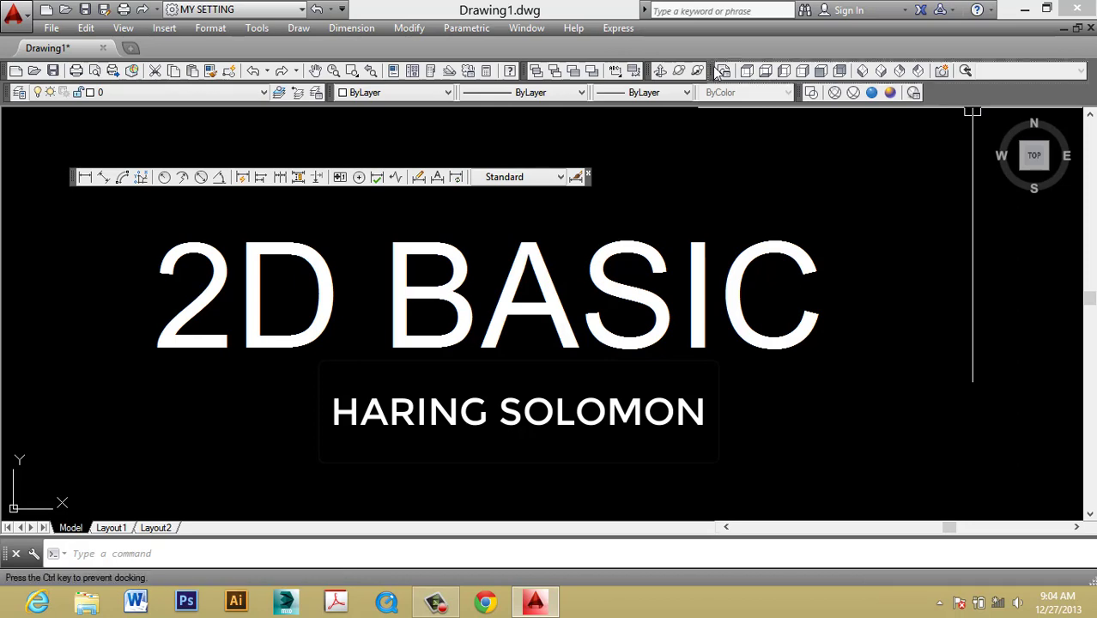
Step: Arrange the floating Modify and Draw toolbars side by side above the drawing, leaving a gap between them
{"action": "left_click_drag", "start_coordinate": [719, 72], "coordinate": [620, 114]}
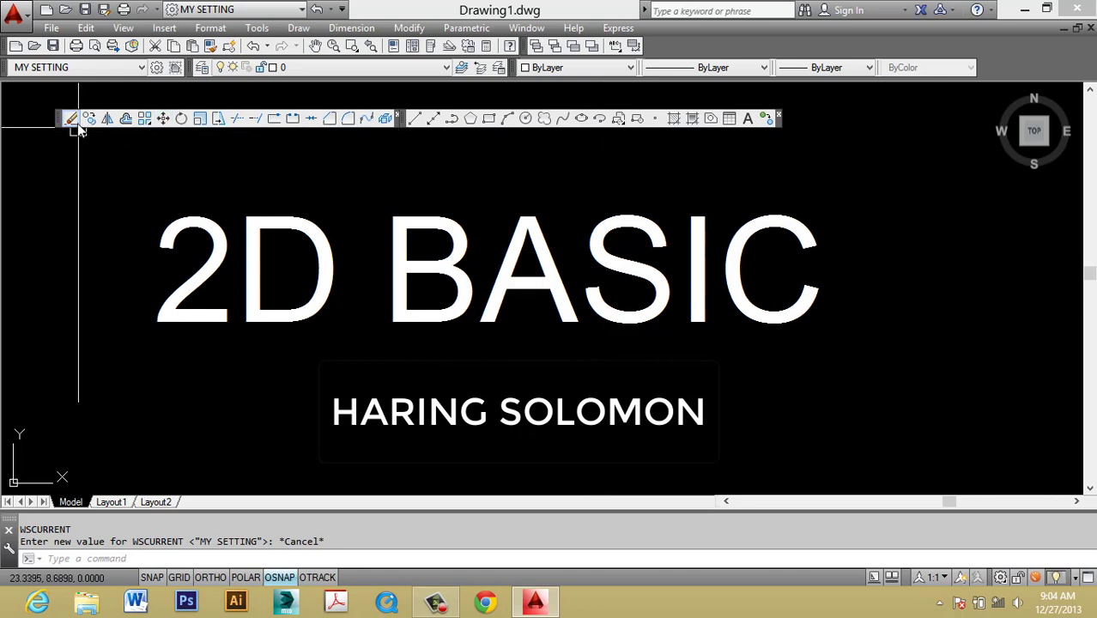
{"action": "left_click_drag", "start_coordinate": [65, 122], "coordinate": [53, 120]}
{"action": "left_click_drag", "start_coordinate": [407, 126], "coordinate": [420, 125]}
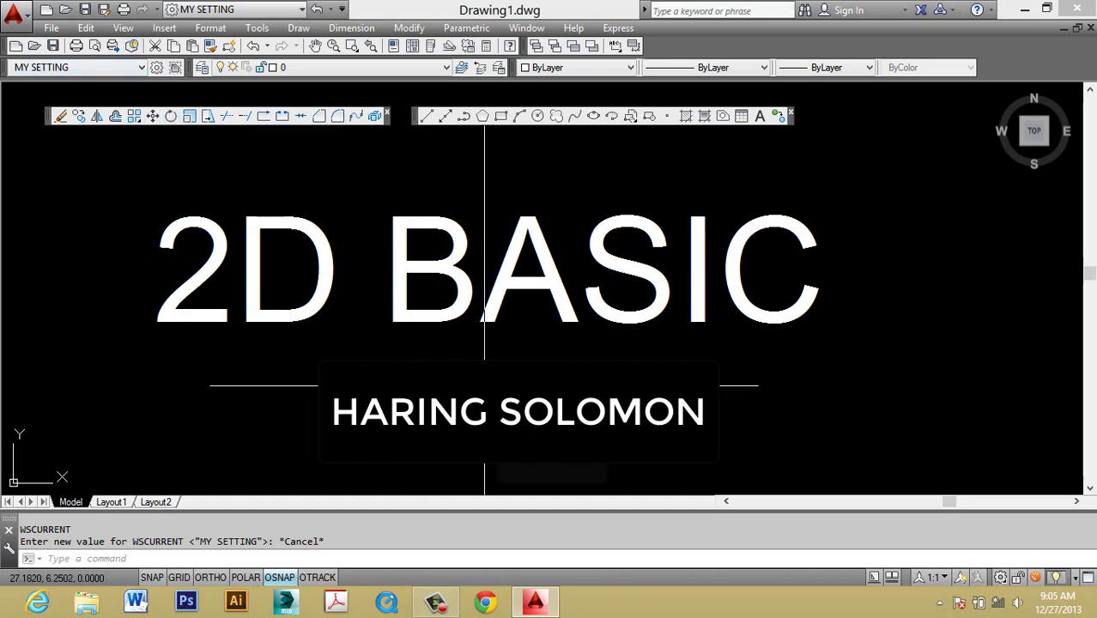
{"action": "key", "text": "Escape"}
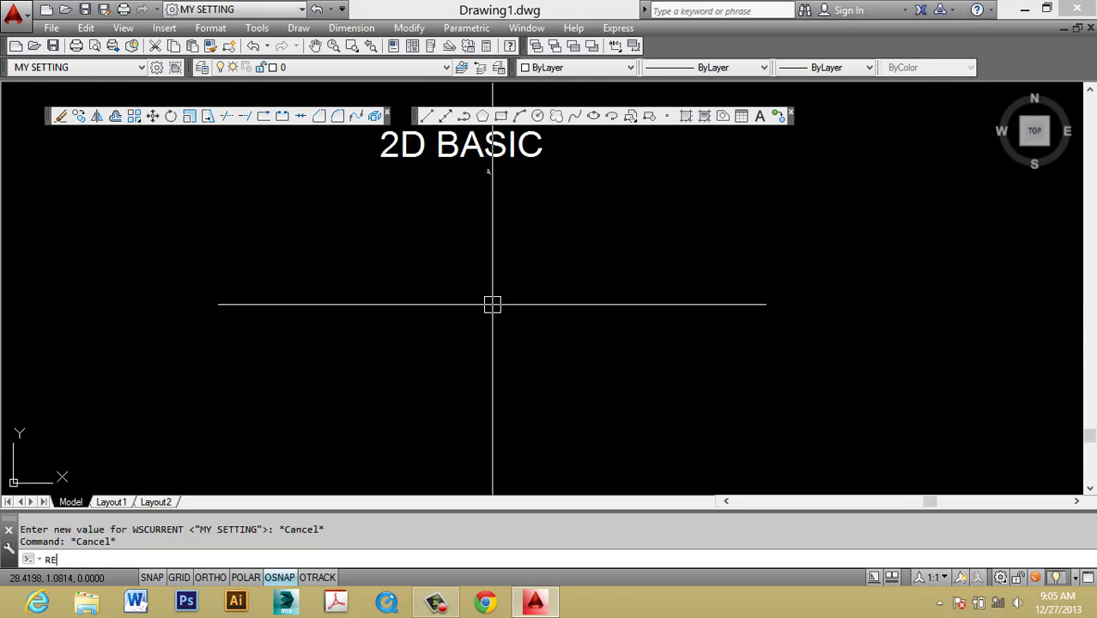
{"action": "key", "text": "BackSpace"}
{"action": "key", "text": "BackSpace"}
{"action": "key", "text": "BackSpace"}
{"action": "type", "text": "RO"}
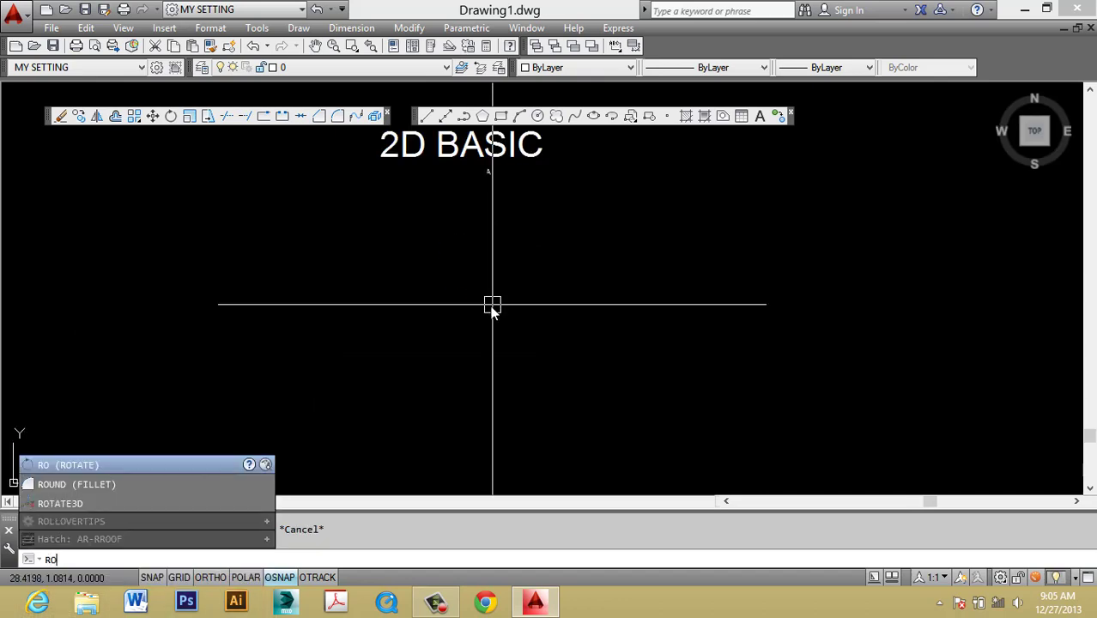
{"action": "key", "text": "Escape"}
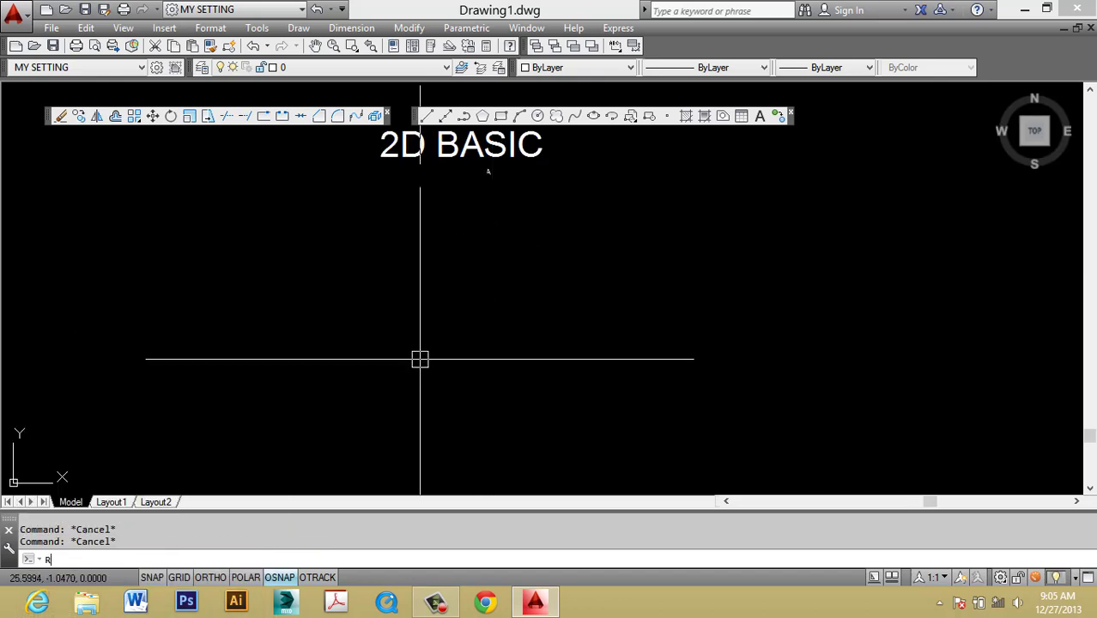
Step: Draw a small upright rectangle in the empty area below the 2D BASIC title
{"action": "type", "text": "REC"}
{"action": "key", "text": "Return"}
{"action": "left_click", "coordinate": [414, 375]}
{"action": "left_click", "coordinate": [458, 308]}
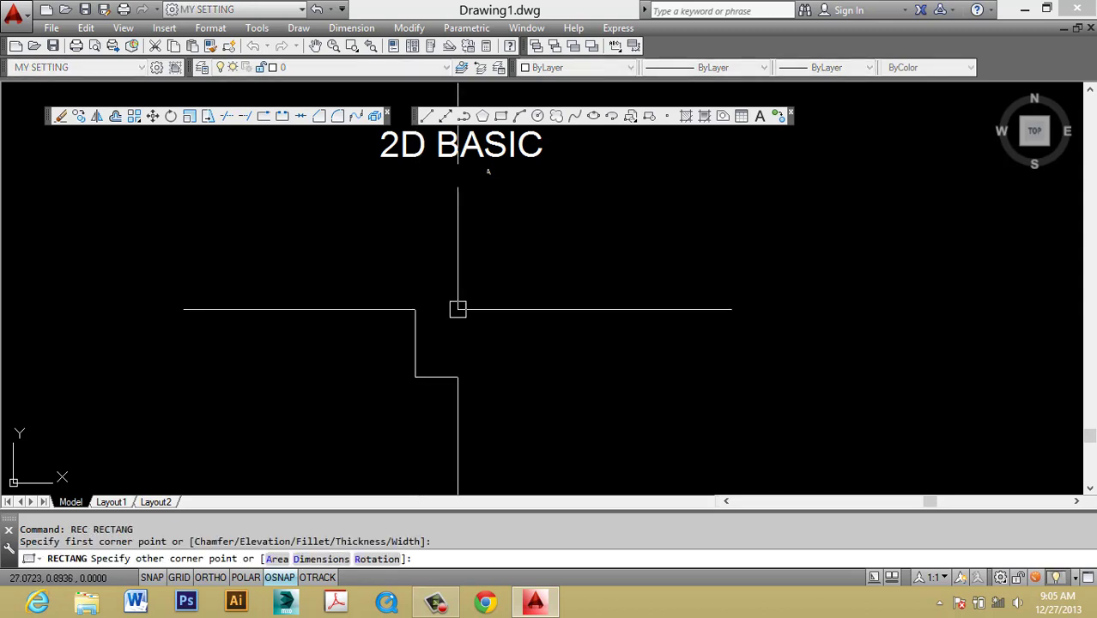
{"action": "key", "text": "Escape"}
{"action": "key", "text": "Escape"}
{"action": "scroll", "coordinate": [471, 341], "scroll_direction": "up", "scroll_amount": 4}
{"action": "left_click", "coordinate": [347, 297]}
{"action": "key", "text": "Escape"}
{"action": "type", "text": "ro"}
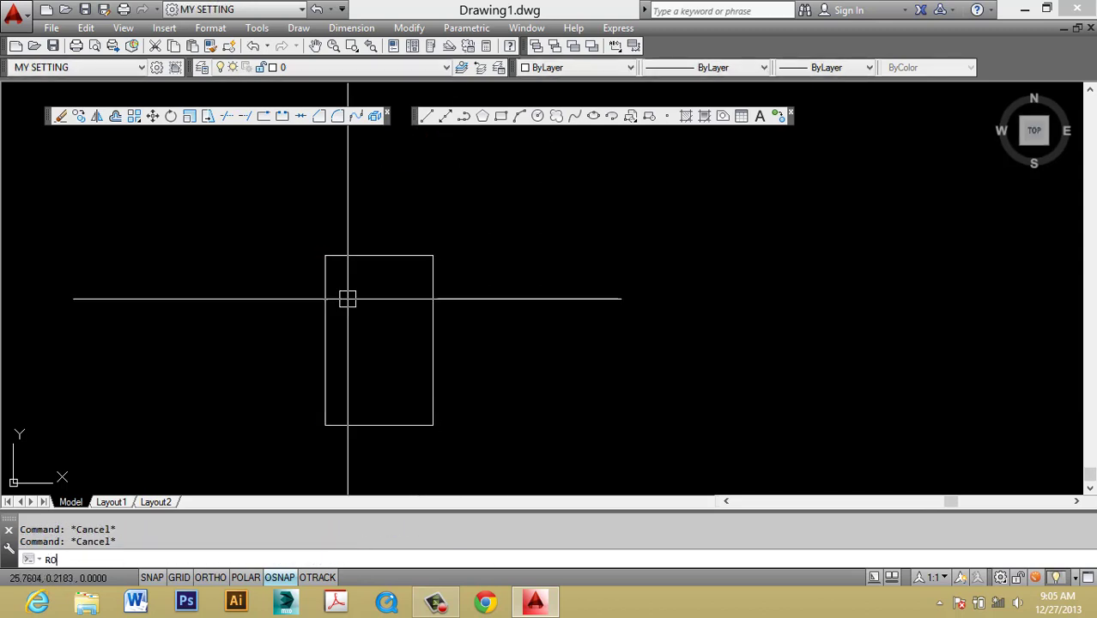
{"action": "key", "text": "Return"}
{"action": "key", "text": "Escape"}
{"action": "left_click", "coordinate": [435, 603]}
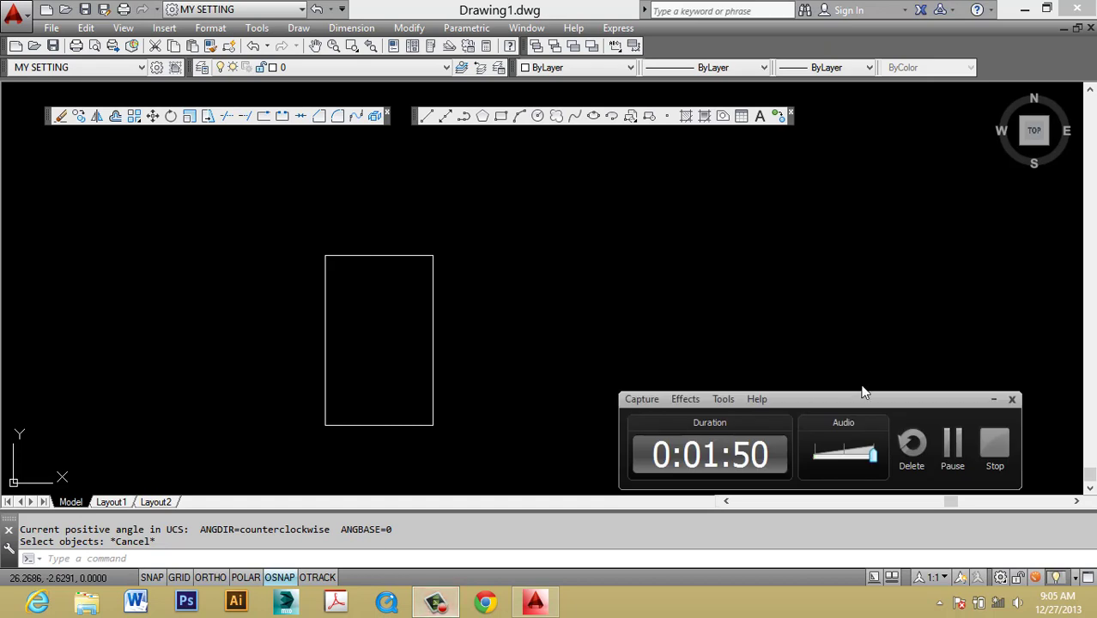
{"action": "left_click", "coordinate": [991, 401]}
{"action": "key", "text": "Escape"}
{"action": "key", "text": "Escape"}
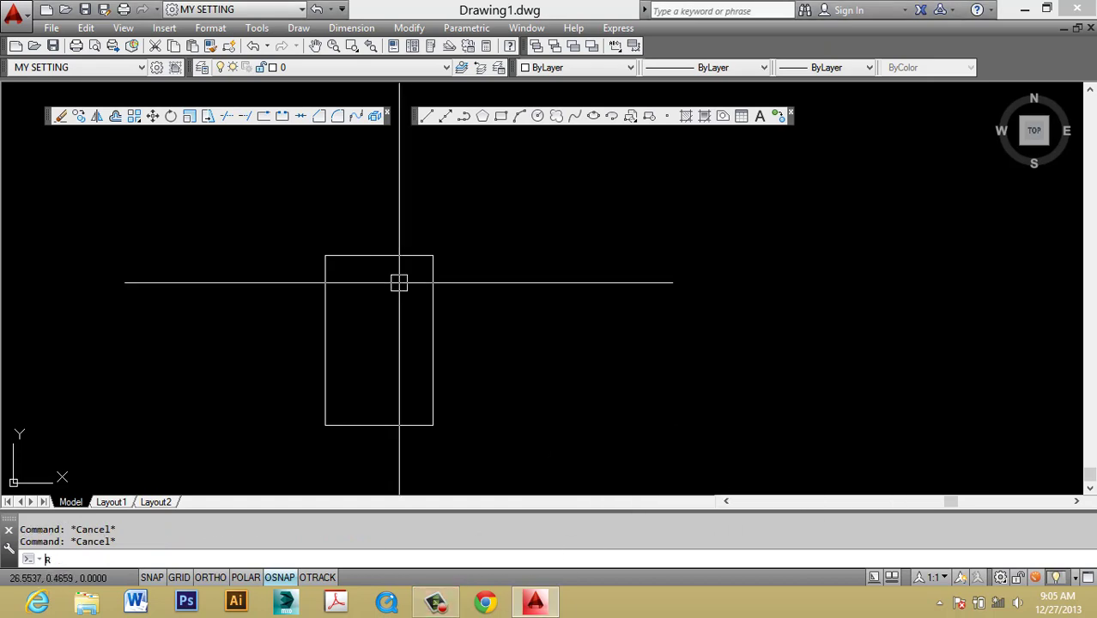
Step: Try to rotate the rectangle about its lower-left corner
{"action": "type", "text": "ro"}
{"action": "key", "text": "Return"}
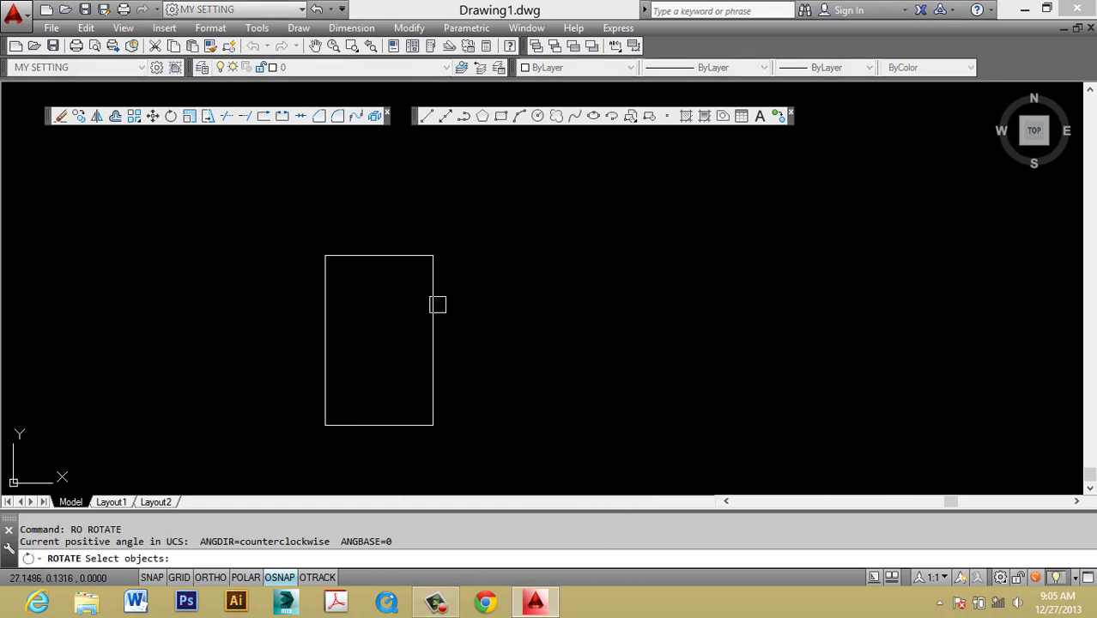
{"action": "left_click", "coordinate": [434, 301]}
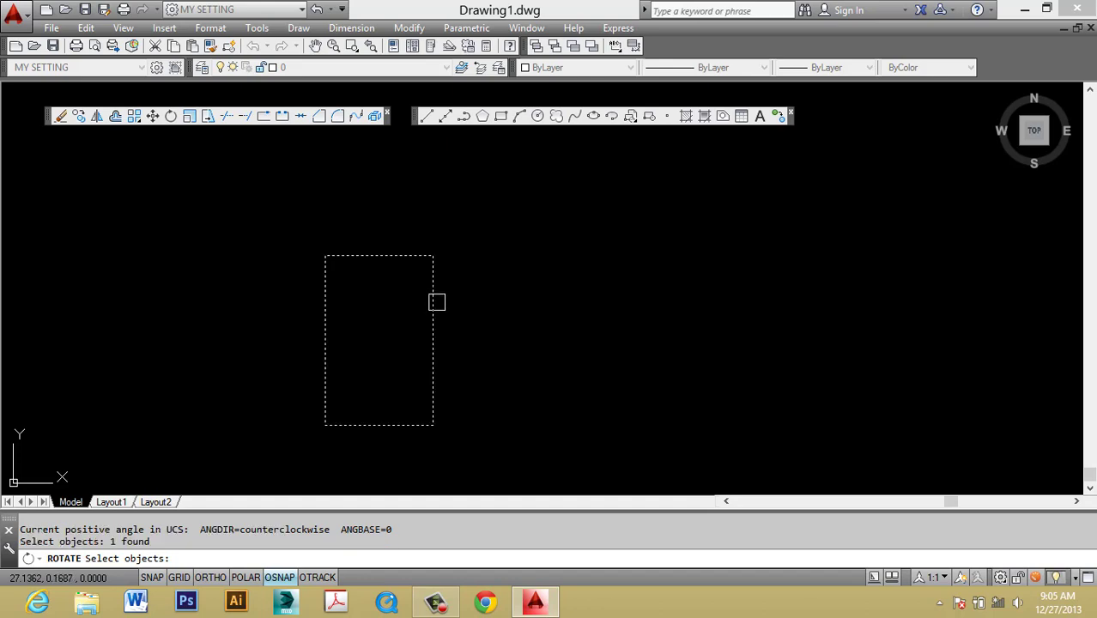
{"action": "key", "text": "Return"}
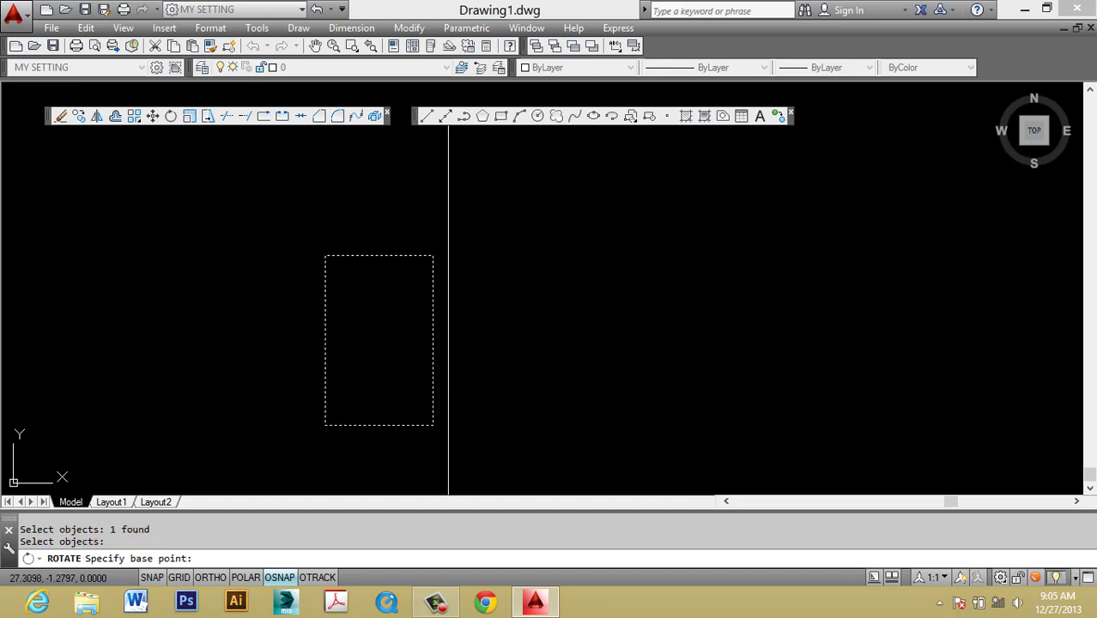
{"action": "left_click", "coordinate": [325, 424]}
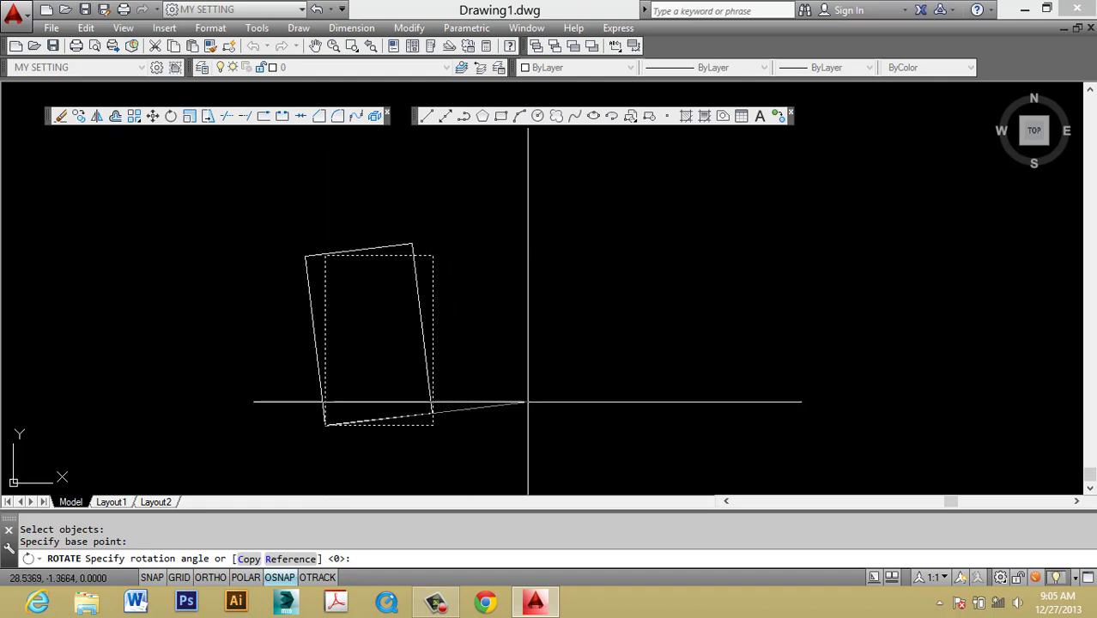
{"action": "key", "text": "Escape"}
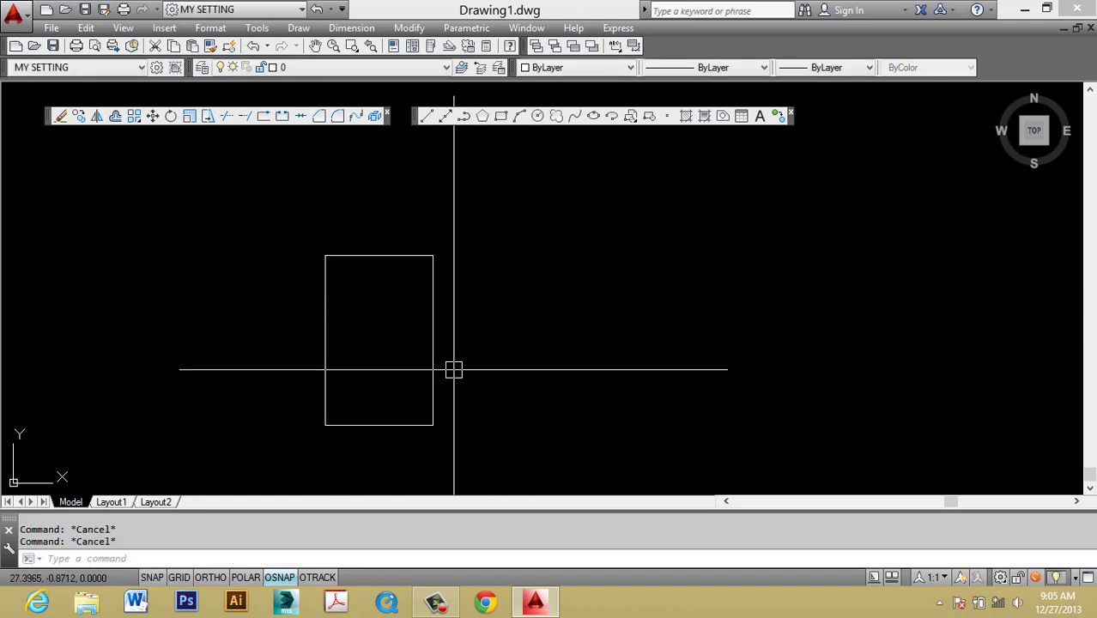
Step: Rotate the rectangle by 45 degrees, using its lower-left corner as the base point
{"action": "left_click", "coordinate": [391, 362]}
{"action": "key", "text": "Escape"}
{"action": "type", "text": "ro"}
{"action": "key", "text": "Return"}
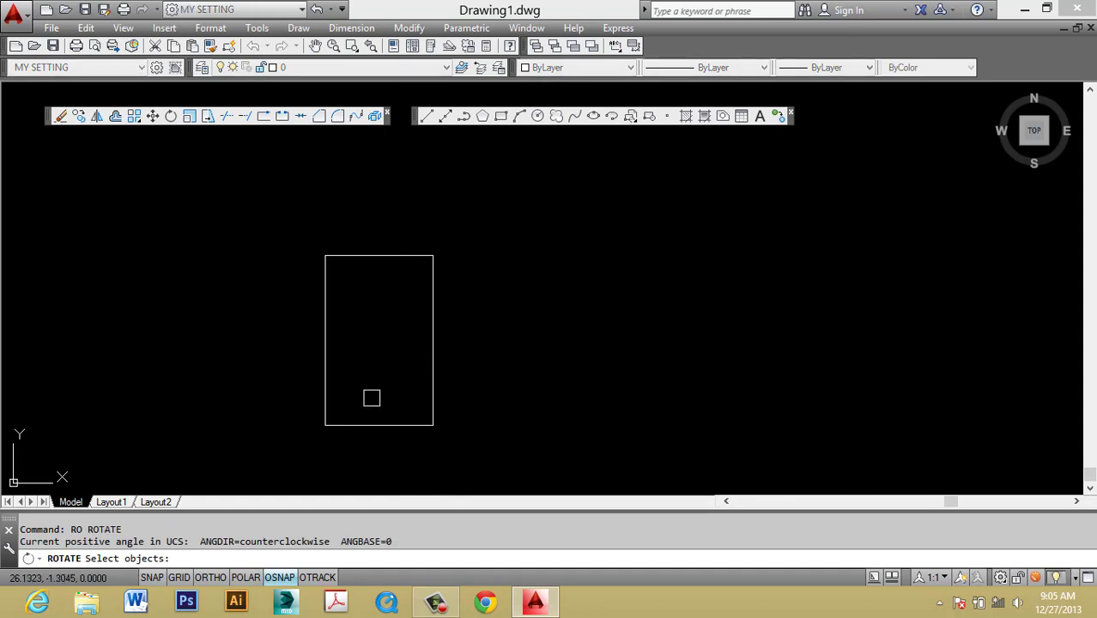
{"action": "left_click", "coordinate": [370, 424]}
{"action": "key", "text": "Return"}
{"action": "left_click", "coordinate": [326, 424]}
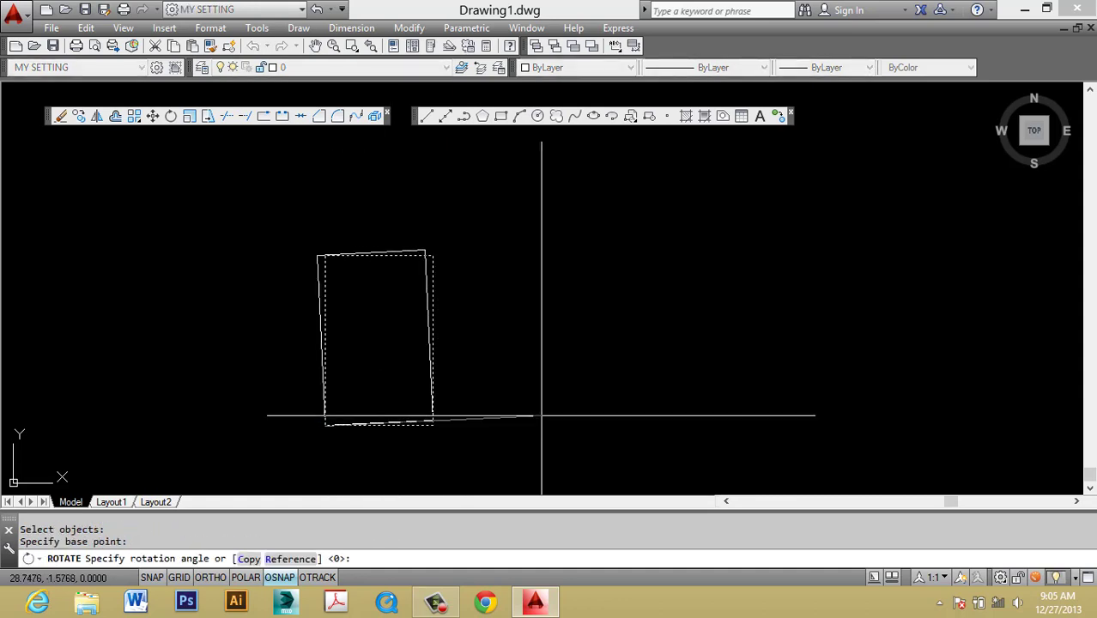
{"action": "key", "text": "Return"}
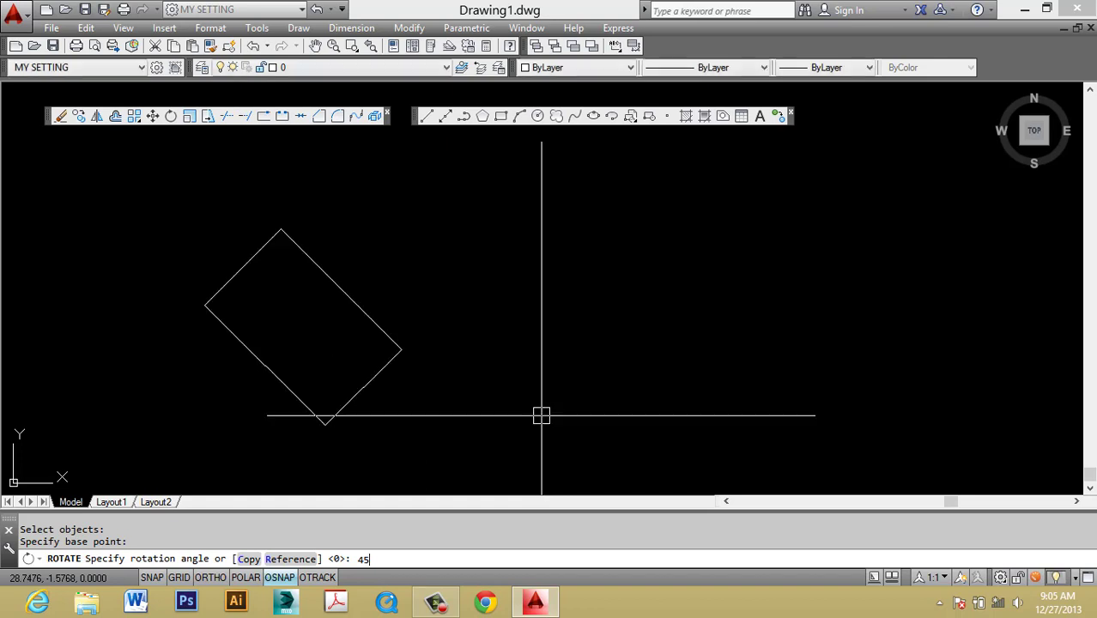
Step: Select the rotated rectangle with a selection window and erase it
{"action": "key", "text": "Escape"}
{"action": "left_click", "coordinate": [338, 422]}
{"action": "left_click", "coordinate": [241, 261]}
{"action": "type", "text": "e"}
{"action": "key", "text": "Return"}
{"action": "key", "text": "Escape"}
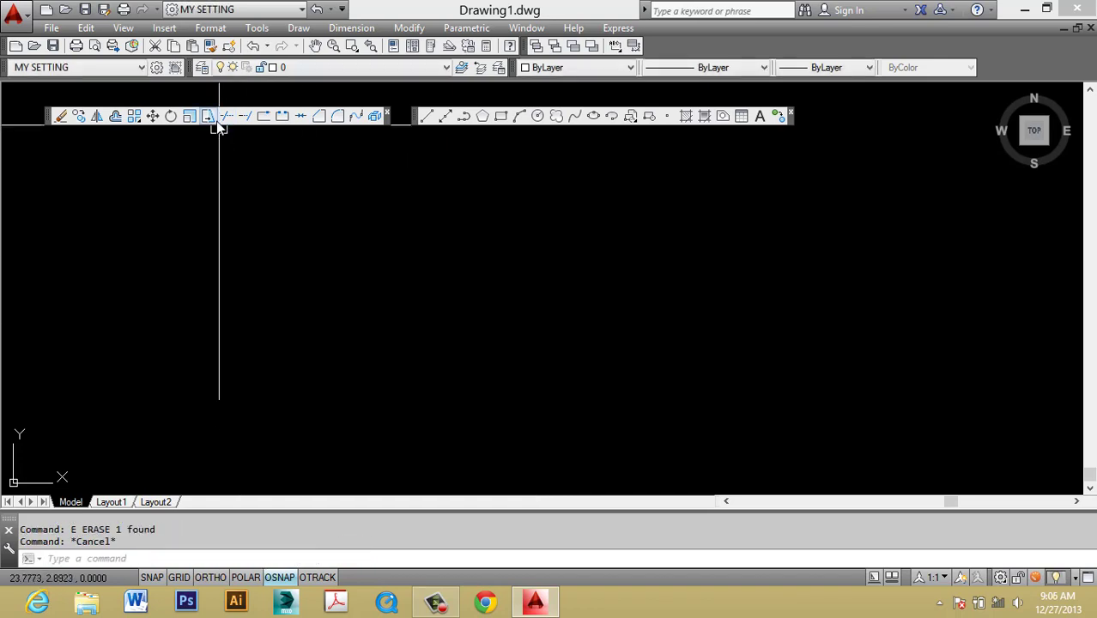
{"action": "key", "text": "Escape"}
{"action": "type", "text": "rec"}
{"action": "key", "text": "Return"}
{"action": "type", "text": "cify first corner point or : c"}
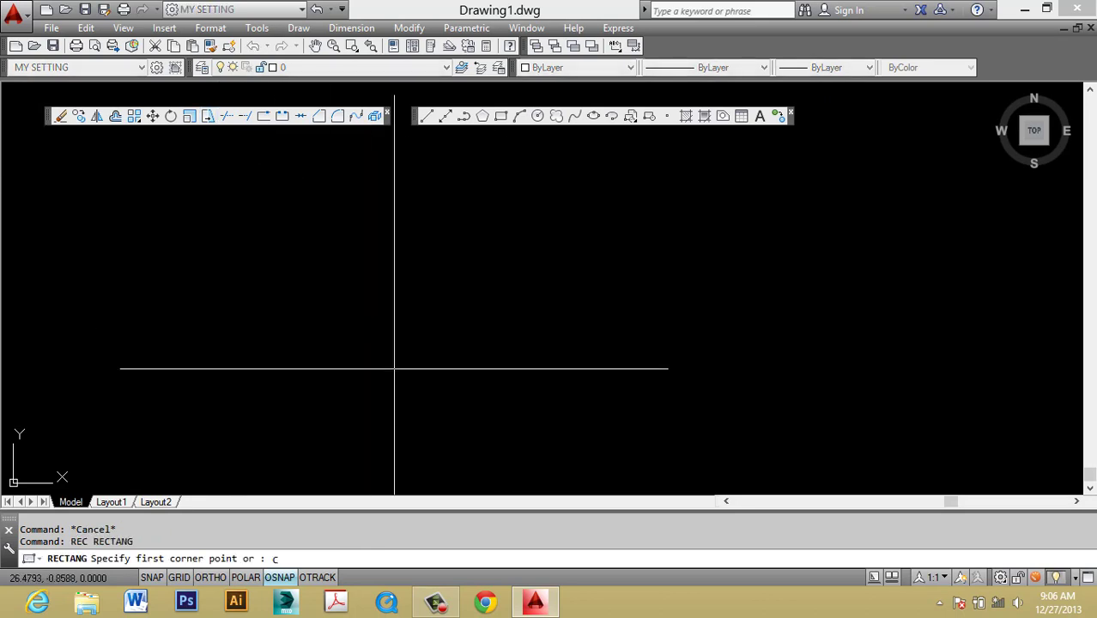
{"action": "key", "text": "Escape"}
{"action": "type", "text": "rec"}
{"action": "key", "text": "Return"}
{"action": "type", "text": "c"}
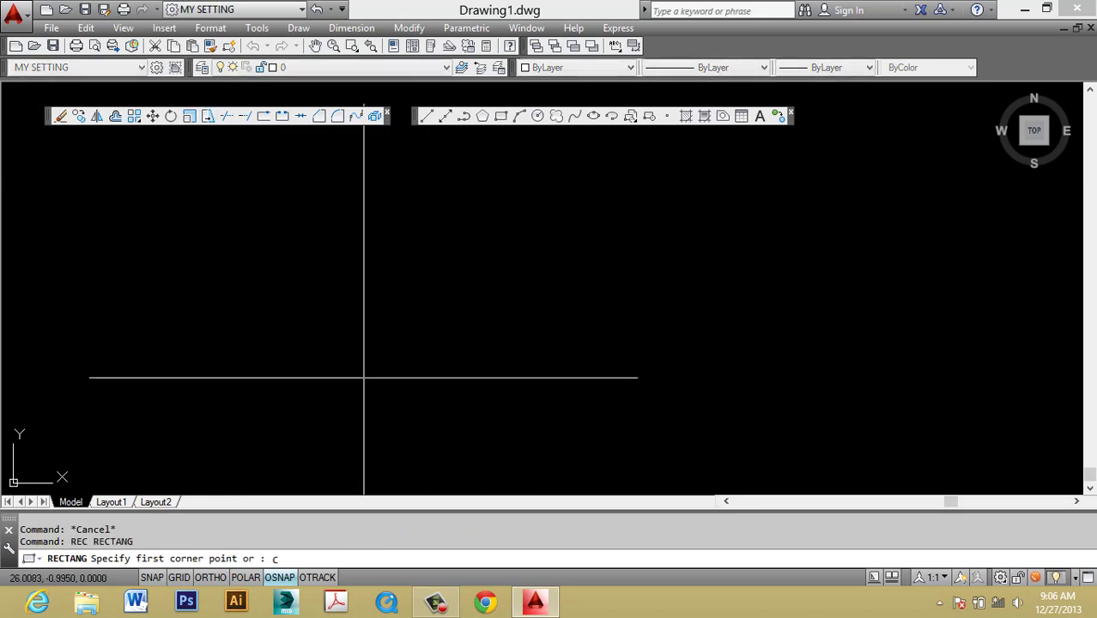
{"action": "key", "text": "Escape"}
{"action": "key", "text": "Escape"}
Step: Draw a wide horizontal rectangle, more than twice as long as it is high, in the empty drawing area
{"action": "type", "text": "rec"}
{"action": "key", "text": "Return"}
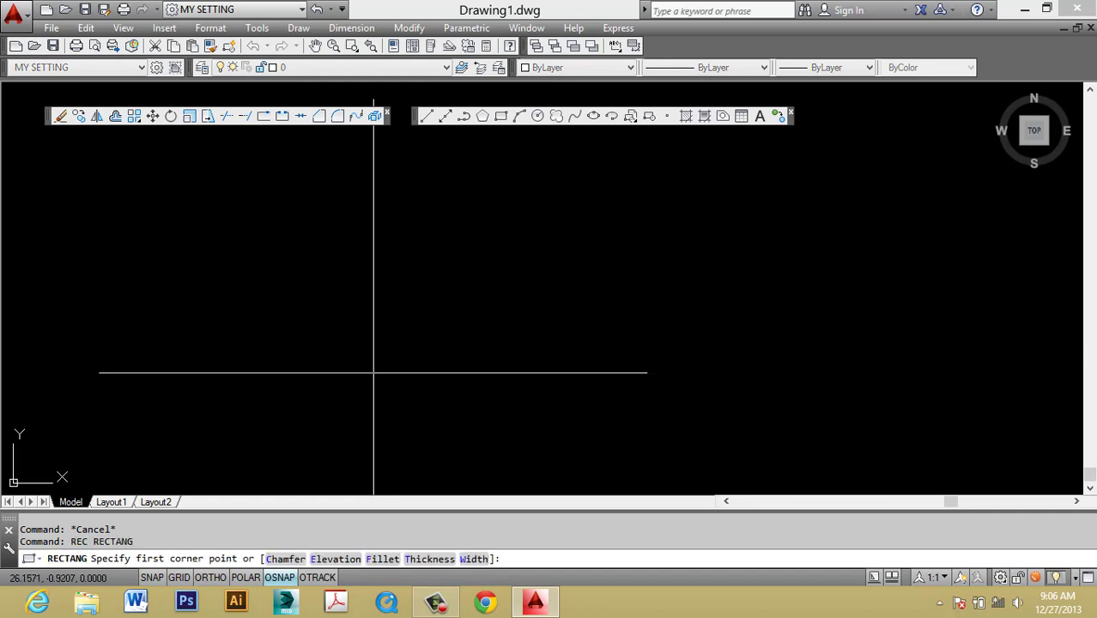
{"action": "left_click", "coordinate": [368, 398]}
{"action": "left_click", "coordinate": [593, 299]}
{"action": "key", "text": "Escape"}
{"action": "left_click", "coordinate": [440, 271]}
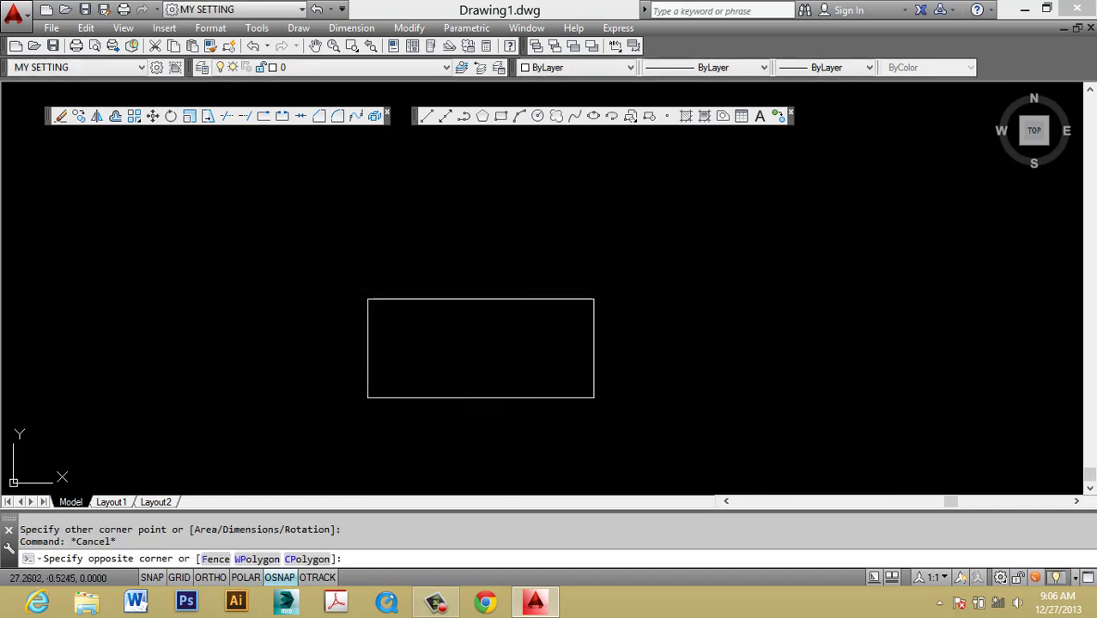
{"action": "left_click", "coordinate": [447, 345]}
{"action": "key", "text": "Escape"}
{"action": "middle_click_drag", "start_coordinate": [447, 347], "coordinate": [479, 299]}
{"action": "key", "text": "Escape"}
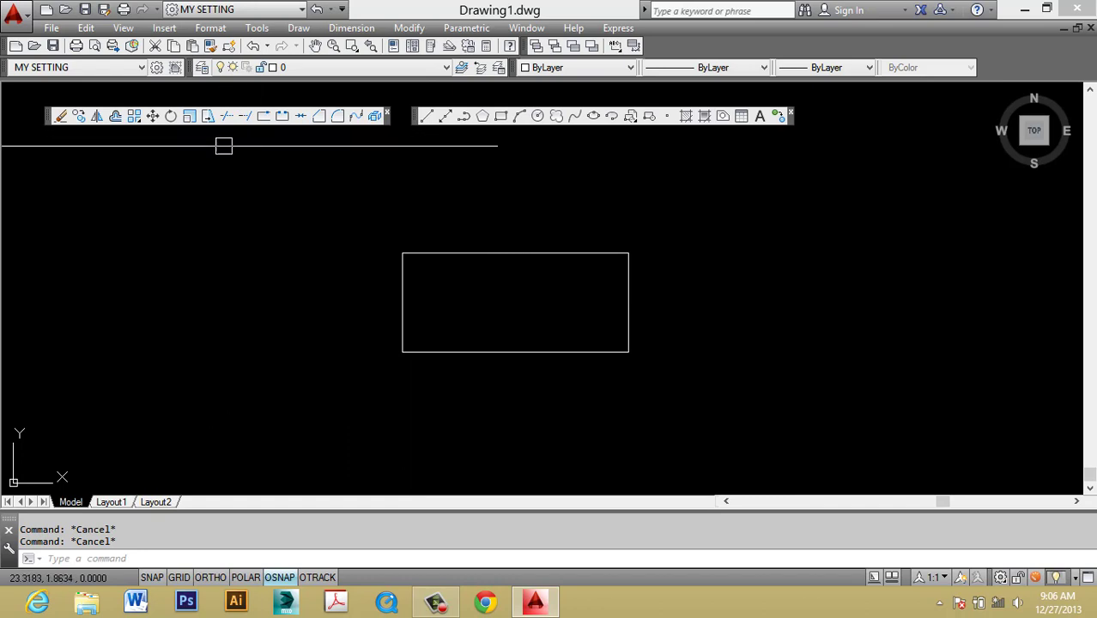
{"action": "middle_click_drag", "start_coordinate": [418, 287], "coordinate": [405, 306]}
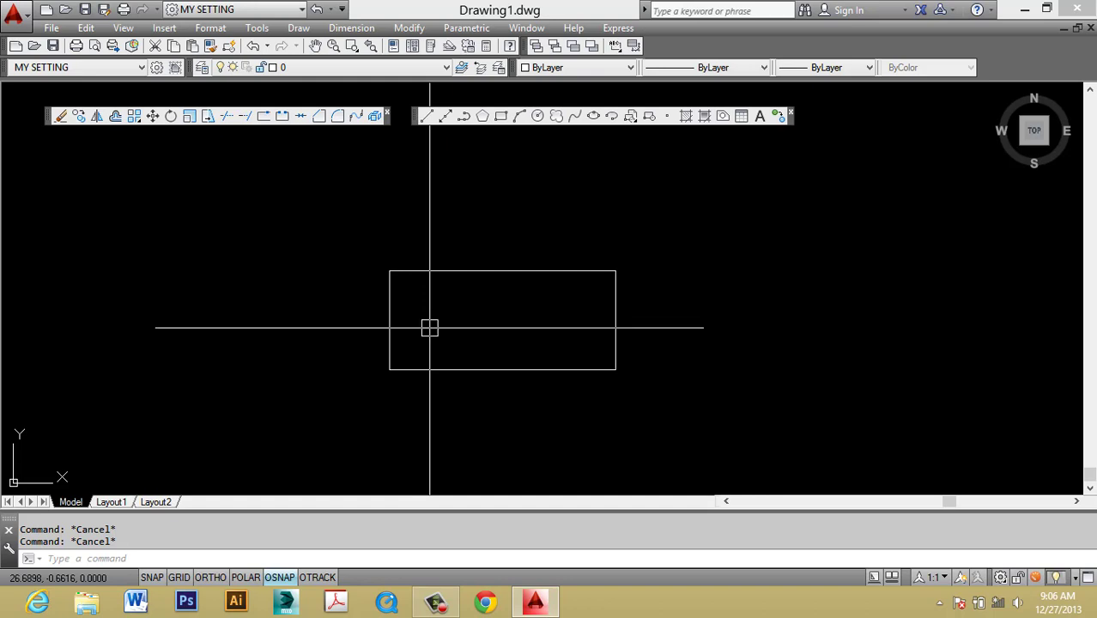
{"action": "type", "text": "t"}
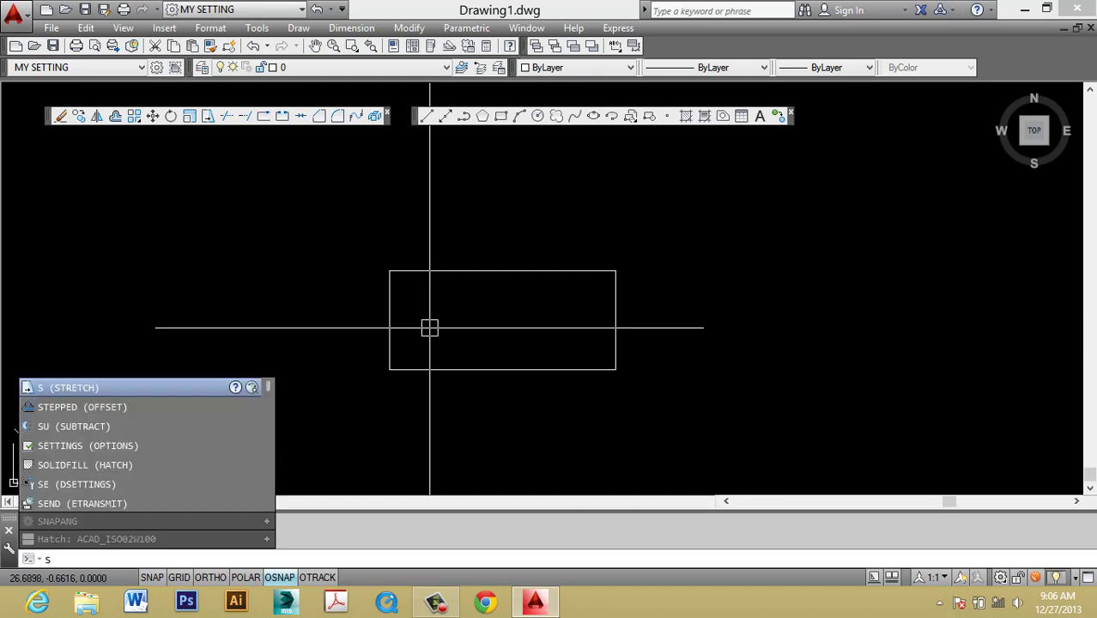
{"action": "key", "text": "Return"}
{"action": "key", "text": "Escape"}
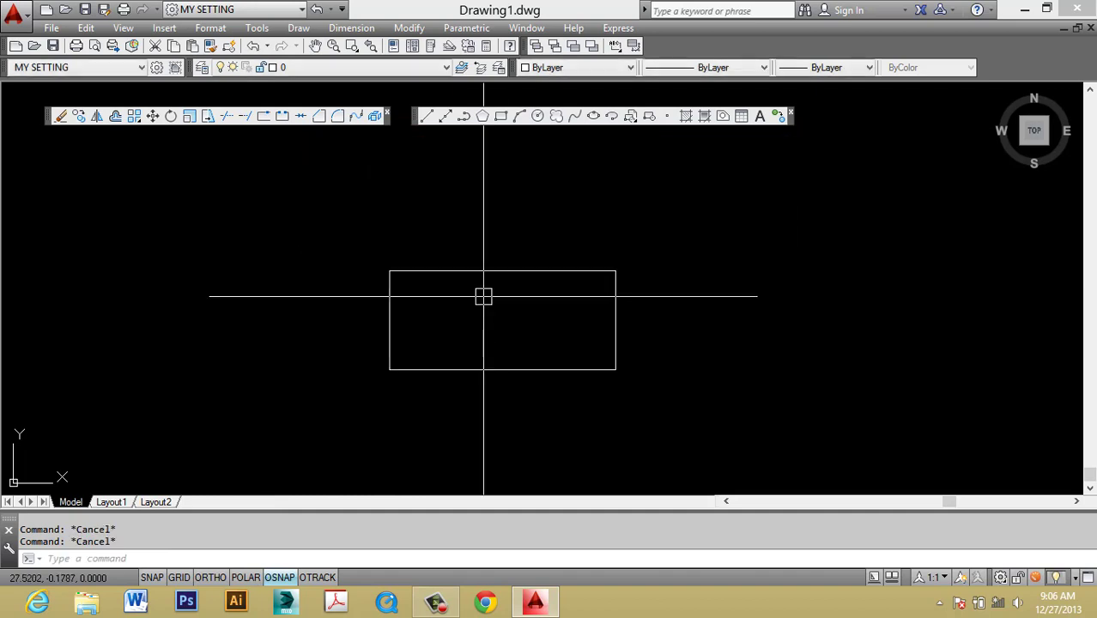
{"action": "type", "text": "s"}
{"action": "key", "text": "Return"}
{"action": "key", "text": "Escape"}
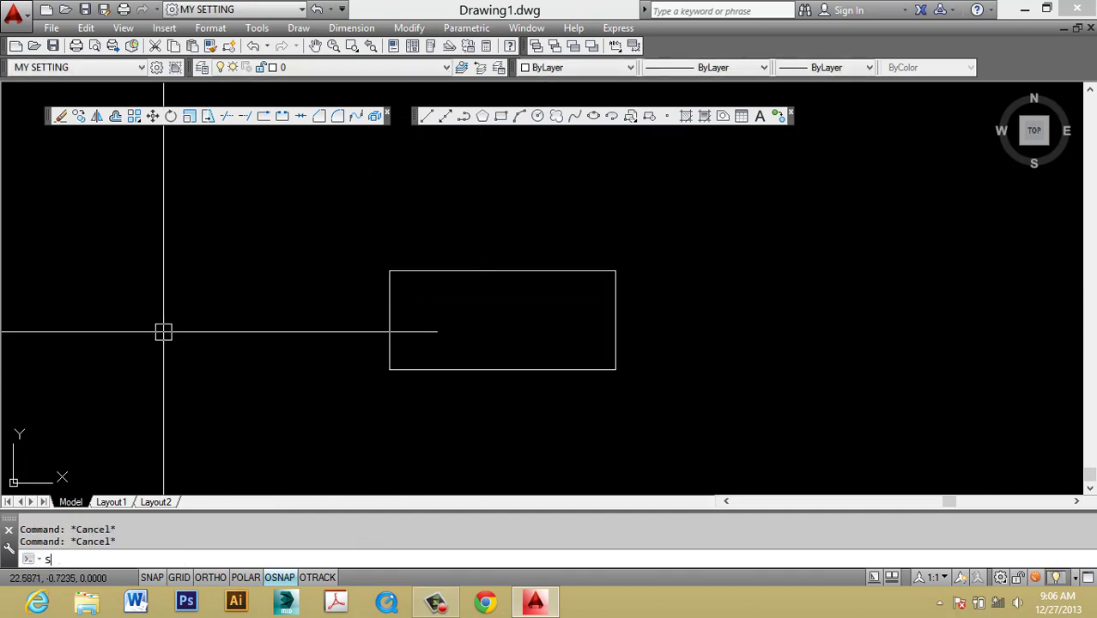
Step: Stretch the rectangle's right end about 2.57 units to the right with Ortho mode on, using its lower-right corner as the base point
{"action": "key", "text": "BackSpace"}
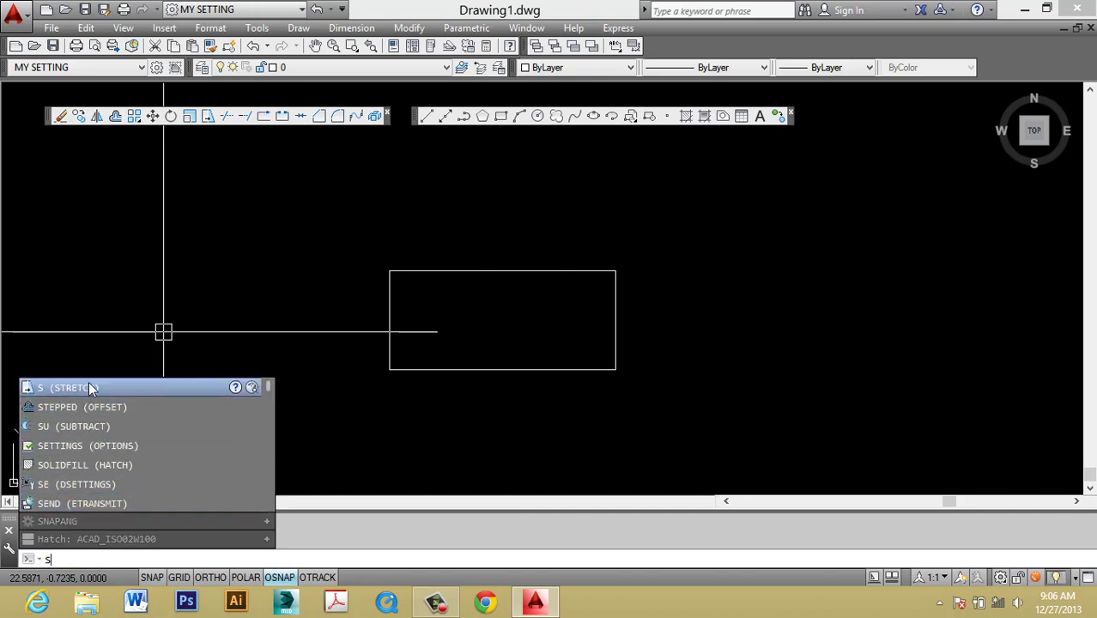
{"action": "key", "text": "Escape"}
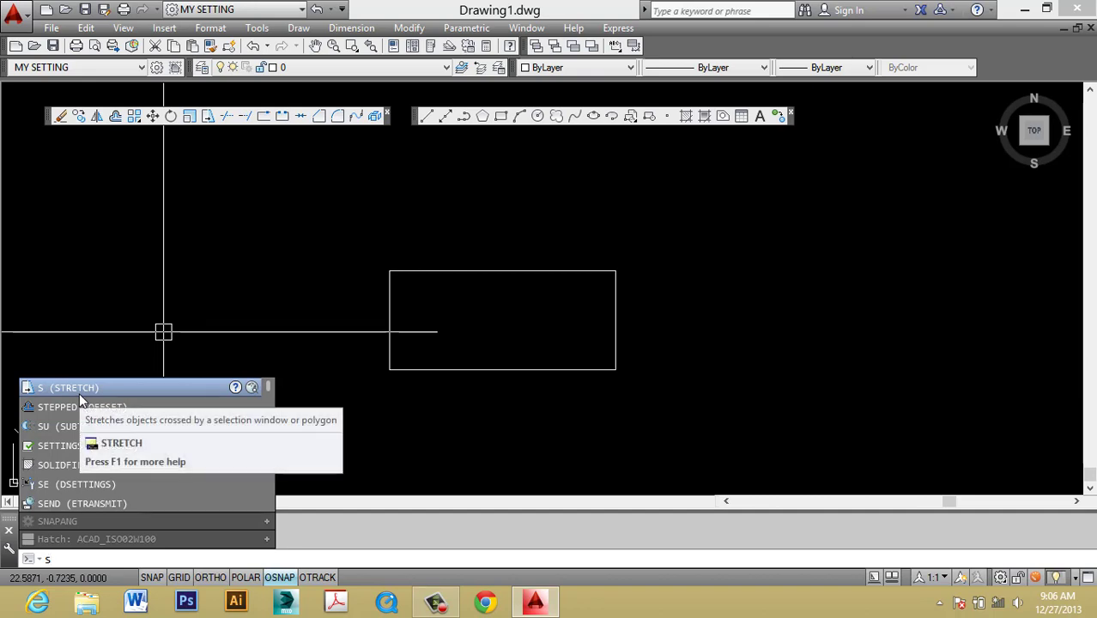
{"action": "left_click", "coordinate": [79, 392]}
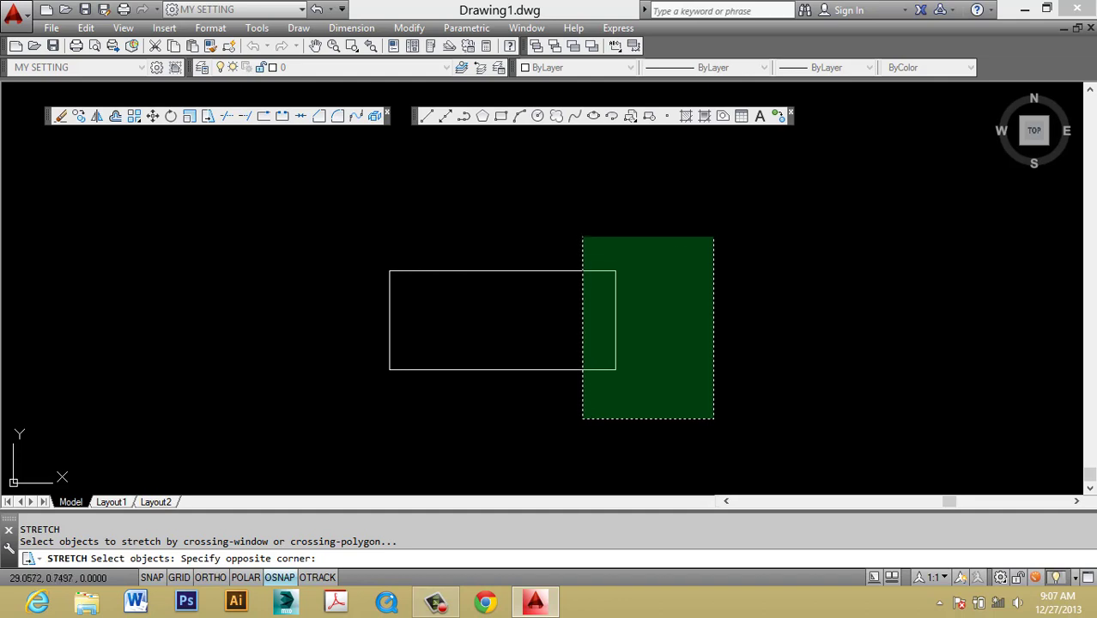
{"action": "left_click", "coordinate": [567, 221]}
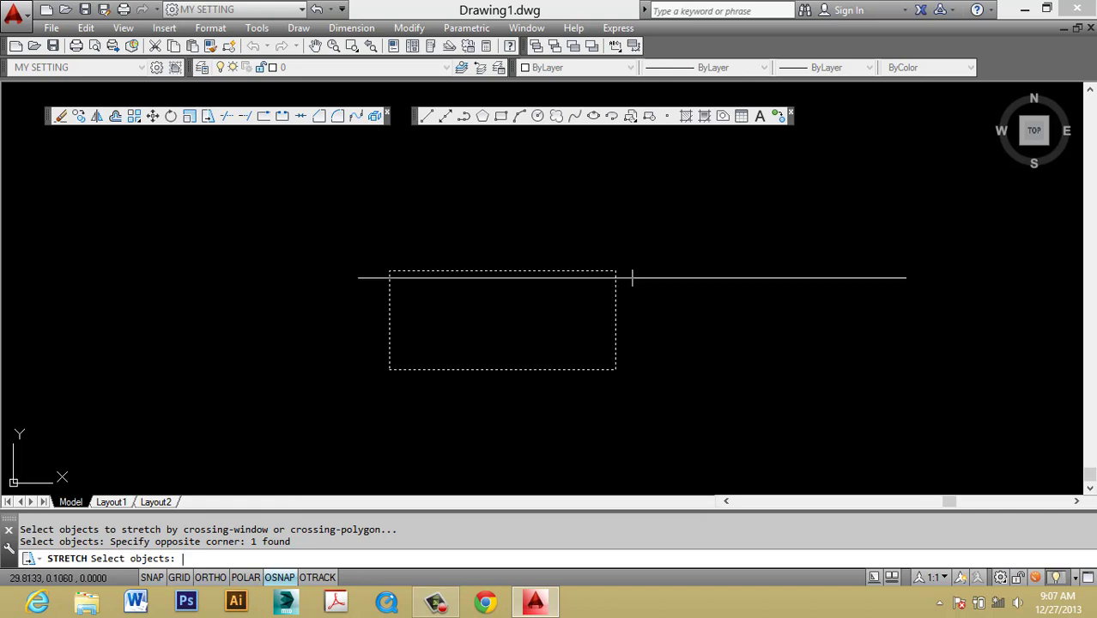
{"action": "key", "text": "Return"}
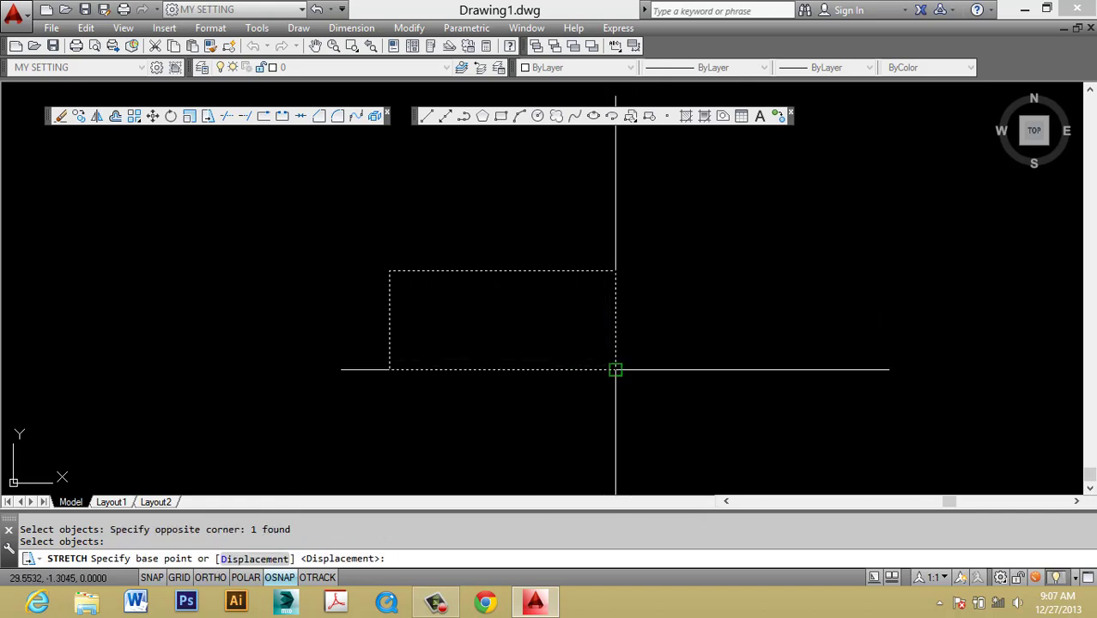
{"action": "left_click", "coordinate": [616, 369]}
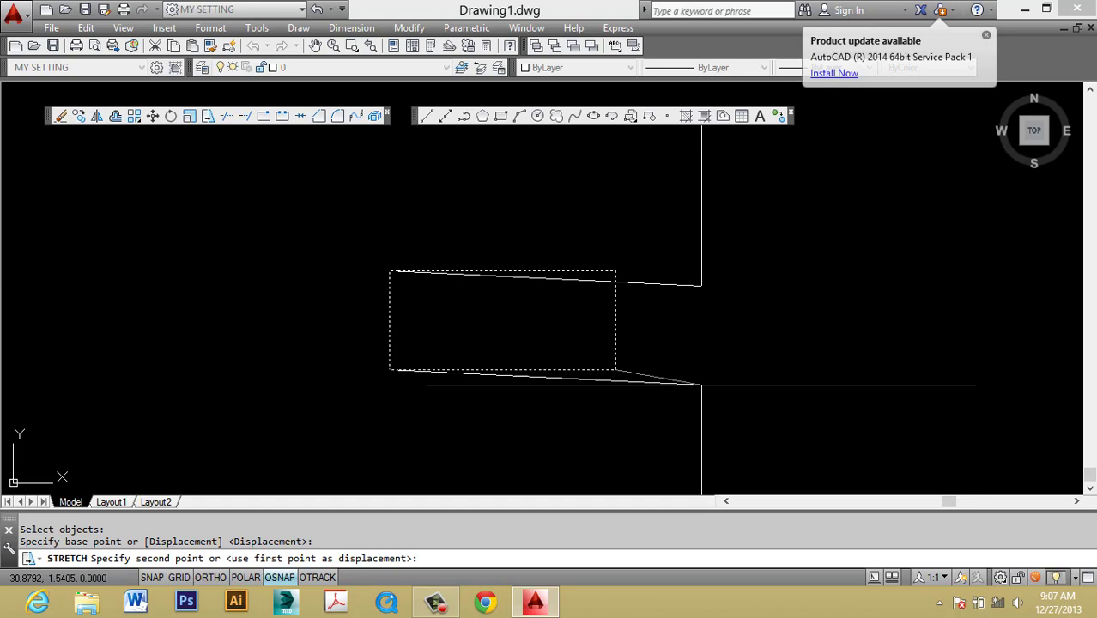
{"action": "key", "text": "F8"}
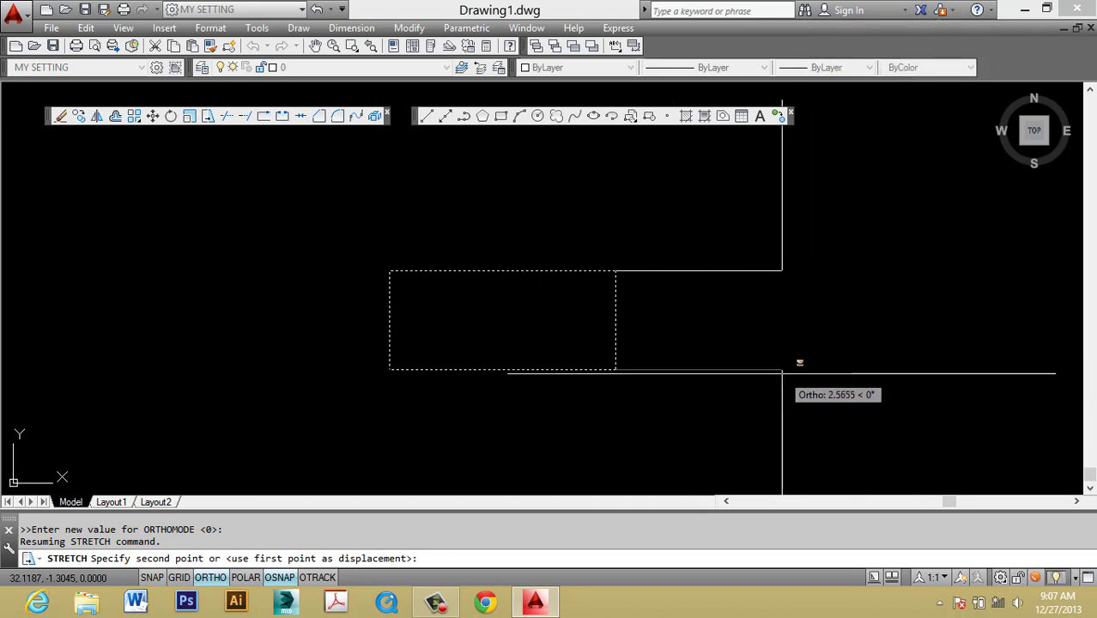
{"action": "left_click", "coordinate": [780, 372]}
{"action": "left_click", "coordinate": [809, 410]}
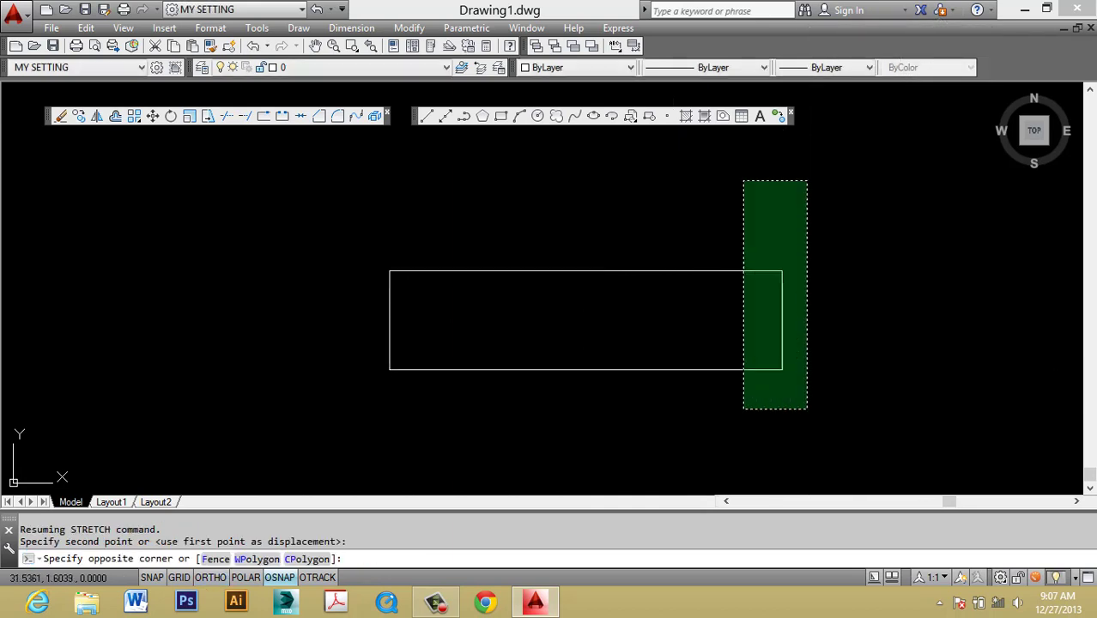
{"action": "left_click", "coordinate": [742, 181]}
{"action": "key", "text": "Escape"}
{"action": "key", "text": "Escape"}
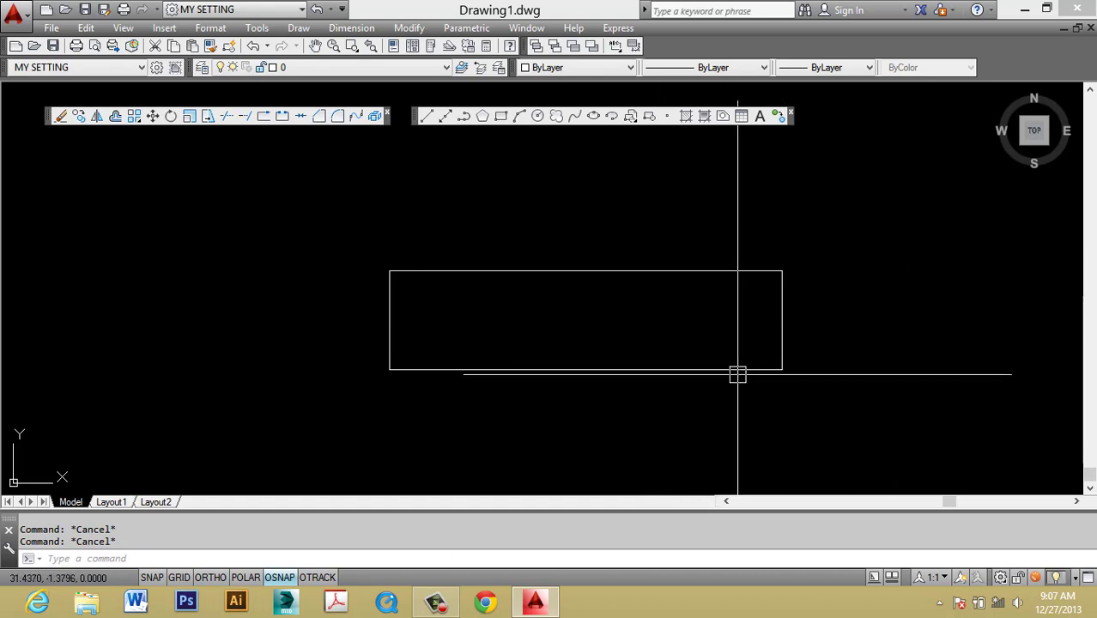
Step: Stretch only the long rectangle's lower-right corner a short distance horizontally to the right, so its right side slants outward
{"action": "middle_click_drag", "start_coordinate": [762, 390], "coordinate": [678, 371]}
{"action": "scroll", "coordinate": [750, 361], "scroll_direction": "up", "scroll_amount": 2}
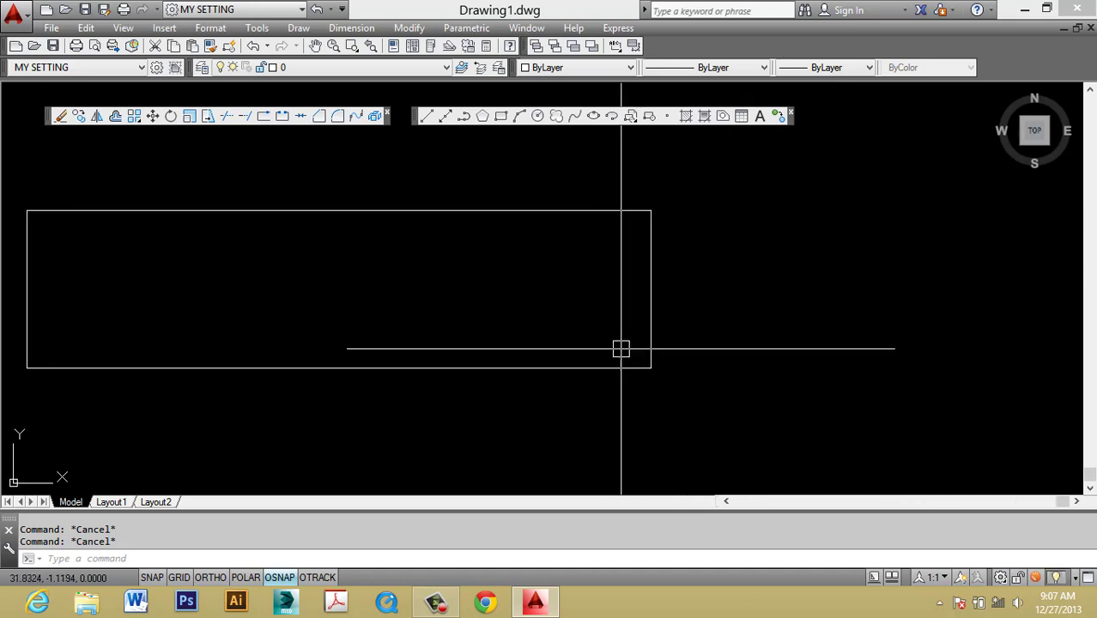
{"action": "middle_click_drag", "start_coordinate": [623, 350], "coordinate": [654, 374]}
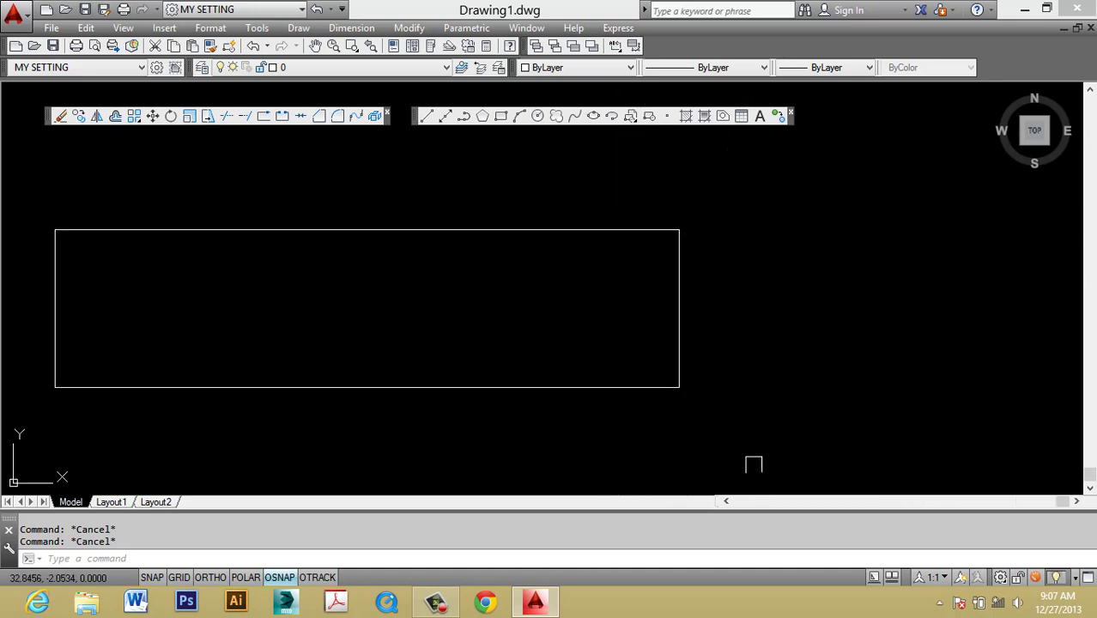
{"action": "type", "text": "s"}
{"action": "key", "text": "Return"}
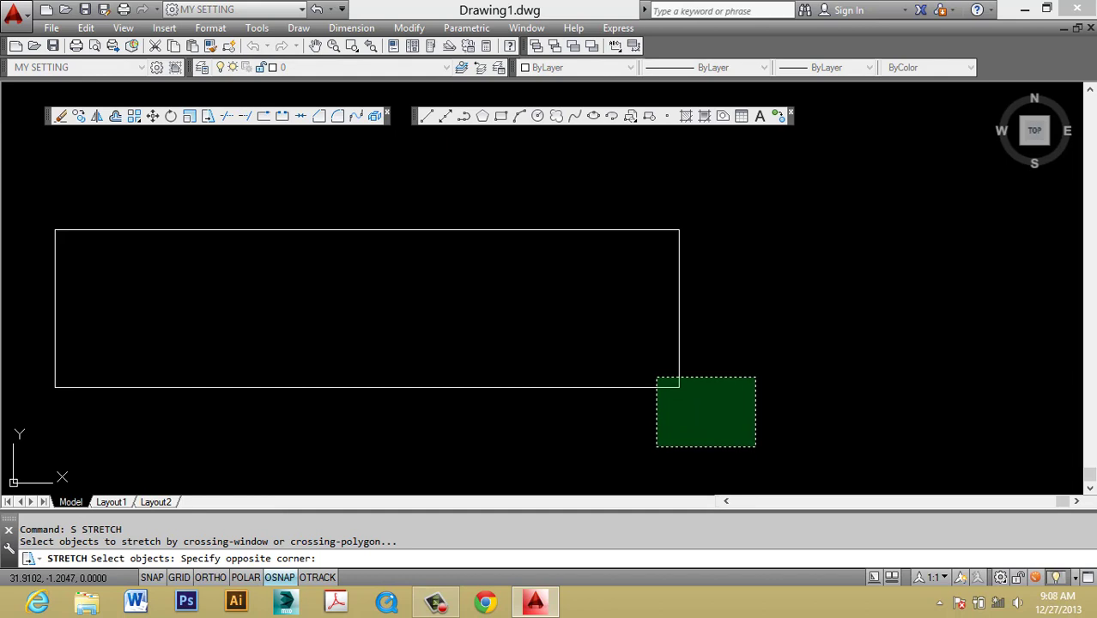
{"action": "left_click", "coordinate": [657, 378]}
{"action": "key", "text": "Return"}
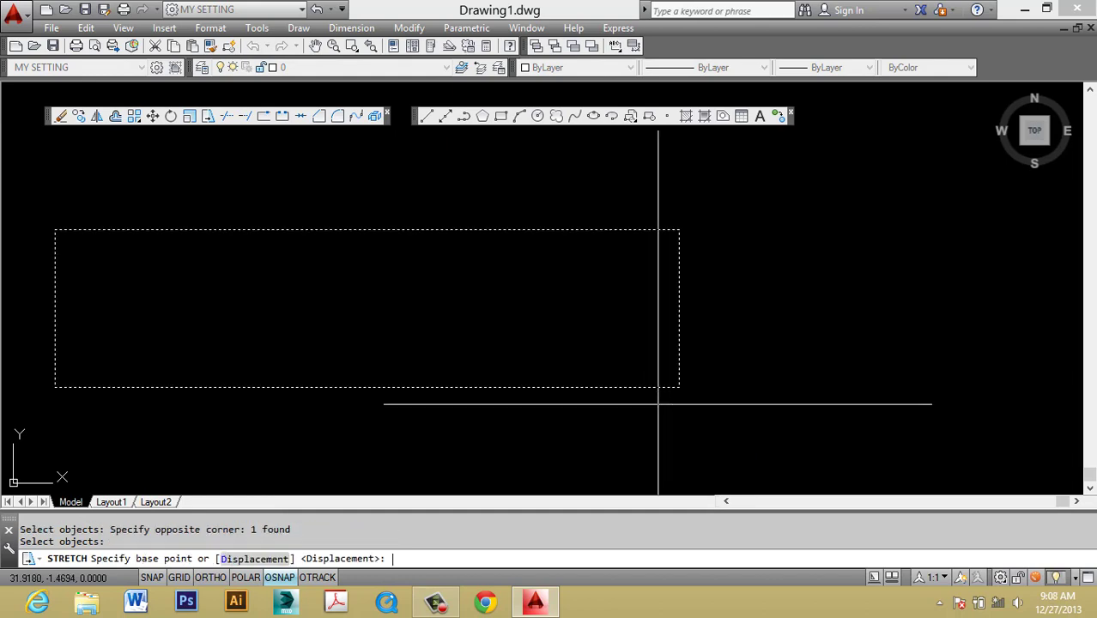
{"action": "left_click", "coordinate": [650, 415]}
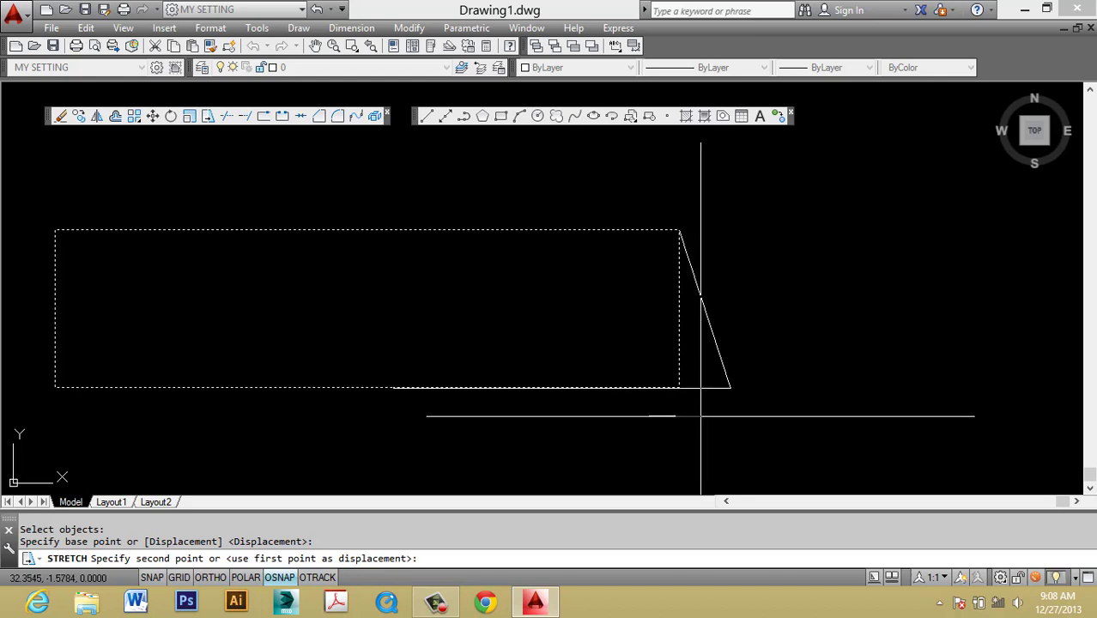
{"action": "key", "text": "F8"}
{"action": "key", "text": "F8"}
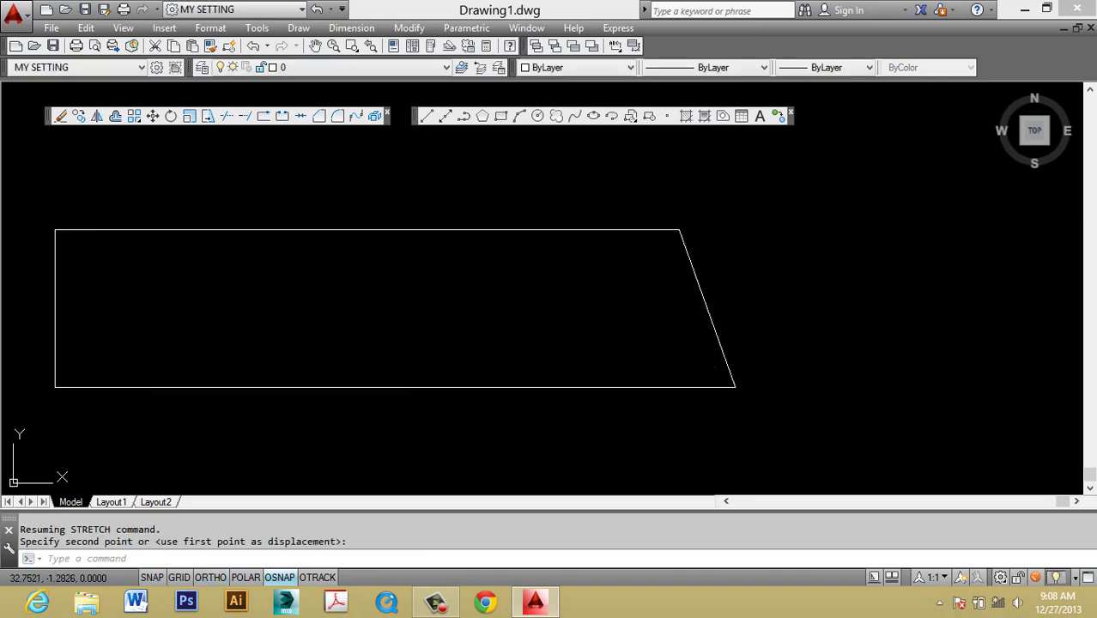
{"action": "left_click", "coordinate": [737, 392]}
{"action": "key", "text": "Escape"}
{"action": "key", "text": "Escape"}
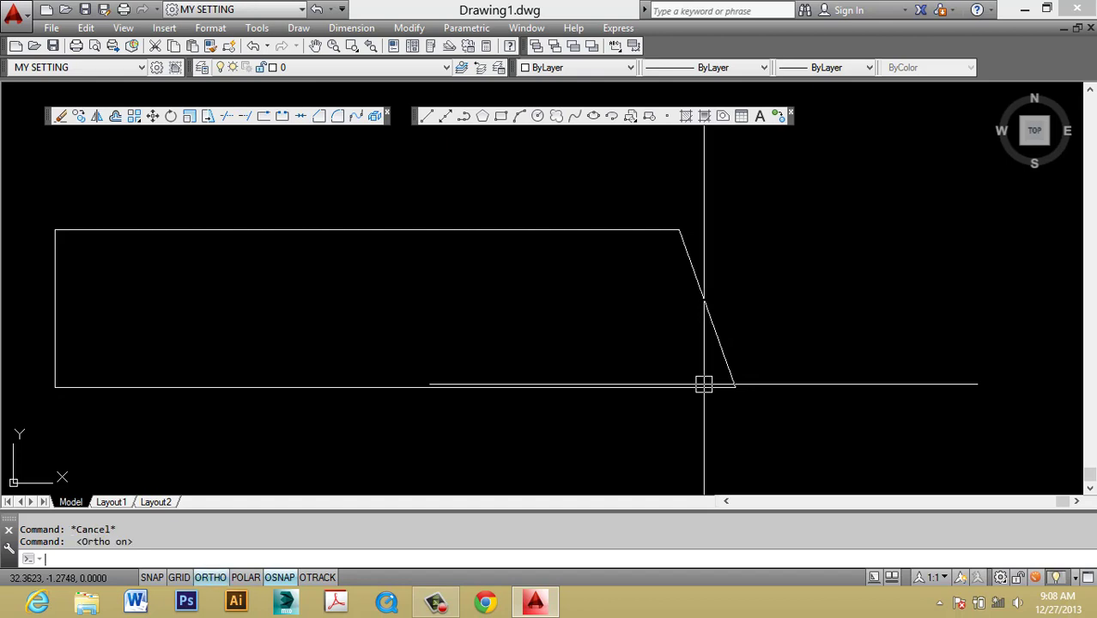
Step: Try to select the long shape's lower-left corner for Stretch with an enclosing window instead of a crossing window
{"action": "key", "text": "Return"}
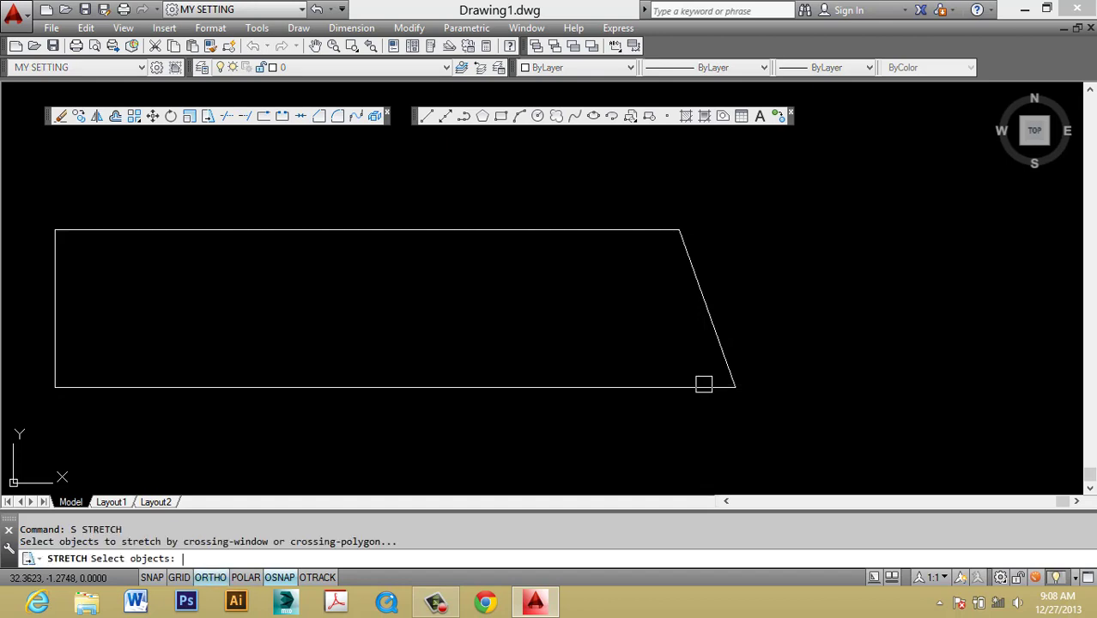
{"action": "scroll", "coordinate": [562, 317], "scroll_direction": "down", "scroll_amount": 2}
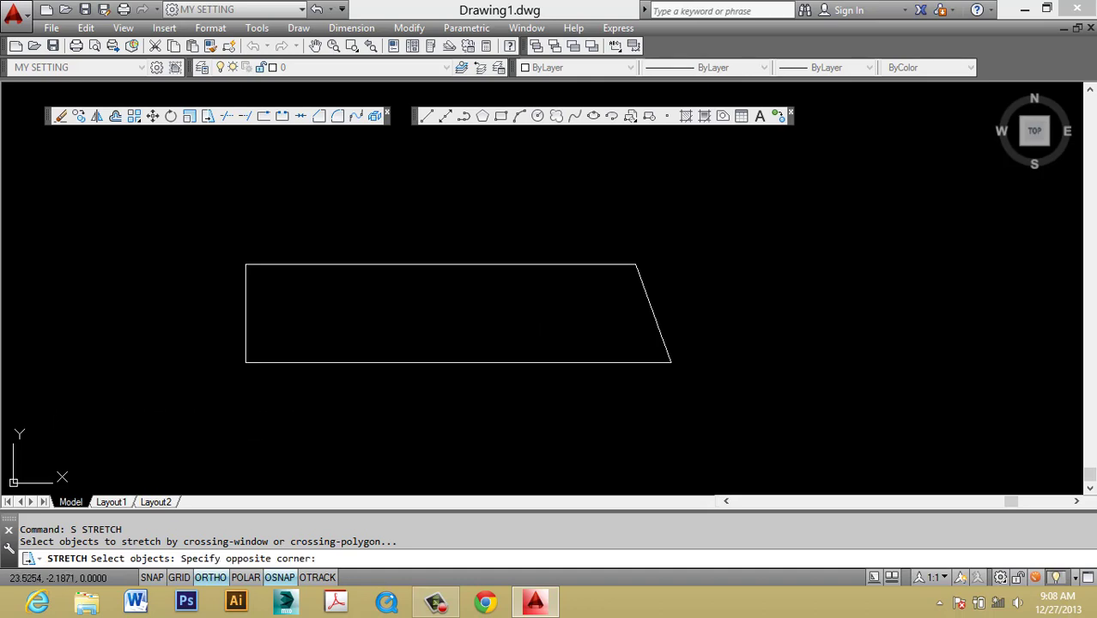
{"action": "left_click", "coordinate": [316, 334]}
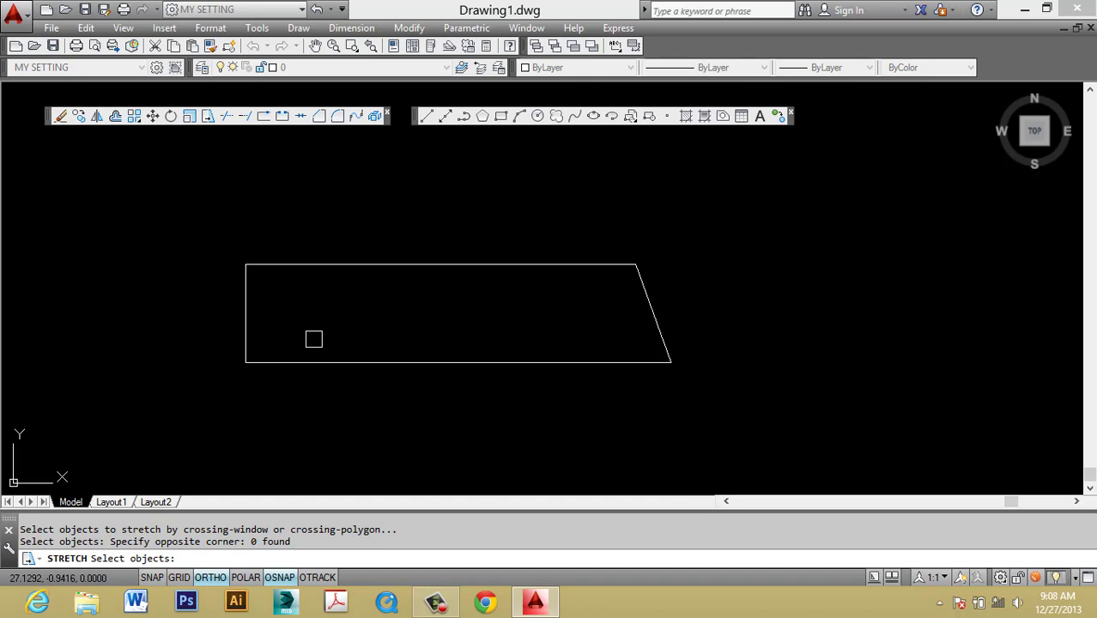
{"action": "key", "text": "Escape"}
{"action": "key", "text": "Escape"}
{"action": "key", "text": "Escape"}
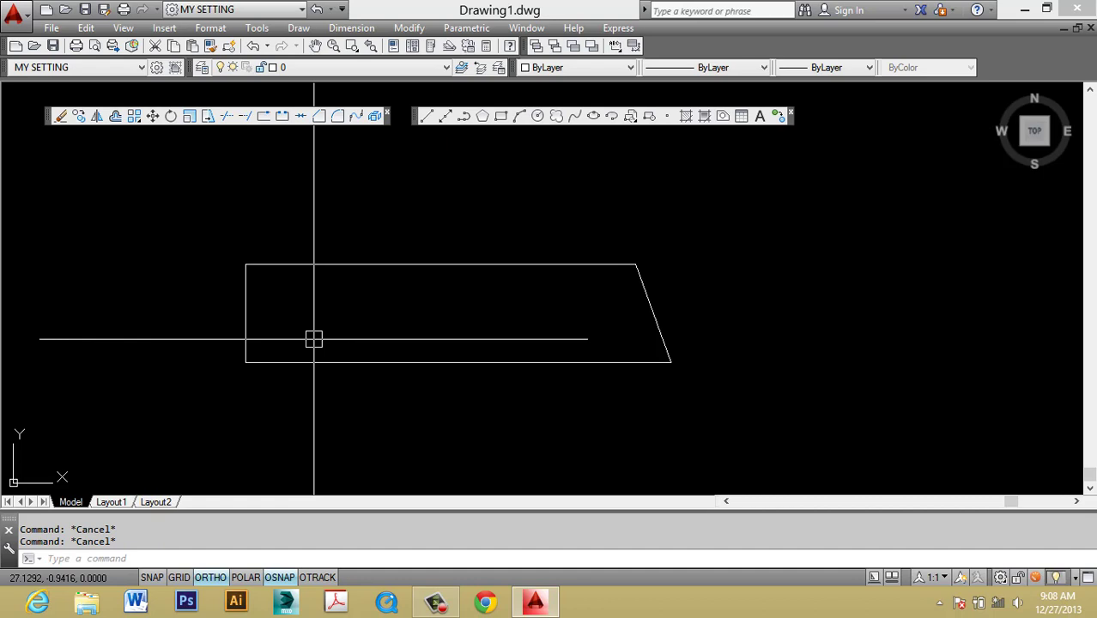
Step: Draw a small rectangle in the empty area to the right of the long slanted shape
{"action": "type", "text": "rec"}
{"action": "key", "text": "Return"}
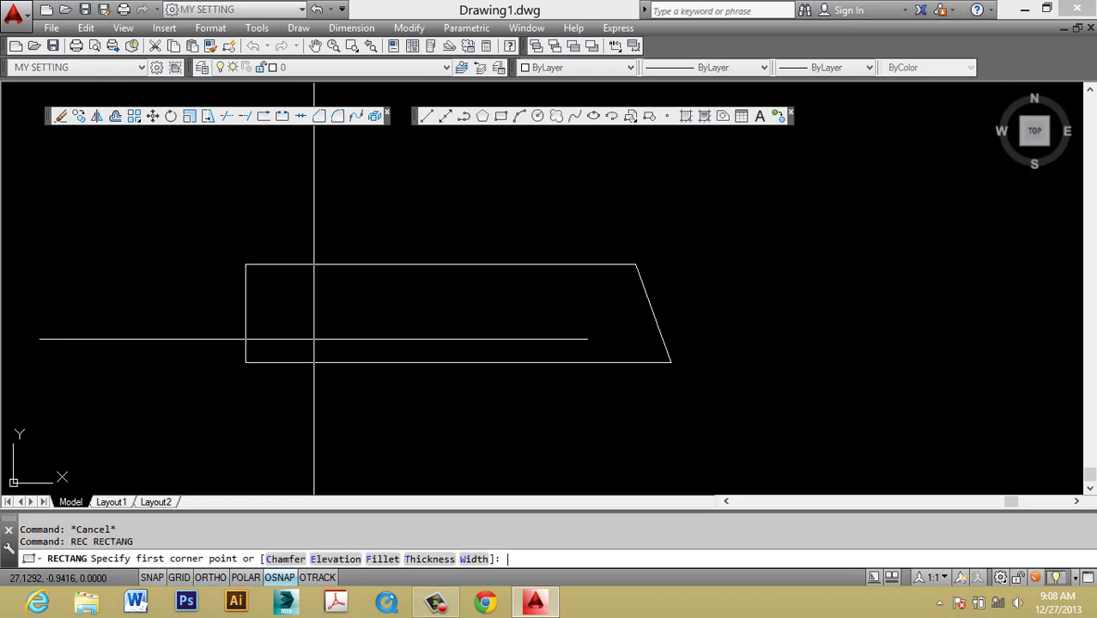
{"action": "scroll", "coordinate": [428, 378], "scroll_direction": "down", "scroll_amount": 2}
{"action": "middle_click_drag", "start_coordinate": [751, 401], "coordinate": [654, 407]}
{"action": "left_click", "coordinate": [667, 366]}
{"action": "left_click", "coordinate": [729, 327]}
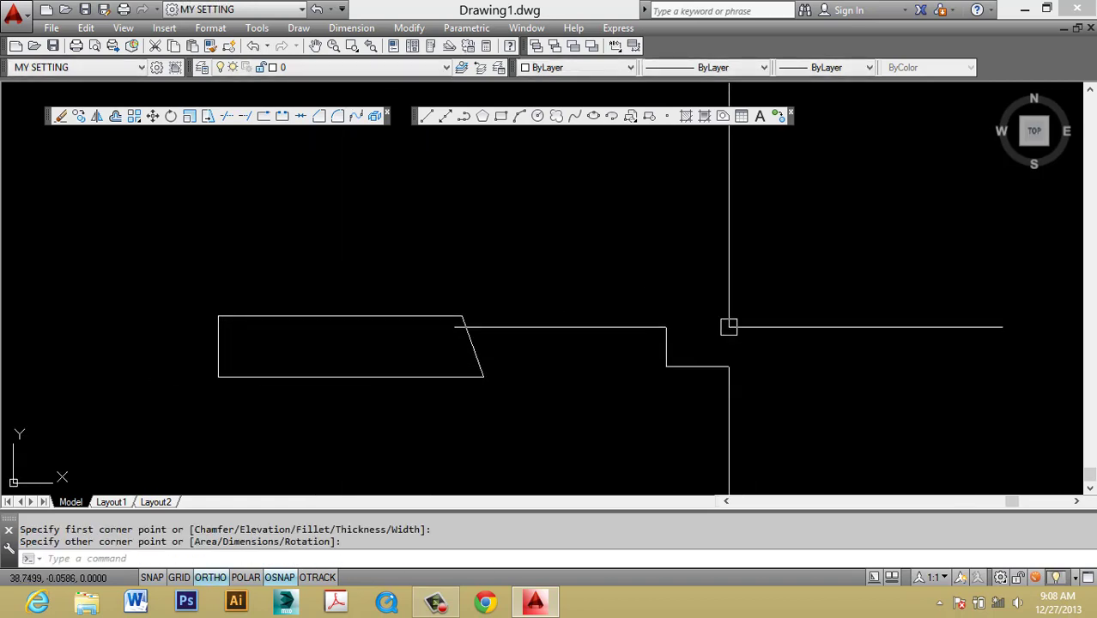
{"action": "key", "text": "Escape"}
{"action": "mouse_move", "coordinate": [722, 356]}
{"action": "middle_mouse_down"}
{"action": "mouse_move", "coordinate": [603, 347]}
{"action": "mouse_move", "coordinate": [595, 292]}
{"action": "middle_mouse_up"}
{"action": "scroll", "coordinate": [603, 347], "scroll_direction": "up", "scroll_amount": 3}
{"action": "key", "text": "Escape"}
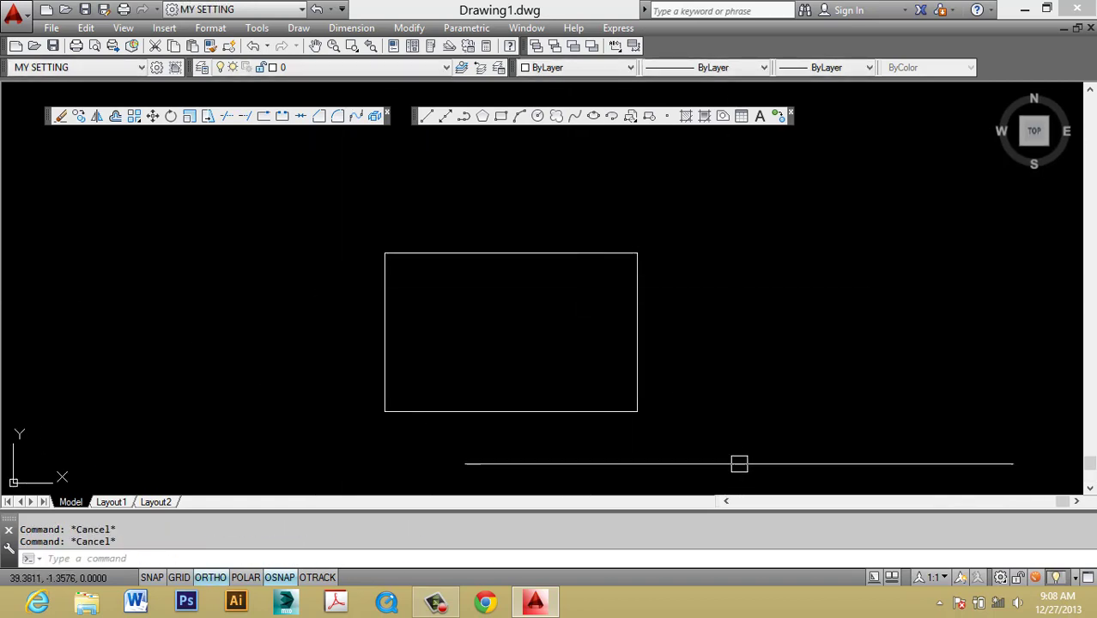
{"action": "left_click", "coordinate": [752, 432]}
{"action": "key", "text": "Escape"}
Step: Stretch the small rectangle's lower-right corner horizontally to the right, selecting it with a crossing window and using a base point below the bottom edge
{"action": "middle_click_drag", "start_coordinate": [615, 409], "coordinate": [612, 371]}
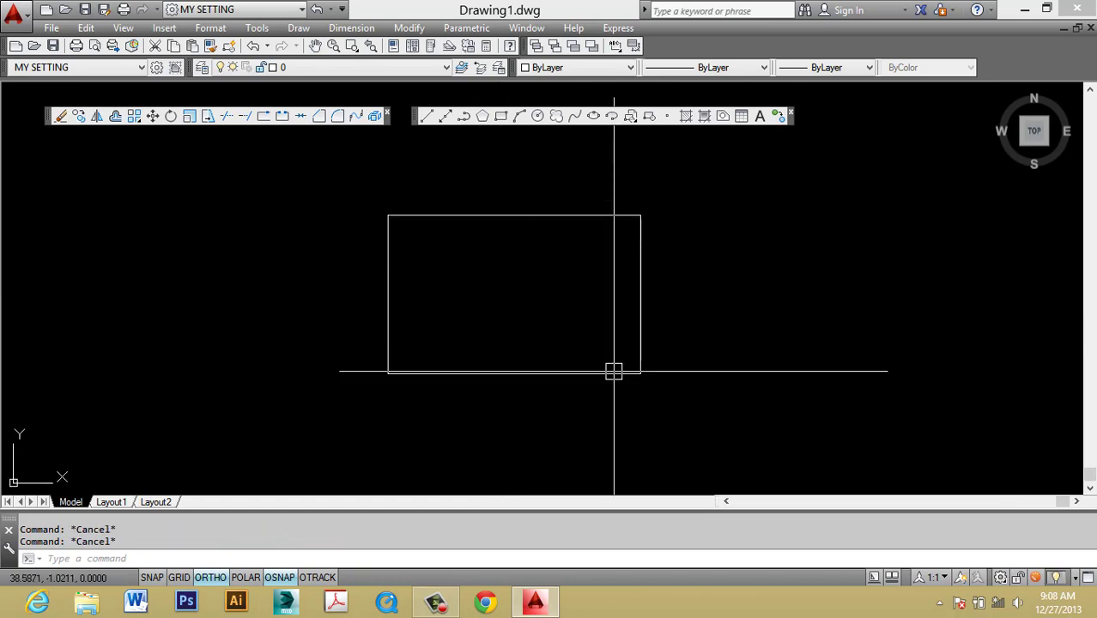
{"action": "type", "text": "s"}
{"action": "key", "text": "Return"}
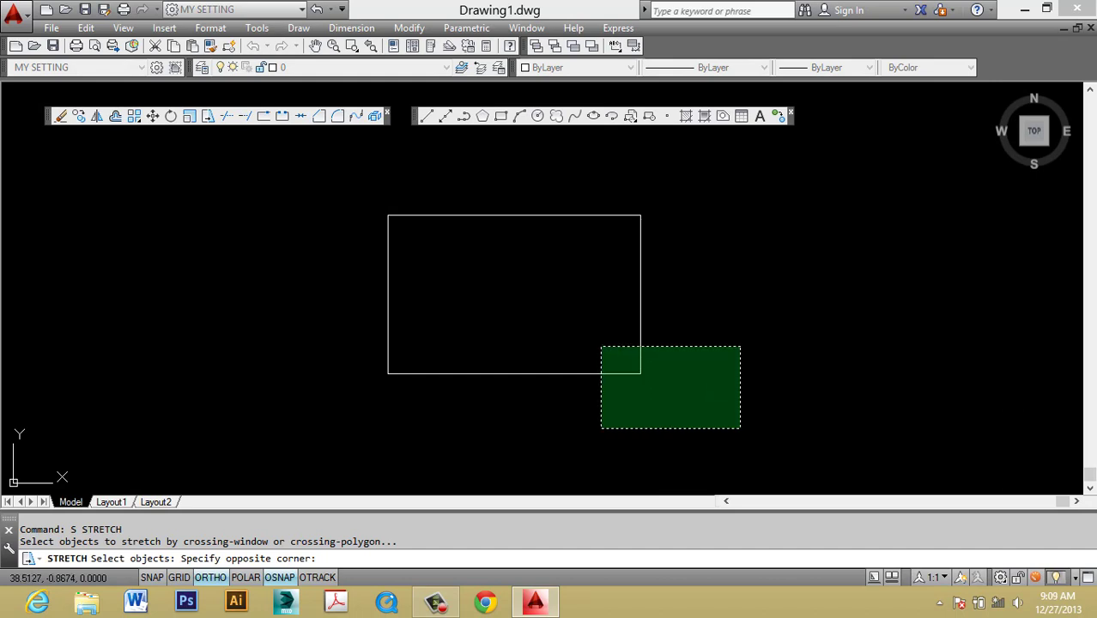
{"action": "left_click", "coordinate": [601, 347]}
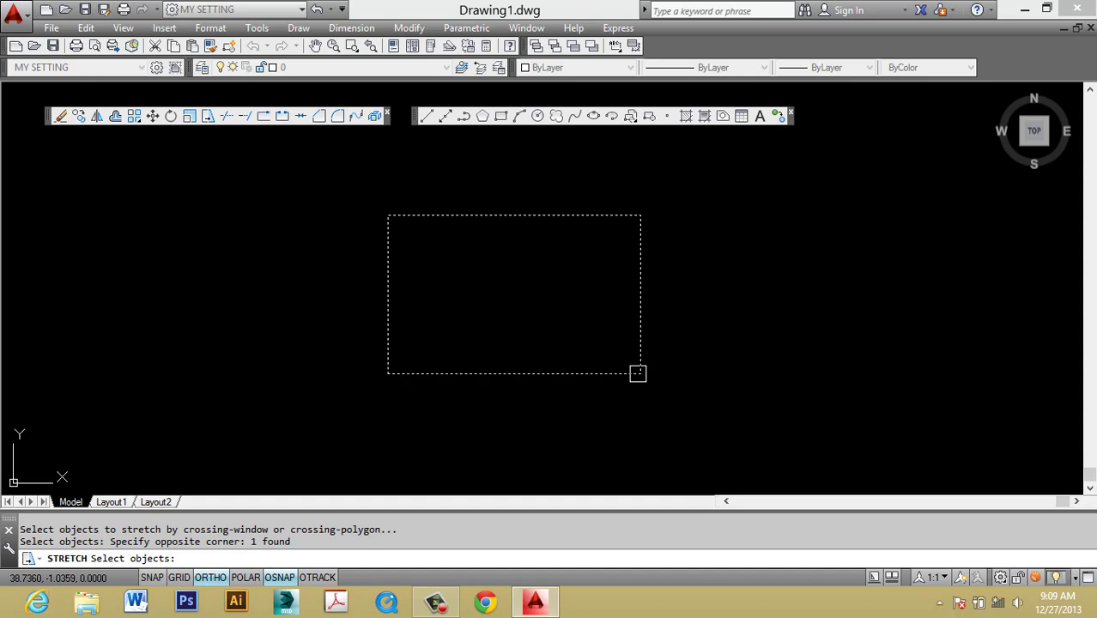
{"action": "key", "text": "Return"}
{"action": "left_click", "coordinate": [601, 392]}
{"action": "left_click", "coordinate": [666, 400]}
{"action": "key", "text": "Escape"}
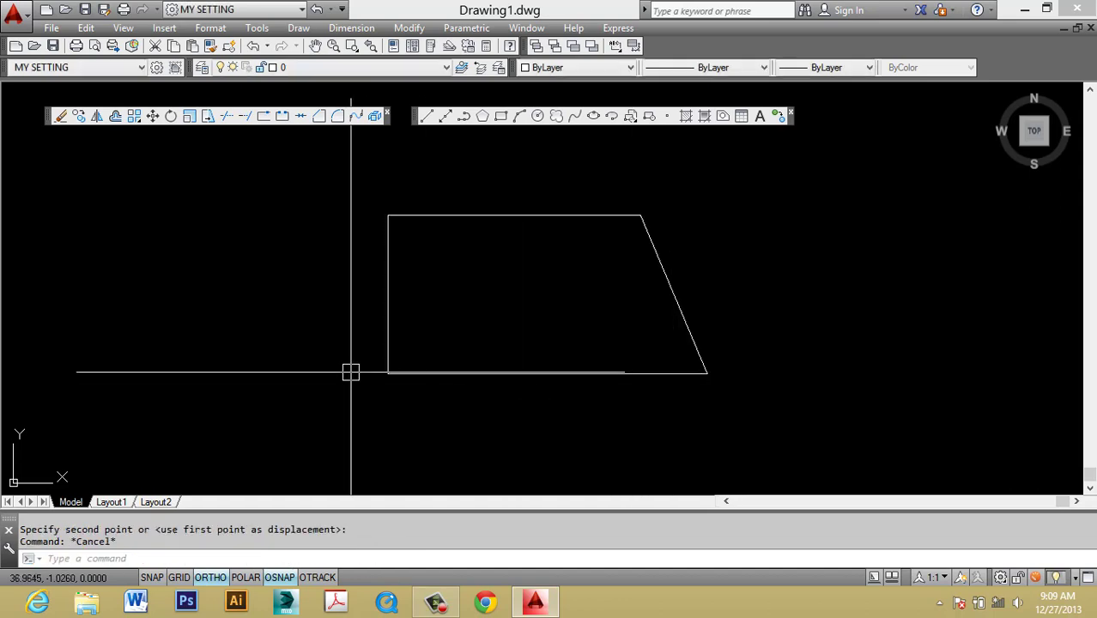
Step: Try to select the small shape's lower-left corner for Stretch with an enclosing window
{"action": "type", "text": "s"}
{"action": "key", "text": "Return"}
{"action": "left_click", "coordinate": [272, 429]}
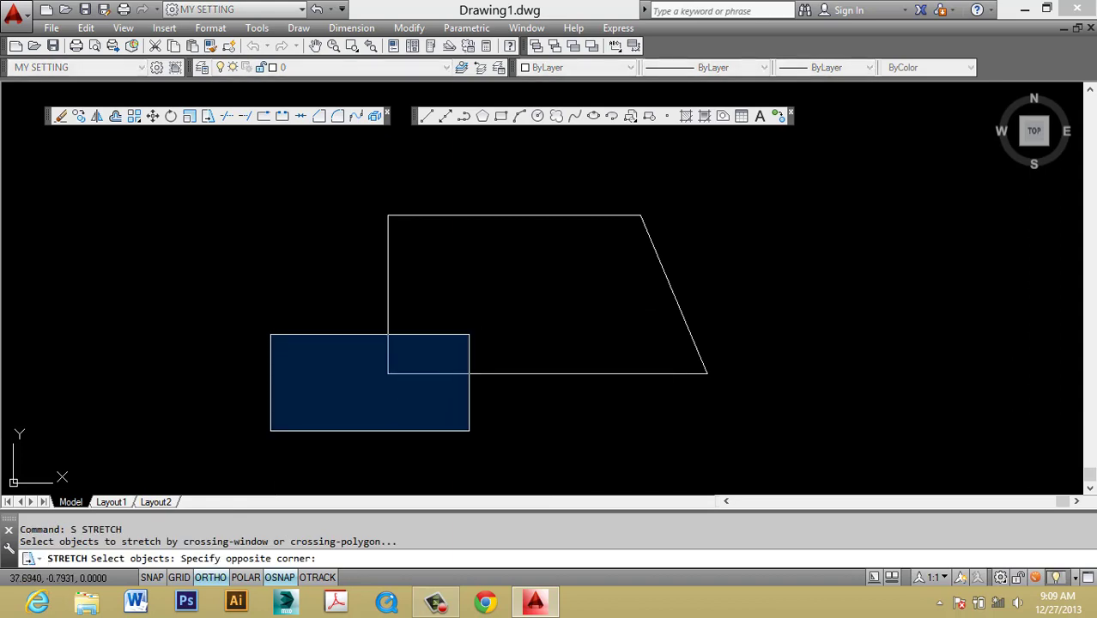
{"action": "left_click", "coordinate": [469, 335]}
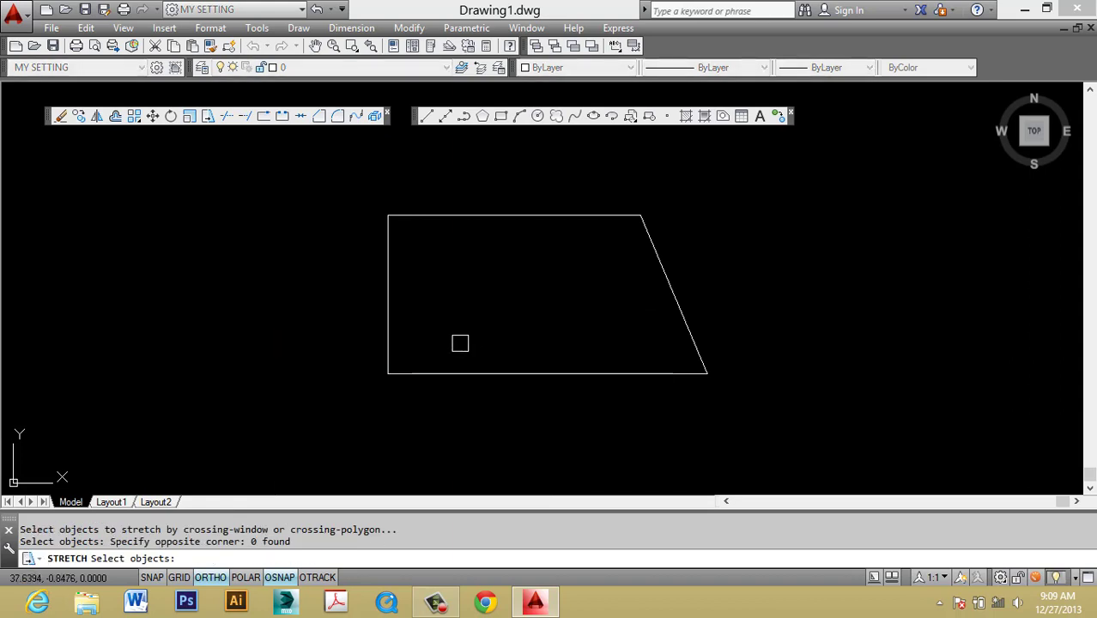
{"action": "key", "text": "Escape"}
{"action": "left_click", "coordinate": [896, 480]}
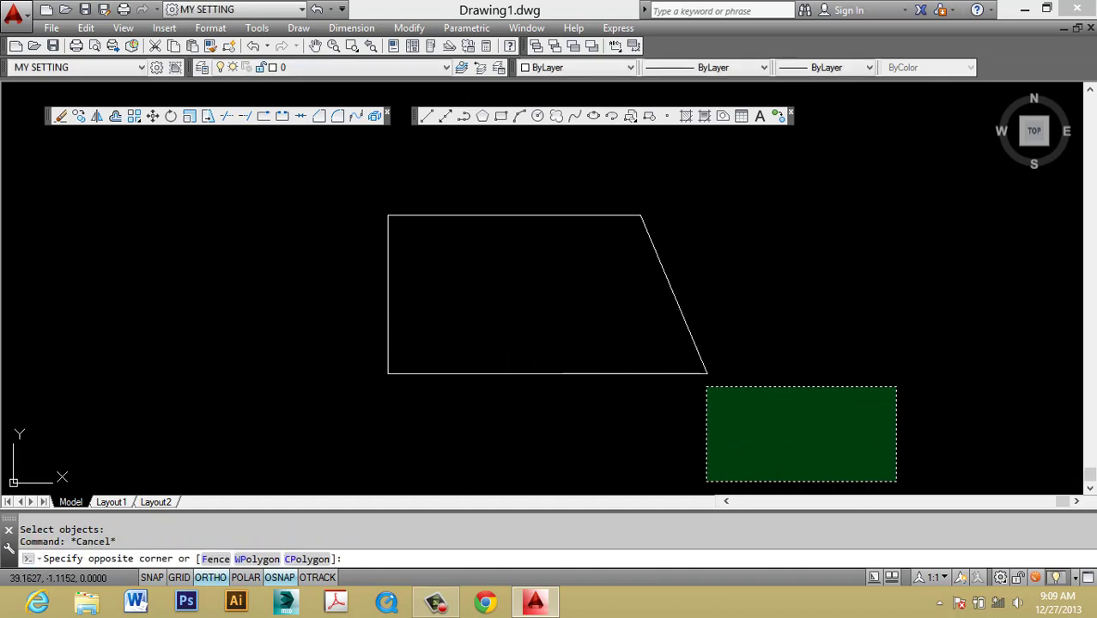
{"action": "left_click", "coordinate": [692, 373]}
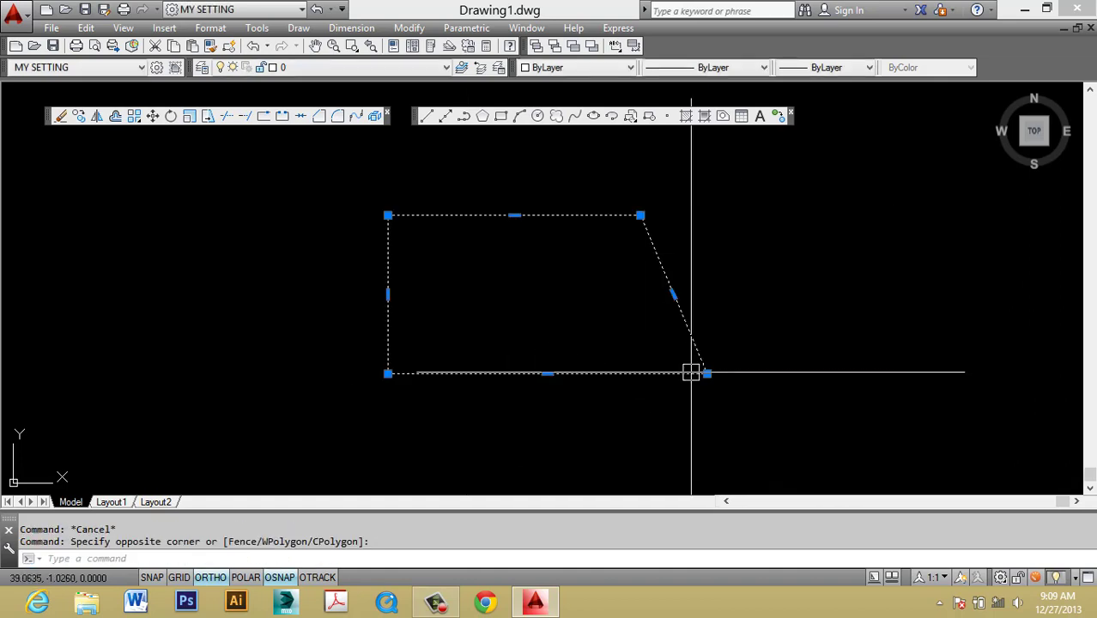
{"action": "key", "text": "Escape"}
{"action": "key", "text": "Escape"}
{"action": "scroll", "coordinate": [558, 367], "scroll_direction": "down", "scroll_amount": 4}
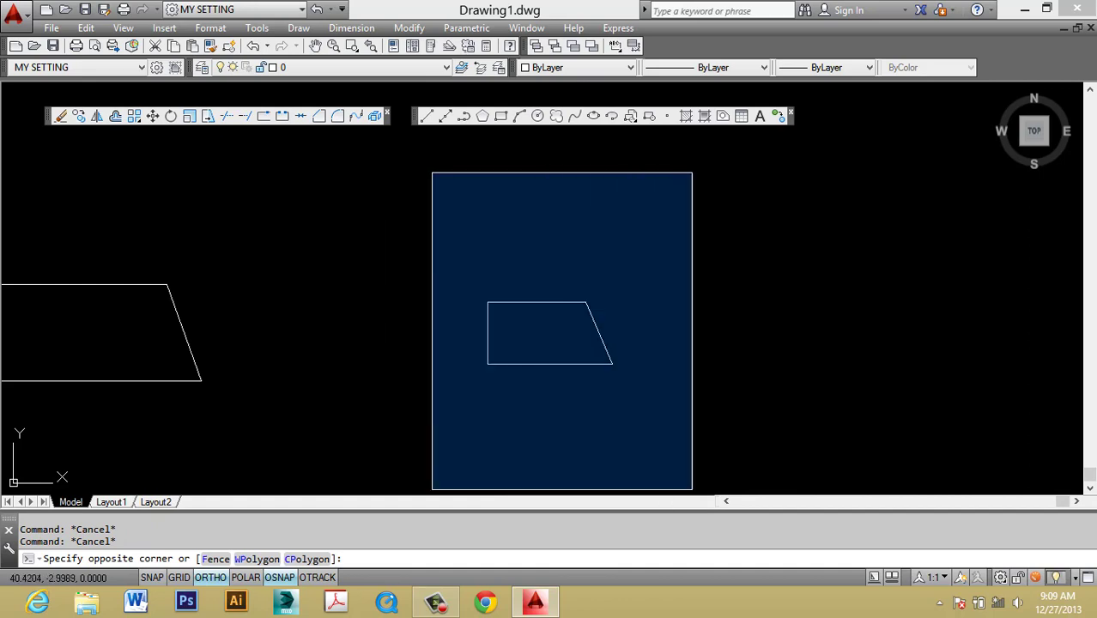
{"action": "left_click", "coordinate": [725, 473]}
{"action": "key", "text": "Return"}
{"action": "key", "text": "Escape"}
{"action": "key", "text": "Escape"}
Step: Select the small slanted shape with a crossing window and erase it
{"action": "middle_click_drag", "start_coordinate": [463, 324], "coordinate": [473, 324]}
{"action": "left_click", "coordinate": [690, 416]}
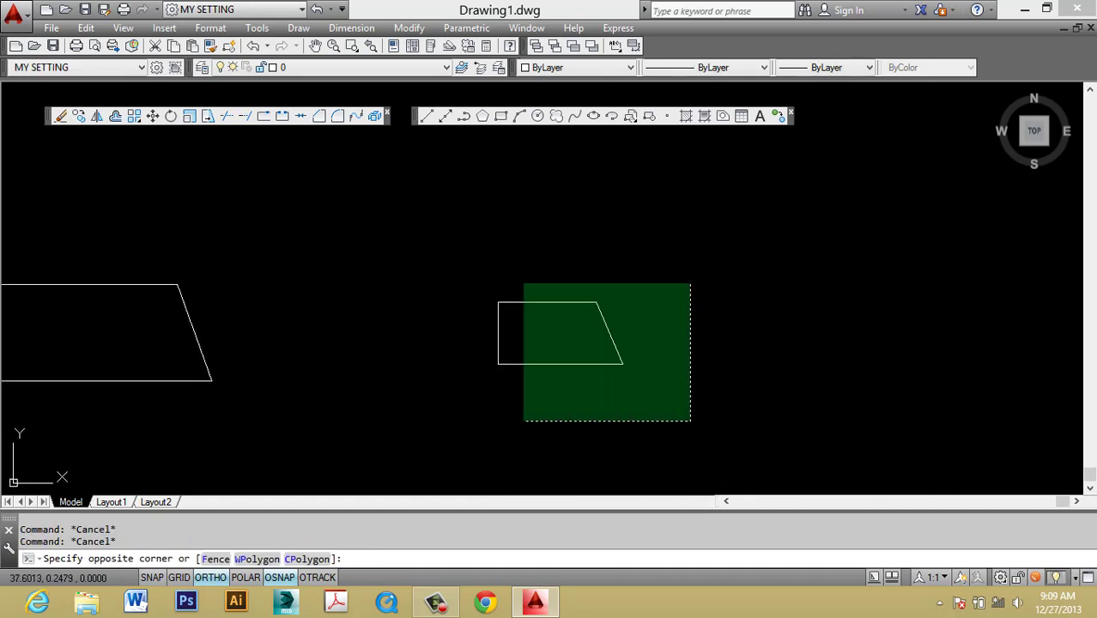
{"action": "left_click", "coordinate": [522, 289]}
{"action": "type", "text": "e"}
{"action": "key", "text": "Return"}
{"action": "key", "text": "Escape"}
{"action": "mouse_move", "coordinate": [408, 256]}
{"action": "middle_mouse_down"}
{"action": "mouse_move", "coordinate": [524, 291]}
{"action": "mouse_move", "coordinate": [520, 276]}
{"action": "middle_mouse_up"}
{"action": "key", "text": "Escape"}
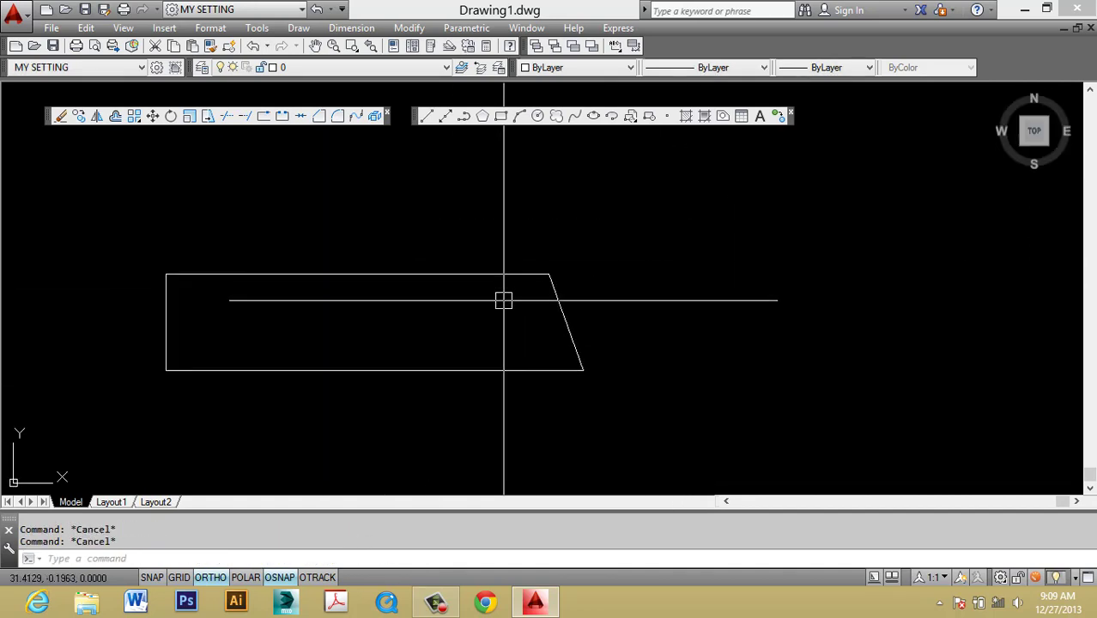
{"action": "middle_click_drag", "start_coordinate": [527, 329], "coordinate": [575, 296]}
{"action": "left_click", "coordinate": [705, 359]}
{"action": "left_click", "coordinate": [555, 261]}
{"action": "key", "text": "Escape"}
{"action": "middle_click_drag", "start_coordinate": [428, 273], "coordinate": [438, 266]}
{"action": "key", "text": "Escape"}
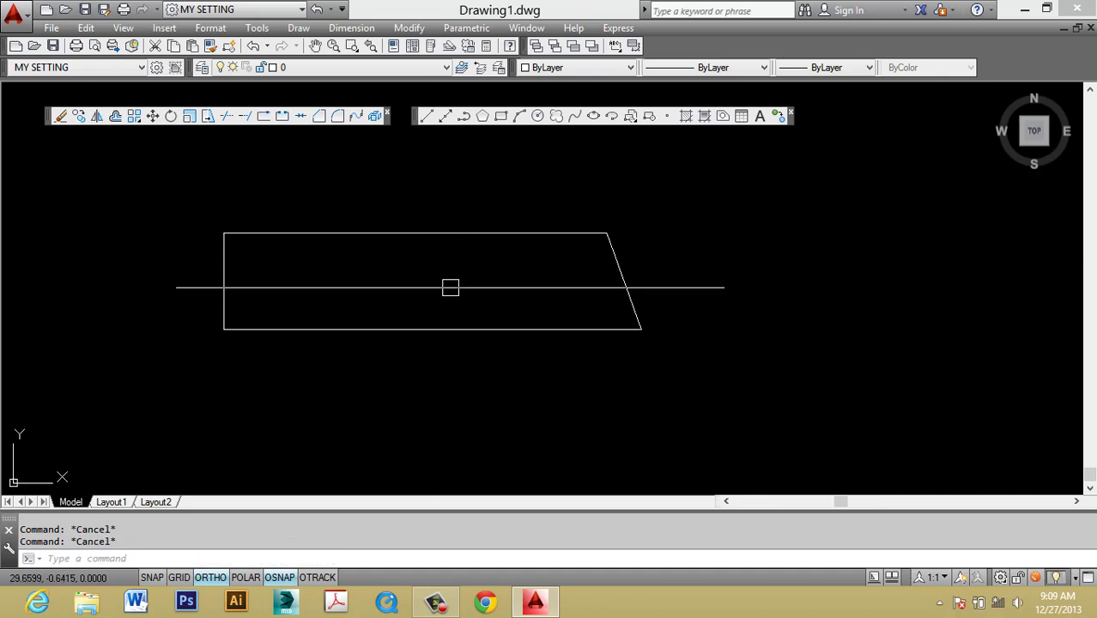
{"action": "left_click", "coordinate": [510, 407]}
{"action": "left_click", "coordinate": [408, 253]}
{"action": "key", "text": "Escape"}
{"action": "key", "text": "Escape"}
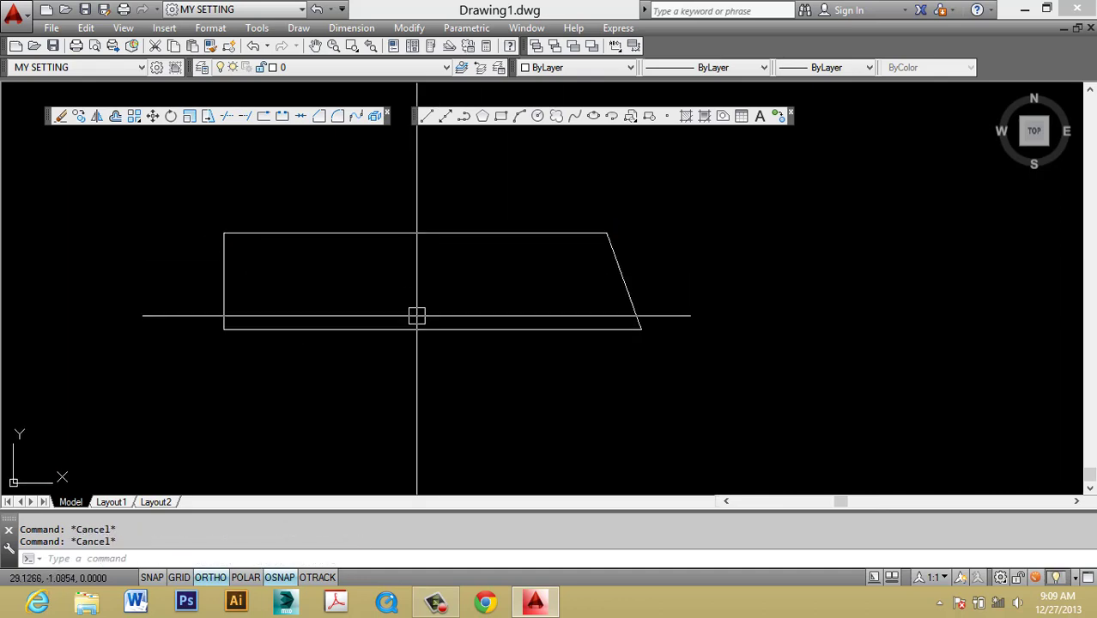
{"action": "type", "text": "s"}
{"action": "key", "text": "Return"}
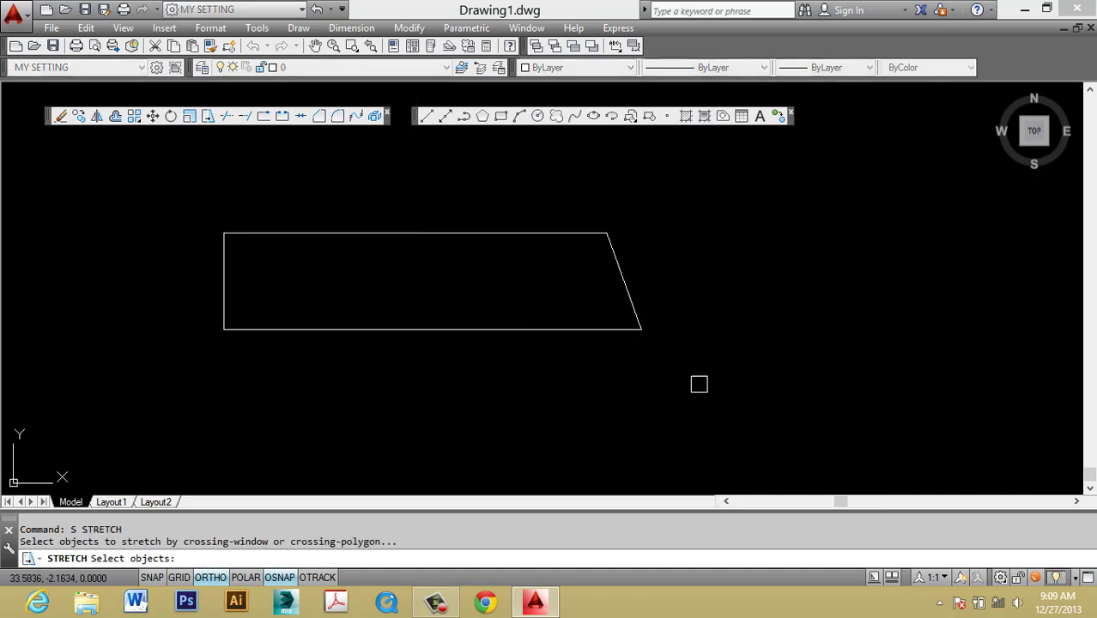
{"action": "left_click", "coordinate": [134, 158]}
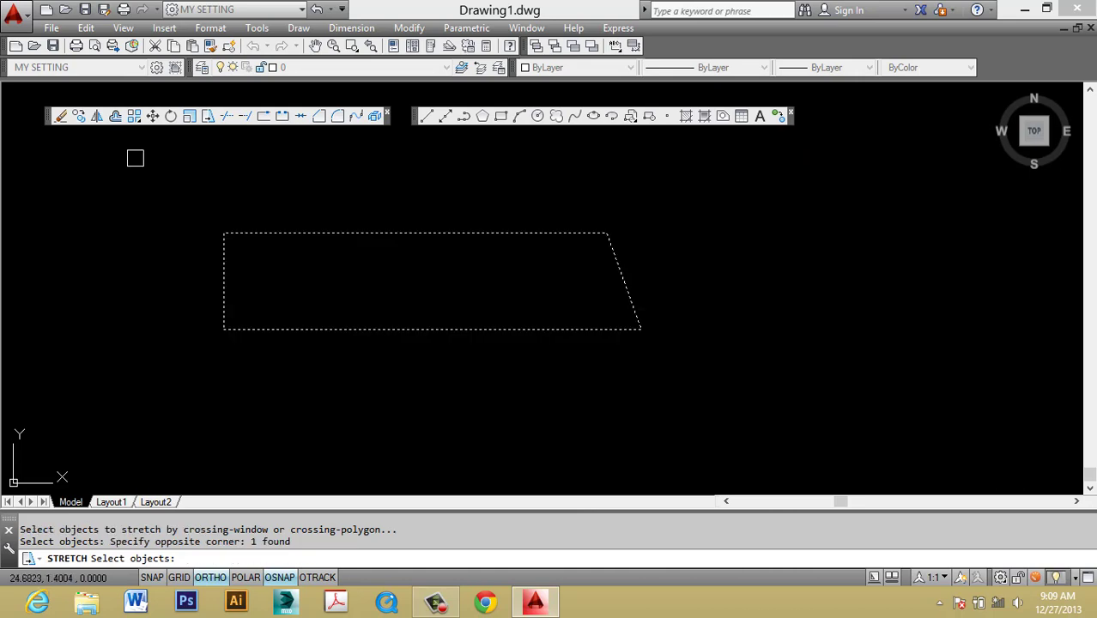
{"action": "key", "text": "Escape"}
{"action": "key", "text": "Escape"}
{"action": "key", "text": "Return"}
{"action": "key", "text": "Escape"}
Step: Stretch the whole slanted shape horizontally to the right, enclosing all its corners in a crossing window and using a base point below its lower-left corner
{"action": "type", "text": "s"}
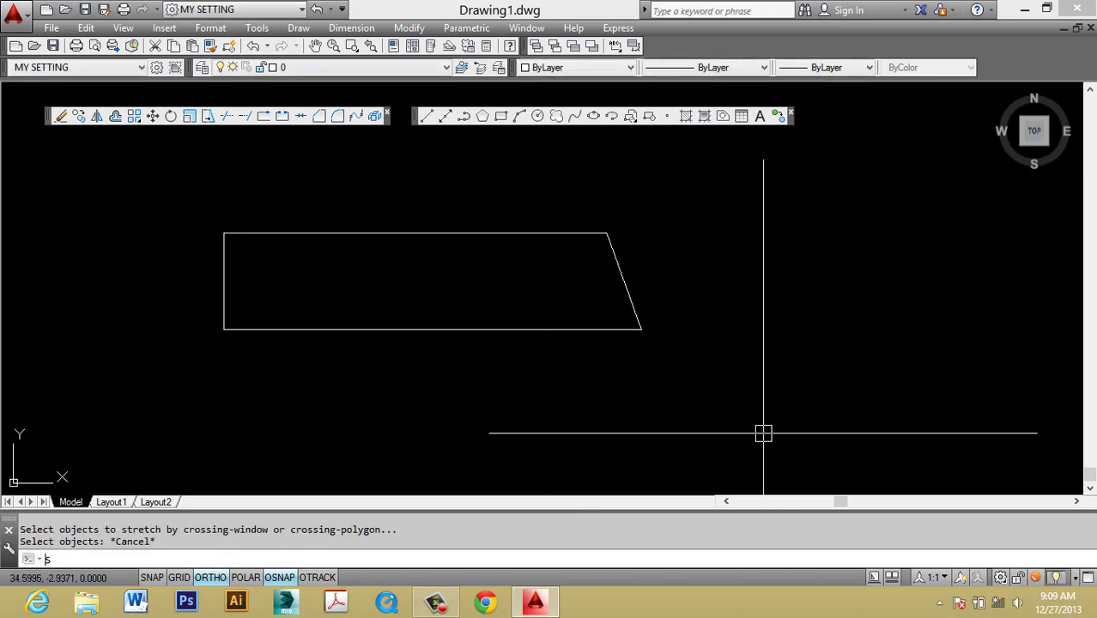
{"action": "key", "text": "Return"}
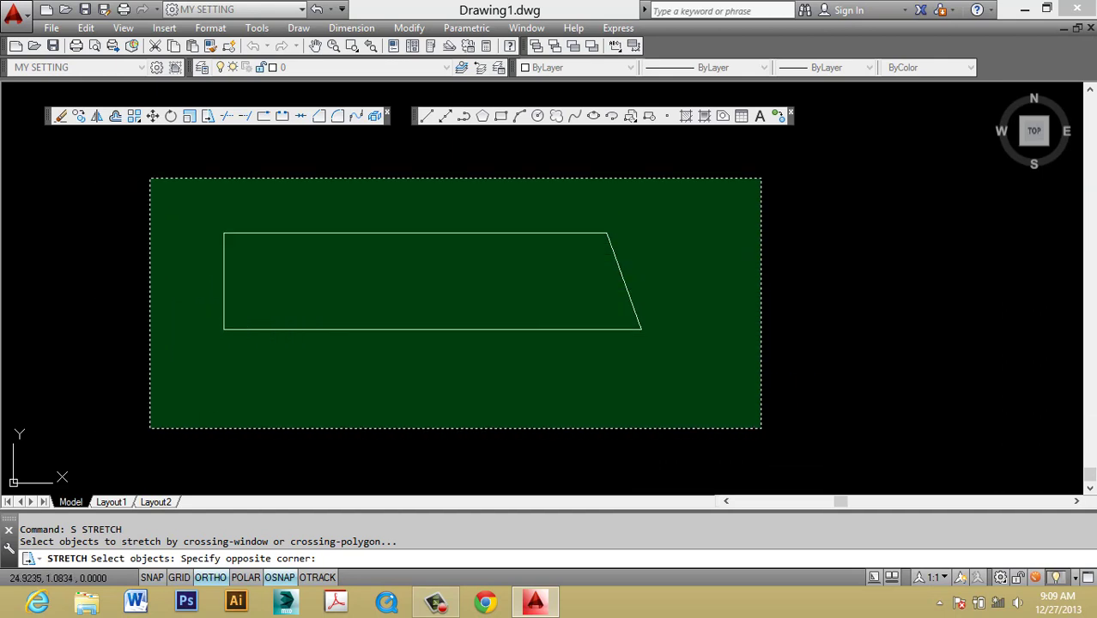
{"action": "left_click", "coordinate": [151, 178]}
{"action": "key", "text": "Return"}
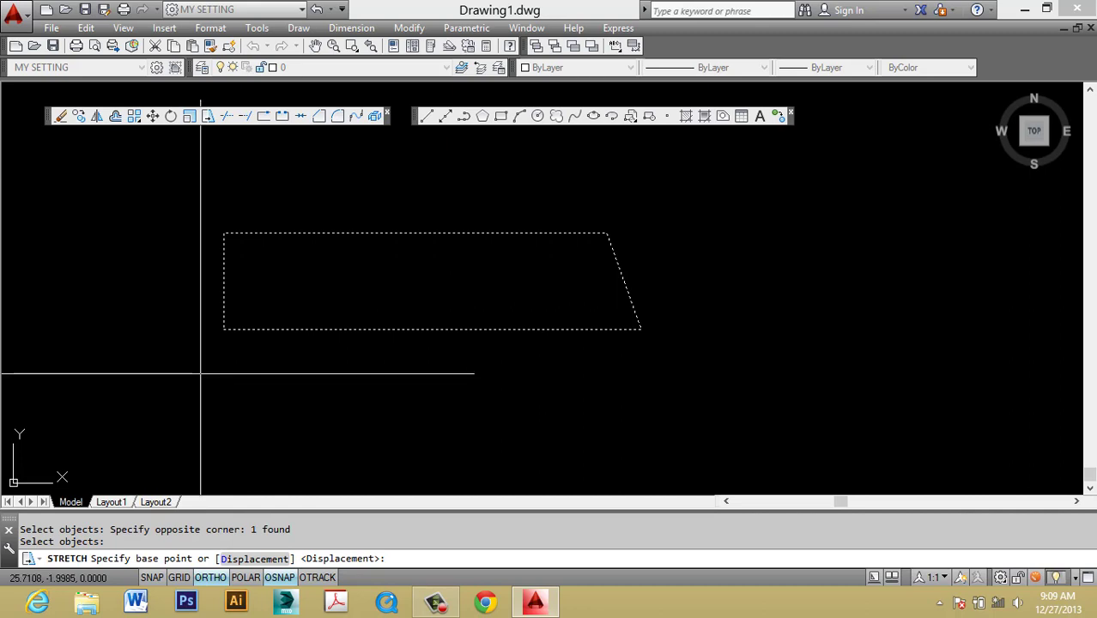
{"action": "left_click", "coordinate": [210, 375]}
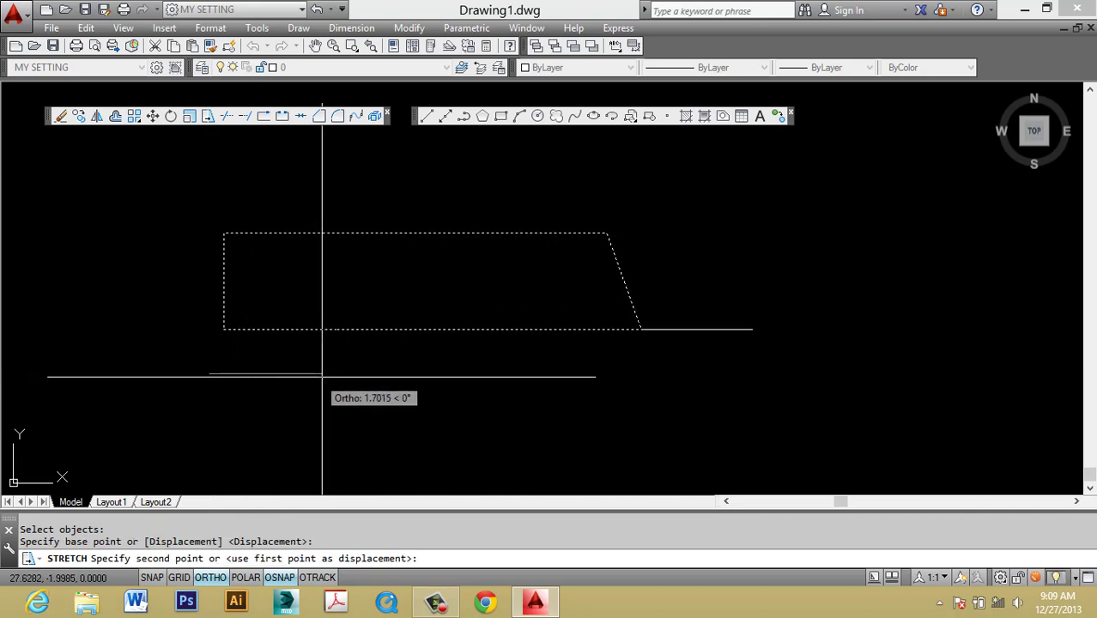
{"action": "left_click", "coordinate": [403, 376]}
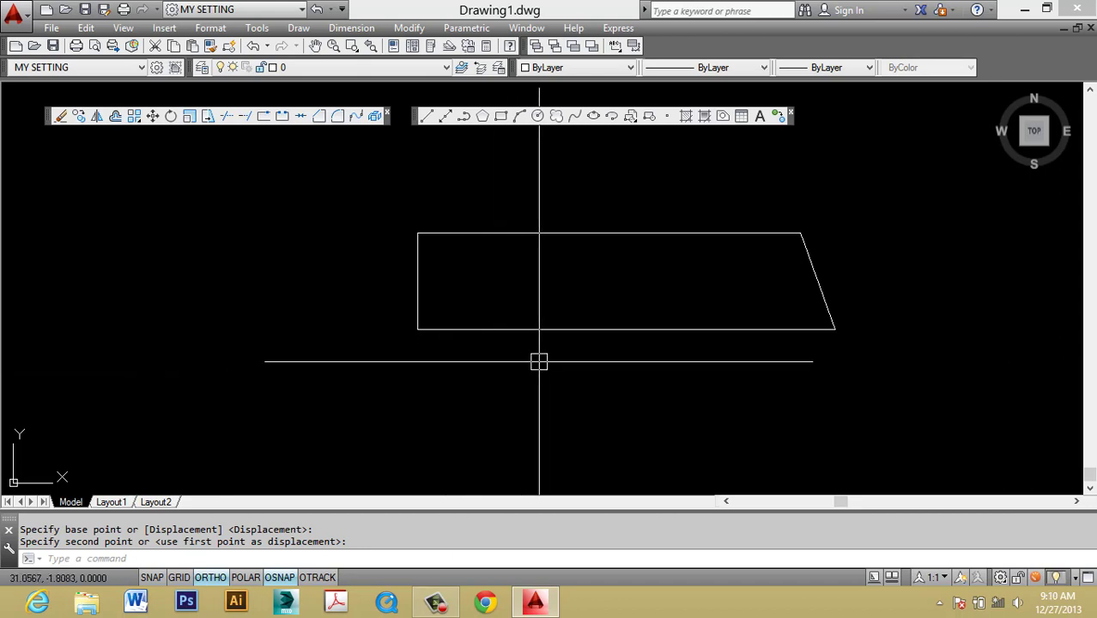
{"action": "key", "text": "Escape"}
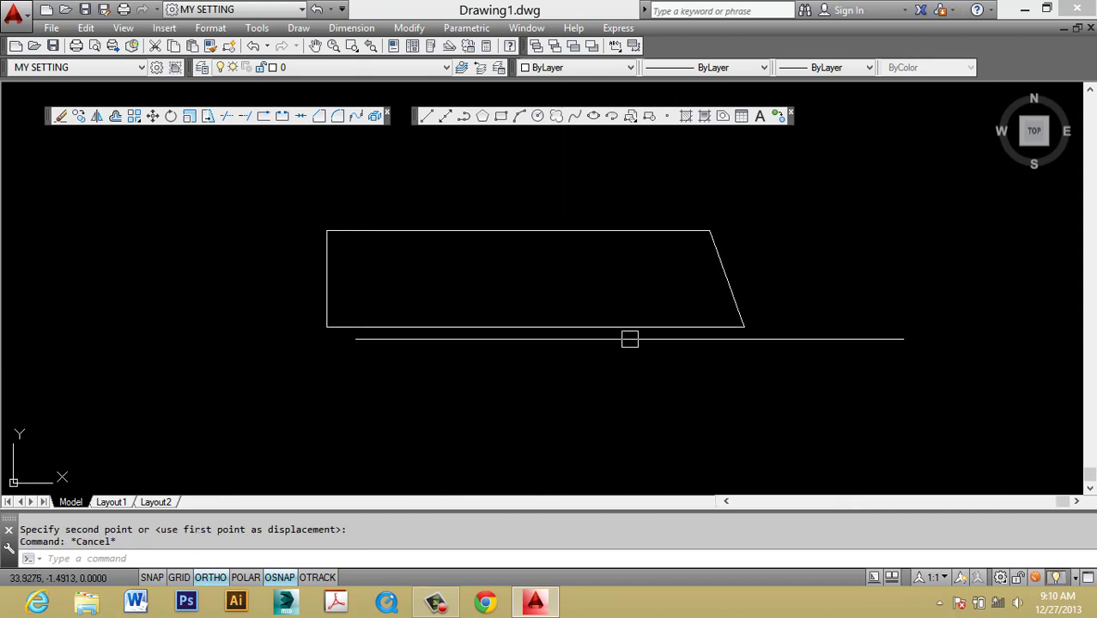
Step: Select the slanted shape with a crossing window and erase it
{"action": "key", "text": "Escape"}
{"action": "left_click", "coordinate": [611, 369]}
{"action": "left_click", "coordinate": [411, 112]}
{"action": "type", "text": "e"}
{"action": "key", "text": "space"}
{"action": "key", "text": "Escape"}
Step: Draw a wide horizontal rectangle in the empty drawing area
{"action": "type", "text": "RE"}
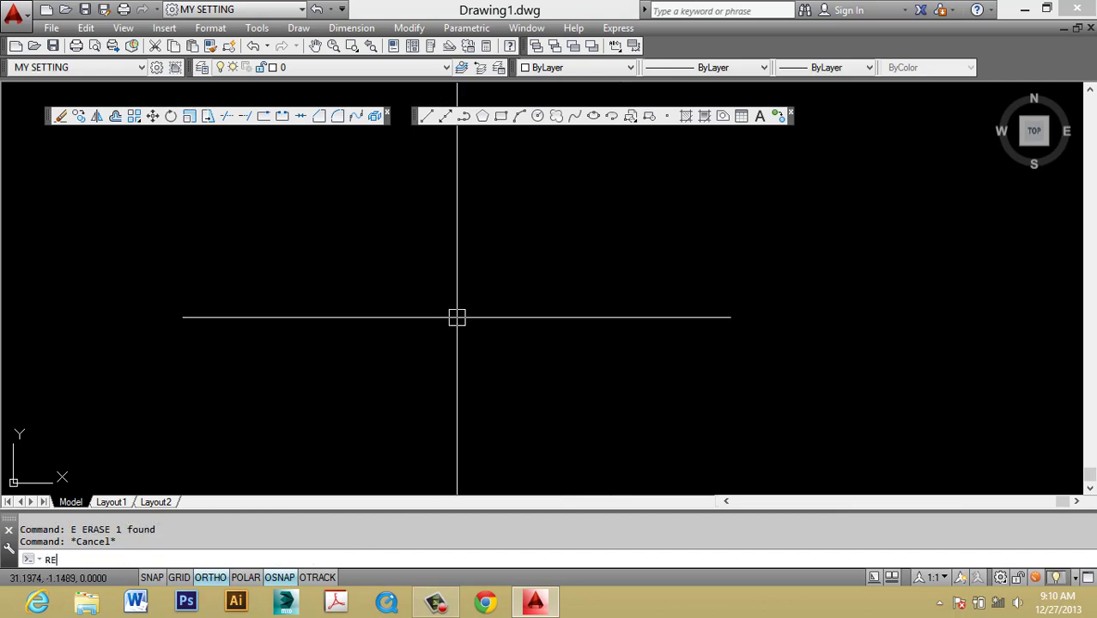
{"action": "type", "text": "c"}
{"action": "key", "text": "space"}
{"action": "left_click", "coordinate": [378, 392]}
{"action": "left_click", "coordinate": [596, 340]}
{"action": "key", "text": "Escape"}
{"action": "key", "text": "Escape"}
Step: Draw a short vertical line straight down from the rectangle's lower-right corner
{"action": "type", "text": "l"}
{"action": "key", "text": "space"}
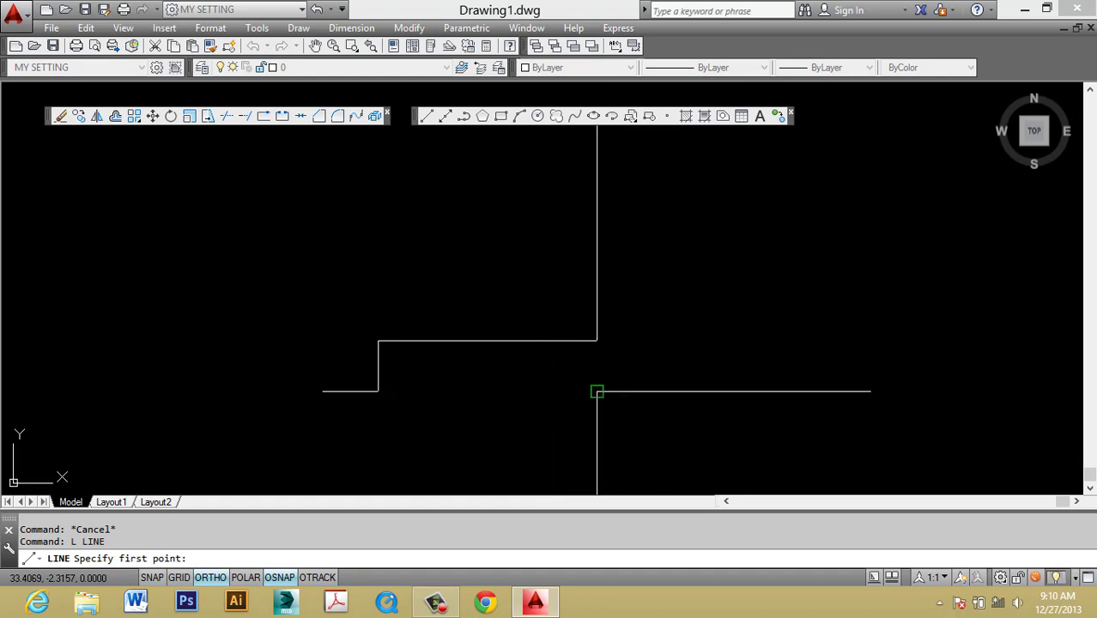
{"action": "left_click", "coordinate": [596, 392]}
{"action": "left_click", "coordinate": [597, 443]}
{"action": "key", "text": "Escape"}
{"action": "left_click", "coordinate": [605, 394]}
{"action": "mouse_move", "coordinate": [656, 400]}
{"action": "middle_mouse_down"}
{"action": "mouse_move", "coordinate": [620, 370]}
{"action": "mouse_move", "coordinate": [654, 367]}
{"action": "middle_mouse_up"}
{"action": "left_click", "coordinate": [507, 395]}
{"action": "key", "text": "Escape"}
{"action": "scroll", "coordinate": [511, 391], "scroll_direction": "up", "scroll_amount": 2}
{"action": "key", "text": "Escape"}
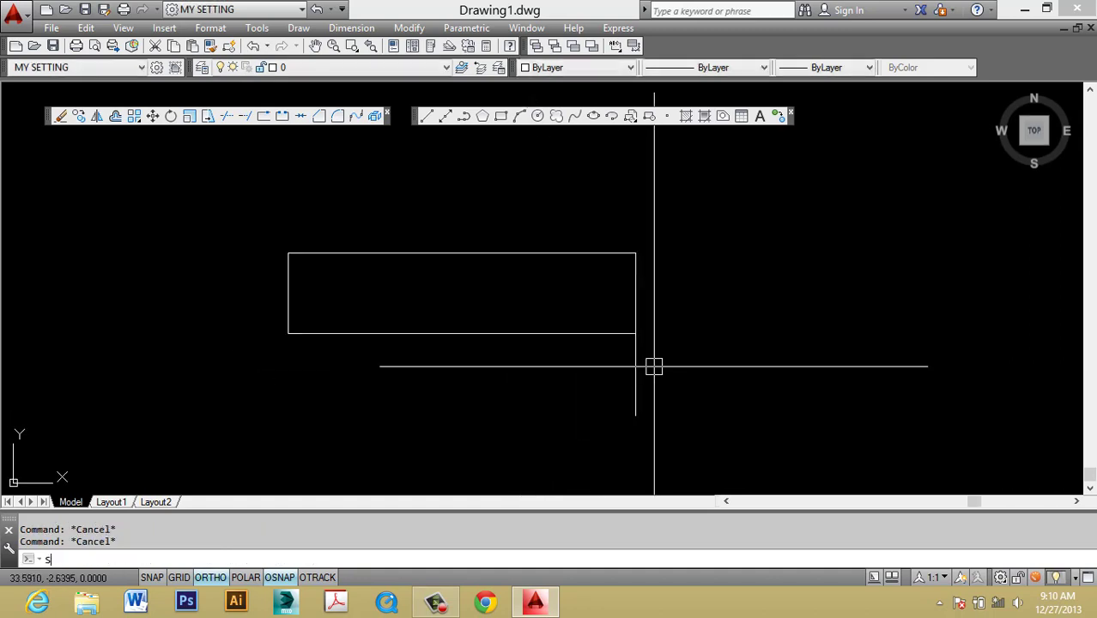
{"action": "type", "text": "s"}
{"action": "key", "text": "Return"}
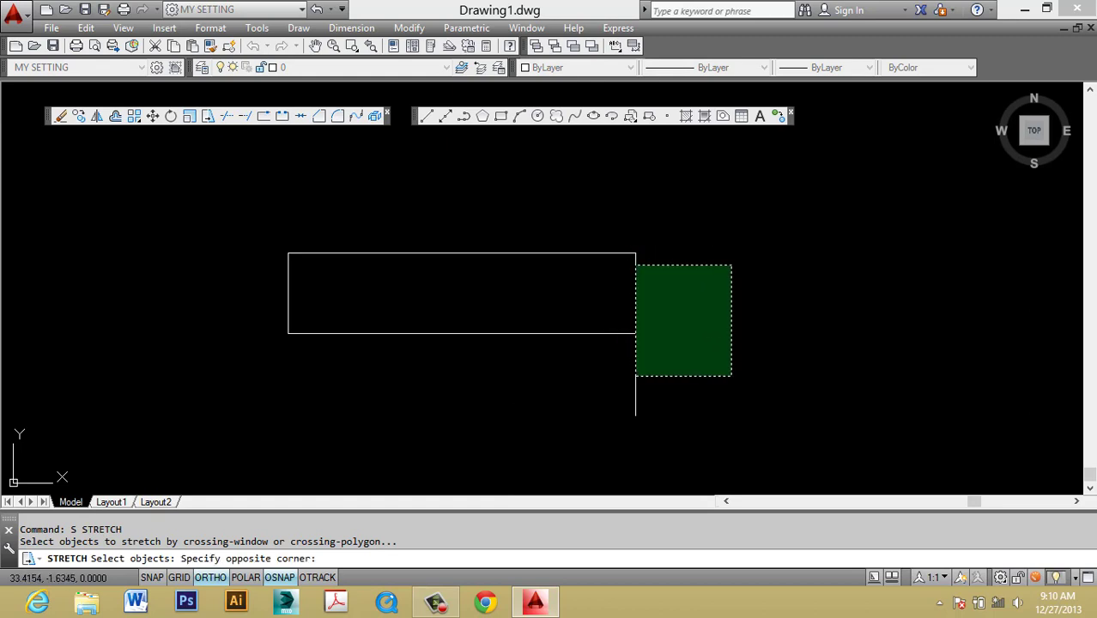
{"action": "key", "text": "Escape"}
{"action": "key", "text": "Escape"}
Step: Change the color of the vertical line below the rectangle to Yellow
{"action": "left_click", "coordinate": [697, 396]}
{"action": "left_click", "coordinate": [554, 368]}
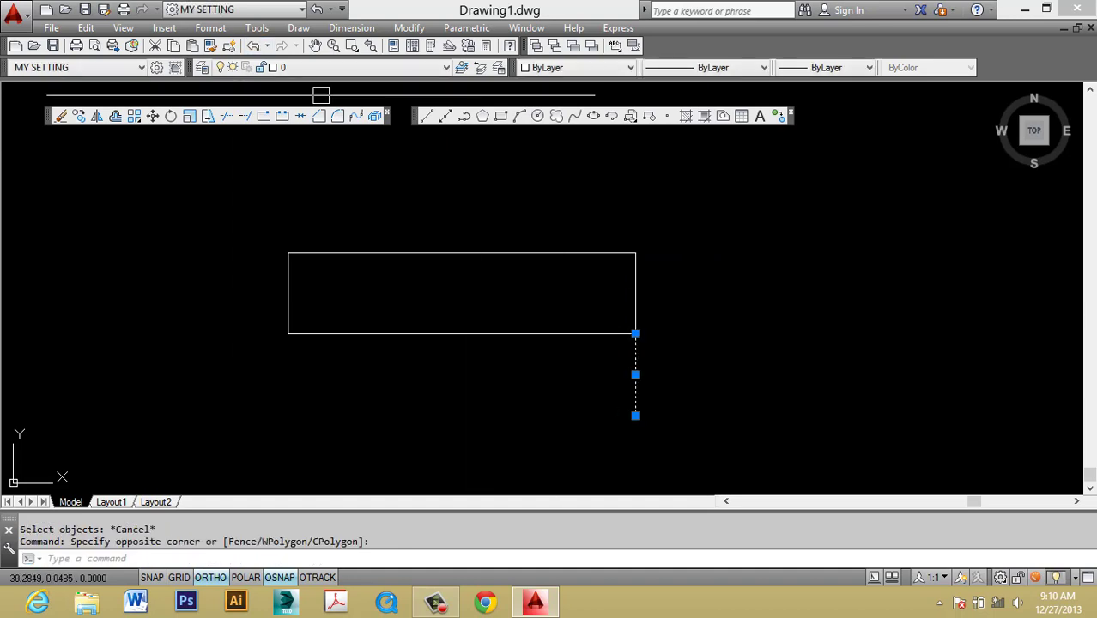
{"action": "left_click", "coordinate": [590, 70]}
{"action": "left_click", "coordinate": [588, 117]}
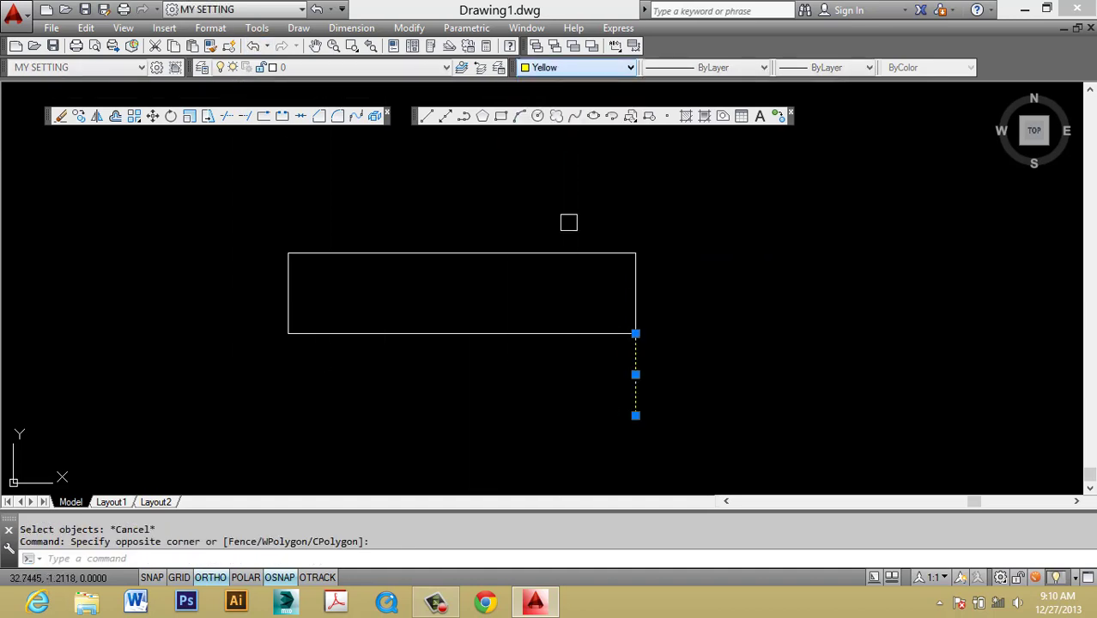
{"action": "key", "text": "Escape"}
{"action": "key", "text": "Escape"}
{"action": "left_click", "coordinate": [734, 375]}
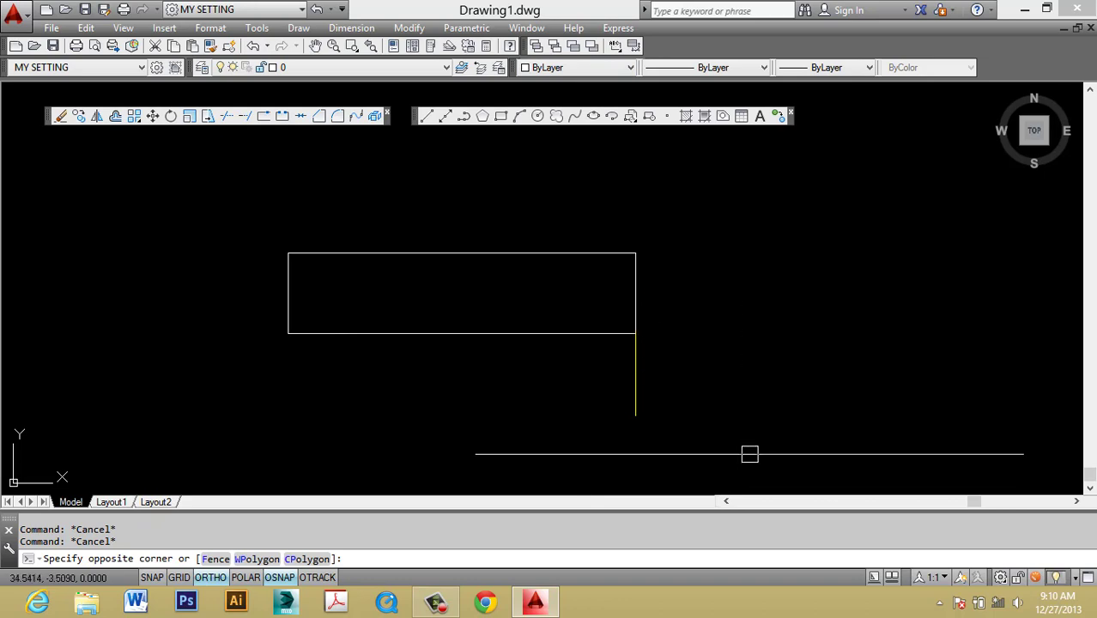
{"action": "key", "text": "Escape"}
{"action": "left_click", "coordinate": [761, 395]}
{"action": "left_click", "coordinate": [573, 220]}
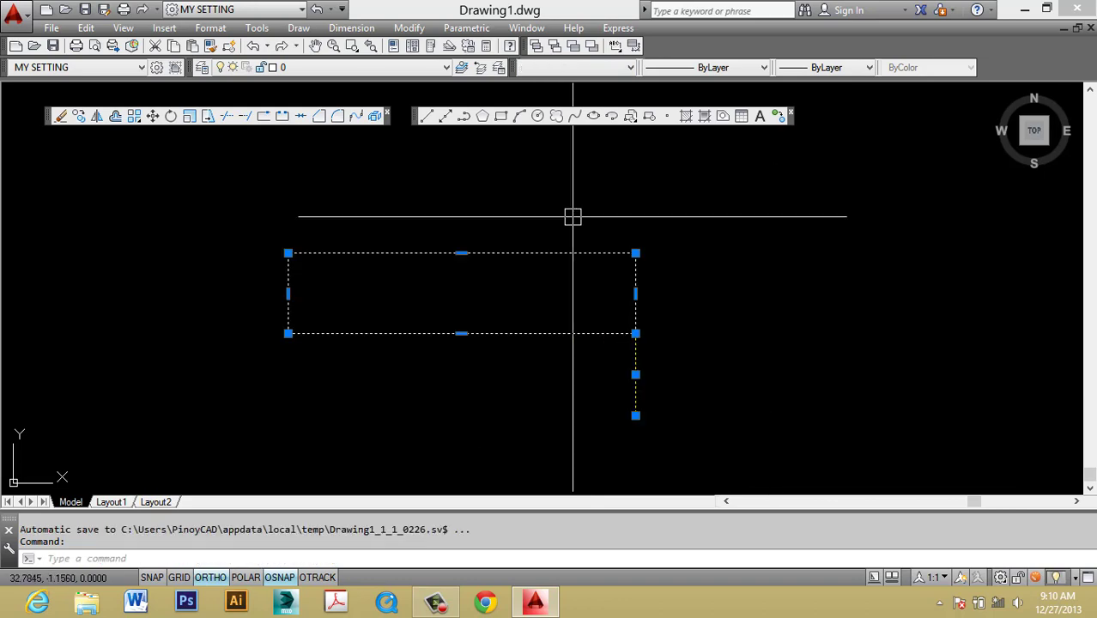
{"action": "key", "text": "BackSpace"}
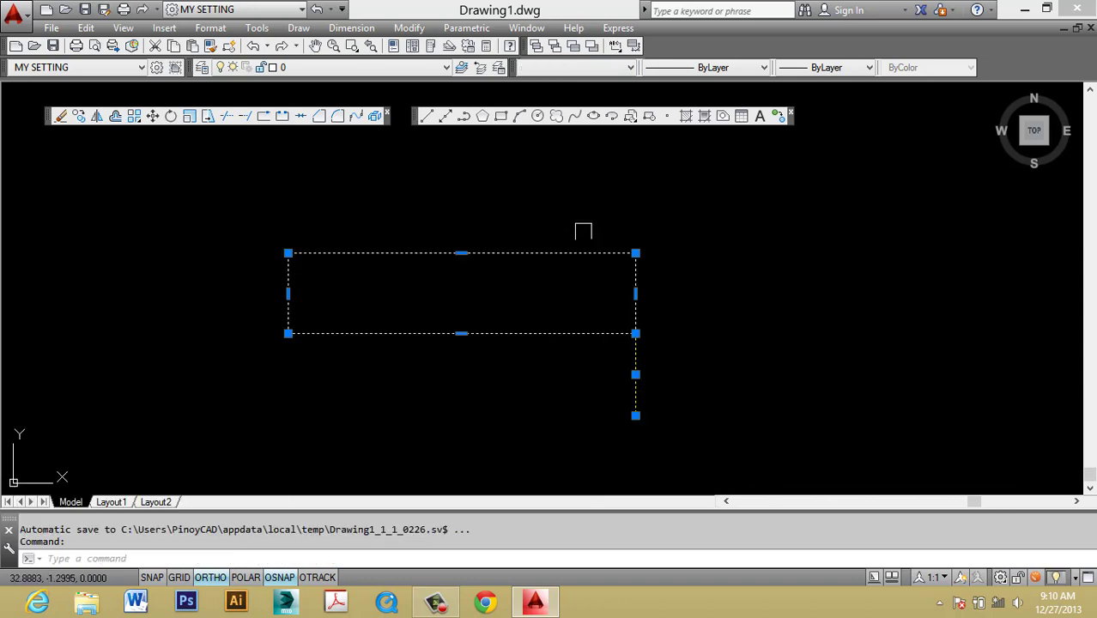
{"action": "key", "text": "Escape"}
{"action": "key", "text": "Escape"}
Step: Stretch the rectangle's right side to the right from its lower-right corner, using a crossing window and removing the yellow line from the selection
{"action": "type", "text": "s"}
{"action": "key", "text": "Return"}
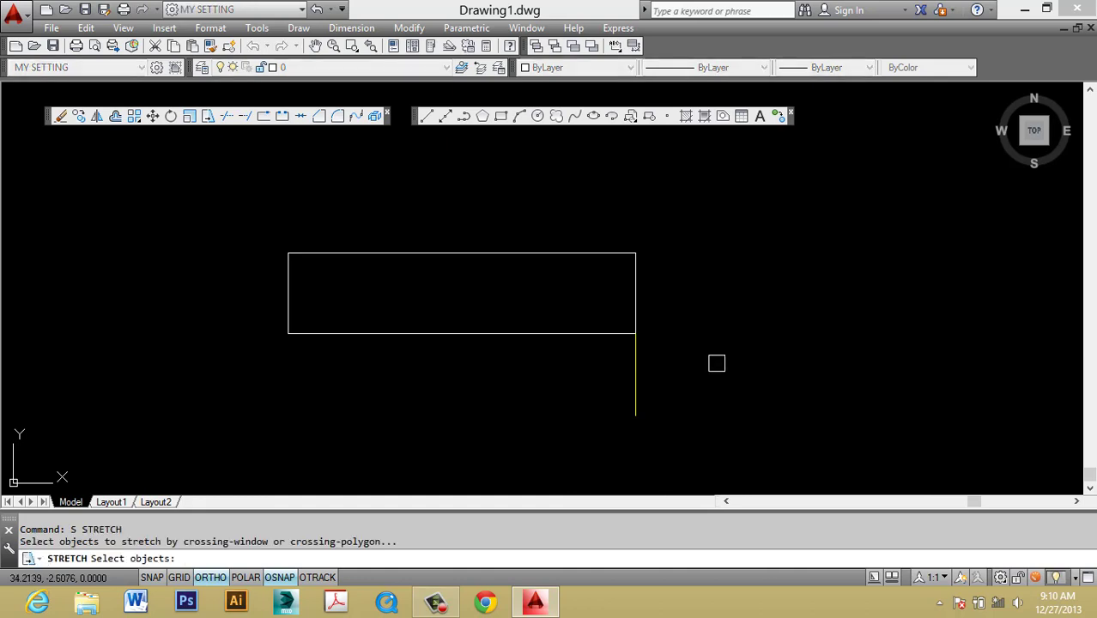
{"action": "left_click", "coordinate": [717, 364]}
{"action": "left_click", "coordinate": [579, 222]}
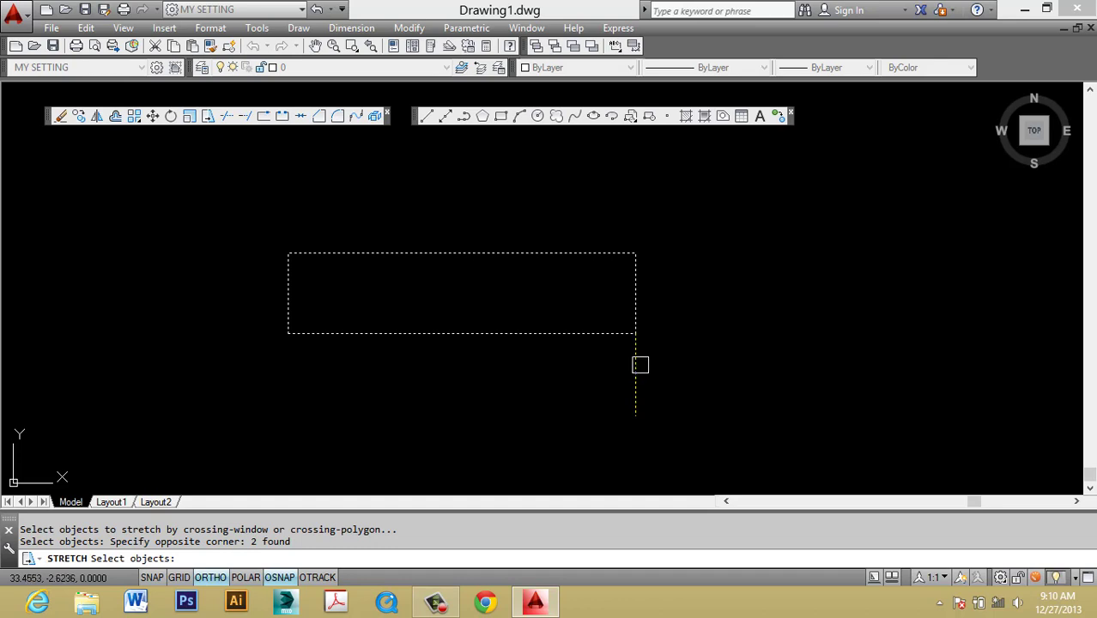
{"action": "left_click", "coordinate": [640, 365], "text": "shift"}
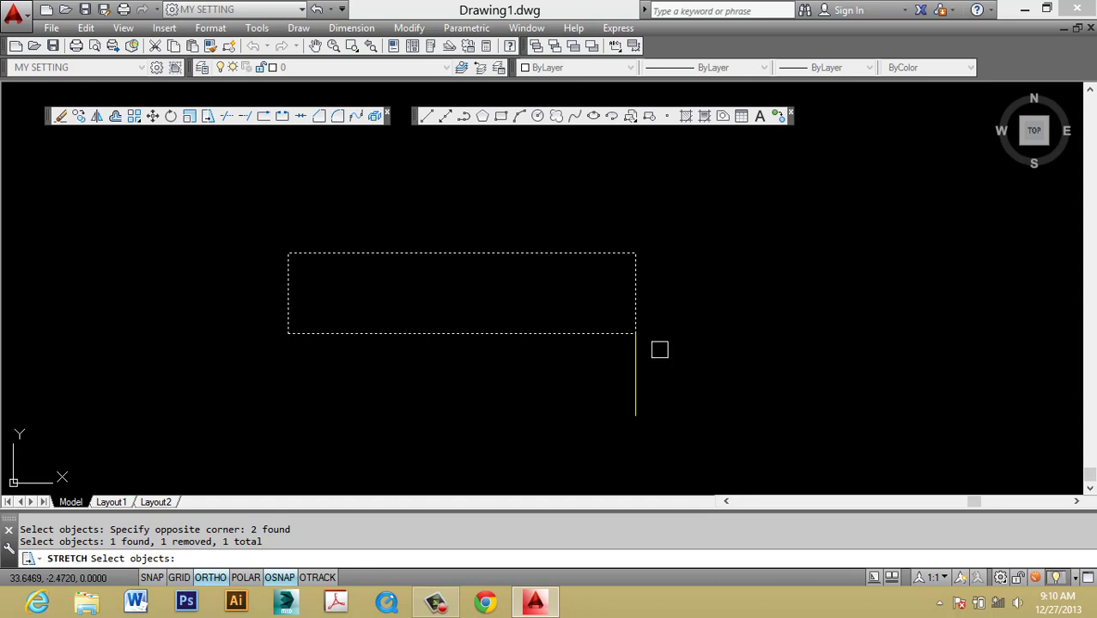
{"action": "key", "text": "Return"}
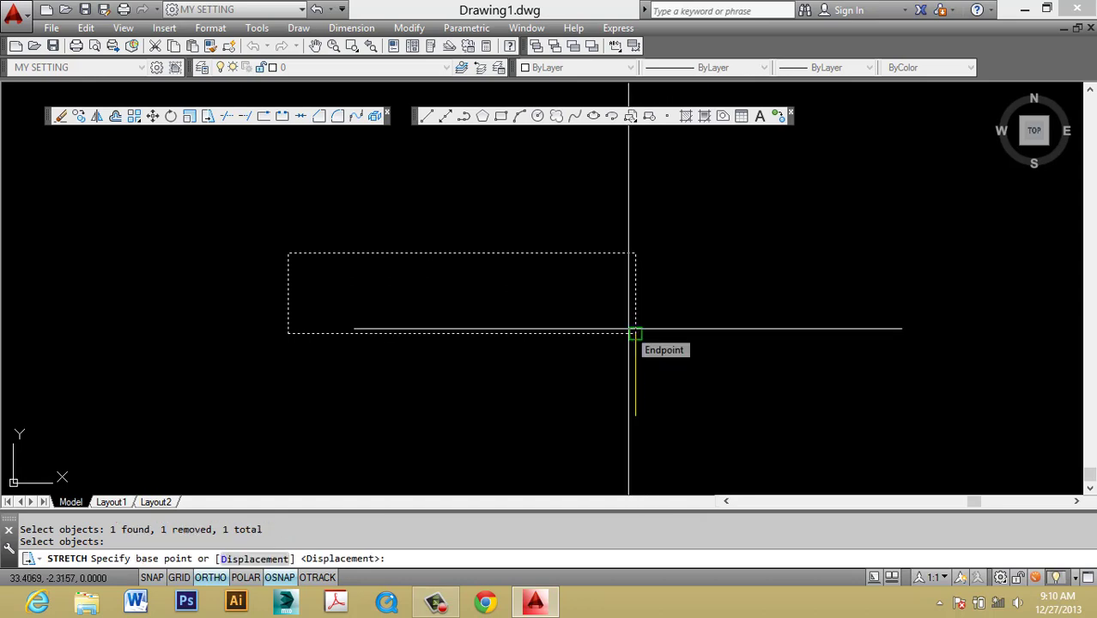
{"action": "left_click", "coordinate": [635, 332]}
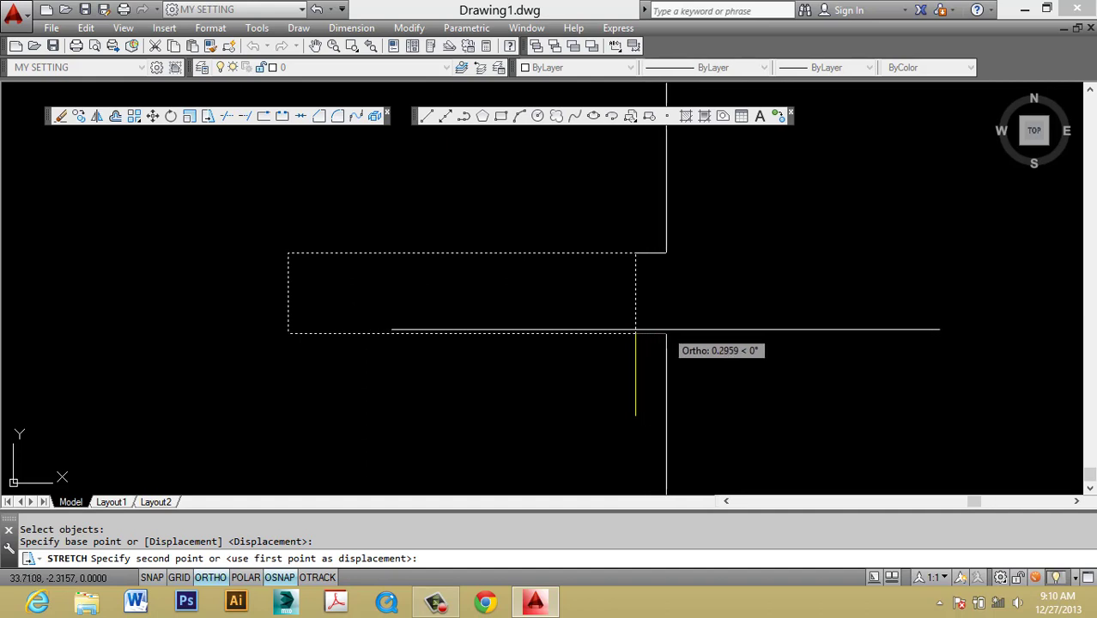
{"action": "left_click", "coordinate": [698, 335]}
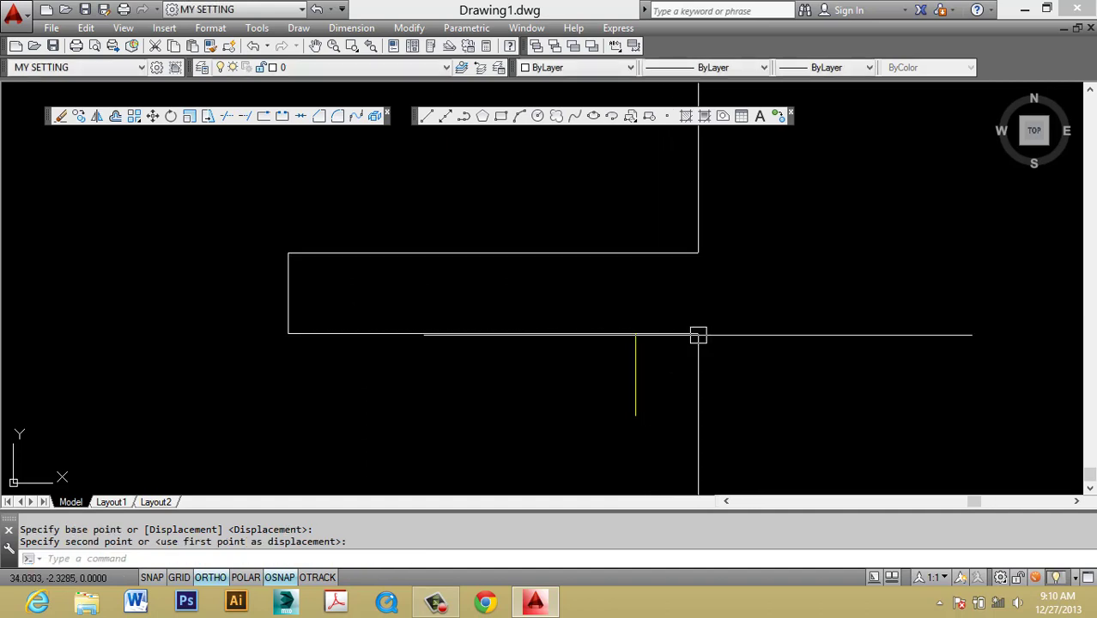
{"action": "scroll", "coordinate": [698, 308], "scroll_direction": "up", "scroll_amount": 2}
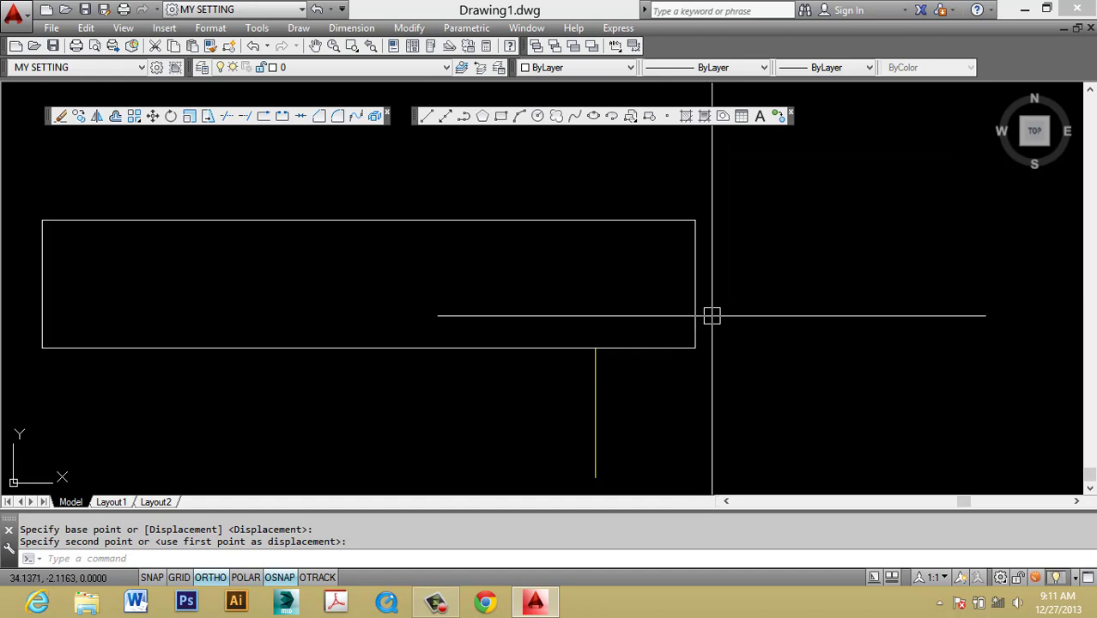
Step: Select the yellow vertical line with a crossing window and erase it
{"action": "scroll", "coordinate": [680, 313], "scroll_direction": "down", "scroll_amount": 2}
{"action": "key", "text": "Escape"}
{"action": "left_click", "coordinate": [692, 349]}
{"action": "left_click", "coordinate": [528, 378]}
{"action": "type", "text": "e"}
{"action": "key", "text": "Return"}
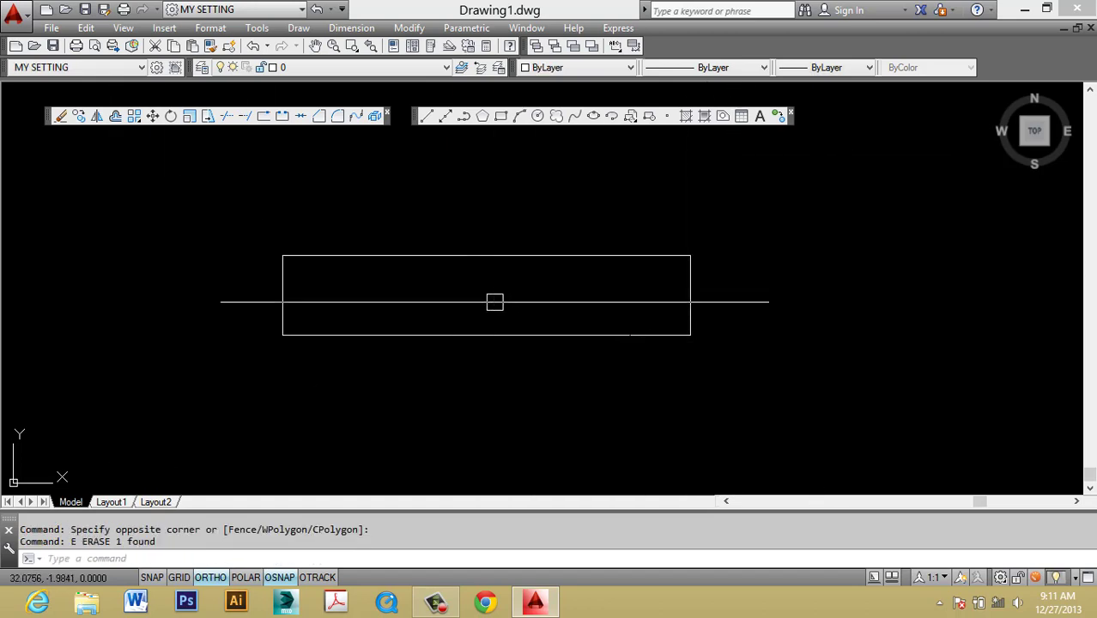
Step: Select the remaining rectangle with a crossing window and erase it
{"action": "scroll", "coordinate": [429, 303], "scroll_direction": "down", "scroll_amount": 4}
{"action": "key", "text": "Escape"}
{"action": "left_click", "coordinate": [527, 416]}
{"action": "left_click", "coordinate": [388, 267]}
{"action": "type", "text": "e"}
{"action": "key", "text": "Return"}
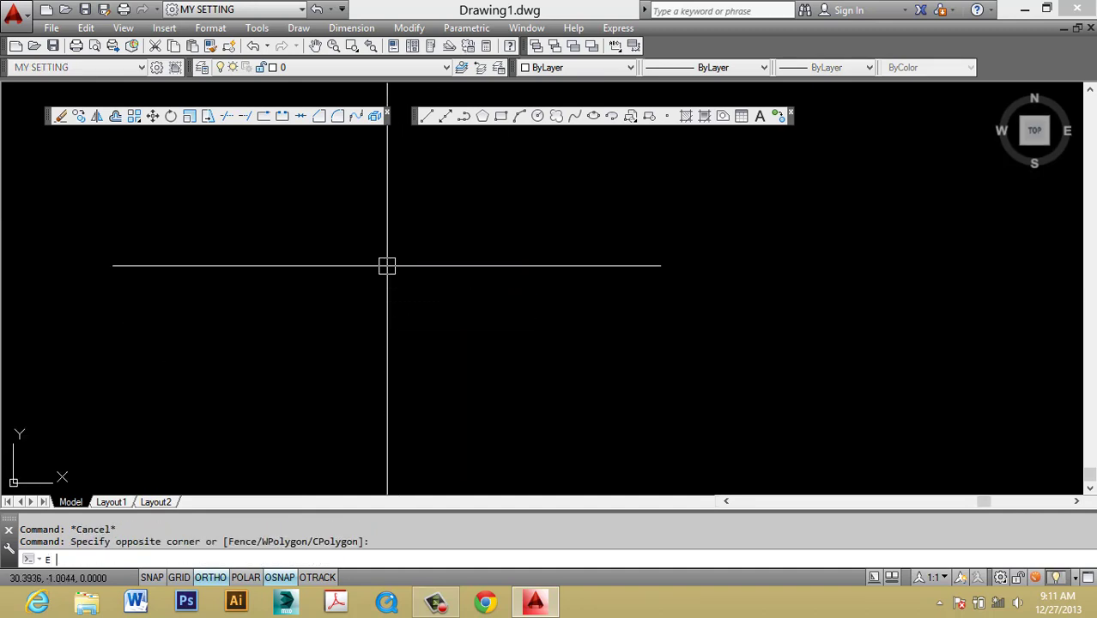
{"action": "key", "text": "Escape"}
{"action": "key", "text": "Escape"}
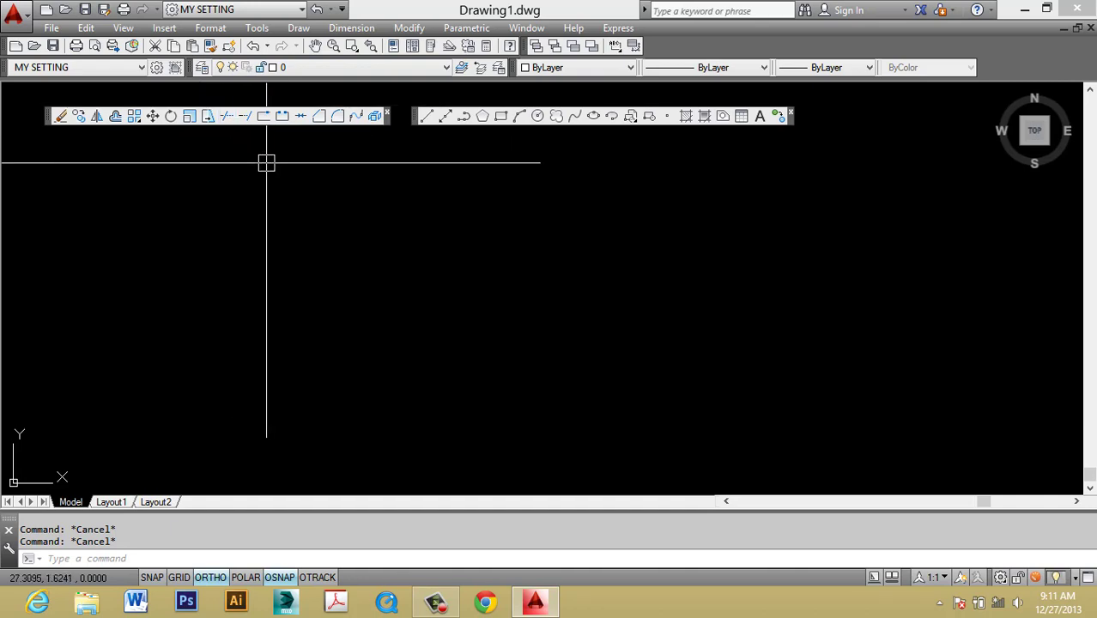
Step: Draw two separate horizontal lines, one above the other, making the lower line slightly longer
{"action": "type", "text": "l"}
{"action": "key", "text": "Return"}
{"action": "left_click", "coordinate": [266, 265]}
{"action": "left_click", "coordinate": [446, 276]}
{"action": "key", "text": "Escape"}
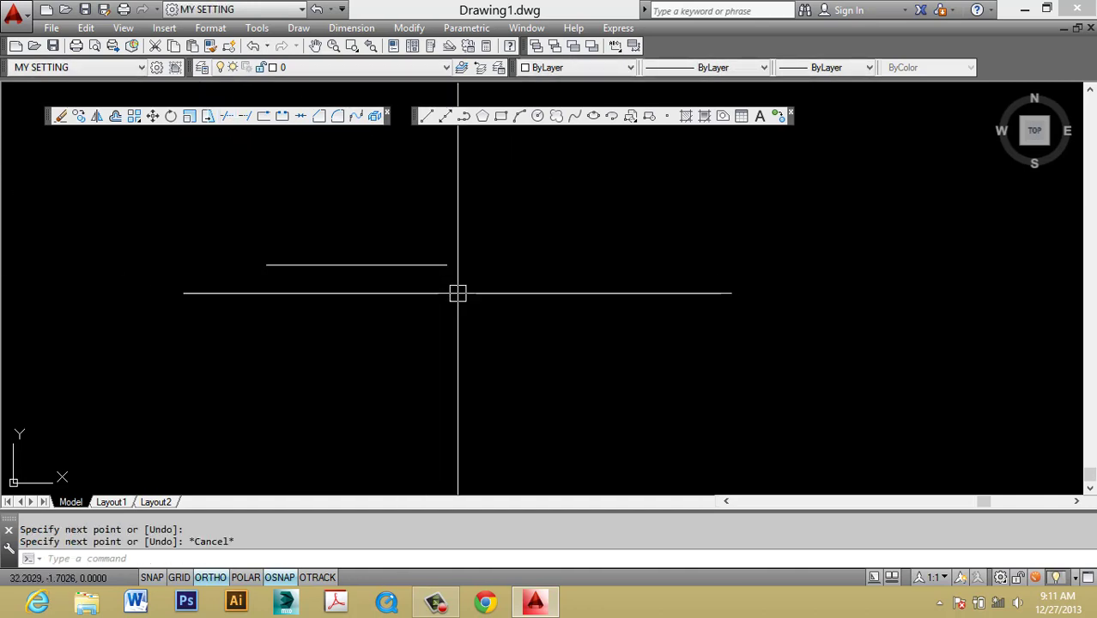
{"action": "key", "text": "Return"}
{"action": "left_click", "coordinate": [273, 310]}
{"action": "left_click", "coordinate": [486, 322]}
{"action": "key", "text": "Escape"}
Step: Draw a vertical line crossing both horizontal lines near their left ends
{"action": "key", "text": "Return"}
{"action": "left_click", "coordinate": [302, 350]}
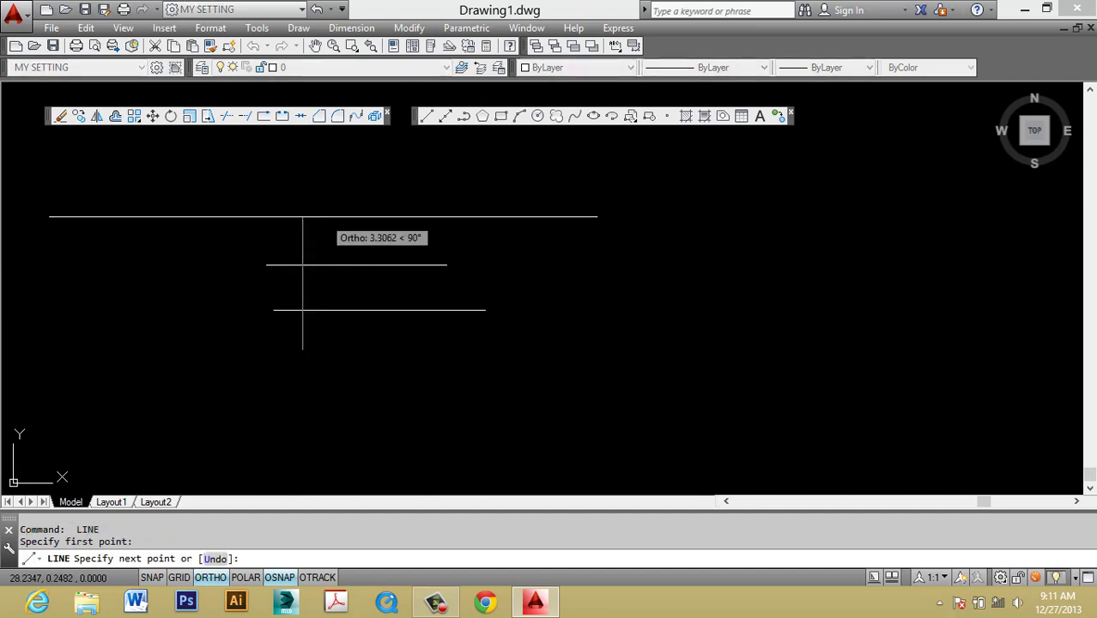
{"action": "left_click", "coordinate": [302, 183]}
{"action": "key", "text": "Escape"}
{"action": "key", "text": "Escape"}
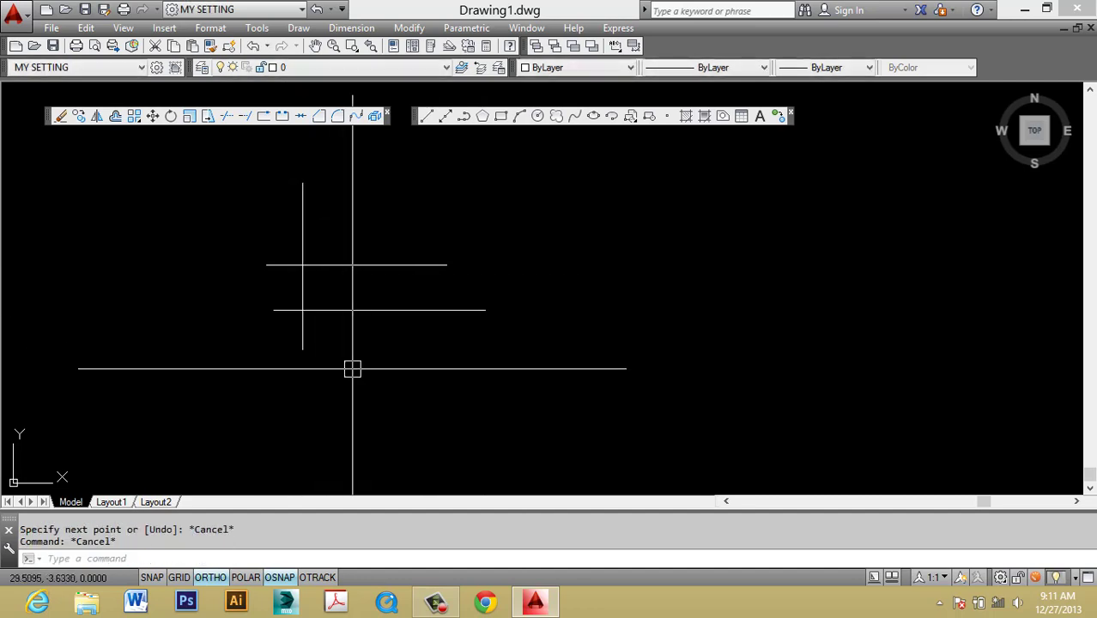
Step: Select the vertical line by its lower end with a crossing window and erase it
{"action": "key", "text": "Escape"}
{"action": "left_click", "coordinate": [345, 326]}
{"action": "left_click", "coordinate": [276, 354]}
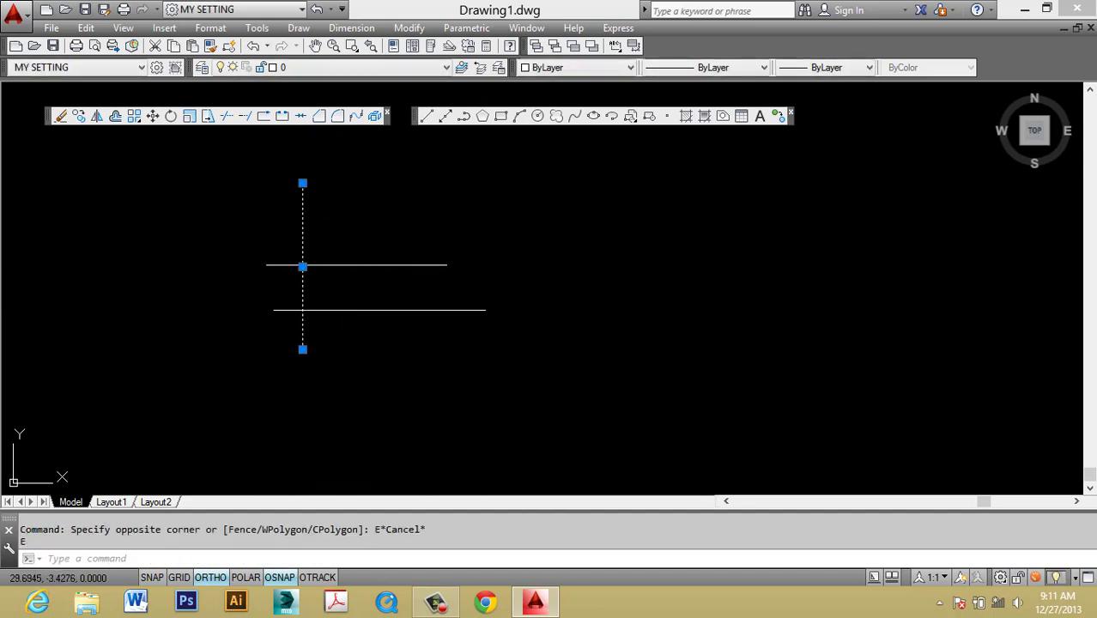
{"action": "type", "text": "e"}
{"action": "key", "text": "Return"}
{"action": "key", "text": "Escape"}
{"action": "left_click", "coordinate": [283, 338]}
{"action": "key", "text": "Escape"}
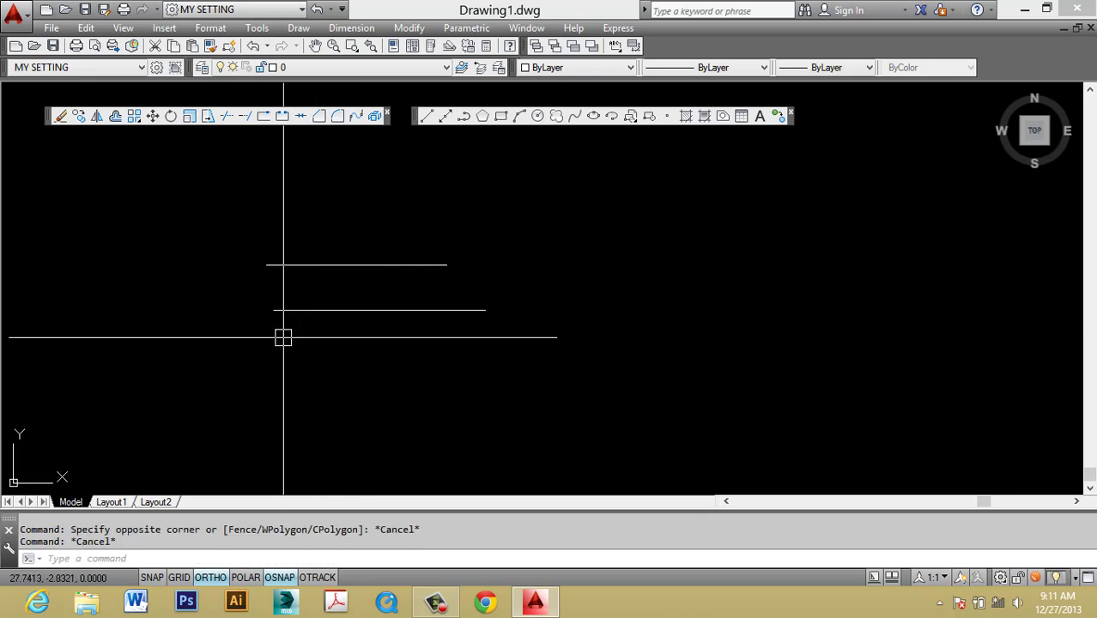
{"action": "type", "text": "TR"}
{"action": "key", "text": "Return"}
{"action": "key", "text": "Escape"}
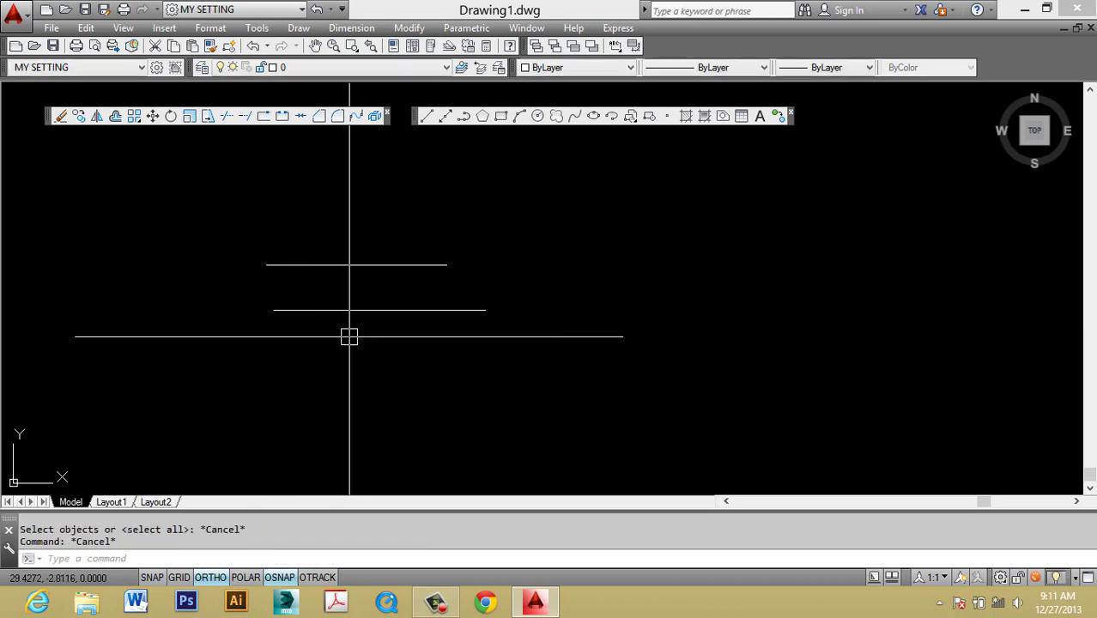
Step: Draw a vertical line crossing both horizontal lines closer to their middle
{"action": "type", "text": "L"}
{"action": "key", "text": "Return"}
{"action": "left_click", "coordinate": [350, 333]}
{"action": "key", "text": "Escape"}
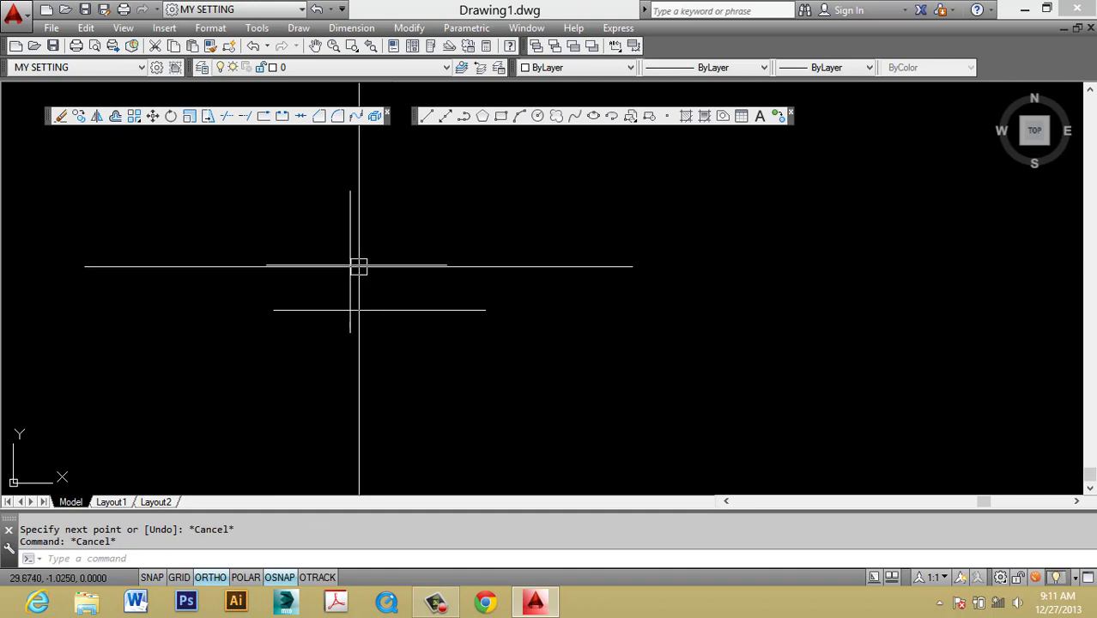
{"action": "scroll", "coordinate": [360, 266], "scroll_direction": "up", "scroll_amount": 2}
{"action": "key", "text": "Escape"}
{"action": "left_click", "coordinate": [362, 279]}
{"action": "left_click", "coordinate": [352, 285]}
{"action": "key", "text": "Escape"}
{"action": "key", "text": "Escape"}
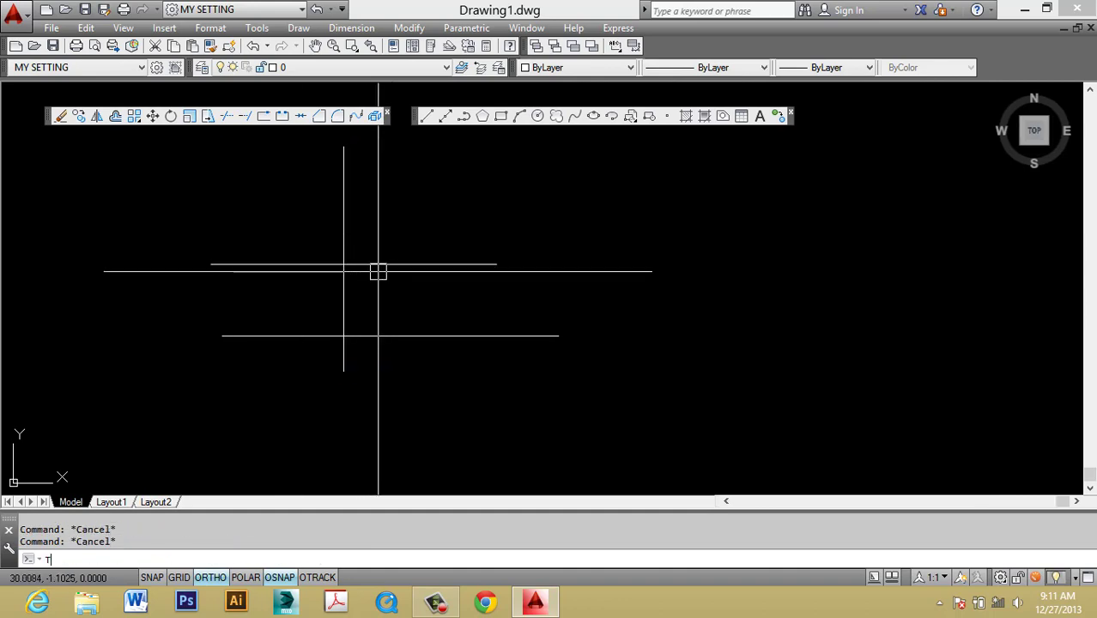
Step: Trim away the parts of both horizontal lines to the right of the vertical line, using the vertical line as cutting edge
{"action": "type", "text": "TR"}
{"action": "key", "text": "Return"}
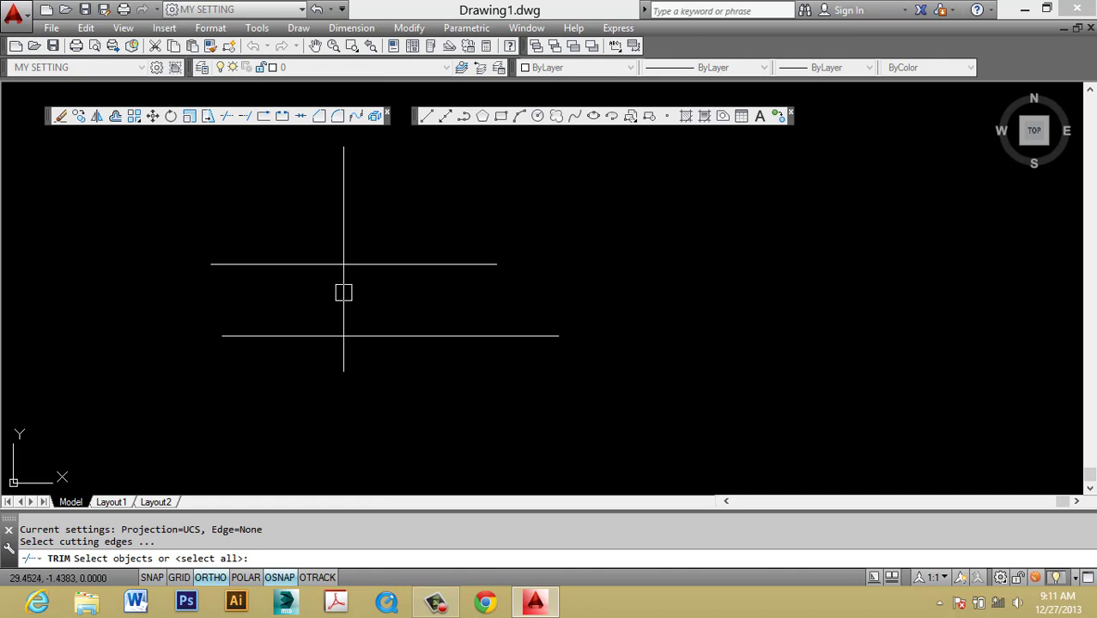
{"action": "left_click", "coordinate": [343, 292]}
{"action": "key", "text": "Return"}
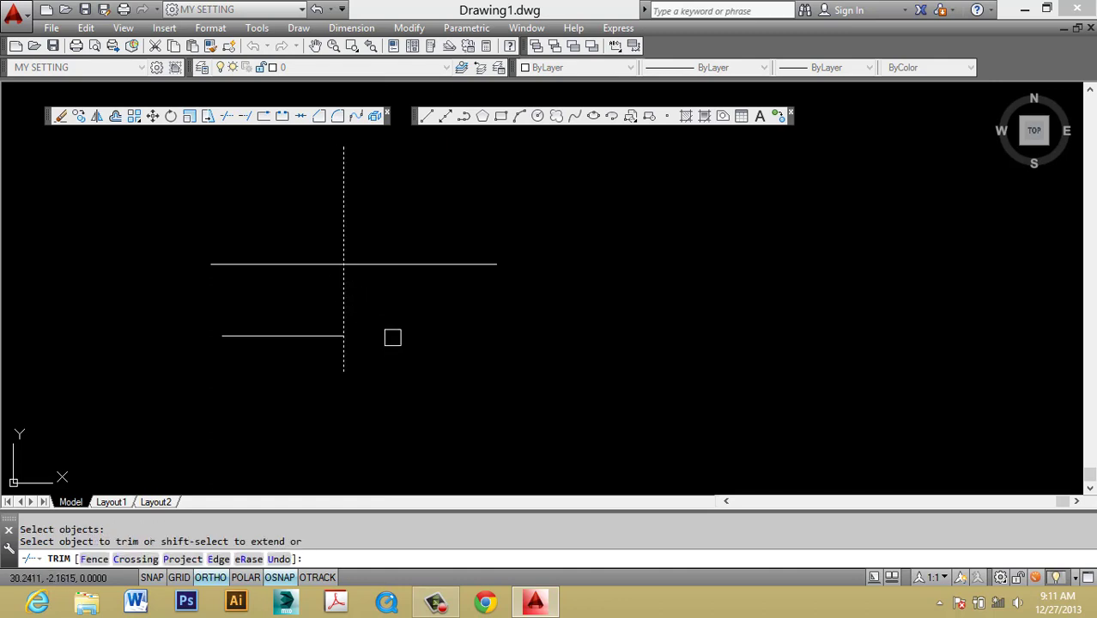
{"action": "left_click", "coordinate": [395, 266]}
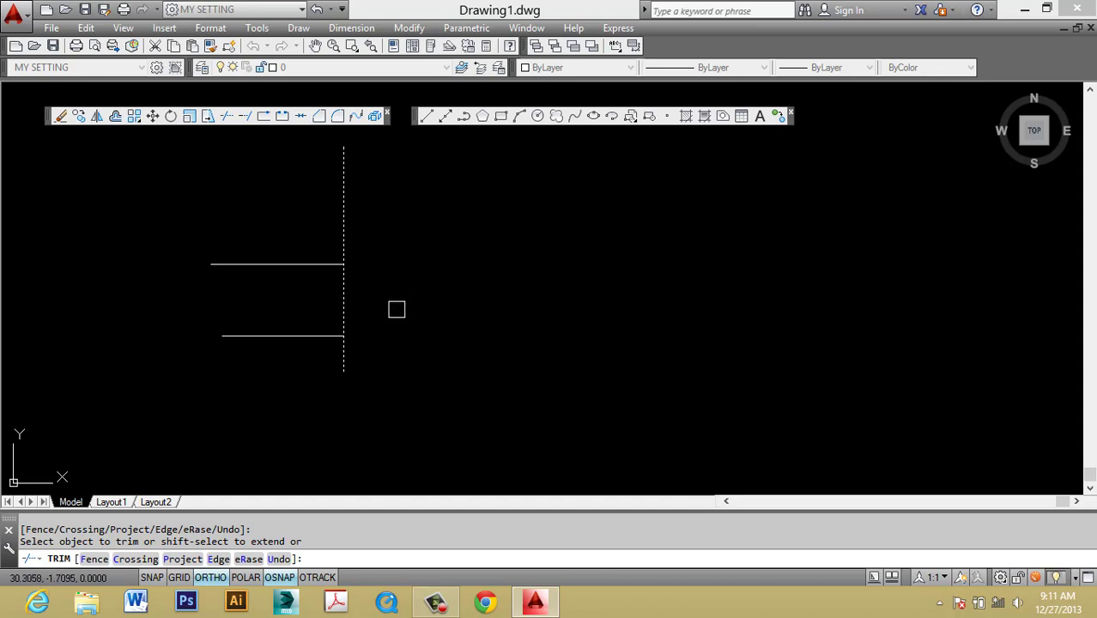
{"action": "key", "text": "Return"}
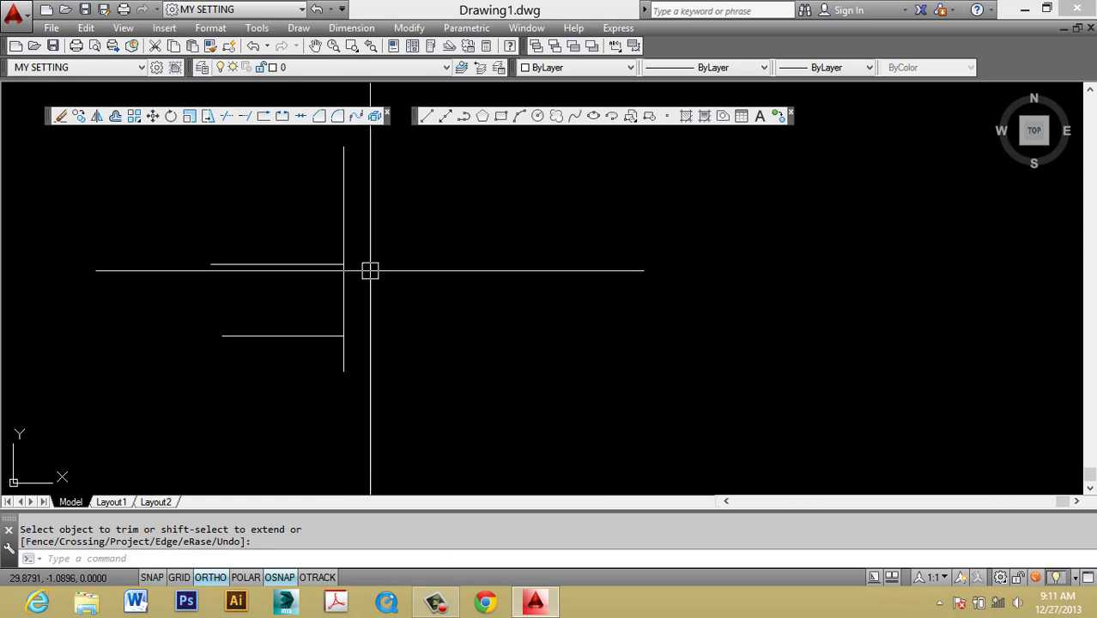
{"action": "key", "text": "Escape"}
{"action": "left_click", "coordinate": [392, 238]}
{"action": "left_click", "coordinate": [195, 224]}
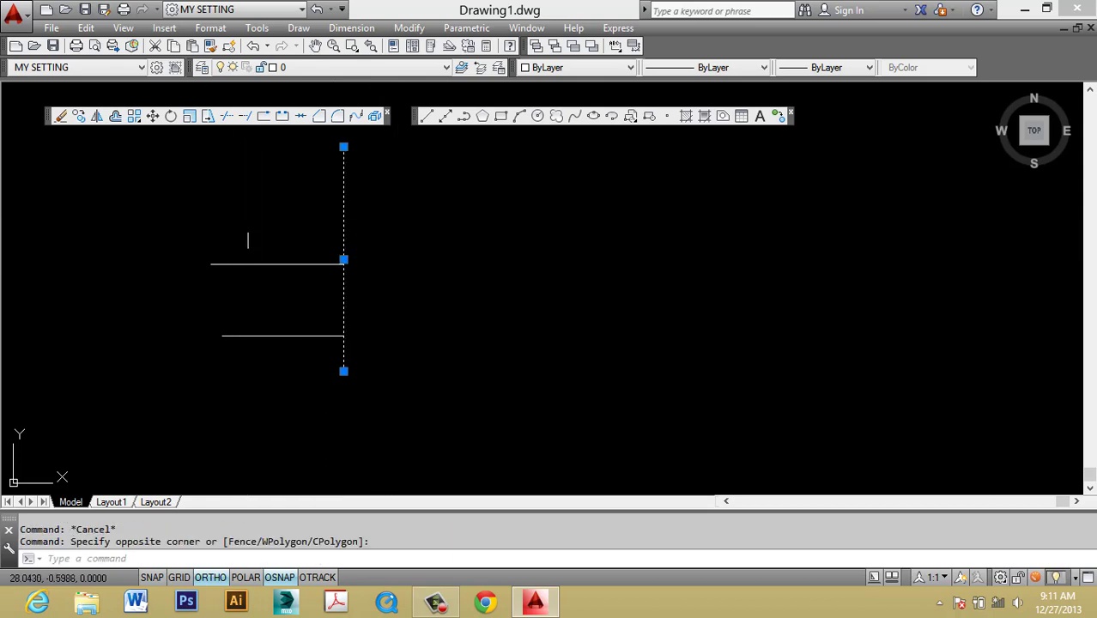
{"action": "key", "text": "Escape"}
{"action": "key", "text": "Escape"}
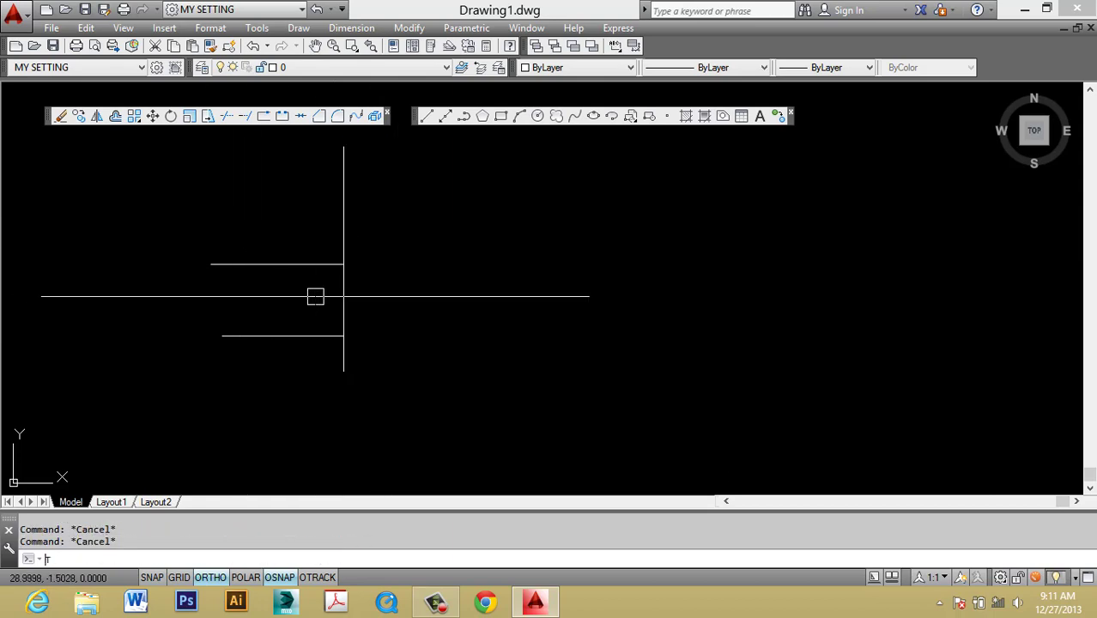
Step: Draw a second vertical line crossing both shortened horizontal lines near their middle
{"action": "type", "text": "l"}
{"action": "key", "text": "Return"}
{"action": "left_click", "coordinate": [278, 363]}
{"action": "left_click", "coordinate": [278, 232]}
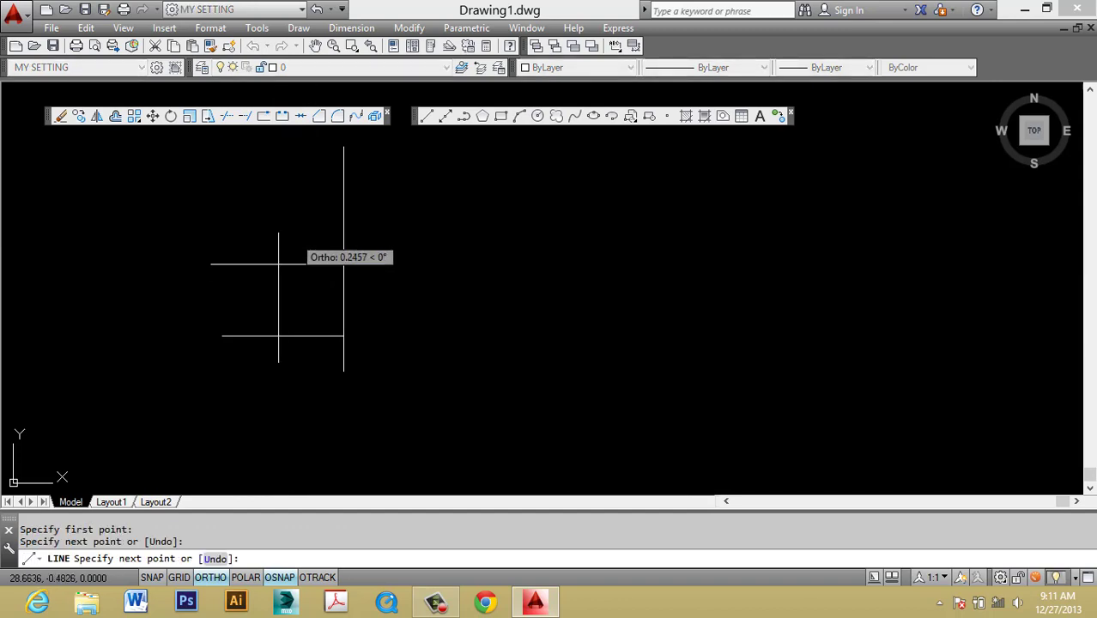
{"action": "key", "text": "Escape"}
{"action": "key", "text": "Escape"}
Step: Trim both horizontal lines on the left side of the new vertical line, using that line as cutting edge
{"action": "scroll", "coordinate": [306, 290], "scroll_direction": "up", "scroll_amount": 2}
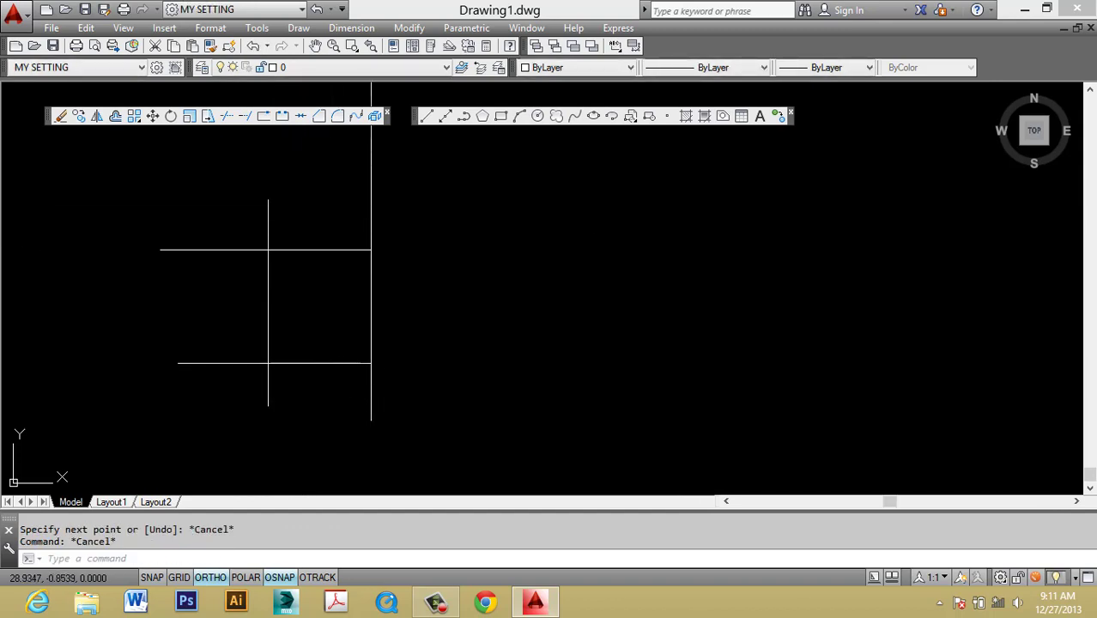
{"action": "type", "text": "tr"}
{"action": "key", "text": "Return"}
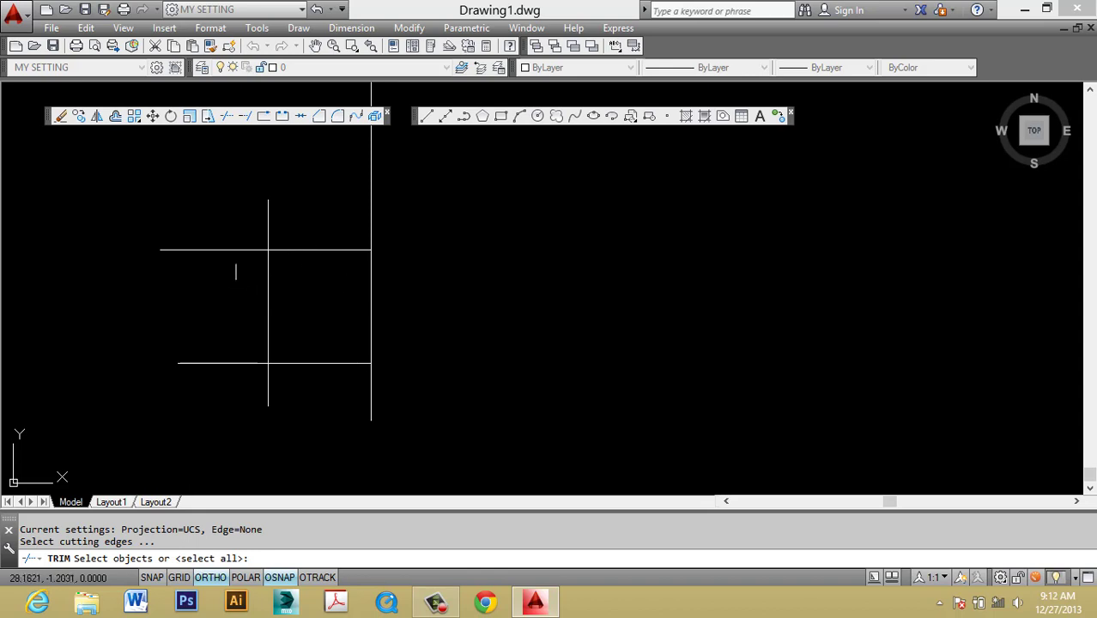
{"action": "left_click", "coordinate": [268, 276]}
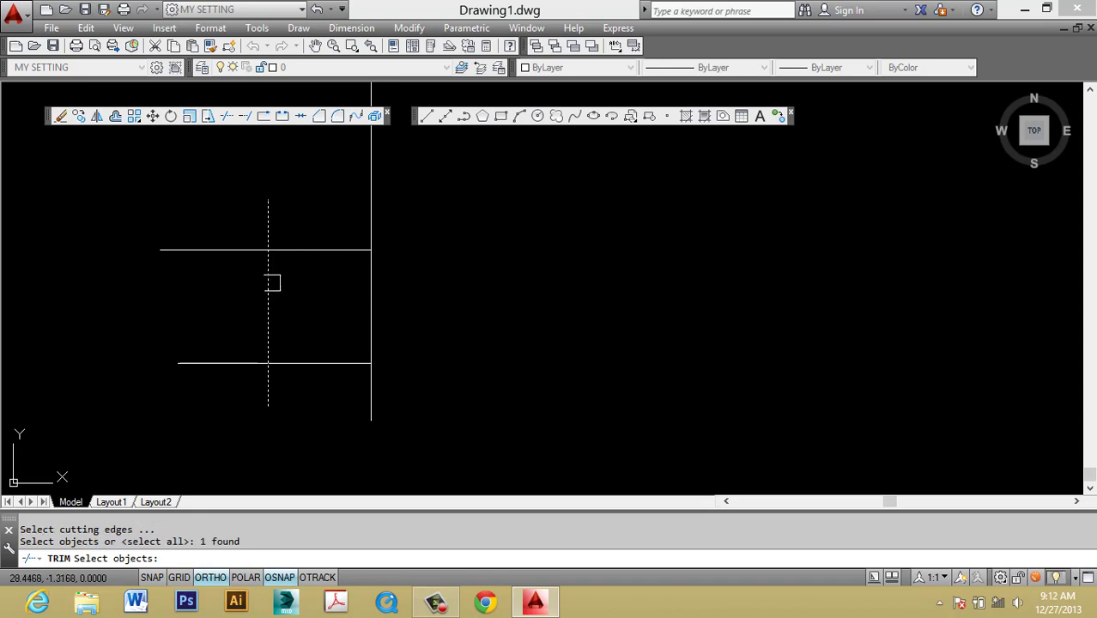
{"action": "key", "text": "Return"}
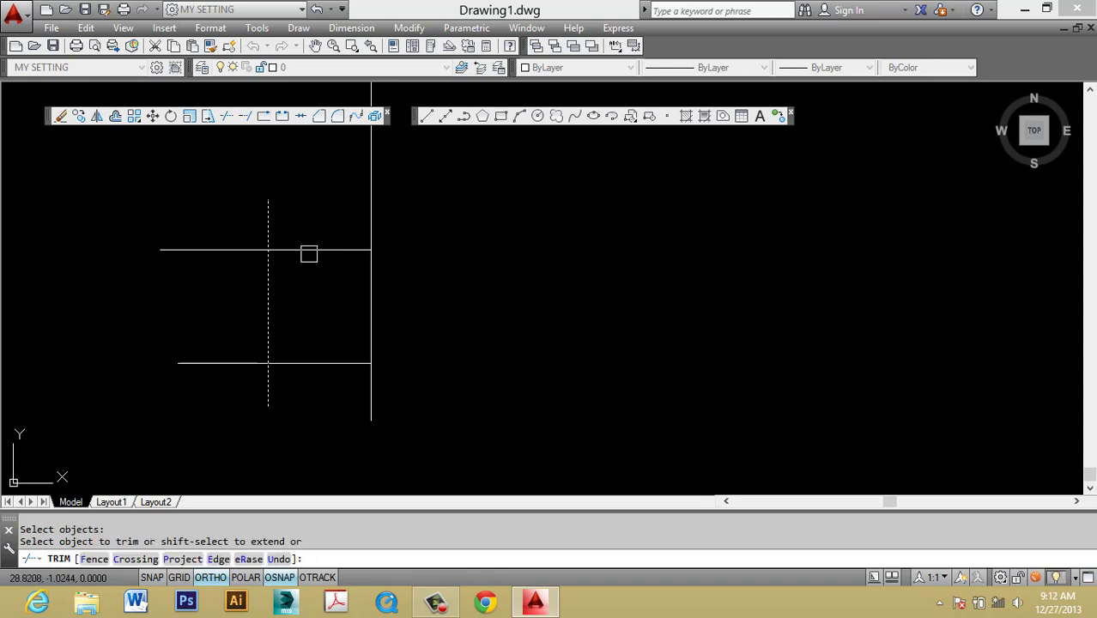
{"action": "left_click", "coordinate": [222, 249]}
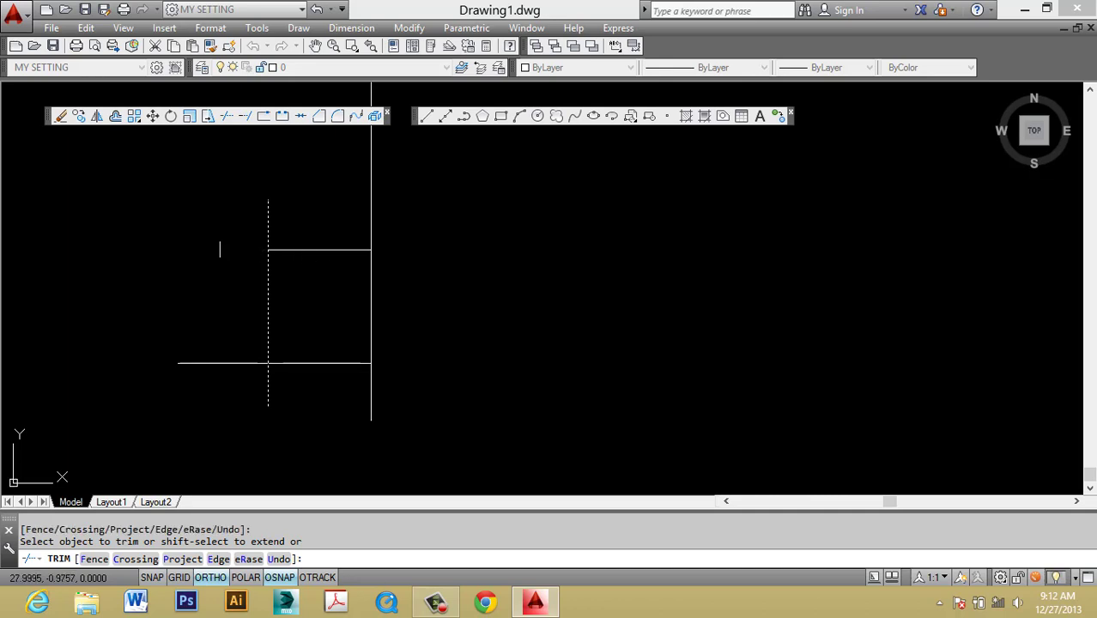
{"action": "left_click", "coordinate": [230, 359]}
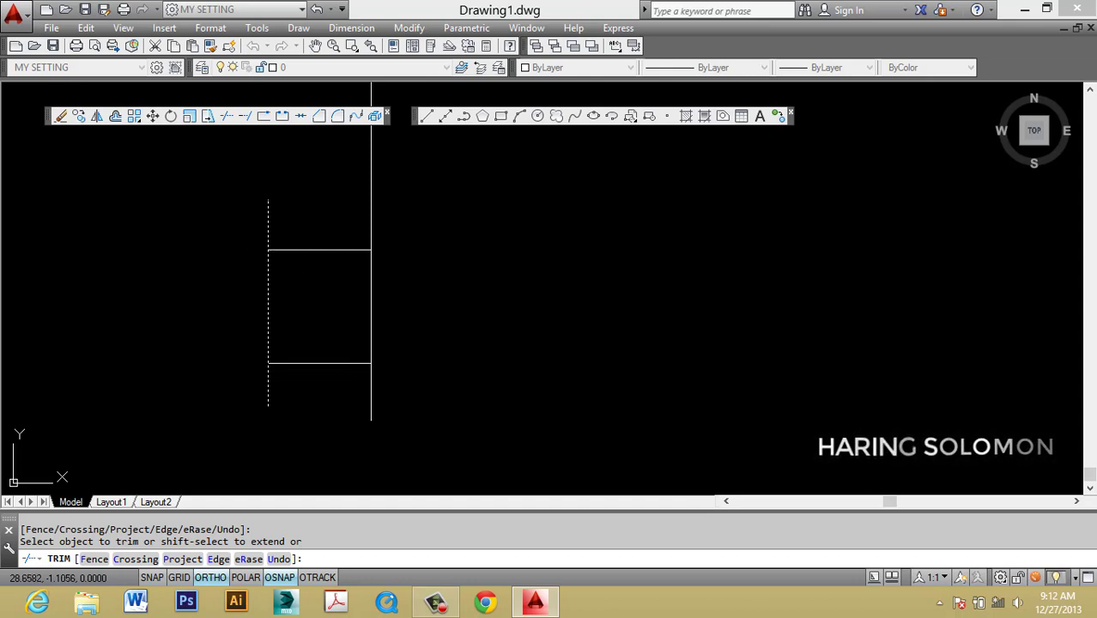
{"action": "key", "text": "Return"}
{"action": "key", "text": "Escape"}
{"action": "key", "text": "Escape"}
{"action": "left_click", "coordinate": [308, 294]}
{"action": "left_click", "coordinate": [307, 295]}
{"action": "key", "text": "Escape"}
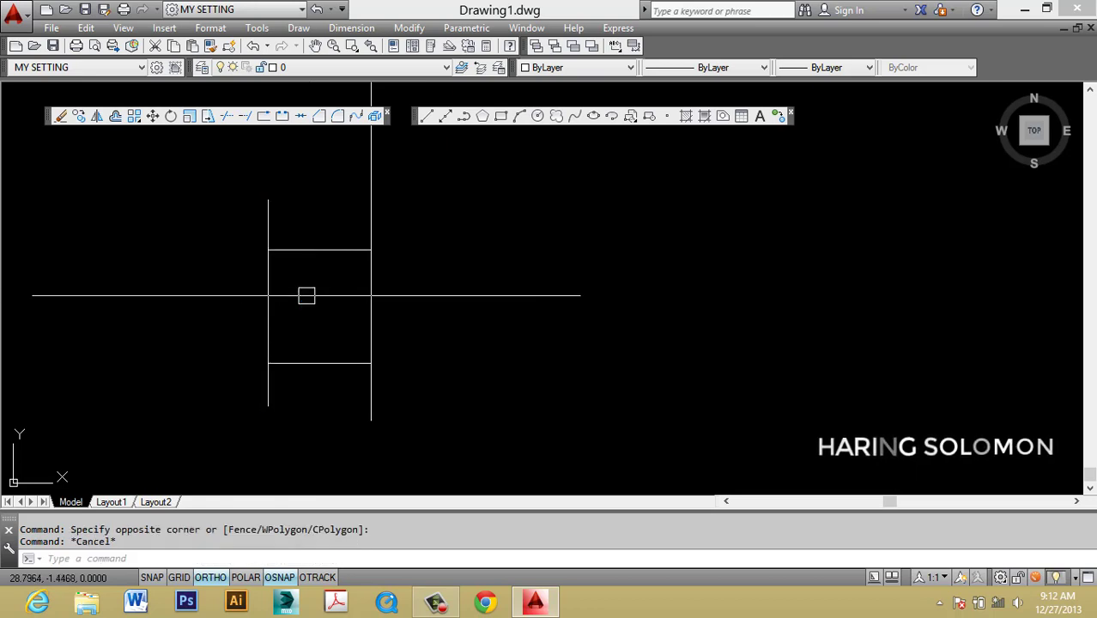
{"action": "key", "text": "Escape"}
{"action": "type", "text": "R"}
{"action": "key", "text": "Escape"}
{"action": "type", "text": "TR"}
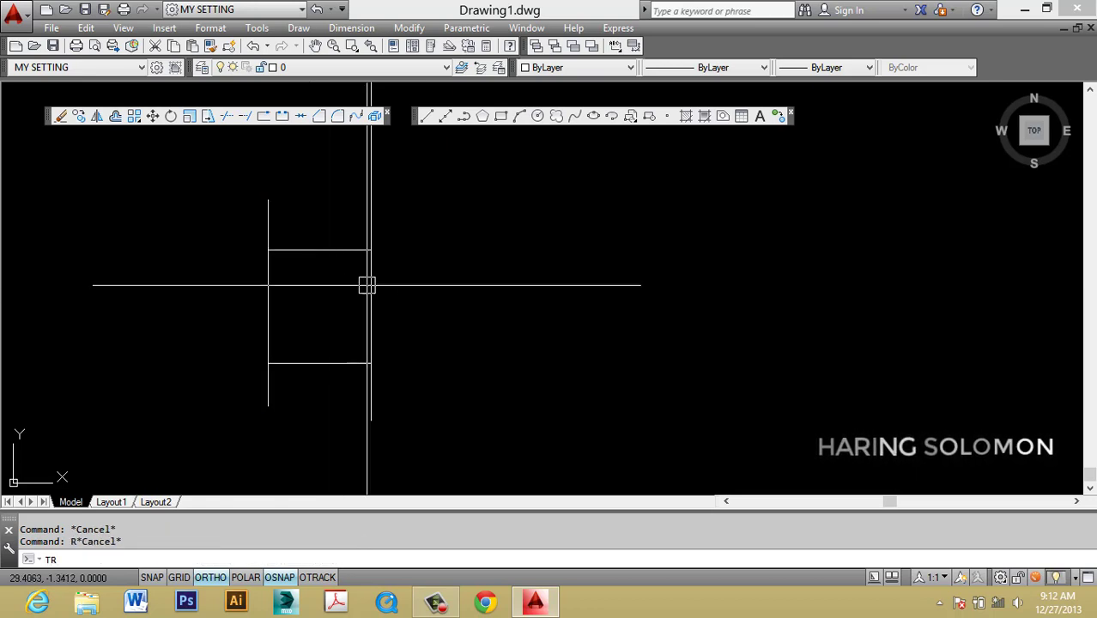
{"action": "key", "text": "Escape"}
Step: Select the right vertical line with a crossing window and erase it
{"action": "left_click", "coordinate": [368, 285]}
{"action": "left_click", "coordinate": [347, 293]}
{"action": "left_click", "coordinate": [347, 293]}
{"action": "type", "text": "E"}
{"action": "key", "text": "Escape"}
{"action": "key", "text": "Escape"}
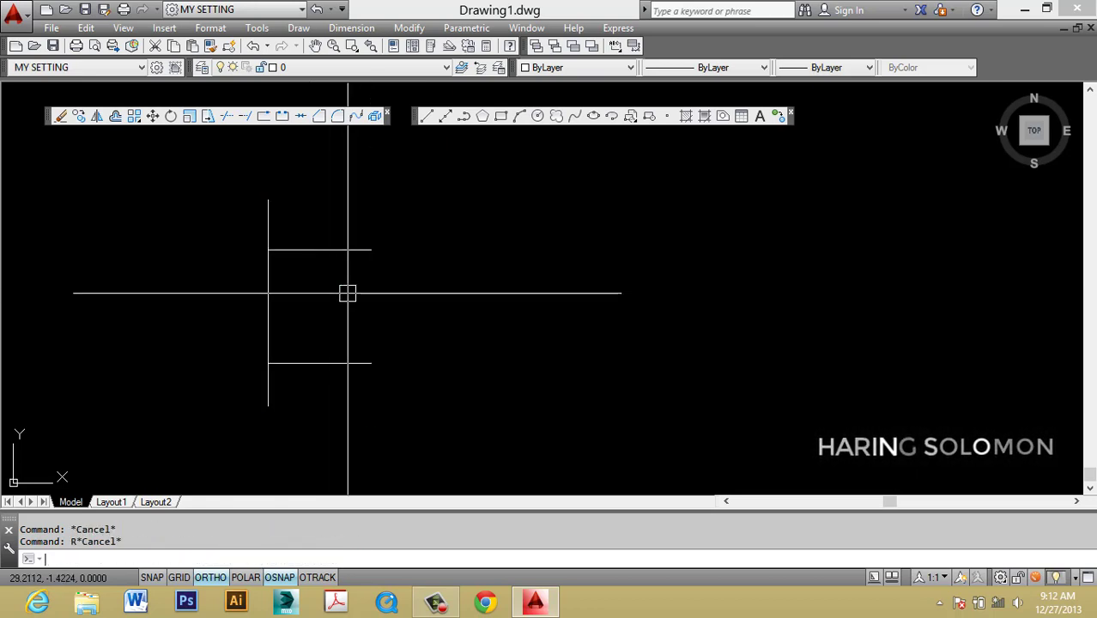
Step: Try to trim the upper horizontal line with the remaining vertical line as cutting edge
{"action": "type", "text": "TR"}
{"action": "key", "text": "Return"}
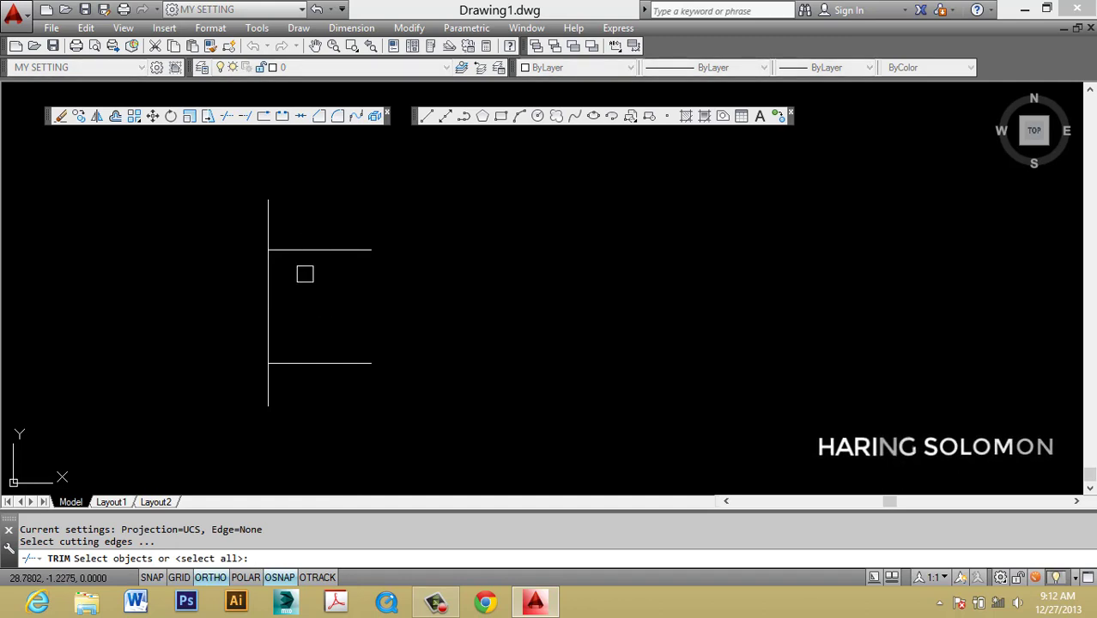
{"action": "left_click", "coordinate": [266, 293]}
{"action": "key", "text": "Return"}
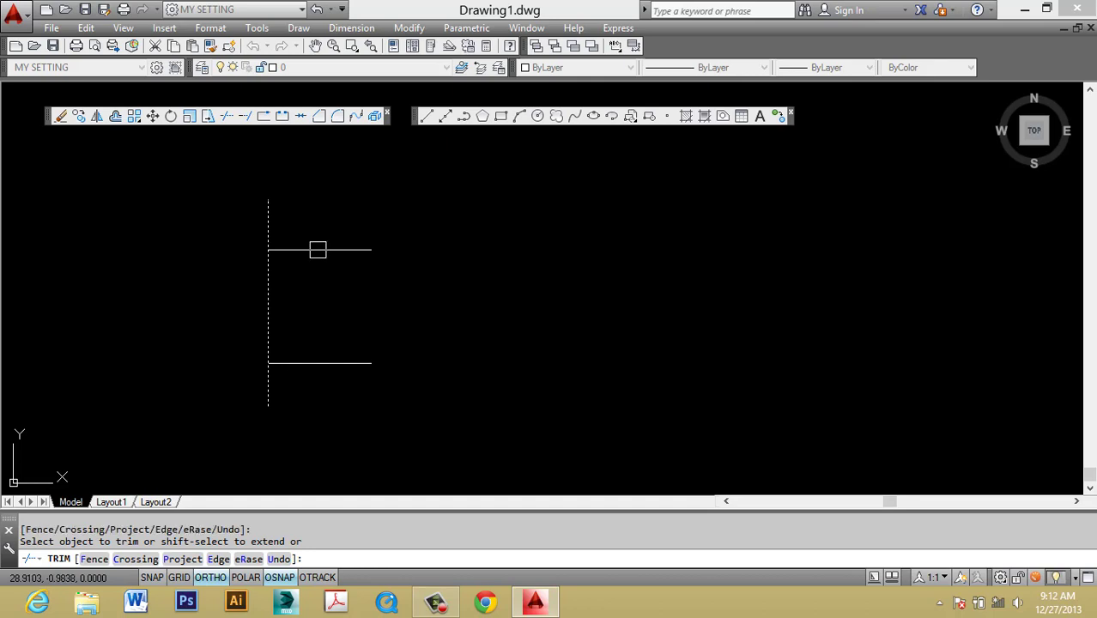
{"action": "key", "text": "Escape"}
{"action": "left_click", "coordinate": [325, 269]}
{"action": "left_click", "coordinate": [307, 233]}
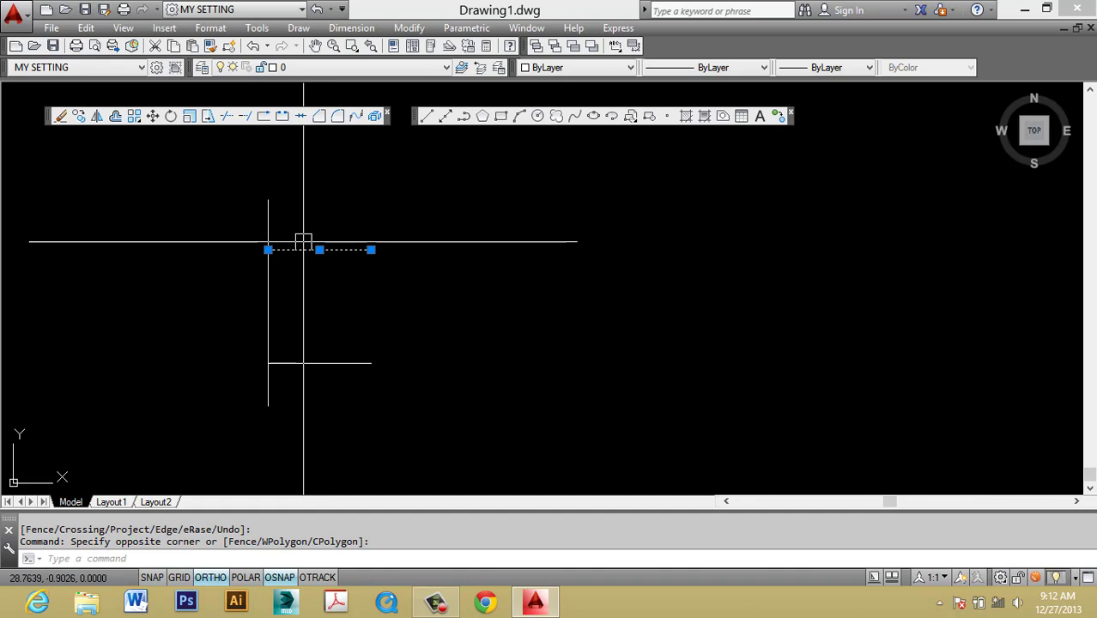
{"action": "key", "text": "Escape"}
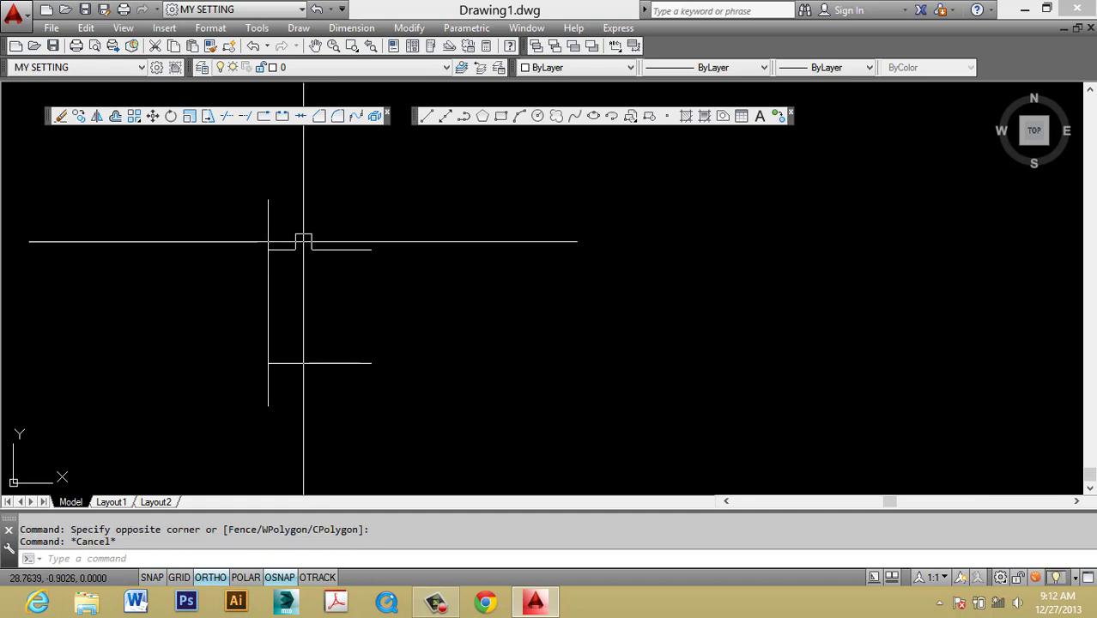
{"action": "key", "text": "Escape"}
{"action": "left_click", "coordinate": [281, 287]}
{"action": "left_click", "coordinate": [248, 329]}
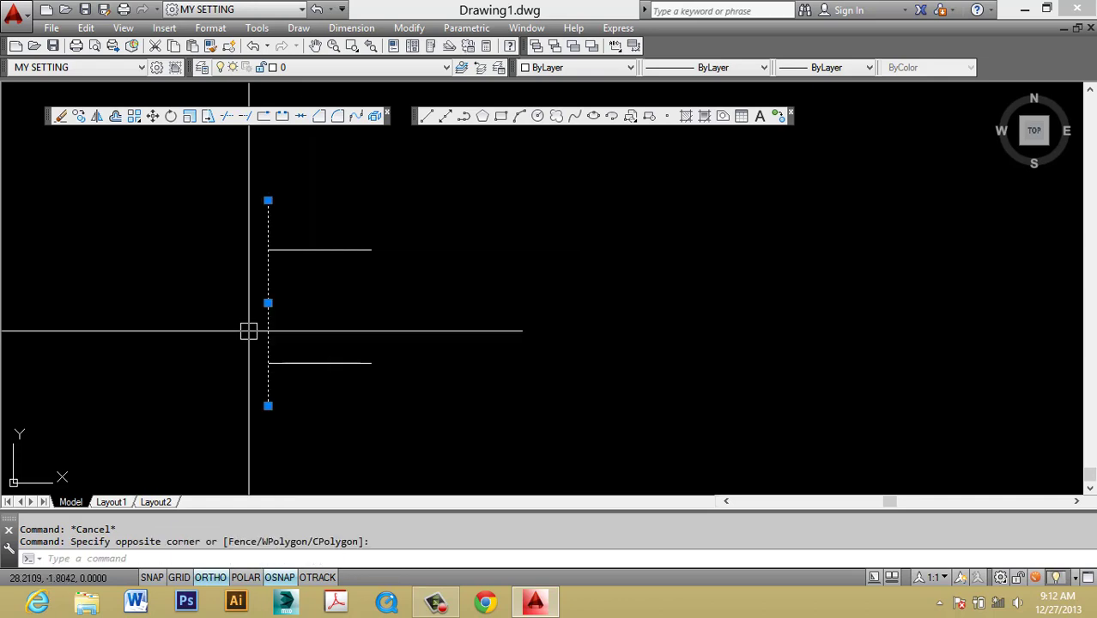
{"action": "type", "text": "co"}
{"action": "key", "text": "Return"}
{"action": "left_click", "coordinate": [269, 322]}
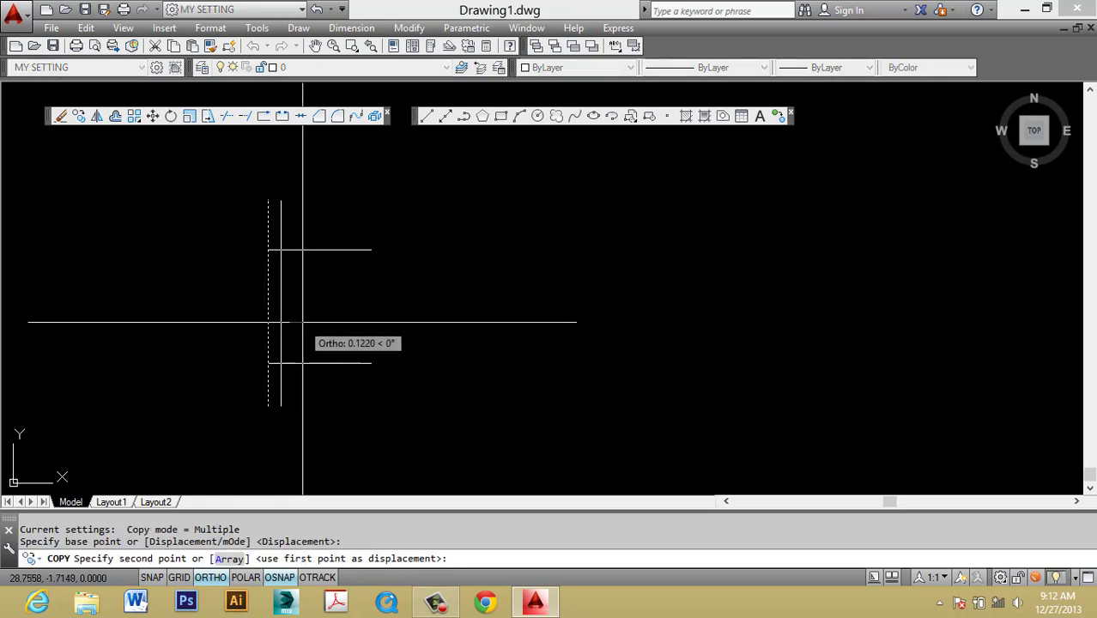
{"action": "key", "text": "Escape"}
{"action": "key", "text": "Escape"}
{"action": "type", "text": "T"}
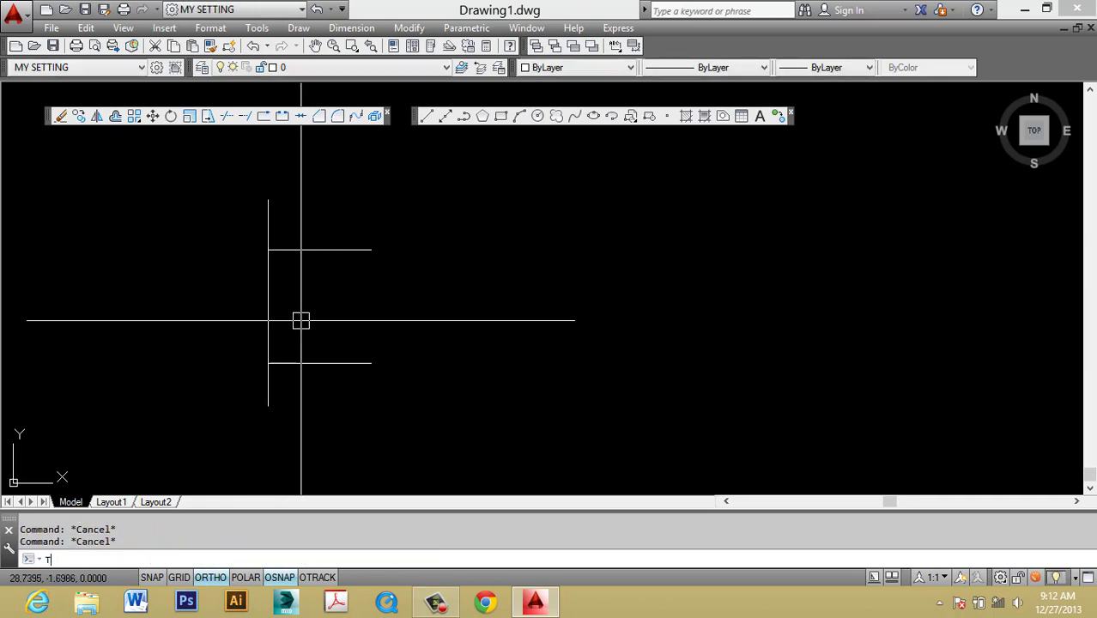
{"action": "type", "text": "R"}
{"action": "key", "text": "Return"}
{"action": "key", "text": "Escape"}
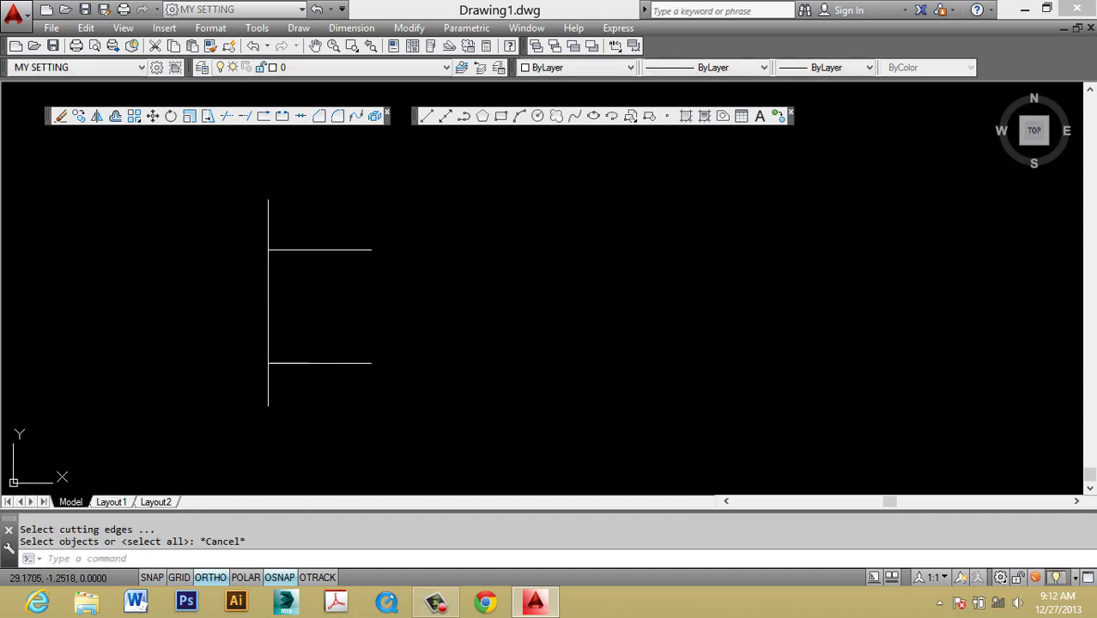
{"action": "key", "text": "Escape"}
{"action": "key", "text": "Escape"}
Step: Draw a short vertical line crossing only the upper horizontal line near its middle
{"action": "type", "text": "L"}
{"action": "key", "text": "Return"}
{"action": "left_click", "coordinate": [314, 305]}
{"action": "left_click", "coordinate": [315, 214]}
{"action": "key", "text": "Escape"}
Step: Trim the upper horizontal line to the right of the short vertical line, using the short line as cutting edge
{"action": "type", "text": "T"}
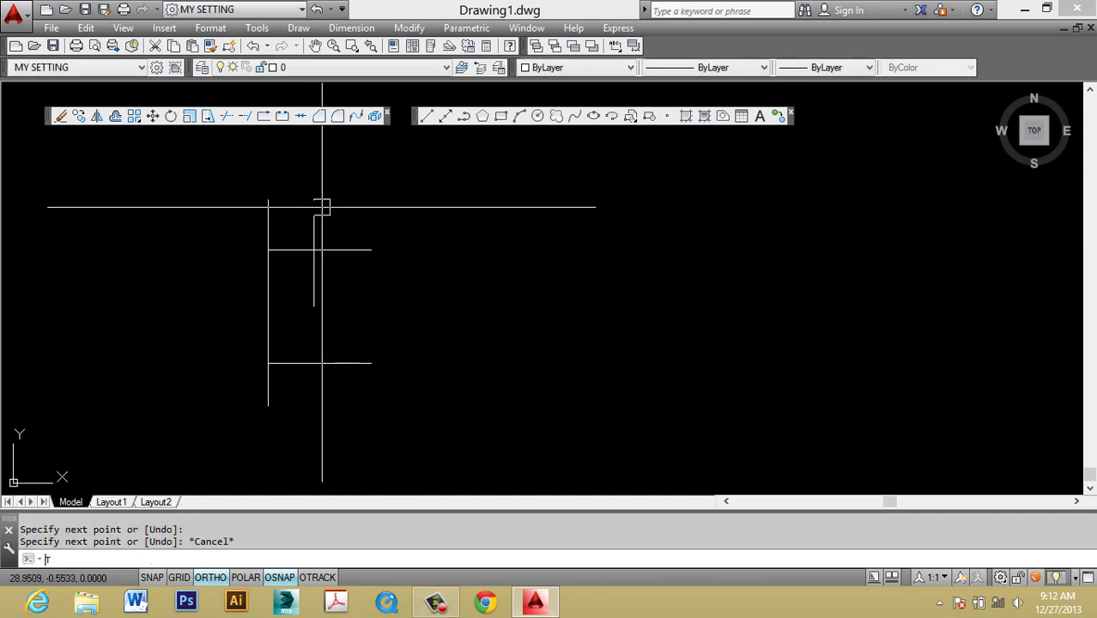
{"action": "type", "text": "R"}
{"action": "key", "text": "Return"}
{"action": "left_click", "coordinate": [314, 279]}
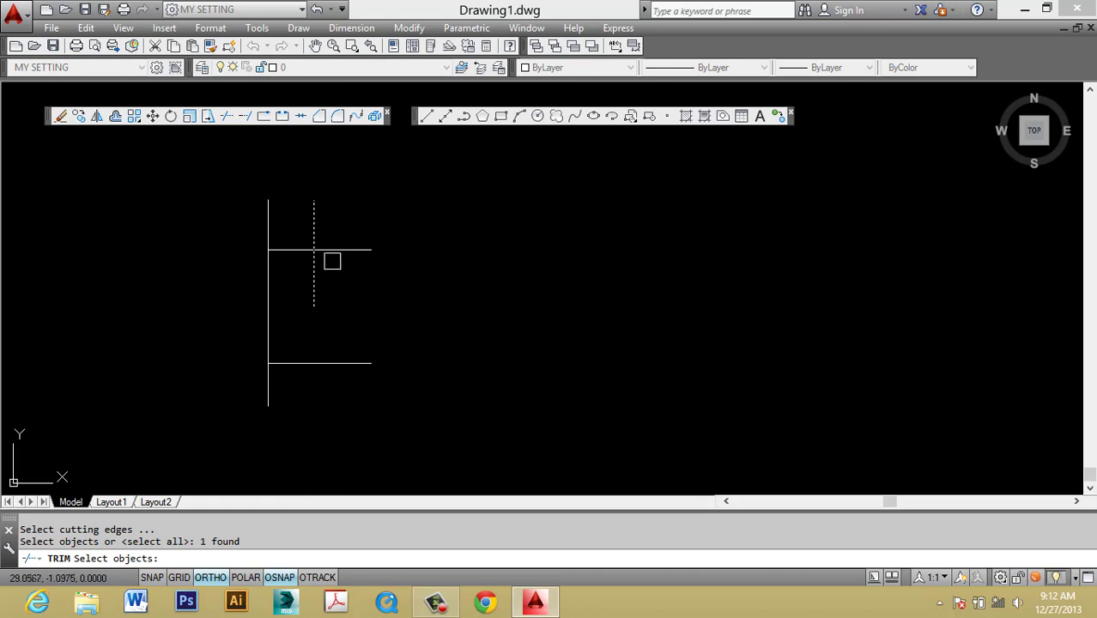
{"action": "key", "text": "Return"}
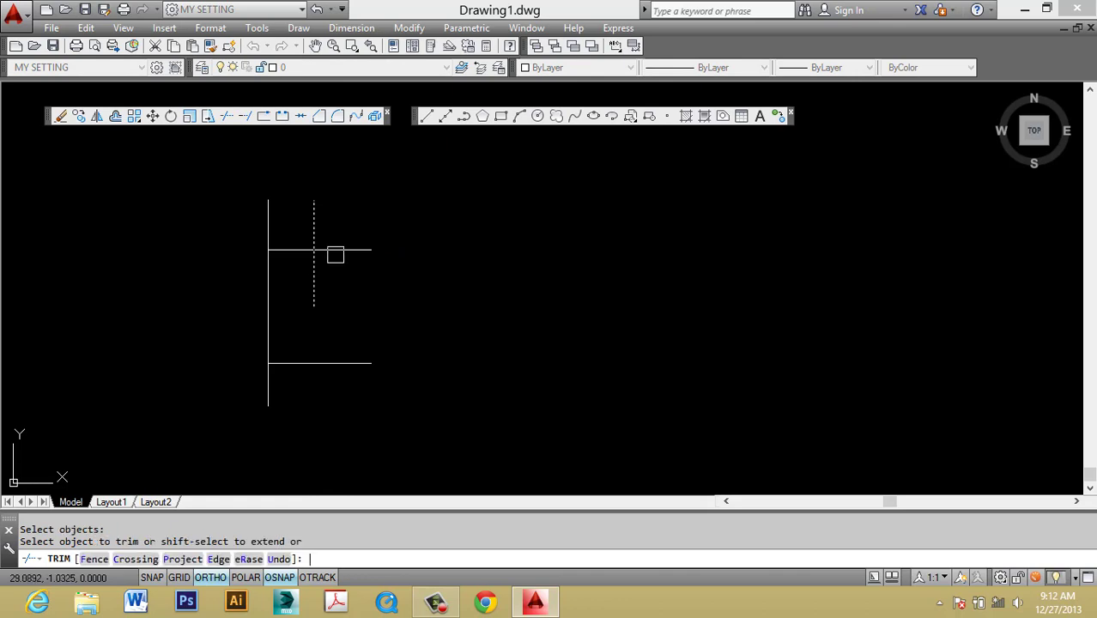
{"action": "left_click", "coordinate": [335, 255]}
{"action": "key", "text": "Escape"}
Step: Select both vertical lines with a crossing window and erase them
{"action": "left_click", "coordinate": [340, 268]}
{"action": "left_click", "coordinate": [238, 284]}
{"action": "type", "text": "E"}
{"action": "key", "text": "Return"}
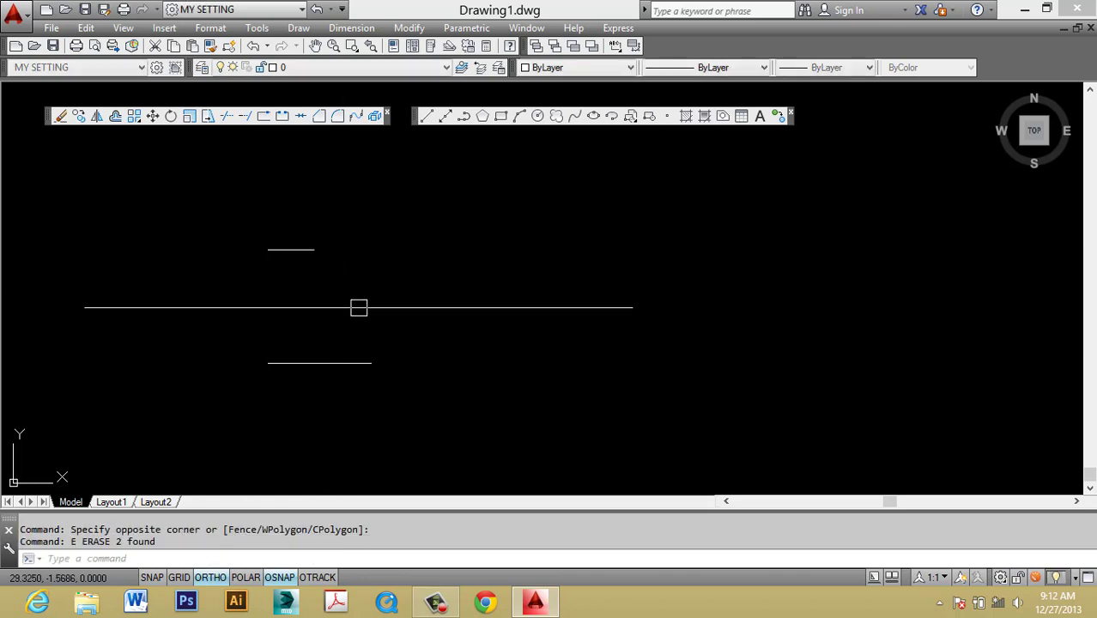
Step: Draw a short vertical line a small gap to the right of the upper horizontal line's end
{"action": "key", "text": "Escape"}
{"action": "key", "text": "Escape"}
{"action": "type", "text": "L"}
{"action": "key", "text": "Return"}
{"action": "left_click", "coordinate": [345, 281]}
{"action": "left_click", "coordinate": [350, 175]}
{"action": "key", "text": "Escape"}
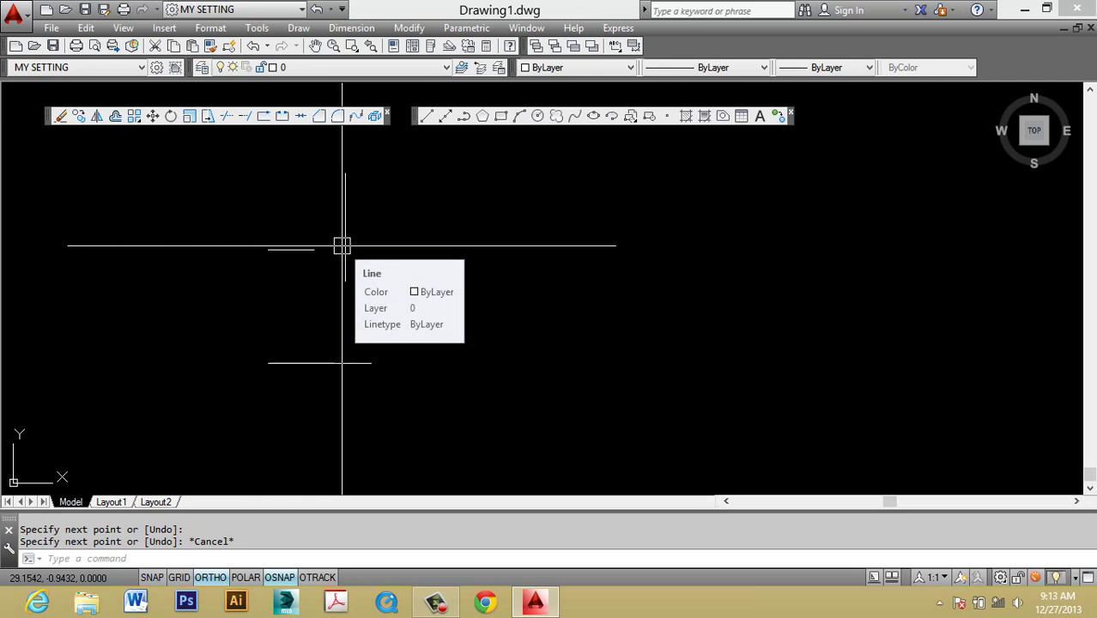
{"action": "key", "text": "Escape"}
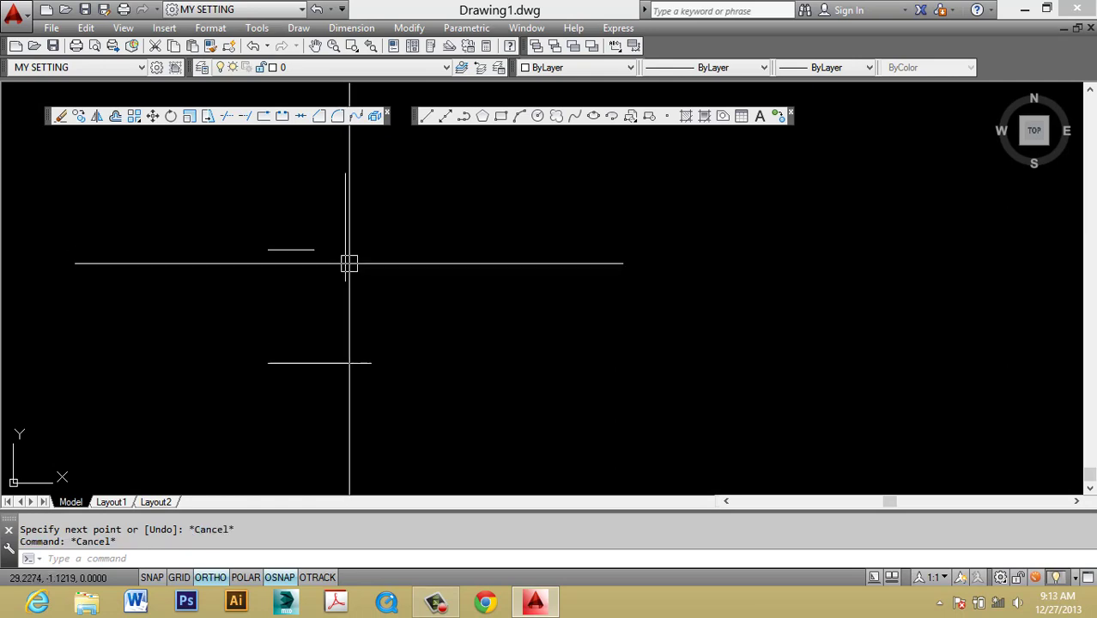
{"action": "key", "text": "Escape"}
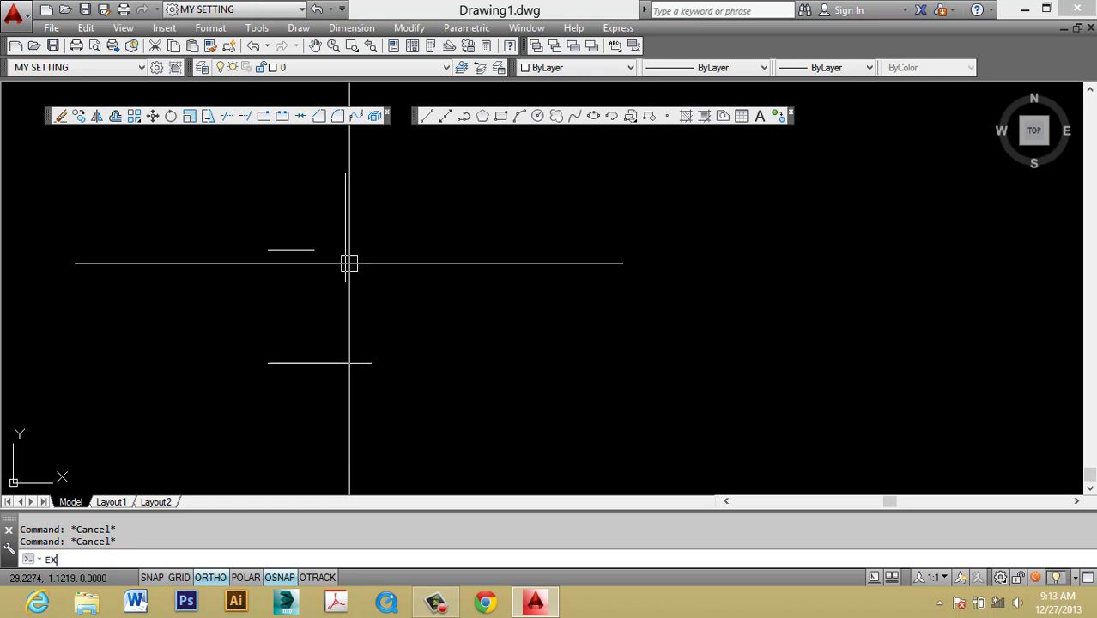
Step: Extend the upper horizontal line's right end to the vertical line, using the vertical line as boundary edge
{"action": "key", "text": "Return"}
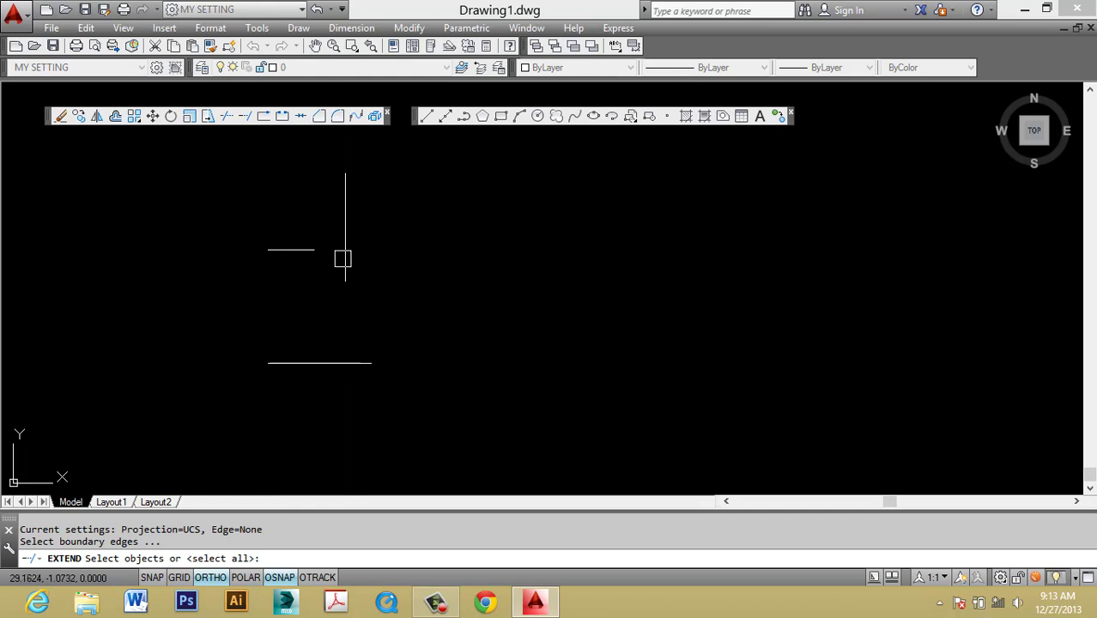
{"action": "left_click", "coordinate": [342, 258]}
{"action": "key", "text": "Return"}
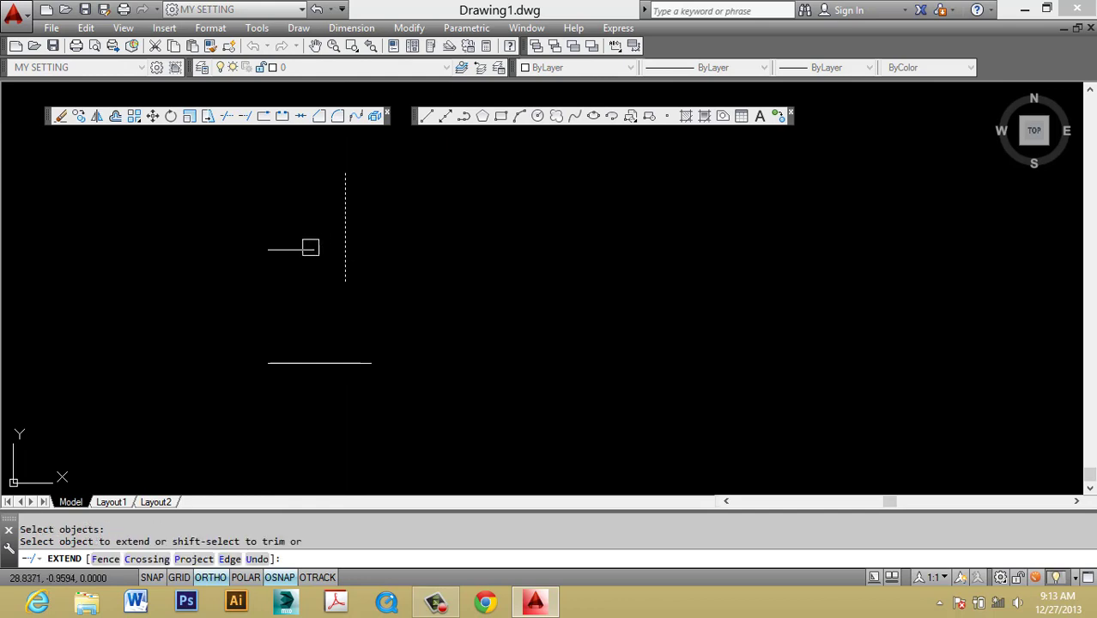
{"action": "left_click", "coordinate": [309, 249]}
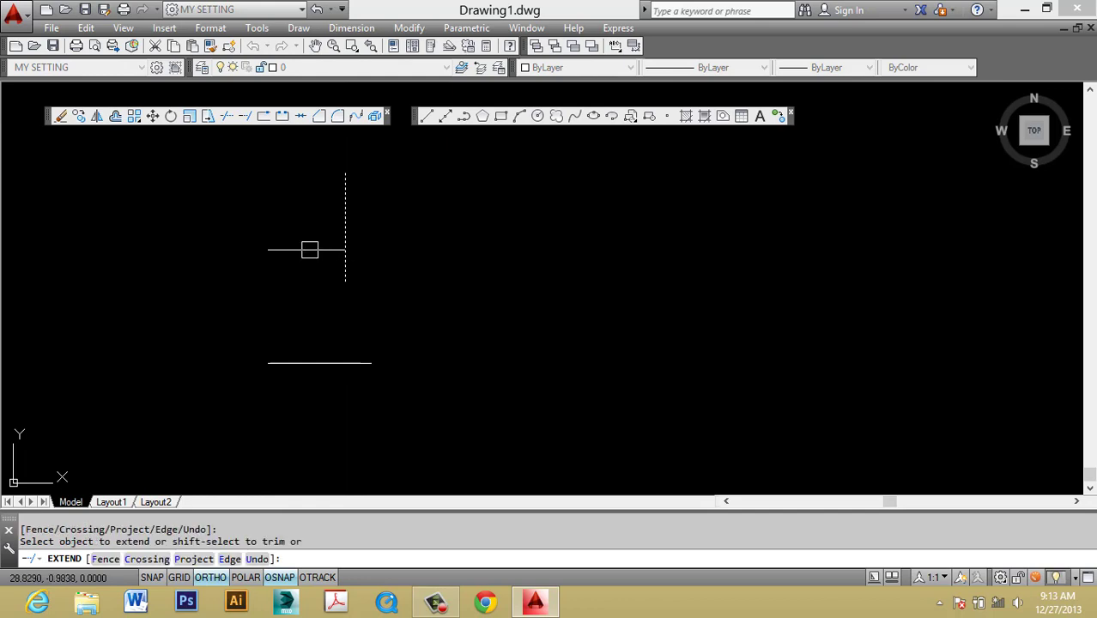
{"action": "key", "text": "Escape"}
{"action": "key", "text": "Escape"}
Step: Select the short vertical line and the upper horizontal line with a crossing window and erase them
{"action": "left_click", "coordinate": [384, 273]}
{"action": "left_click", "coordinate": [305, 230]}
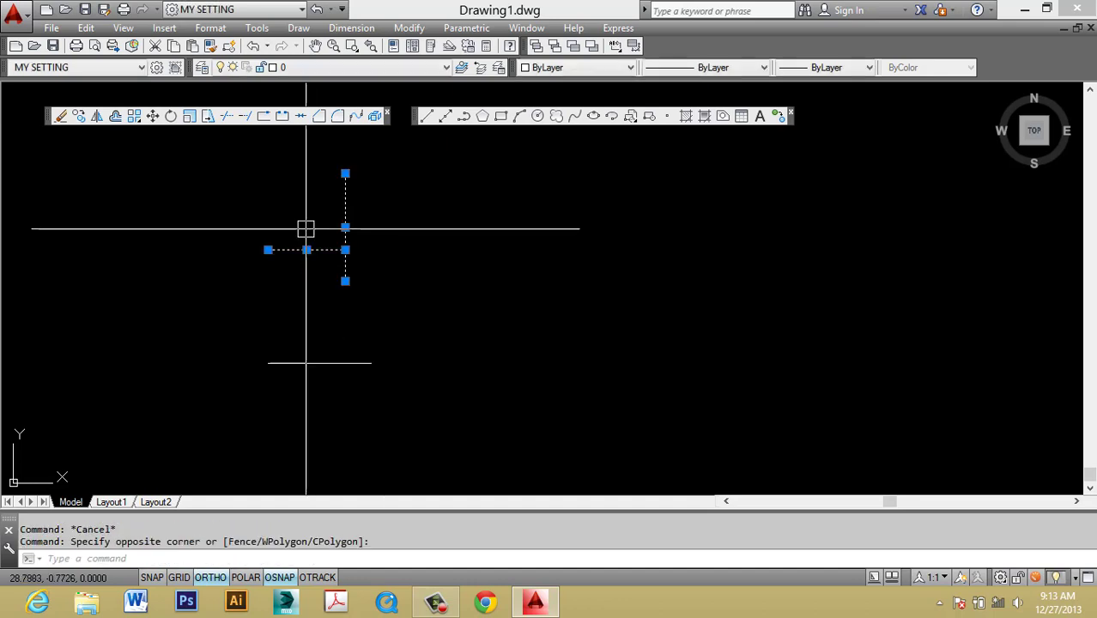
{"action": "type", "text": "E"}
{"action": "key", "text": "Return"}
{"action": "key", "text": "Return"}
{"action": "key", "text": "Escape"}
{"action": "key", "text": "Escape"}
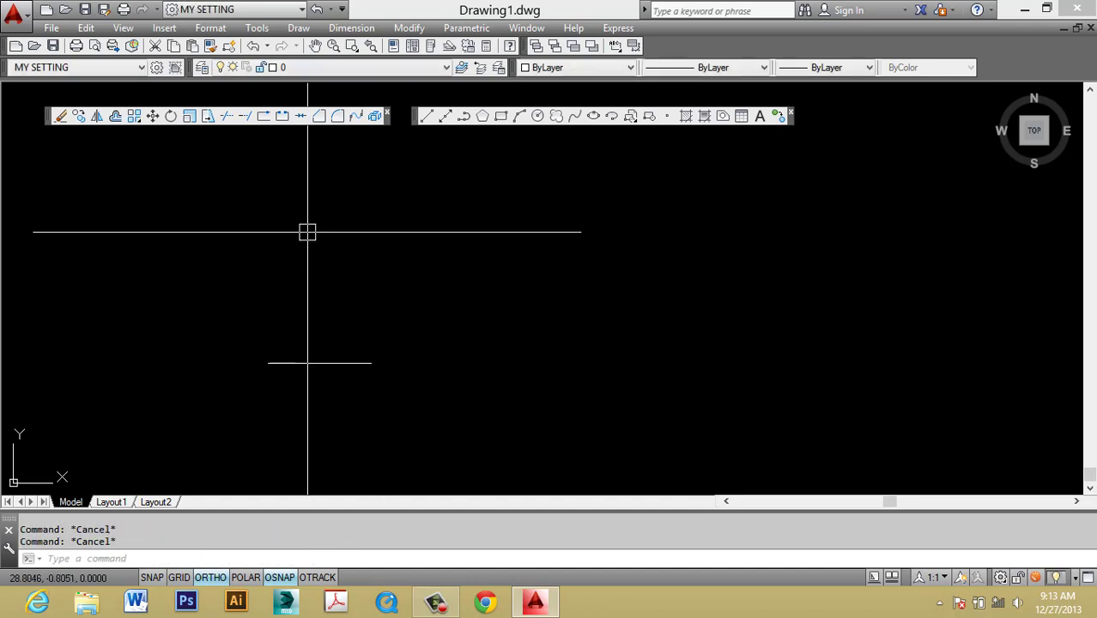
Step: Draw three separate vertical lines side by side above the remaining horizontal line, each longer than the previous one, the first about 0.87 units long
{"action": "type", "text": "L"}
{"action": "key", "text": "Return"}
{"action": "left_click", "coordinate": [345, 277]}
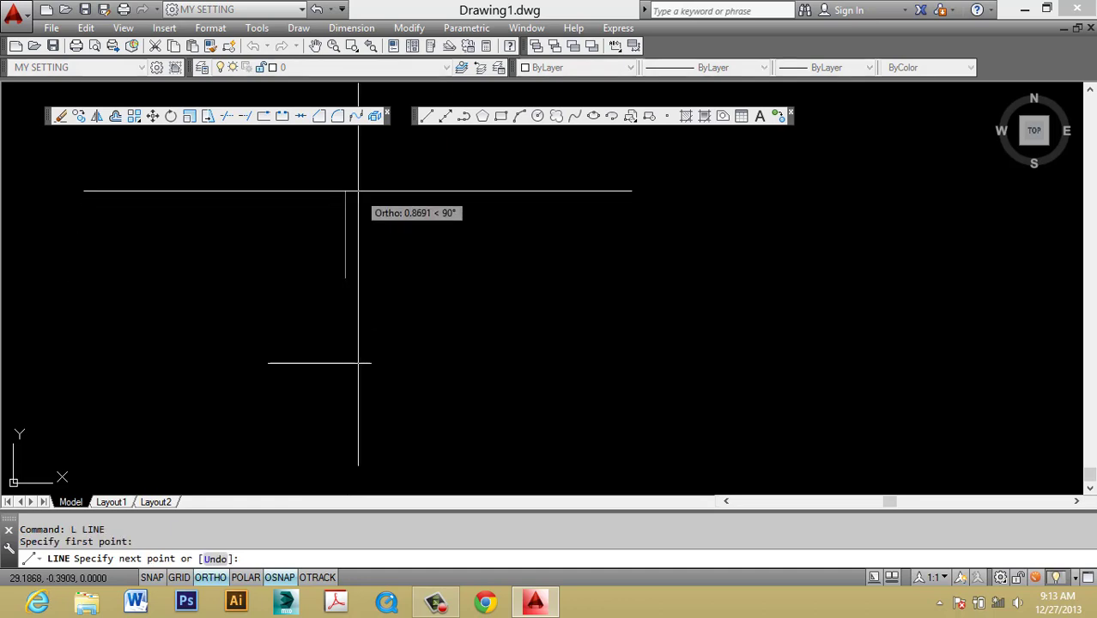
{"action": "left_click", "coordinate": [354, 191]}
{"action": "key", "text": "Escape"}
{"action": "key", "text": "Return"}
{"action": "left_click", "coordinate": [420, 296]}
{"action": "left_click", "coordinate": [421, 180]}
{"action": "key", "text": "Escape"}
{"action": "key", "text": "Return"}
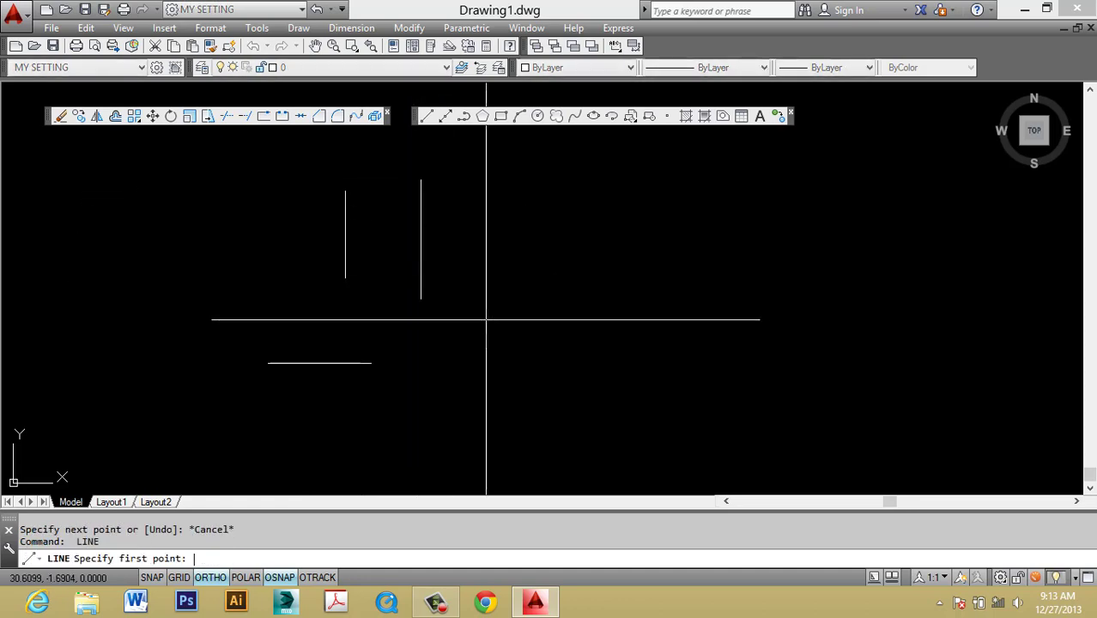
{"action": "left_click", "coordinate": [486, 320]}
{"action": "left_click", "coordinate": [486, 180]}
{"action": "key", "text": "Escape"}
Step: Draw two horizontal lines, one below the other, across all three vertical lines, the lower one about 3.44 units long
{"action": "type", "text": "L"}
{"action": "key", "text": "Return"}
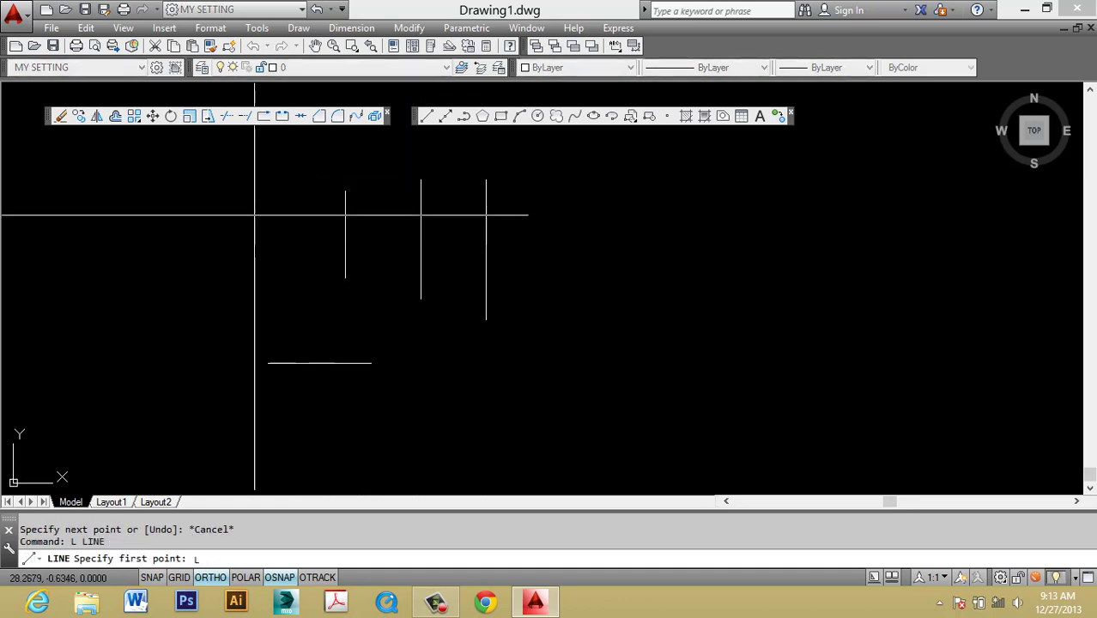
{"action": "type", "text": "L"}
{"action": "key", "text": "Return"}
{"action": "left_click", "coordinate": [577, 214]}
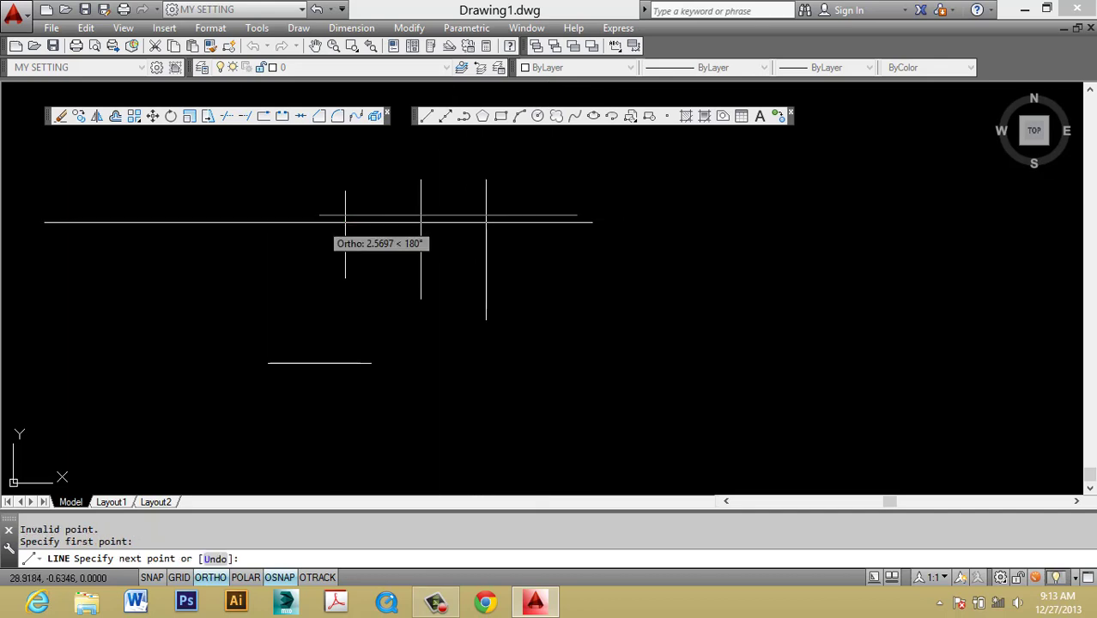
{"action": "left_click", "coordinate": [316, 219]}
{"action": "key", "text": "Return"}
{"action": "left_click", "coordinate": [355, 243]}
{"action": "key", "text": "Escape"}
{"action": "key", "text": "Return"}
{"action": "left_click", "coordinate": [294, 250]}
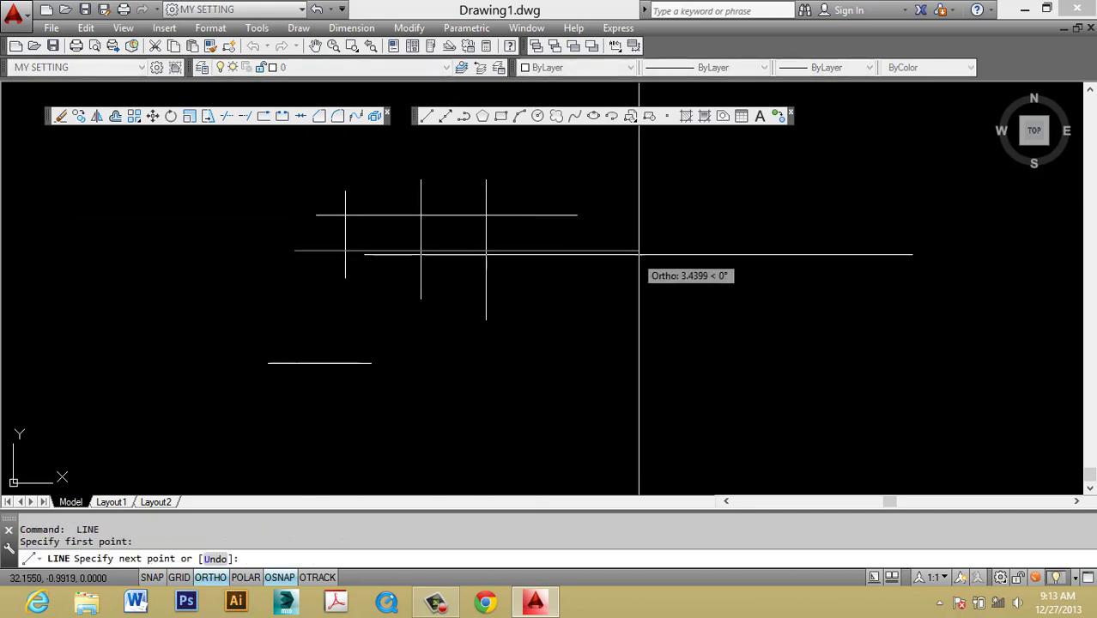
{"action": "left_click", "coordinate": [639, 250]}
{"action": "key", "text": "Escape"}
{"action": "key", "text": "Escape"}
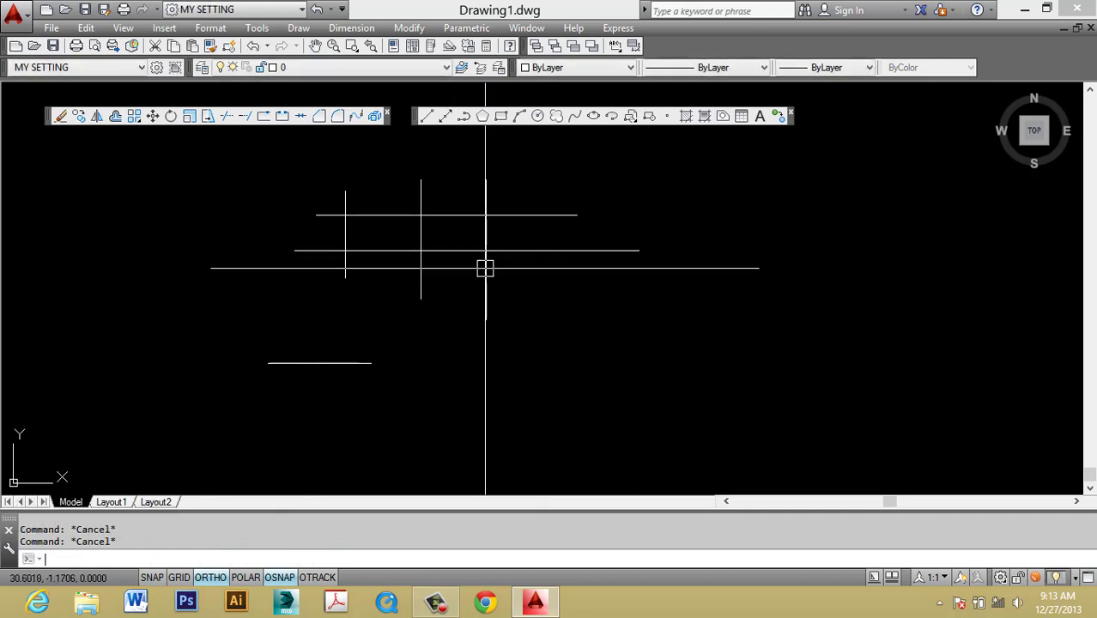
Step: Using all objects as cutting edges, trim both crossing lines beyond the rightmost vertical line and the tops of the middle and rightmost vertical lines
{"action": "type", "text": "TR"}
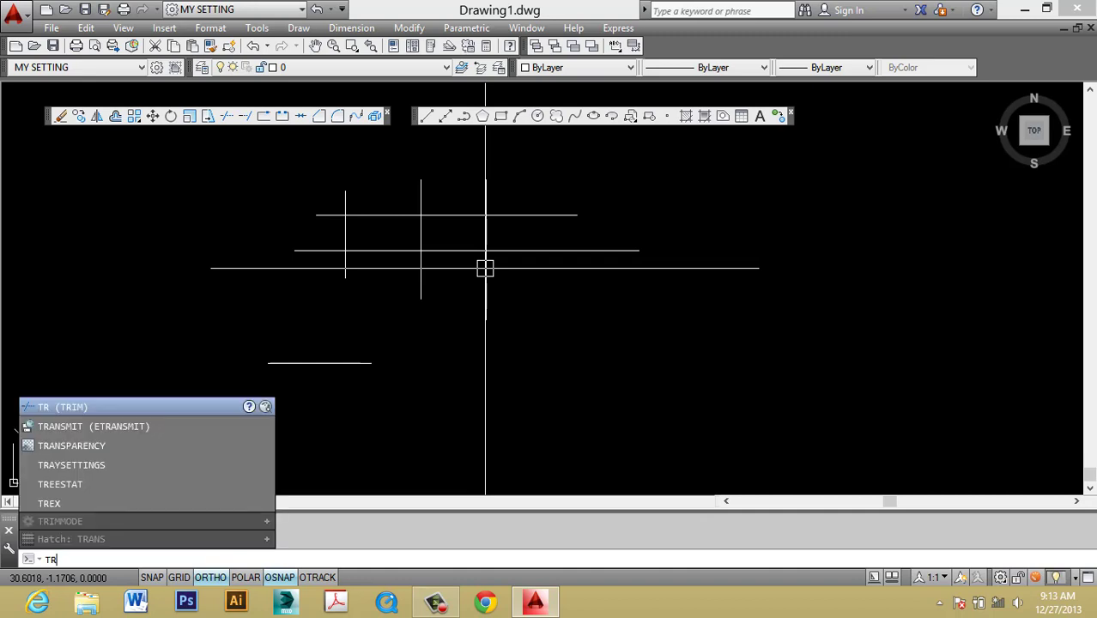
{"action": "key", "text": "Escape"}
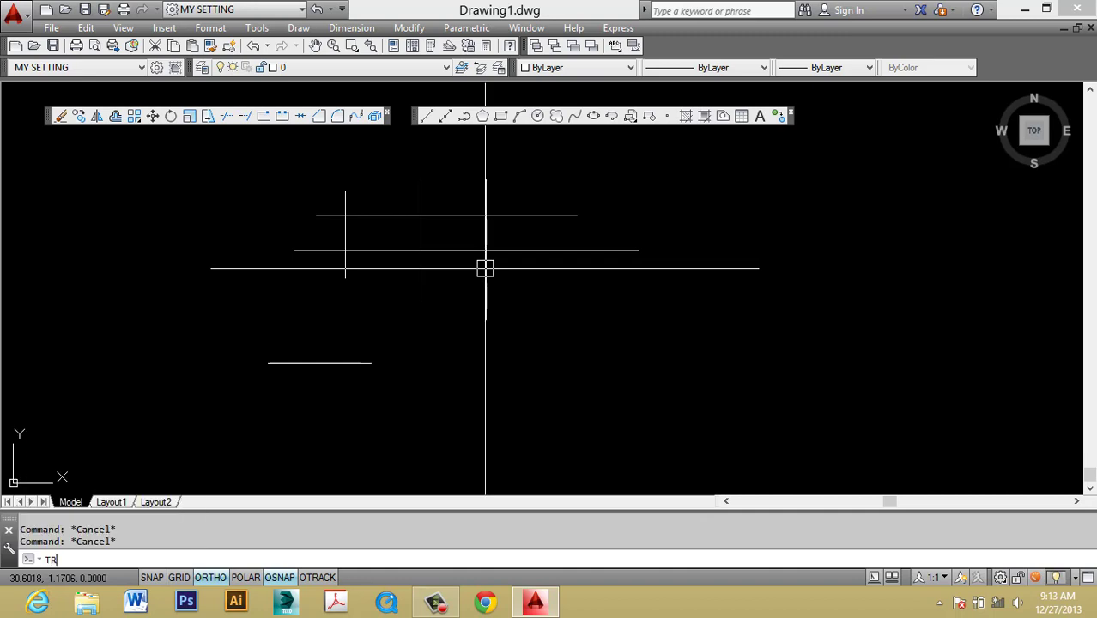
{"action": "key", "text": "Return"}
{"action": "key", "text": "Return"}
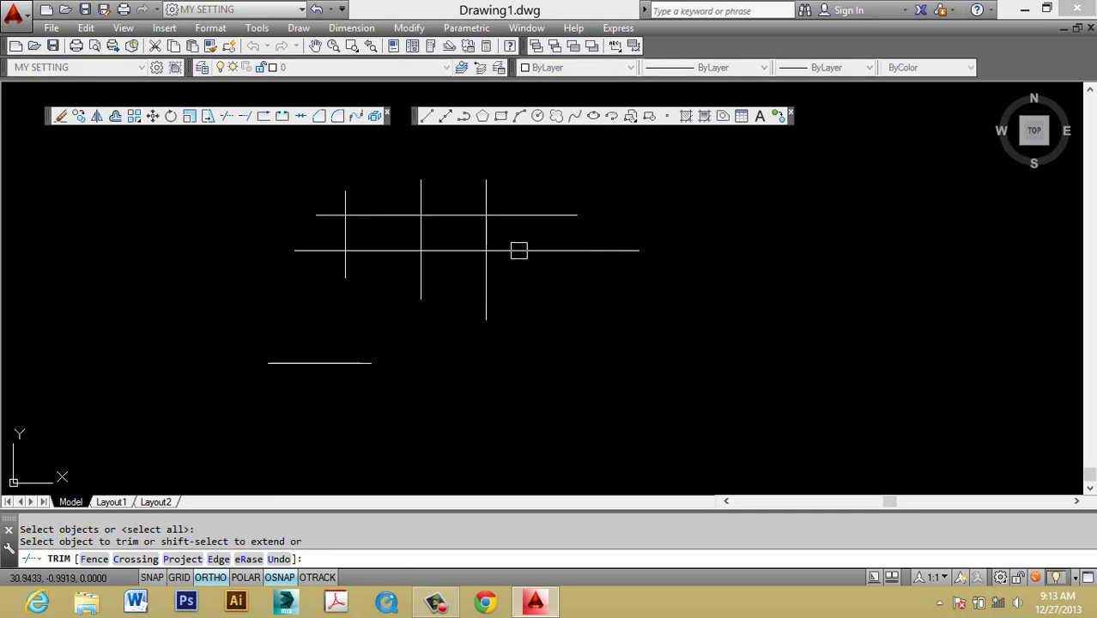
{"action": "left_click", "coordinate": [542, 249]}
{"action": "left_click", "coordinate": [538, 213]}
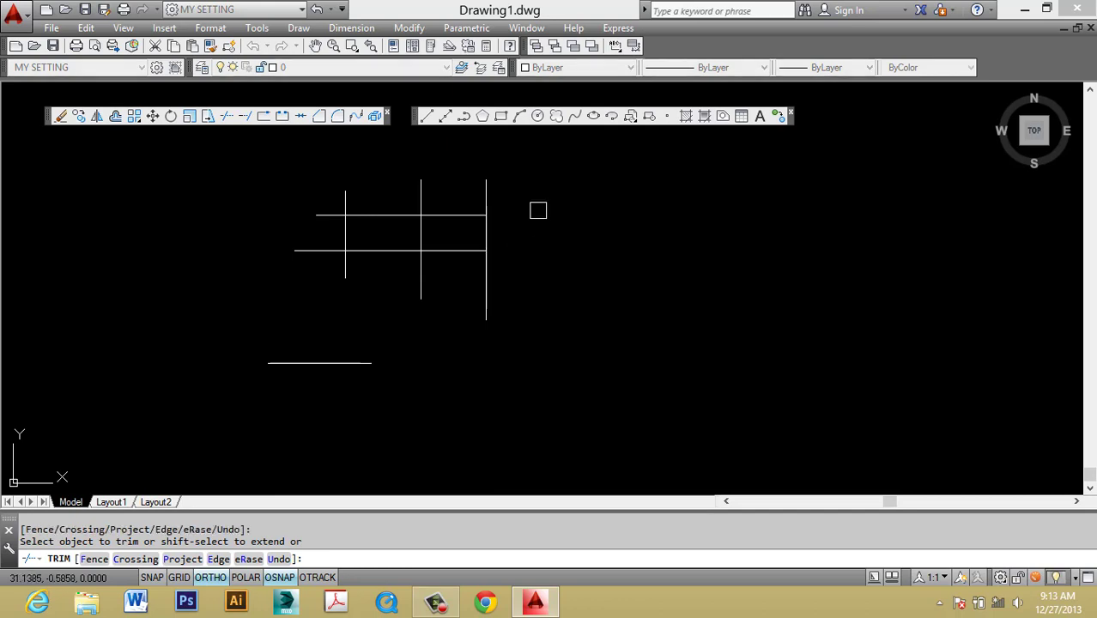
{"action": "left_click", "coordinate": [486, 194]}
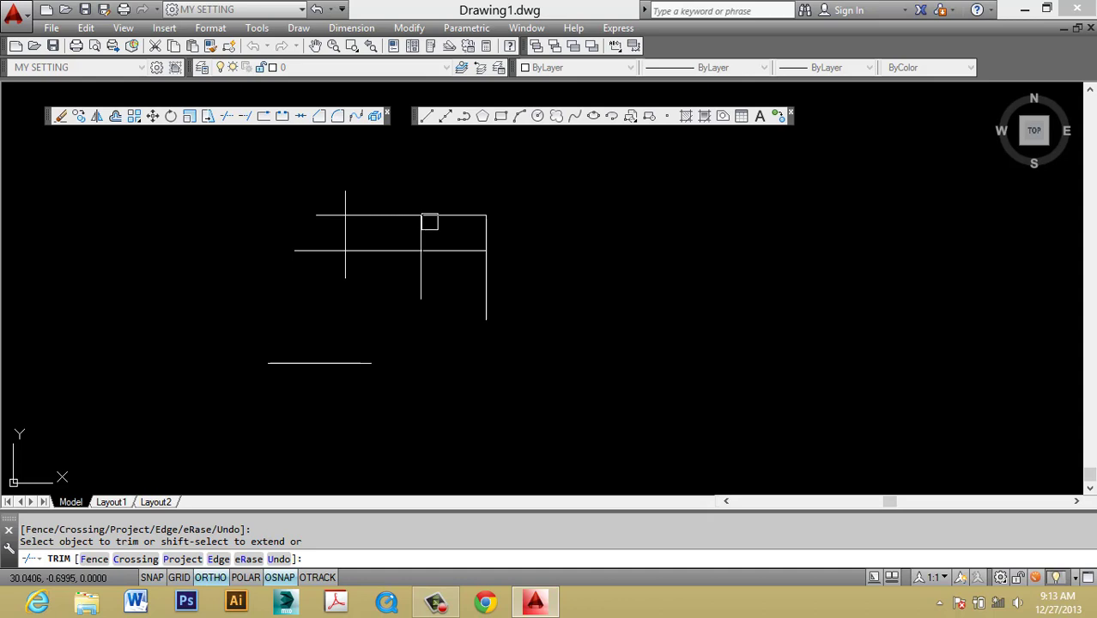
{"action": "key", "text": "Escape"}
{"action": "key", "text": "Escape"}
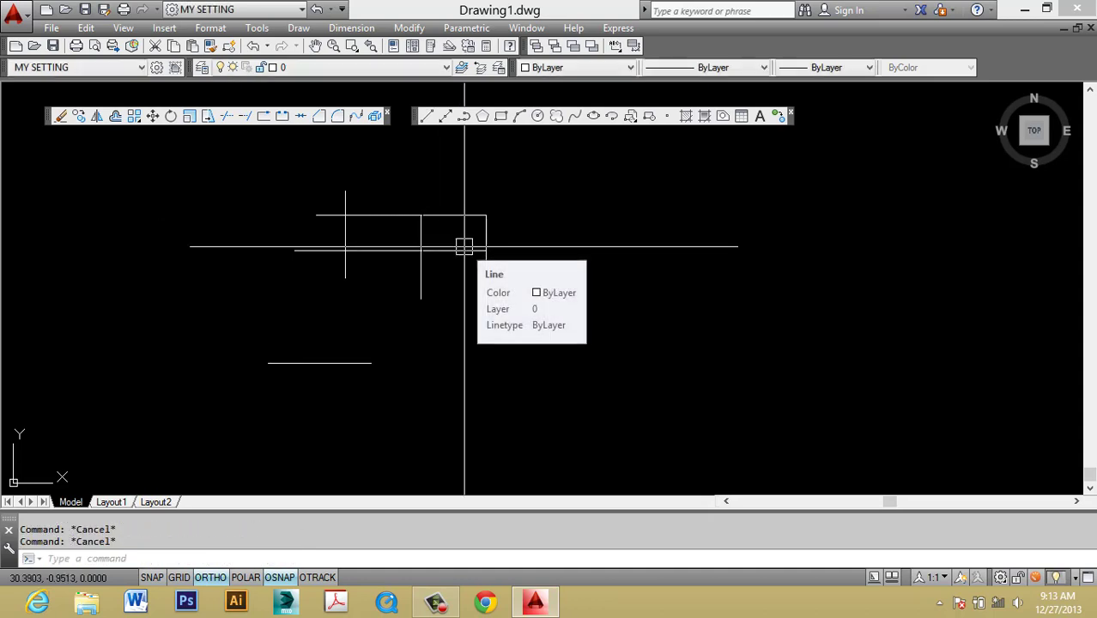
Step: Undo the trimming and the drawing of the lower crossing horizontal line
{"action": "key", "text": "ctrl+z"}
{"action": "key", "text": "ctrl+z"}
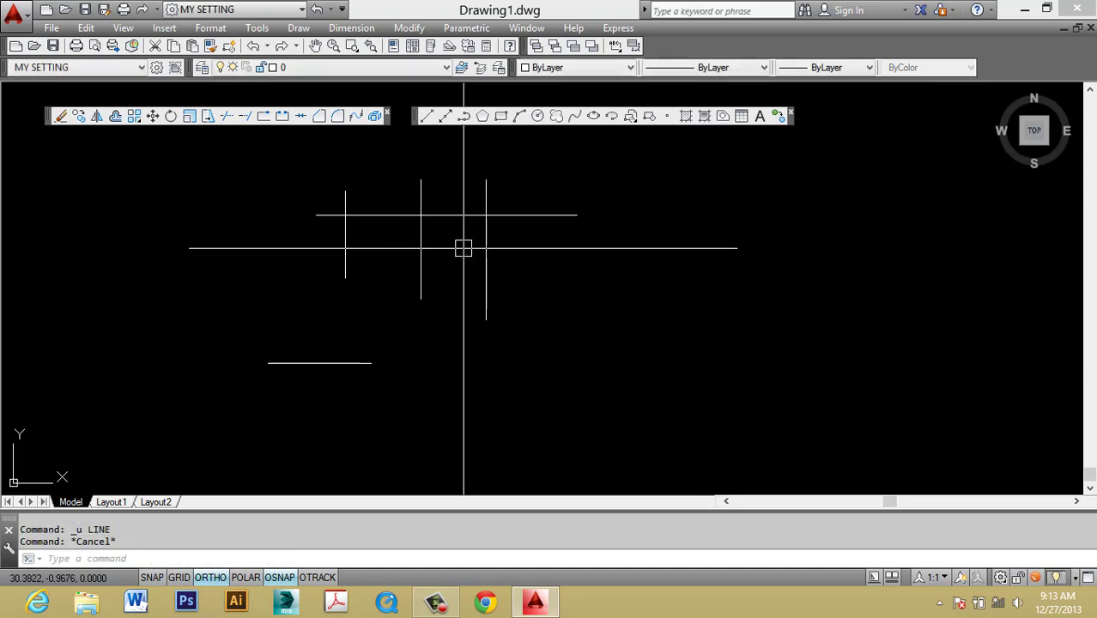
Step: Trim the crossing line's right end and left inner segment, the outer vertical lines below it, and the middle vertical line above it
{"action": "type", "text": "TR"}
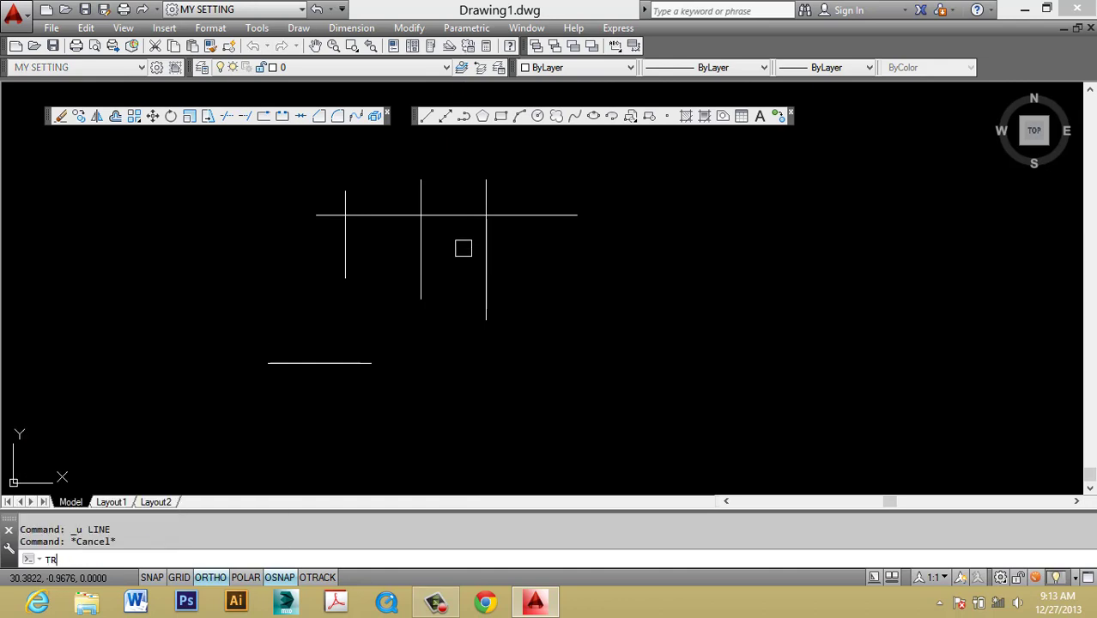
{"action": "key", "text": "Return"}
{"action": "key", "text": "Return"}
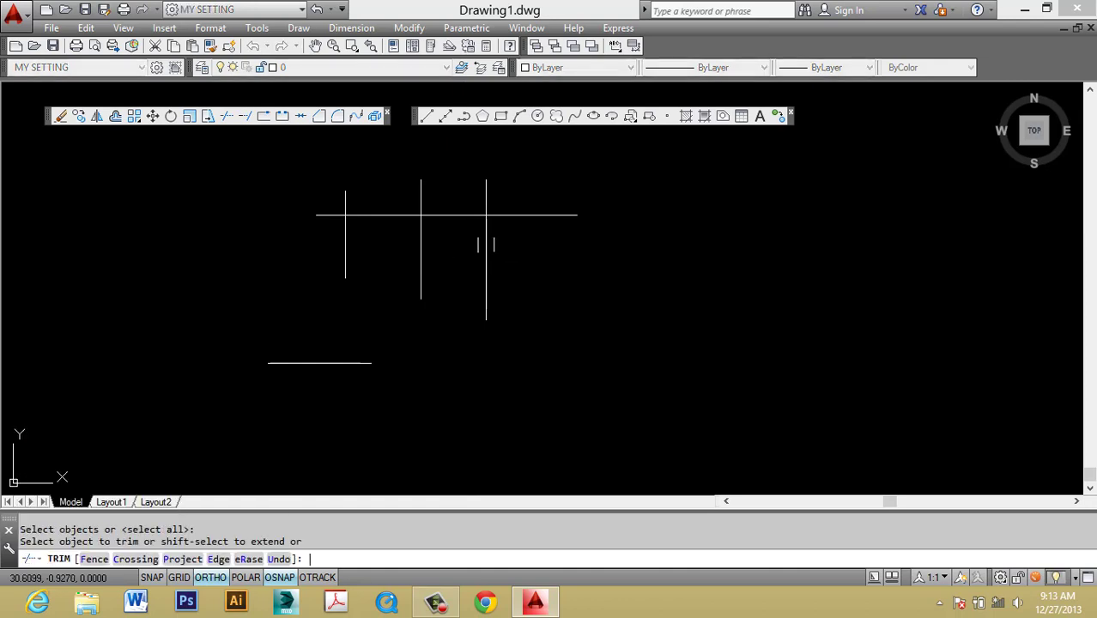
{"action": "left_click", "coordinate": [528, 218]}
{"action": "left_click", "coordinate": [500, 270]}
{"action": "left_click", "coordinate": [480, 269]}
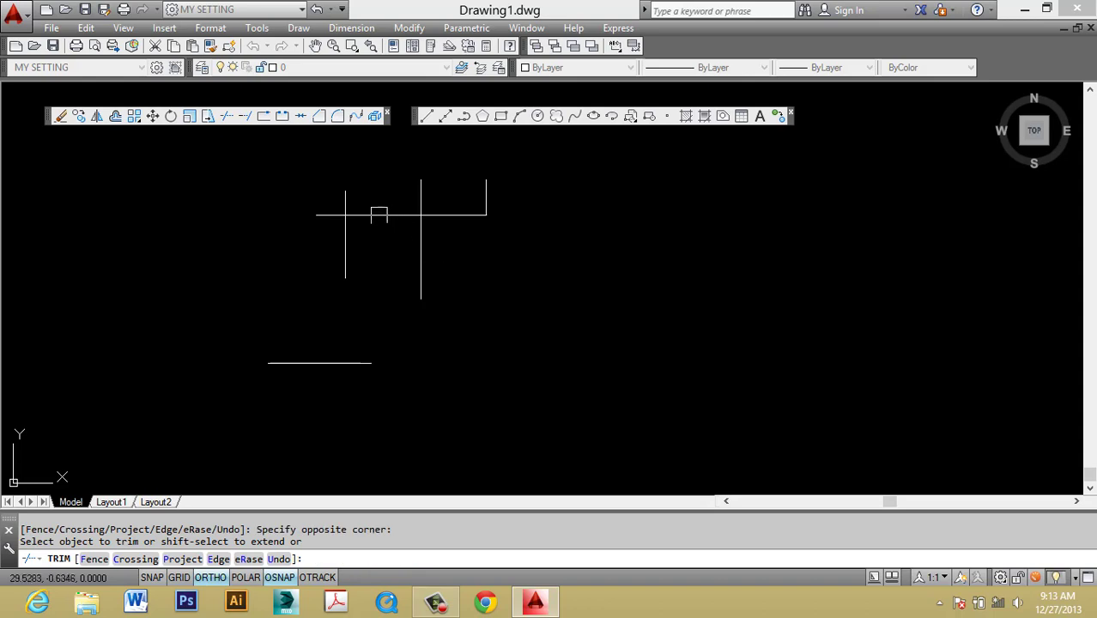
{"action": "left_click", "coordinate": [379, 215]}
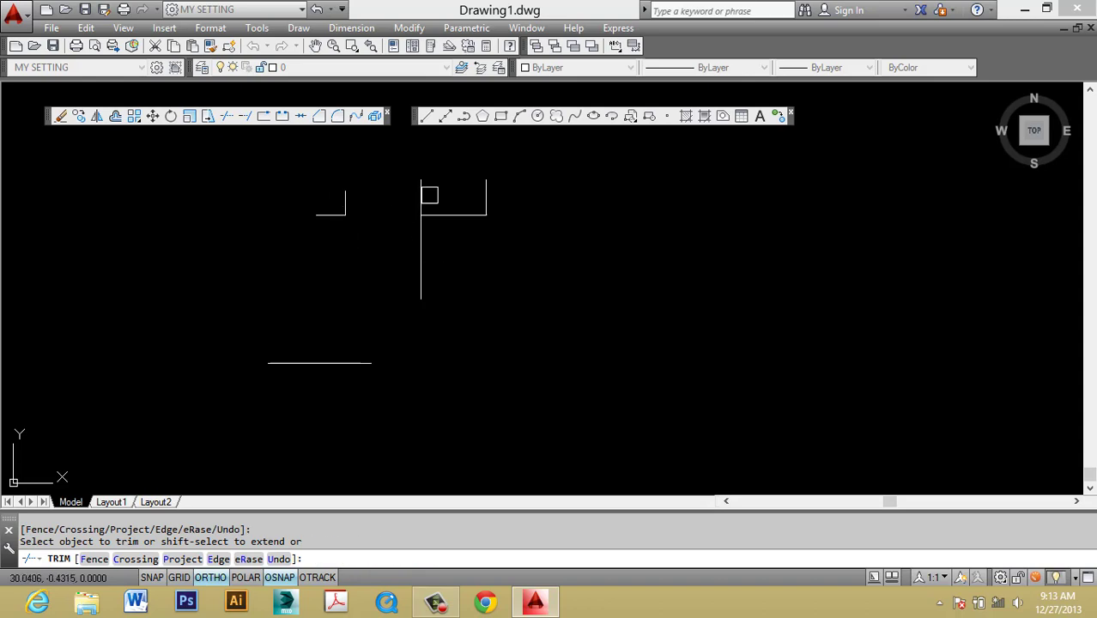
{"action": "key", "text": "Escape"}
{"action": "key", "text": "Escape"}
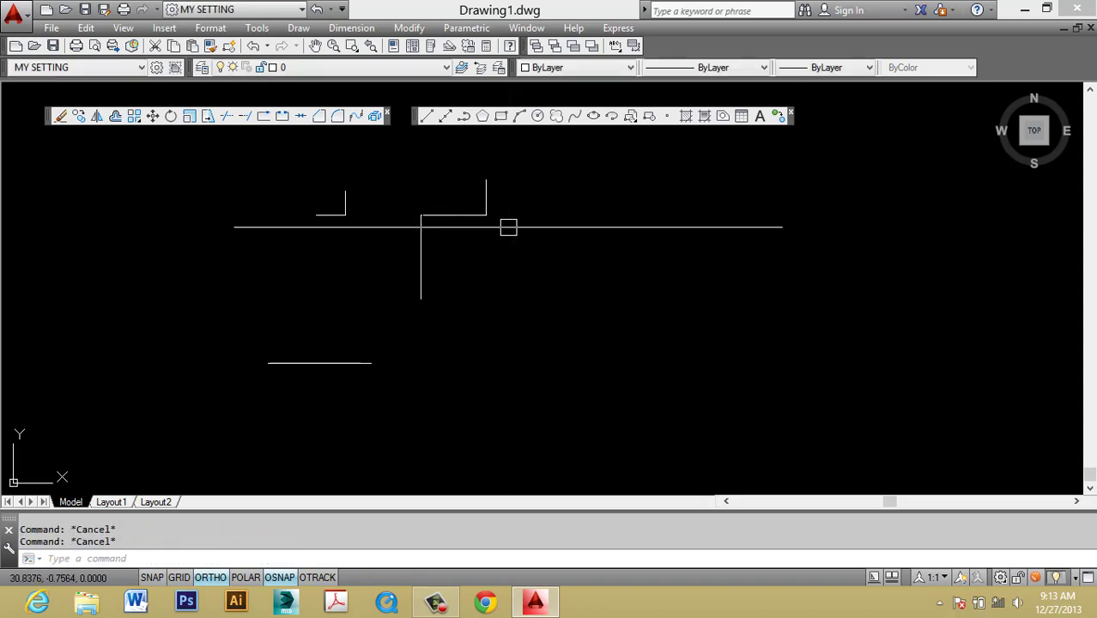
Step: Undo the trimming and the drawing of the upper crossing horizontal line
{"action": "key", "text": "ctrl+z"}
{"action": "key", "text": "ctrl+z"}
{"action": "key", "text": "Escape"}
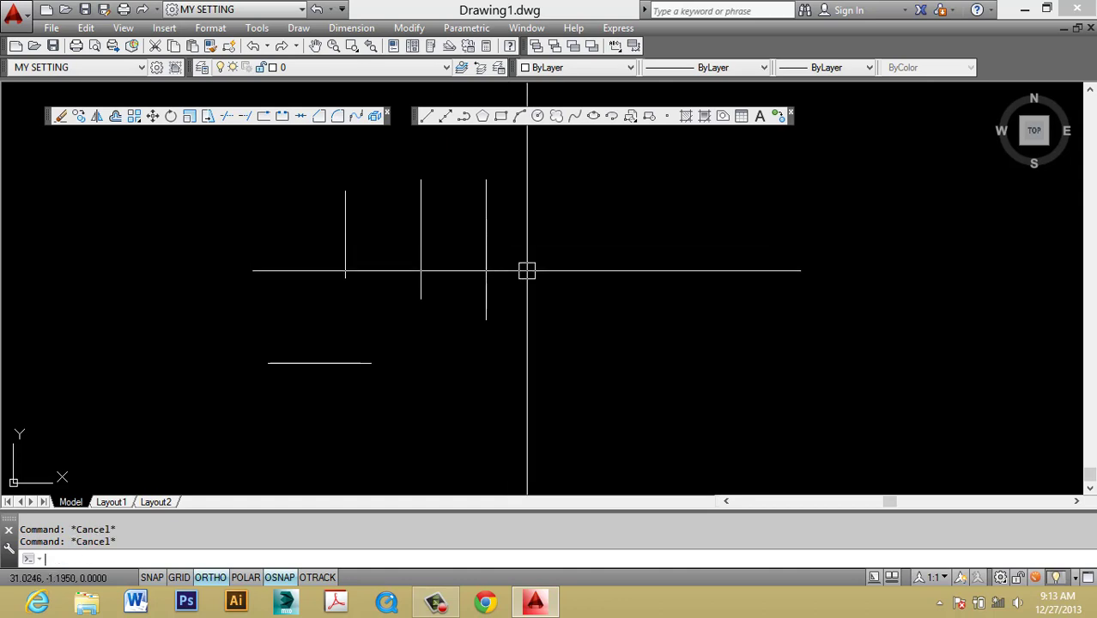
Step: Draw a horizontal line just below the three vertical lines, spanning past both outer ones
{"action": "type", "text": "l"}
{"action": "key", "text": "Return"}
{"action": "left_click", "coordinate": [322, 338]}
{"action": "left_click", "coordinate": [610, 337]}
{"action": "key", "text": "Escape"}
{"action": "key", "text": "Escape"}
Step: Extend the lower ends of all three vertical lines to the horizontal line below them, picking them with one crossing window
{"action": "type", "text": "e"}
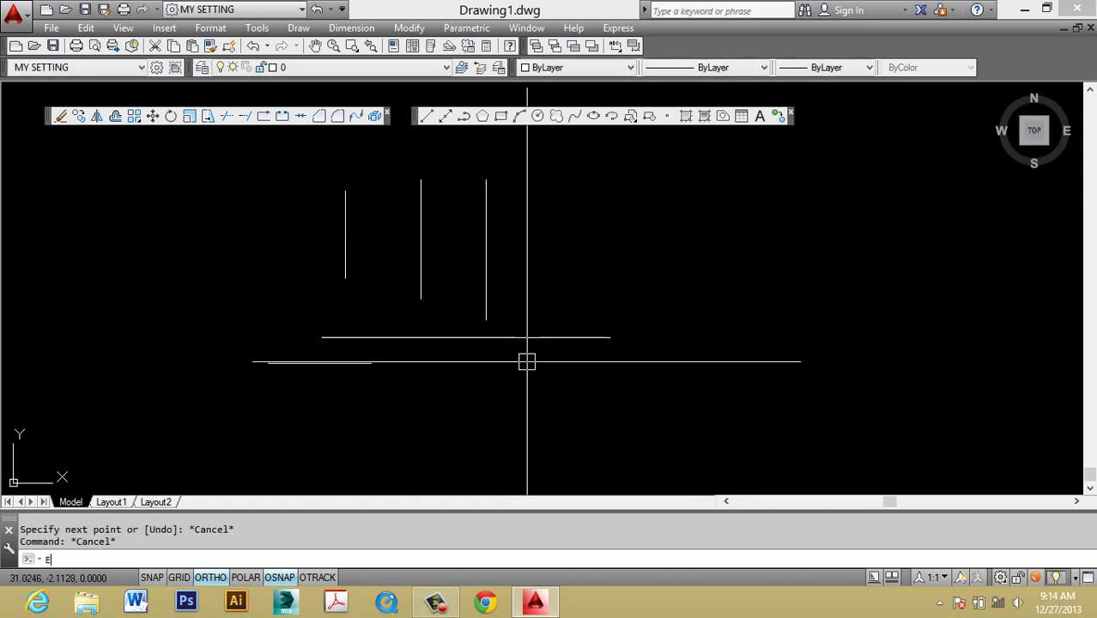
{"action": "type", "text": "x"}
{"action": "key", "text": "Return"}
{"action": "key", "text": "Return"}
{"action": "left_click", "coordinate": [522, 307]}
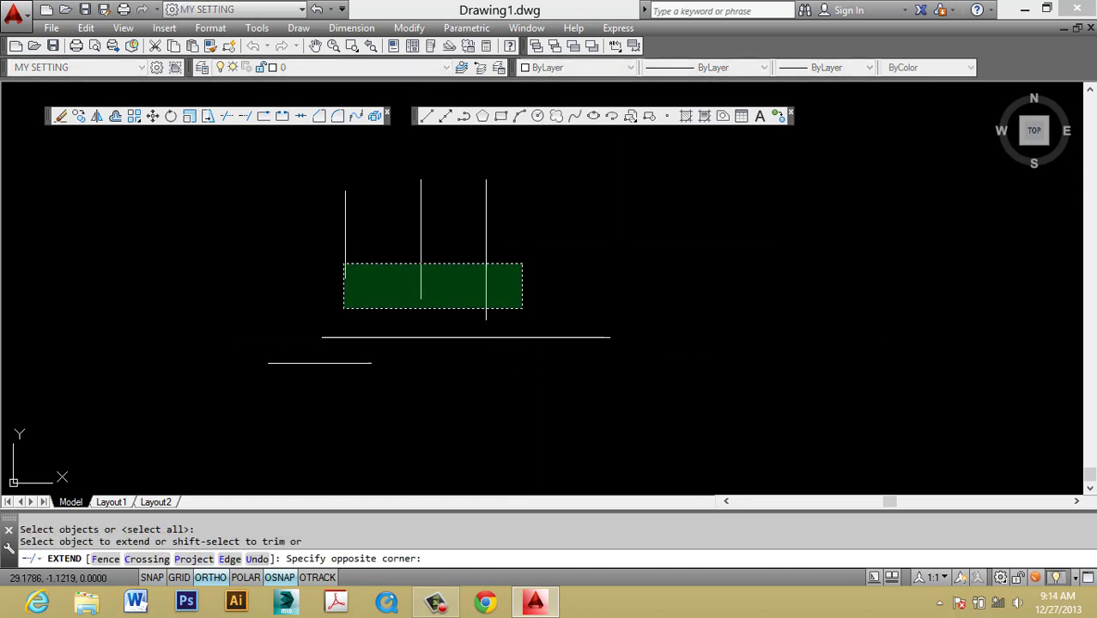
{"action": "left_click", "coordinate": [313, 259]}
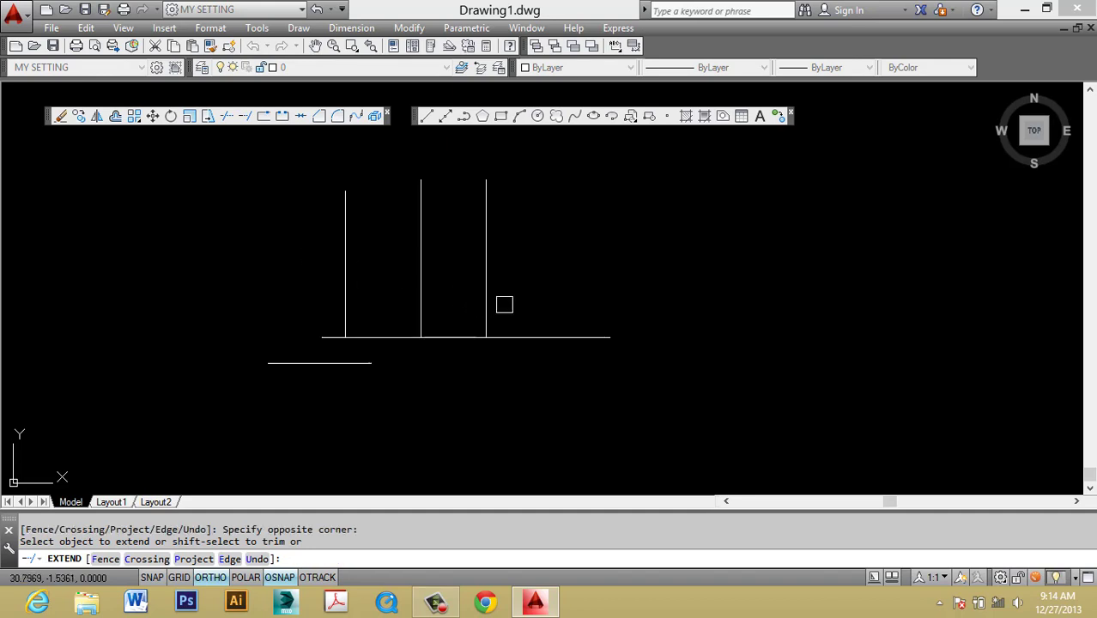
{"action": "key", "text": "Escape"}
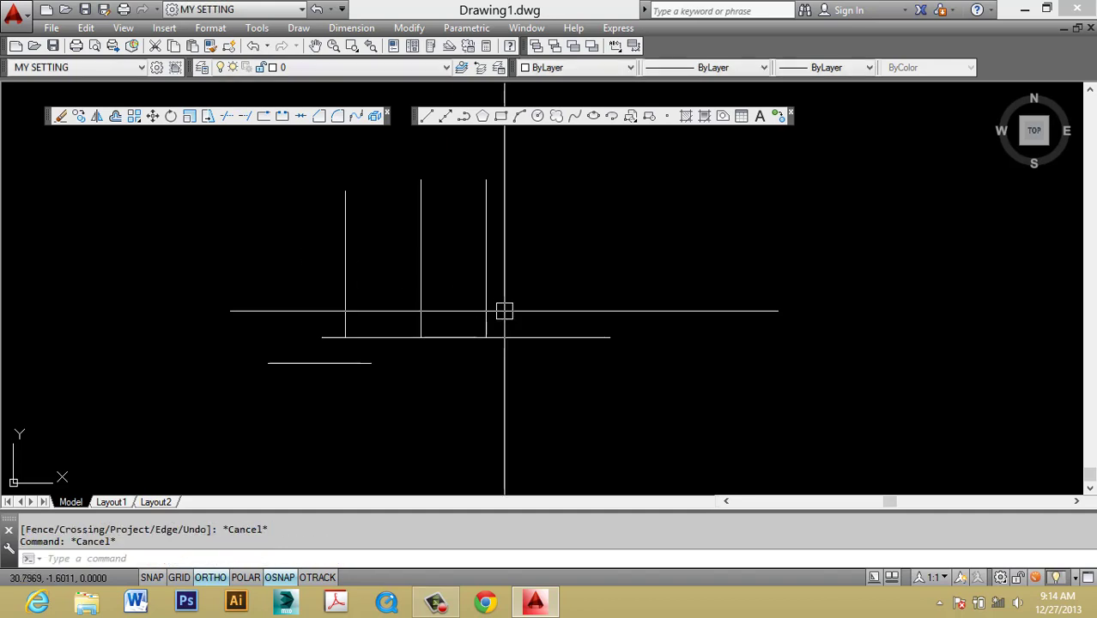
Step: Draw a fourth vertical line crossing the boundary line near its right end, and a long horizontal line just below its lower end
{"action": "type", "text": "l"}
{"action": "key", "text": "Return"}
{"action": "left_click", "coordinate": [562, 242]}
{"action": "key", "text": "Escape"}
{"action": "key", "text": "Return"}
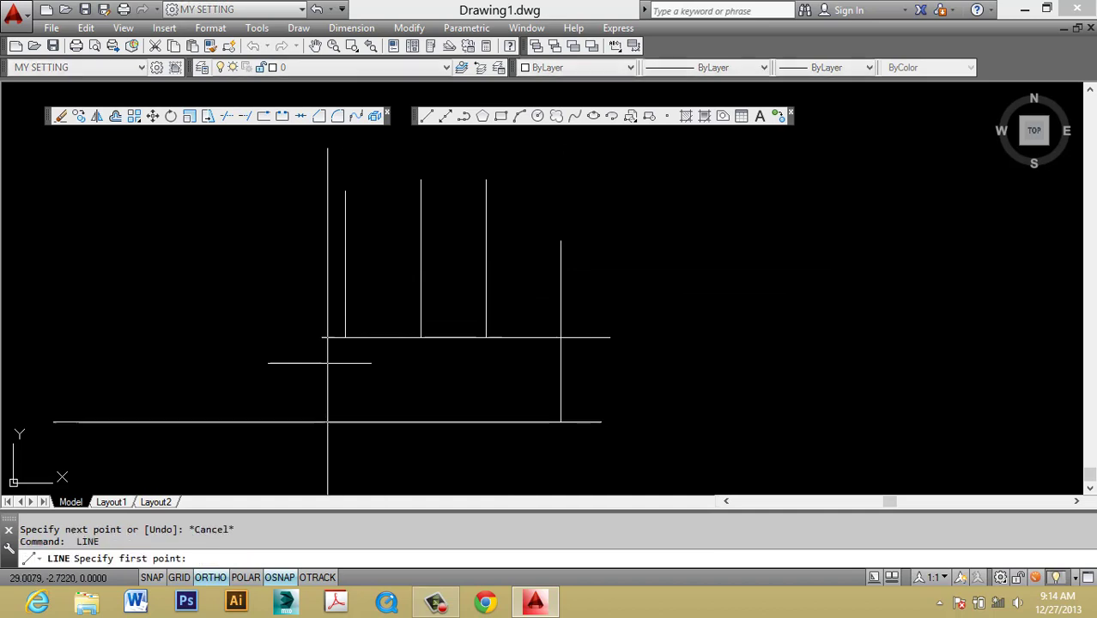
{"action": "left_click", "coordinate": [281, 429]}
{"action": "left_click", "coordinate": [661, 444]}
{"action": "key", "text": "Escape"}
{"action": "key", "text": "Escape"}
Step: Trim the part of the fourth vertical line that hangs below the upper horizontal boundary line
{"action": "type", "text": "tr"}
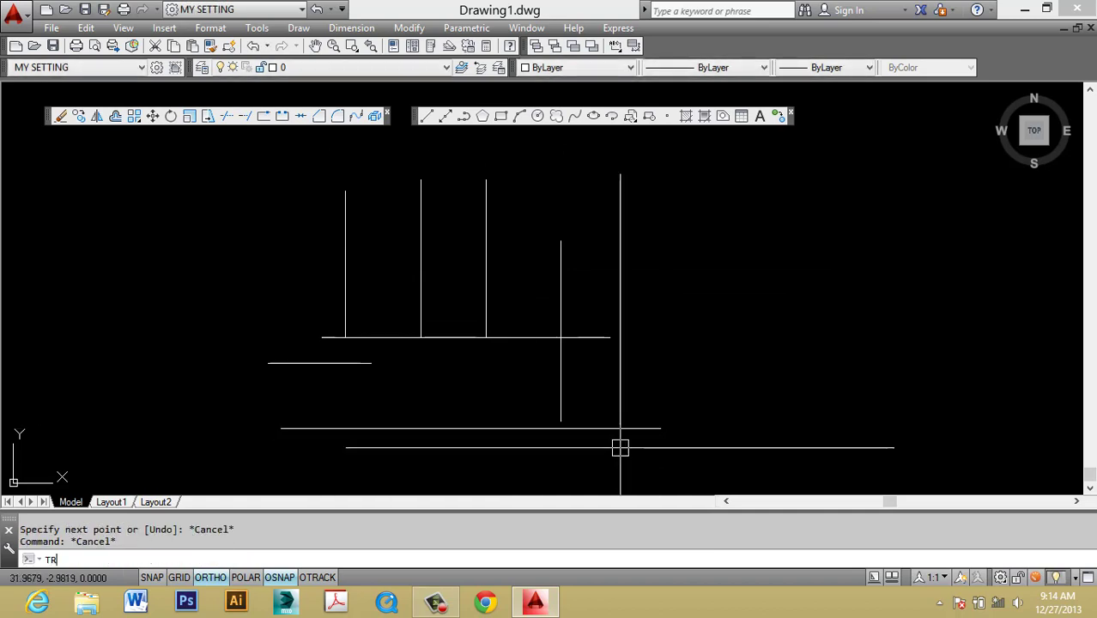
{"action": "key", "text": "Return"}
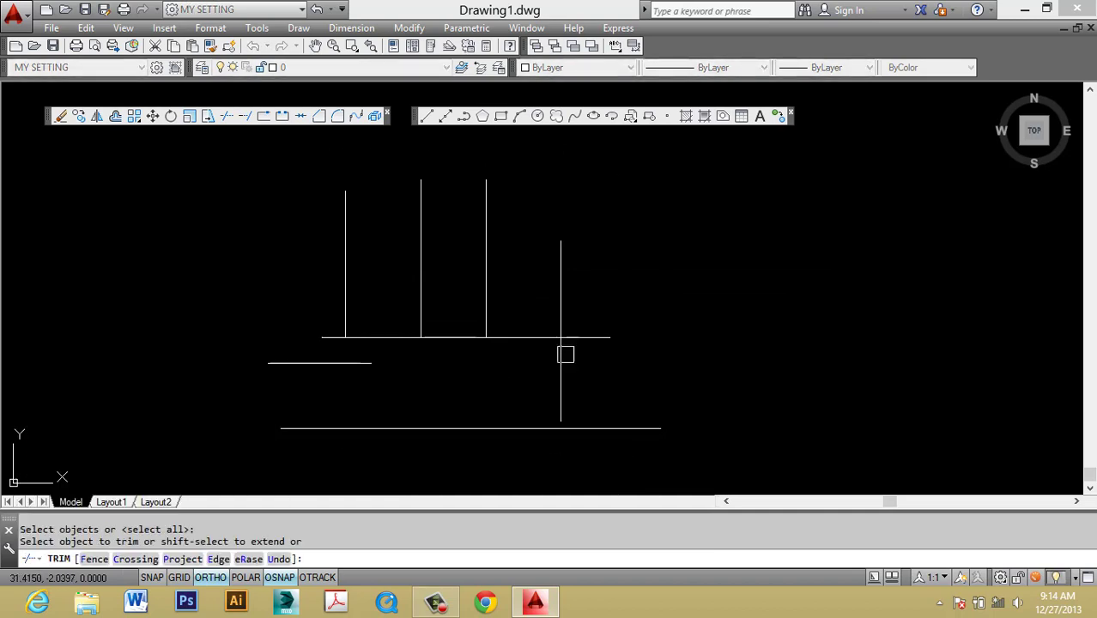
{"action": "left_click", "coordinate": [561, 364]}
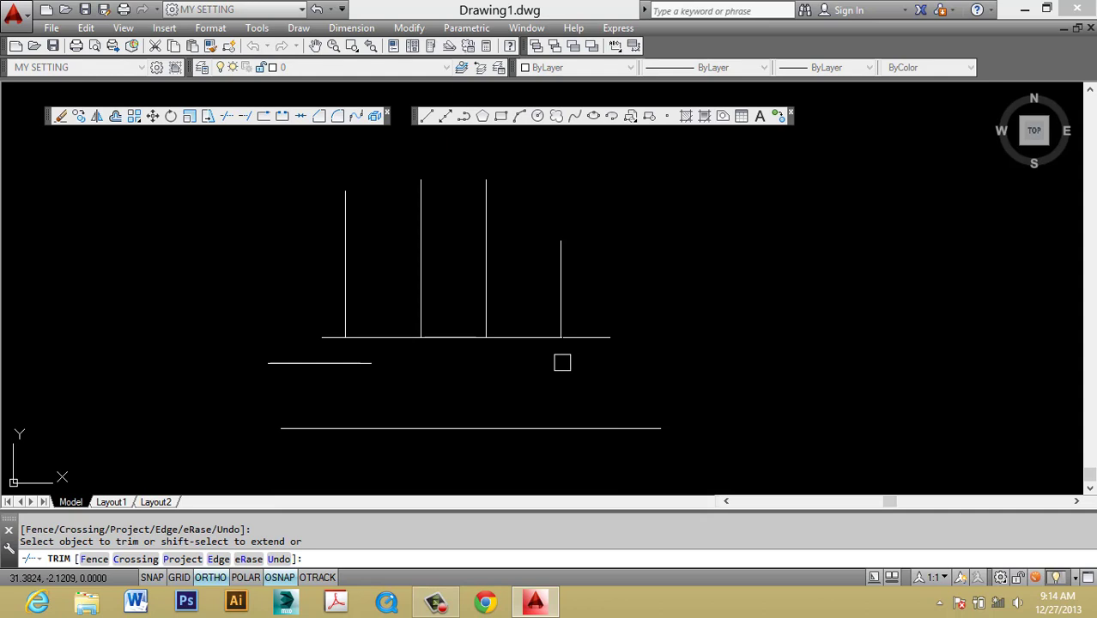
{"action": "key", "text": "Escape"}
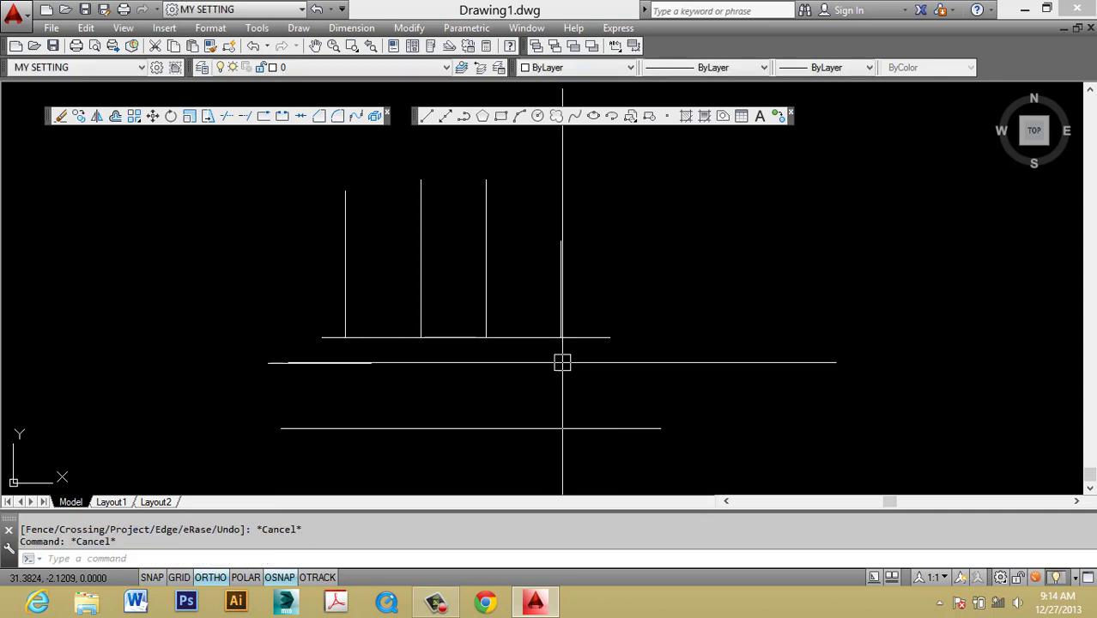
Step: Undo the last trim, the two newest lines, the extension of the three vertical lines, and their horizontal boundary line
{"action": "key", "text": "ctrl+z"}
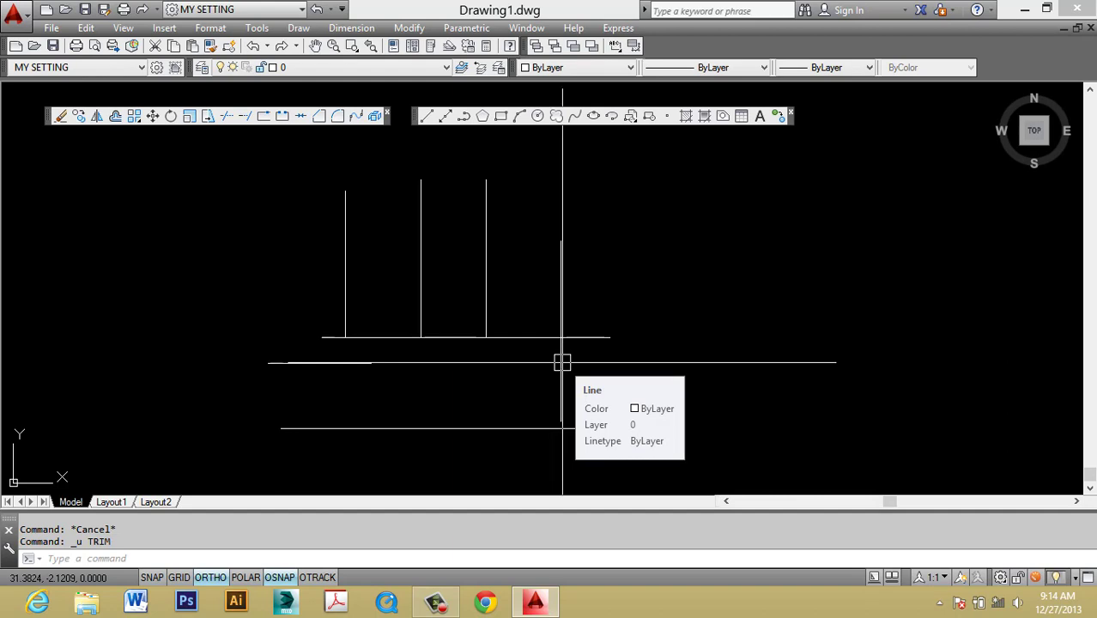
{"action": "key", "text": "ctrl+z"}
{"action": "key", "text": "ctrl+z"}
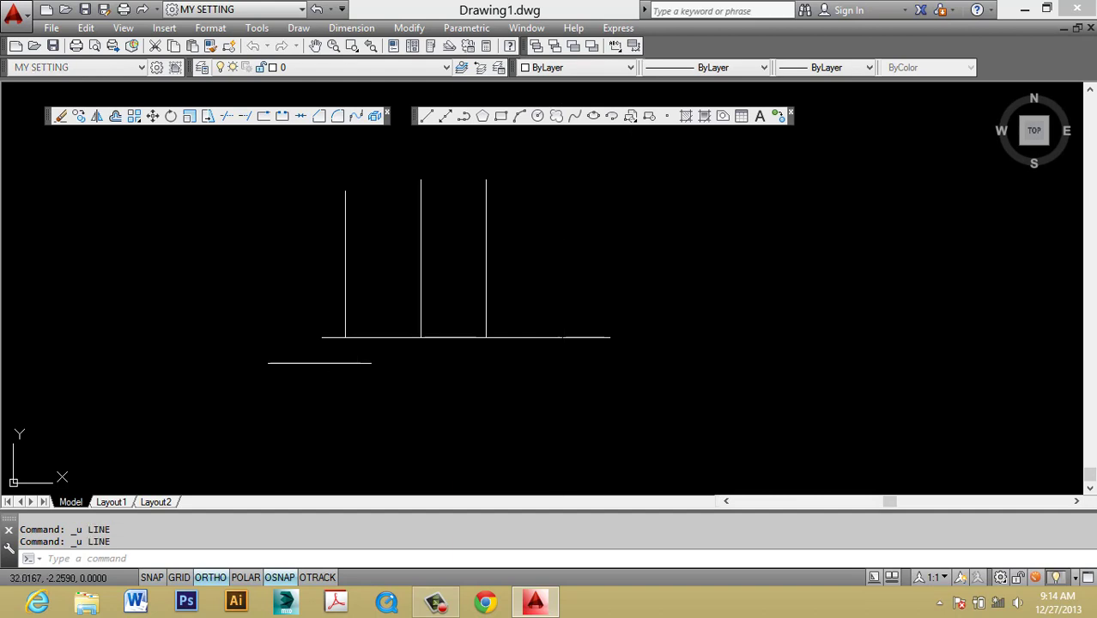
{"action": "key", "text": "Escape"}
{"action": "key", "text": "Escape"}
{"action": "type", "text": "l"}
{"action": "key", "text": "Return"}
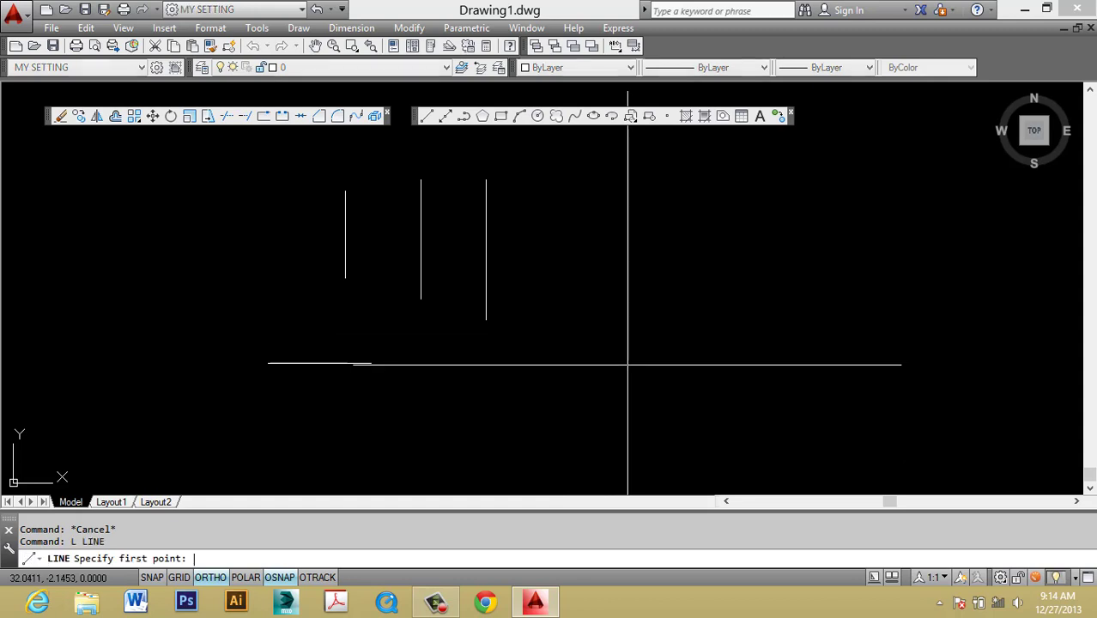
{"action": "key", "text": "Escape"}
{"action": "key", "text": "Escape"}
{"action": "key", "text": "Escape"}
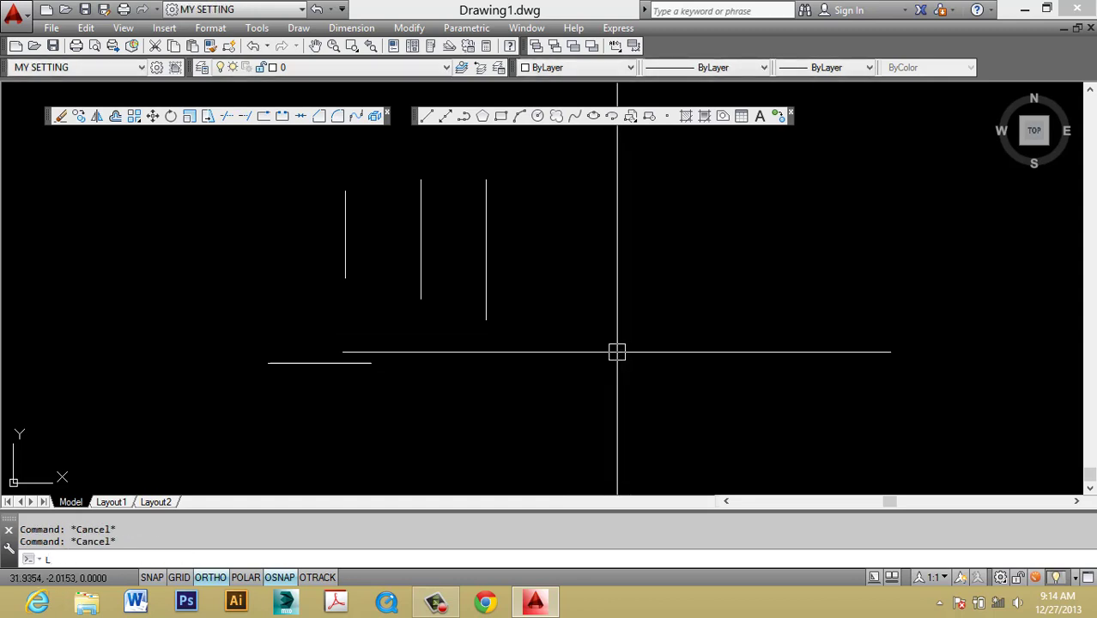
{"action": "type", "text": "l"}
{"action": "key", "text": "Escape"}
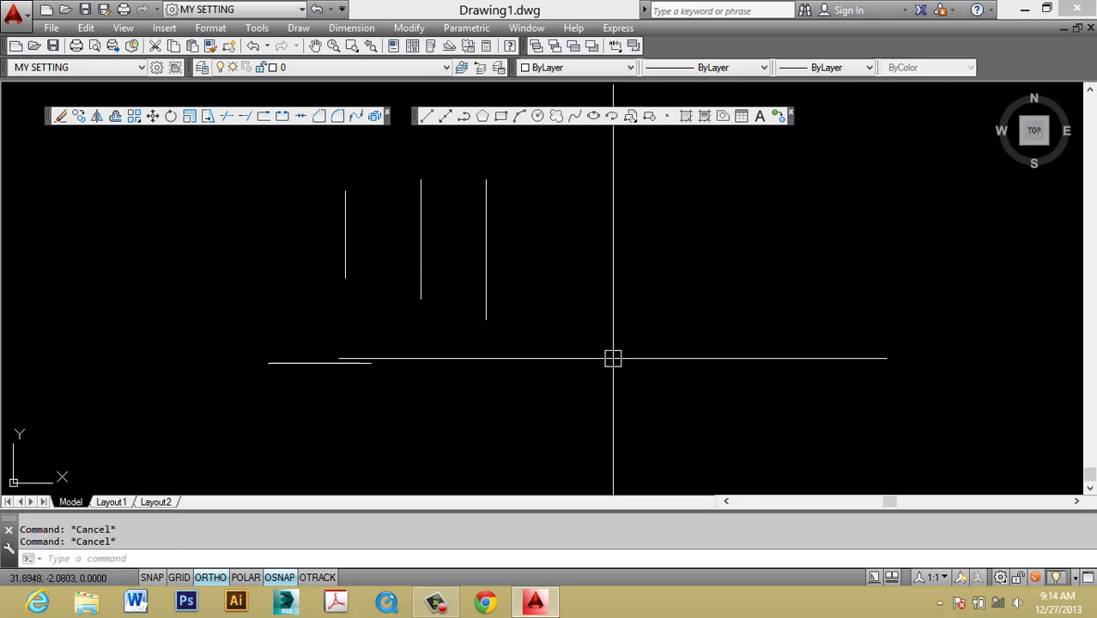
Step: Draw a stepped polyline with horizontal, vertical and horizontal segments in the empty area beside the three vertical lines
{"action": "key", "text": "Return"}
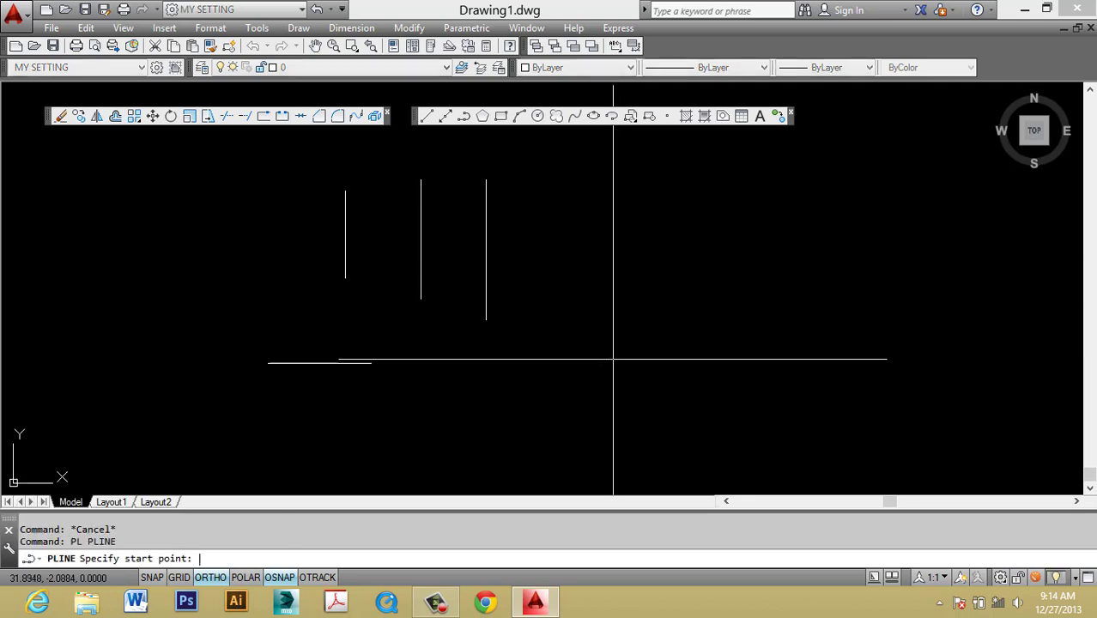
{"action": "left_click", "coordinate": [606, 371]}
{"action": "left_click", "coordinate": [726, 371]}
{"action": "left_click", "coordinate": [725, 279]}
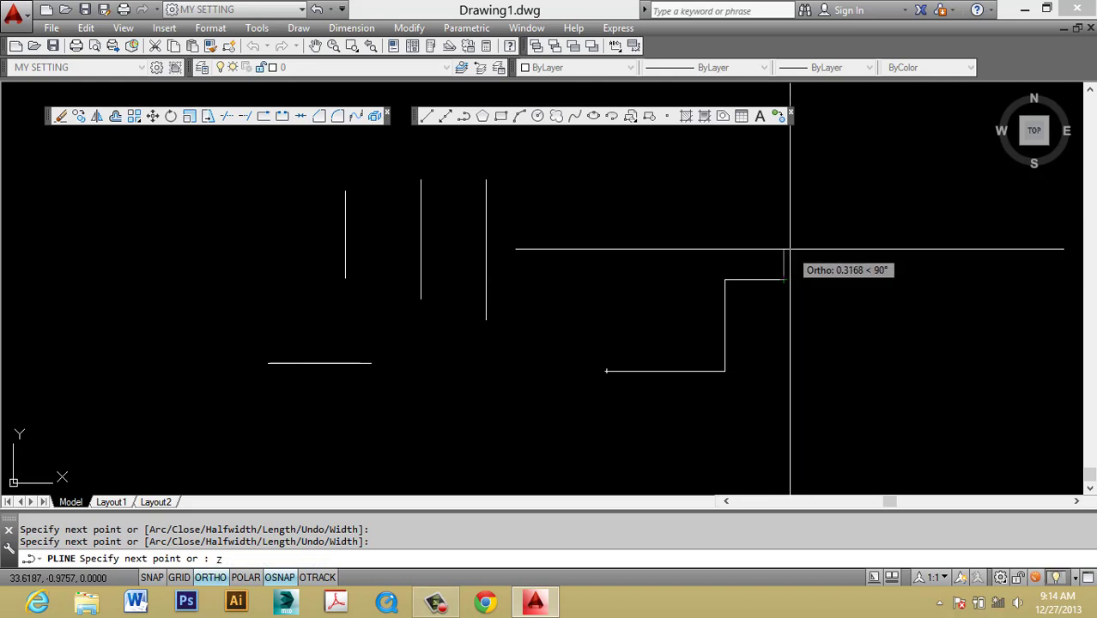
{"action": "key", "text": "Escape"}
Step: Draw four connected lines forming a box about 1.2 units wide, left open at one corner, beside the stepped polyline
{"action": "type", "text": "L"}
{"action": "left_click", "coordinate": [823, 229]}
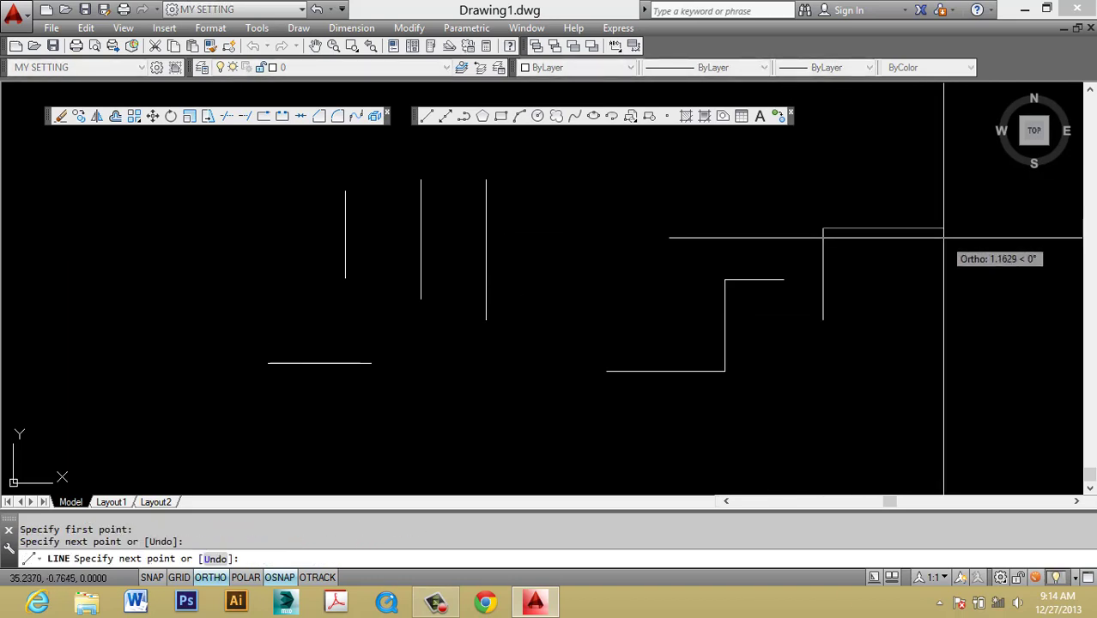
{"action": "left_click", "coordinate": [947, 228]}
{"action": "left_click", "coordinate": [947, 340]}
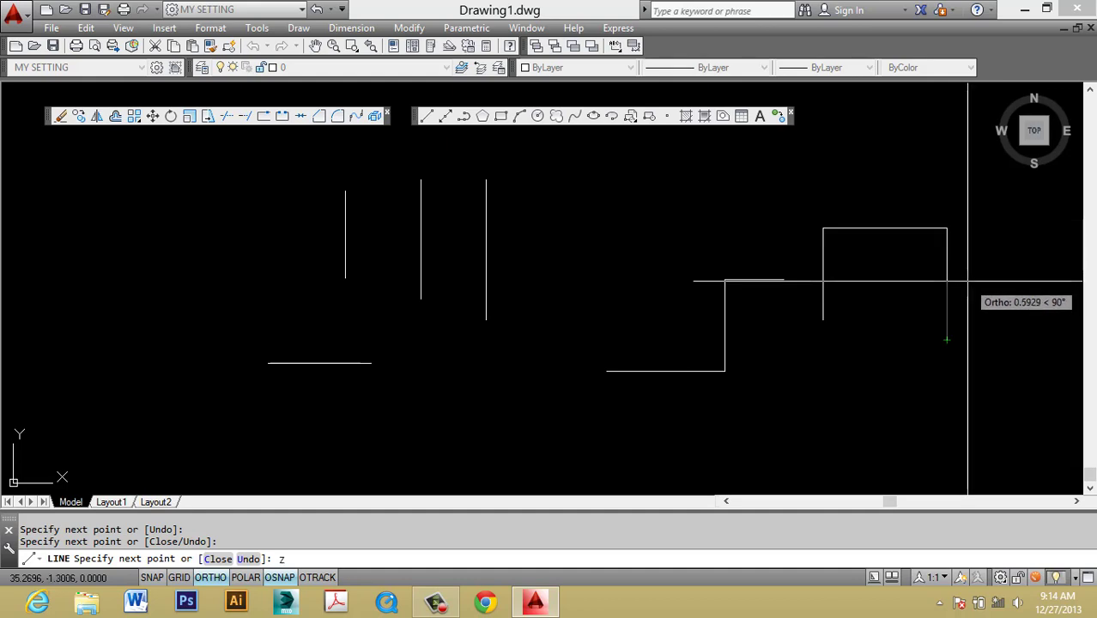
{"action": "type", "text": "z"}
{"action": "key", "text": "Return"}
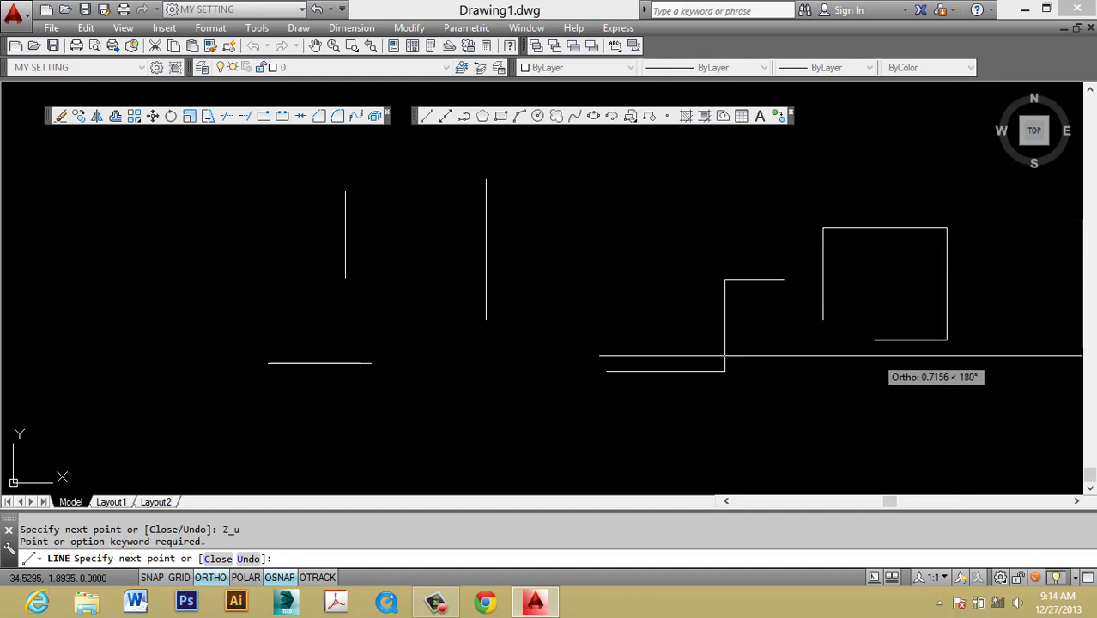
{"action": "left_click", "coordinate": [851, 340]}
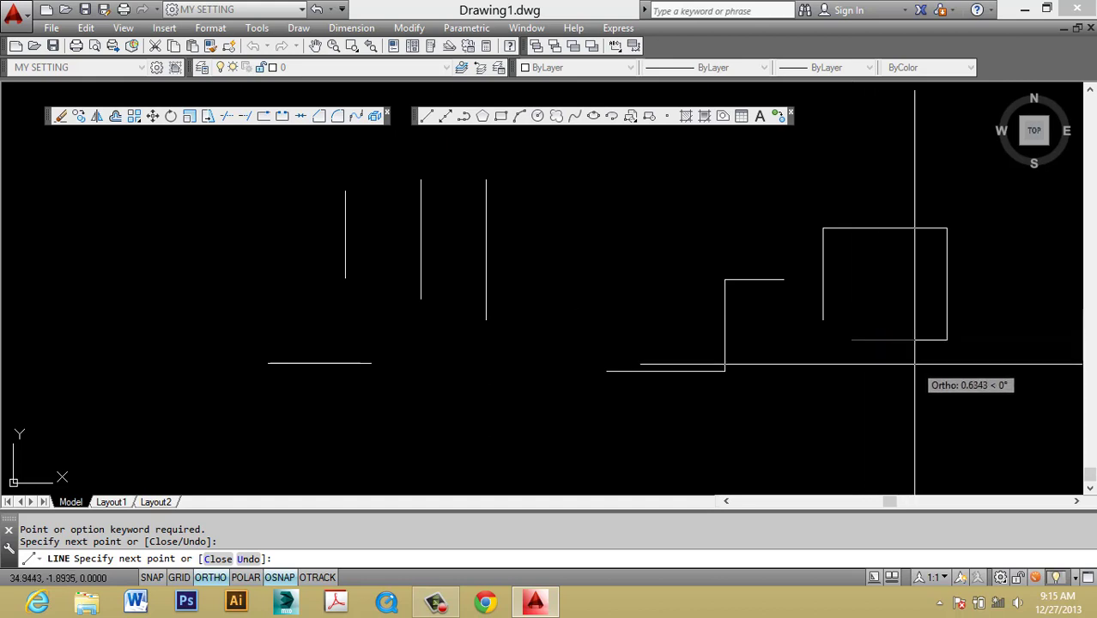
{"action": "left_click", "coordinate": [944, 360]}
{"action": "key", "text": "Escape"}
{"action": "key", "text": "Escape"}
{"action": "key", "text": "Escape"}
Step: Erase the stepped polyline and all lines of the open box, selecting them with two windows
{"action": "left_click", "coordinate": [903, 386]}
{"action": "left_click", "coordinate": [666, 228]}
{"action": "type", "text": "e"}
{"action": "key", "text": "Return"}
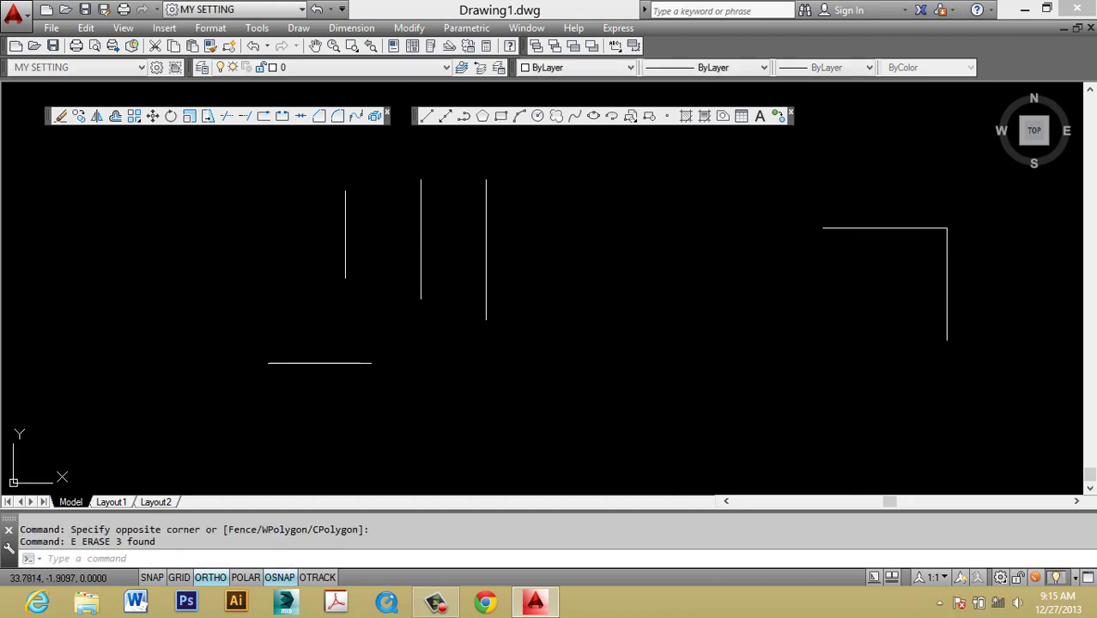
{"action": "left_click", "coordinate": [1009, 392]}
{"action": "left_click", "coordinate": [763, 172]}
{"action": "type", "text": "e"}
{"action": "key", "text": "Return"}
{"action": "key", "text": "Escape"}
{"action": "key", "text": "Escape"}
Step: Draw a long horizontal line just below the three vertical lines, above the existing short horizontal line
{"action": "scroll", "coordinate": [742, 211], "scroll_direction": "down", "scroll_amount": 4}
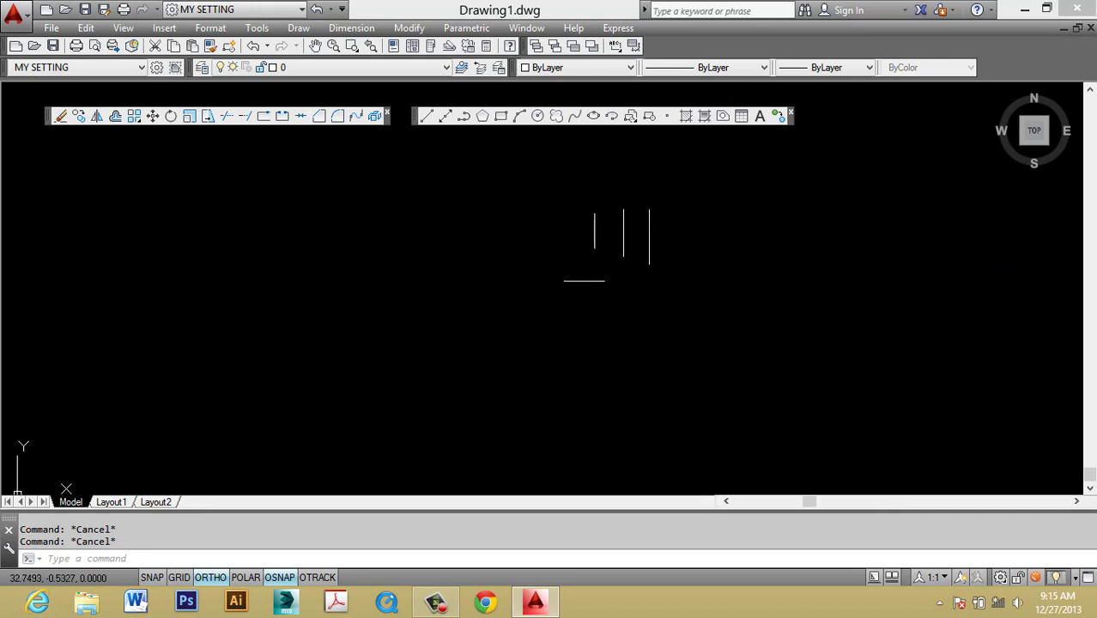
{"action": "scroll", "coordinate": [639, 253], "scroll_direction": "up", "scroll_amount": 4}
{"action": "middle_click_drag", "start_coordinate": [639, 252], "coordinate": [753, 315]}
{"action": "type", "text": "l"}
{"action": "key", "text": "Return"}
{"action": "left_click", "coordinate": [627, 367]}
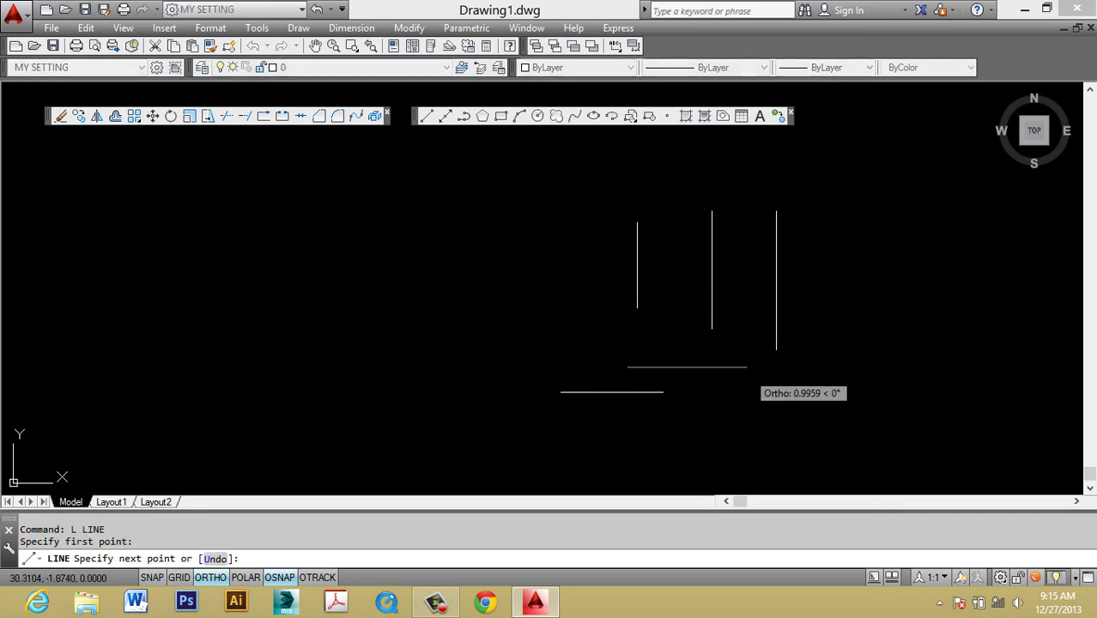
{"action": "left_click", "coordinate": [878, 368]}
{"action": "key", "text": "Escape"}
{"action": "middle_click_drag", "start_coordinate": [727, 369], "coordinate": [693, 365]}
{"action": "key", "text": "Escape"}
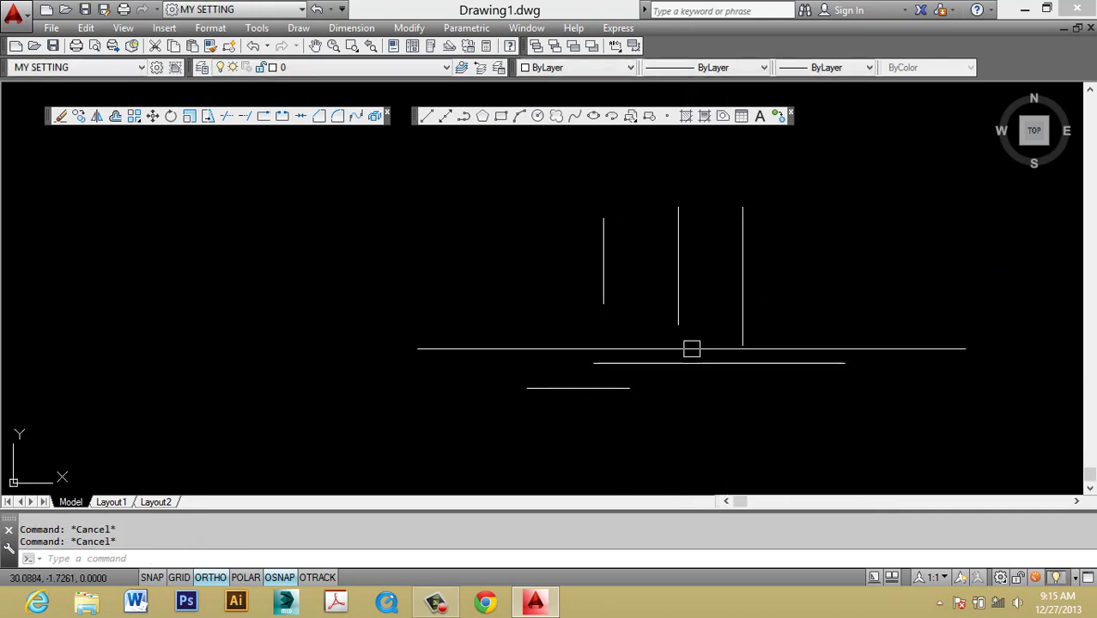
{"action": "type", "text": "tr"}
{"action": "key", "text": "Escape"}
{"action": "type", "text": "l"}
{"action": "key", "text": "Return"}
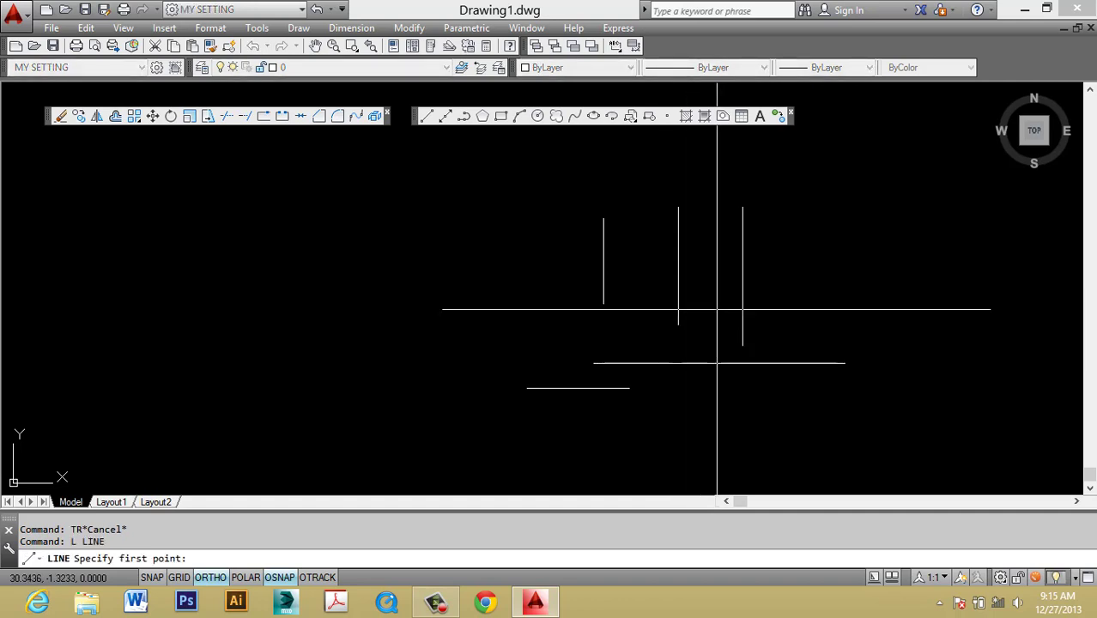
{"action": "key", "text": "Escape"}
{"action": "key", "text": "Escape"}
Step: Draw a second long horizontal line that crosses the upper part of all three vertical lines
{"action": "type", "text": "l"}
{"action": "key", "text": "Return"}
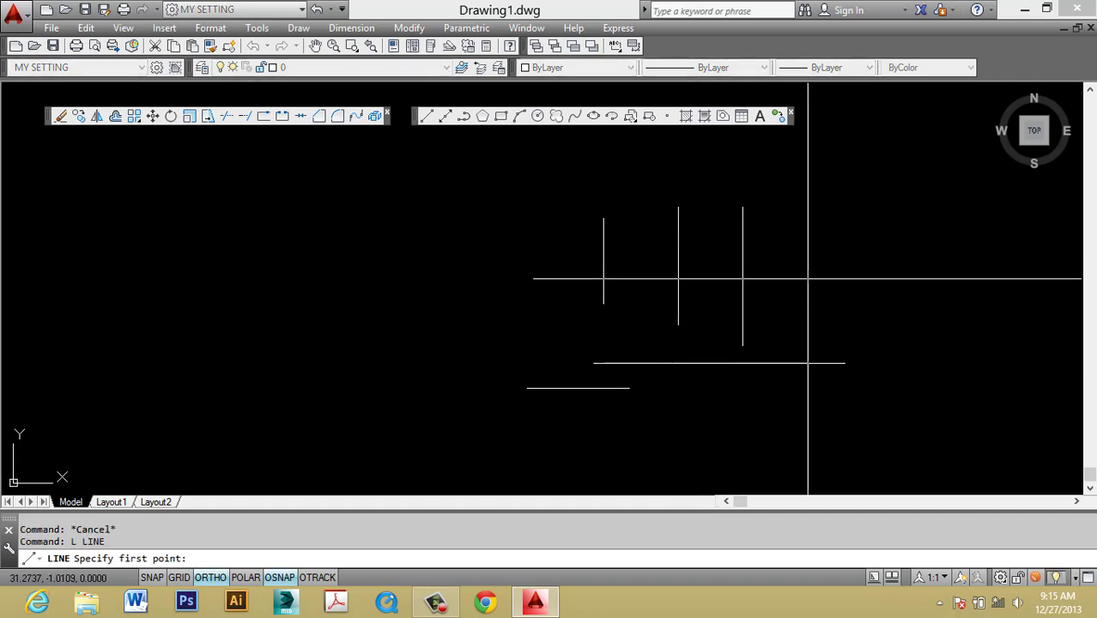
{"action": "left_click", "coordinate": [547, 254]}
{"action": "left_click", "coordinate": [842, 279]}
{"action": "key", "text": "Escape"}
{"action": "key", "text": "Escape"}
{"action": "key", "text": "Escape"}
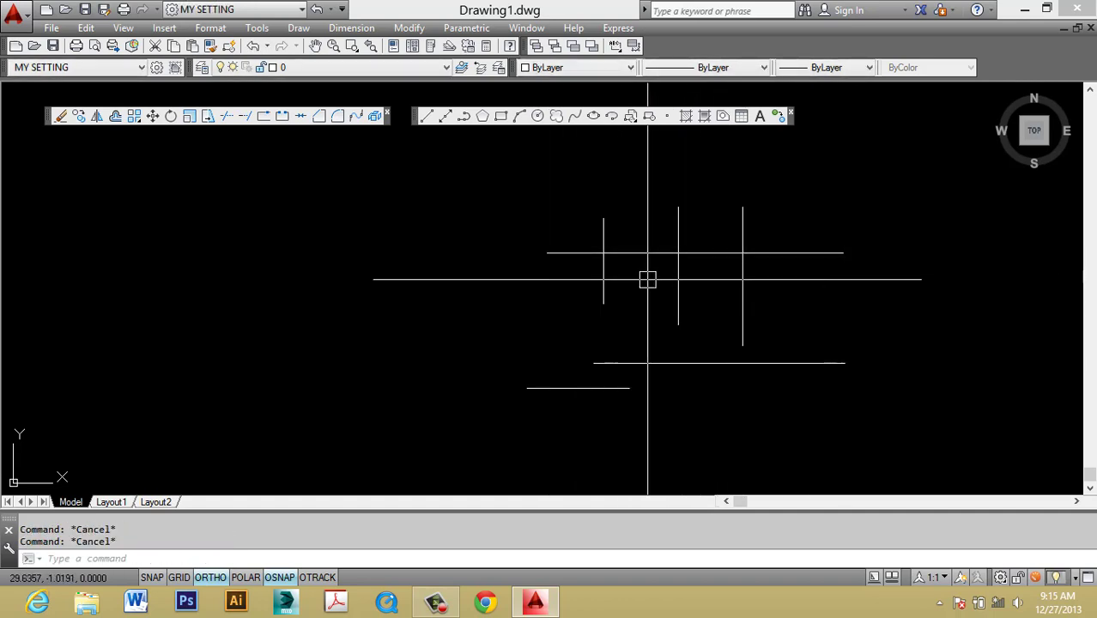
Step: Using all objects as edges, trim the overhangs at the grid's right side and top and extend the vertical lines to the horizontals below
{"action": "type", "text": "TR"}
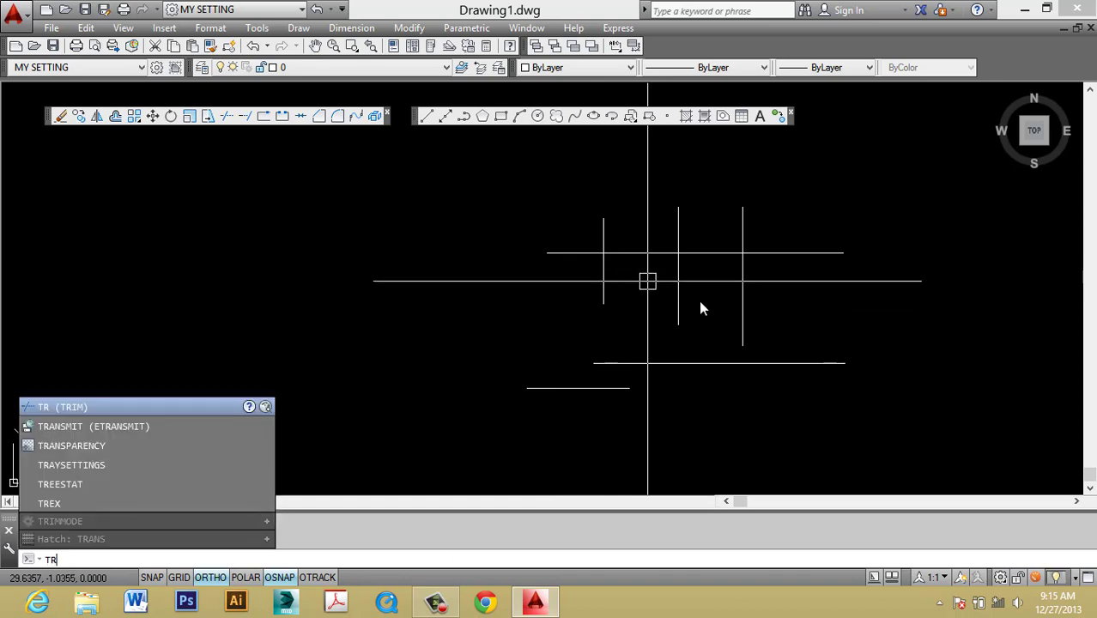
{"action": "key", "text": "Return"}
{"action": "key", "text": "Return"}
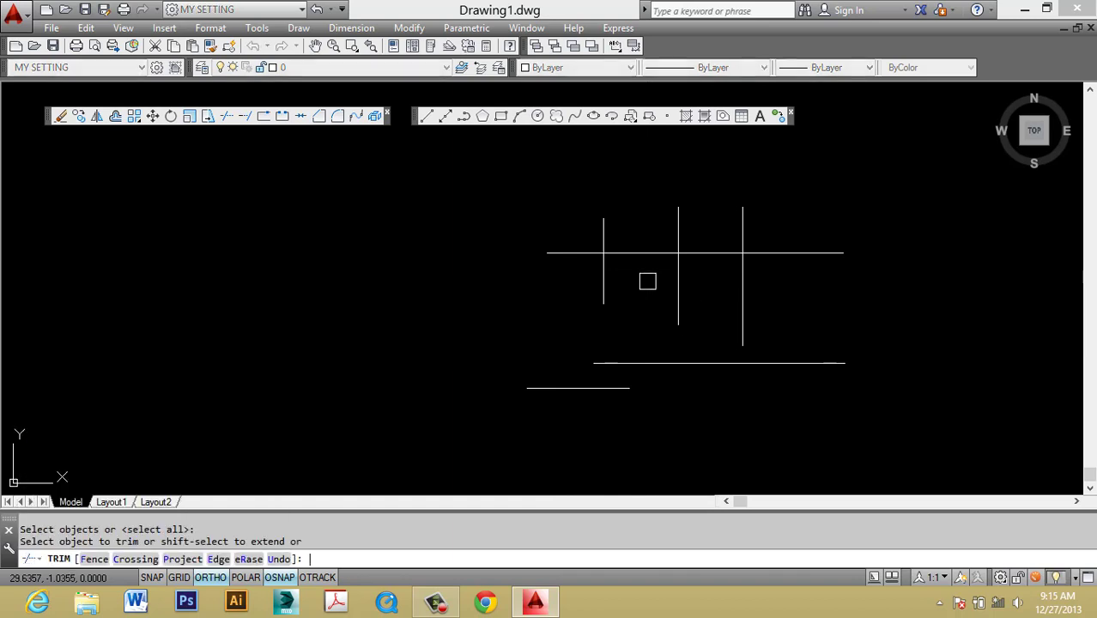
{"action": "left_click", "coordinate": [798, 253]}
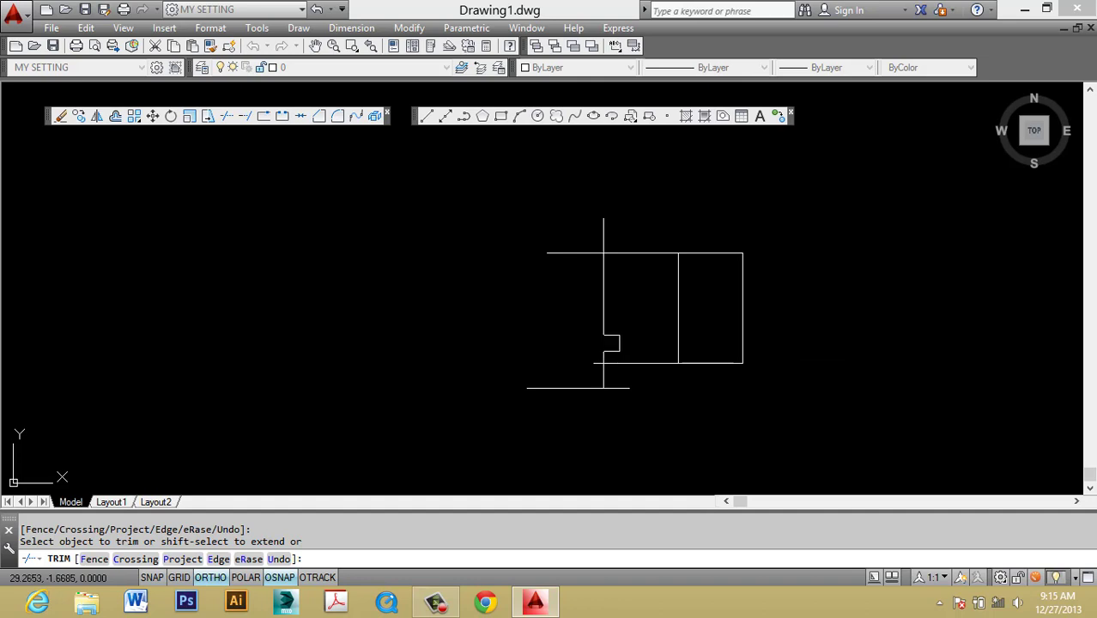
{"action": "key", "text": "Escape"}
{"action": "left_click", "coordinate": [801, 417]}
{"action": "key", "text": "Escape"}
Step: Draw a long horizontal line through the middle of the trimmed grid, overhanging it on both sides
{"action": "type", "text": "l"}
{"action": "key", "text": "Return"}
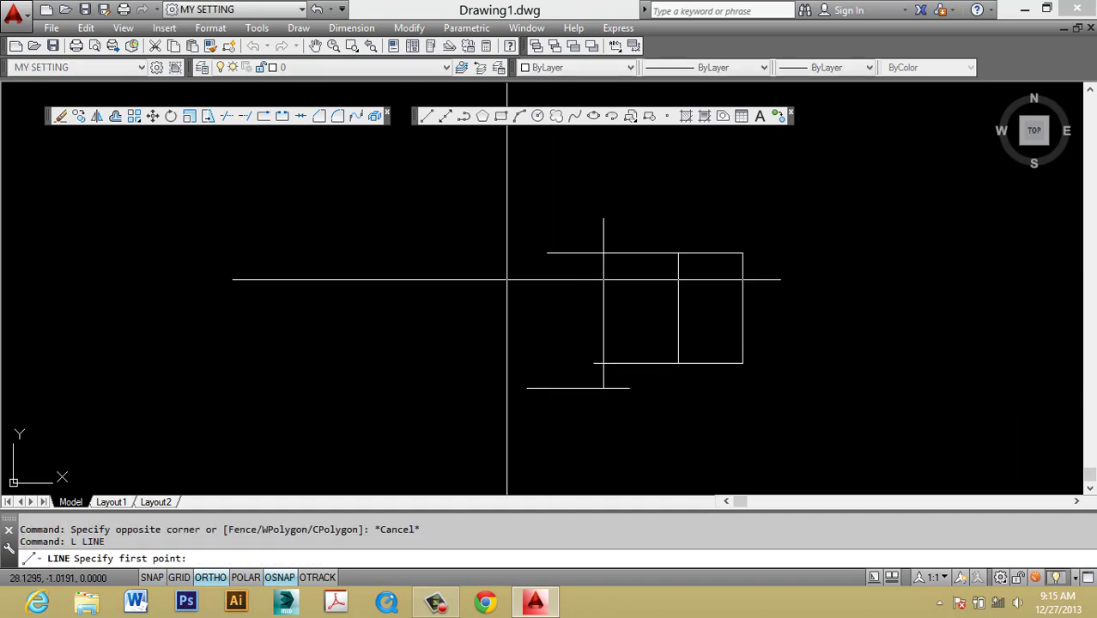
{"action": "left_click", "coordinate": [481, 301]}
{"action": "left_click", "coordinate": [871, 301]}
{"action": "key", "text": "Escape"}
{"action": "key", "text": "Escape"}
{"action": "key", "text": "Escape"}
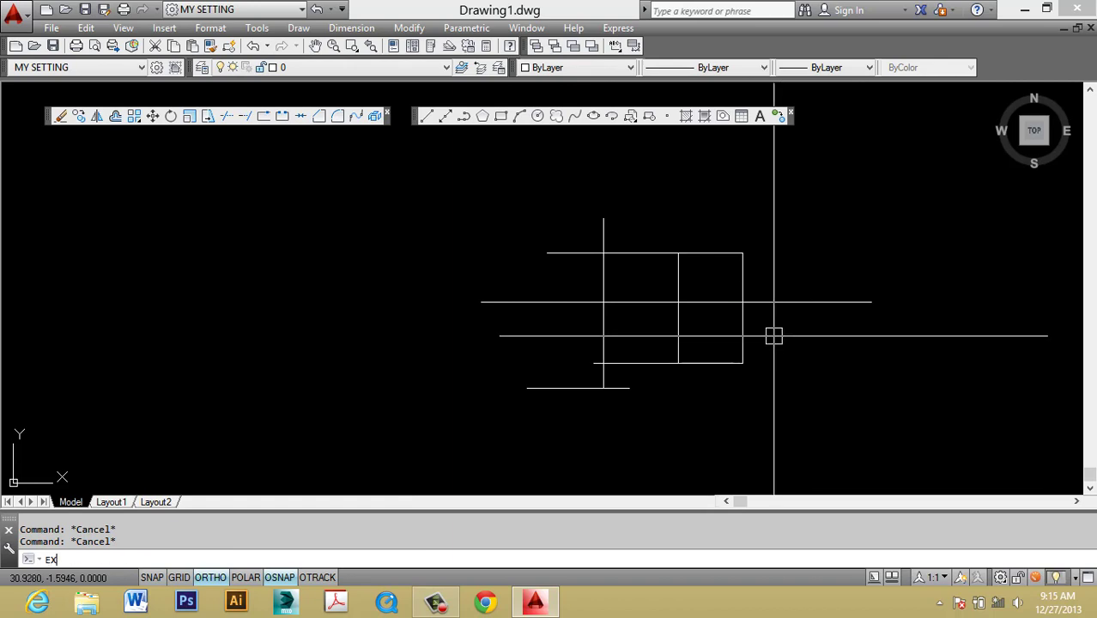
{"action": "type", "text": "ex"}
{"action": "key", "text": "Escape"}
{"action": "type", "text": "l"}
{"action": "key", "text": "Return"}
{"action": "type", "text": "l"}
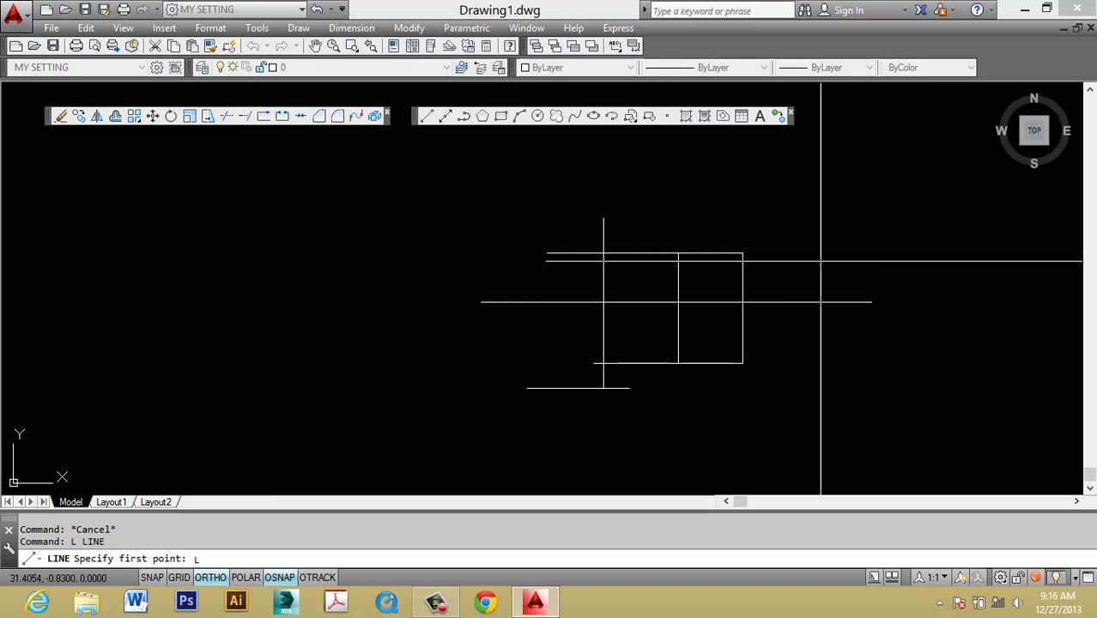
{"action": "key", "text": "Escape"}
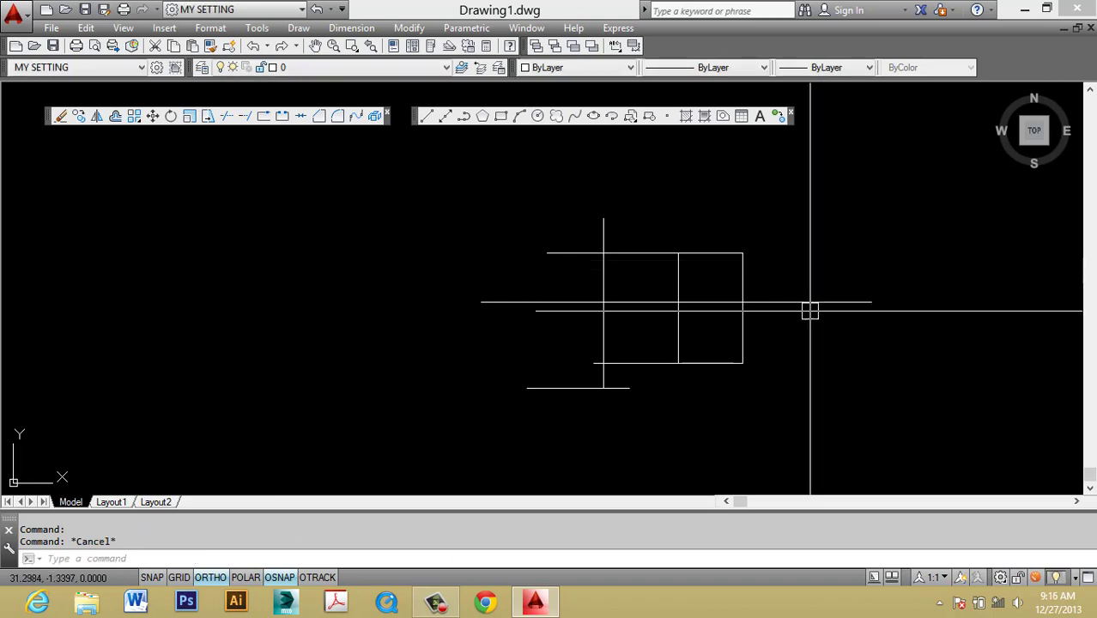
Step: Erase all the lines in the drawing, selecting them with one crossing window
{"action": "left_click", "coordinate": [845, 490]}
{"action": "left_click", "coordinate": [497, 220]}
{"action": "type", "text": "e"}
{"action": "key", "text": "Return"}
{"action": "key", "text": "Escape"}
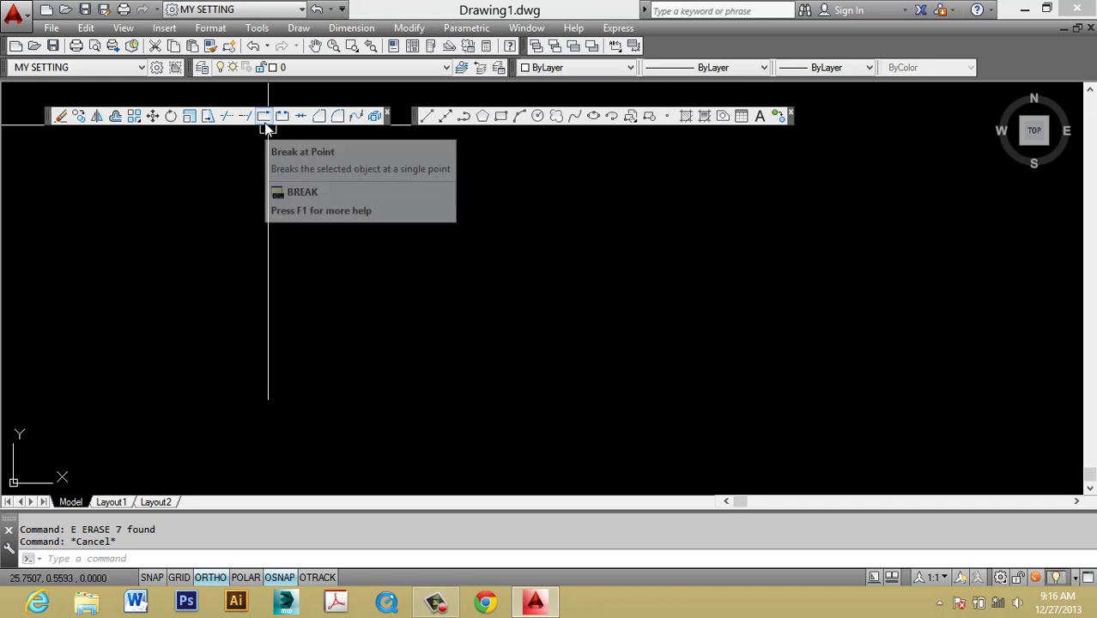
{"action": "key", "text": "Escape"}
{"action": "type", "text": "l"}
{"action": "key", "text": "Return"}
{"action": "type", "text": "l"}
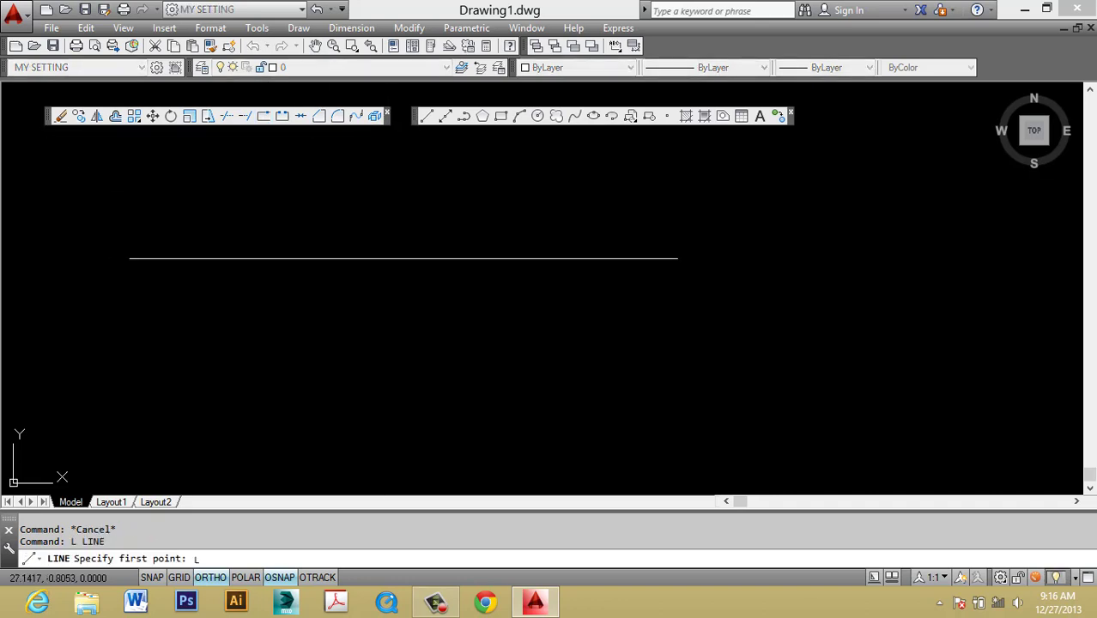
{"action": "key", "text": "Escape"}
{"action": "type", "text": "l"}
{"action": "key", "text": "Return"}
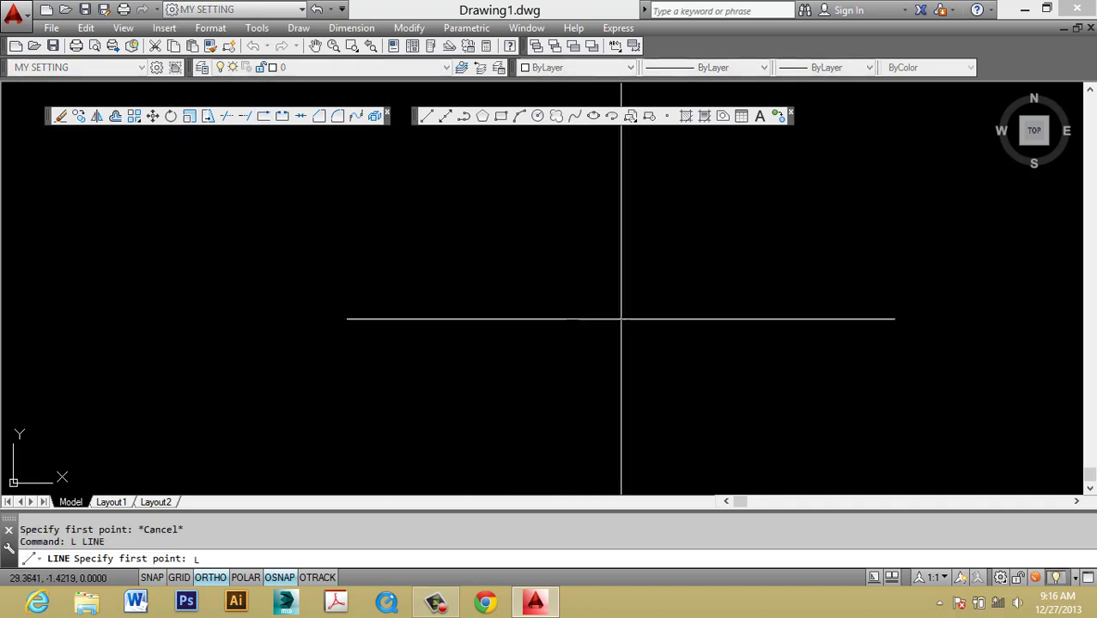
{"action": "key", "text": "Escape"}
{"action": "type", "text": "l"}
{"action": "key", "text": "Return"}
{"action": "type", "text": "l"}
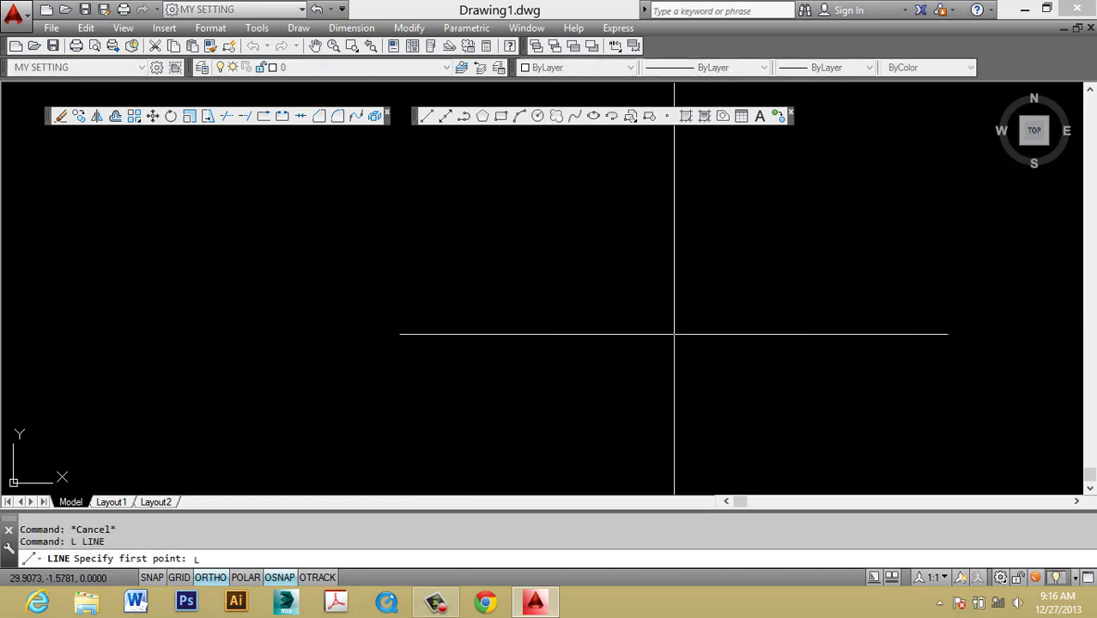
{"action": "key", "text": "Escape"}
{"action": "type", "text": "l"}
{"action": "key", "text": "Return"}
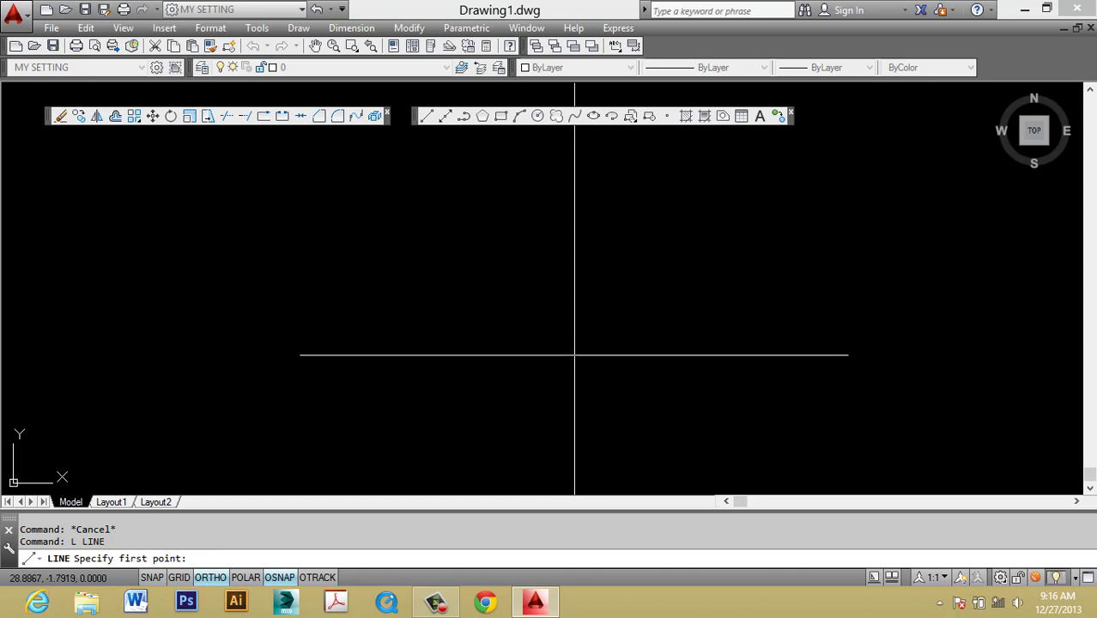
{"action": "key", "text": "Escape"}
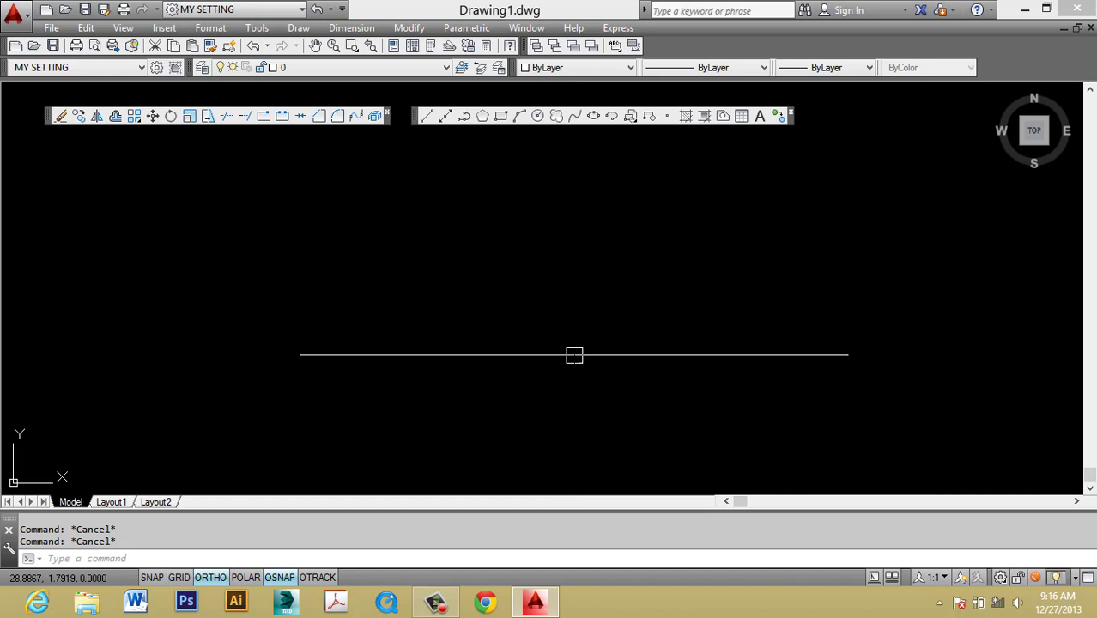
Step: Draw a wide three-point arc that bulges upward in the middle of the empty drawing
{"action": "type", "text": "a"}
{"action": "key", "text": "Return"}
{"action": "left_click", "coordinate": [479, 354]}
{"action": "left_click", "coordinate": [558, 265]}
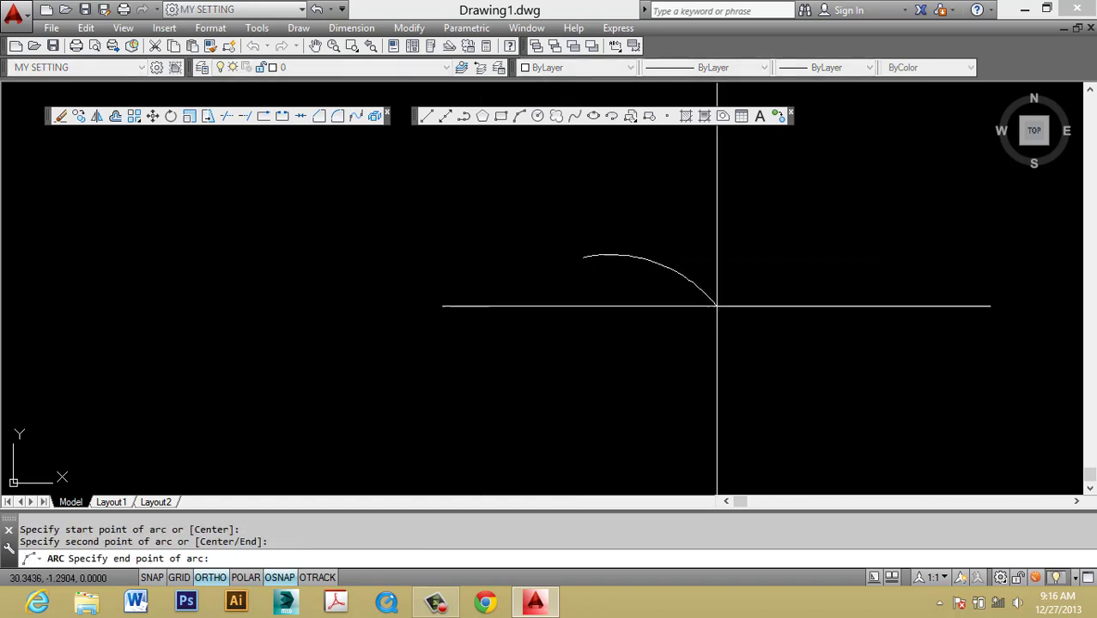
{"action": "left_click", "coordinate": [738, 317]}
{"action": "type", "text": "l"}
{"action": "key", "text": "Return"}
{"action": "key", "text": "Escape"}
{"action": "key", "text": "Escape"}
{"action": "key", "text": "Escape"}
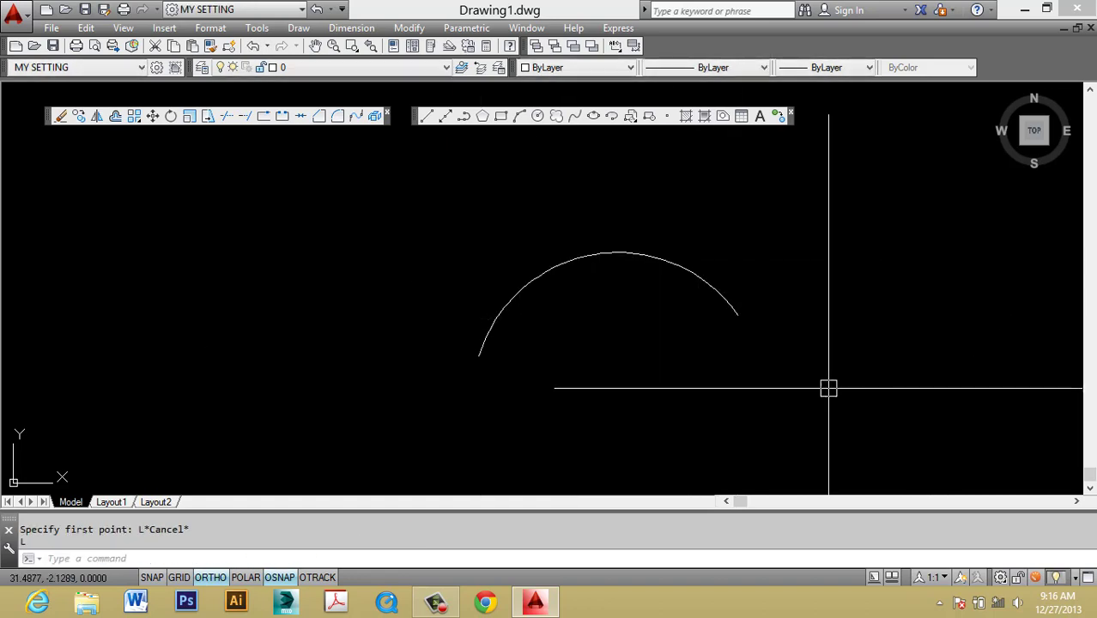
{"action": "type", "text": "l"}
{"action": "key", "text": "Return"}
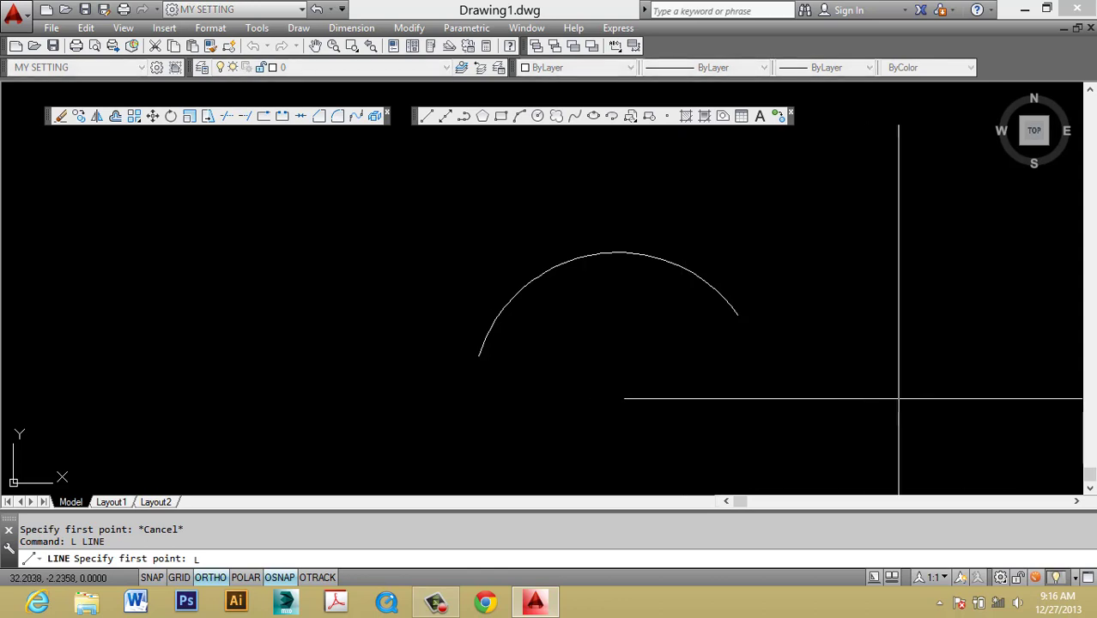
{"action": "key", "text": "Escape"}
Step: Draw a horizontal line below the arc's right end, reaching well beyond it to the right
{"action": "type", "text": "l"}
{"action": "key", "text": "Return"}
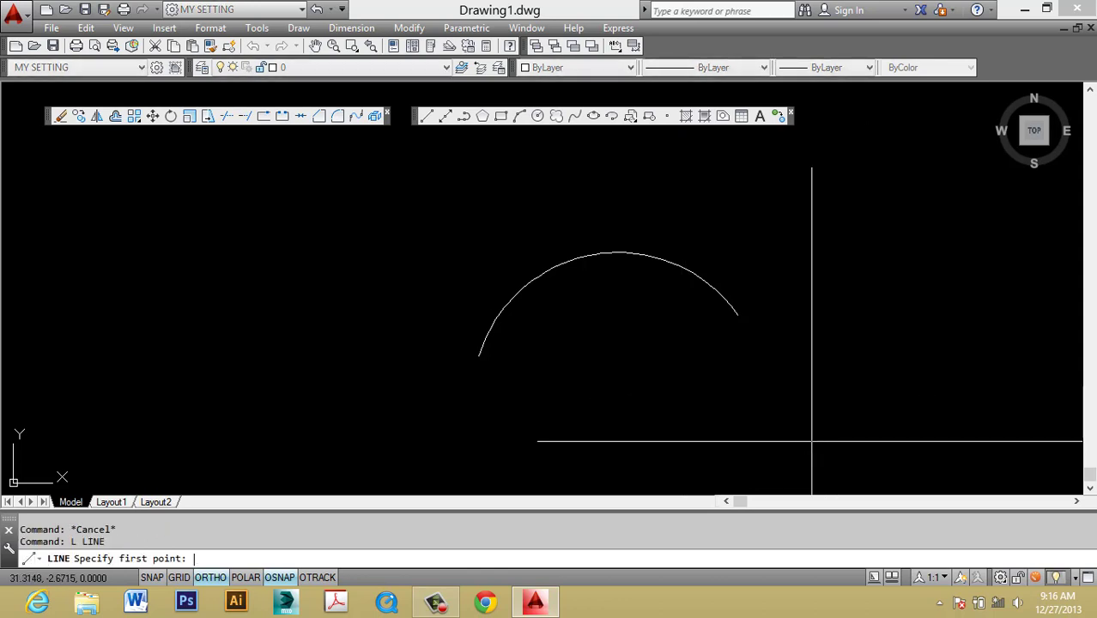
{"action": "left_click", "coordinate": [719, 416]}
{"action": "left_click", "coordinate": [920, 402]}
{"action": "key", "text": "Escape"}
{"action": "type", "text": "e"}
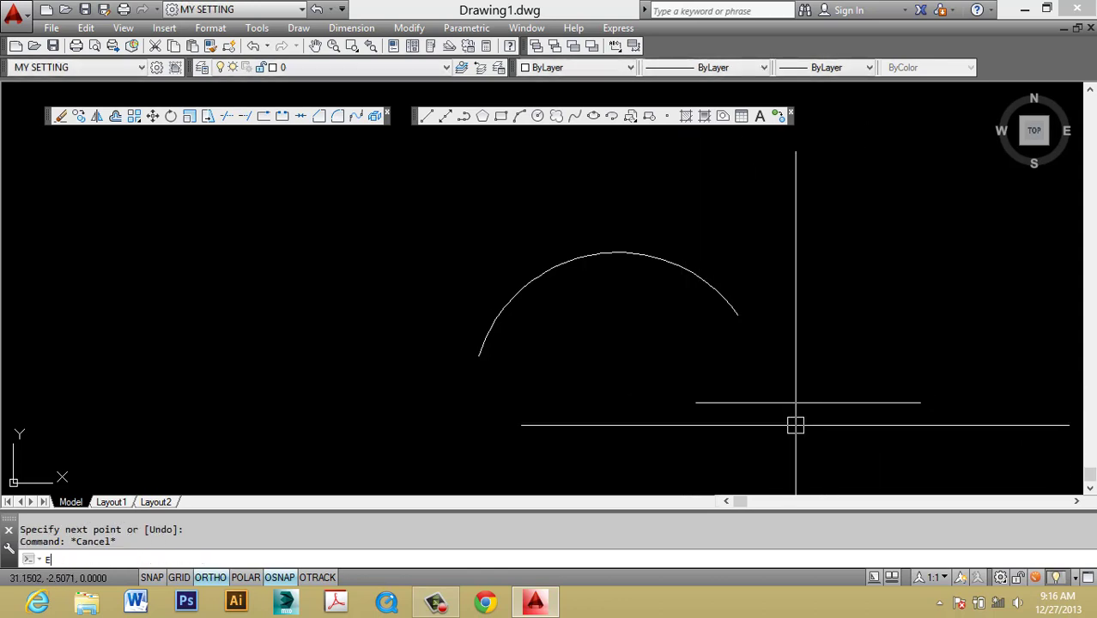
{"action": "type", "text": "x"}
{"action": "key", "text": "Return"}
{"action": "left_click", "coordinate": [728, 299]}
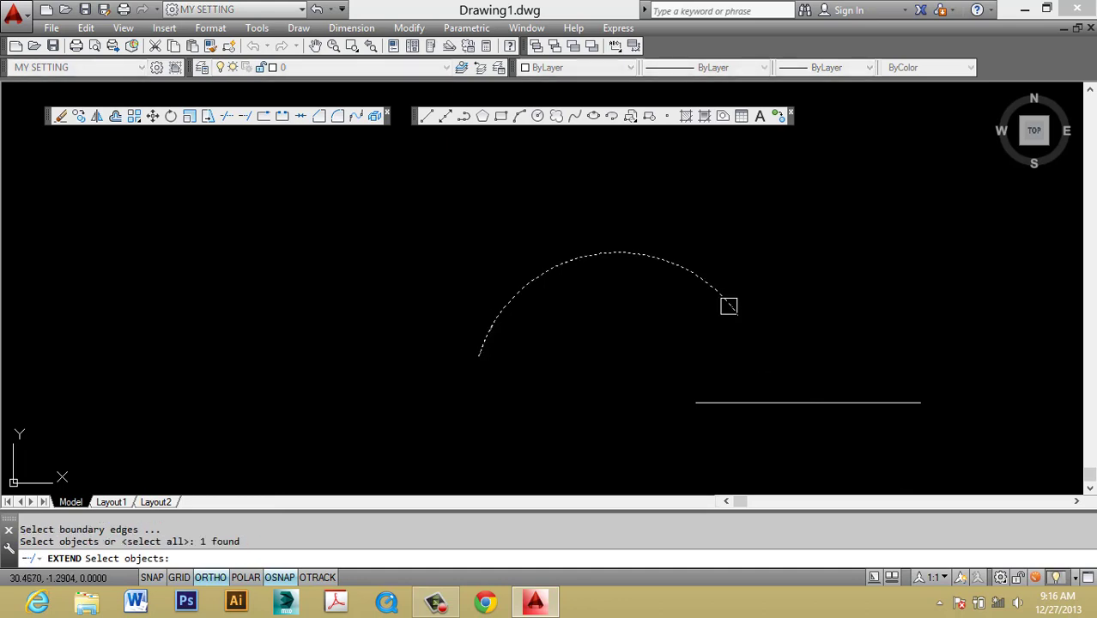
{"action": "left_click", "coordinate": [732, 308]}
{"action": "key", "text": "Escape"}
{"action": "key", "text": "Escape"}
Step: Extend the right end of the arc to the horizontal line, using that line as the boundary edge
{"action": "type", "text": "ex"}
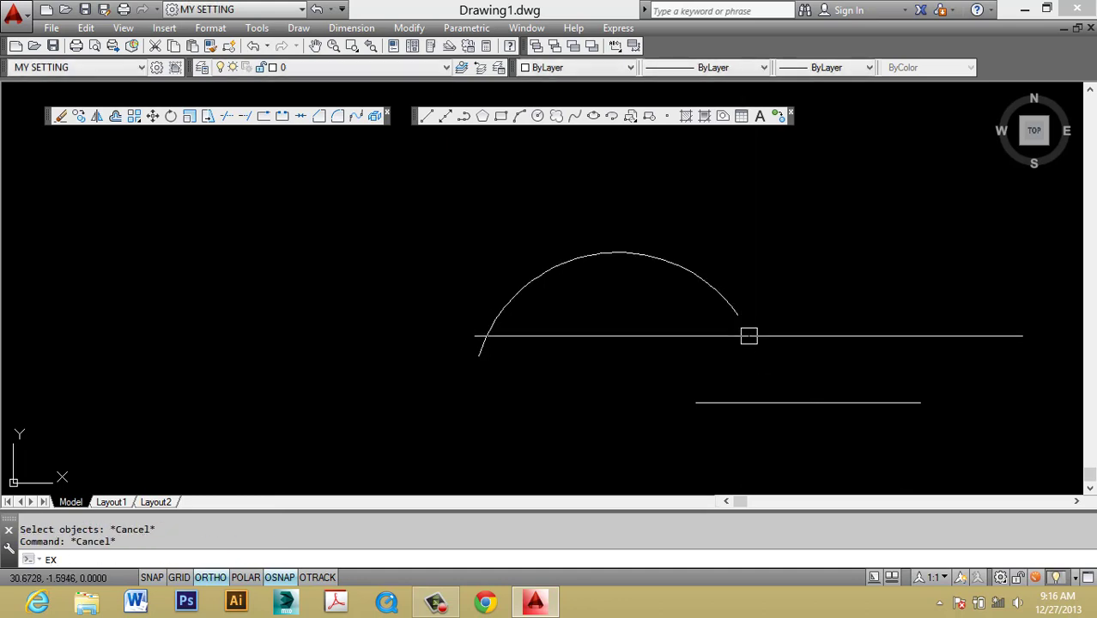
{"action": "key", "text": "Return"}
{"action": "left_click", "coordinate": [756, 402]}
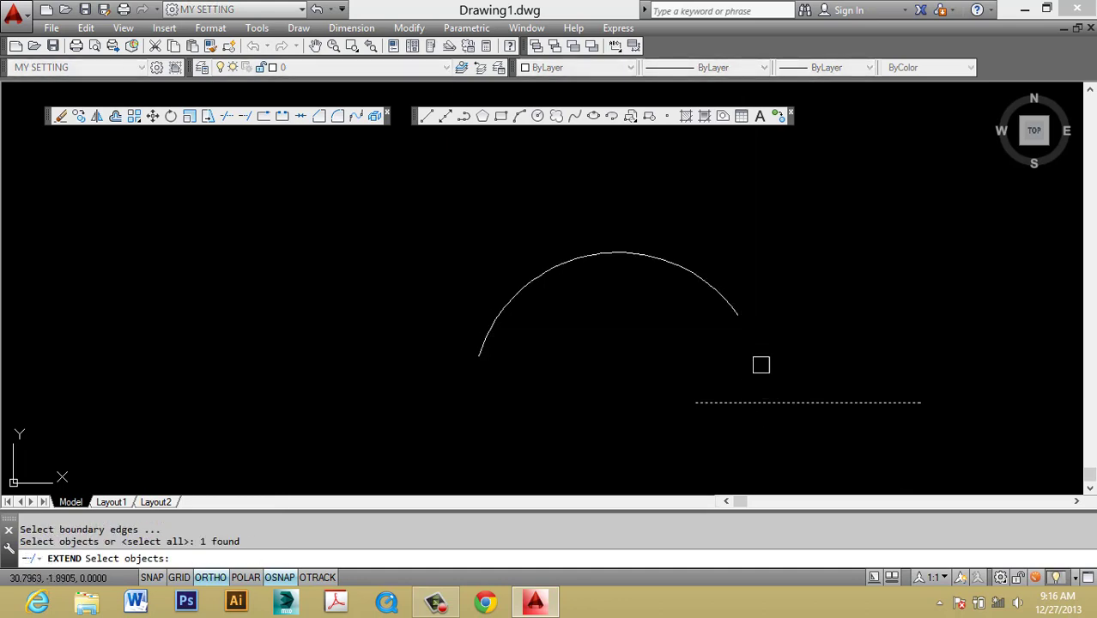
{"action": "key", "text": "Return"}
{"action": "left_click", "coordinate": [729, 303]}
{"action": "key", "text": "Escape"}
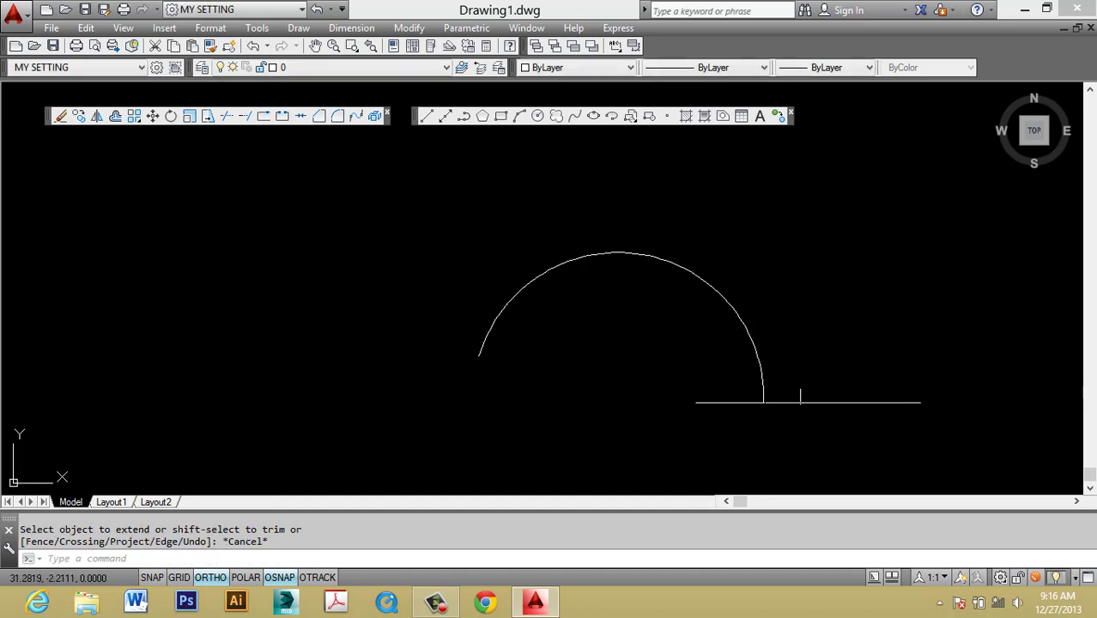
Step: Erase the horizontal line and the arc, leaving the drawing empty
{"action": "left_click", "coordinate": [798, 402]}
{"action": "type", "text": "e"}
{"action": "key", "text": "Return"}
{"action": "left_click", "coordinate": [789, 407]}
{"action": "left_click", "coordinate": [686, 307]}
{"action": "type", "text": "e"}
{"action": "key", "text": "Return"}
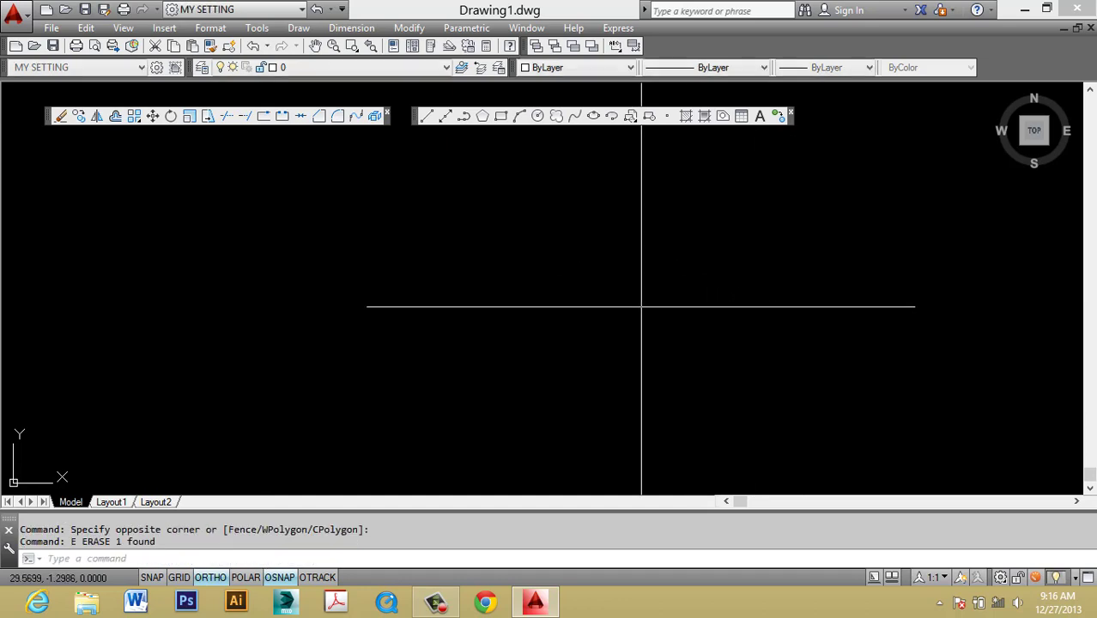
{"action": "key", "text": "Escape"}
{"action": "key", "text": "Escape"}
Step: Draw a single horizontal line in the middle of the empty drawing
{"action": "mouse_move", "coordinate": [636, 305]}
{"action": "middle_mouse_down"}
{"action": "mouse_move", "coordinate": [483, 389]}
{"action": "mouse_move", "coordinate": [491, 349]}
{"action": "middle_mouse_up"}
{"action": "type", "text": "l"}
{"action": "key", "text": "Return"}
{"action": "left_click", "coordinate": [369, 298]}
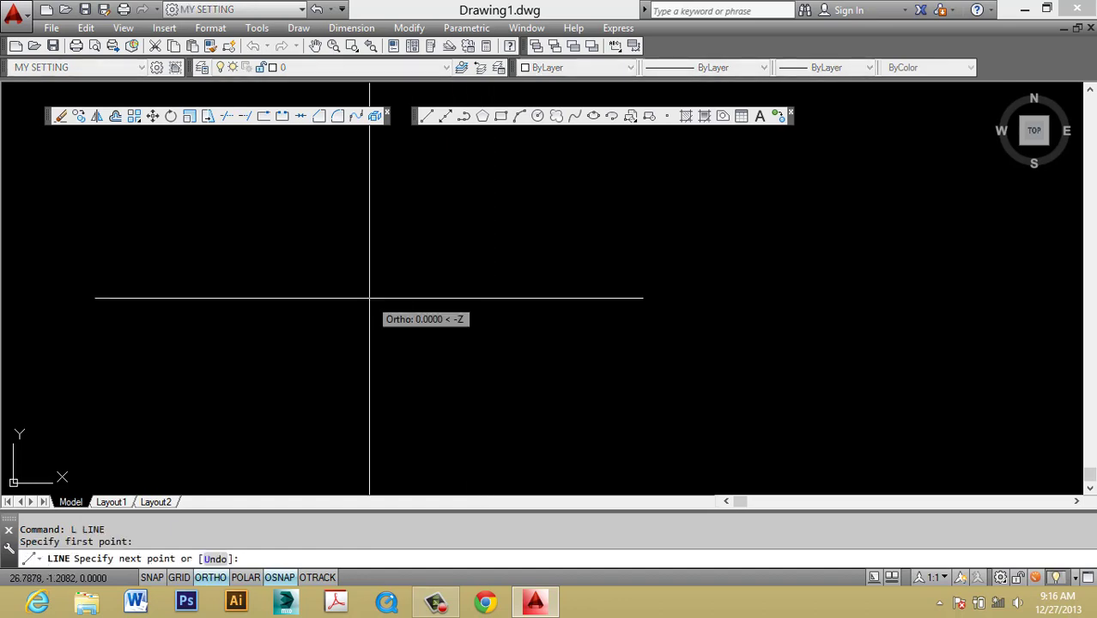
{"action": "left_click", "coordinate": [629, 311]}
{"action": "key", "text": "Escape"}
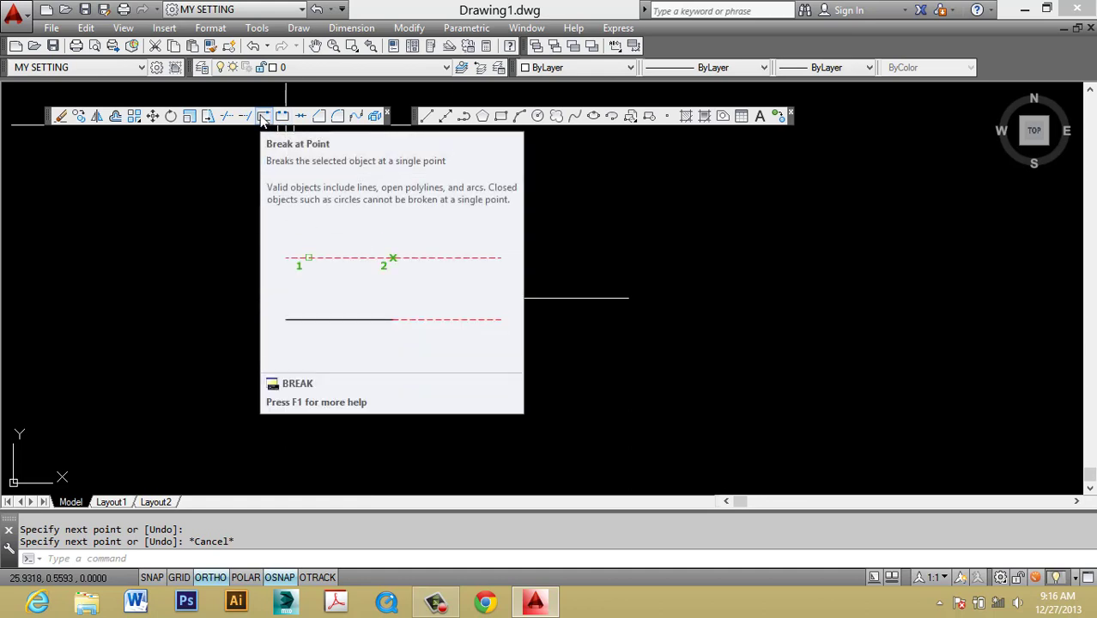
Step: Break the line at a single point slightly left of its middle with Break at Point
{"action": "left_click", "coordinate": [263, 116]}
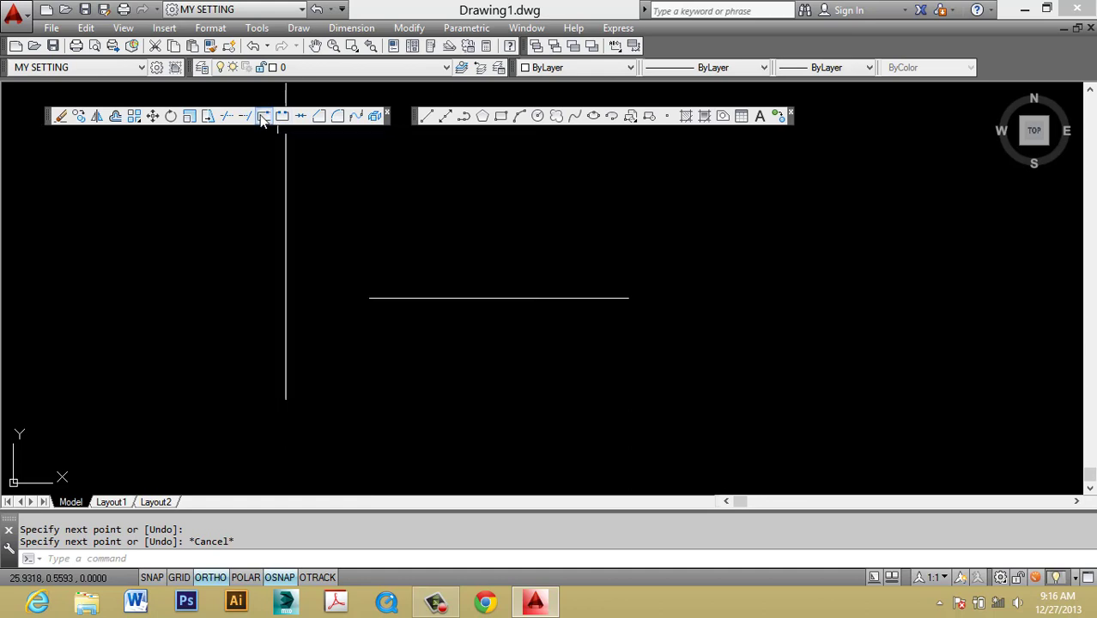
{"action": "left_click", "coordinate": [417, 297]}
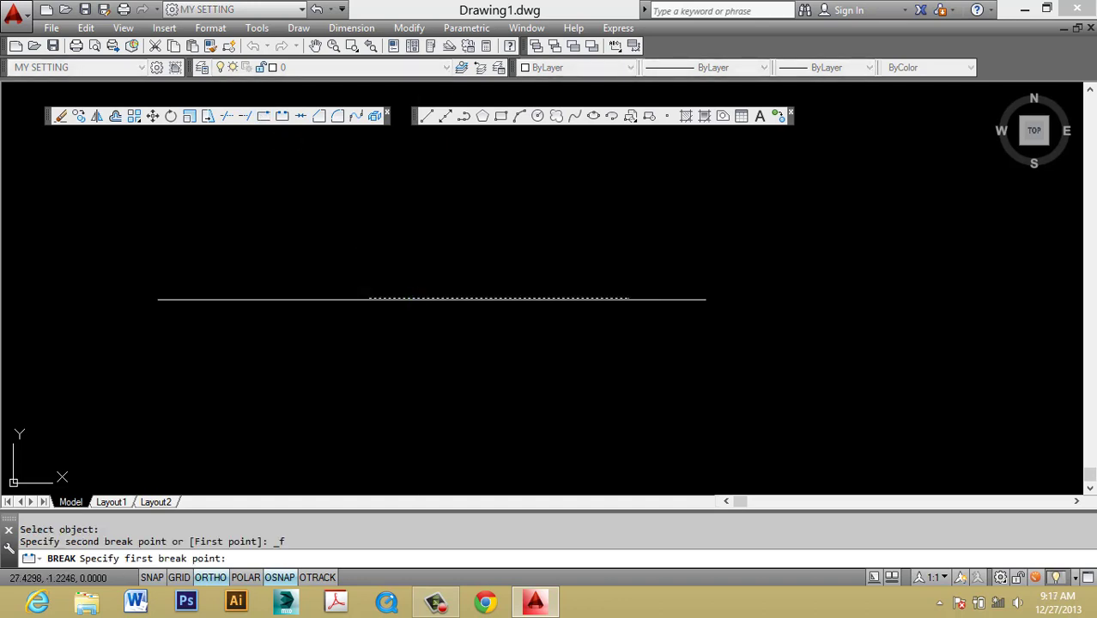
{"action": "left_click", "coordinate": [480, 298]}
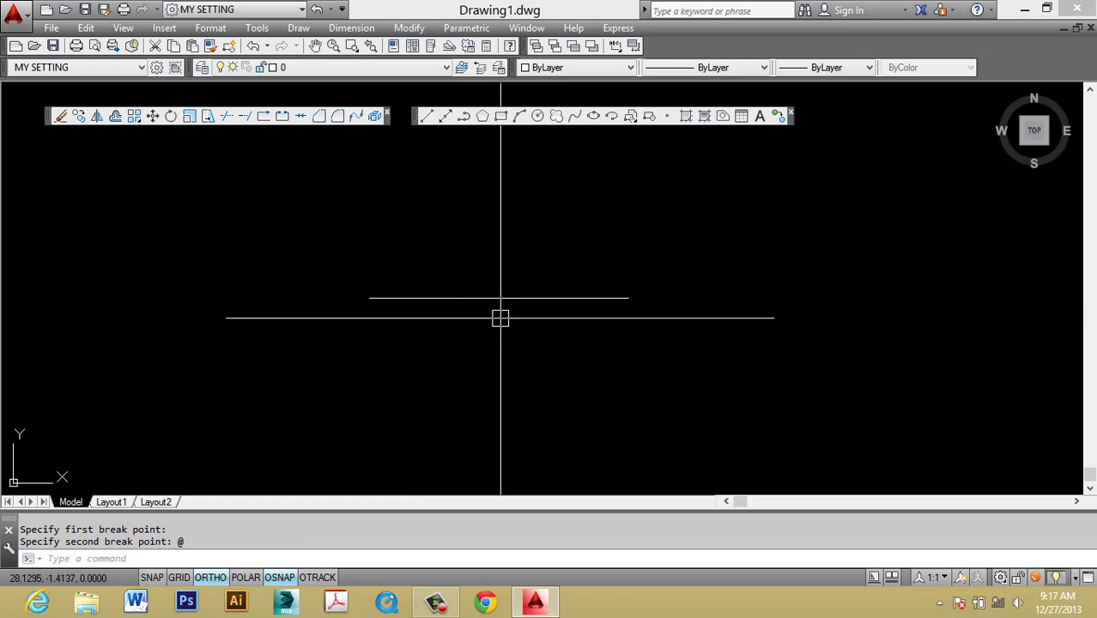
Step: Select each piece of the broken line in turn to examine the split, and clear the selection
{"action": "left_click", "coordinate": [606, 352]}
{"action": "left_click", "coordinate": [582, 257]}
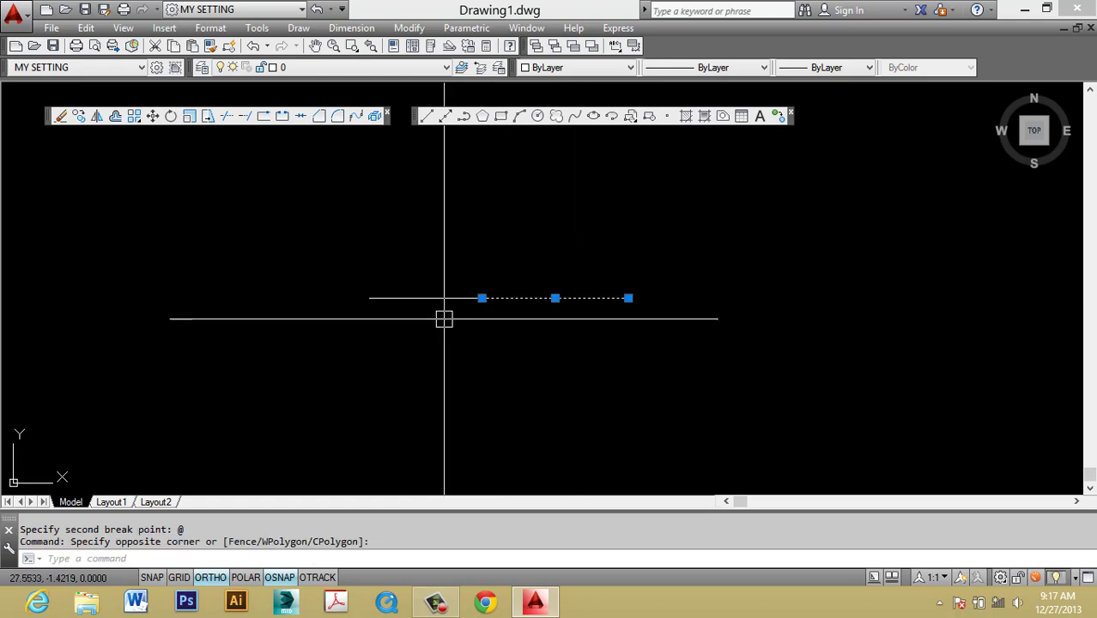
{"action": "left_click", "coordinate": [402, 314]}
{"action": "left_click", "coordinate": [372, 303]}
{"action": "key", "text": "Escape"}
{"action": "left_click", "coordinate": [460, 322]}
{"action": "left_click", "coordinate": [444, 290]}
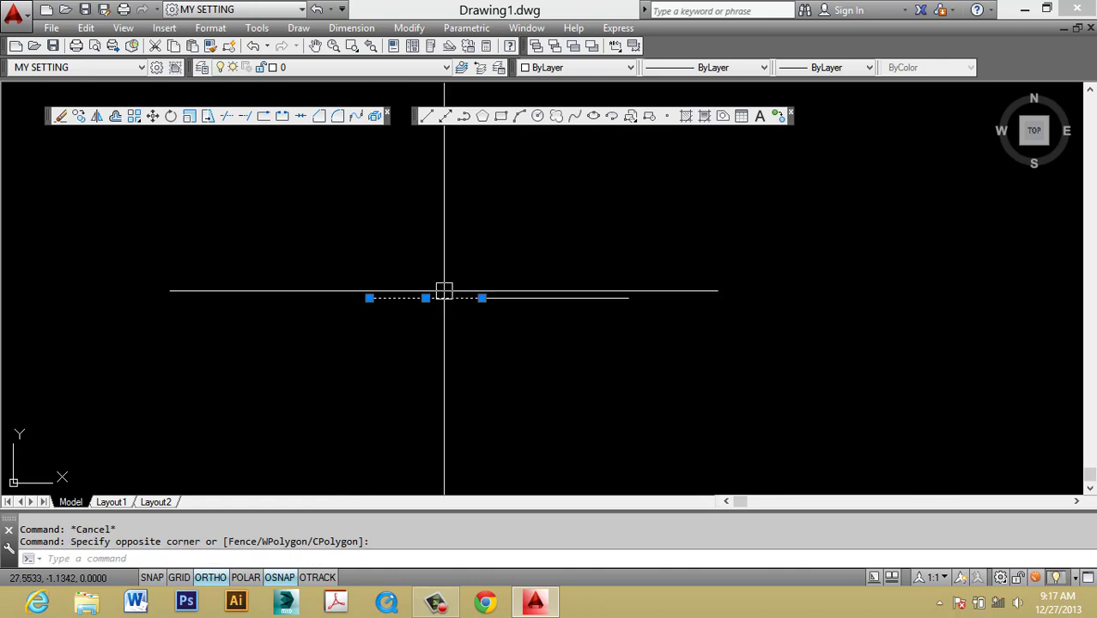
{"action": "scroll", "coordinate": [449, 321], "scroll_direction": "up", "scroll_amount": 5}
{"action": "left_click", "coordinate": [640, 325]}
{"action": "left_click", "coordinate": [422, 149]}
{"action": "key", "text": "Escape"}
{"action": "key", "text": "Escape"}
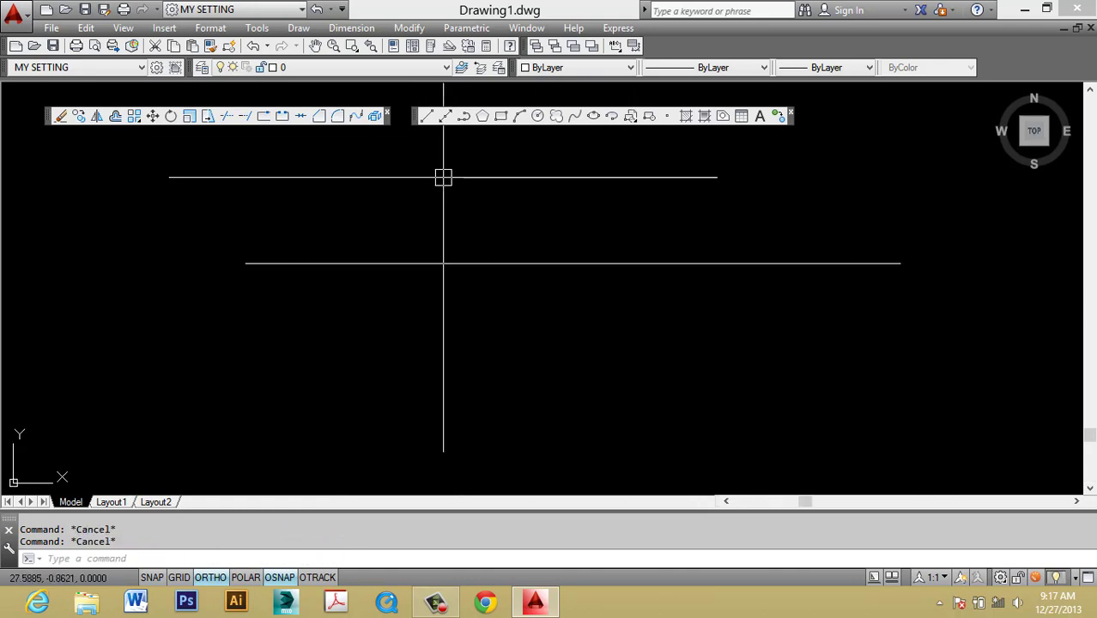
Step: Draw a second horizontal line of similar length below the broken line
{"action": "type", "text": "l"}
{"action": "key", "text": "space"}
{"action": "scroll", "coordinate": [410, 223], "scroll_direction": "down", "scroll_amount": 4}
{"action": "left_click", "coordinate": [383, 350]}
{"action": "left_click", "coordinate": [613, 359]}
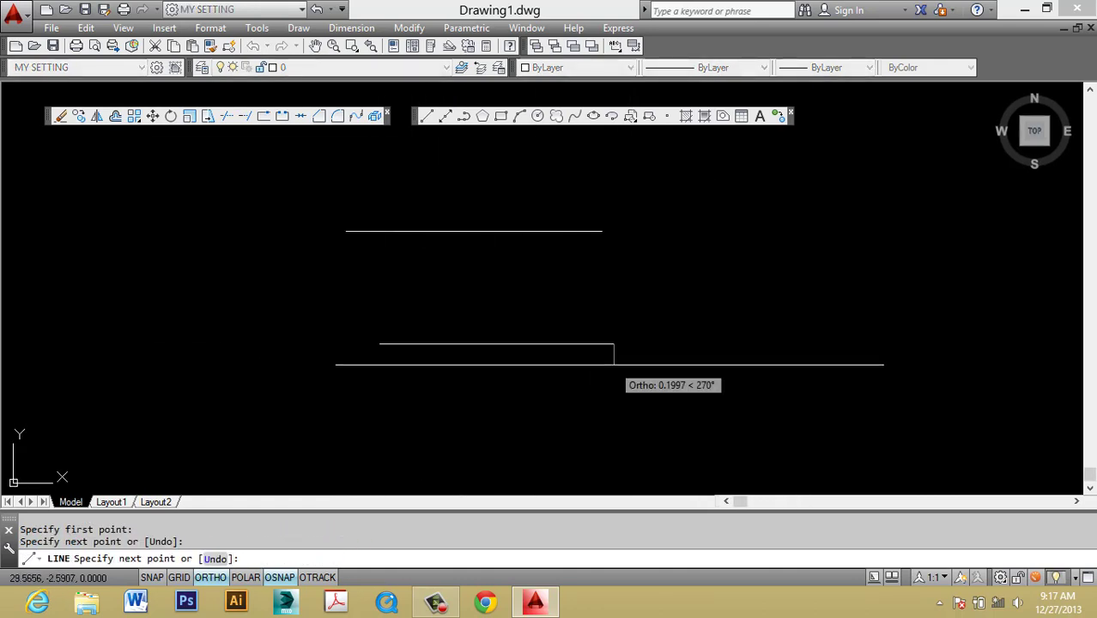
{"action": "key", "text": "Escape"}
Step: Erase both pieces of the broken line and the line below them
{"action": "left_click", "coordinate": [521, 369]}
{"action": "left_click", "coordinate": [326, 126]}
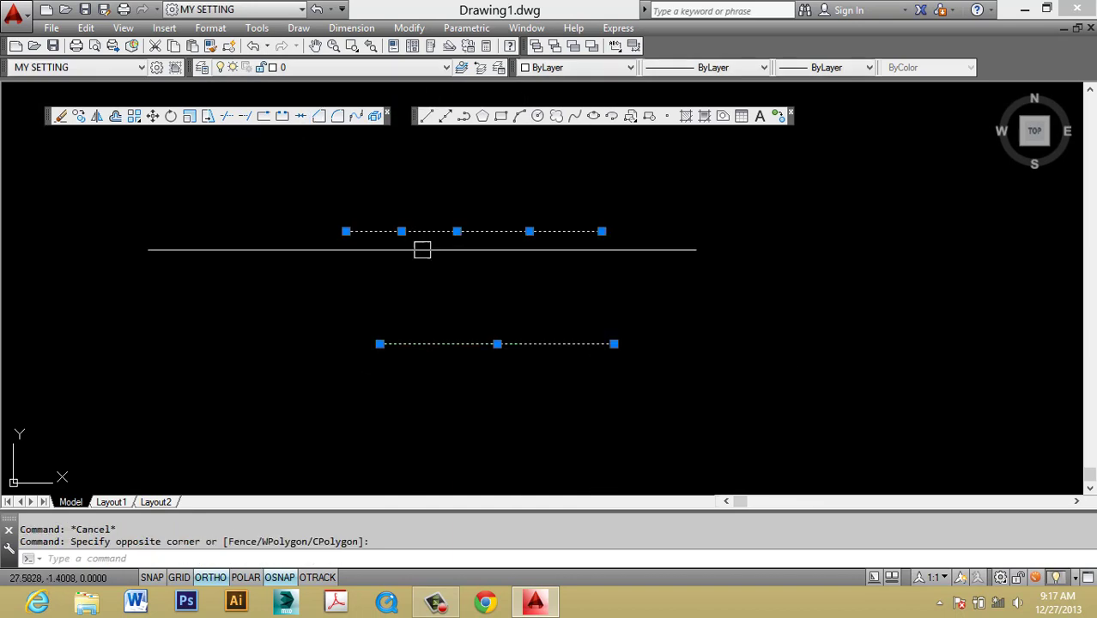
{"action": "key", "text": "Delete"}
Step: Draw a wide rectangle in the middle of the empty drawing
{"action": "type", "text": "rec"}
{"action": "key", "text": "space"}
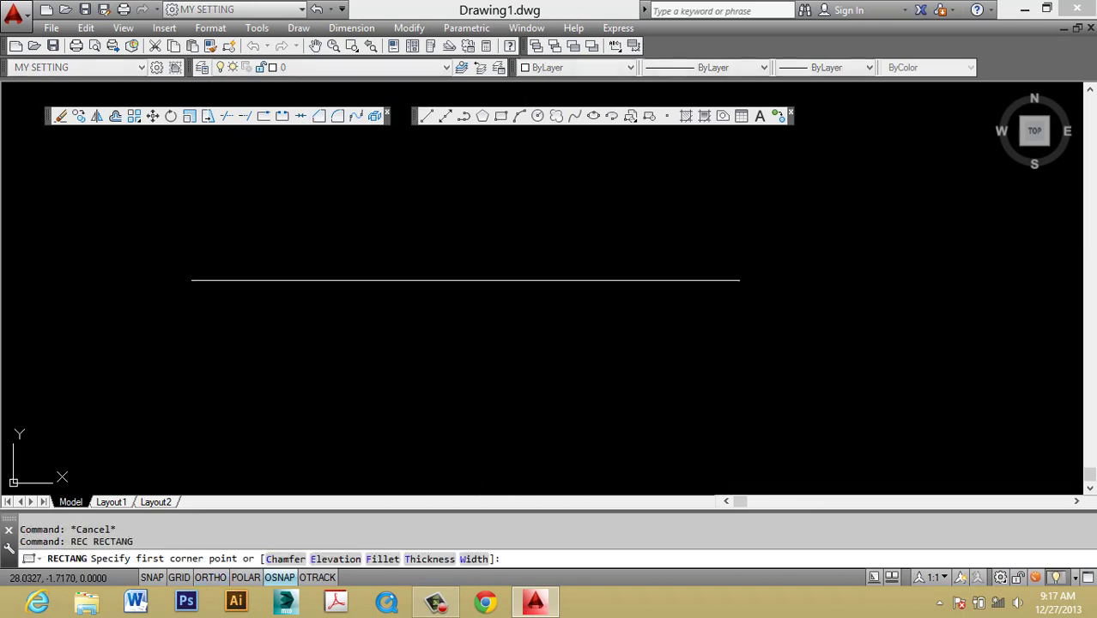
{"action": "left_click", "coordinate": [440, 226]}
{"action": "left_click", "coordinate": [845, 389]}
{"action": "key", "text": "Escape"}
{"action": "middle_click_drag", "start_coordinate": [628, 310], "coordinate": [520, 304]}
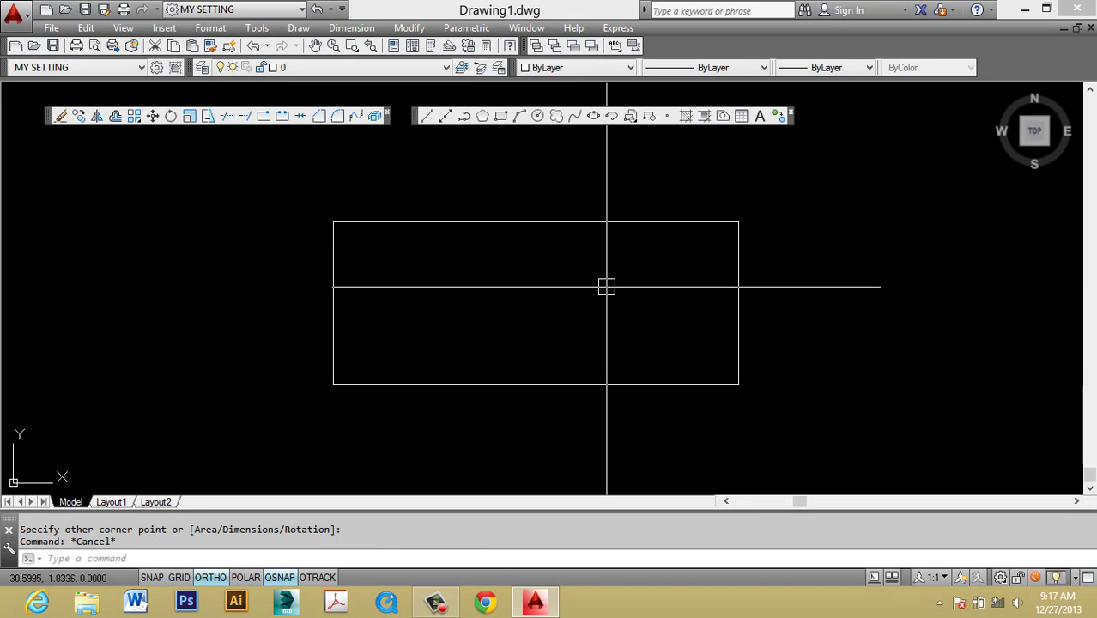
{"action": "key", "text": "Escape"}
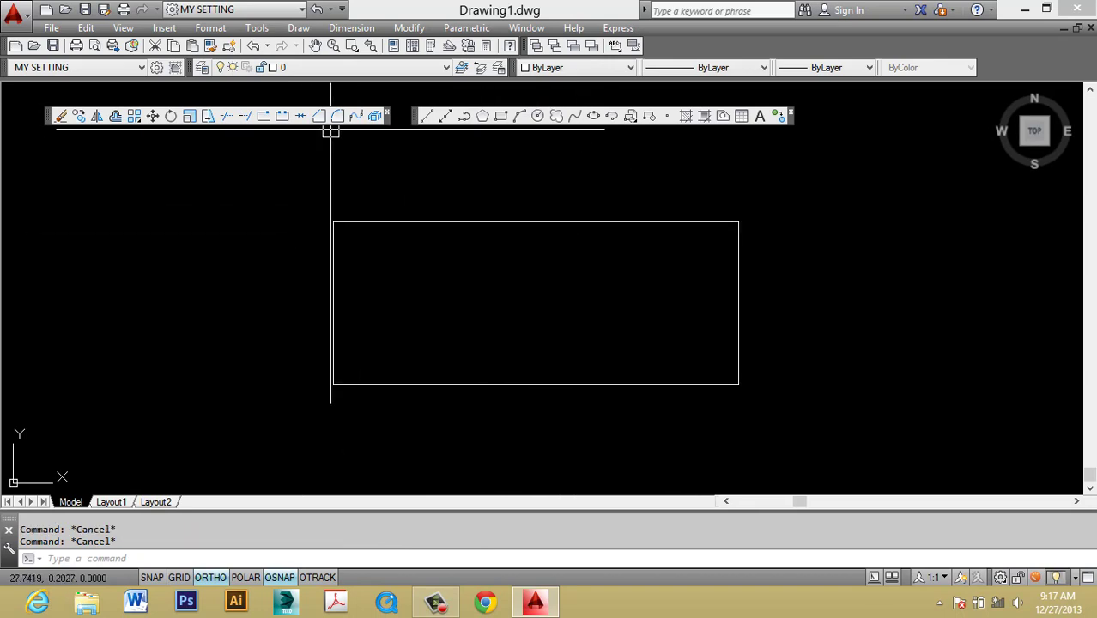
Step: Break the rectangle's top edge at a single point right of its middle with Break at Point
{"action": "left_click", "coordinate": [258, 118]}
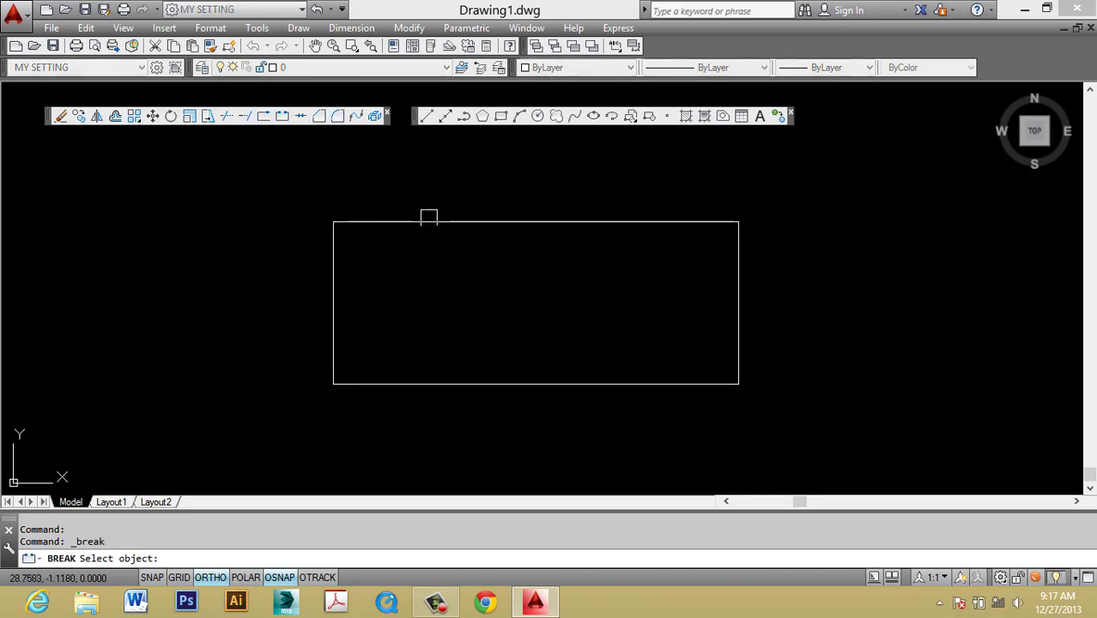
{"action": "left_click", "coordinate": [423, 219]}
{"action": "left_click", "coordinate": [580, 225]}
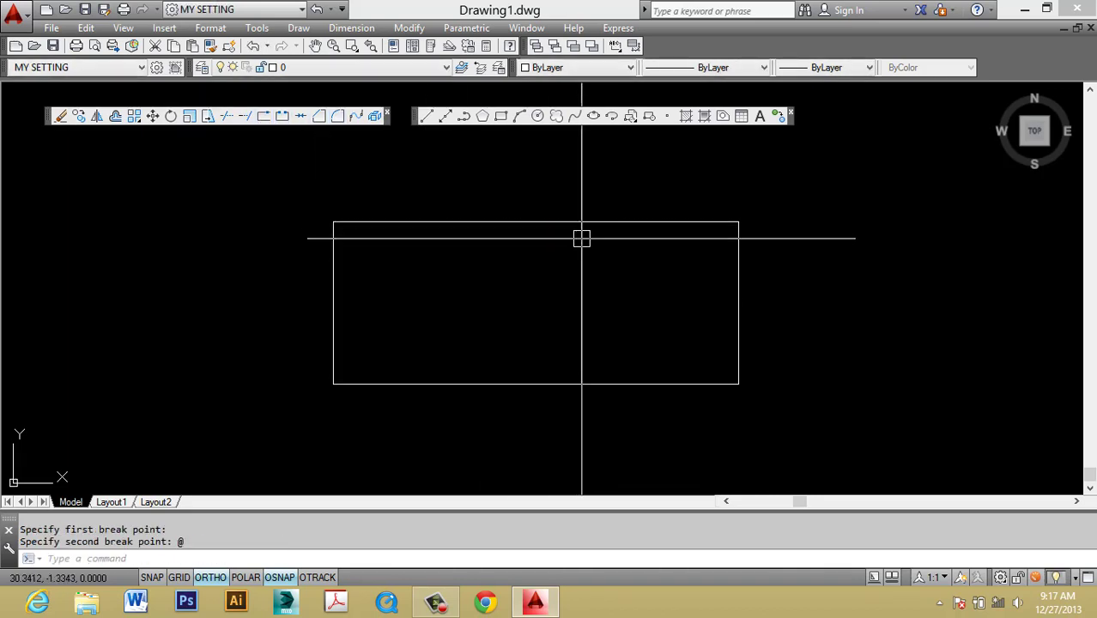
Step: Select the two parts of the broken rectangle separately and together to examine where it is split
{"action": "left_click", "coordinate": [521, 223]}
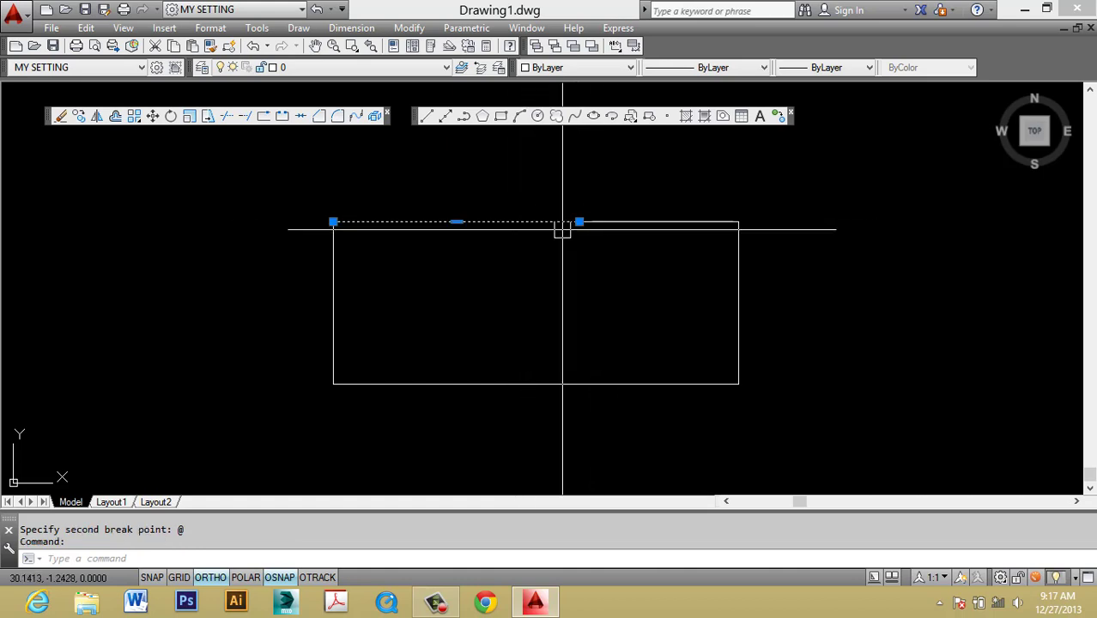
{"action": "left_click", "coordinate": [655, 225]}
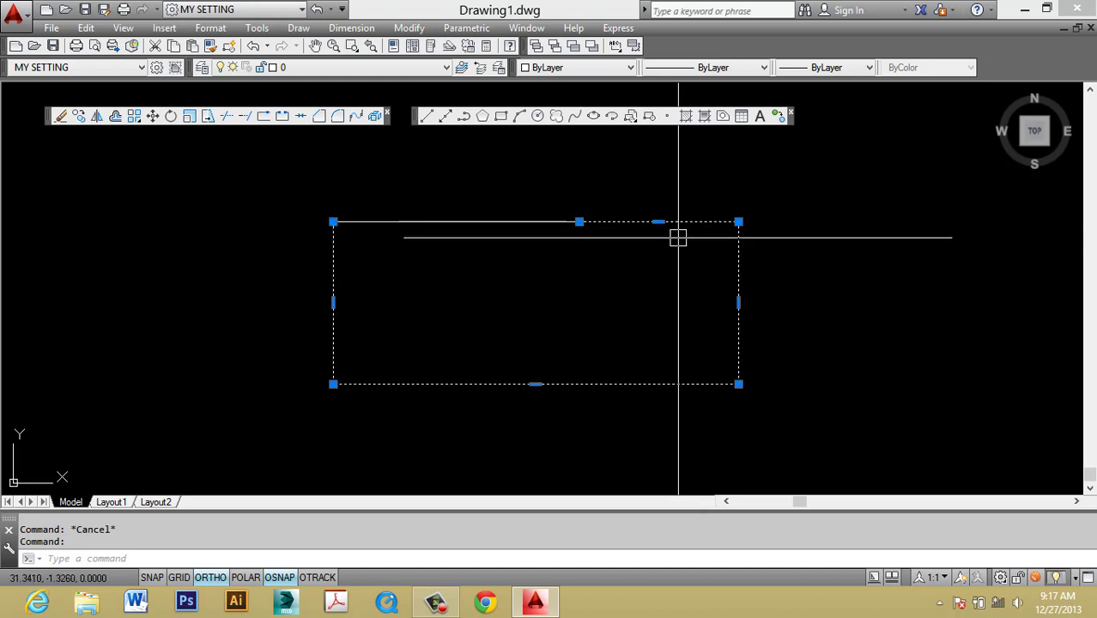
{"action": "key", "text": "Escape"}
{"action": "left_click", "coordinate": [498, 223]}
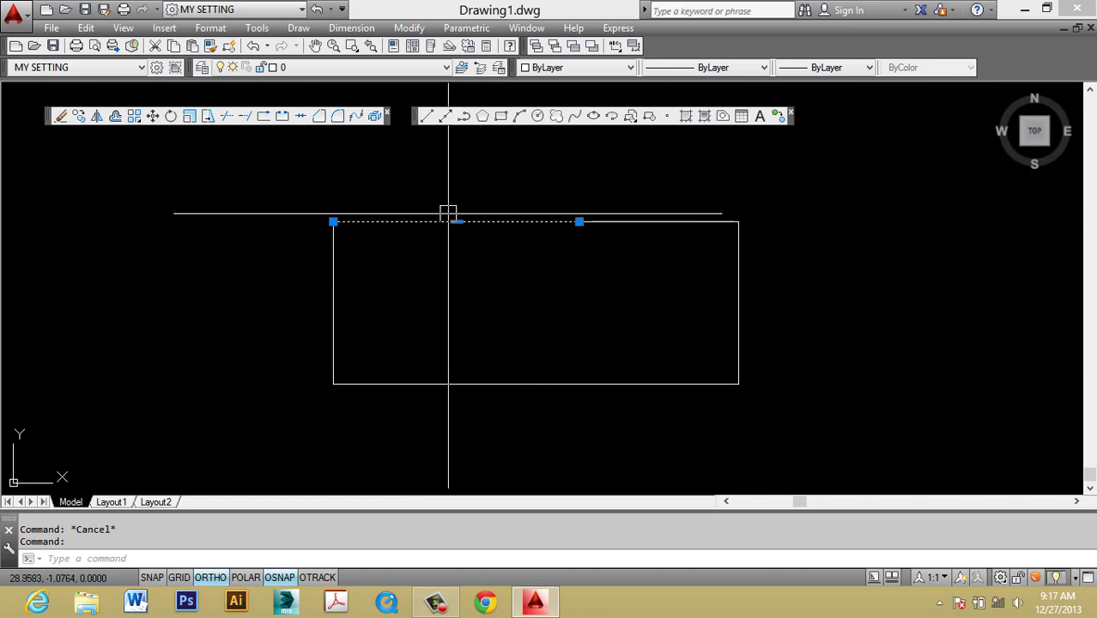
{"action": "key", "text": "Escape"}
{"action": "left_click", "coordinate": [610, 285]}
{"action": "left_click", "coordinate": [508, 206]}
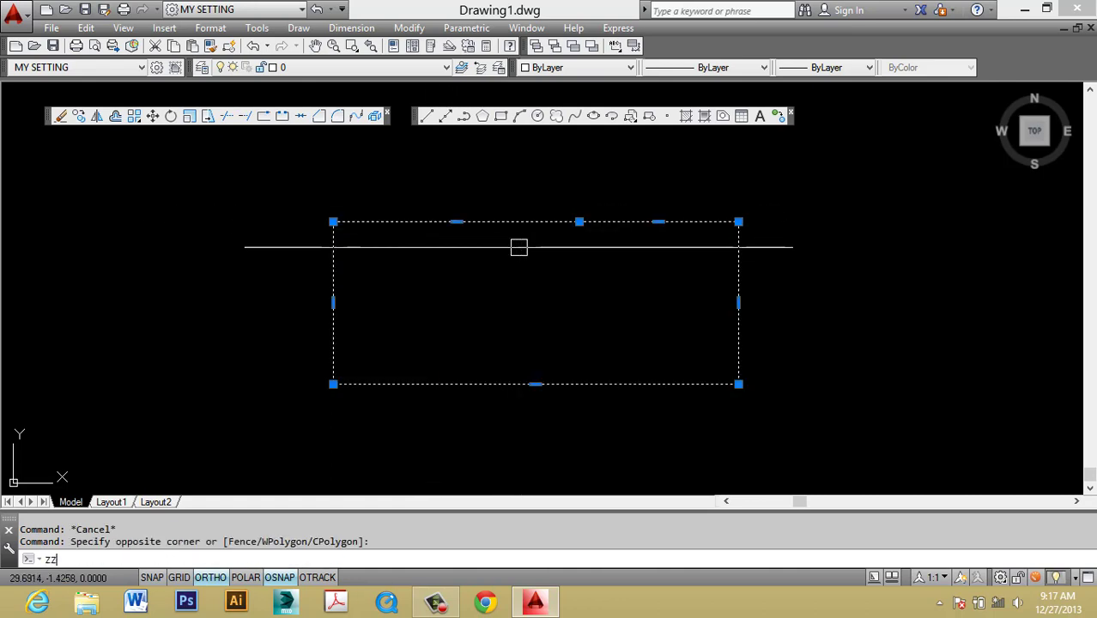
Step: Undo the point break on the rectangle and select the rectangle to check it
{"action": "key", "text": "Escape"}
{"action": "key", "text": "ctrl+z"}
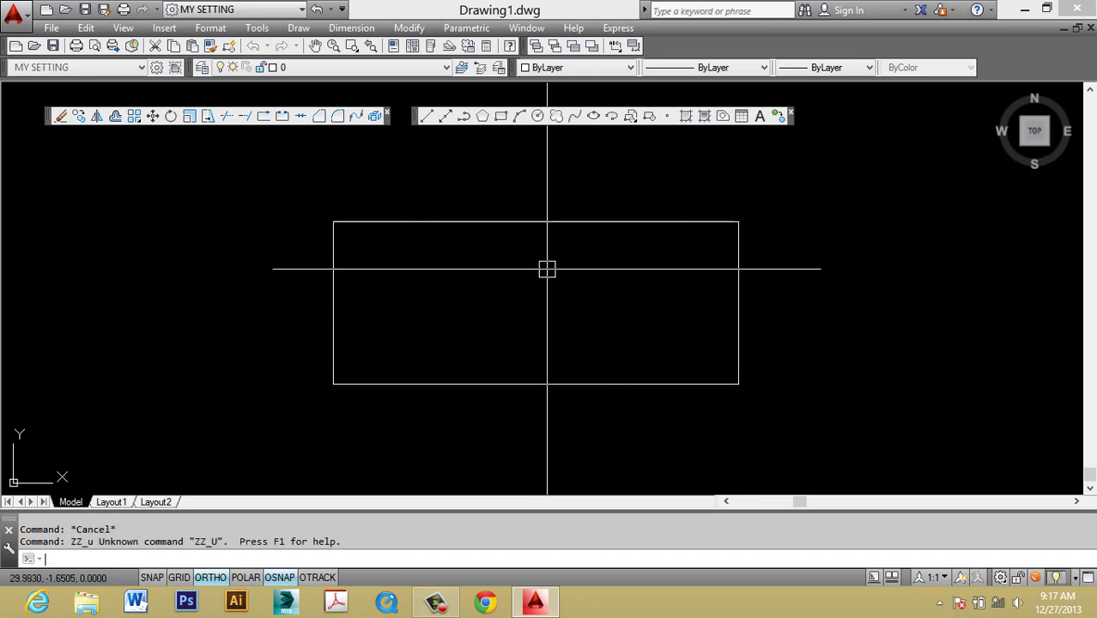
{"action": "key", "text": "ctrl+z"}
{"action": "type", "text": "z"}
{"action": "key", "text": "Escape"}
{"action": "left_click", "coordinate": [454, 225]}
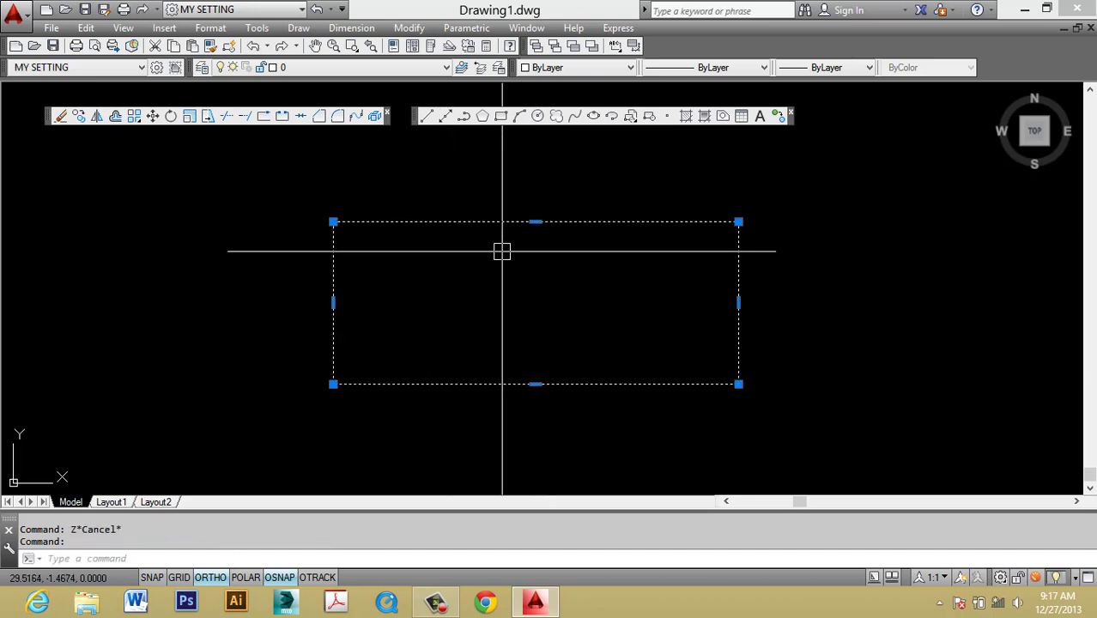
{"action": "key", "text": "Escape"}
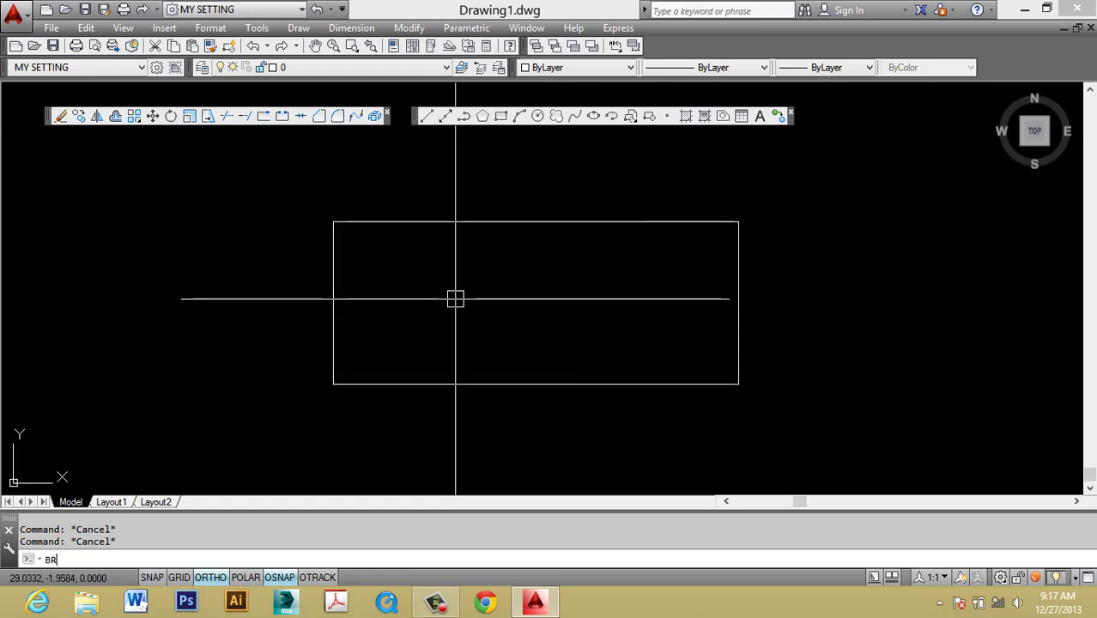
Step: Cut a gap in the middle of the rectangle's top edge with Break, using two break points
{"action": "type", "text": "BR"}
{"action": "key", "text": "Return"}
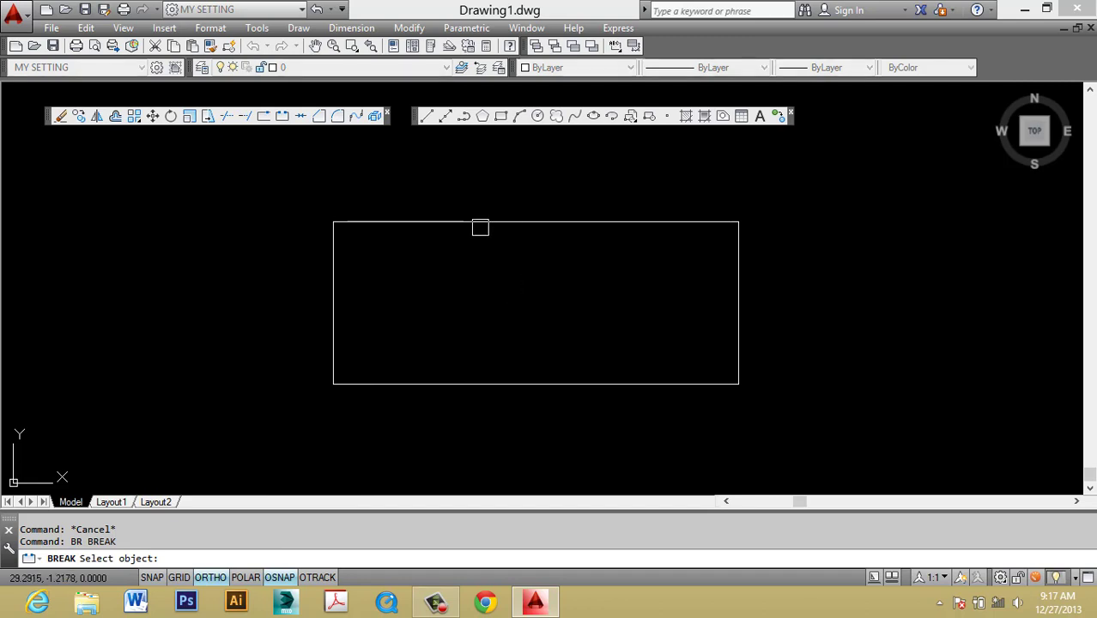
{"action": "left_click", "coordinate": [480, 225]}
{"action": "left_click", "coordinate": [596, 223]}
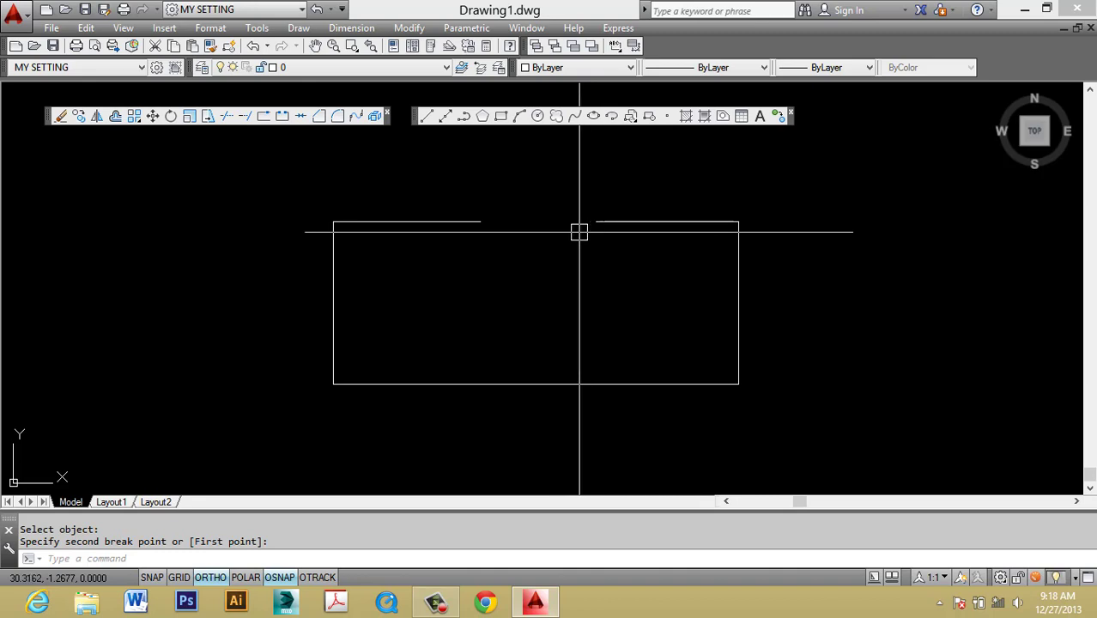
{"action": "key", "text": "Escape"}
Step: Draw a horizontal line about 2.07 units long inside the rectangle
{"action": "type", "text": "l"}
{"action": "key", "text": "Return"}
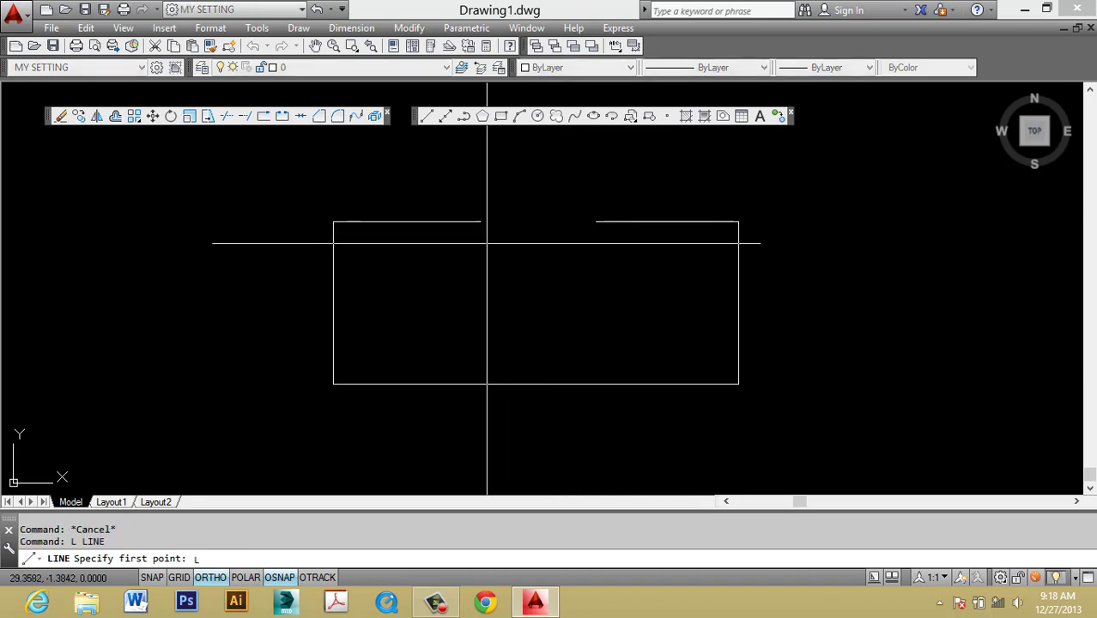
{"action": "type", "text": "l"}
{"action": "left_click", "coordinate": [595, 299]}
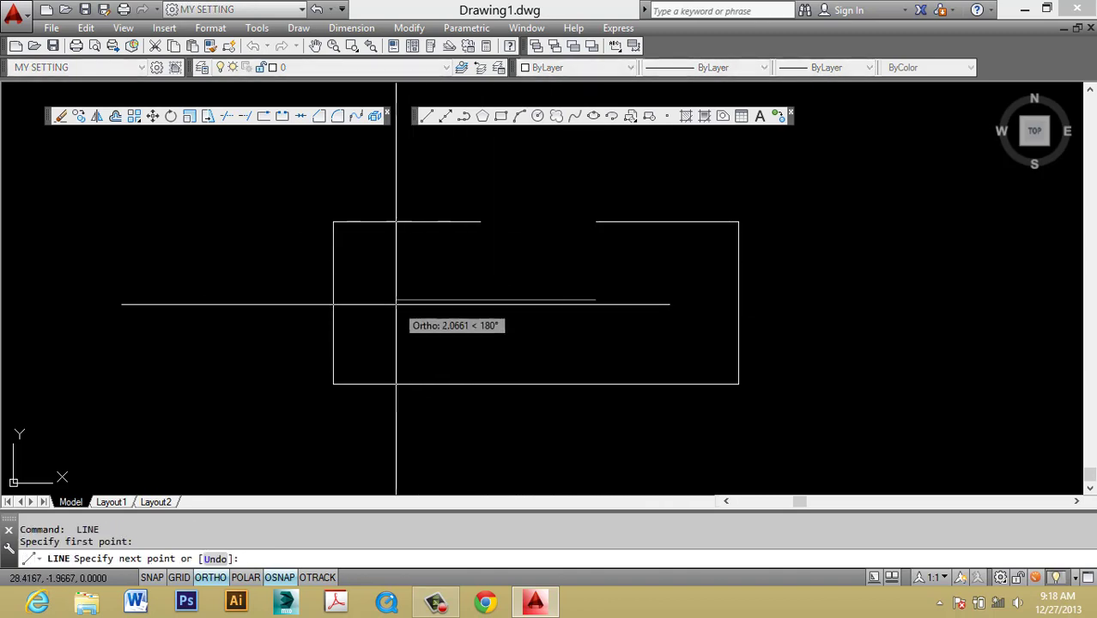
{"action": "left_click", "coordinate": [396, 300]}
{"action": "key", "text": "Escape"}
Step: Cut a gap in the middle of the inner horizontal line with Break, using two break points
{"action": "type", "text": "br"}
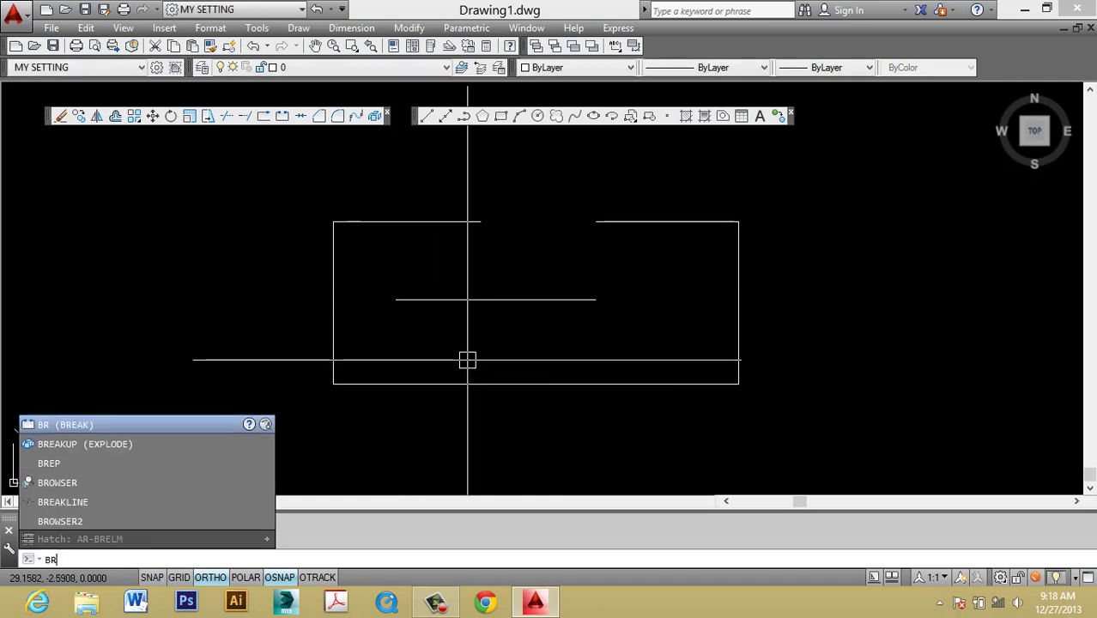
{"action": "key", "text": "Return"}
{"action": "left_click", "coordinate": [452, 299]}
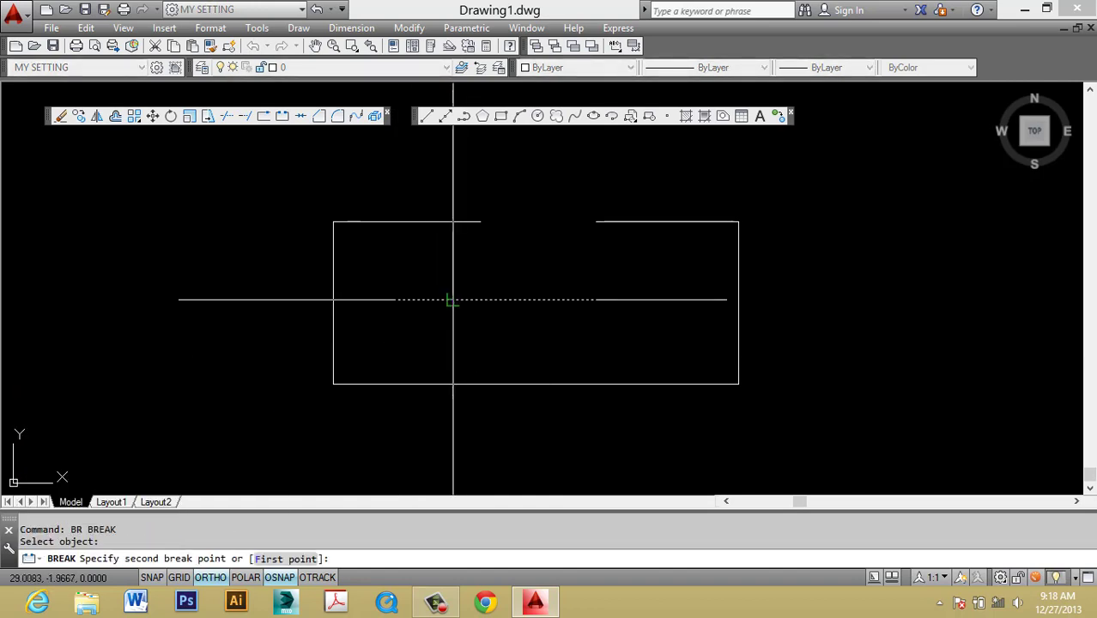
{"action": "left_click", "coordinate": [553, 299]}
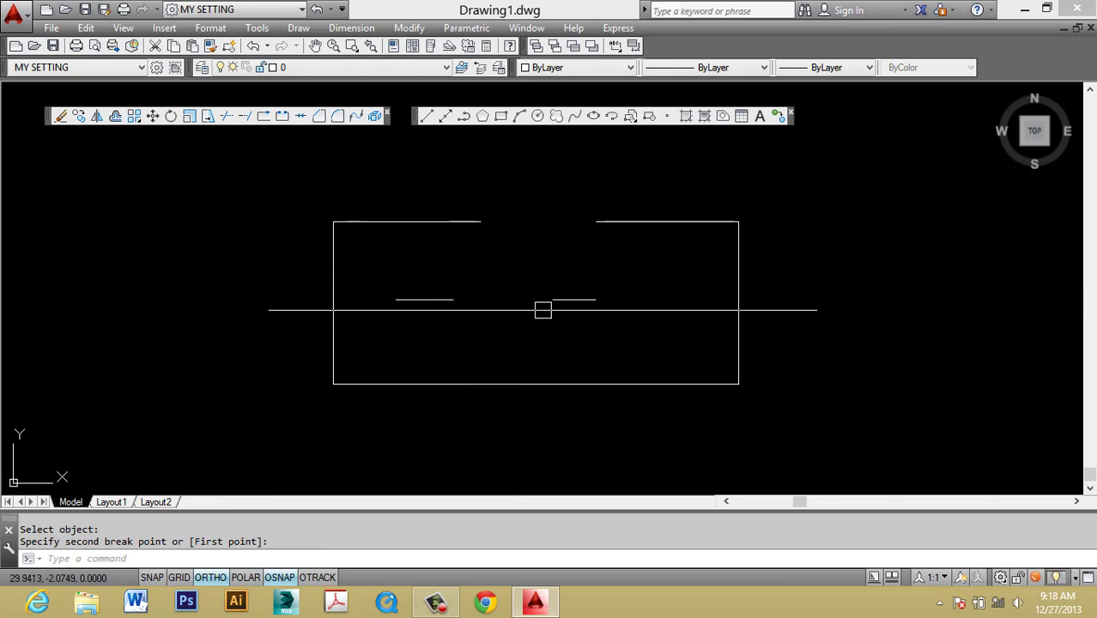
Step: Erase the broken rectangle, keeping the two short line segments
{"action": "left_click", "coordinate": [615, 358]}
{"action": "left_click", "coordinate": [547, 416]}
{"action": "type", "text": "e"}
{"action": "key", "text": "Return"}
{"action": "key", "text": "Escape"}
{"action": "key", "text": "Escape"}
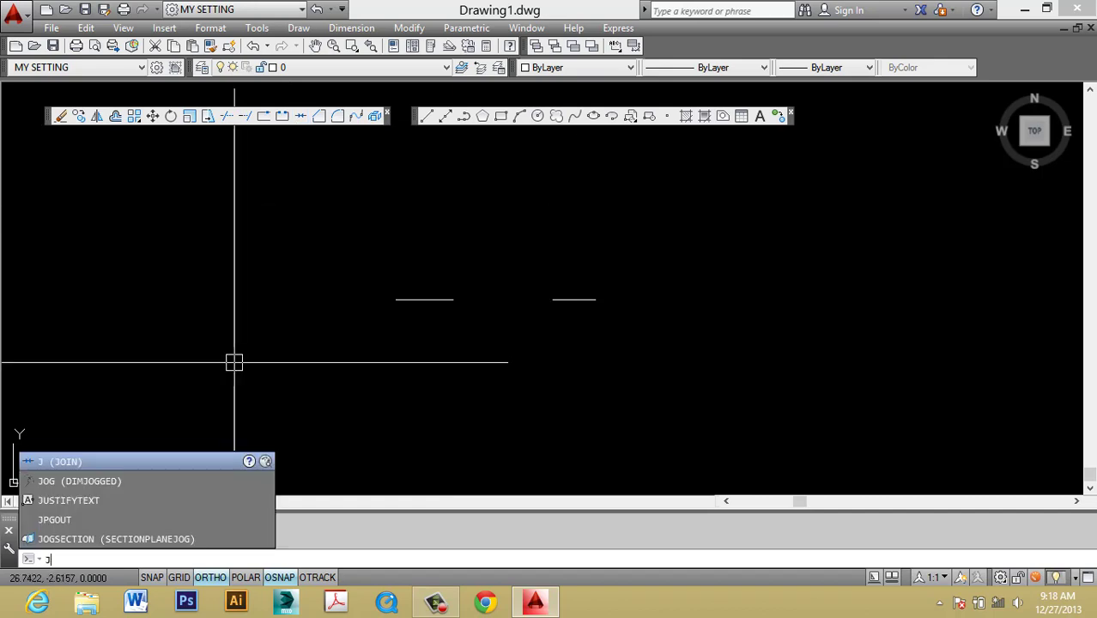
{"action": "key", "text": "Return"}
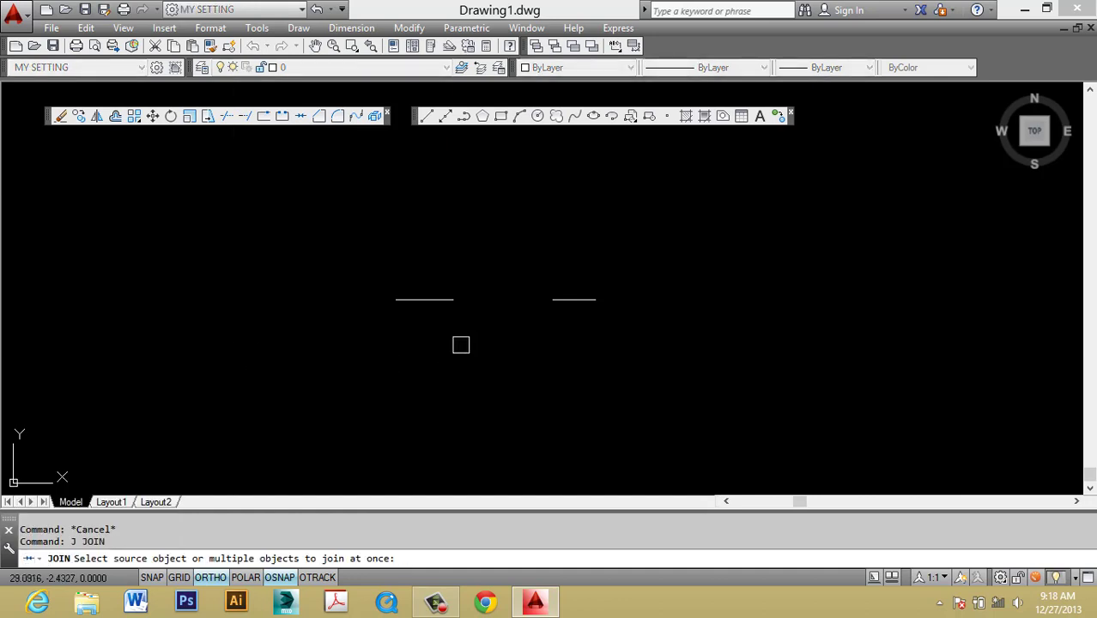
{"action": "left_click", "coordinate": [432, 298]}
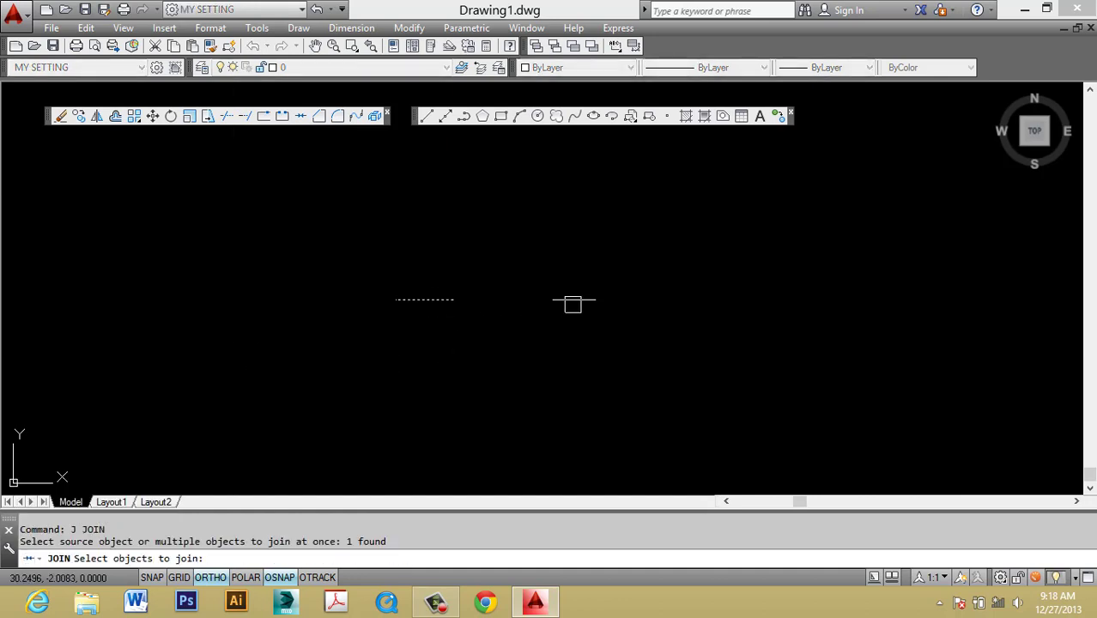
{"action": "key", "text": "Escape"}
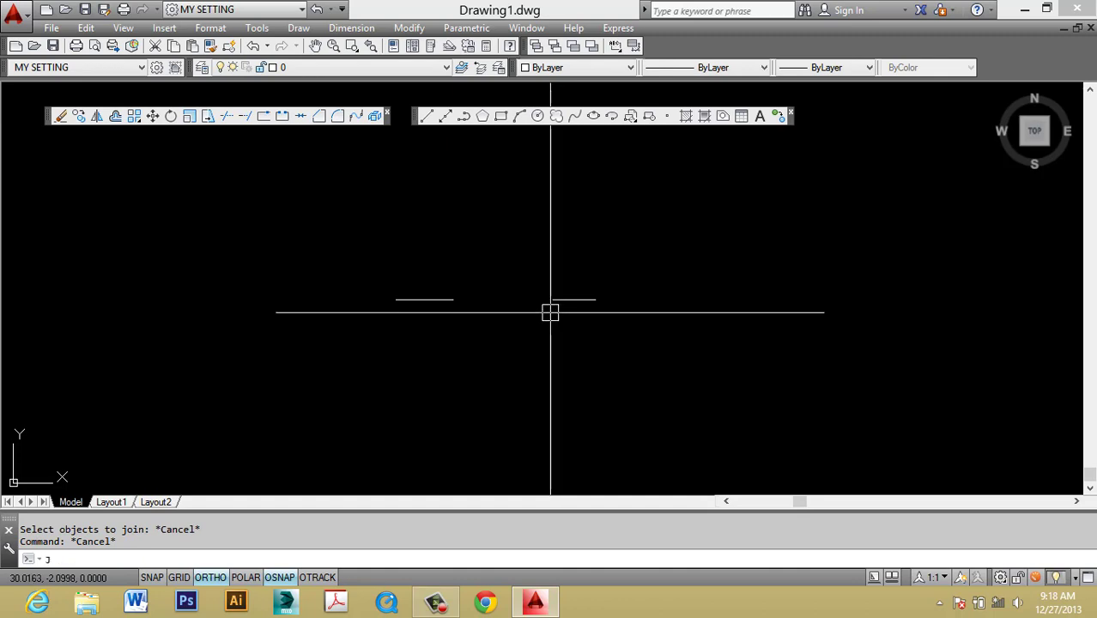
{"action": "type", "text": "J"}
{"action": "key", "text": "Return"}
{"action": "left_click", "coordinate": [557, 299]}
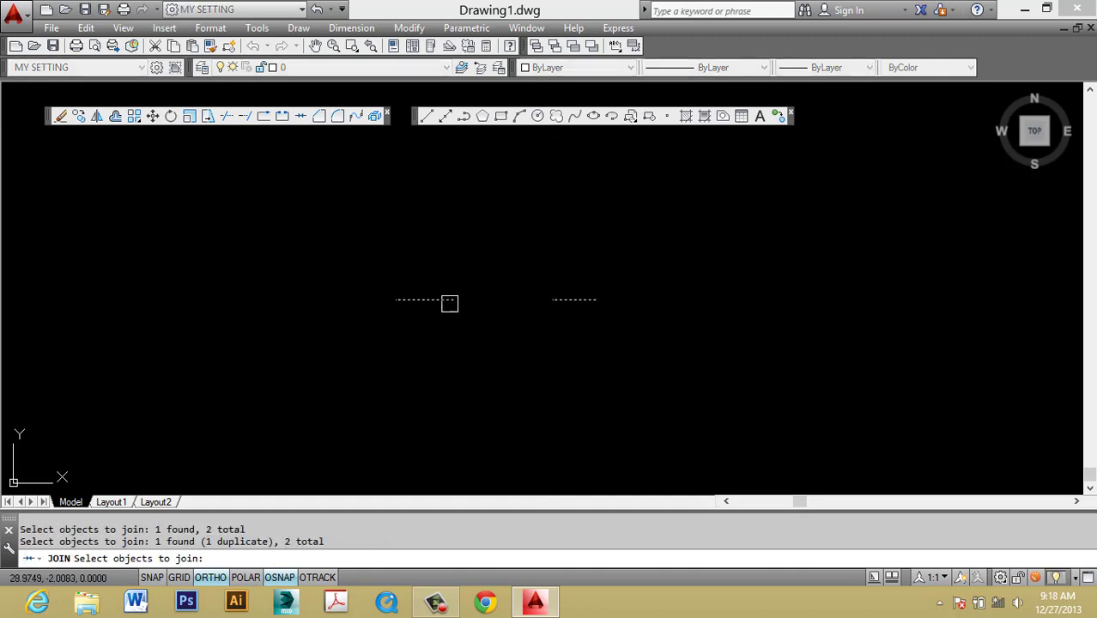
{"action": "key", "text": "Escape"}
{"action": "key", "text": "Escape"}
Step: Erase both short horizontal line segments
{"action": "left_click", "coordinate": [600, 322]}
{"action": "left_click", "coordinate": [441, 272]}
{"action": "type", "text": "E"}
{"action": "key", "text": "Return"}
{"action": "key", "text": "Escape"}
Step: Draw a single short horizontal line near the middle of the empty drawing area
{"action": "type", "text": "L"}
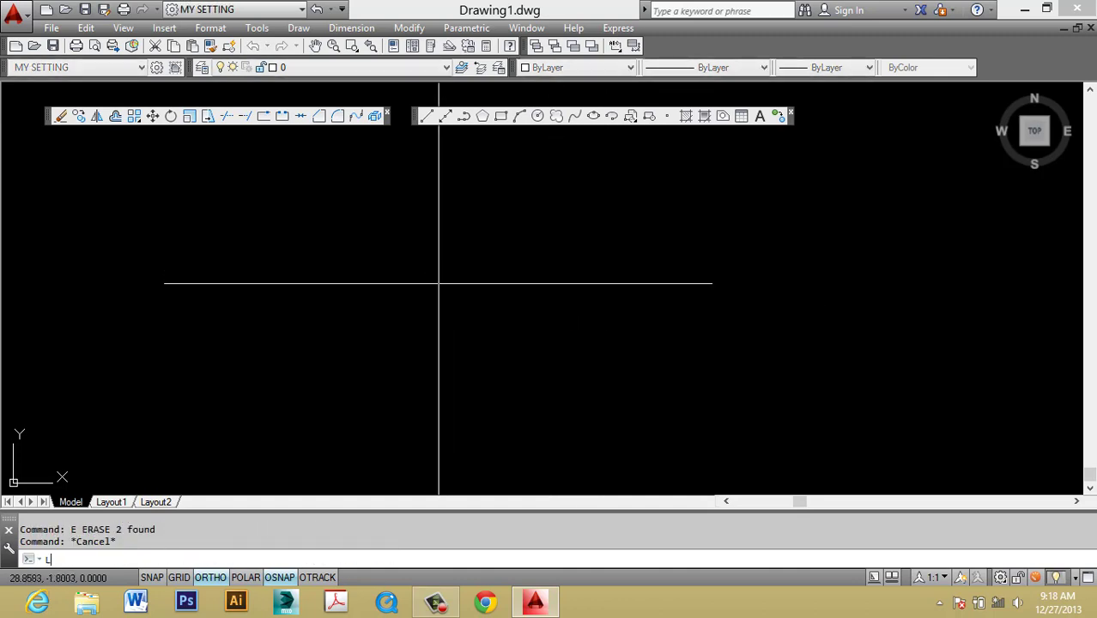
{"action": "key", "text": "Return"}
{"action": "key", "text": "Escape"}
{"action": "type", "text": "L"}
{"action": "key", "text": "Return"}
{"action": "type", "text": "L"}
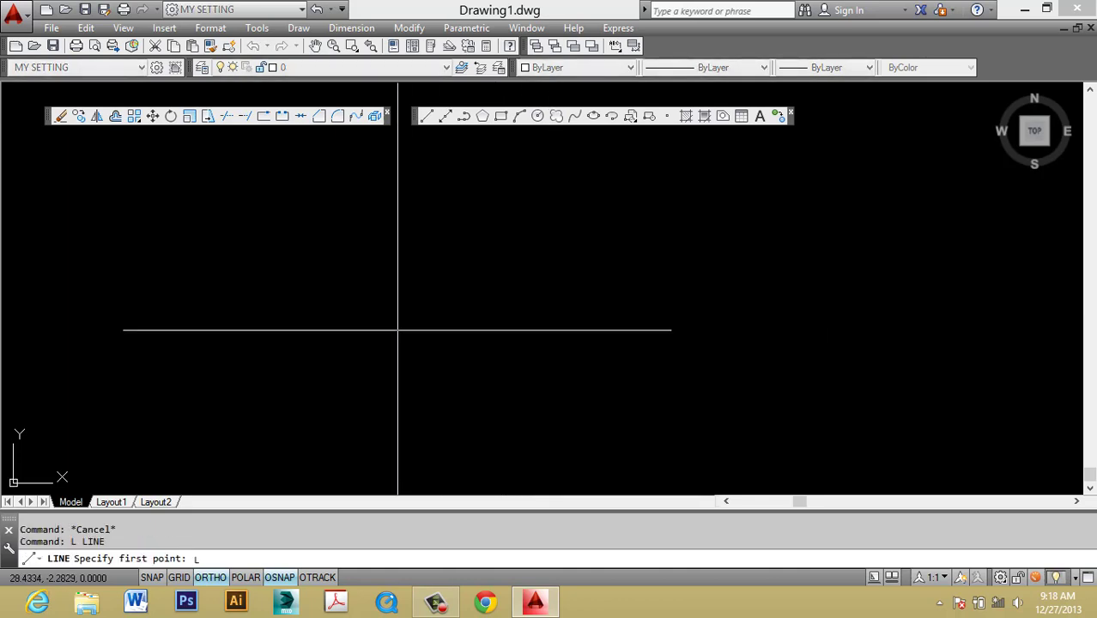
{"action": "key", "text": "Escape"}
{"action": "type", "text": "L"}
{"action": "key", "text": "Return"}
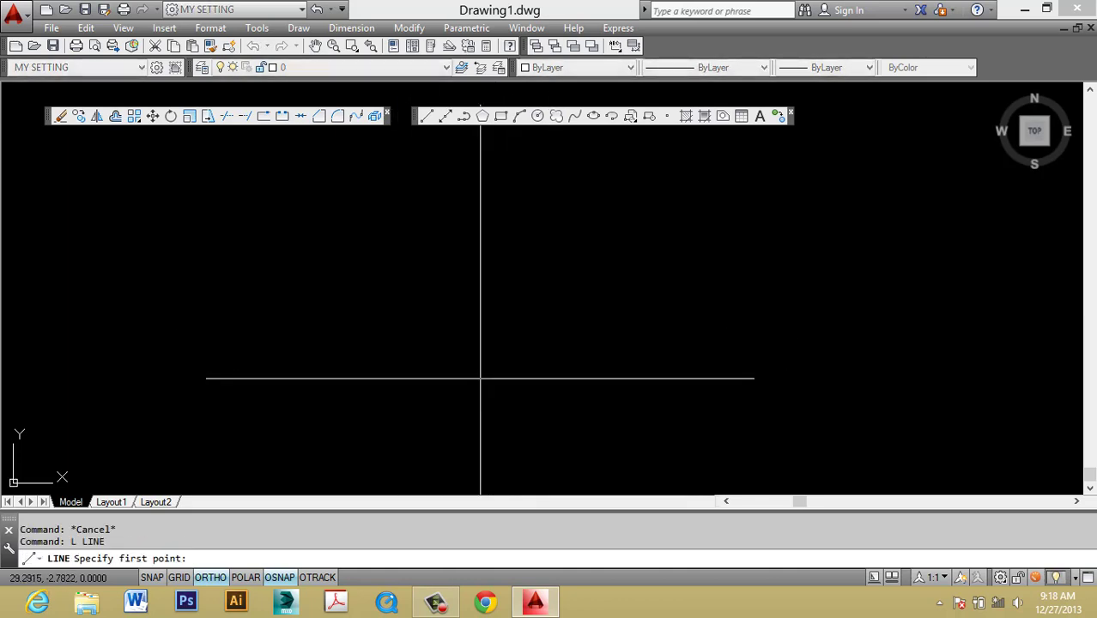
{"action": "left_click", "coordinate": [427, 340]}
{"action": "left_click", "coordinate": [520, 359]}
{"action": "key", "text": "Escape"}
Step: Copy the horizontal line straight to its right, leaving a small gap between the two lines
{"action": "left_click", "coordinate": [504, 359]}
{"action": "left_click", "coordinate": [433, 306]}
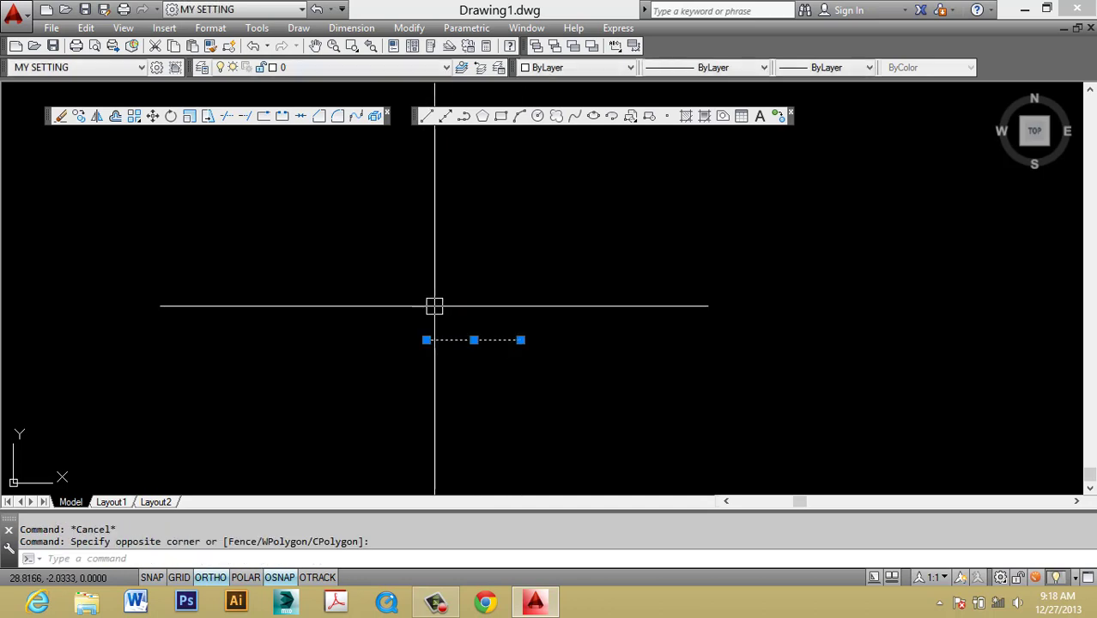
{"action": "type", "text": "co"}
{"action": "key", "text": "Return"}
{"action": "left_click", "coordinate": [417, 362]}
{"action": "left_click", "coordinate": [554, 381]}
{"action": "key", "text": "Escape"}
{"action": "key", "text": "Escape"}
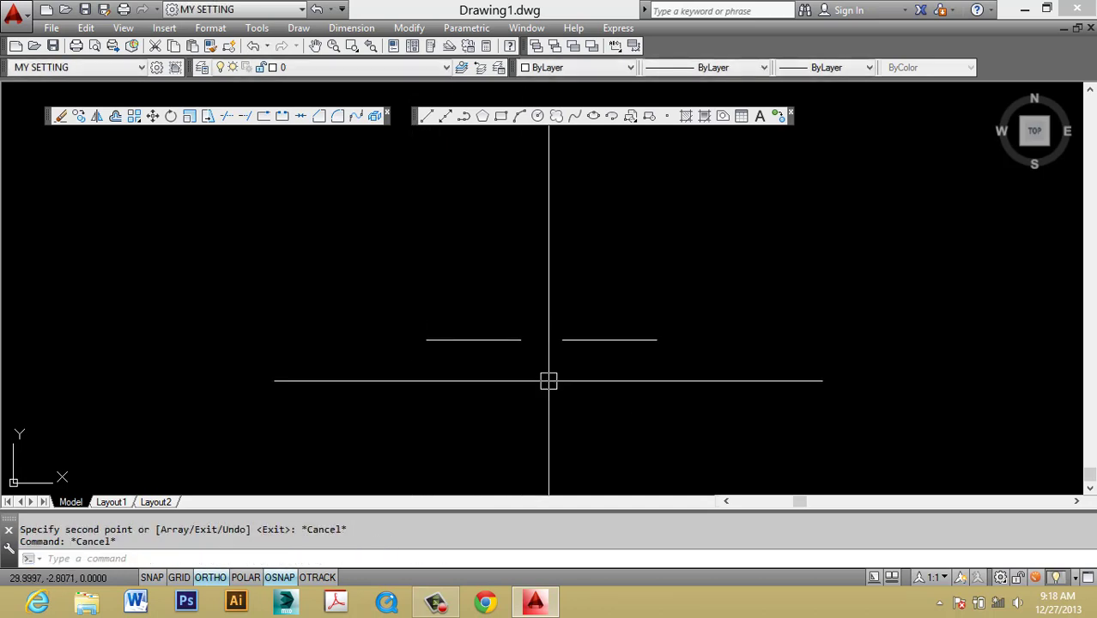
Step: Join the two aligned horizontal lines into one line across the gap
{"action": "type", "text": "J"}
{"action": "key", "text": "Return"}
{"action": "left_click", "coordinate": [569, 341]}
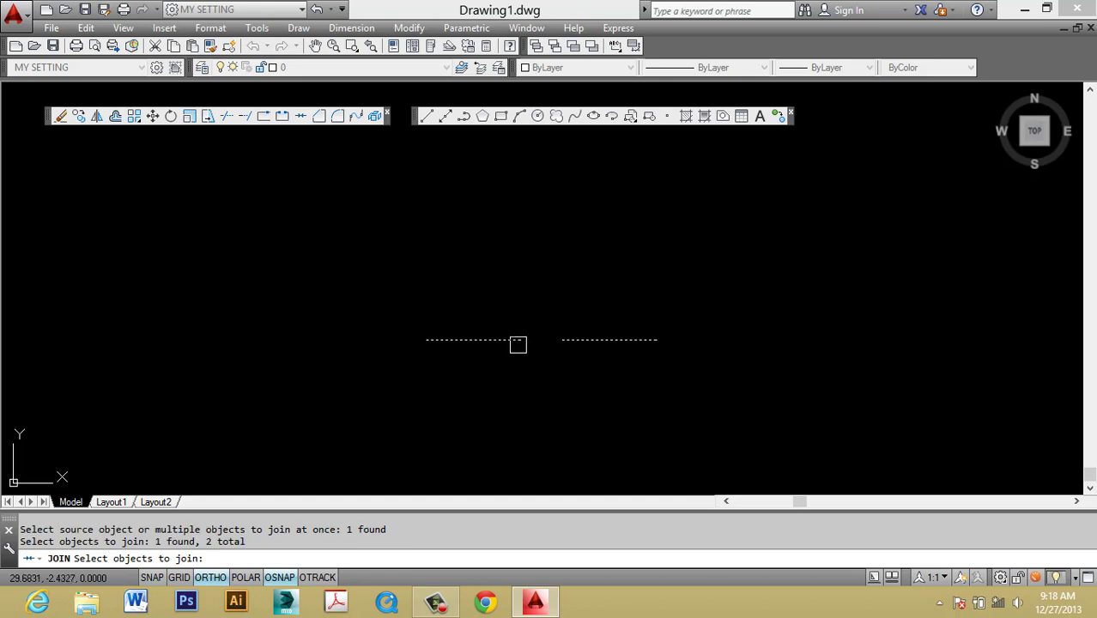
{"action": "key", "text": "Return"}
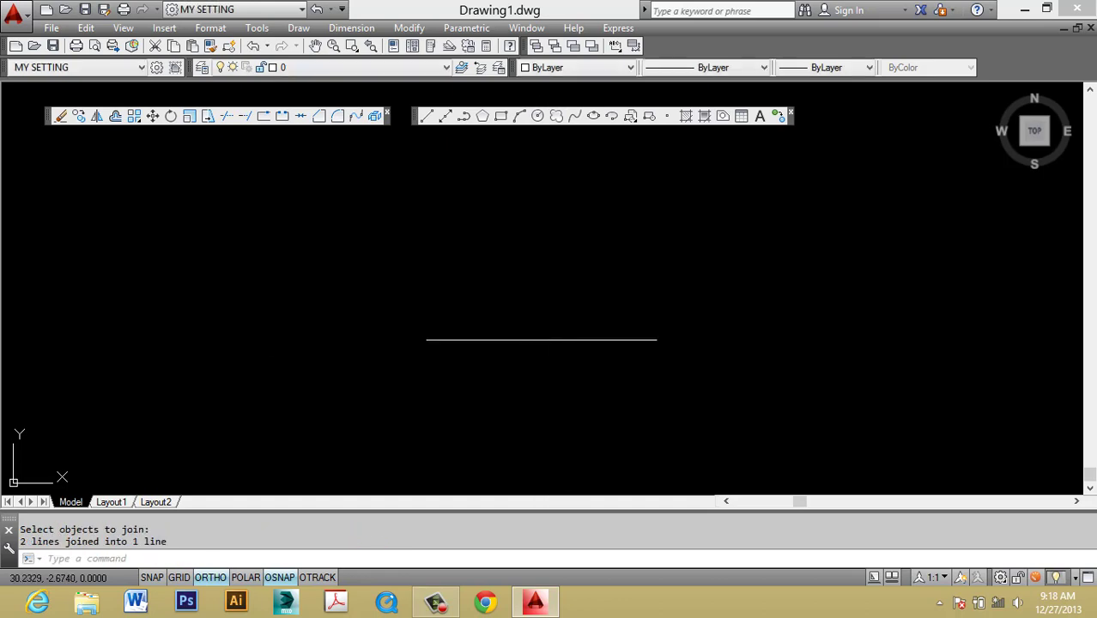
Step: Erase the joined horizontal line
{"action": "left_click", "coordinate": [556, 363]}
{"action": "left_click", "coordinate": [498, 319]}
{"action": "key", "text": "Escape"}
{"action": "type", "text": "e"}
{"action": "key", "text": "Return"}
{"action": "key", "text": "Escape"}
{"action": "left_click", "coordinate": [542, 360]}
{"action": "left_click", "coordinate": [528, 318]}
{"action": "type", "text": "e"}
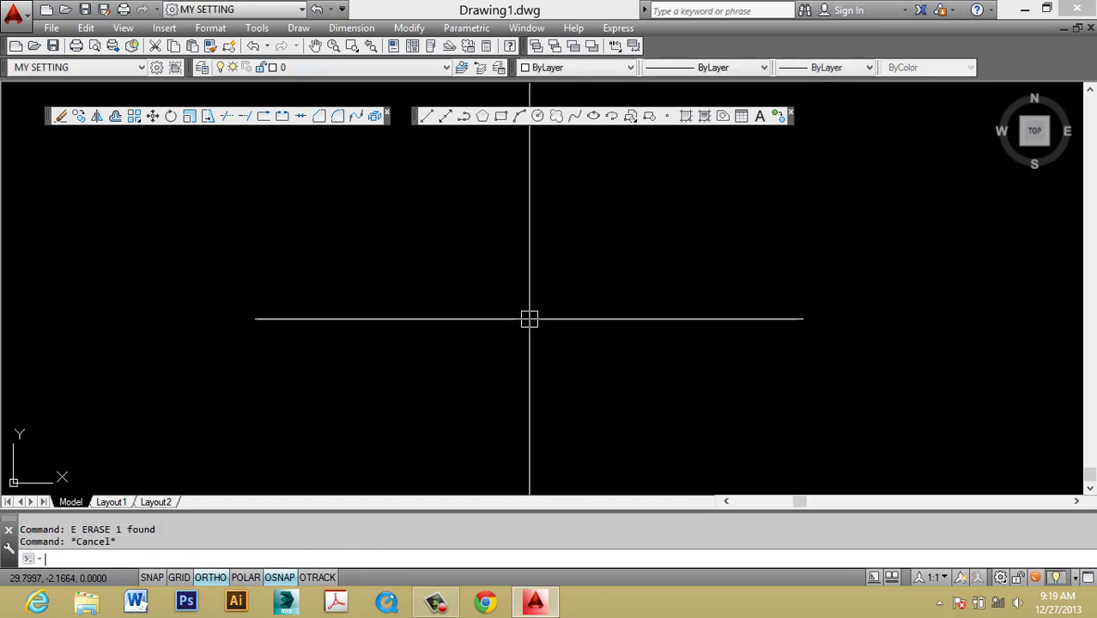
Step: Draw a new, shorter horizontal line in the empty drawing area
{"action": "type", "text": "l"}
{"action": "key", "text": "Return"}
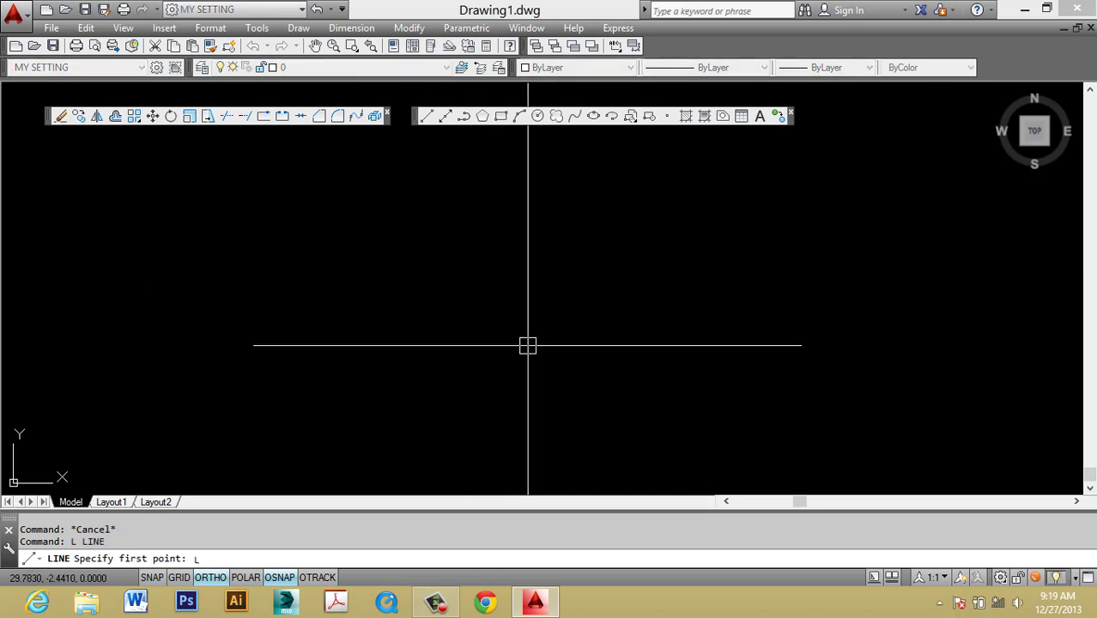
{"action": "type", "text": "l"}
{"action": "key", "text": "Escape"}
{"action": "type", "text": "l"}
{"action": "key", "text": "Return"}
{"action": "left_click", "coordinate": [428, 306]}
{"action": "left_click", "coordinate": [483, 306]}
{"action": "key", "text": "Escape"}
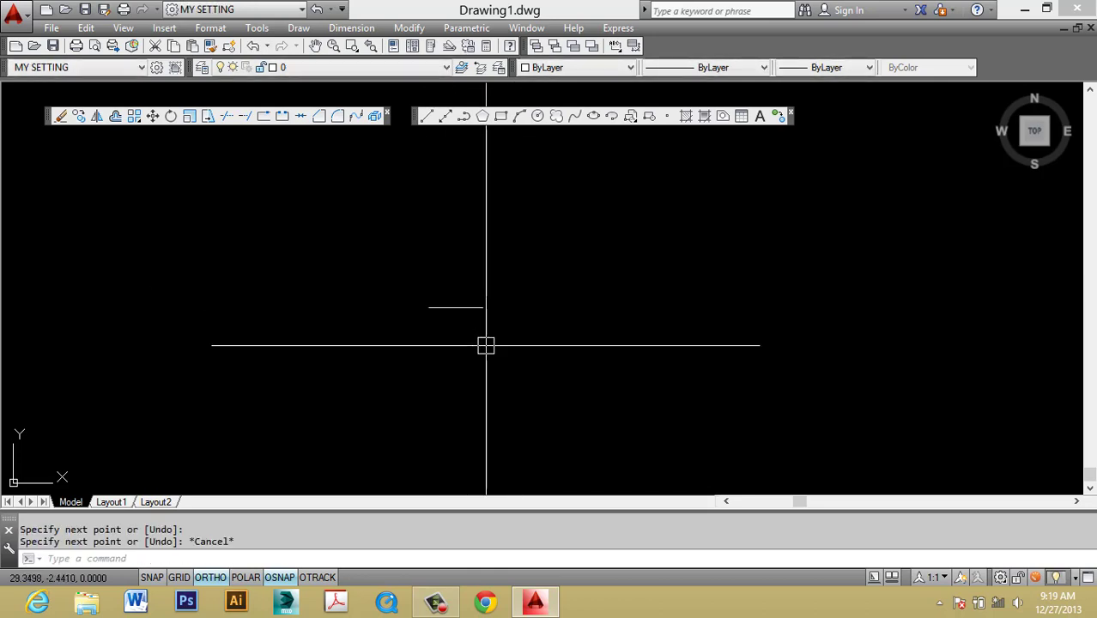
Step: Copy the short line straight to its right, leaving a gap almost as long as the line
{"action": "left_click", "coordinate": [486, 345]}
{"action": "left_click", "coordinate": [425, 283]}
{"action": "type", "text": "co"}
{"action": "key", "text": "Return"}
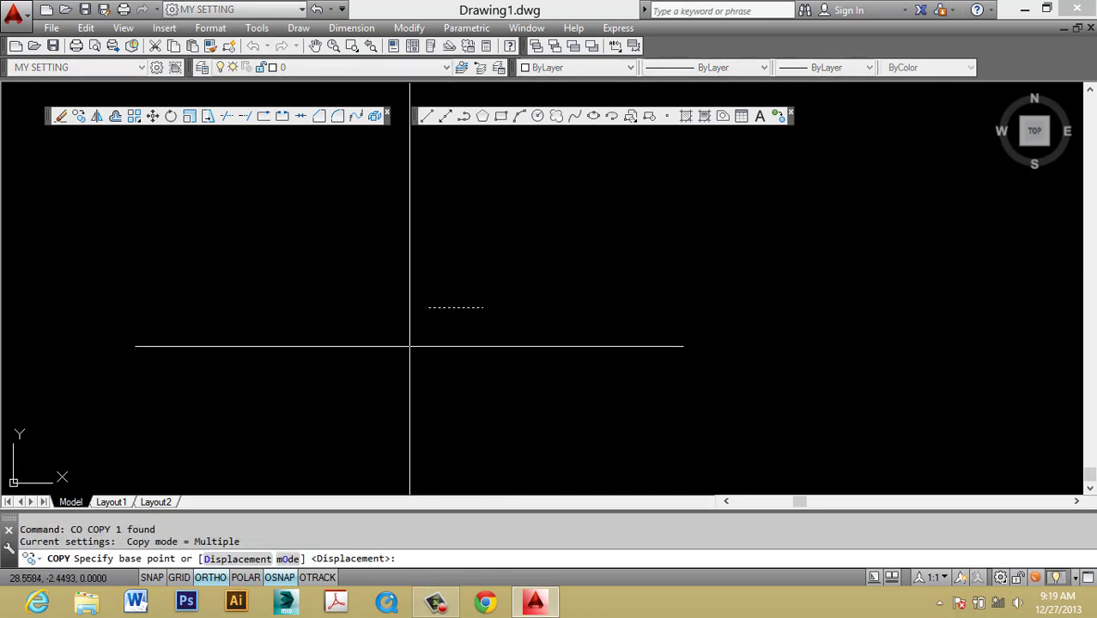
{"action": "left_click", "coordinate": [408, 344]}
{"action": "left_click", "coordinate": [510, 342]}
{"action": "key", "text": "Escape"}
{"action": "scroll", "coordinate": [510, 343], "scroll_direction": "up", "scroll_amount": 4}
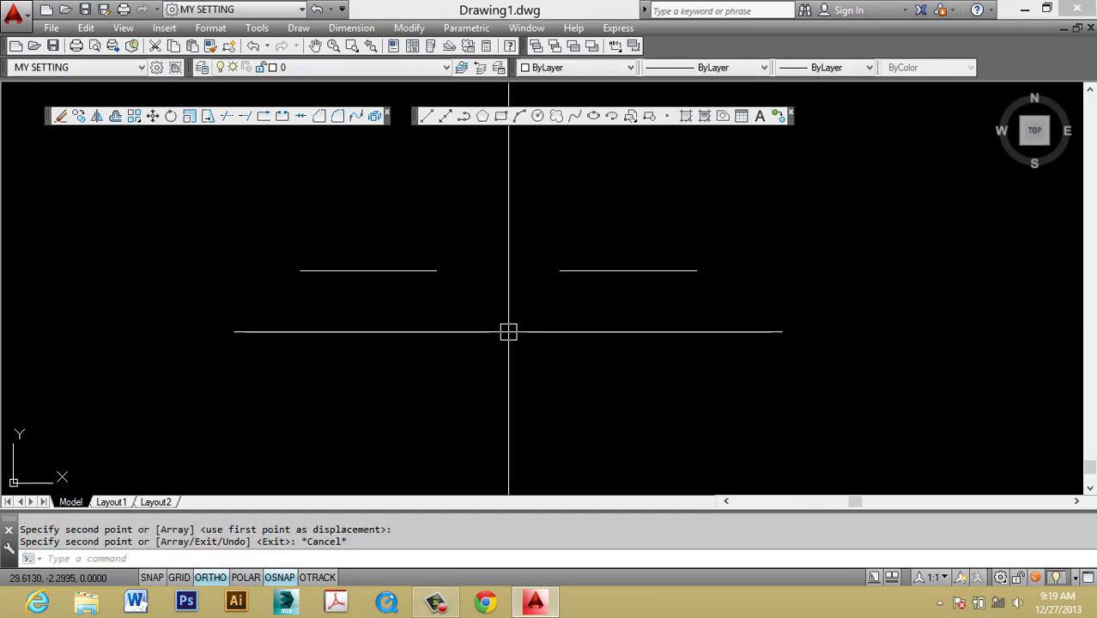
{"action": "key", "text": "Escape"}
Step: Erase the copied line on the right, keeping the original line
{"action": "left_click", "coordinate": [585, 313]}
{"action": "left_click", "coordinate": [531, 255]}
{"action": "key", "text": "Escape"}
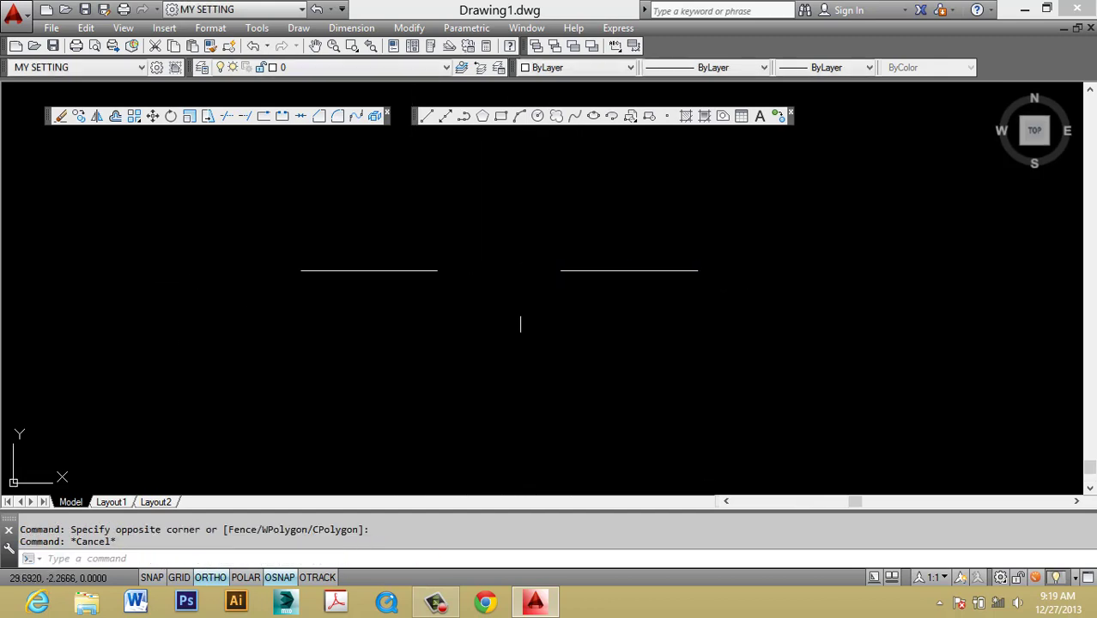
{"action": "left_click", "coordinate": [590, 316]}
{"action": "left_click", "coordinate": [543, 249]}
{"action": "type", "text": "e"}
{"action": "key", "text": "Return"}
Step: Copy the remaining line straight to its right, leaving a gap of about half the line's length
{"action": "left_click", "coordinate": [422, 309]}
{"action": "left_click", "coordinate": [346, 231]}
{"action": "type", "text": "c"}
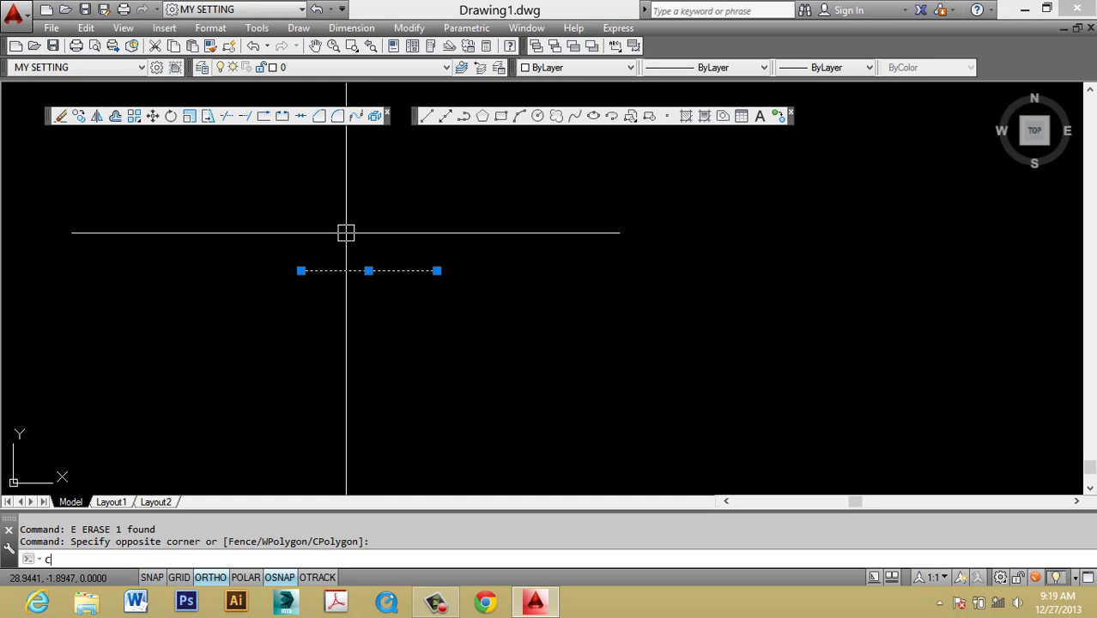
{"action": "type", "text": "o"}
{"action": "key", "text": "Return"}
{"action": "left_click", "coordinate": [312, 300]}
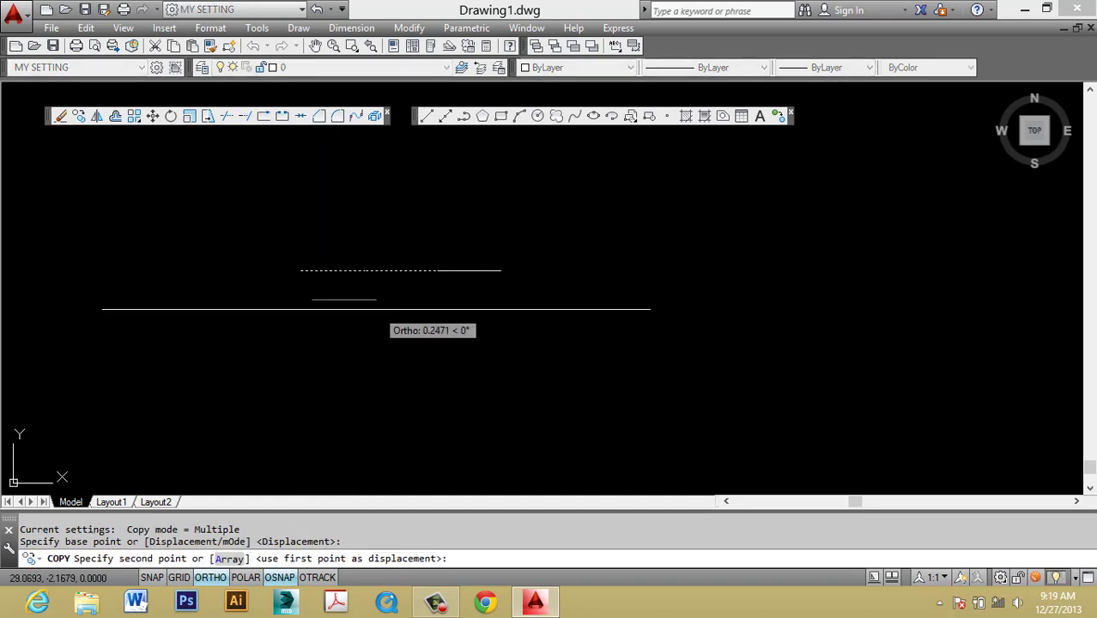
{"action": "left_click", "coordinate": [517, 314]}
{"action": "key", "text": "Escape"}
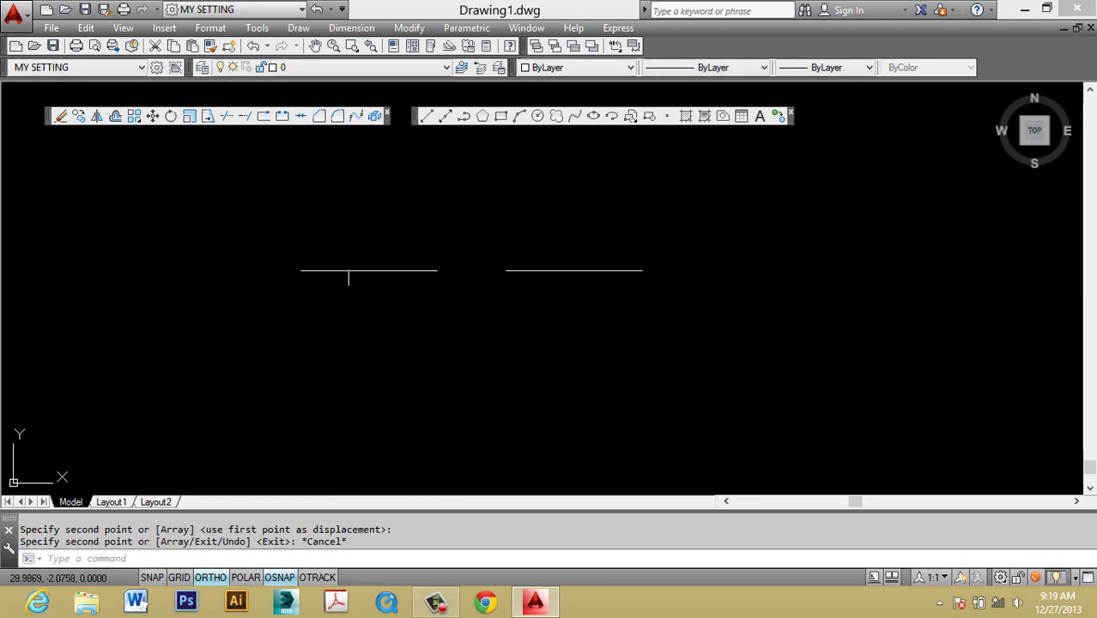
{"action": "key", "text": "Escape"}
{"action": "key", "text": "Escape"}
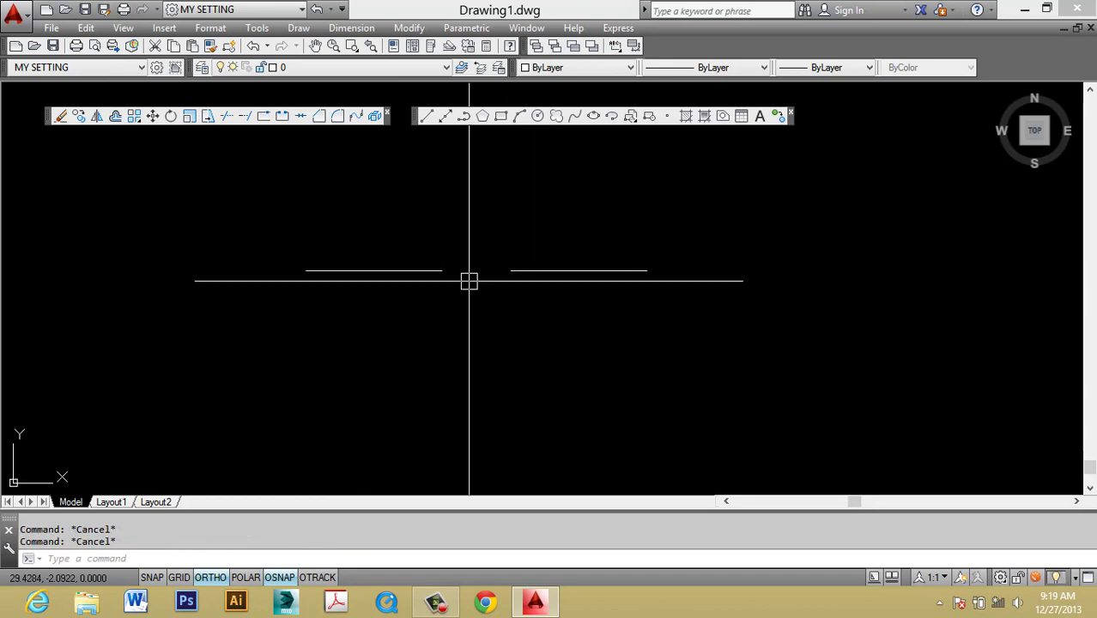
Step: Join the line and its aligned copy into one continuous line and select the result to check it
{"action": "type", "text": "J"}
{"action": "key", "text": "space"}
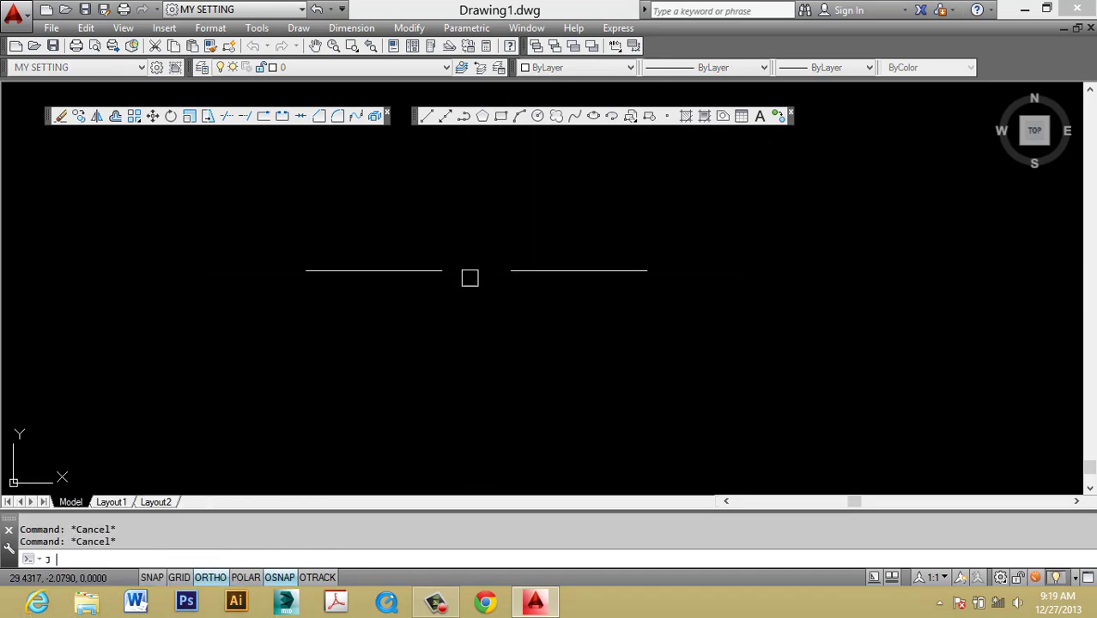
{"action": "left_click", "coordinate": [529, 271]}
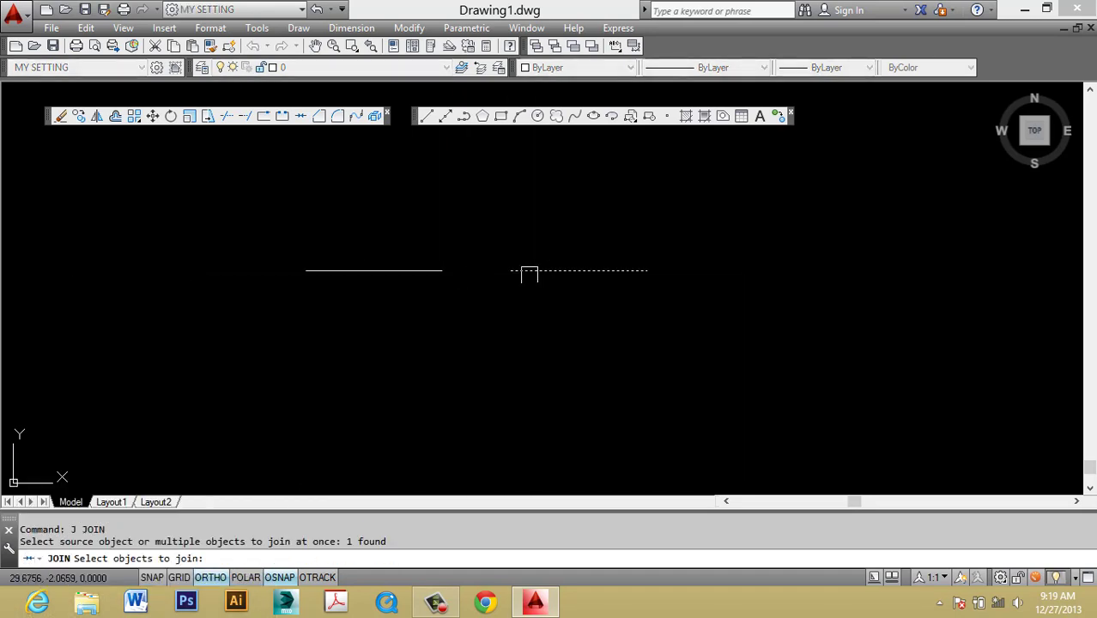
{"action": "key", "text": "Return"}
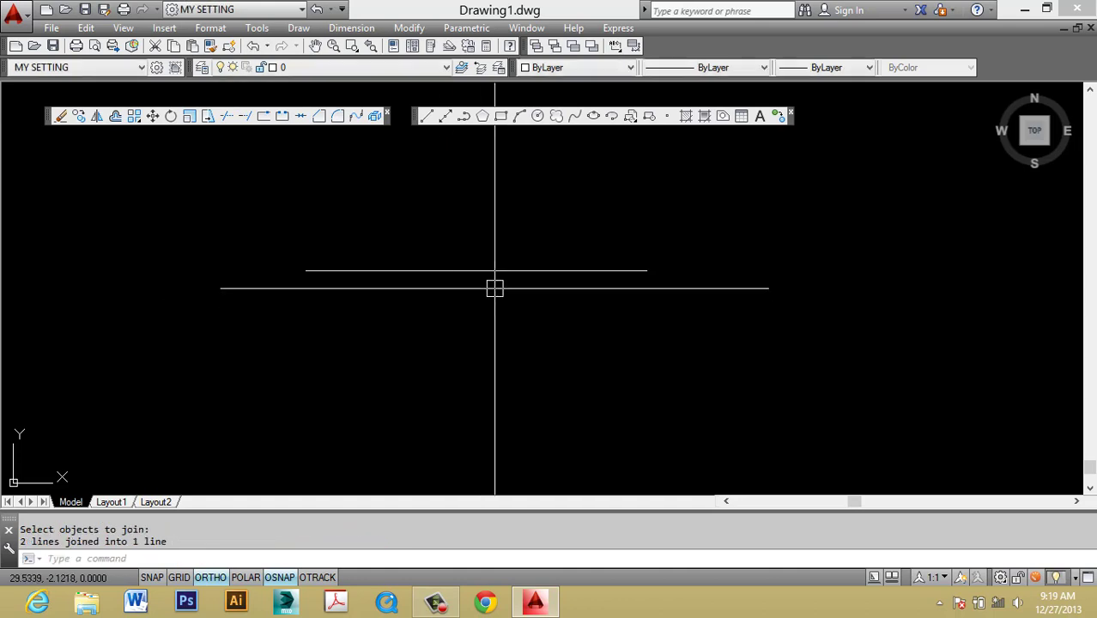
{"action": "left_click", "coordinate": [495, 271]}
{"action": "key", "text": "Escape"}
{"action": "left_click", "coordinate": [585, 245]}
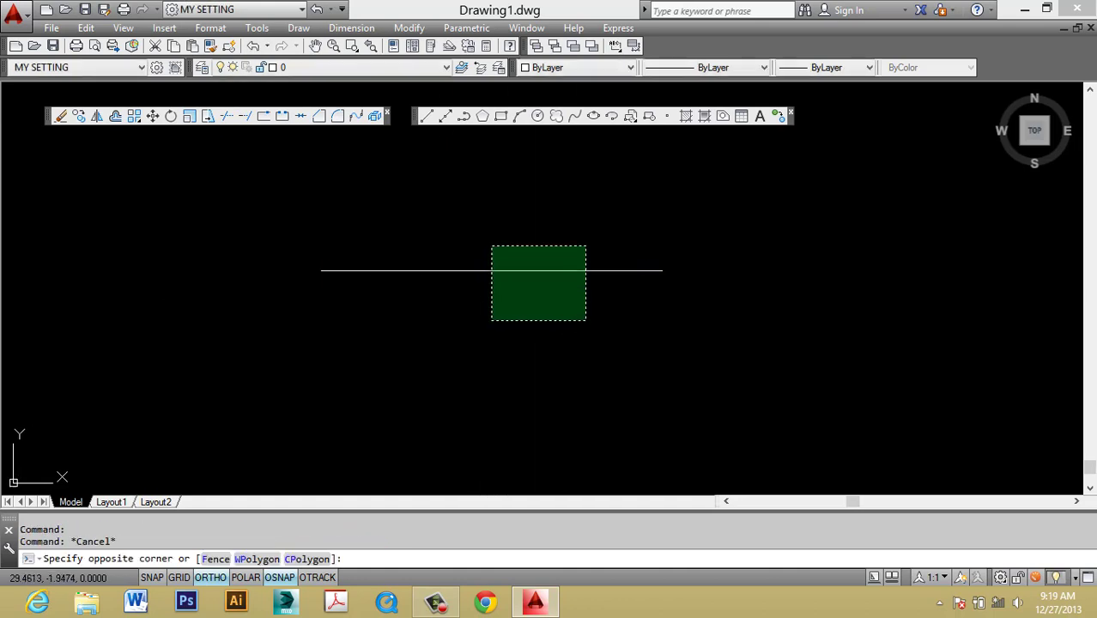
{"action": "left_click", "coordinate": [492, 318]}
{"action": "key", "text": "Escape"}
Step: Draw a short horizontal line below the joined line
{"action": "type", "text": "L"}
{"action": "key", "text": "Return"}
{"action": "type", "text": "L"}
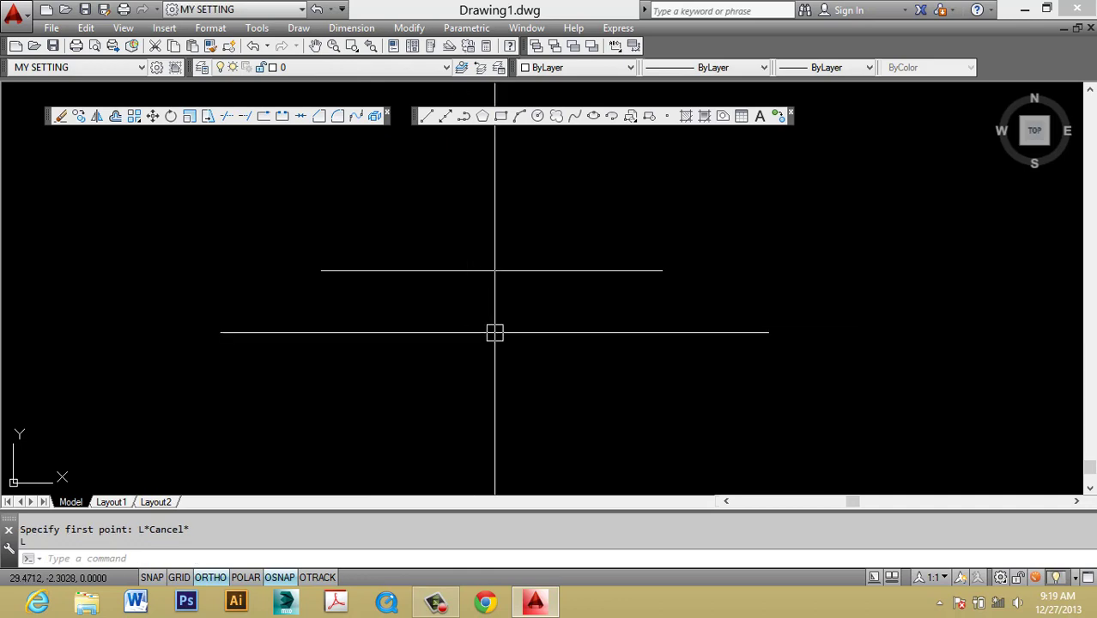
{"action": "key", "text": "Return"}
{"action": "left_click", "coordinate": [372, 342]}
{"action": "left_click", "coordinate": [455, 342]}
{"action": "key", "text": "Escape"}
{"action": "key", "text": "Return"}
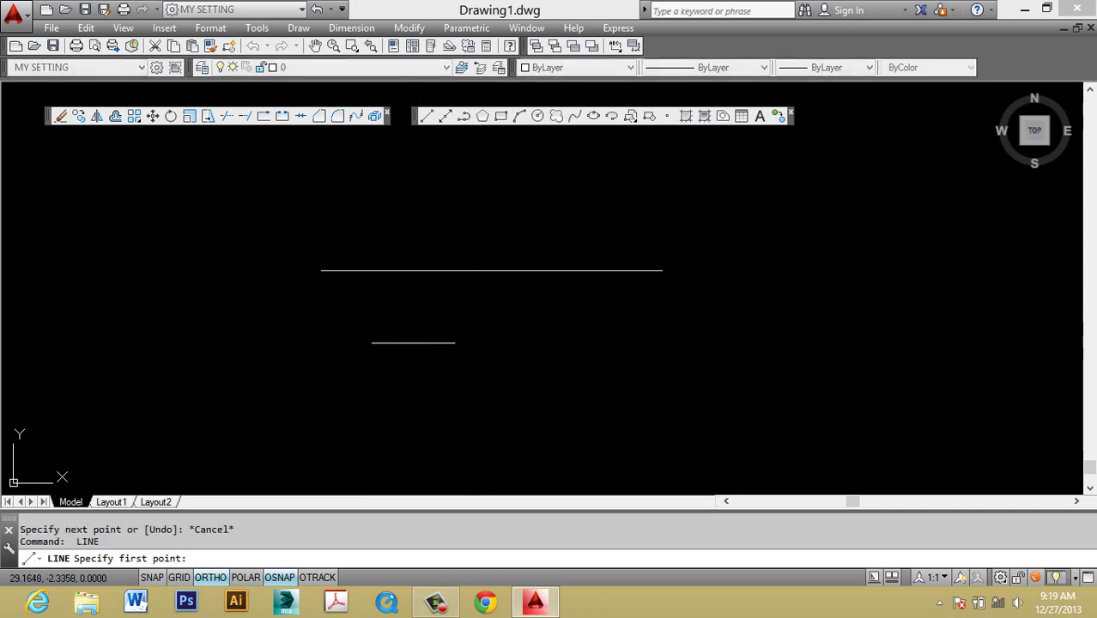
{"action": "left_click", "coordinate": [421, 359]}
{"action": "key", "text": "Escape"}
Step: Copy the short lower line by a tiny vertical distance, forming two closely spaced parallel lines
{"action": "left_click", "coordinate": [419, 343]}
{"action": "type", "text": "co"}
{"action": "key", "text": "Return"}
{"action": "scroll", "coordinate": [370, 338], "scroll_direction": "up", "scroll_amount": 6}
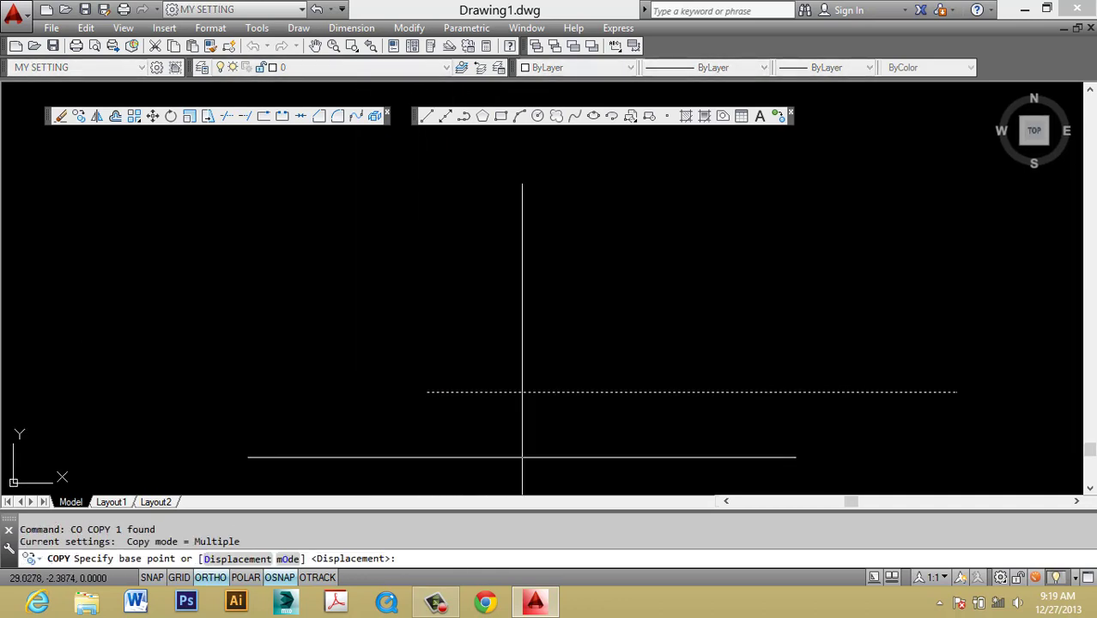
{"action": "scroll", "coordinate": [481, 377], "scroll_direction": "up", "scroll_amount": 3}
{"action": "scroll", "coordinate": [485, 300], "scroll_direction": "up", "scroll_amount": 4}
{"action": "left_click", "coordinate": [503, 222]}
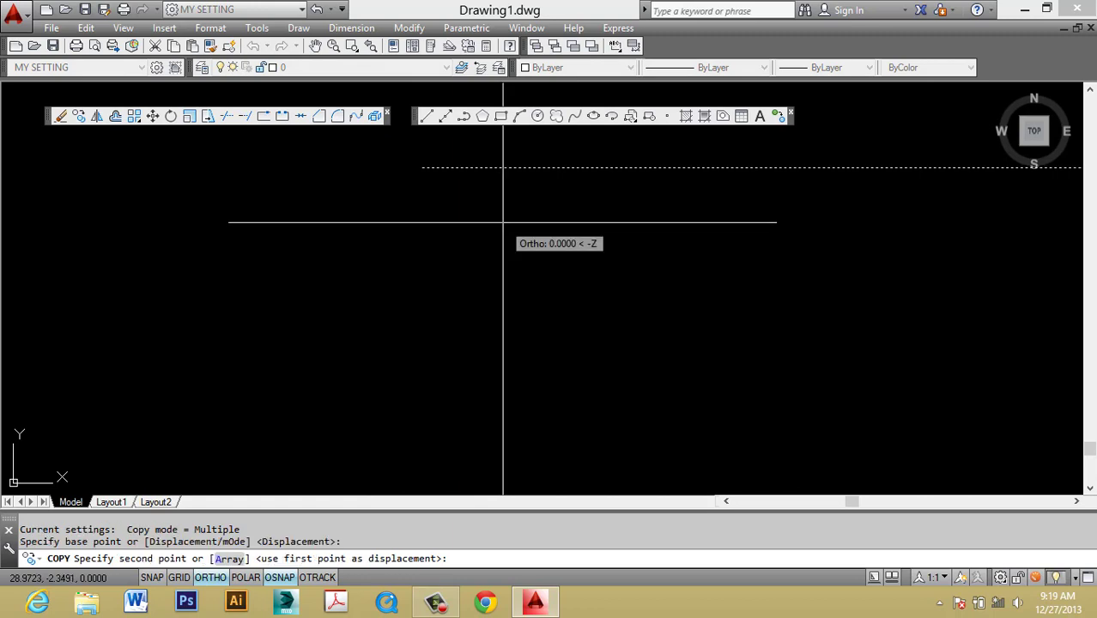
{"action": "left_click", "coordinate": [471, 170]}
{"action": "key", "text": "Escape"}
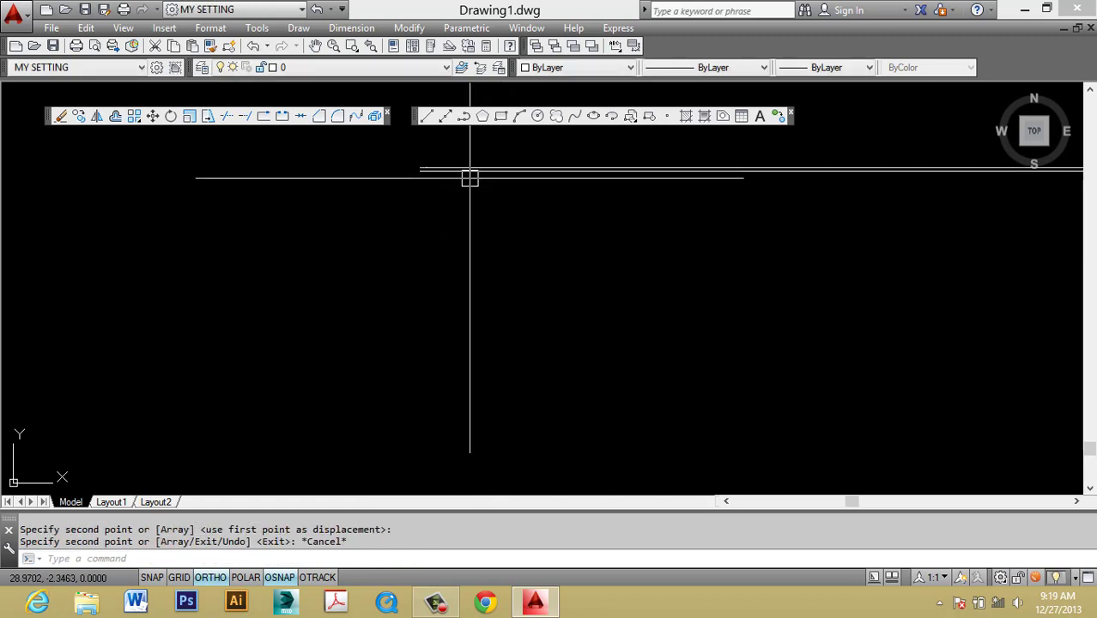
{"action": "left_click", "coordinate": [470, 174]}
{"action": "type", "text": "m"}
{"action": "key", "text": "Return"}
{"action": "scroll", "coordinate": [331, 221], "scroll_direction": "down", "scroll_amount": 3}
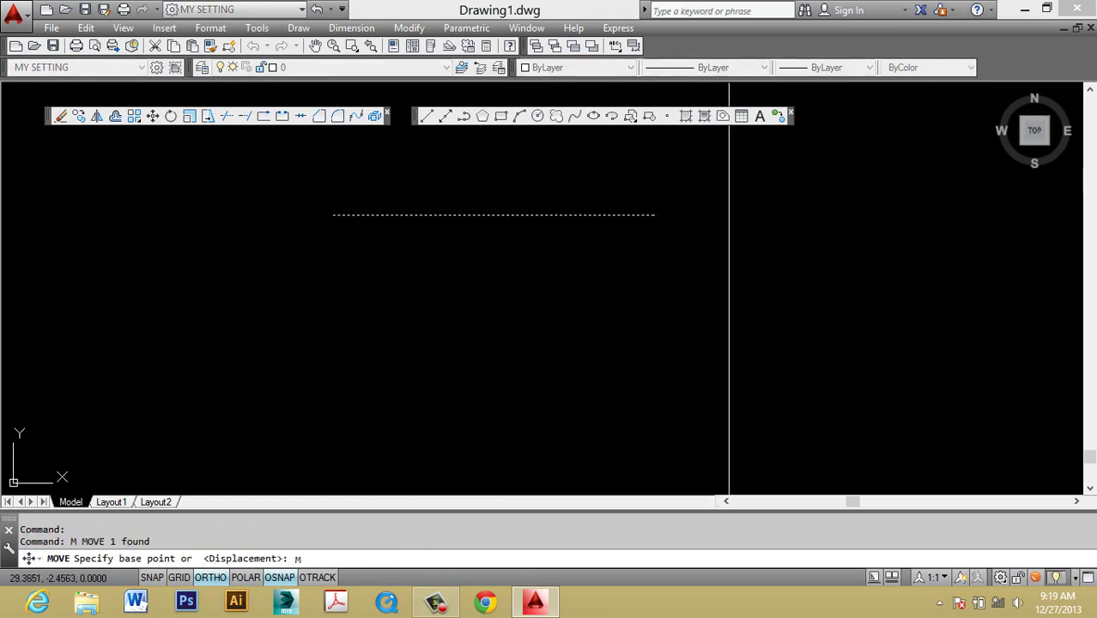
{"action": "scroll", "coordinate": [567, 283], "scroll_direction": "down", "scroll_amount": 4}
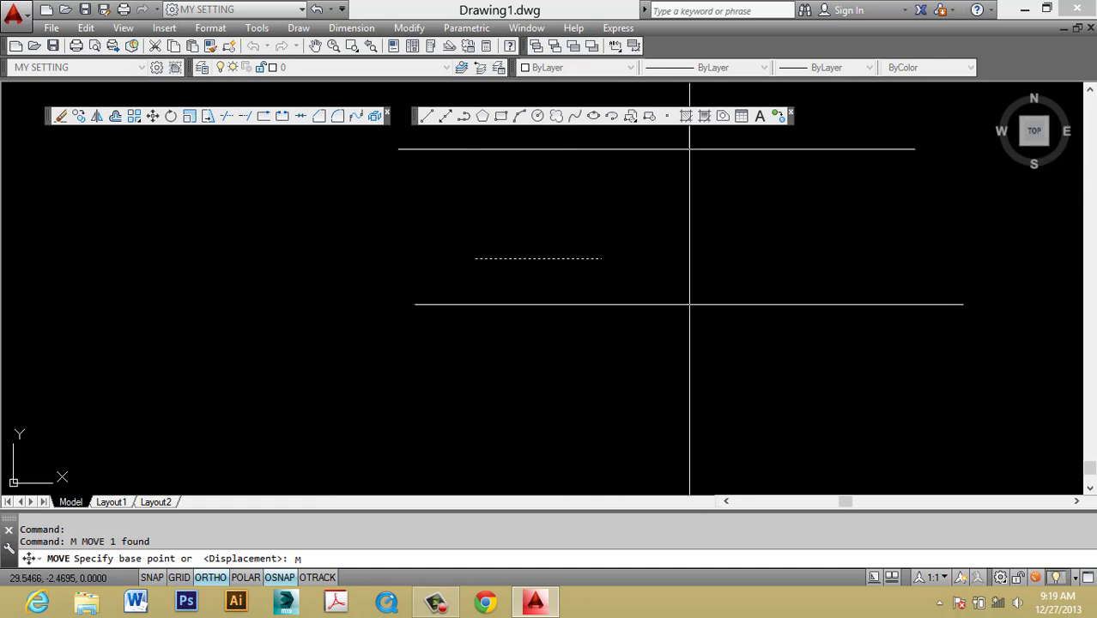
{"action": "key", "text": "Escape"}
{"action": "scroll", "coordinate": [558, 262], "scroll_direction": "up", "scroll_amount": 5}
{"action": "left_click", "coordinate": [573, 184]}
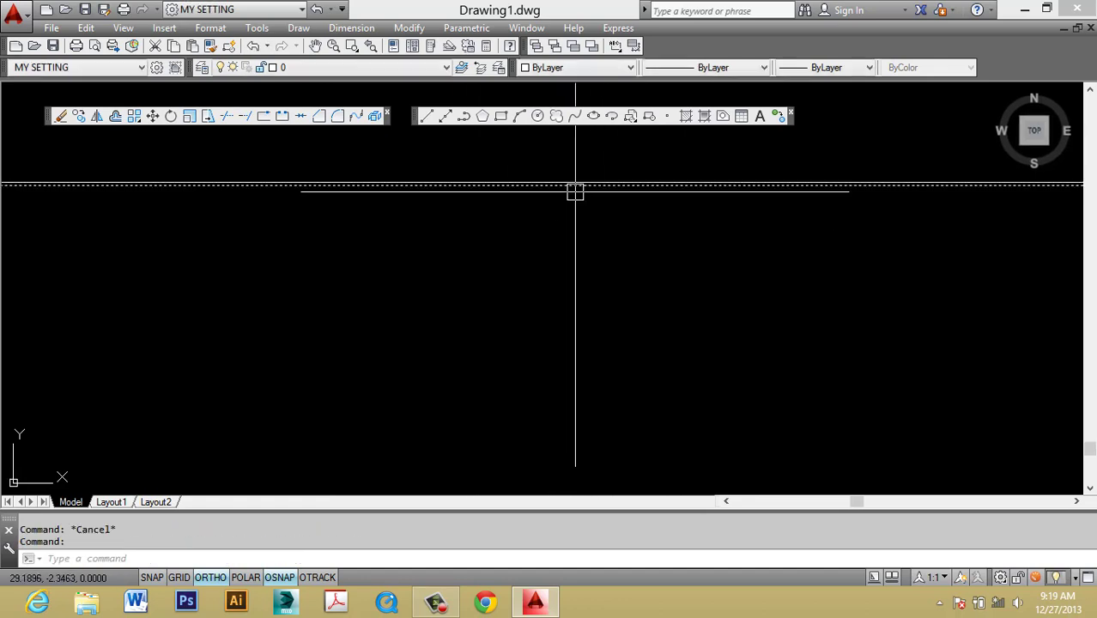
{"action": "type", "text": "m"}
{"action": "key", "text": "Return"}
{"action": "scroll", "coordinate": [460, 176], "scroll_direction": "down", "scroll_amount": 4}
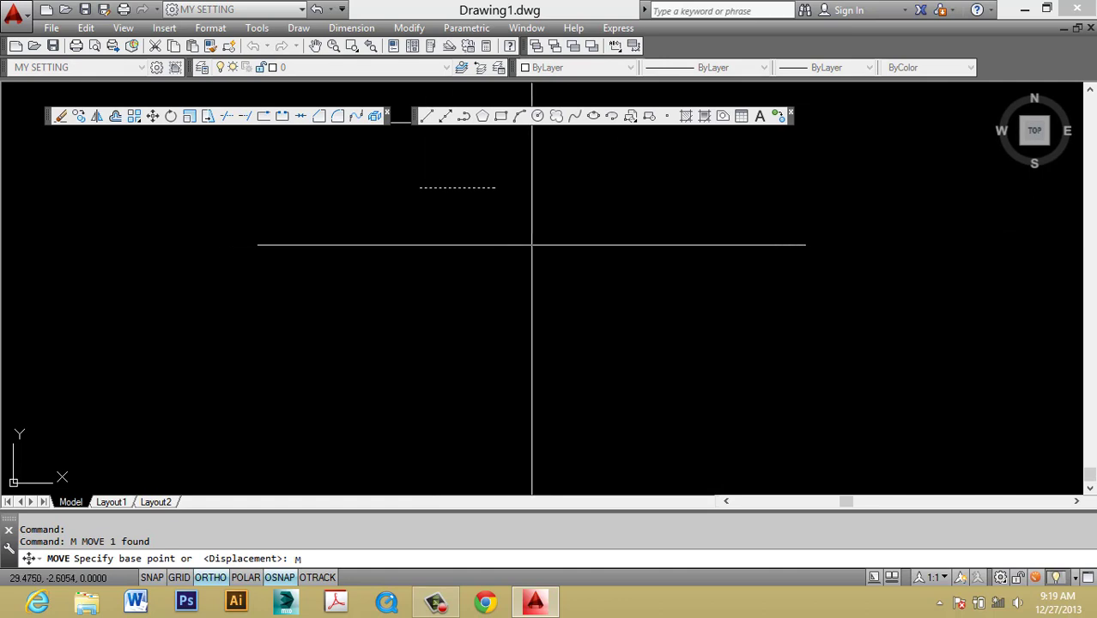
{"action": "key", "text": "Escape"}
Step: Move the lower of the two closely spaced lines to the right, leaving a gap between the slightly misaligned lines
{"action": "scroll", "coordinate": [539, 414], "scroll_direction": "up", "scroll_amount": 5}
{"action": "scroll", "coordinate": [406, 421], "scroll_direction": "up", "scroll_amount": 8}
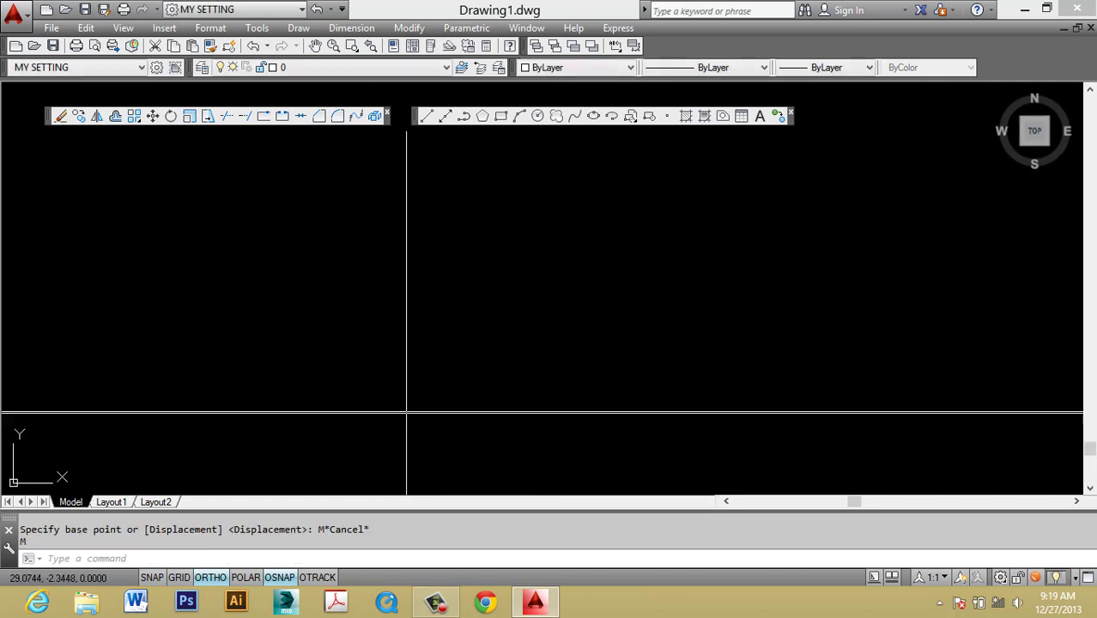
{"action": "left_click", "coordinate": [427, 388]}
{"action": "type", "text": "m"}
{"action": "key", "text": "Return"}
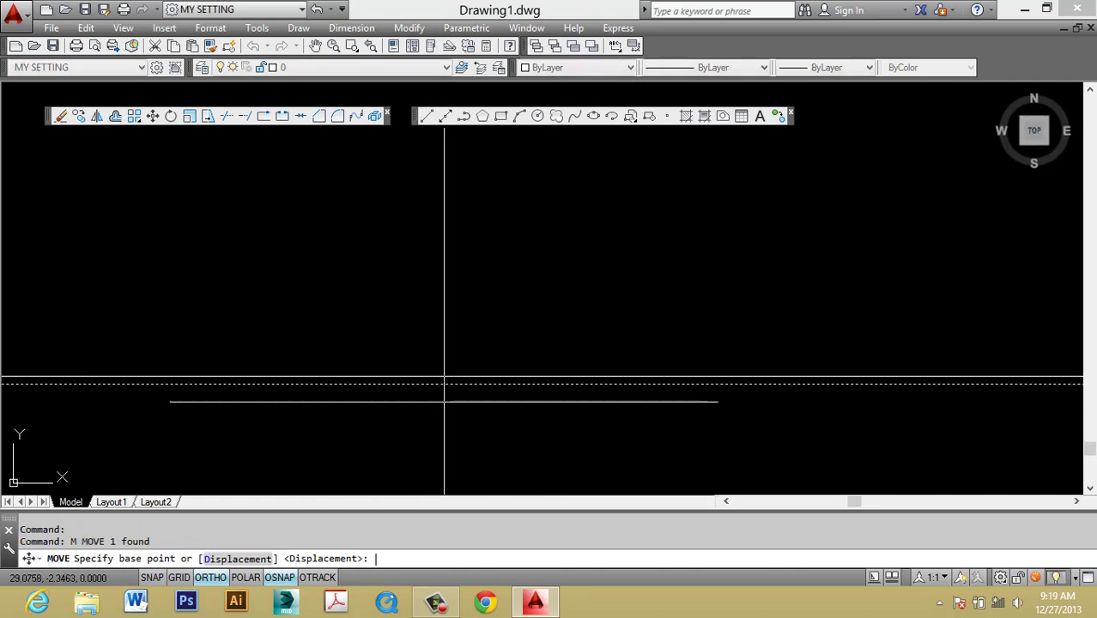
{"action": "scroll", "coordinate": [450, 369], "scroll_direction": "down", "scroll_amount": 10}
{"action": "left_click", "coordinate": [337, 306]}
{"action": "scroll", "coordinate": [676, 294], "scroll_direction": "down", "scroll_amount": 8}
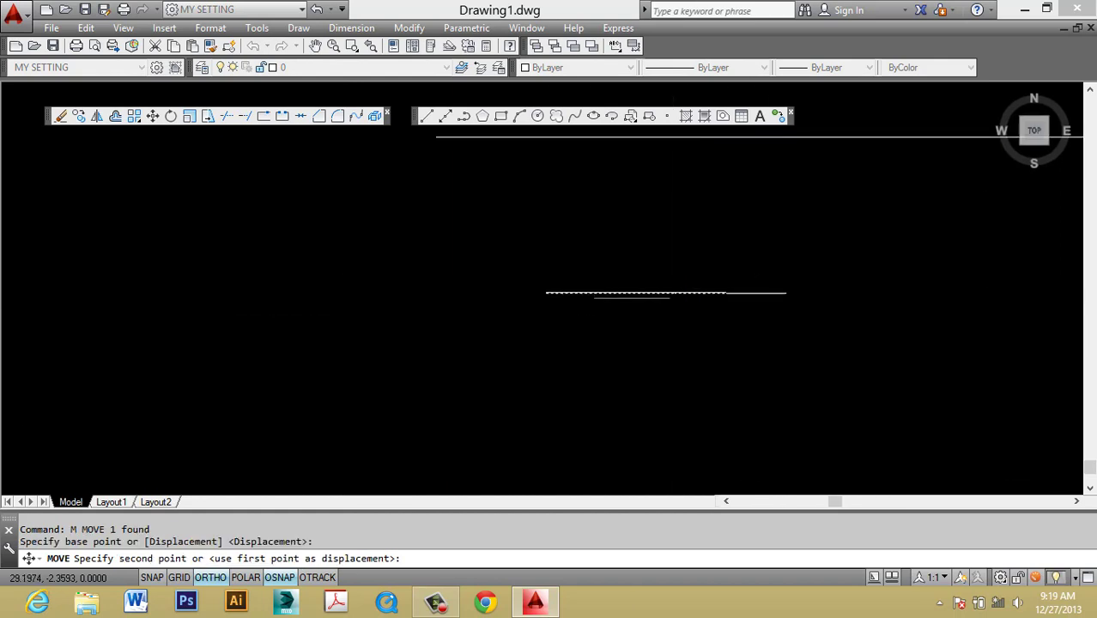
{"action": "left_click", "coordinate": [727, 321]}
{"action": "key", "text": "Escape"}
{"action": "scroll", "coordinate": [705, 286], "scroll_direction": "up", "scroll_amount": 4}
{"action": "middle_click_drag", "start_coordinate": [830, 297], "coordinate": [770, 275]}
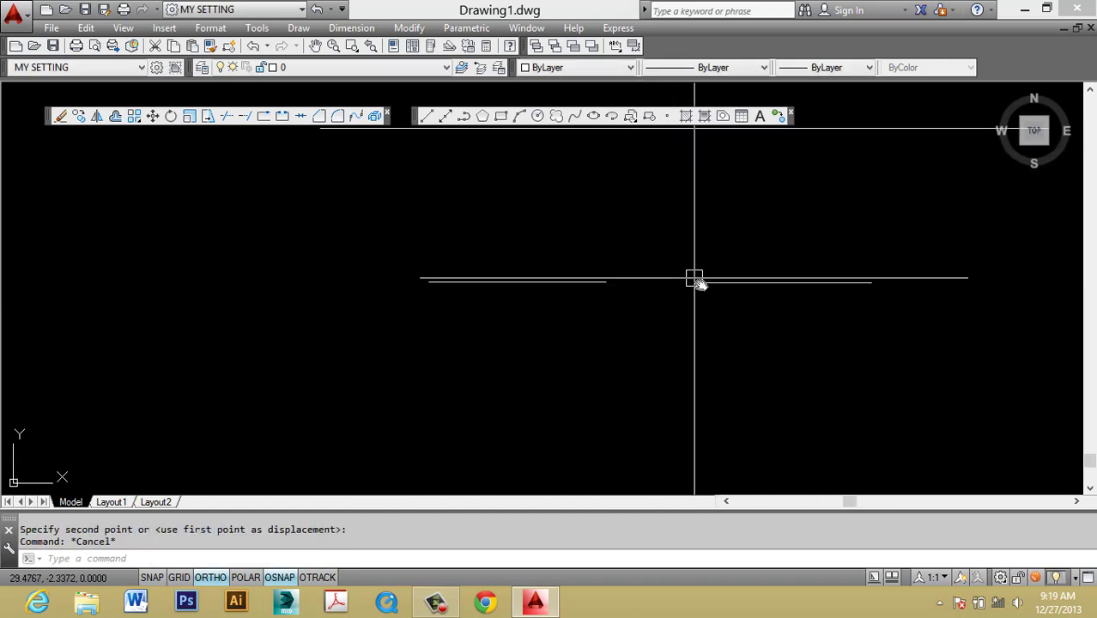
Step: Try to join the two short, slightly misaligned lines below the long joined line
{"action": "middle_click_drag", "start_coordinate": [694, 278], "coordinate": [495, 278]}
{"action": "scroll", "coordinate": [553, 283], "scroll_direction": "up", "scroll_amount": 2}
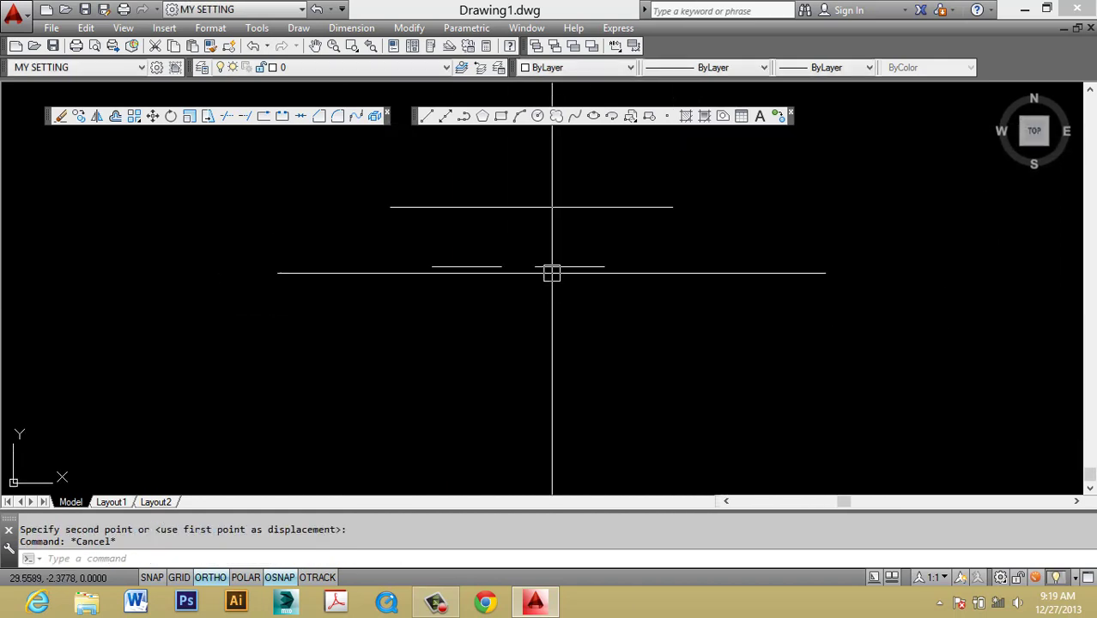
{"action": "key", "text": "Escape"}
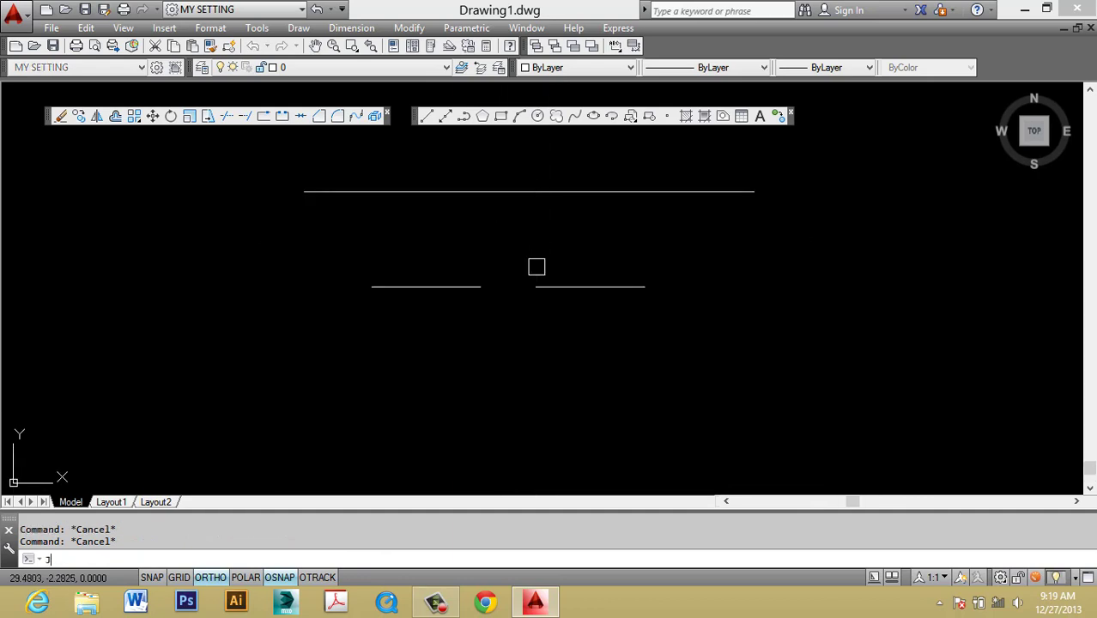
{"action": "key", "text": "Escape"}
{"action": "type", "text": "j"}
{"action": "key", "text": "Return"}
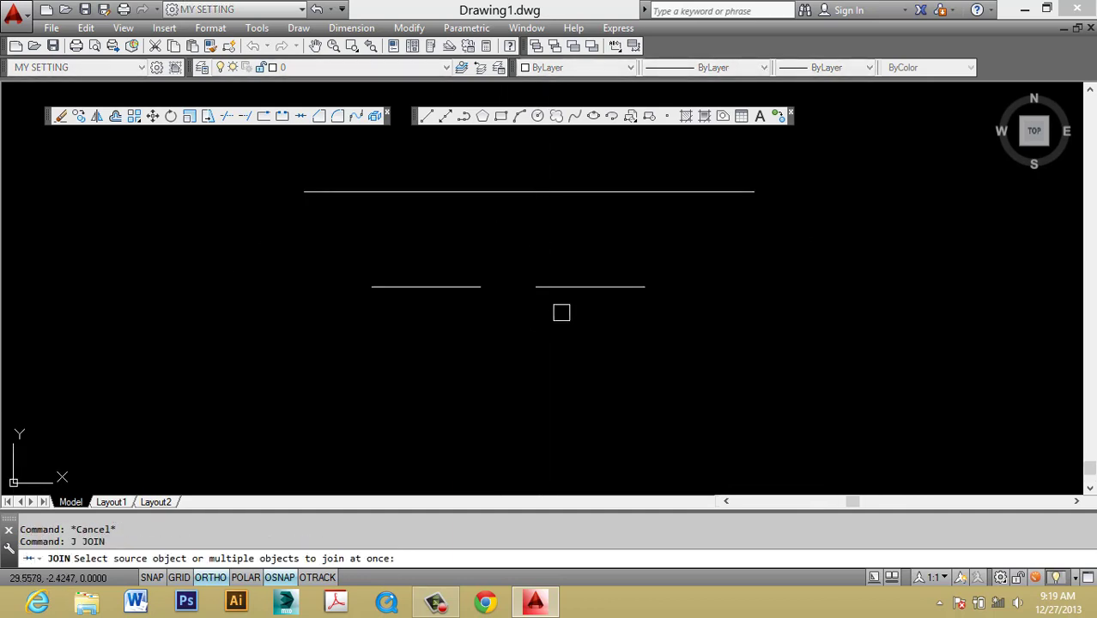
{"action": "left_click", "coordinate": [580, 289]}
{"action": "key", "text": "Return"}
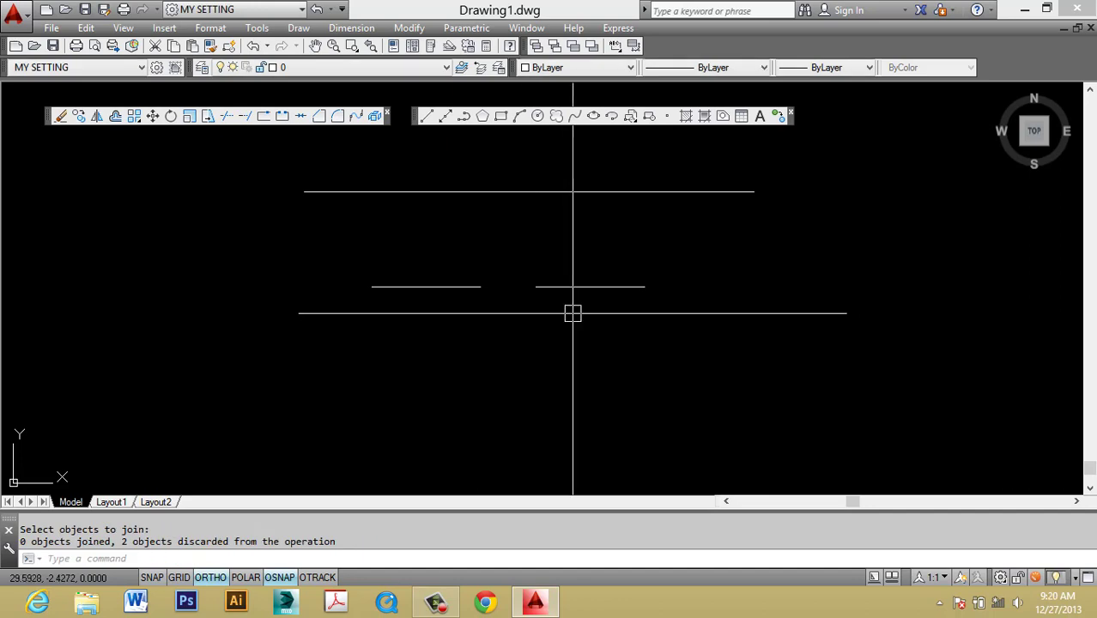
Step: Erase the right-hand one of the two short misaligned lines
{"action": "middle_click_drag", "start_coordinate": [539, 315], "coordinate": [591, 317]}
{"action": "scroll", "coordinate": [524, 288], "scroll_direction": "up", "scroll_amount": 2}
{"action": "scroll", "coordinate": [627, 313], "scroll_direction": "up", "scroll_amount": 4}
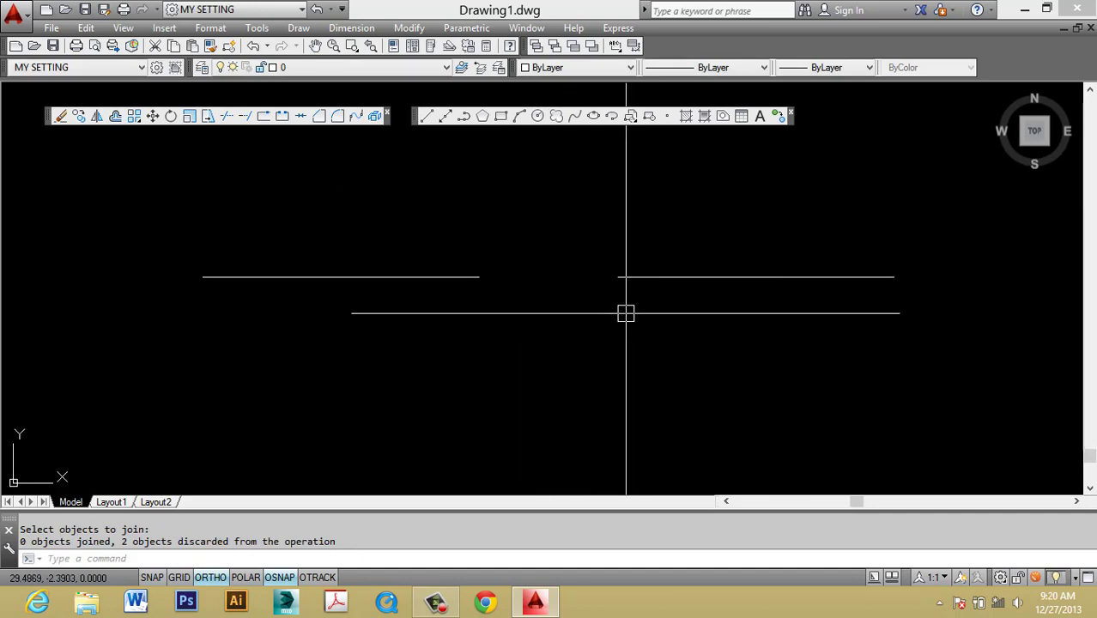
{"action": "left_click", "coordinate": [704, 325]}
{"action": "left_click", "coordinate": [657, 284]}
{"action": "key", "text": "Escape"}
{"action": "key", "text": "Escape"}
{"action": "left_click", "coordinate": [756, 321]}
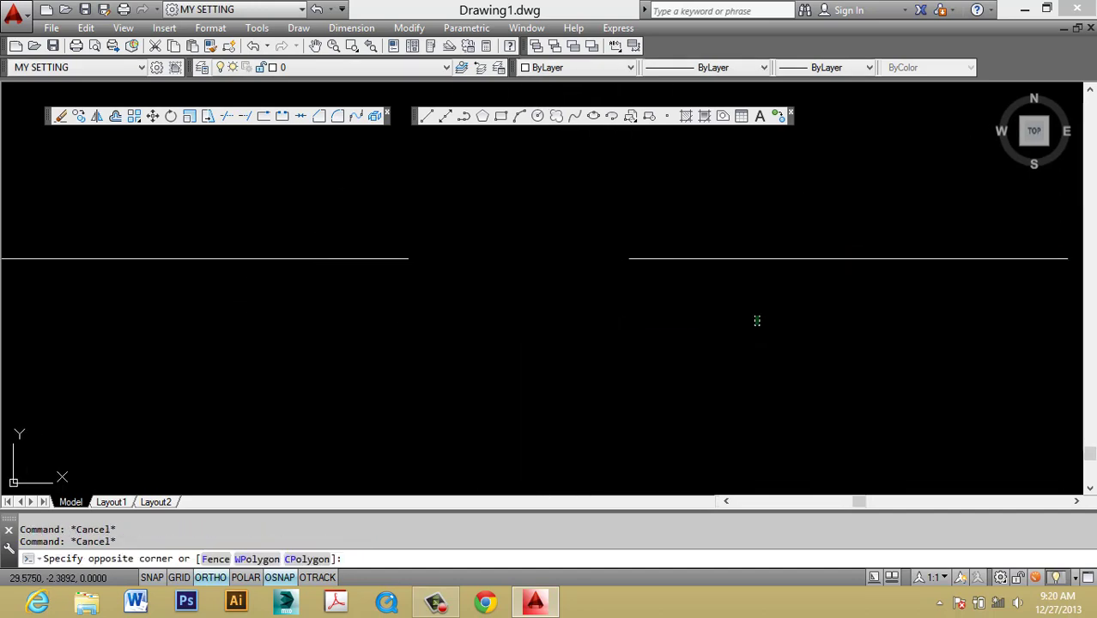
{"action": "left_click", "coordinate": [530, 156]}
{"action": "type", "text": "e"}
{"action": "key", "text": "Return"}
Step: Erase the long joined line together with the remaining short line below it
{"action": "scroll", "coordinate": [588, 344], "scroll_direction": "down", "scroll_amount": 3}
{"action": "middle_click_drag", "start_coordinate": [591, 296], "coordinate": [592, 335]}
{"action": "key", "text": "Escape"}
{"action": "left_click", "coordinate": [592, 335]}
{"action": "left_click", "coordinate": [486, 214]}
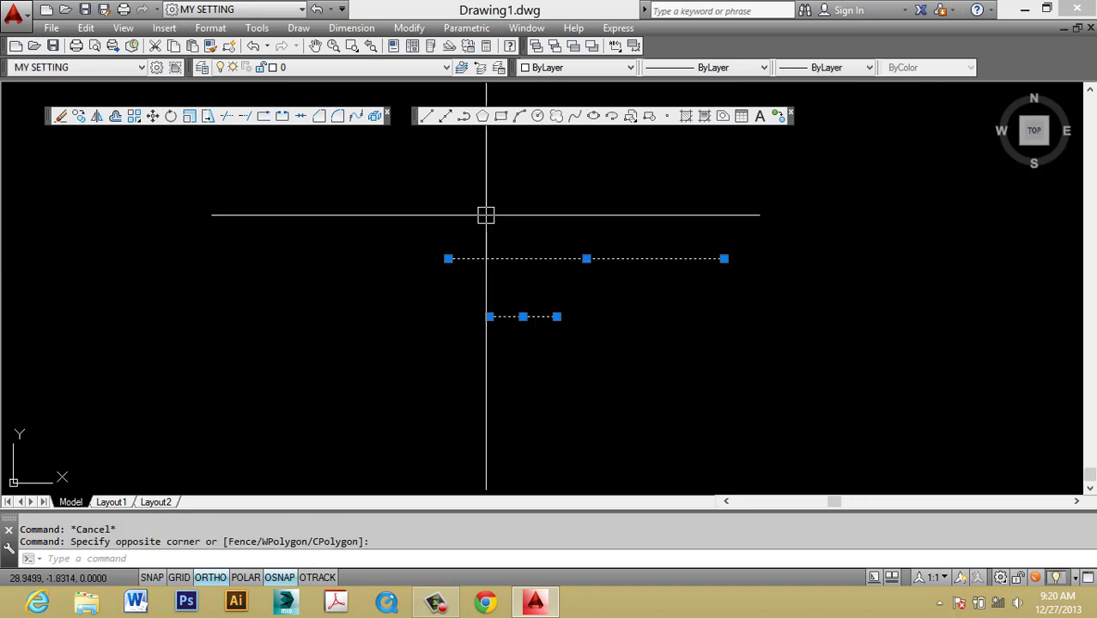
{"action": "type", "text": "E"}
{"action": "key", "text": "Return"}
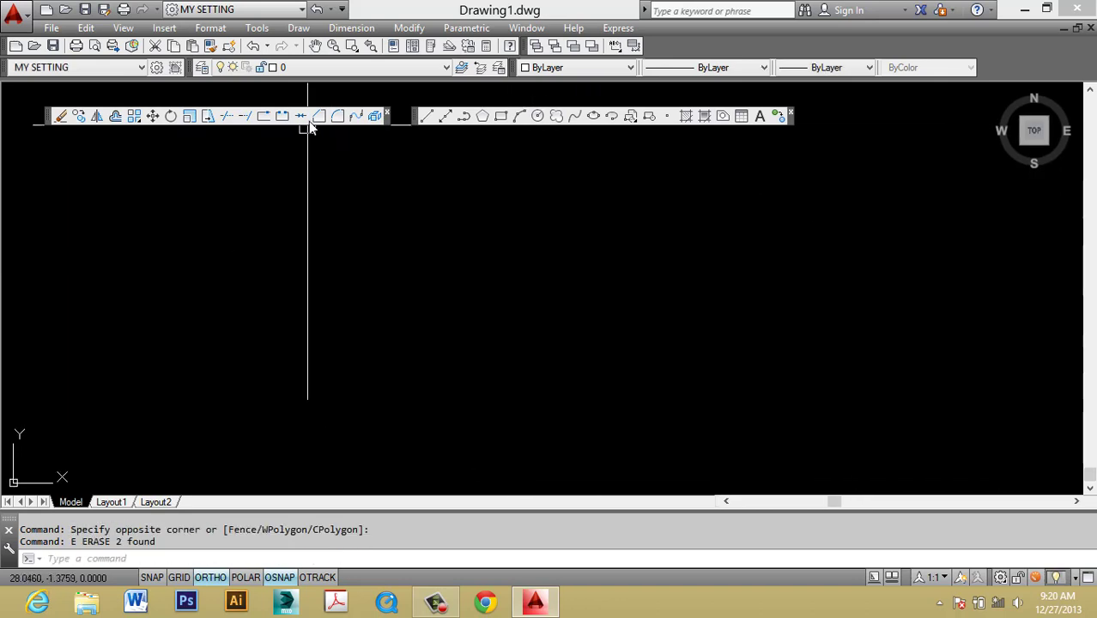
{"action": "key", "text": "Escape"}
{"action": "key", "text": "Escape"}
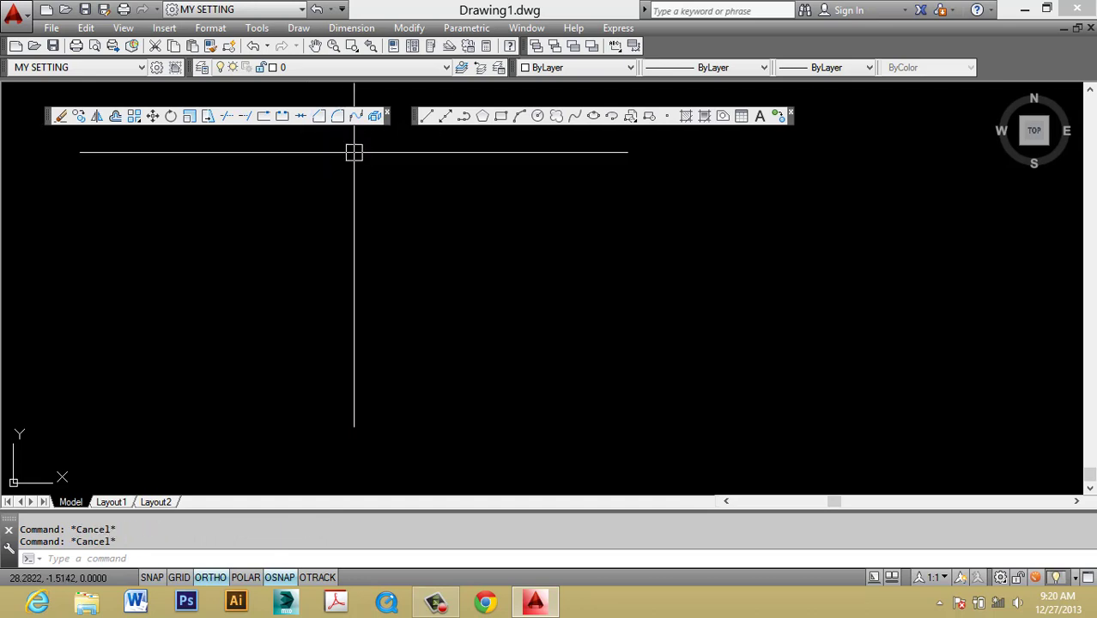
Step: Draw a closed rectangle from four line segments, turning on object snap tracking to align the lower corner with the start point
{"action": "type", "text": "l"}
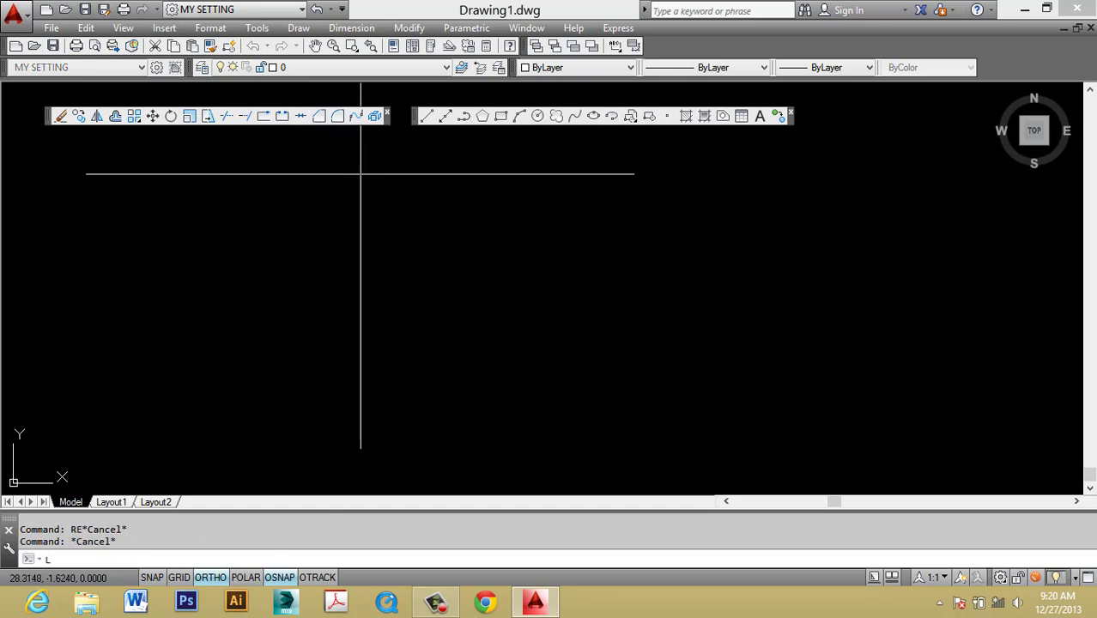
{"action": "key", "text": "Return"}
{"action": "left_click", "coordinate": [431, 324]}
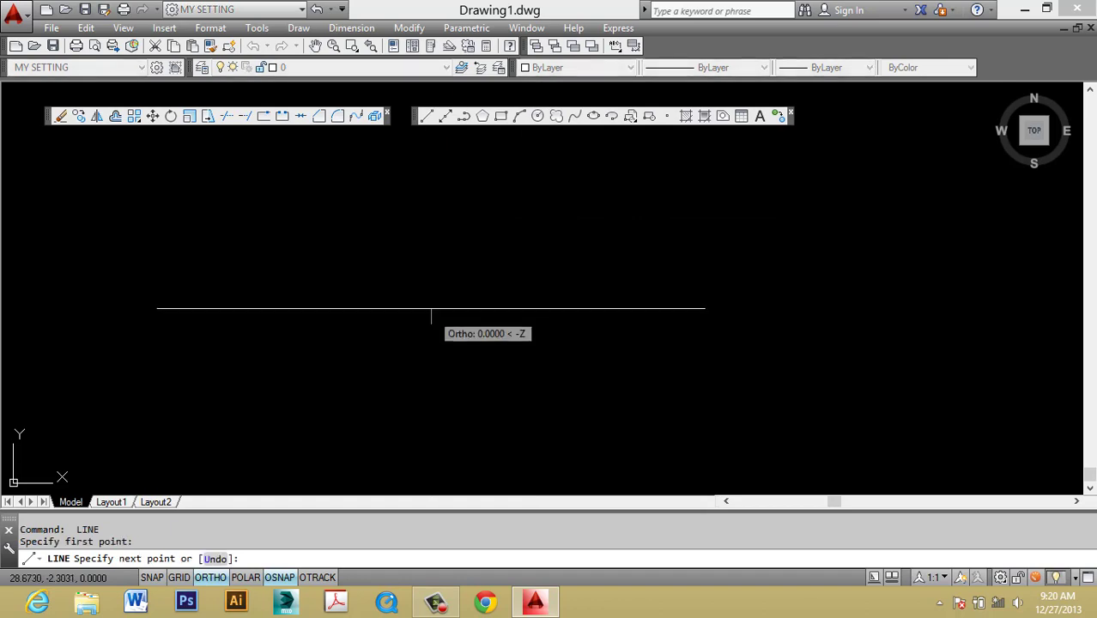
{"action": "left_click", "coordinate": [431, 238]}
{"action": "left_click", "coordinate": [598, 237]}
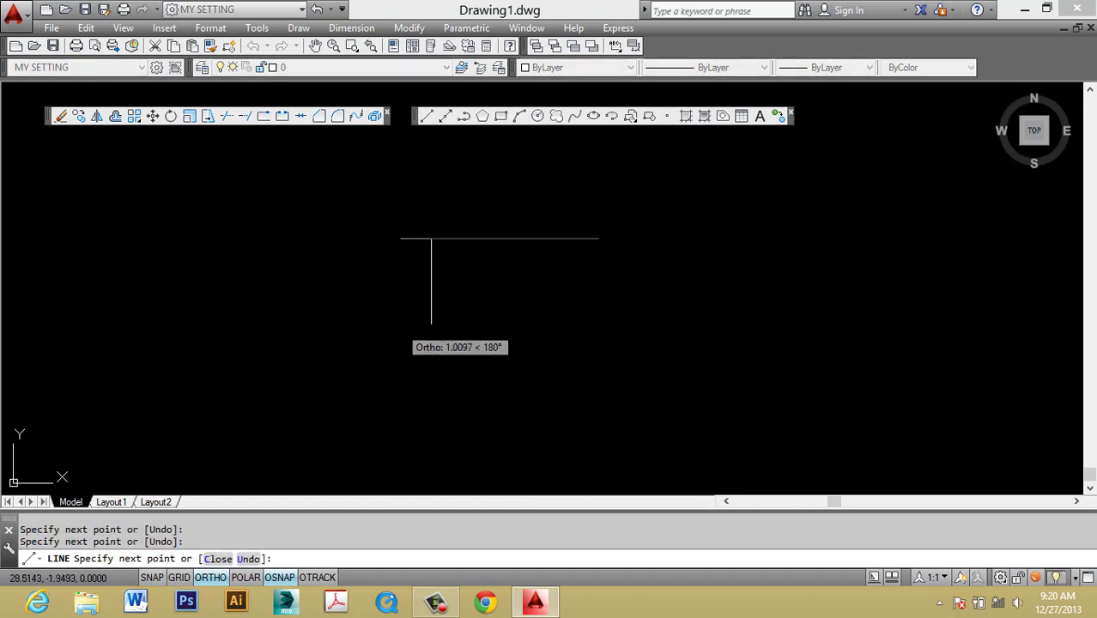
{"action": "left_click", "coordinate": [320, 578]}
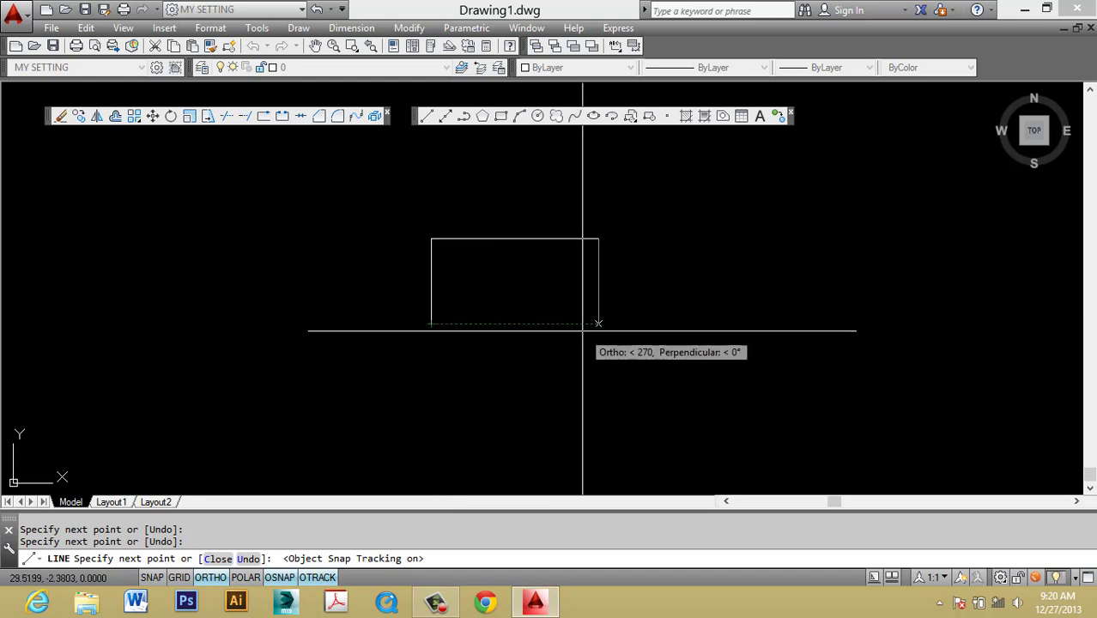
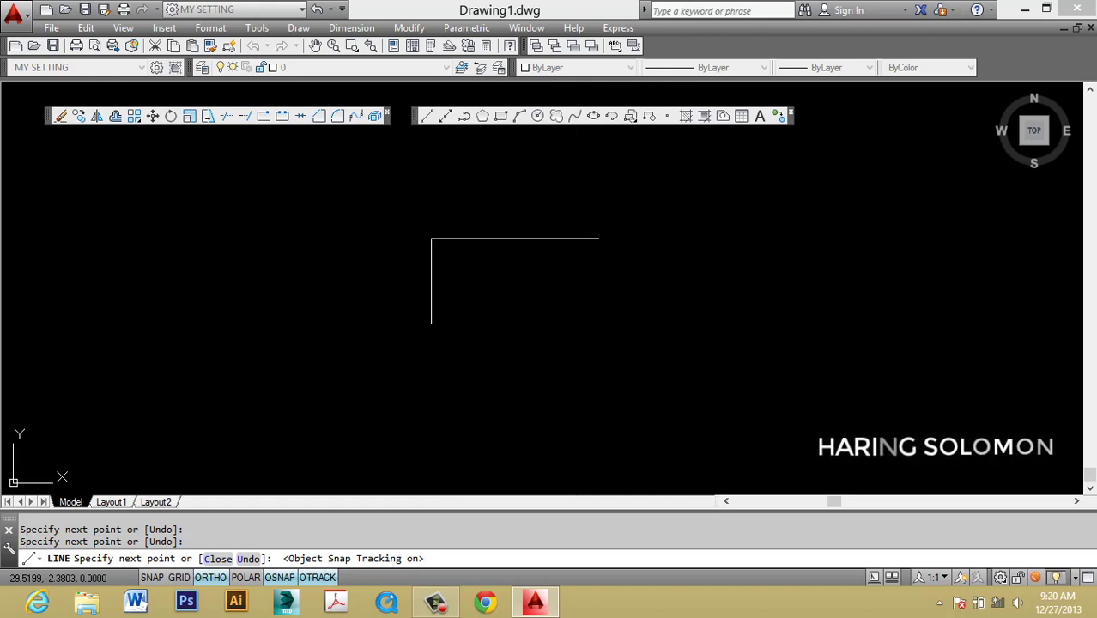
{"action": "left_click", "coordinate": [572, 326]}
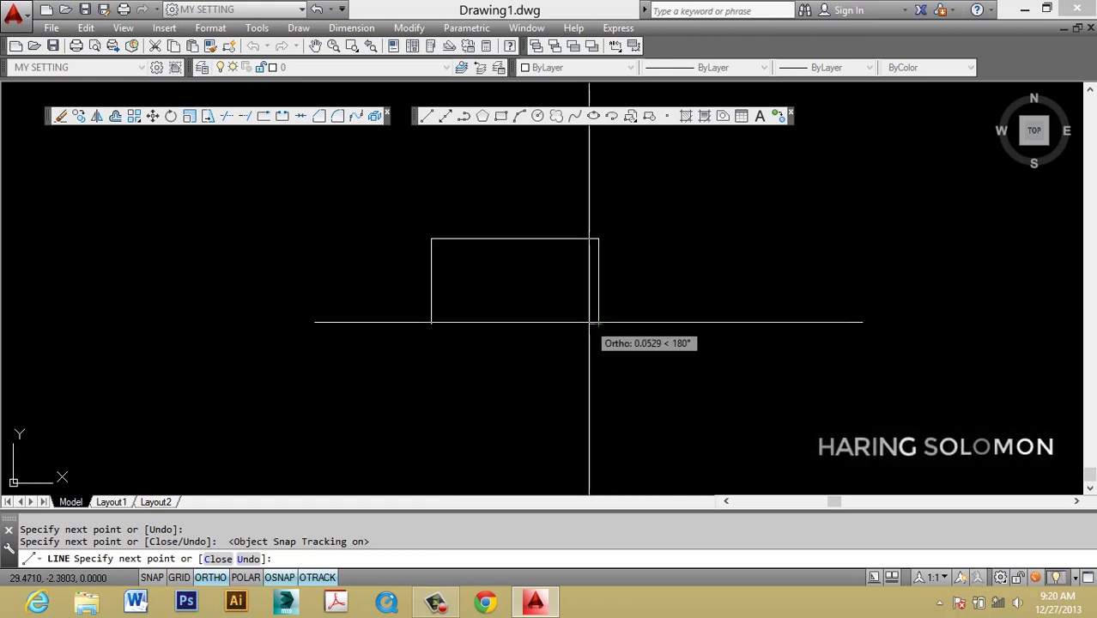
{"action": "left_click", "coordinate": [431, 325]}
{"action": "key", "text": "Escape"}
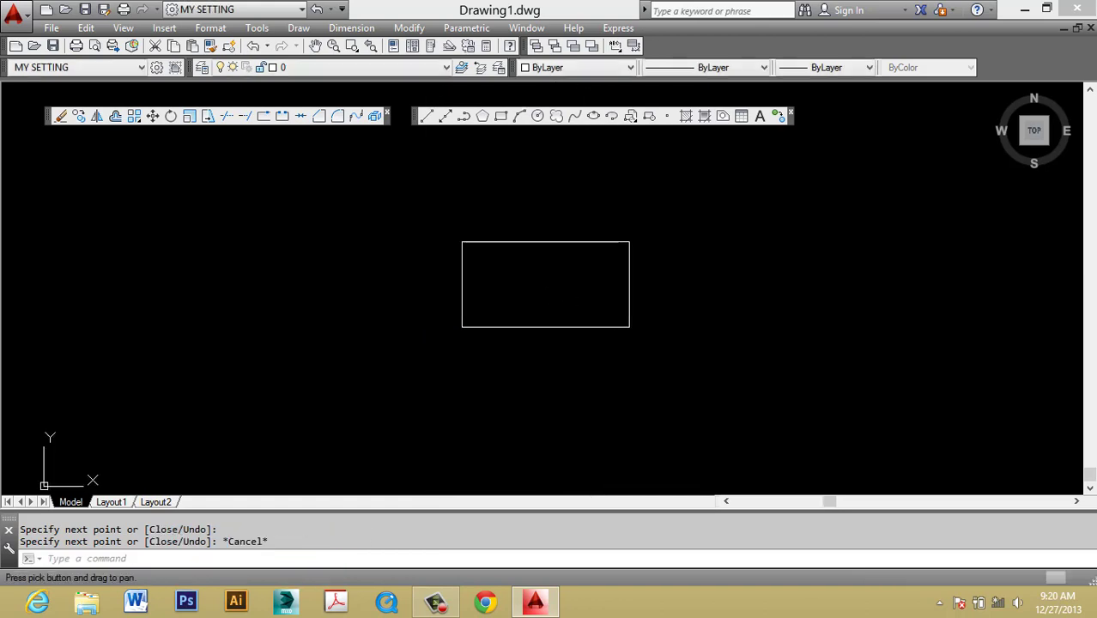
Step: Erase the rectangle made of four separate line segments
{"action": "scroll", "coordinate": [519, 296], "scroll_direction": "up", "scroll_amount": 4}
{"action": "left_click", "coordinate": [492, 321]}
{"action": "key", "text": "Escape"}
{"action": "key", "text": "Escape"}
{"action": "scroll", "coordinate": [588, 344], "scroll_direction": "down", "scroll_amount": 6}
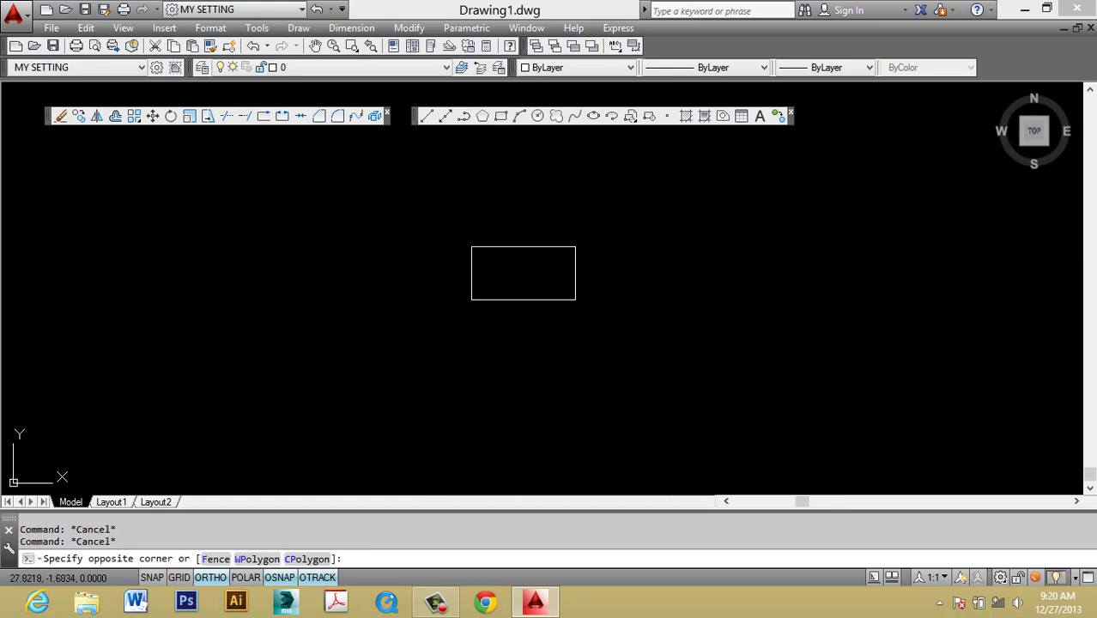
{"action": "left_click", "coordinate": [368, 214]}
{"action": "type", "text": "e"}
{"action": "key", "text": "space"}
{"action": "key", "text": "Escape"}
{"action": "type", "text": "REC"}
{"action": "key", "text": "space"}
{"action": "type", "text": "C"}
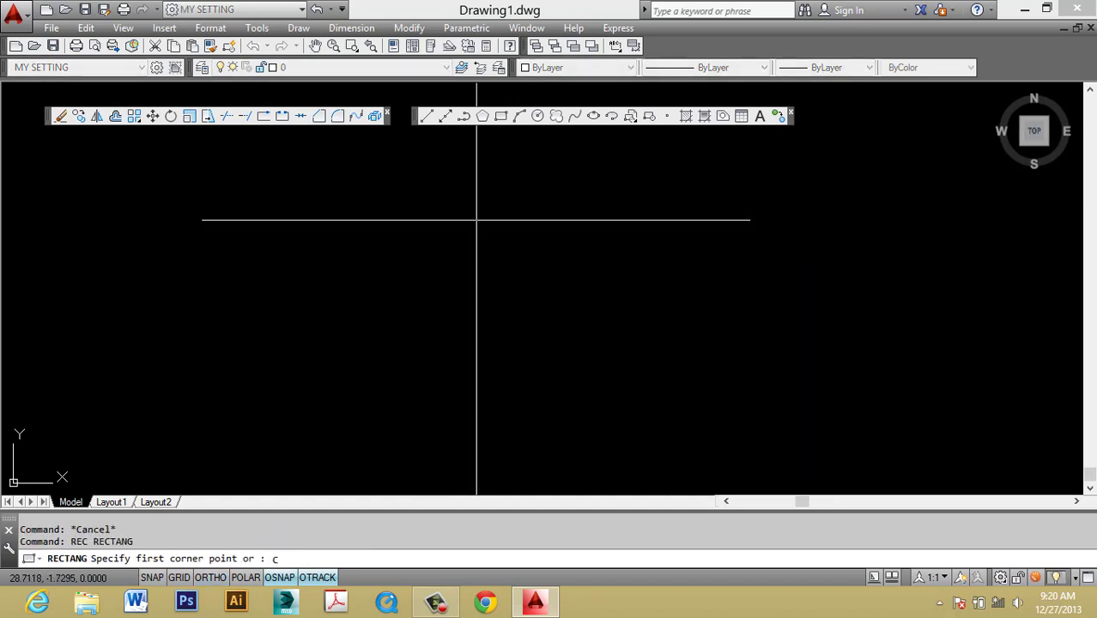
{"action": "key", "text": "Escape"}
{"action": "key", "text": "Escape"}
{"action": "type", "text": "REC"}
{"action": "key", "text": "space"}
{"action": "left_click", "coordinate": [425, 314]}
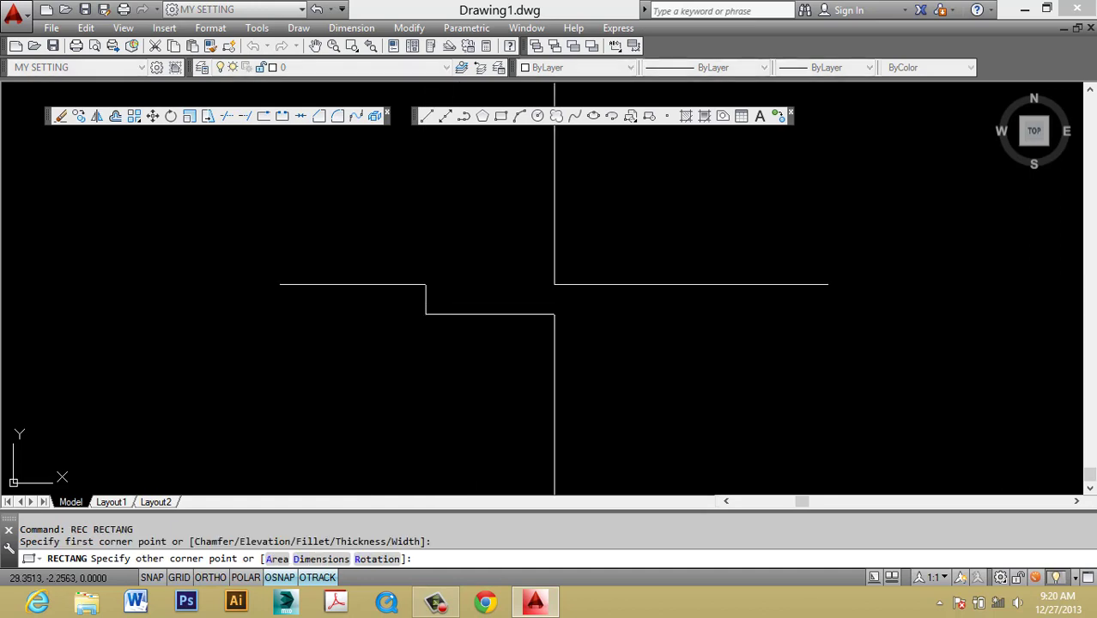
{"action": "key", "text": "F8"}
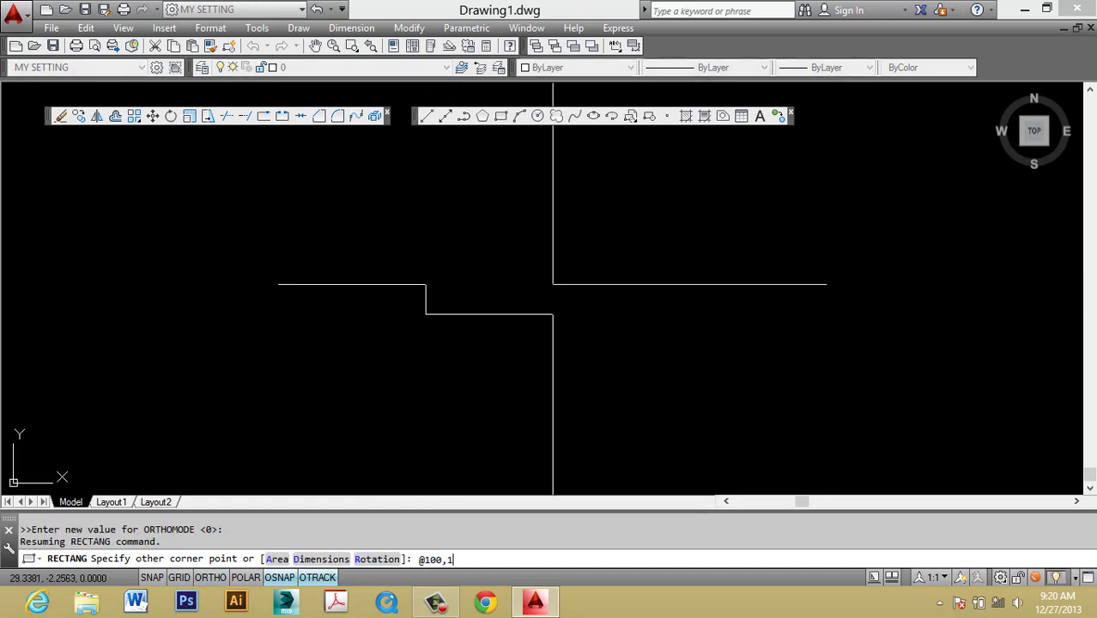
{"action": "key", "text": "Return"}
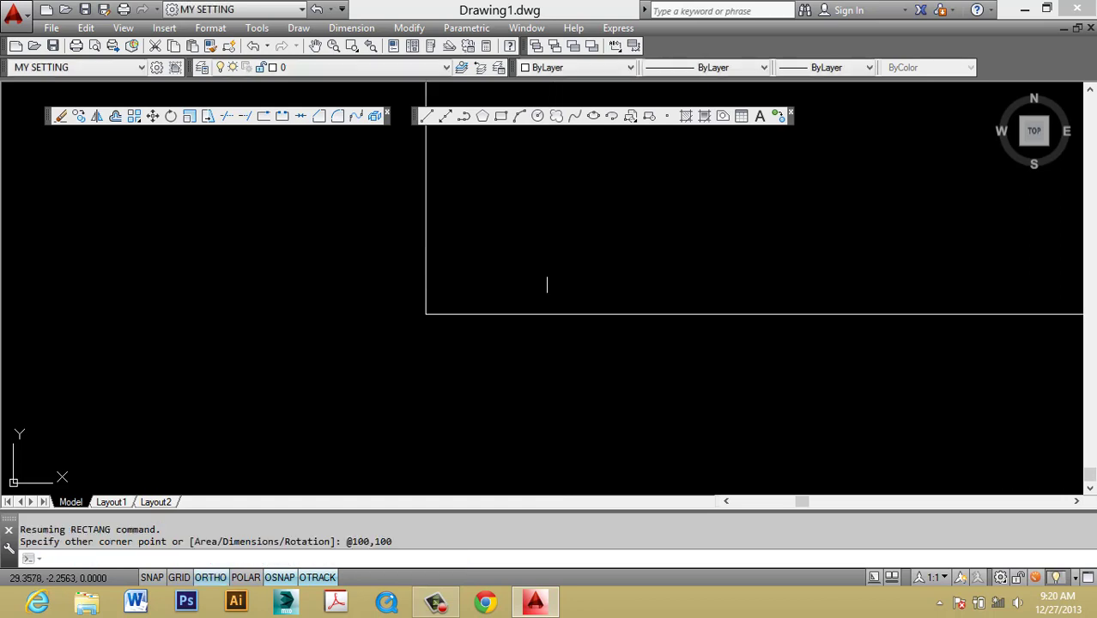
Step: Erase the oversized 100 by 100 square that overlaps the 2D BASIC title
{"action": "scroll", "coordinate": [547, 285], "scroll_direction": "down", "scroll_amount": 5}
{"action": "middle_click_drag", "start_coordinate": [547, 285], "coordinate": [324, 434]}
{"action": "scroll", "coordinate": [511, 318], "scroll_direction": "down", "scroll_amount": 1}
{"action": "key", "text": "Escape"}
{"action": "scroll", "coordinate": [391, 339], "scroll_direction": "up", "scroll_amount": 1}
{"action": "left_click", "coordinate": [295, 310]}
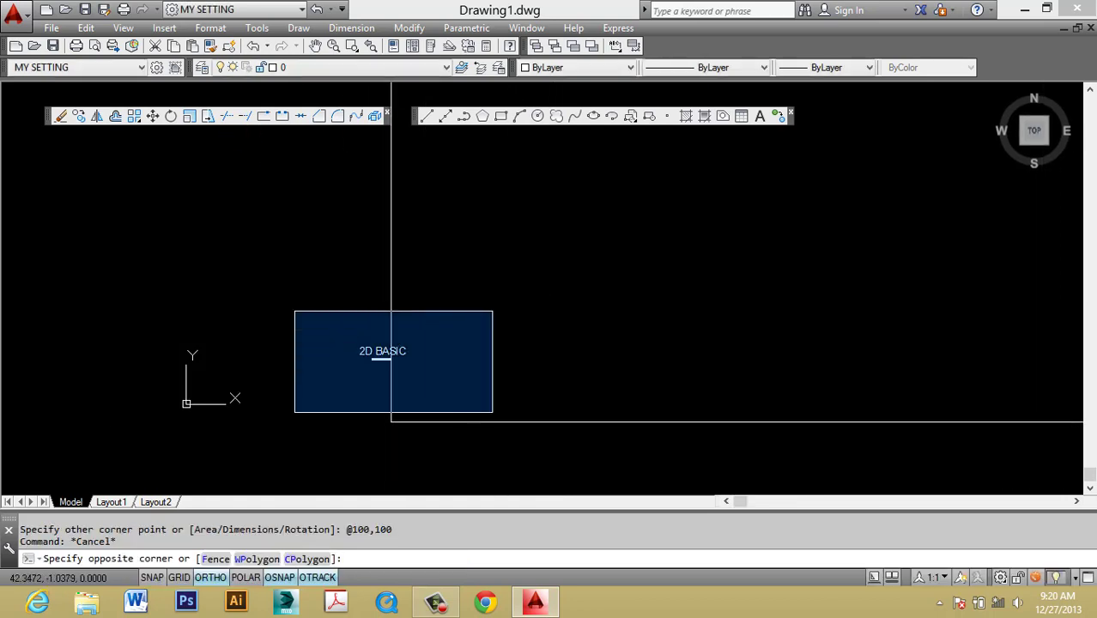
{"action": "left_click", "coordinate": [493, 412]}
{"action": "scroll", "coordinate": [482, 383], "scroll_direction": "down", "scroll_amount": 2}
{"action": "key", "text": "Escape"}
{"action": "key", "text": "Escape"}
{"action": "left_click", "coordinate": [522, 427]}
{"action": "left_click", "coordinate": [509, 355]}
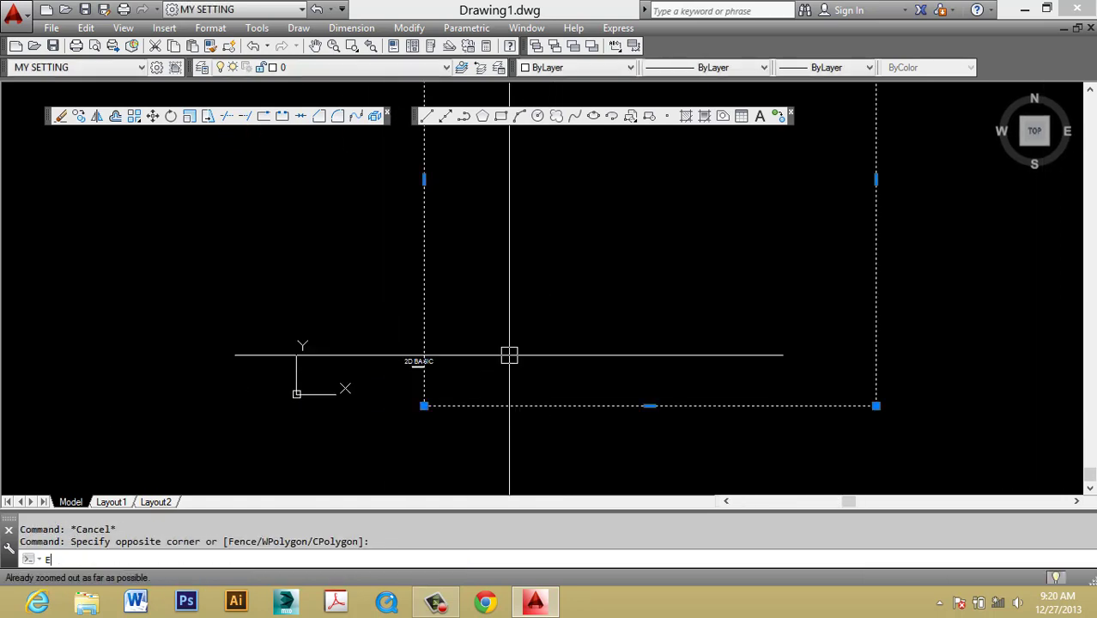
{"action": "key", "text": "Escape"}
{"action": "left_click", "coordinate": [513, 426]}
{"action": "left_click", "coordinate": [500, 371]}
{"action": "type", "text": "e"}
{"action": "key", "text": "Return"}
{"action": "key", "text": "Escape"}
{"action": "type", "text": "RE"}
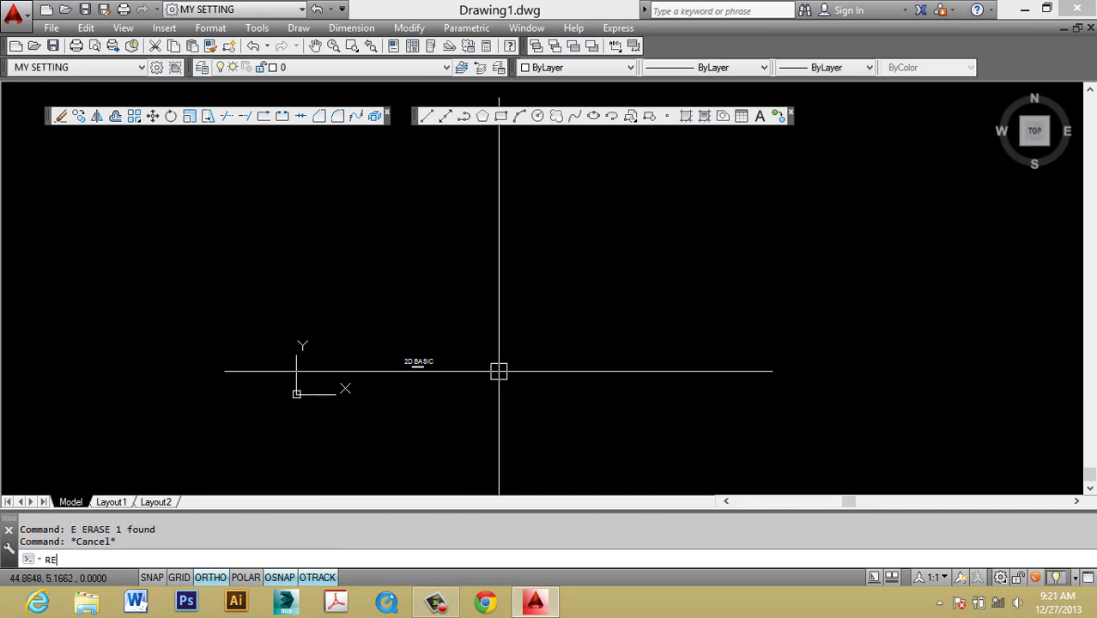
{"action": "type", "text": "C"}
{"action": "key", "text": "space"}
{"action": "type", "text": "C"}
{"action": "scroll", "coordinate": [425, 392], "scroll_direction": "up", "scroll_amount": 8}
{"action": "key", "text": "Escape"}
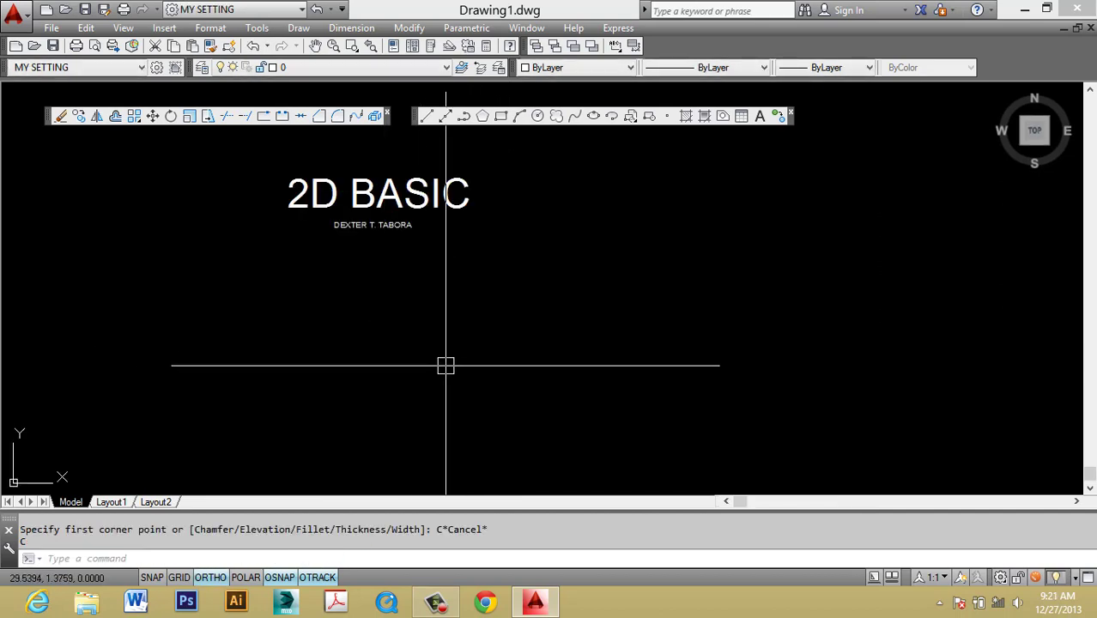
{"action": "type", "text": "REC"}
{"action": "key", "text": "Return"}
{"action": "left_click", "coordinate": [419, 411]}
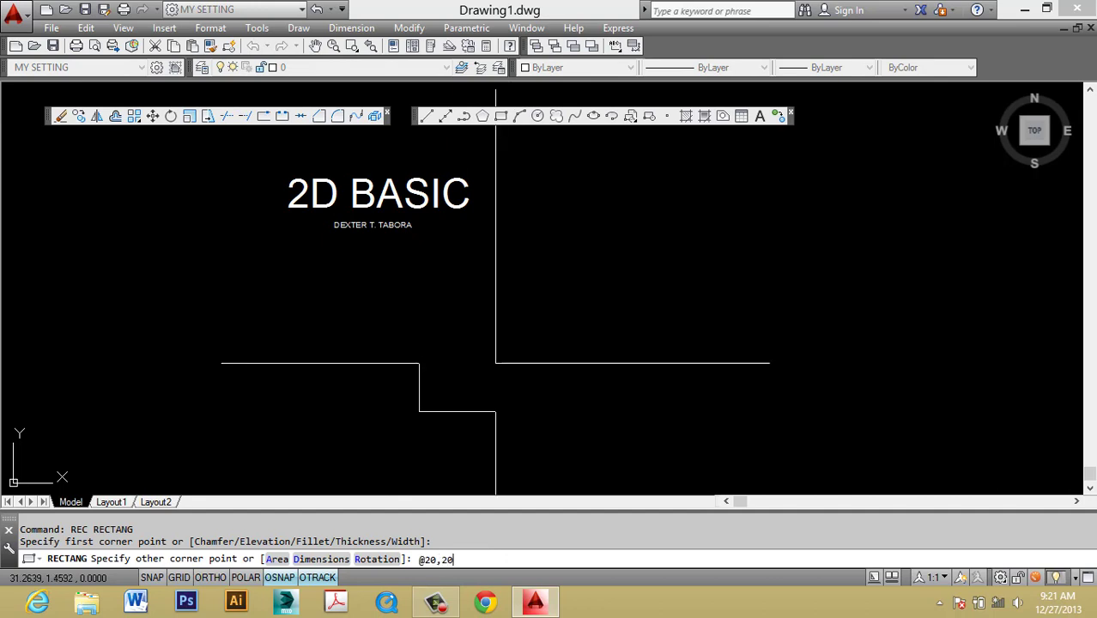
{"action": "type", "text": "@20,20"}
{"action": "key", "text": "Return"}
{"action": "scroll", "coordinate": [495, 363], "scroll_direction": "down", "scroll_amount": 4}
{"action": "left_click", "coordinate": [596, 304]}
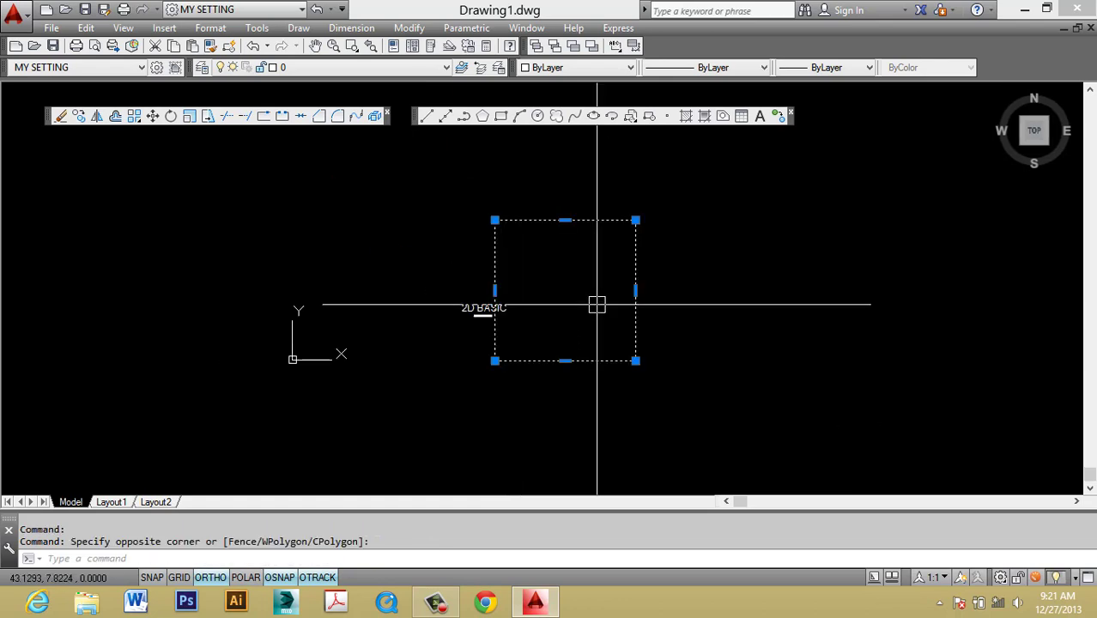
{"action": "type", "text": "m"}
{"action": "key", "text": "Return"}
{"action": "key", "text": "Escape"}
{"action": "left_click", "coordinate": [707, 318]}
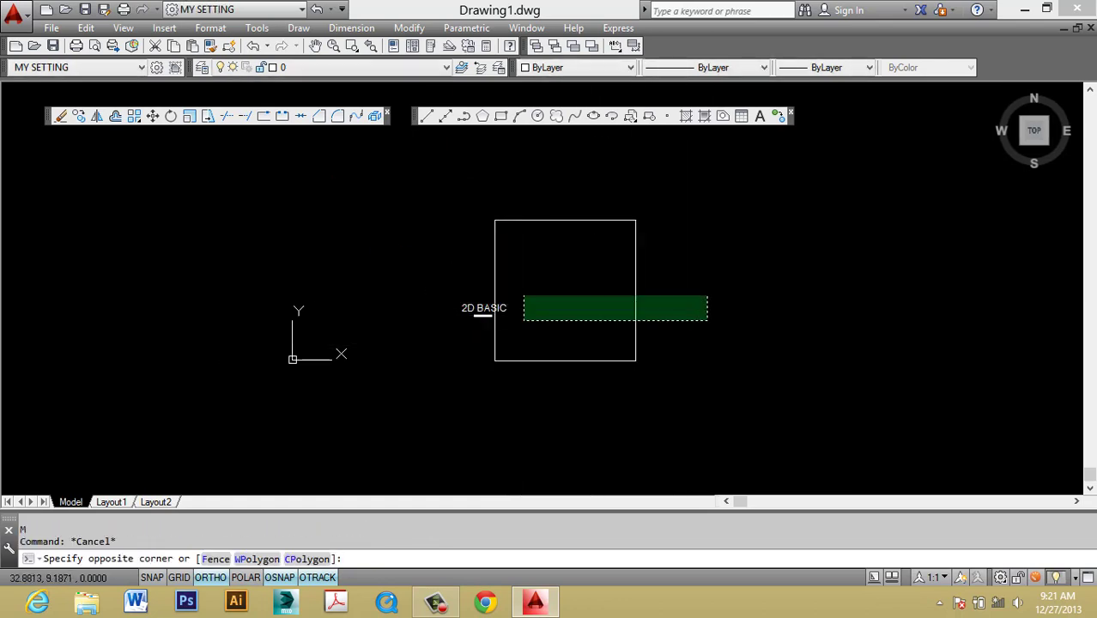
{"action": "left_click", "coordinate": [515, 296]}
{"action": "key", "text": "Escape"}
{"action": "left_click", "coordinate": [661, 308]}
{"action": "left_click", "coordinate": [606, 289]}
{"action": "type", "text": "m"}
{"action": "key", "text": "Return"}
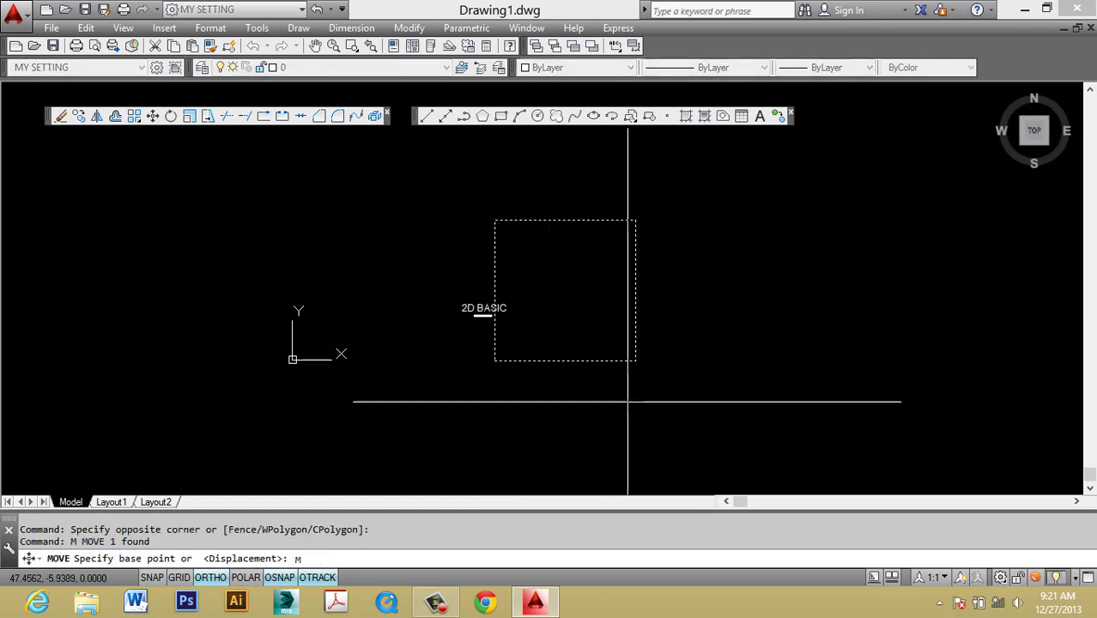
{"action": "key", "text": "Escape"}
Step: Move the 20 by 20 square horizontally to the right, clear of the 2D BASIC title
{"action": "left_click", "coordinate": [648, 372]}
{"action": "left_click", "coordinate": [607, 305]}
{"action": "type", "text": "m"}
{"action": "key", "text": "Return"}
{"action": "left_click", "coordinate": [520, 411]}
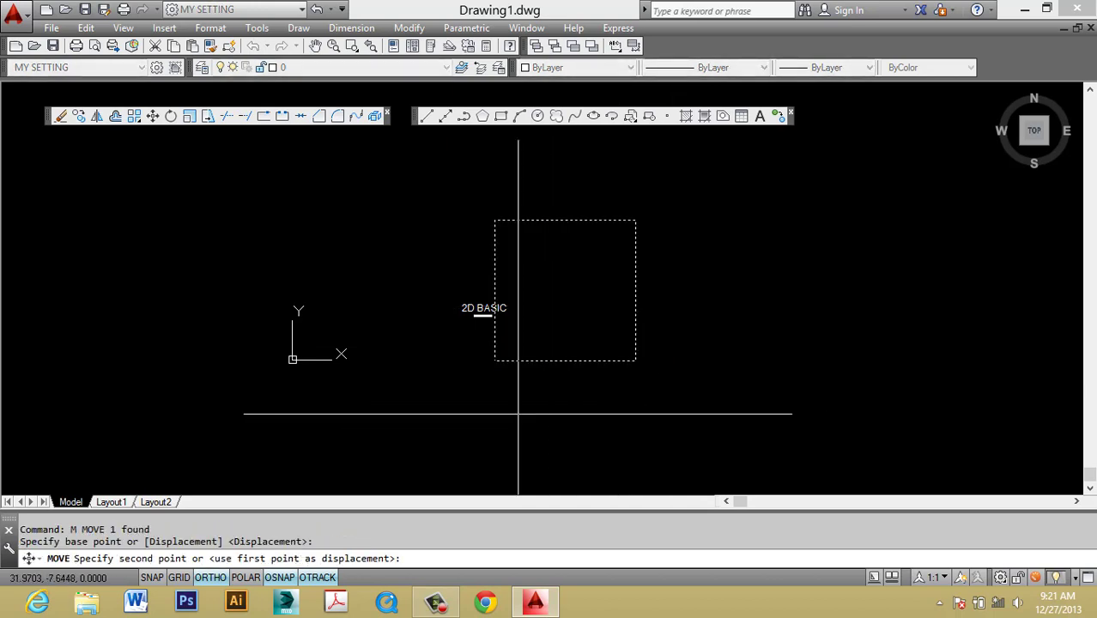
{"action": "left_click", "coordinate": [666, 411]}
{"action": "key", "text": "Escape"}
{"action": "scroll", "coordinate": [715, 255], "scroll_direction": "up", "scroll_amount": 4}
{"action": "middle_click_drag", "start_coordinate": [715, 255], "coordinate": [562, 238]}
{"action": "scroll", "coordinate": [562, 238], "scroll_direction": "down", "scroll_amount": 2}
{"action": "key", "text": "Escape"}
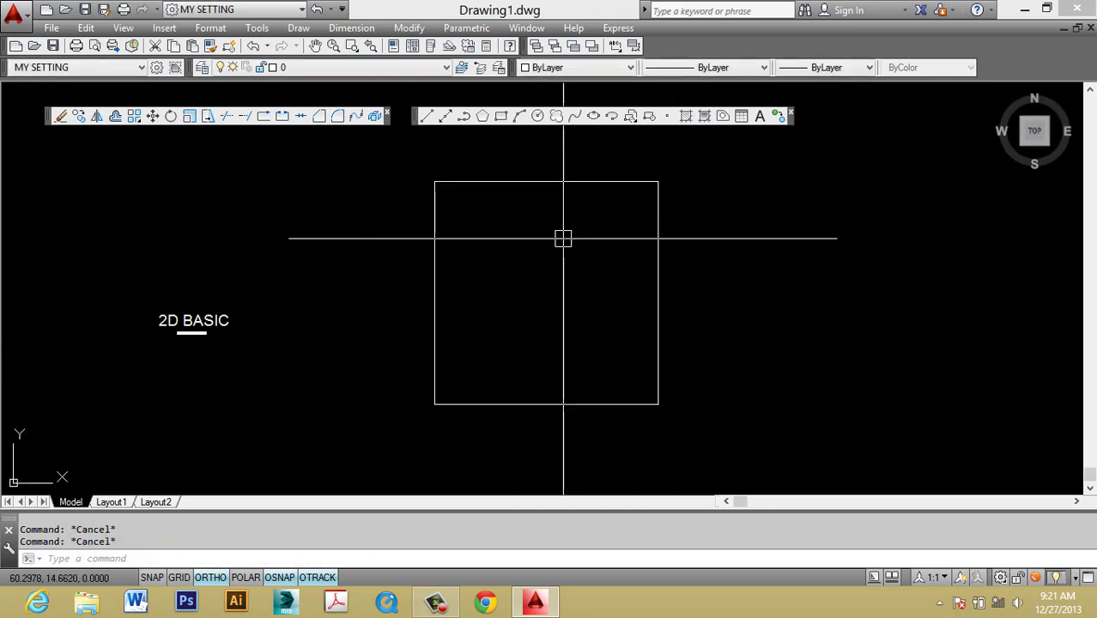
{"action": "type", "text": "cha"}
{"action": "key", "text": "Return"}
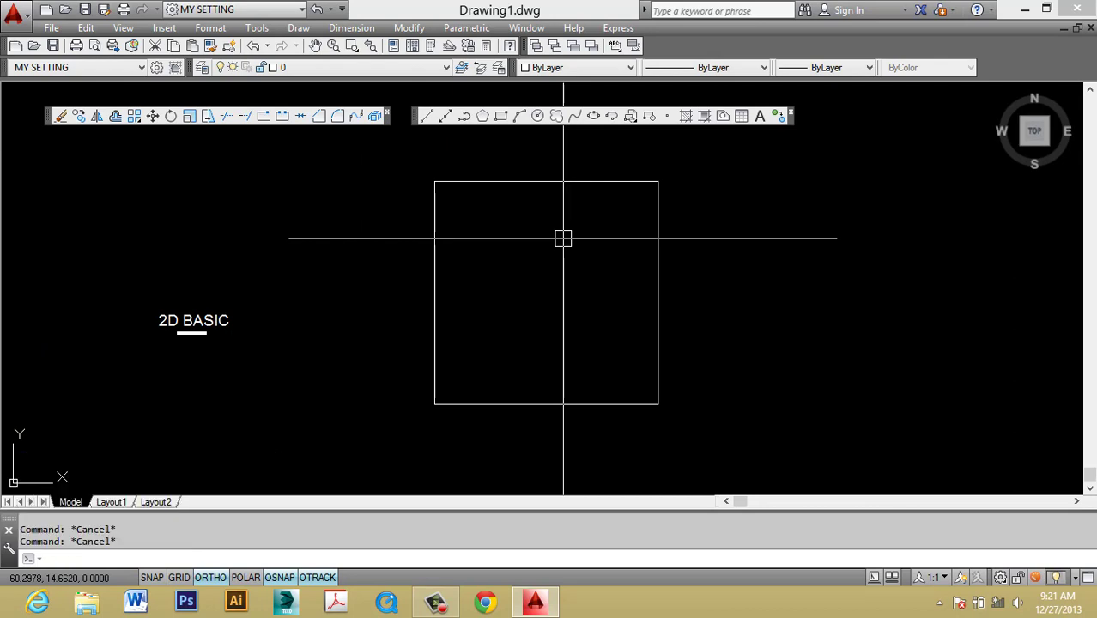
{"action": "type", "text": "cha"}
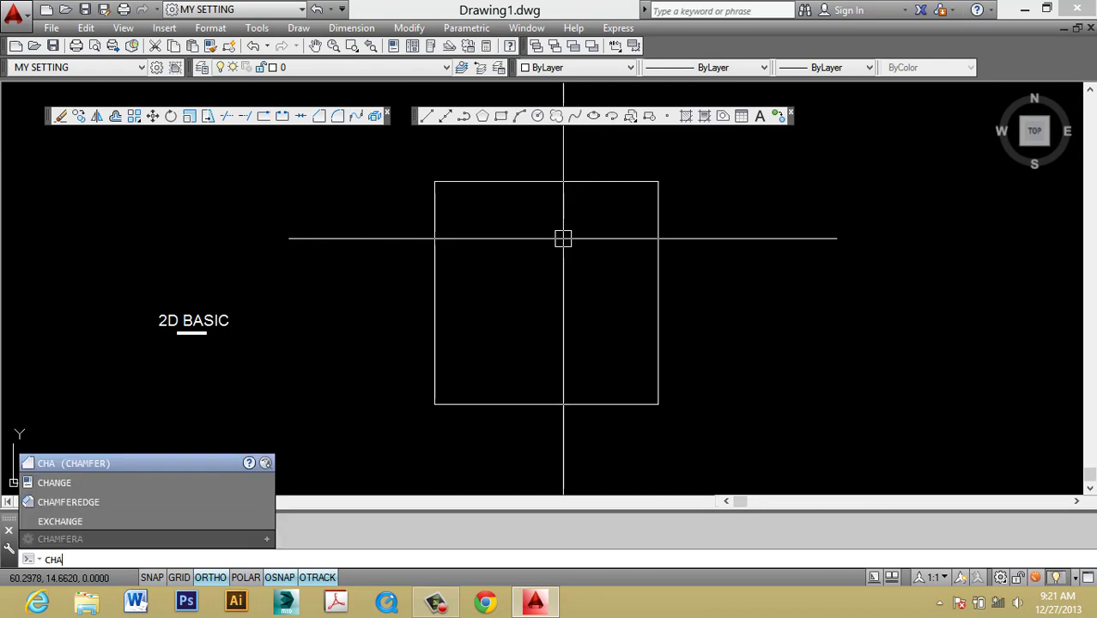
{"action": "key", "text": "Return"}
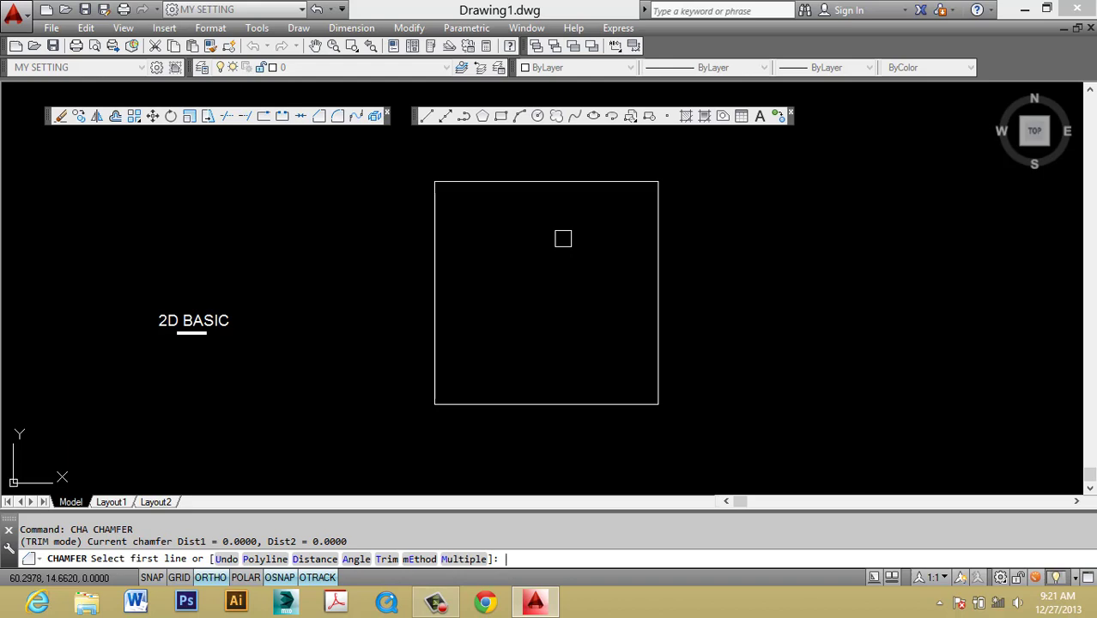
{"action": "key", "text": "Escape"}
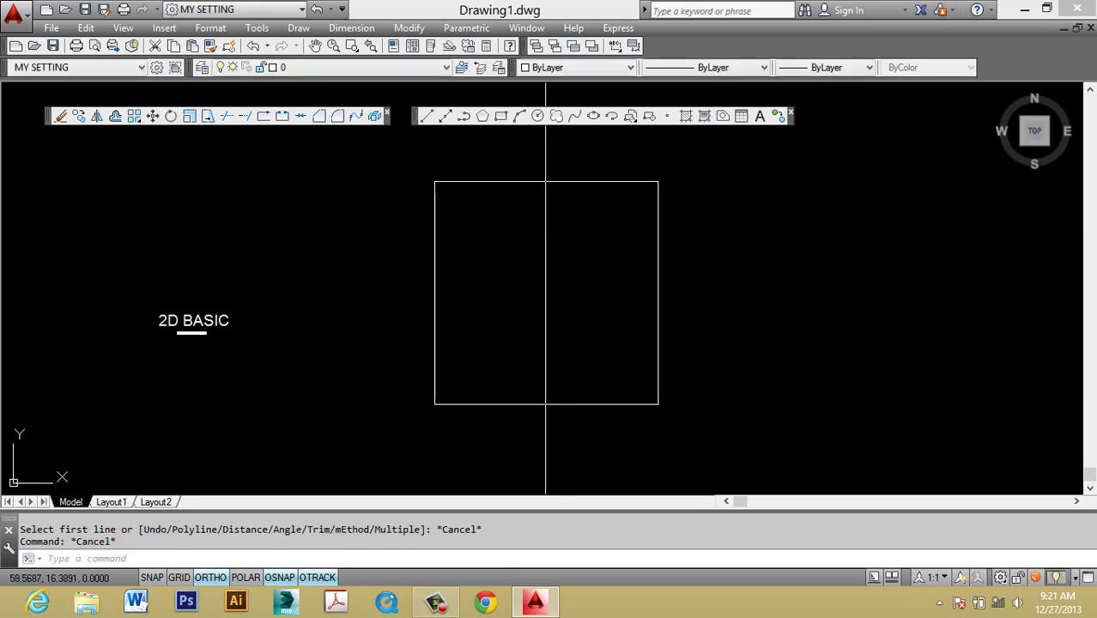
Step: Explode the 20 by 20 square into separate lines
{"action": "middle_click_drag", "start_coordinate": [540, 219], "coordinate": [518, 232]}
{"action": "key", "text": "Escape"}
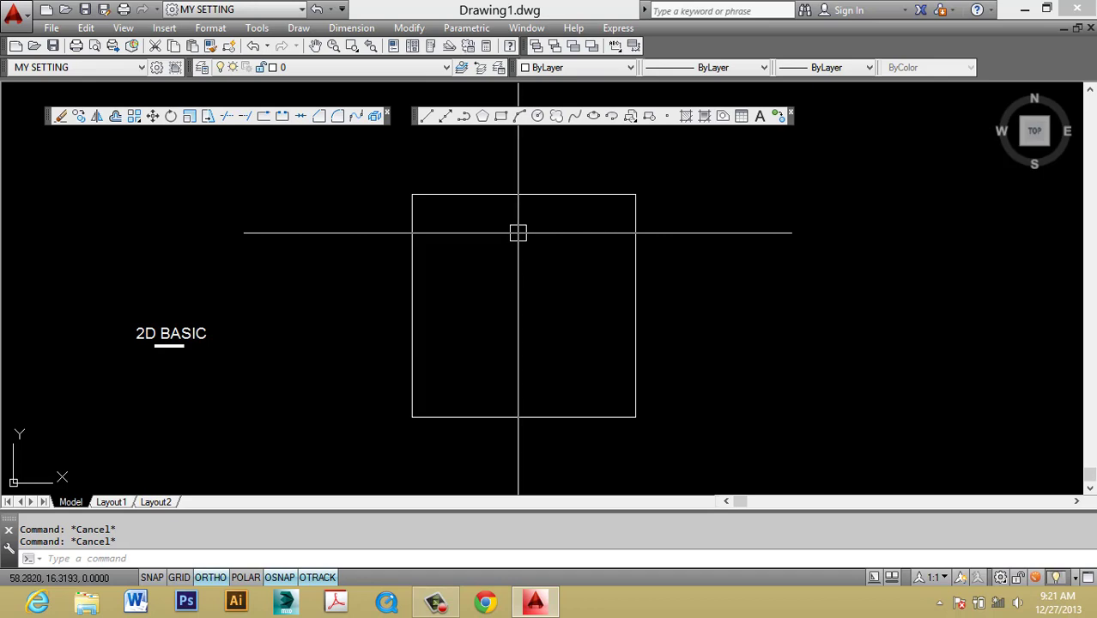
{"action": "type", "text": "h"}
{"action": "key", "text": "Escape"}
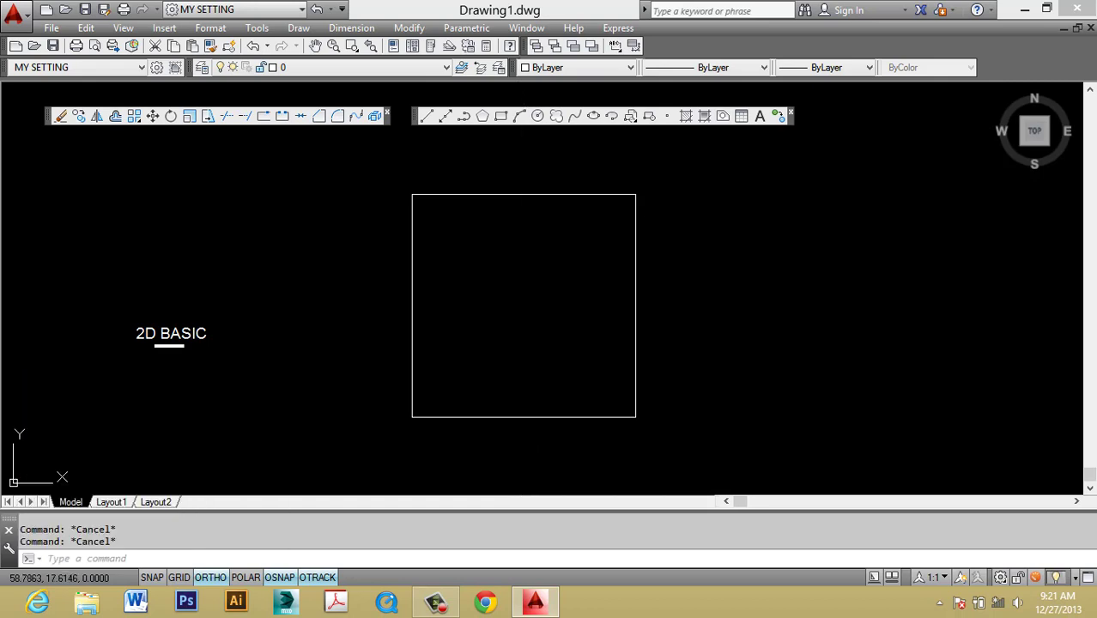
{"action": "left_click", "coordinate": [523, 221]}
{"action": "left_click", "coordinate": [474, 172]}
{"action": "key", "text": "Return"}
{"action": "key", "text": "Escape"}
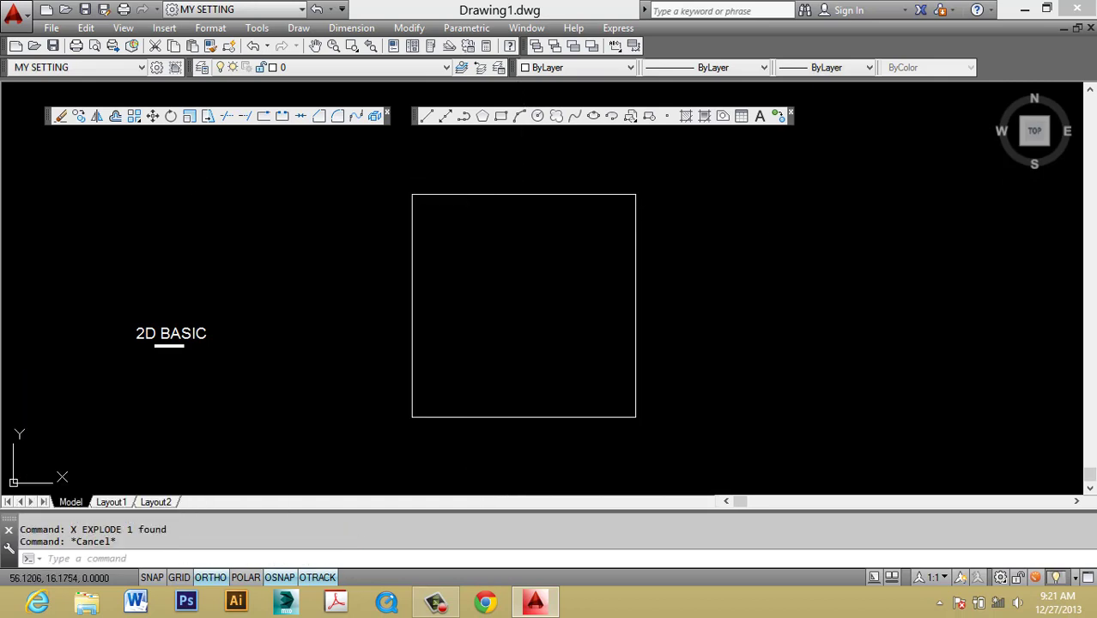
{"action": "left_click", "coordinate": [494, 235]}
{"action": "left_click", "coordinate": [465, 180]}
{"action": "key", "text": "Escape"}
{"action": "key", "text": "Escape"}
{"action": "left_click", "coordinate": [522, 267]}
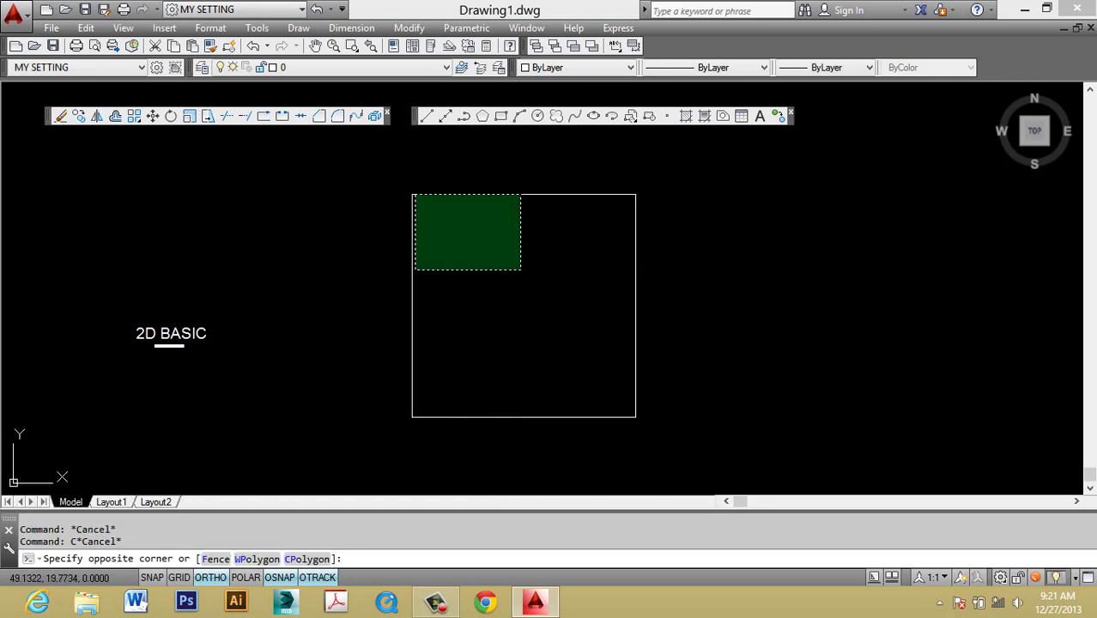
{"action": "left_click", "coordinate": [407, 186]}
{"action": "key", "text": "Escape"}
{"action": "key", "text": "Escape"}
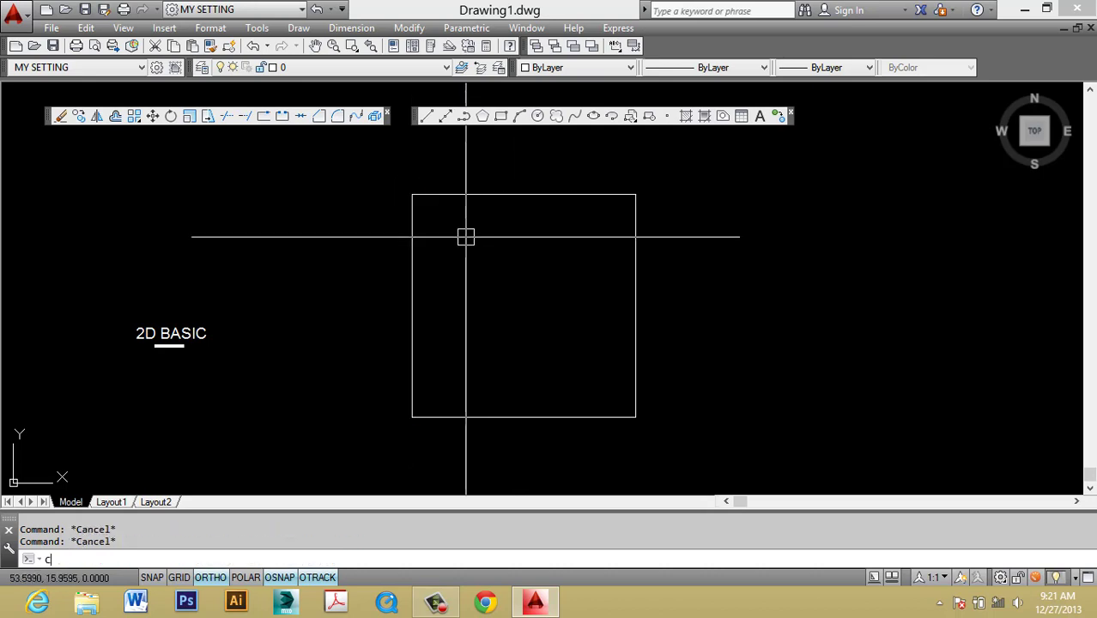
Step: Chamfer the square's upper-left corner with a first distance of 10 along the top edge and a second of 5 down the left edge
{"action": "type", "text": "cha"}
{"action": "key", "text": "Return"}
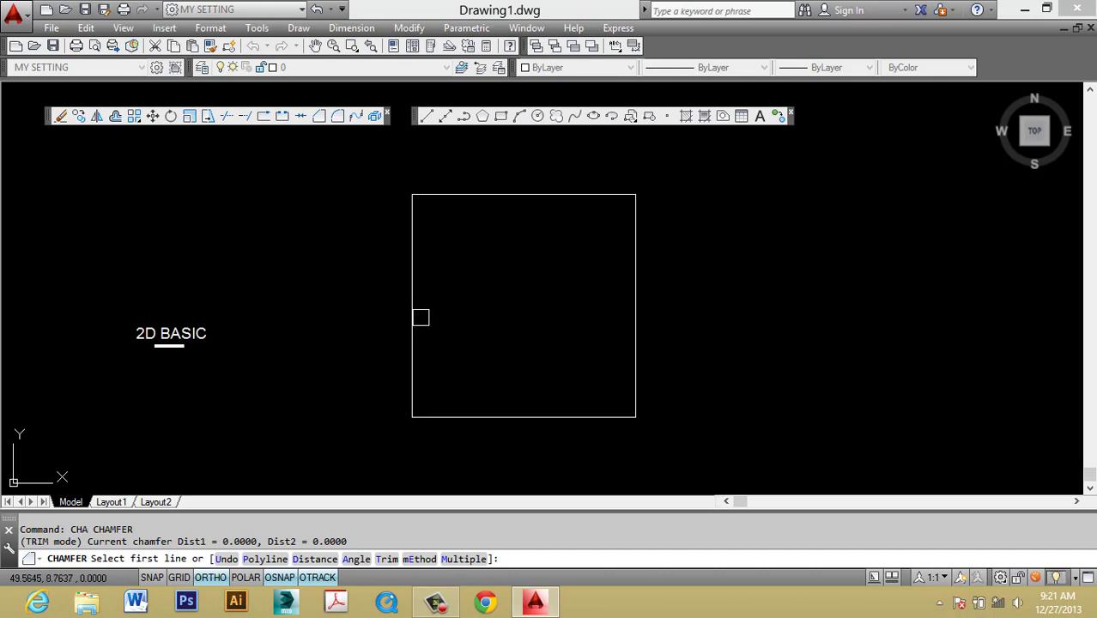
{"action": "type", "text": "D"}
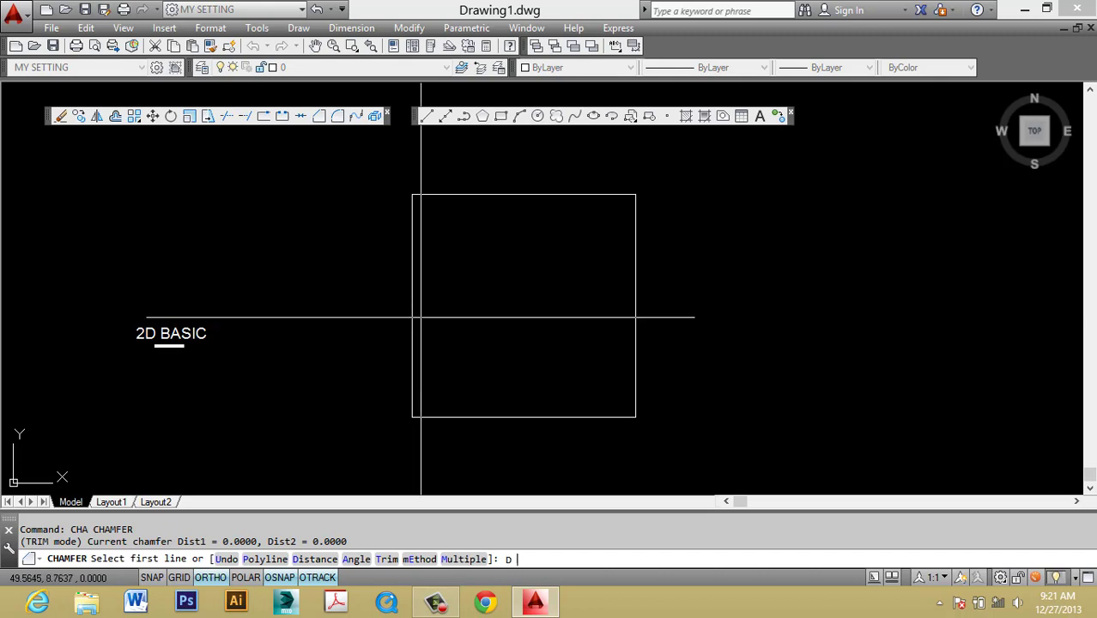
{"action": "key", "text": "Return"}
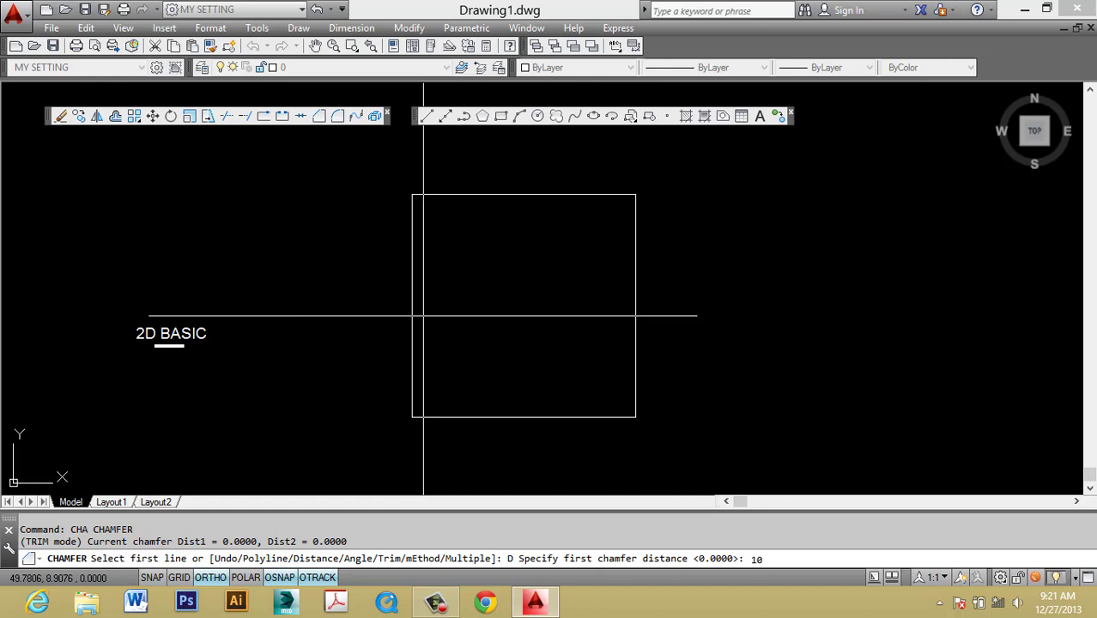
{"action": "type", "text": "10"}
{"action": "key", "text": "Return"}
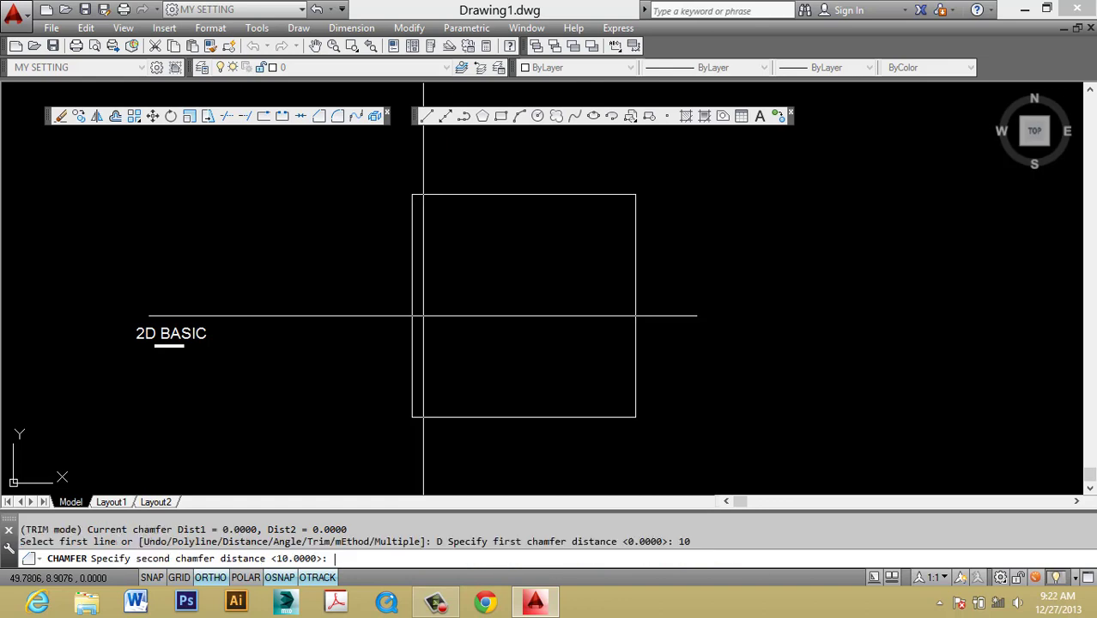
{"action": "type", "text": "5"}
{"action": "key", "text": "Return"}
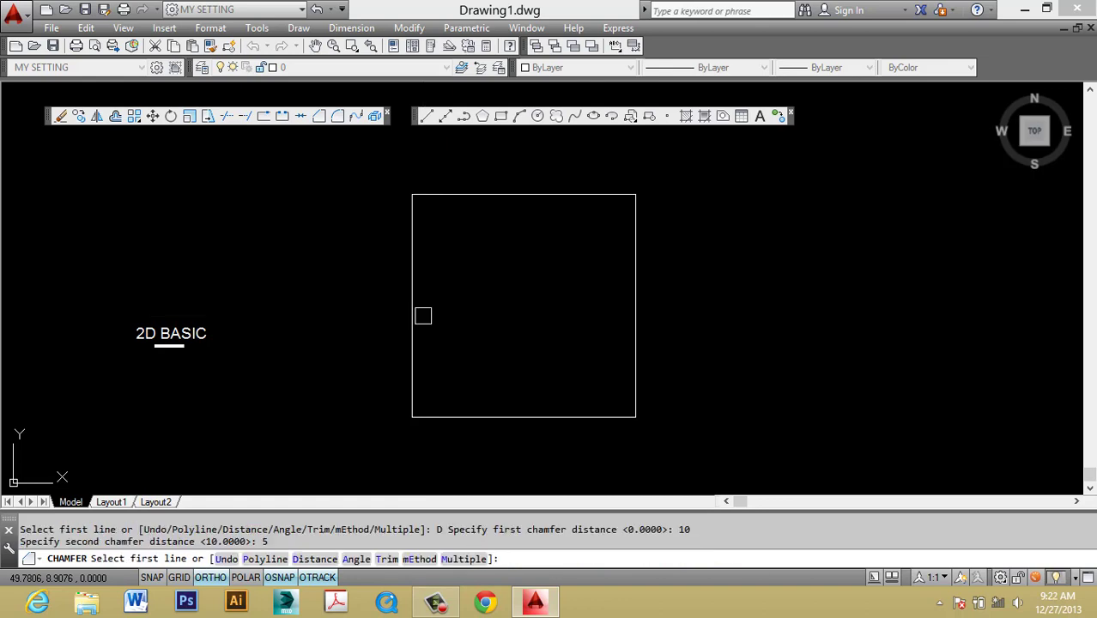
{"action": "left_click", "coordinate": [470, 193]}
{"action": "left_click", "coordinate": [413, 239]}
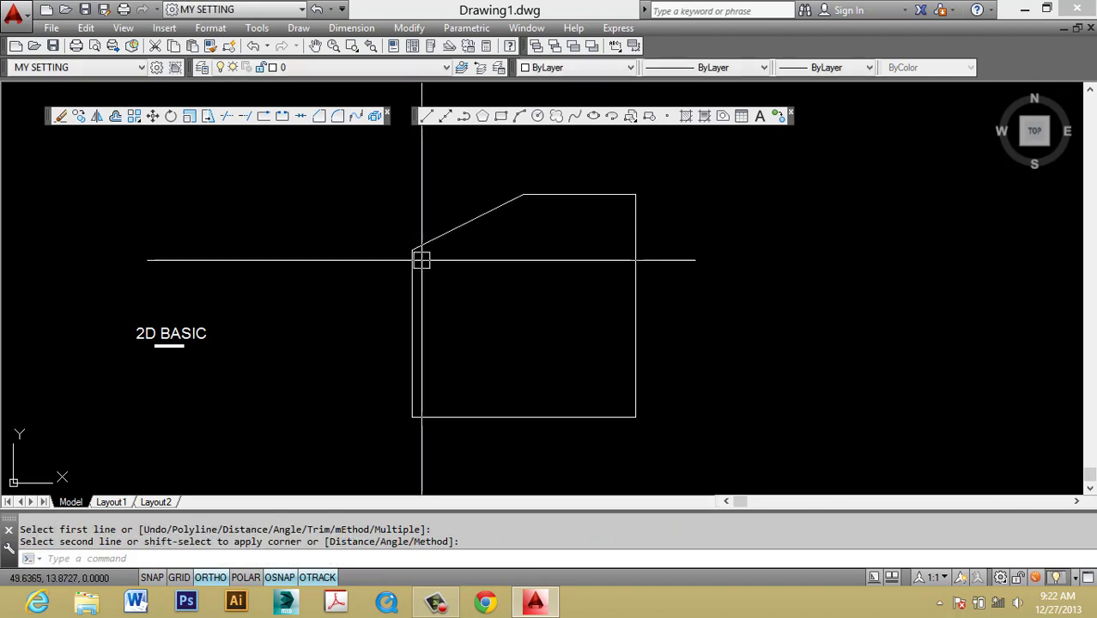
{"action": "middle_click_drag", "start_coordinate": [439, 219], "coordinate": [427, 225]}
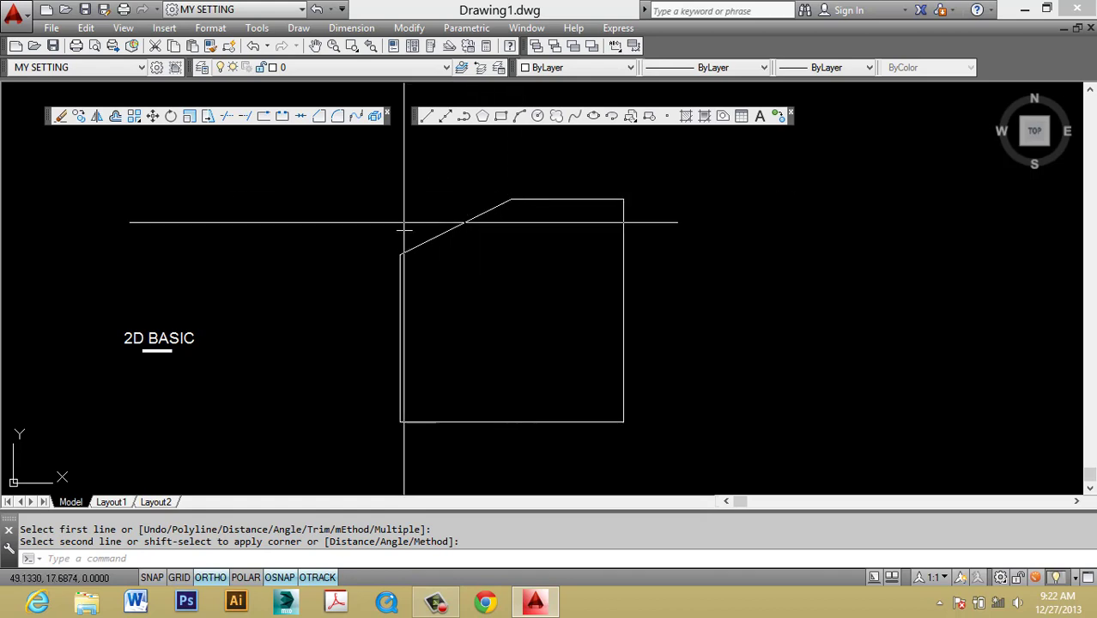
{"action": "left_click", "coordinate": [489, 245]}
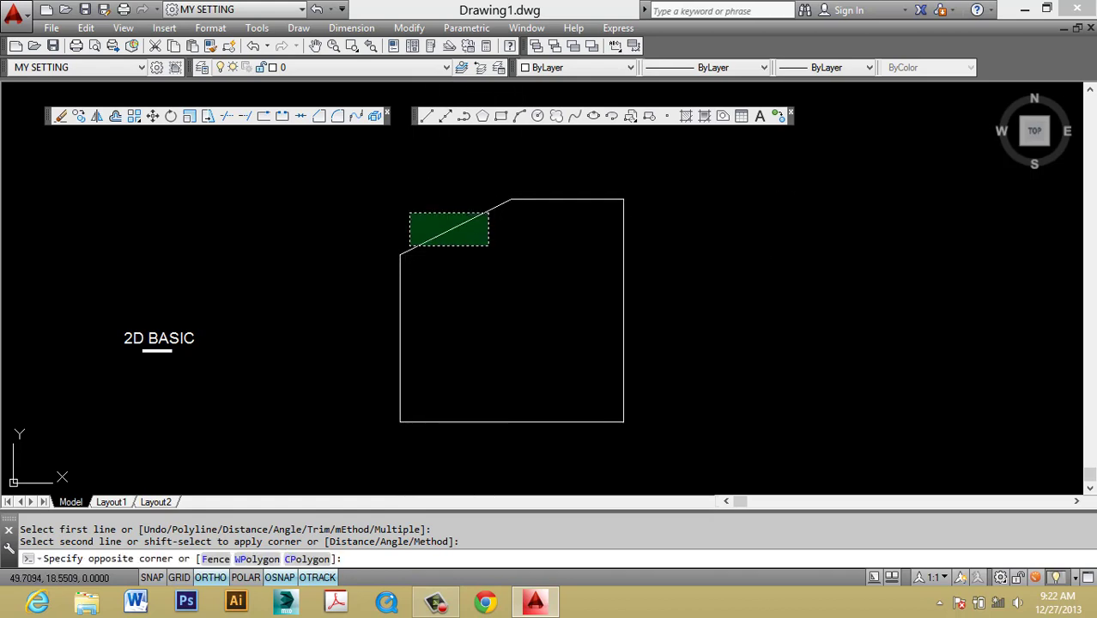
{"action": "left_click", "coordinate": [410, 212]}
{"action": "key", "text": "Escape"}
{"action": "key", "text": "Escape"}
{"action": "middle_click_drag", "start_coordinate": [496, 259], "coordinate": [477, 253]}
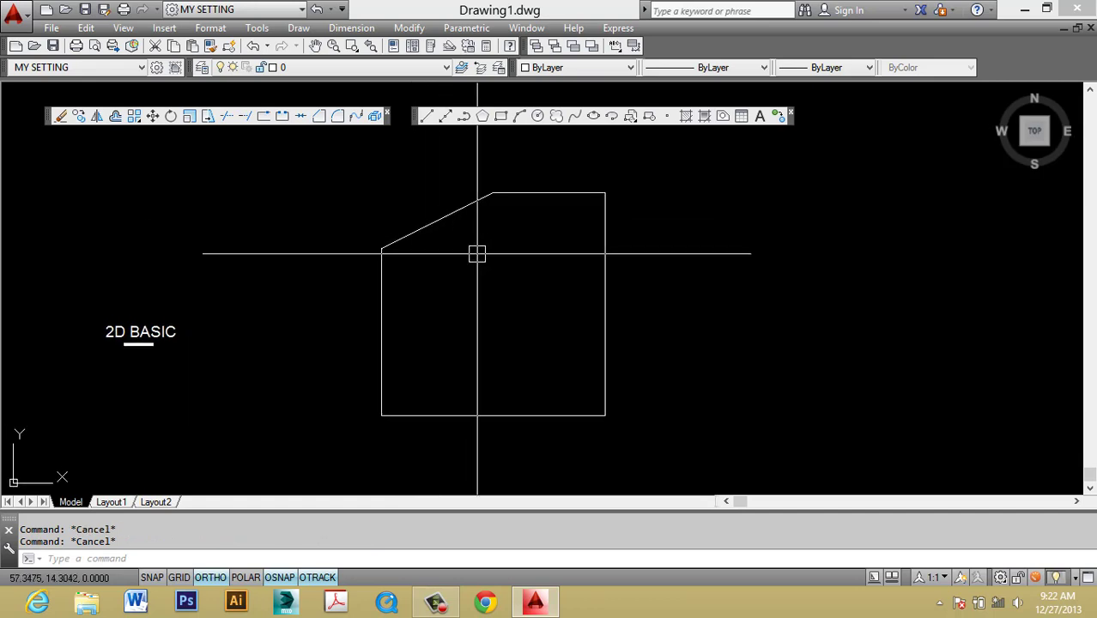
{"action": "scroll", "coordinate": [473, 268], "scroll_direction": "down", "scroll_amount": 1}
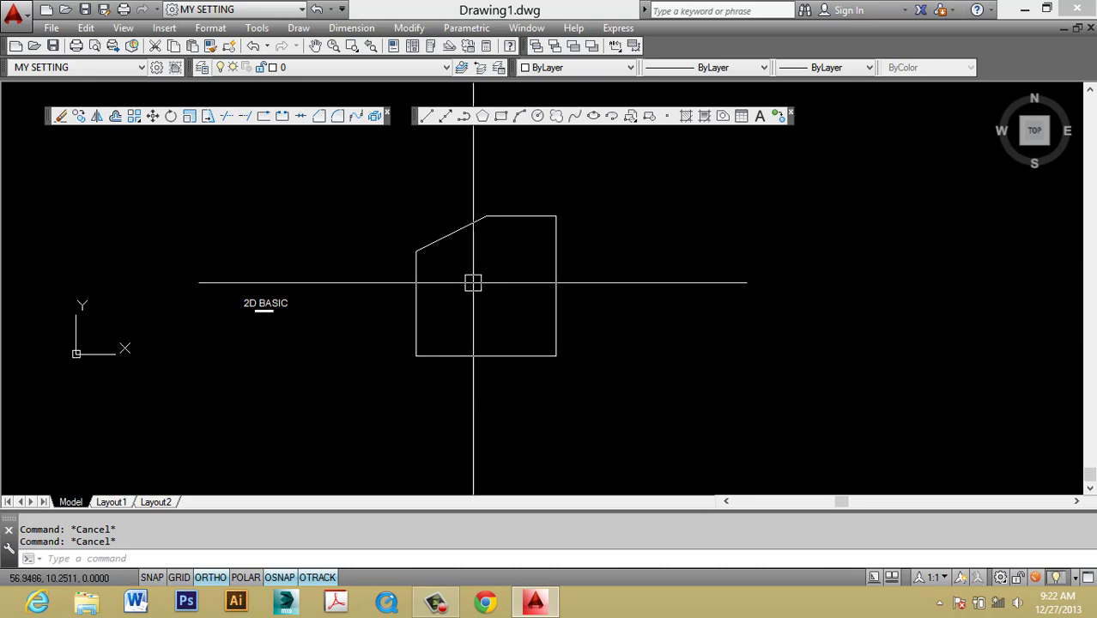
{"action": "scroll", "coordinate": [474, 269], "scroll_direction": "up", "scroll_amount": 2}
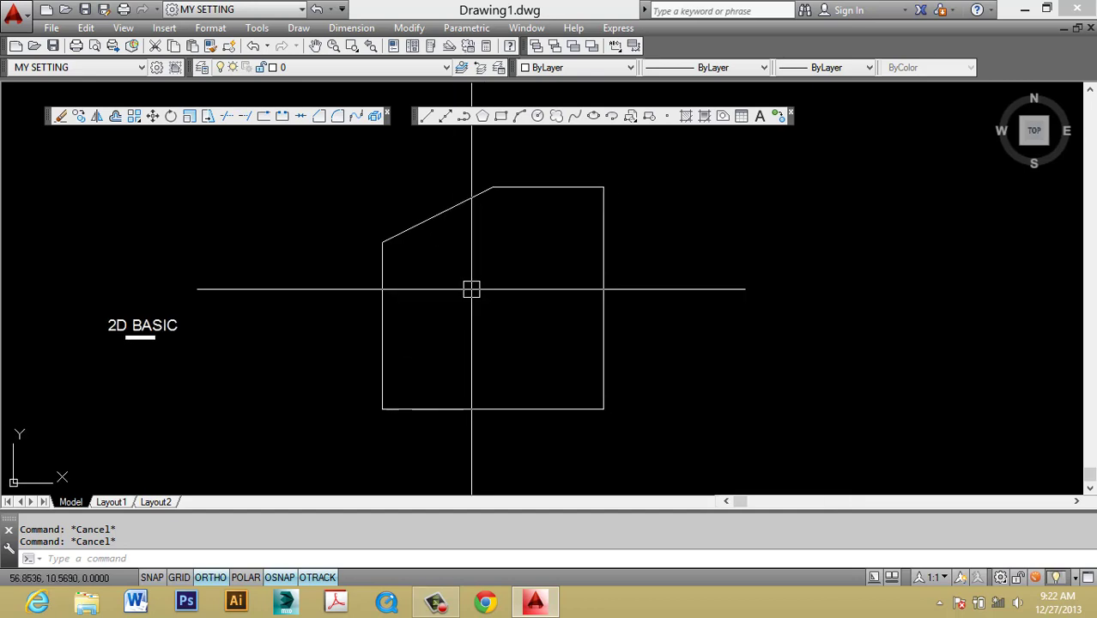
{"action": "middle_click_drag", "start_coordinate": [469, 284], "coordinate": [472, 274]}
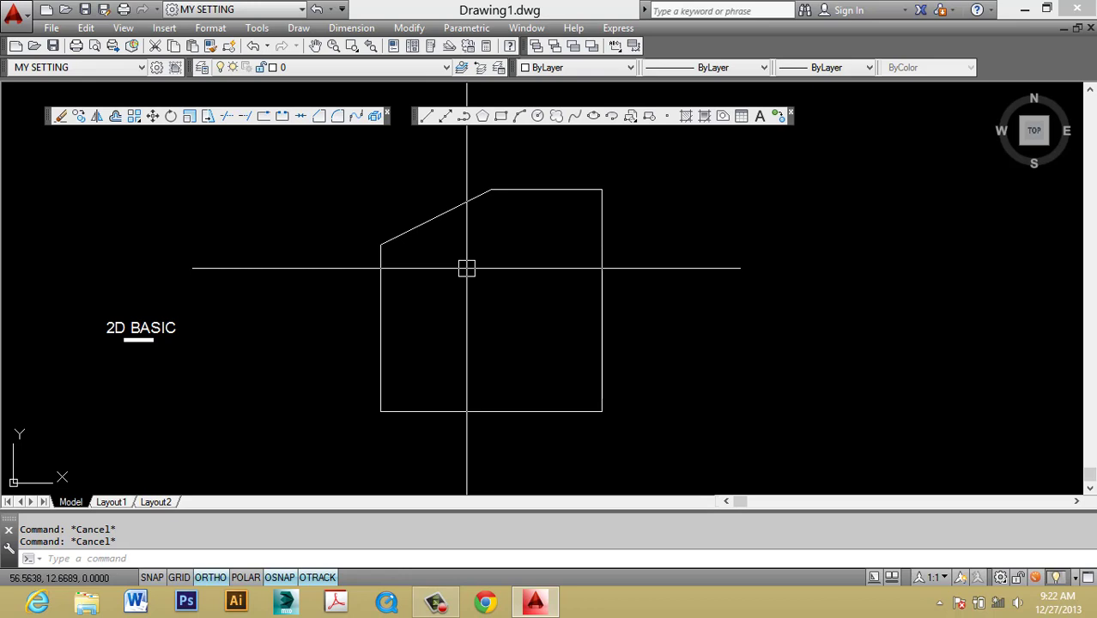
{"action": "type", "text": "CHA"}
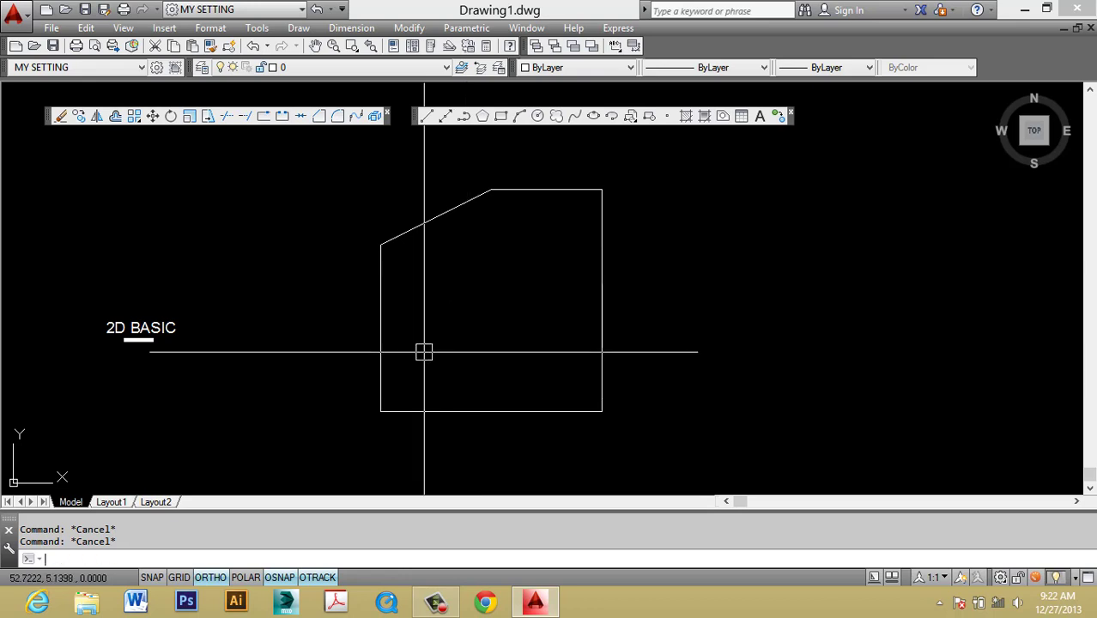
{"action": "key", "text": "Return"}
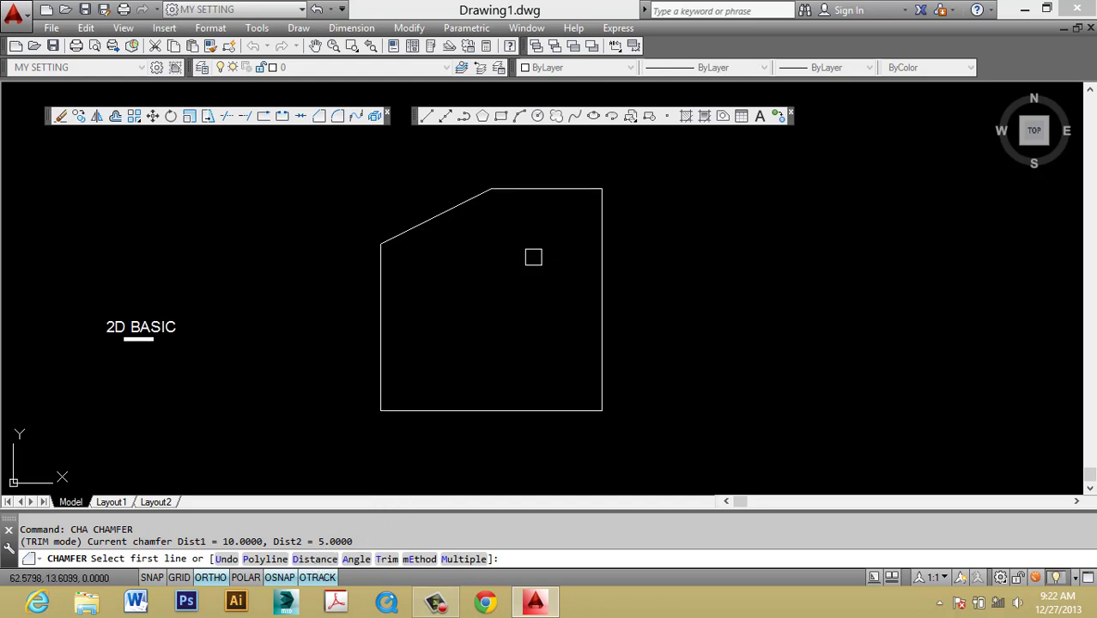
{"action": "key", "text": "Escape"}
{"action": "key", "text": "Escape"}
{"action": "left_click", "coordinate": [642, 281]}
{"action": "key", "text": "Escape"}
{"action": "mouse_move", "coordinate": [473, 271]}
{"action": "middle_mouse_down"}
{"action": "mouse_move", "coordinate": [548, 271]}
{"action": "mouse_move", "coordinate": [529, 265]}
{"action": "middle_mouse_up"}
{"action": "middle_click_drag", "start_coordinate": [459, 235], "coordinate": [434, 254]}
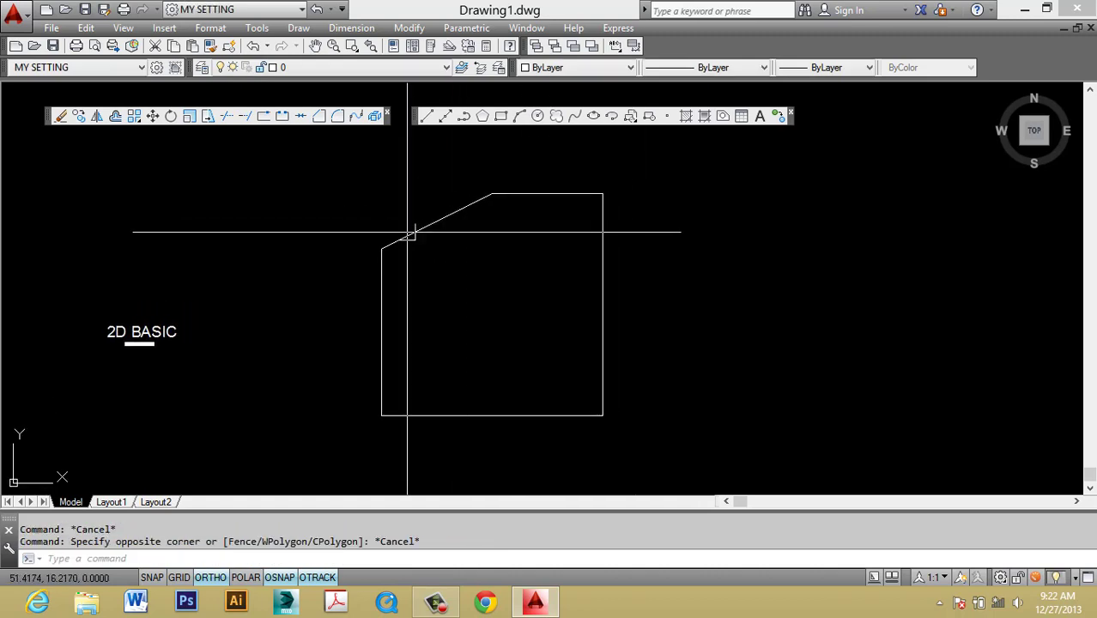
{"action": "key", "text": "Escape"}
{"action": "left_click", "coordinate": [656, 301]}
{"action": "key", "text": "Escape"}
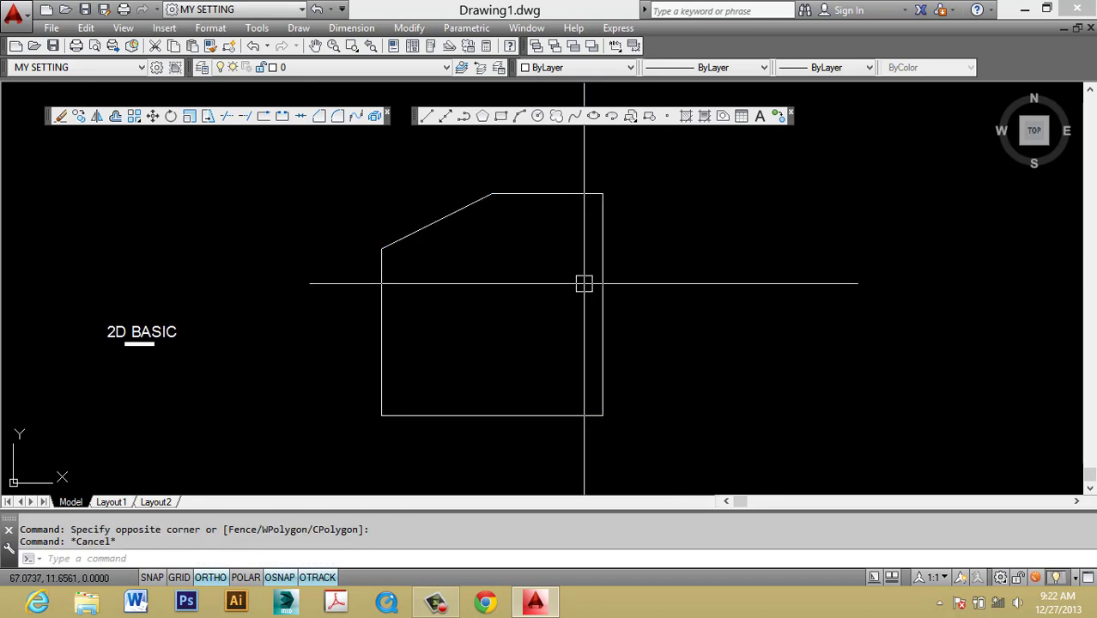
Step: Erase the sloped chamfer line at the square's upper-left corner
{"action": "left_click", "coordinate": [584, 284]}
{"action": "left_click", "coordinate": [437, 220]}
{"action": "type", "text": "e"}
{"action": "key", "text": "Return"}
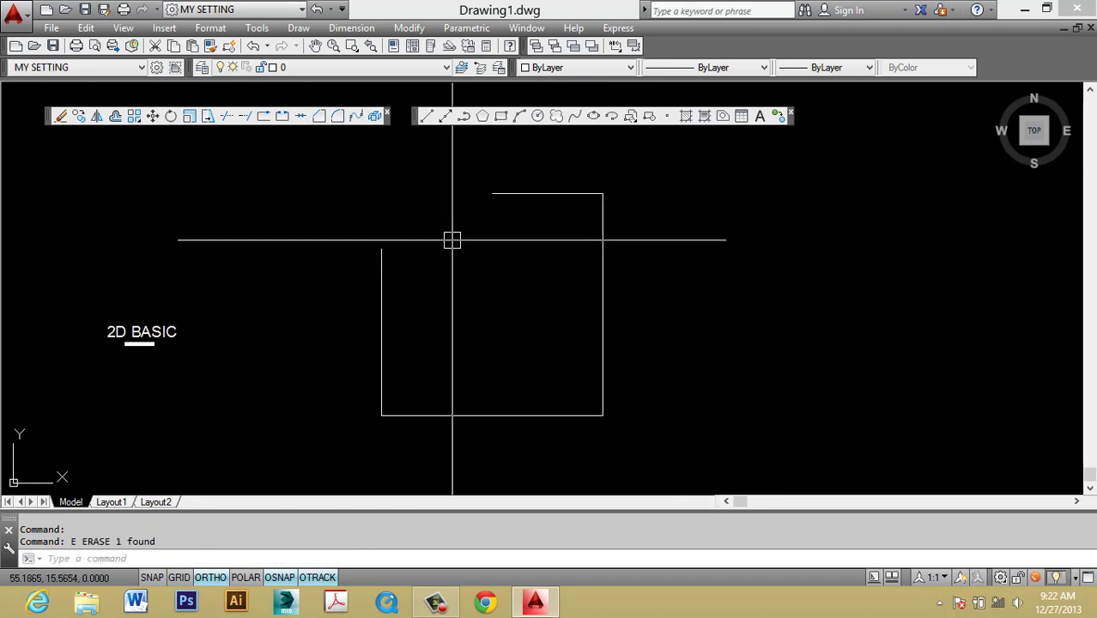
Step: Undo the erasure of the sloped line and the chamfer to restore the full square
{"action": "key", "text": "ctrl+z"}
{"action": "key", "text": "ctrl+z"}
{"action": "key", "text": "ctrl+z"}
{"action": "key", "text": "ctrl+z"}
{"action": "key", "text": "ctrl+z"}
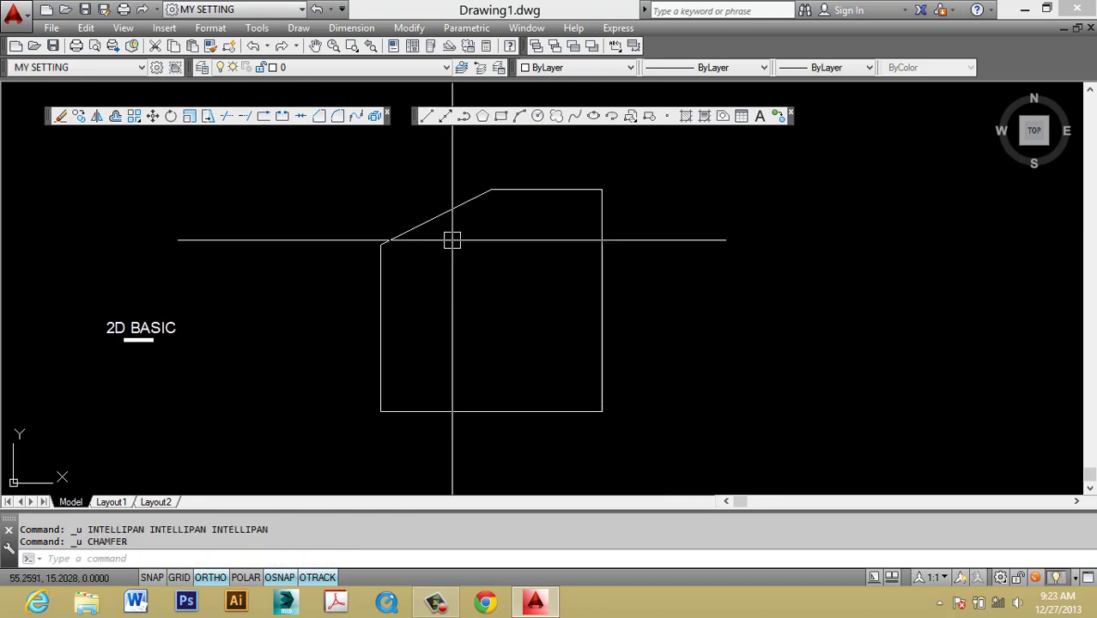
{"action": "key", "text": "ctrl+z"}
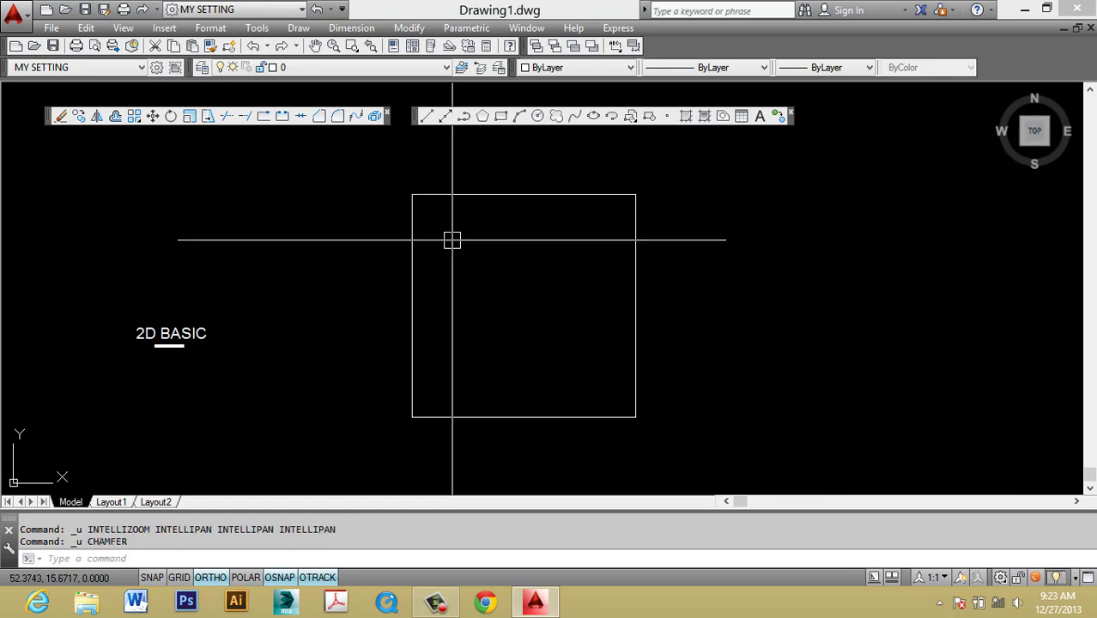
{"action": "key", "text": "Escape"}
{"action": "key", "text": "Escape"}
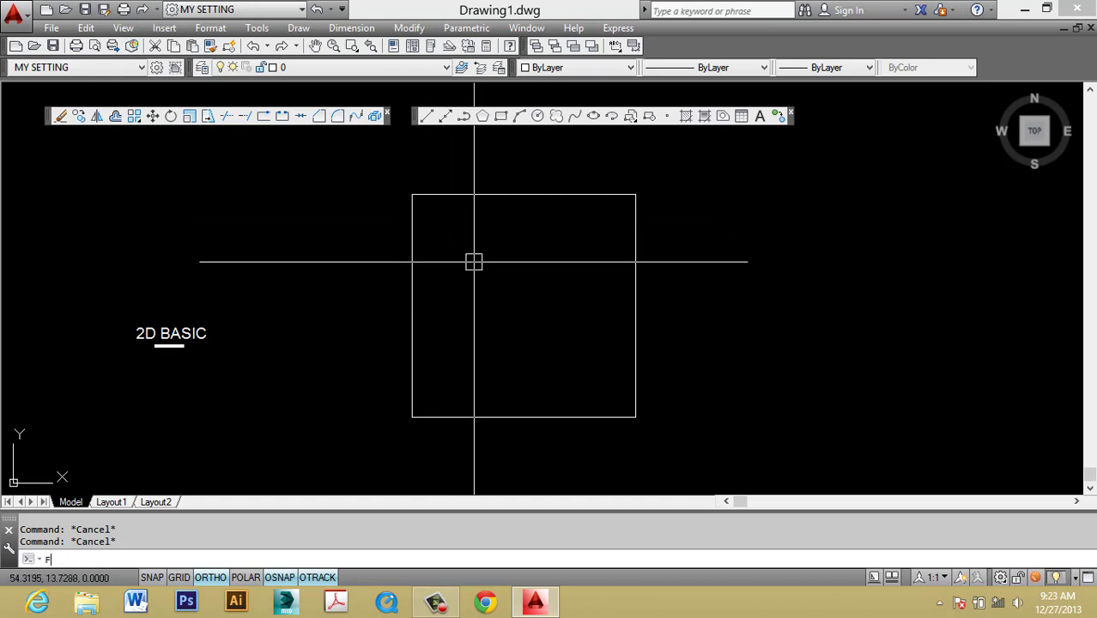
Step: Fillet the square's upper-left corner between the left and top edges with a radius of 10
{"action": "key", "text": "Return"}
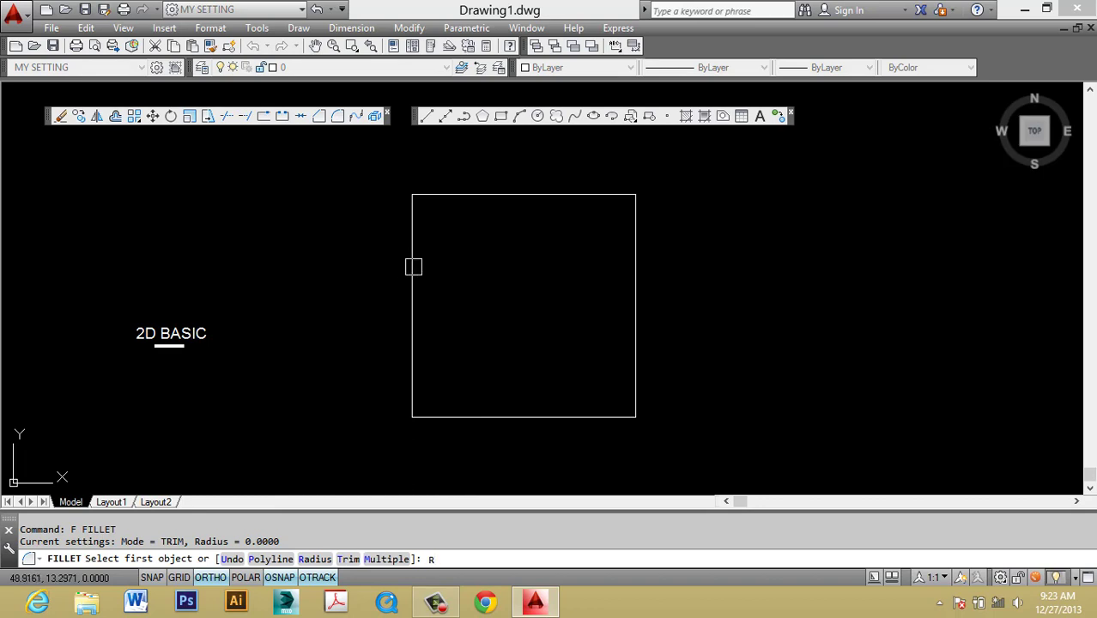
{"action": "type", "text": "R"}
{"action": "key", "text": "Return"}
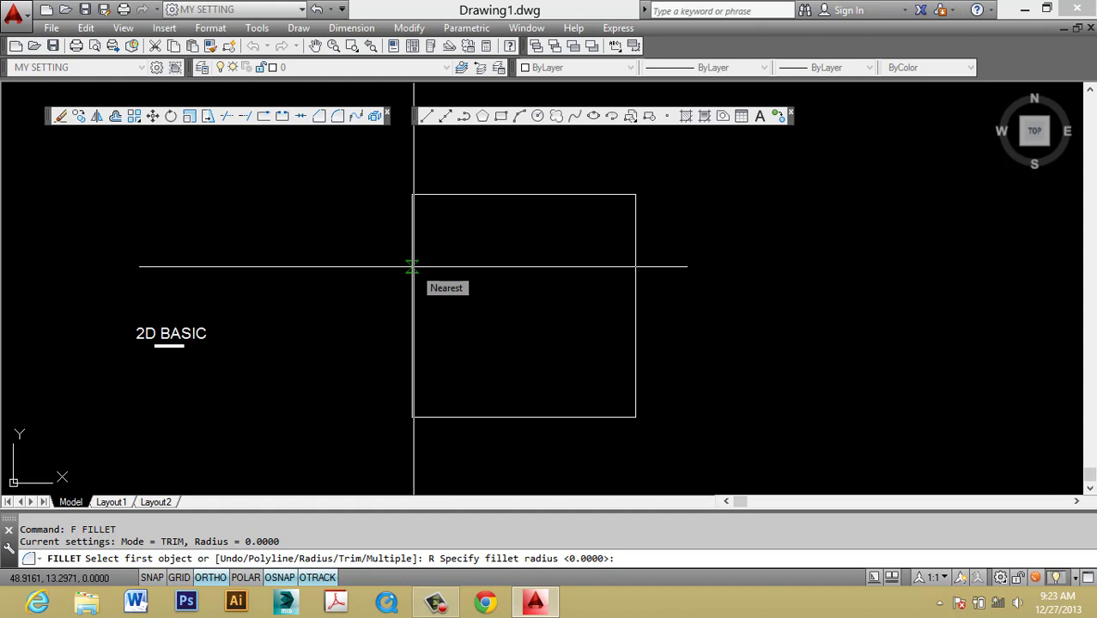
{"action": "type", "text": "10"}
{"action": "key", "text": "Return"}
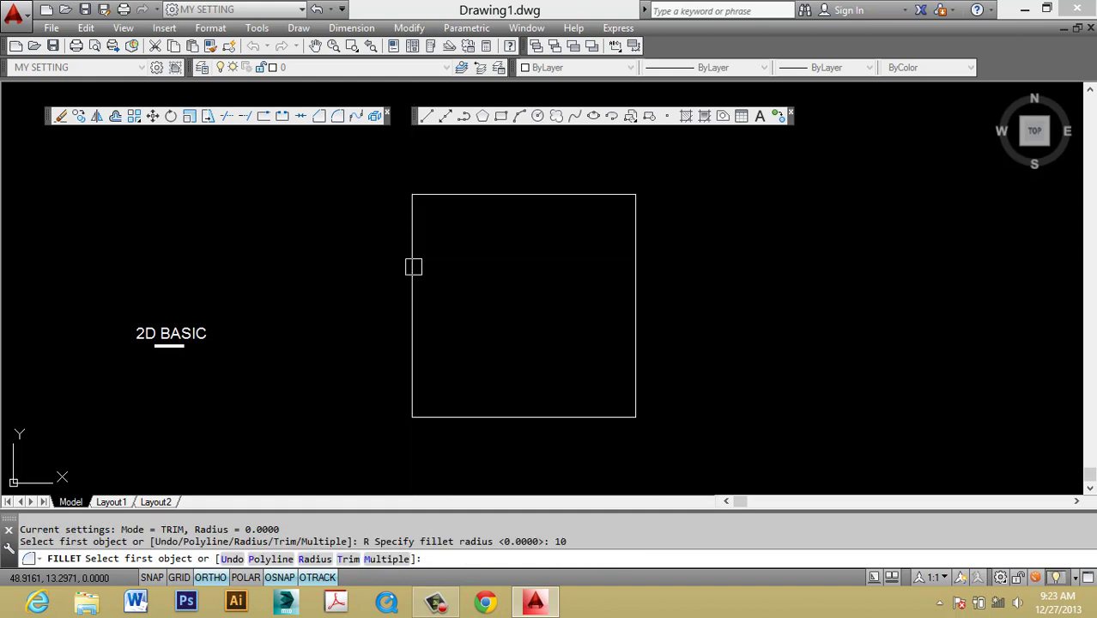
{"action": "left_click", "coordinate": [413, 267]}
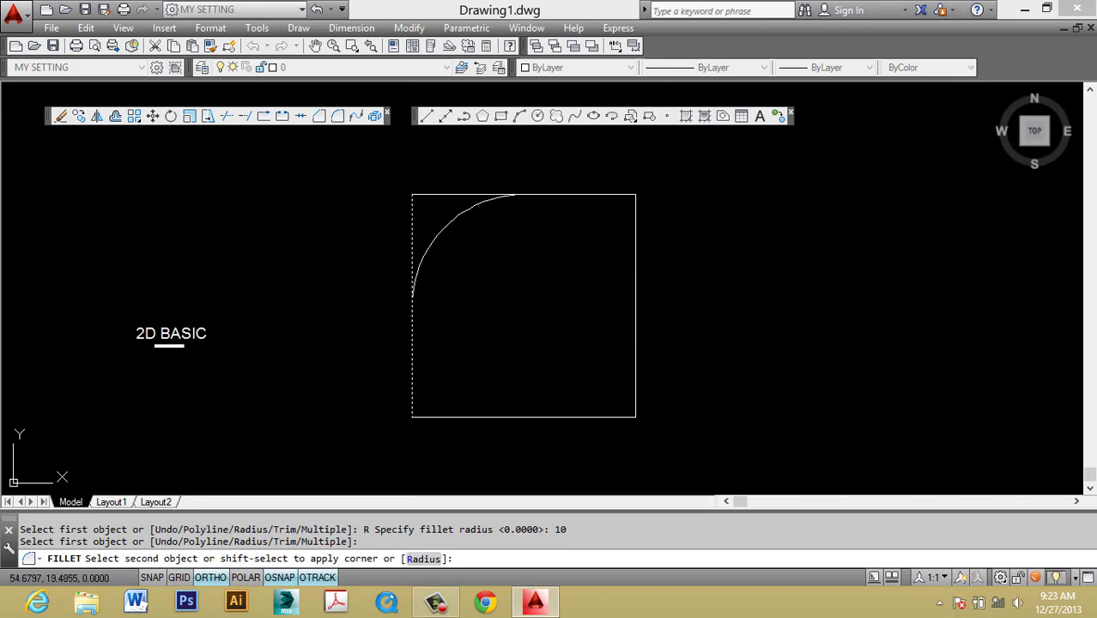
{"action": "left_click", "coordinate": [485, 199]}
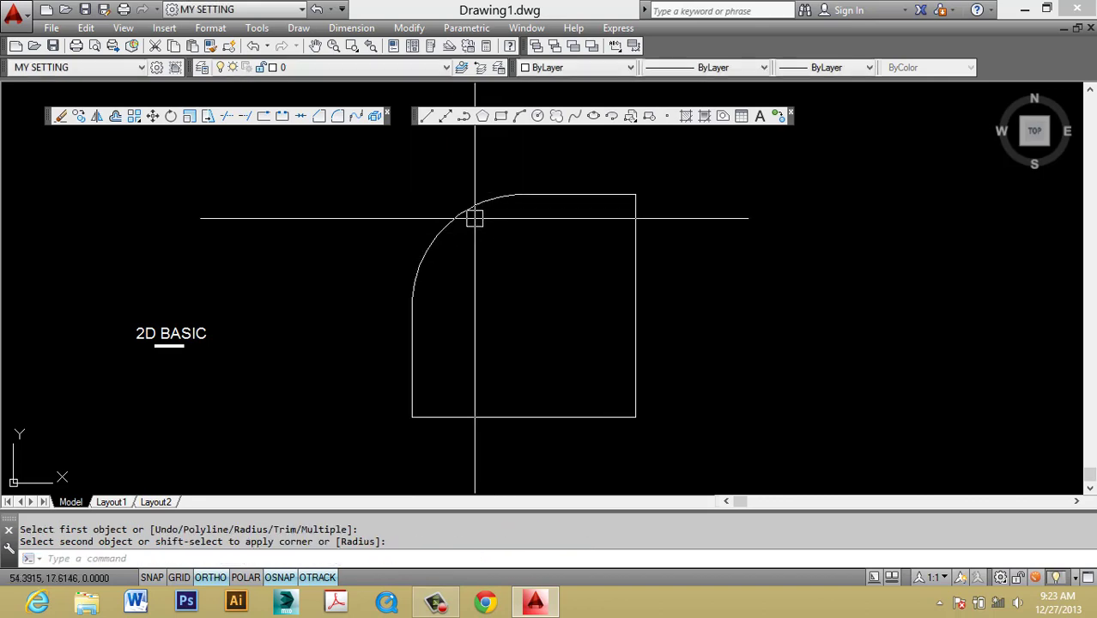
{"action": "key", "text": "Escape"}
{"action": "key", "text": "Escape"}
Step: Add a radius dimension to the fillet arc, placing its text inside the shape
{"action": "type", "text": "DRA"}
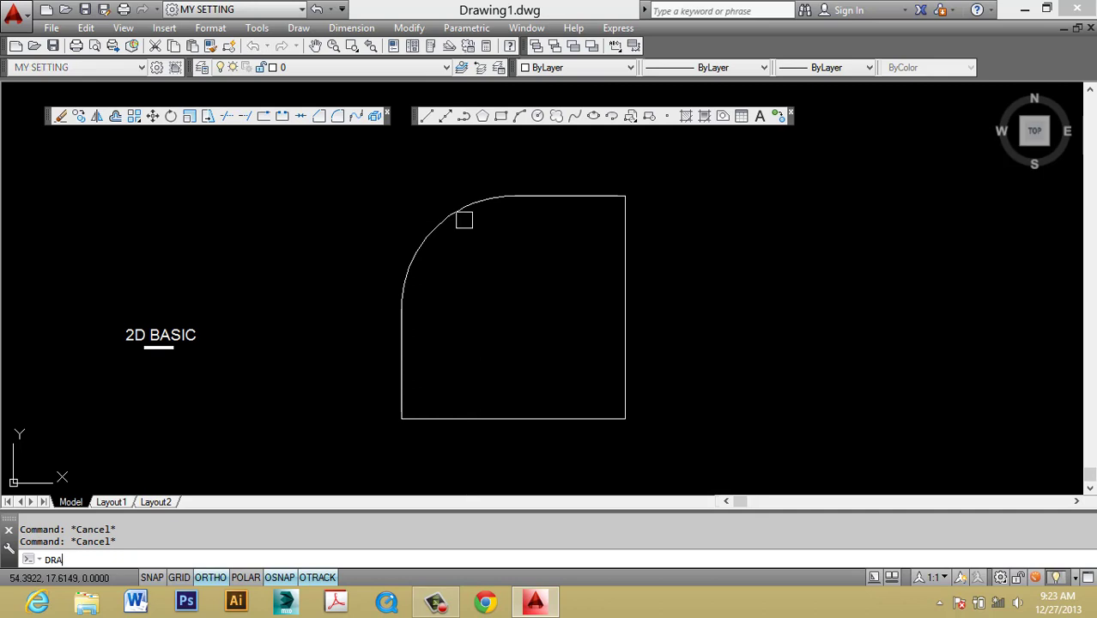
{"action": "key", "text": "space"}
{"action": "left_click", "coordinate": [440, 226]}
{"action": "left_click", "coordinate": [470, 251]}
{"action": "scroll", "coordinate": [474, 252], "scroll_direction": "up", "scroll_amount": 6}
{"action": "key", "text": "Escape"}
{"action": "scroll", "coordinate": [541, 270], "scroll_direction": "up", "scroll_amount": 4}
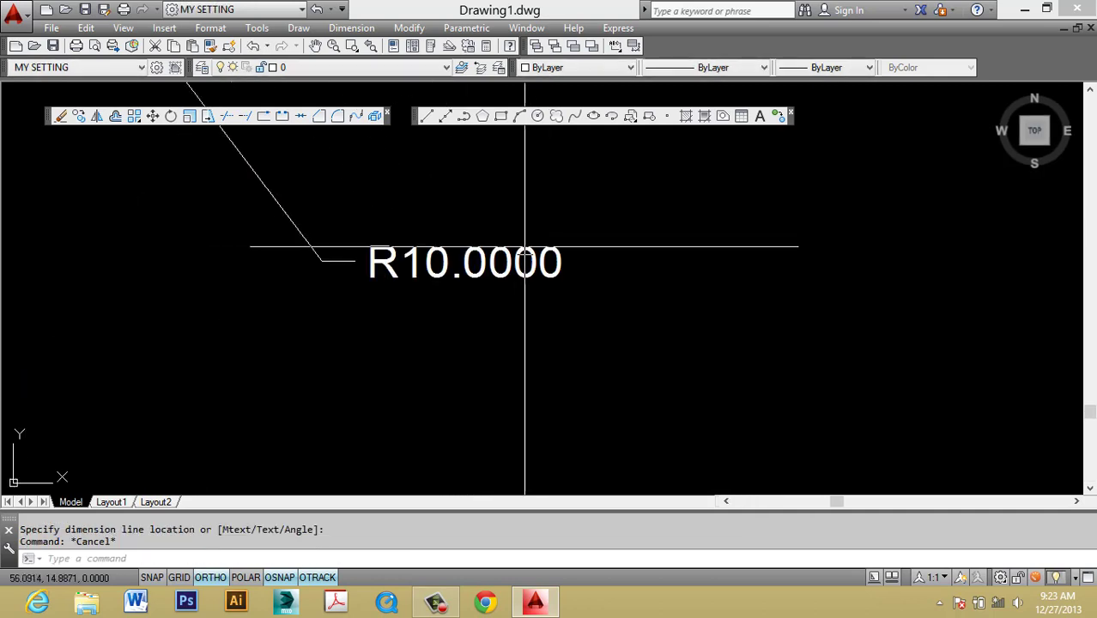
Step: Erase the radius dimension from the fillet arc
{"action": "left_click", "coordinate": [489, 313]}
{"action": "left_click", "coordinate": [363, 225]}
{"action": "scroll", "coordinate": [464, 299], "scroll_direction": "down", "scroll_amount": 2}
{"action": "scroll", "coordinate": [463, 299], "scroll_direction": "down", "scroll_amount": 3}
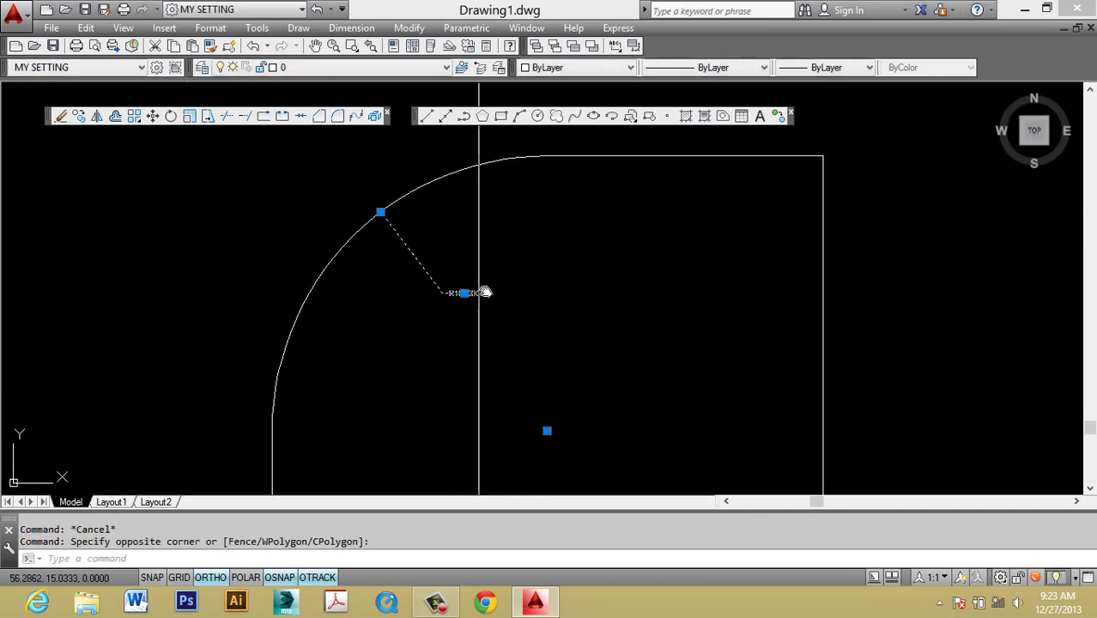
{"action": "type", "text": "E"}
{"action": "key", "text": "space"}
{"action": "scroll", "coordinate": [468, 252], "scroll_direction": "down", "scroll_amount": 2}
{"action": "key", "text": "Escape"}
{"action": "middle_click_drag", "start_coordinate": [449, 238], "coordinate": [444, 240]}
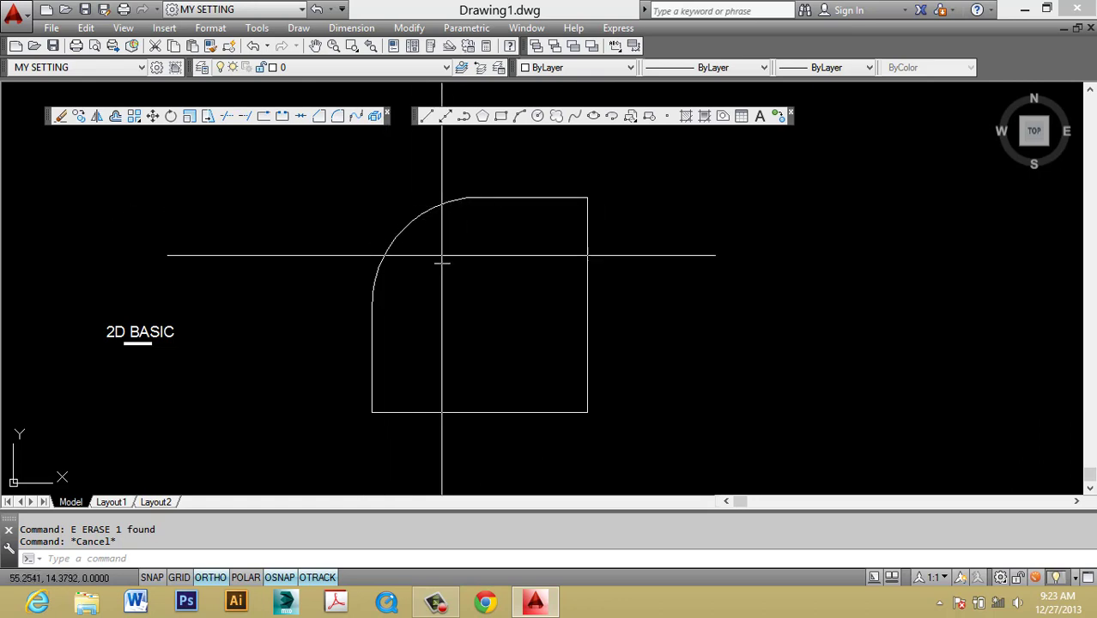
{"action": "middle_click_drag", "start_coordinate": [455, 277], "coordinate": [450, 289]}
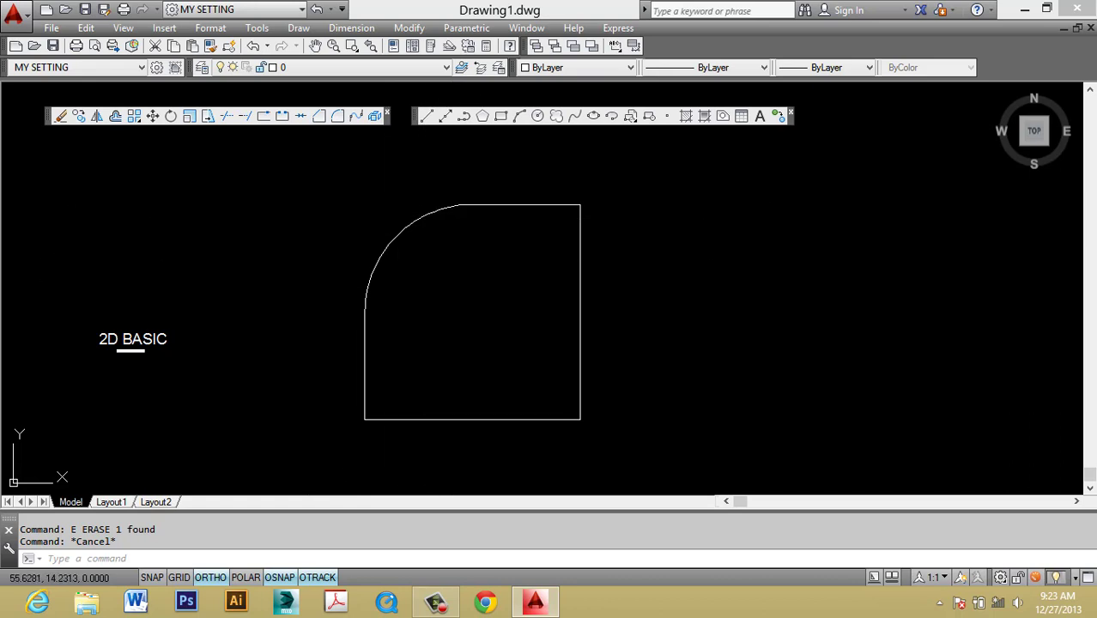
{"action": "left_click", "coordinate": [386, 233]}
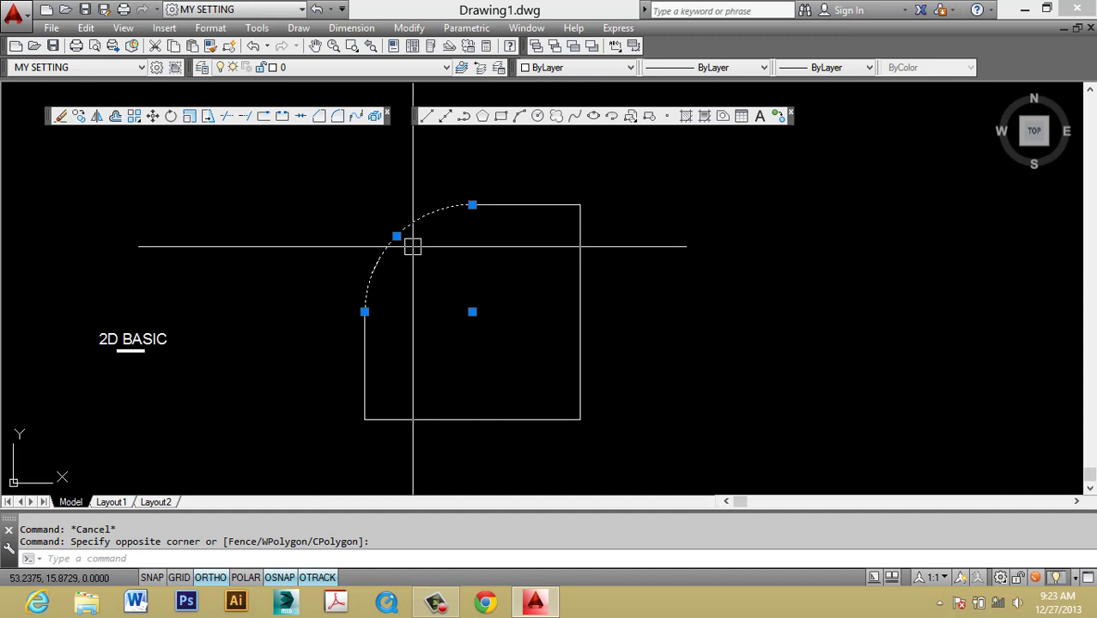
{"action": "key", "text": "Escape"}
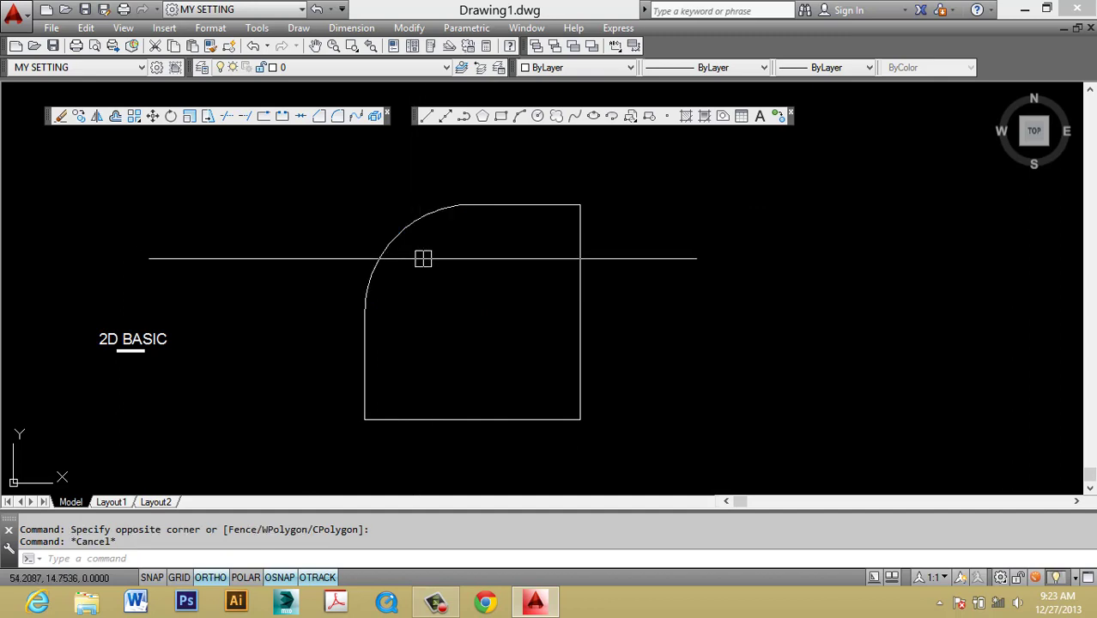
{"action": "key", "text": "Escape"}
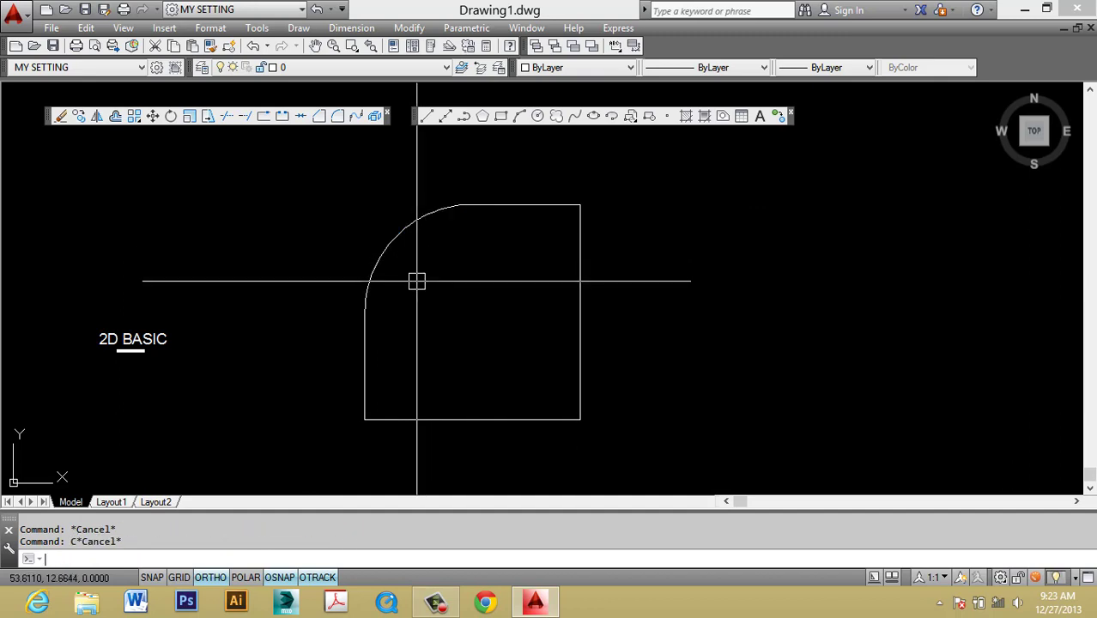
{"action": "type", "text": "f"}
{"action": "key", "text": "Return"}
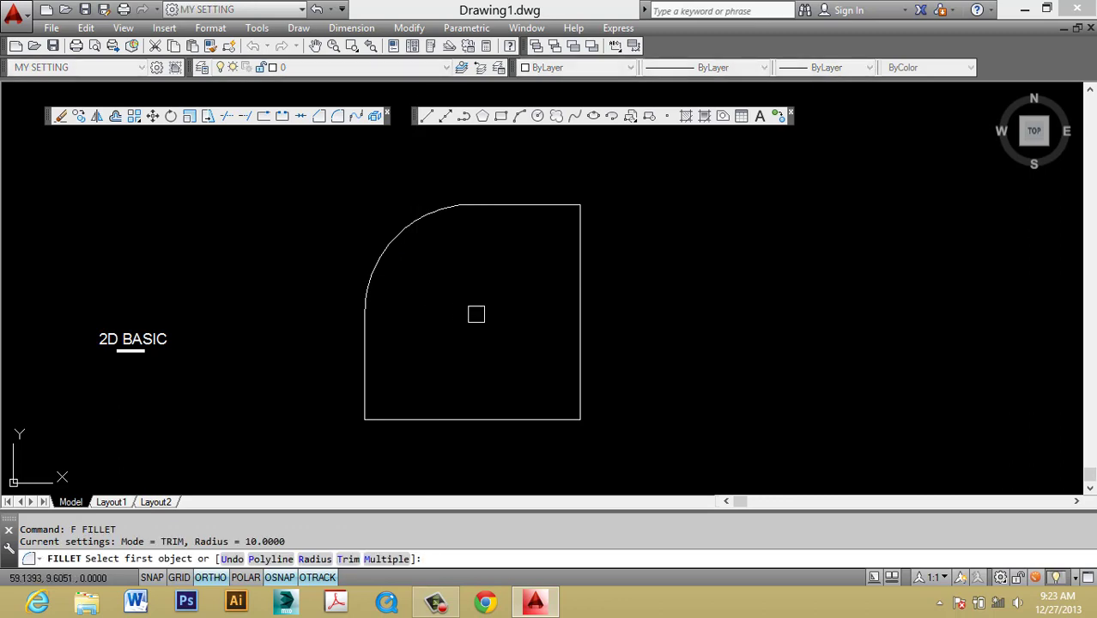
{"action": "key", "text": "Escape"}
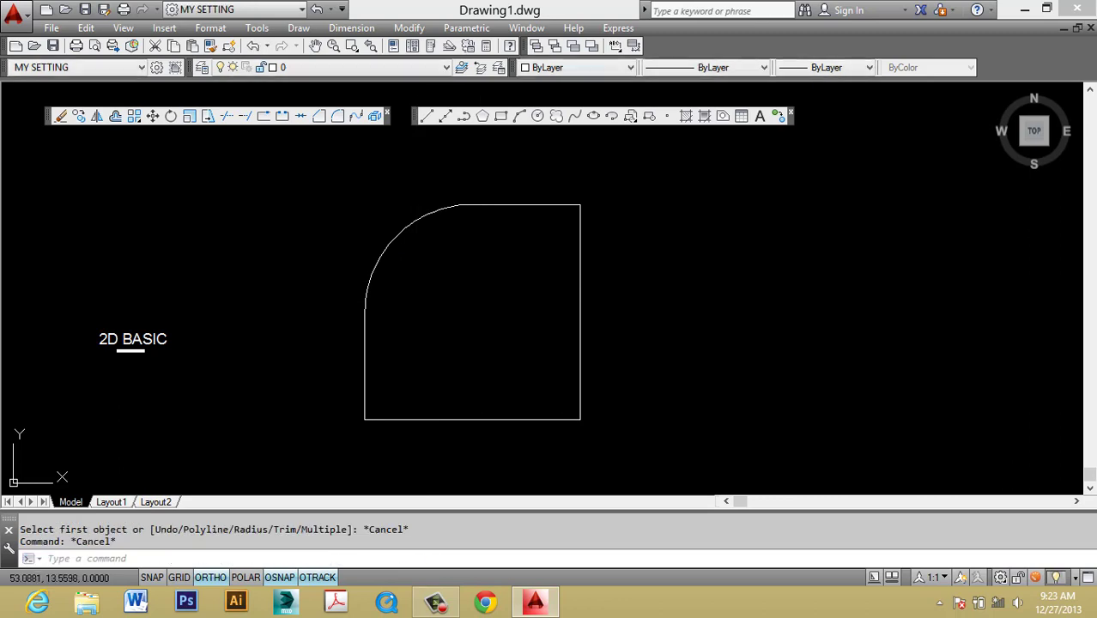
{"action": "left_click", "coordinate": [367, 238]}
{"action": "key", "text": "Escape"}
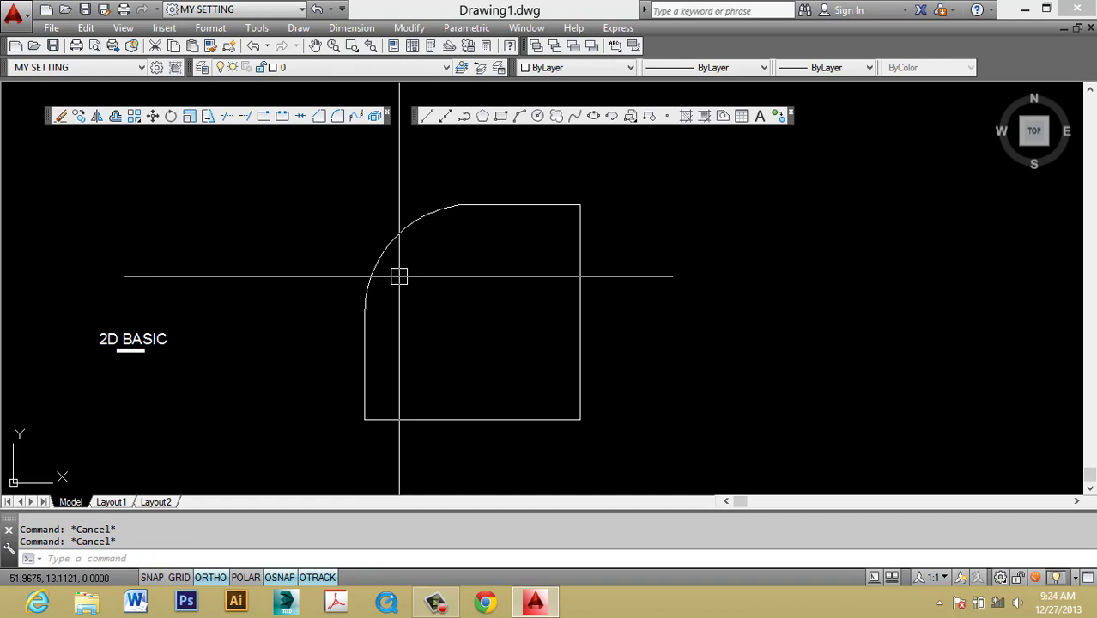
{"action": "type", "text": "fre"}
{"action": "key", "text": "Return"}
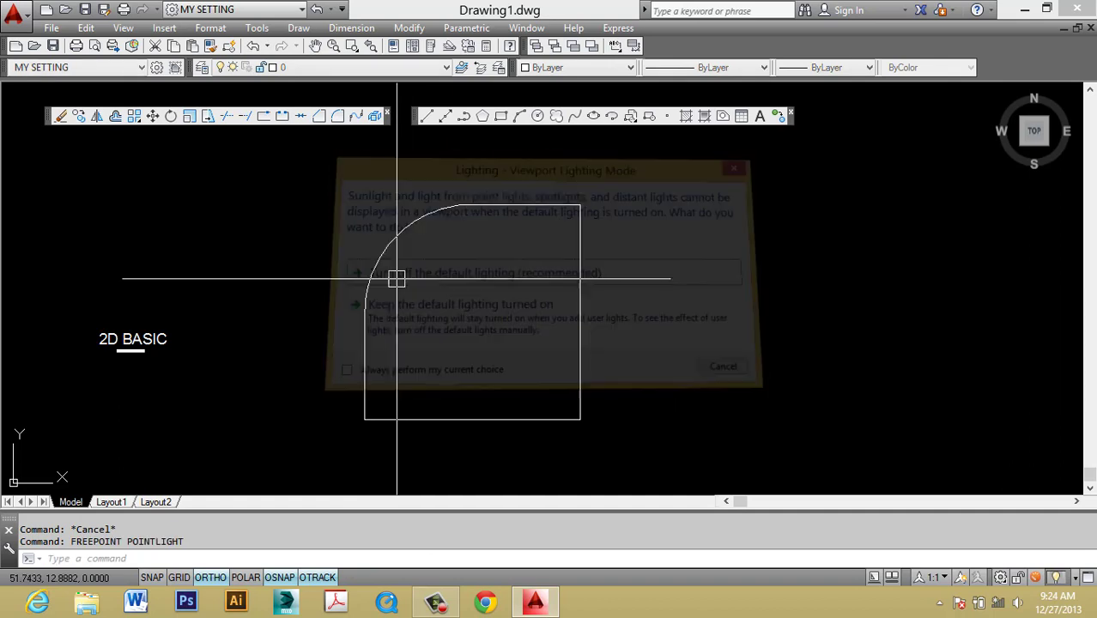
{"action": "key", "text": "Escape"}
{"action": "key", "text": "Escape"}
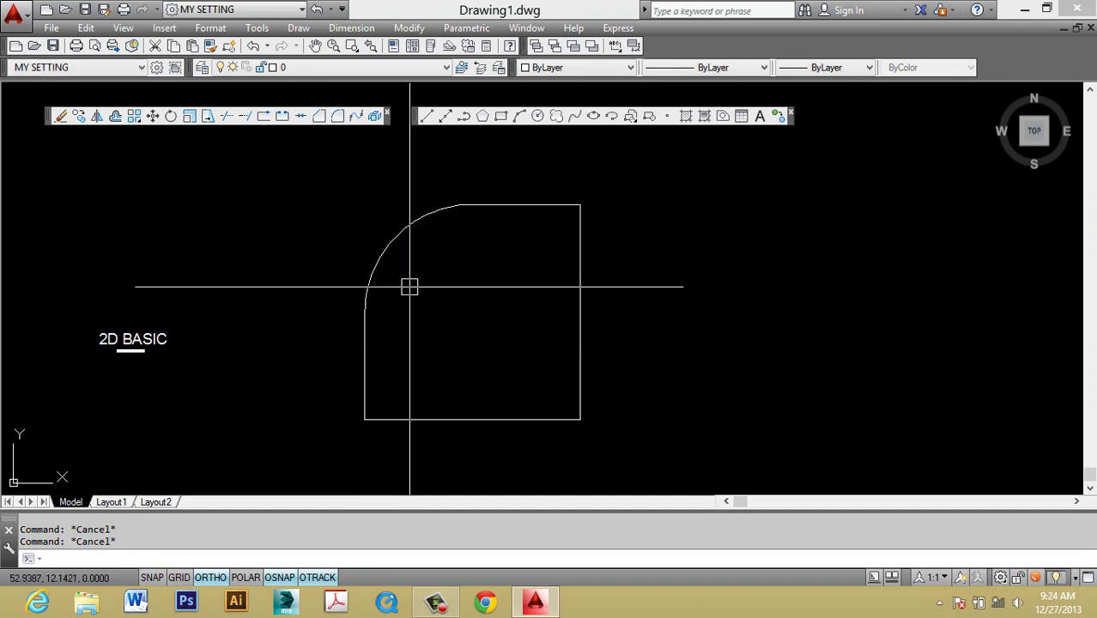
Step: Erase the fillet arc at the square's upper-left corner, and undo the erasure
{"action": "left_click", "coordinate": [441, 291]}
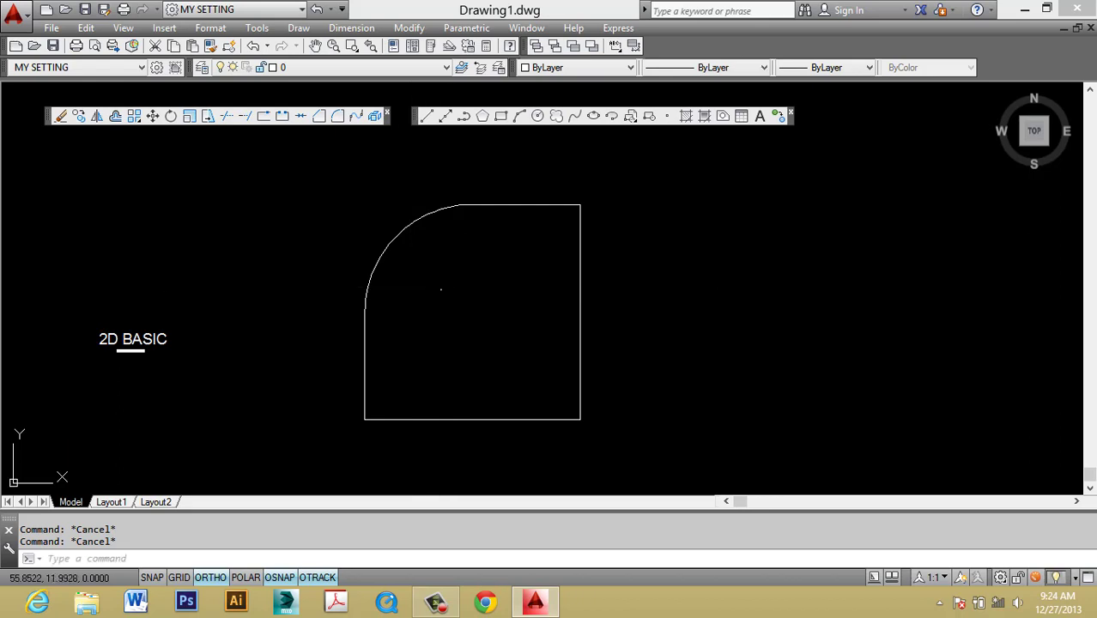
{"action": "left_click", "coordinate": [372, 229]}
{"action": "type", "text": "e"}
{"action": "key", "text": "Return"}
{"action": "key", "text": "Escape"}
{"action": "key", "text": "Escape"}
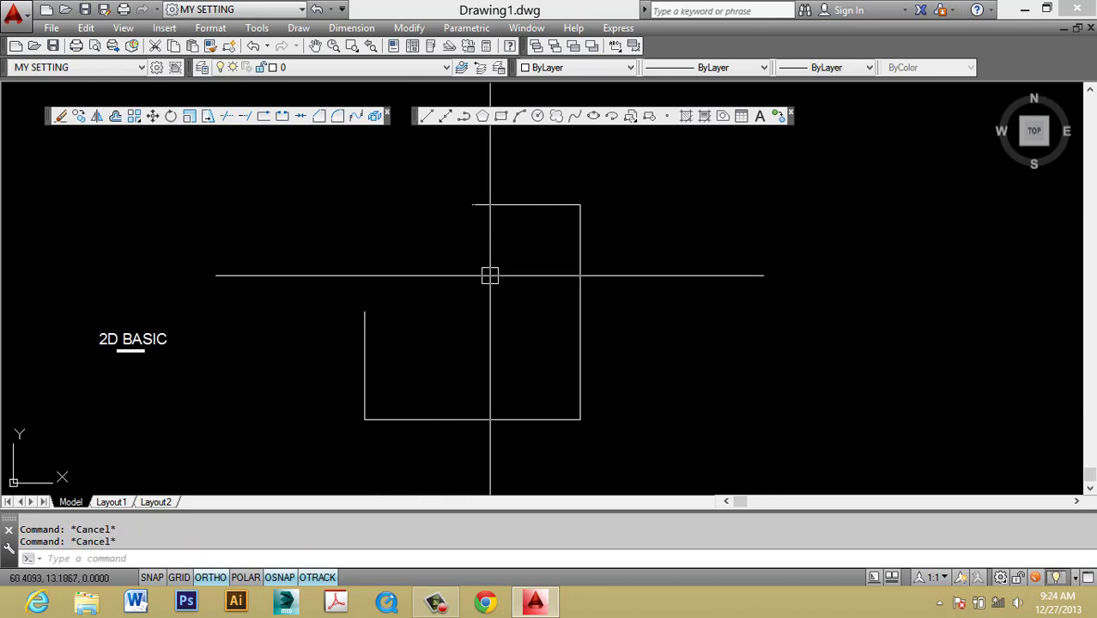
{"action": "key", "text": "ctrl+z"}
Step: Erase the fillet arc a second time with a crossing selection, and restore it with an undo
{"action": "key", "text": "Escape"}
{"action": "left_click", "coordinate": [452, 276]}
{"action": "left_click", "coordinate": [360, 203]}
{"action": "type", "text": "e"}
{"action": "key", "text": "Return"}
{"action": "key", "text": "Escape"}
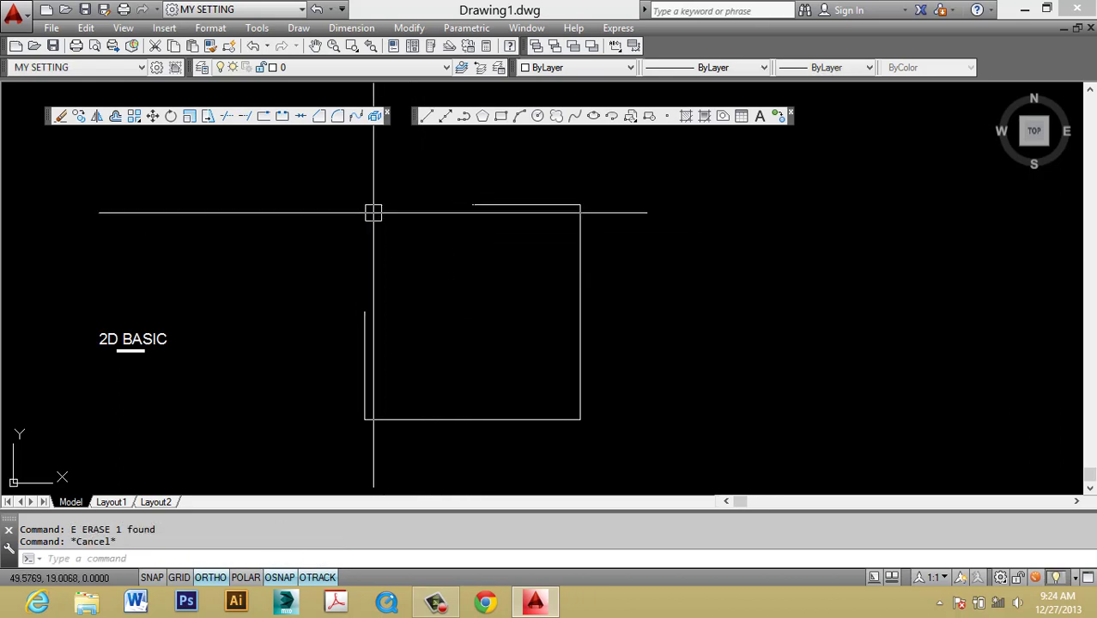
{"action": "key", "text": "ctrl+z"}
{"action": "middle_click_drag", "start_coordinate": [373, 212], "coordinate": [384, 202]}
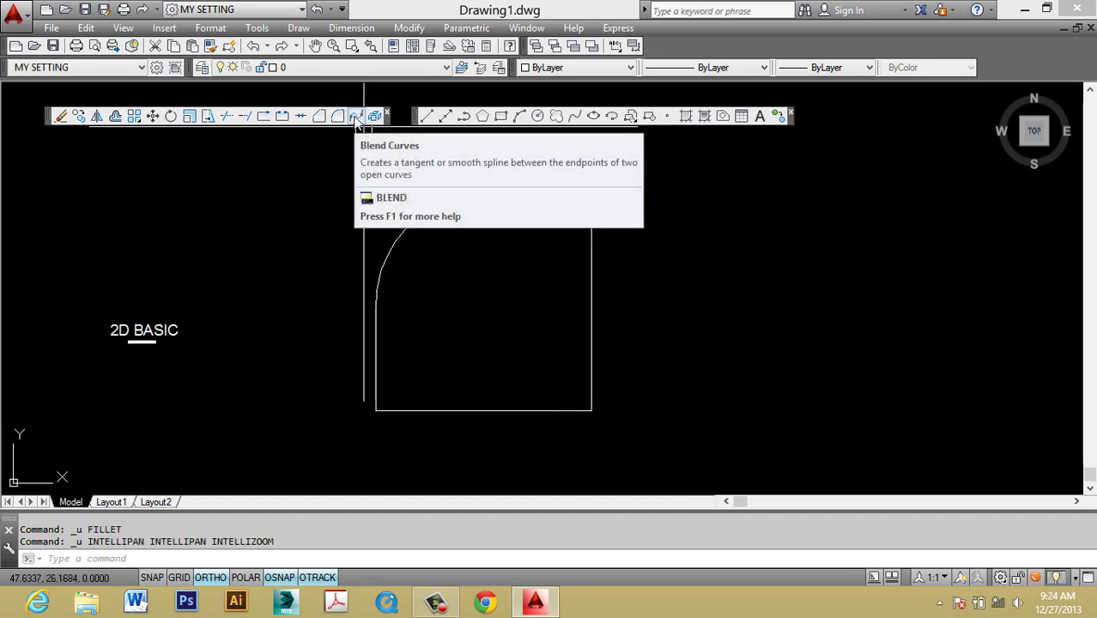
{"action": "key", "text": "Escape"}
{"action": "key", "text": "Escape"}
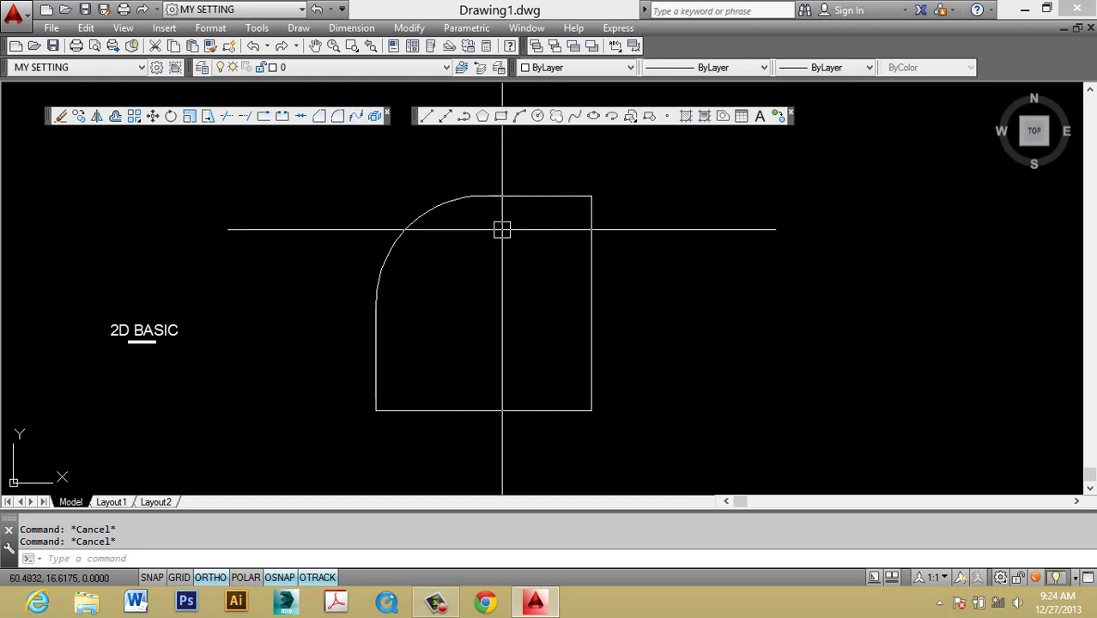
Step: Draw an open S-shaped spline through four points in the empty space to the right of the filleted square
{"action": "type", "text": "spl"}
{"action": "key", "text": "Return"}
{"action": "left_click", "coordinate": [734, 359]}
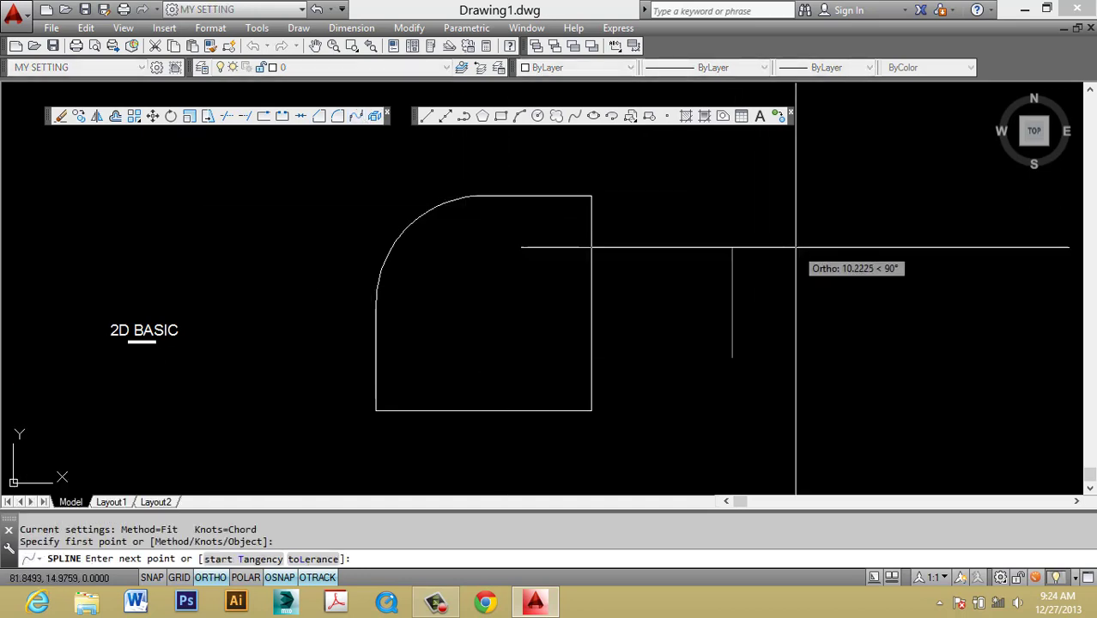
{"action": "left_click", "coordinate": [734, 247]}
{"action": "left_click", "coordinate": [887, 276]}
{"action": "left_click", "coordinate": [928, 202], "text": "shift"}
{"action": "key", "text": "Return"}
{"action": "key", "text": "Return"}
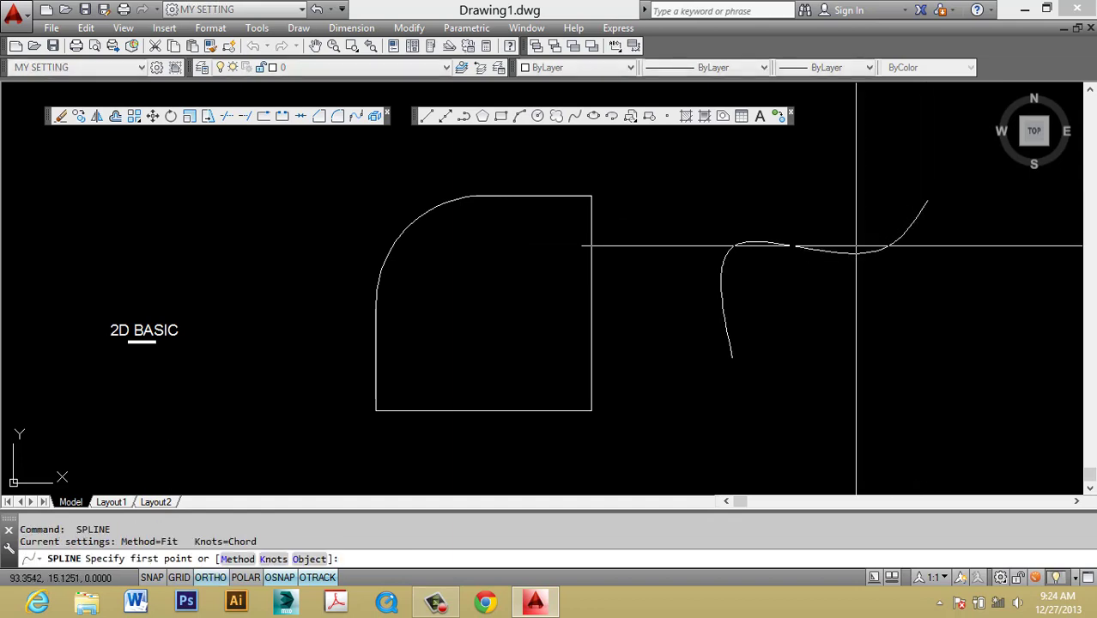
{"action": "middle_click_drag", "start_coordinate": [939, 254], "coordinate": [732, 318]}
{"action": "key", "text": "Escape"}
{"action": "key", "text": "Escape"}
{"action": "middle_click_drag", "start_coordinate": [828, 257], "coordinate": [723, 282]}
{"action": "key", "text": "Return"}
{"action": "key", "text": "Escape"}
Step: Draw a second open S-shaped spline through four points, above and to the right of the first one
{"action": "type", "text": "s"}
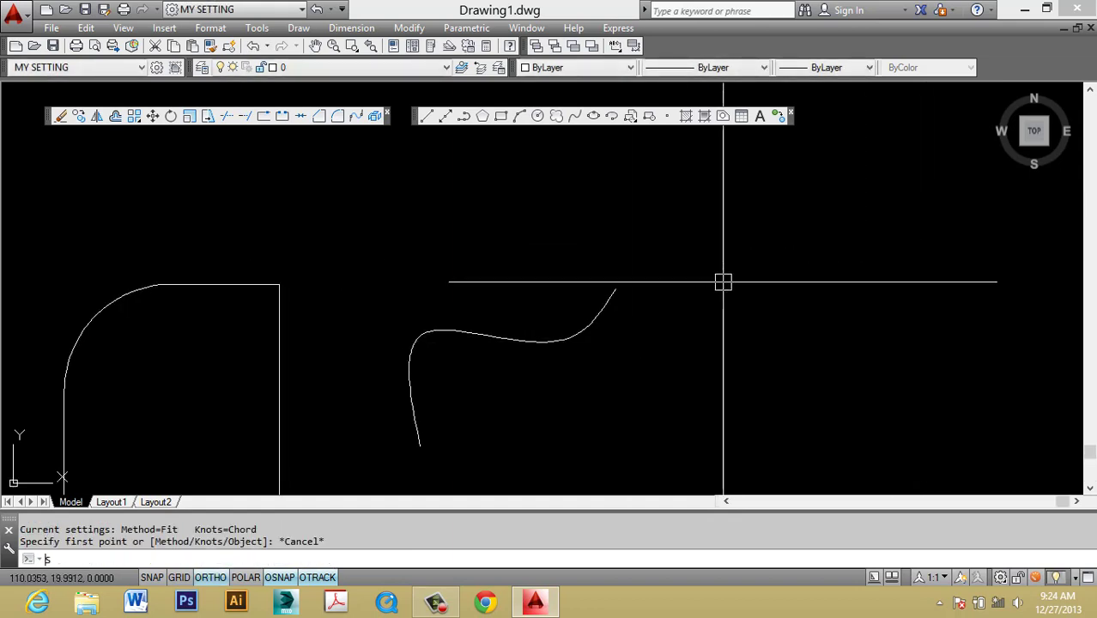
{"action": "type", "text": "pl"}
{"action": "key", "text": "Return"}
{"action": "left_click", "coordinate": [720, 279]}
{"action": "left_click", "coordinate": [760, 207]}
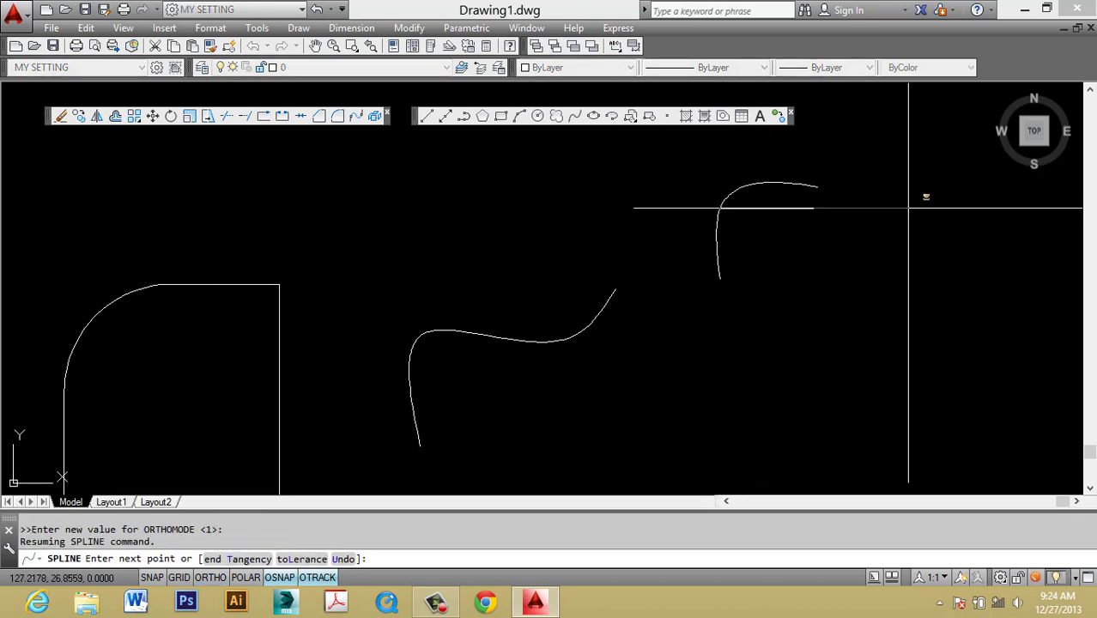
{"action": "left_click", "coordinate": [908, 208]}
{"action": "left_click", "coordinate": [920, 146]}
{"action": "key", "text": "Return"}
{"action": "key", "text": "Return"}
{"action": "key", "text": "Escape"}
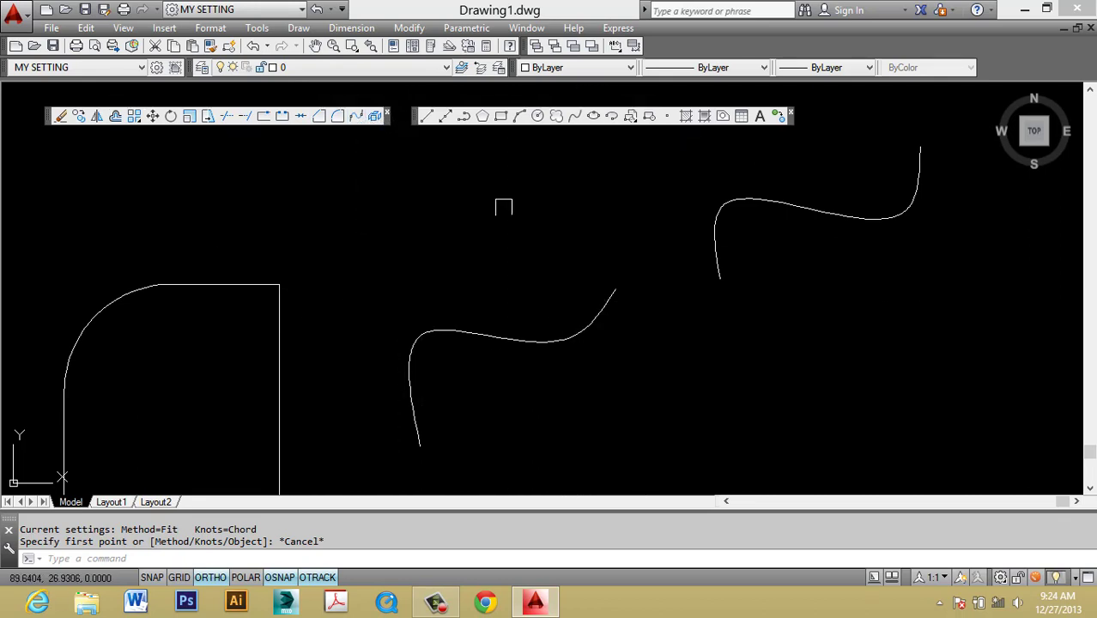
{"action": "key", "text": "Escape"}
{"action": "left_click", "coordinate": [587, 322]}
{"action": "key", "text": "Escape"}
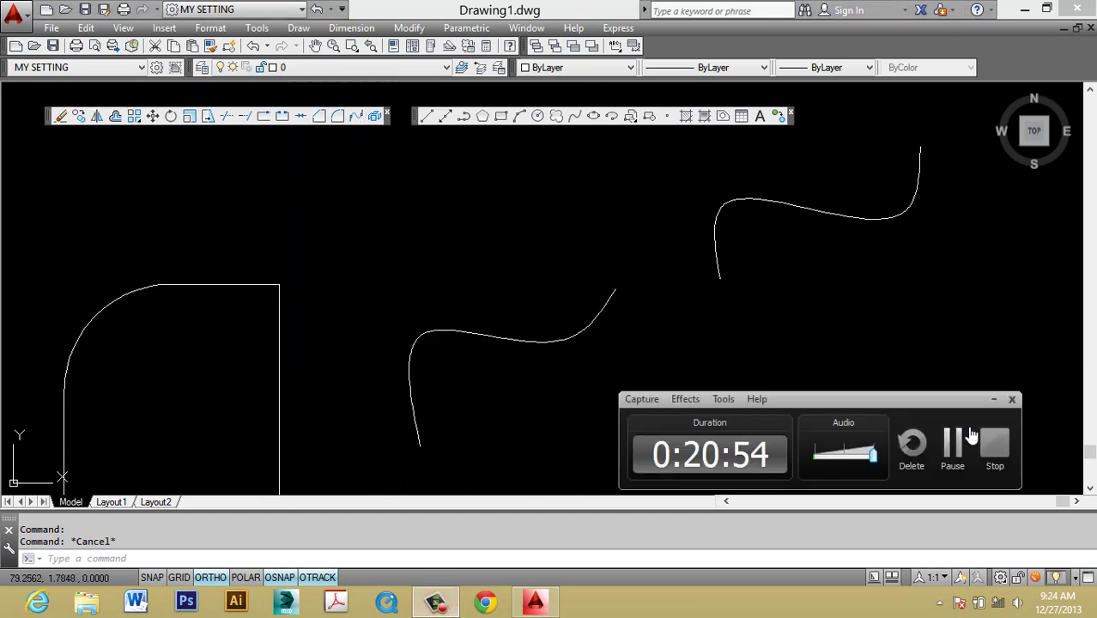
{"action": "left_click", "coordinate": [953, 443]}
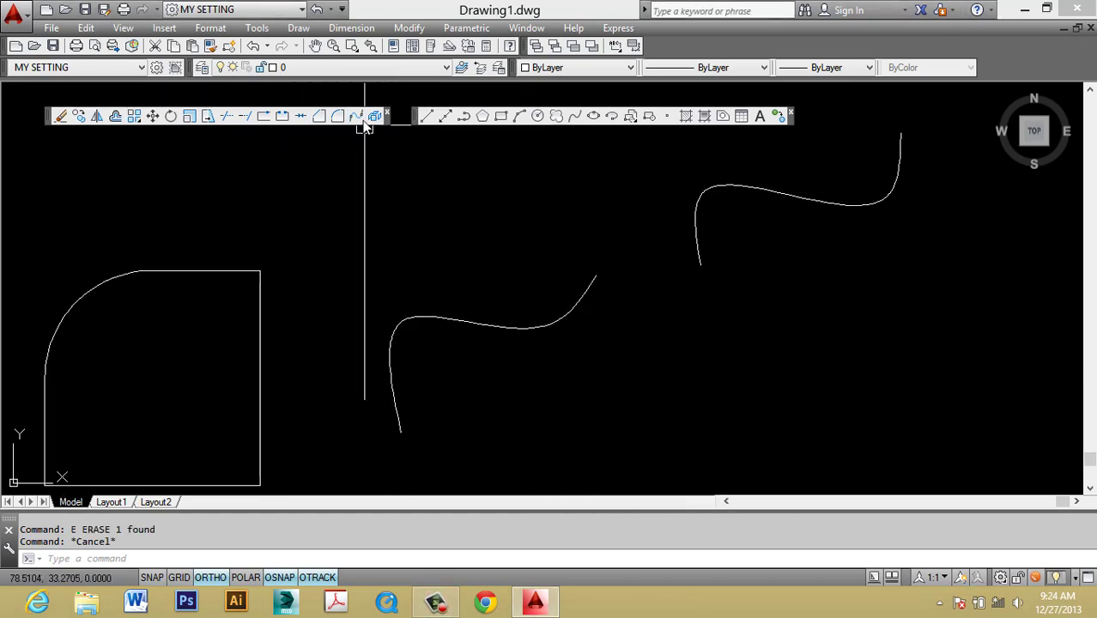
{"action": "key", "text": "Escape"}
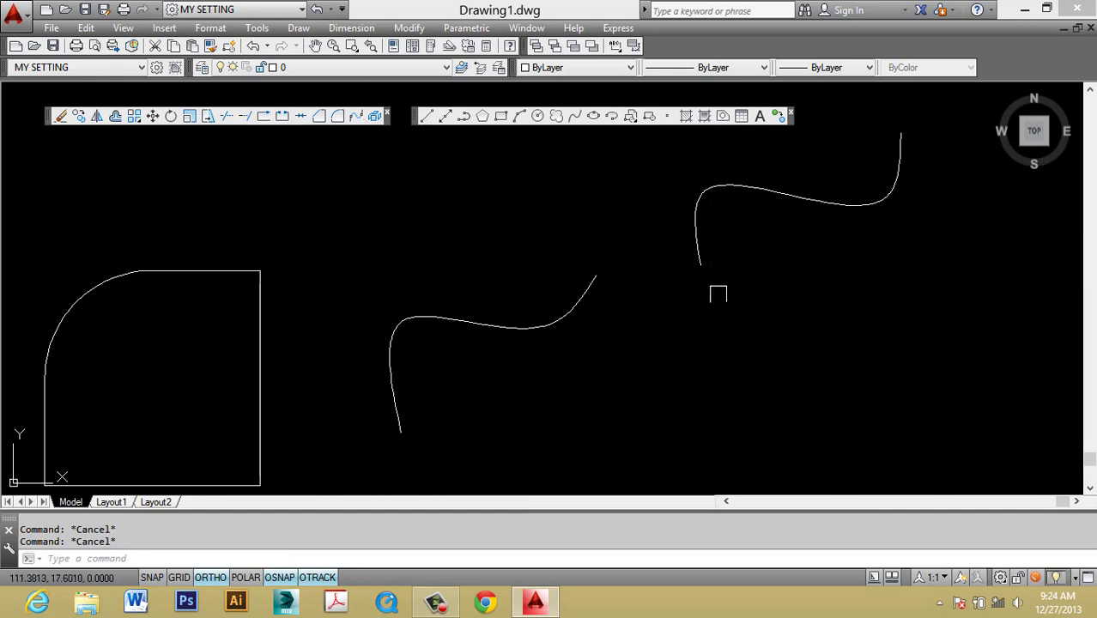
{"action": "left_click_drag", "start_coordinate": [726, 301], "coordinate": [584, 232]}
{"action": "key", "text": "Escape"}
{"action": "left_click_drag", "start_coordinate": [635, 321], "coordinate": [573, 264]}
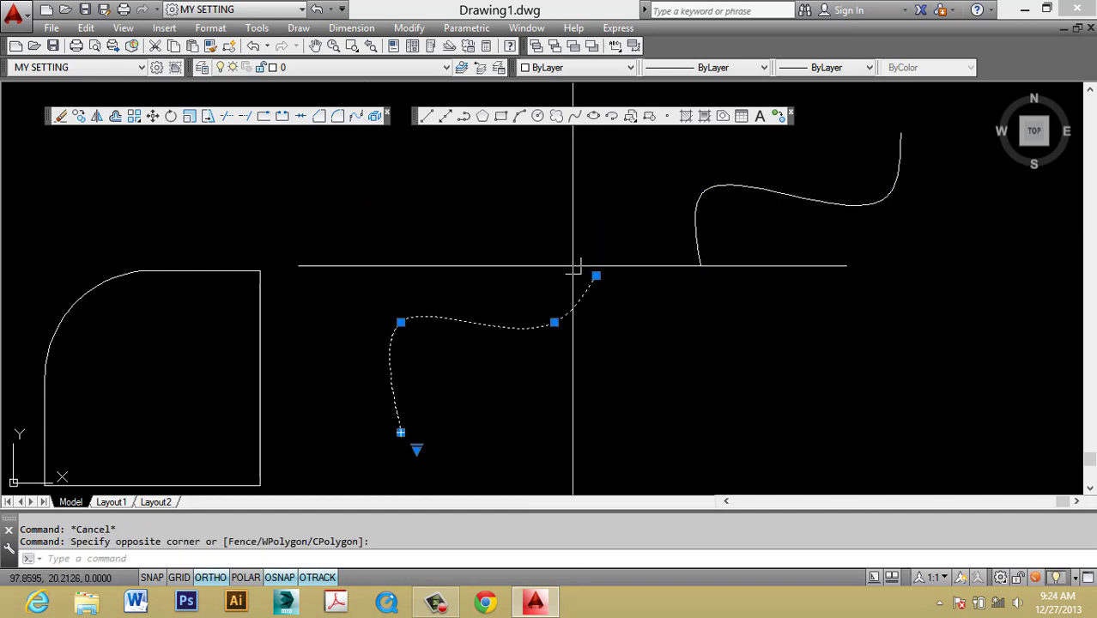
{"action": "key", "text": "Escape"}
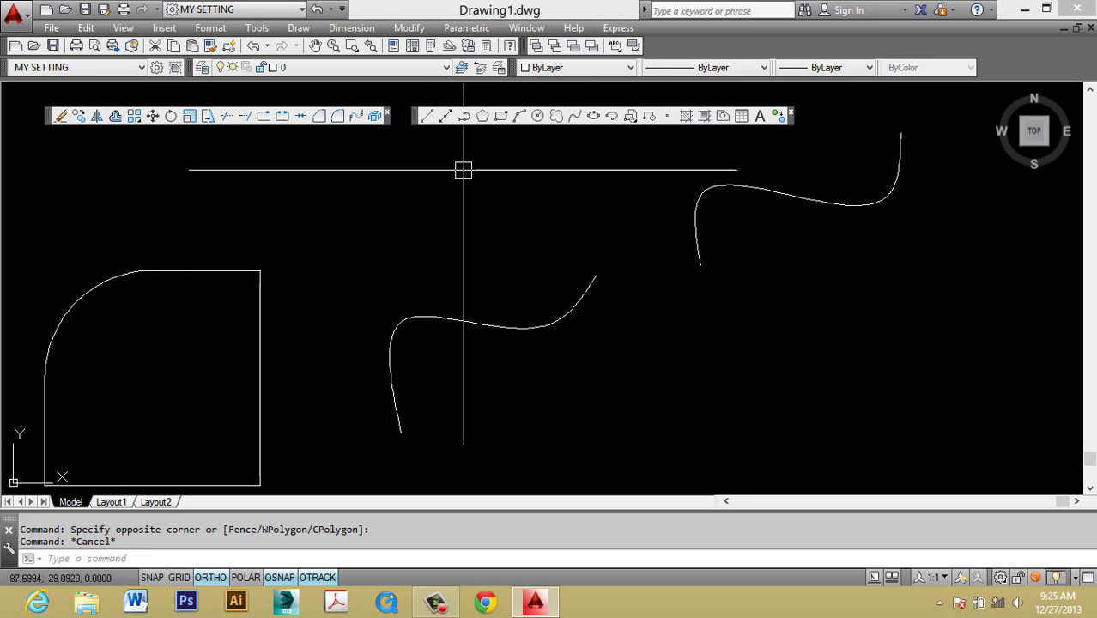
Step: Blend the first spline's upper end with the second spline's lower end, using Tangent continuity
{"action": "left_click", "coordinate": [355, 117]}
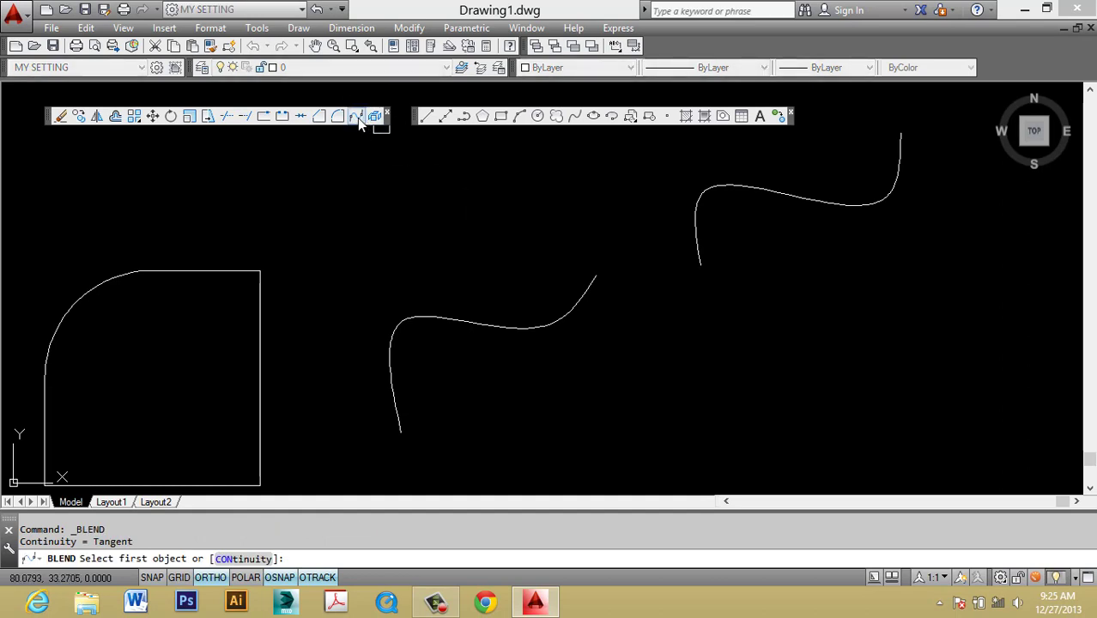
{"action": "left_click", "coordinate": [584, 292]}
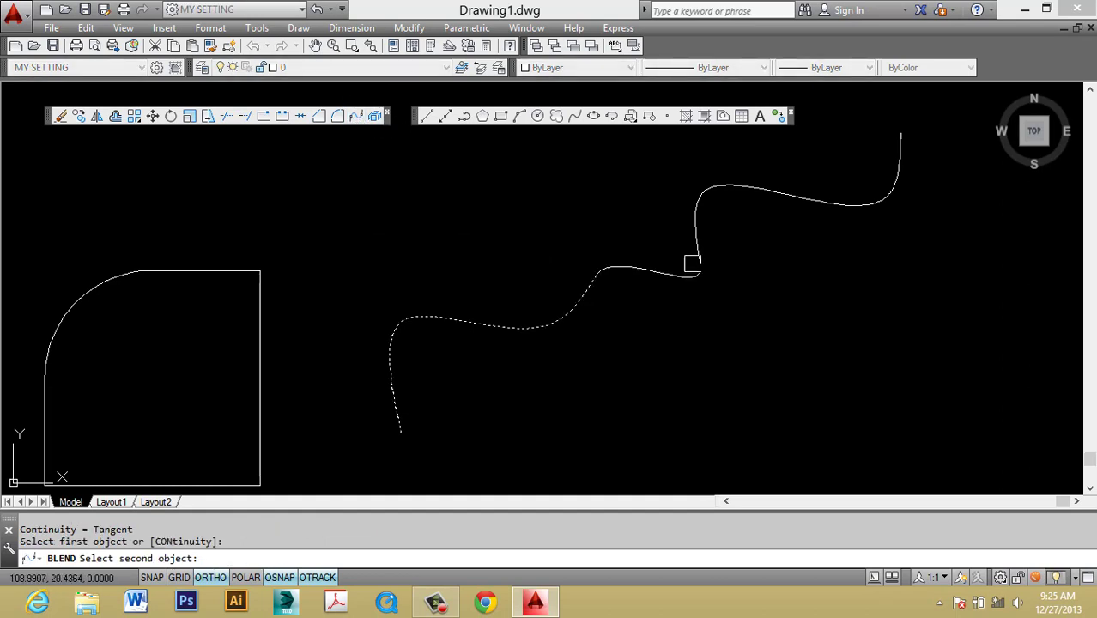
{"action": "left_click", "coordinate": [697, 244]}
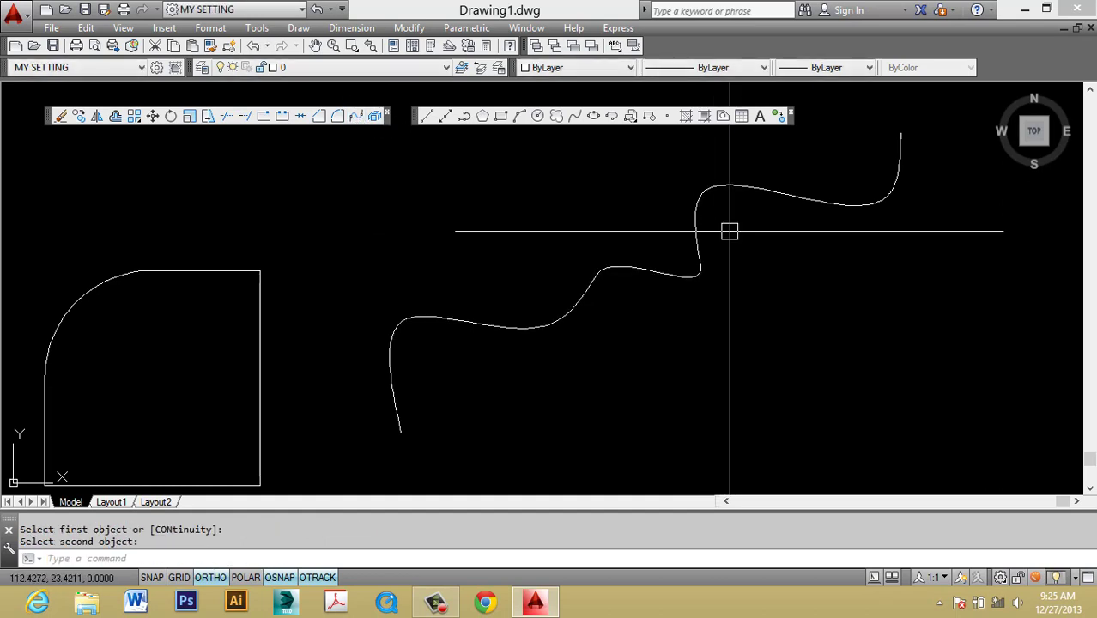
{"action": "key", "text": "Return"}
{"action": "key", "text": "Escape"}
Step: Examine the blend curve and its control points between the two splines
{"action": "left_click", "coordinate": [666, 272]}
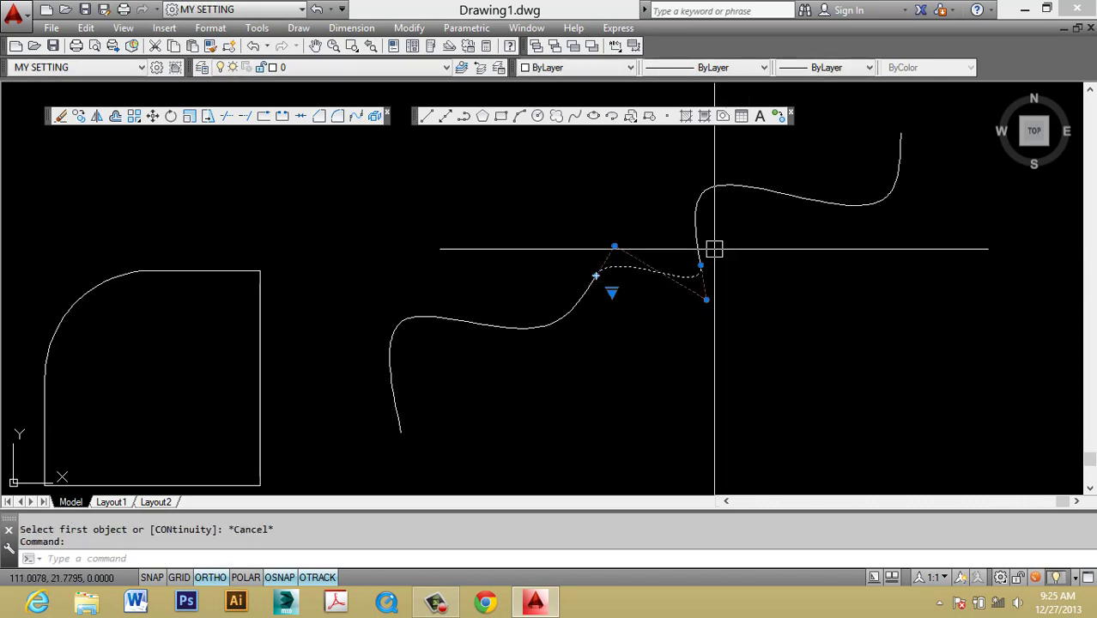
{"action": "middle_click_drag", "start_coordinate": [669, 273], "coordinate": [642, 286]}
{"action": "key", "text": "Escape"}
{"action": "left_click", "coordinate": [637, 314]}
{"action": "left_click", "coordinate": [589, 206]}
{"action": "key", "text": "Escape"}
{"action": "scroll", "coordinate": [629, 285], "scroll_direction": "up", "scroll_amount": 3}
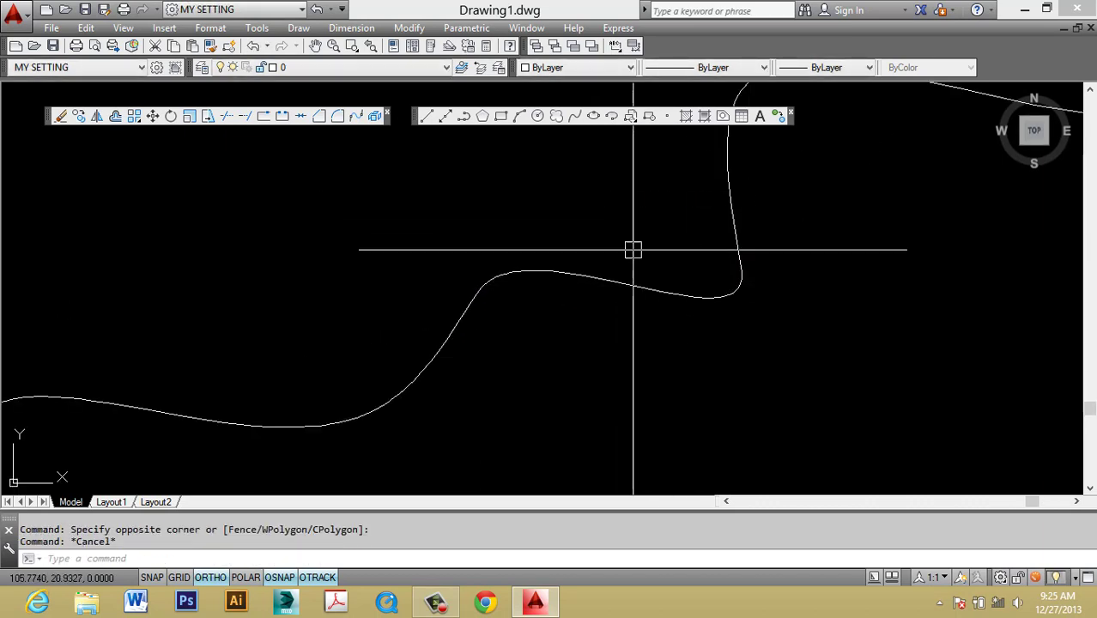
{"action": "left_click", "coordinate": [632, 248]}
{"action": "left_click", "coordinate": [610, 330]}
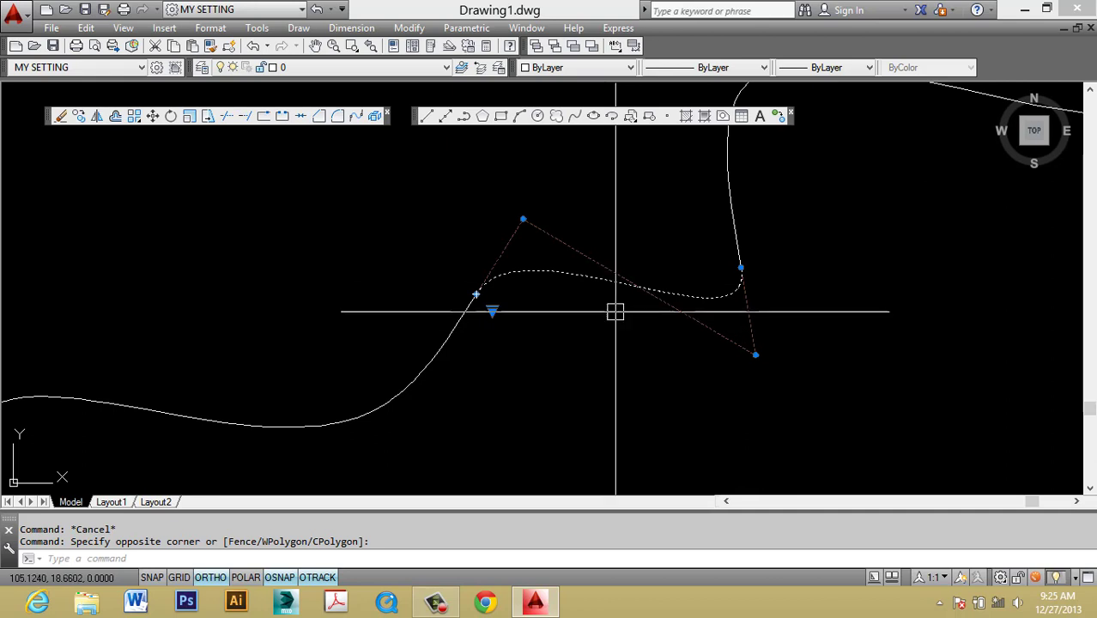
{"action": "key", "text": "Escape"}
Step: Erase both splines together with the blend curve connecting them
{"action": "scroll", "coordinate": [607, 317], "scroll_direction": "down", "scroll_amount": 3}
{"action": "left_click", "coordinate": [698, 299]}
{"action": "left_click", "coordinate": [573, 260]}
{"action": "type", "text": "e"}
{"action": "key", "text": "Return"}
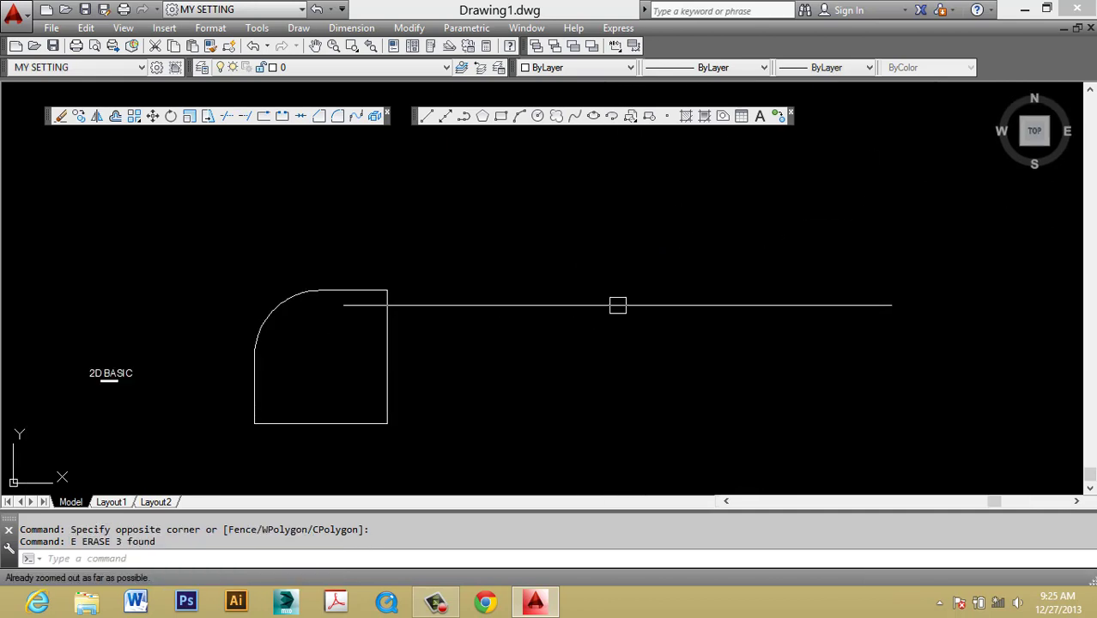
Step: Erase the whole filleted square, including its arc, leaving the 2D BASIC title in place
{"action": "key", "text": "Escape"}
{"action": "middle_click_drag", "start_coordinate": [449, 429], "coordinate": [651, 374]}
{"action": "left_click", "coordinate": [647, 388]}
{"action": "left_click", "coordinate": [441, 214]}
{"action": "type", "text": "e"}
{"action": "key", "text": "Return"}
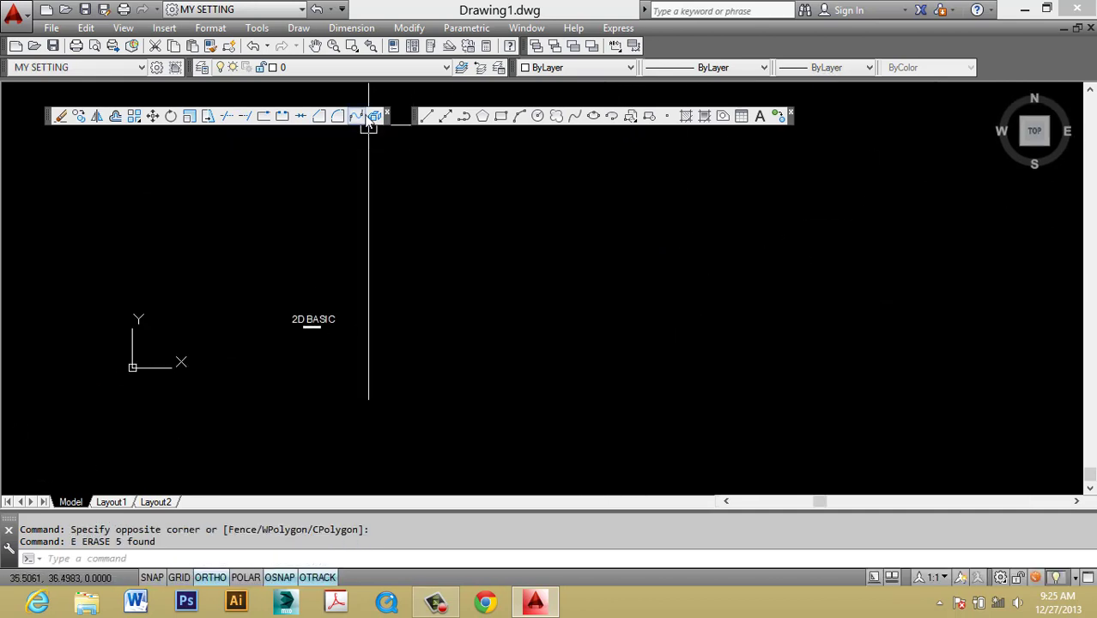
{"action": "key", "text": "Escape"}
{"action": "key", "text": "Escape"}
Step: Draw a small horizontal rectangle by two opposite corners to the right of the 2D BASIC title
{"action": "type", "text": "rec"}
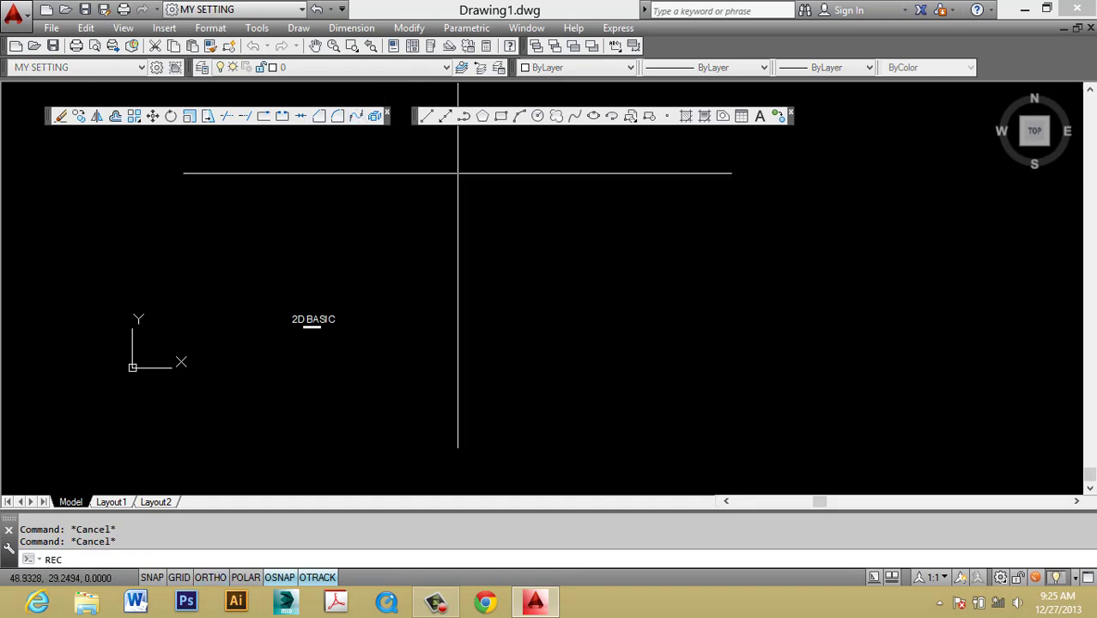
{"action": "key", "text": "Return"}
{"action": "key", "text": "Escape"}
{"action": "type", "text": "rec"}
{"action": "key", "text": "Return"}
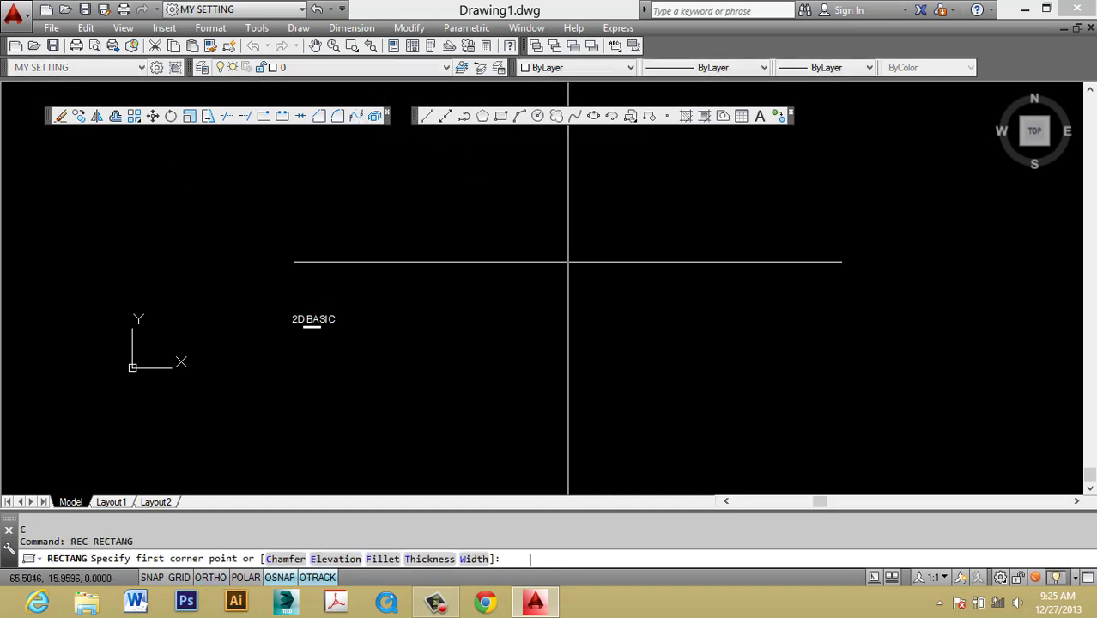
{"action": "left_click", "coordinate": [541, 319]}
{"action": "left_click", "coordinate": [636, 266]}
{"action": "key", "text": "Escape"}
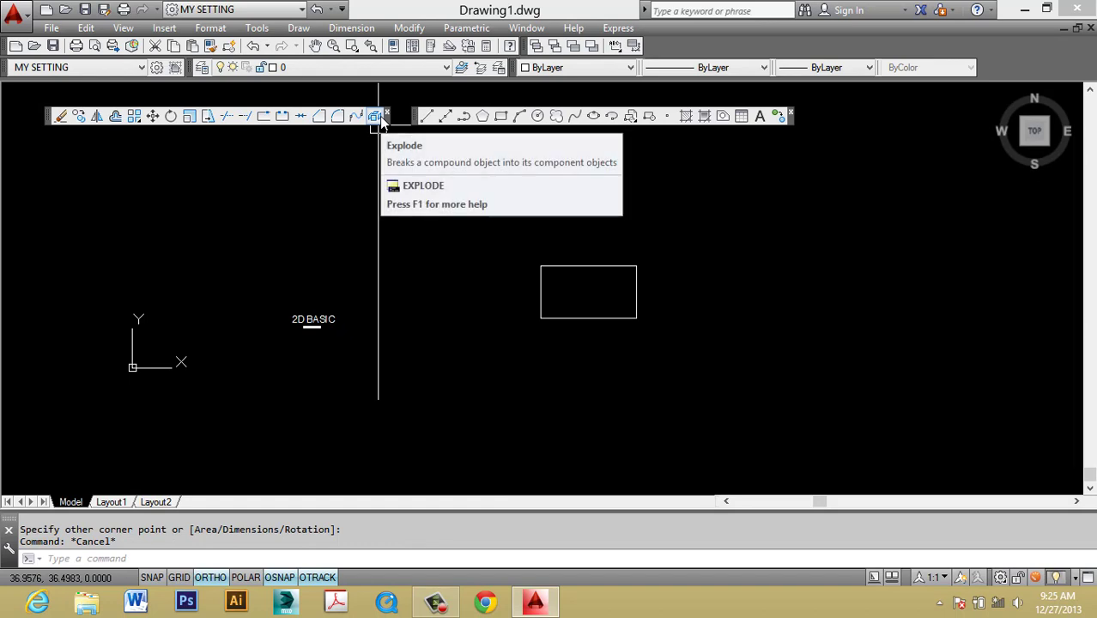
{"action": "key", "text": "Escape"}
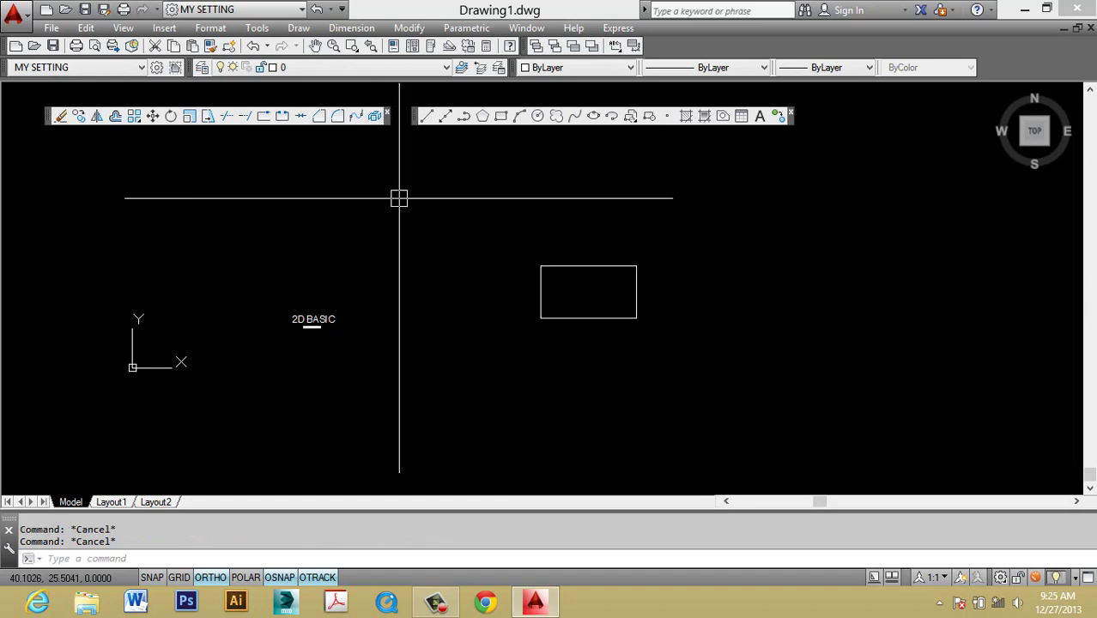
{"action": "type", "text": "EX"}
{"action": "key", "text": "Return"}
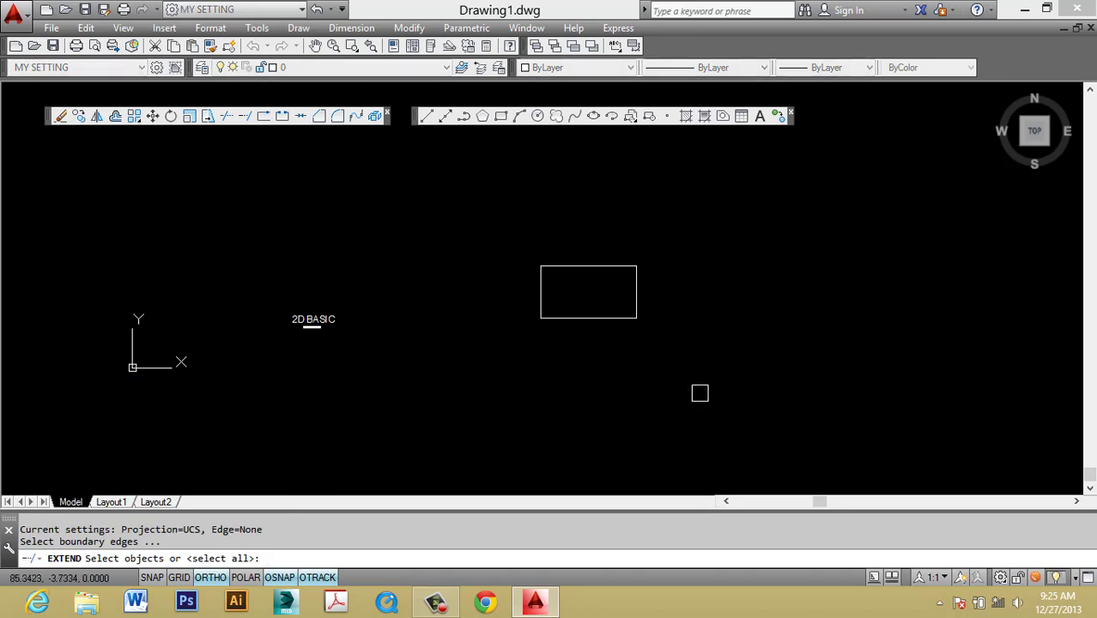
{"action": "left_click", "coordinate": [733, 392]}
{"action": "left_click", "coordinate": [505, 223]}
{"action": "key", "text": "Return"}
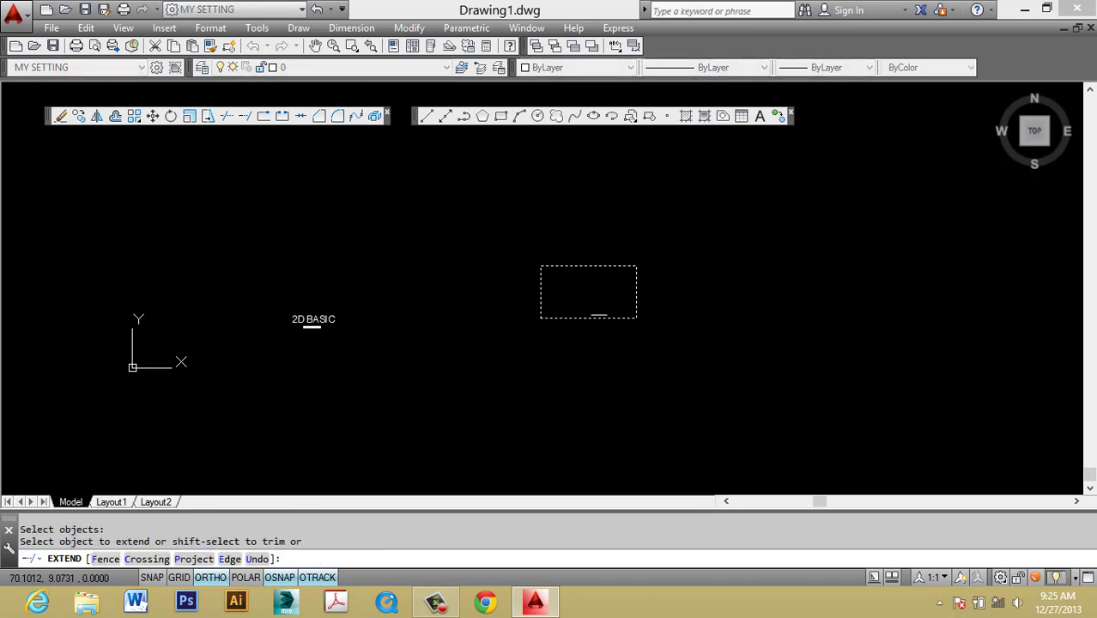
{"action": "key", "text": "Escape"}
{"action": "left_click", "coordinate": [601, 316]}
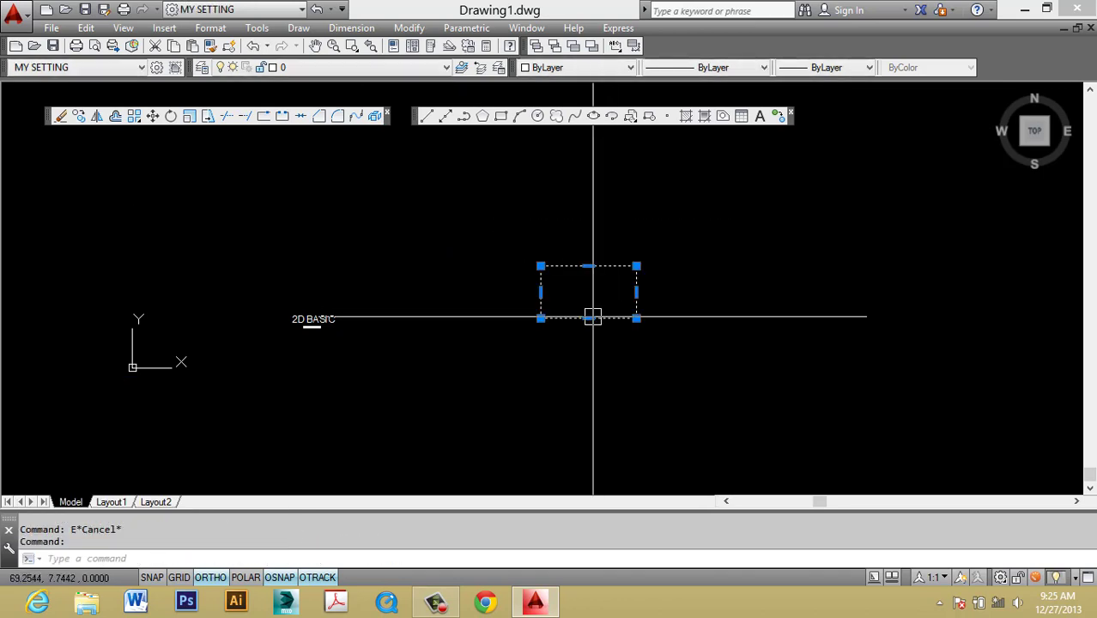
{"action": "key", "text": "Escape"}
{"action": "type", "text": "EX"}
{"action": "key", "text": "Return"}
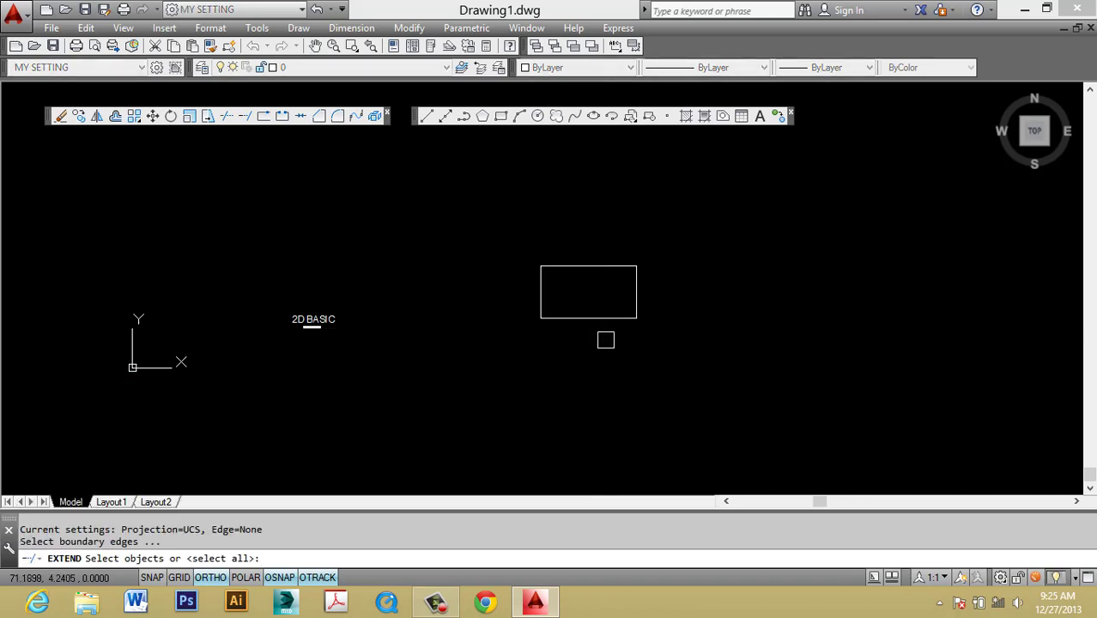
{"action": "left_click", "coordinate": [597, 318]}
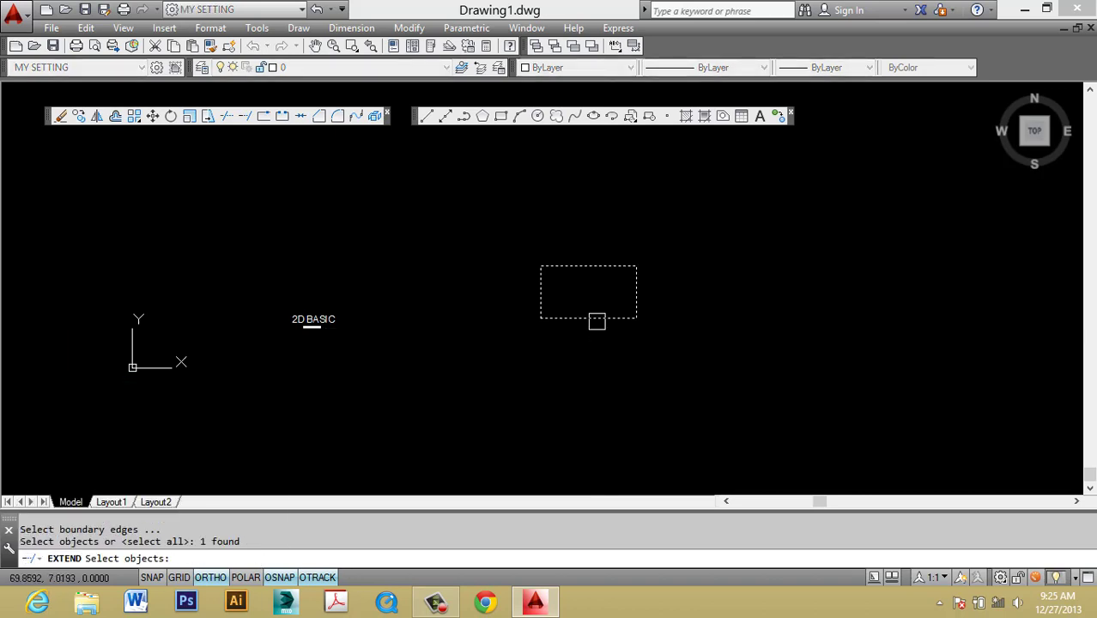
{"action": "key", "text": "Escape"}
{"action": "key", "text": "Escape"}
{"action": "key", "text": "Escape"}
{"action": "type", "text": "E"}
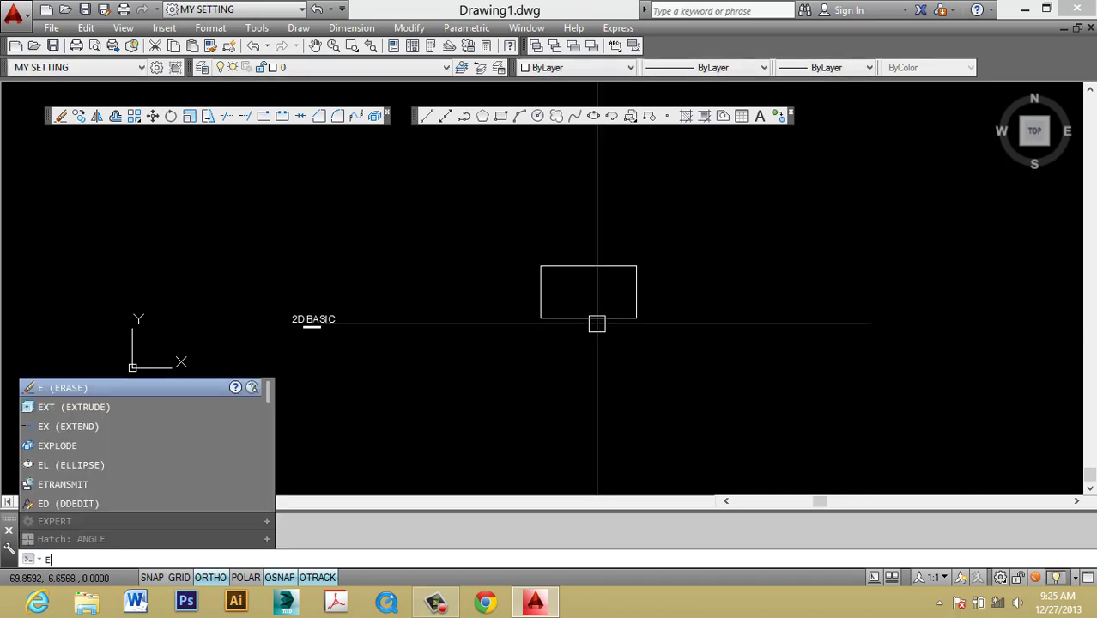
{"action": "key", "text": "Escape"}
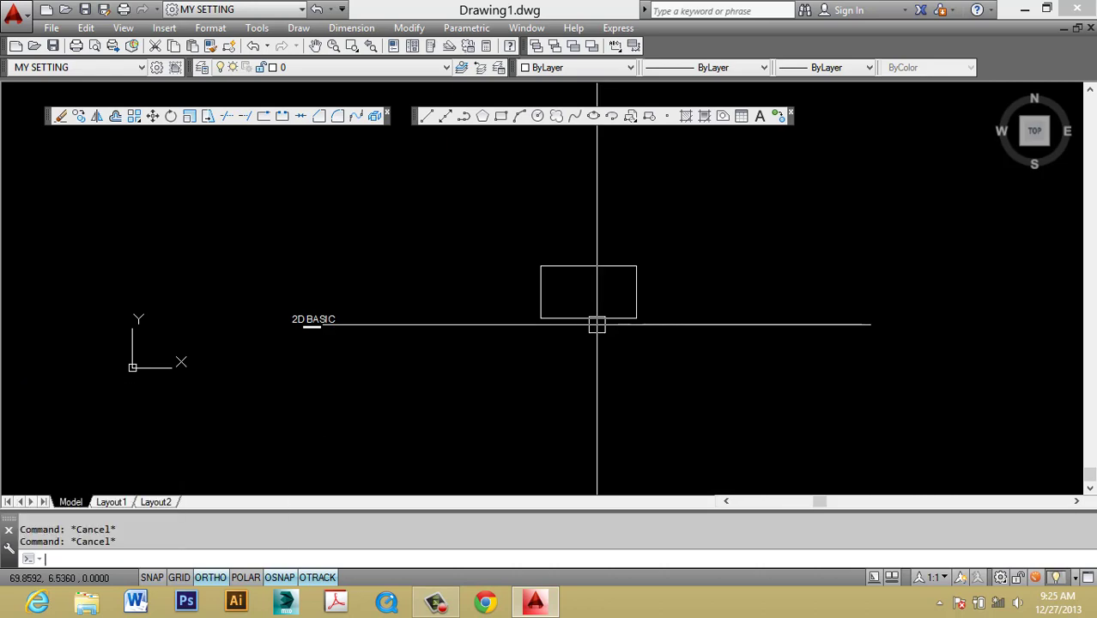
Step: Explode the rectangle into separate lines and select its bottom edge on its own to check the split
{"action": "type", "text": "x"}
{"action": "key", "text": "Return"}
{"action": "left_click", "coordinate": [603, 321]}
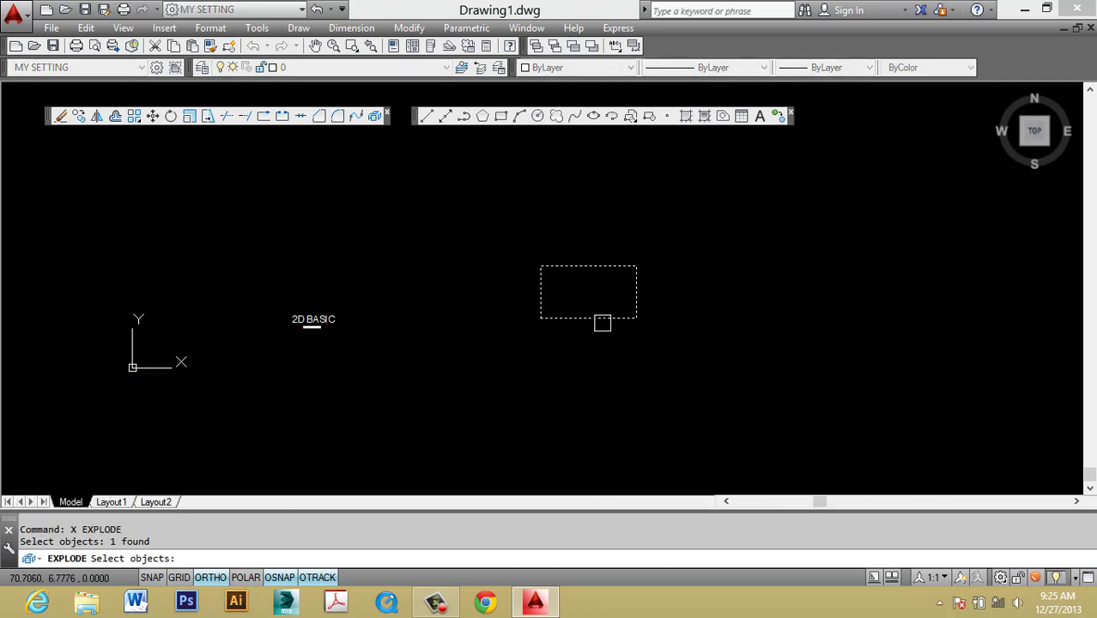
{"action": "key", "text": "Return"}
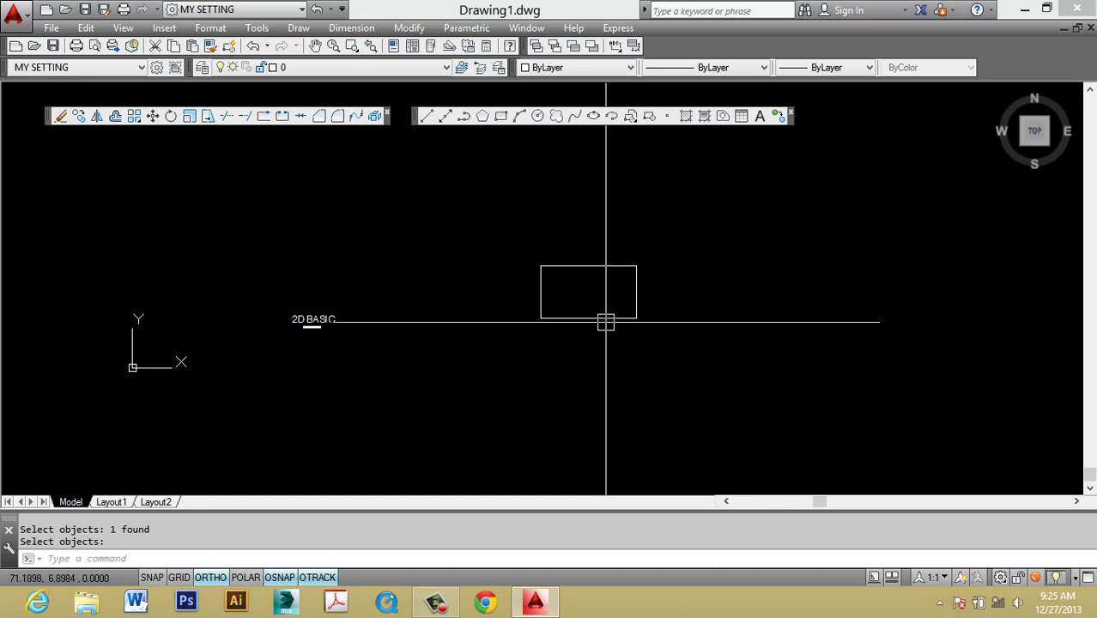
{"action": "left_click", "coordinate": [606, 319]}
{"action": "scroll", "coordinate": [606, 319], "scroll_direction": "up", "scroll_amount": 2}
{"action": "key", "text": "Escape"}
{"action": "left_click", "coordinate": [610, 323]}
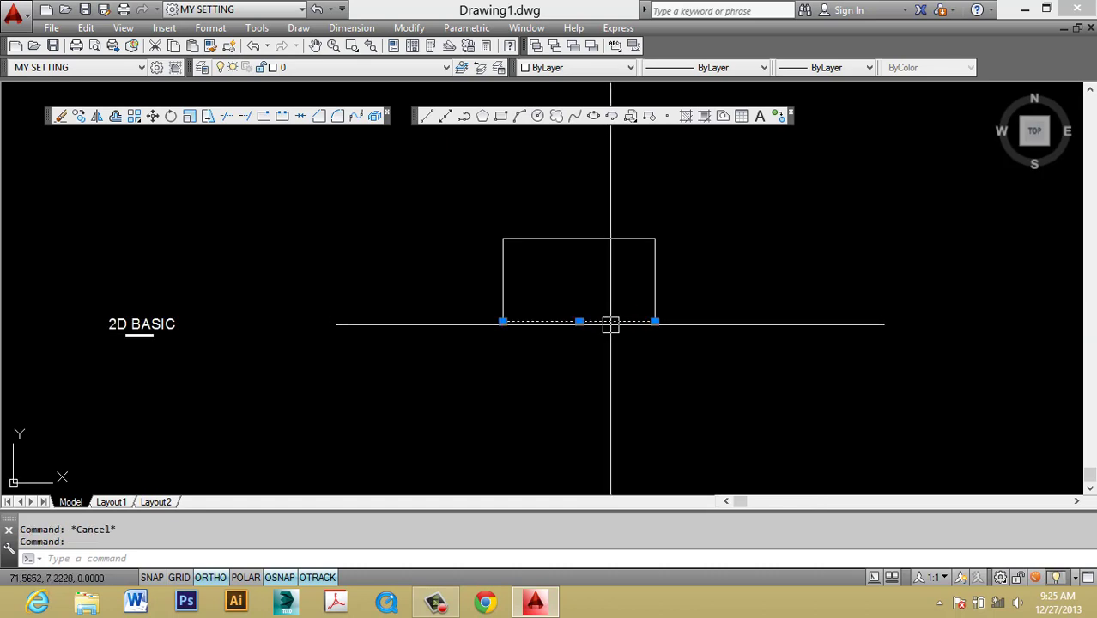
{"action": "key", "text": "Escape"}
{"action": "type", "text": "REC"}
{"action": "key", "text": "Return"}
{"action": "type", "text": "C"}
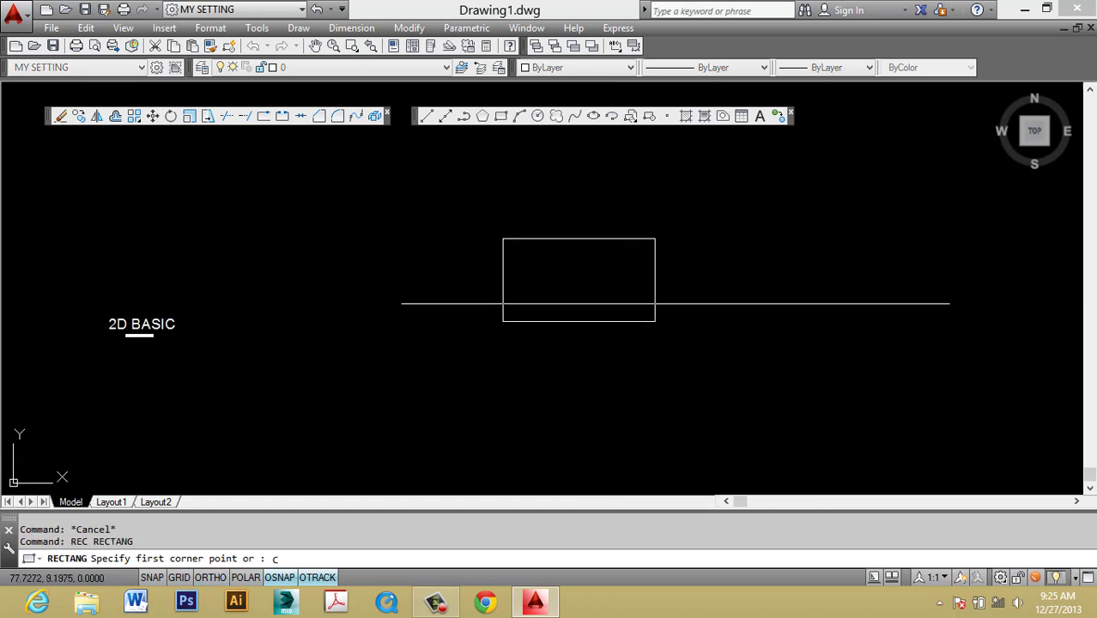
{"action": "key", "text": "Escape"}
{"action": "key", "text": "Escape"}
{"action": "type", "text": "REC"}
{"action": "key", "text": "Return"}
{"action": "type", "text": "C"}
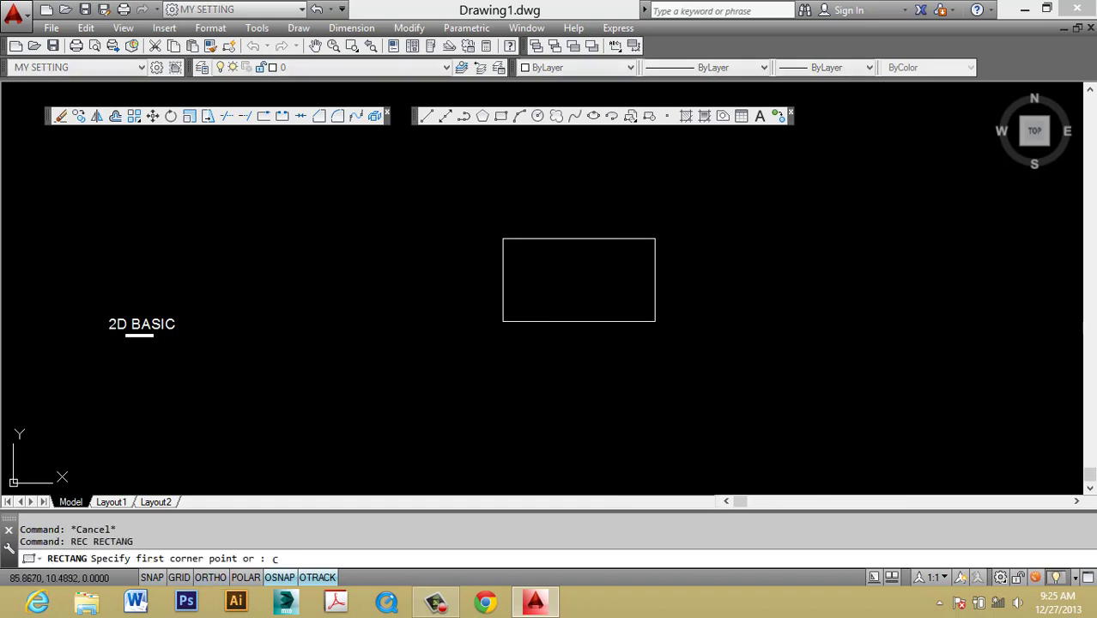
{"action": "key", "text": "Escape"}
{"action": "type", "text": "REC"}
{"action": "key", "text": "Return"}
{"action": "type", "text": "C"}
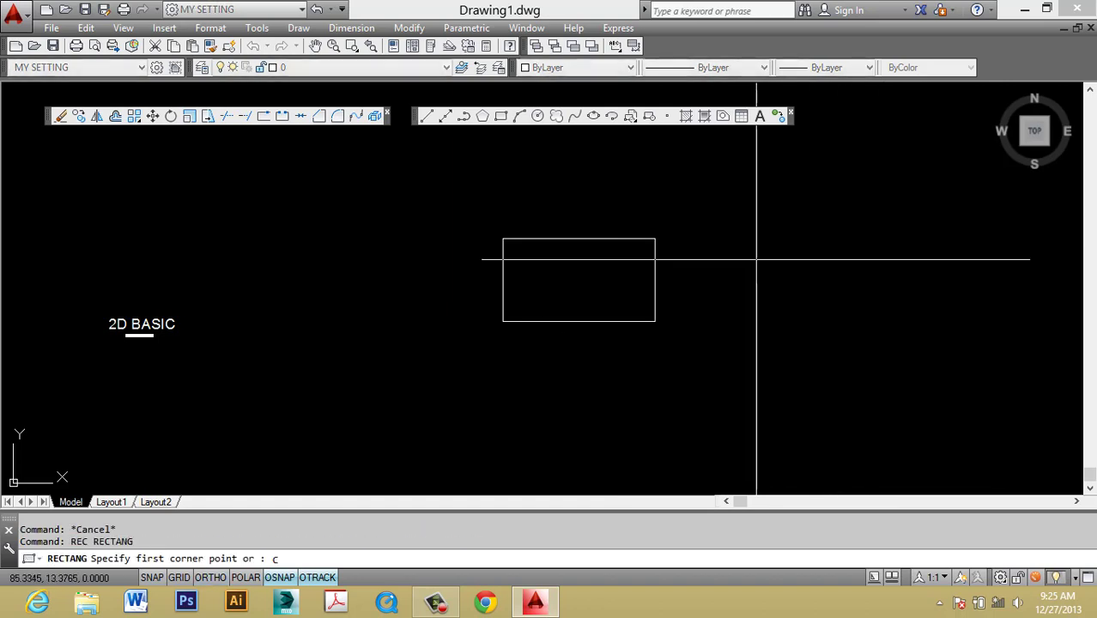
{"action": "key", "text": "Escape"}
Step: Draw a second, slightly narrower rectangle by two opposite corners to the right of the exploded one
{"action": "type", "text": "REC"}
{"action": "key", "text": "Return"}
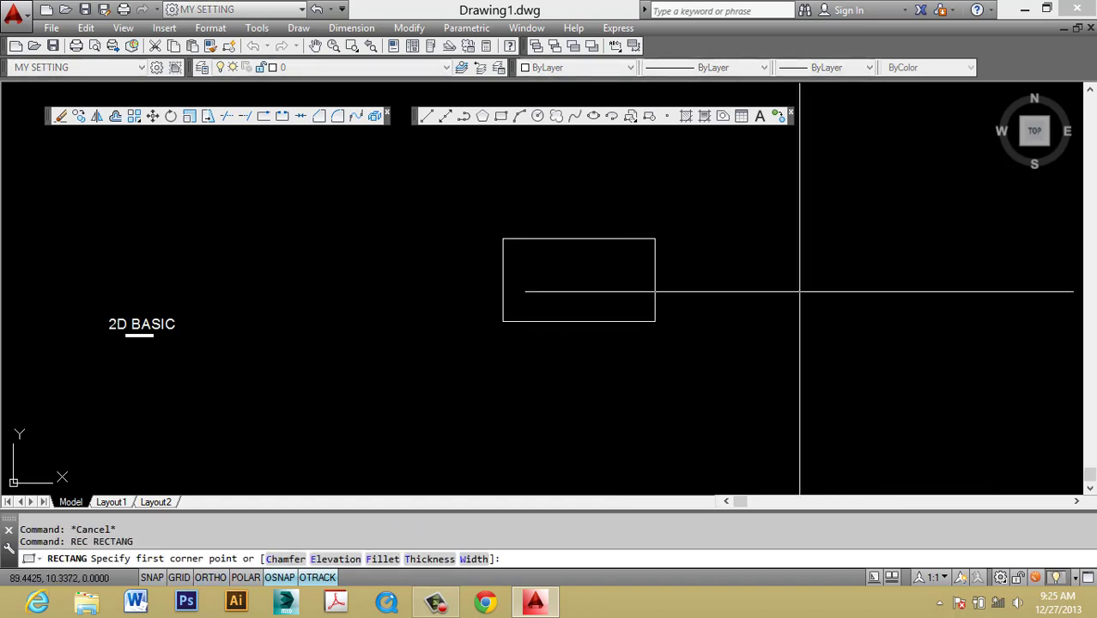
{"action": "left_click", "coordinate": [766, 342]}
{"action": "left_click", "coordinate": [875, 260]}
{"action": "key", "text": "Escape"}
Step: Examine by repeated crossing selections whether the second rectangle's four sides are selected together as one object
{"action": "middle_click_drag", "start_coordinate": [860, 330], "coordinate": [680, 302]}
{"action": "left_click", "coordinate": [783, 280]}
{"action": "left_click", "coordinate": [686, 291]}
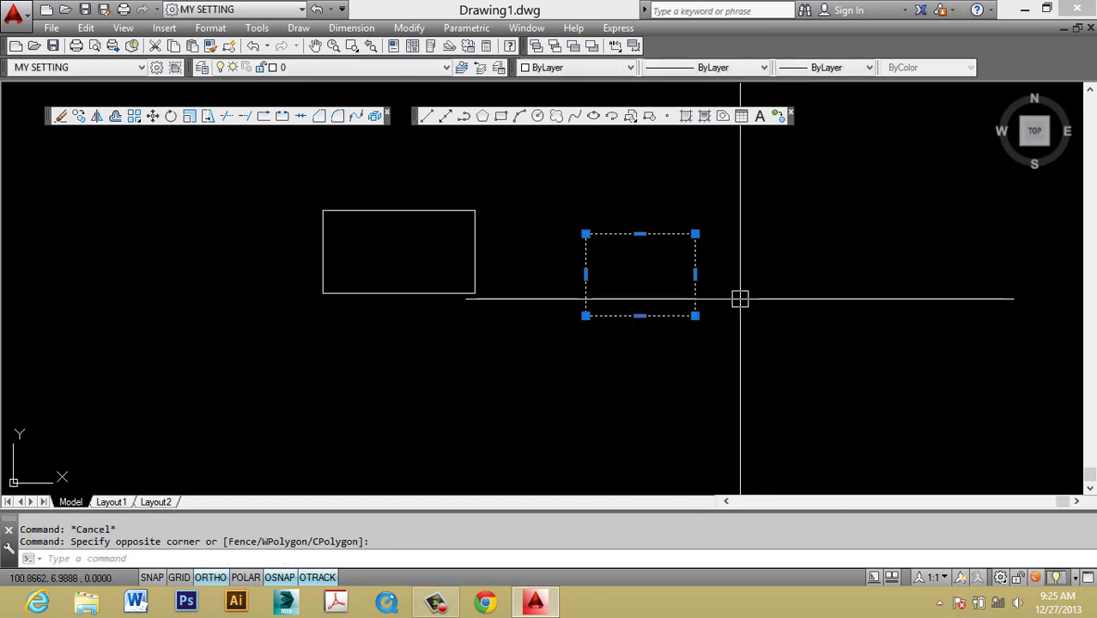
{"action": "key", "text": "Escape"}
{"action": "scroll", "coordinate": [709, 280], "scroll_direction": "up", "scroll_amount": 2}
{"action": "left_click", "coordinate": [761, 285]}
{"action": "left_click", "coordinate": [603, 275]}
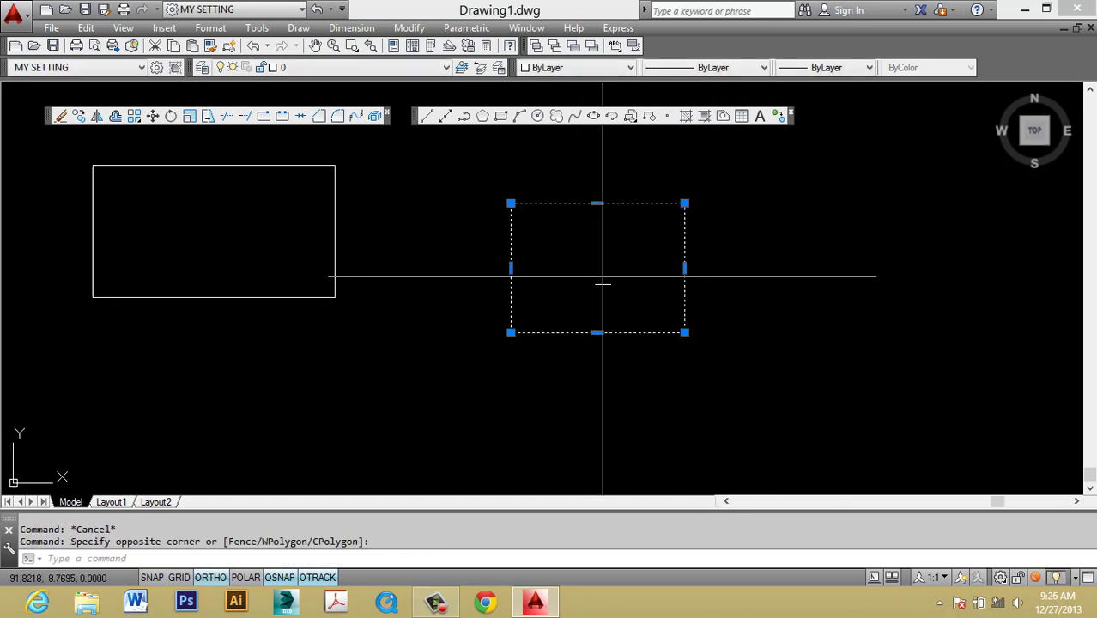
{"action": "key", "text": "Escape"}
{"action": "middle_click_drag", "start_coordinate": [608, 280], "coordinate": [665, 299]}
{"action": "left_click", "coordinate": [665, 294]}
{"action": "left_click", "coordinate": [607, 170]}
{"action": "key", "text": "Escape"}
{"action": "key", "text": "Escape"}
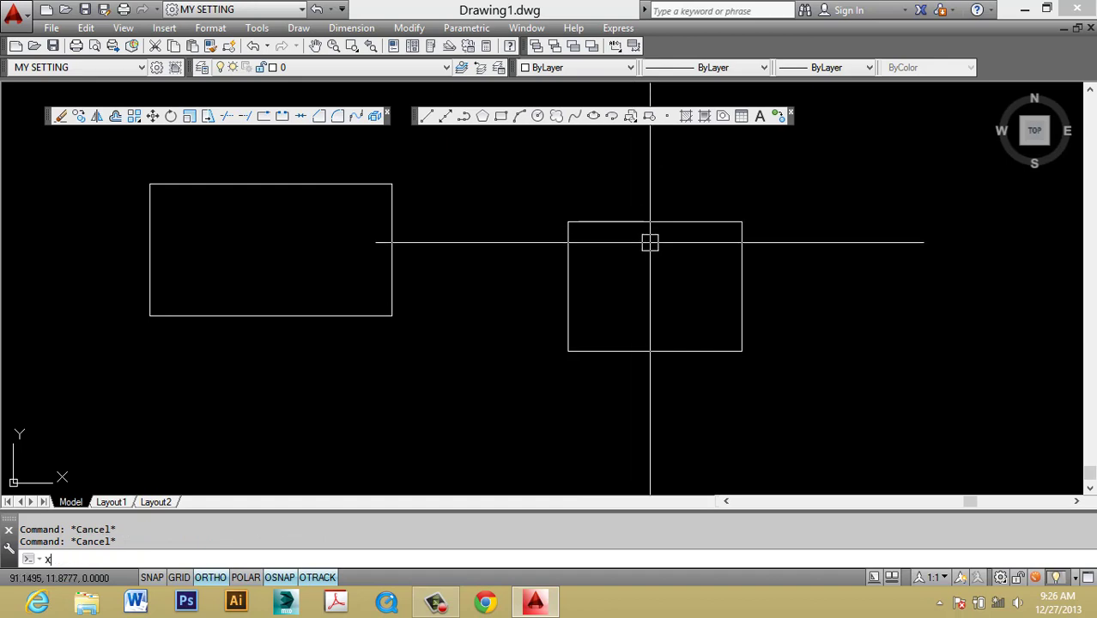
Step: Explode the second rectangle into separate lines
{"action": "key", "text": "Return"}
{"action": "left_click", "coordinate": [641, 225]}
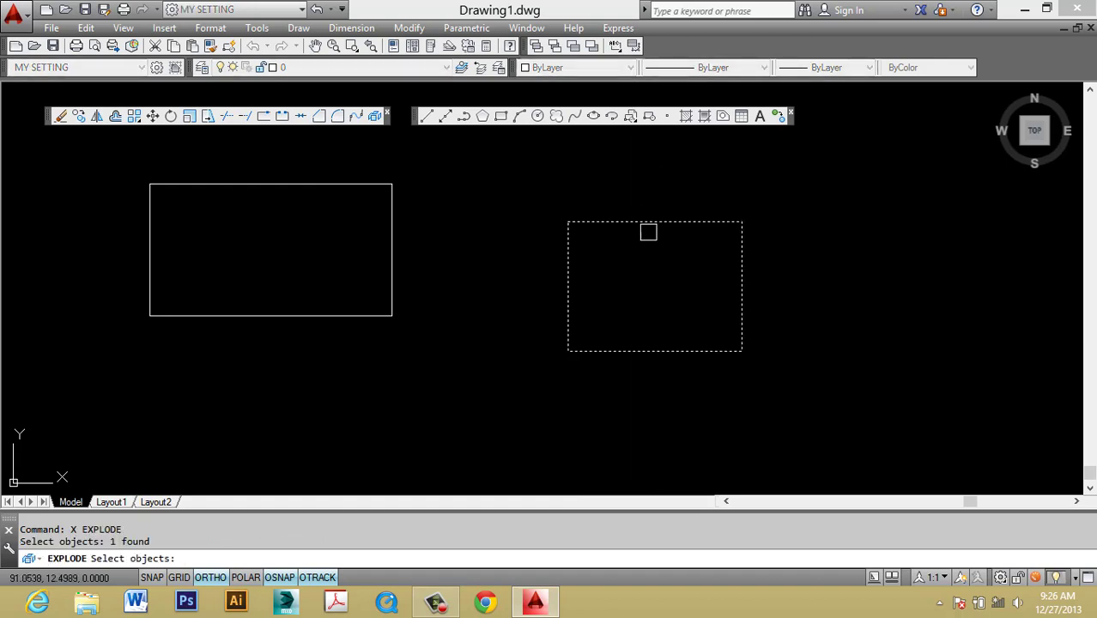
{"action": "key", "text": "Return"}
Step: Examine the second rectangle's four sides by selecting each one separately
{"action": "left_click", "coordinate": [651, 222]}
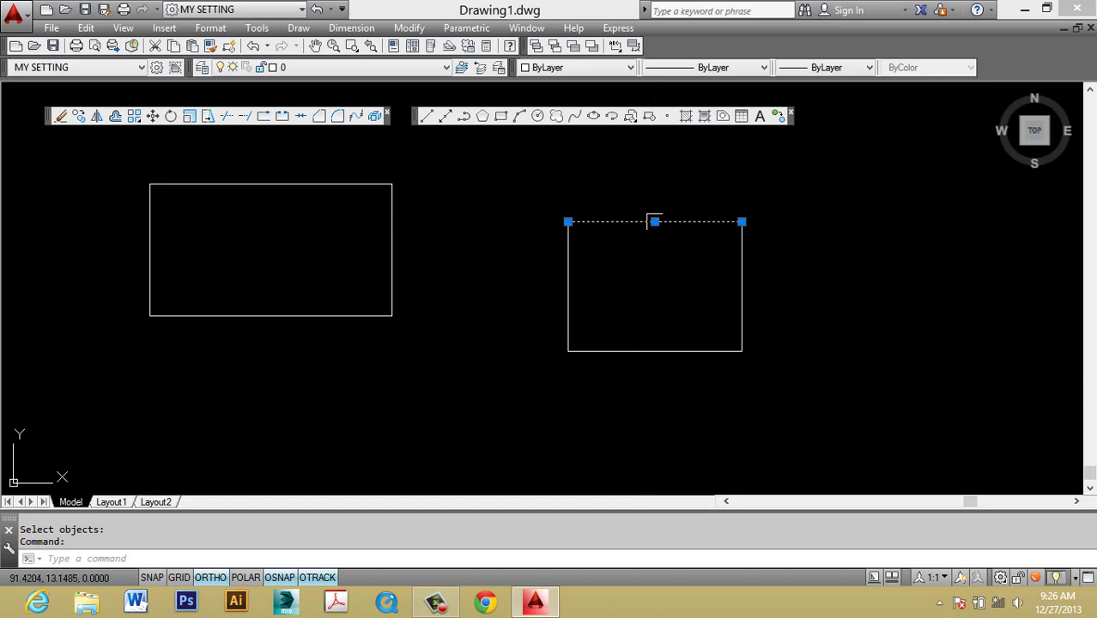
{"action": "key", "text": "Escape"}
{"action": "left_click", "coordinate": [774, 293]}
{"action": "left_click", "coordinate": [667, 270]}
{"action": "left_click", "coordinate": [661, 376]}
{"action": "left_click", "coordinate": [625, 289]}
{"action": "key", "text": "Escape"}
{"action": "left_click", "coordinate": [620, 282]}
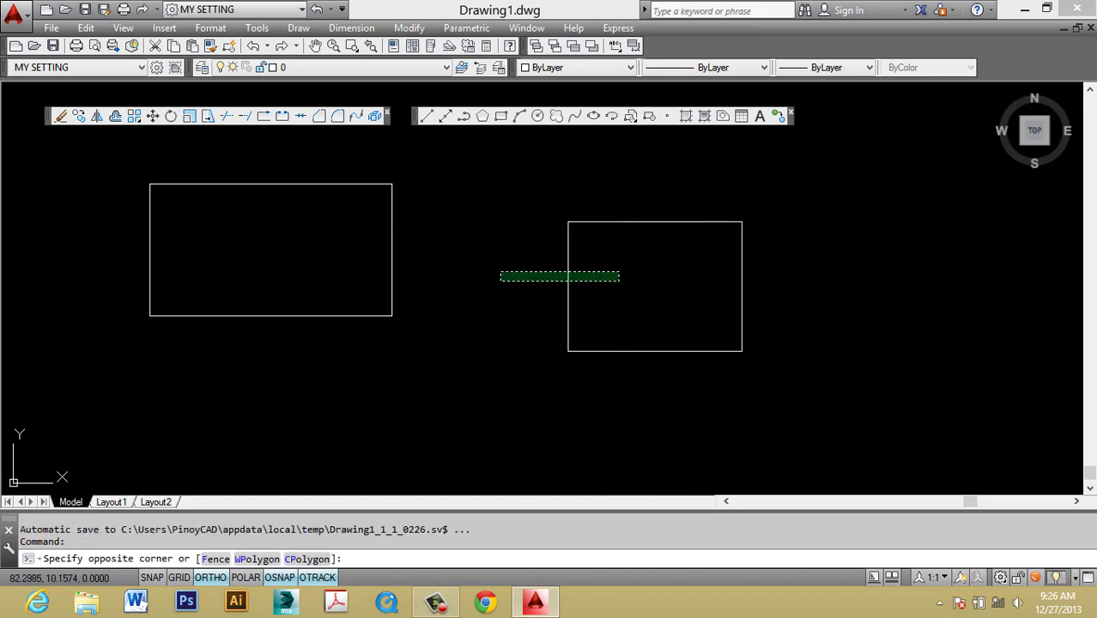
{"action": "left_click", "coordinate": [501, 271]}
{"action": "key", "text": "Escape"}
{"action": "left_click", "coordinate": [591, 285]}
{"action": "left_click", "coordinate": [524, 271]}
{"action": "key", "text": "Escape"}
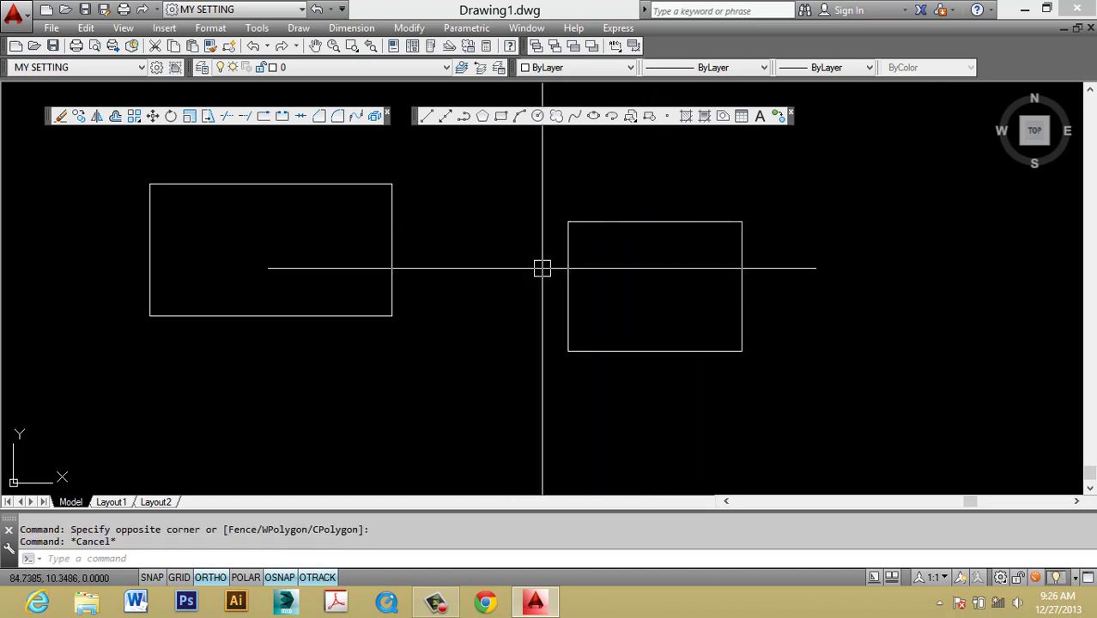
{"action": "middle_click_drag", "start_coordinate": [551, 274], "coordinate": [546, 262]}
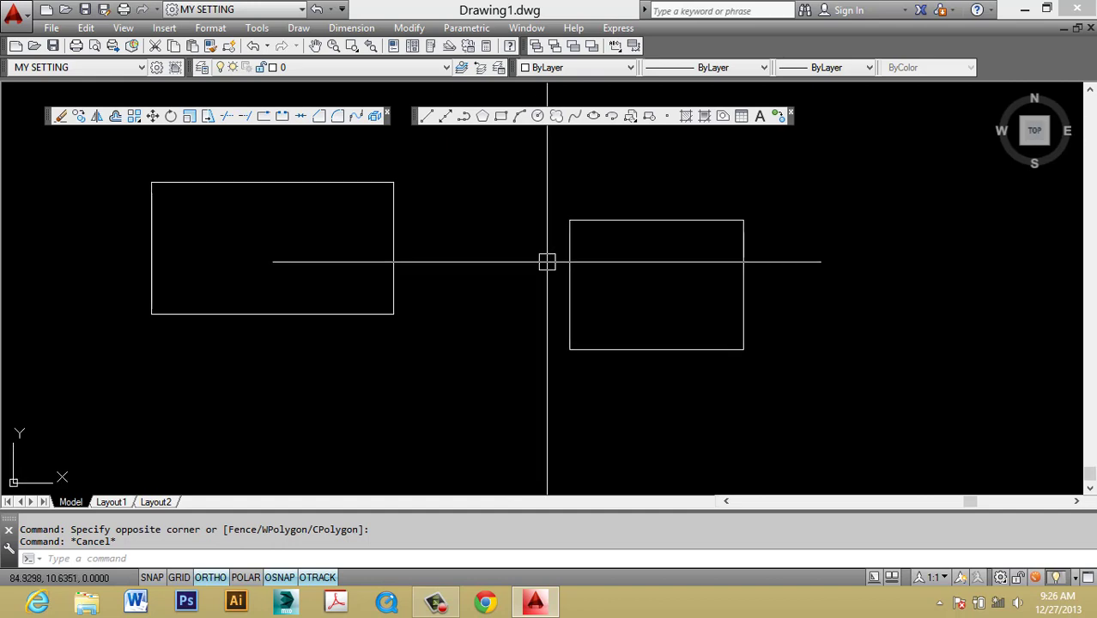
{"action": "left_click", "coordinate": [435, 602]}
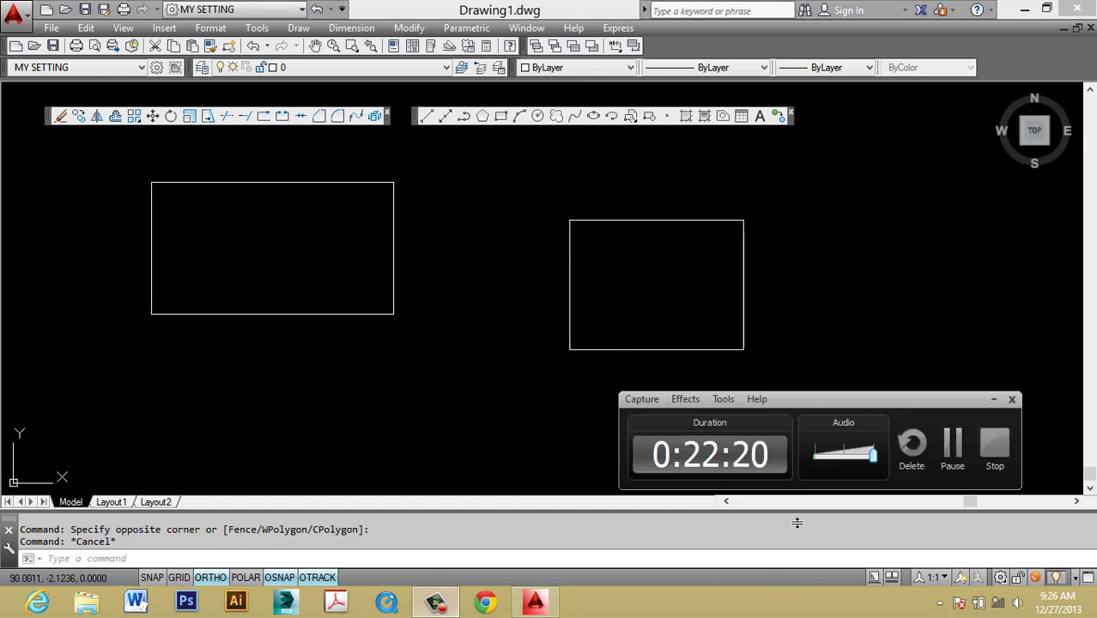
{"action": "left_click", "coordinate": [993, 398]}
{"action": "key", "text": "Escape"}
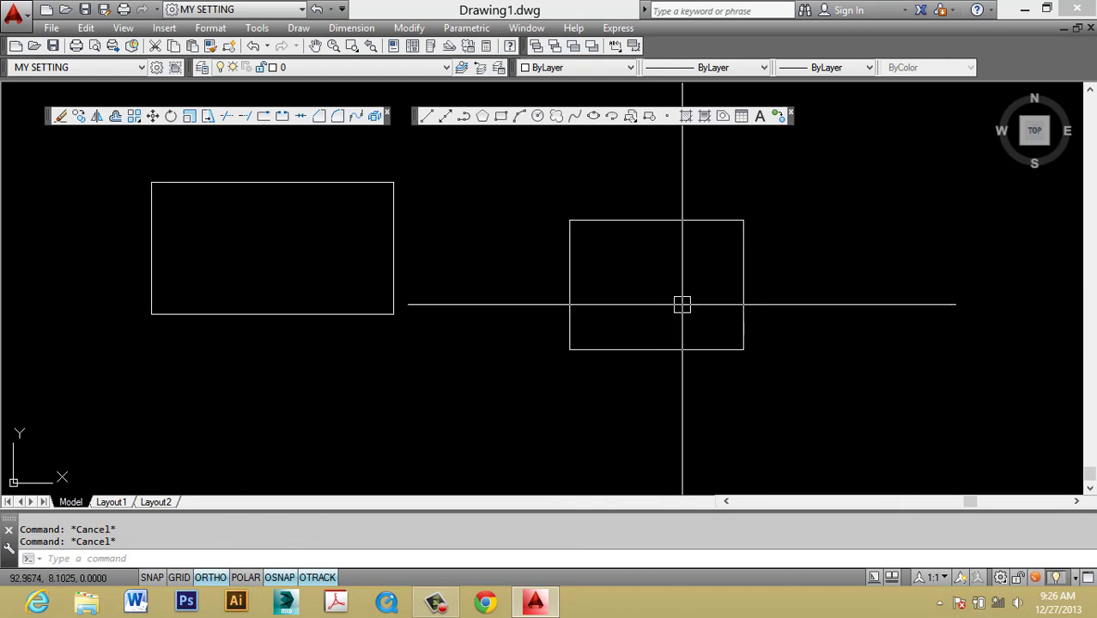
{"action": "middle_click_drag", "start_coordinate": [690, 301], "coordinate": [688, 321]}
{"action": "left_click", "coordinate": [780, 314]}
{"action": "key", "text": "Escape"}
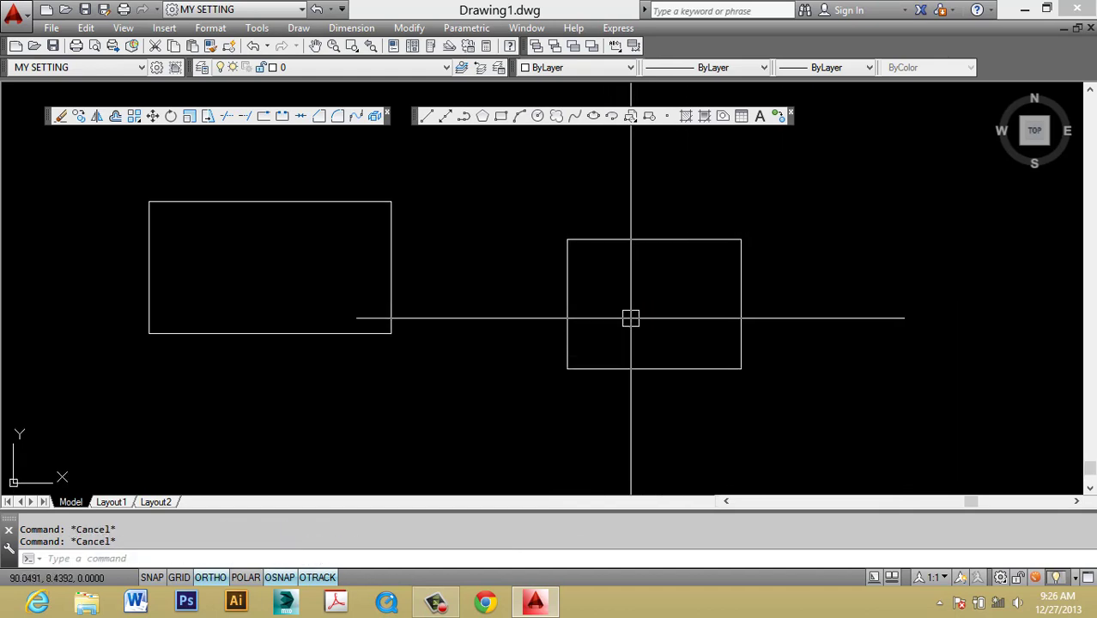
Step: Create a polyline boundary with the Boundary command from a point inside the smaller rectangle, keeping island detection on
{"action": "type", "text": "BO"}
{"action": "key", "text": "Return"}
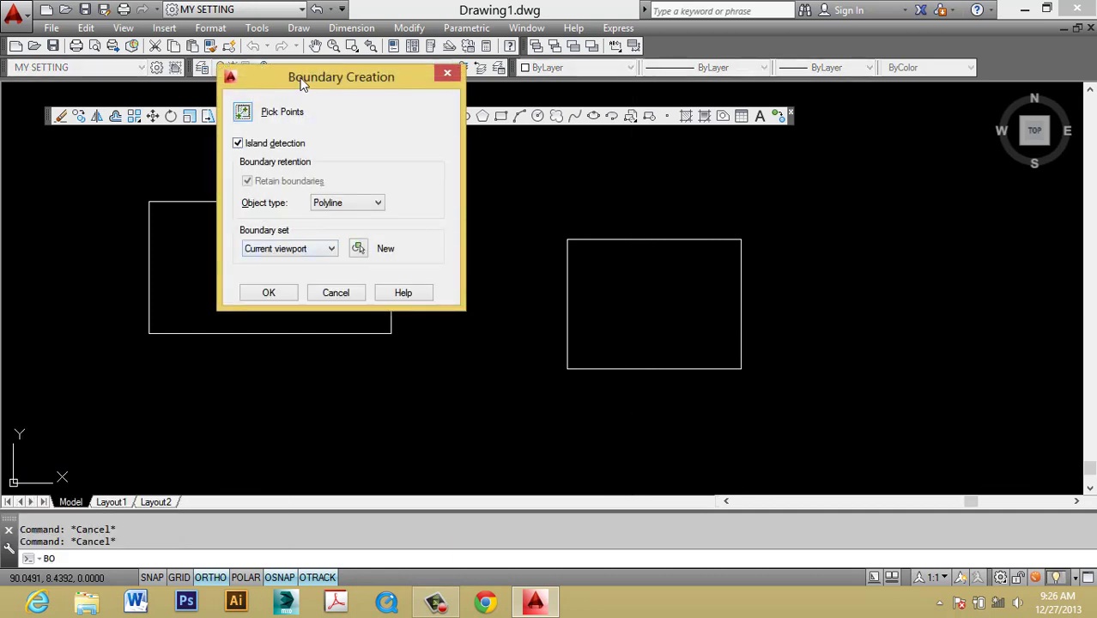
{"action": "left_click_drag", "start_coordinate": [302, 80], "coordinate": [397, 84]}
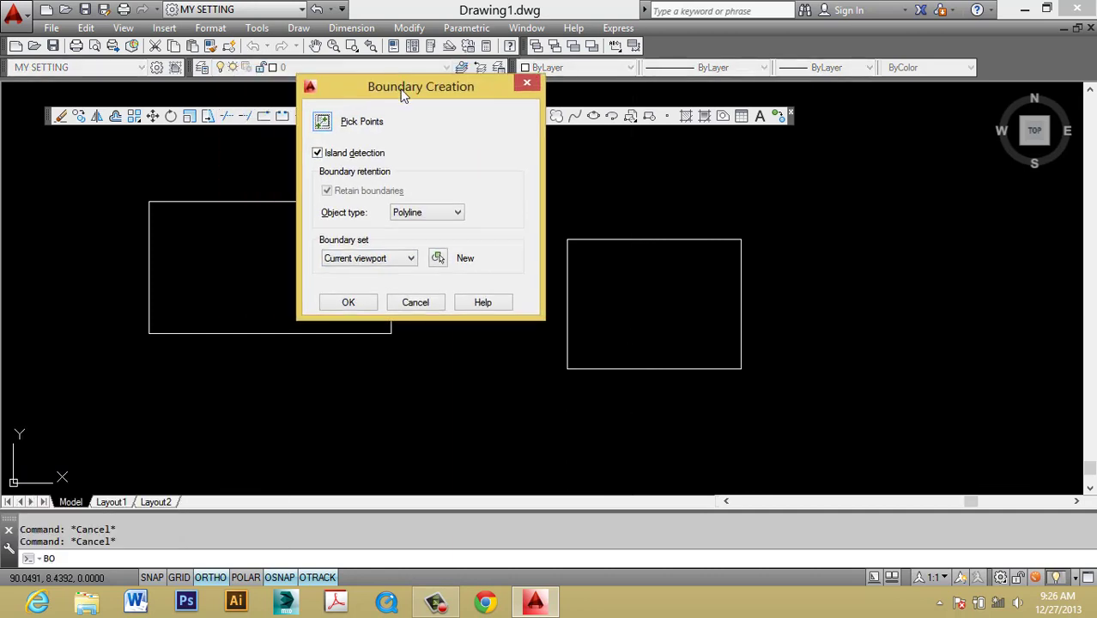
{"action": "left_click", "coordinate": [348, 305]}
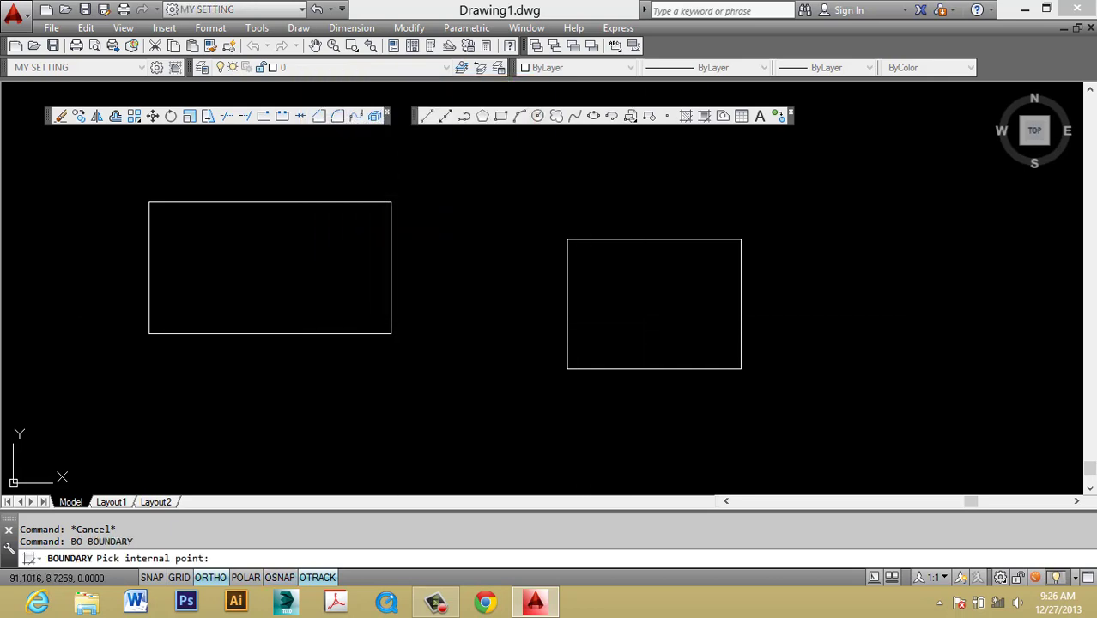
{"action": "left_click", "coordinate": [653, 307]}
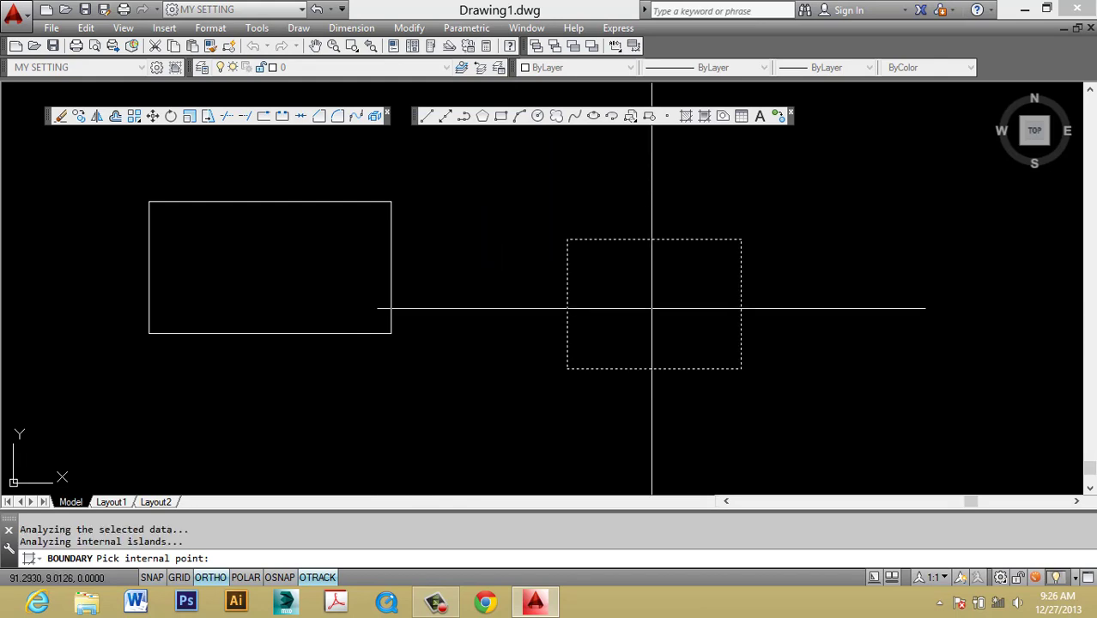
{"action": "key", "text": "Return"}
Step: Move the new boundary polyline horizontally to the right so it sits beside the original smaller rectangle
{"action": "left_click", "coordinate": [640, 367]}
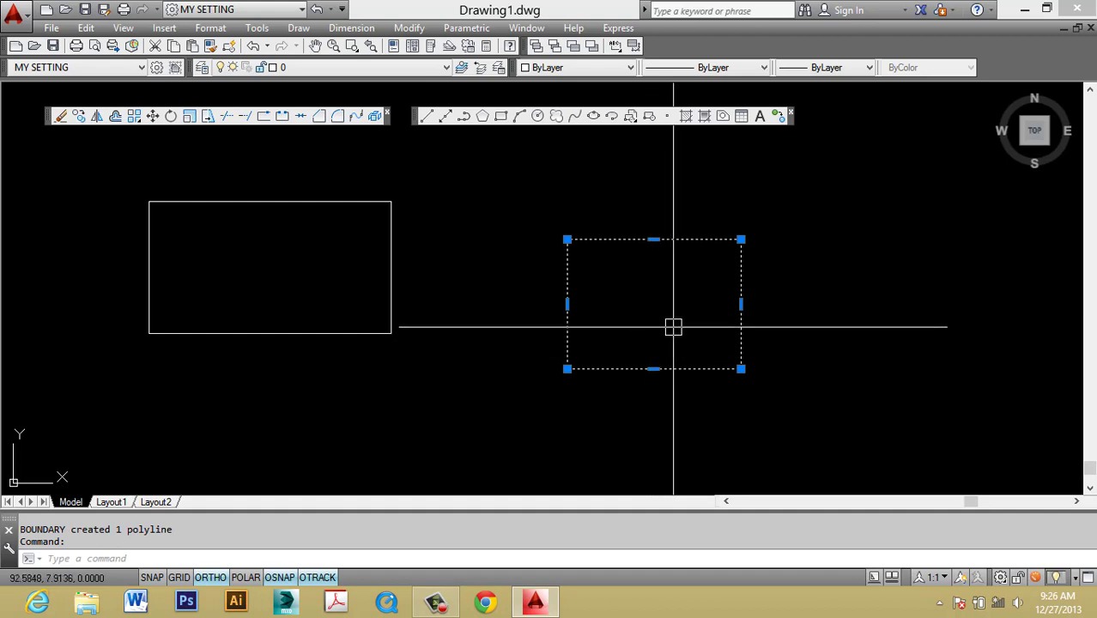
{"action": "type", "text": "m"}
{"action": "key", "text": "Return"}
{"action": "scroll", "coordinate": [602, 299], "scroll_direction": "down", "scroll_amount": 2}
{"action": "scroll", "coordinate": [602, 299], "scroll_direction": "down", "scroll_amount": 2}
{"action": "left_click", "coordinate": [609, 343]}
{"action": "left_click", "coordinate": [710, 363]}
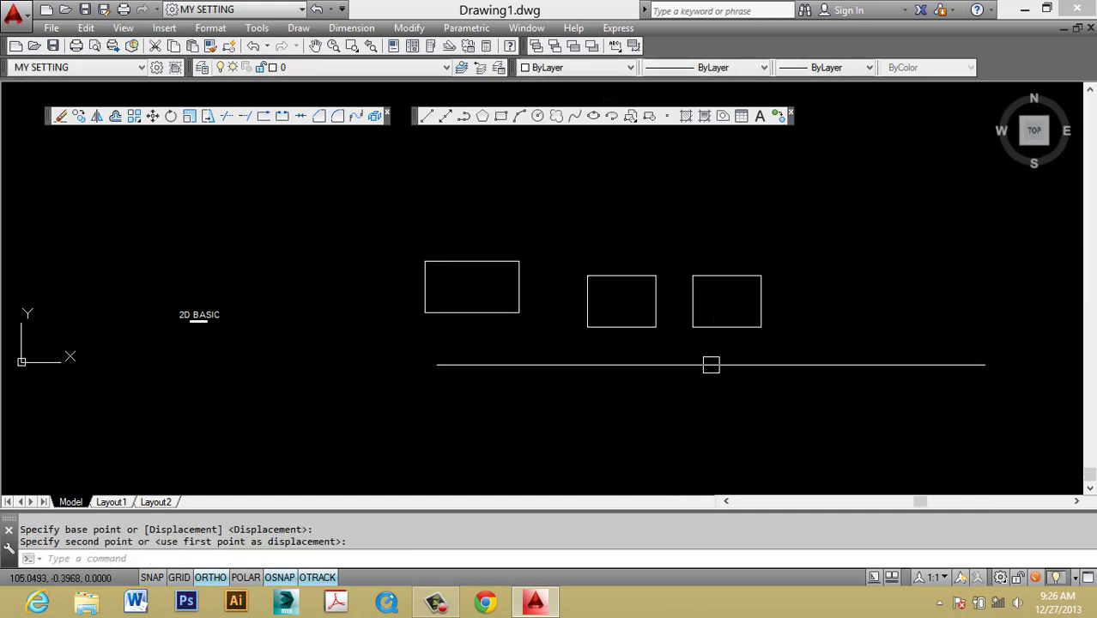
Step: Select the moved boundary to examine whether it is one continuous object and check its object type
{"action": "key", "text": "Escape"}
{"action": "left_click", "coordinate": [717, 329]}
{"action": "scroll", "coordinate": [718, 329], "scroll_direction": "up", "scroll_amount": 4}
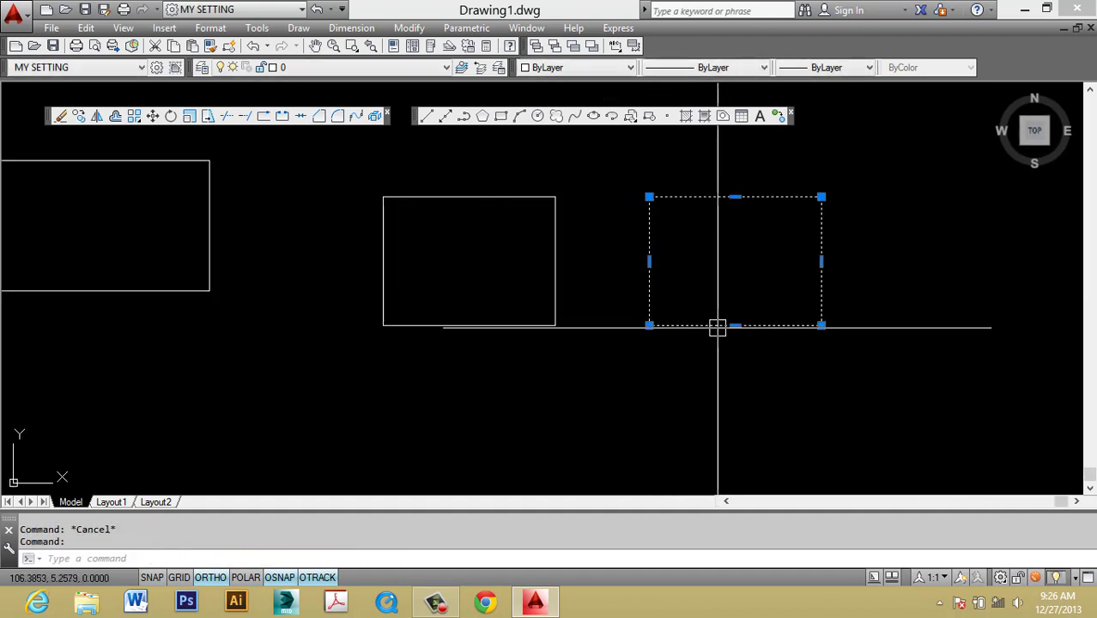
{"action": "key", "text": "Escape"}
{"action": "left_click", "coordinate": [713, 326]}
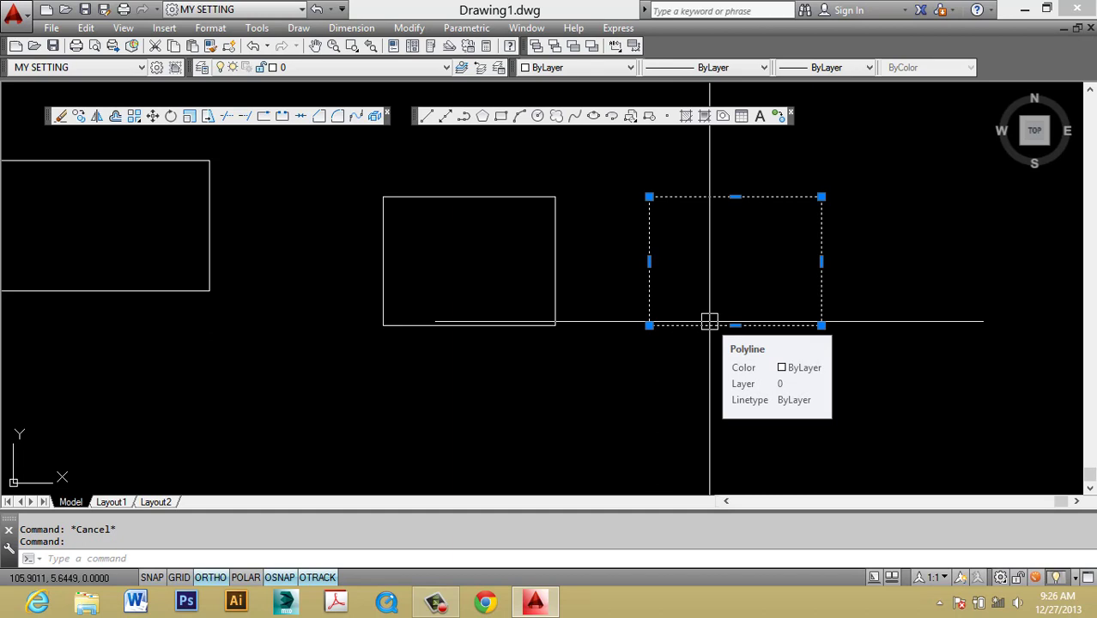
{"action": "key", "text": "Escape"}
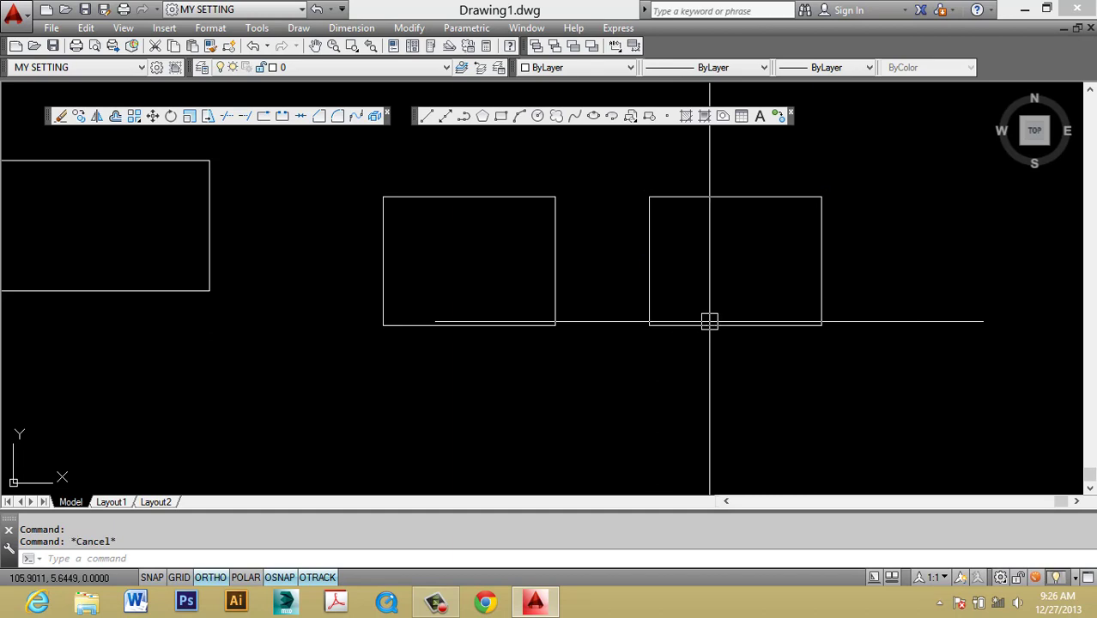
Step: Select across the top edge of the original smaller rectangle to examine whether its sides are separate lines
{"action": "left_click", "coordinate": [626, 247]}
{"action": "left_click", "coordinate": [521, 221]}
{"action": "key", "text": "Escape"}
{"action": "left_click", "coordinate": [530, 237]}
{"action": "left_click", "coordinate": [477, 155]}
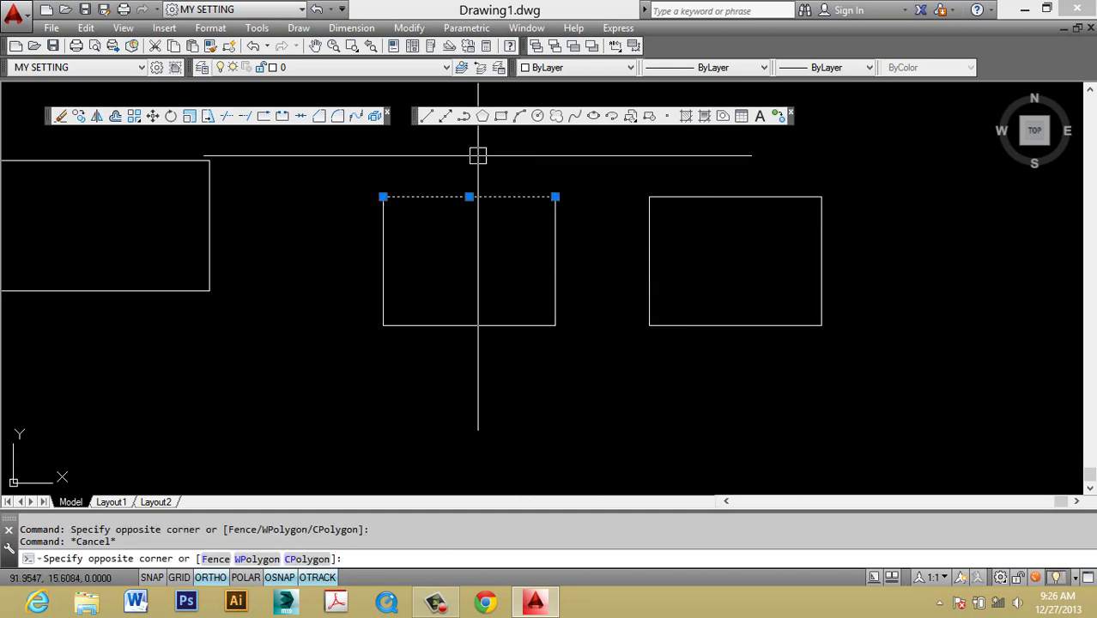
{"action": "key", "text": "Escape"}
{"action": "left_click", "coordinate": [521, 277]}
{"action": "left_click", "coordinate": [446, 194]}
{"action": "key", "text": "Escape"}
{"action": "left_click", "coordinate": [500, 234]}
{"action": "left_click", "coordinate": [461, 149]}
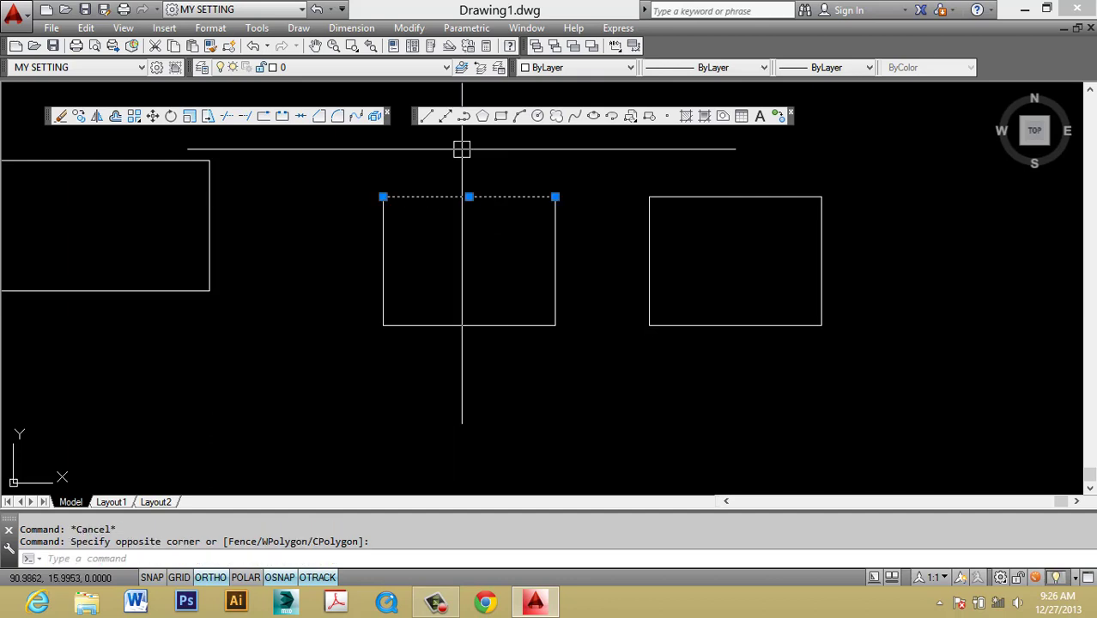
{"action": "key", "text": "Escape"}
Step: Erase the moved boundary polyline to the right of the original rectangle
{"action": "left_click", "coordinate": [725, 299]}
{"action": "left_click", "coordinate": [666, 183]}
{"action": "type", "text": "e"}
{"action": "key", "text": "Return"}
{"action": "key", "text": "Escape"}
{"action": "key", "text": "Escape"}
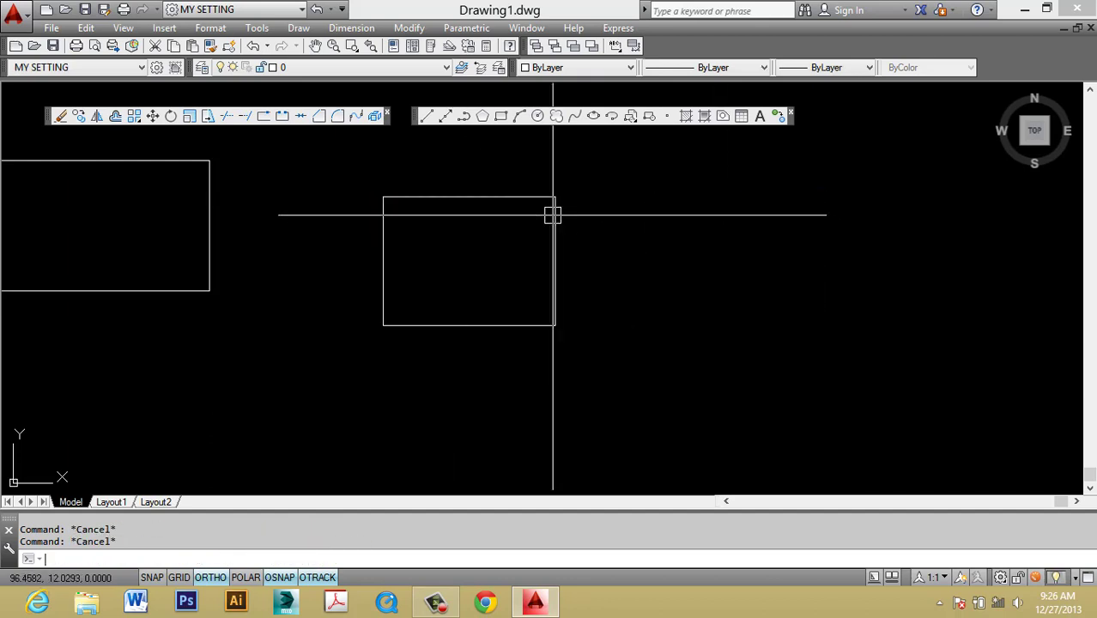
Step: Create another polyline boundary from a point inside the smaller rectangle, using the existing Boundary Creation settings
{"action": "type", "text": "bo"}
{"action": "key", "text": "Return"}
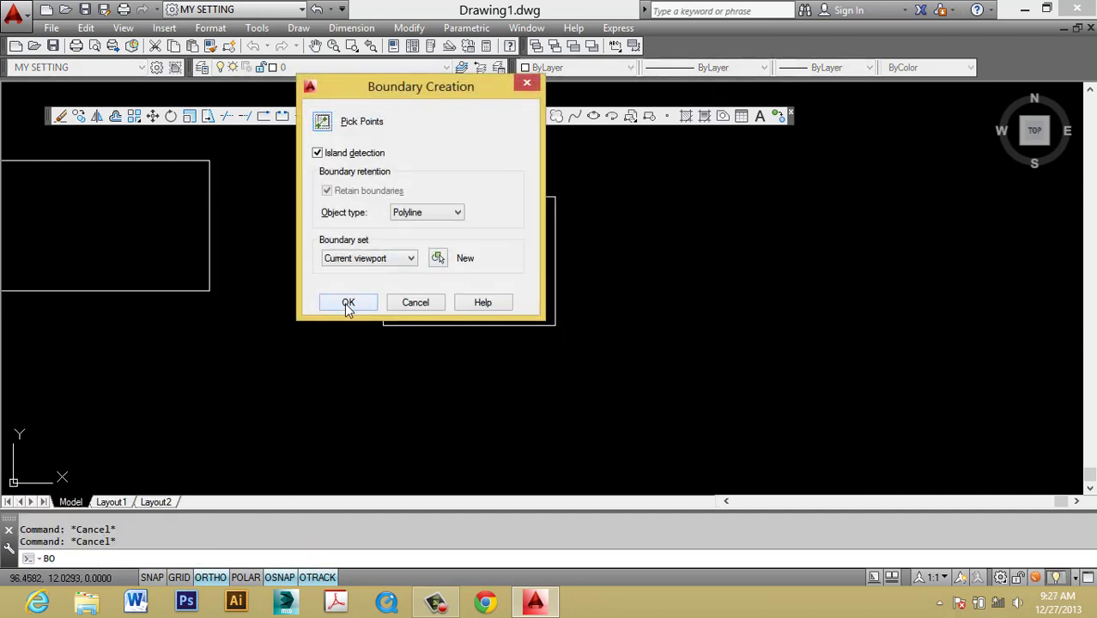
{"action": "left_click", "coordinate": [348, 305]}
{"action": "left_click", "coordinate": [467, 266]}
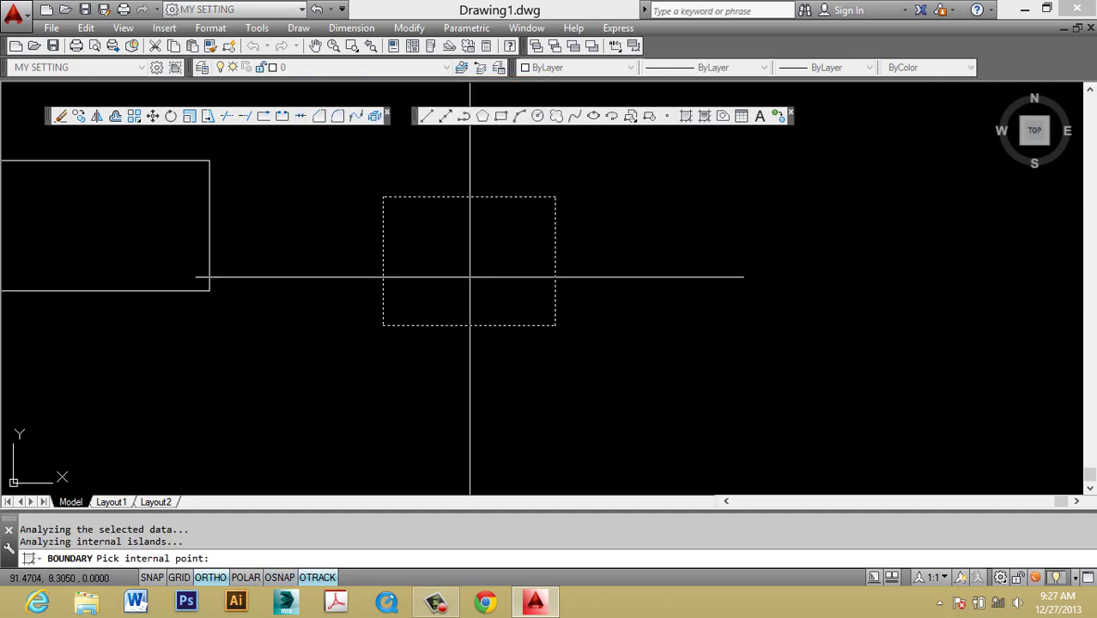
{"action": "key", "text": "Return"}
Step: Move the second boundary polyline off the original lines to the empty space on their right
{"action": "left_click", "coordinate": [500, 326]}
{"action": "type", "text": "m"}
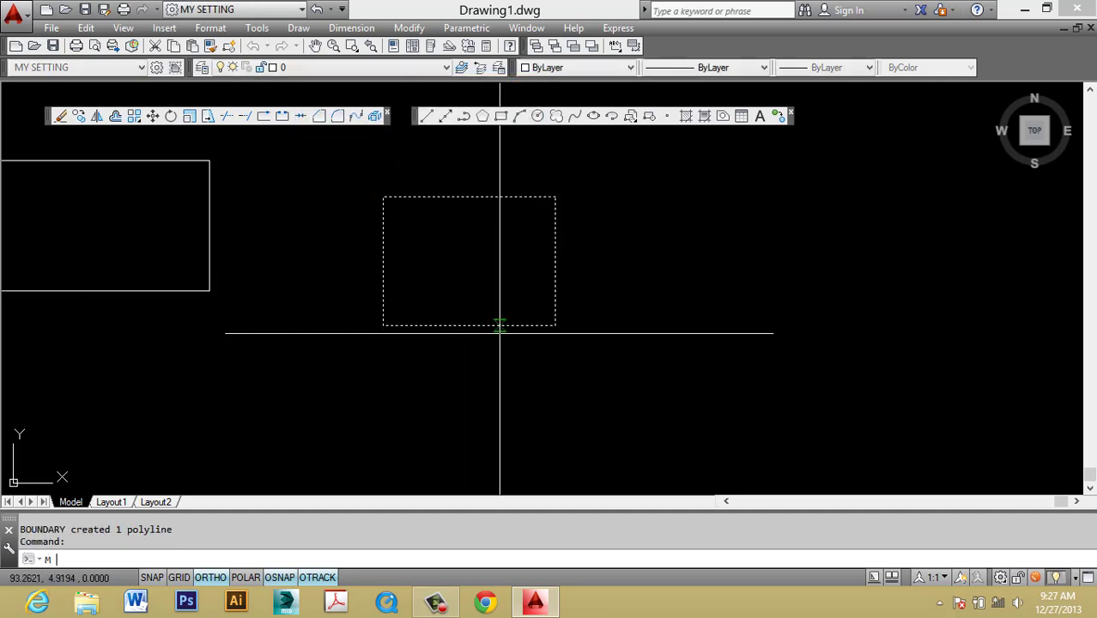
{"action": "key", "text": "Return"}
{"action": "left_click", "coordinate": [434, 345]}
{"action": "left_click", "coordinate": [683, 368]}
Step: Erase the second boundary polyline, keeping only the original line-drawn rectangle
{"action": "left_click", "coordinate": [696, 288]}
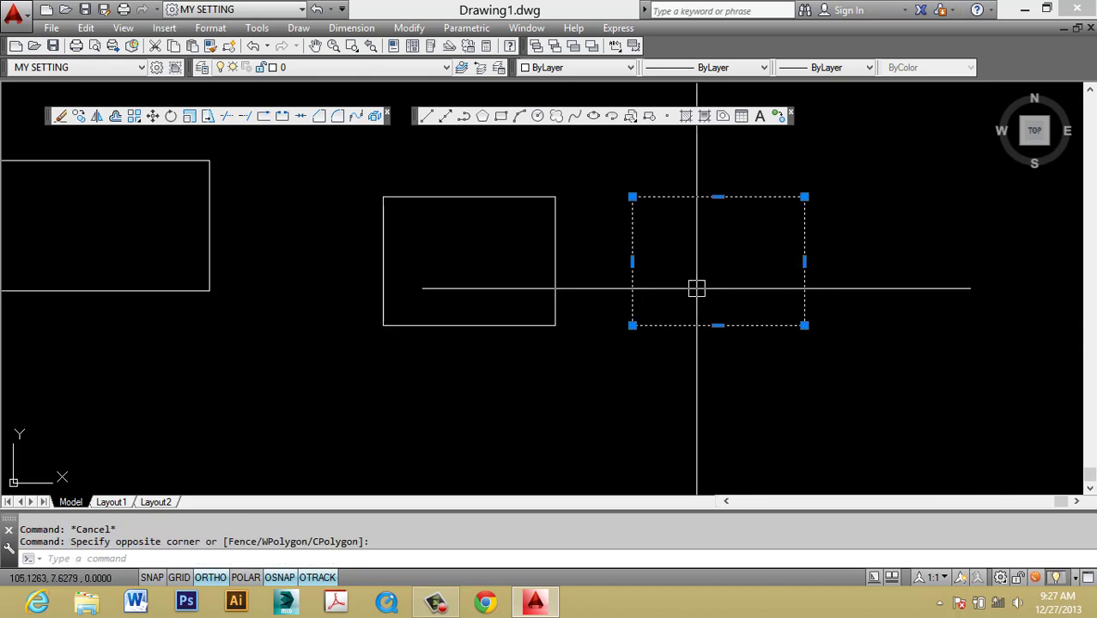
{"action": "key", "text": "Delete"}
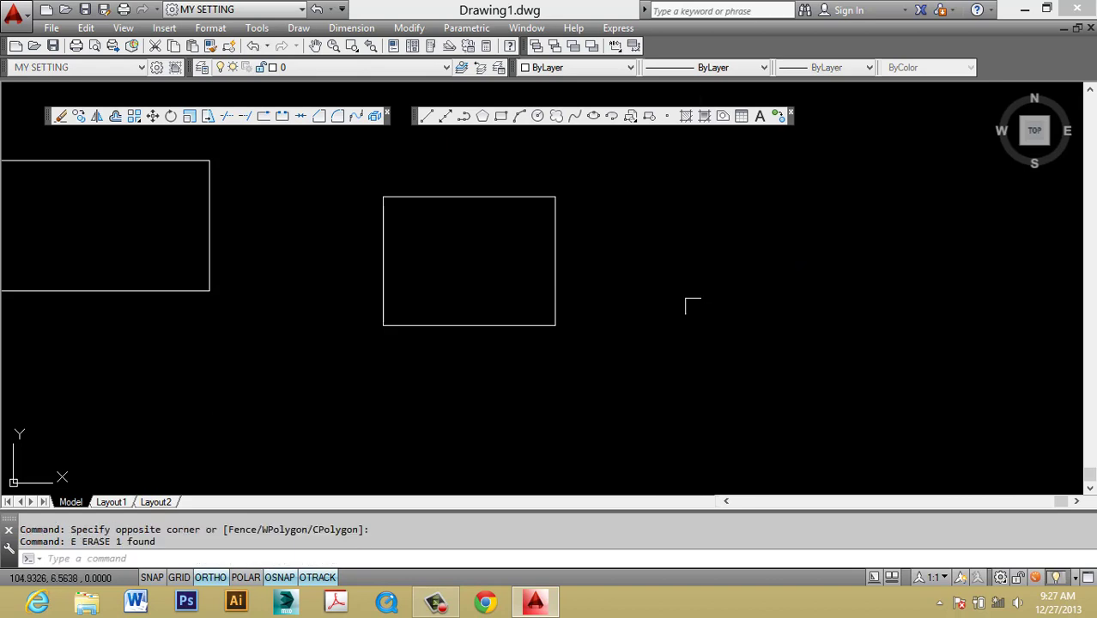
{"action": "key", "text": "Escape"}
{"action": "key", "text": "Escape"}
Step: Recheck the top edge of the line-drawn rectangle by selecting across it, and clear the selection
{"action": "middle_click_drag", "start_coordinate": [593, 281], "coordinate": [661, 281]}
{"action": "left_click", "coordinate": [555, 223]}
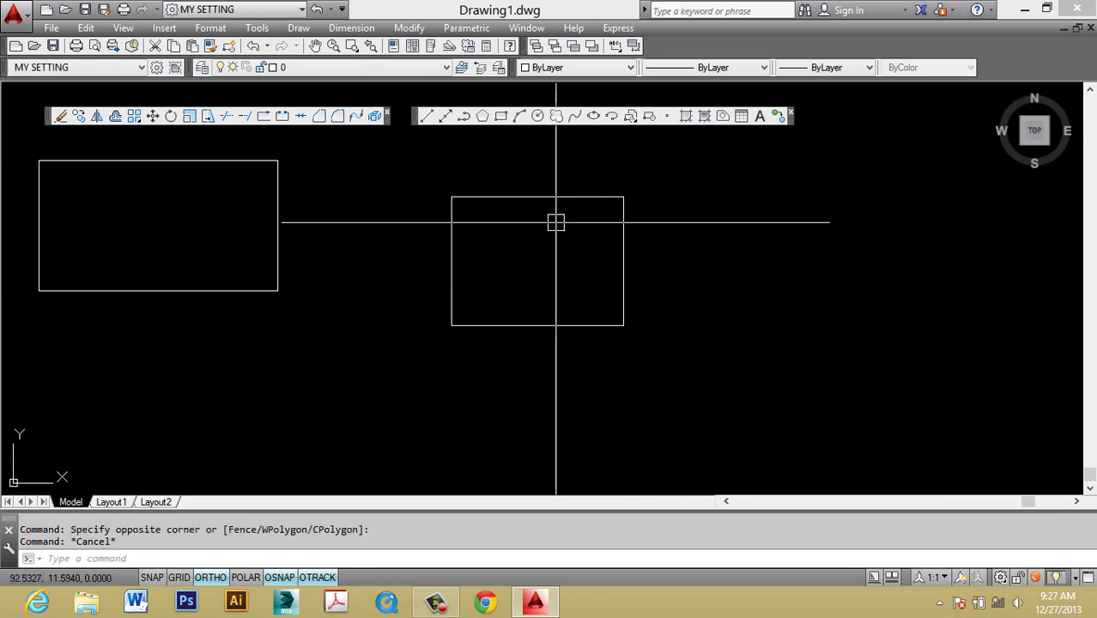
{"action": "left_click", "coordinate": [522, 187]}
{"action": "key", "text": "Escape"}
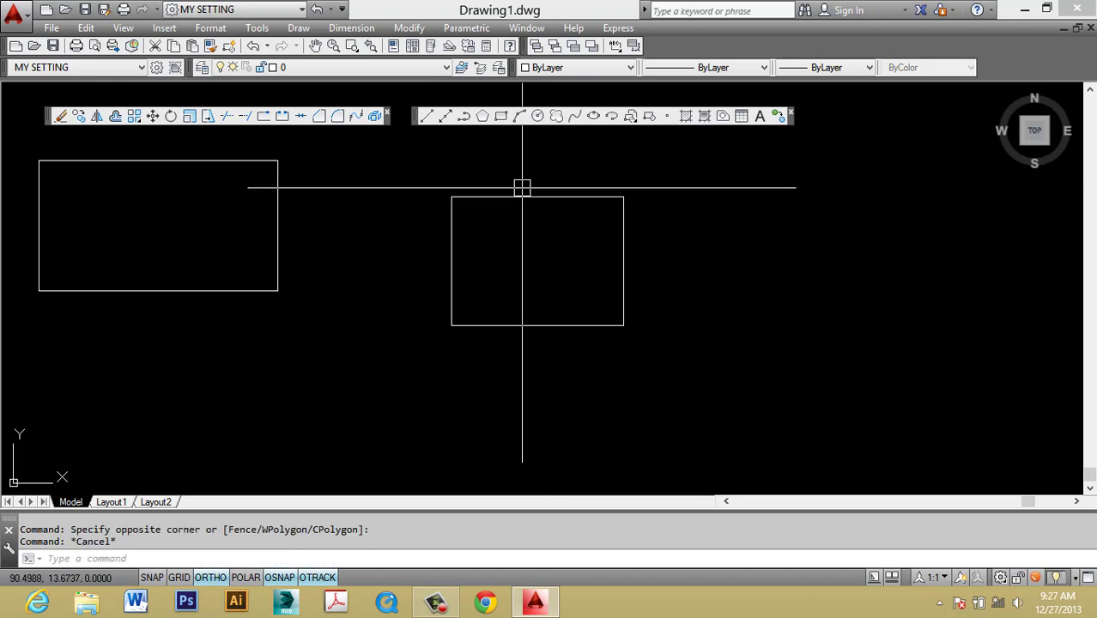
{"action": "key", "text": "Escape"}
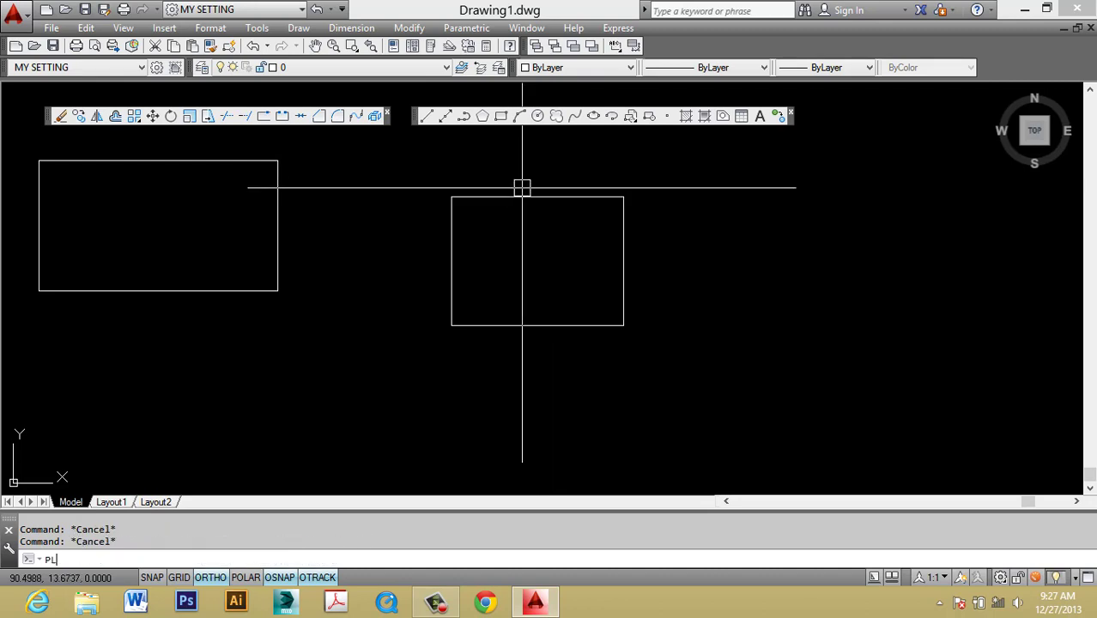
Step: Use Edit Polyline with the Multiple option to convert the smaller rectangle's four lines to polylines and join them with zero fuzz distance
{"action": "key", "text": "Return"}
{"action": "key", "text": "Return"}
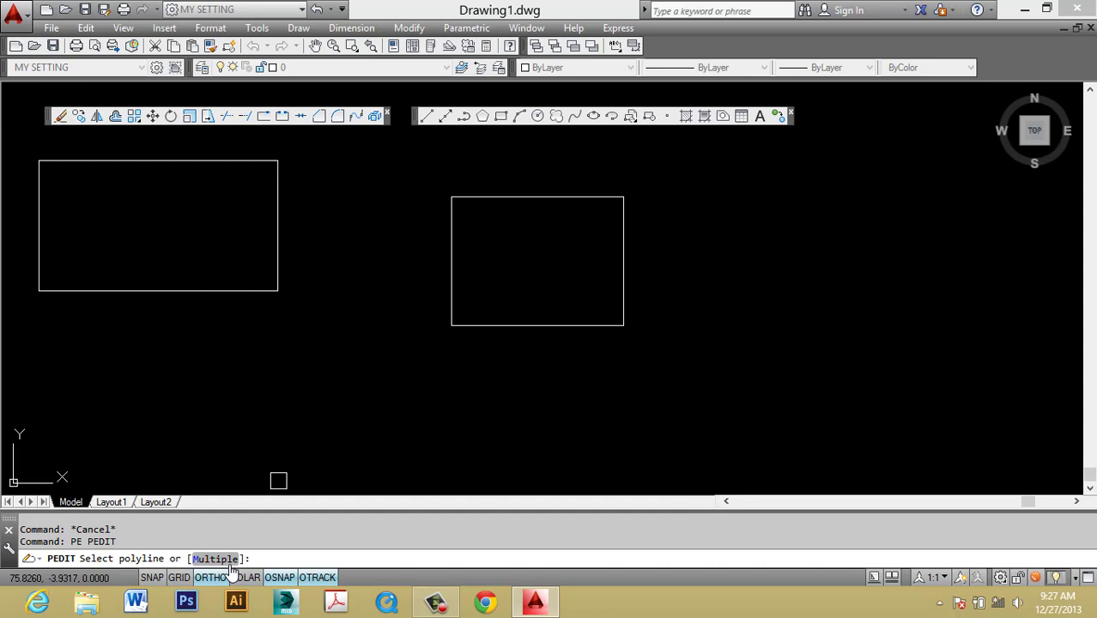
{"action": "key", "text": "Return"}
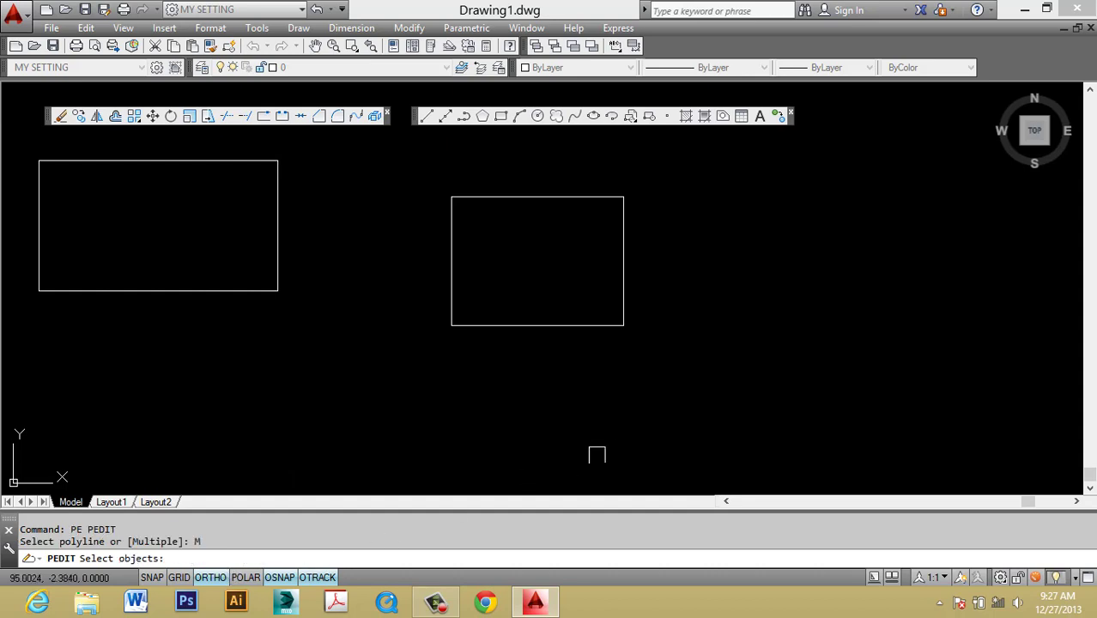
{"action": "left_click", "coordinate": [685, 377]}
{"action": "left_click", "coordinate": [409, 170]}
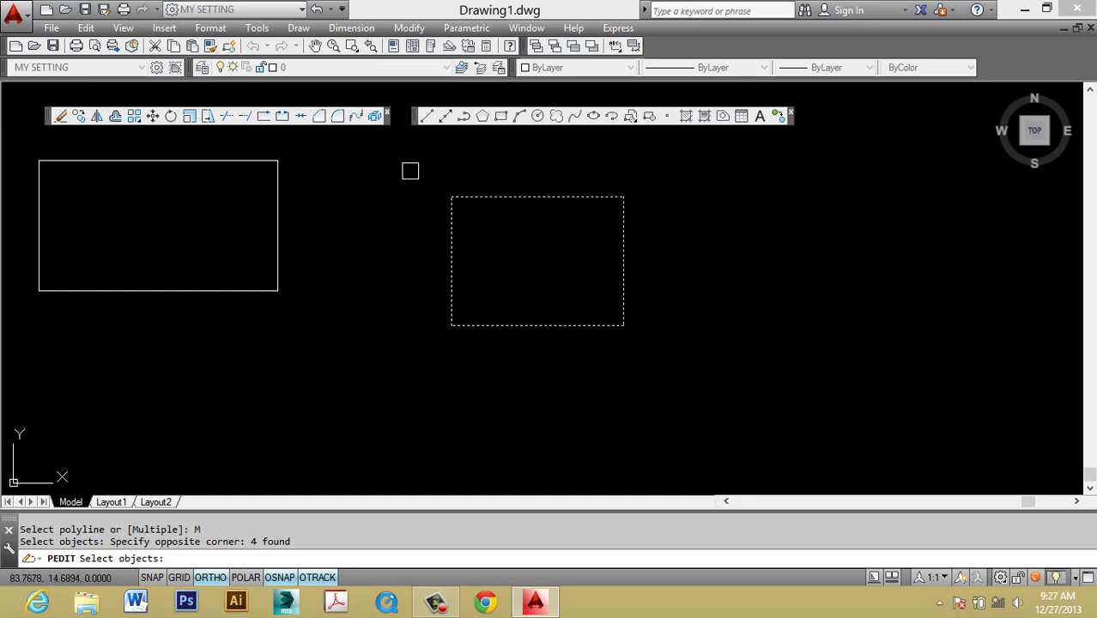
{"action": "key", "text": "Return"}
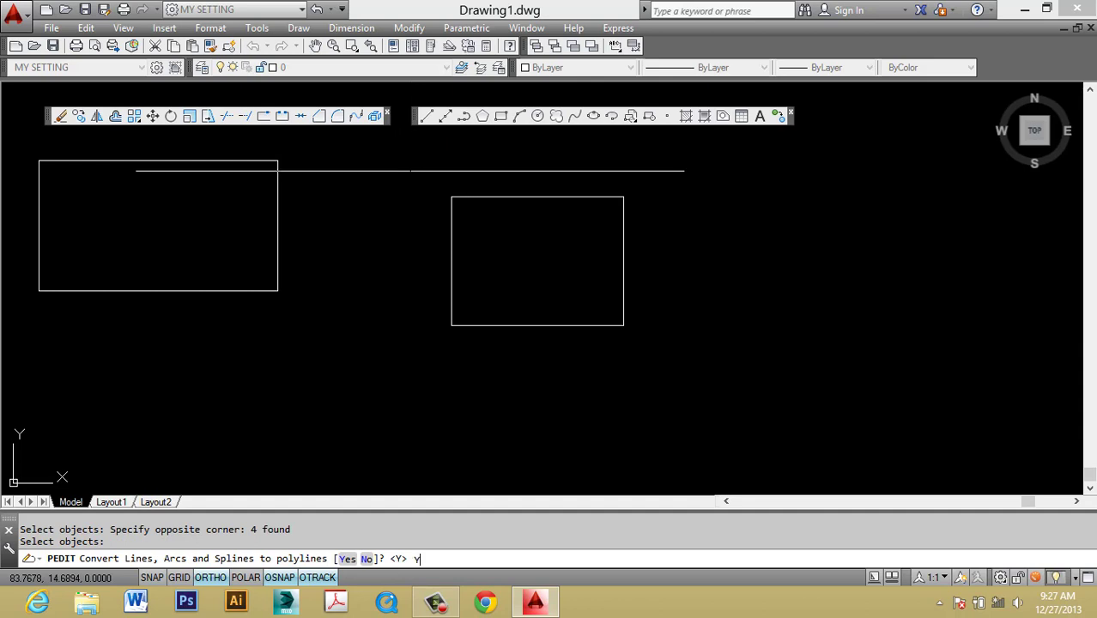
{"action": "key", "text": "Return"}
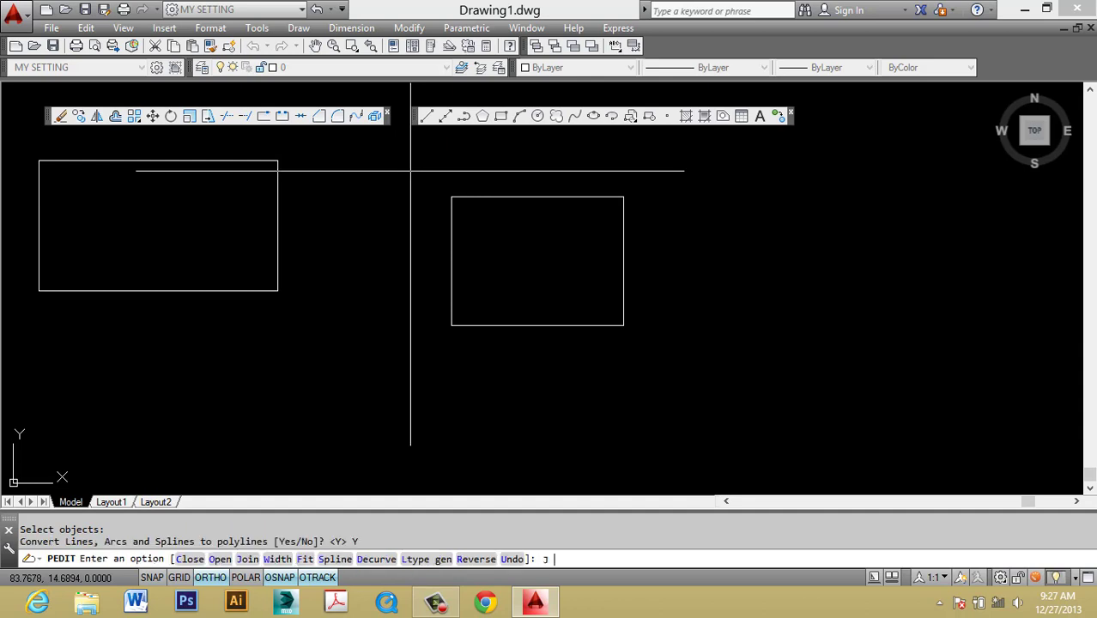
{"action": "key", "text": "Return"}
{"action": "key", "text": "Return"}
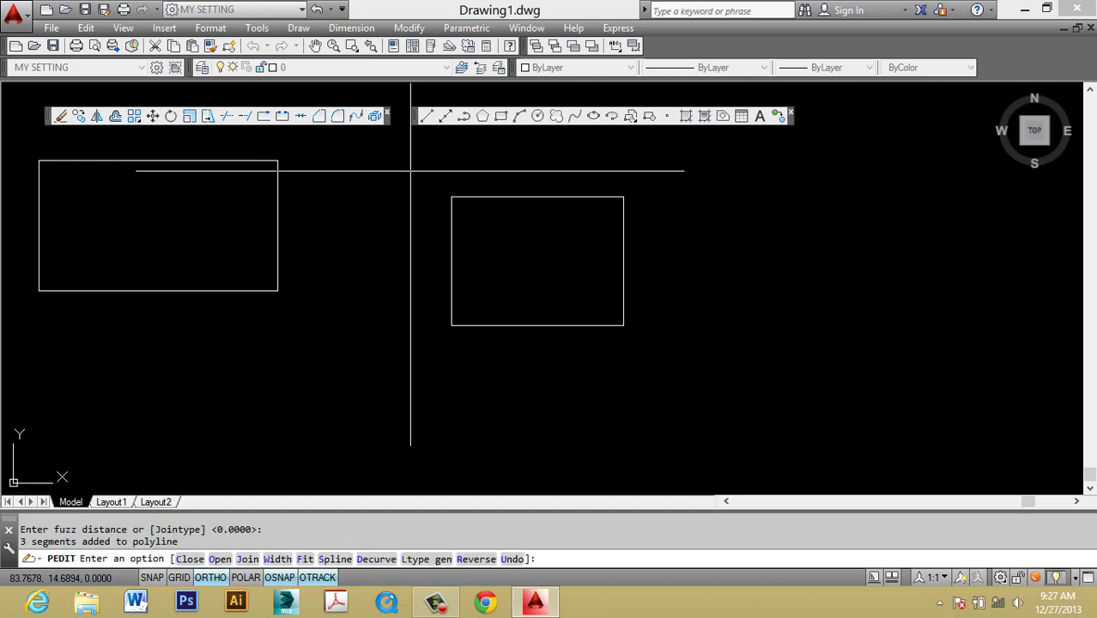
{"action": "key", "text": "Return"}
Step: Select the joined rectangle to check that its sides form one polyline, and clear the selection
{"action": "left_click", "coordinate": [510, 196]}
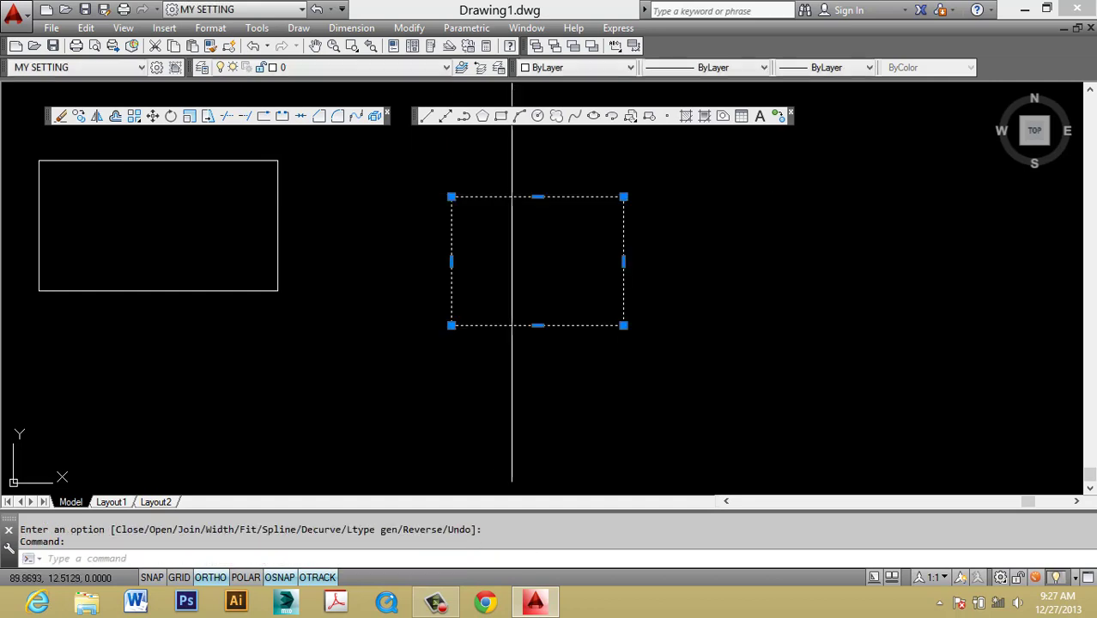
{"action": "middle_click_drag", "start_coordinate": [556, 232], "coordinate": [484, 235]}
{"action": "key", "text": "Escape"}
Step: Explode the joined rectangle polyline back into separate lines
{"action": "left_click", "coordinate": [546, 197]}
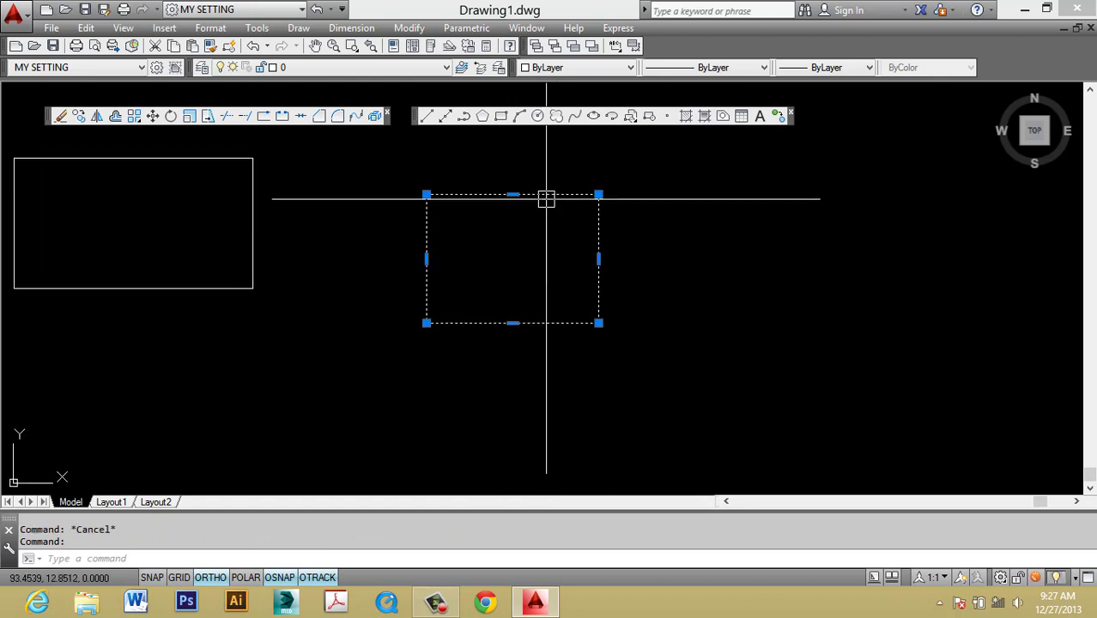
{"action": "type", "text": "x"}
{"action": "key", "text": "Return"}
{"action": "key", "text": "Escape"}
{"action": "left_click", "coordinate": [459, 180]}
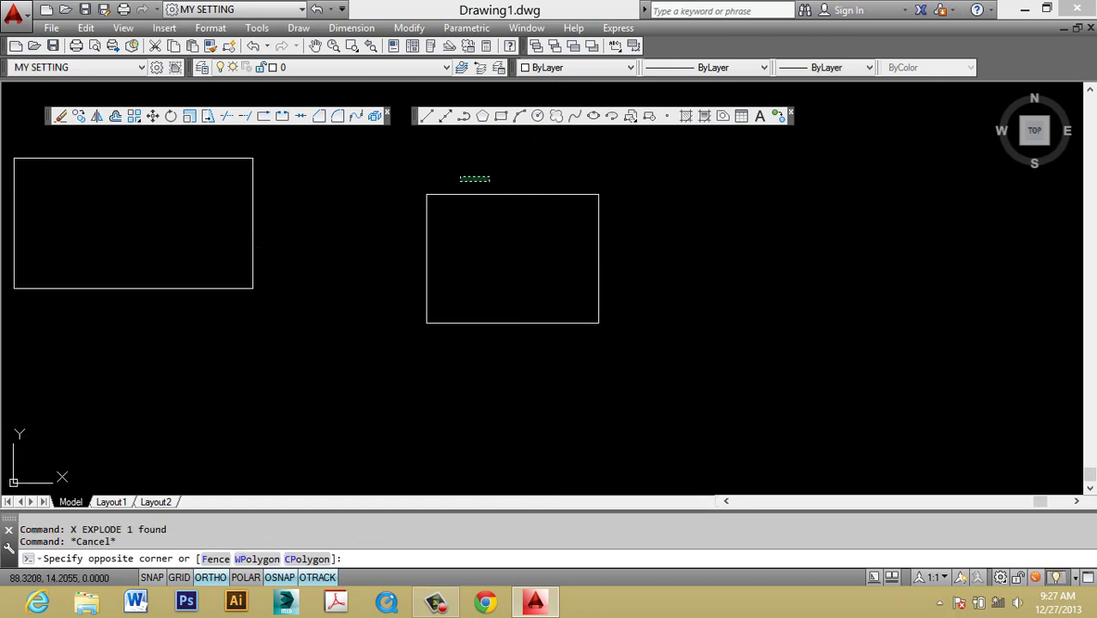
{"action": "key", "text": "Escape"}
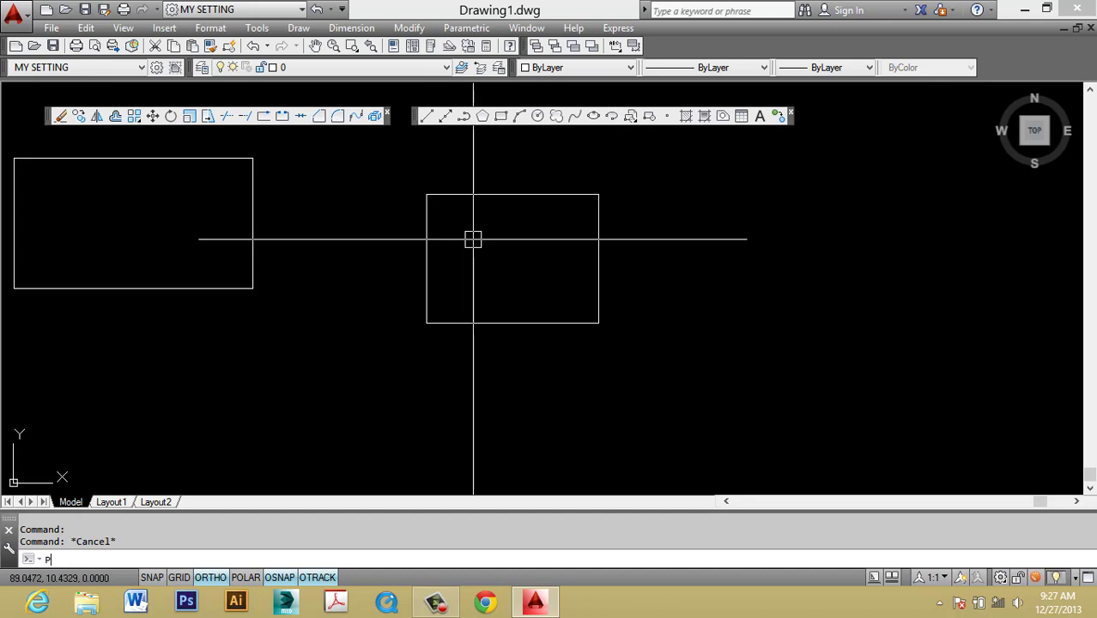
Step: Use Edit Polyline with the Multiple option to convert the smaller rectangle's four lines and join them at the default zero fuzz distance
{"action": "key", "text": "Escape"}
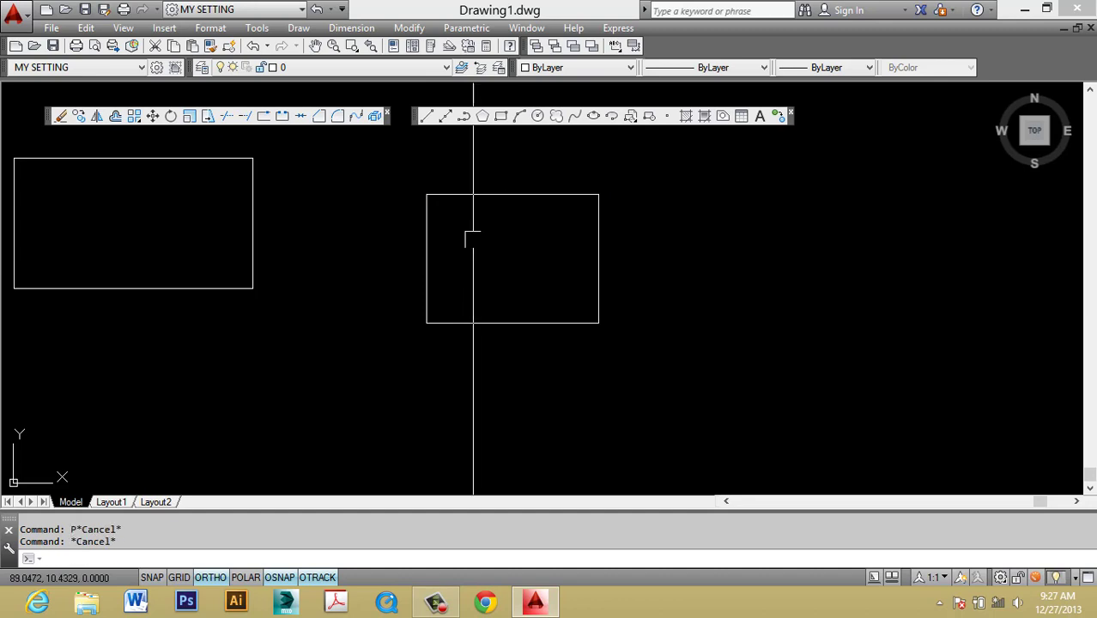
{"action": "type", "text": "pe"}
{"action": "key", "text": "Return"}
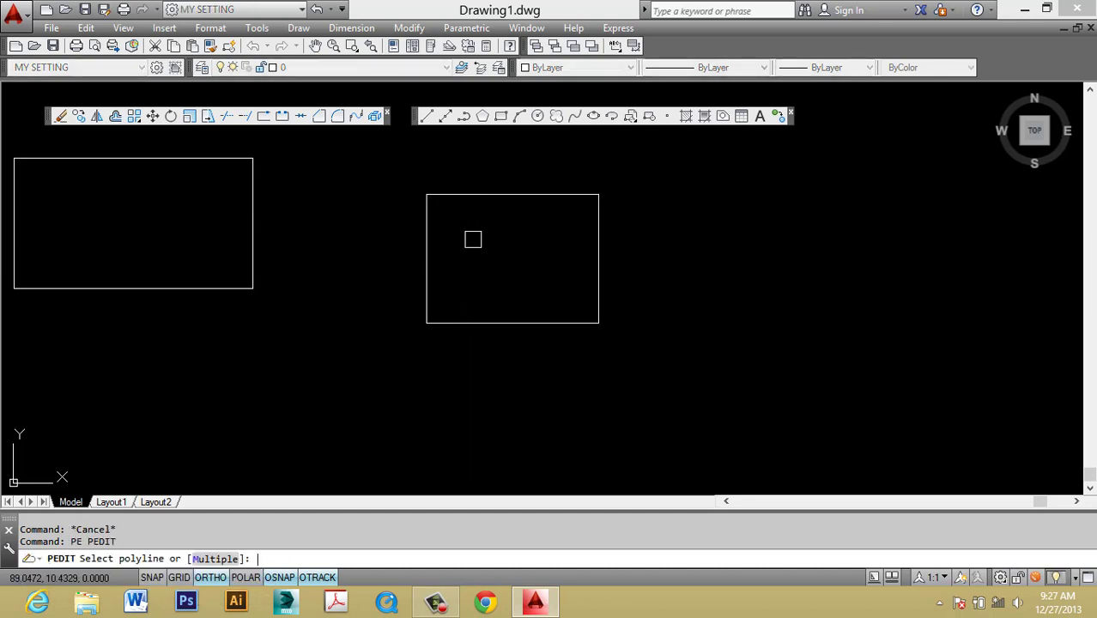
{"action": "type", "text": "M"}
{"action": "key", "text": "Return"}
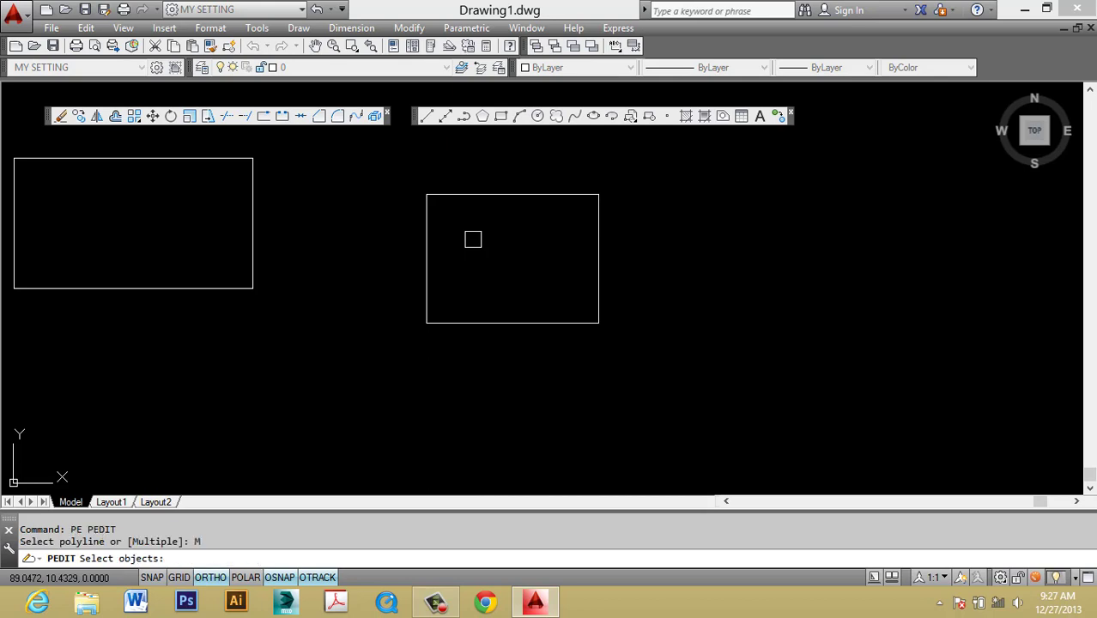
{"action": "left_click", "coordinate": [497, 194]}
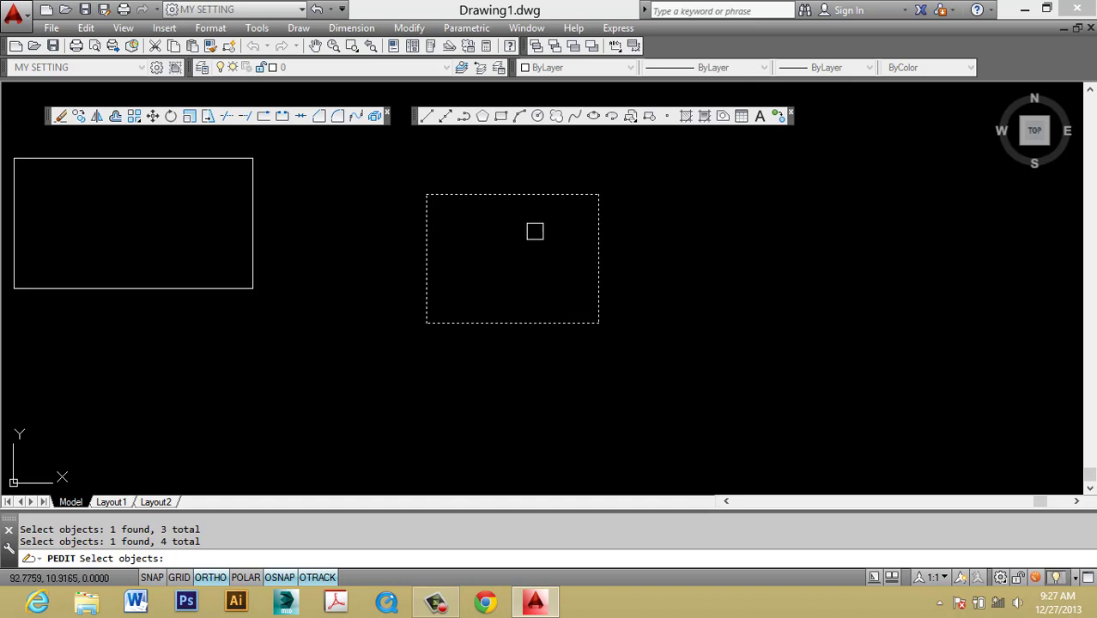
{"action": "key", "text": "Return"}
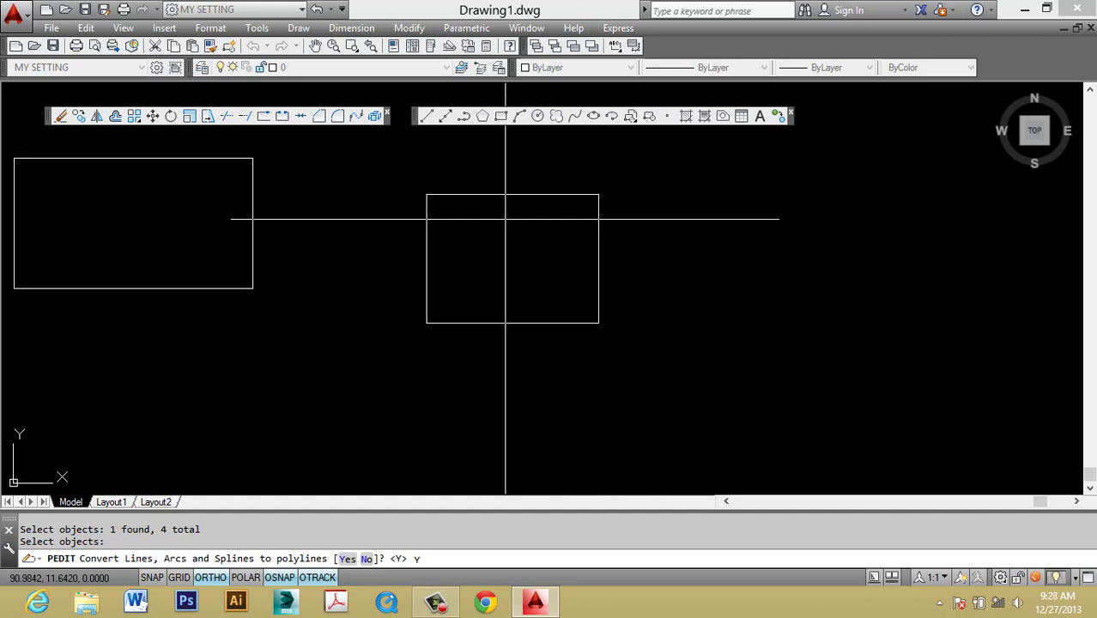
{"action": "key", "text": "Return"}
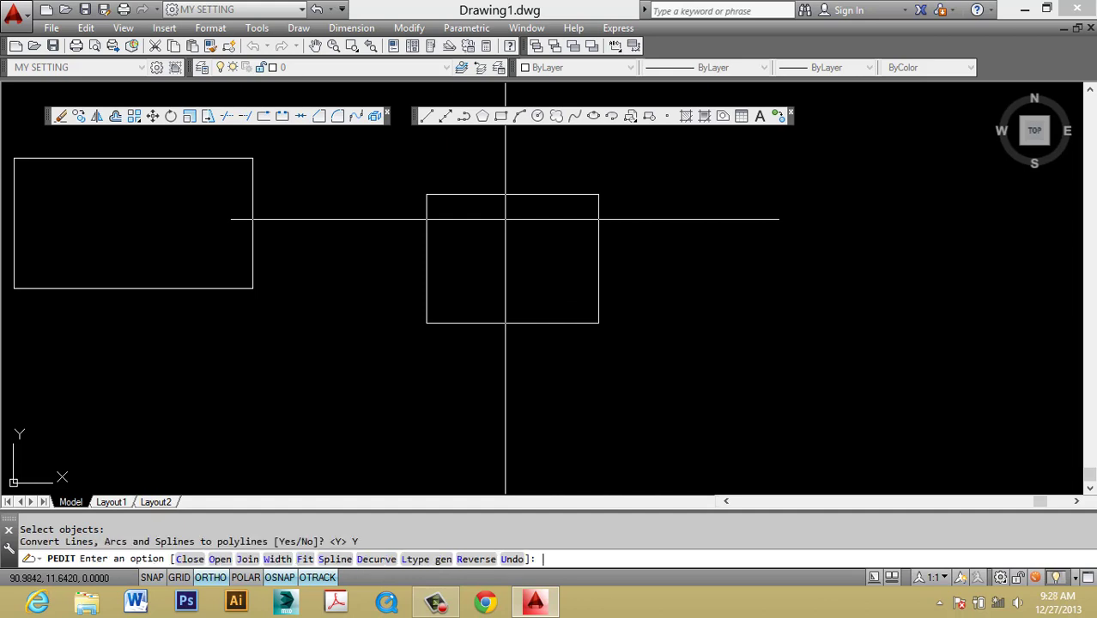
{"action": "key", "text": "Return"}
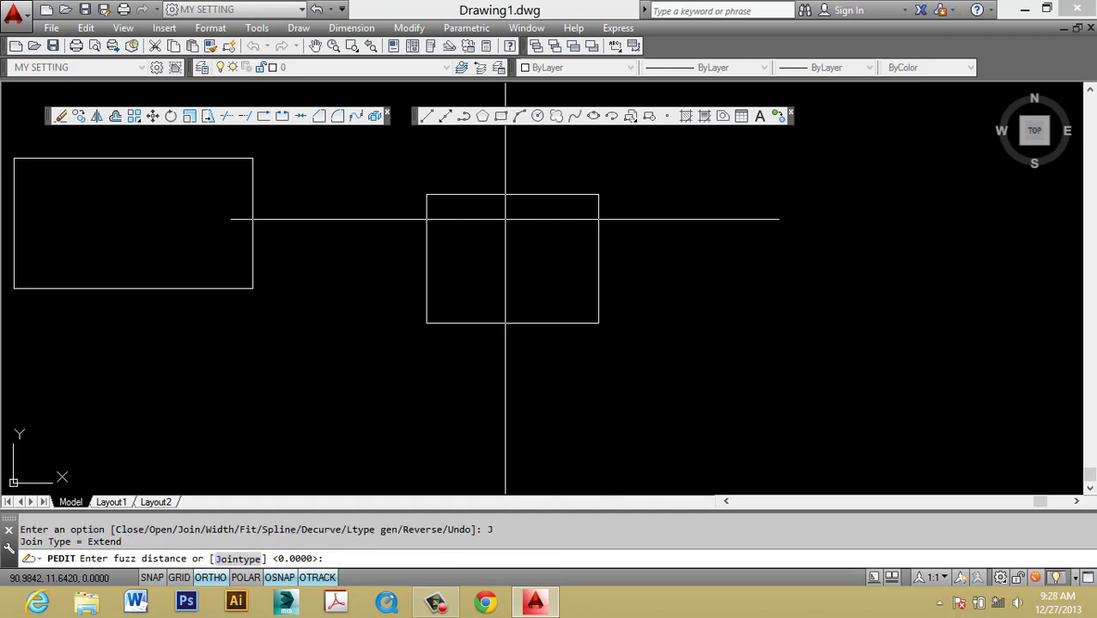
{"action": "key", "text": "Return"}
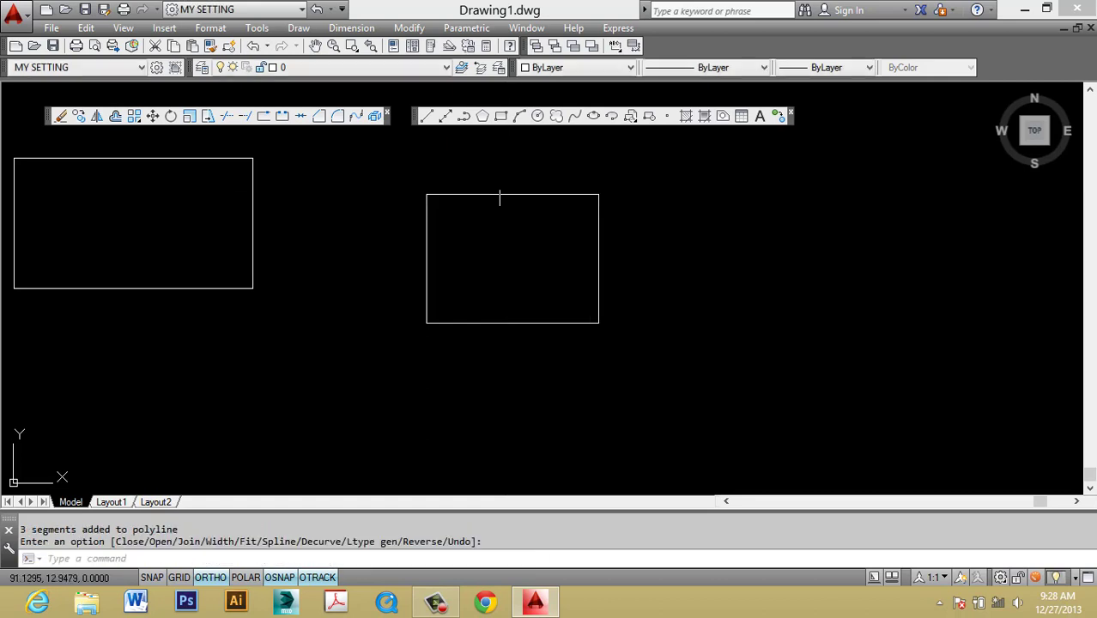
{"action": "key", "text": "Return"}
Step: Select the smaller rectangle by its top edge and with a crossing window to verify the join, and clear the selection
{"action": "left_click", "coordinate": [503, 194]}
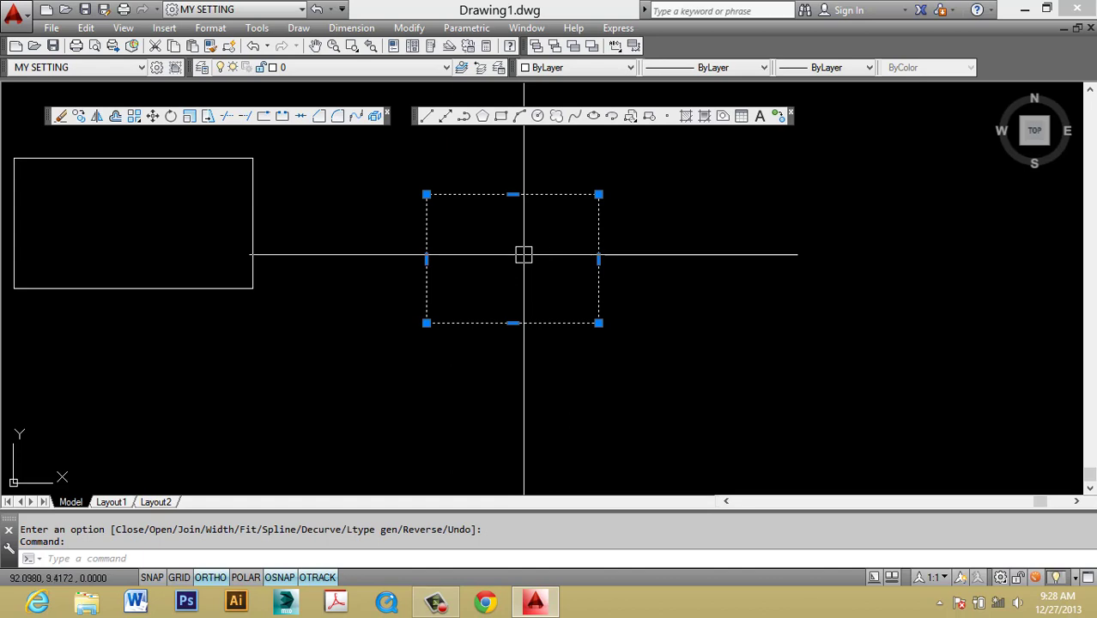
{"action": "key", "text": "Escape"}
{"action": "key", "text": "Escape"}
{"action": "left_click_drag", "start_coordinate": [508, 235], "coordinate": [456, 164]}
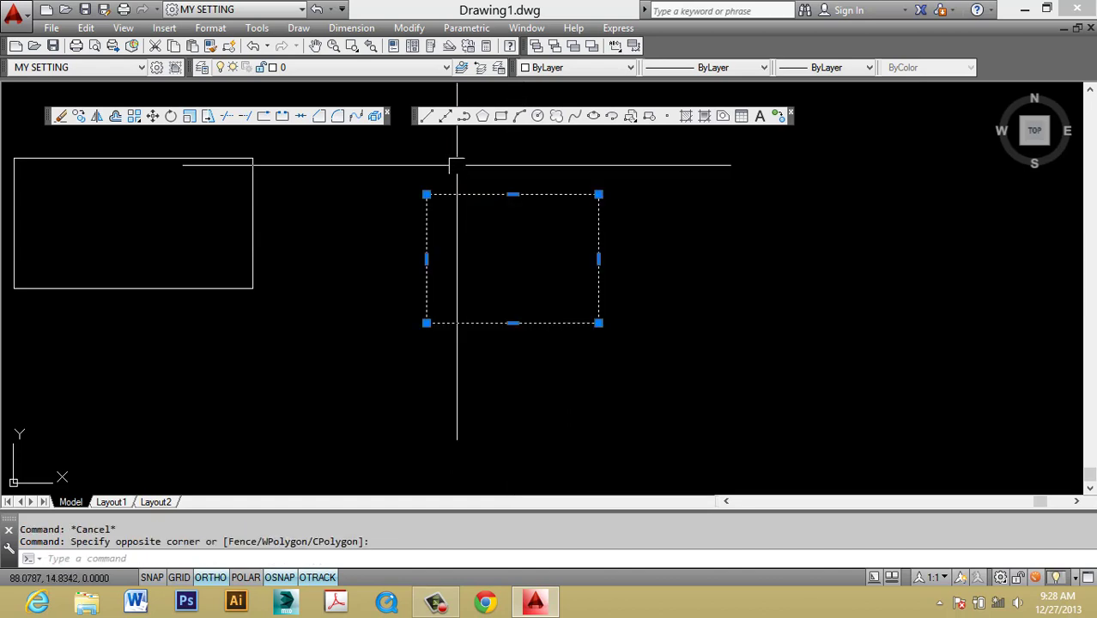
{"action": "type", "text": "e"}
{"action": "key", "text": "Escape"}
{"action": "key", "text": "Escape"}
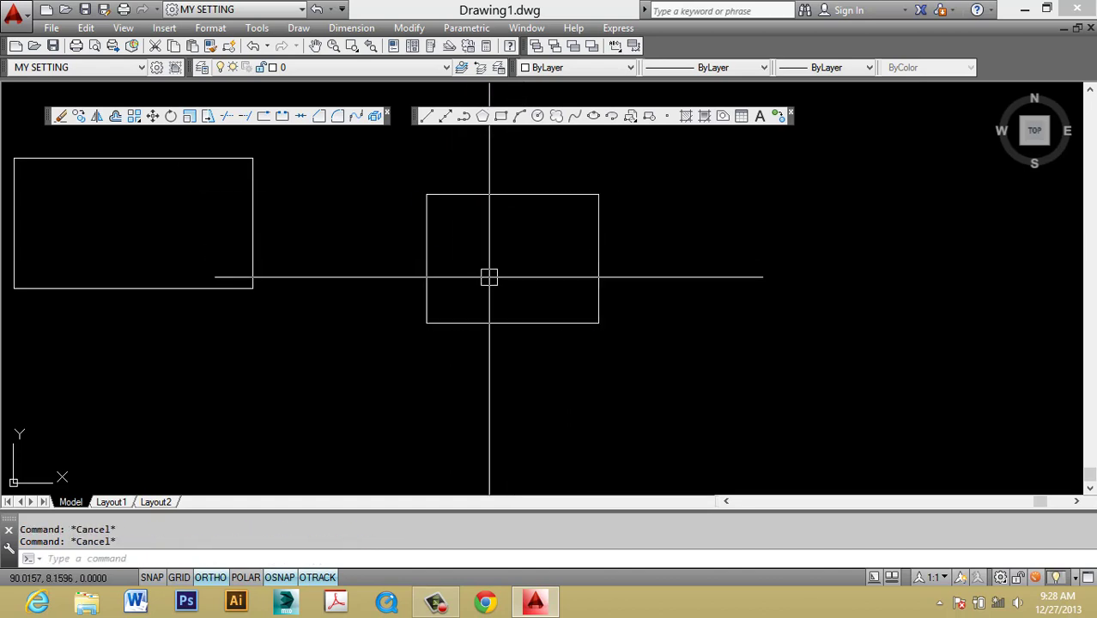
{"action": "type", "text": "l"}
{"action": "key", "text": "Return"}
{"action": "scroll", "coordinate": [485, 283], "scroll_direction": "down", "scroll_amount": 4}
{"action": "key", "text": "Escape"}
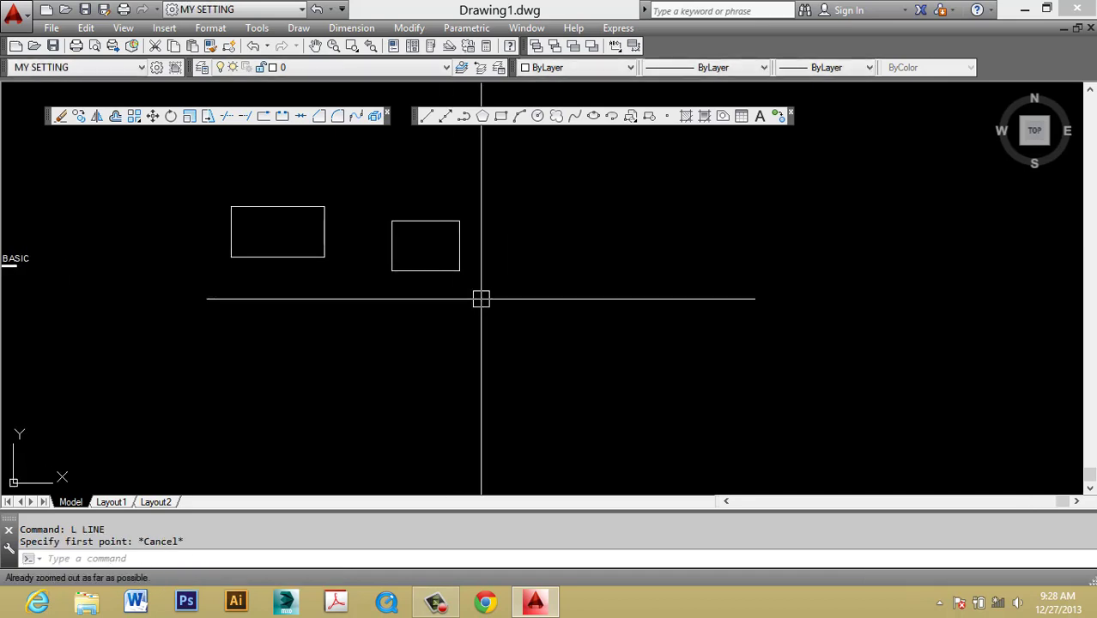
Step: Start a line chain beside the small rectangle with a long horizontal base and a vertical segment about 17 units up from its far end
{"action": "type", "text": "l"}
{"action": "key", "text": "Return"}
{"action": "left_click", "coordinate": [511, 343]}
{"action": "left_click", "coordinate": [822, 233]}
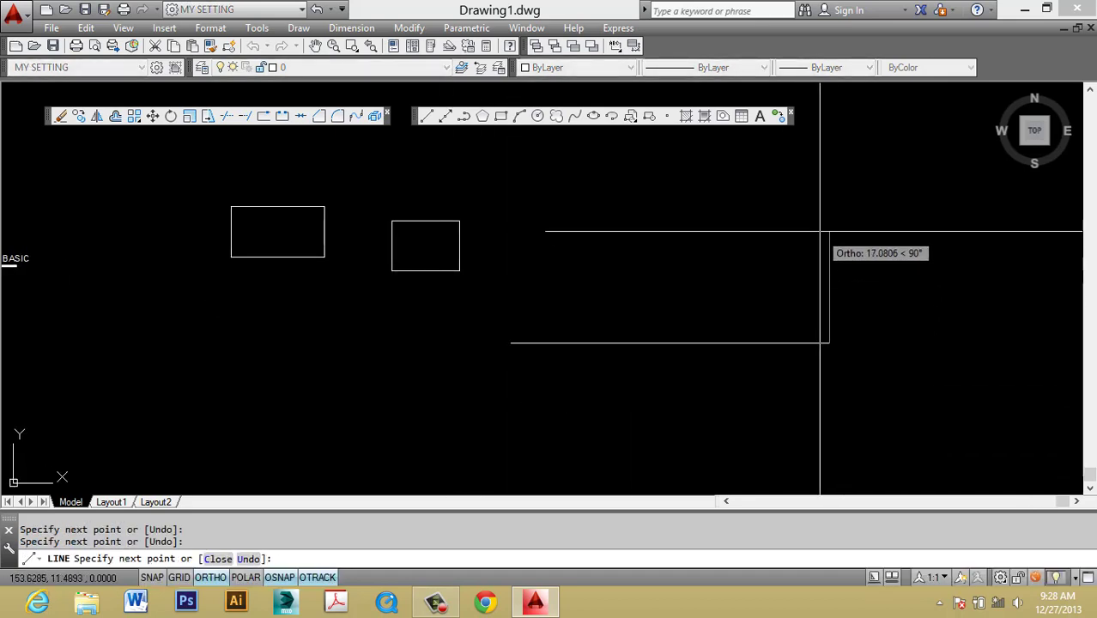
Step: Continue the line chain with Ortho off as a zigzag of angled segments ending short of its start point, and turn Ortho back on
{"action": "key", "text": "F8"}
{"action": "left_click", "coordinate": [639, 310]}
{"action": "left_click", "coordinate": [543, 234]}
{"action": "left_click", "coordinate": [751, 169]}
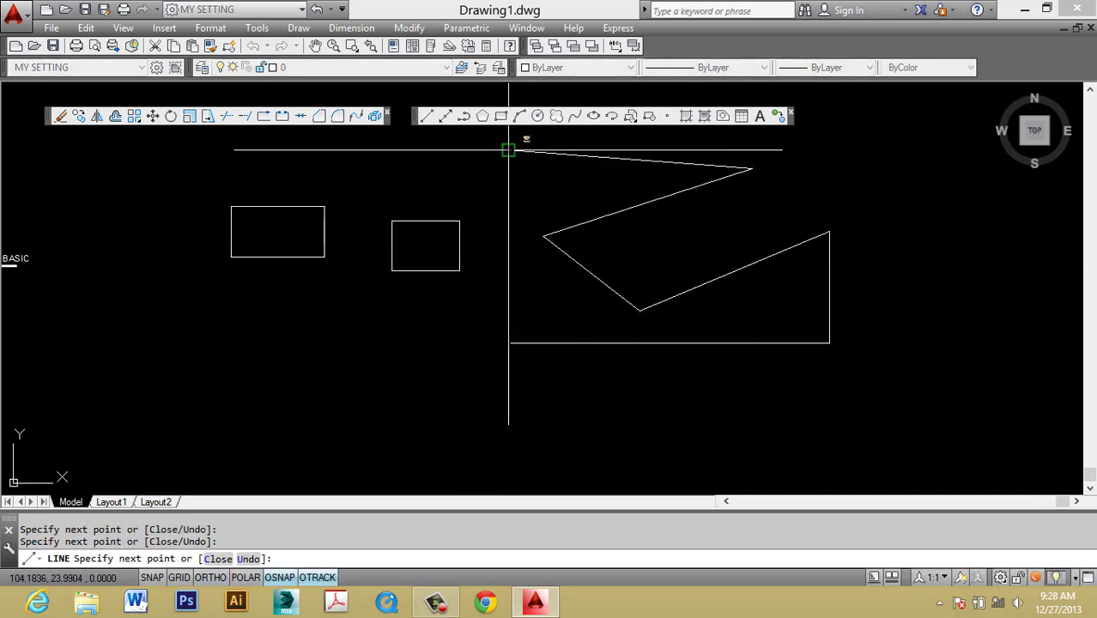
{"action": "left_click", "coordinate": [509, 150]}
{"action": "left_click", "coordinate": [509, 265]}
{"action": "left_click", "coordinate": [449, 342]}
{"action": "key", "text": "F8"}
{"action": "key", "text": "Escape"}
{"action": "key", "text": "Escape"}
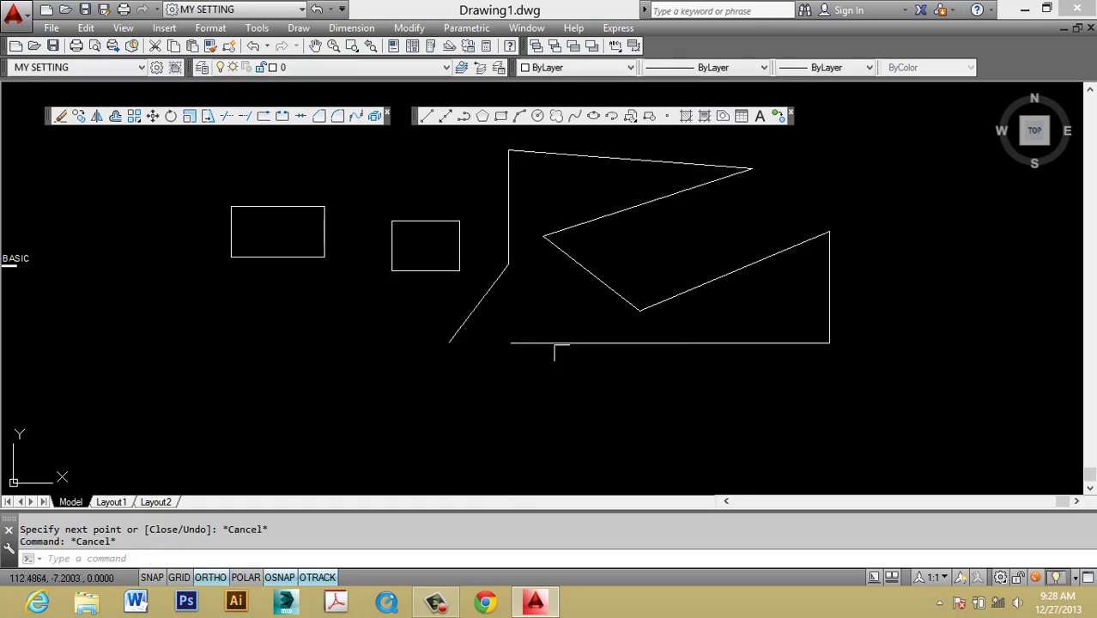
Step: Check the base line of the zigzag shape and examine the gap between its two open ends
{"action": "left_click", "coordinate": [574, 342]}
{"action": "key", "text": "Escape"}
{"action": "middle_click_drag", "start_coordinate": [638, 312], "coordinate": [638, 337]}
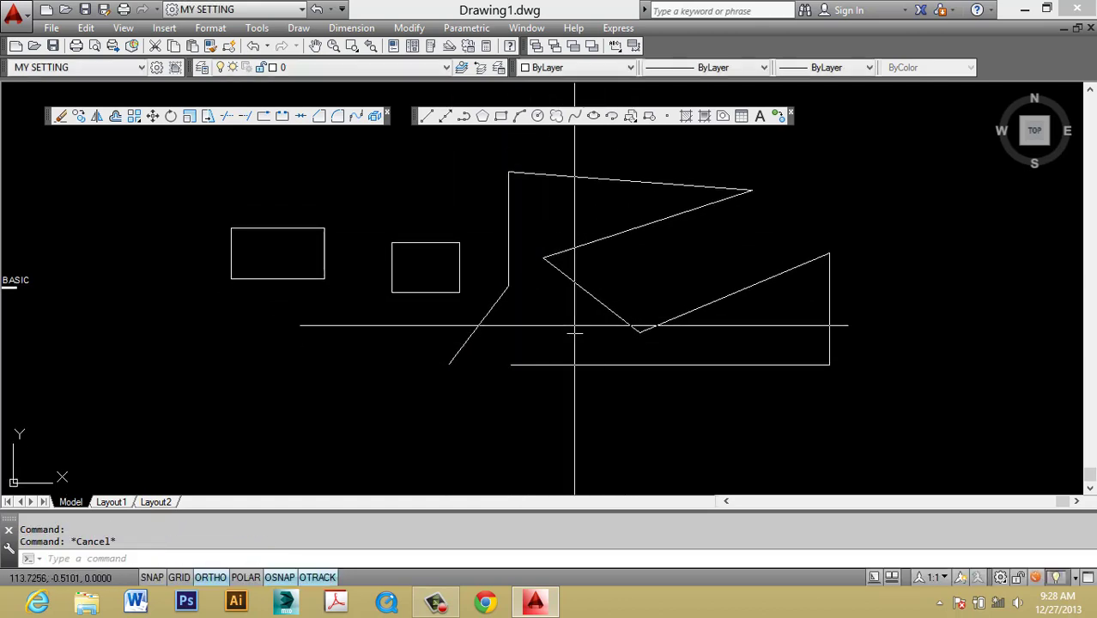
{"action": "middle_click_drag", "start_coordinate": [521, 363], "coordinate": [513, 375]}
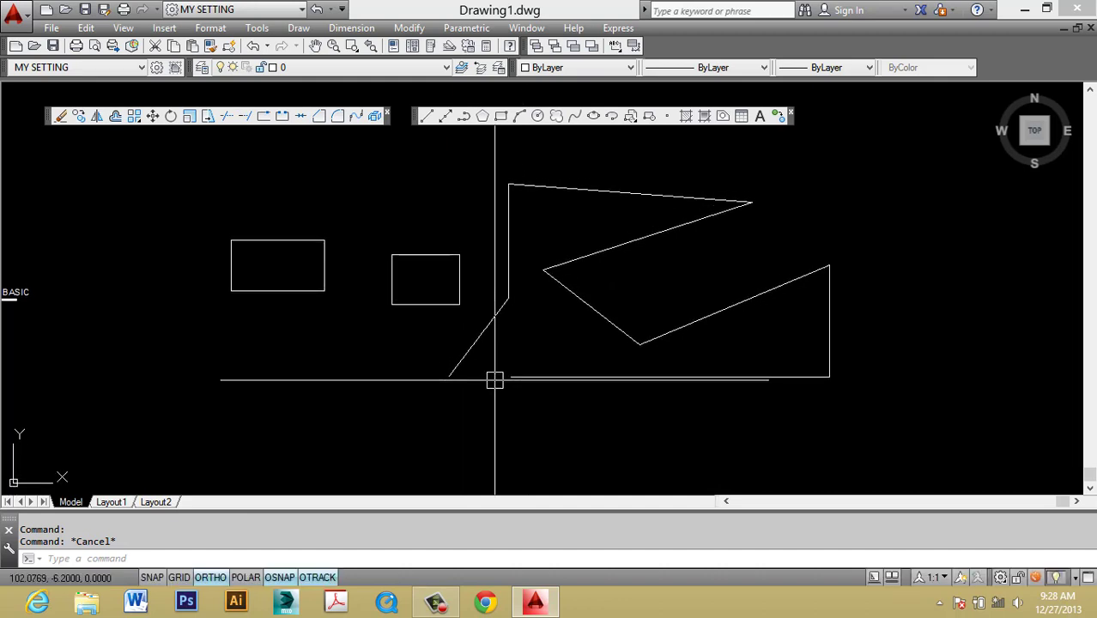
{"action": "middle_click_drag", "start_coordinate": [486, 409], "coordinate": [498, 427]}
{"action": "key", "text": "Escape"}
{"action": "middle_click_drag", "start_coordinate": [574, 406], "coordinate": [575, 376]}
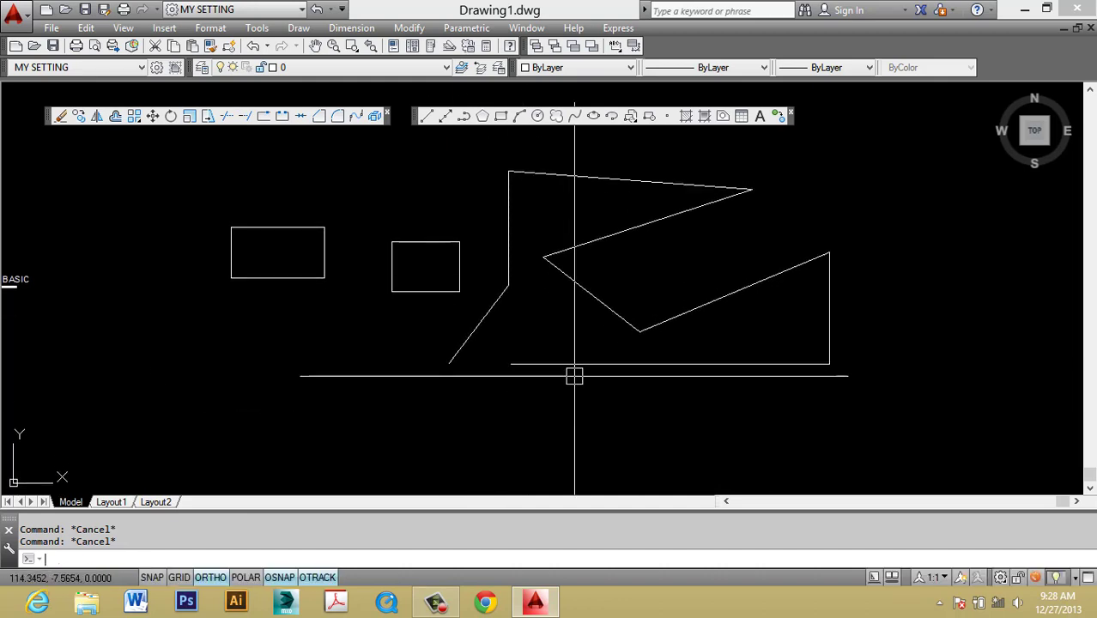
{"action": "type", "text": "E"}
{"action": "key", "text": "Return"}
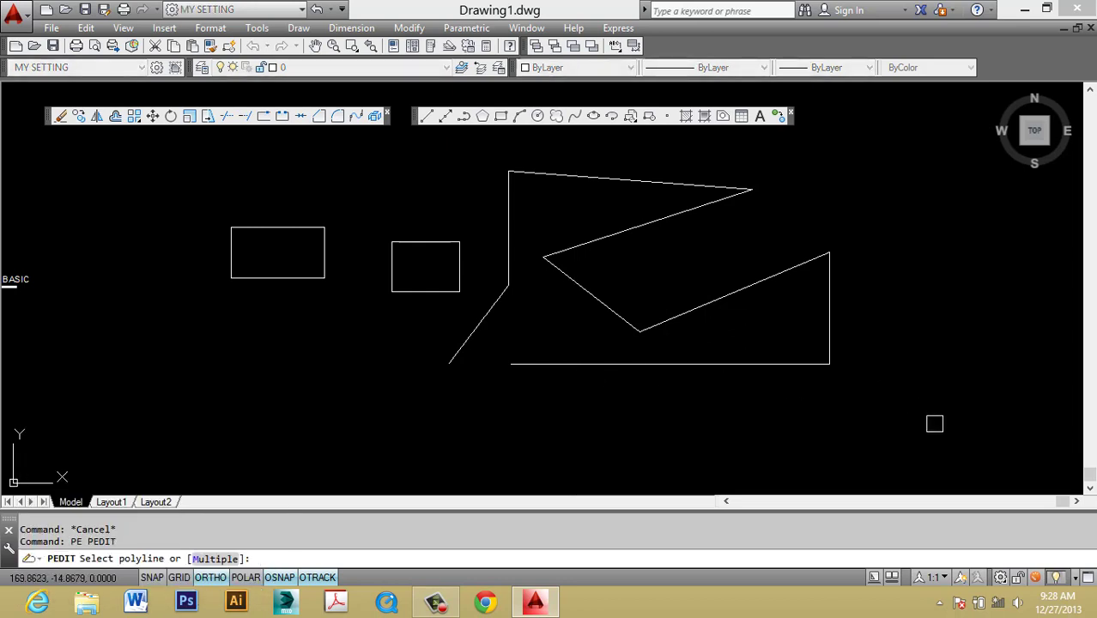
{"action": "key", "text": "Escape"}
{"action": "type", "text": "P"}
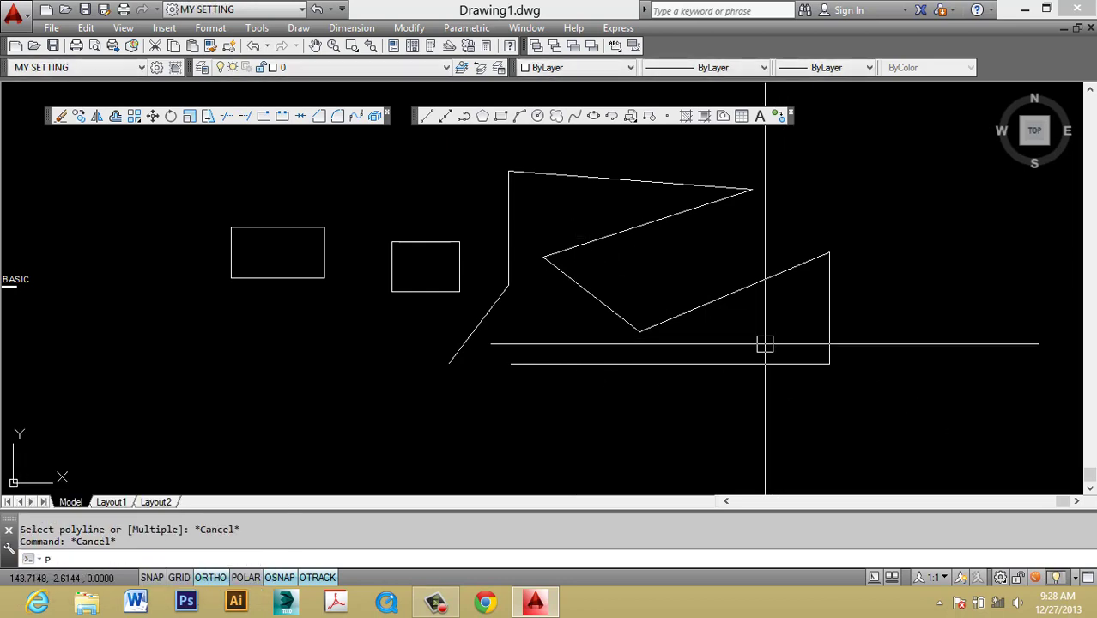
{"action": "type", "text": "E"}
{"action": "key", "text": "Return"}
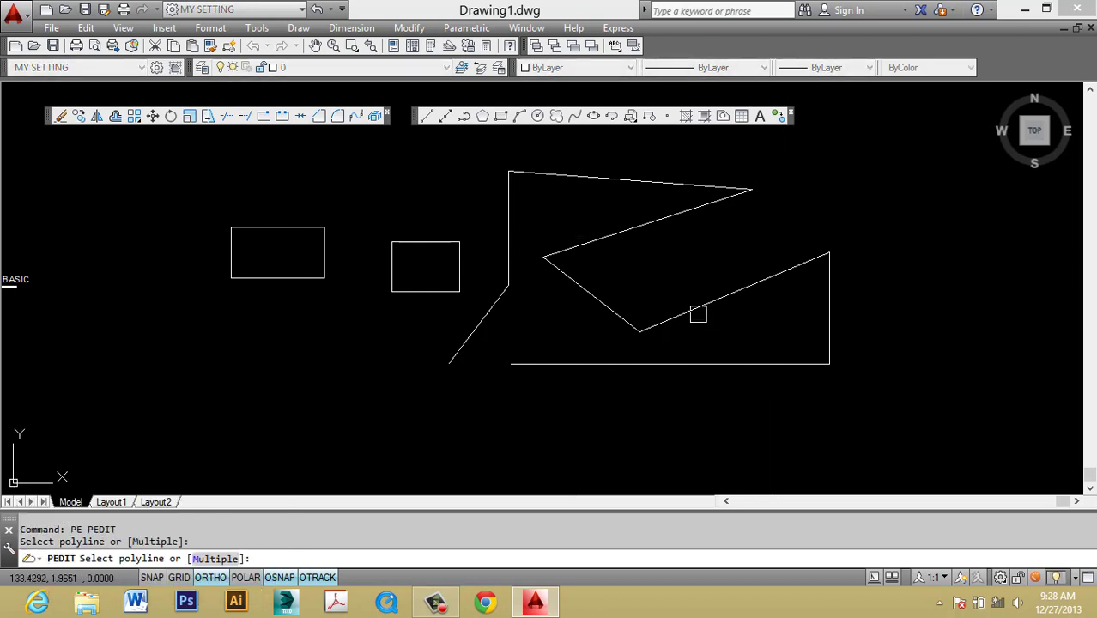
{"action": "left_click", "coordinate": [783, 364]}
{"action": "key", "text": "Escape"}
Step: Use Edit Polyline with the Multiple option to convert all the zigzag shape's lines to polylines and join them at the default fuzz distance
{"action": "type", "text": "PE"}
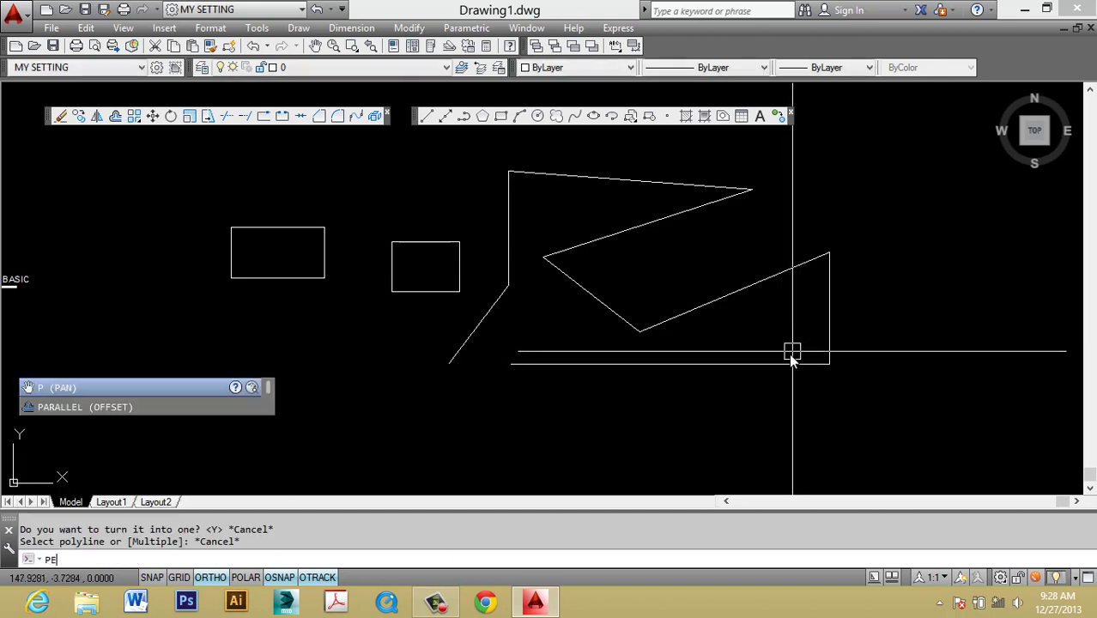
{"action": "key", "text": "Return"}
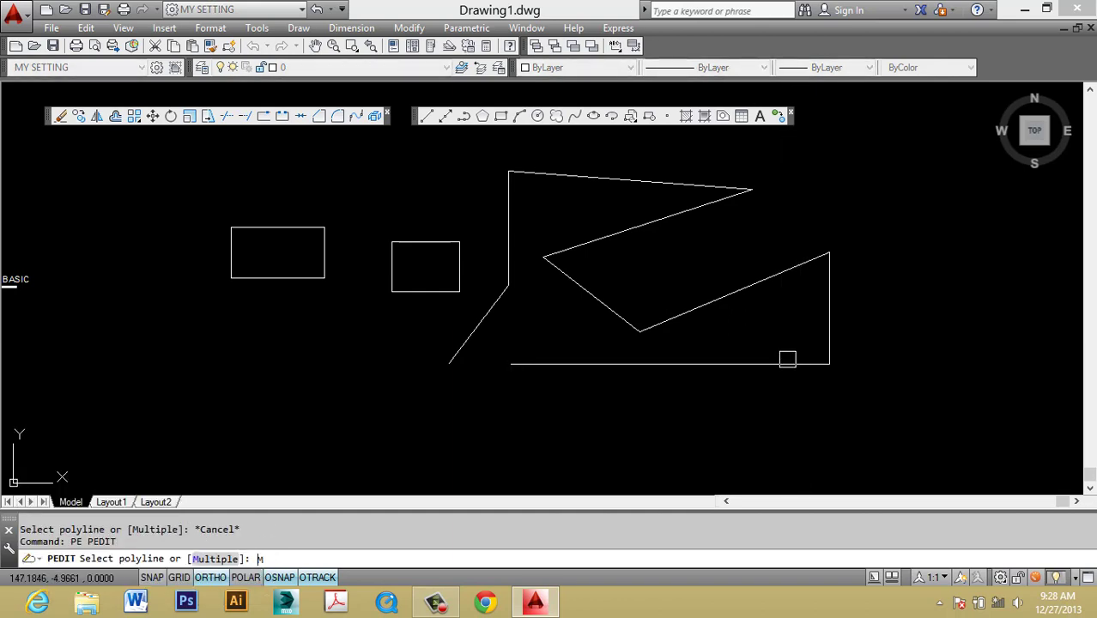
{"action": "type", "text": "M"}
{"action": "key", "text": "Return"}
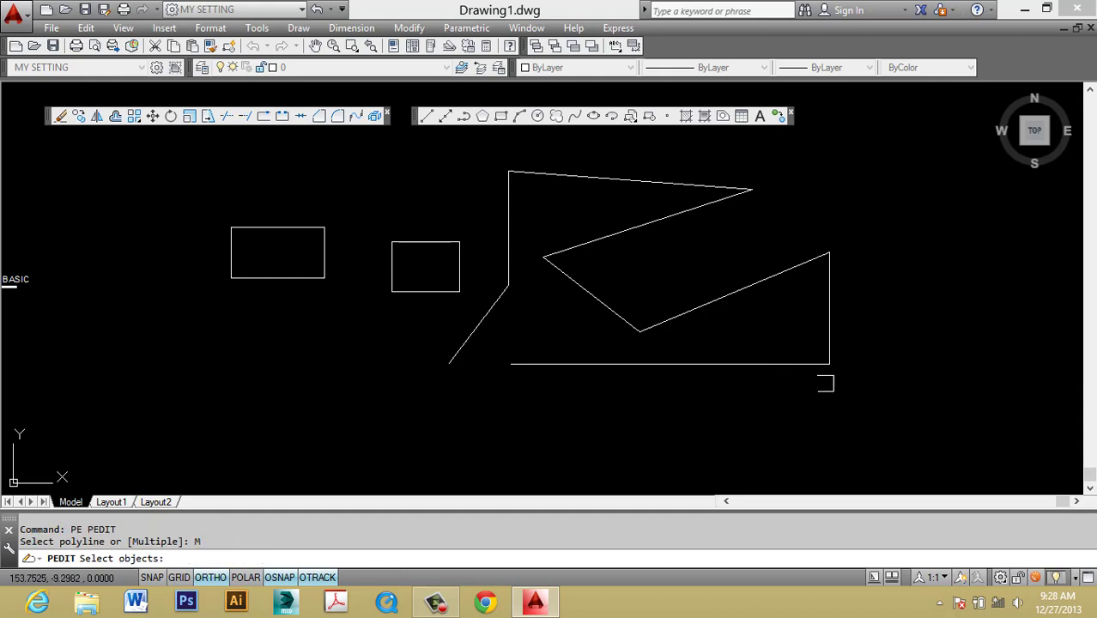
{"action": "left_click", "coordinate": [891, 412]}
{"action": "left_click", "coordinate": [477, 155]}
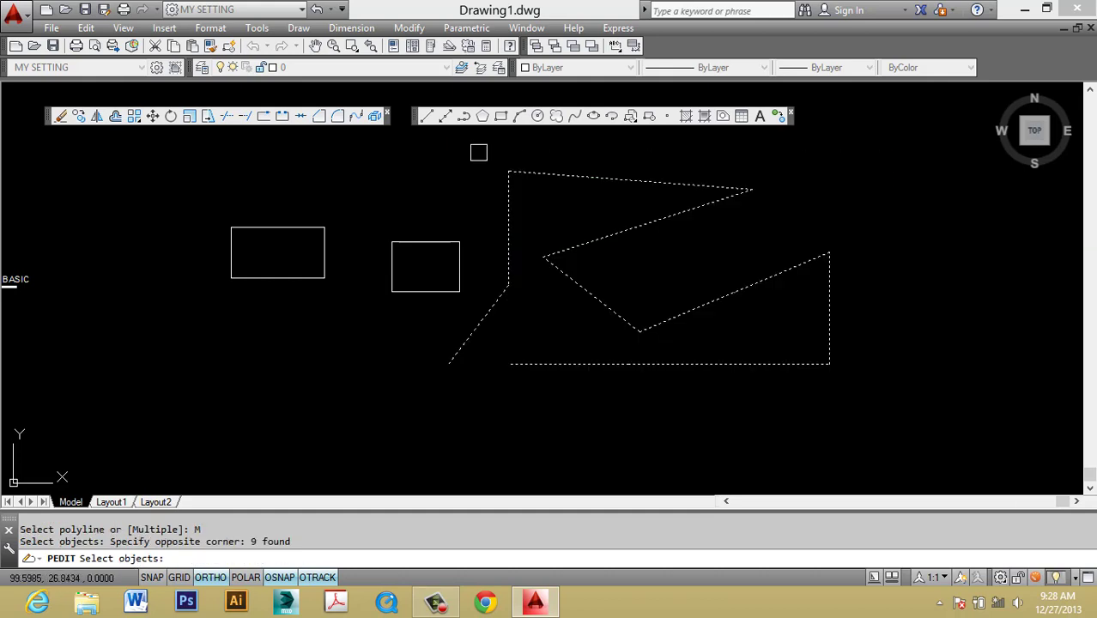
{"action": "key", "text": "Return"}
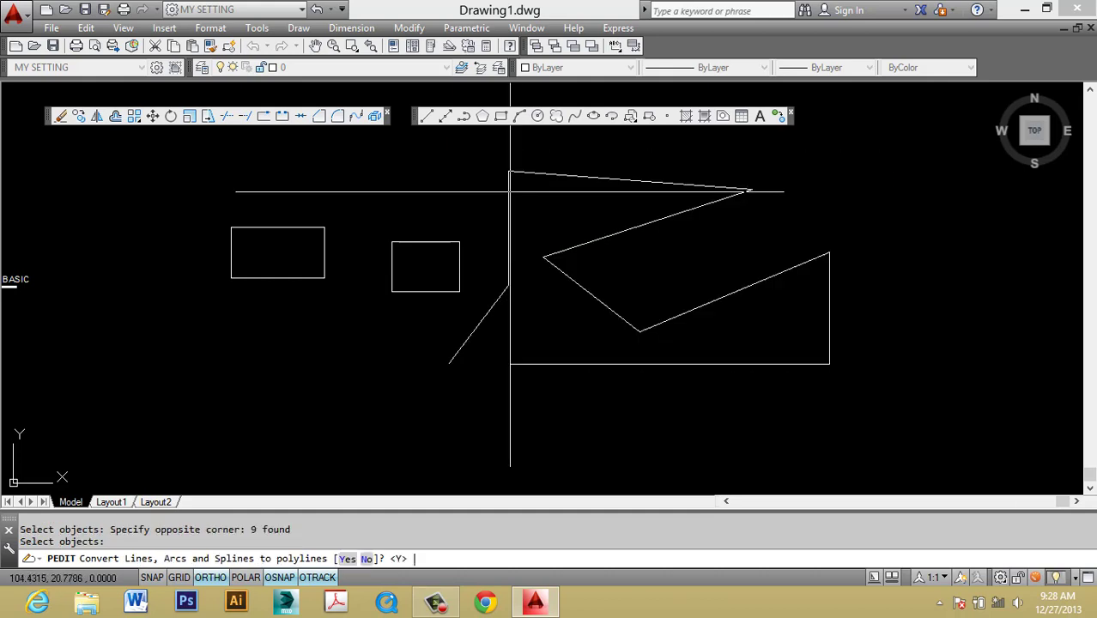
{"action": "type", "text": "y"}
{"action": "key", "text": "Return"}
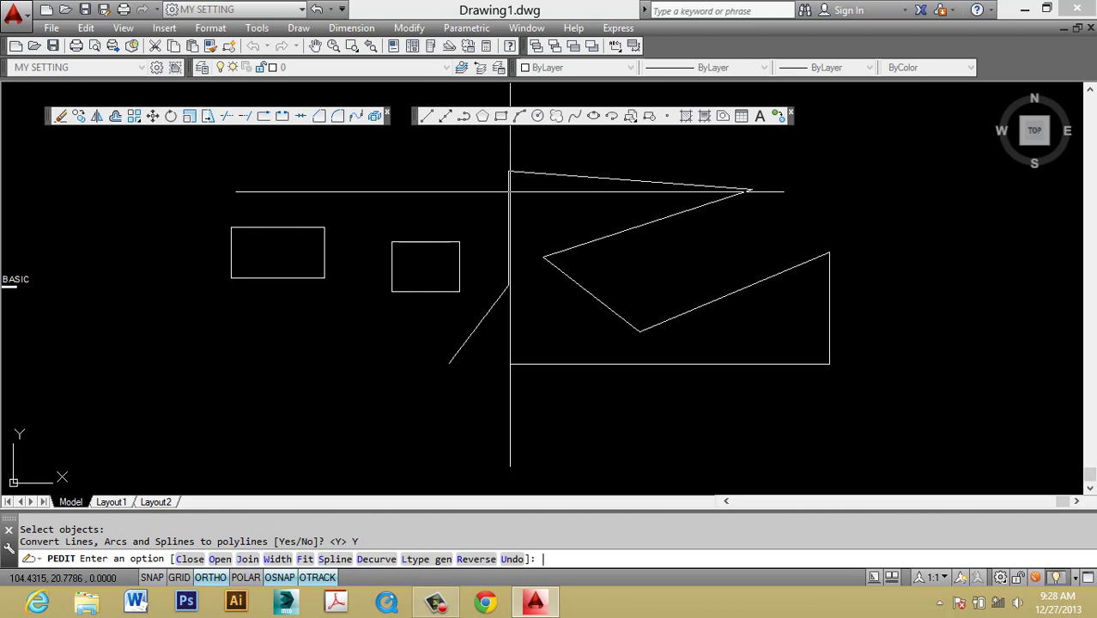
{"action": "type", "text": "j"}
{"action": "key", "text": "Return"}
{"action": "key", "text": "Return"}
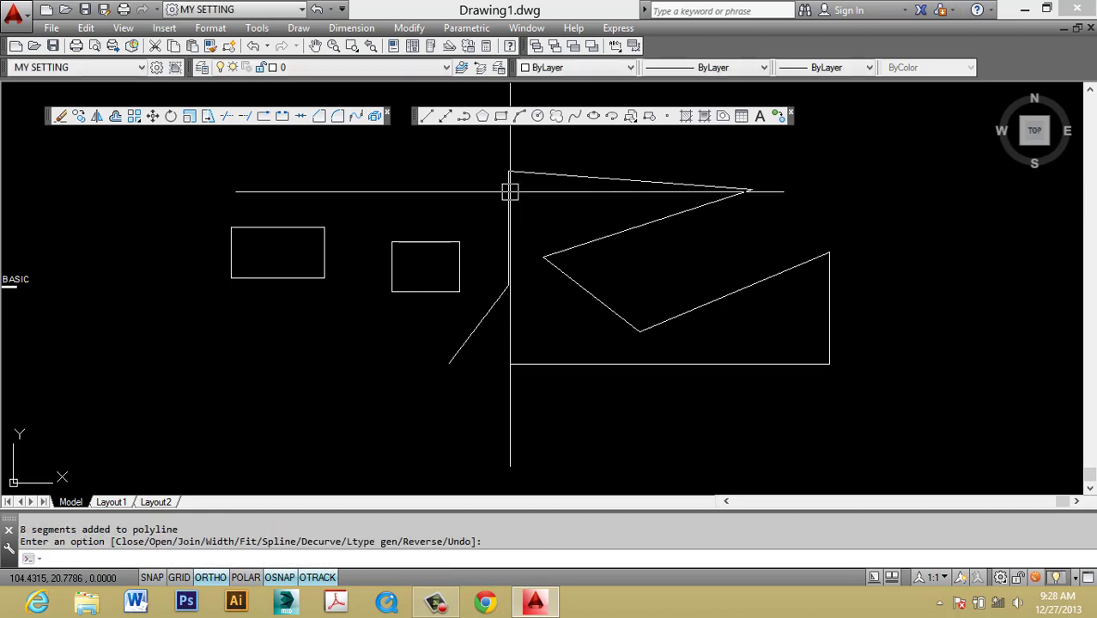
{"action": "key", "text": "Return"}
Step: Select the zigzag outline to verify that its segments form one polyline, and clear the selection
{"action": "left_click", "coordinate": [534, 176]}
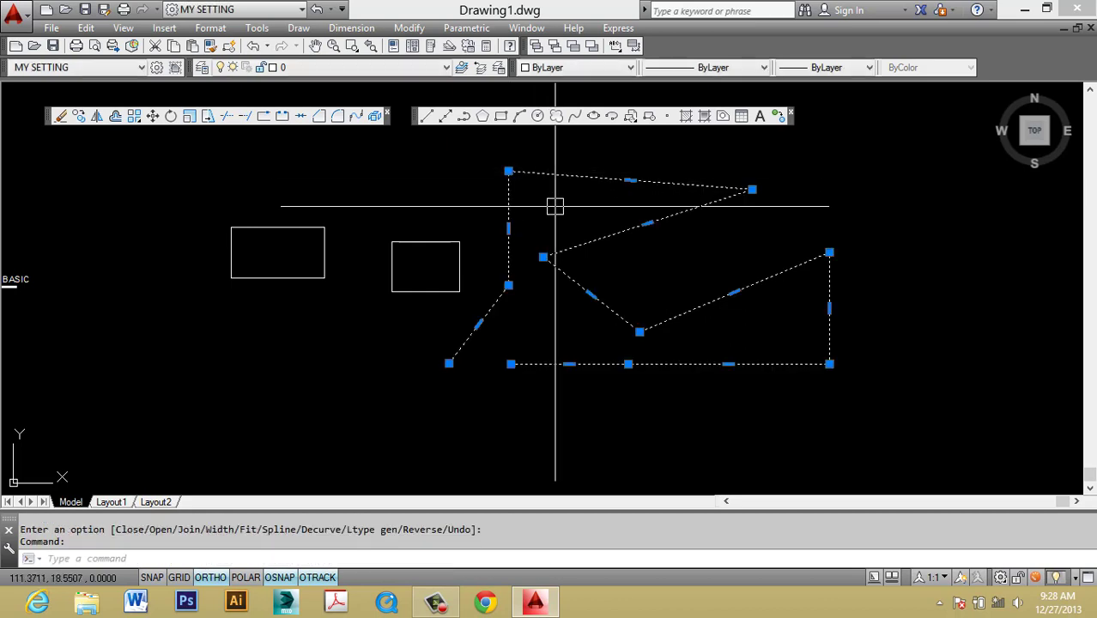
{"action": "key", "text": "Escape"}
{"action": "key", "text": "Escape"}
Step: Try to create a boundary from a point picked inside the open zigzag shape, and cancel the command
{"action": "type", "text": "BO"}
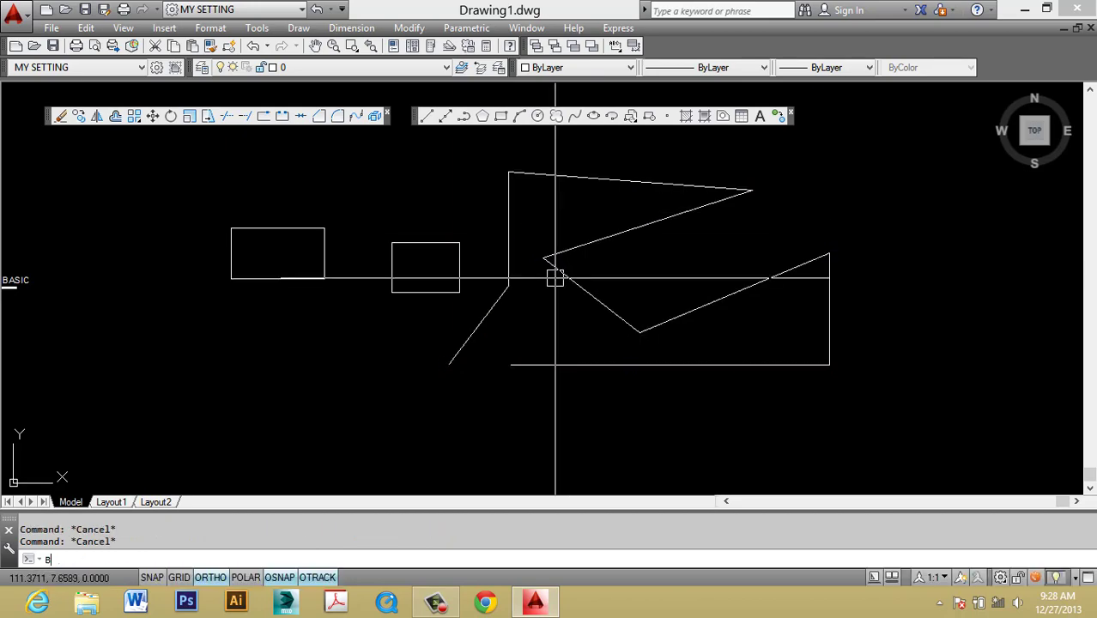
{"action": "key", "text": "Return"}
{"action": "left_click", "coordinate": [336, 305]}
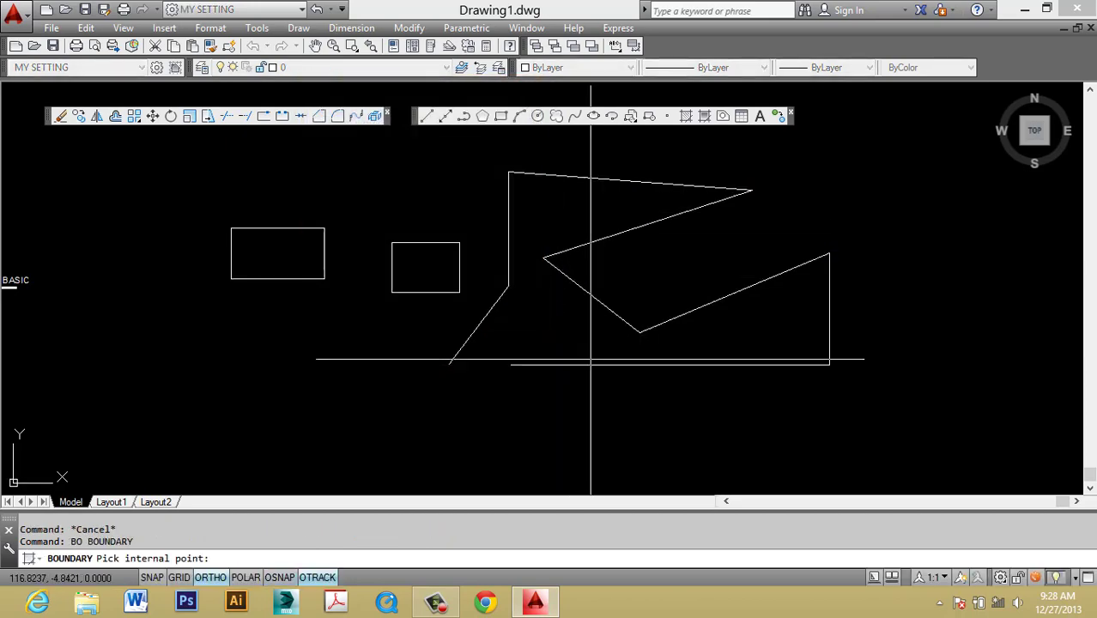
{"action": "left_click", "coordinate": [581, 360]}
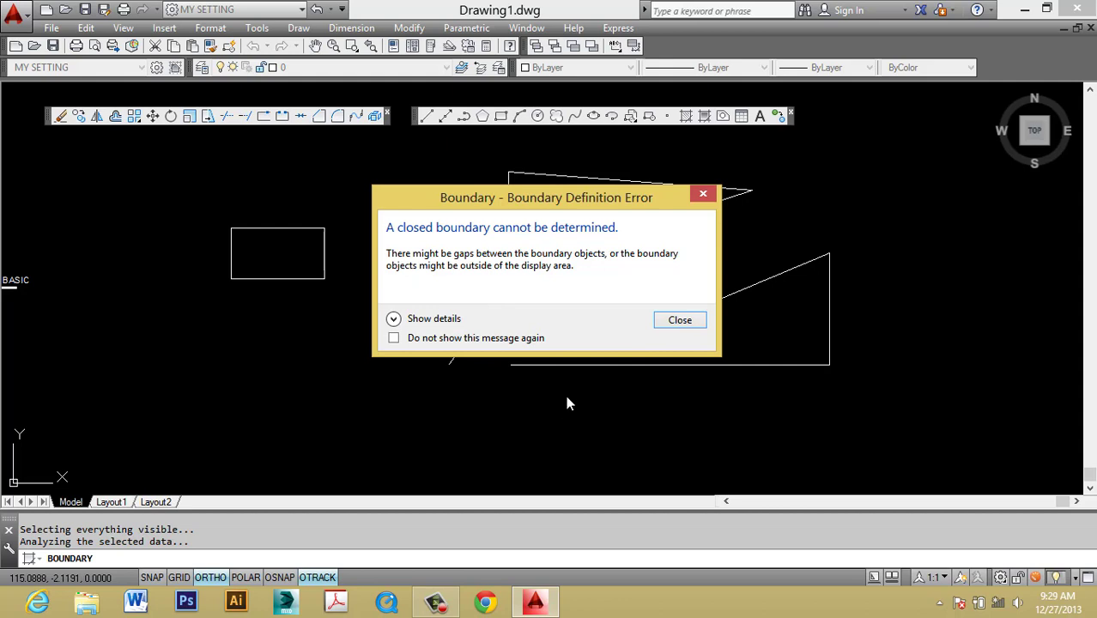
{"action": "key", "text": "Escape"}
{"action": "key", "text": "Escape"}
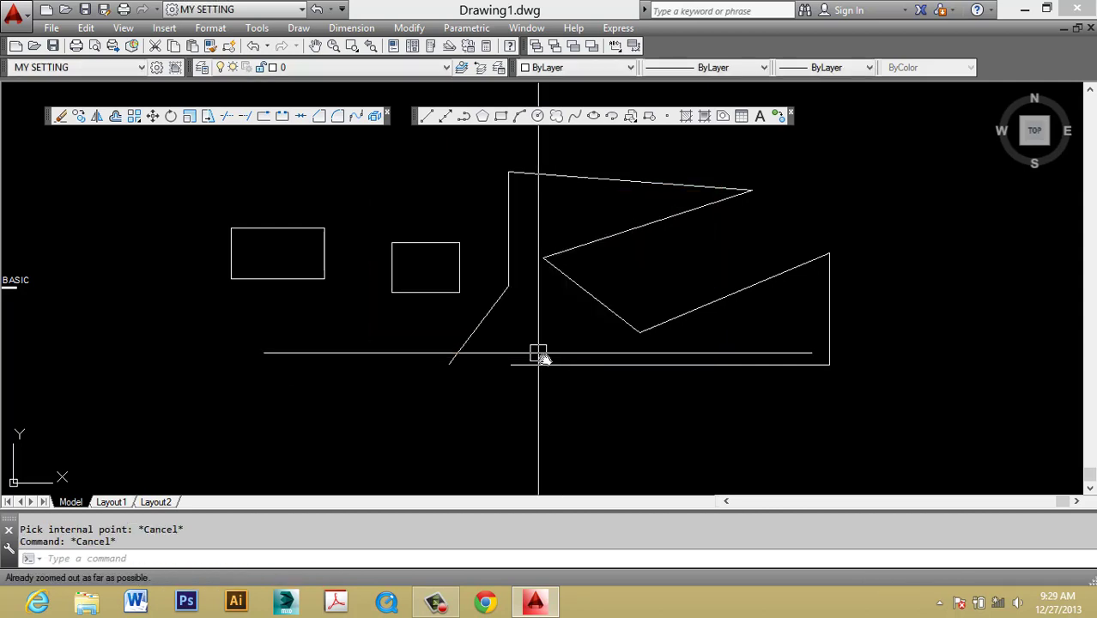
{"action": "key", "text": "Escape"}
Step: Examine the two circled open ends of the zigzag shape and the gap between them
{"action": "middle_click_drag", "start_coordinate": [464, 370], "coordinate": [495, 336]}
{"action": "scroll", "coordinate": [520, 396], "scroll_direction": "up", "scroll_amount": 4}
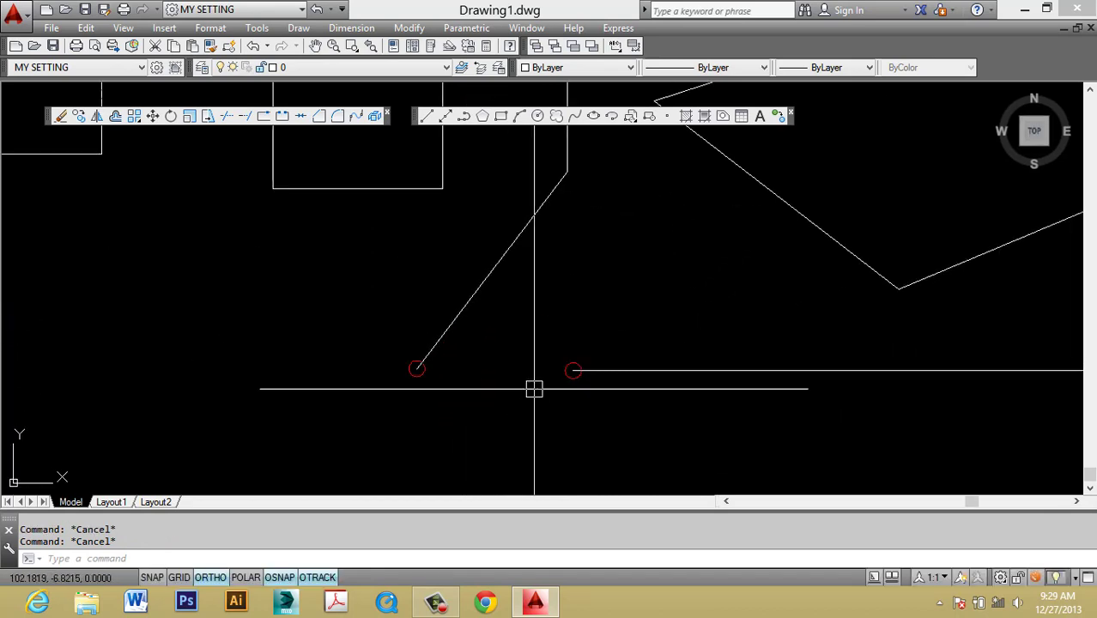
{"action": "middle_click_drag", "start_coordinate": [534, 387], "coordinate": [536, 366]}
{"action": "left_click", "coordinate": [553, 323]}
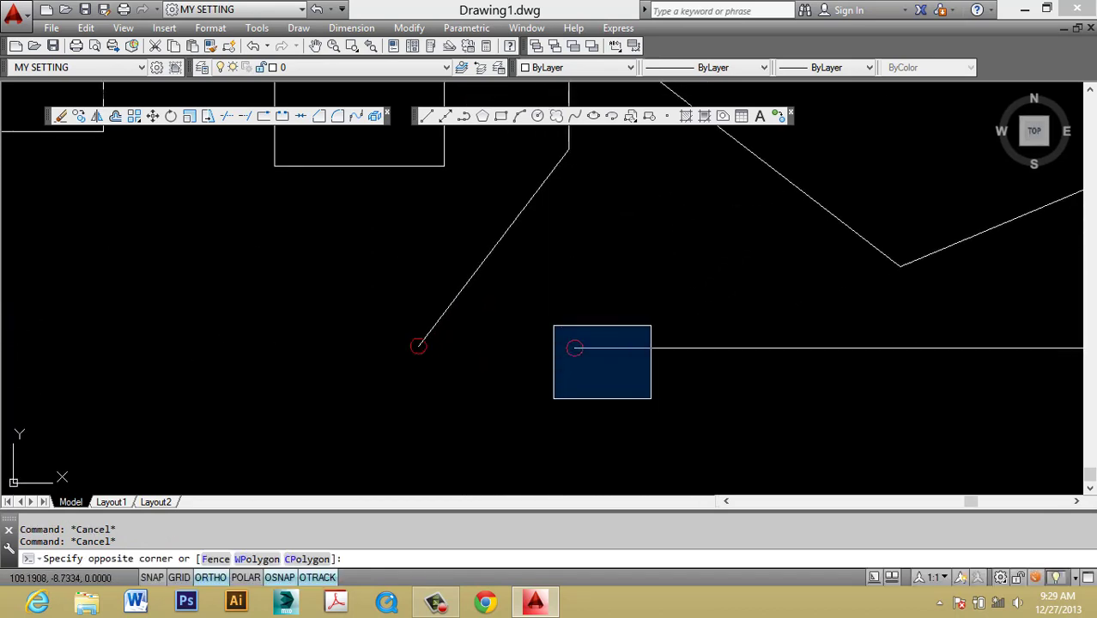
{"action": "middle_click_drag", "start_coordinate": [649, 392], "coordinate": [508, 444]}
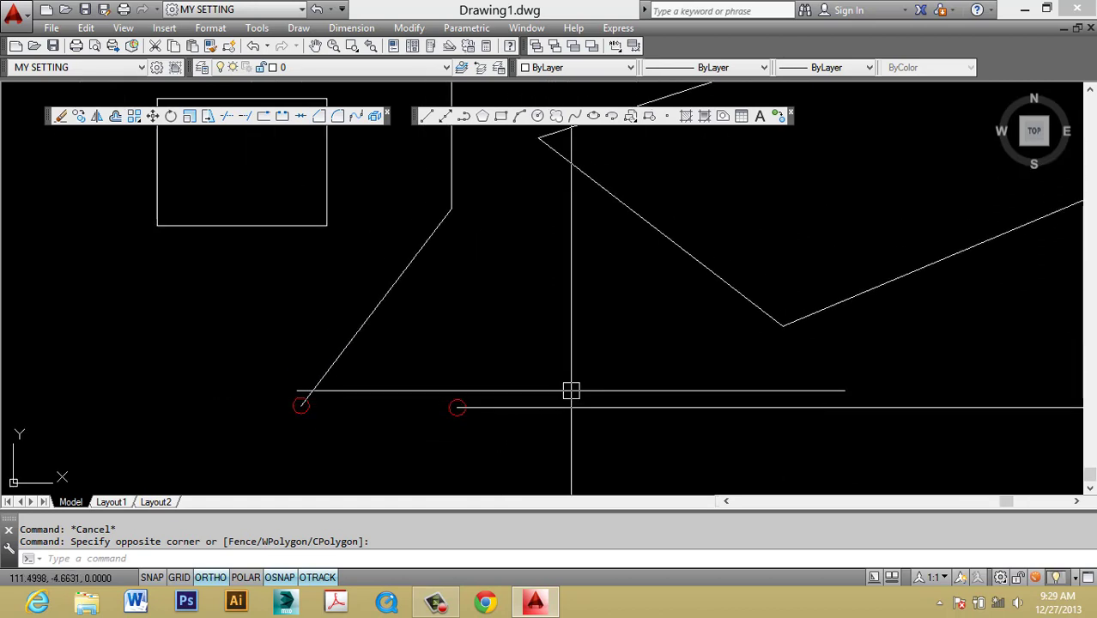
{"action": "left_click", "coordinate": [241, 343]}
{"action": "left_click", "coordinate": [506, 477]}
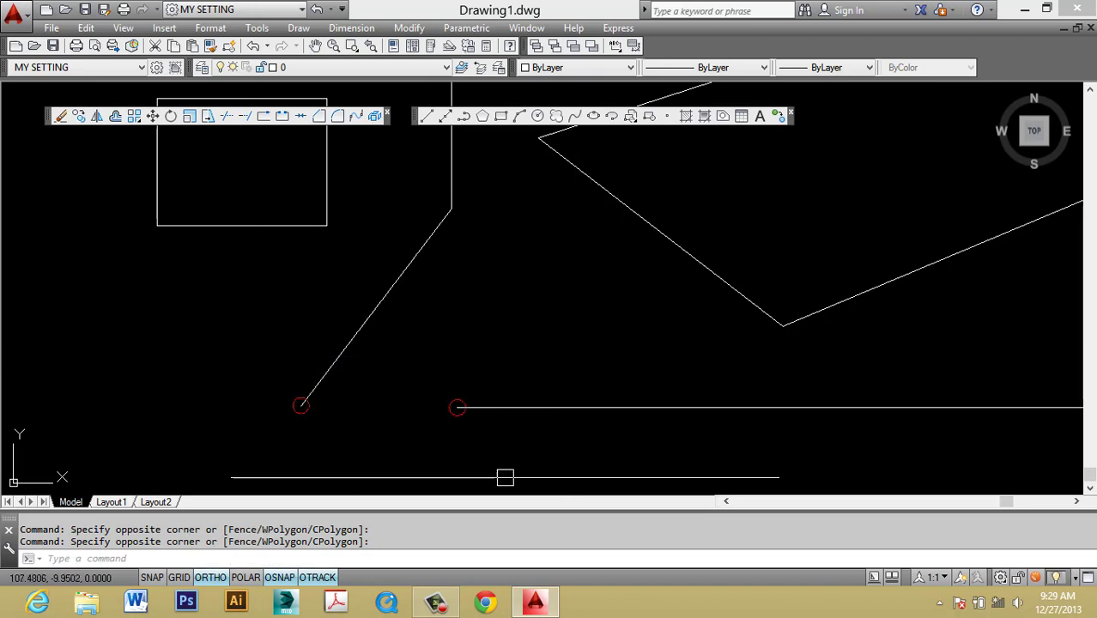
{"action": "middle_click_drag", "start_coordinate": [410, 416], "coordinate": [417, 422]}
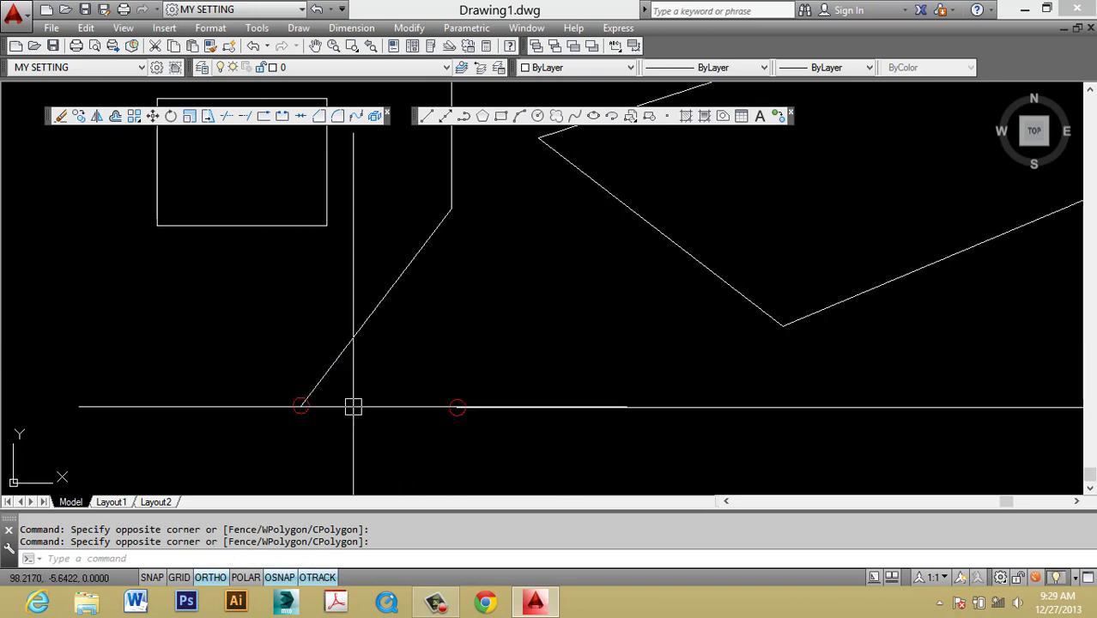
{"action": "scroll", "coordinate": [306, 408], "scroll_direction": "up", "scroll_amount": 2}
{"action": "middle_click_drag", "start_coordinate": [307, 408], "coordinate": [311, 387]}
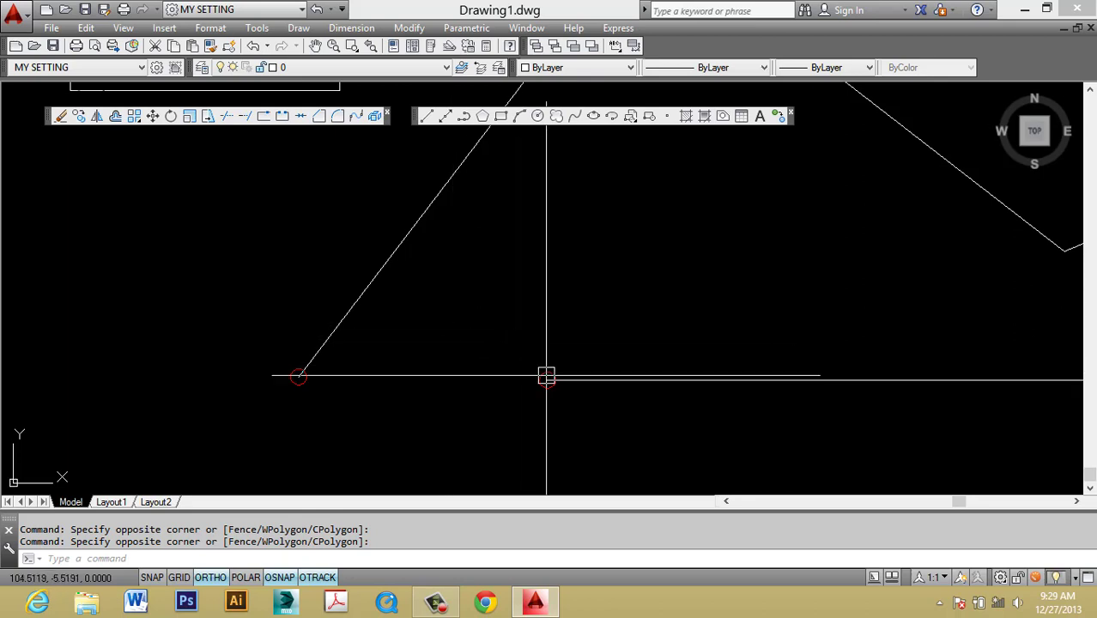
{"action": "scroll", "coordinate": [549, 397], "scroll_direction": "down", "scroll_amount": 2}
{"action": "scroll", "coordinate": [549, 397], "scroll_direction": "down", "scroll_amount": 3}
{"action": "key", "text": "Escape"}
{"action": "key", "text": "Escape"}
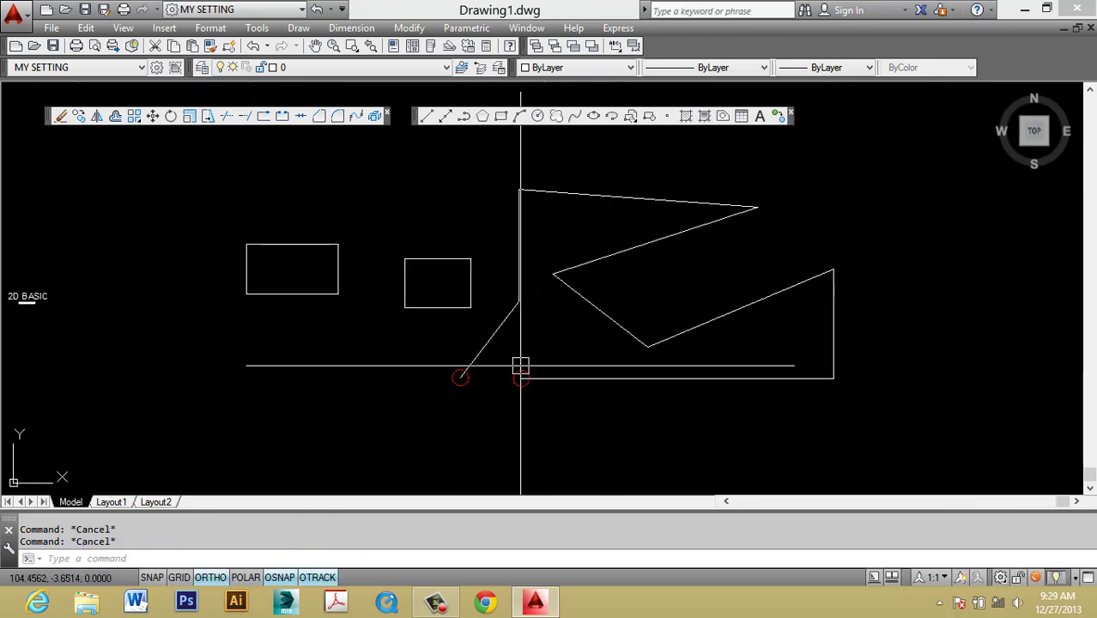
Step: Regenerate the drawing to remove the red circles marking the zigzag shape's open ends
{"action": "type", "text": "RE"}
{"action": "key", "text": "Return"}
{"action": "scroll", "coordinate": [561, 311], "scroll_direction": "down", "scroll_amount": 2}
{"action": "key", "text": "Escape"}
{"action": "scroll", "coordinate": [568, 311], "scroll_direction": "up", "scroll_amount": 2}
{"action": "key", "text": "Escape"}
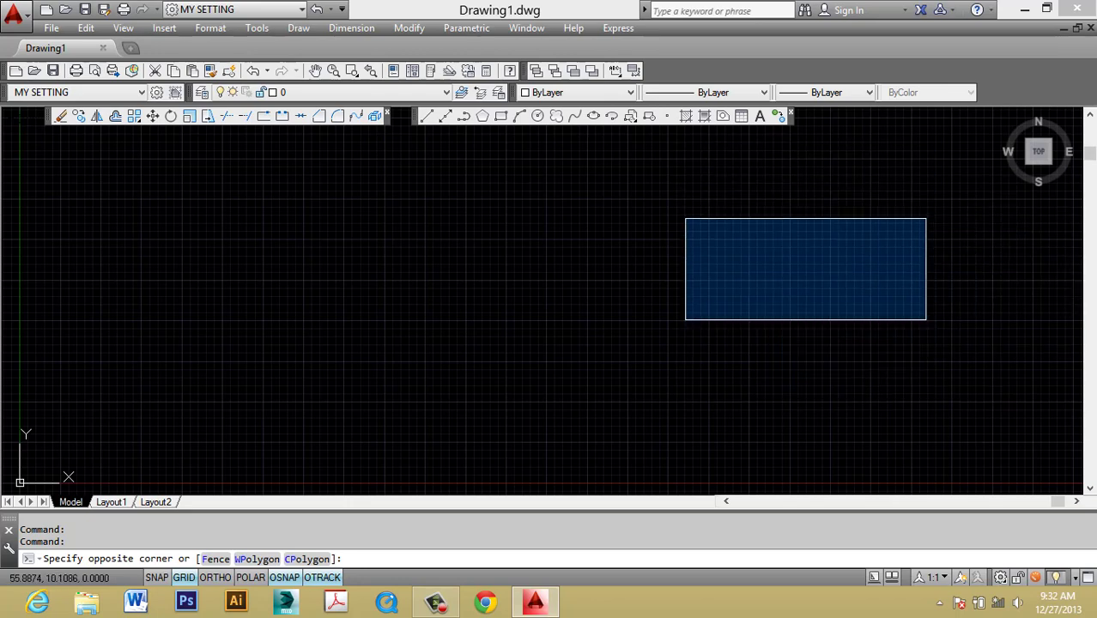
Step: Restore the saved MY SETTING workspace layout
{"action": "left_click", "coordinate": [925, 319]}
{"action": "middle_click_drag", "start_coordinate": [439, 214], "coordinate": [445, 214]}
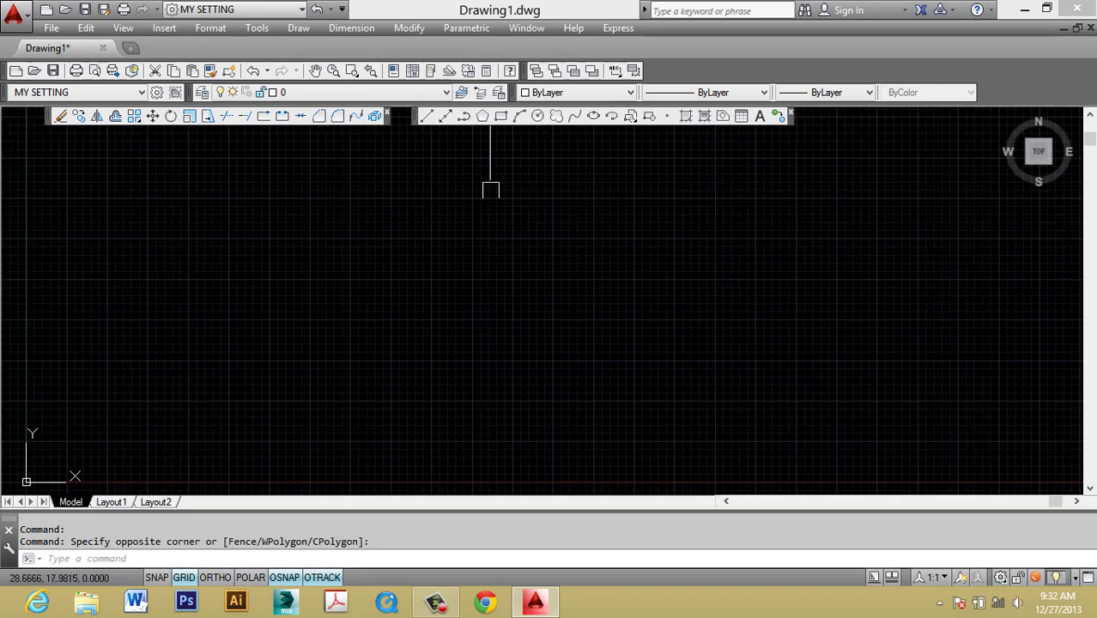
{"action": "left_click", "coordinate": [1002, 579]}
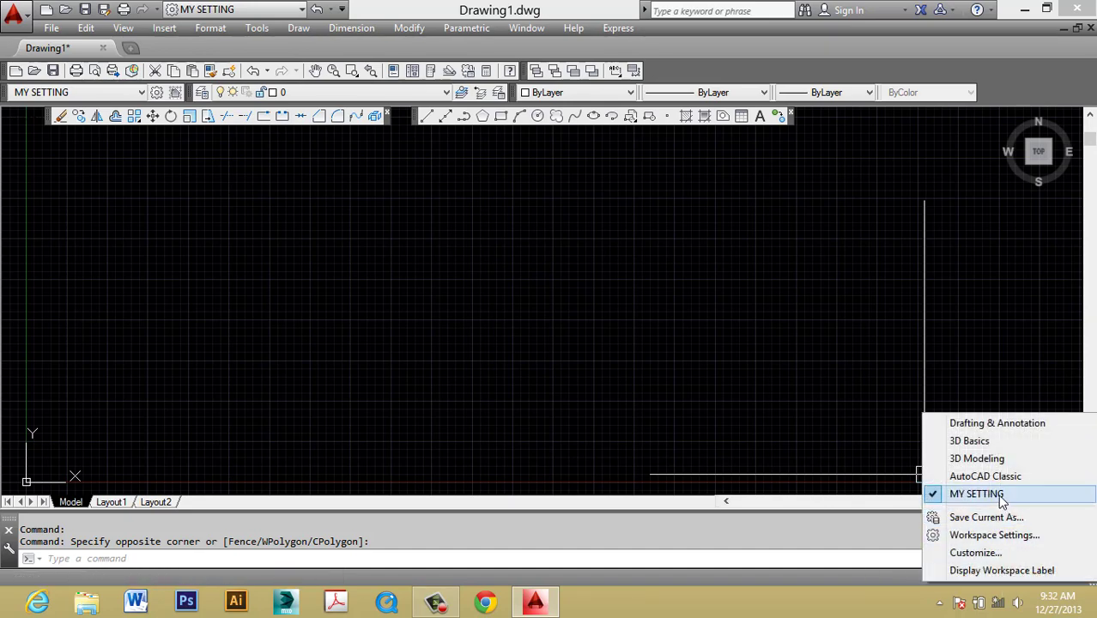
{"action": "left_click", "coordinate": [999, 494]}
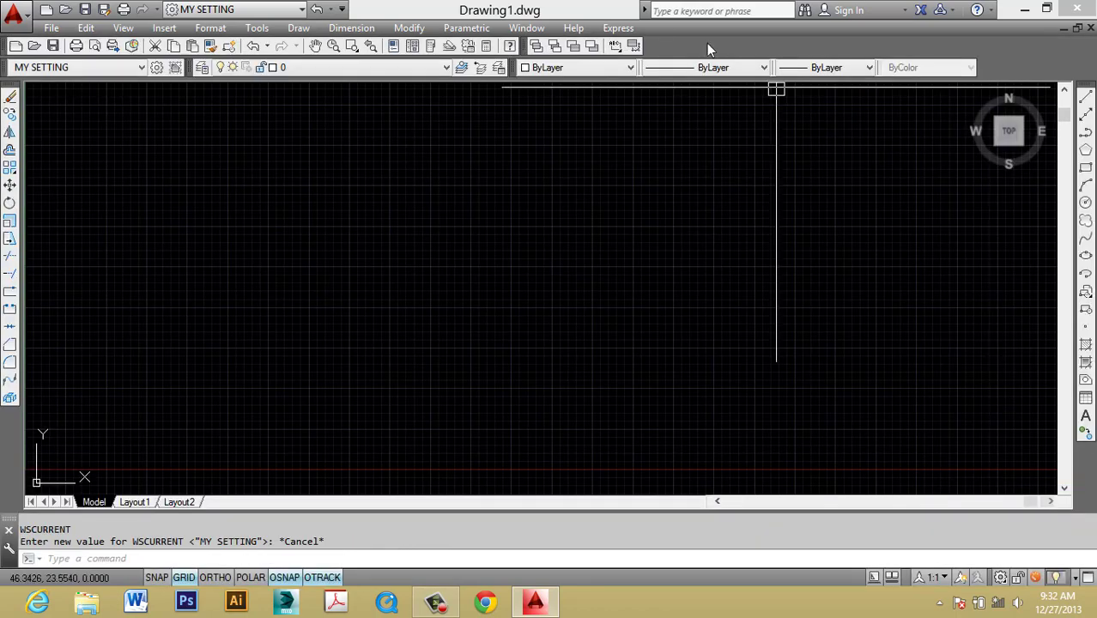
Step: Turn off the ViewCube with the NAVVCUBE command's OFF option
{"action": "mouse_move", "coordinate": [1019, 152]}
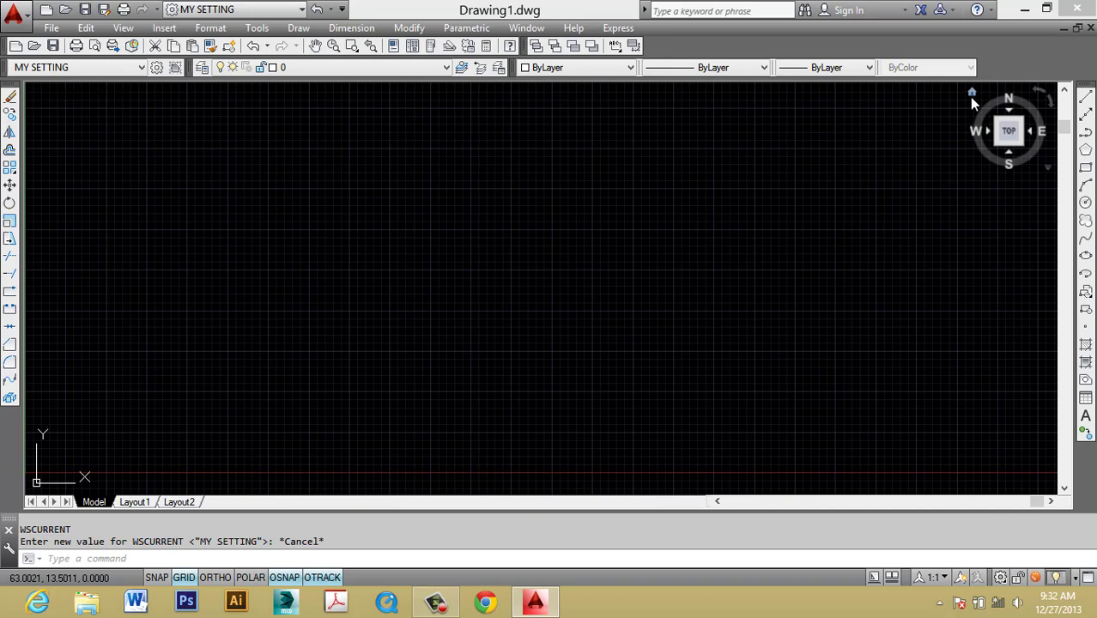
{"action": "type", "text": "cube"}
{"action": "key", "text": "Return"}
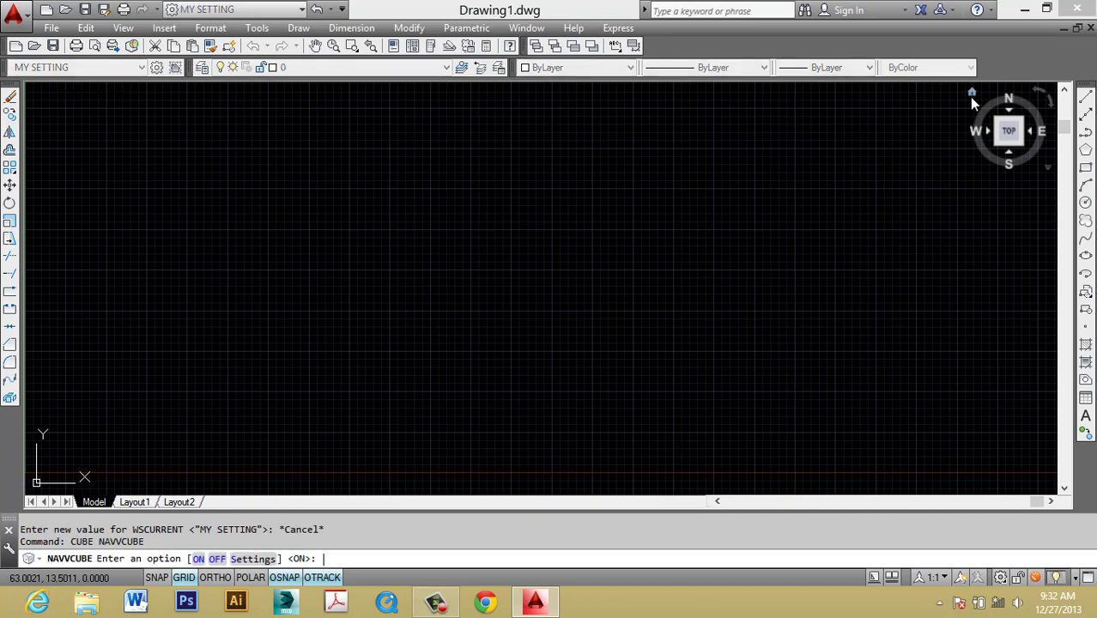
{"action": "type", "text": "off"}
{"action": "key", "text": "Return"}
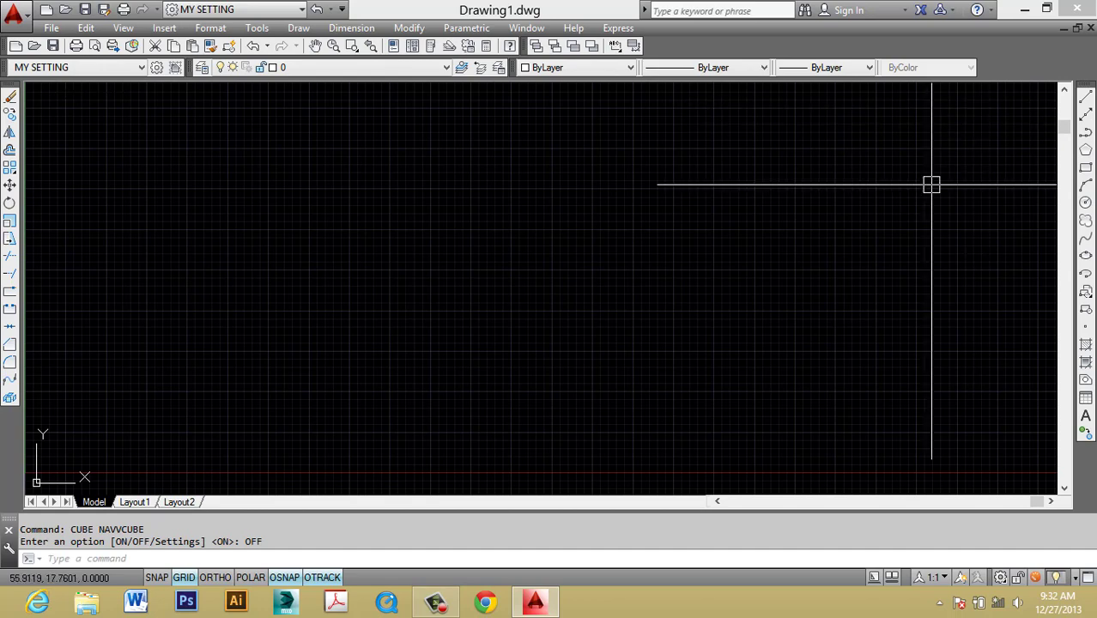
Step: Turn off the grid display in the empty drawing area
{"action": "key", "text": "F7"}
{"action": "key", "text": "F7"}
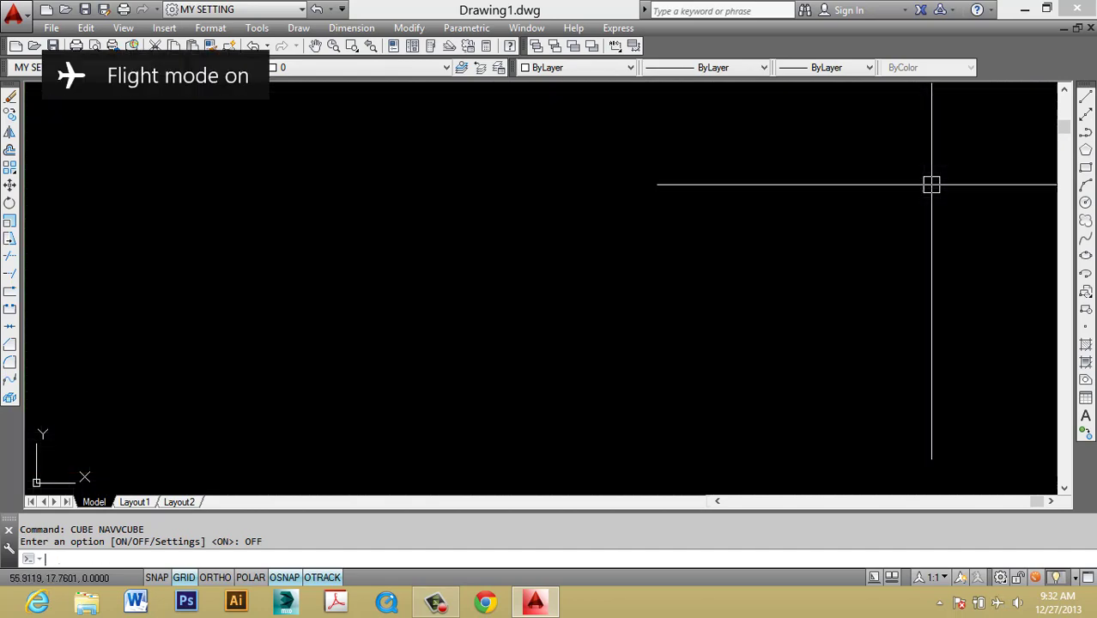
{"action": "middle_click_drag", "start_coordinate": [443, 294], "coordinate": [441, 285]}
{"action": "middle_click_drag", "start_coordinate": [534, 232], "coordinate": [529, 223]}
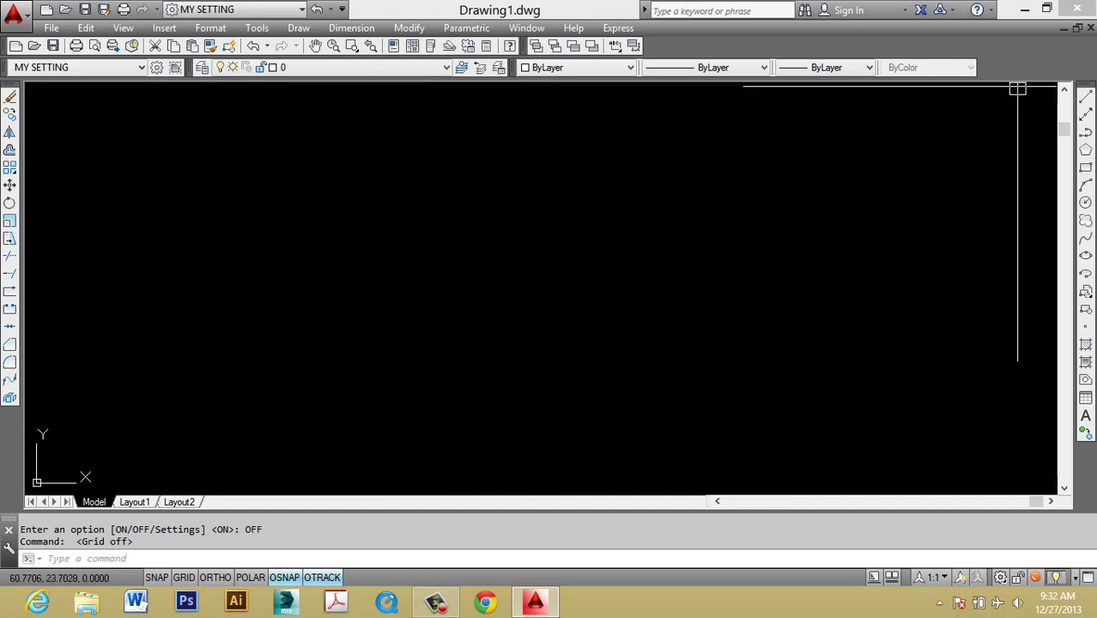
Step: Undock the Draw toolbar and close it
{"action": "left_click_drag", "start_coordinate": [1085, 89], "coordinate": [656, 115]}
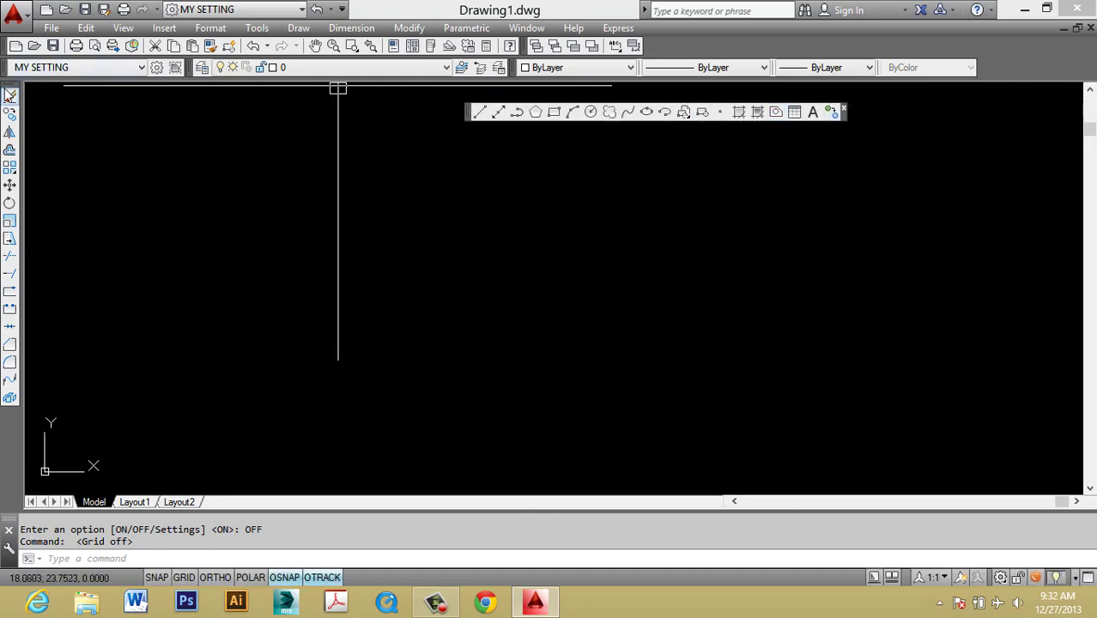
{"action": "left_click", "coordinate": [844, 109]}
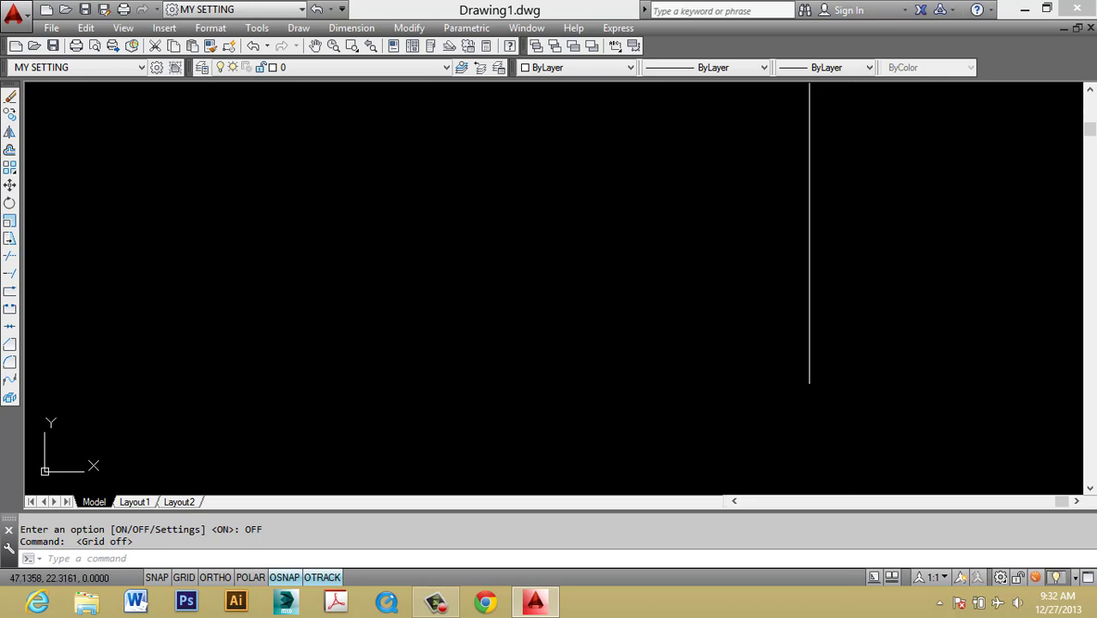
{"action": "left_click", "coordinate": [129, 560]}
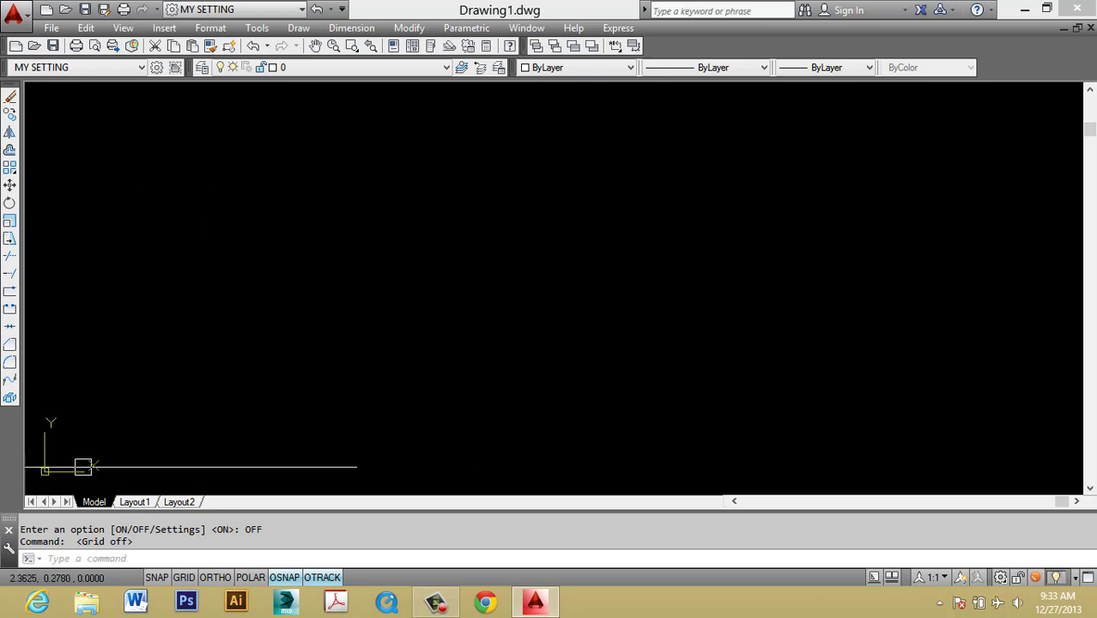
Step: Select the UCS icon to show its origin and axis grips, and clear the selection
{"action": "left_click", "coordinate": [46, 446]}
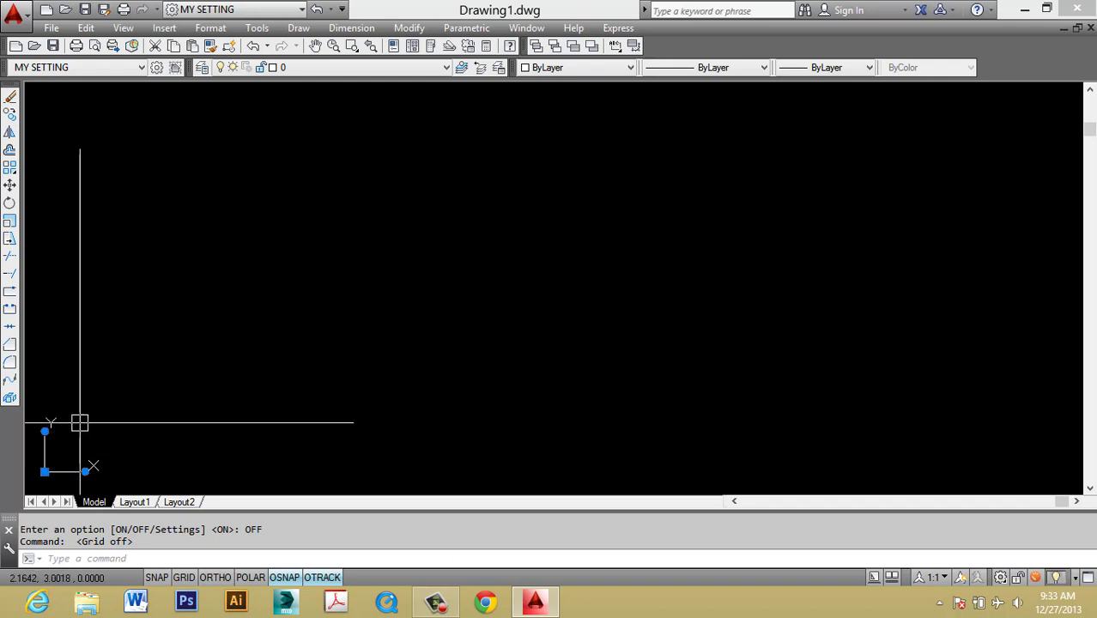
{"action": "key", "text": "Escape"}
{"action": "key", "text": "Escape"}
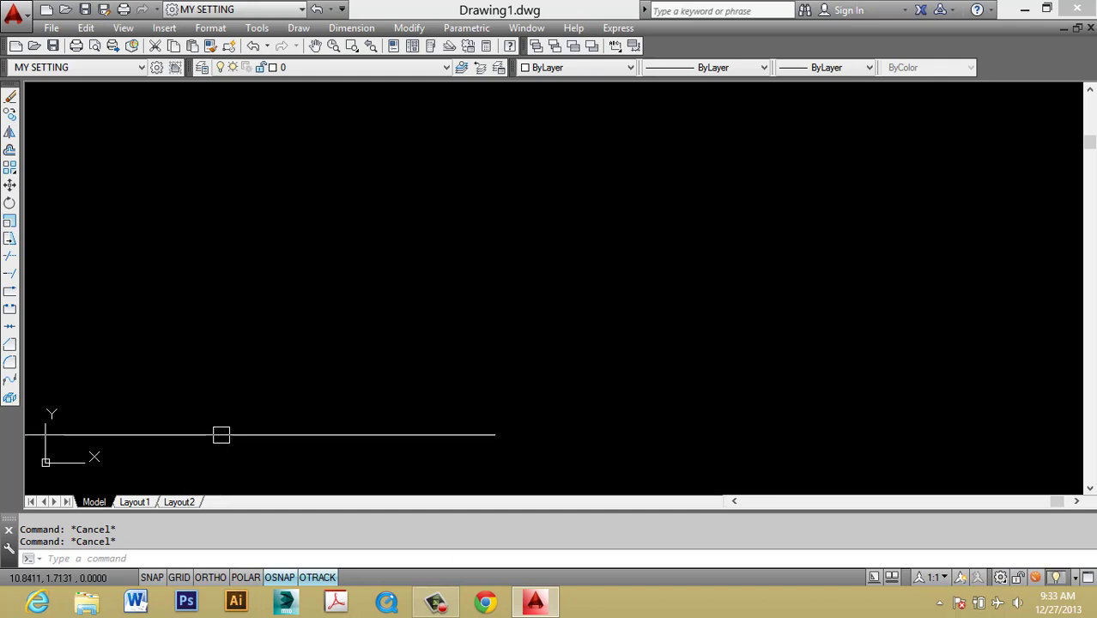
Step: Rotate the UCS by redirecting its X-axis grip diagonally upward, and clear the icon's selection
{"action": "left_click", "coordinate": [79, 468]}
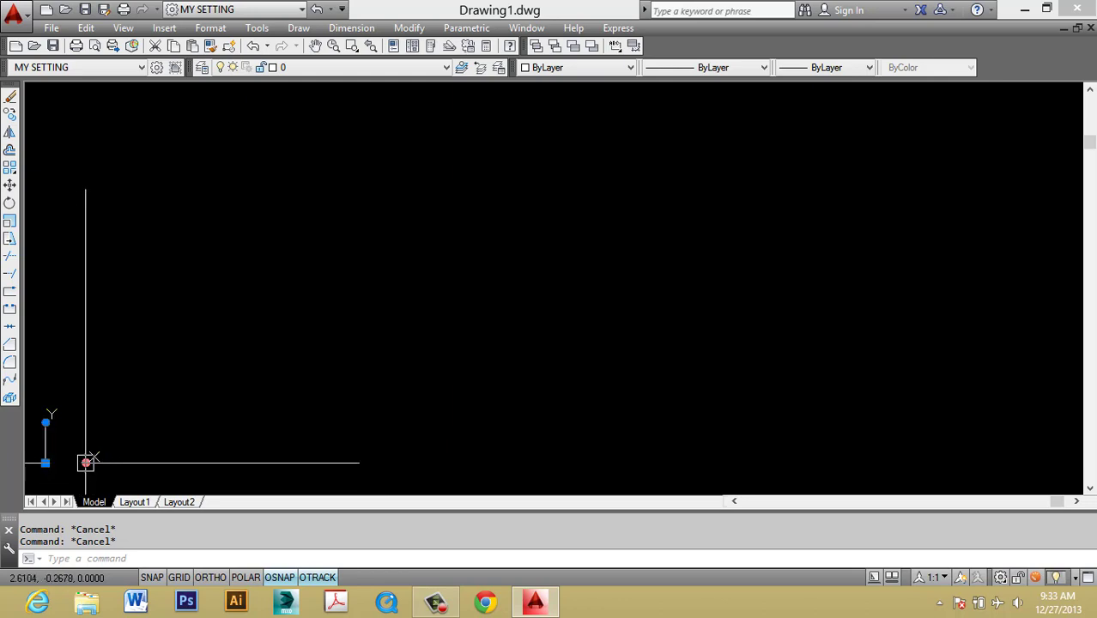
{"action": "left_click", "coordinate": [85, 463]}
{"action": "middle_click_drag", "start_coordinate": [382, 274], "coordinate": [456, 252]}
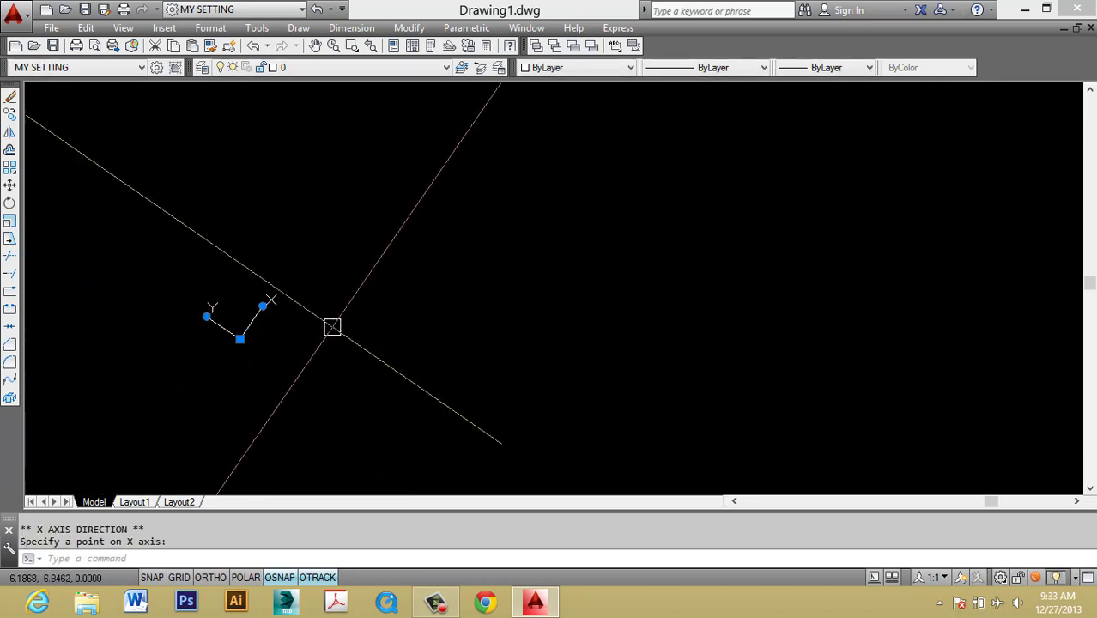
{"action": "mouse_move", "coordinate": [333, 326]}
{"action": "middle_mouse_down"}
{"action": "mouse_move", "coordinate": [339, 390]}
{"action": "mouse_move", "coordinate": [291, 254]}
{"action": "mouse_move", "coordinate": [572, 314]}
{"action": "middle_mouse_up"}
{"action": "middle_click_drag", "start_coordinate": [773, 340], "coordinate": [787, 322]}
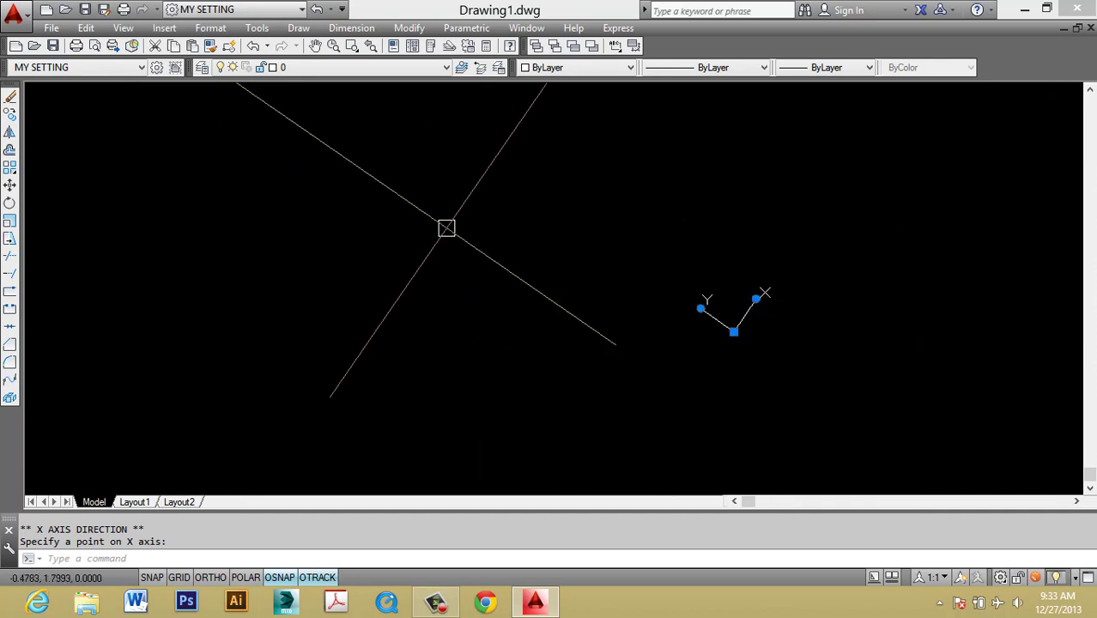
{"action": "key", "text": "Escape"}
{"action": "key", "text": "Escape"}
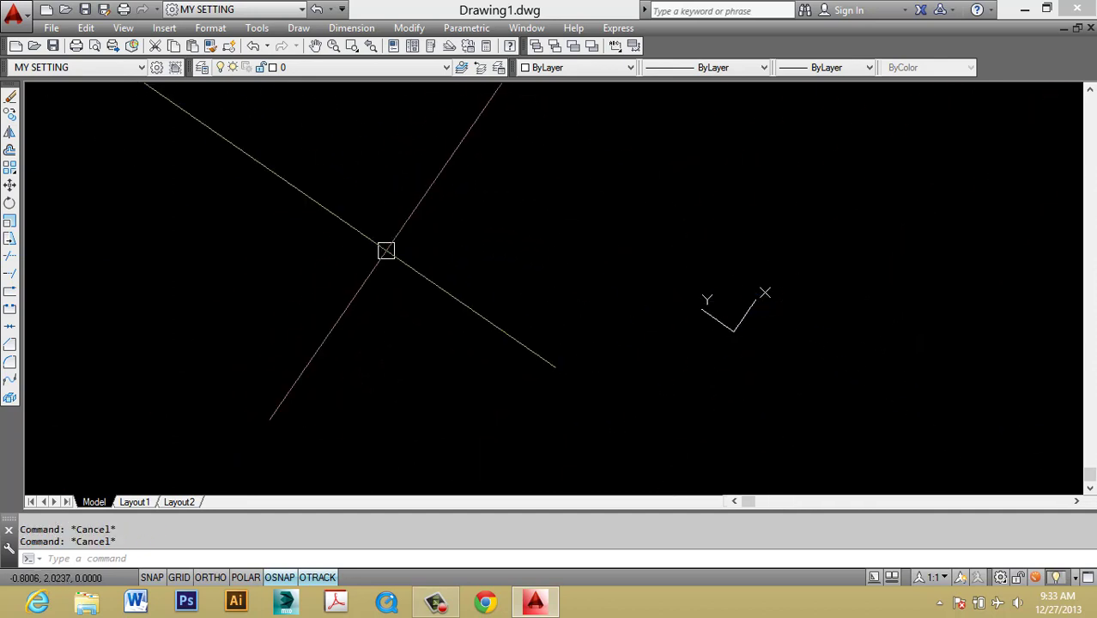
{"action": "left_click", "coordinate": [707, 305]}
{"action": "key", "text": "Escape"}
{"action": "middle_click_drag", "start_coordinate": [736, 325], "coordinate": [601, 302]}
{"action": "key", "text": "Escape"}
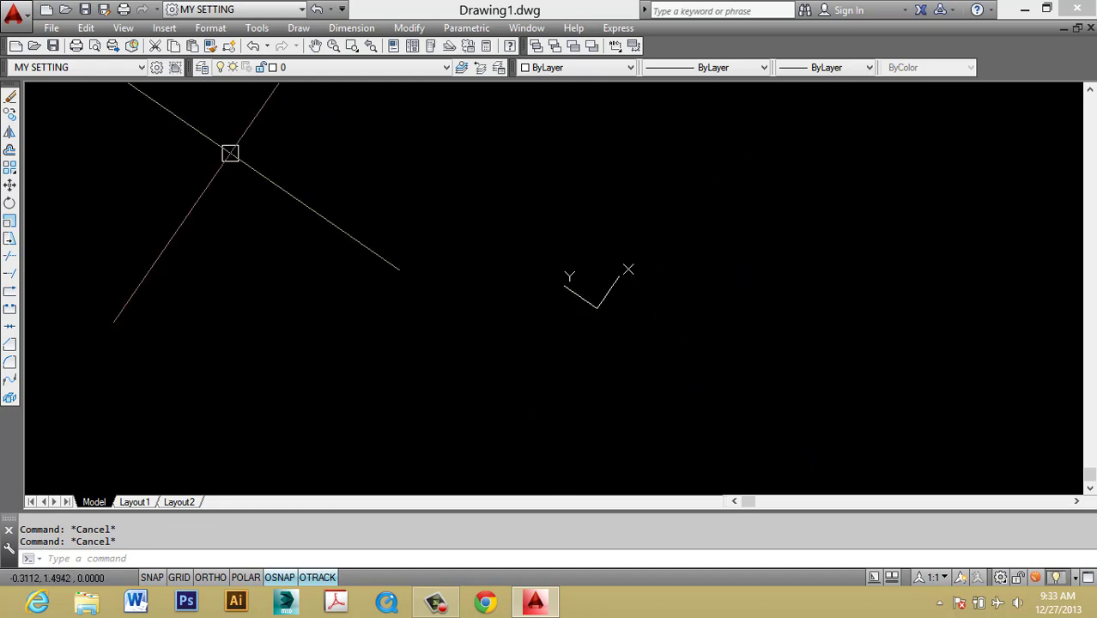
Step: Switch the drawing to the SW Isometric view and frame the UCS icon closely
{"action": "key", "text": "alt+v"}
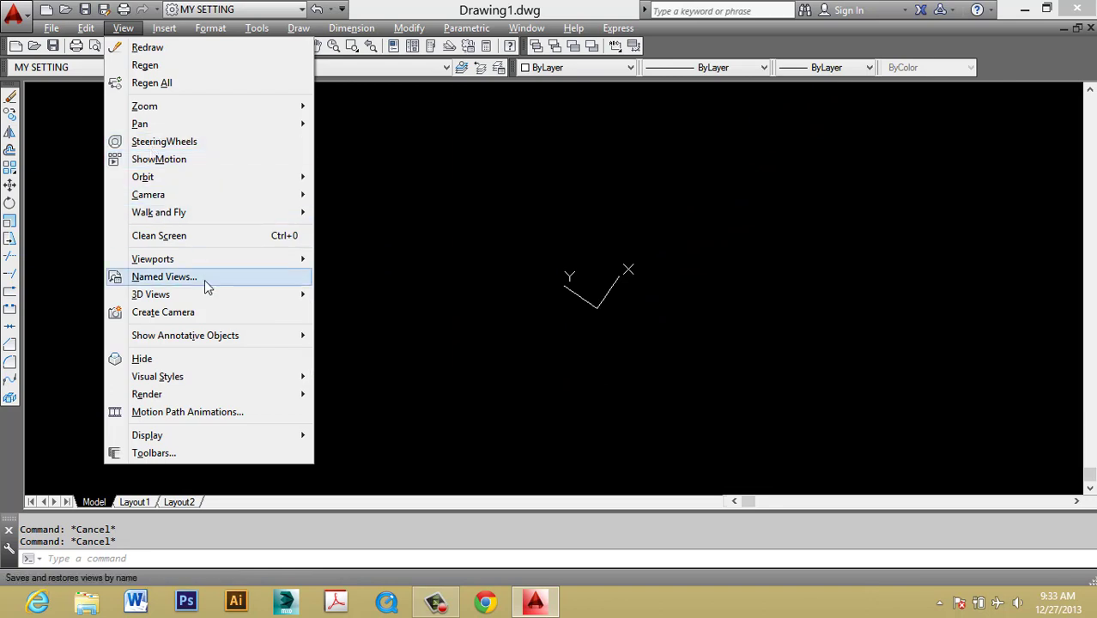
{"action": "mouse_move", "coordinate": [229, 294]}
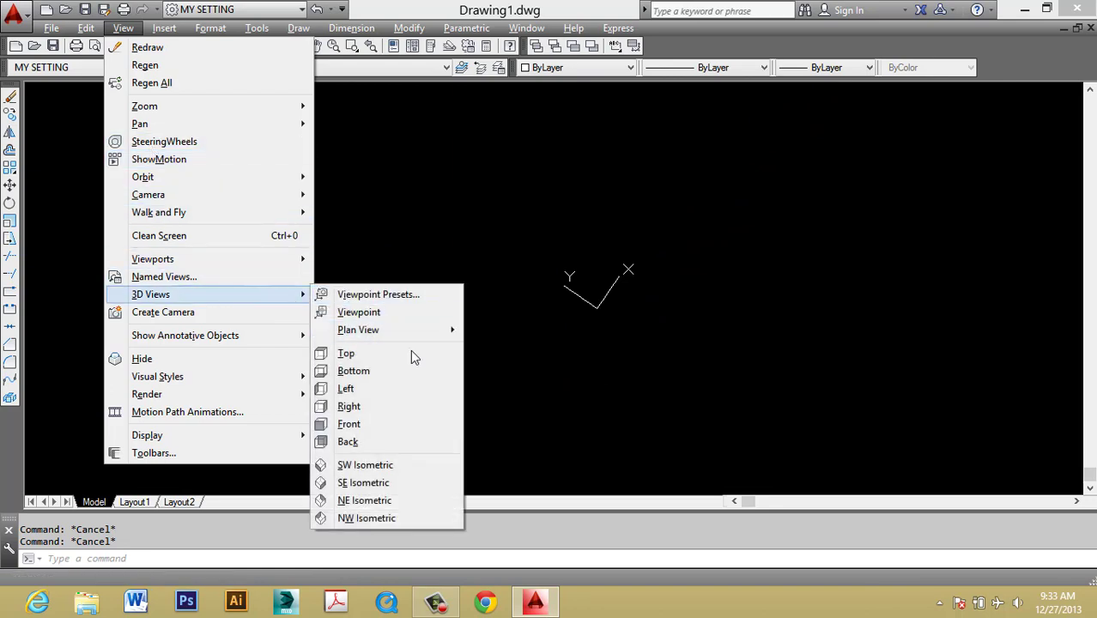
{"action": "left_click", "coordinate": [369, 464]}
{"action": "middle_click_drag", "start_coordinate": [541, 352], "coordinate": [558, 254]}
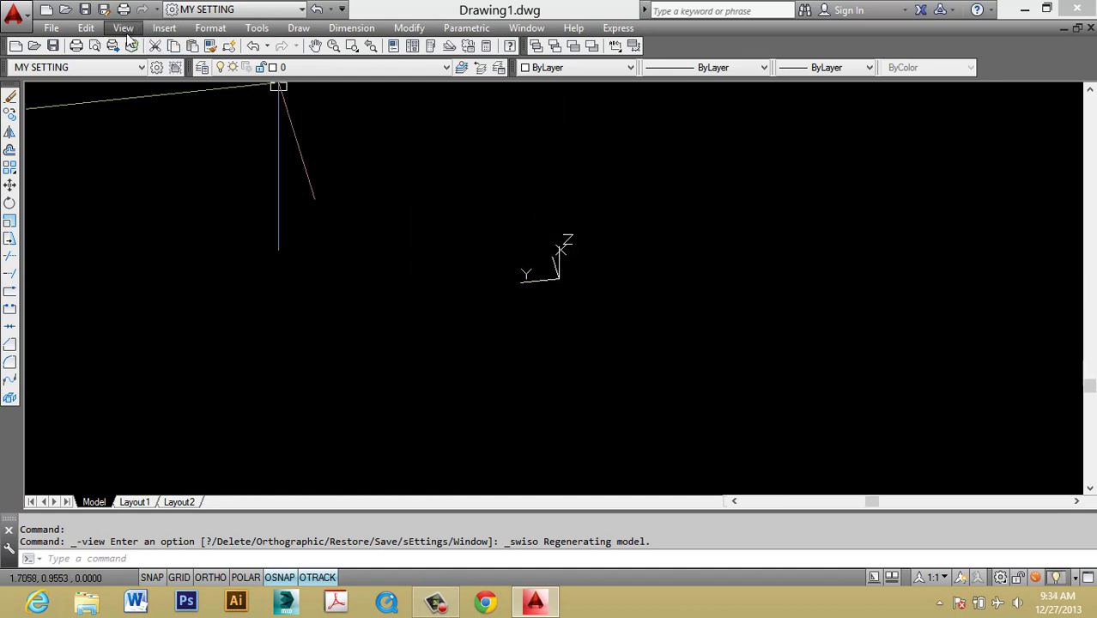
{"action": "scroll", "coordinate": [588, 275], "scroll_direction": "up", "scroll_amount": 5}
{"action": "scroll", "coordinate": [424, 257], "scroll_direction": "up", "scroll_amount": 3}
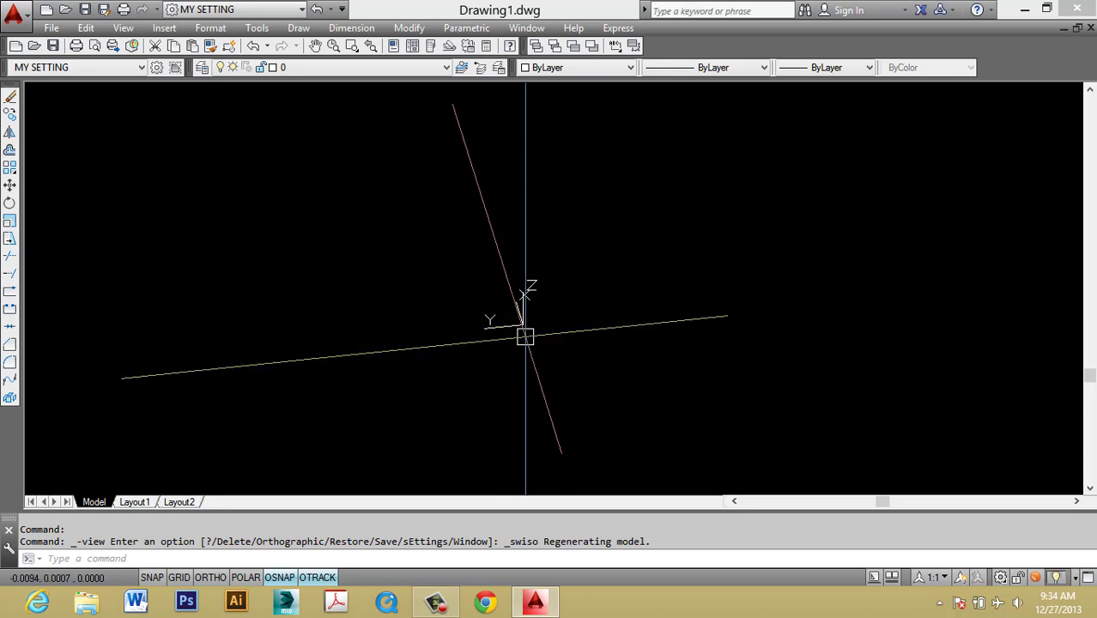
Step: Draw a freehand rectangle on the XY plane enclosing the UCS origin
{"action": "type", "text": "rec"}
{"action": "key", "text": "Return"}
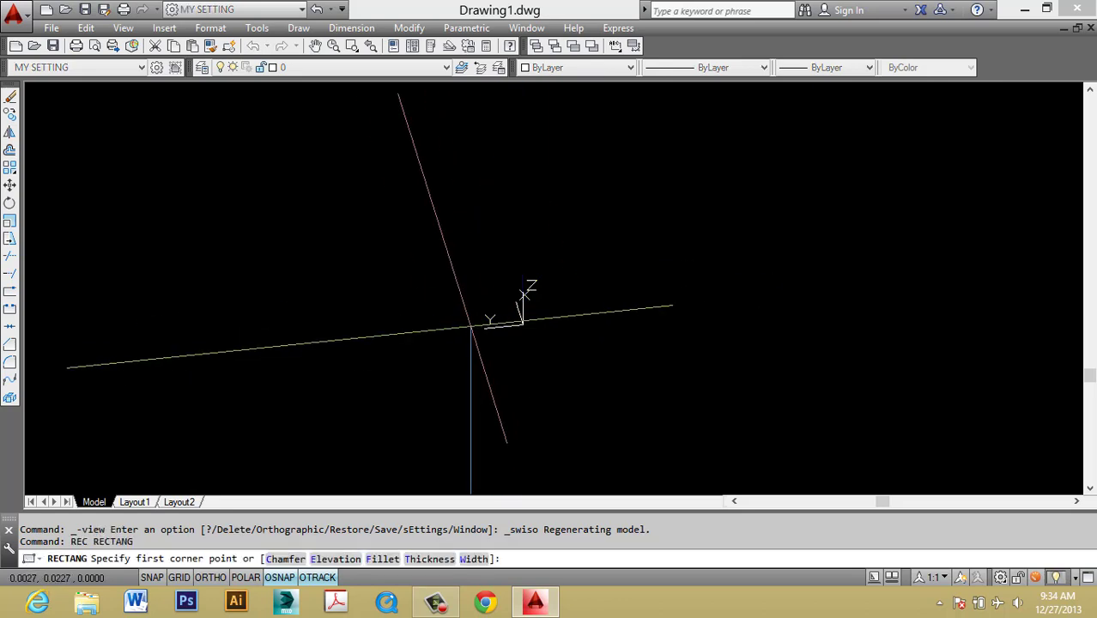
{"action": "left_click", "coordinate": [371, 325]}
{"action": "key", "text": "Escape"}
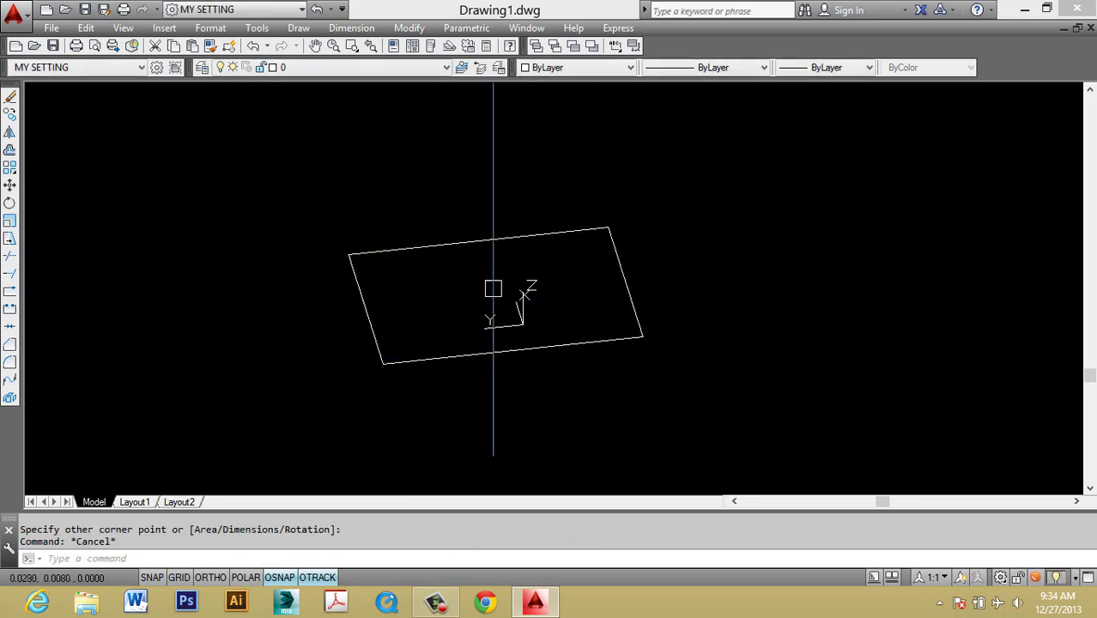
Step: Orbit the 3D view around the rectangle to see it and the UCS axes closely from another side
{"action": "middle_click_drag", "start_coordinate": [550, 322], "coordinate": [689, 300]}
{"action": "middle_click_drag", "start_coordinate": [584, 339], "coordinate": [747, 301], "text": "shift"}
{"action": "scroll", "coordinate": [657, 311], "scroll_direction": "up", "scroll_amount": 4}
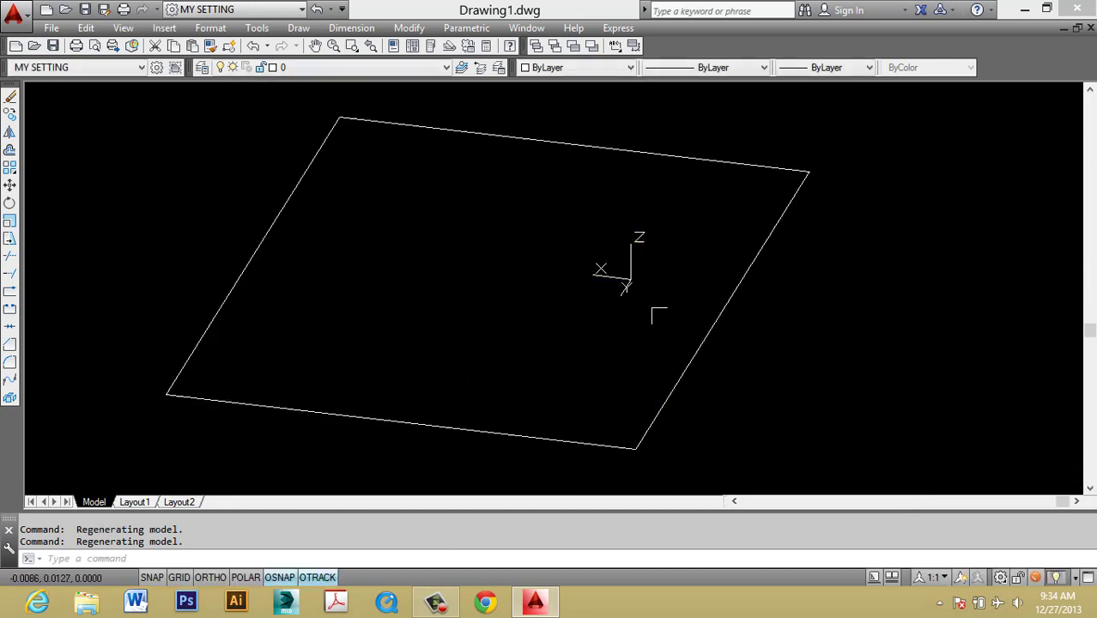
{"action": "key", "text": "Escape"}
{"action": "key", "text": "Escape"}
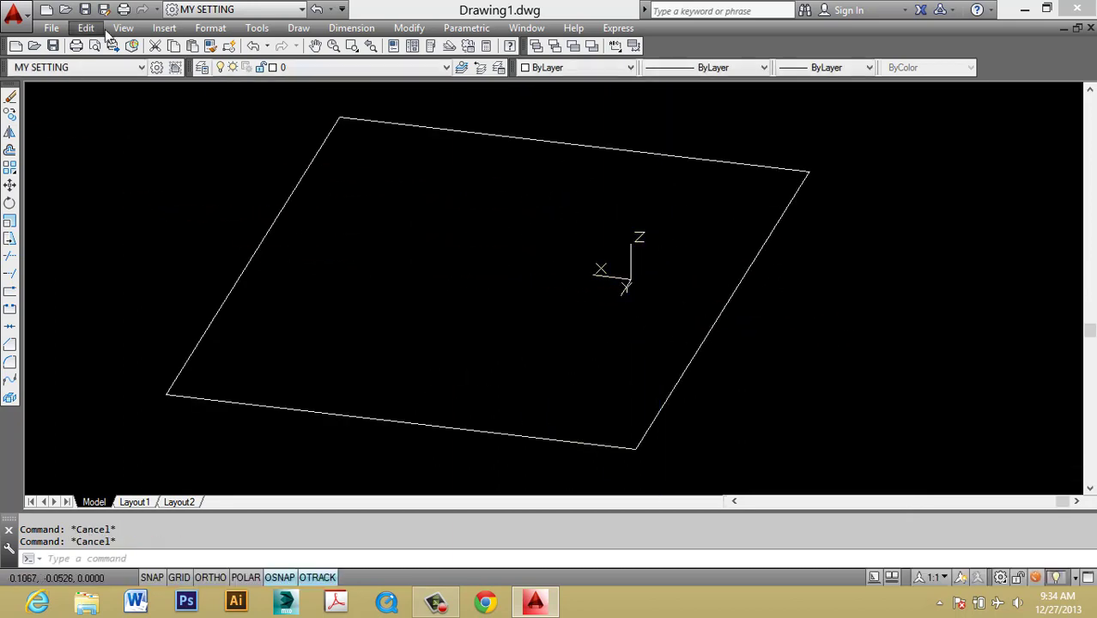
Step: Switch the drawing from the orbited 3D view back to the Top view
{"action": "left_click", "coordinate": [127, 28]}
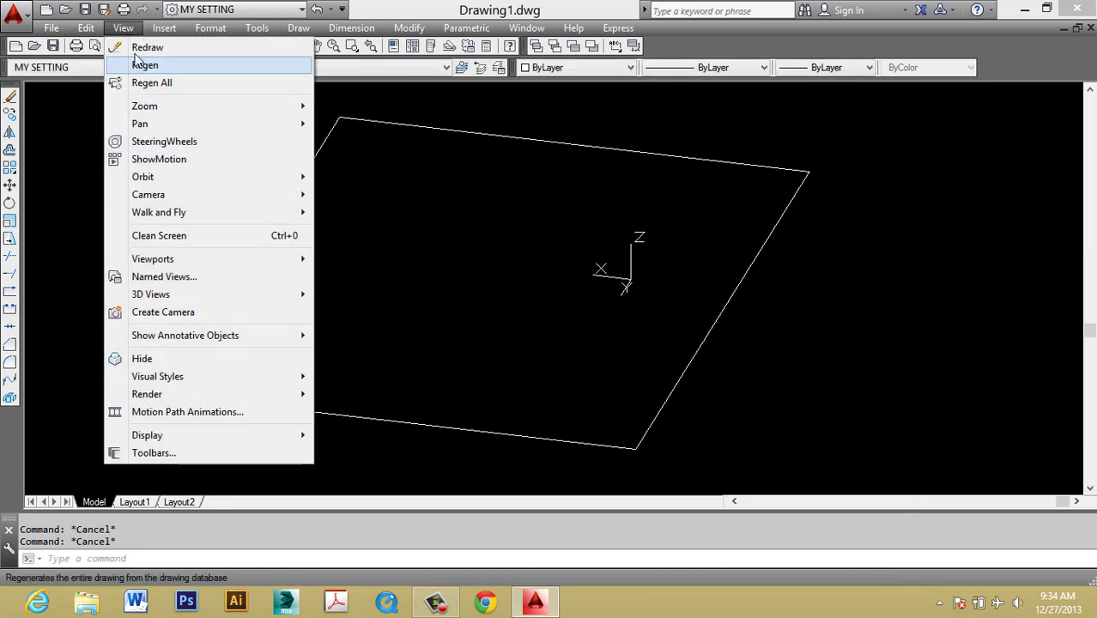
{"action": "left_click", "coordinate": [129, 29]}
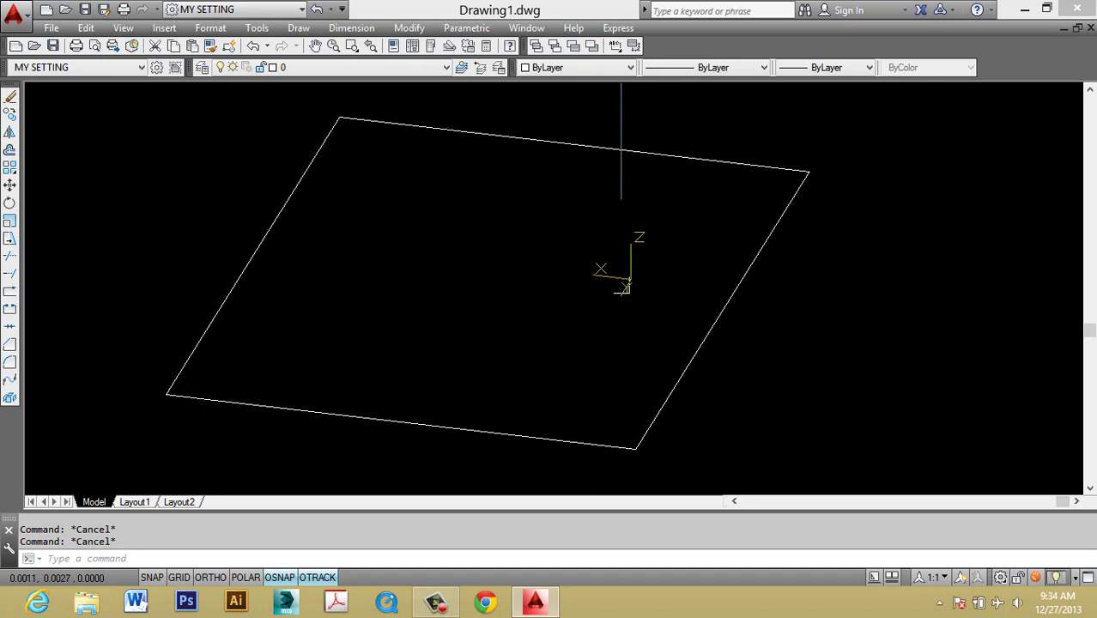
{"action": "middle_click_drag", "start_coordinate": [623, 286], "coordinate": [661, 282]}
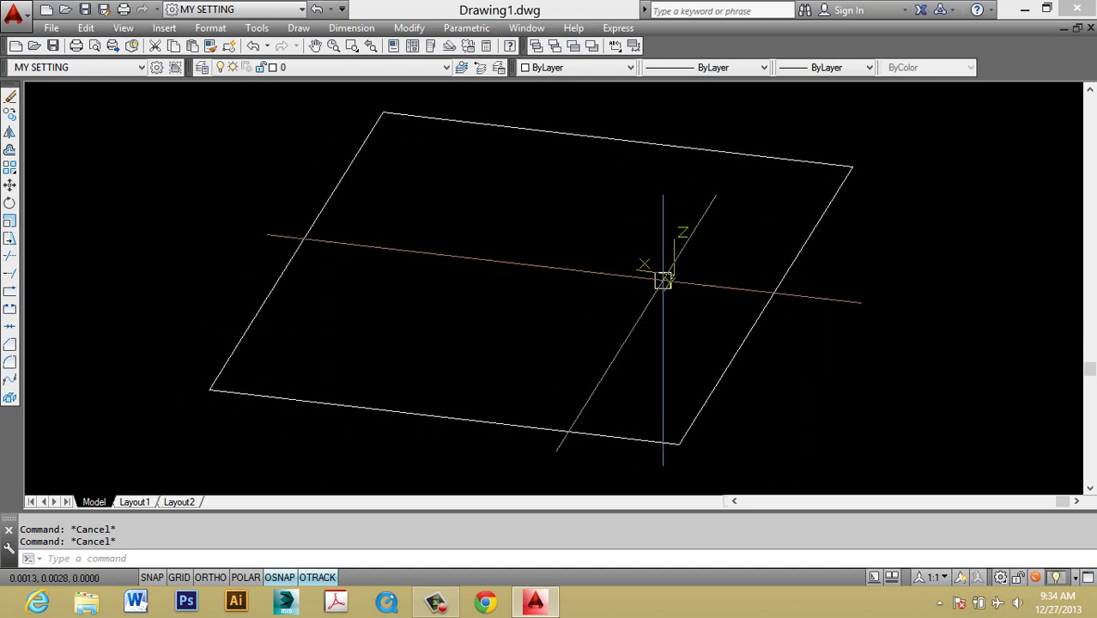
{"action": "left_click", "coordinate": [122, 27]}
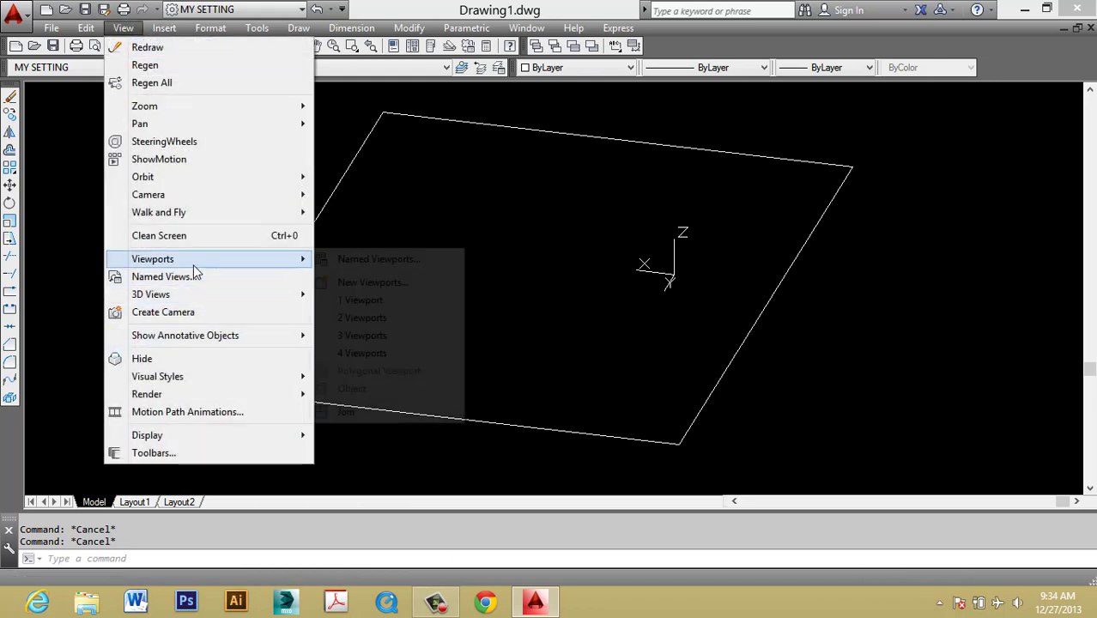
{"action": "mouse_move", "coordinate": [171, 296]}
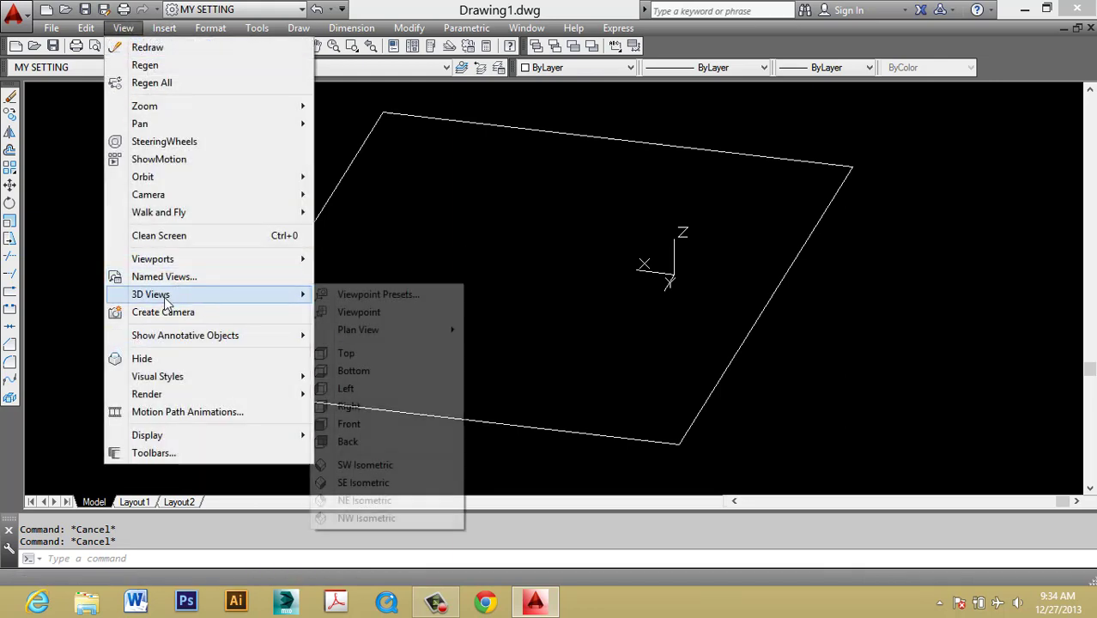
{"action": "left_click", "coordinate": [381, 359]}
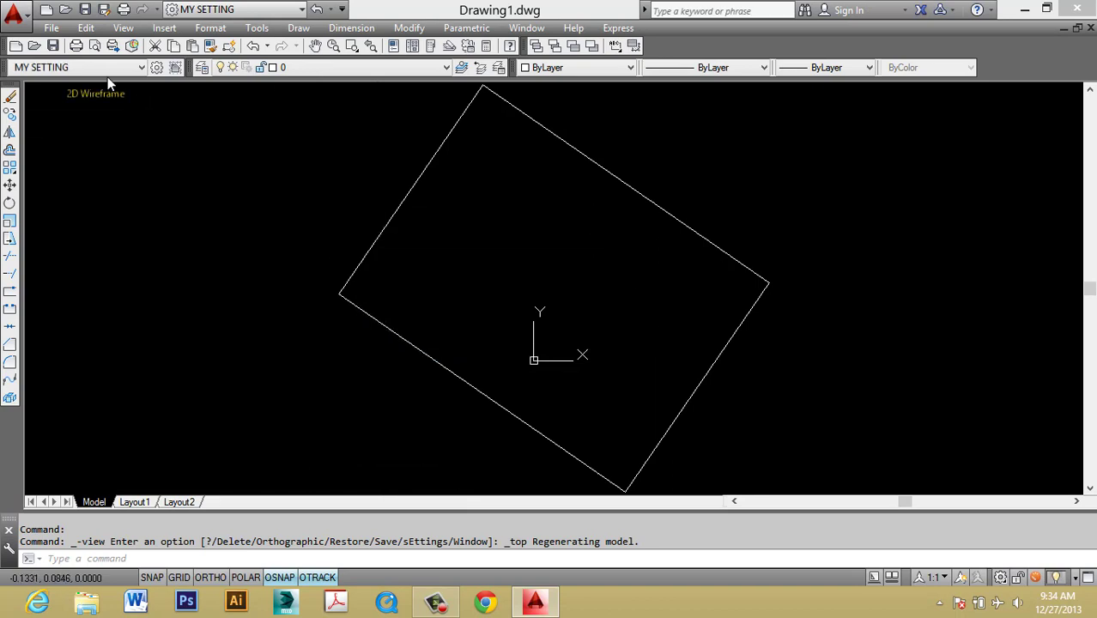
Step: Erase the rectangle around the UCS icon using a crossing selection
{"action": "left_click", "coordinate": [656, 323]}
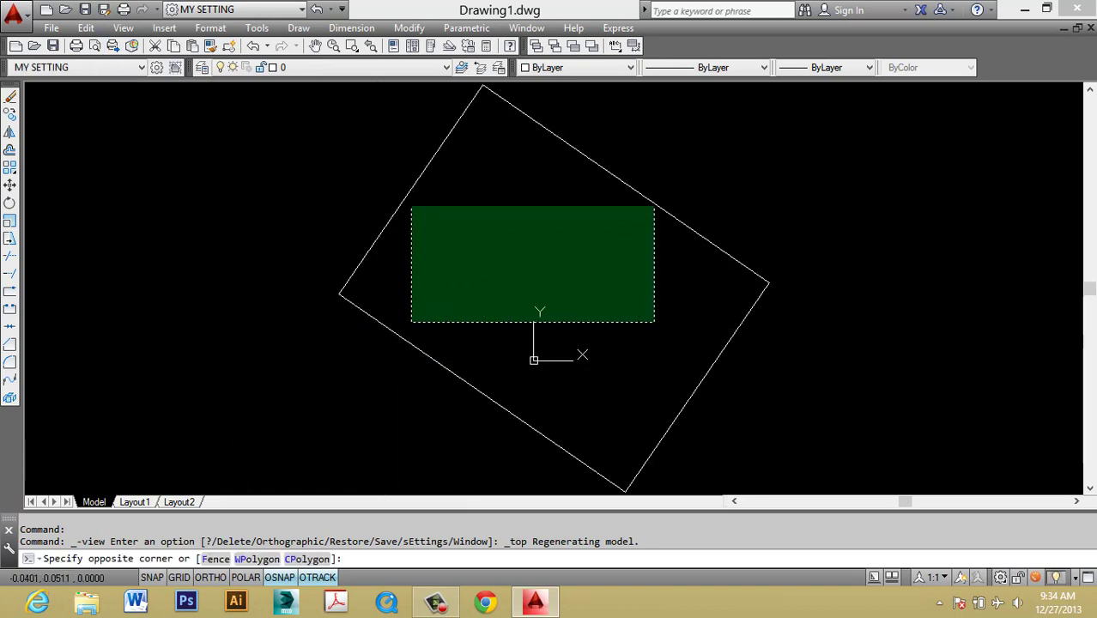
{"action": "left_click", "coordinate": [329, 163]}
{"action": "type", "text": "e"}
{"action": "key", "text": "space"}
{"action": "key", "text": "Escape"}
{"action": "left_click", "coordinate": [473, 375]}
{"action": "key", "text": "Escape"}
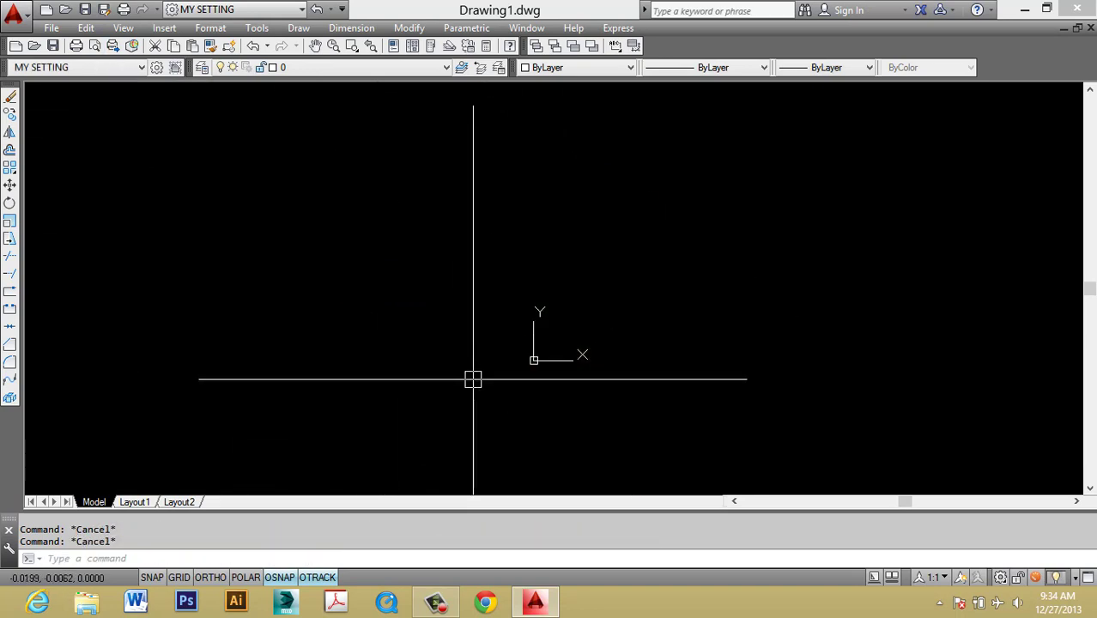
Step: Regenerate the drawing after the erase
{"action": "type", "text": "RE"}
{"action": "key", "text": "Return"}
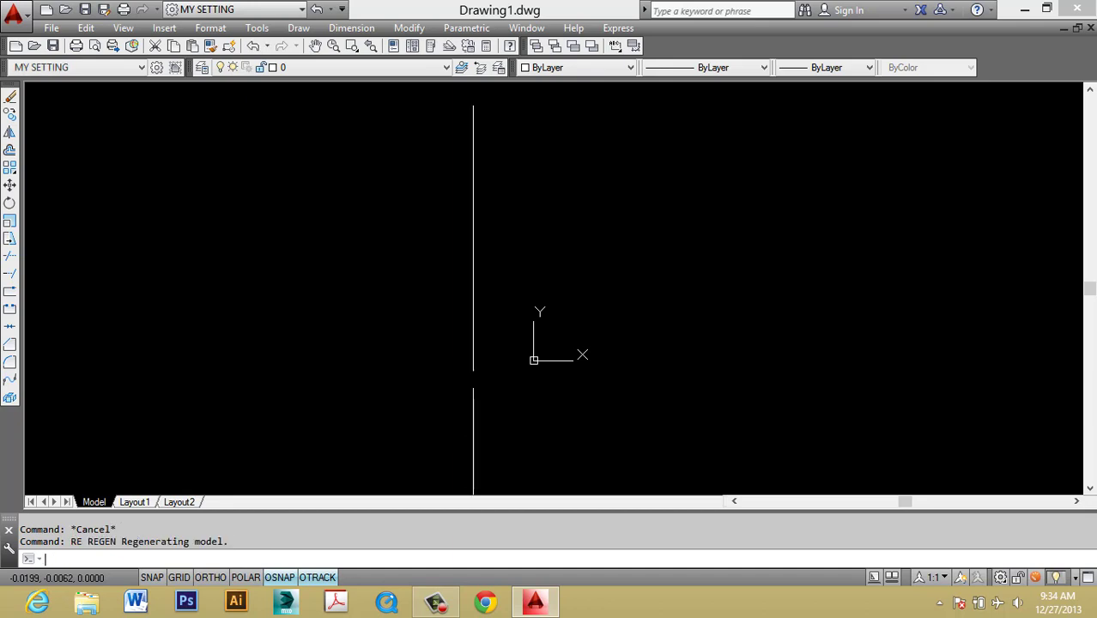
{"action": "type", "text": "re"}
{"action": "key", "text": "Return"}
{"action": "key", "text": "Escape"}
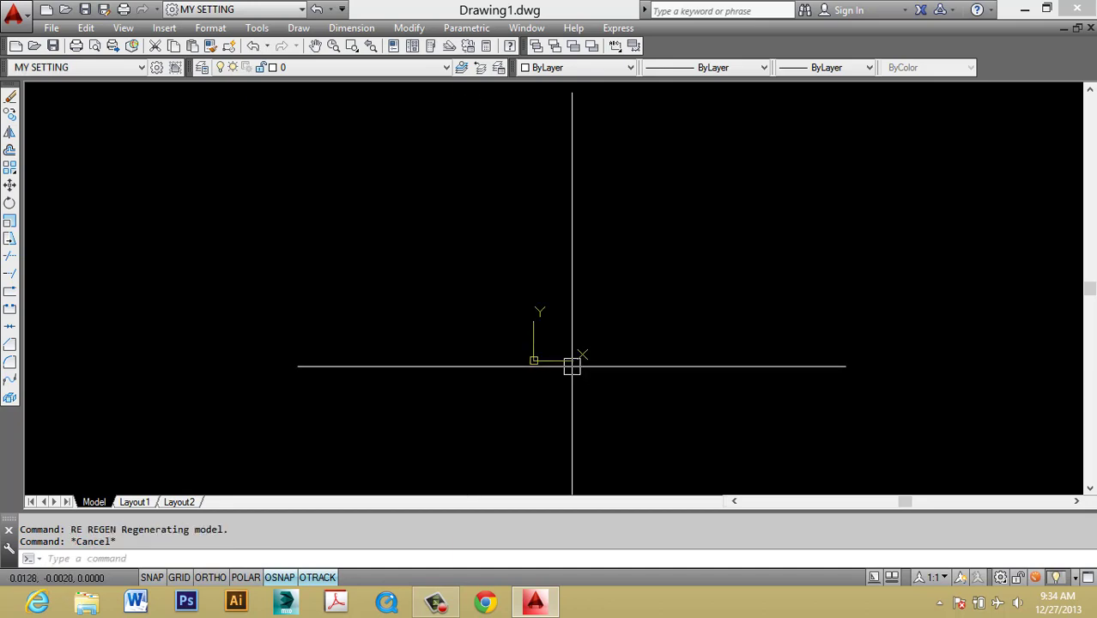
Step: Zoom the empty drawing to its extents
{"action": "scroll", "coordinate": [571, 365], "scroll_direction": "up", "scroll_amount": 5}
{"action": "key", "text": "Escape"}
{"action": "type", "text": "z"}
{"action": "key", "text": "Return"}
{"action": "type", "text": "e"}
{"action": "key", "text": "Return"}
{"action": "key", "text": "Escape"}
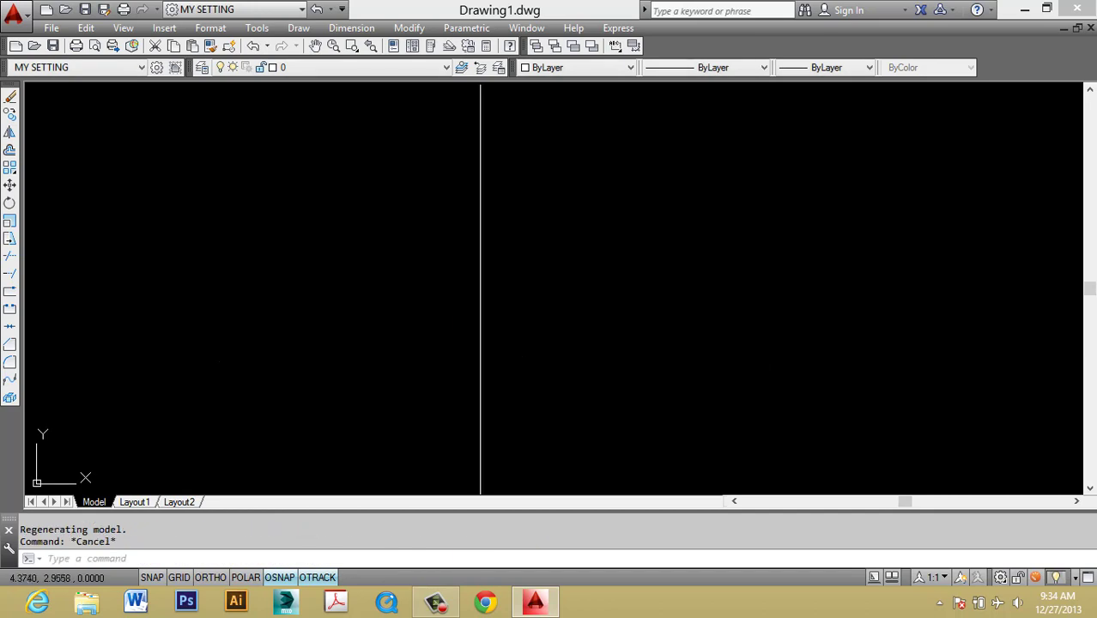
{"action": "middle_click_drag", "start_coordinate": [120, 327], "coordinate": [213, 107]}
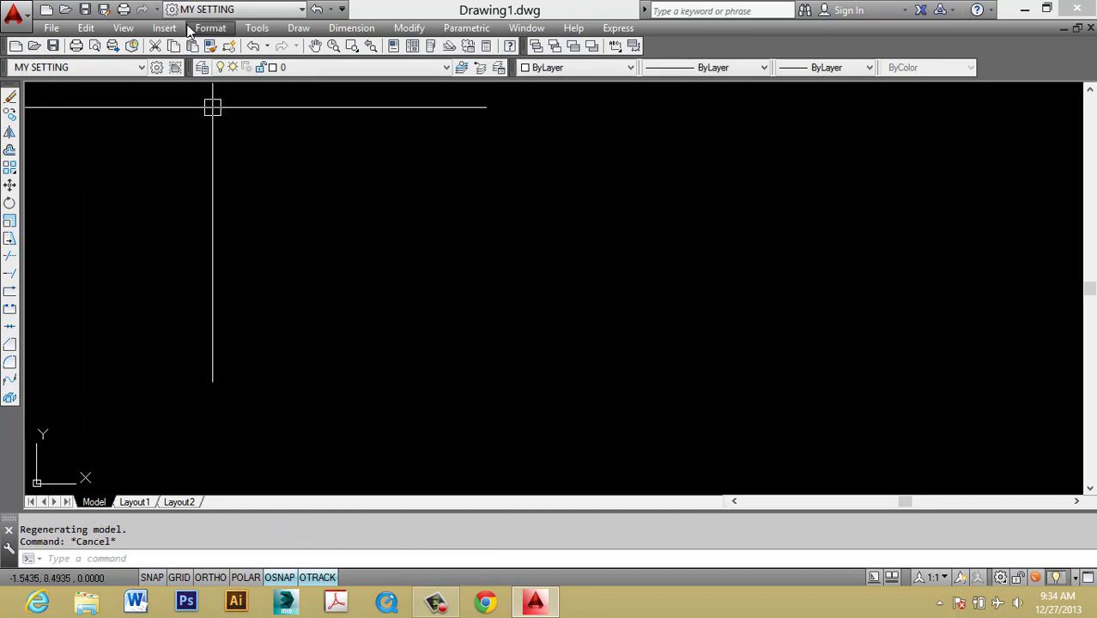
Step: Turn off the display of the UCS icon
{"action": "left_click", "coordinate": [123, 28]}
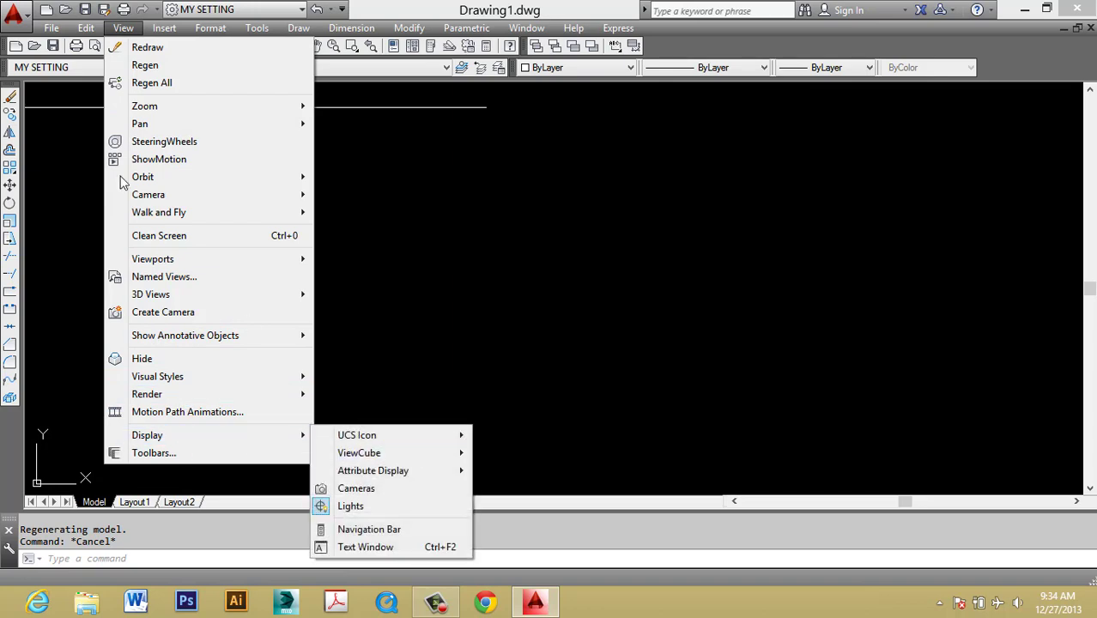
{"action": "left_click", "coordinate": [122, 27]}
{"action": "double_click", "coordinate": [437, 247]}
{"action": "left_click", "coordinate": [123, 28]}
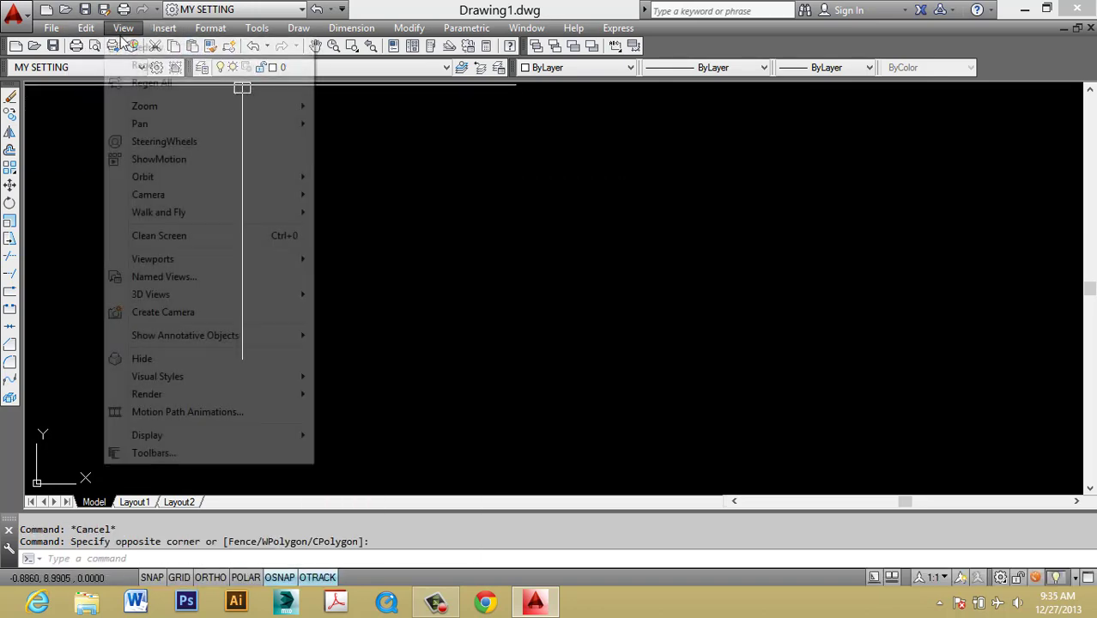
{"action": "mouse_move", "coordinate": [191, 434]}
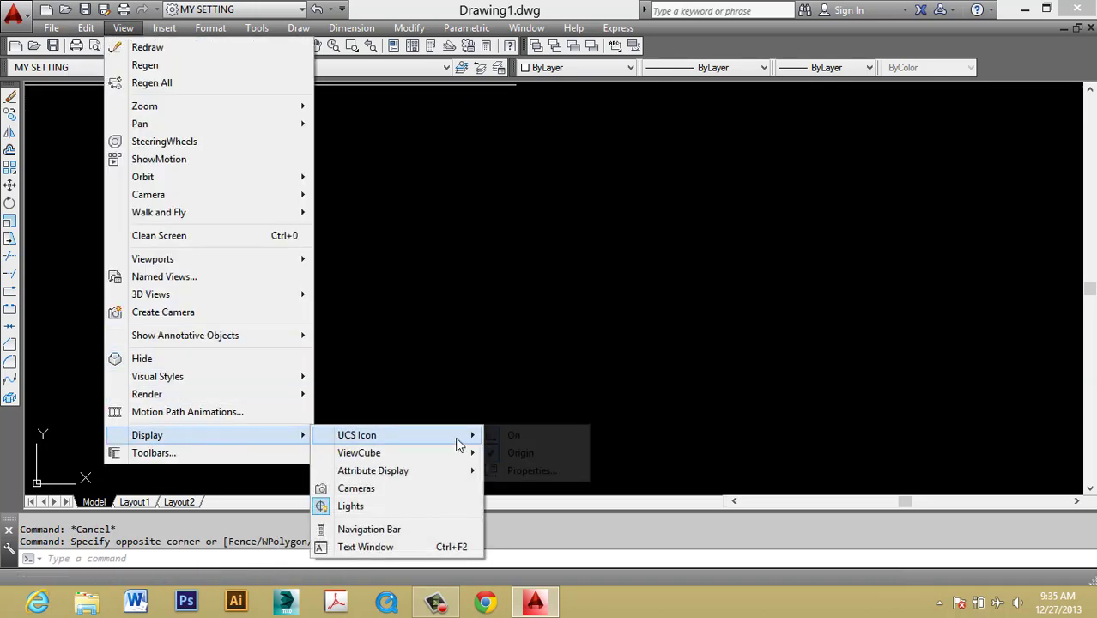
{"action": "mouse_move", "coordinate": [403, 436]}
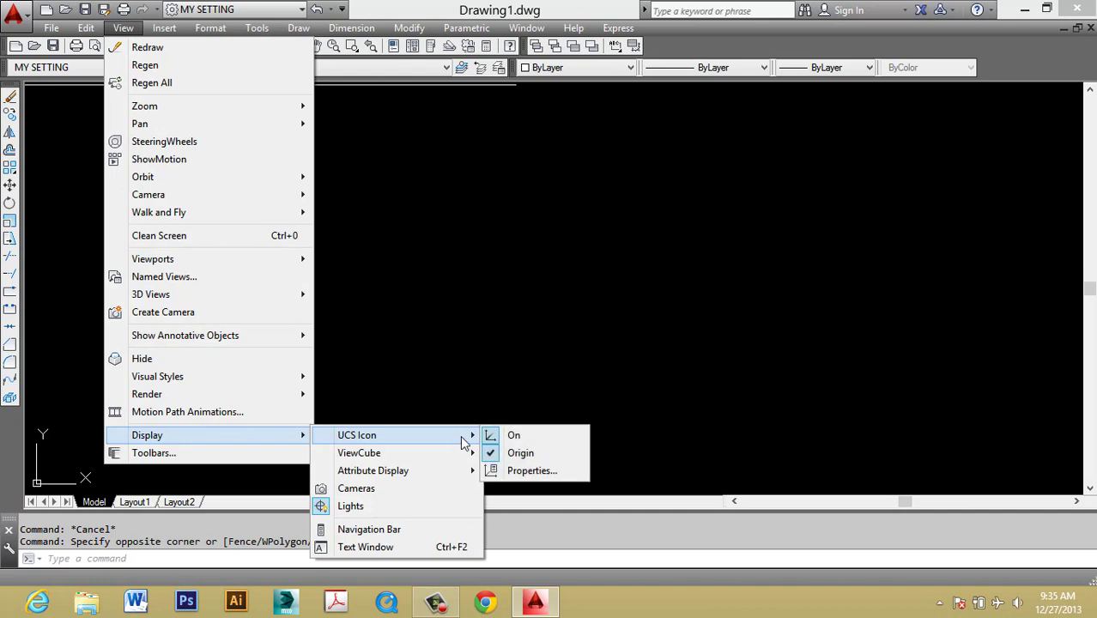
{"action": "left_click", "coordinate": [523, 434]}
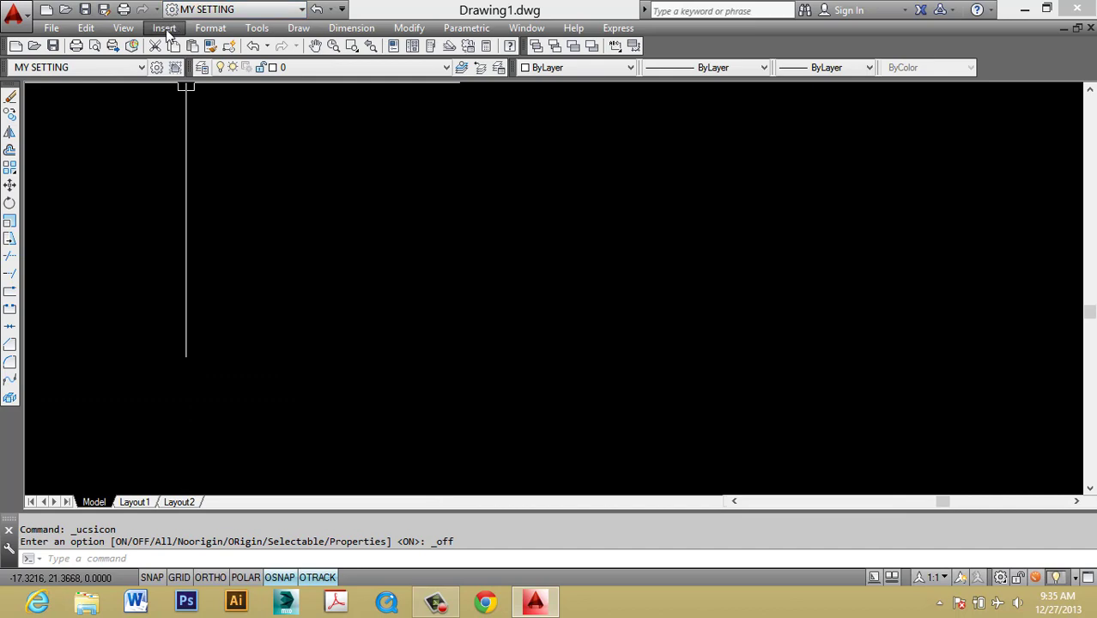
{"action": "left_click", "coordinate": [120, 26]}
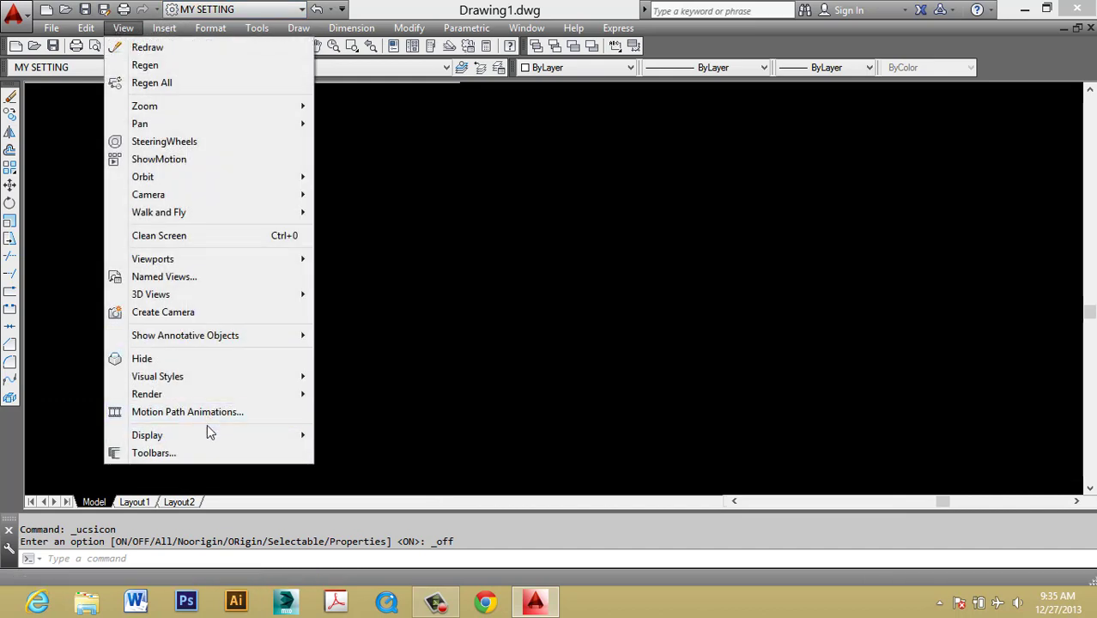
{"action": "mouse_move", "coordinate": [230, 435]}
{"action": "mouse_move", "coordinate": [391, 440]}
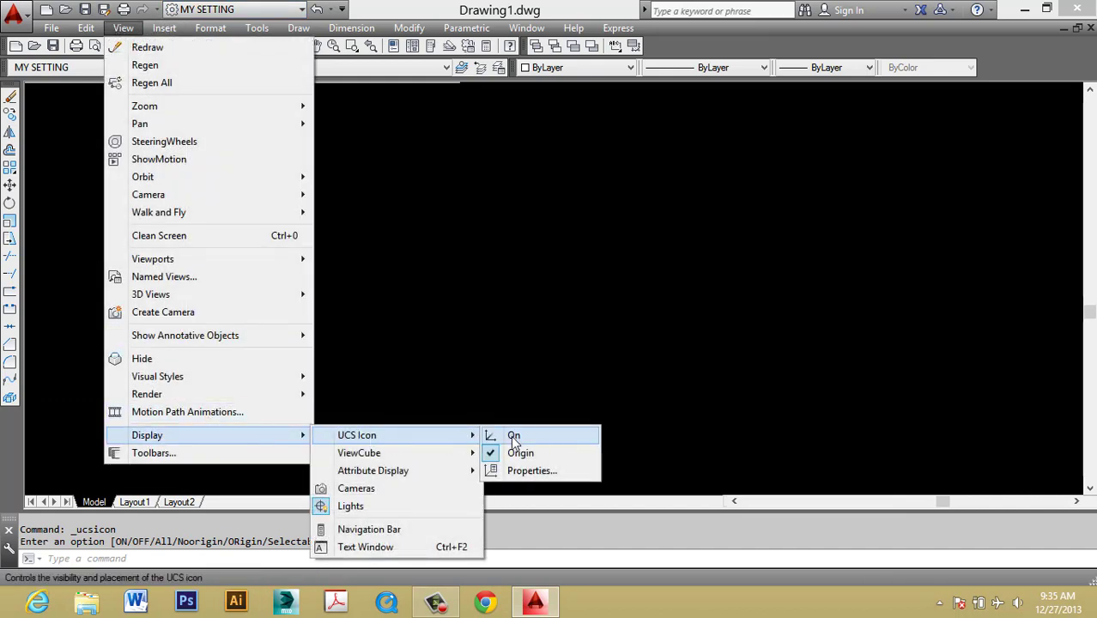
{"action": "left_click", "coordinate": [448, 370]}
{"action": "left_click", "coordinate": [446, 376]}
{"action": "key", "text": "Escape"}
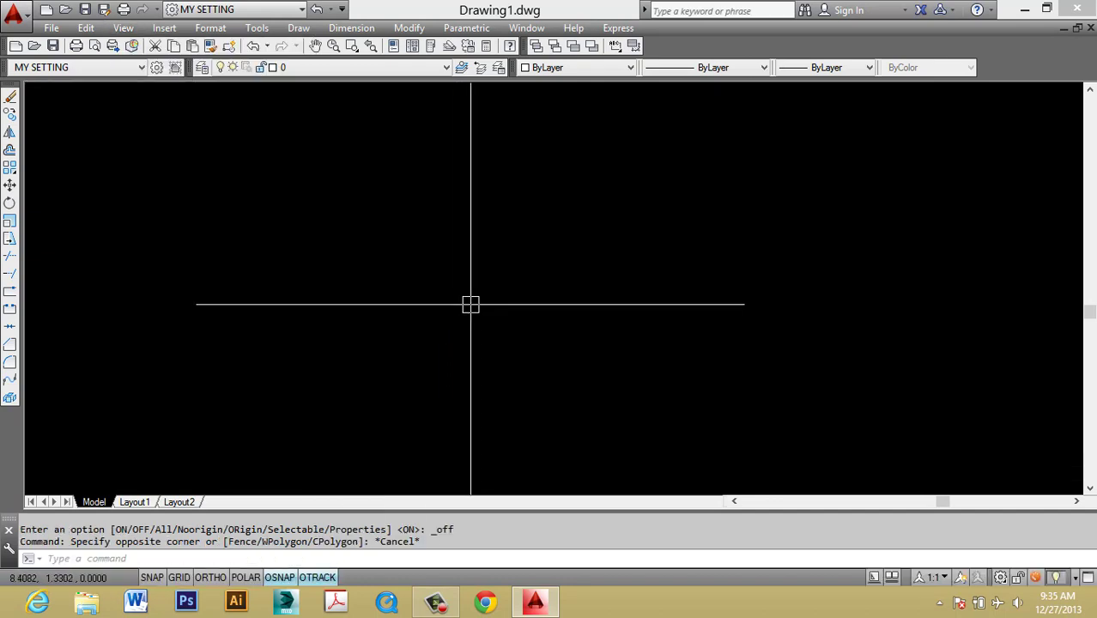
{"action": "key", "text": "Escape"}
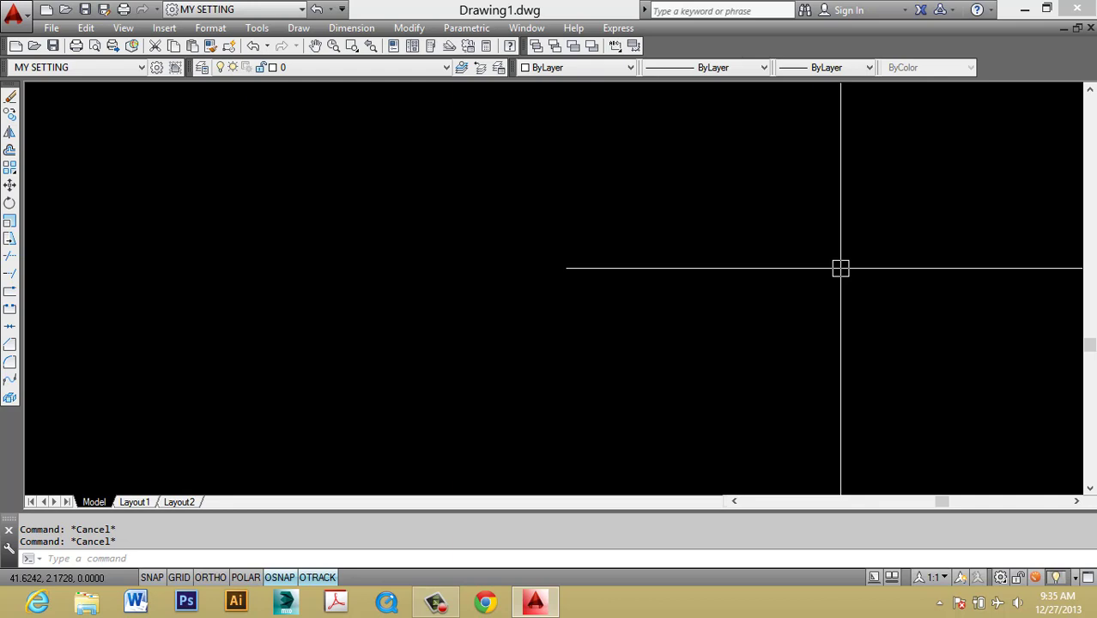
Step: Open the Layer Properties Manager, move it over the middle of the drawing area and widen it to expose more property columns
{"action": "type", "text": "LA"}
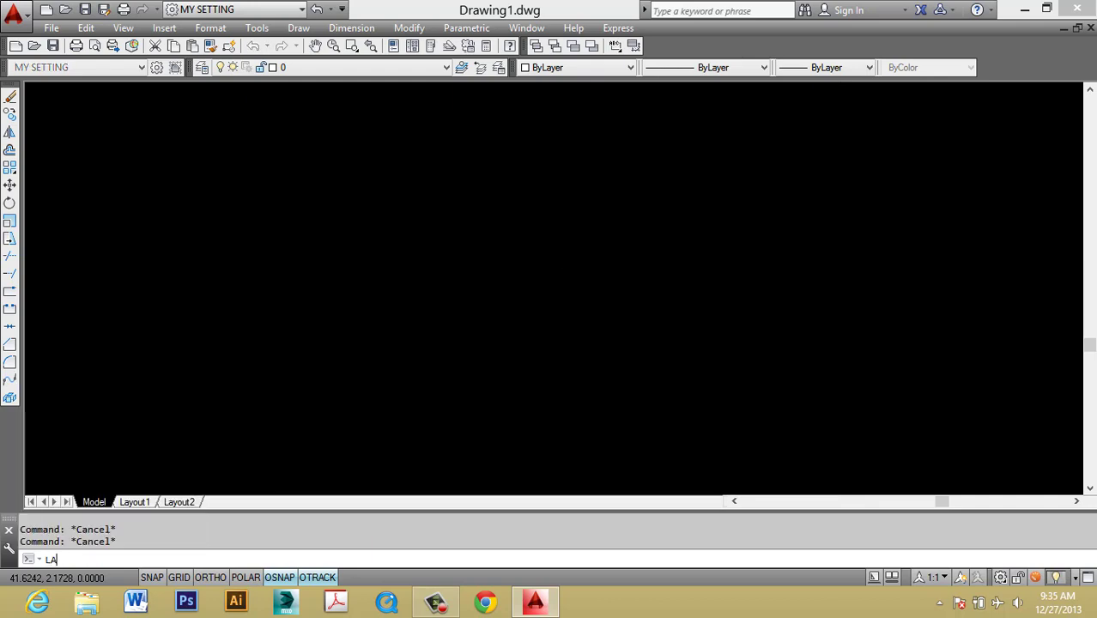
{"action": "key", "text": "Return"}
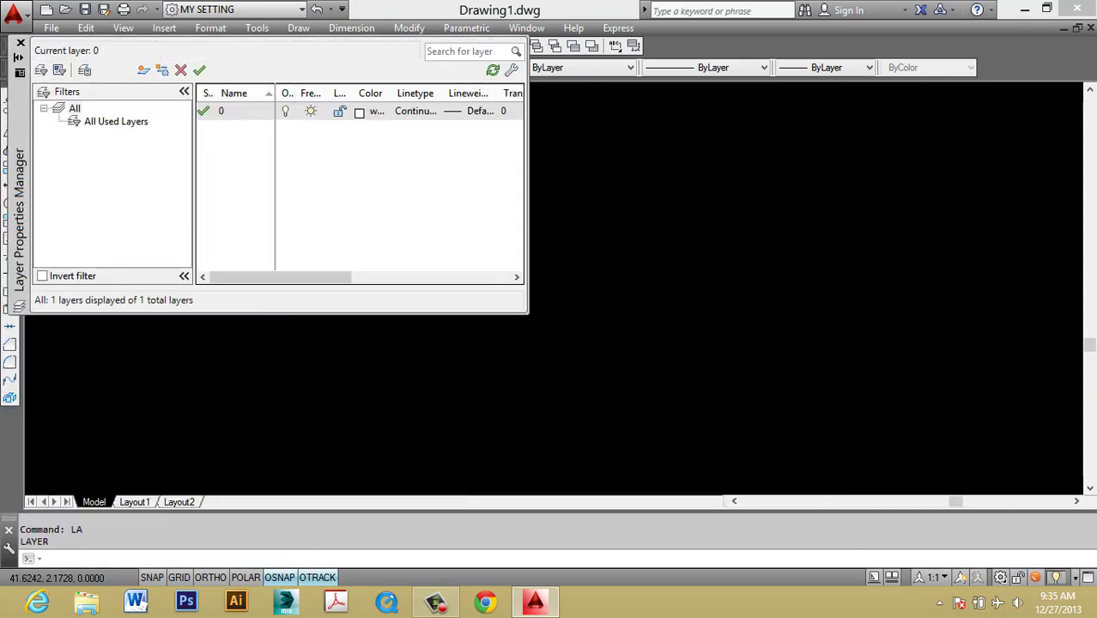
{"action": "left_click_drag", "start_coordinate": [21, 112], "coordinate": [341, 217]}
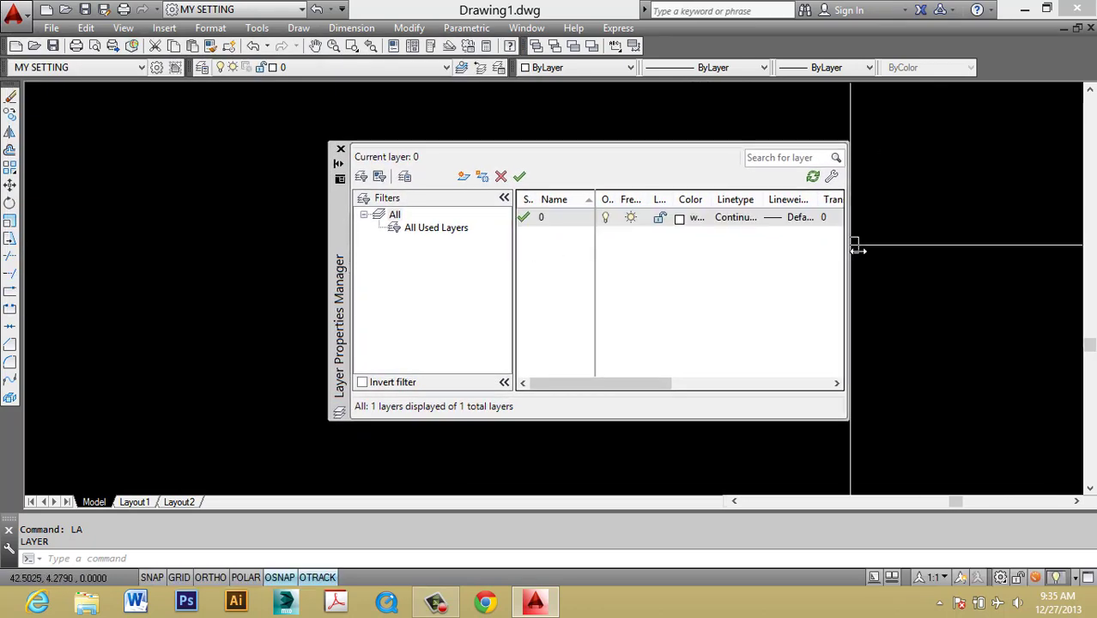
{"action": "left_click_drag", "start_coordinate": [848, 246], "coordinate": [1017, 251]}
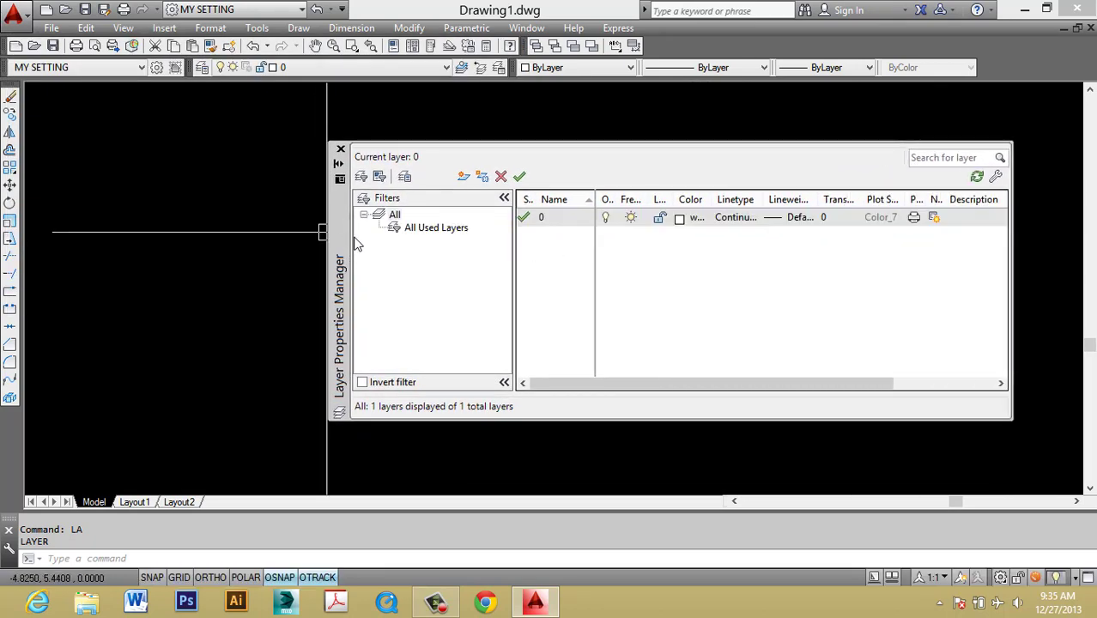
Step: Create a new layer named 00 MP WALL
{"action": "left_click", "coordinate": [464, 177]}
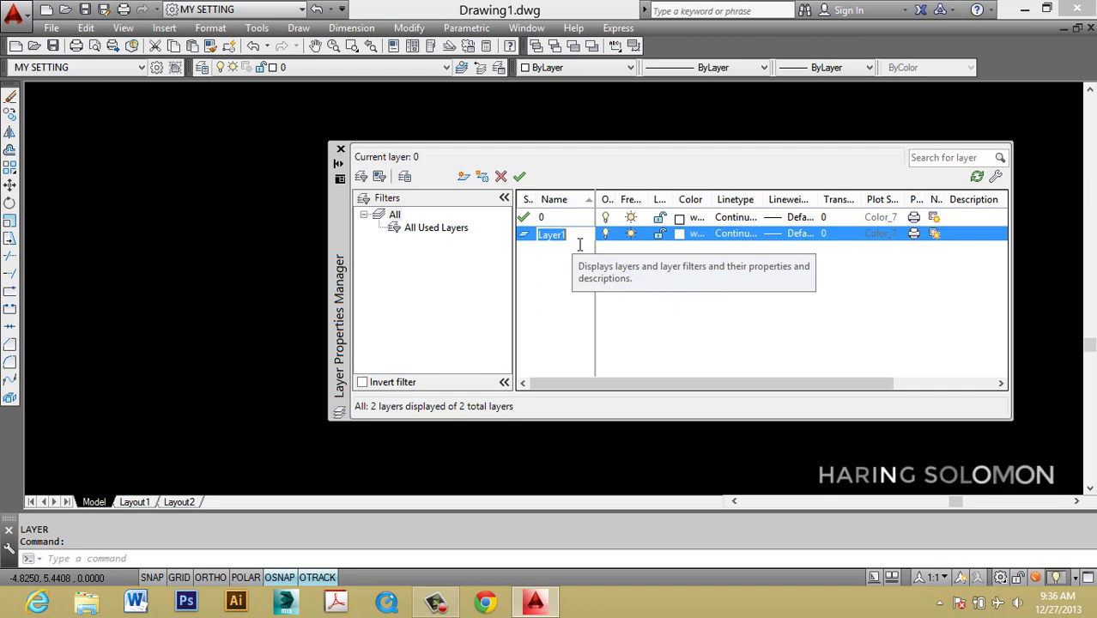
{"action": "type", "text": "MP"}
{"action": "key", "text": "BackSpace"}
{"action": "key", "text": "BackSpace"}
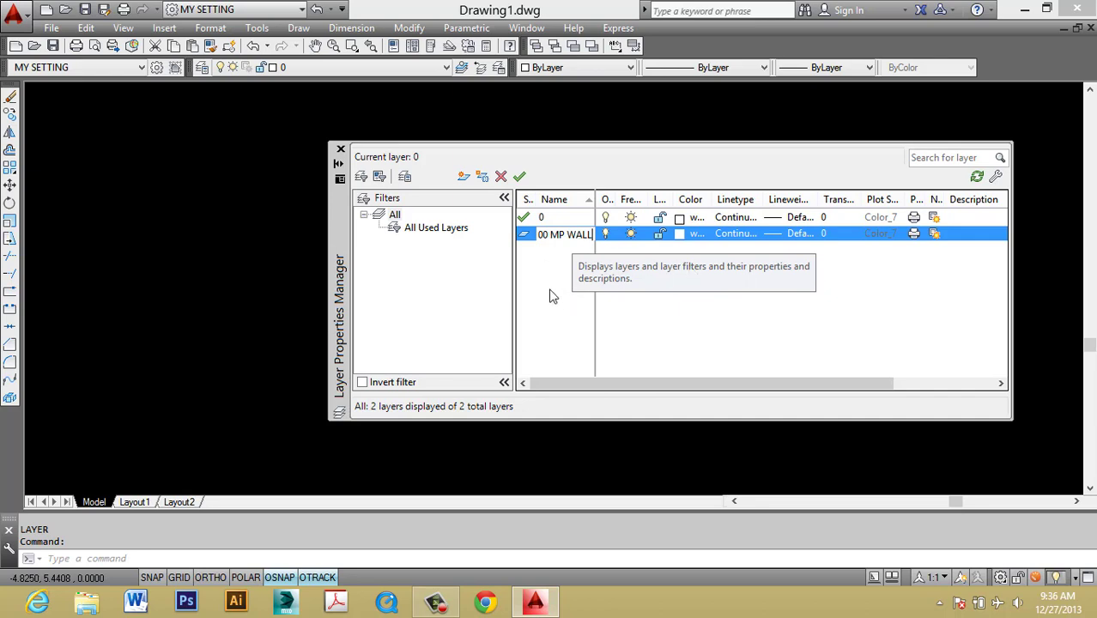
{"action": "left_click", "coordinate": [639, 308]}
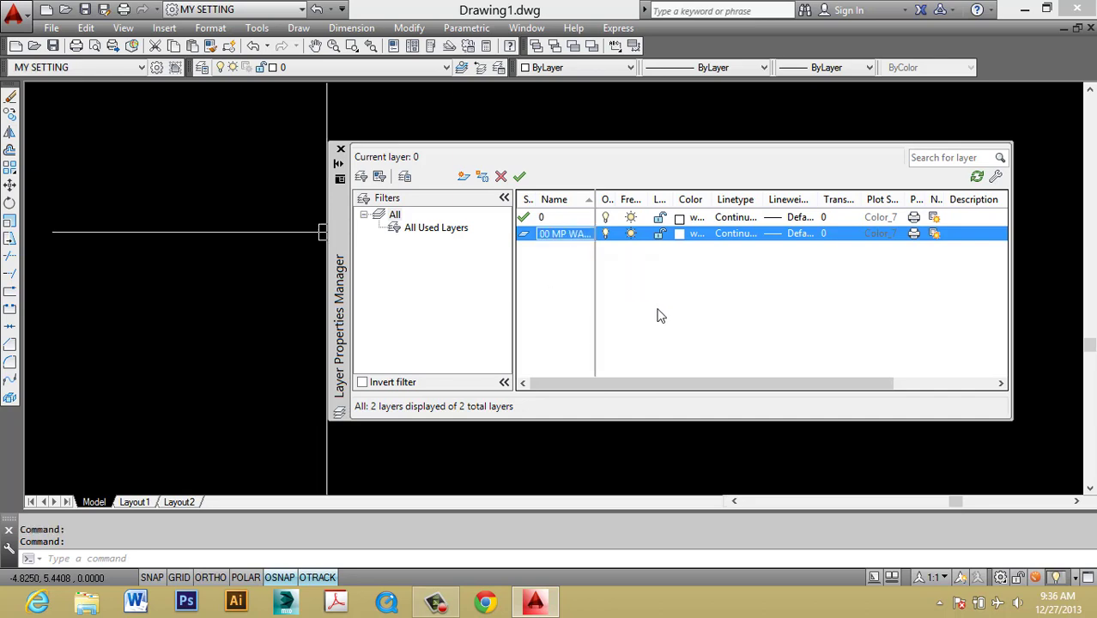
Step: View the index color choices for the 00 MP WALL layer and leave without picking one
{"action": "left_click", "coordinate": [679, 234]}
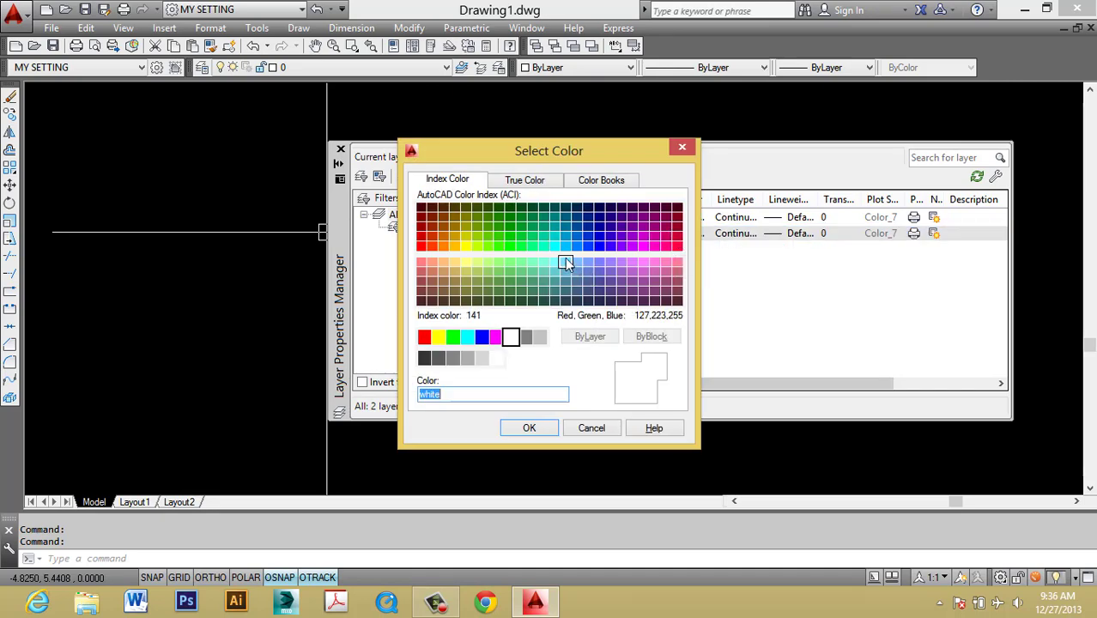
{"action": "left_click", "coordinate": [679, 148]}
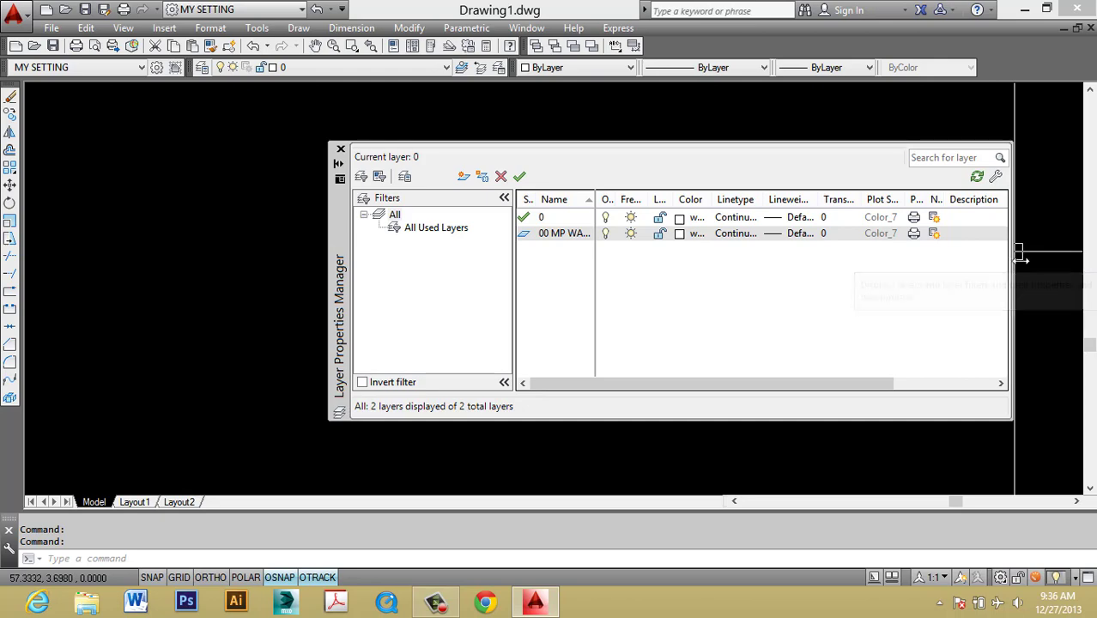
Step: Reposition the Layer Properties Manager and widen it across most of the drawing area
{"action": "left_click_drag", "start_coordinate": [1014, 256], "coordinate": [1039, 256]}
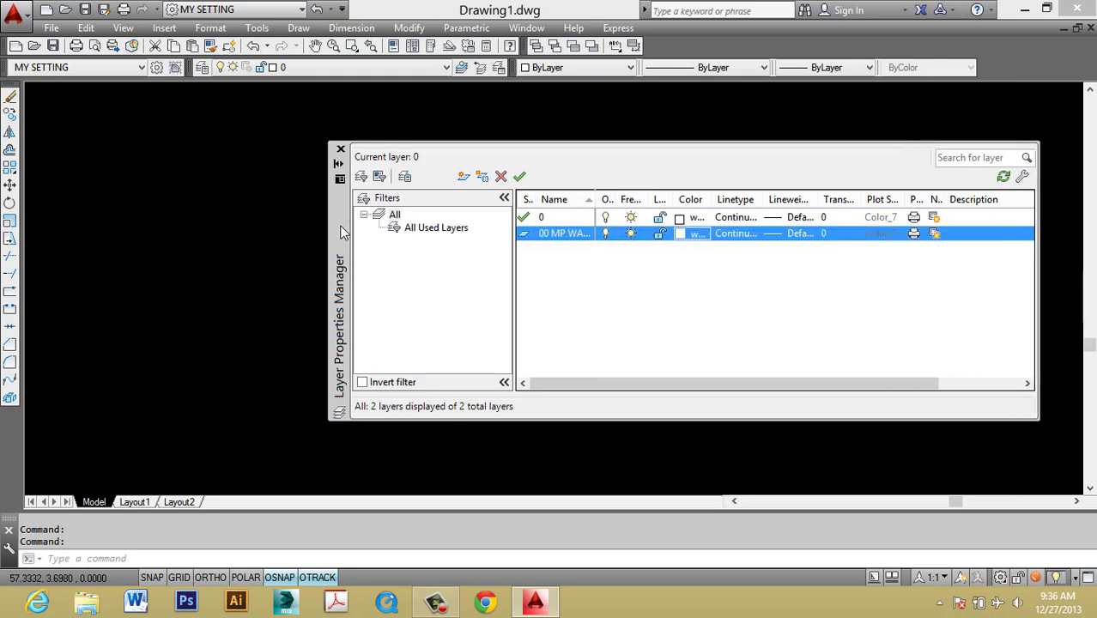
{"action": "mouse_move", "coordinate": [339, 225]}
{"action": "left_mouse_down"}
{"action": "mouse_move", "coordinate": [64, 195]}
{"action": "mouse_move", "coordinate": [193, 198]}
{"action": "mouse_move", "coordinate": [42, 189]}
{"action": "left_mouse_up"}
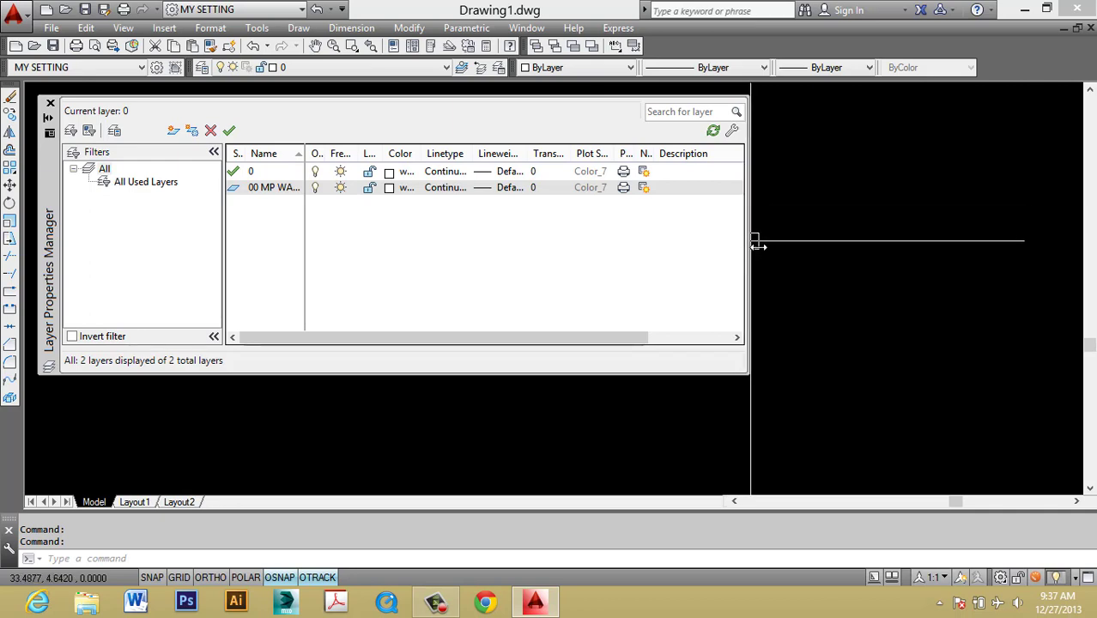
{"action": "left_click_drag", "start_coordinate": [757, 245], "coordinate": [1055, 243]}
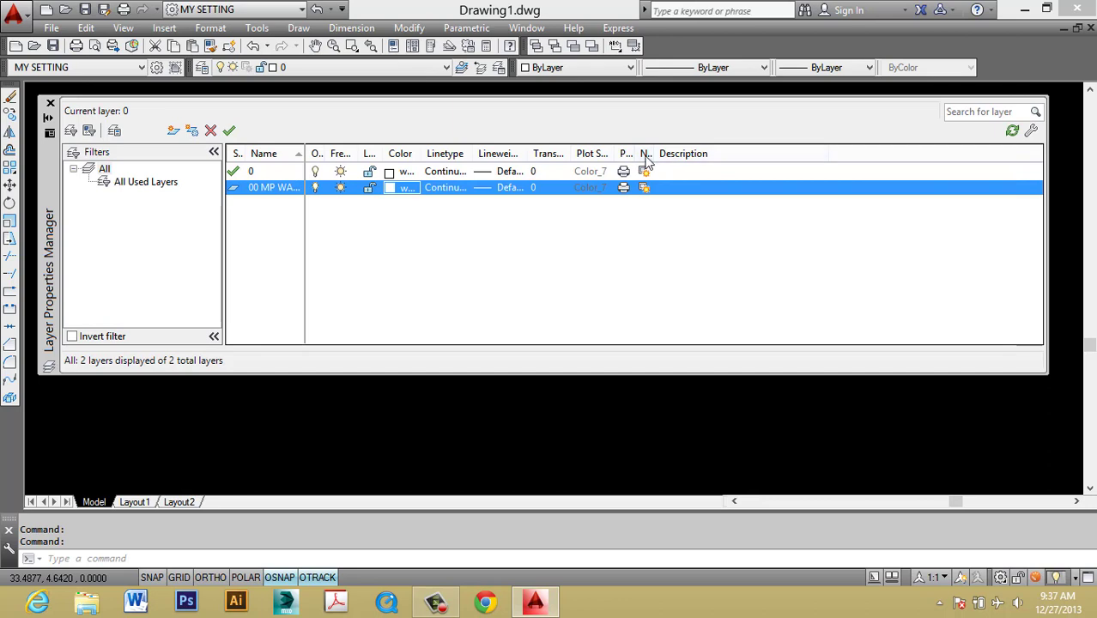
Step: Widen the Plot, Plot Style, Transparency and Lineweight columns of the layer list until their headings read in full
{"action": "left_click_drag", "start_coordinate": [637, 156], "coordinate": [845, 159]}
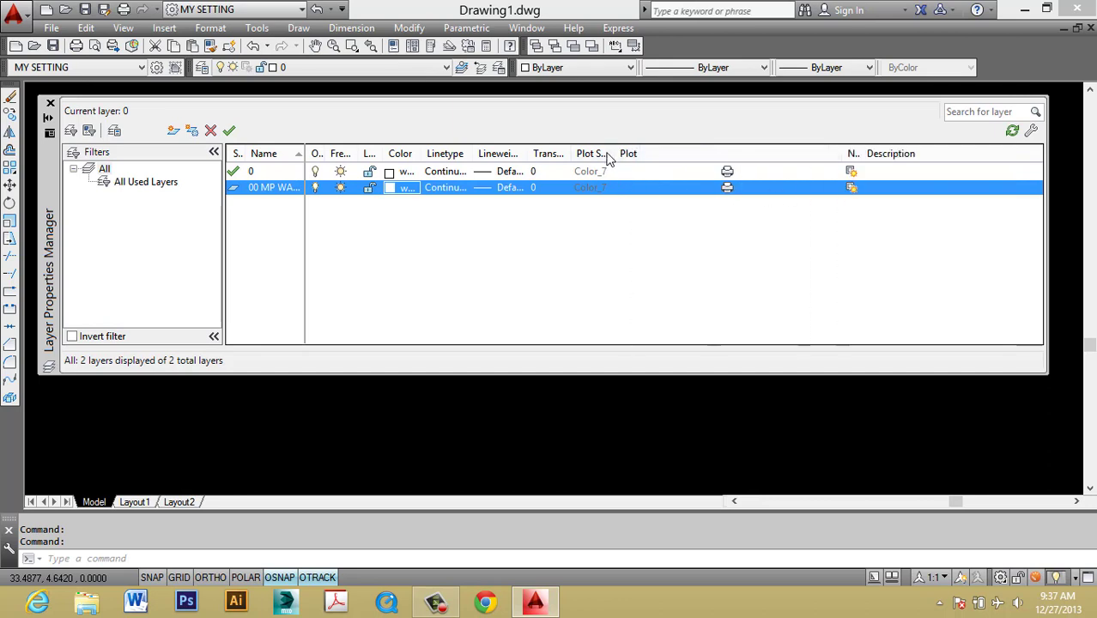
{"action": "left_click_drag", "start_coordinate": [627, 157], "coordinate": [796, 160]}
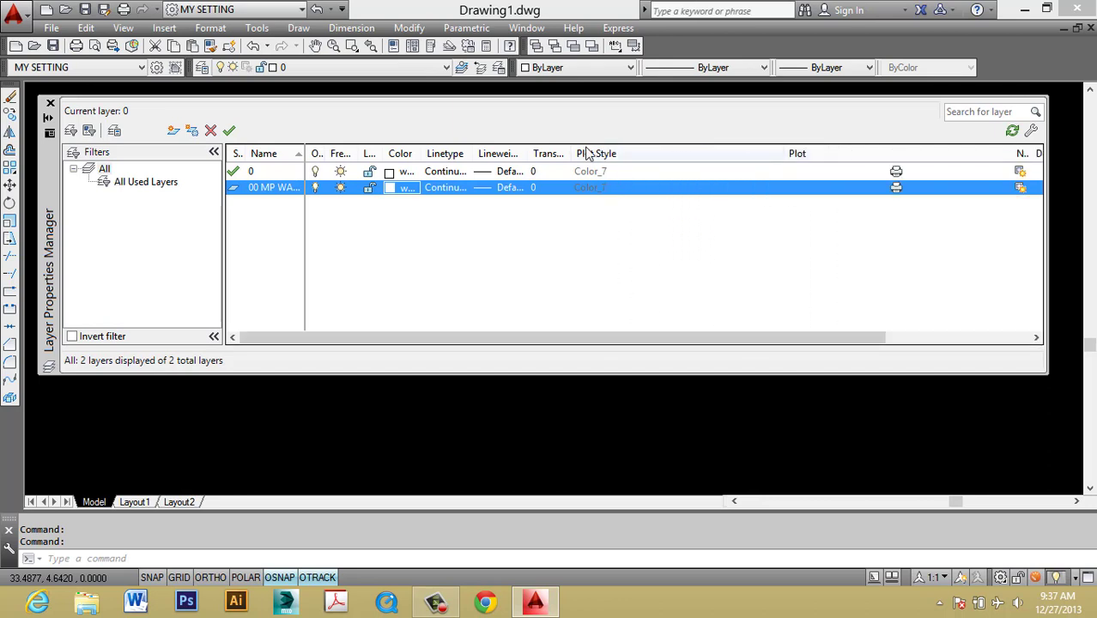
{"action": "left_click_drag", "start_coordinate": [583, 155], "coordinate": [693, 160]}
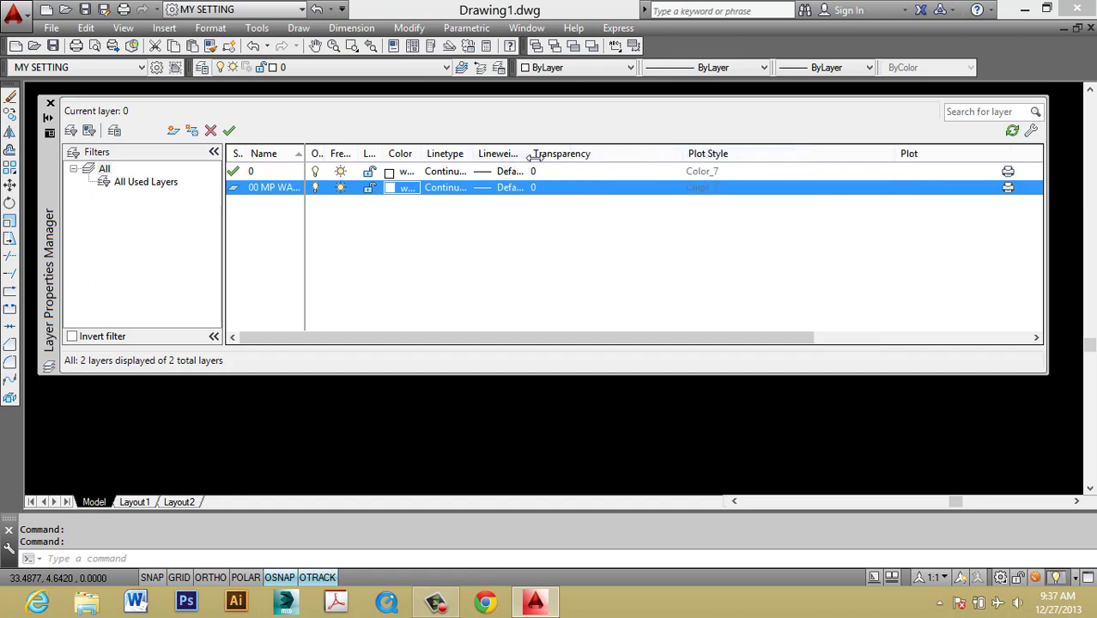
{"action": "left_click_drag", "start_coordinate": [534, 159], "coordinate": [628, 160]}
{"action": "left_click_drag", "start_coordinate": [789, 154], "coordinate": [743, 154]}
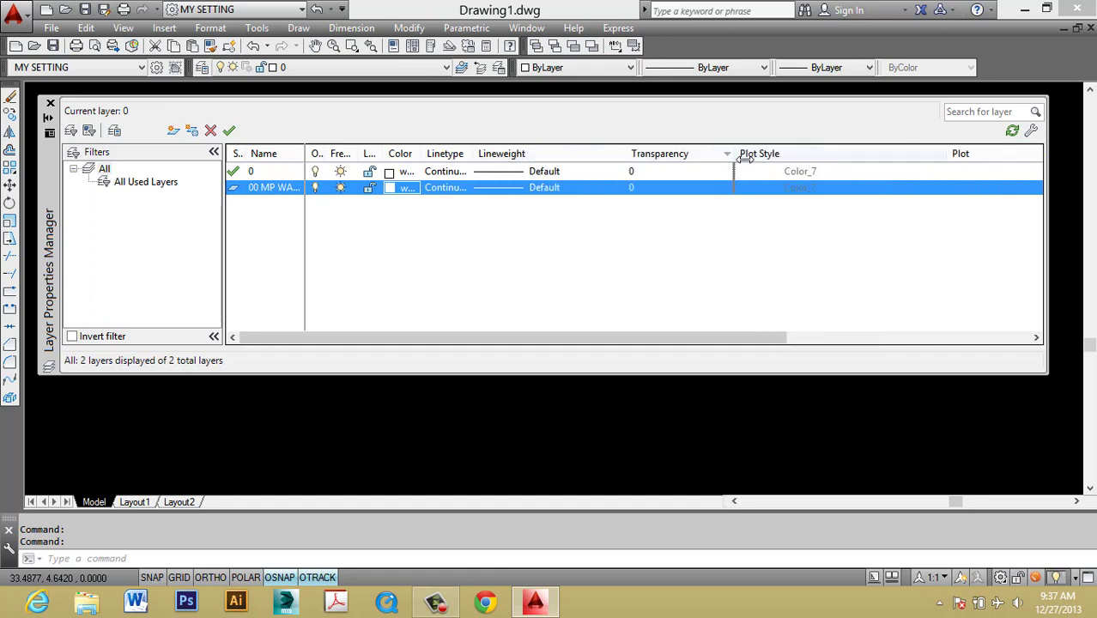
{"action": "left_click_drag", "start_coordinate": [955, 154], "coordinate": [843, 157]}
Step: Widen the Linetype, Color, Lock, Freeze and On columns of the layer list until their headings read in full
{"action": "left_click_drag", "start_coordinate": [483, 154], "coordinate": [555, 154]}
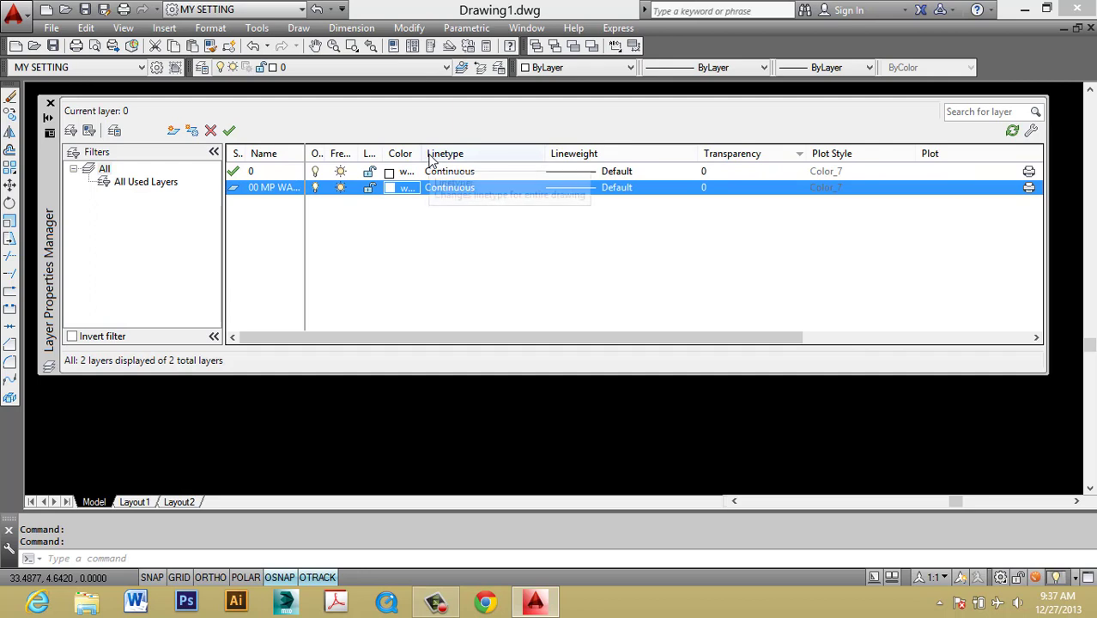
{"action": "left_click_drag", "start_coordinate": [426, 154], "coordinate": [486, 154]}
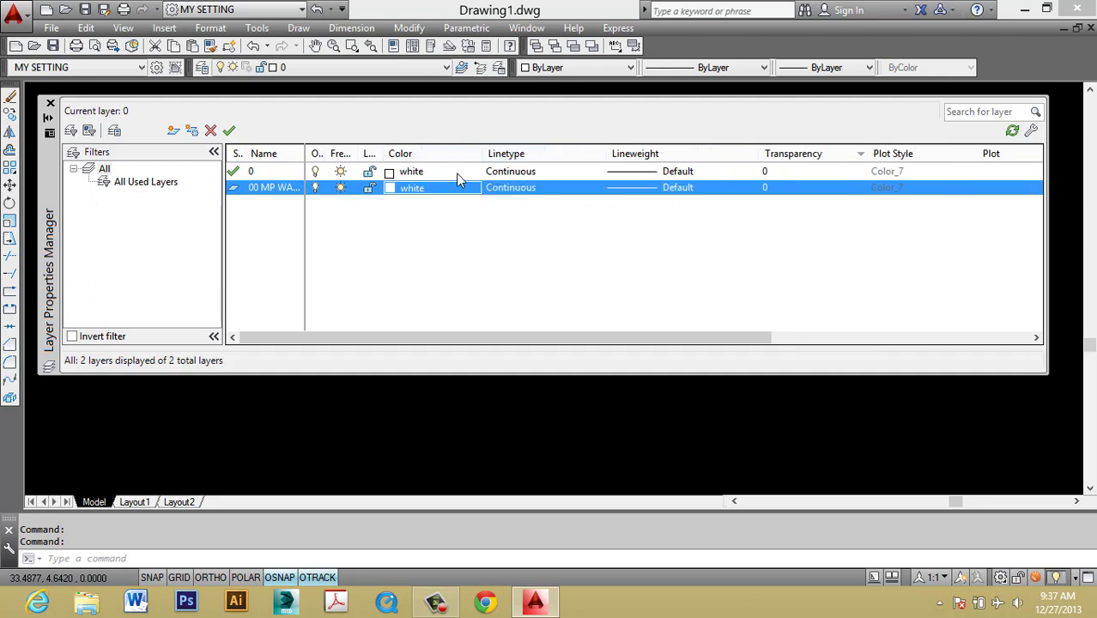
{"action": "left_click_drag", "start_coordinate": [395, 154], "coordinate": [446, 153]}
{"action": "mouse_move", "coordinate": [357, 158]}
{"action": "left_mouse_down"}
{"action": "mouse_move", "coordinate": [378, 176]}
{"action": "mouse_move", "coordinate": [329, 153]}
{"action": "mouse_move", "coordinate": [350, 154]}
{"action": "left_mouse_up"}
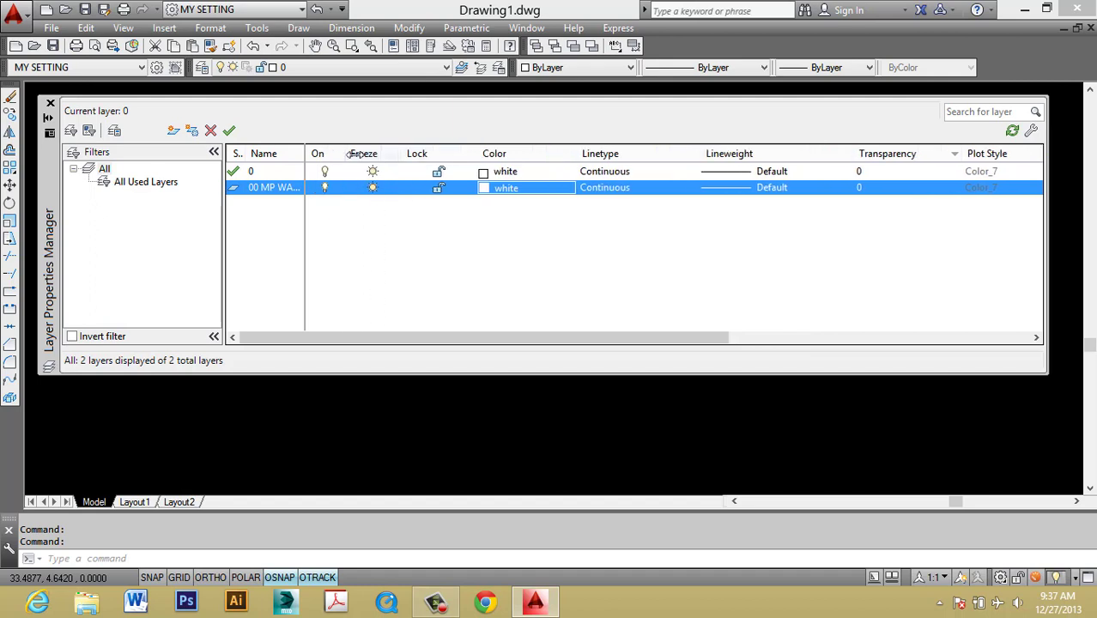
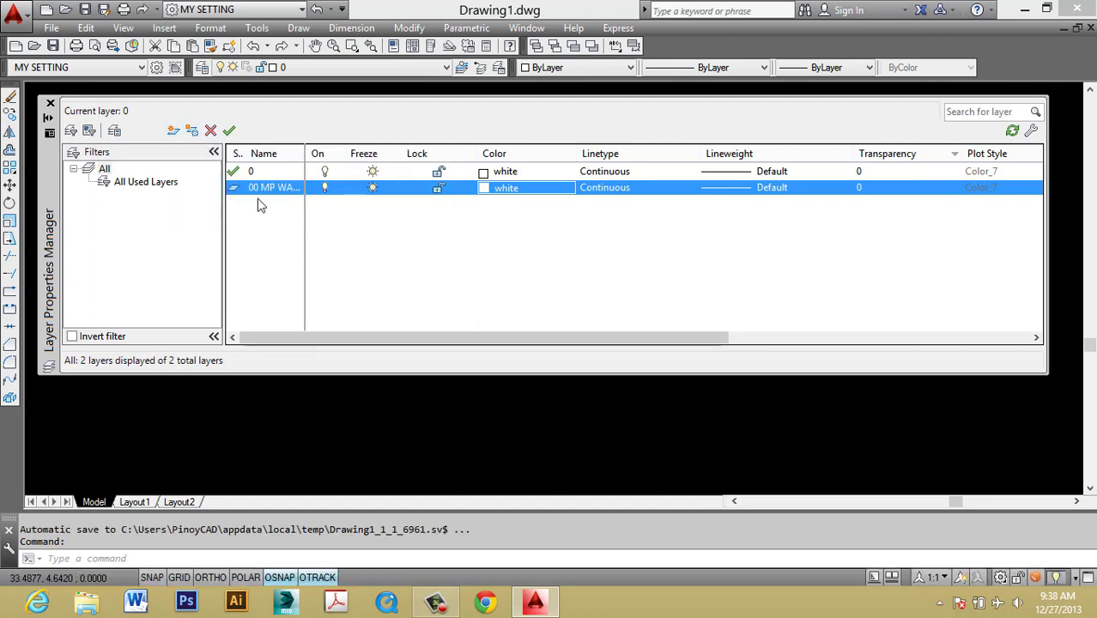
Step: Create two layers named OO and 00 MP DOOR, and widen the Name column to fit the full layer names
{"action": "left_click", "coordinate": [172, 131]}
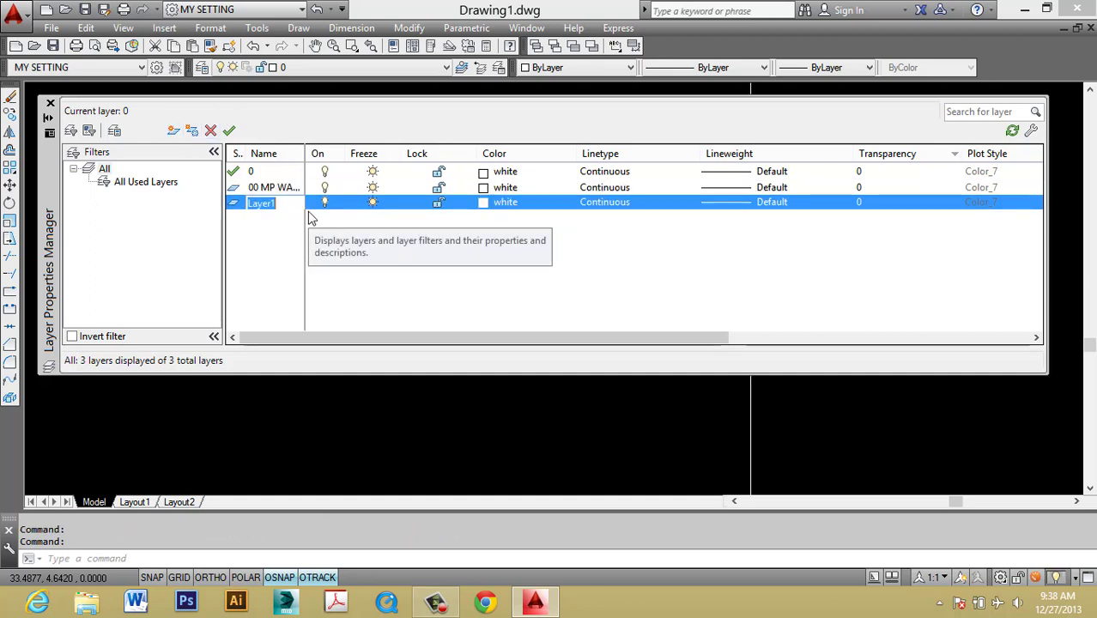
{"action": "type", "text": "00"}
{"action": "key", "text": "alt+n"}
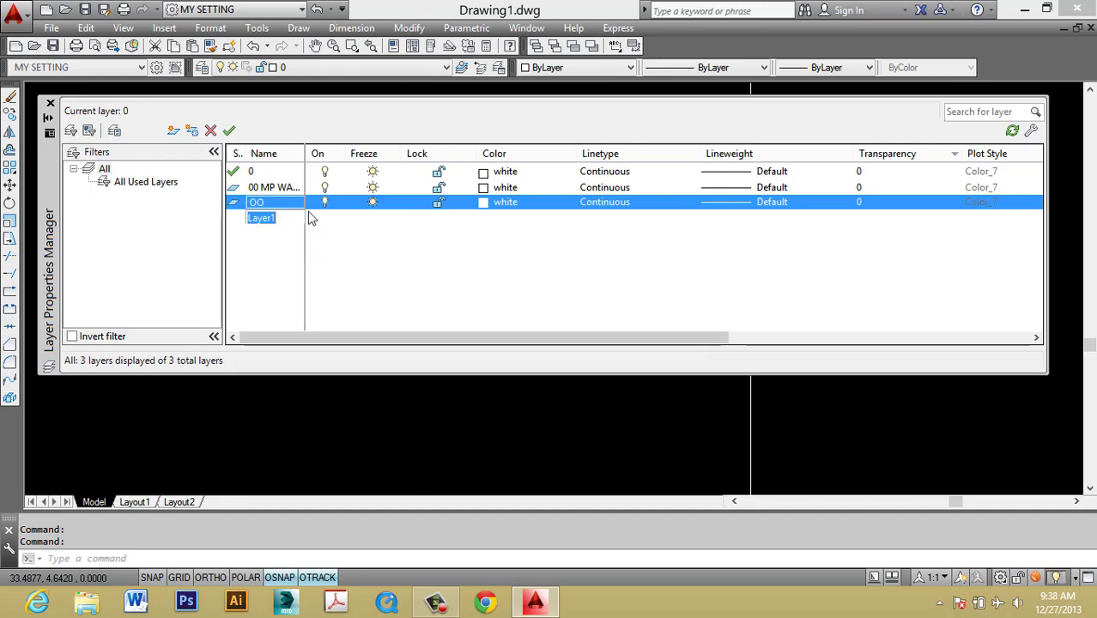
{"action": "type", "text": "00"}
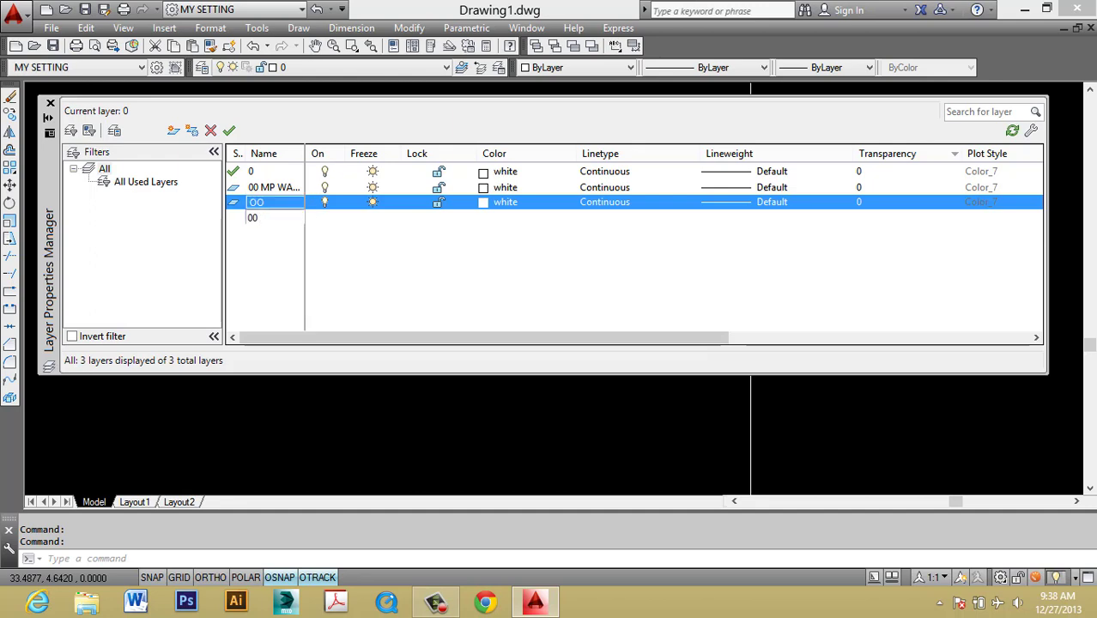
{"action": "type", "text": " MP DOOR"}
{"action": "left_click", "coordinate": [369, 266]}
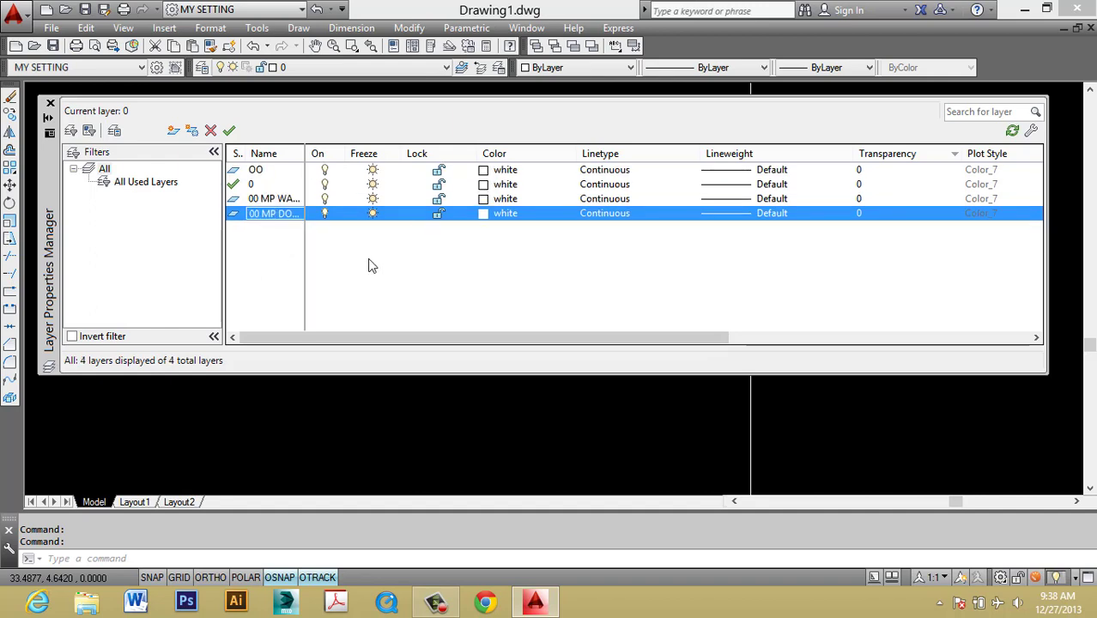
{"action": "left_click", "coordinate": [277, 199]}
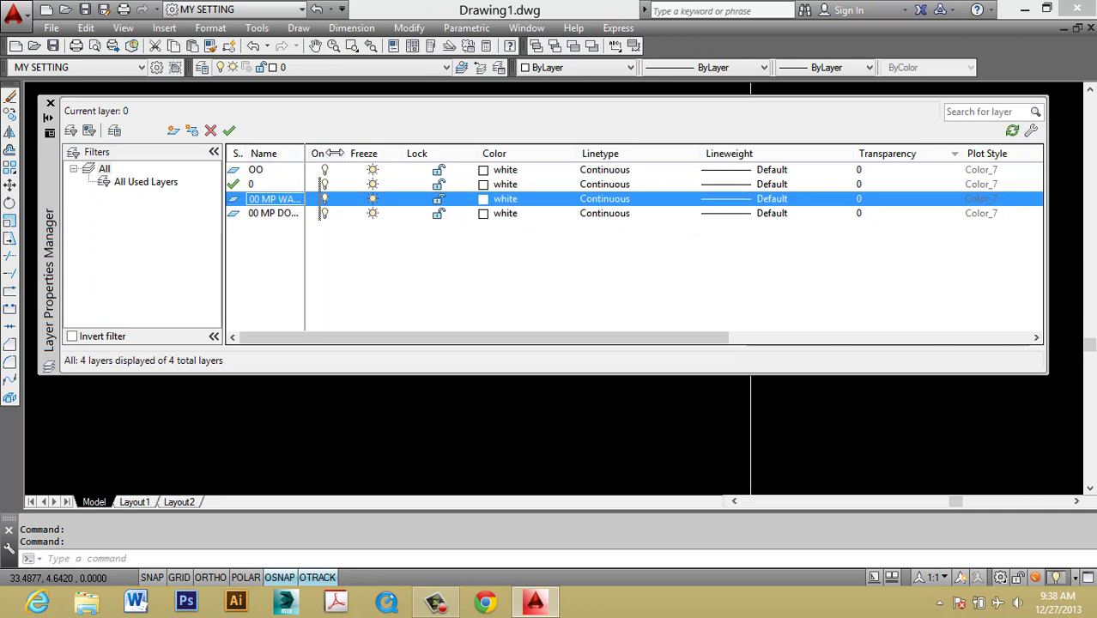
{"action": "left_click_drag", "start_coordinate": [305, 153], "coordinate": [333, 153]}
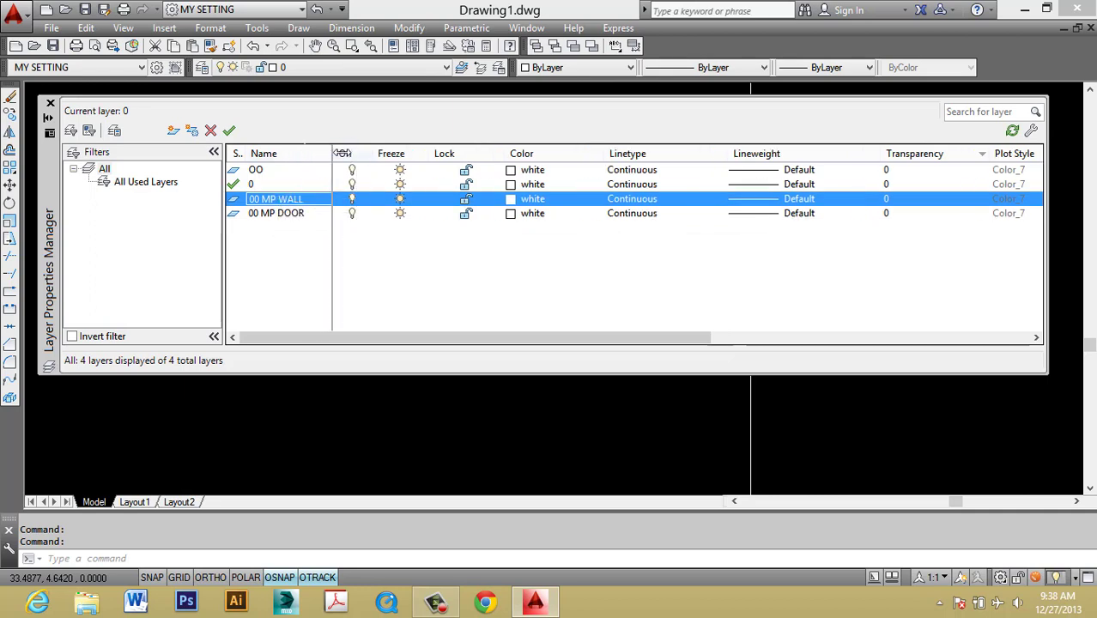
Step: Assign white as the color of the 00 MP WALL layer and view its index color choices once more
{"action": "left_click", "coordinate": [512, 205]}
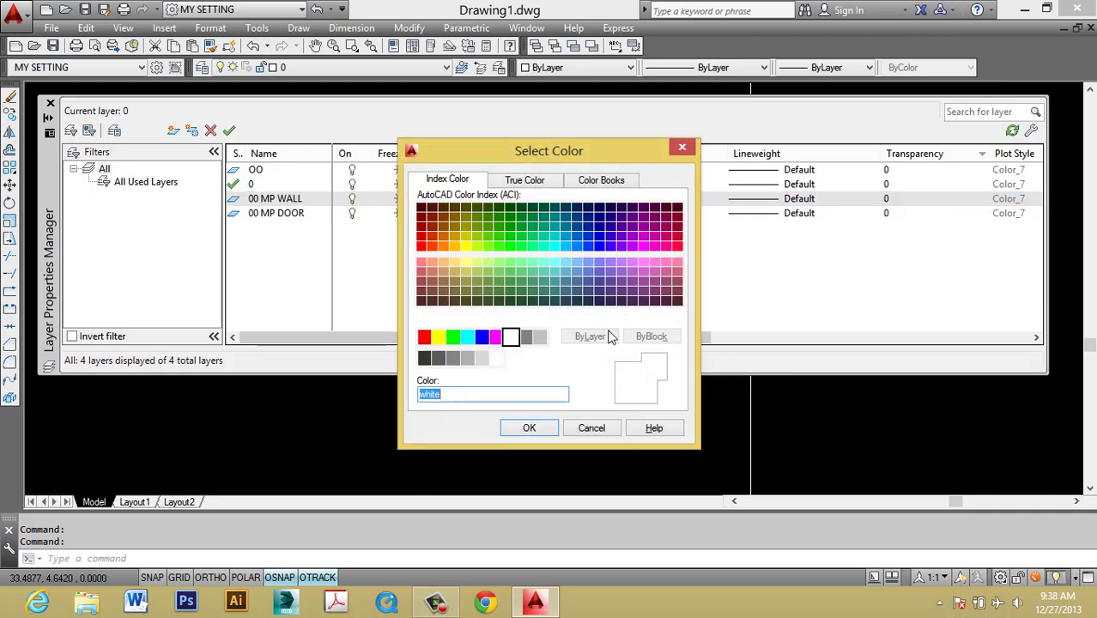
{"action": "left_click", "coordinate": [510, 340]}
{"action": "left_click", "coordinate": [528, 427]}
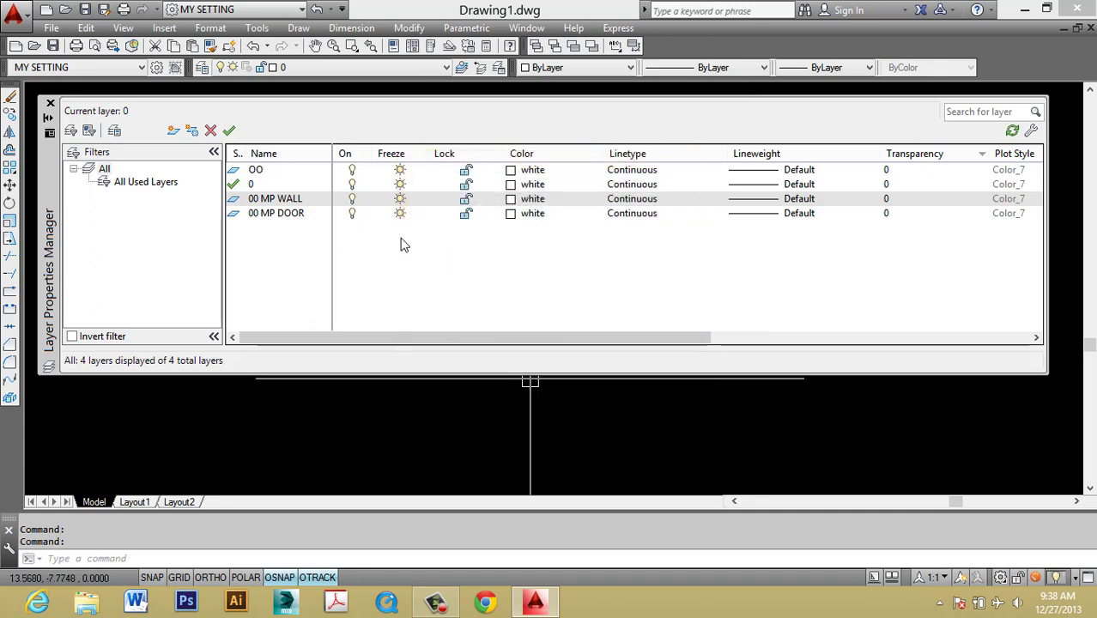
{"action": "left_click", "coordinate": [511, 200]}
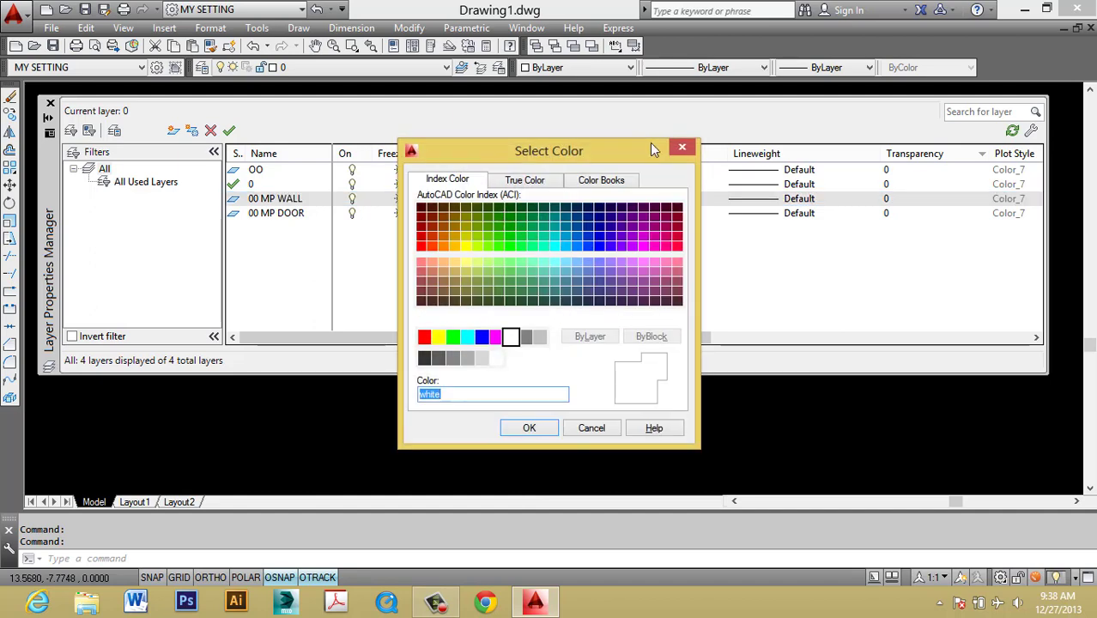
{"action": "left_click", "coordinate": [681, 148]}
Step: Set the color of the 00 MP DOOR layer to magenta
{"action": "left_click", "coordinate": [510, 213]}
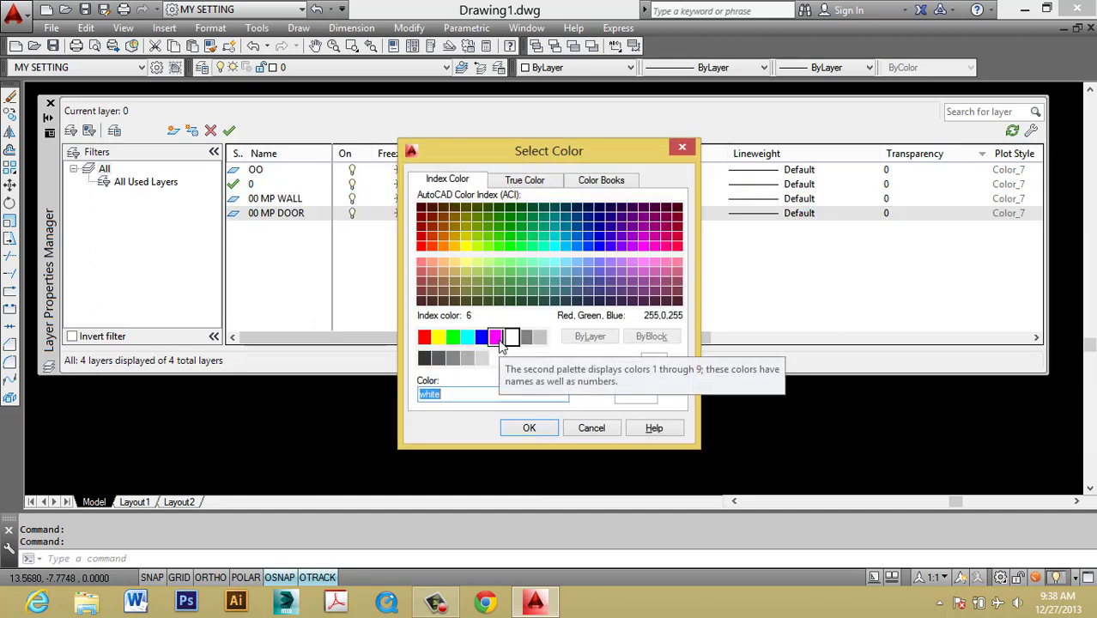
{"action": "left_click", "coordinate": [496, 337]}
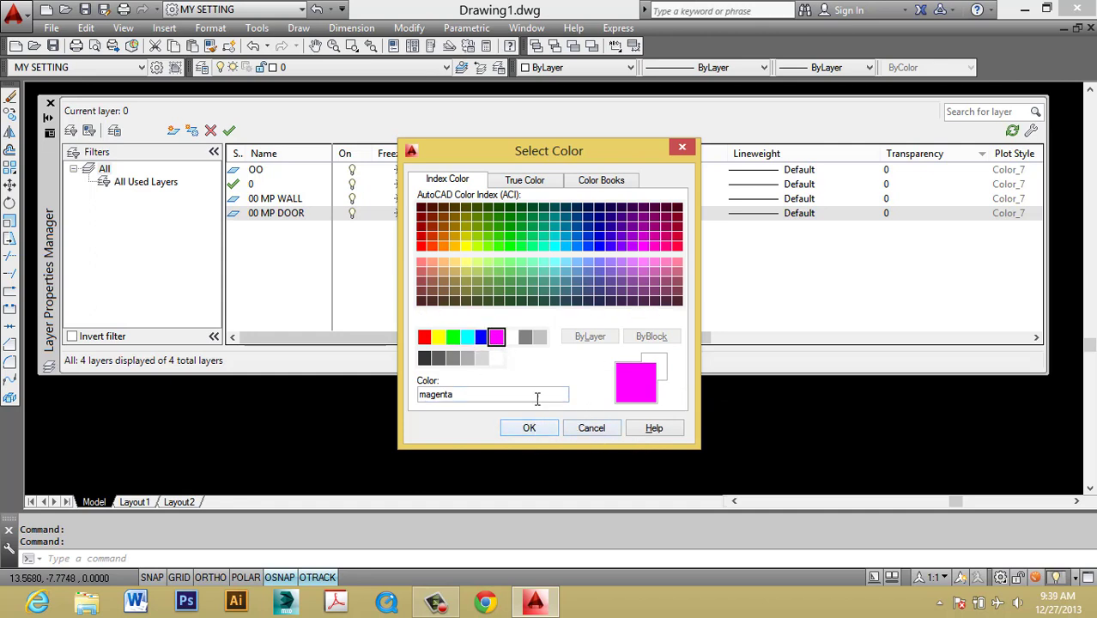
{"action": "left_click", "coordinate": [529, 428]}
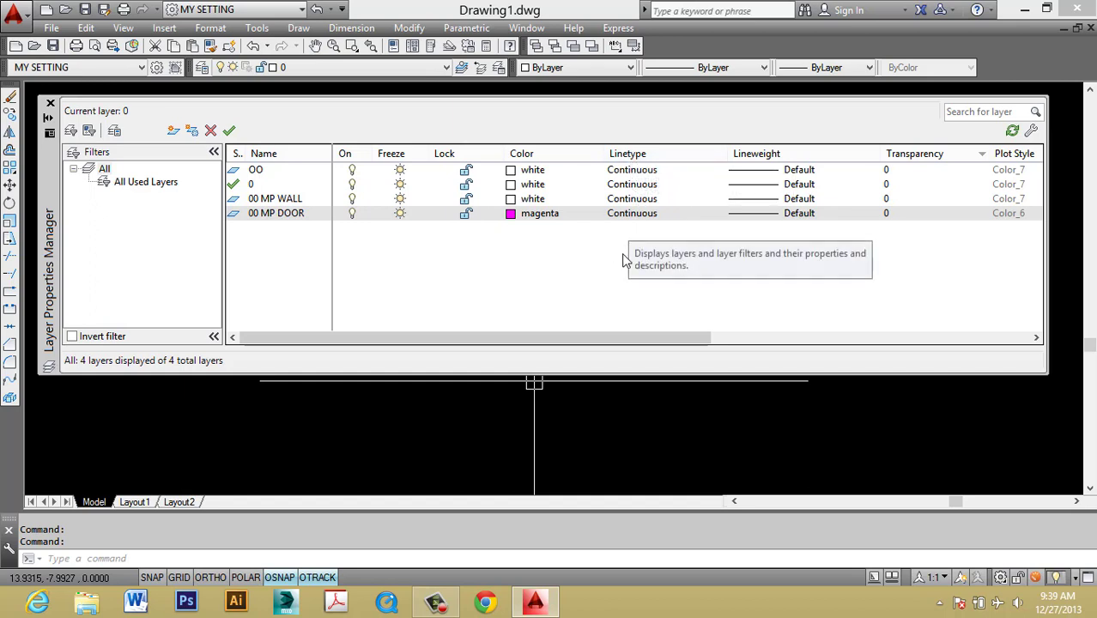
{"action": "key", "text": "Escape"}
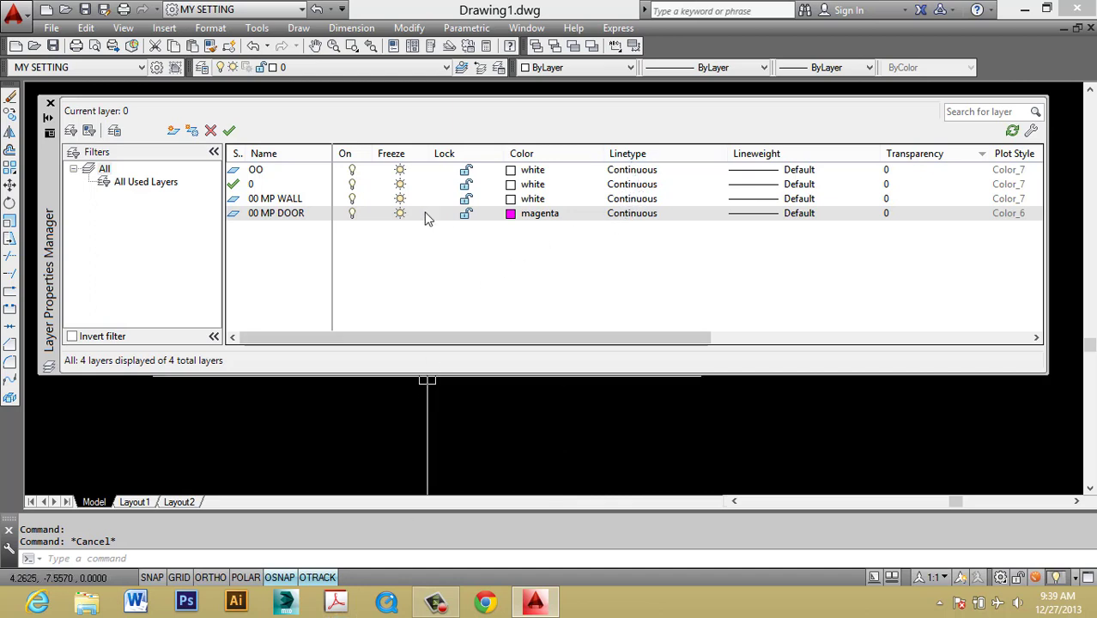
Step: Create a layer named O00 MP GRID and set its color to index color 8
{"action": "left_click", "coordinate": [173, 134]}
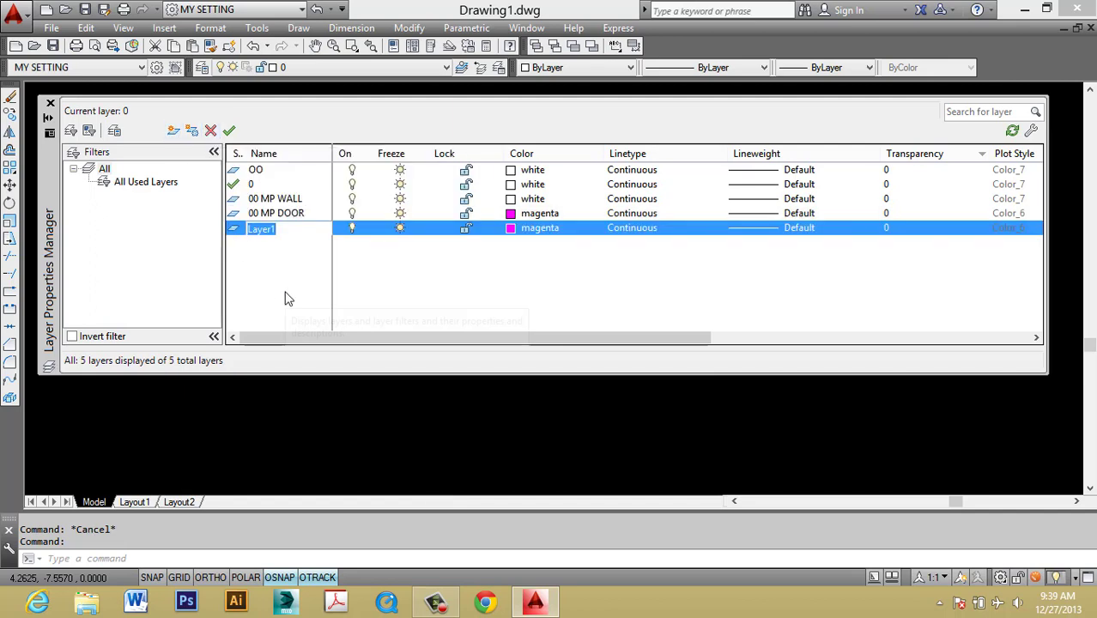
{"action": "type", "text": "0"}
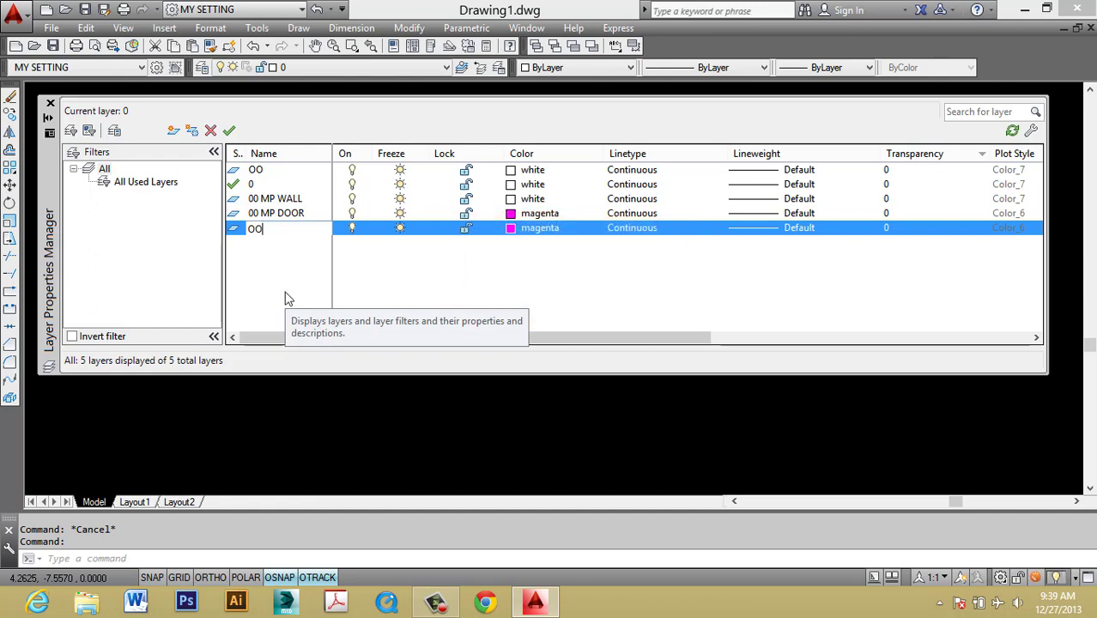
{"action": "type", "text": "00 MP GRID"}
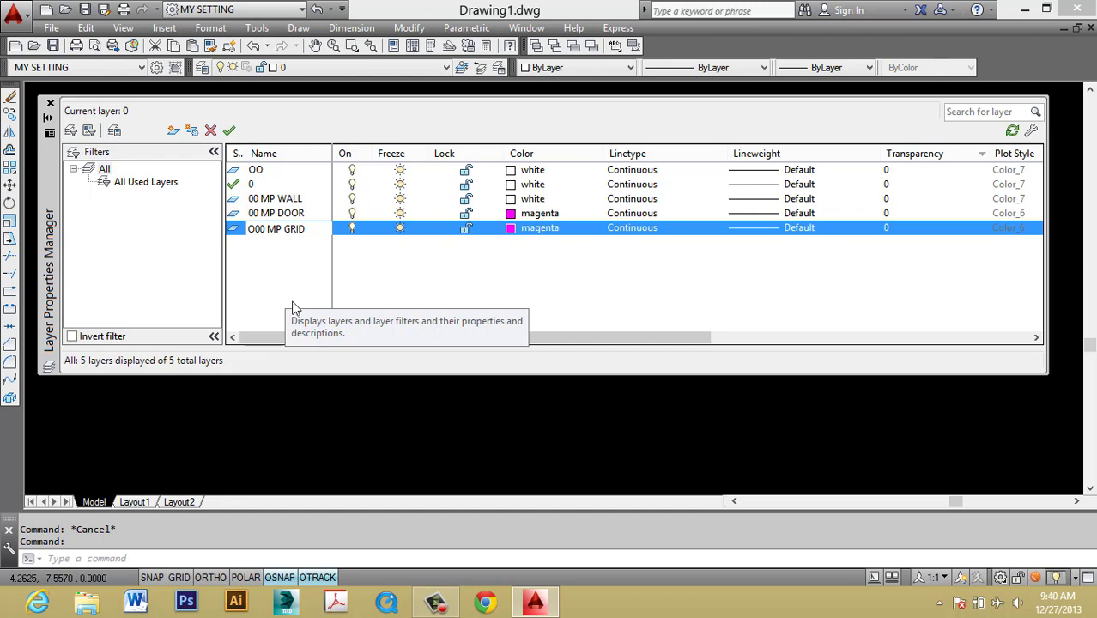
{"action": "key", "text": "Return"}
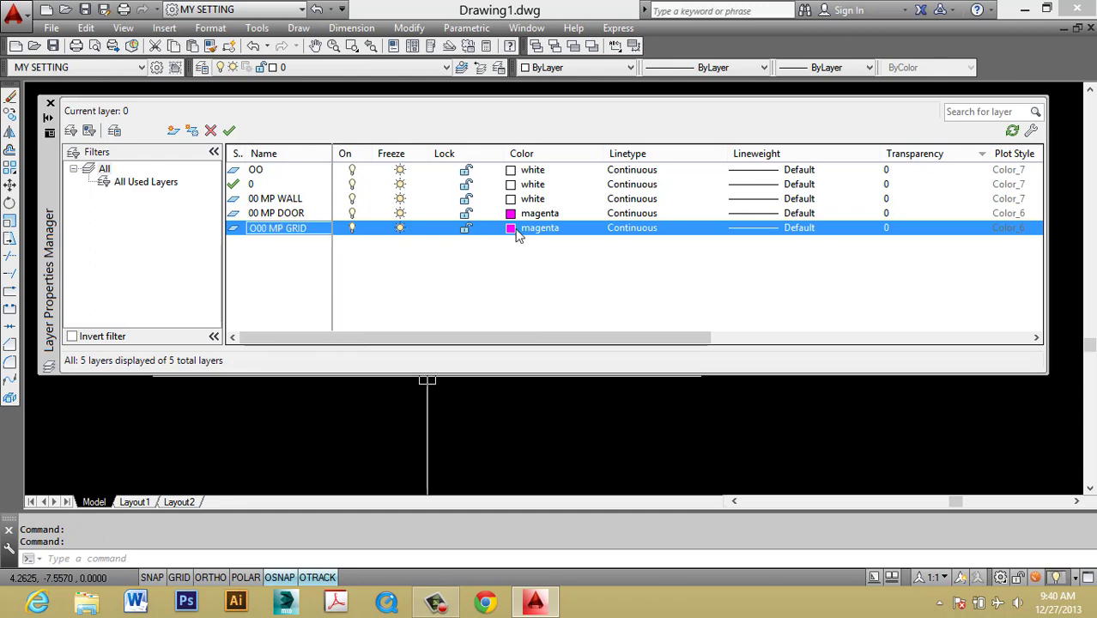
{"action": "left_click", "coordinate": [513, 229]}
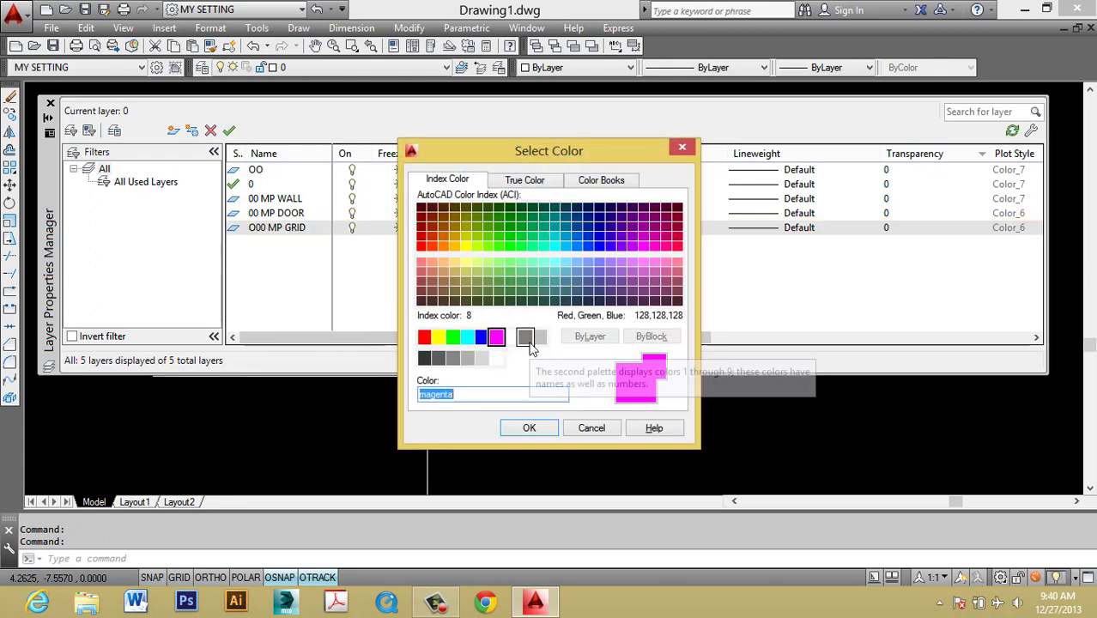
{"action": "left_click", "coordinate": [525, 338]}
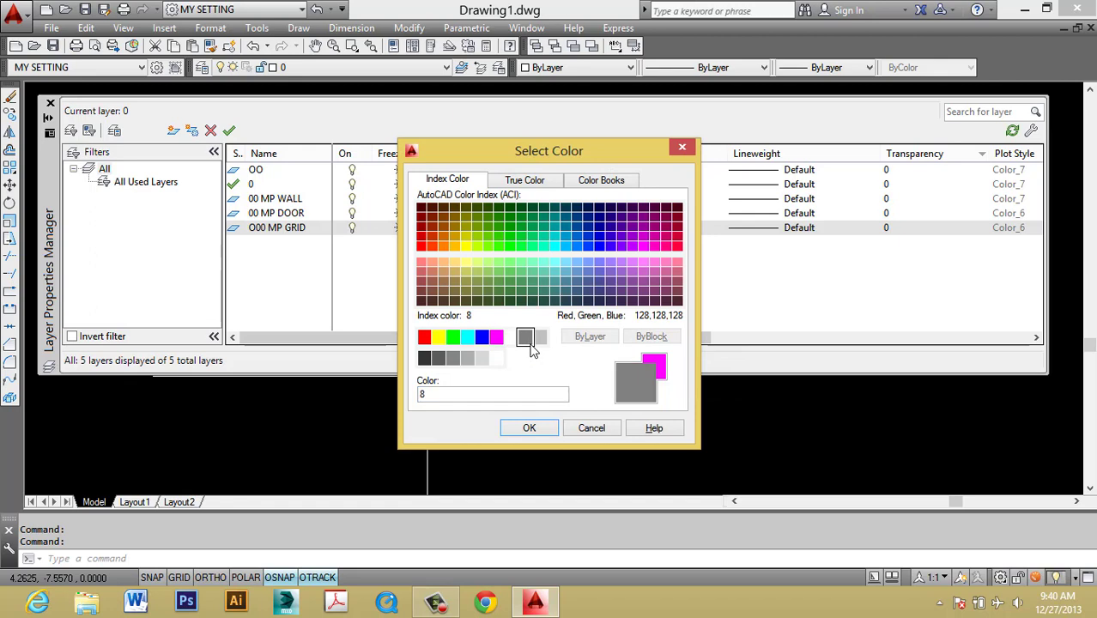
{"action": "left_click", "coordinate": [530, 427]}
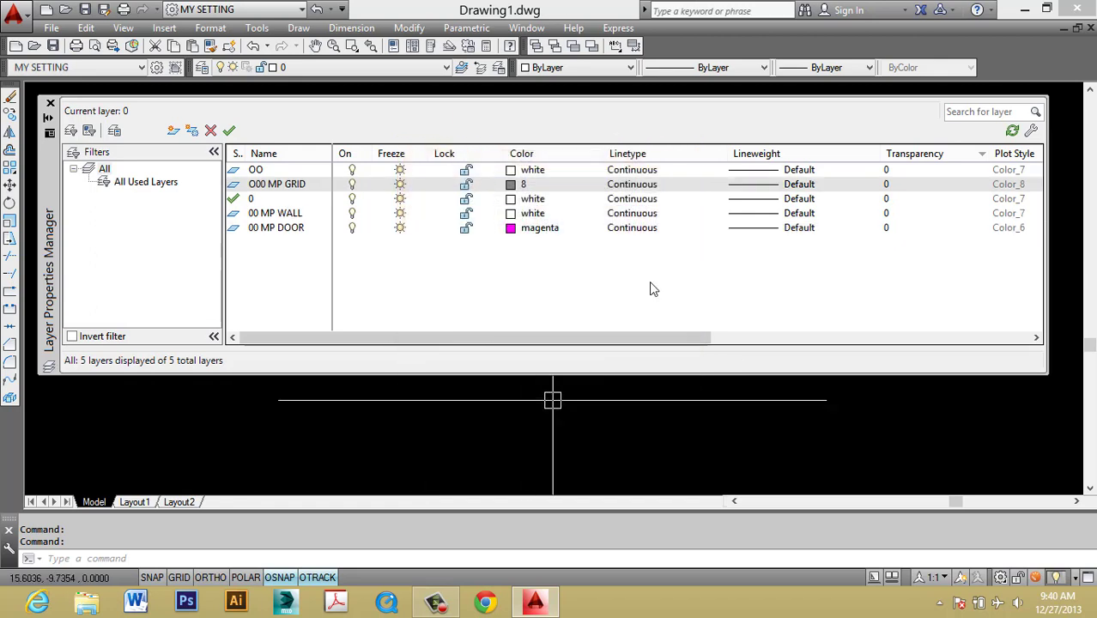
Step: Load the CENTER2 linetype from acad.lin through the 00 MP DOOR layer's linetype choices, and accept Continuous for that layer
{"action": "left_click", "coordinate": [626, 230]}
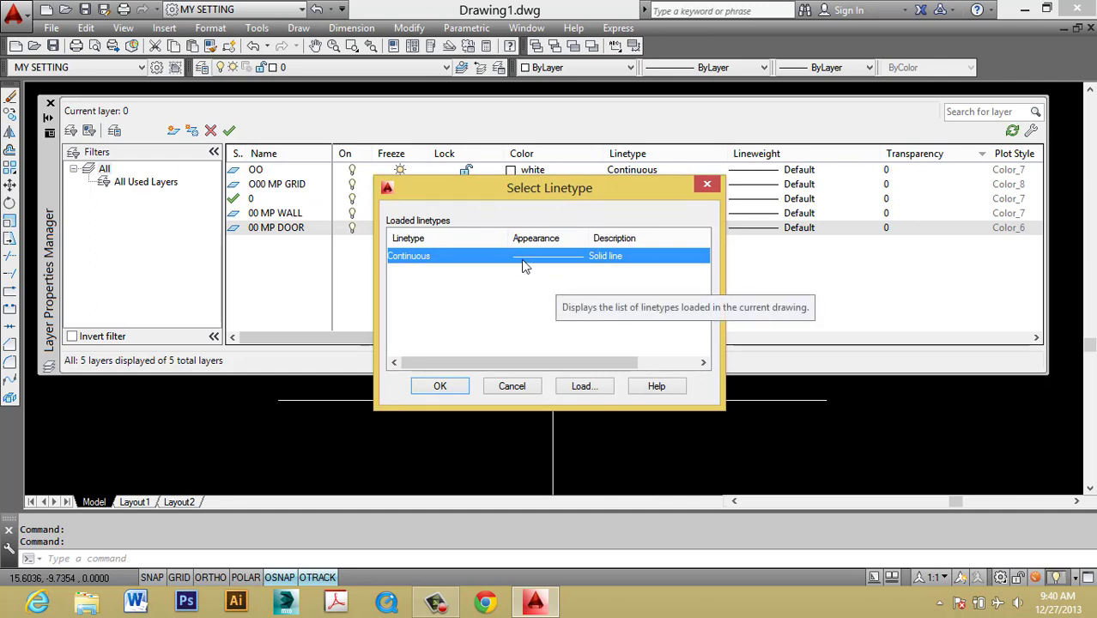
{"action": "left_click", "coordinate": [581, 386]}
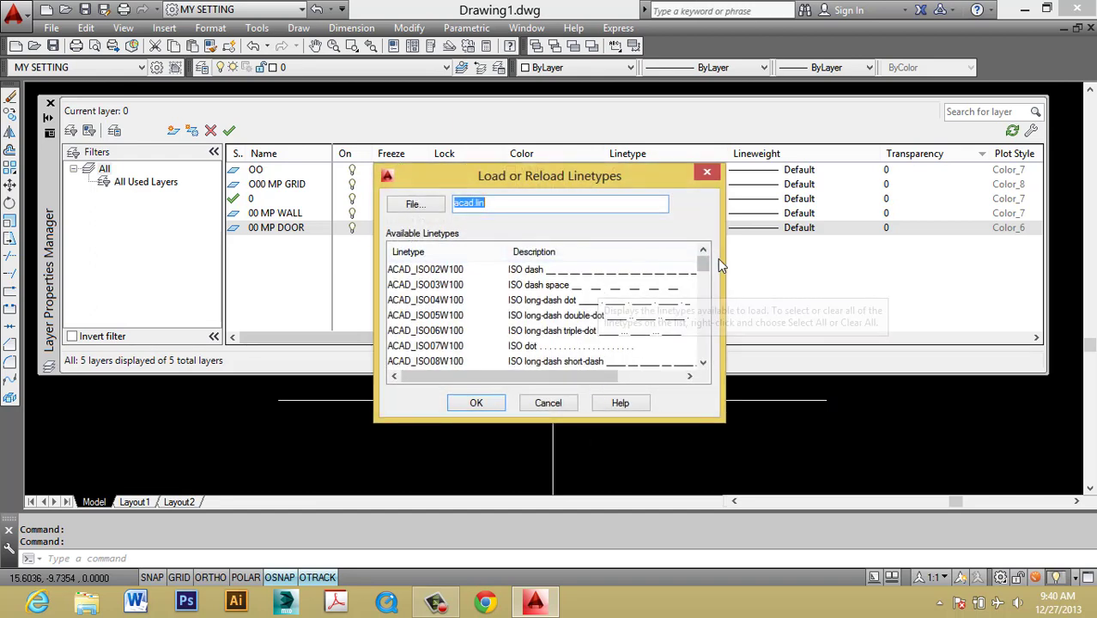
{"action": "left_click_drag", "start_coordinate": [703, 266], "coordinate": [704, 297]}
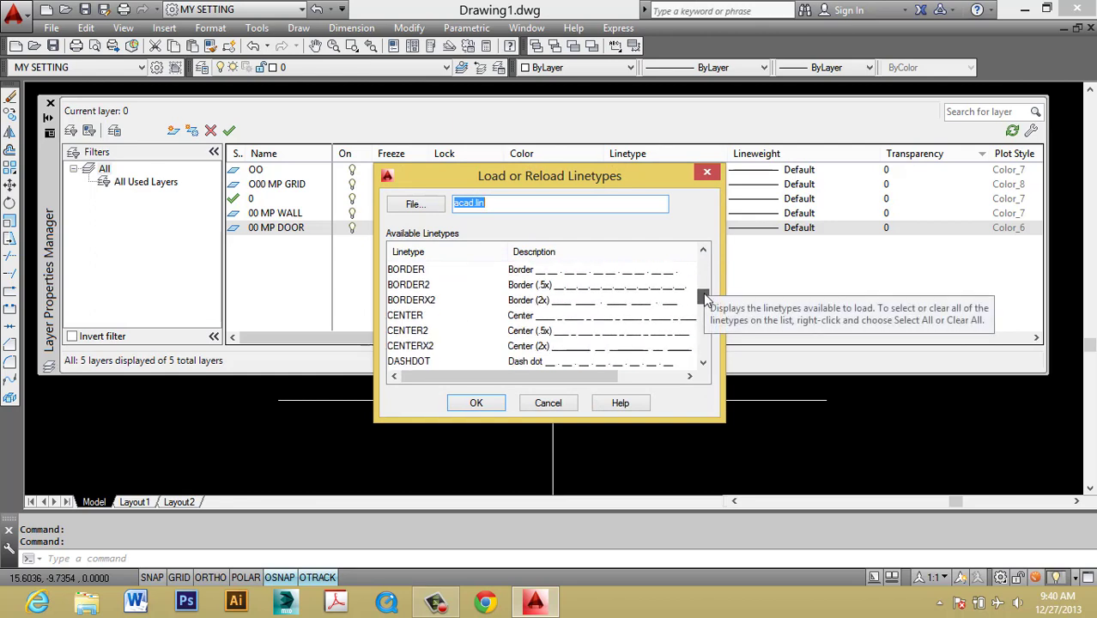
{"action": "left_click", "coordinate": [413, 331]}
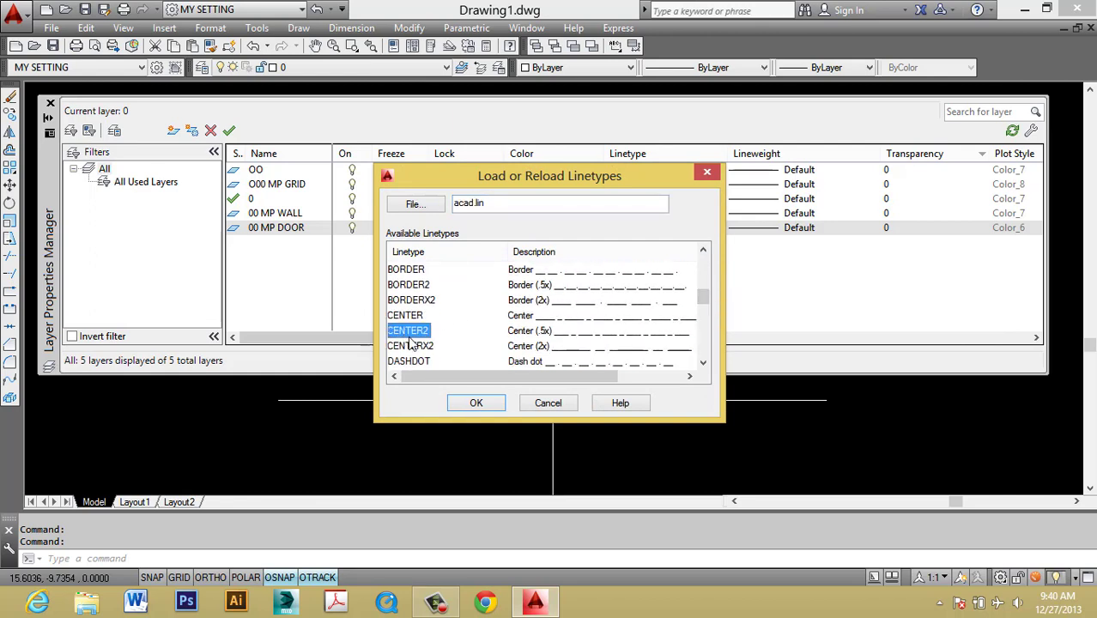
{"action": "left_click", "coordinate": [476, 403]}
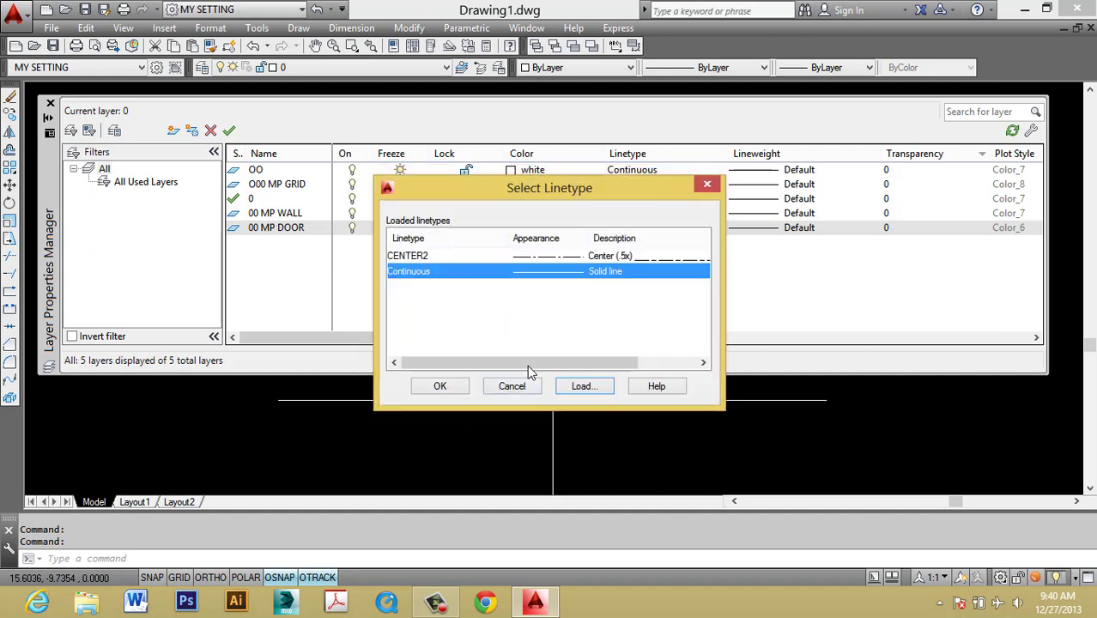
{"action": "left_click", "coordinate": [440, 387]}
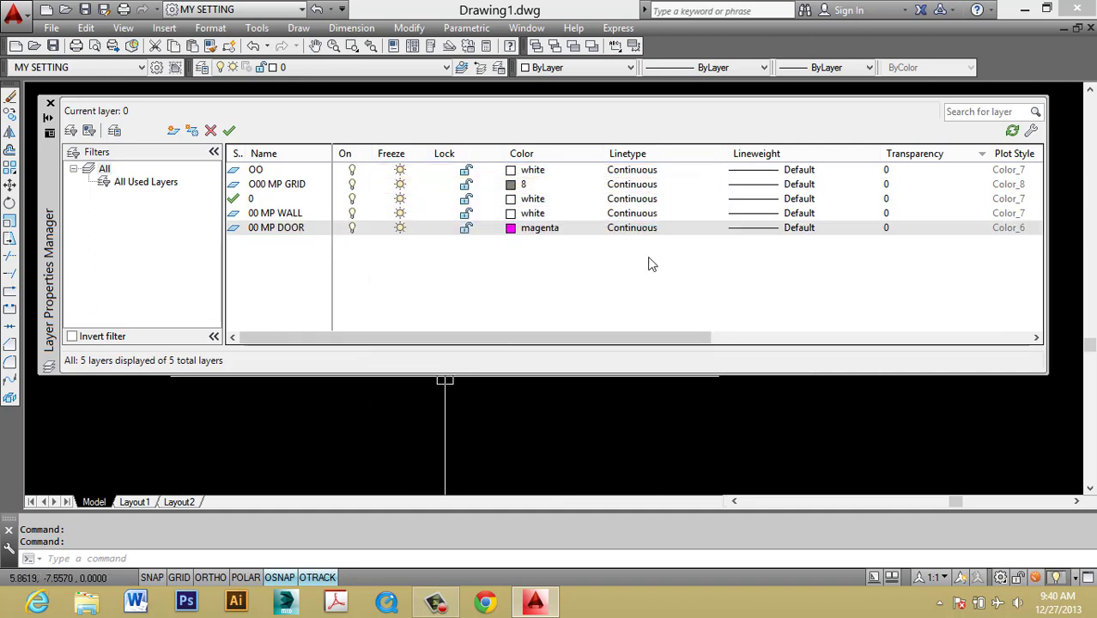
Step: Rename the O00 MP GRID layer as O0 MP GRID
{"action": "left_click", "coordinate": [271, 185]}
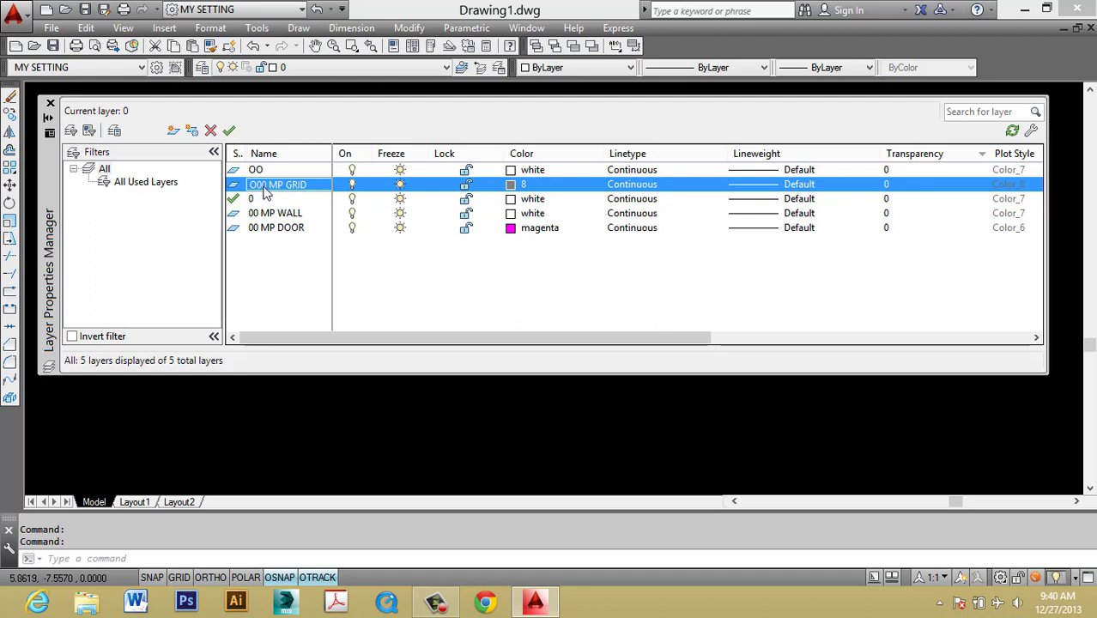
{"action": "left_click", "coordinate": [264, 188]}
{"action": "left_click", "coordinate": [274, 190]}
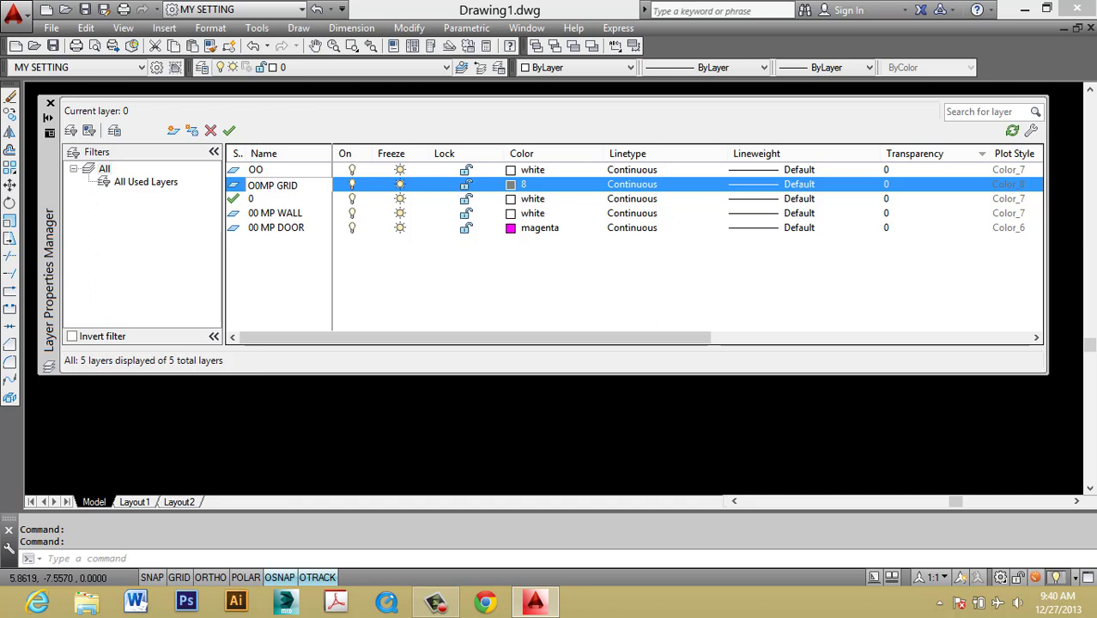
{"action": "left_click", "coordinate": [237, 279]}
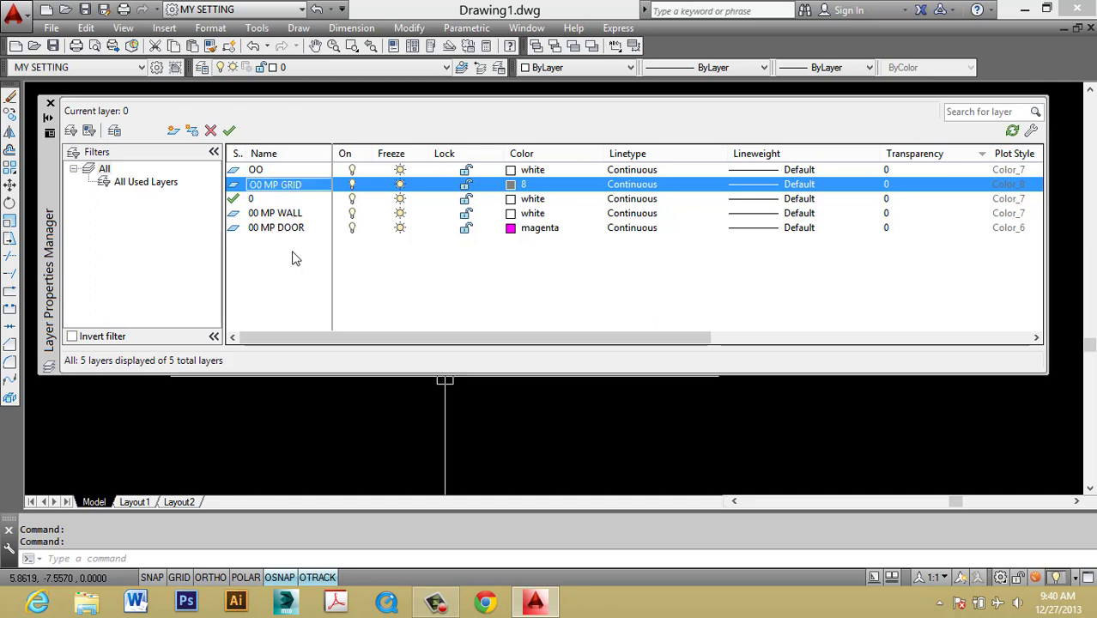
Step: Assign the CENTER2 linetype to the O0 MP GRID layer
{"action": "left_click", "coordinate": [629, 185]}
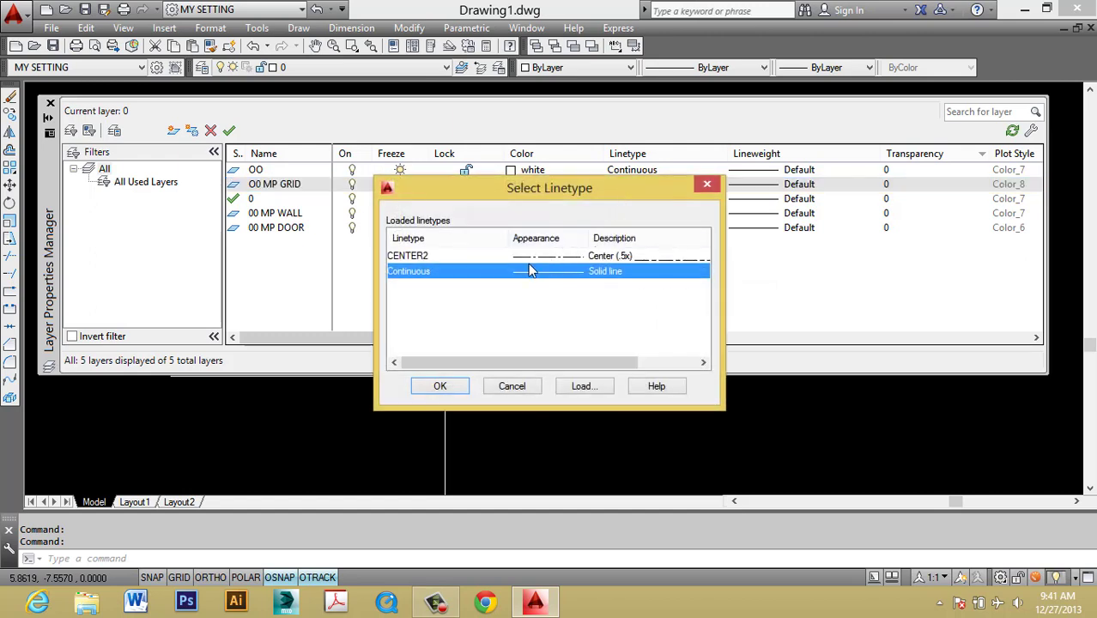
{"action": "left_click", "coordinate": [419, 258]}
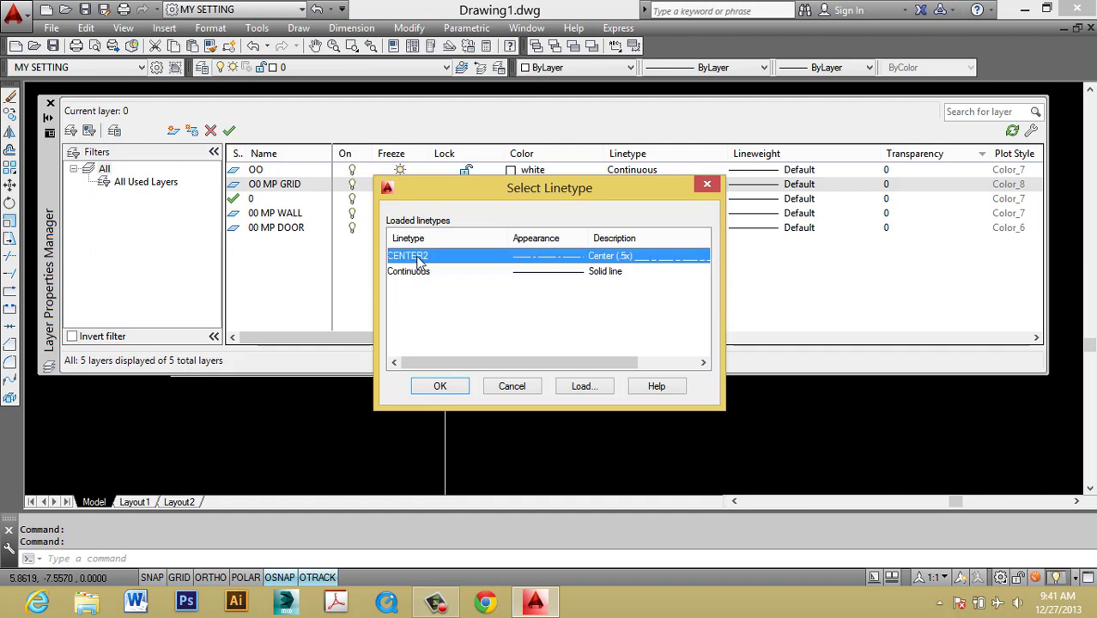
{"action": "left_click", "coordinate": [440, 387]}
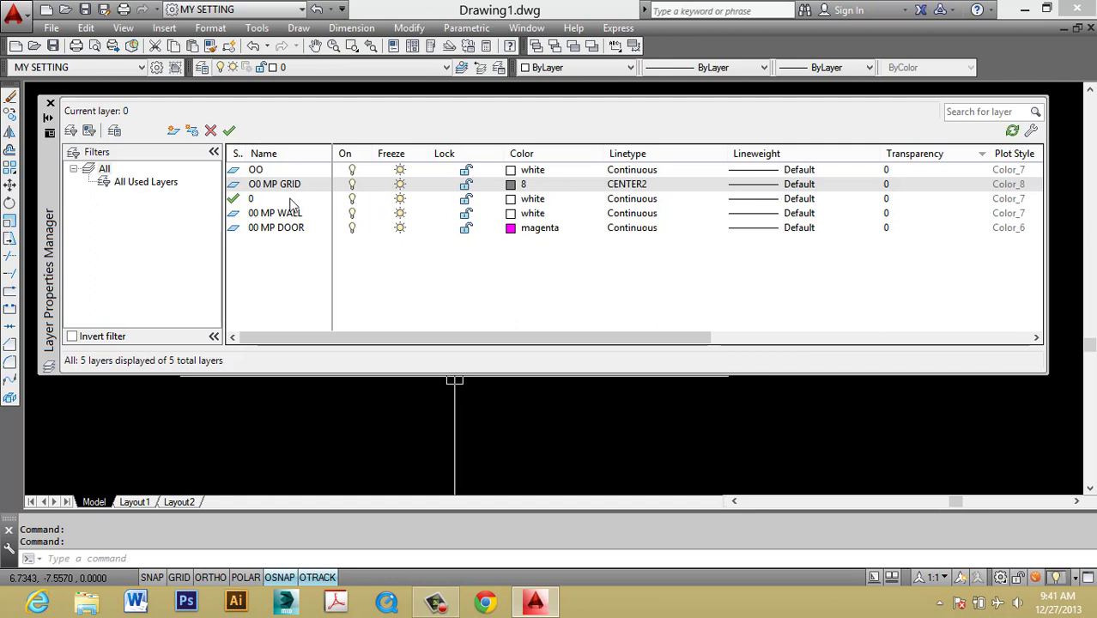
Step: Set the lineweight of the OO layer to 1.06 mm
{"action": "left_click", "coordinate": [758, 179]}
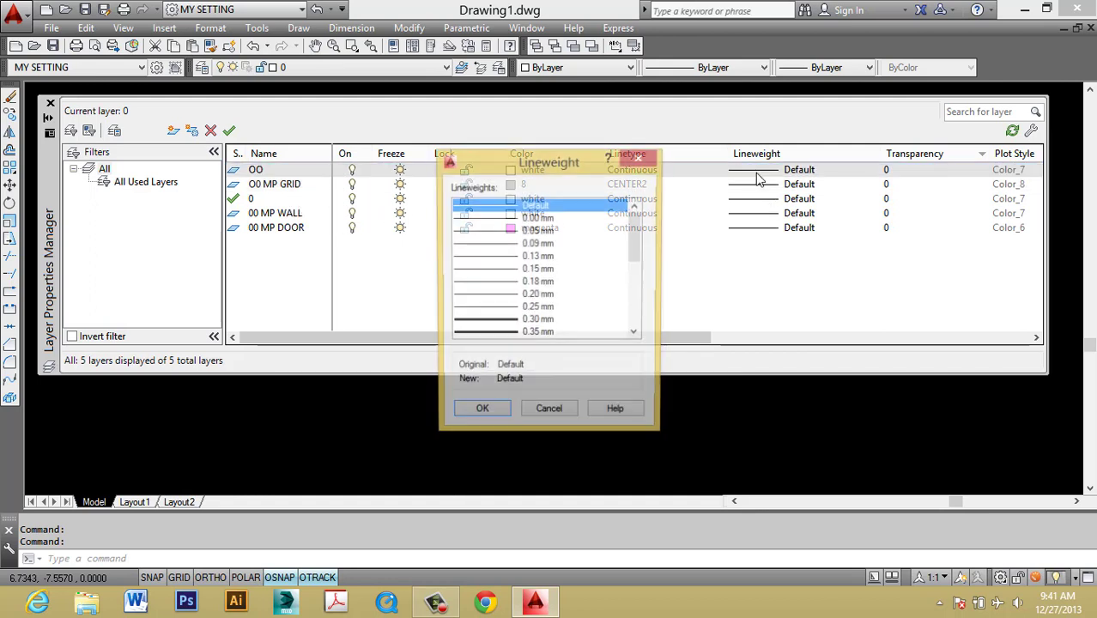
{"action": "left_click_drag", "start_coordinate": [636, 230], "coordinate": [636, 318]}
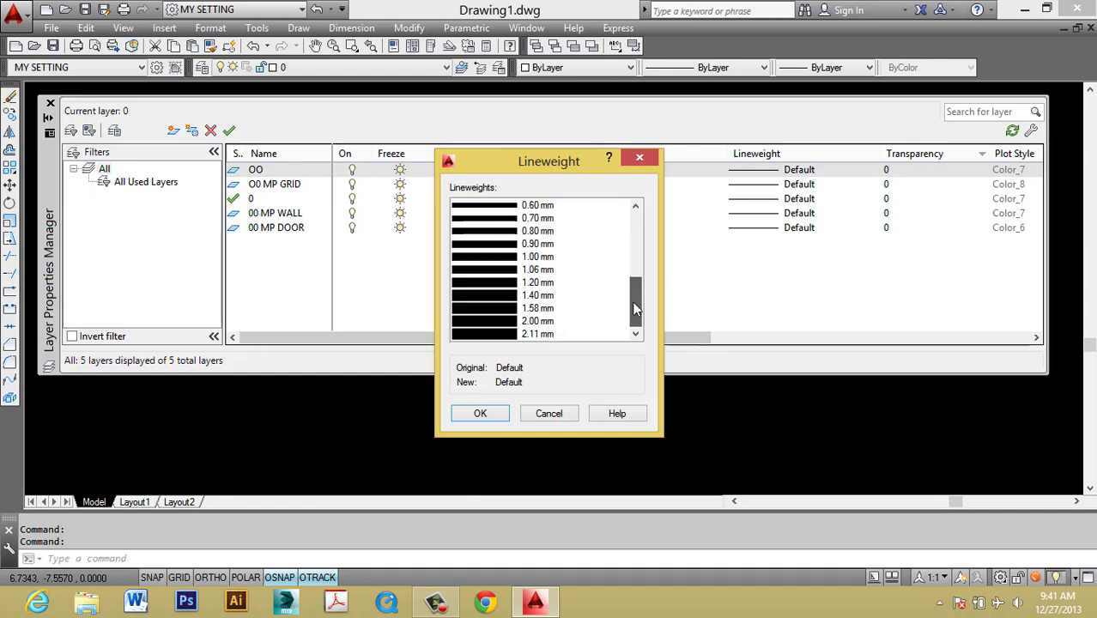
{"action": "left_click", "coordinate": [512, 270]}
{"action": "left_click", "coordinate": [479, 414]}
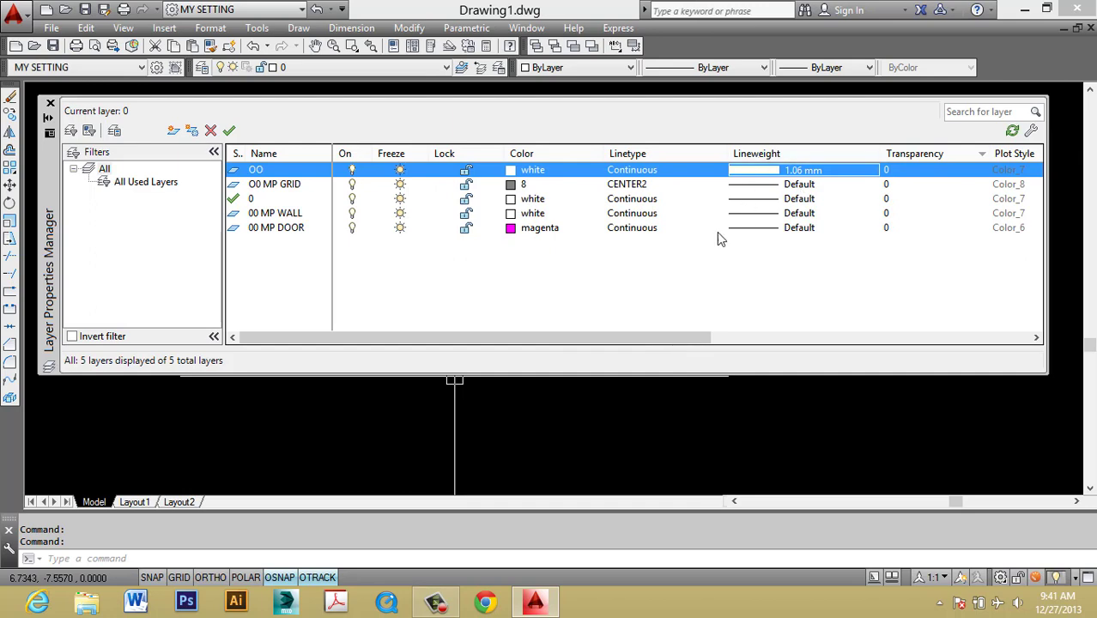
Step: Add the Lineweight toggle to the status bar with lineweight display turned on
{"action": "right_click", "coordinate": [316, 582]}
{"action": "mouse_move", "coordinate": [382, 563]}
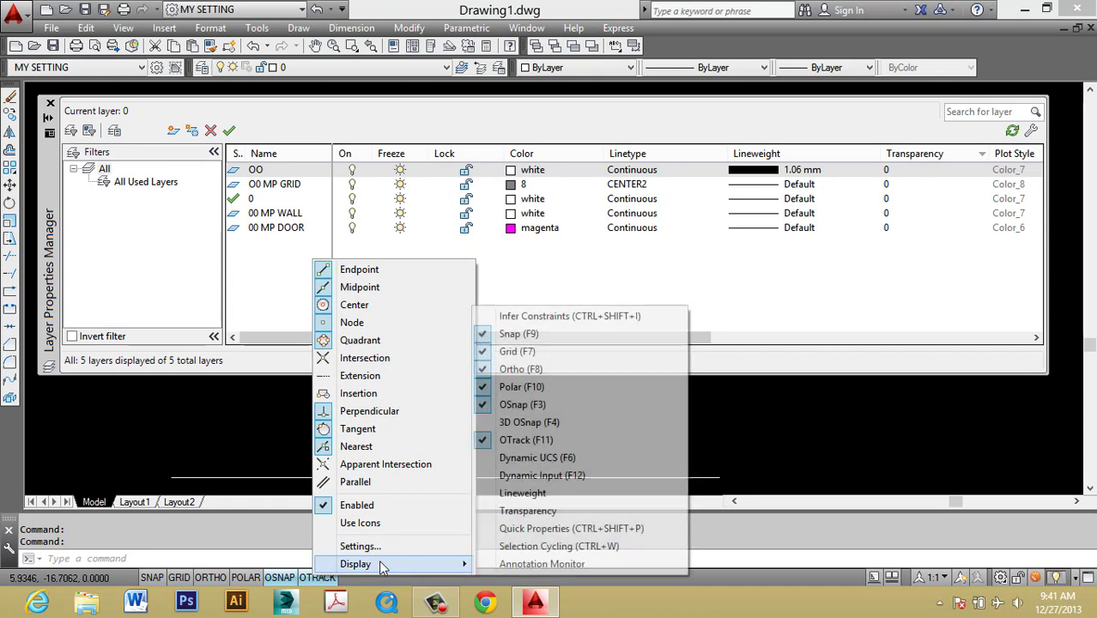
{"action": "left_click", "coordinate": [506, 493]}
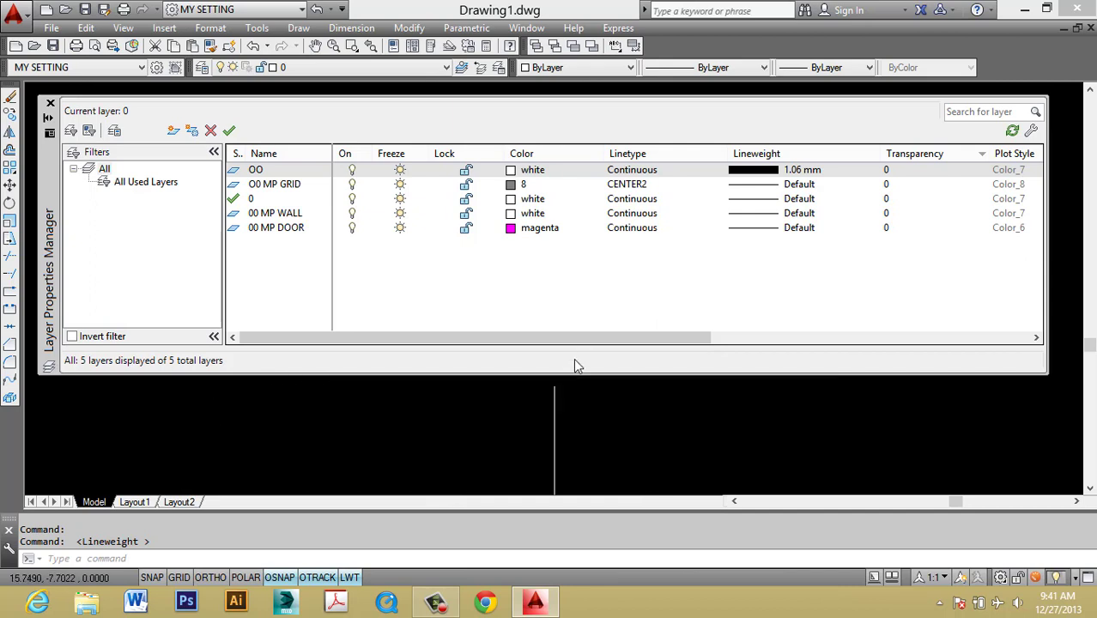
{"action": "key", "text": "Escape"}
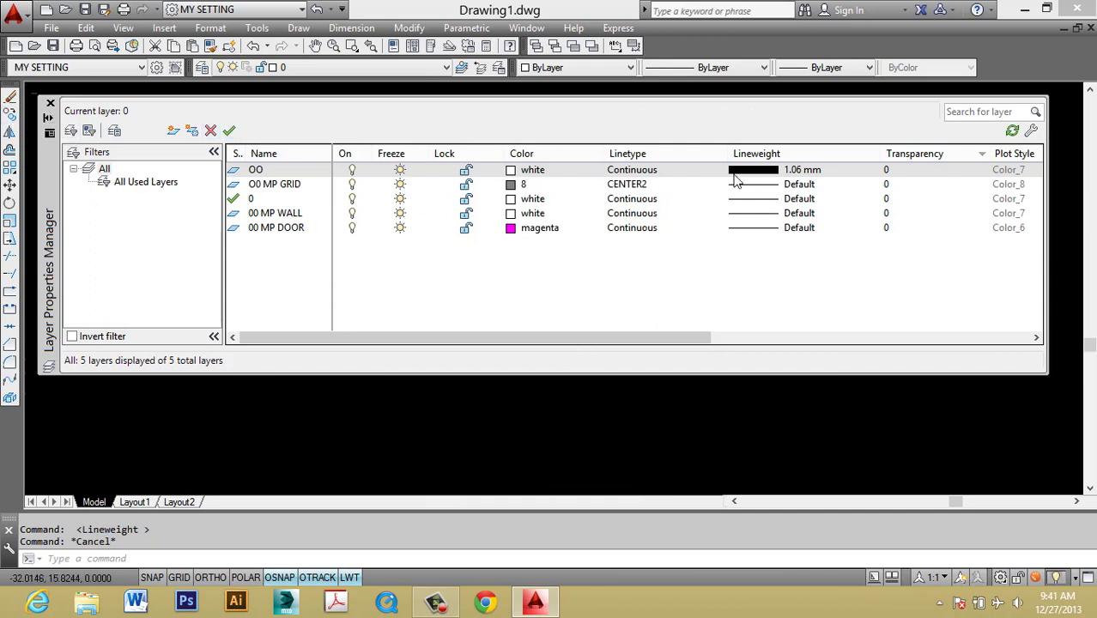
Step: Keep CENTER2 for the O0 MP GRID layer, set its lineweight to 0.30 mm and close the Layer Properties Manager
{"action": "left_click", "coordinate": [645, 185]}
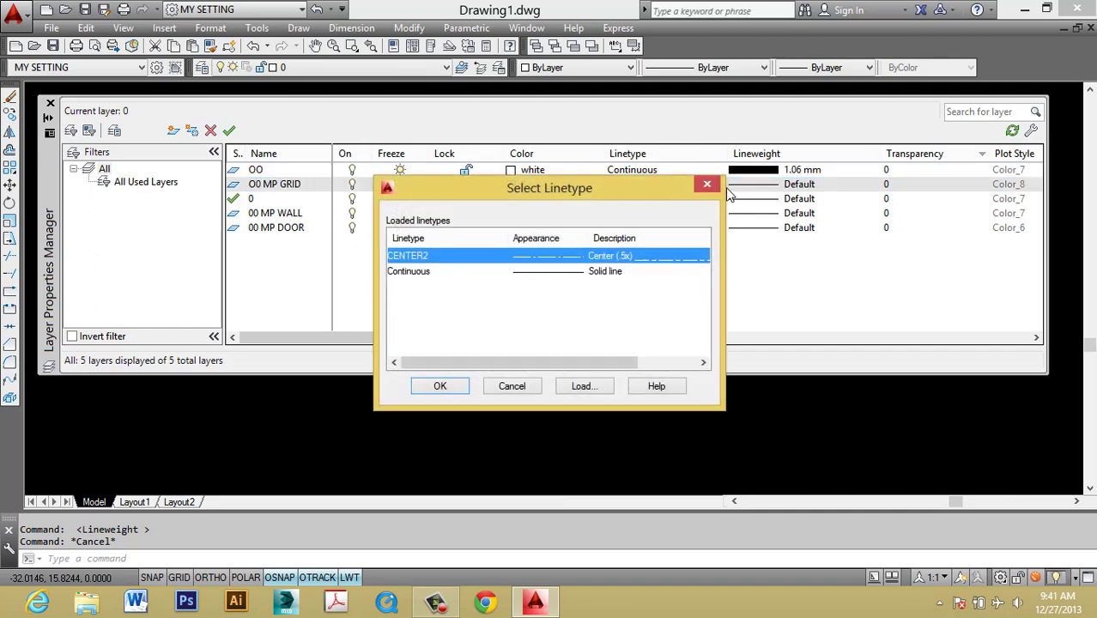
{"action": "key", "text": "Return"}
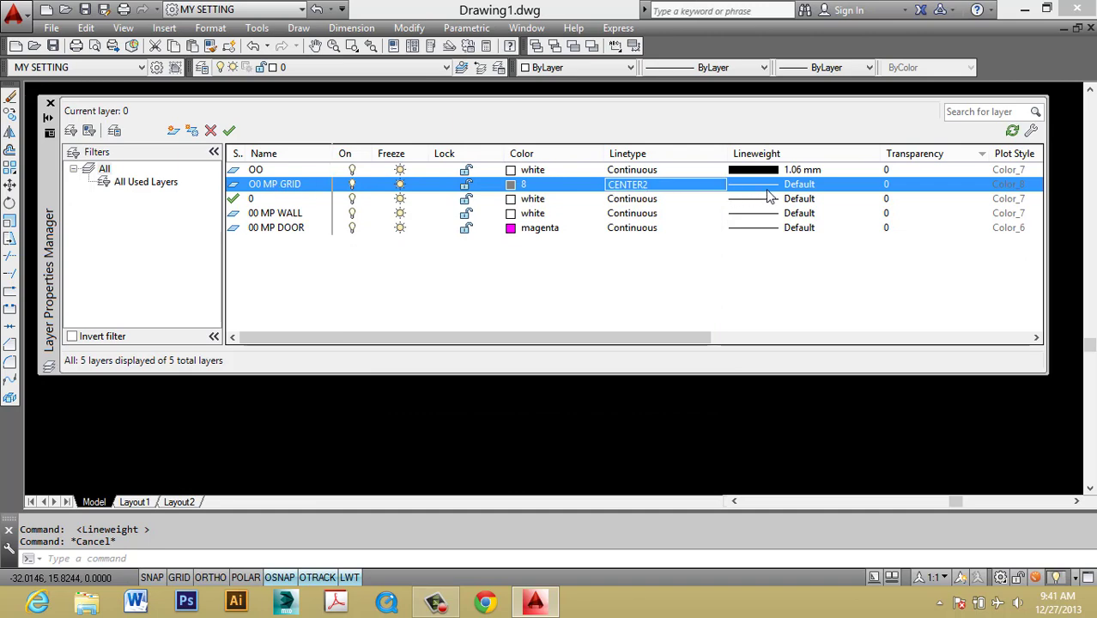
{"action": "left_click", "coordinate": [767, 187]}
{"action": "left_click", "coordinate": [529, 321]}
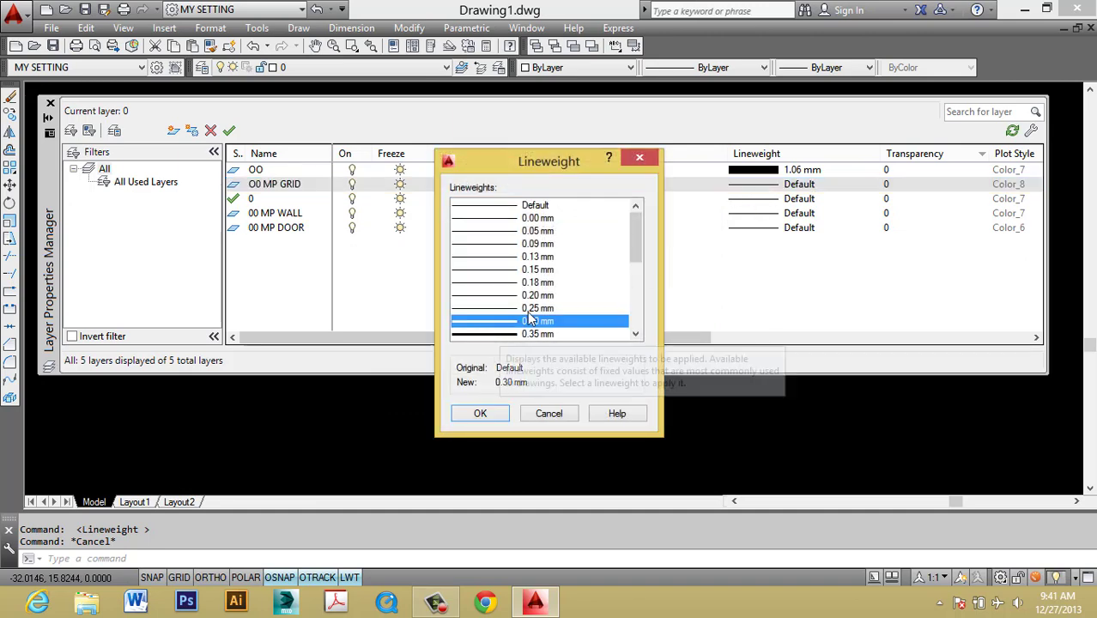
{"action": "left_click", "coordinate": [483, 414]}
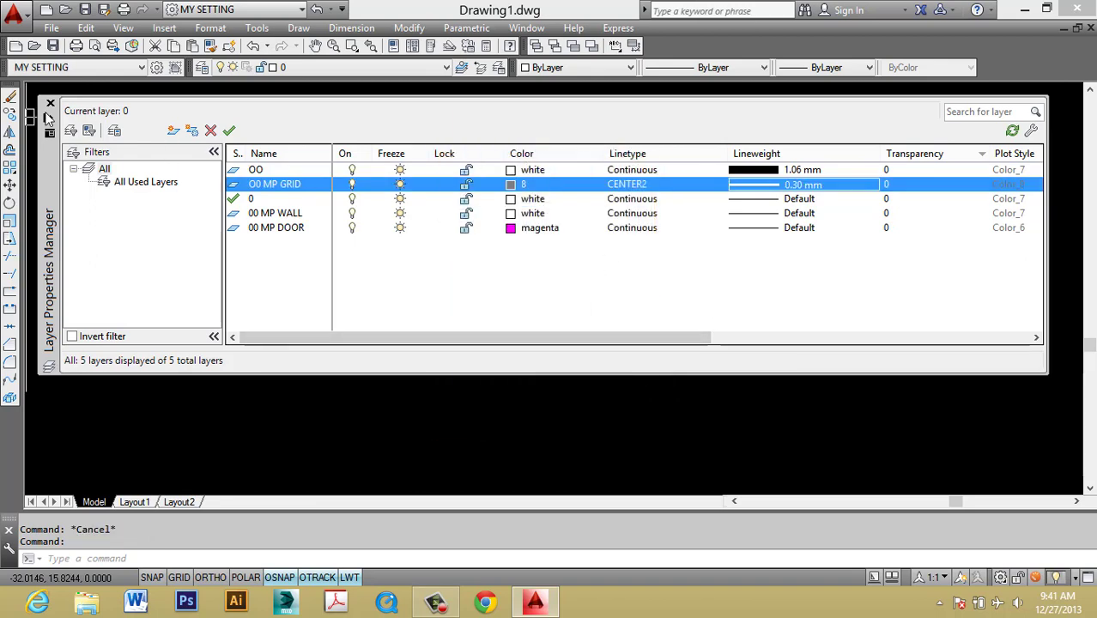
{"action": "left_click", "coordinate": [50, 105]}
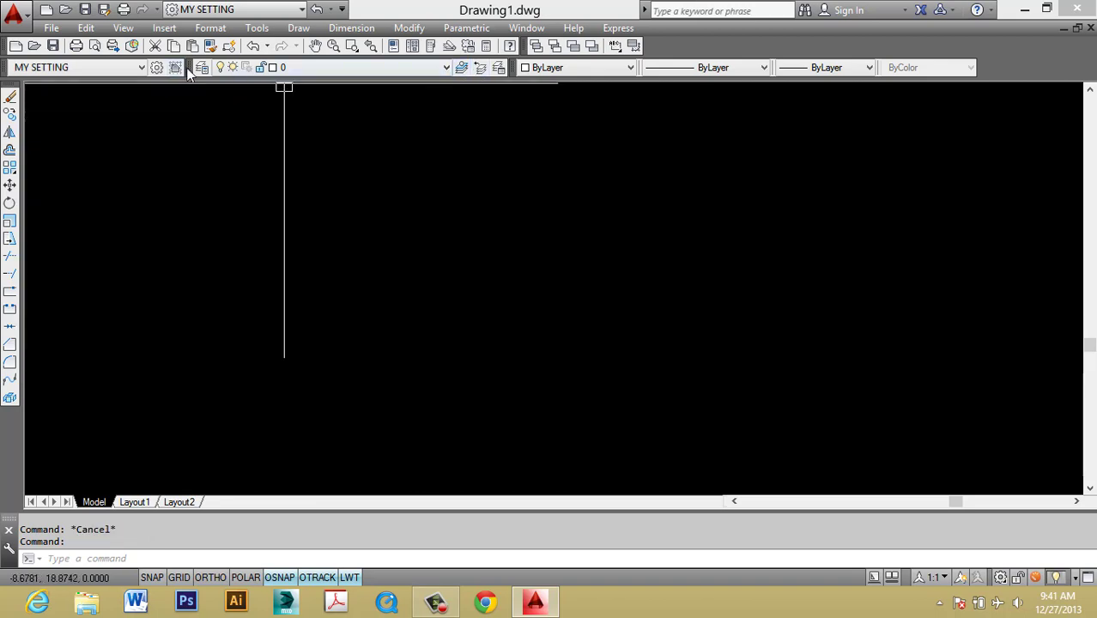
Step: Undock the Layers toolbar so it floats over the drawing area, and view the list of available AutoCAD toolbars
{"action": "left_click_drag", "start_coordinate": [188, 69], "coordinate": [438, 163]}
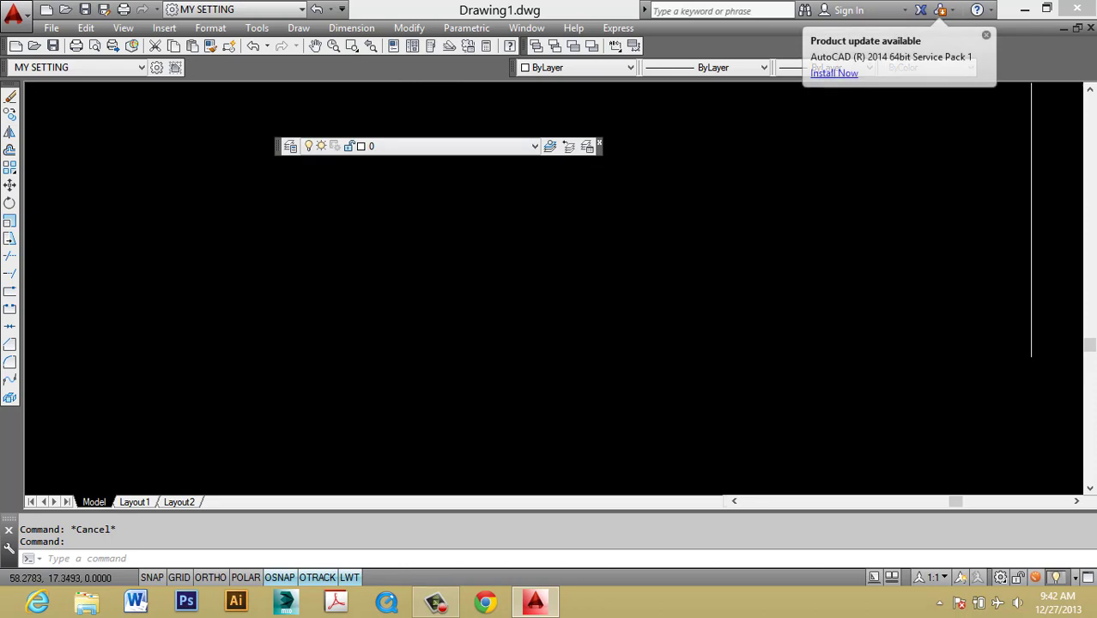
{"action": "right_click", "coordinate": [1018, 52]}
{"action": "mouse_move", "coordinate": [984, 66]}
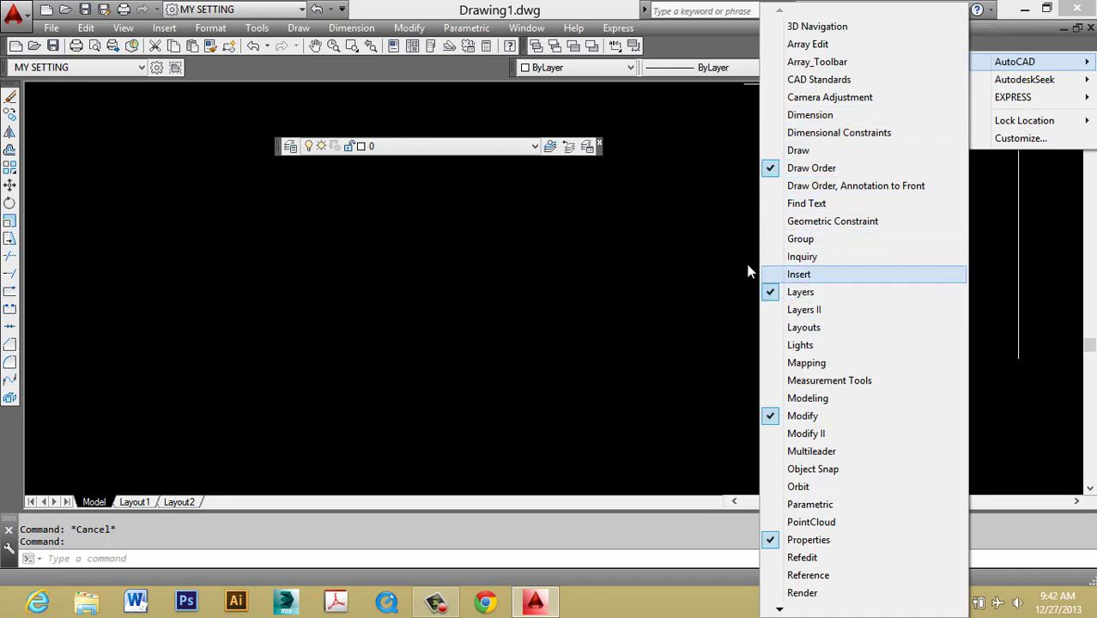
{"action": "left_click", "coordinate": [672, 168]}
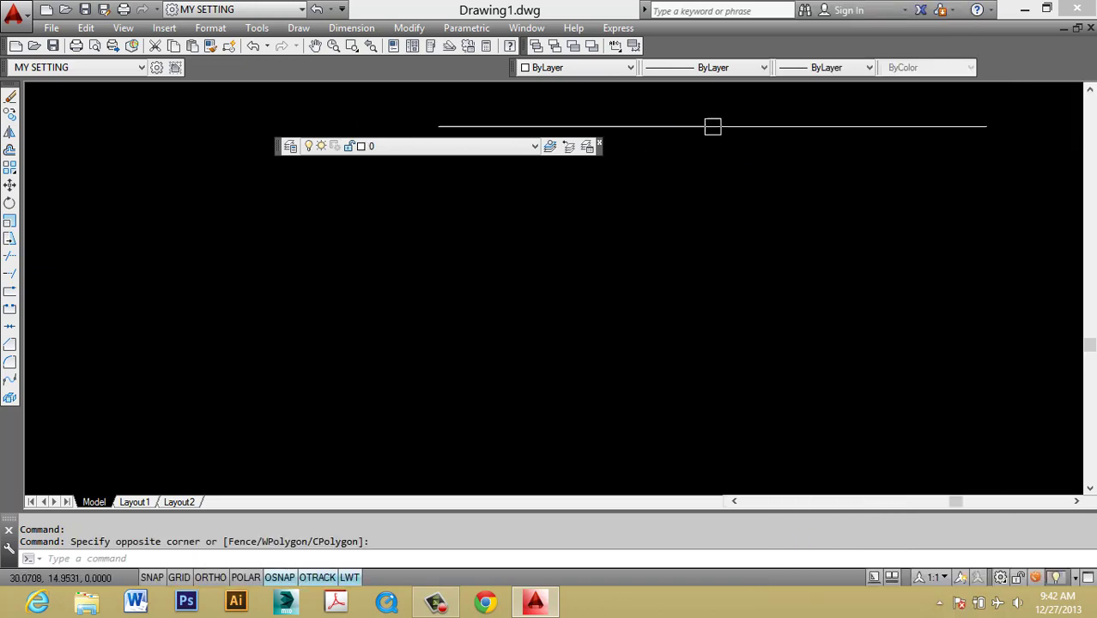
Step: Make O0 MP GRID the current layer and draw a horizontal line with Ortho in the middle of the drawing area
{"action": "left_click", "coordinate": [534, 147]}
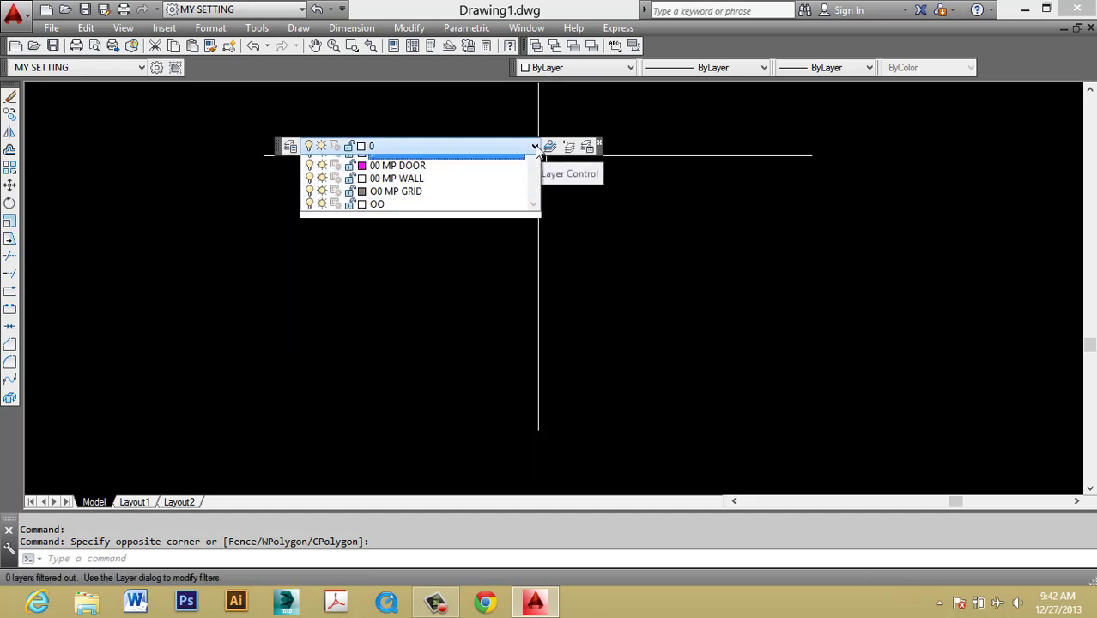
{"action": "left_click", "coordinate": [413, 206]}
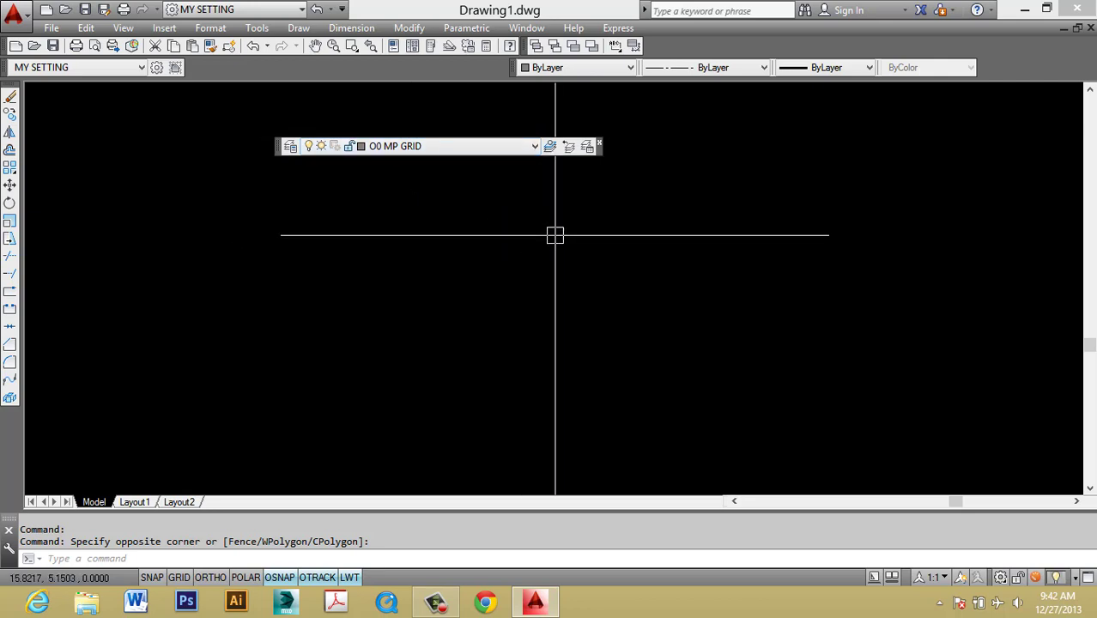
{"action": "key", "text": "Return"}
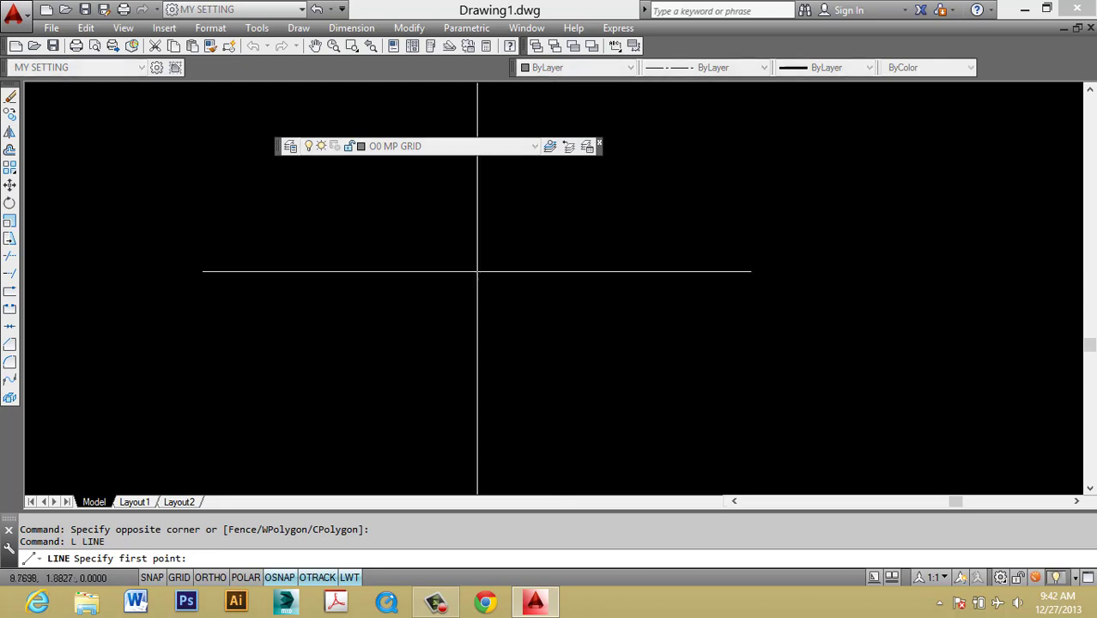
{"action": "left_click", "coordinate": [412, 283]}
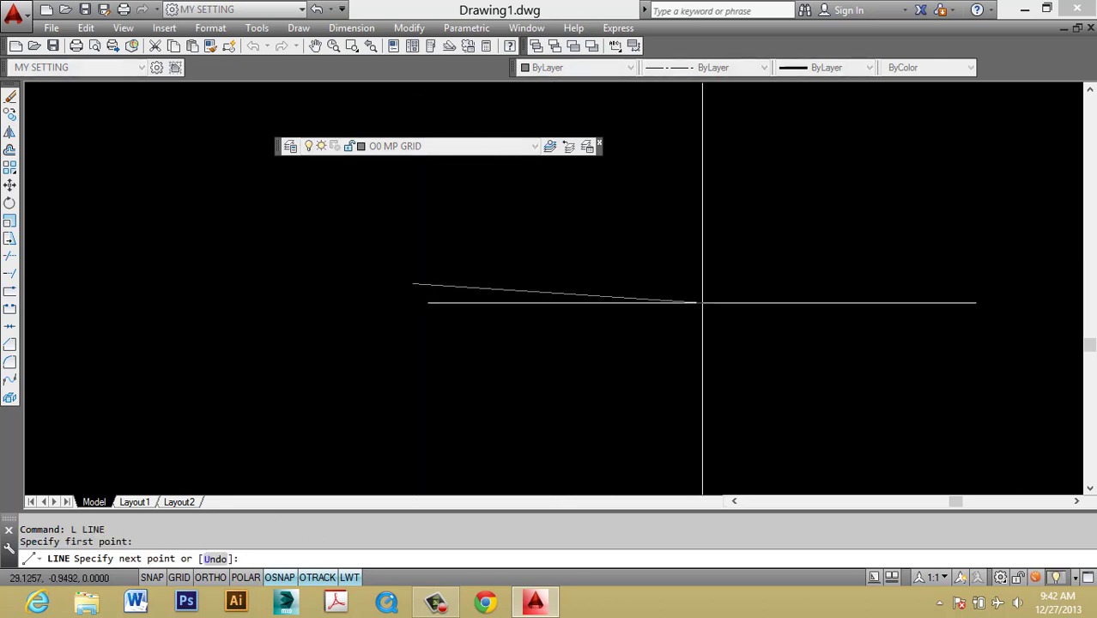
{"action": "key", "text": "F8"}
{"action": "left_click", "coordinate": [758, 284]}
{"action": "key", "text": "F8"}
{"action": "key", "text": "Return"}
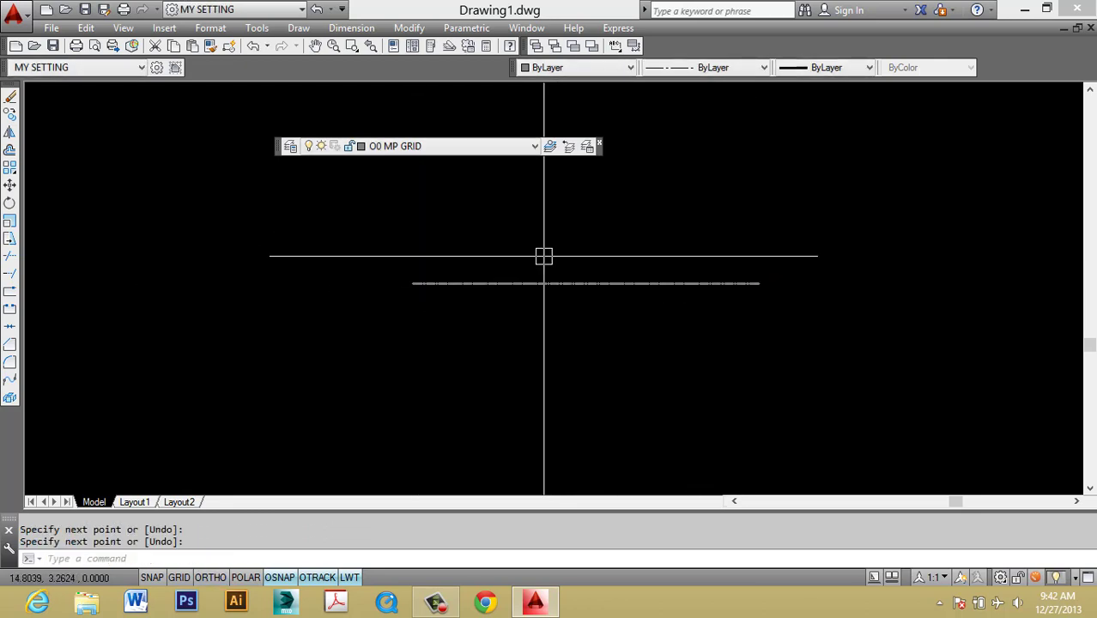
Step: Examine the dash pattern and thickness of the grid line at close range
{"action": "scroll", "coordinate": [546, 255], "scroll_direction": "up", "scroll_amount": 5}
{"action": "middle_click_drag", "start_coordinate": [661, 341], "coordinate": [659, 245]}
{"action": "left_click", "coordinate": [670, 344]}
{"action": "left_click", "coordinate": [567, 249]}
{"action": "scroll", "coordinate": [558, 271], "scroll_direction": "up", "scroll_amount": 9}
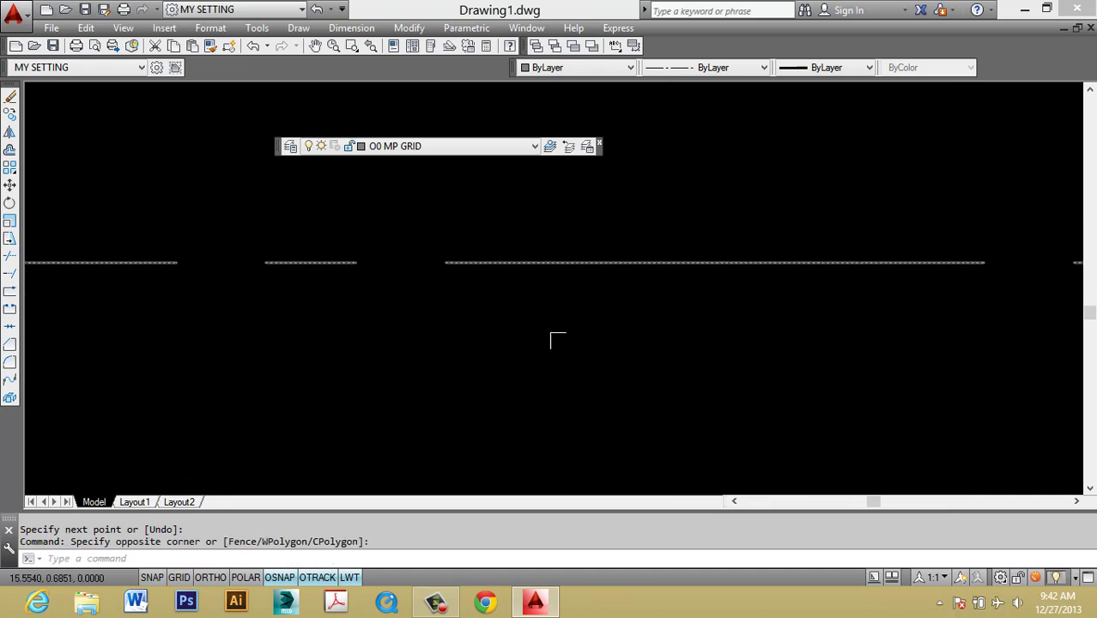
{"action": "middle_click_drag", "start_coordinate": [665, 286], "coordinate": [664, 306]}
{"action": "key", "text": "Escape"}
{"action": "left_click", "coordinate": [693, 266]}
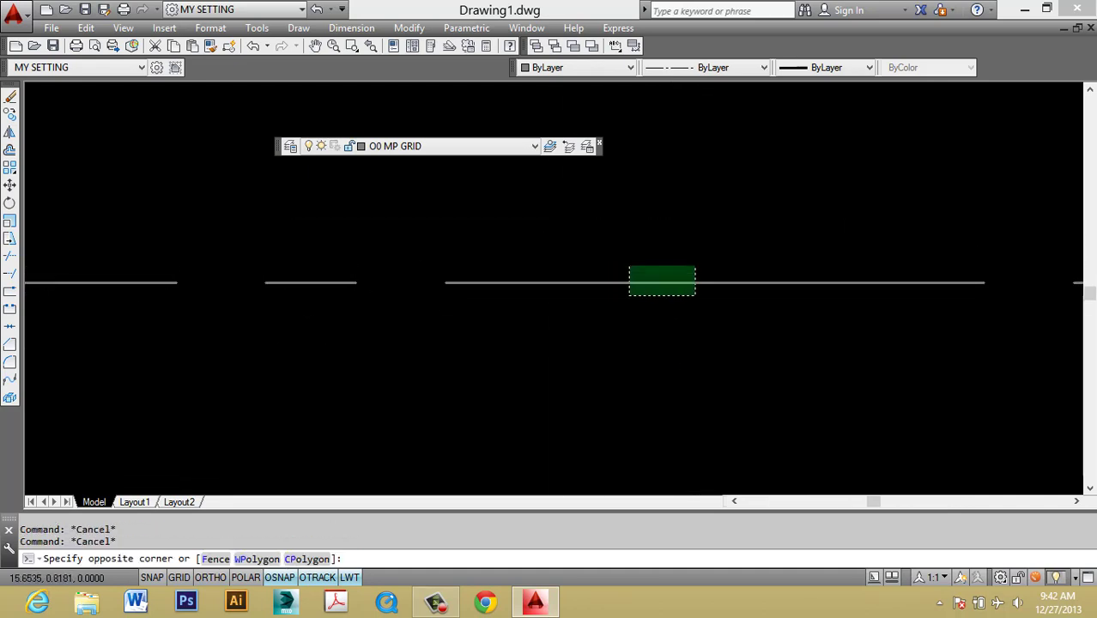
{"action": "key", "text": "Escape"}
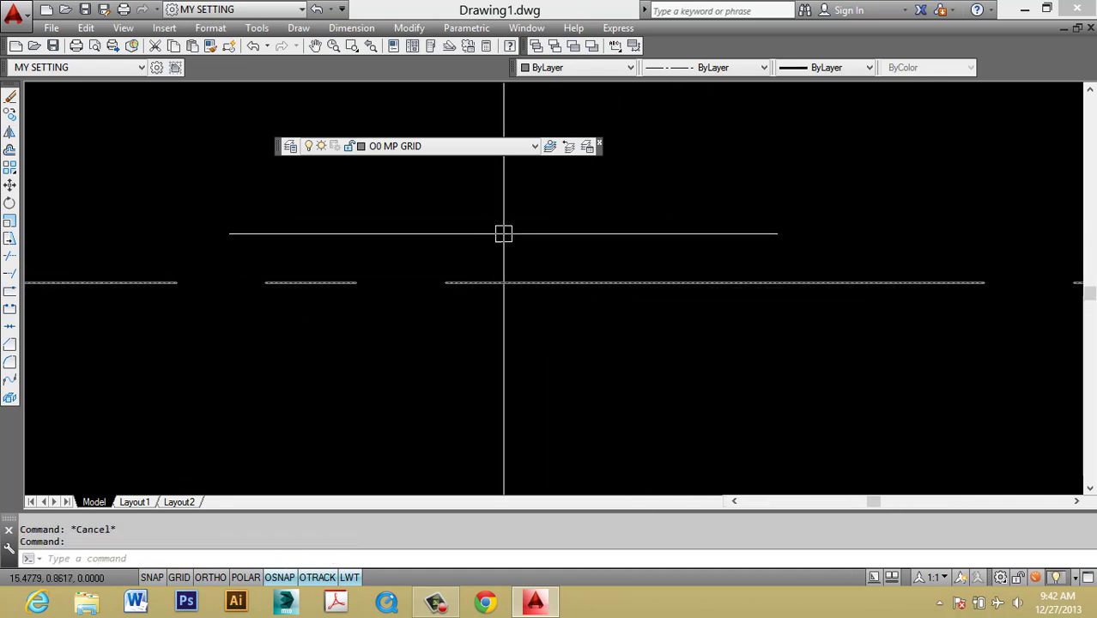
{"action": "scroll", "coordinate": [474, 177], "scroll_direction": "up", "scroll_amount": 2}
{"action": "double_click", "coordinate": [605, 360]}
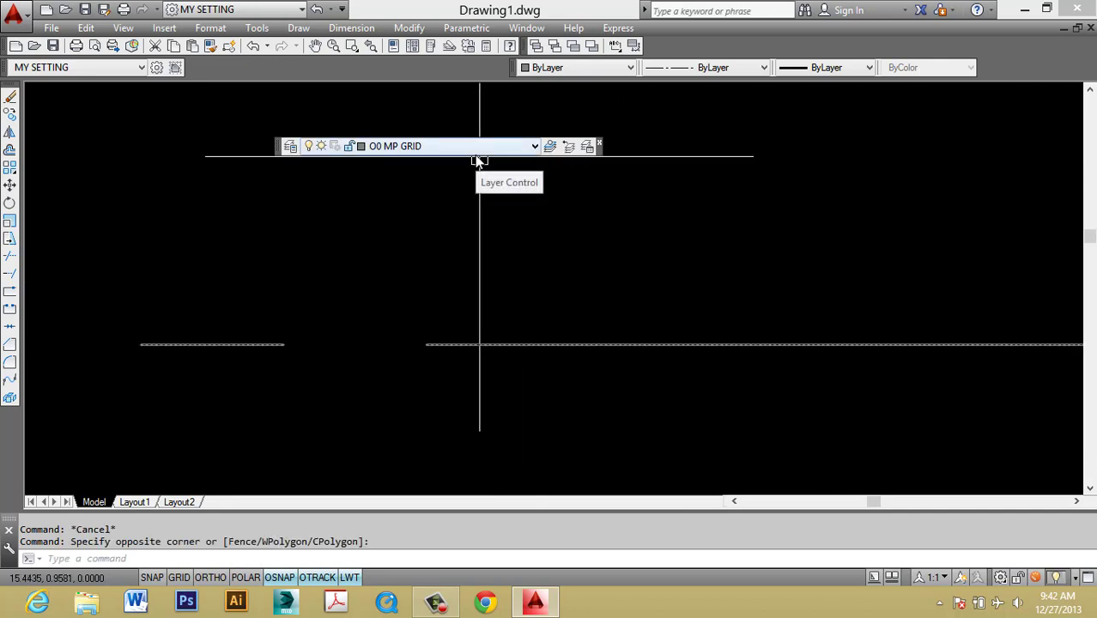
{"action": "key", "text": "Escape"}
{"action": "scroll", "coordinate": [528, 348], "scroll_direction": "up", "scroll_amount": 3}
{"action": "scroll", "coordinate": [528, 343], "scroll_direction": "up", "scroll_amount": 9}
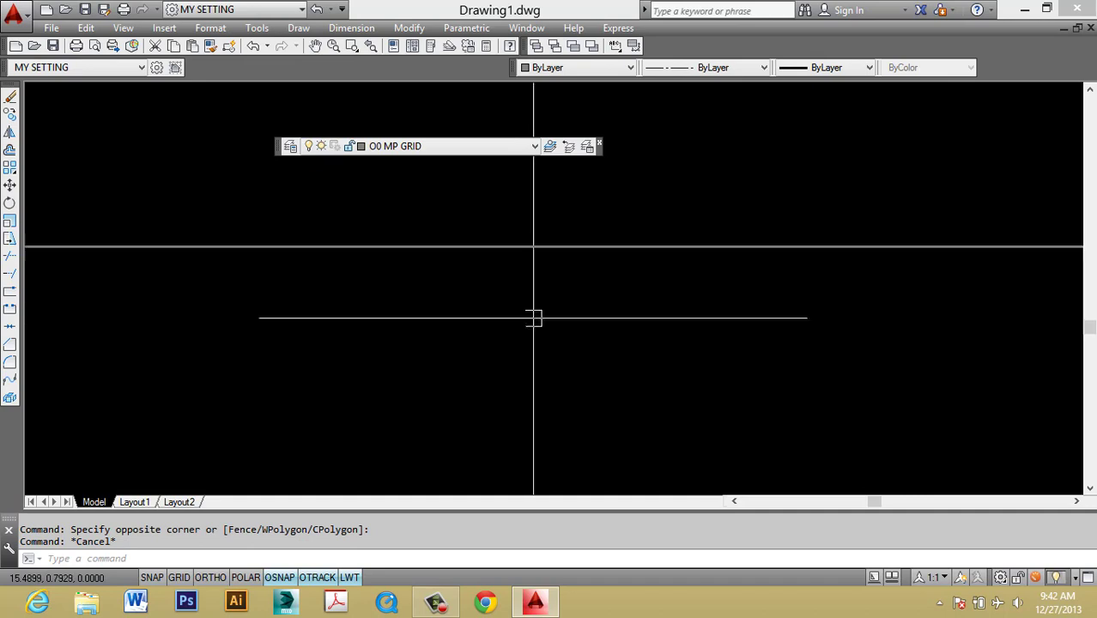
{"action": "scroll", "coordinate": [600, 212], "scroll_direction": "up", "scroll_amount": 5}
Step: Turn lineweight display off and back on to compare the thickness of the grid line
{"action": "left_click", "coordinate": [349, 577]}
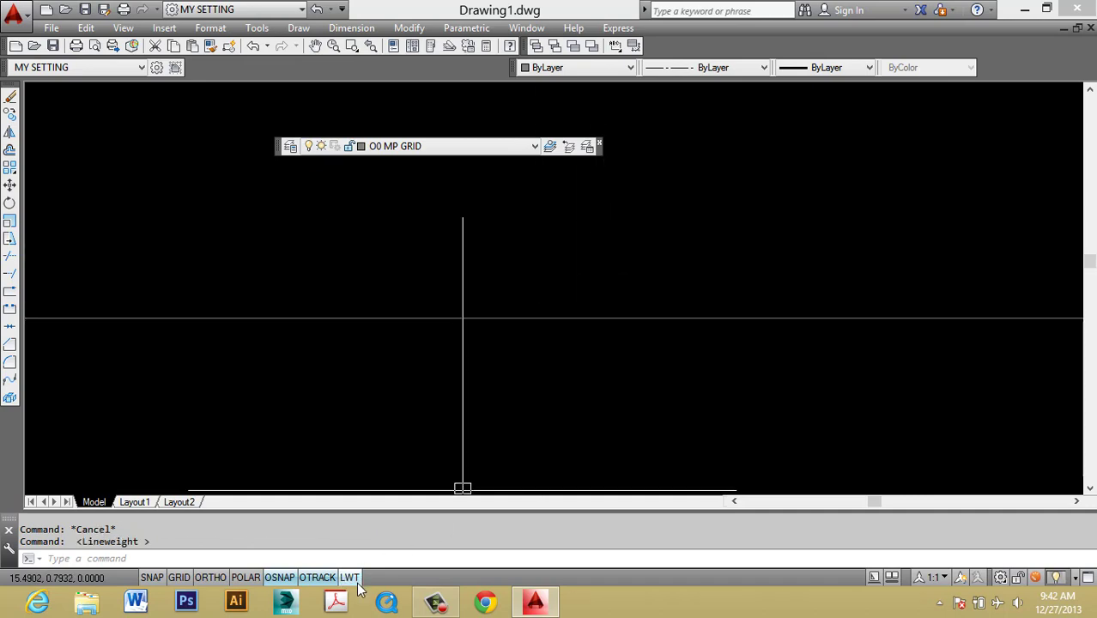
{"action": "left_click", "coordinate": [349, 577]}
{"action": "key", "text": "Escape"}
{"action": "scroll", "coordinate": [601, 336], "scroll_direction": "up", "scroll_amount": 2}
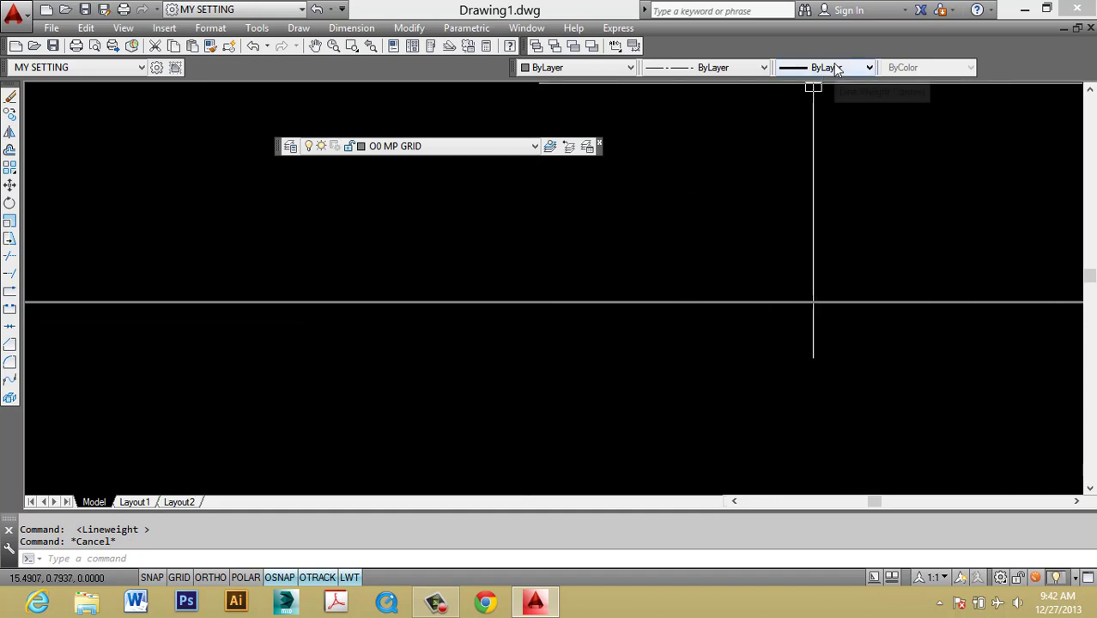
Step: Remove the Lineweight toggle from the status bar's displayed buttons and add it back
{"action": "right_click", "coordinate": [361, 582]}
{"action": "mouse_move", "coordinate": [416, 566]}
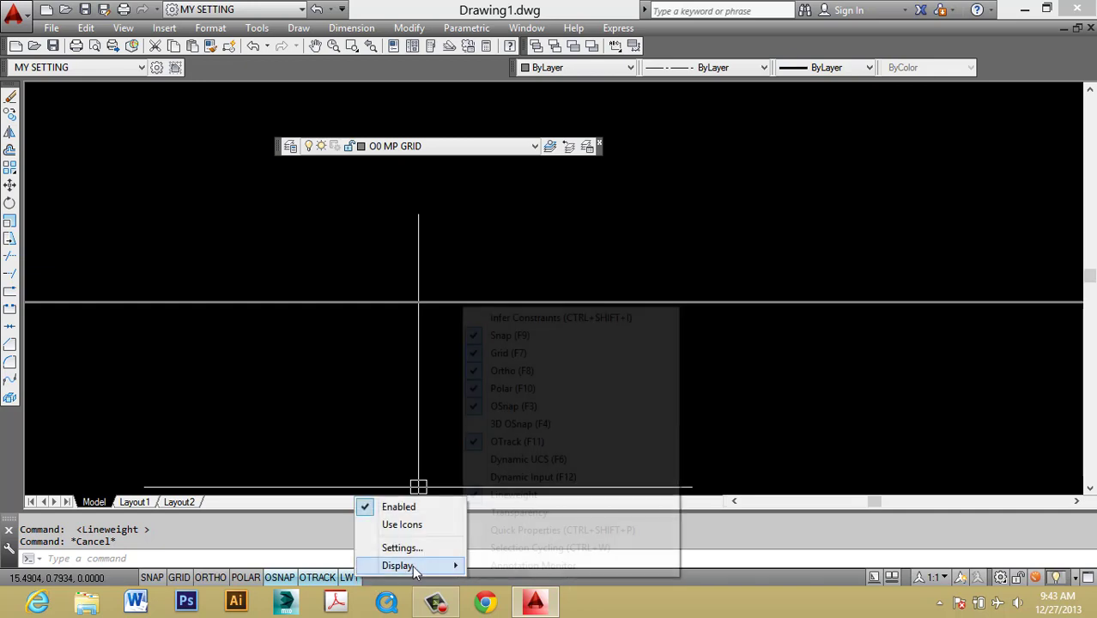
{"action": "left_click", "coordinate": [498, 498]}
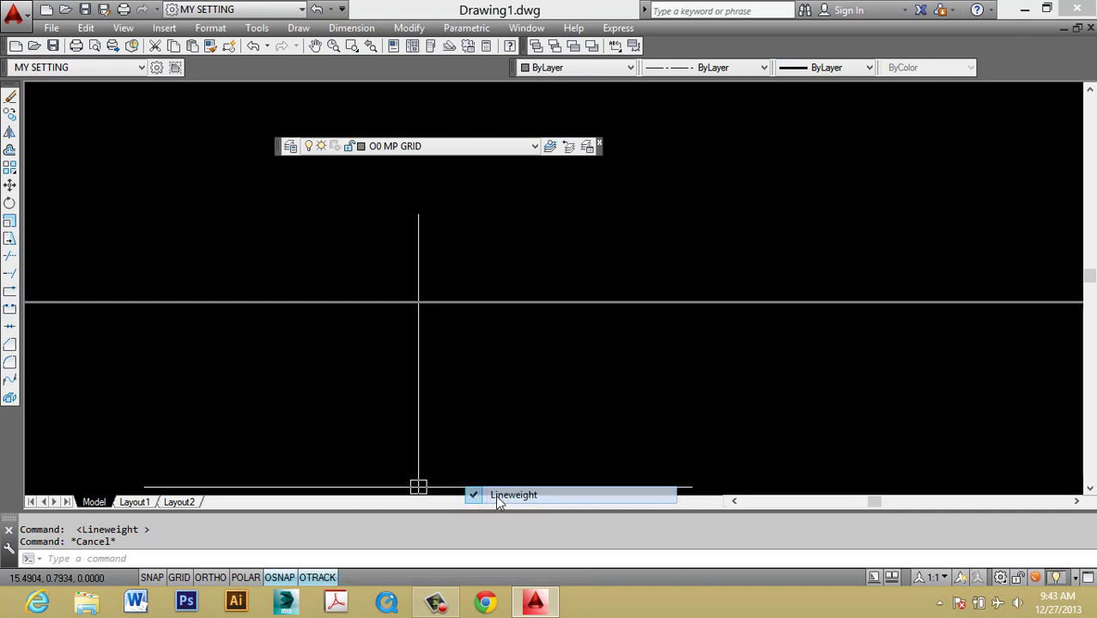
{"action": "right_click", "coordinate": [324, 580]}
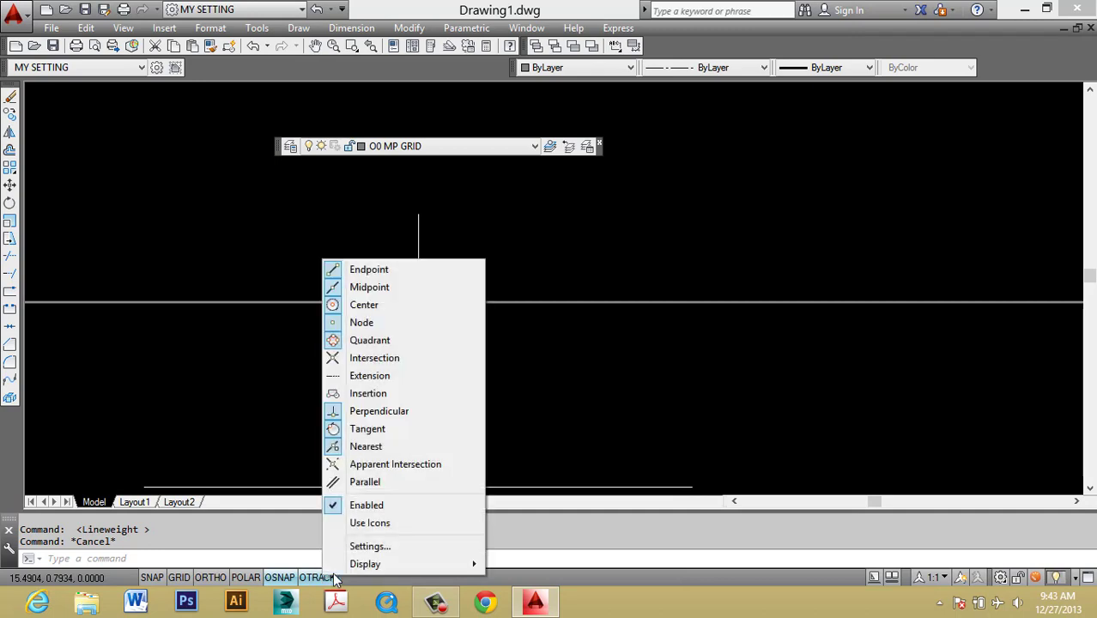
{"action": "mouse_move", "coordinate": [360, 559]}
{"action": "left_click", "coordinate": [496, 495]}
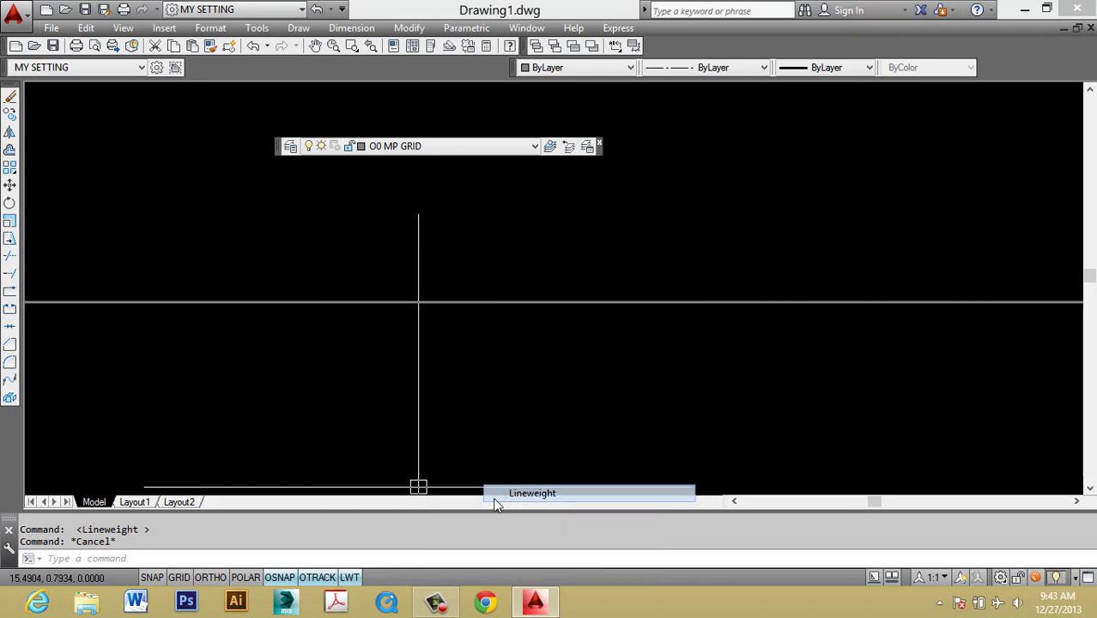
Step: Toggle lineweight display off and on, and view the list of available object lineweights
{"action": "left_click", "coordinate": [352, 578]}
{"action": "left_click", "coordinate": [351, 579]}
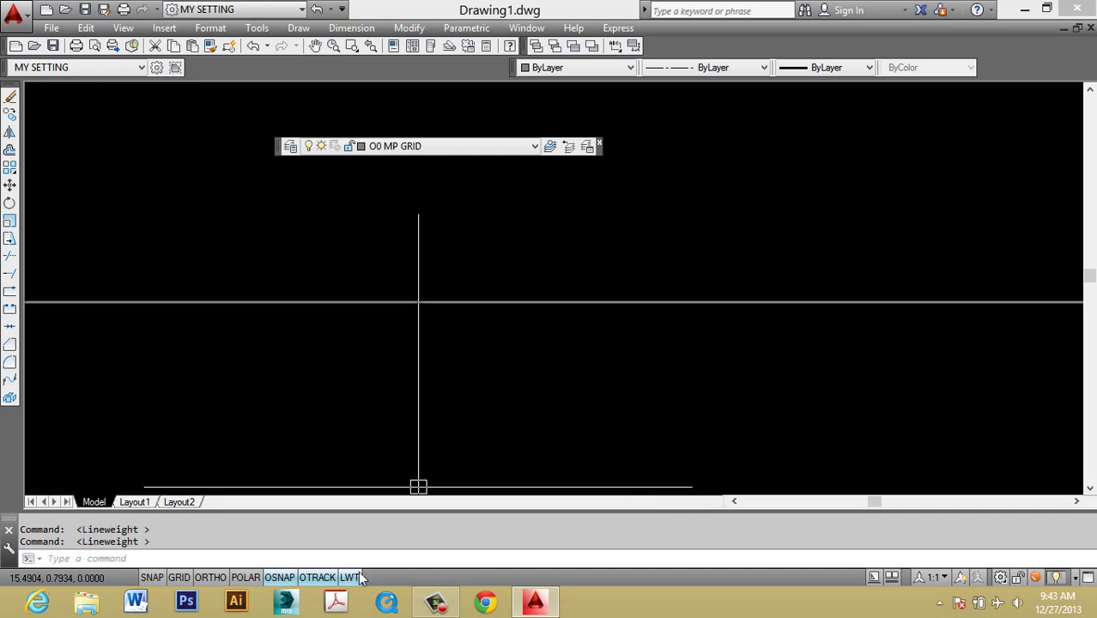
{"action": "scroll", "coordinate": [490, 297], "scroll_direction": "up", "scroll_amount": 3}
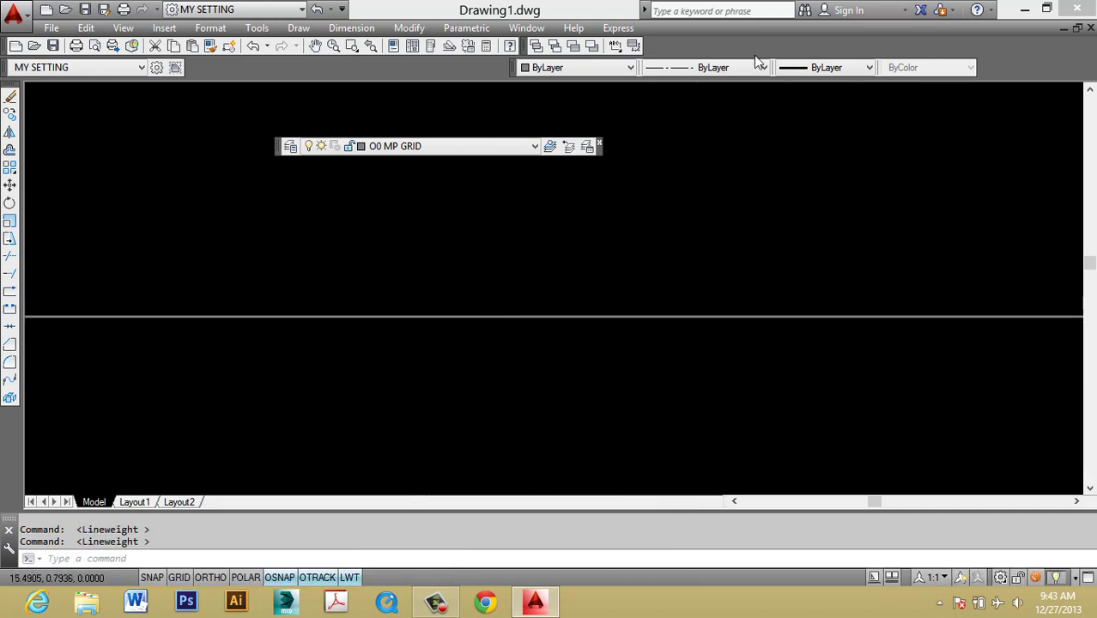
{"action": "left_click", "coordinate": [823, 69]}
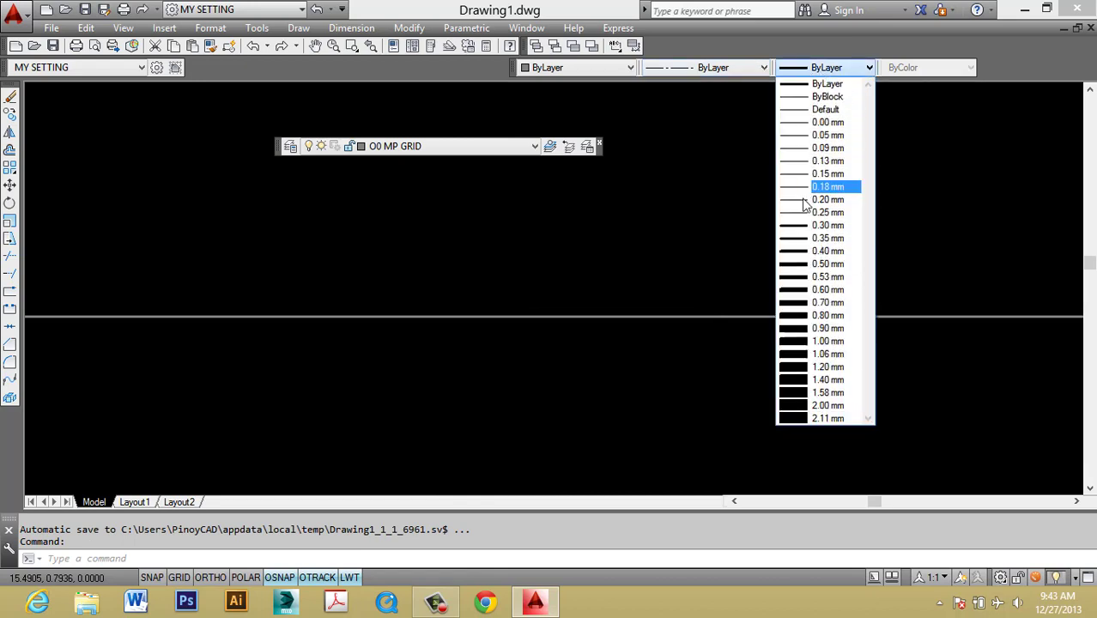
{"action": "left_click", "coordinate": [616, 231]}
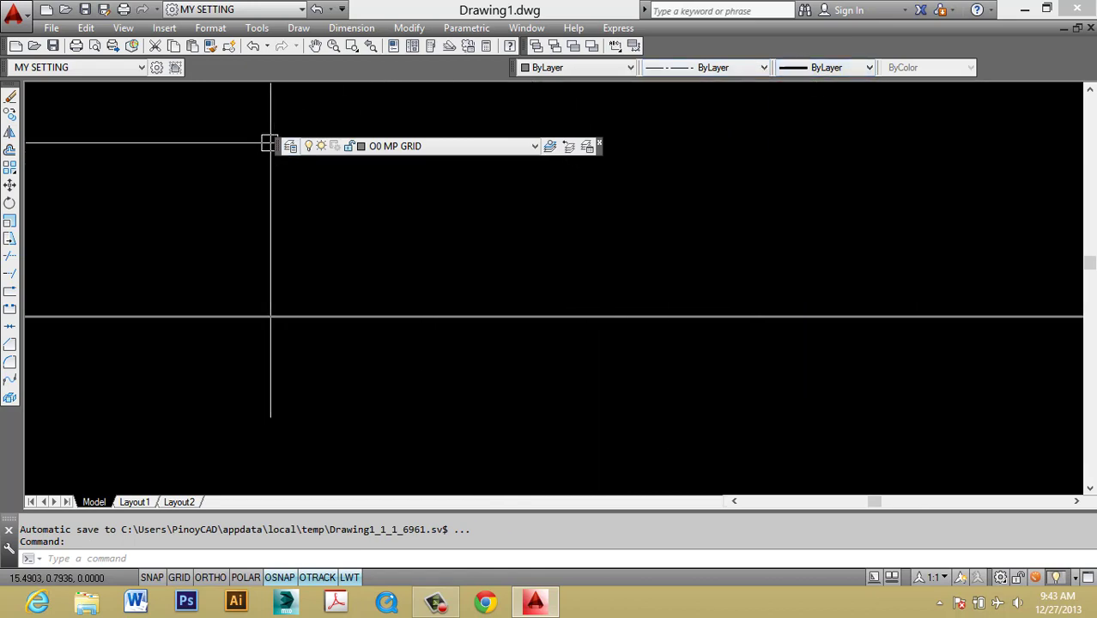
Step: Dock the Layers toolbar above the drawing area and set the current object lineweight to 2.11 mm
{"action": "left_click_drag", "start_coordinate": [279, 147], "coordinate": [322, 69]}
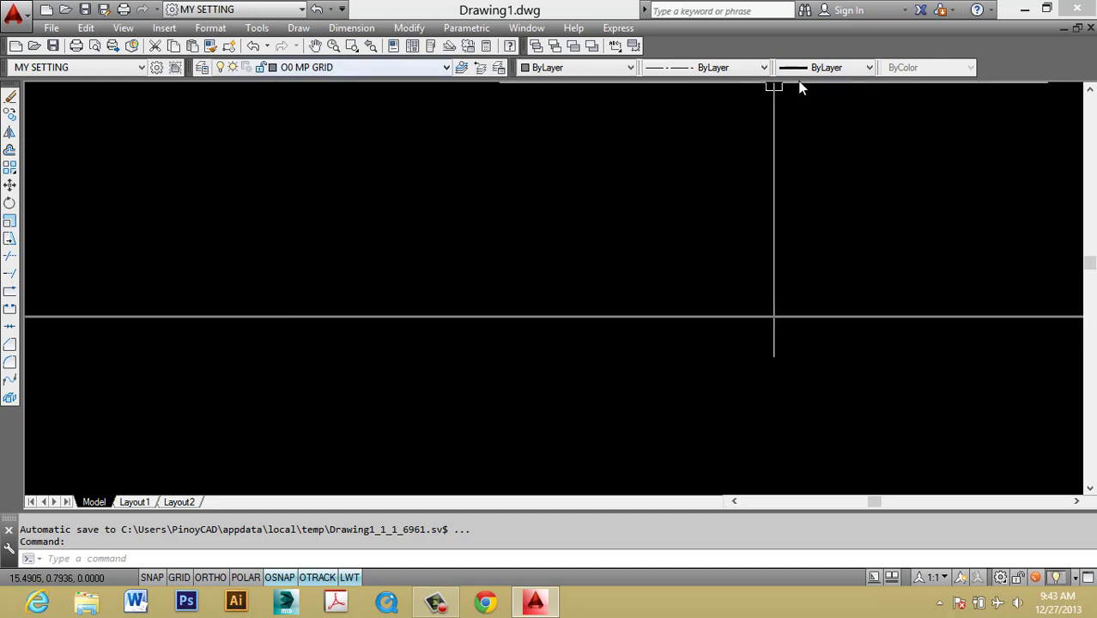
{"action": "left_click", "coordinate": [859, 69]}
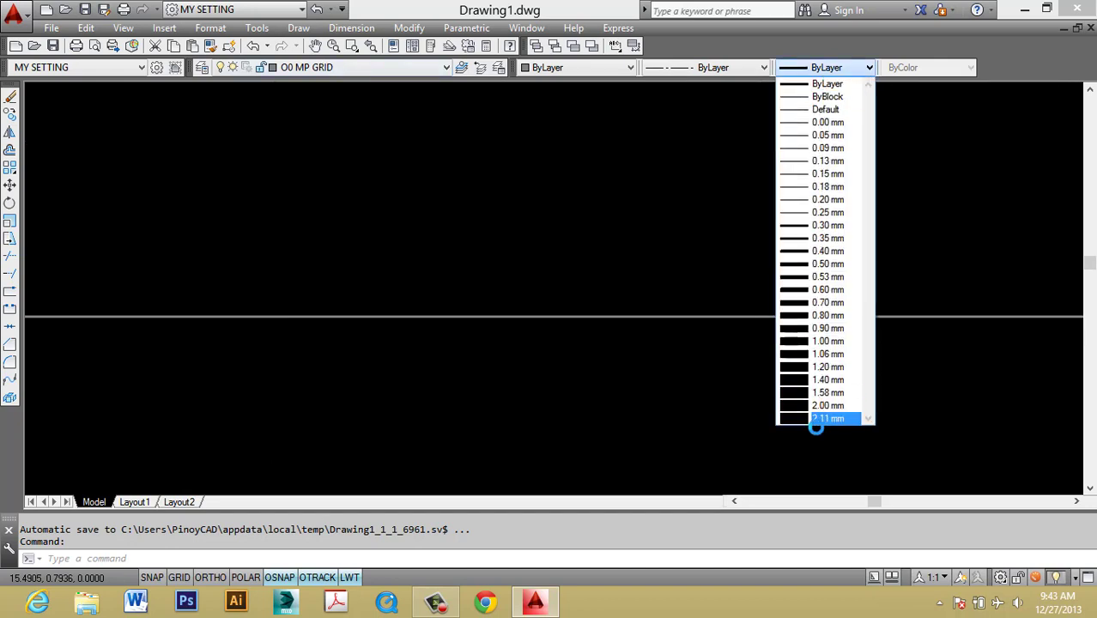
{"action": "left_click", "coordinate": [824, 418]}
{"action": "key", "text": "Escape"}
{"action": "left_click", "coordinate": [507, 272]}
{"action": "key", "text": "Escape"}
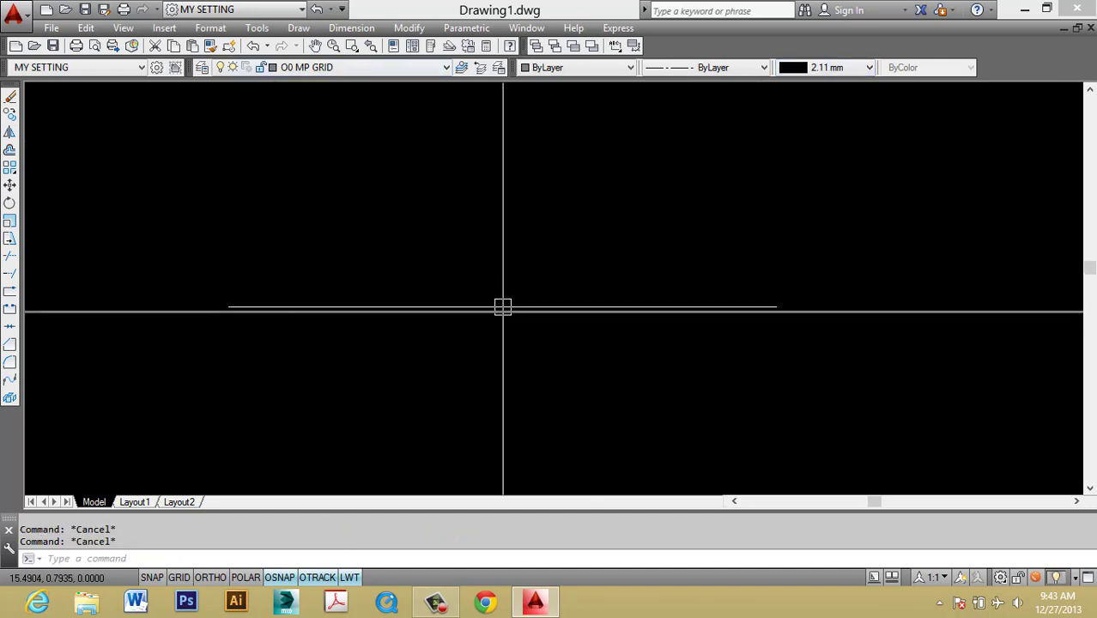
Step: Regenerate the drawing and toggle lineweight display to check the grid line's thickness against the object lineweight setting
{"action": "type", "text": "RE"}
{"action": "key", "text": "Return"}
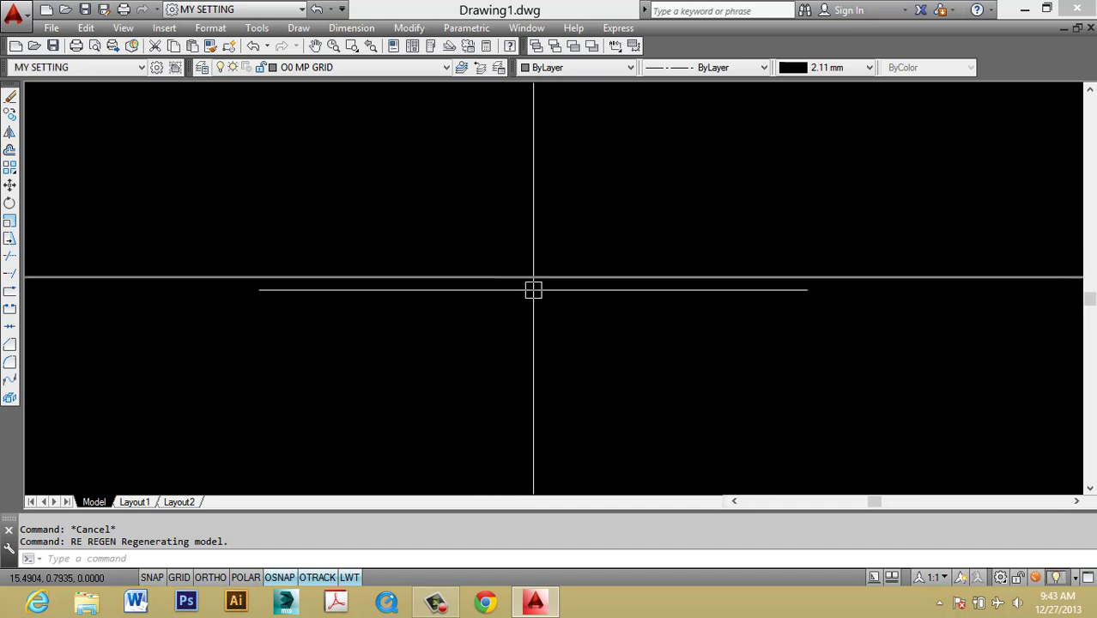
{"action": "left_click", "coordinate": [345, 581]}
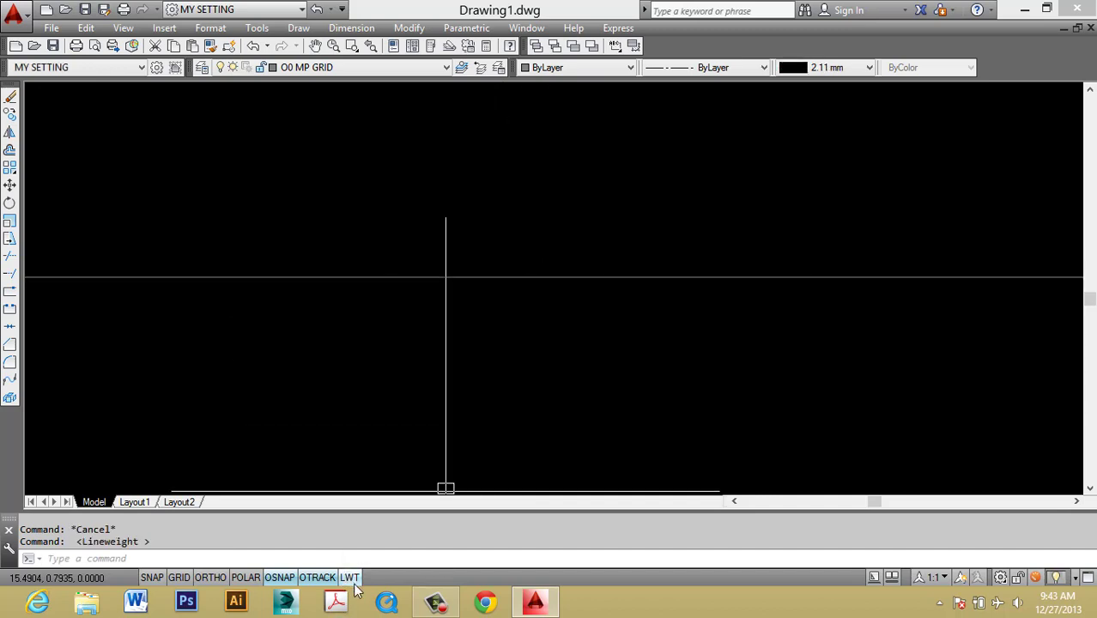
{"action": "left_click", "coordinate": [345, 581]}
{"action": "key", "text": "Escape"}
{"action": "scroll", "coordinate": [678, 158], "scroll_direction": "up", "scroll_amount": 2}
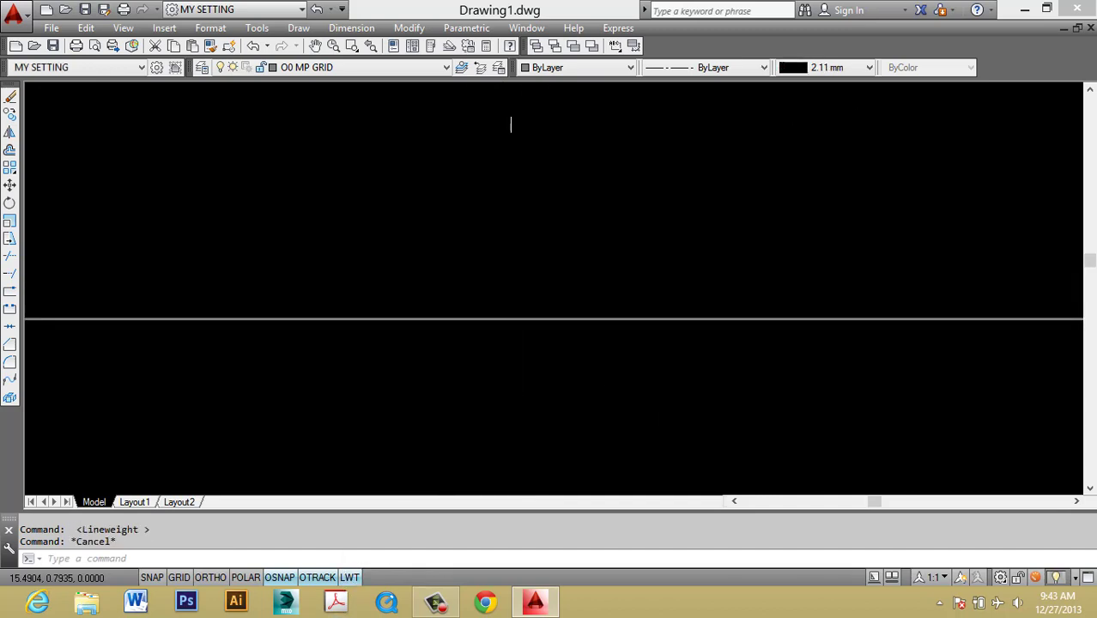
{"action": "left_click", "coordinate": [521, 362]}
{"action": "left_click", "coordinate": [399, 315]}
{"action": "key", "text": "Escape"}
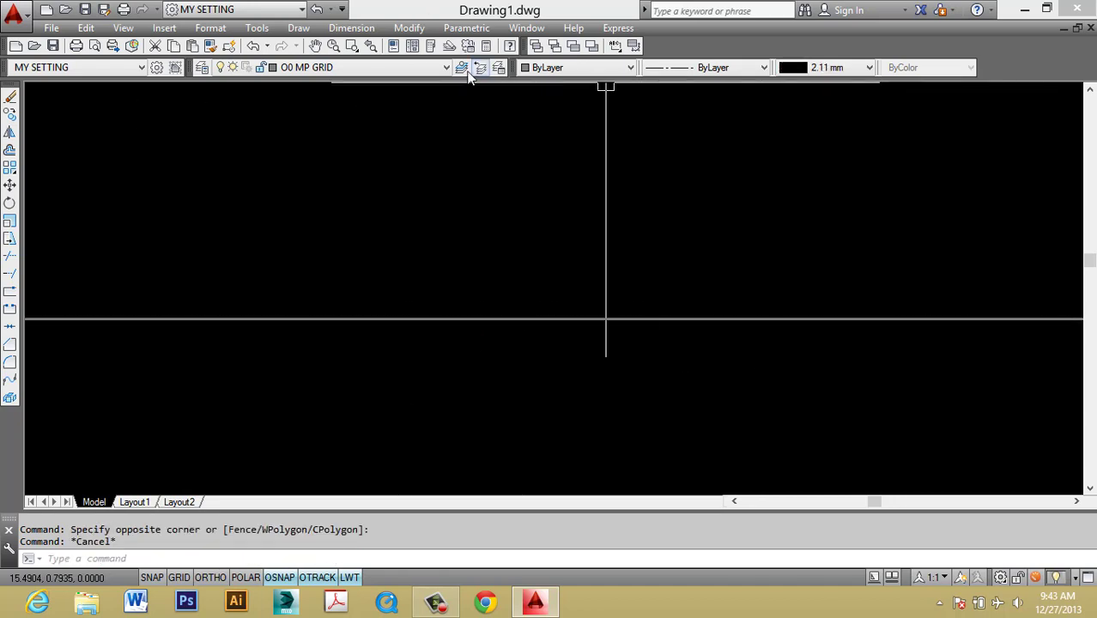
Step: Examine the O0 MP GRID layer's lineweight and the available lineweight choices in the Layer Properties Manager
{"action": "left_click", "coordinate": [203, 67]}
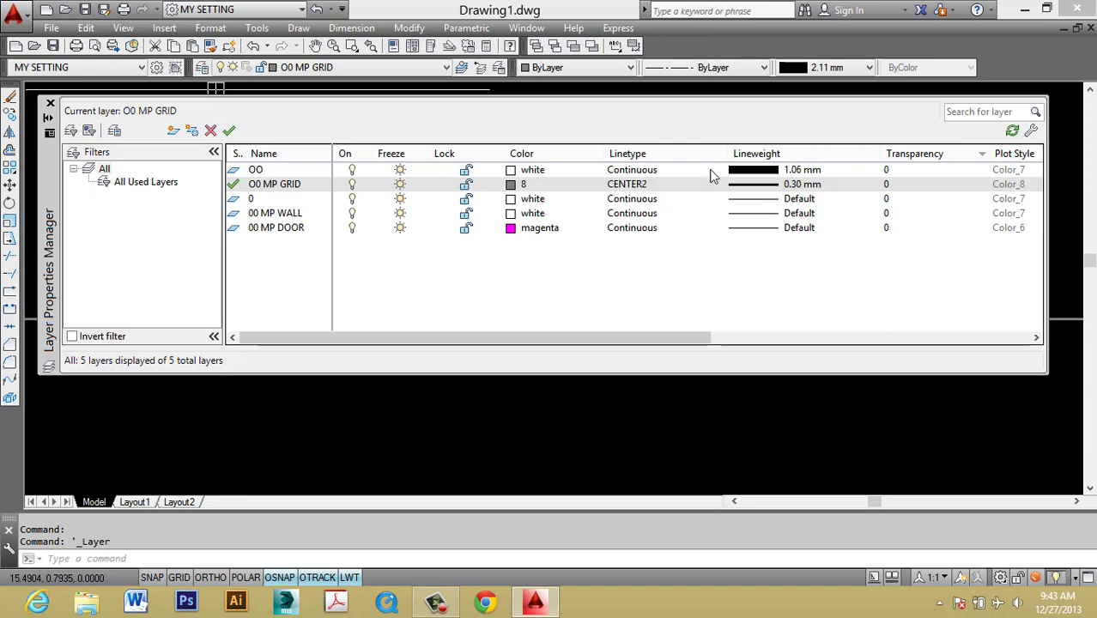
{"action": "left_click", "coordinate": [763, 187]}
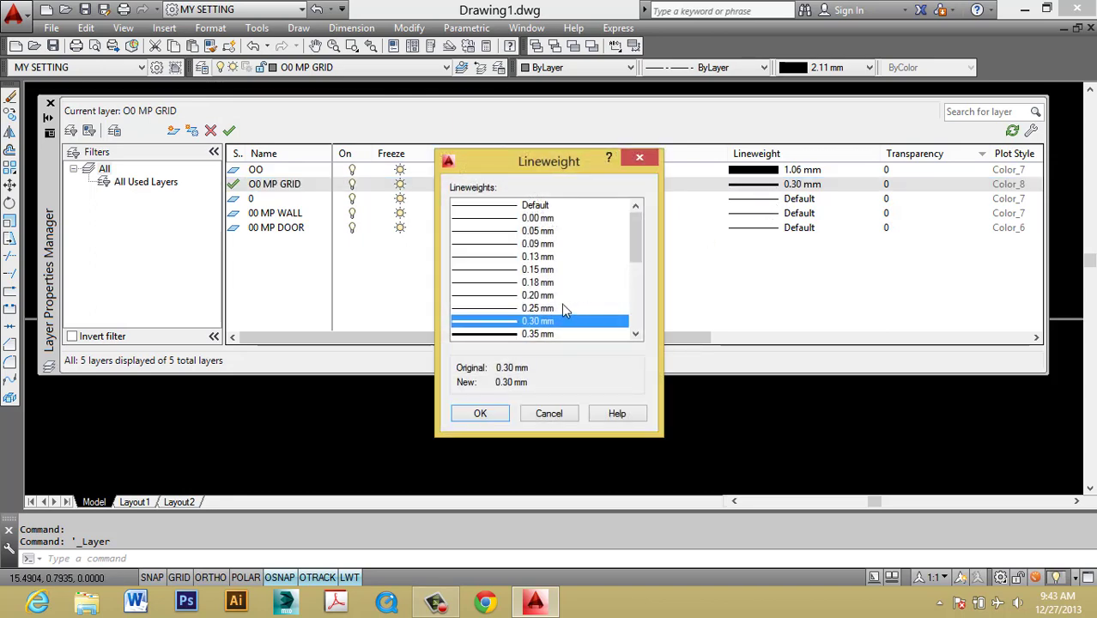
{"action": "left_click_drag", "start_coordinate": [638, 224], "coordinate": [637, 276]}
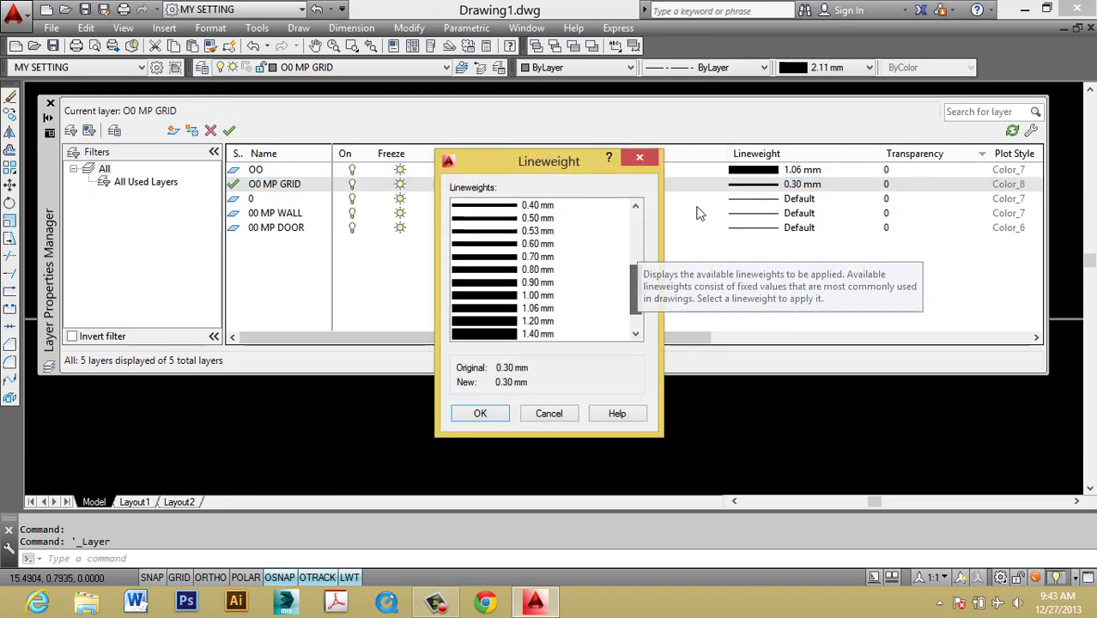
{"action": "left_click", "coordinate": [639, 158]}
{"action": "left_click", "coordinate": [51, 105]}
{"action": "key", "text": "Escape"}
{"action": "left_click", "coordinate": [319, 150]}
{"action": "key", "text": "Escape"}
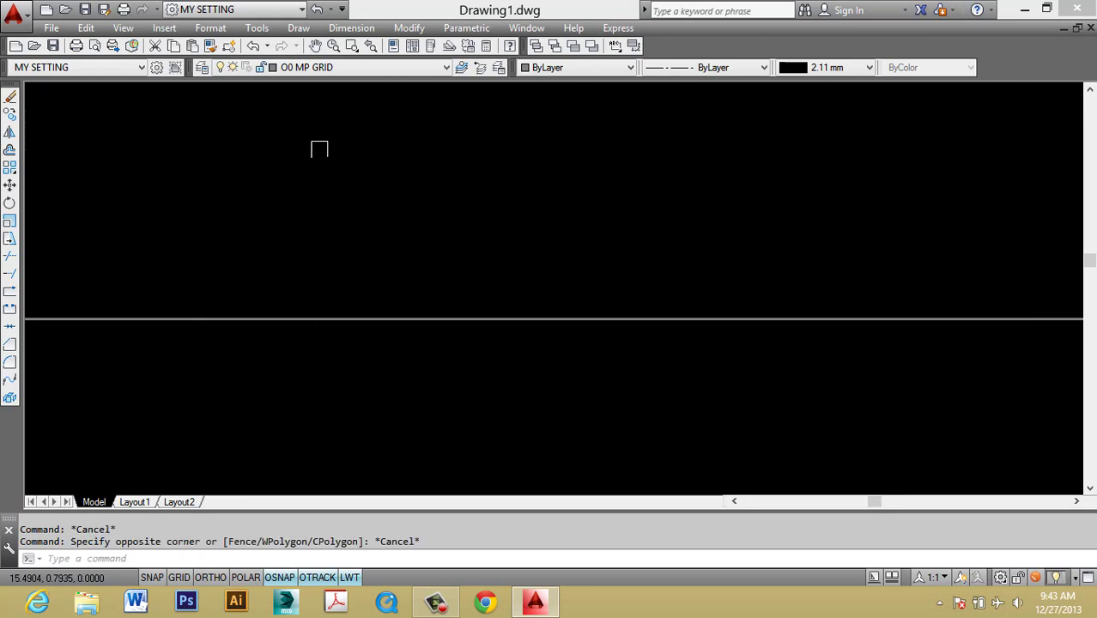
Step: Check which lineweight property the grid line uses
{"action": "left_click", "coordinate": [435, 334]}
{"action": "left_click", "coordinate": [347, 239]}
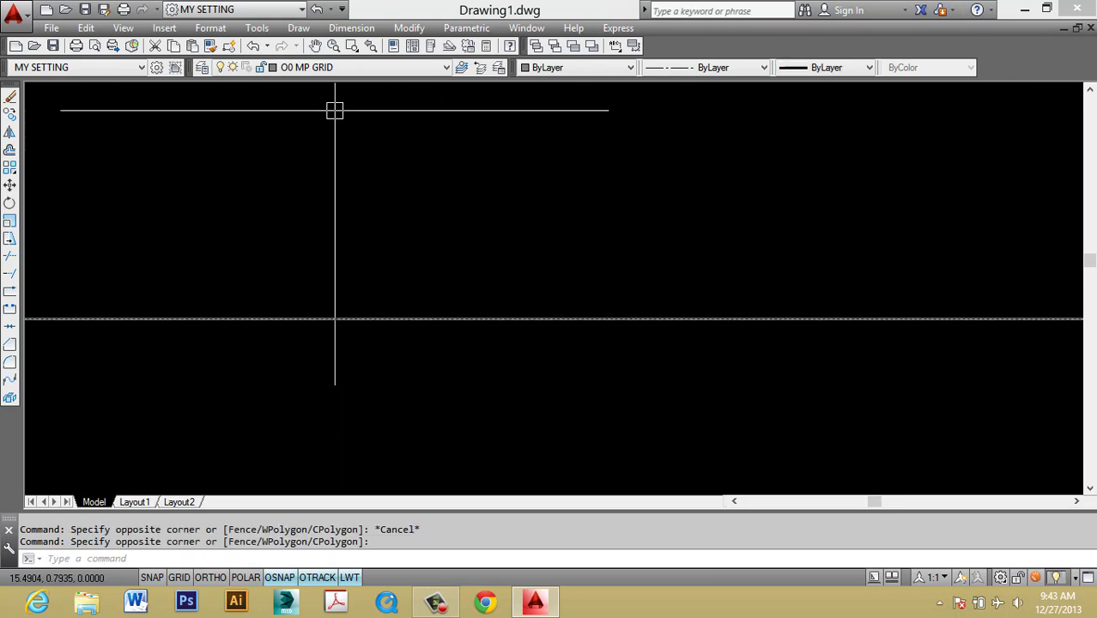
{"action": "key", "text": "Escape"}
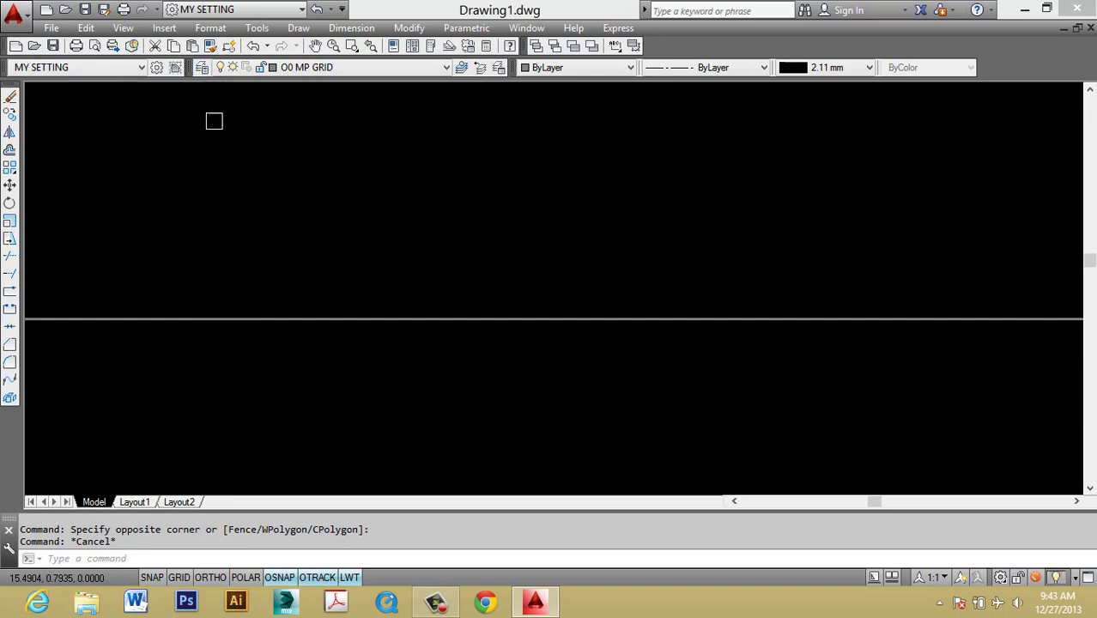
{"action": "key", "text": "Escape"}
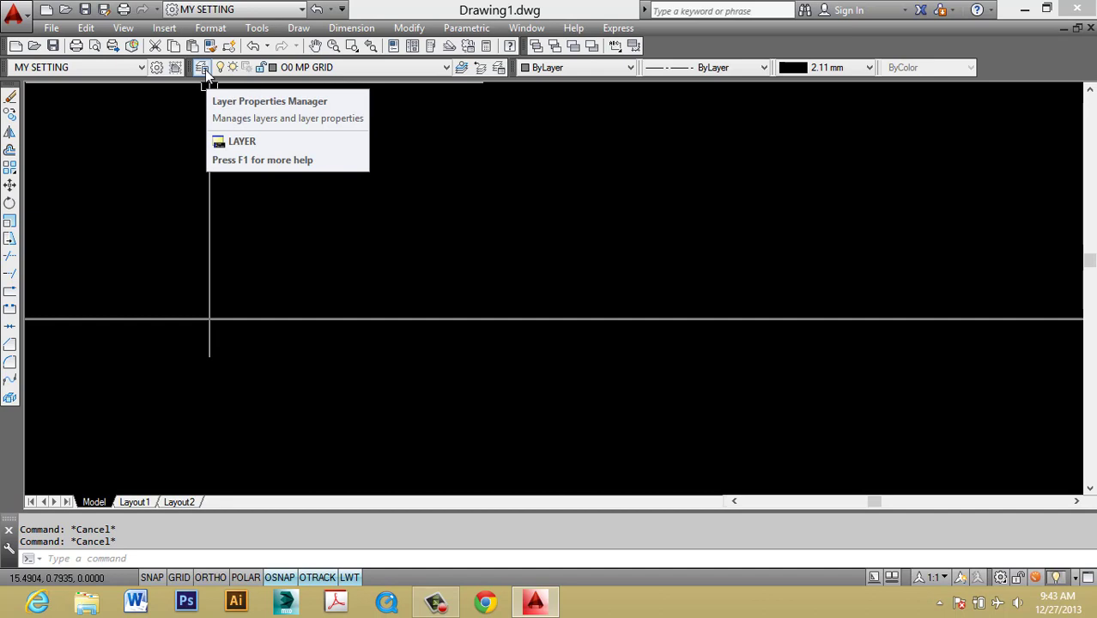
Step: Set the O0 MP GRID layer's lineweight to 2.11 mm in the Layer Properties Manager
{"action": "left_click", "coordinate": [202, 69]}
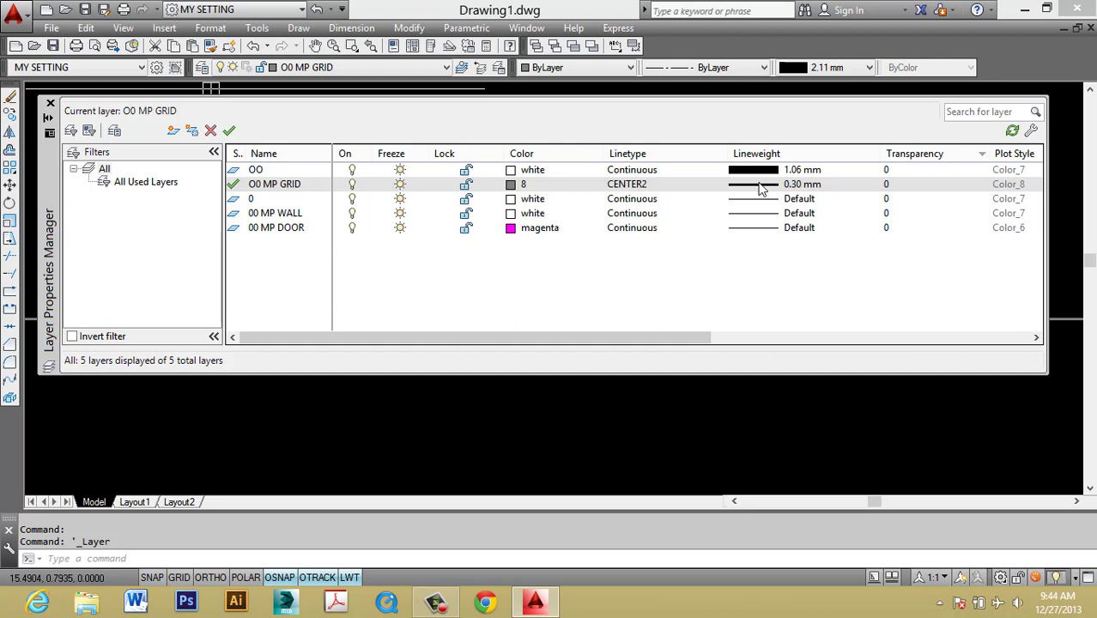
{"action": "left_click", "coordinate": [759, 186]}
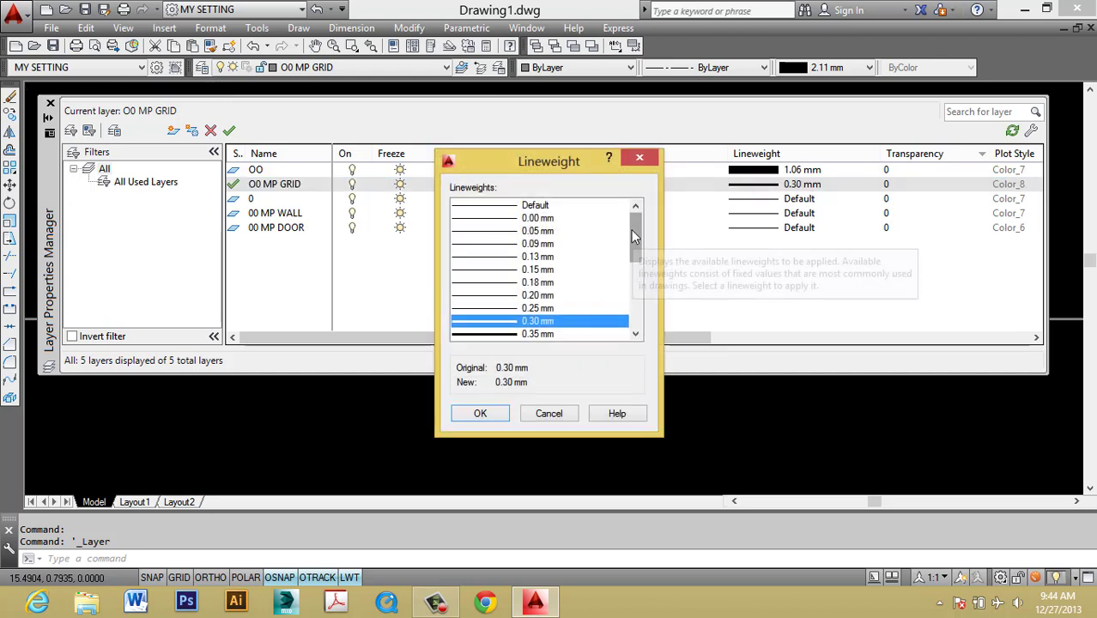
{"action": "scroll", "coordinate": [627, 340], "scroll_direction": "down", "scroll_amount": 5}
{"action": "left_click", "coordinate": [506, 334]}
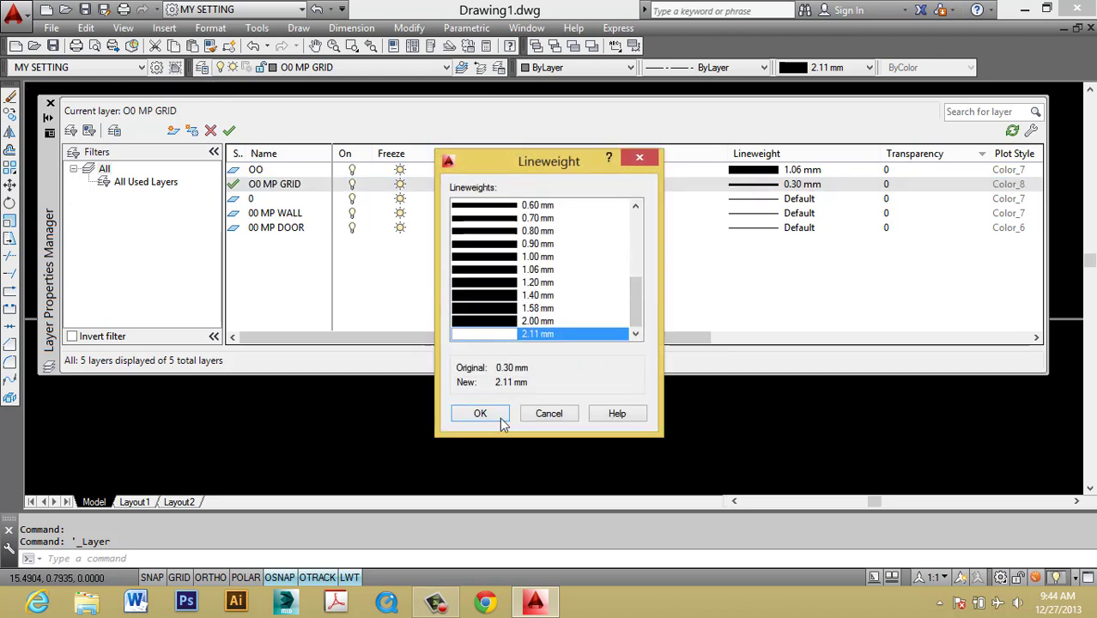
{"action": "left_click", "coordinate": [483, 414]}
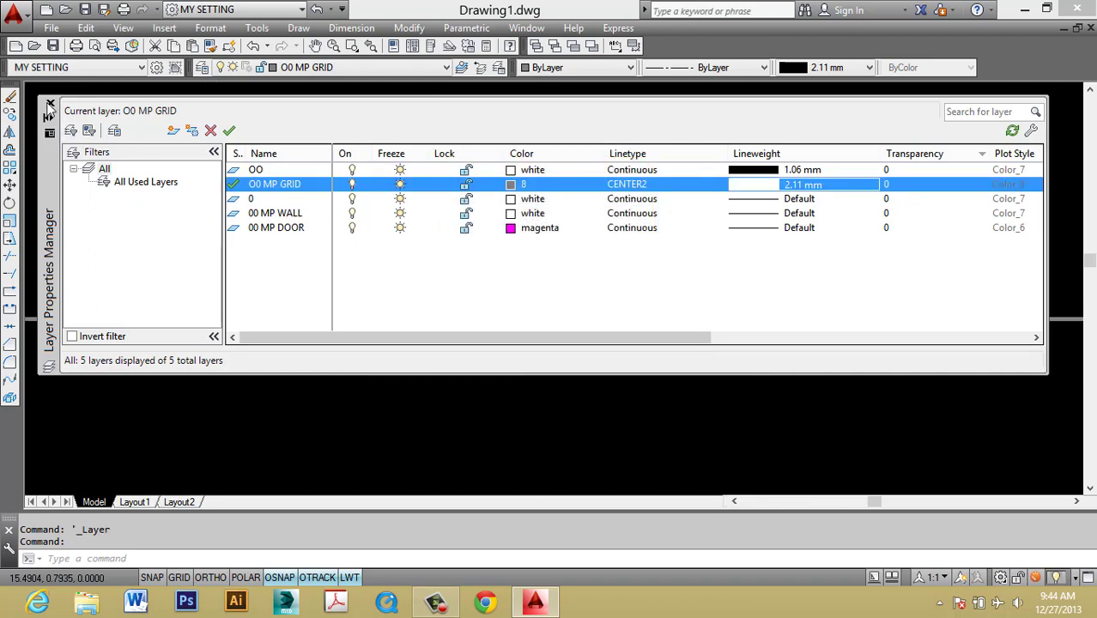
{"action": "left_click", "coordinate": [49, 104]}
Step: Regenerate the drawing and examine the grid line's thickness and dash pattern up close
{"action": "left_click", "coordinate": [600, 311]}
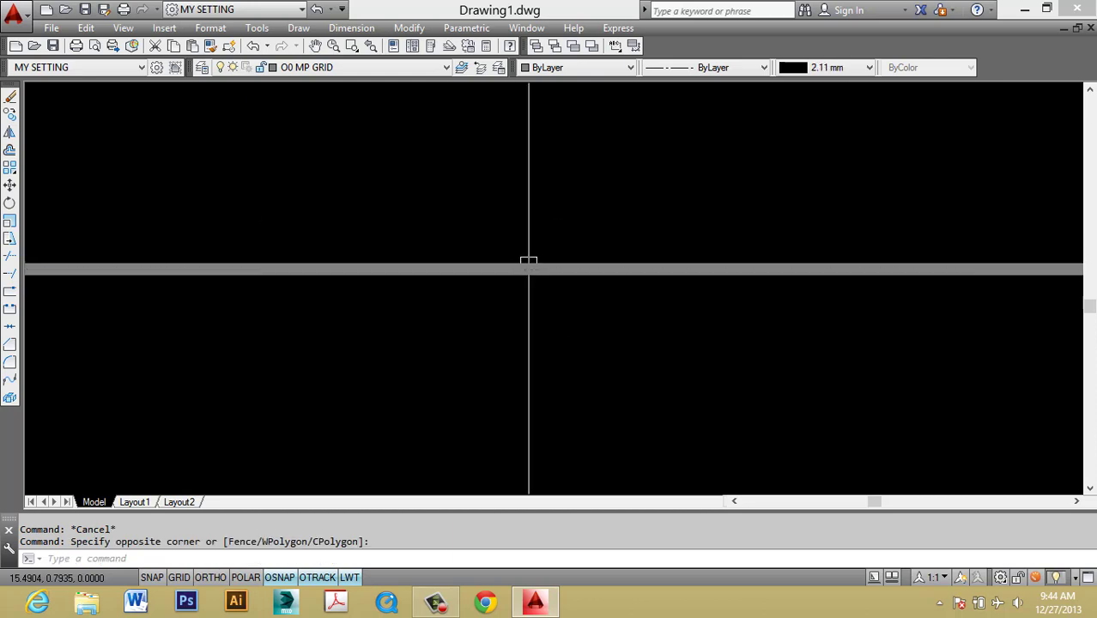
{"action": "key", "text": "Escape"}
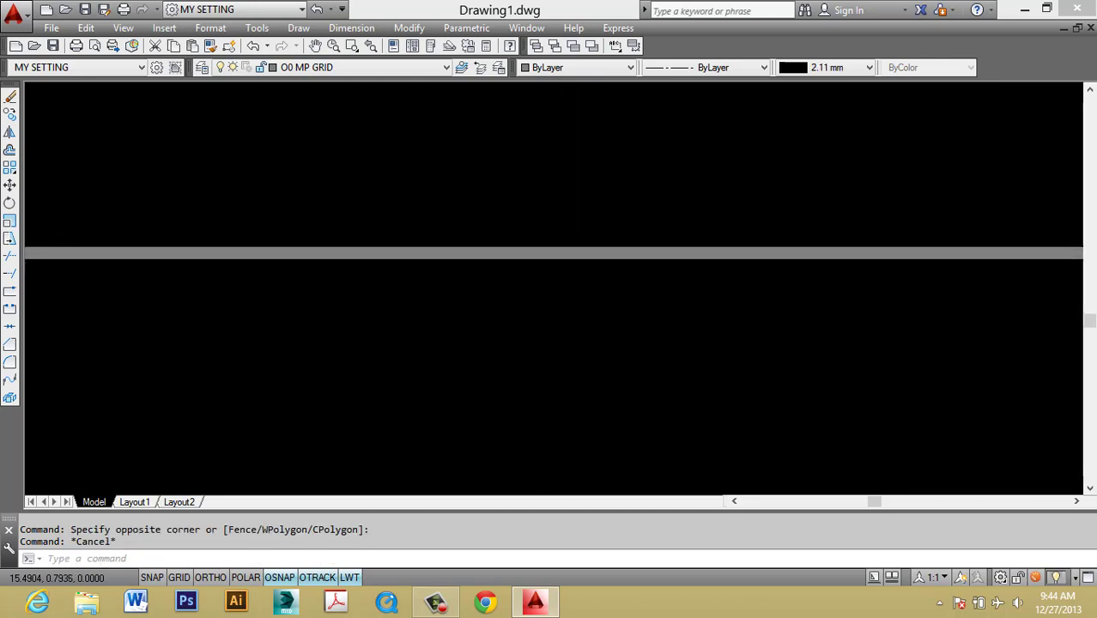
{"action": "key", "text": "Escape"}
{"action": "type", "text": "RE"}
{"action": "key", "text": "Return"}
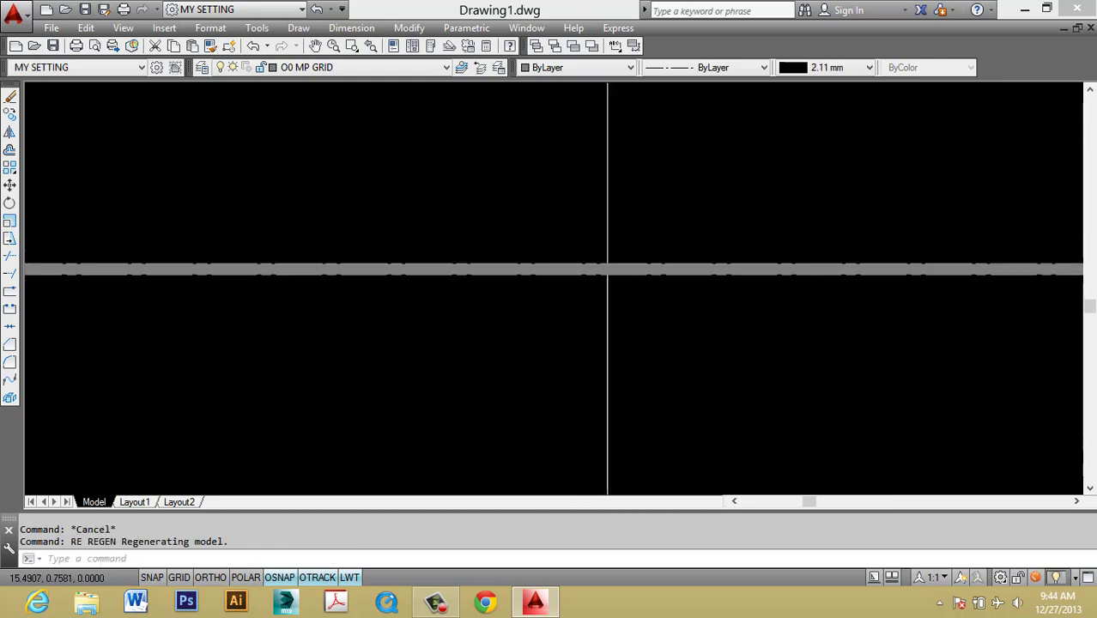
{"action": "scroll", "coordinate": [615, 281], "scroll_direction": "up", "scroll_amount": 3}
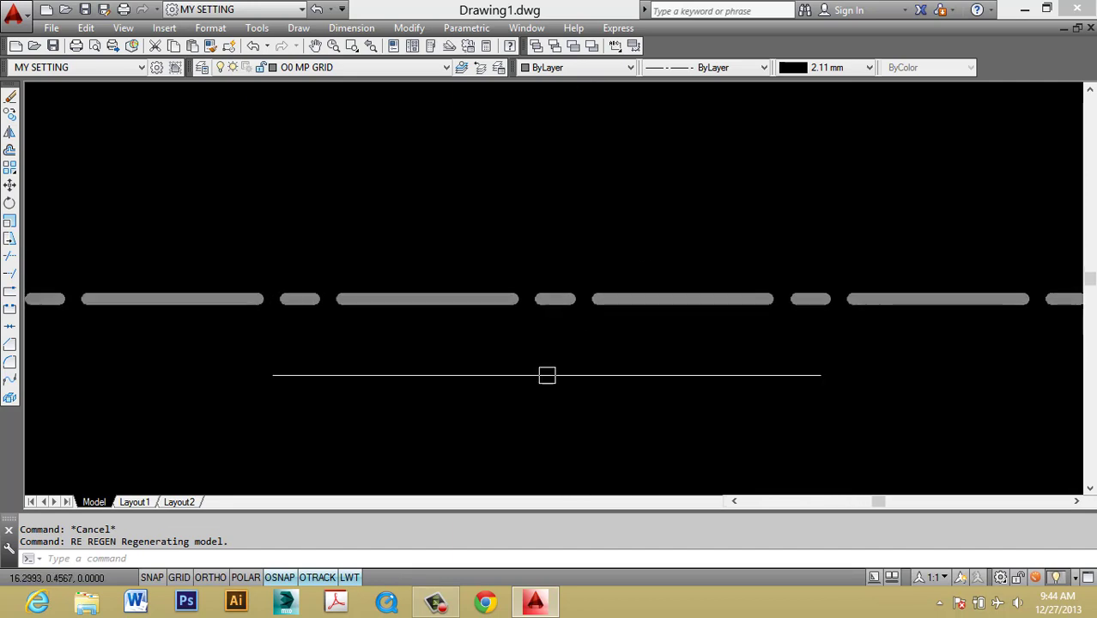
Step: Turn off the lineweight display and check the grid line's lineweight property against the current lineweight setting
{"action": "left_click", "coordinate": [349, 577]}
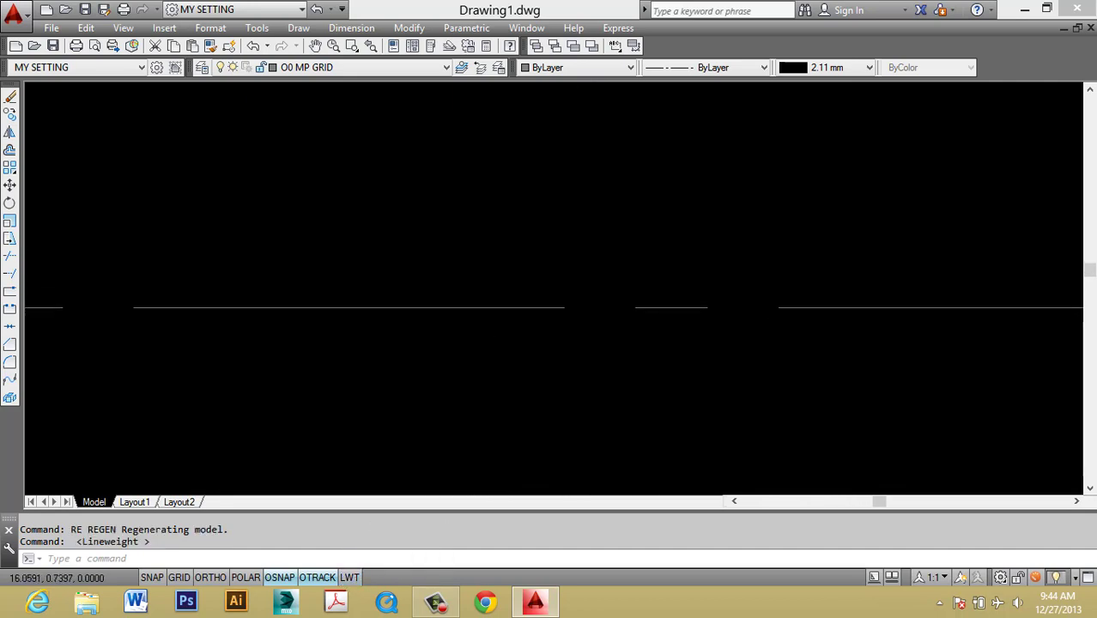
{"action": "scroll", "coordinate": [514, 321], "scroll_direction": "up", "scroll_amount": 2}
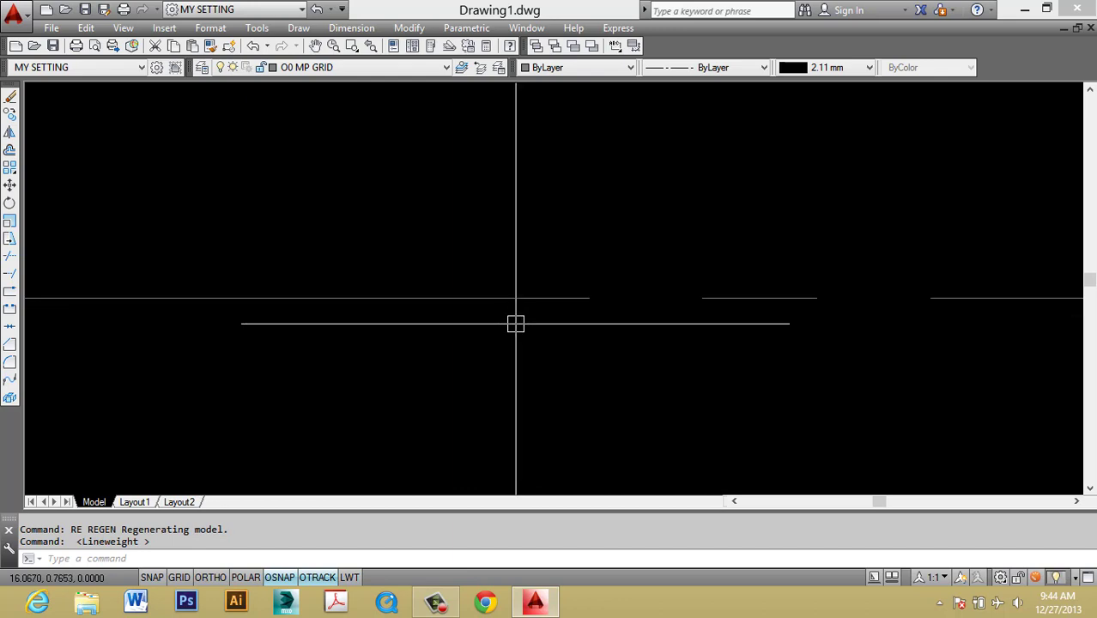
{"action": "left_click", "coordinate": [480, 221]}
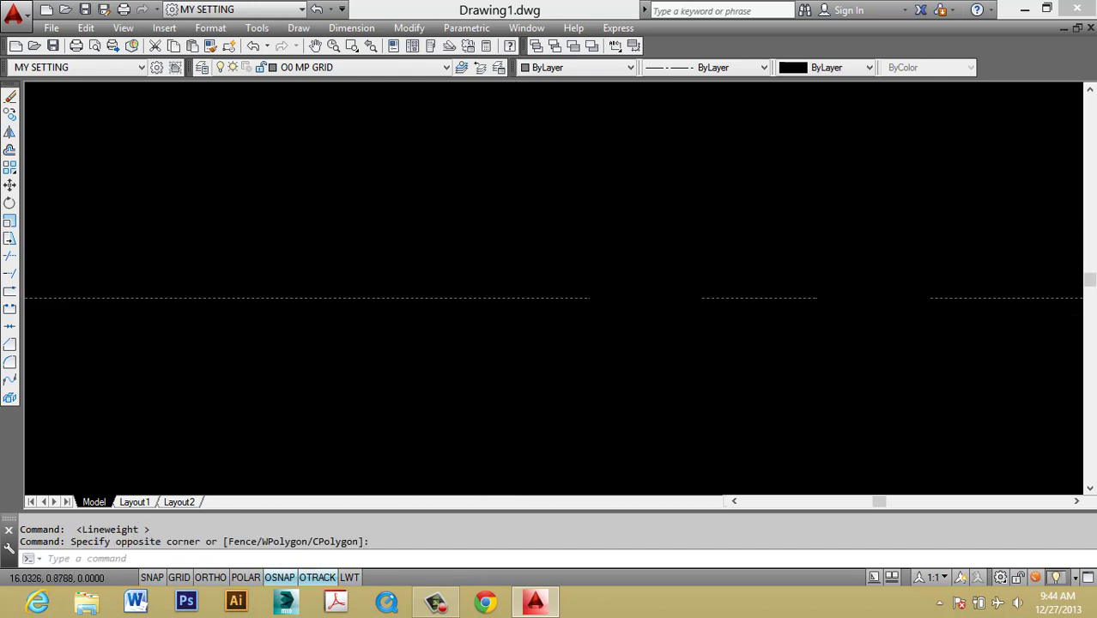
{"action": "key", "text": "Escape"}
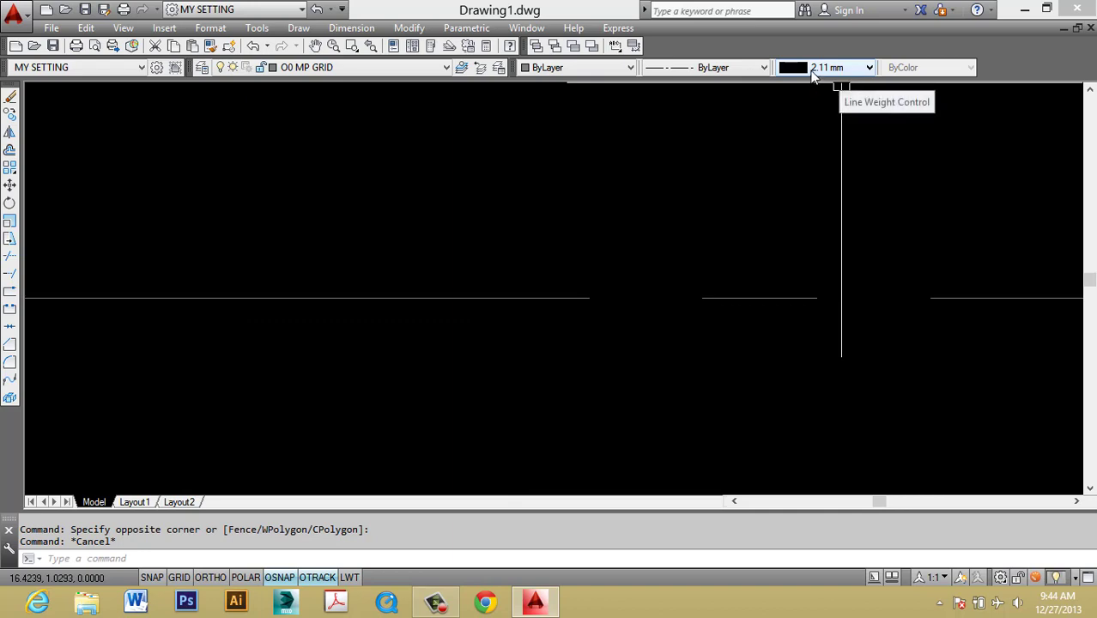
{"action": "left_click", "coordinate": [816, 69]}
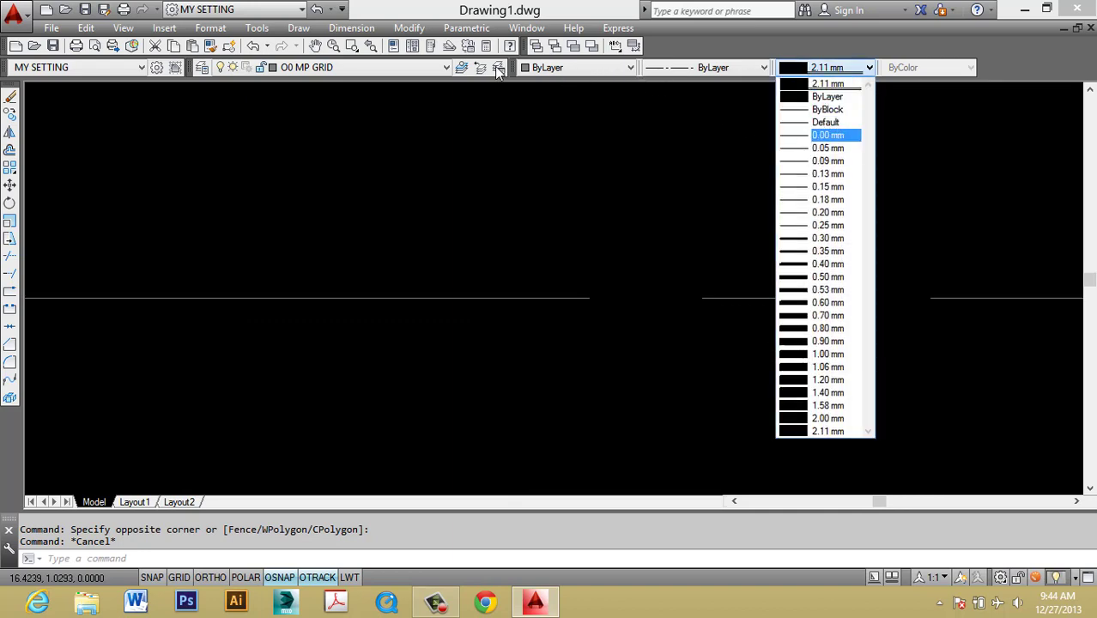
{"action": "key", "text": "Escape"}
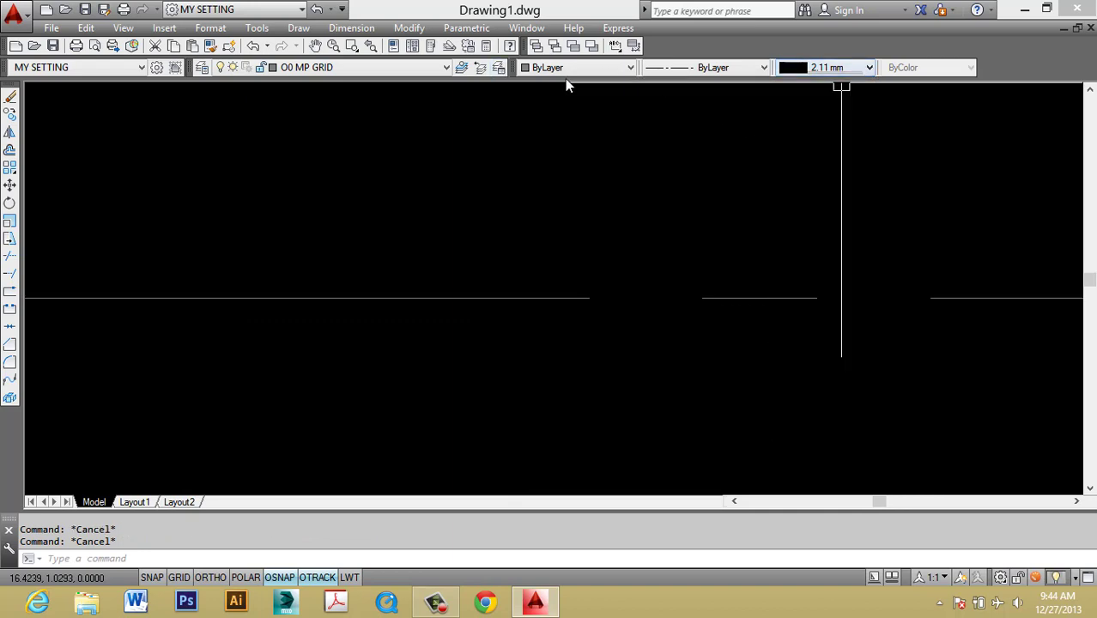
Step: Set the lineweights of the OO and O0 MP GRID layers to 0.00 mm in the Layer Properties Manager
{"action": "left_click", "coordinate": [198, 69]}
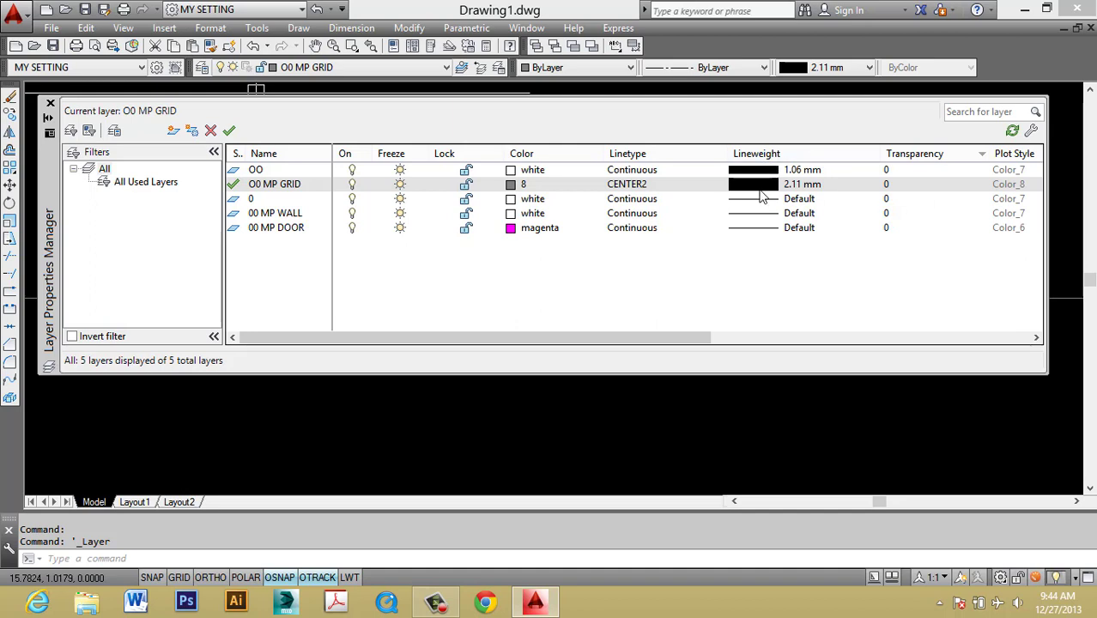
{"action": "left_click", "coordinate": [766, 170]}
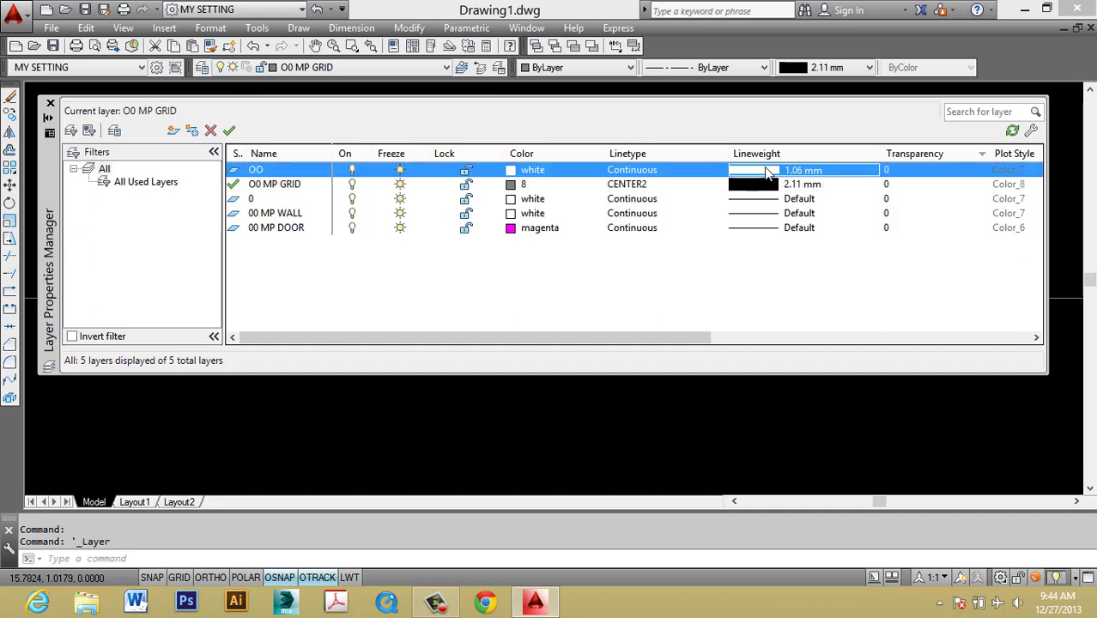
{"action": "scroll", "coordinate": [629, 244], "scroll_direction": "up", "scroll_amount": 4}
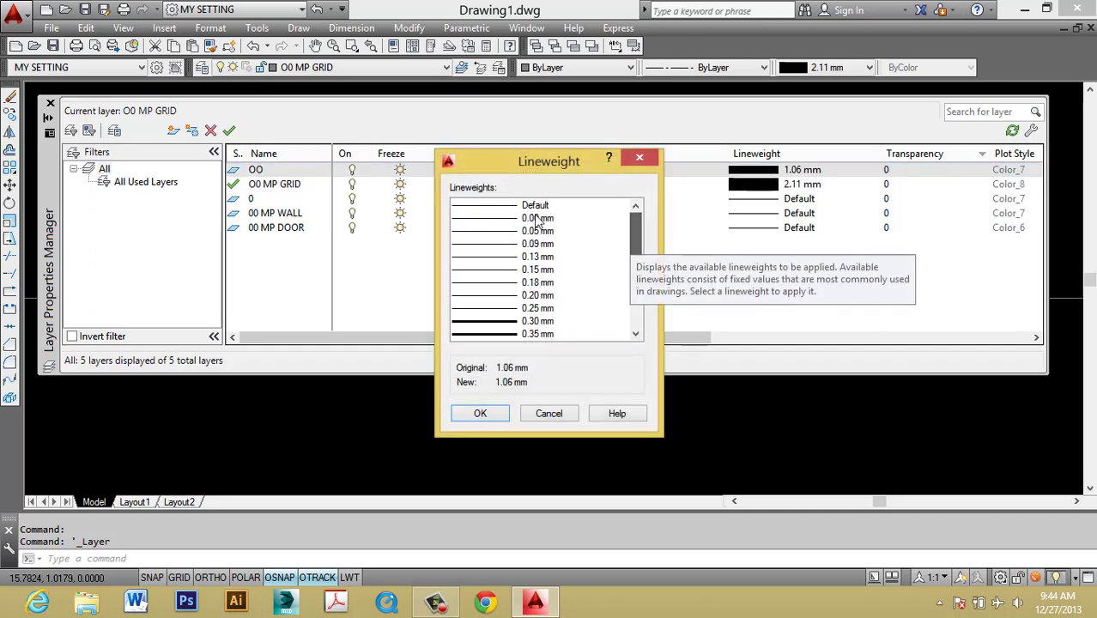
{"action": "left_click", "coordinate": [532, 218]}
{"action": "left_click", "coordinate": [480, 414]}
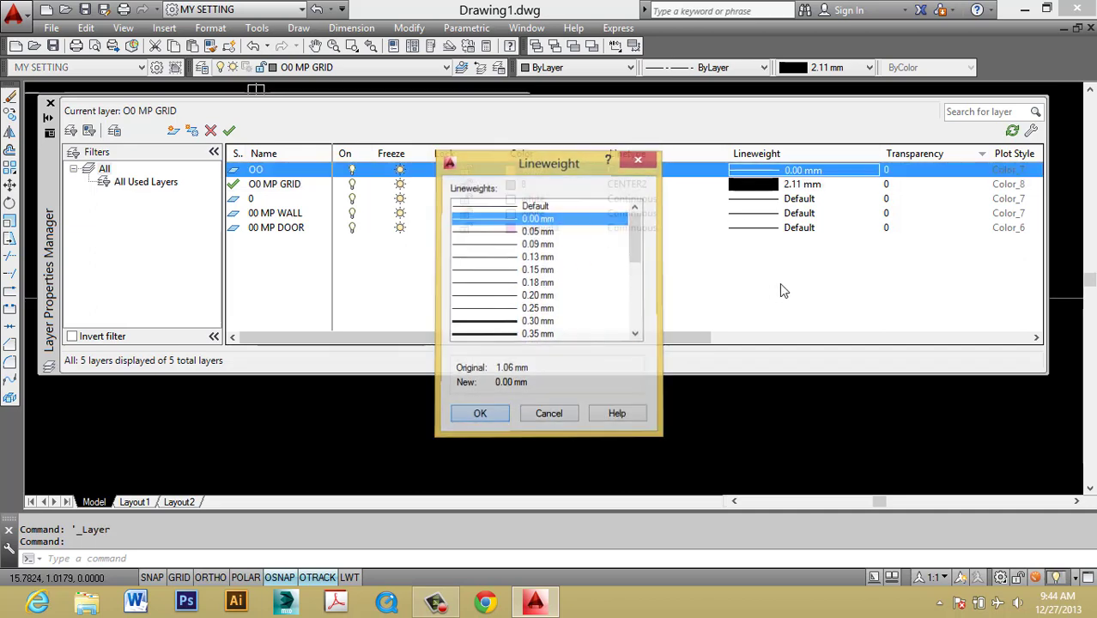
{"action": "left_click", "coordinate": [767, 184]}
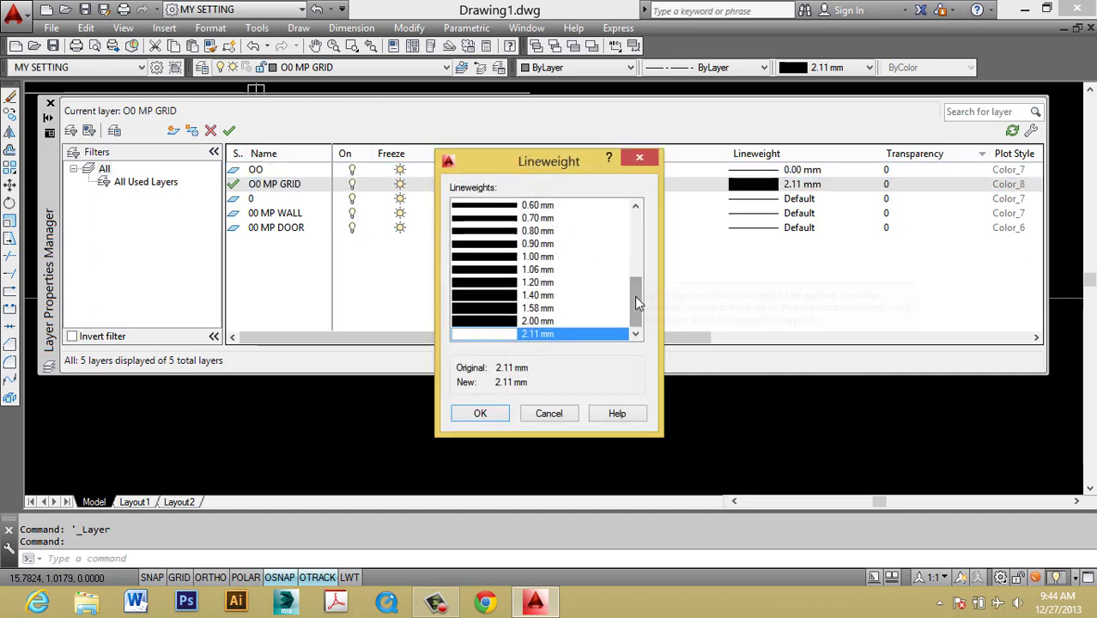
{"action": "left_click_drag", "start_coordinate": [636, 302], "coordinate": [645, 212]}
{"action": "left_click", "coordinate": [493, 220]}
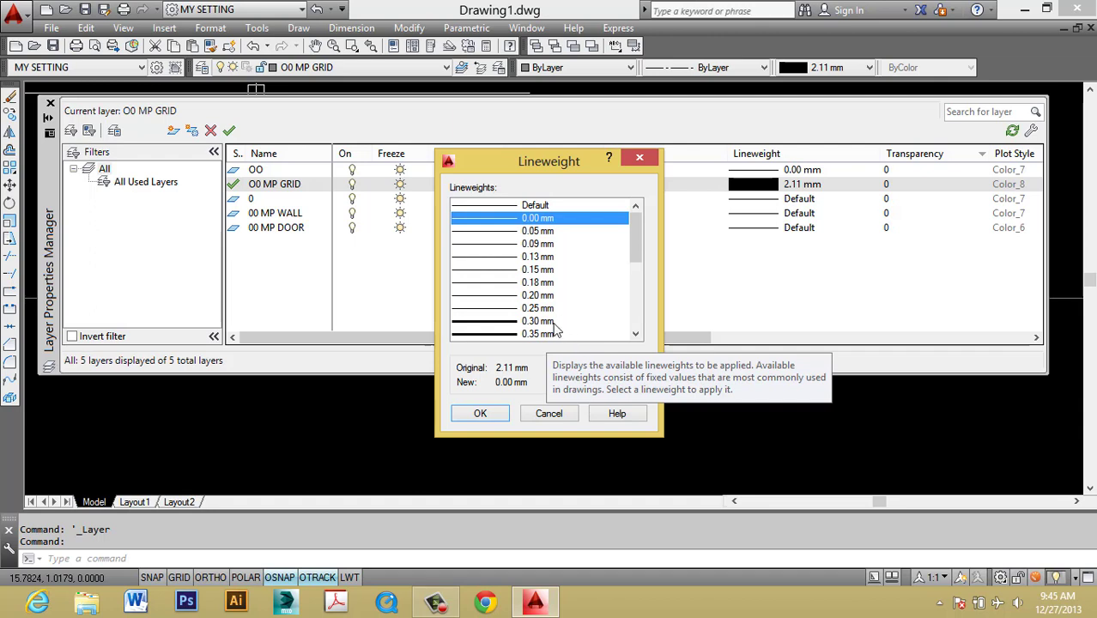
{"action": "left_click", "coordinate": [503, 416]}
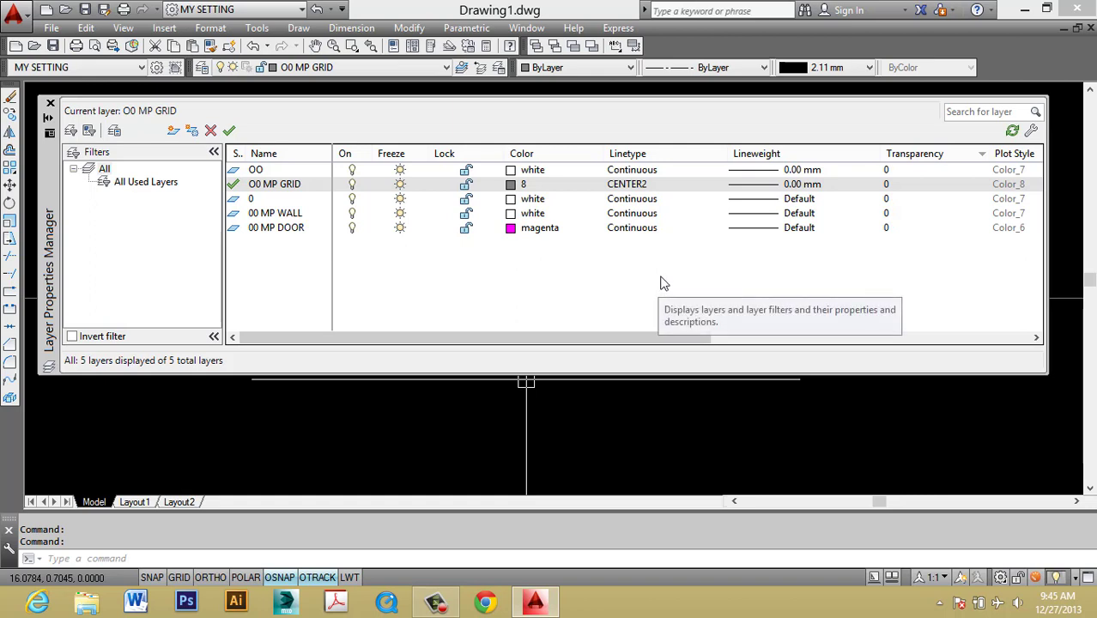
Step: Set the lineweights of the OO and O0 MP GRID layers to Default
{"action": "left_click", "coordinate": [768, 171]}
{"action": "left_click", "coordinate": [555, 206]}
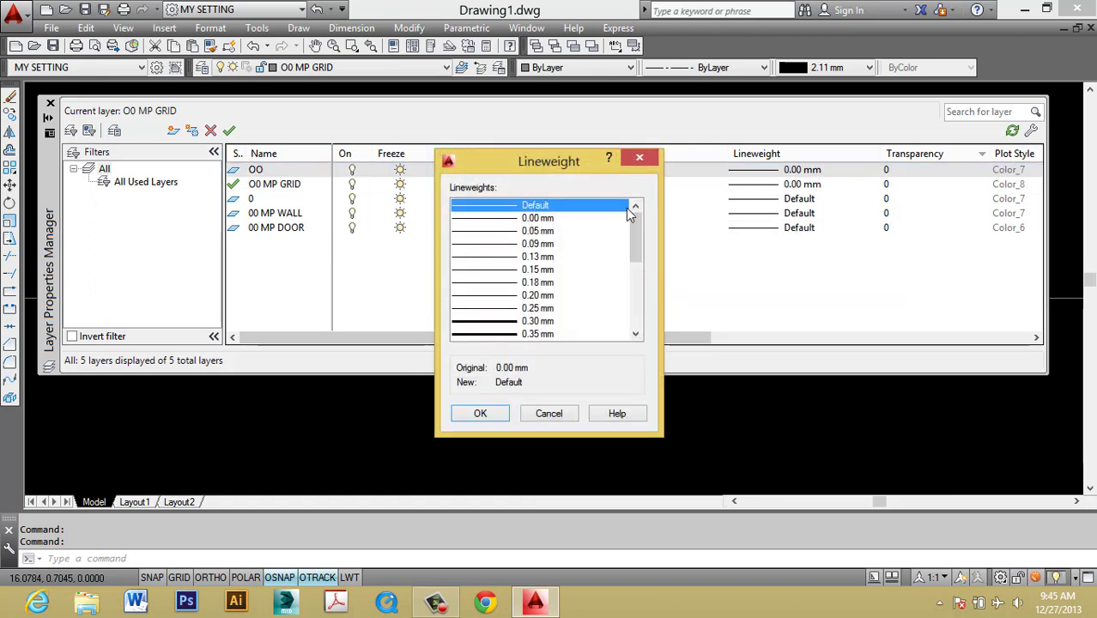
{"action": "left_click", "coordinate": [480, 413]}
{"action": "left_click", "coordinate": [773, 183]}
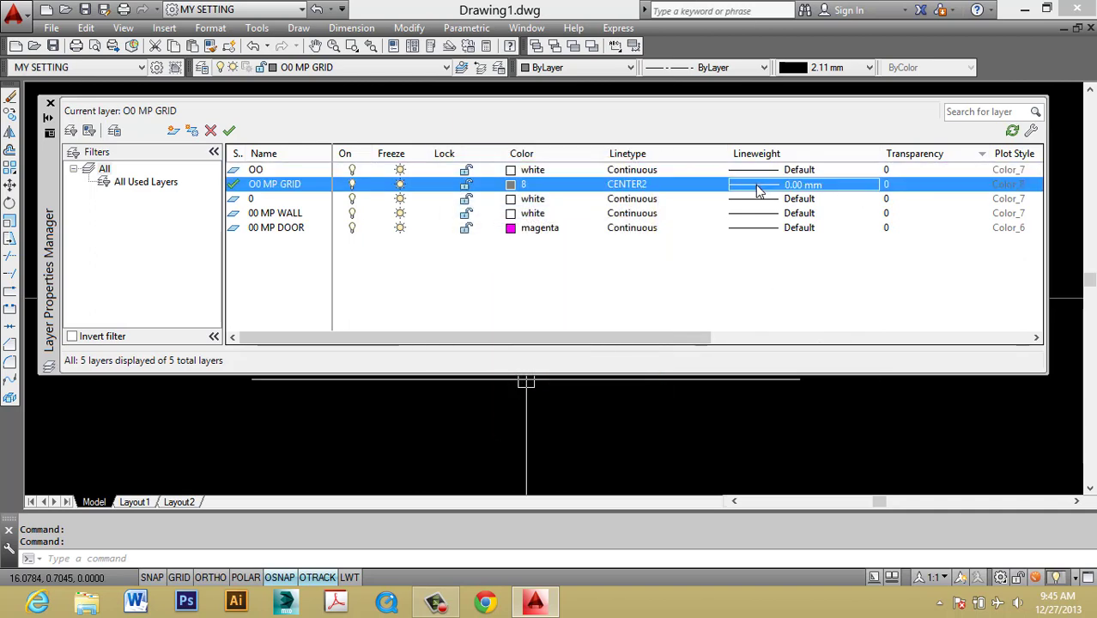
{"action": "left_click", "coordinate": [539, 206]}
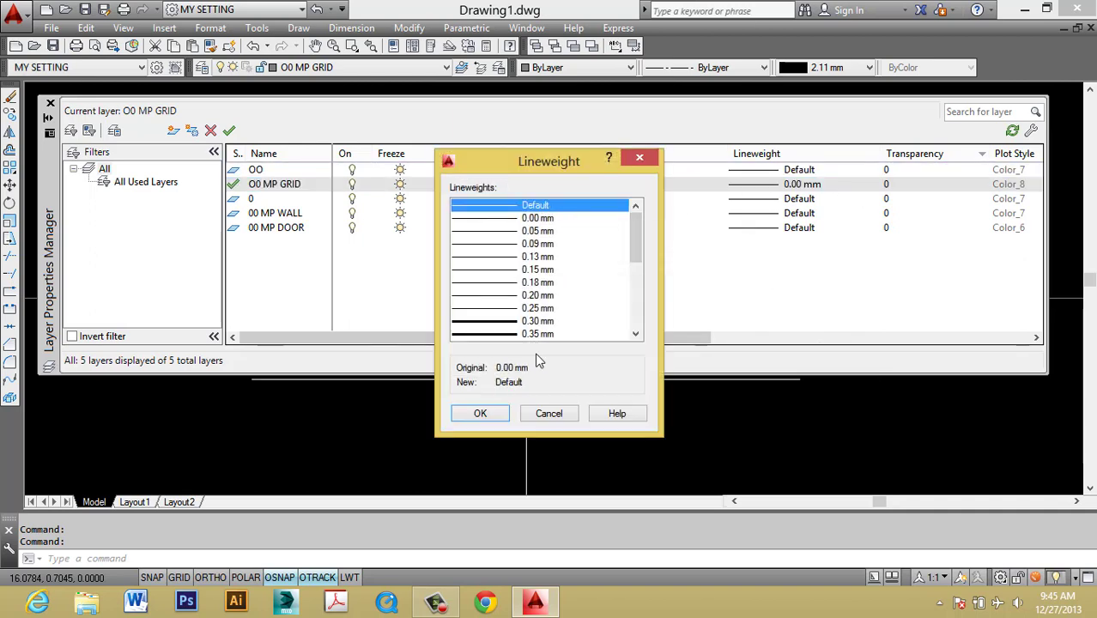
{"action": "left_click", "coordinate": [478, 414]}
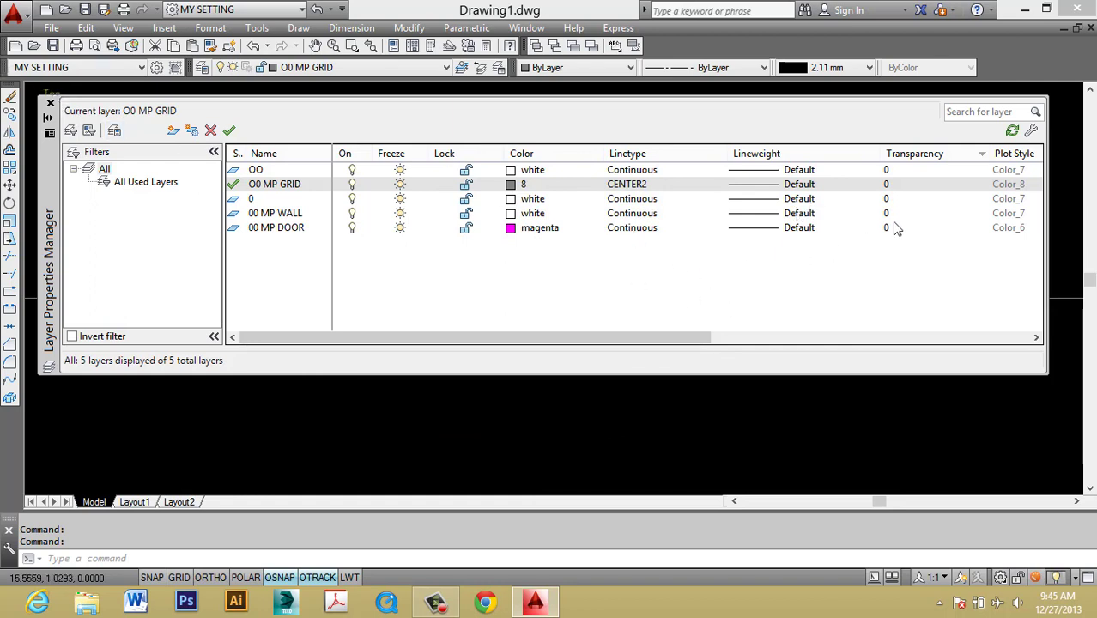
{"action": "left_click", "coordinate": [771, 225]}
{"action": "key", "text": "Escape"}
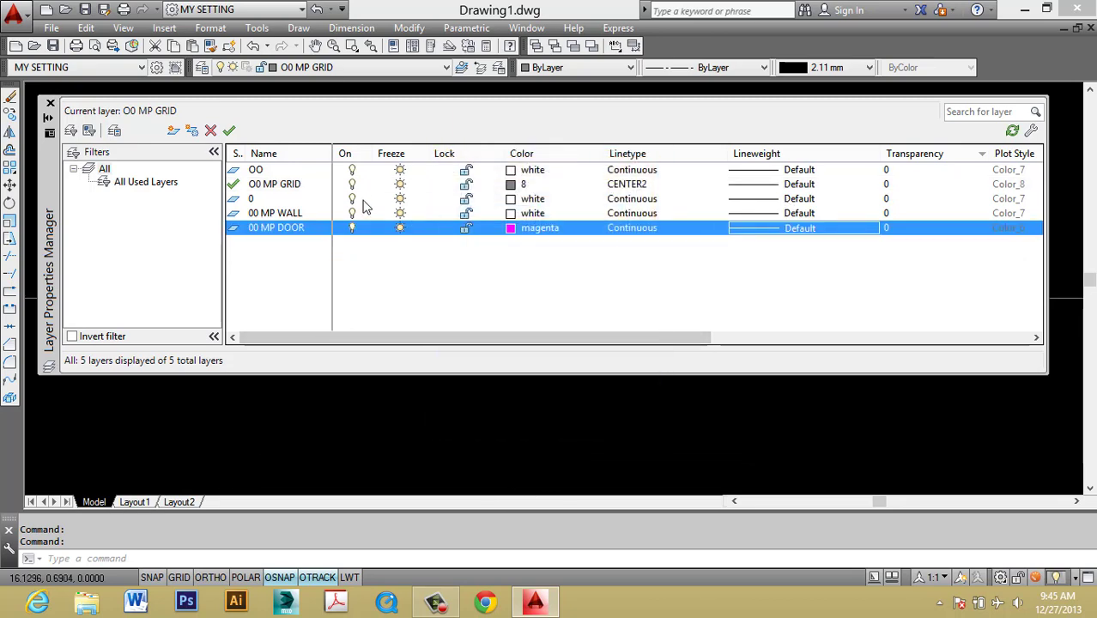
Step: Set the O0 MP GRID layer's lineweight to 2.11 mm
{"action": "left_click", "coordinate": [772, 185]}
{"action": "left_click_drag", "start_coordinate": [632, 221], "coordinate": [626, 364]}
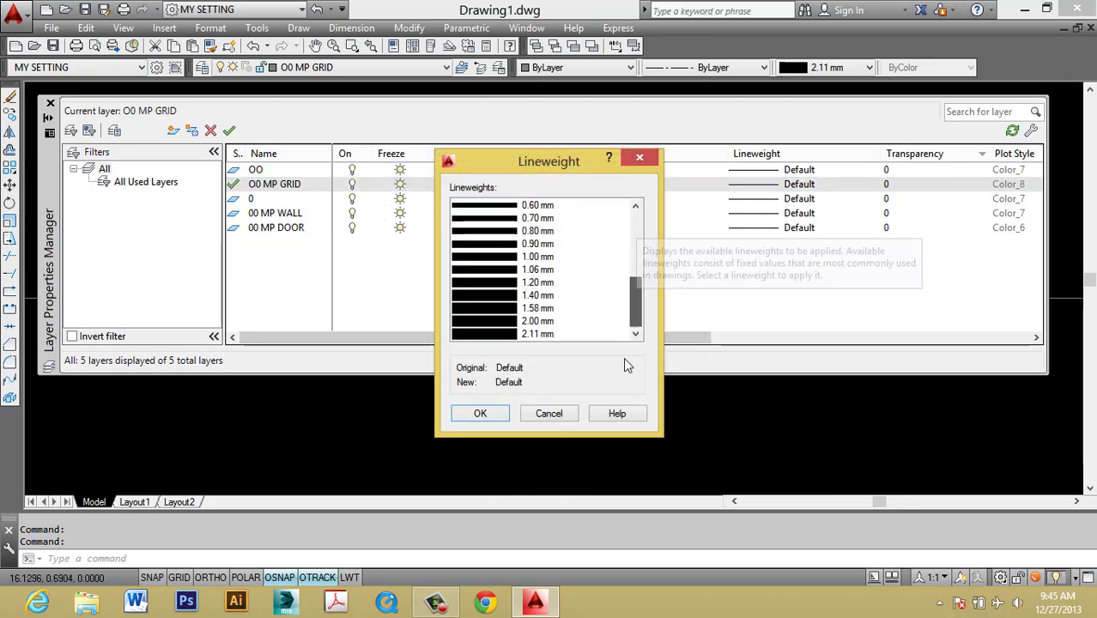
{"action": "left_click", "coordinate": [520, 335]}
{"action": "left_click", "coordinate": [479, 414]}
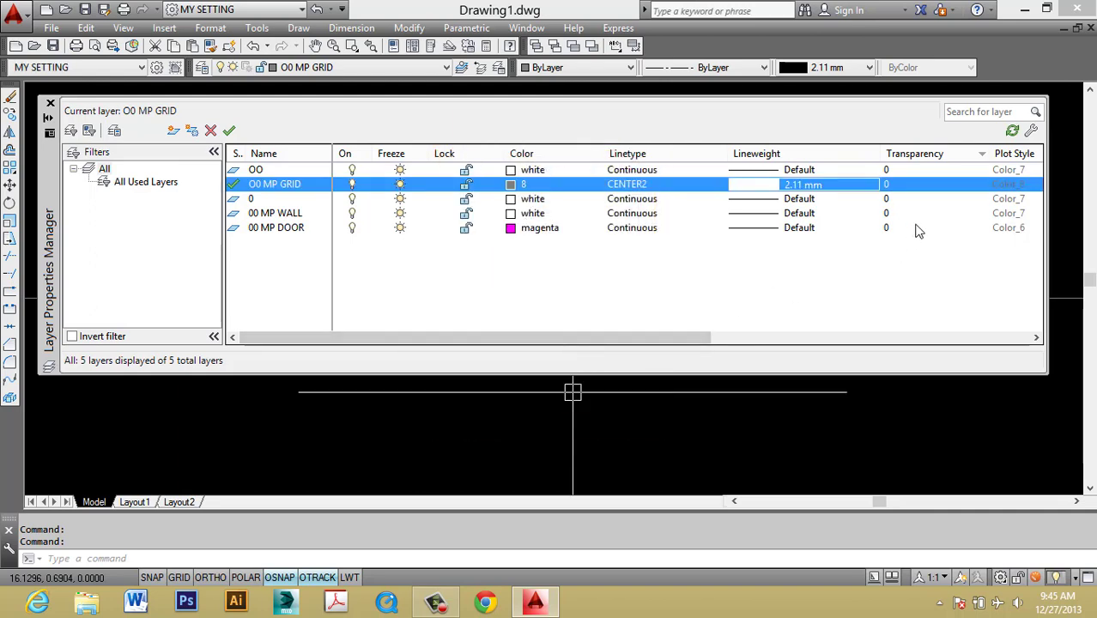
Step: Set the O0 MP GRID layer's transparency to 90
{"action": "left_click", "coordinate": [898, 186]}
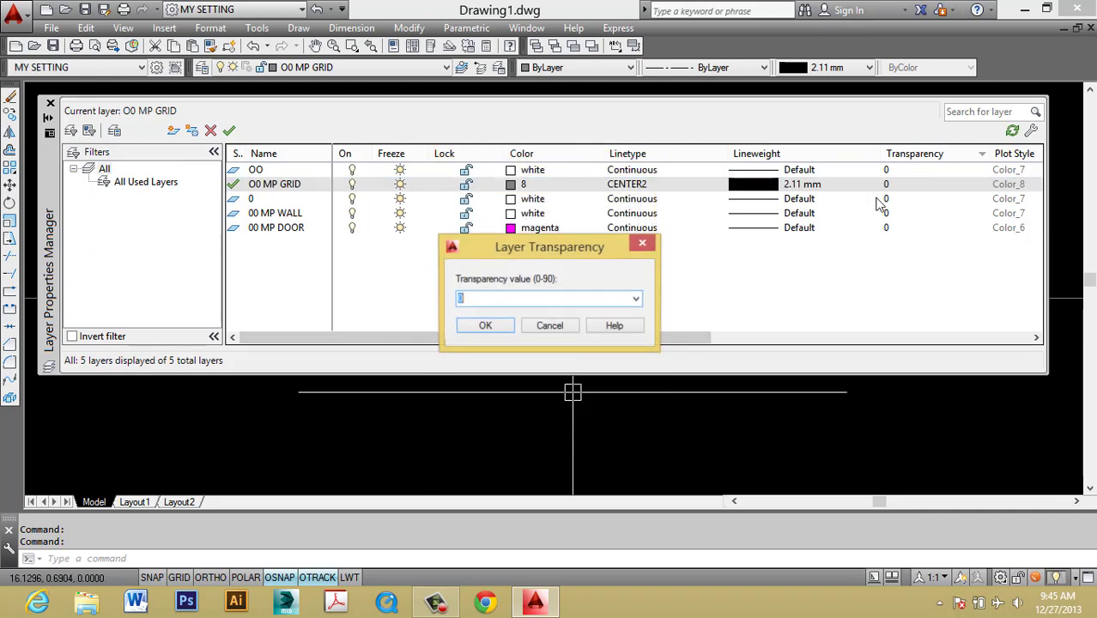
{"action": "left_click", "coordinate": [636, 300]}
{"action": "left_click", "coordinate": [468, 407]}
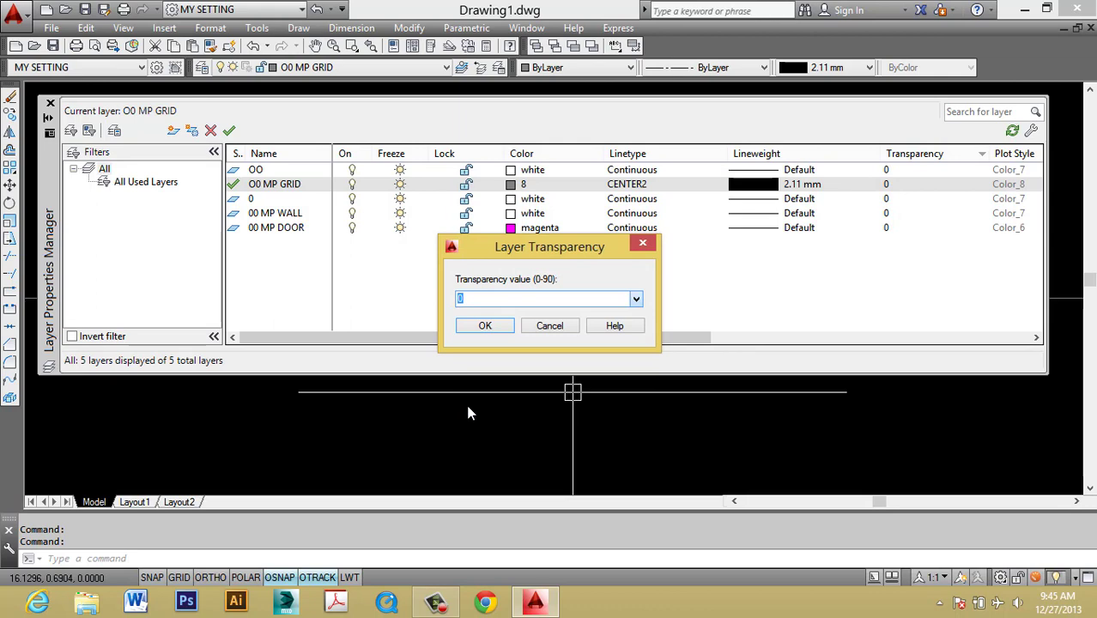
{"action": "left_click", "coordinate": [494, 331]}
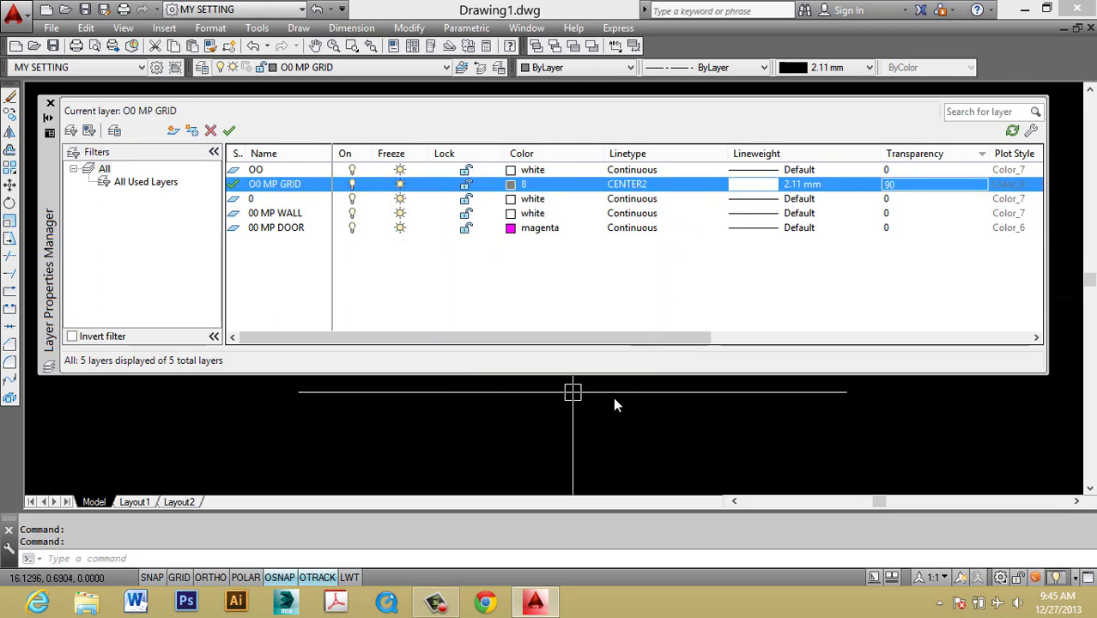
{"action": "key", "text": "Escape"}
{"action": "key", "text": "Escape"}
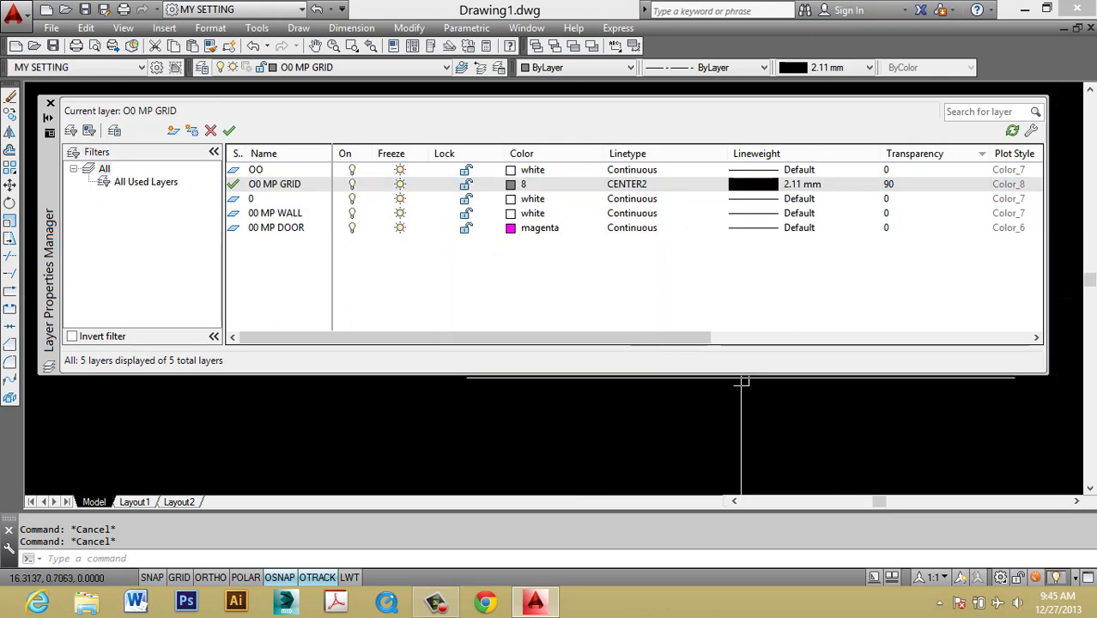
Step: Draw a horizontal line about 3.9 units long on the O0 MP GRID layer, using Ortho to keep it straight
{"action": "type", "text": "l"}
{"action": "key", "text": "Return"}
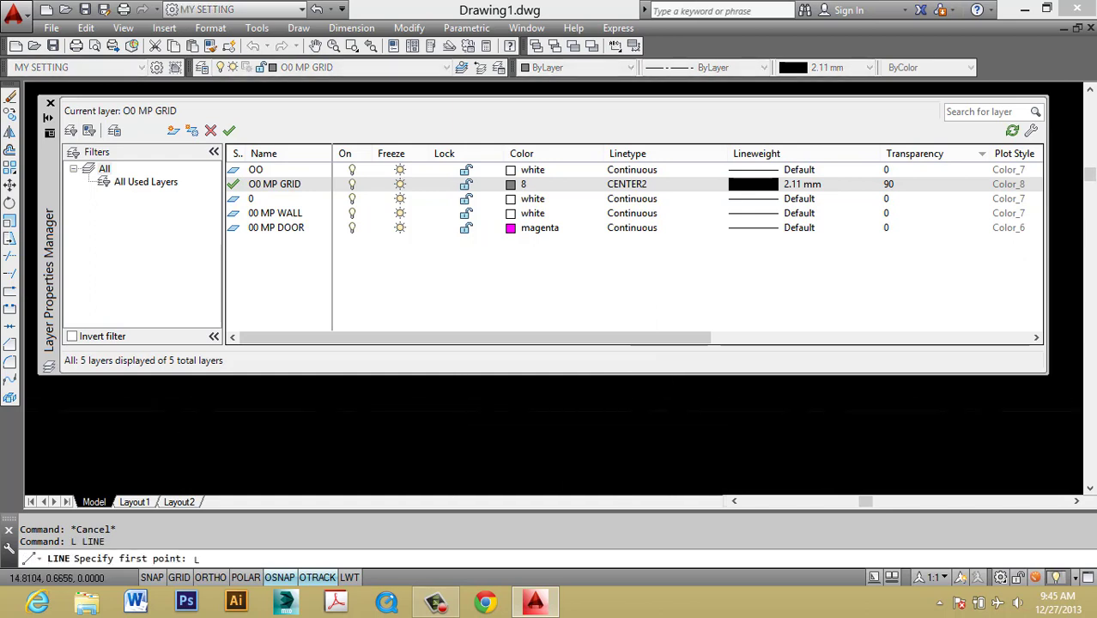
{"action": "key", "text": "Escape"}
{"action": "key", "text": "Return"}
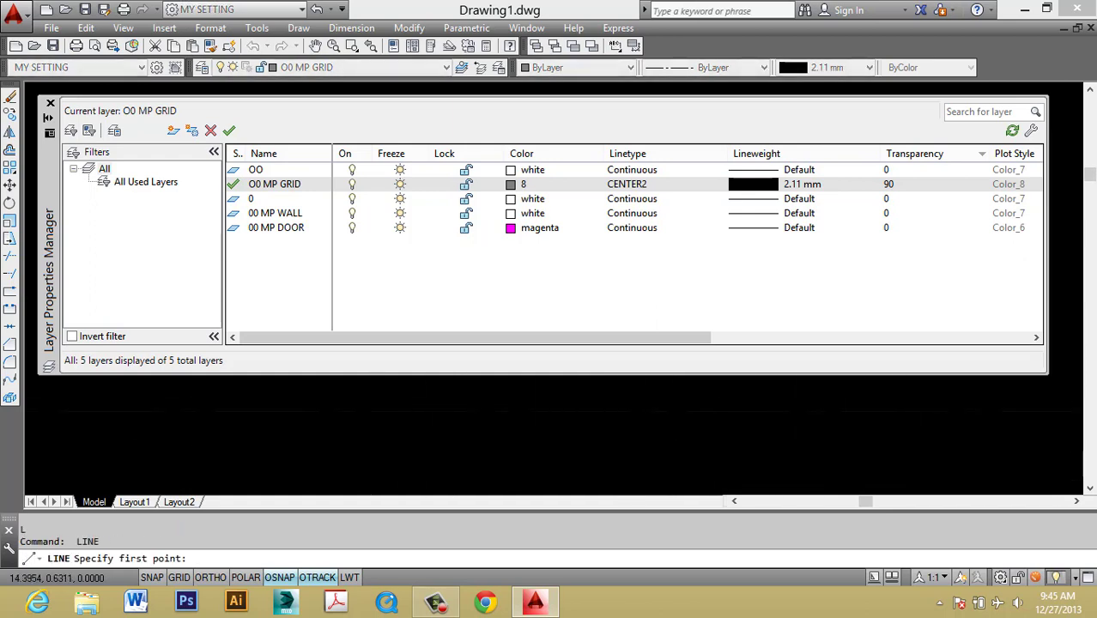
{"action": "left_click", "coordinate": [376, 432]}
{"action": "key", "text": "F8"}
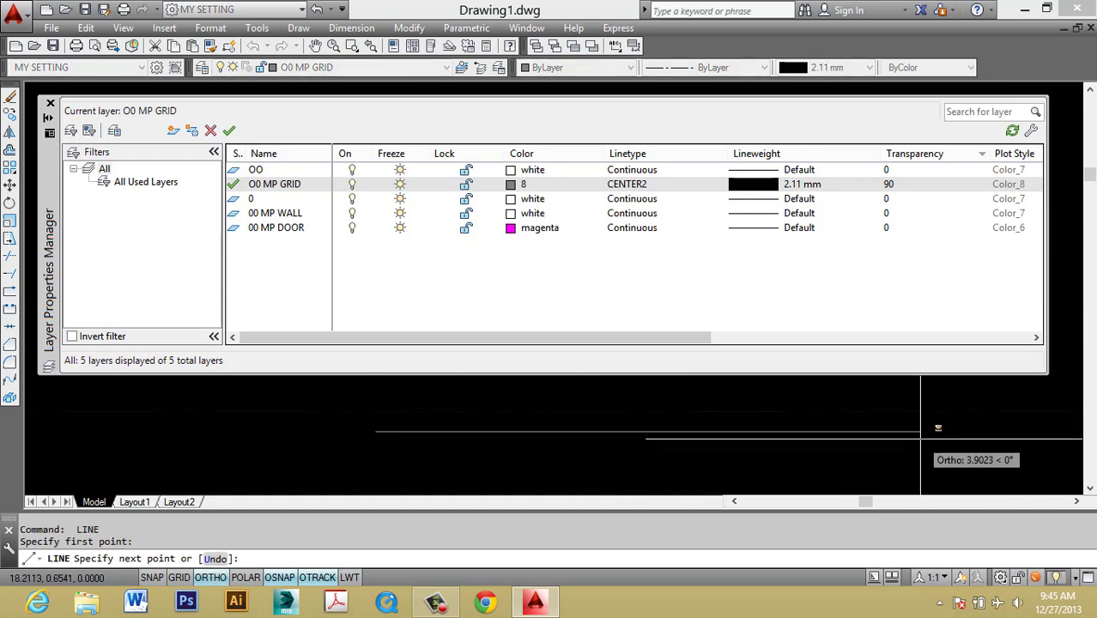
{"action": "left_click", "coordinate": [921, 436]}
{"action": "key", "text": "F8"}
{"action": "key", "text": "Escape"}
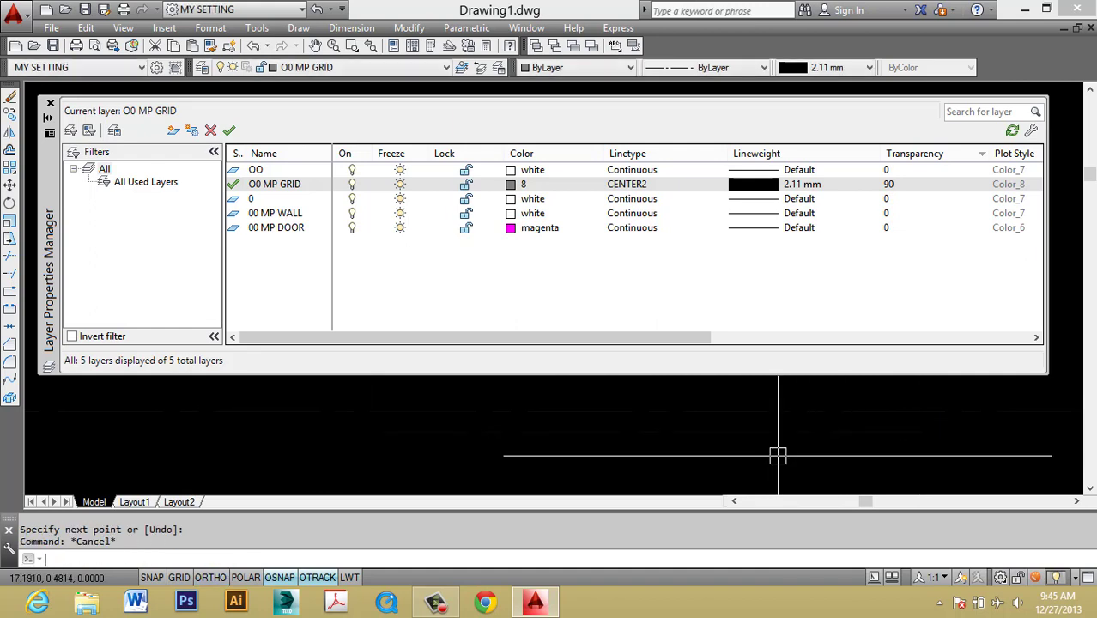
Step: Close the Layer Properties Manager to free the drawing area
{"action": "type", "text": "l"}
{"action": "key", "text": "Return"}
{"action": "type", "text": "l"}
{"action": "key", "text": "Escape"}
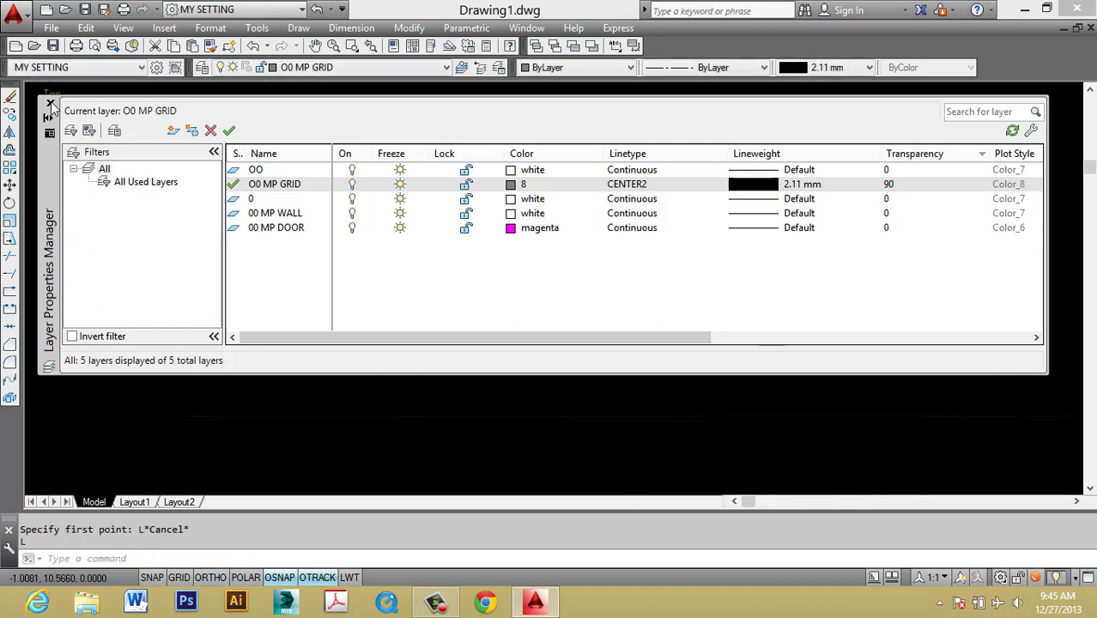
{"action": "left_click", "coordinate": [51, 104]}
{"action": "key", "text": "Escape"}
{"action": "key", "text": "Escape"}
Step: Draw a long horizontal line above the existing lines on the O0 MP GRID layer, running overlapping segments back and forth along it
{"action": "type", "text": "l"}
{"action": "key", "text": "Return"}
{"action": "type", "text": "l"}
{"action": "scroll", "coordinate": [630, 365], "scroll_direction": "down", "scroll_amount": 3}
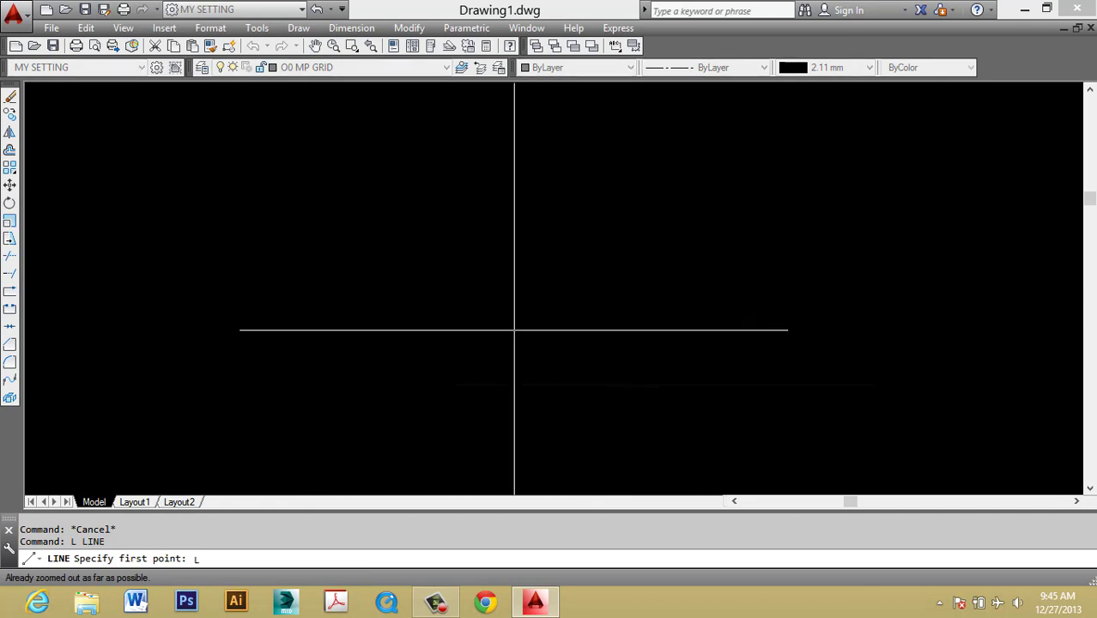
{"action": "key", "text": "Escape"}
{"action": "type", "text": "l"}
{"action": "key", "text": "Return"}
{"action": "left_click", "coordinate": [378, 286]}
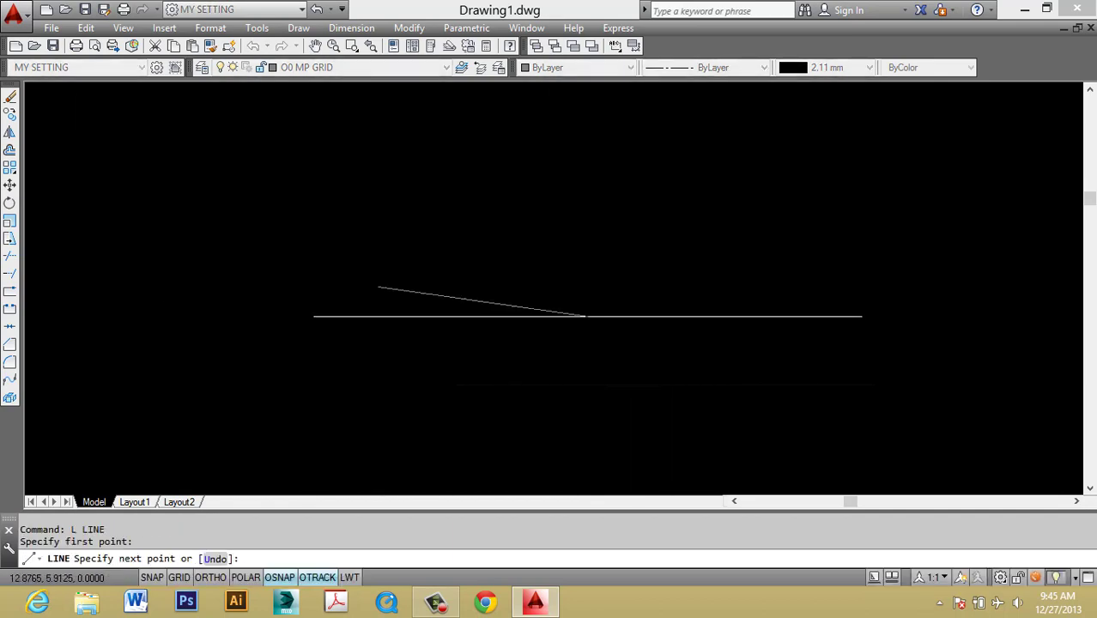
{"action": "key", "text": "F8"}
{"action": "left_click", "coordinate": [901, 286]}
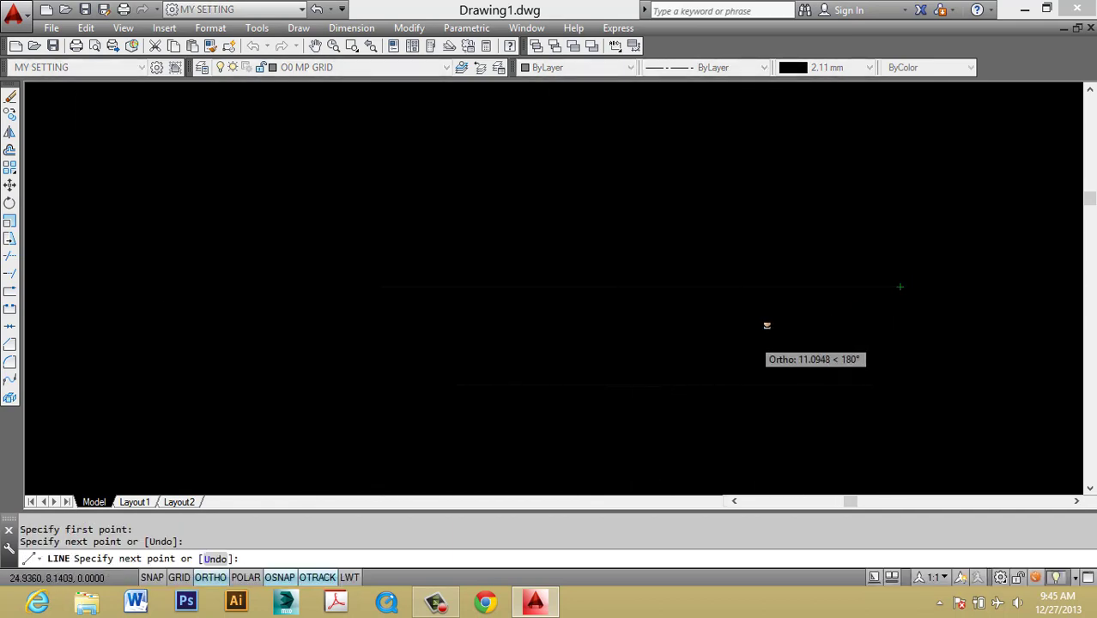
{"action": "left_click", "coordinate": [238, 266]}
{"action": "key", "text": "F8"}
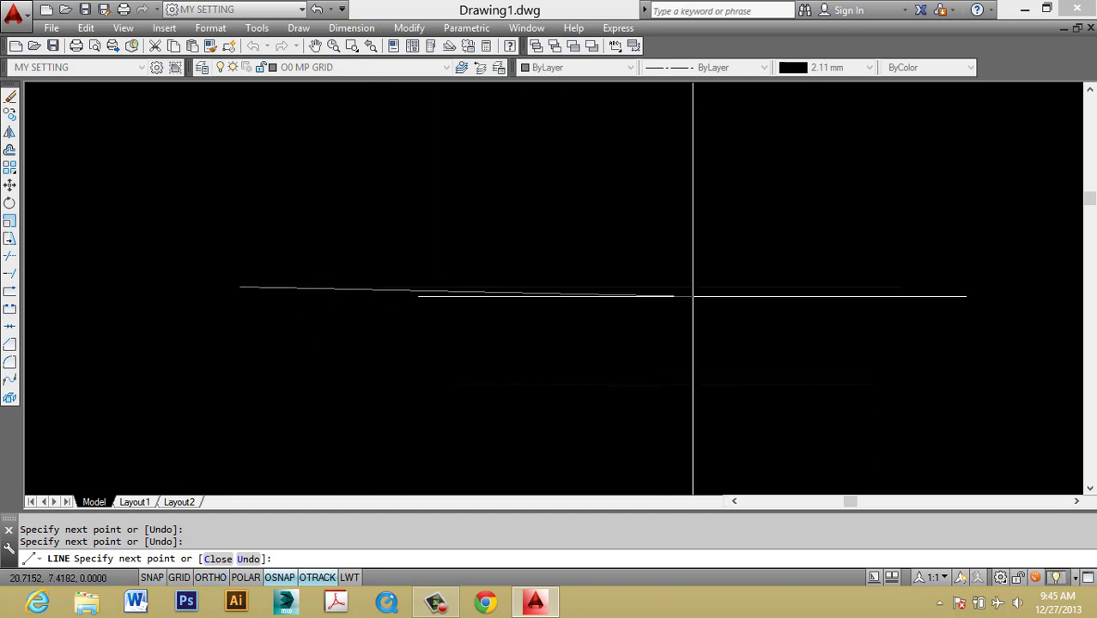
{"action": "left_click", "coordinate": [837, 287]}
{"action": "key", "text": "Escape"}
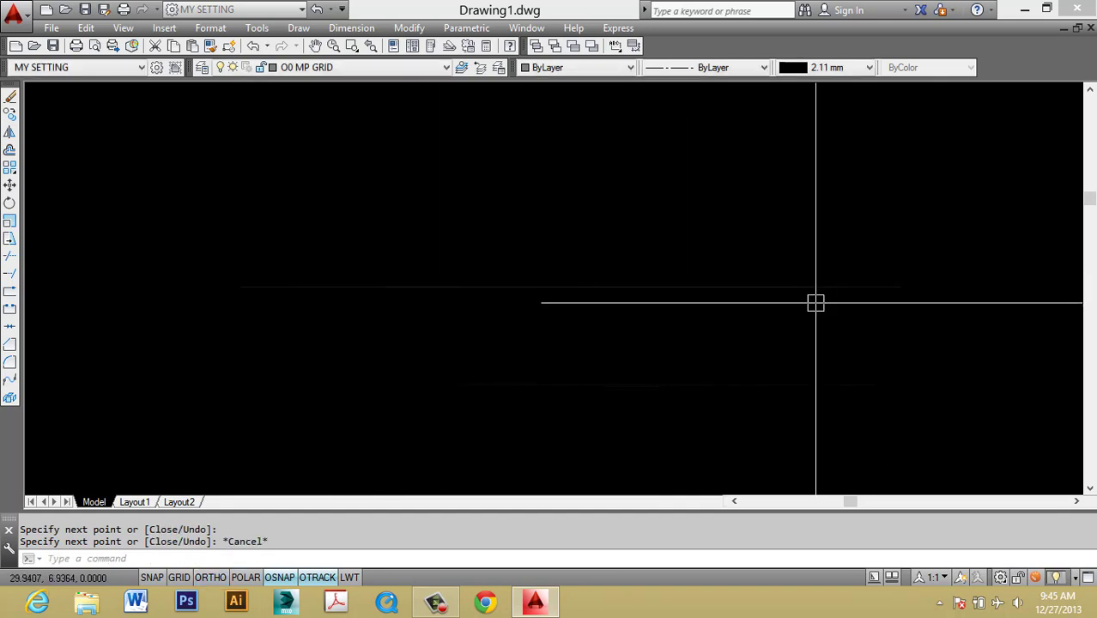
Step: Draw a nearly horizontal line about 44 units long just above the existing upper line, and run a second segment back along it
{"action": "key", "text": "Escape"}
{"action": "type", "text": "l"}
{"action": "key", "text": "Return"}
{"action": "type", "text": "l"}
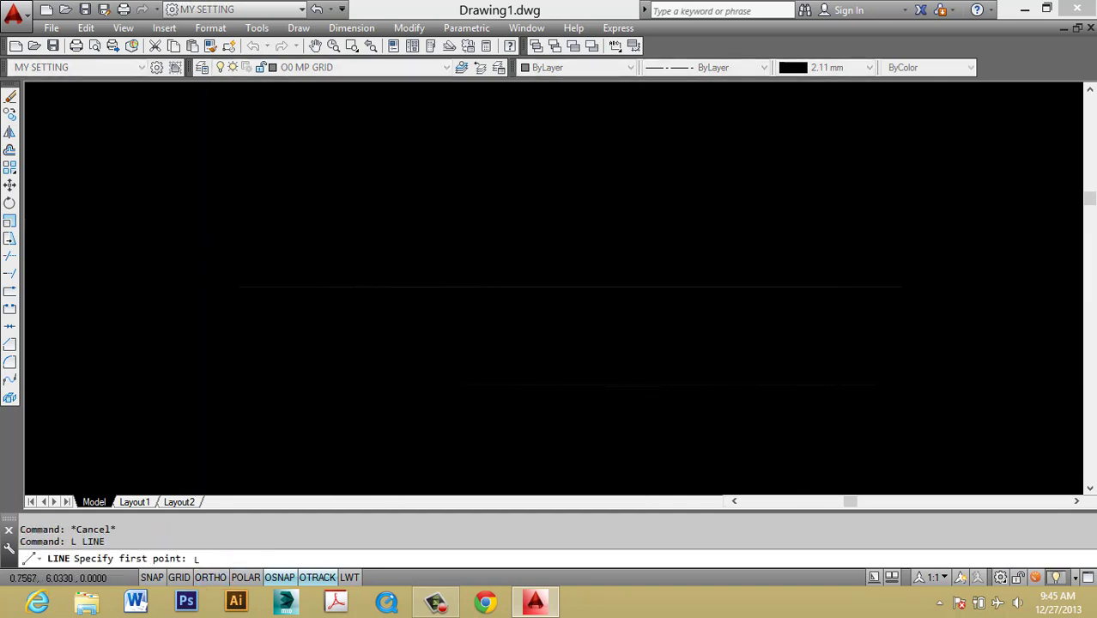
{"action": "key", "text": "Escape"}
{"action": "type", "text": "l"}
{"action": "key", "text": "Return"}
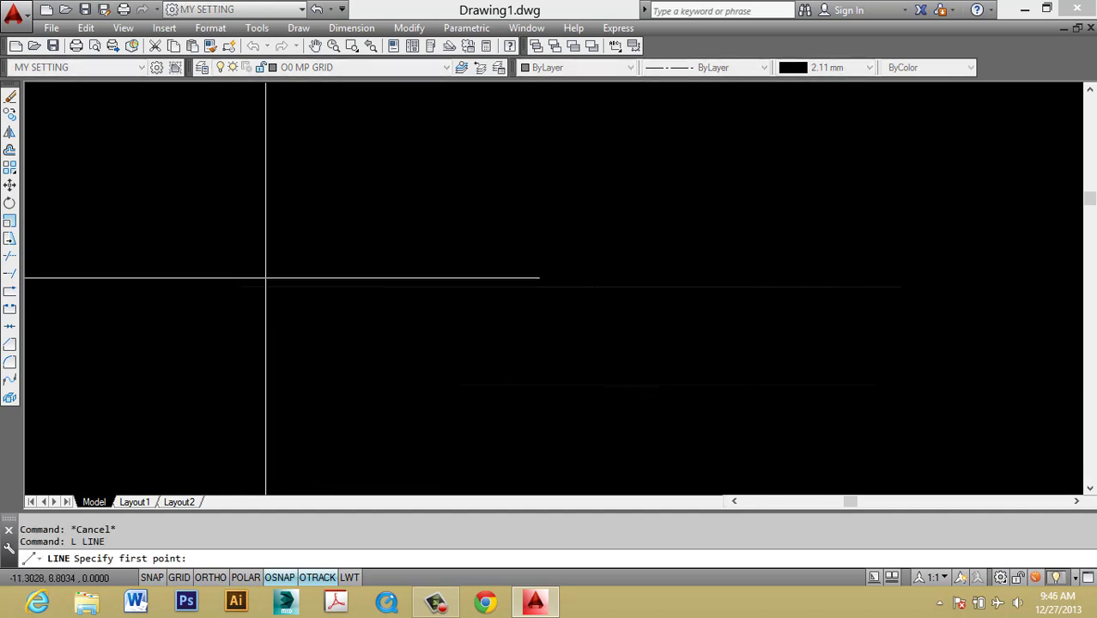
{"action": "left_click", "coordinate": [266, 279]}
{"action": "key", "text": "F8"}
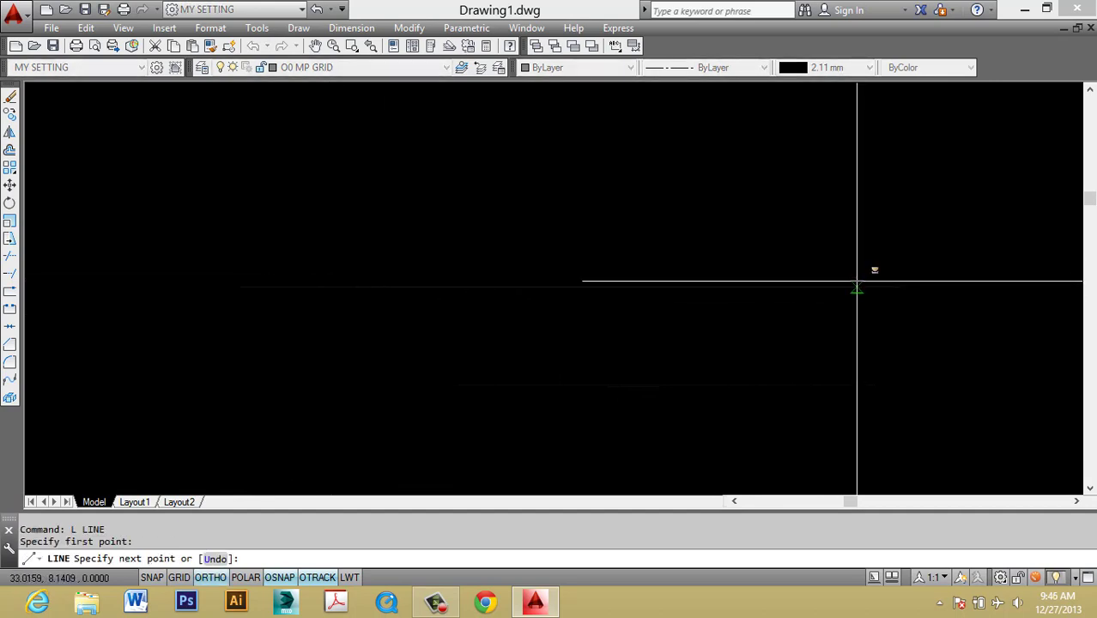
{"action": "left_click", "coordinate": [857, 283]}
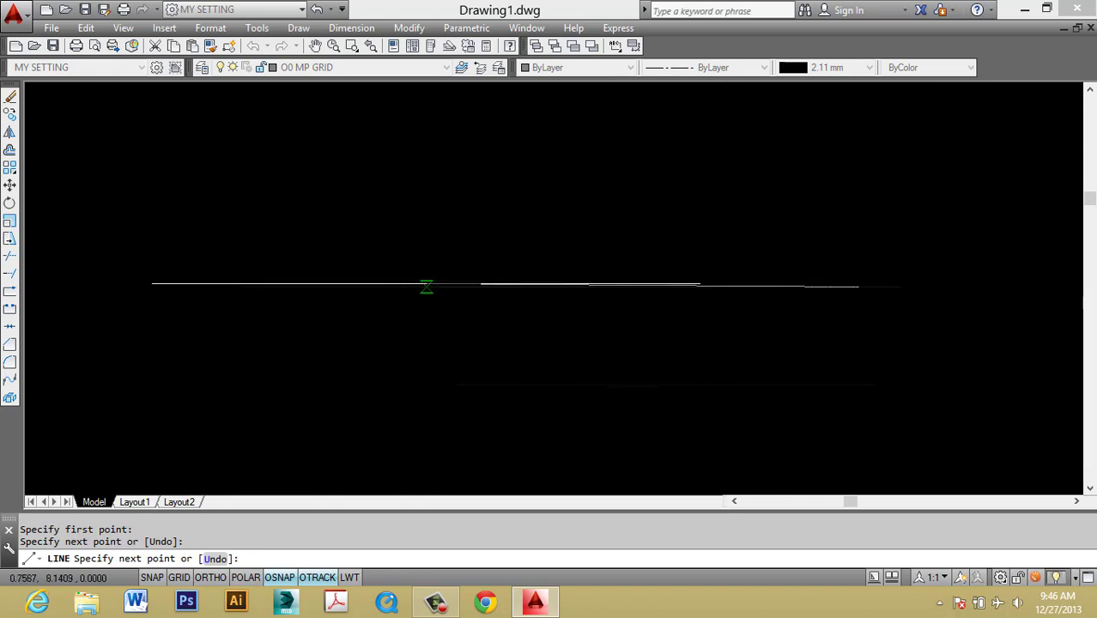
{"action": "key", "text": "F8"}
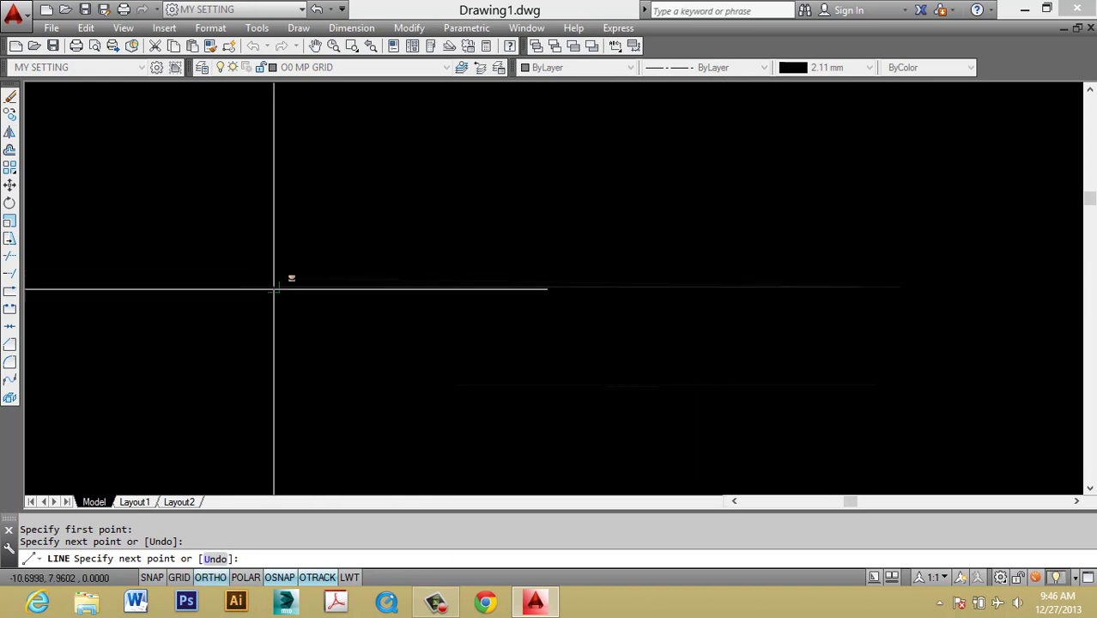
{"action": "left_click", "coordinate": [273, 289]}
{"action": "key", "text": "F8"}
{"action": "key", "text": "Escape"}
{"action": "key", "text": "Escape"}
{"action": "key", "text": "Escape"}
Step: Erase the slightly slanted line lying just above the long upper horizontal line
{"action": "scroll", "coordinate": [322, 258], "scroll_direction": "up", "scroll_amount": 6}
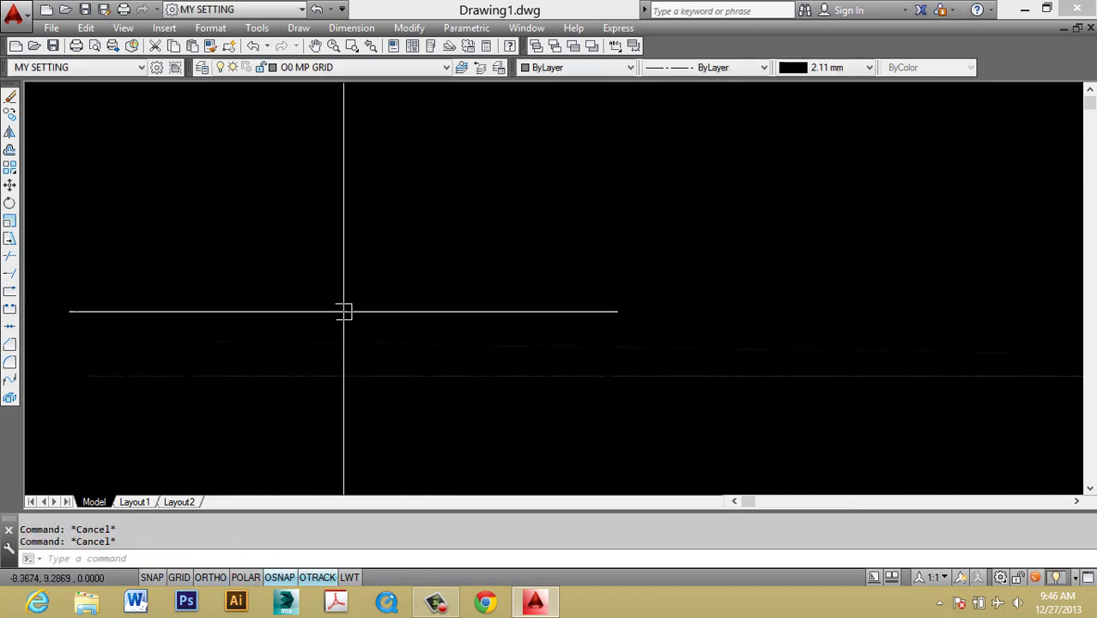
{"action": "scroll", "coordinate": [527, 452], "scroll_direction": "up", "scroll_amount": 2}
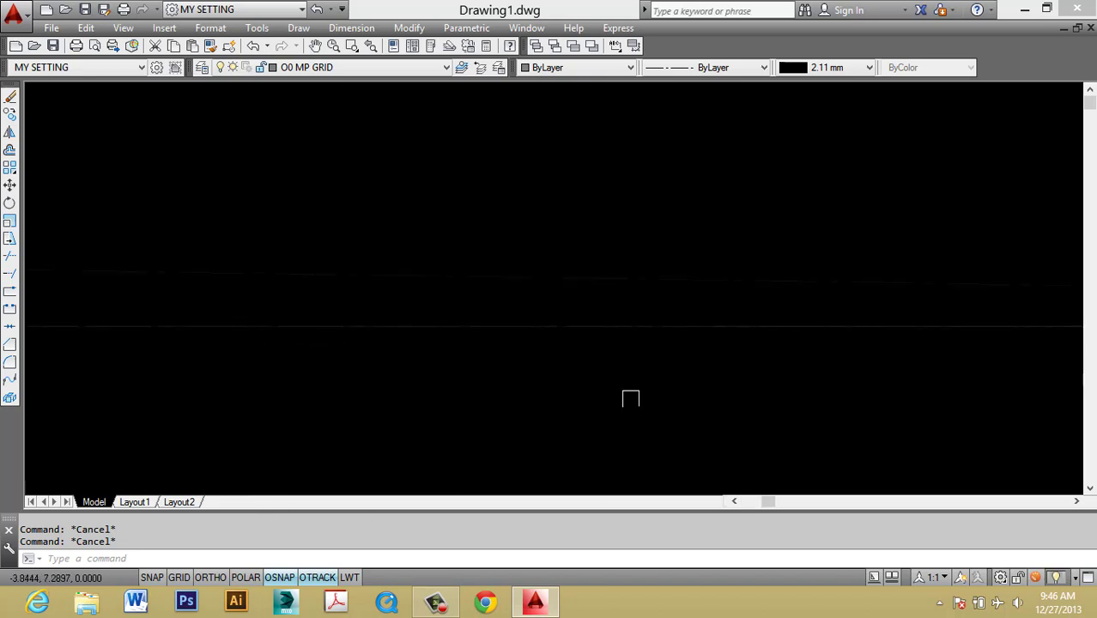
{"action": "left_click", "coordinate": [774, 240]}
{"action": "left_click", "coordinate": [725, 151]}
{"action": "type", "text": "e"}
{"action": "key", "text": "Return"}
{"action": "key", "text": "Escape"}
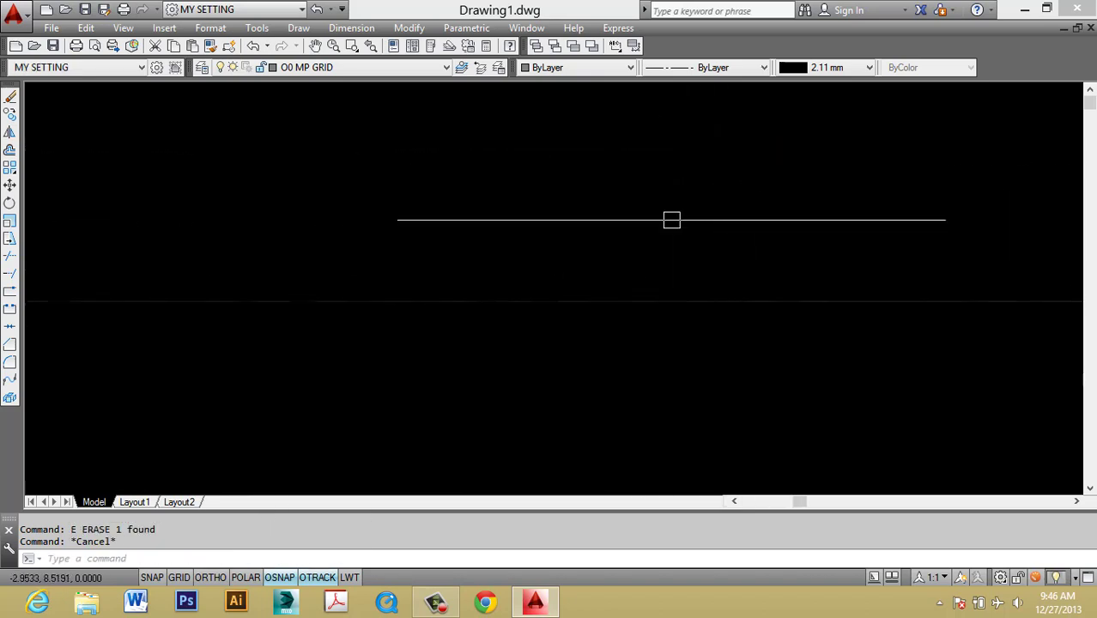
Step: Erase the remaining long upper horizontal line with a crossing selection
{"action": "left_click", "coordinate": [785, 446]}
{"action": "left_click", "coordinate": [612, 157]}
{"action": "type", "text": "e"}
{"action": "key", "text": "Return"}
{"action": "key", "text": "Escape"}
{"action": "key", "text": "Escape"}
Step: Erase the extra line running alongside the lower horizontal line so only one grid line is left
{"action": "scroll", "coordinate": [614, 275], "scroll_direction": "down", "scroll_amount": 3}
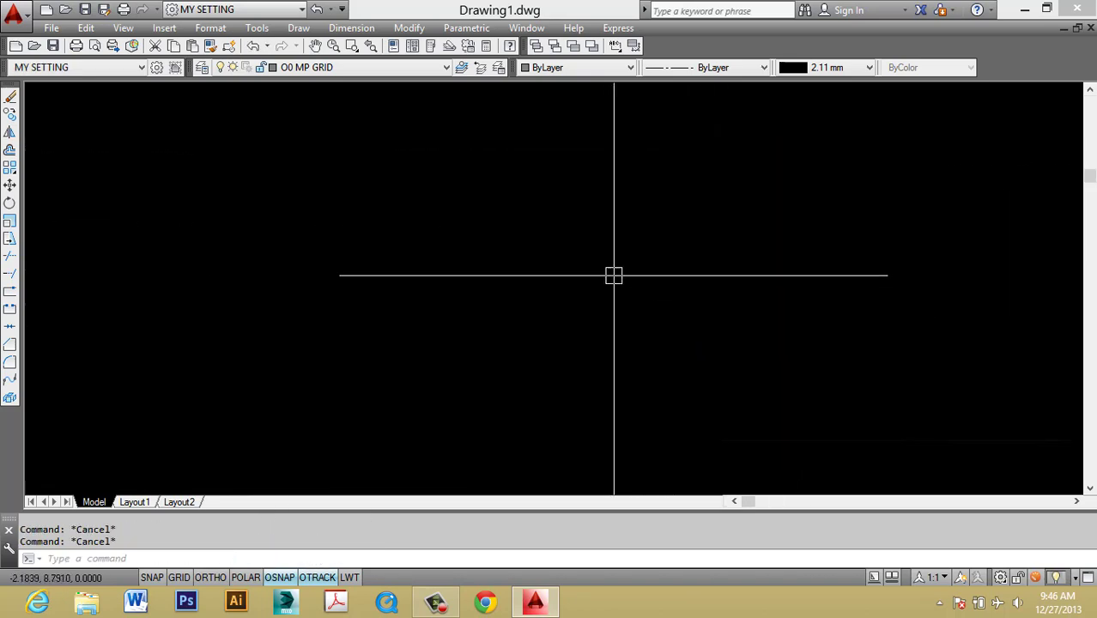
{"action": "scroll", "coordinate": [610, 215], "scroll_direction": "down", "scroll_amount": 2}
{"action": "middle_click_drag", "start_coordinate": [610, 215], "coordinate": [429, 129]}
{"action": "left_click", "coordinate": [679, 291]}
{"action": "left_click", "coordinate": [624, 203]}
{"action": "key", "text": "Escape"}
{"action": "scroll", "coordinate": [690, 263], "scroll_direction": "up", "scroll_amount": 3}
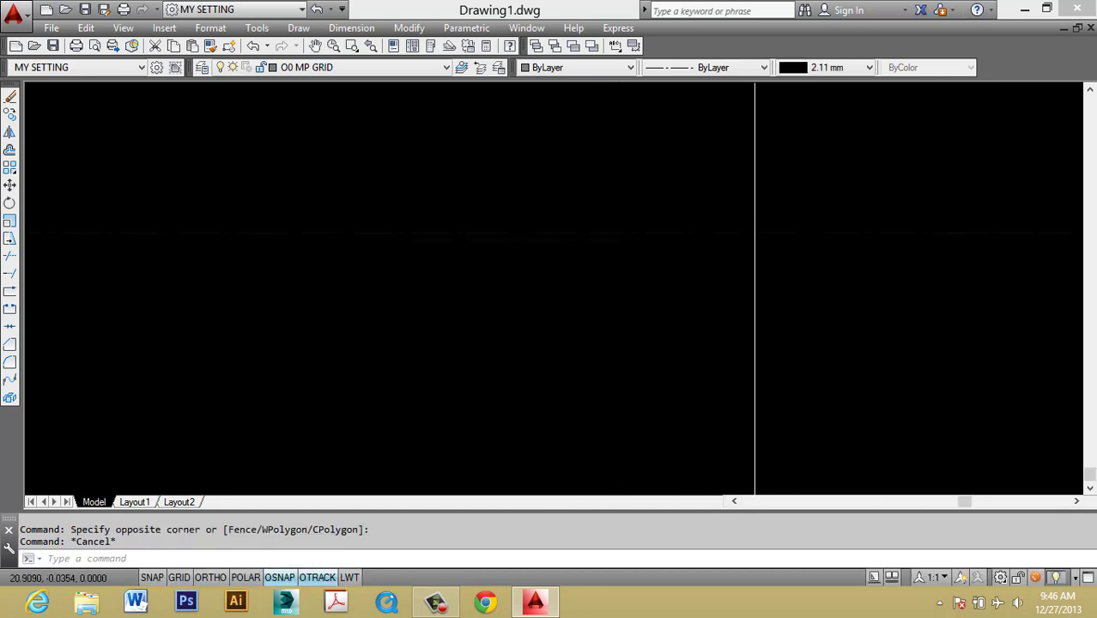
{"action": "left_click", "coordinate": [826, 272]}
{"action": "left_click", "coordinate": [796, 205]}
{"action": "type", "text": "e"}
{"action": "key", "text": "Return"}
{"action": "key", "text": "Escape"}
Step: Set the O0 MP GRID layer's transparency to 0 and close the Layer Properties Manager
{"action": "middle_click_drag", "start_coordinate": [544, 267], "coordinate": [546, 221]}
{"action": "key", "text": "Escape"}
{"action": "left_click", "coordinate": [759, 308]}
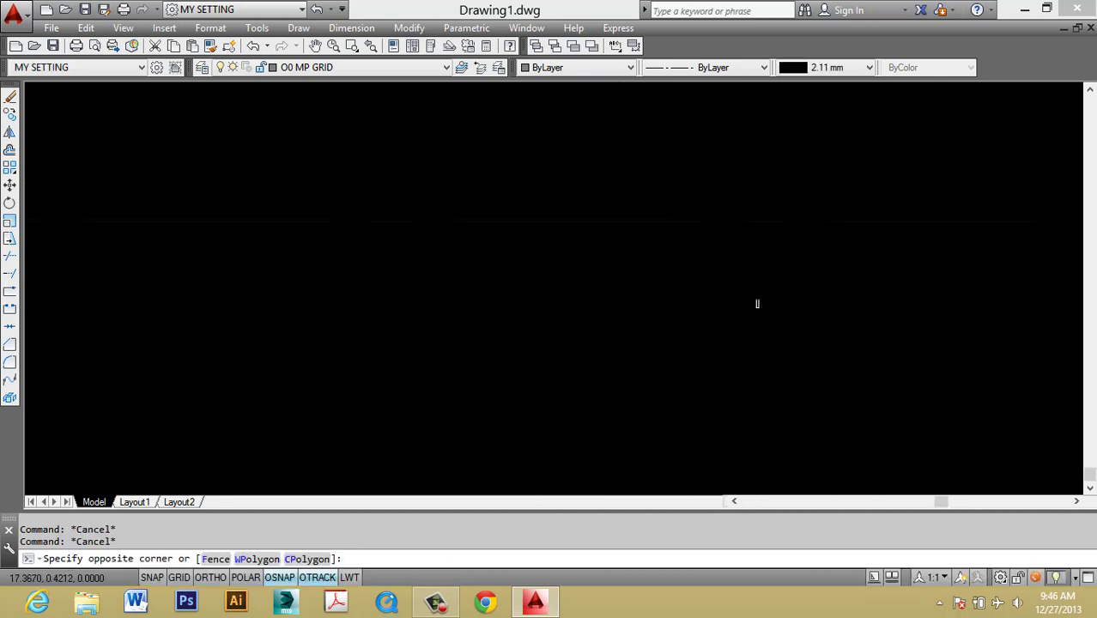
{"action": "left_click", "coordinate": [663, 171]}
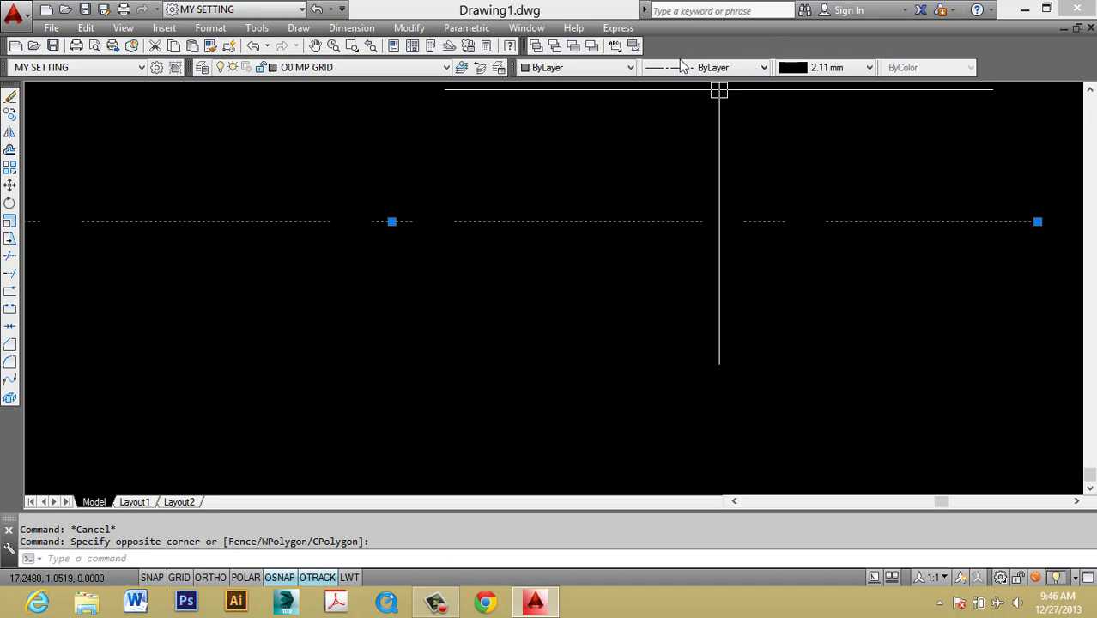
{"action": "left_click", "coordinate": [203, 70]}
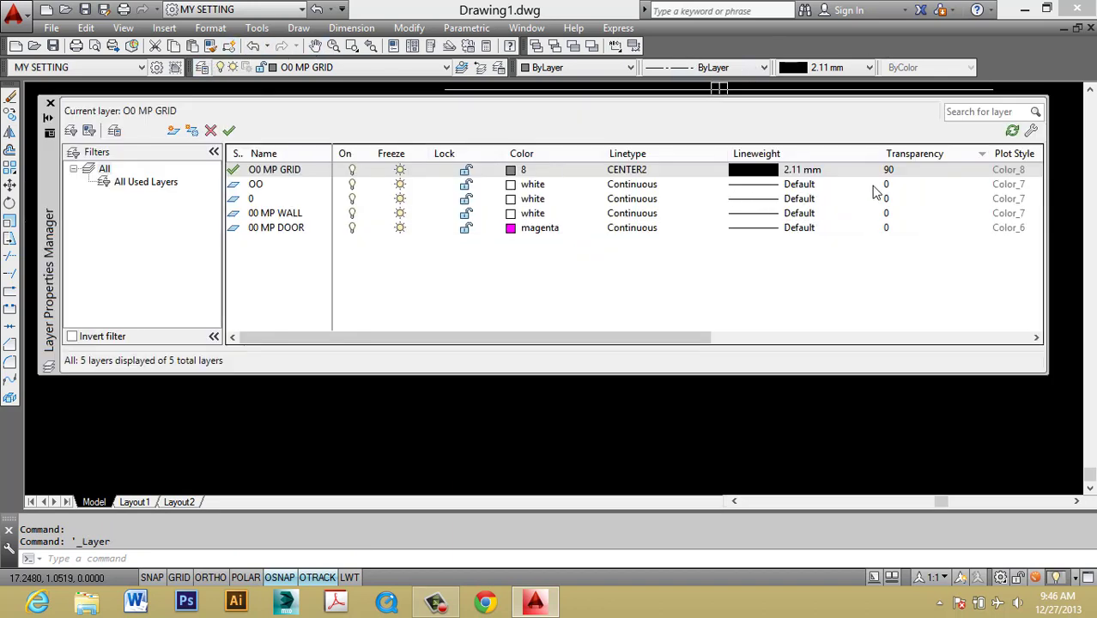
{"action": "left_click", "coordinate": [897, 170]}
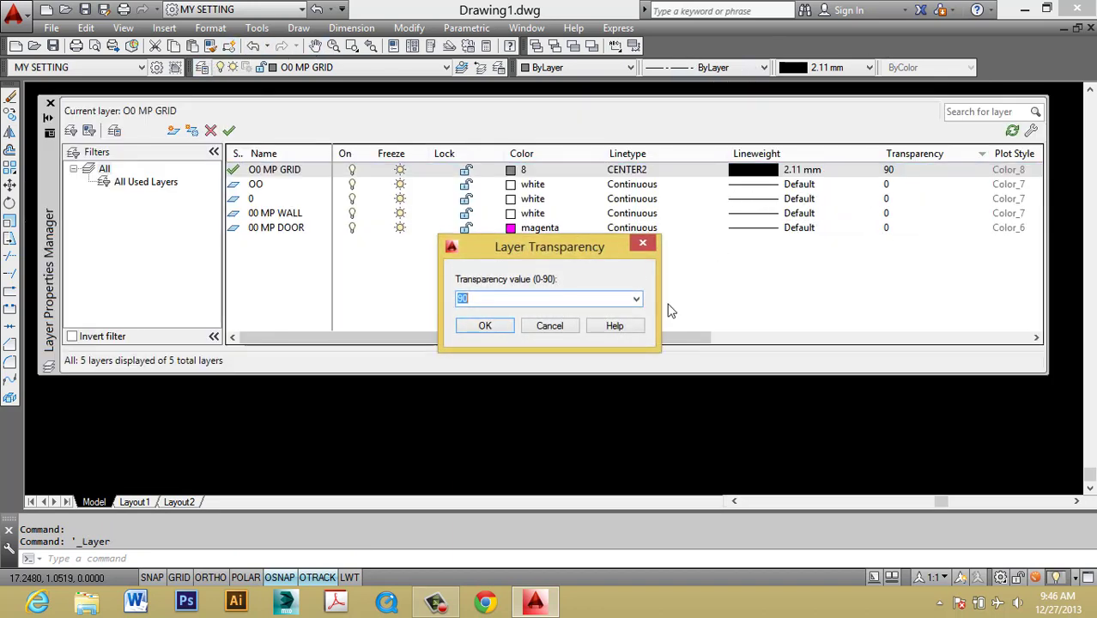
{"action": "left_click", "coordinate": [636, 299]}
{"action": "left_click", "coordinate": [507, 306]}
{"action": "left_click", "coordinate": [483, 327]}
{"action": "left_click", "coordinate": [50, 104]}
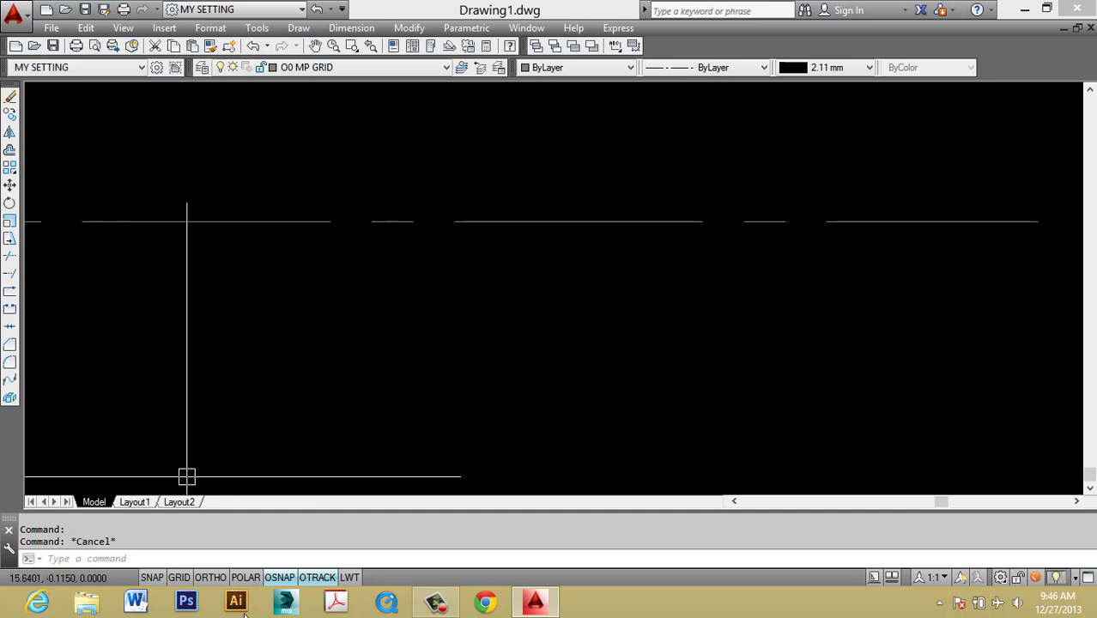
Step: Add the Transparency toggle to the drawing aids shown in the status bar
{"action": "right_click", "coordinate": [353, 580]}
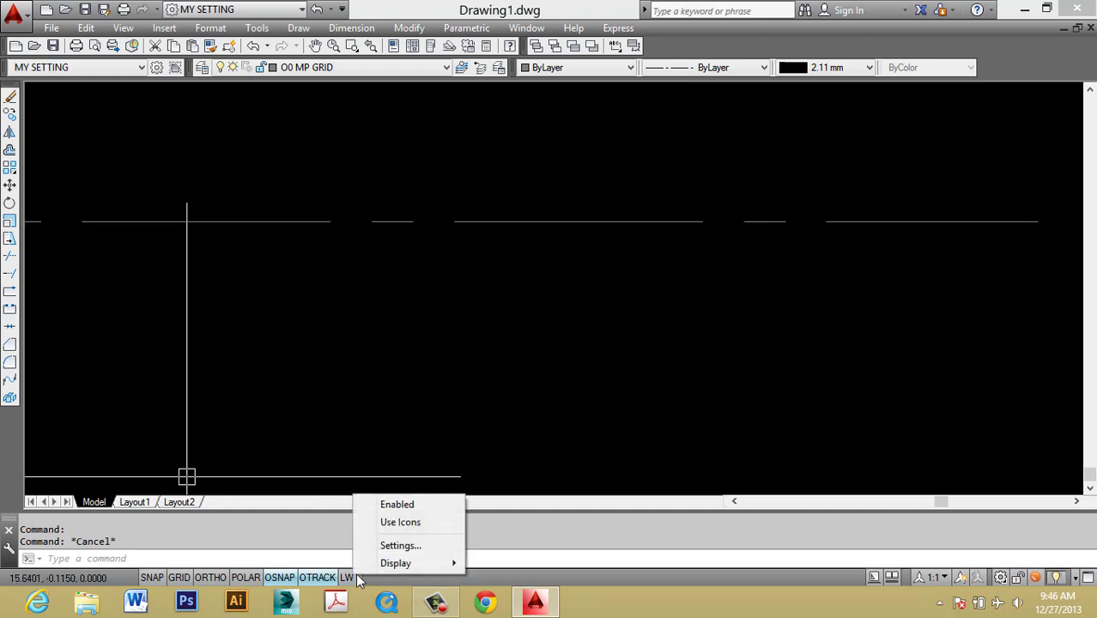
{"action": "mouse_move", "coordinate": [416, 562]}
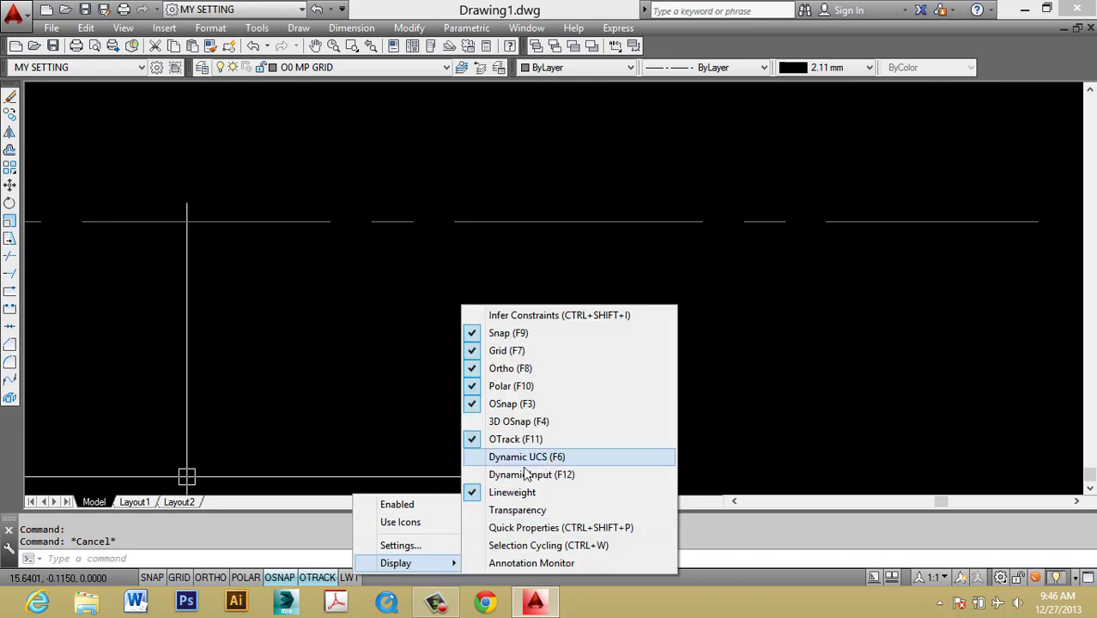
{"action": "left_click", "coordinate": [473, 511]}
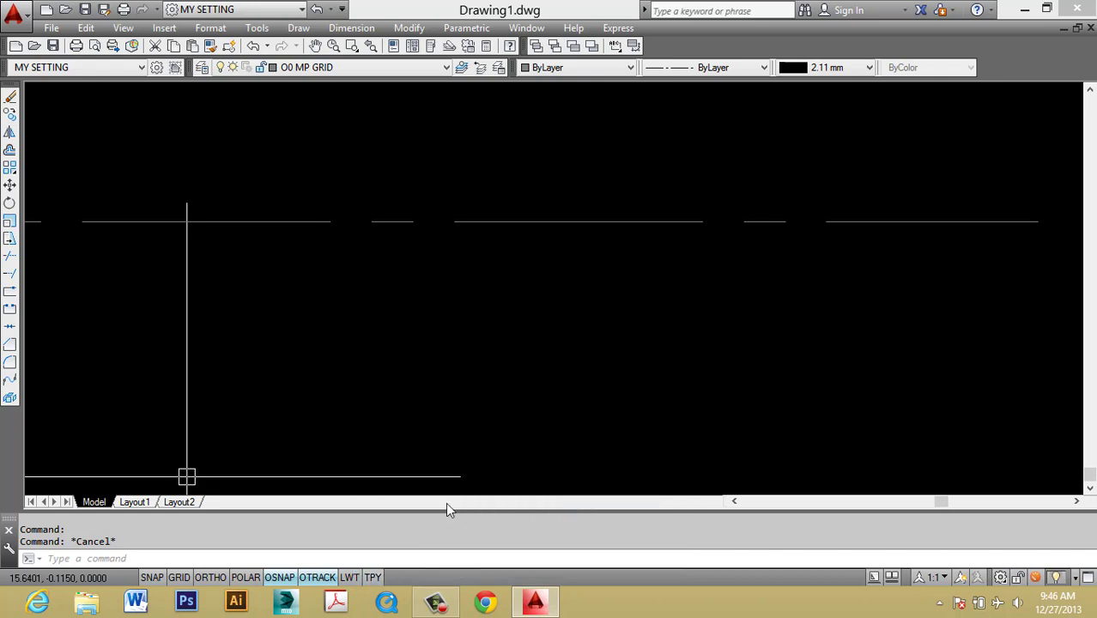
{"action": "key", "text": "Escape"}
Step: Examine the remaining grid line with lineweight display off, selecting and deselecting it
{"action": "scroll", "coordinate": [547, 288], "scroll_direction": "down", "scroll_amount": 2}
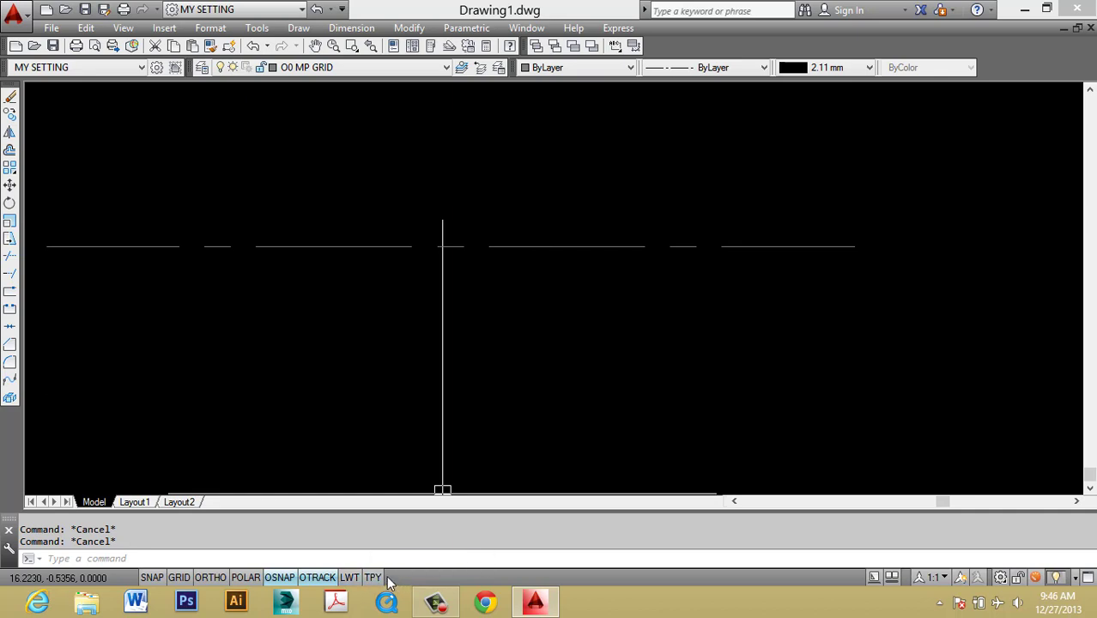
{"action": "scroll", "coordinate": [606, 307], "scroll_direction": "down", "scroll_amount": 4}
{"action": "middle_click_drag", "start_coordinate": [606, 307], "coordinate": [553, 343]}
{"action": "left_click", "coordinate": [654, 314]}
{"action": "left_click", "coordinate": [576, 260]}
{"action": "key", "text": "Escape"}
{"action": "scroll", "coordinate": [582, 277], "scroll_direction": "up", "scroll_amount": 4}
{"action": "left_click", "coordinate": [646, 338]}
{"action": "left_click", "coordinate": [607, 279]}
{"action": "key", "text": "Escape"}
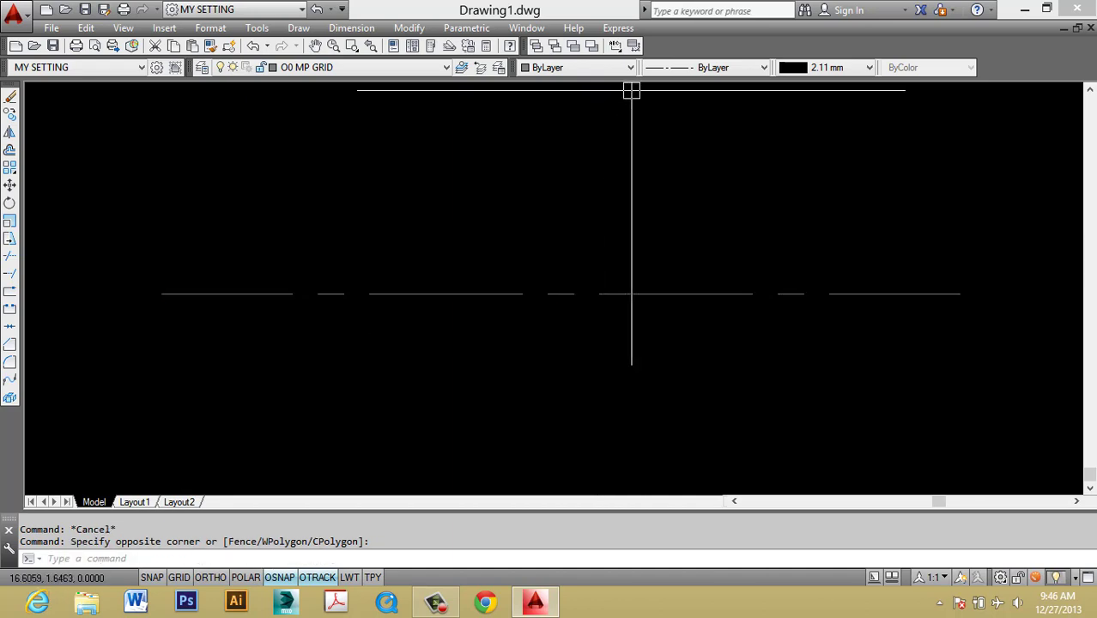
{"action": "left_click", "coordinate": [645, 354]}
{"action": "left_click", "coordinate": [570, 279]}
{"action": "key", "text": "Escape"}
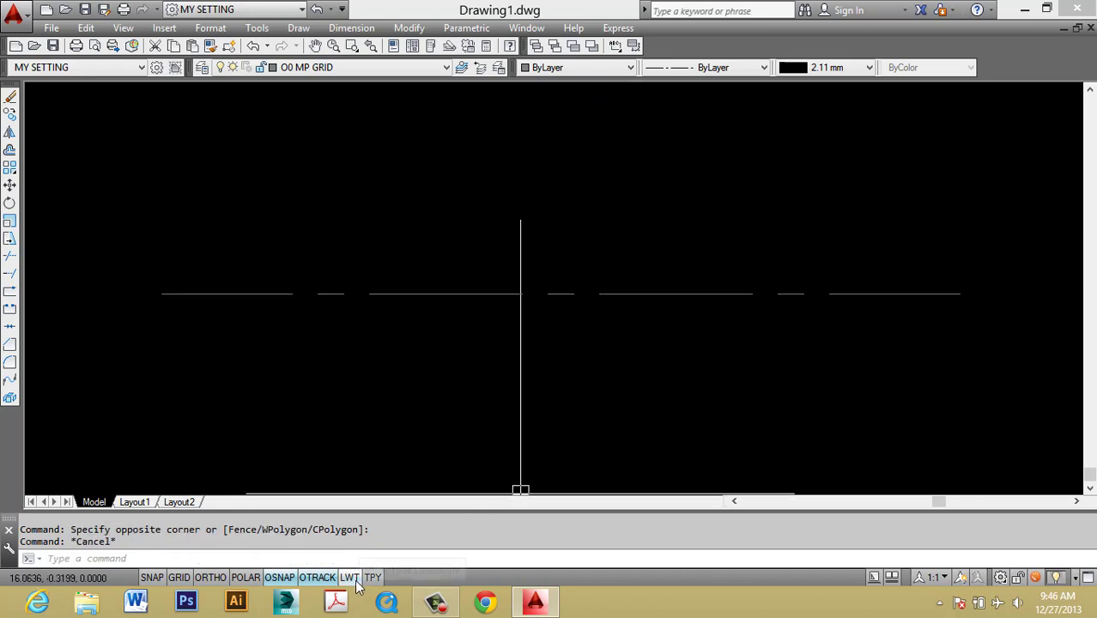
Step: Turn on lineweight display and check the grid line by selecting it
{"action": "left_click", "coordinate": [354, 578]}
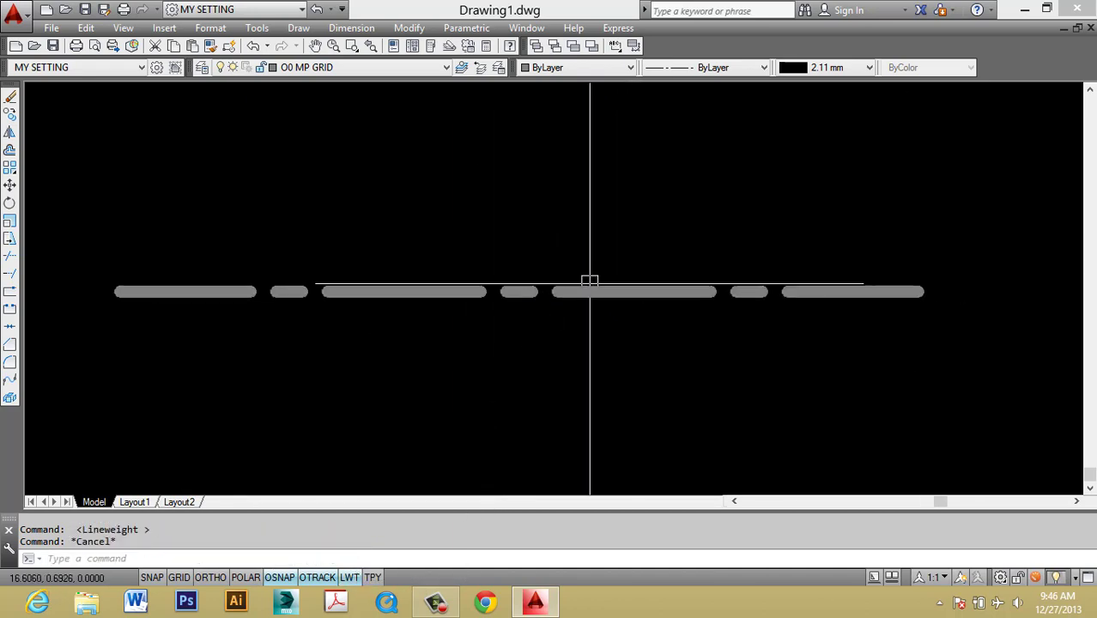
{"action": "left_click", "coordinate": [610, 316]}
{"action": "left_click", "coordinate": [571, 277]}
{"action": "key", "text": "Escape"}
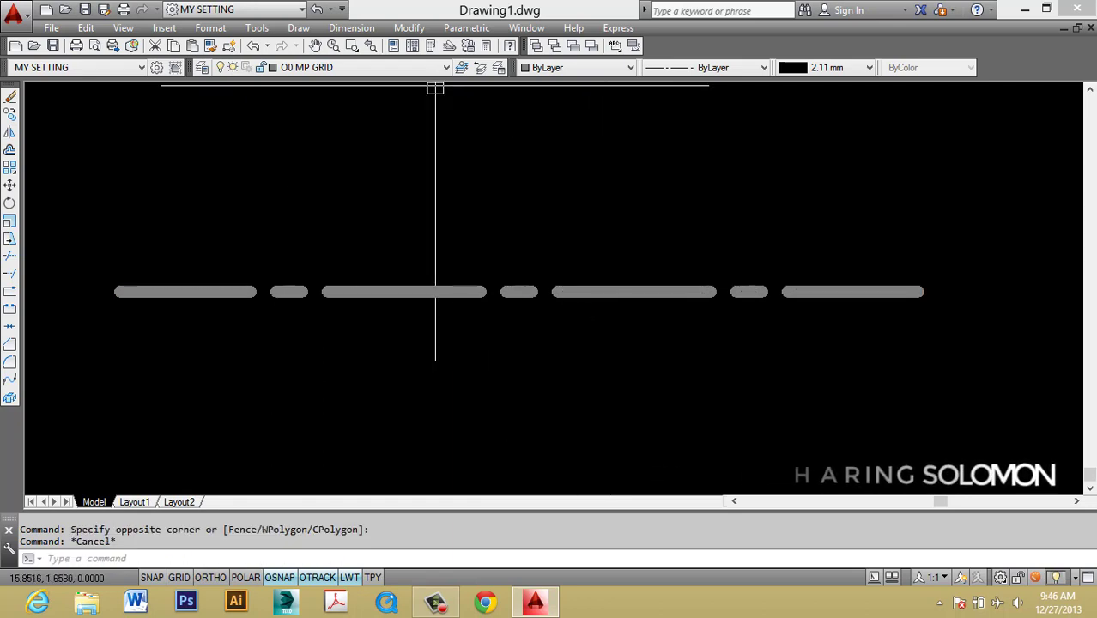
Step: Set the O0 MP GRID layer's transparency to 50 and turn on transparency display
{"action": "left_click", "coordinate": [201, 67]}
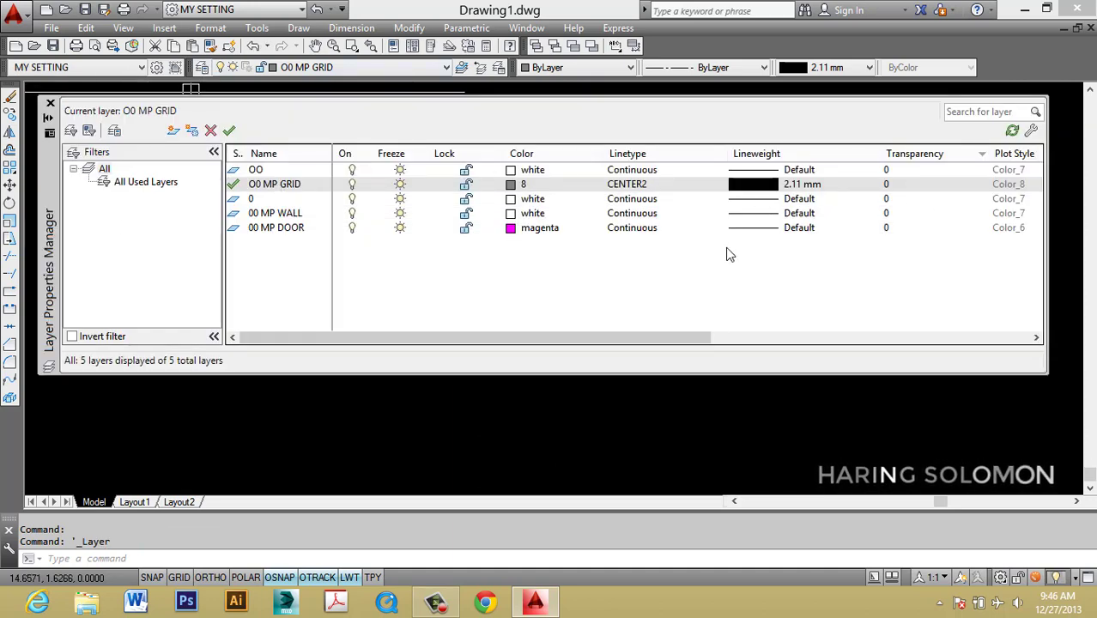
{"action": "scroll", "coordinate": [654, 467], "scroll_direction": "down", "scroll_amount": 5}
{"action": "scroll", "coordinate": [645, 430], "scroll_direction": "up", "scroll_amount": 3}
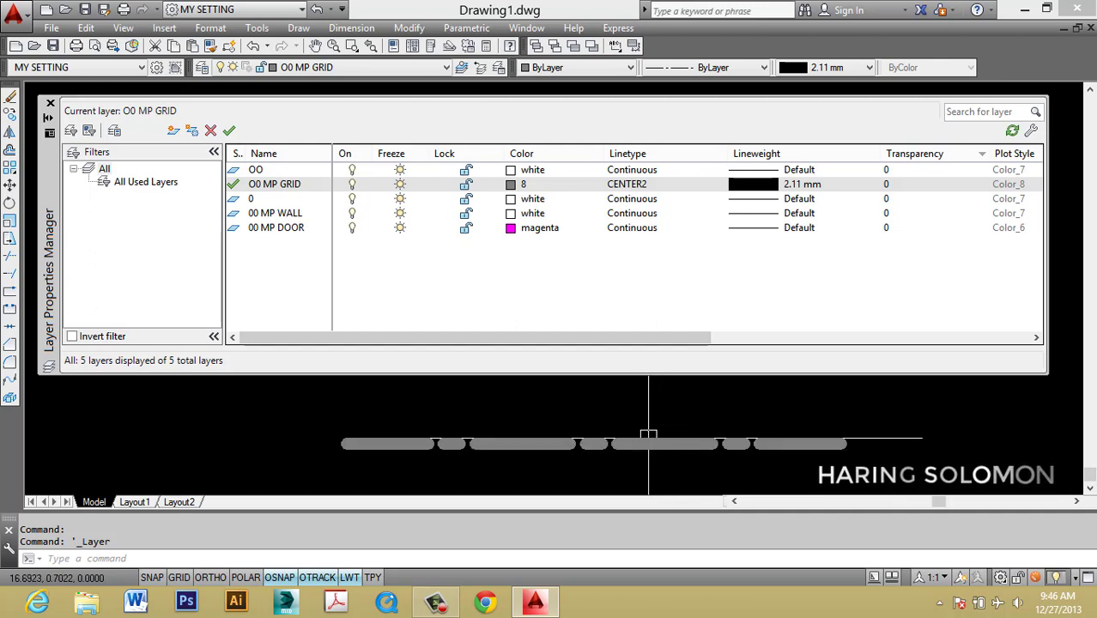
{"action": "left_click", "coordinate": [647, 421]}
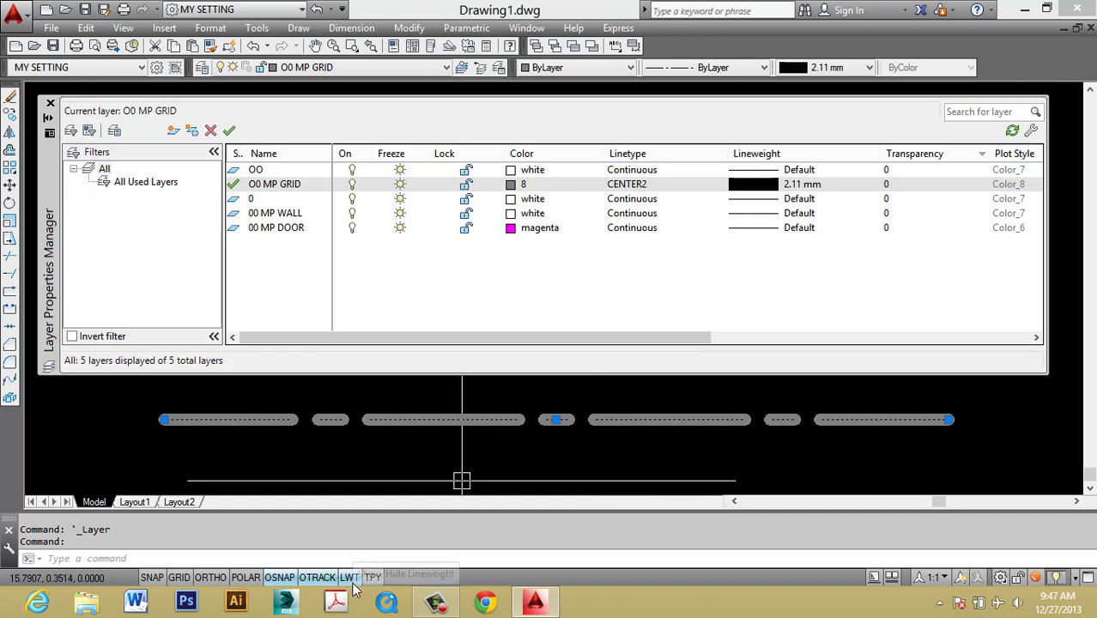
{"action": "key", "text": "Escape"}
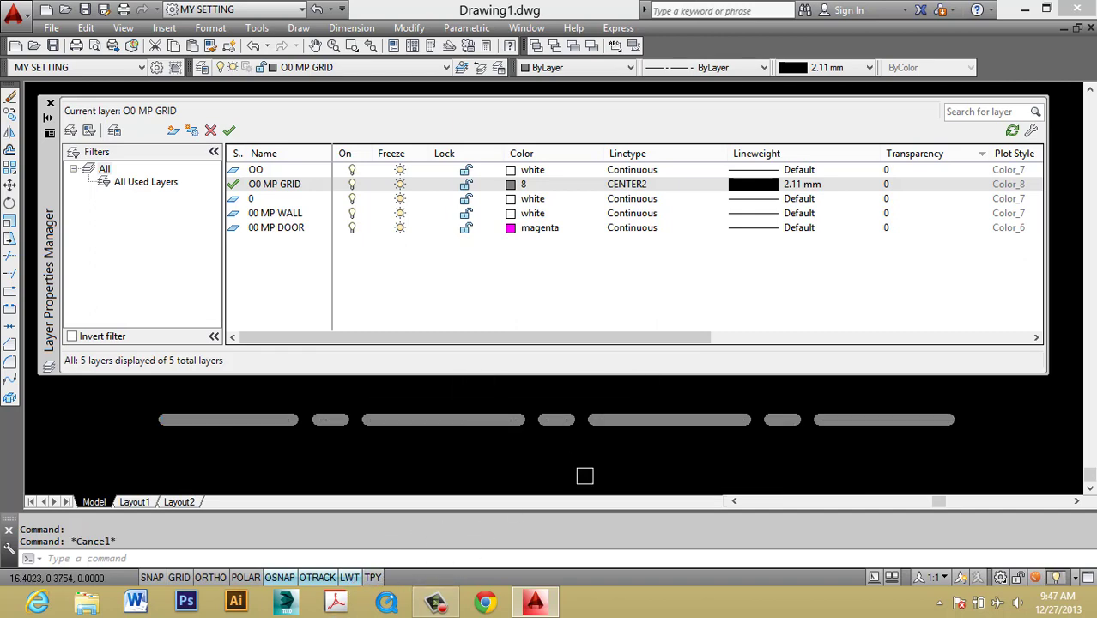
{"action": "left_click", "coordinate": [889, 185]}
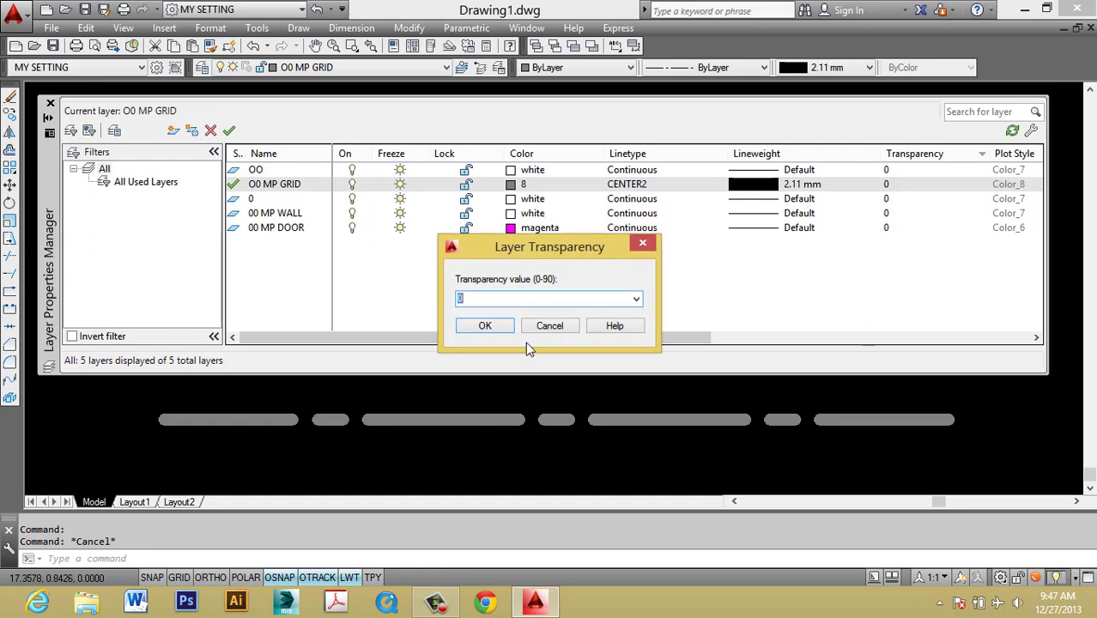
{"action": "left_click", "coordinate": [485, 326]}
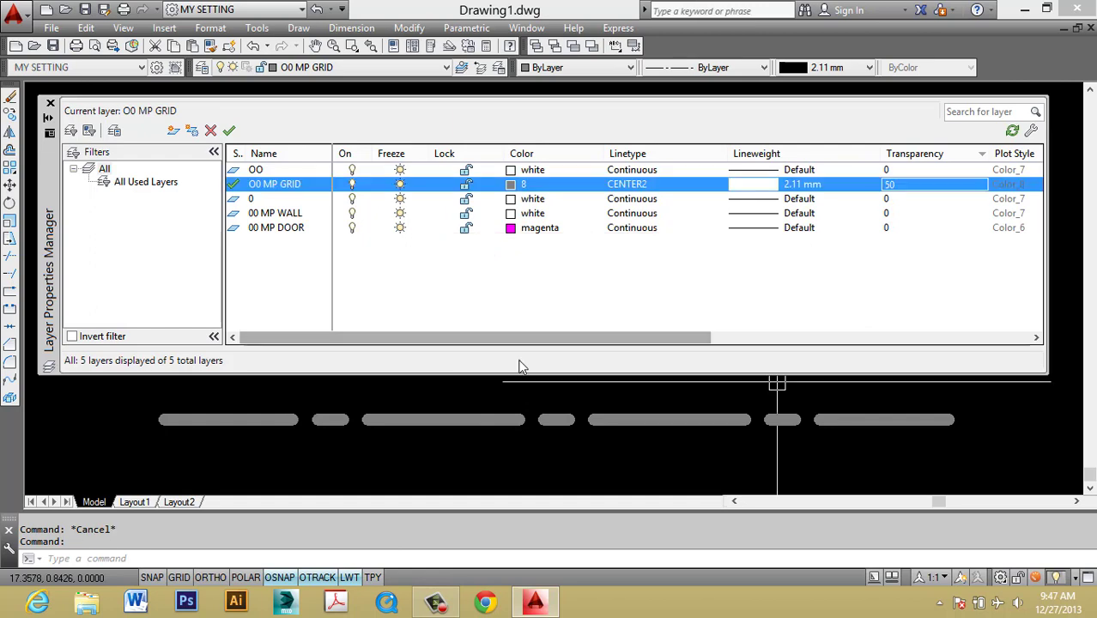
{"action": "left_click", "coordinate": [372, 577]}
{"action": "key", "text": "Escape"}
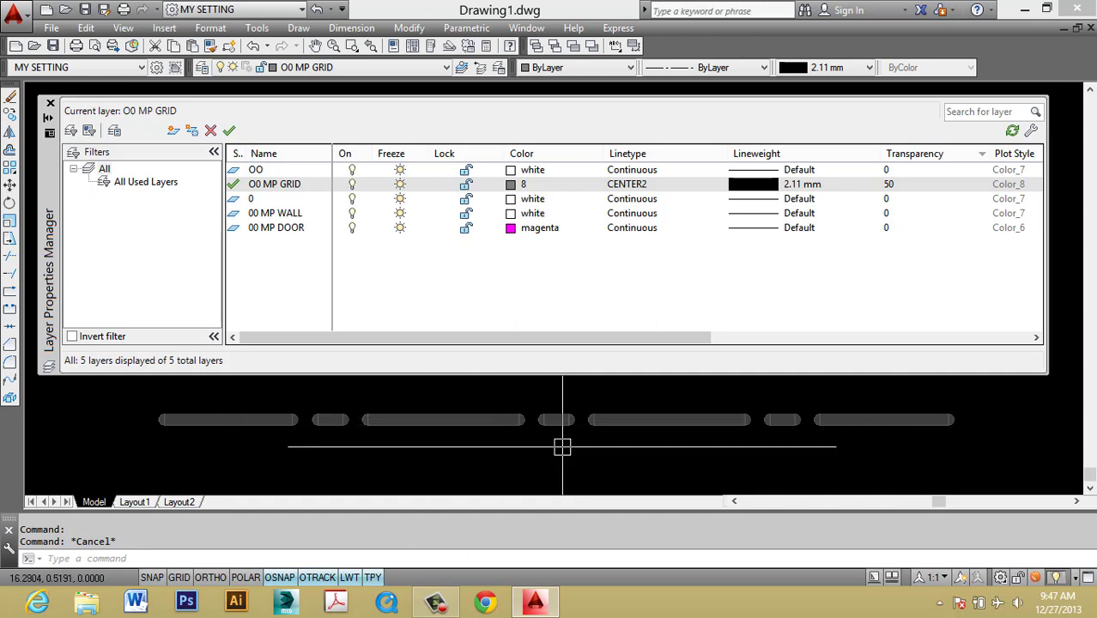
Step: Return the O0 MP GRID layer's transparency to 0
{"action": "left_click", "coordinate": [889, 190]}
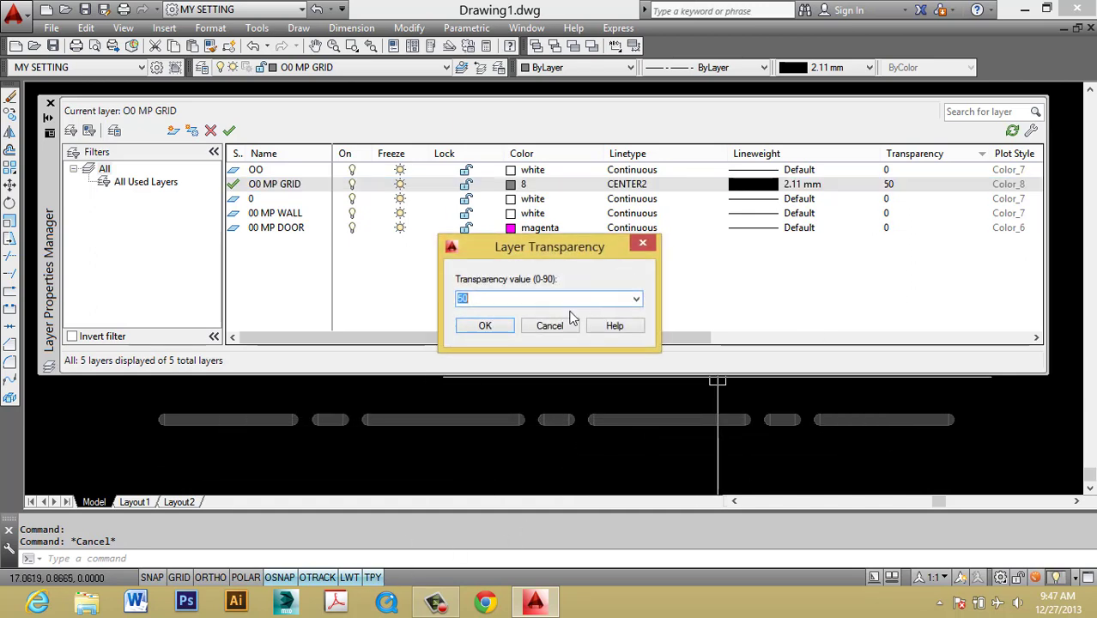
{"action": "left_click", "coordinate": [636, 299]}
{"action": "left_click", "coordinate": [541, 316]}
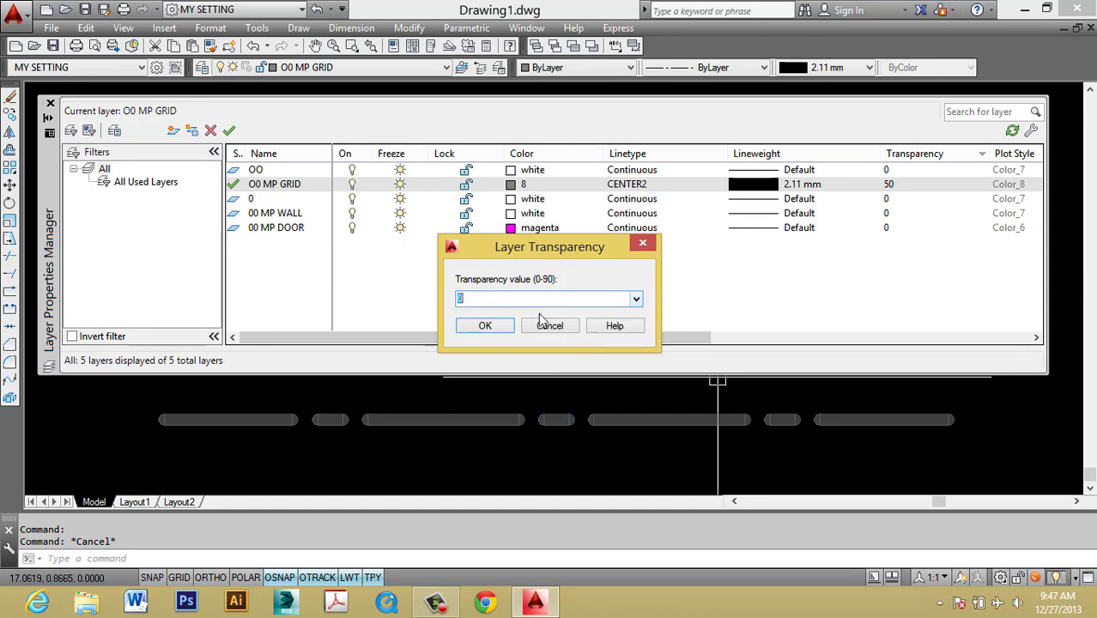
{"action": "left_click", "coordinate": [483, 327]}
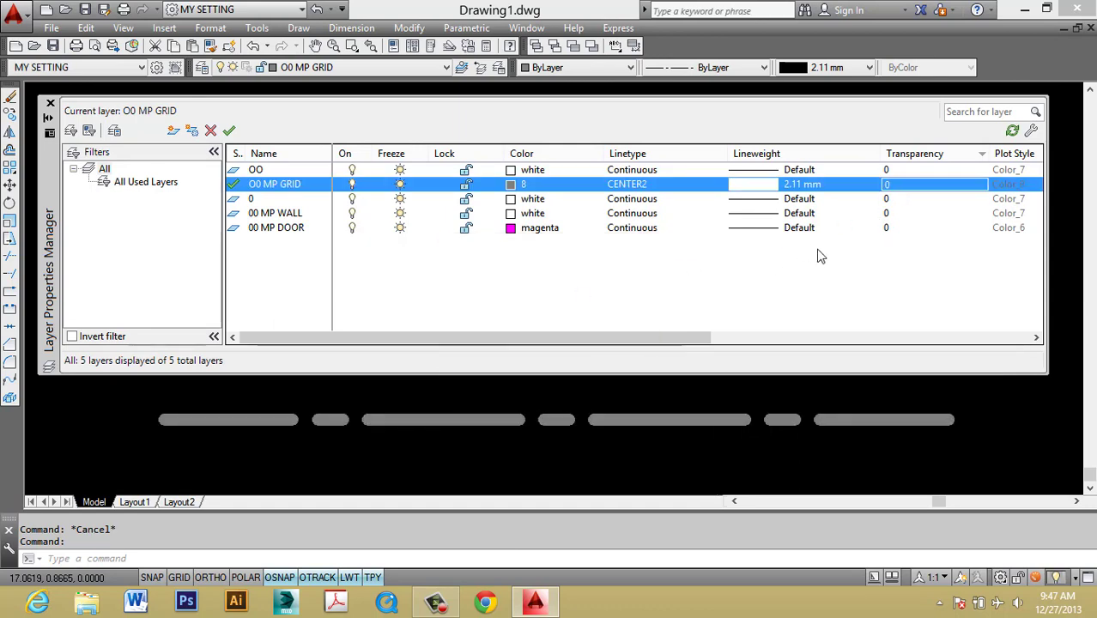
Step: Set the O0 MP GRID layer's lineweight to Default
{"action": "left_click", "coordinate": [759, 196]}
{"action": "scroll", "coordinate": [601, 242], "scroll_direction": "up", "scroll_amount": 5}
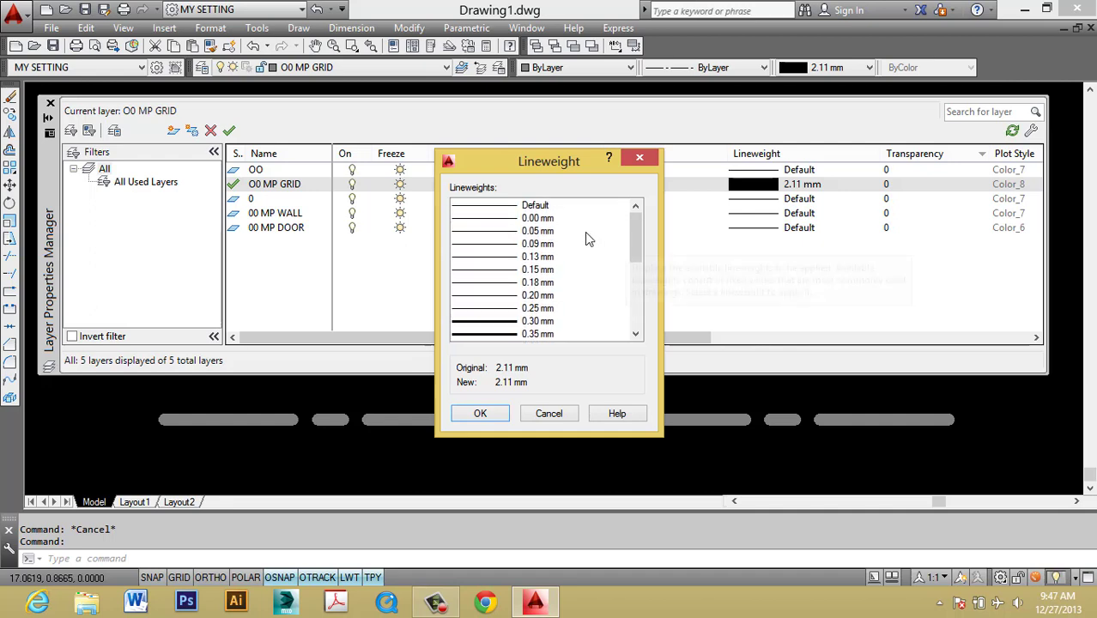
{"action": "left_click", "coordinate": [522, 206]}
{"action": "left_click", "coordinate": [480, 413]}
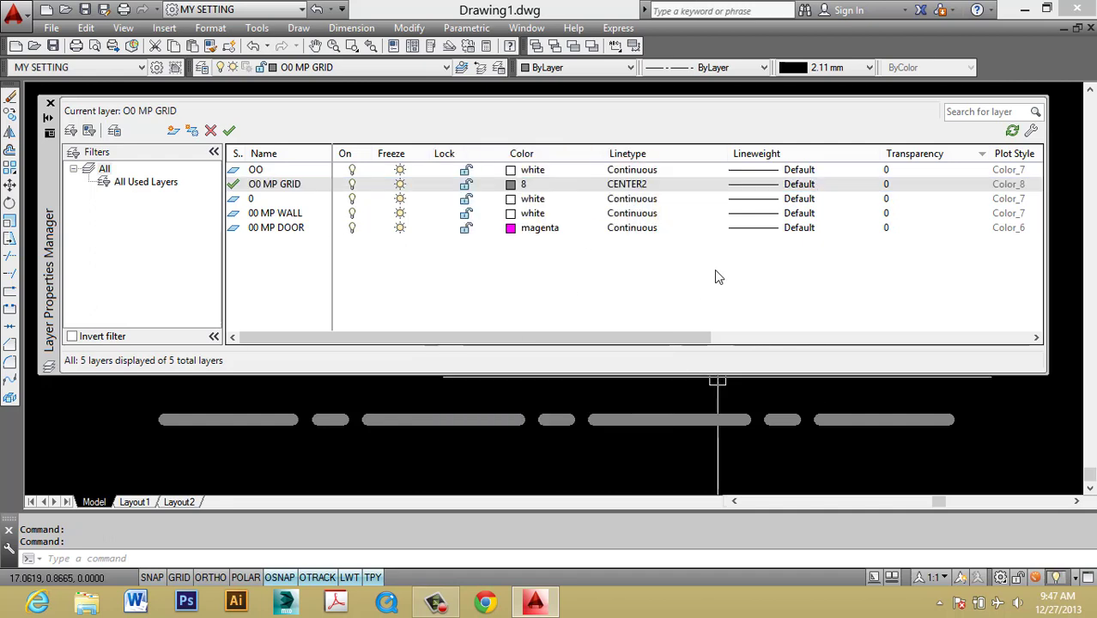
Step: Inspect the grid line's properties by selecting it, and close the layer manager
{"action": "left_click", "coordinate": [606, 466]}
{"action": "left_click", "coordinate": [527, 395]}
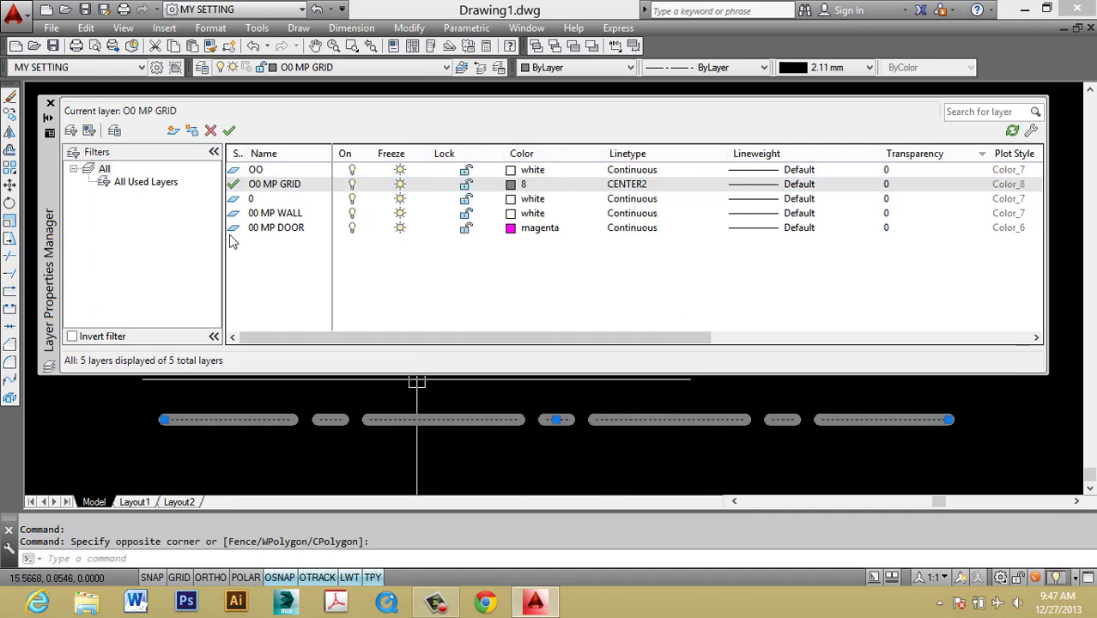
{"action": "key", "text": "Escape"}
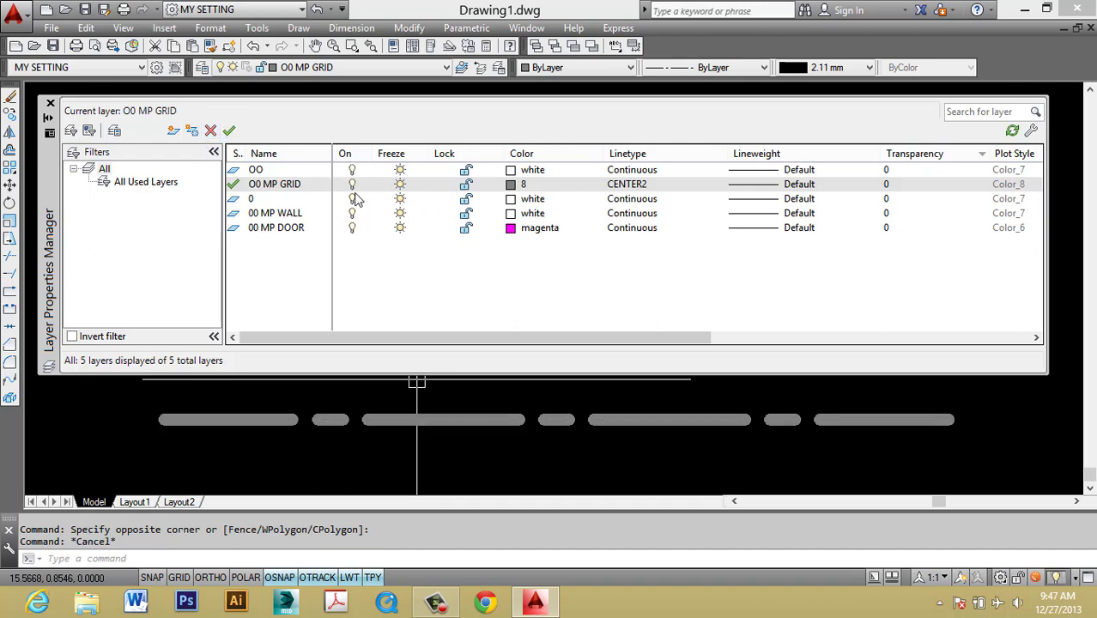
{"action": "left_click", "coordinate": [50, 104]}
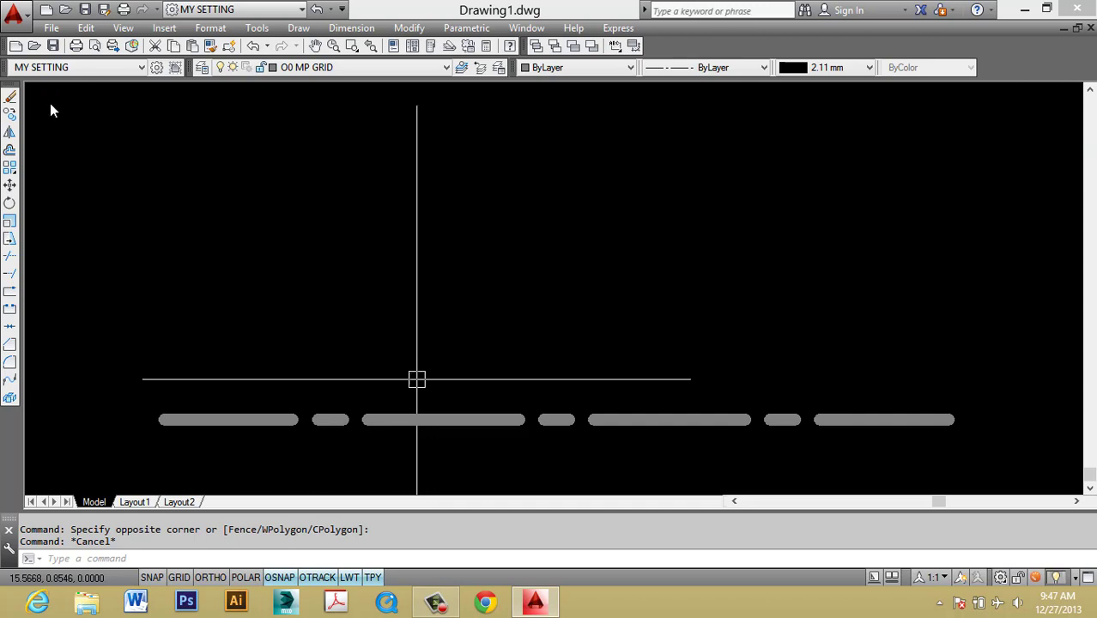
{"action": "key", "text": "Escape"}
{"action": "left_click", "coordinate": [519, 460]}
{"action": "left_click", "coordinate": [405, 340]}
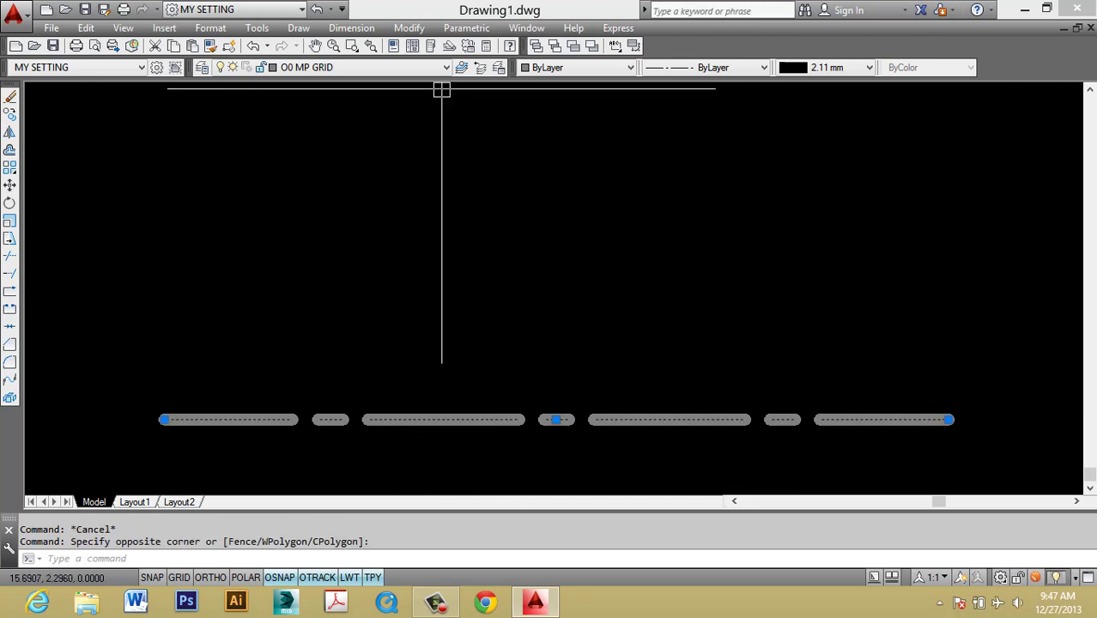
{"action": "key", "text": "Escape"}
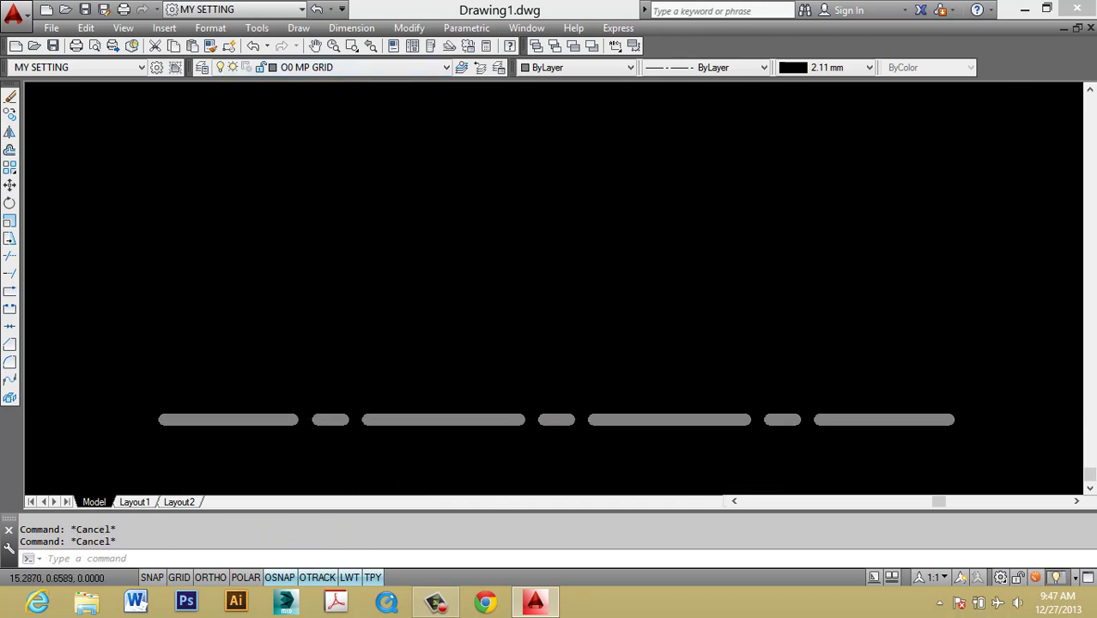
Step: Remove the Lineweight and Transparency toggles from the status bar display and deselect the grid line
{"action": "left_click", "coordinate": [396, 420]}
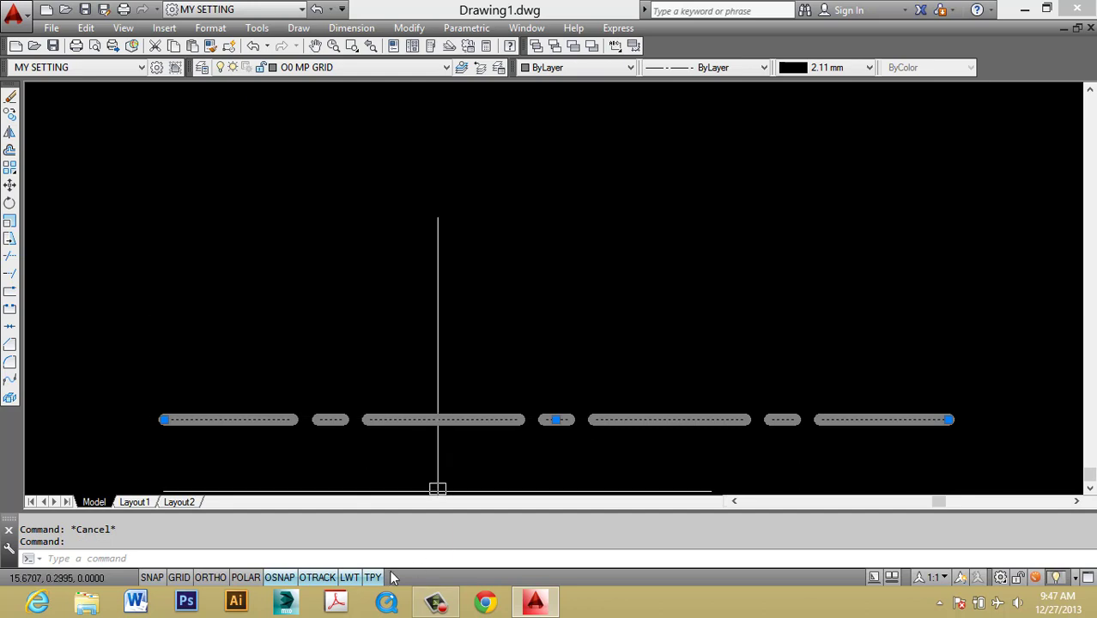
{"action": "mouse_move", "coordinate": [403, 564]}
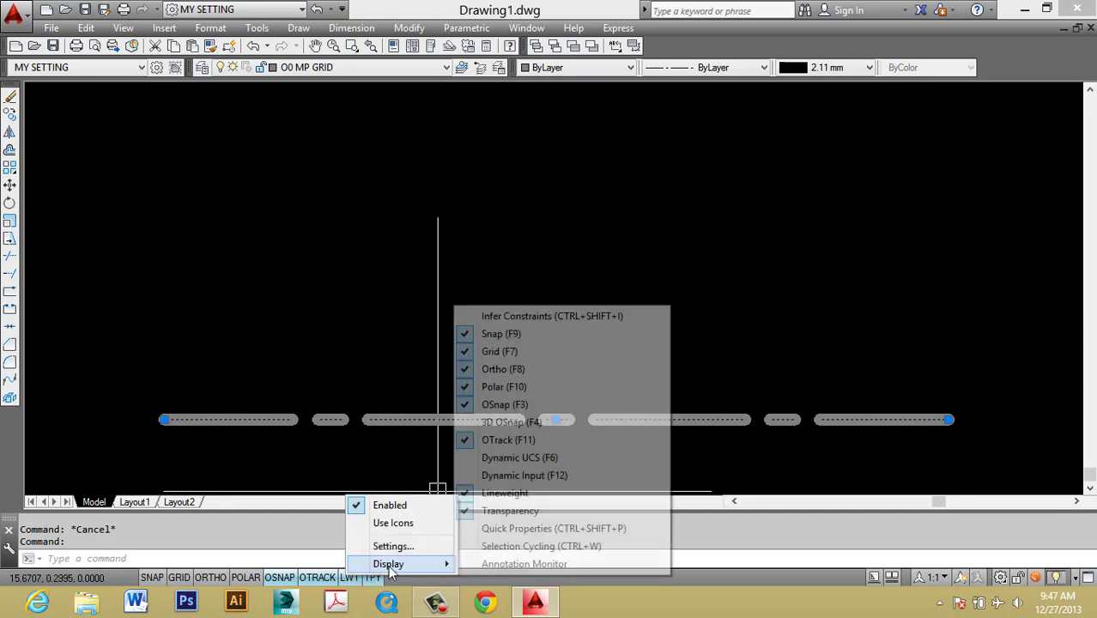
{"action": "left_click", "coordinate": [486, 502]}
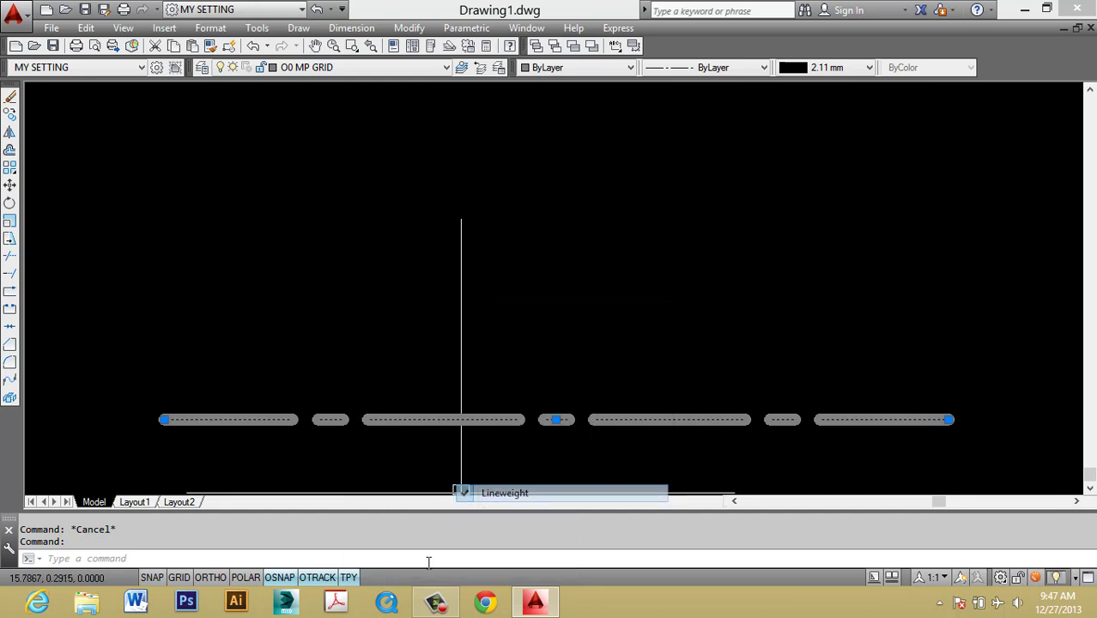
{"action": "right_click", "coordinate": [356, 578]}
{"action": "mouse_move", "coordinate": [384, 571]}
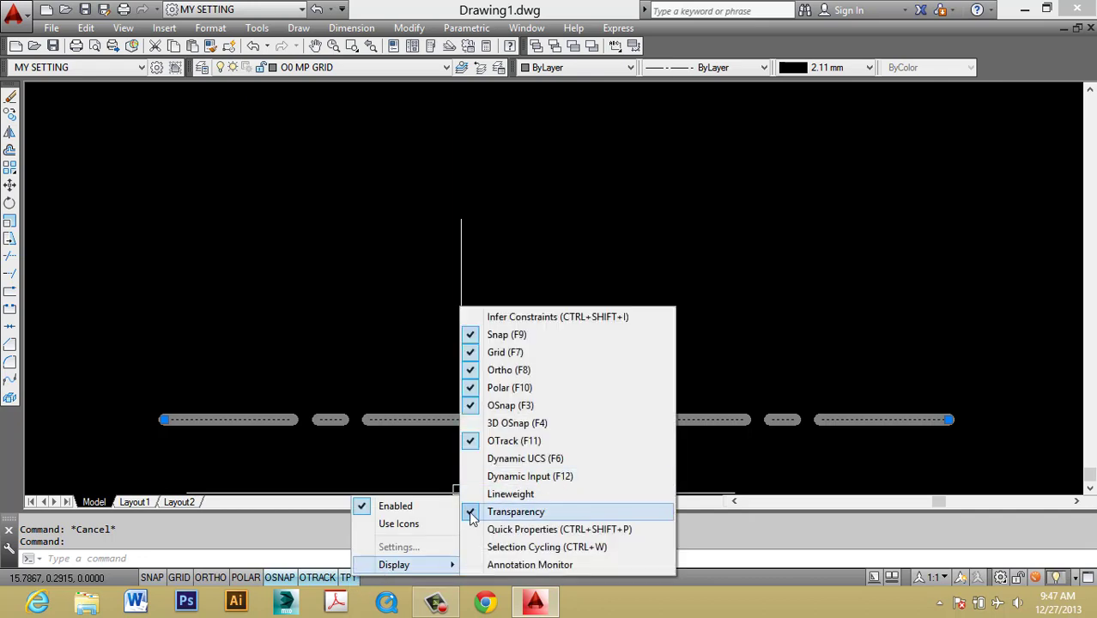
{"action": "left_click", "coordinate": [480, 513]}
{"action": "key", "text": "Escape"}
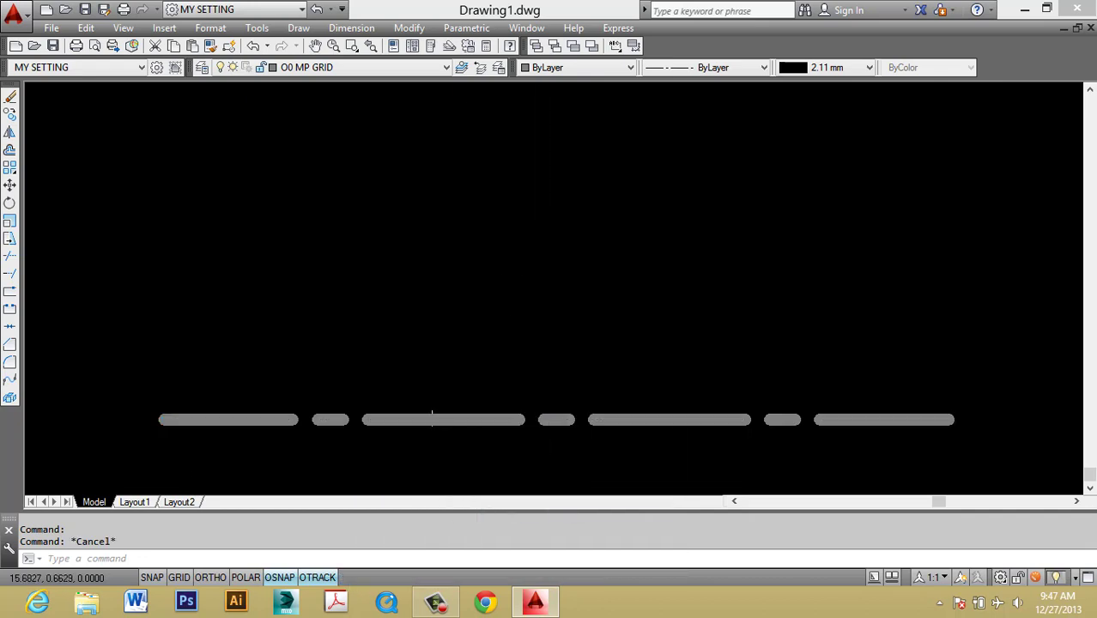
Step: Compare the grid line's own properties with the O0 MP GRID settings in the layer manager
{"action": "left_click", "coordinate": [202, 69]}
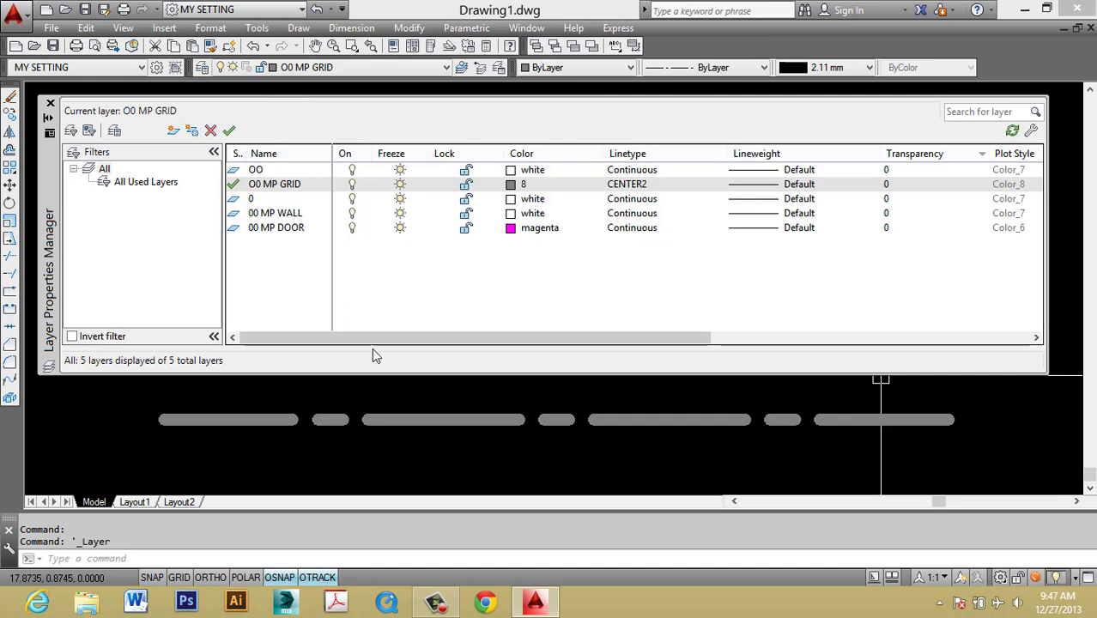
{"action": "left_click", "coordinate": [420, 437]}
{"action": "left_click", "coordinate": [313, 378]}
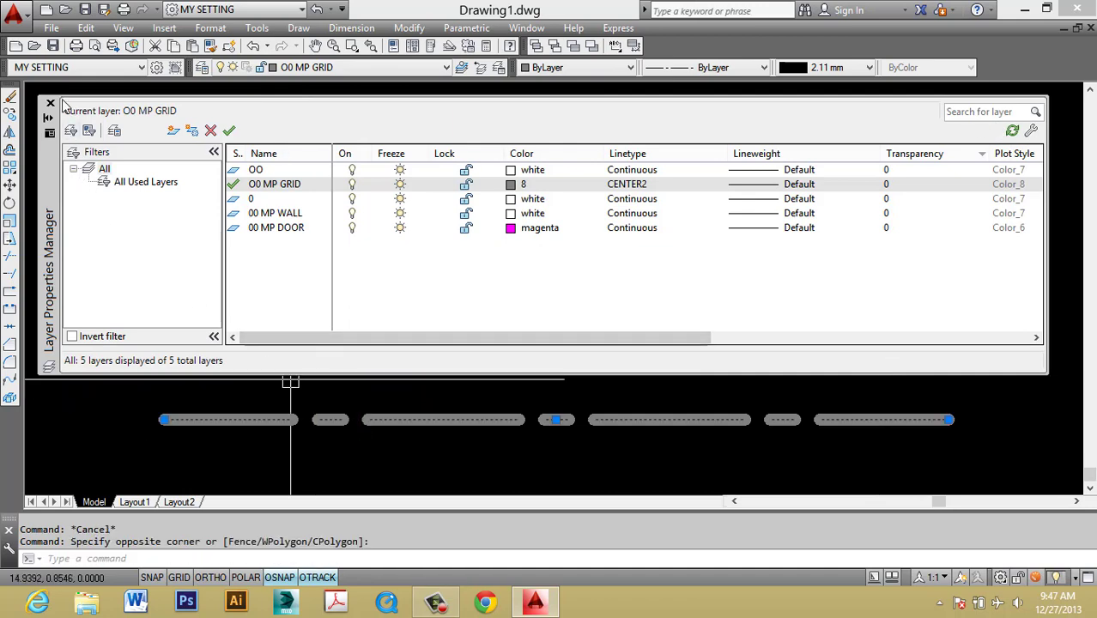
{"action": "left_click", "coordinate": [50, 103]}
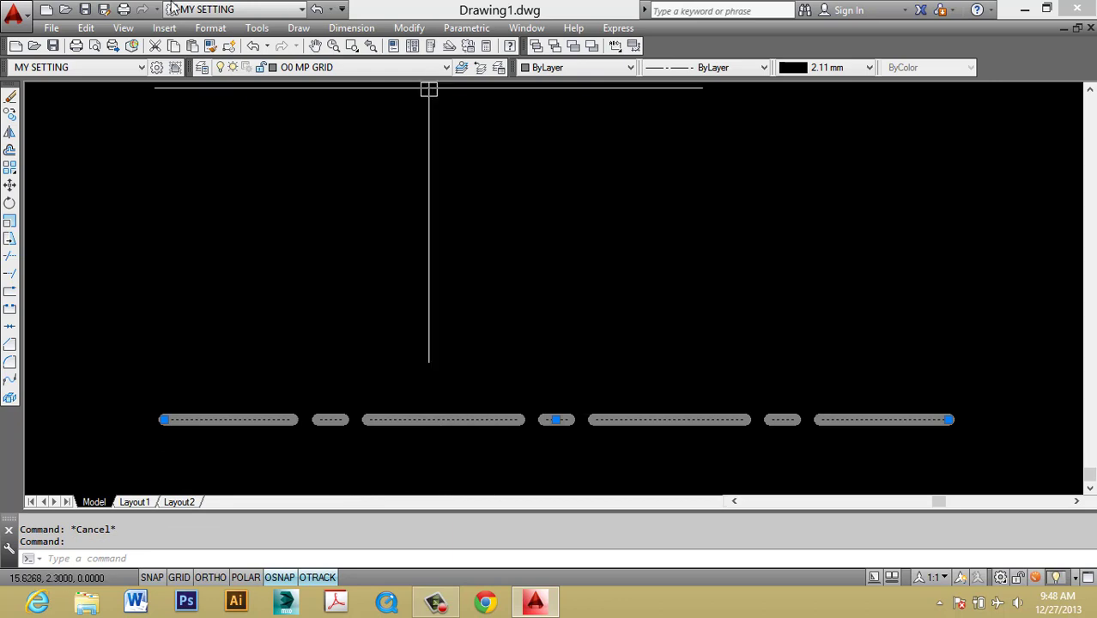
{"action": "left_click", "coordinate": [182, 67]}
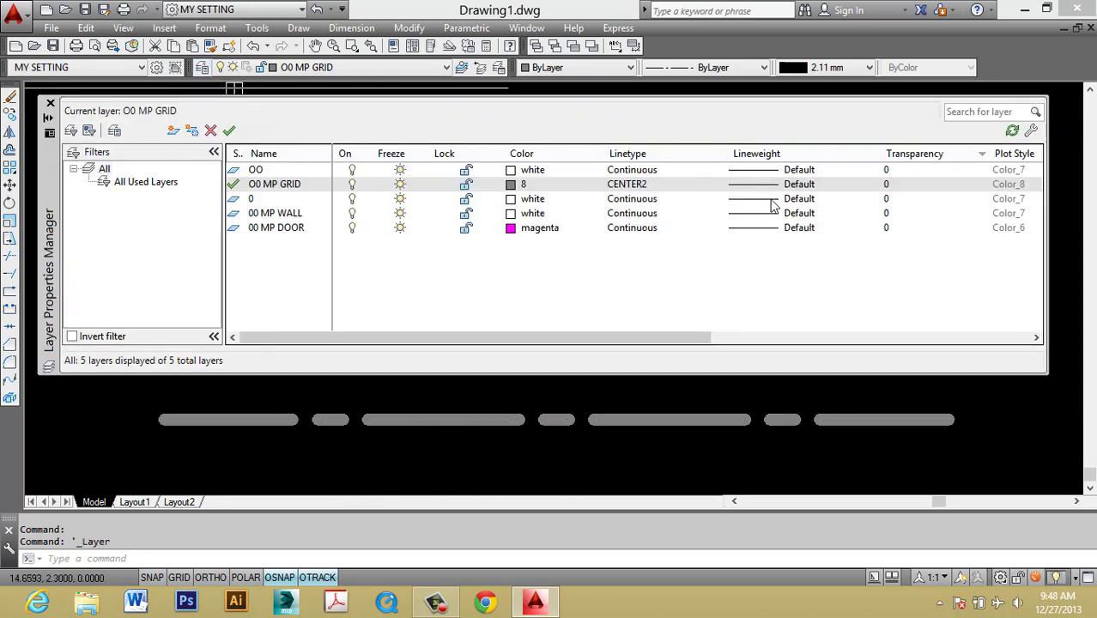
{"action": "left_click", "coordinate": [639, 420]}
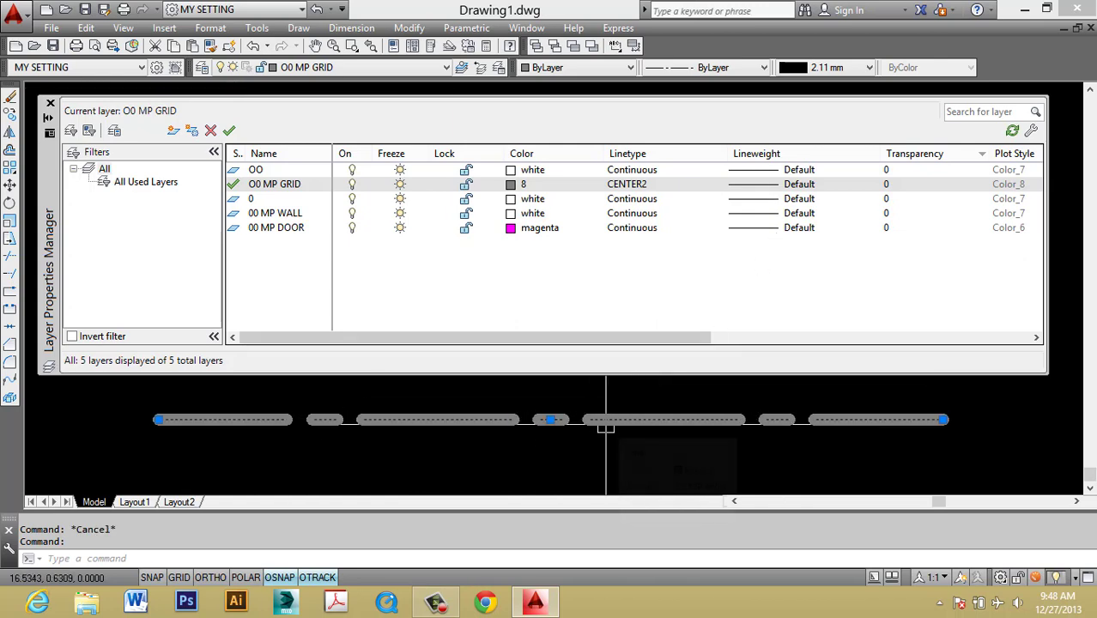
{"action": "left_click", "coordinate": [51, 104]}
{"action": "key", "text": "Escape"}
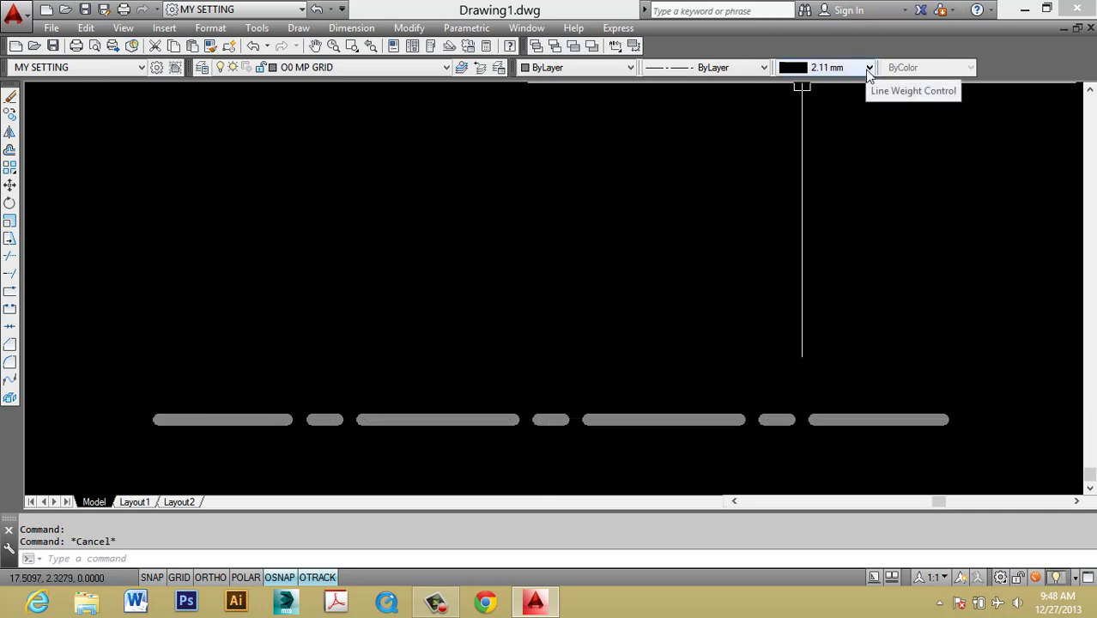
Step: Set the grid line's lineweight to ByLayer
{"action": "left_click", "coordinate": [672, 418]}
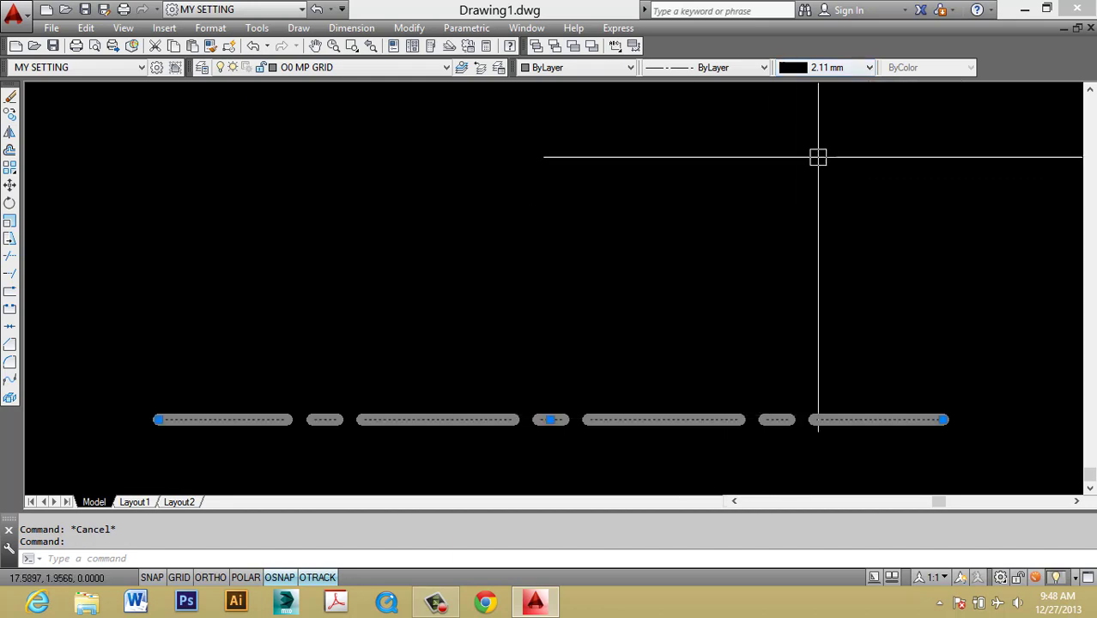
{"action": "left_click", "coordinate": [868, 68]}
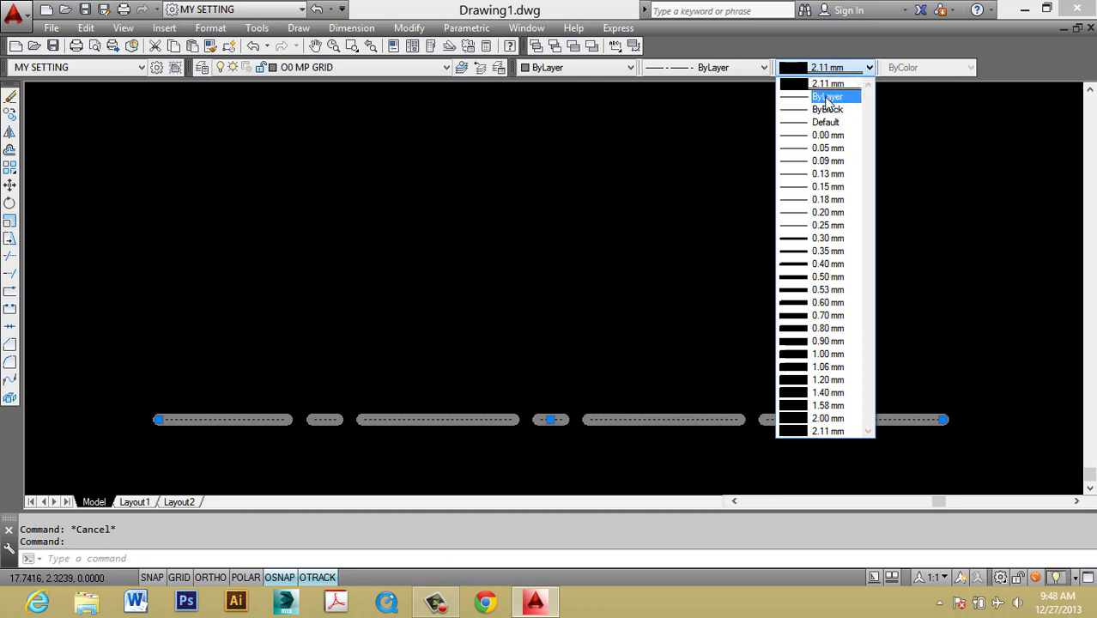
{"action": "left_click", "coordinate": [835, 99]}
{"action": "key", "text": "Escape"}
Step: Regenerate the drawing and examine the grid line's lineweight property by selecting the line
{"action": "middle_click_drag", "start_coordinate": [551, 427], "coordinate": [603, 362]}
{"action": "scroll", "coordinate": [611, 369], "scroll_direction": "up", "scroll_amount": 2}
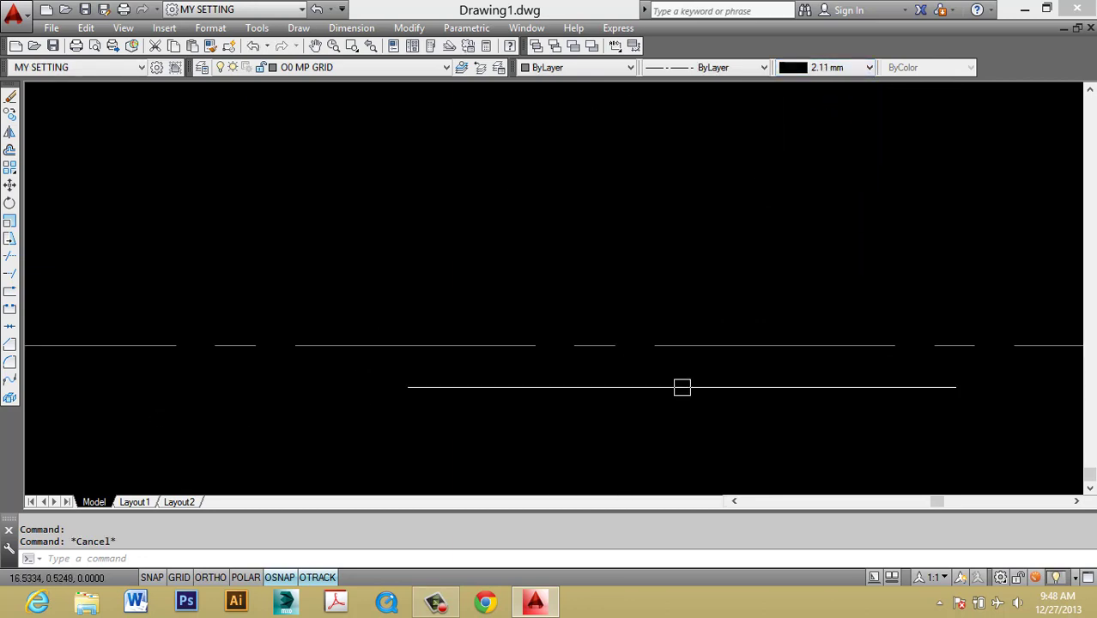
{"action": "left_click", "coordinate": [681, 383]}
{"action": "left_click", "coordinate": [639, 313]}
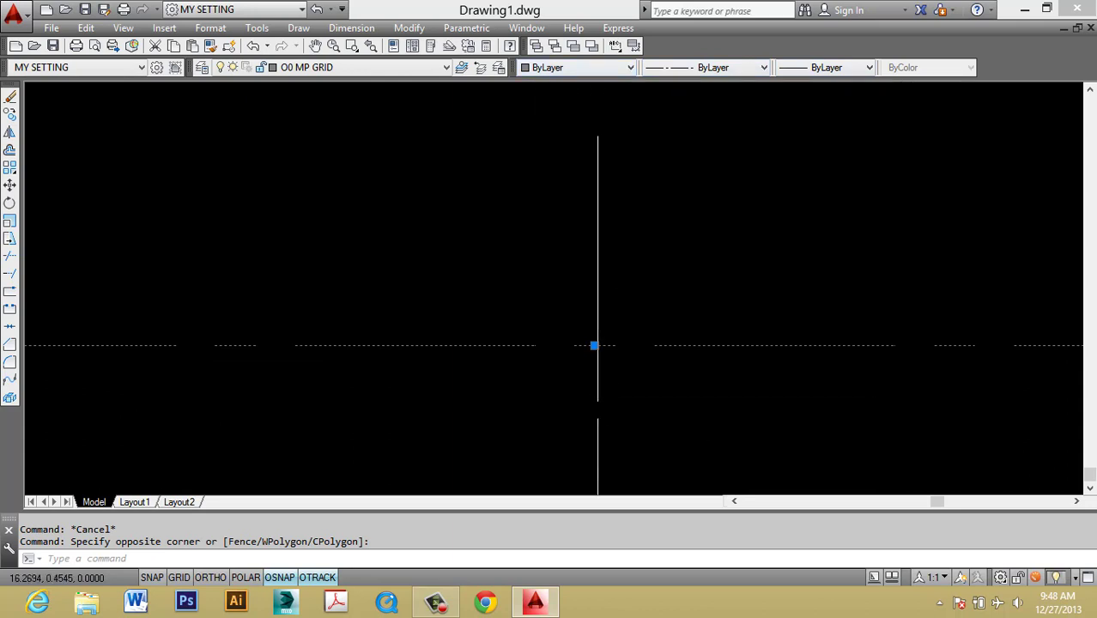
{"action": "key", "text": "Escape"}
{"action": "key", "text": "Return"}
{"action": "key", "text": "Escape"}
{"action": "left_click", "coordinate": [601, 386]}
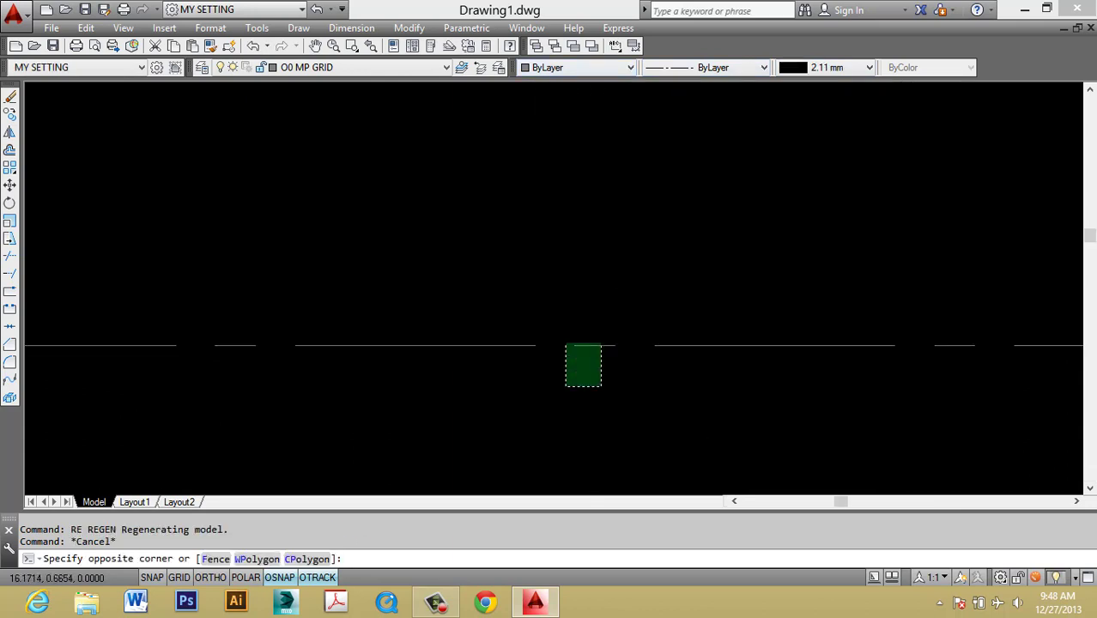
{"action": "left_click", "coordinate": [566, 342]}
{"action": "key", "text": "Escape"}
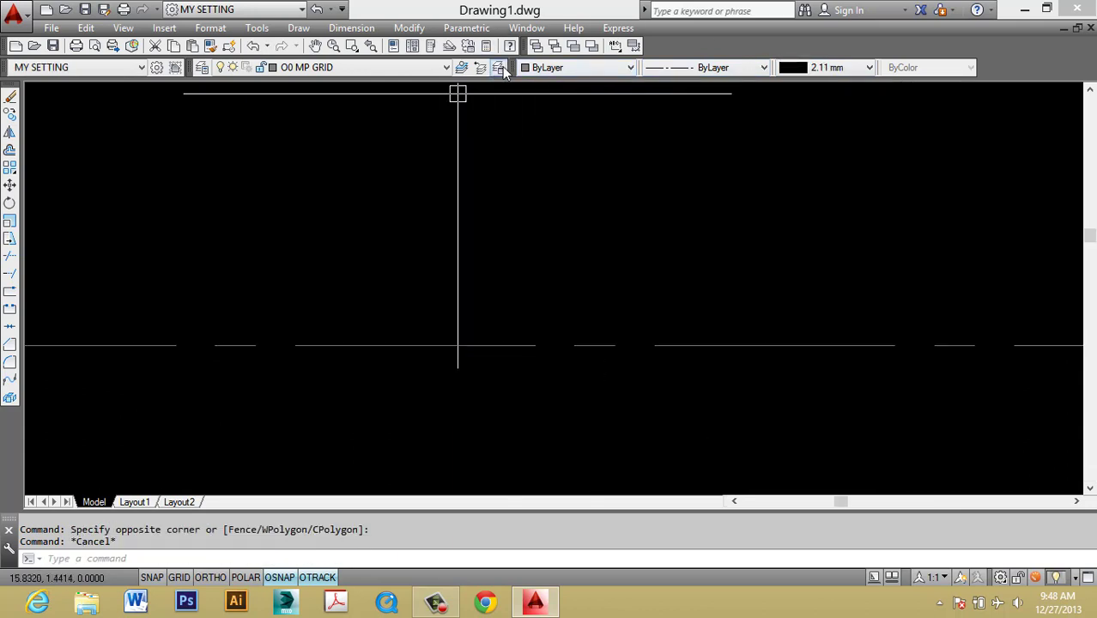
Step: Erase the grid line and set the current lineweight for new objects to ByLayer
{"action": "key", "text": "Escape"}
{"action": "left_click", "coordinate": [526, 343]}
{"action": "type", "text": "e"}
{"action": "key", "text": "Return"}
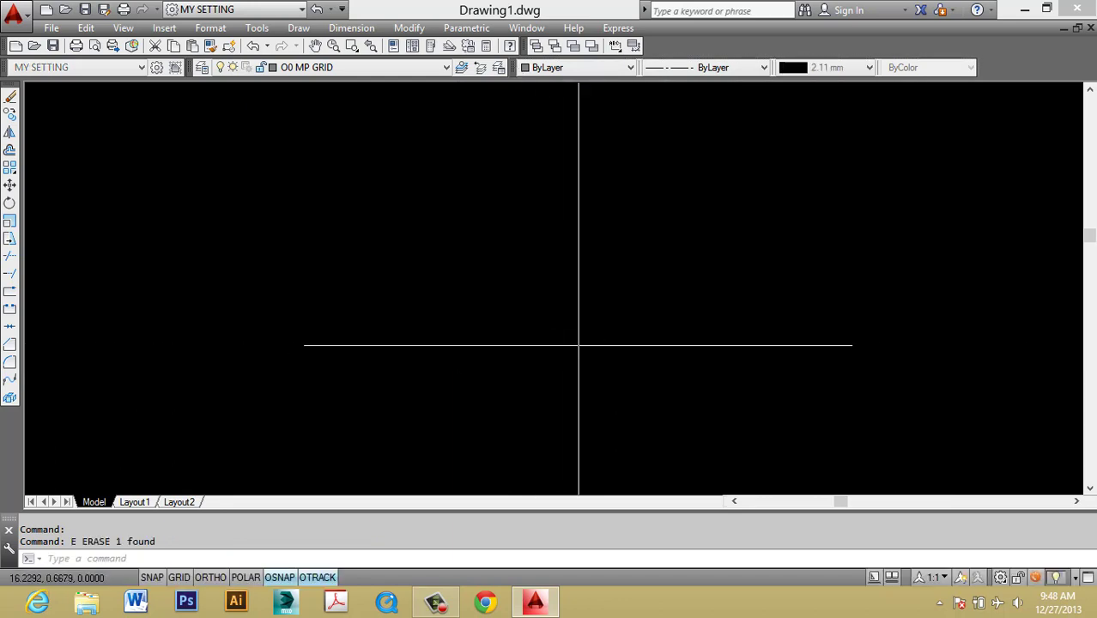
{"action": "key", "text": "Escape"}
{"action": "left_click", "coordinate": [828, 67]}
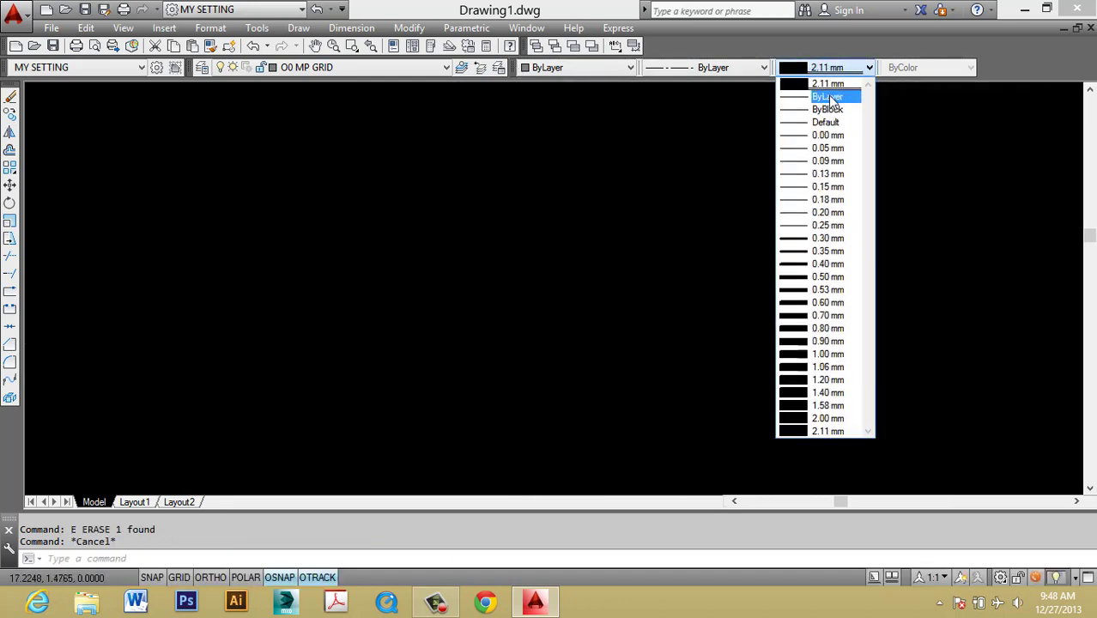
{"action": "left_click", "coordinate": [828, 97]}
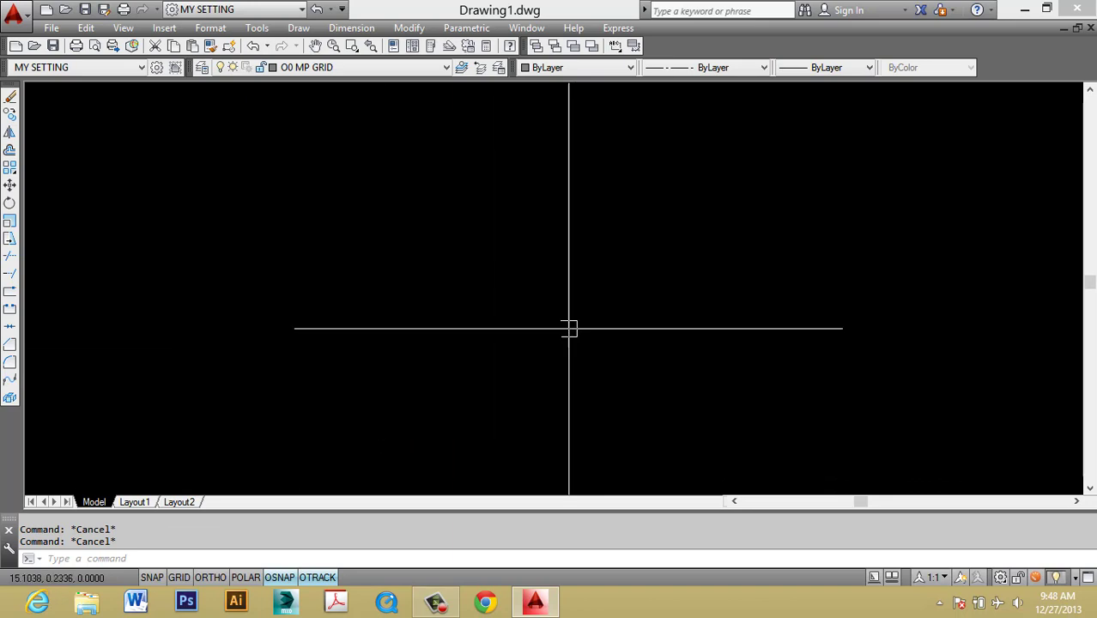
Step: Make 00 MP WALL the current layer
{"action": "left_click", "coordinate": [385, 67]}
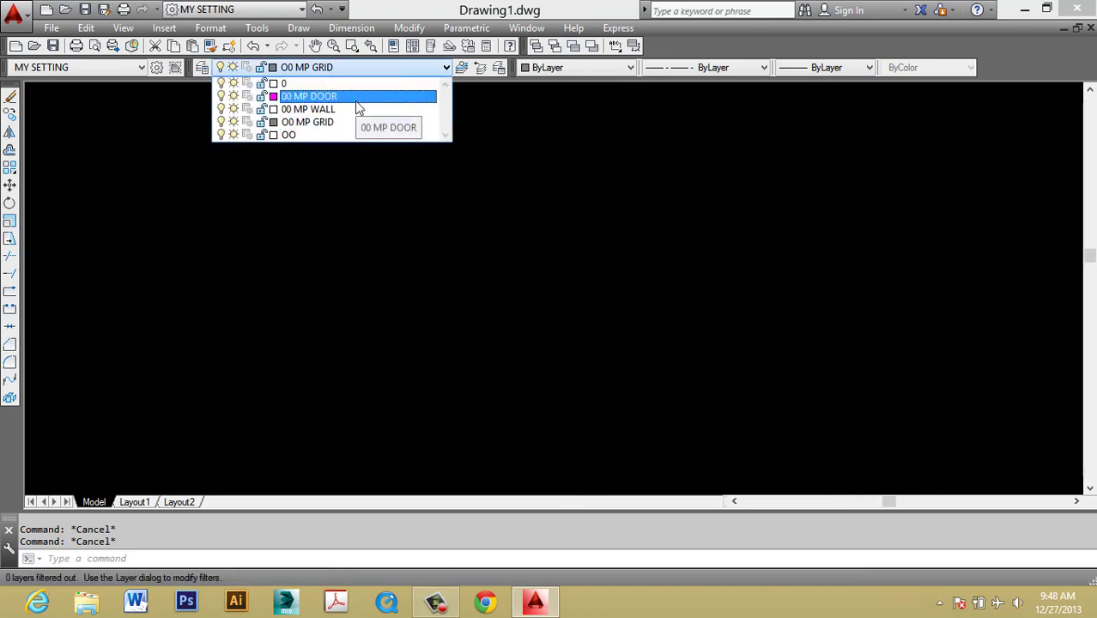
{"action": "left_click", "coordinate": [446, 69]}
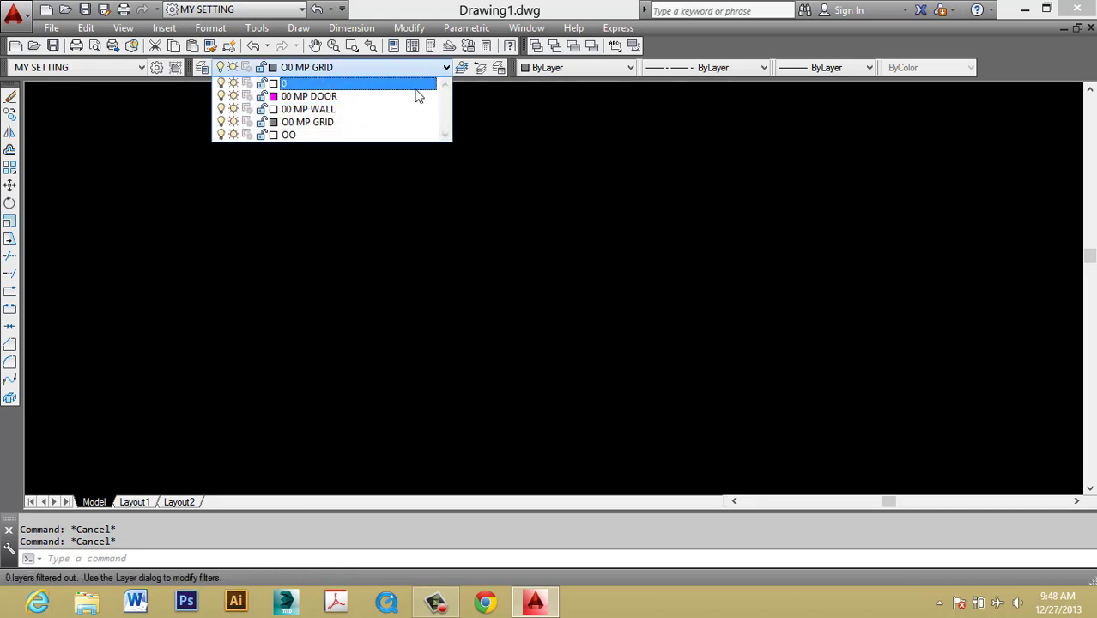
{"action": "left_click", "coordinate": [445, 69]}
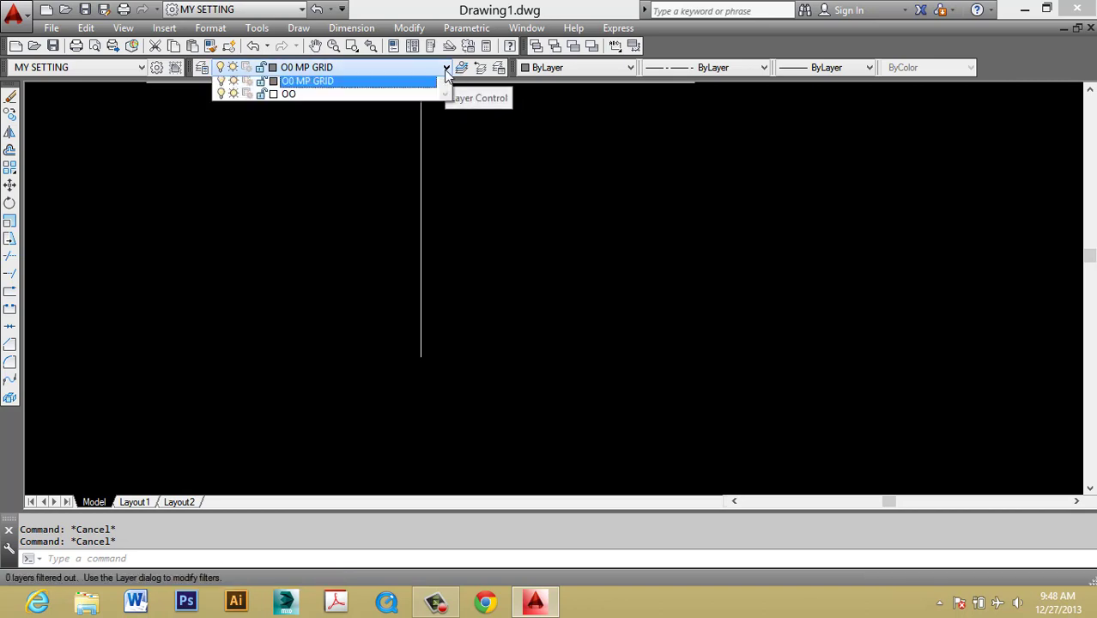
{"action": "left_click", "coordinate": [347, 106]}
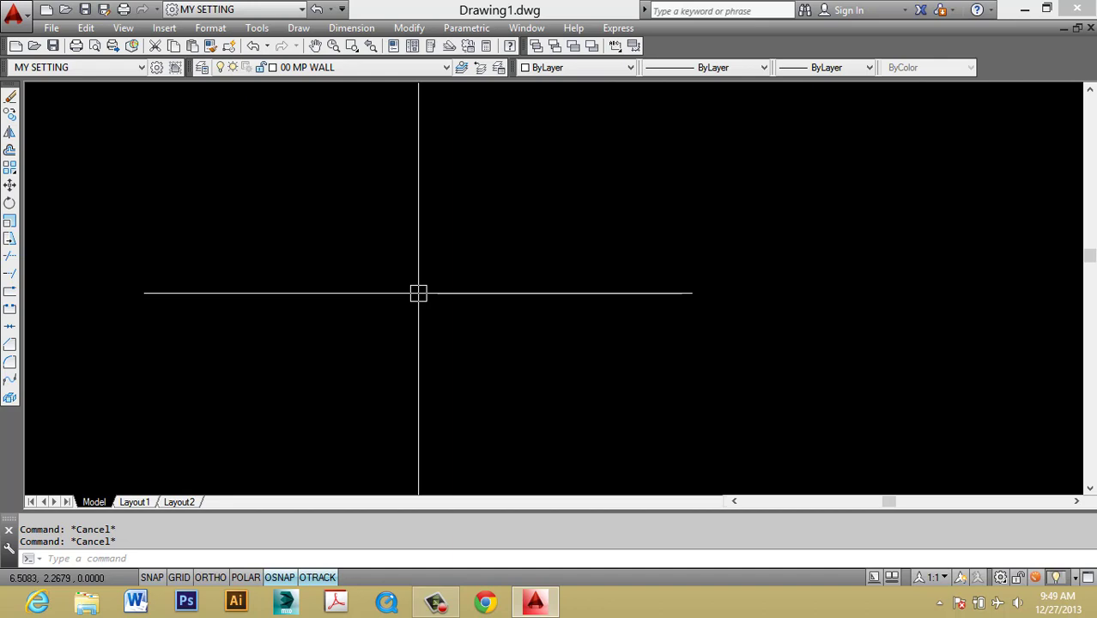
Step: Draw a long horizontal line on the wall layer, with a short slanted segment at its right end
{"action": "type", "text": "l"}
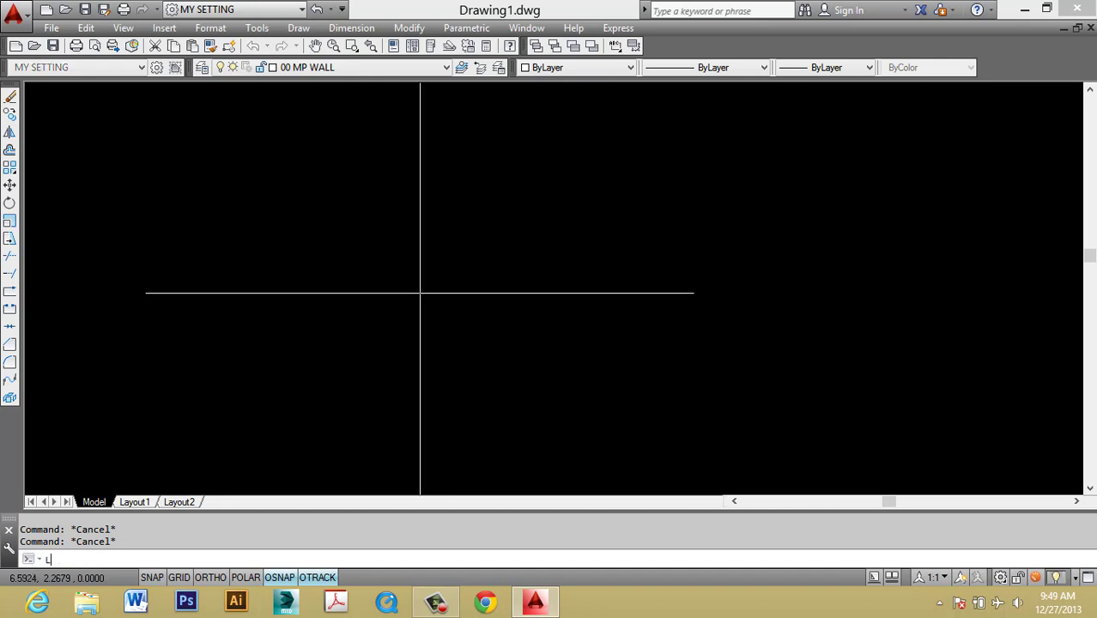
{"action": "key", "text": "Return"}
{"action": "left_click", "coordinate": [348, 300]}
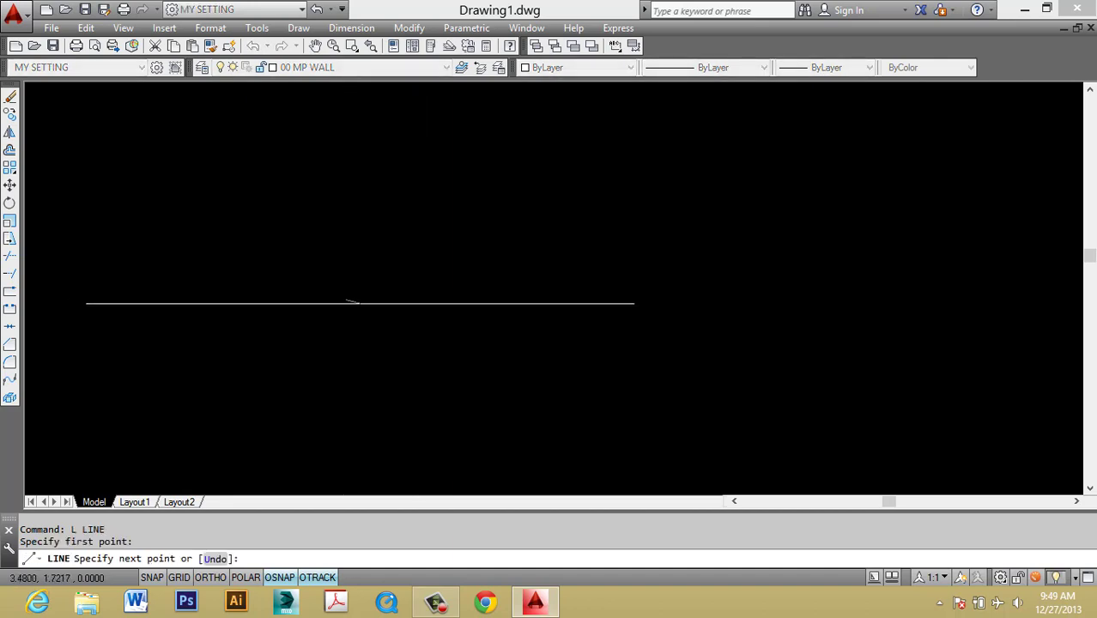
{"action": "left_click", "coordinate": [705, 299]}
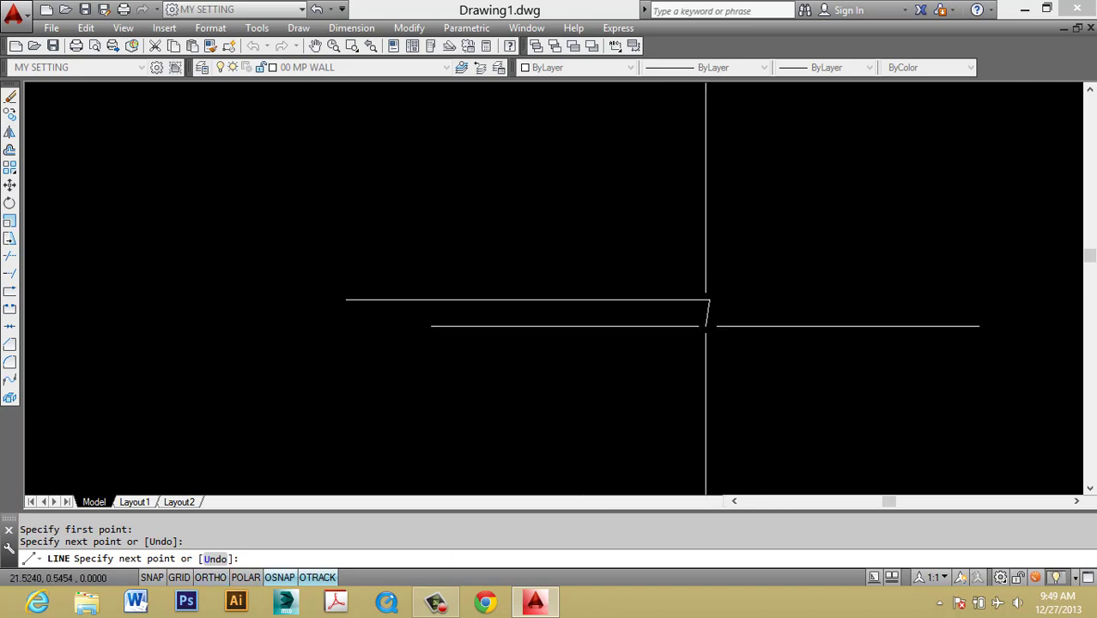
{"action": "left_click", "coordinate": [705, 325]}
{"action": "key", "text": "Escape"}
{"action": "key", "text": "Escape"}
Step: Examine the new horizontal wall line's layer properties by selecting it
{"action": "scroll", "coordinate": [543, 303], "scroll_direction": "up", "scroll_amount": 5}
{"action": "left_click", "coordinate": [631, 343]}
{"action": "left_click", "coordinate": [468, 260]}
{"action": "scroll", "coordinate": [515, 309], "scroll_direction": "down", "scroll_amount": 3}
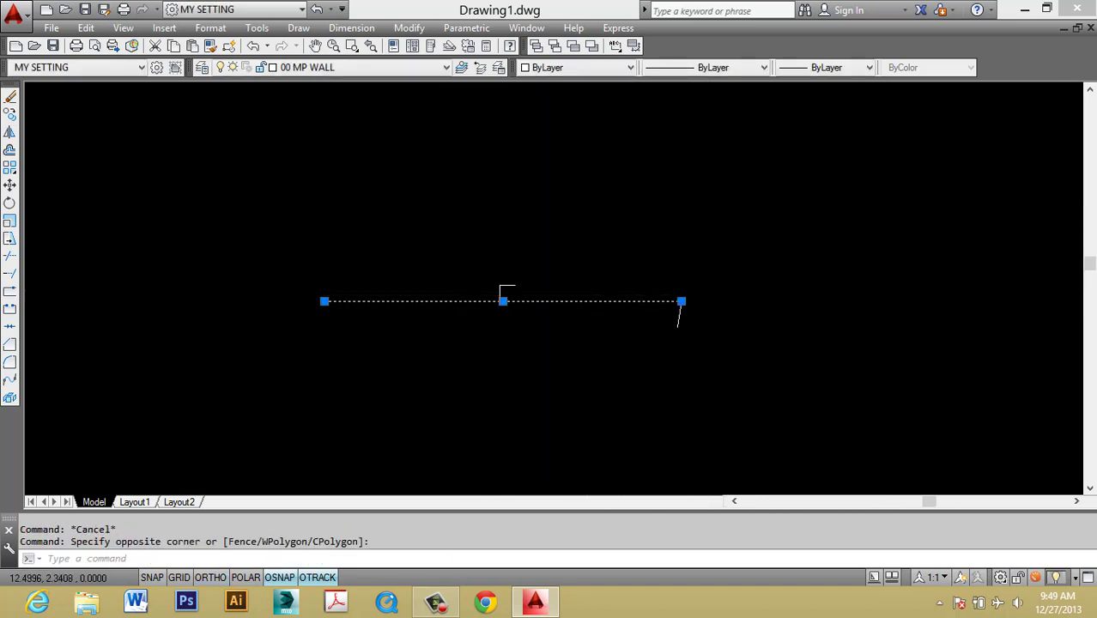
{"action": "scroll", "coordinate": [515, 294], "scroll_direction": "up", "scroll_amount": 2}
{"action": "key", "text": "Escape"}
{"action": "left_click", "coordinate": [546, 342]}
{"action": "left_click", "coordinate": [510, 273]}
{"action": "key", "text": "Escape"}
Step: Erase the short slanted segment at the wall line's right end
{"action": "left_click", "coordinate": [907, 396]}
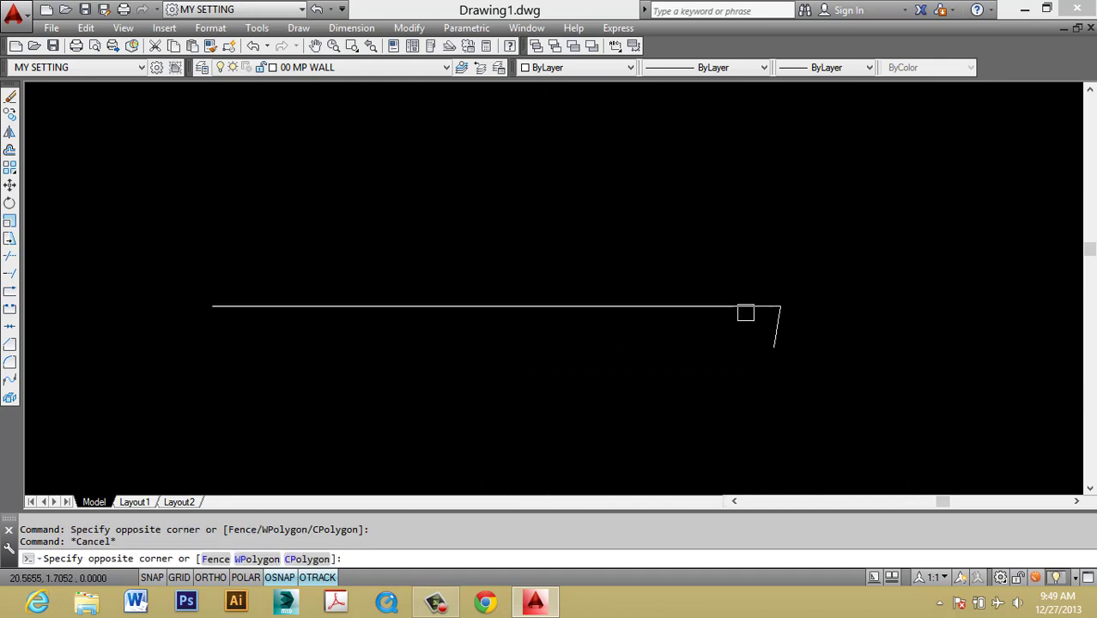
{"action": "left_click", "coordinate": [745, 313]}
{"action": "type", "text": "e"}
{"action": "key", "text": "Return"}
Step: Add the Transparency toggle to the status bar and remove it again
{"action": "right_click", "coordinate": [327, 580]}
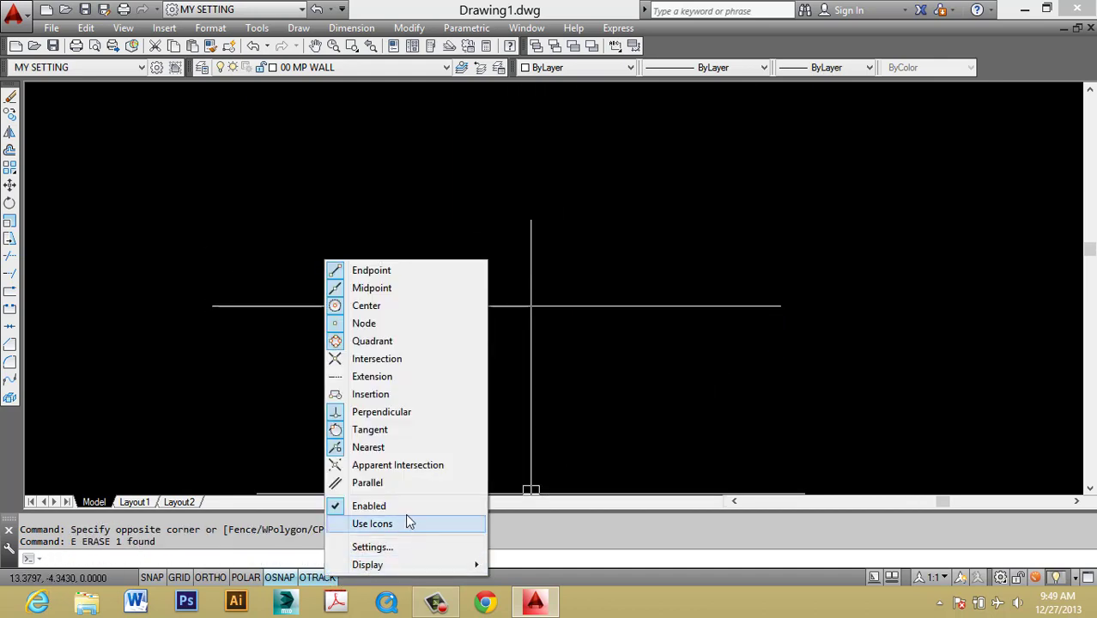
{"action": "mouse_move", "coordinate": [397, 564]}
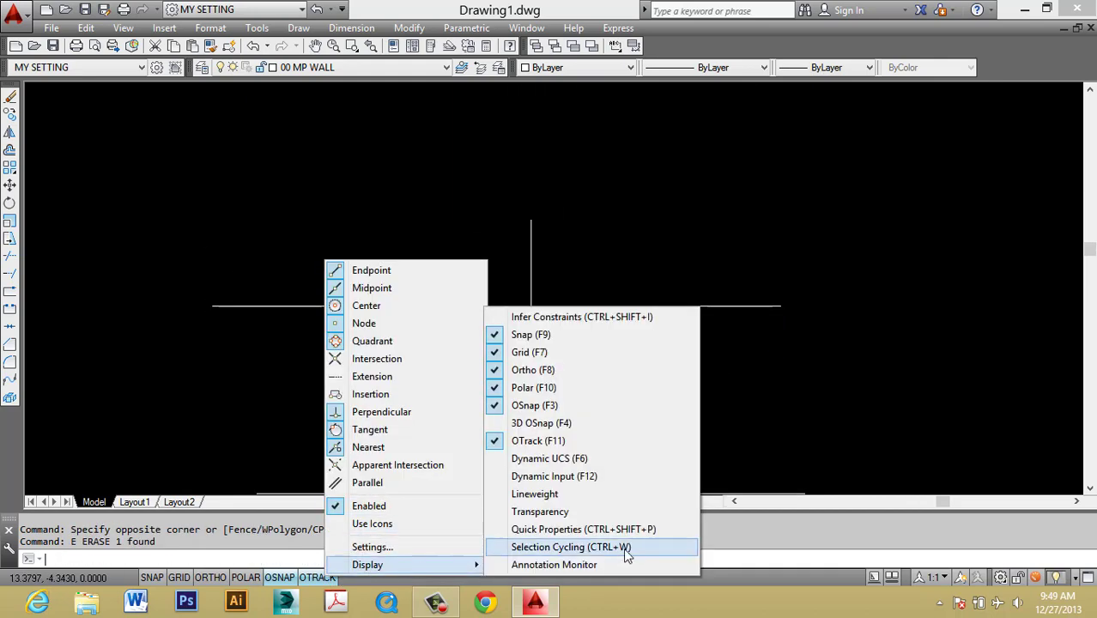
{"action": "left_click", "coordinate": [540, 512]}
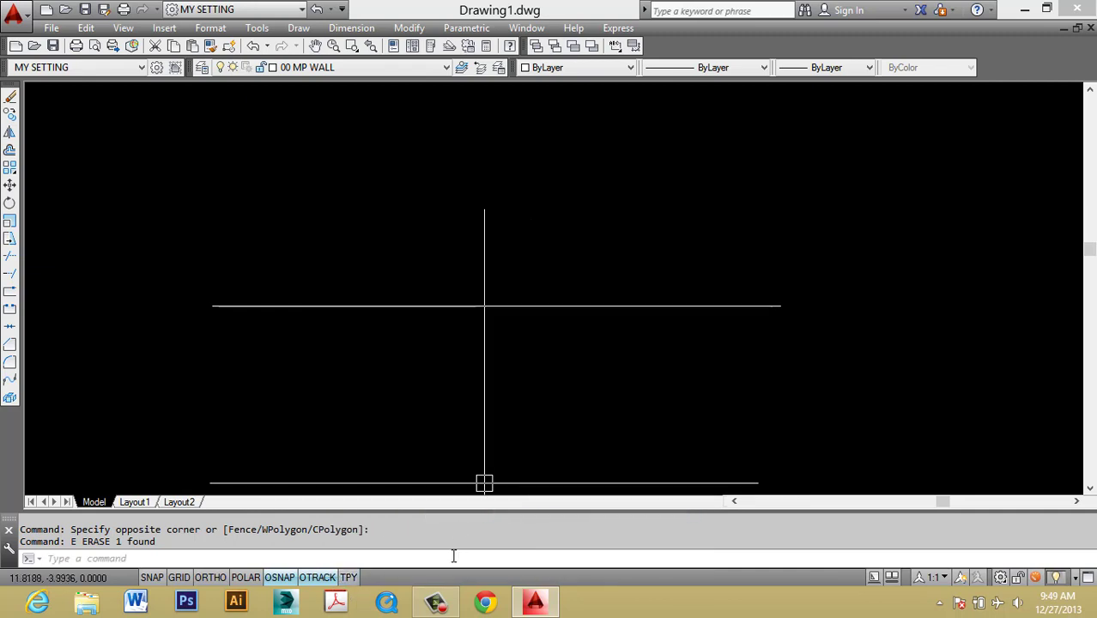
{"action": "key", "text": "Escape"}
{"action": "right_click", "coordinate": [350, 579]}
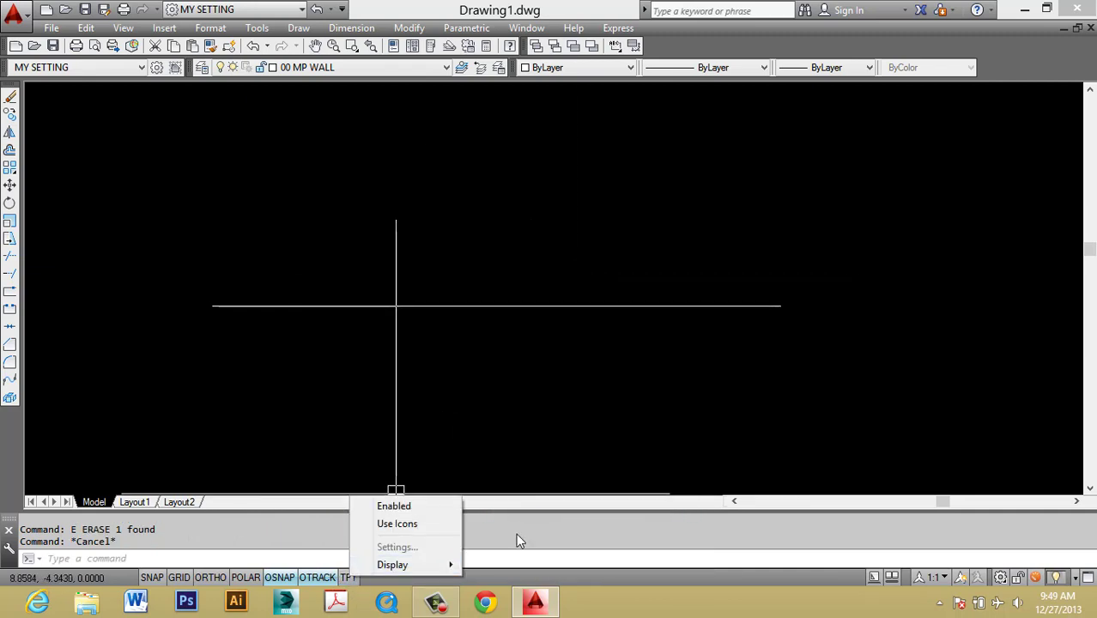
{"action": "mouse_move", "coordinate": [458, 565]}
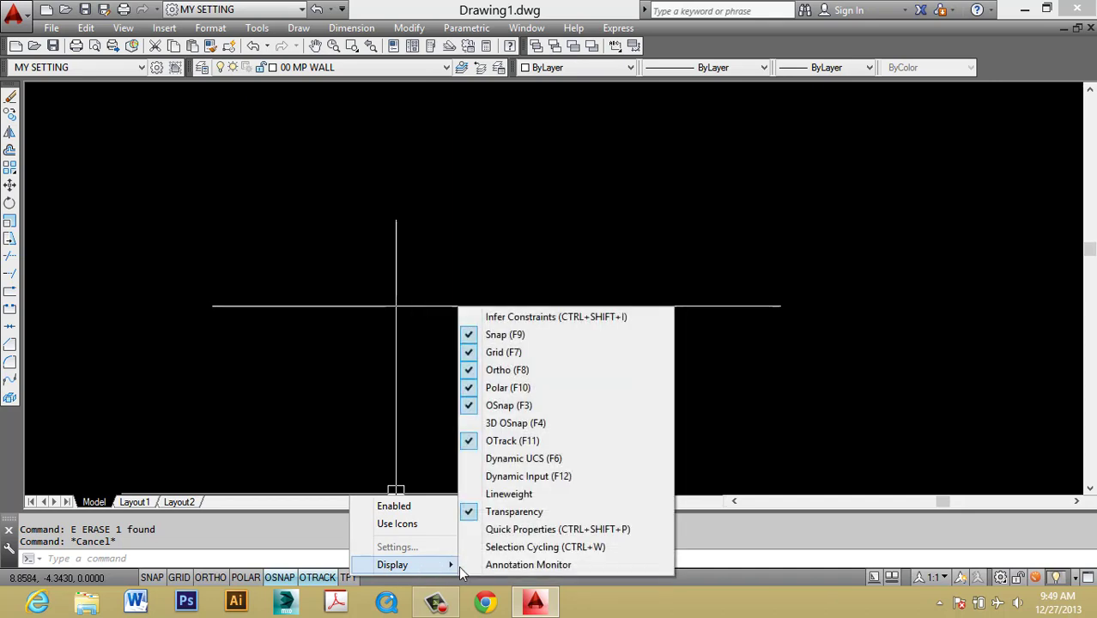
{"action": "left_click", "coordinate": [515, 508]}
Step: Erase the long horizontal wall line
{"action": "left_click", "coordinate": [541, 387]}
{"action": "left_click", "coordinate": [450, 199]}
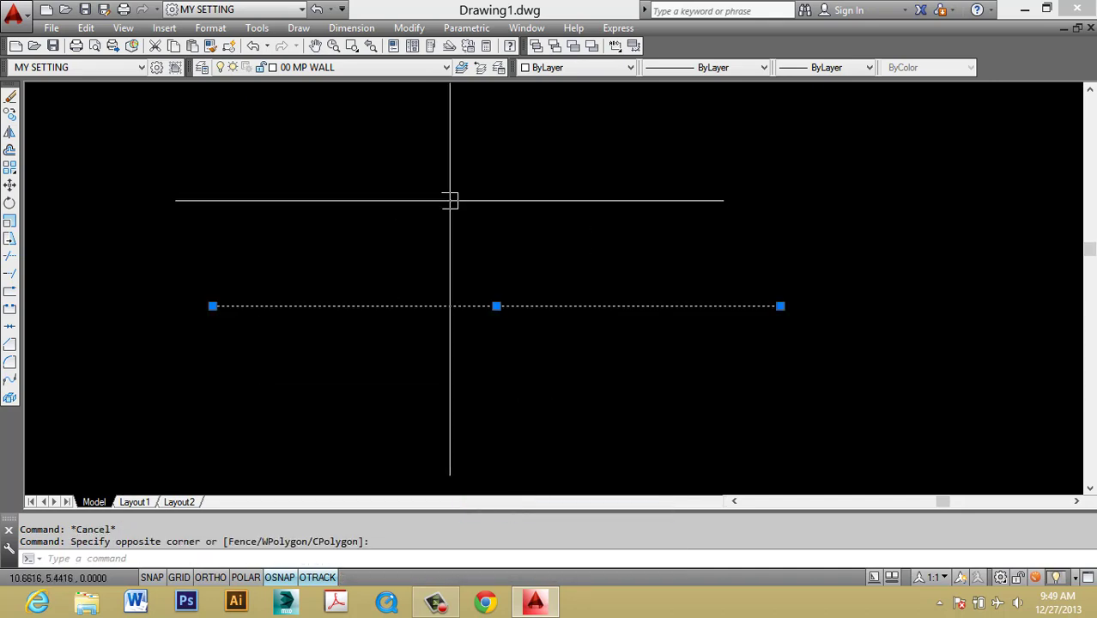
{"action": "type", "text": "E"}
{"action": "key", "text": "space"}
{"action": "key", "text": "Escape"}
{"action": "key", "text": "Escape"}
Step: Draw a new long horizontal line on the wall layer with Ortho mode on
{"action": "type", "text": "L"}
{"action": "key", "text": "space"}
{"action": "left_click", "coordinate": [415, 325]}
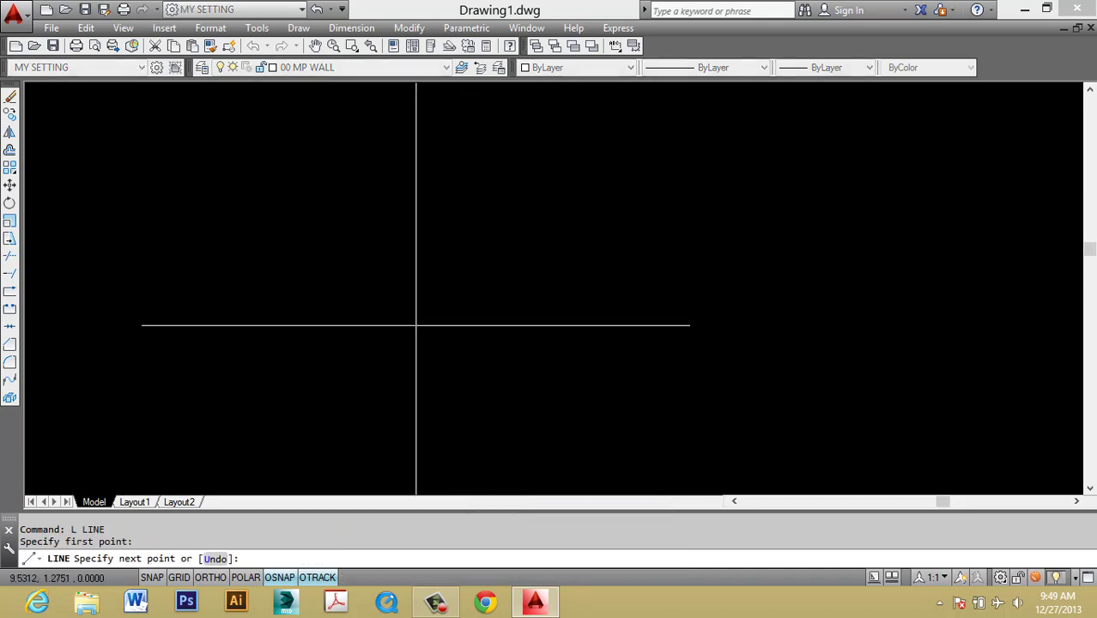
{"action": "key", "text": "F8"}
{"action": "left_click", "coordinate": [750, 326]}
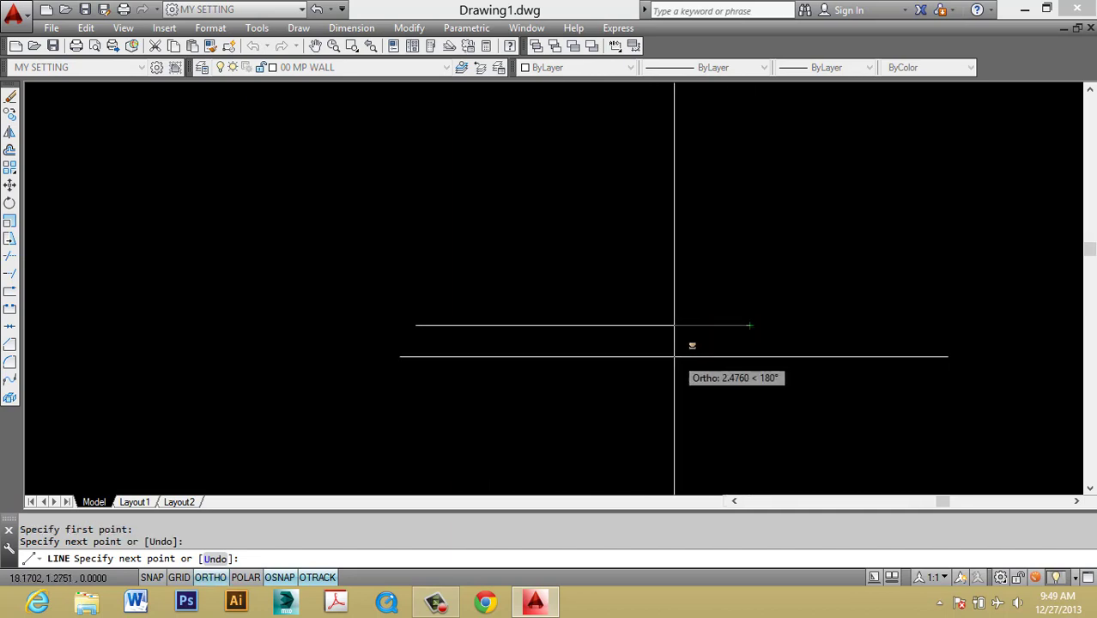
{"action": "key", "text": "Escape"}
{"action": "key", "text": "Escape"}
{"action": "scroll", "coordinate": [635, 343], "scroll_direction": "up", "scroll_amount": 2}
Step: Examine the new horizontal line's layer and the on/off states of the available layers
{"action": "left_click", "coordinate": [569, 360]}
{"action": "left_click", "coordinate": [379, 152]}
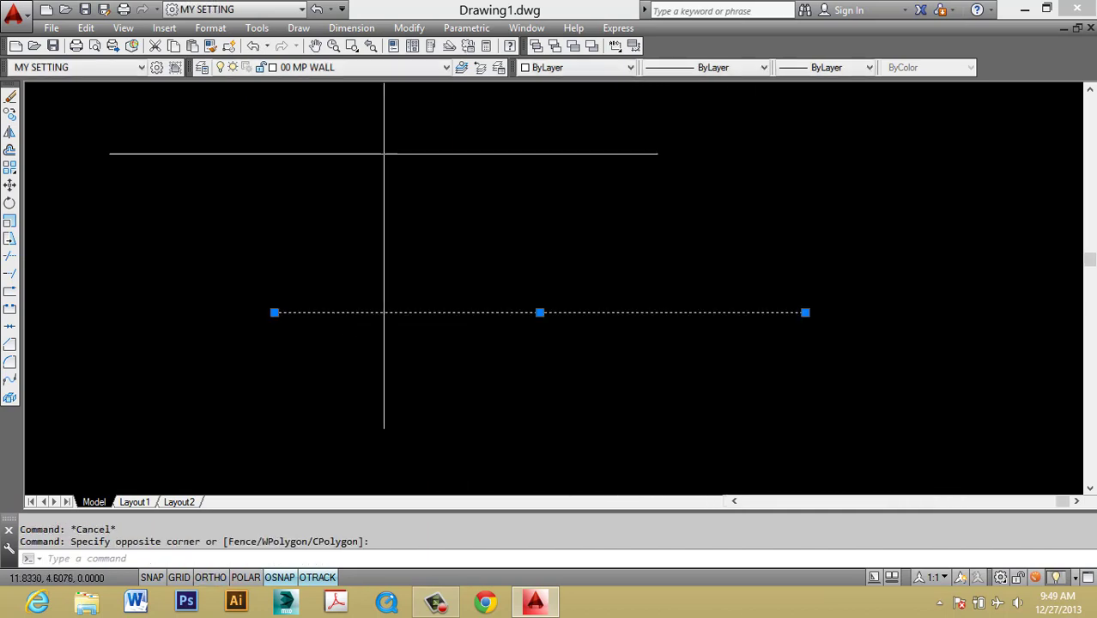
{"action": "key", "text": "Escape"}
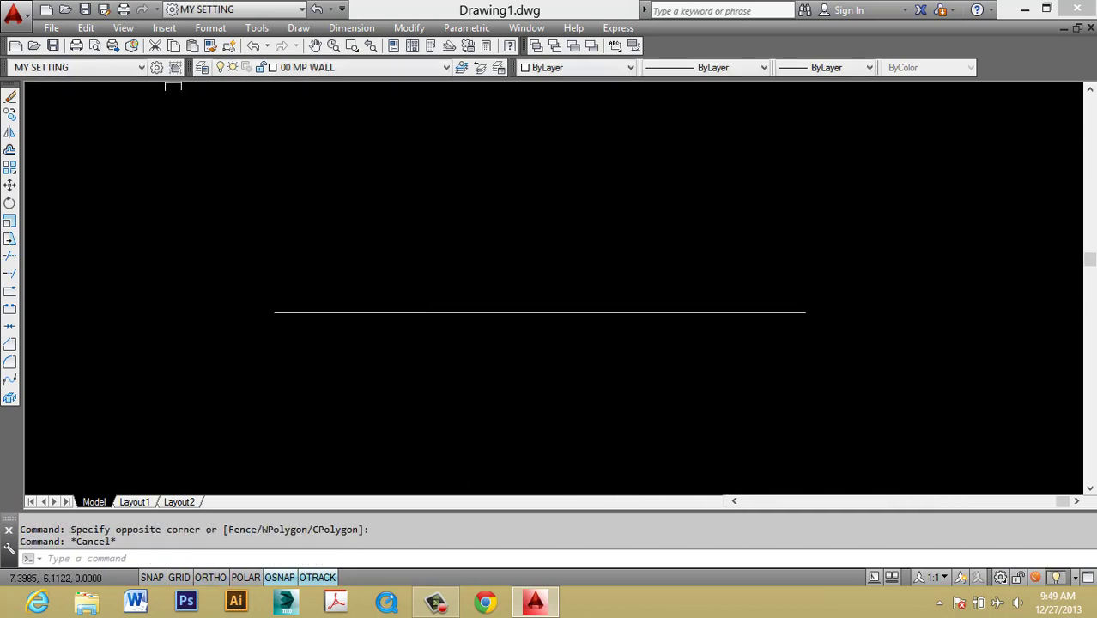
{"action": "left_click", "coordinate": [219, 71]}
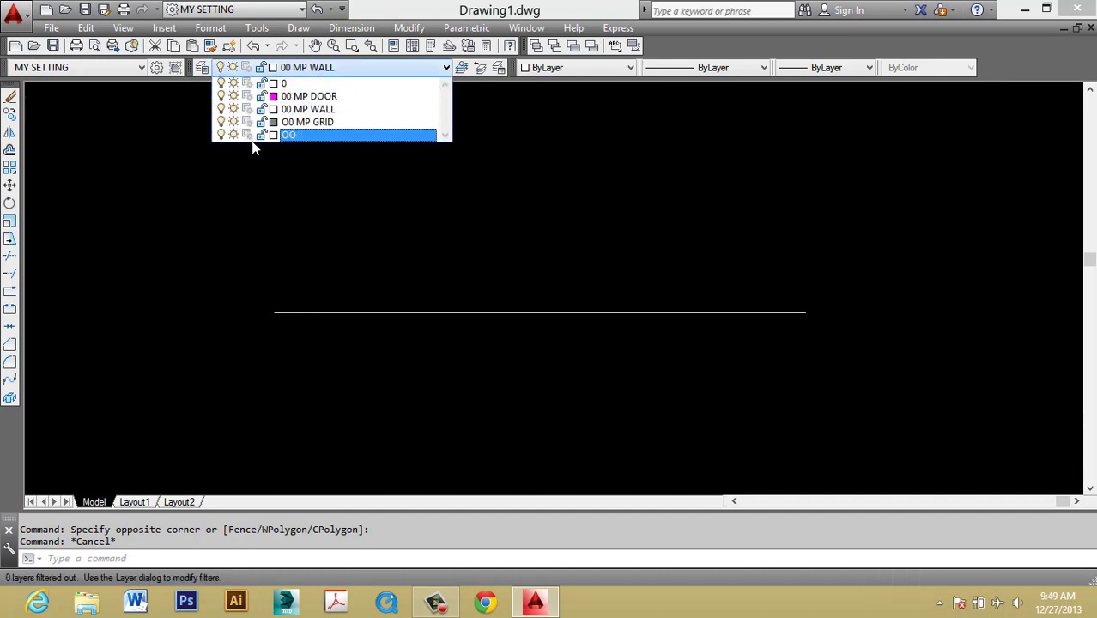
{"action": "key", "text": "Escape"}
Step: Turn off the 00 MP WALL layer while its horizontal line is selected, and dismiss the notice
{"action": "left_click", "coordinate": [454, 314]}
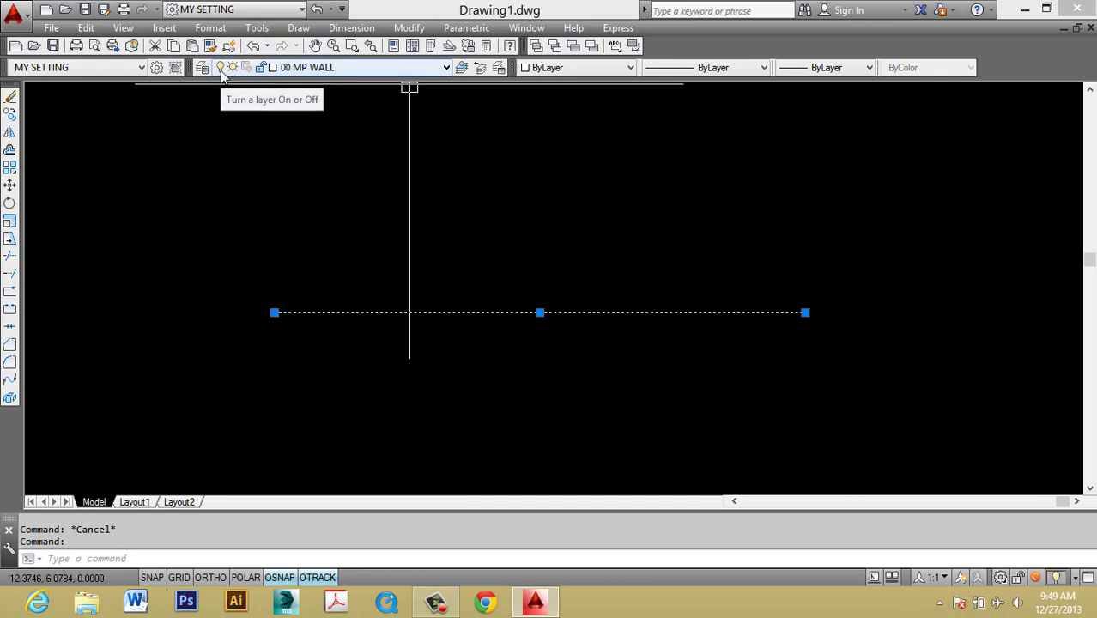
{"action": "left_click", "coordinate": [221, 71]}
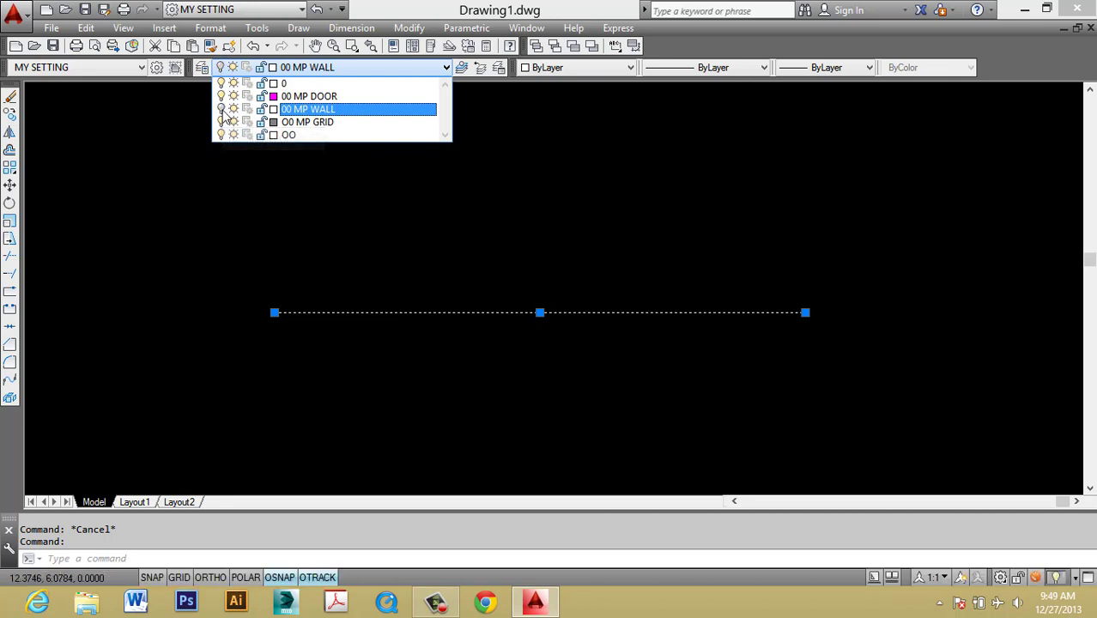
{"action": "left_click", "coordinate": [222, 109]}
{"action": "left_click", "coordinate": [612, 335]}
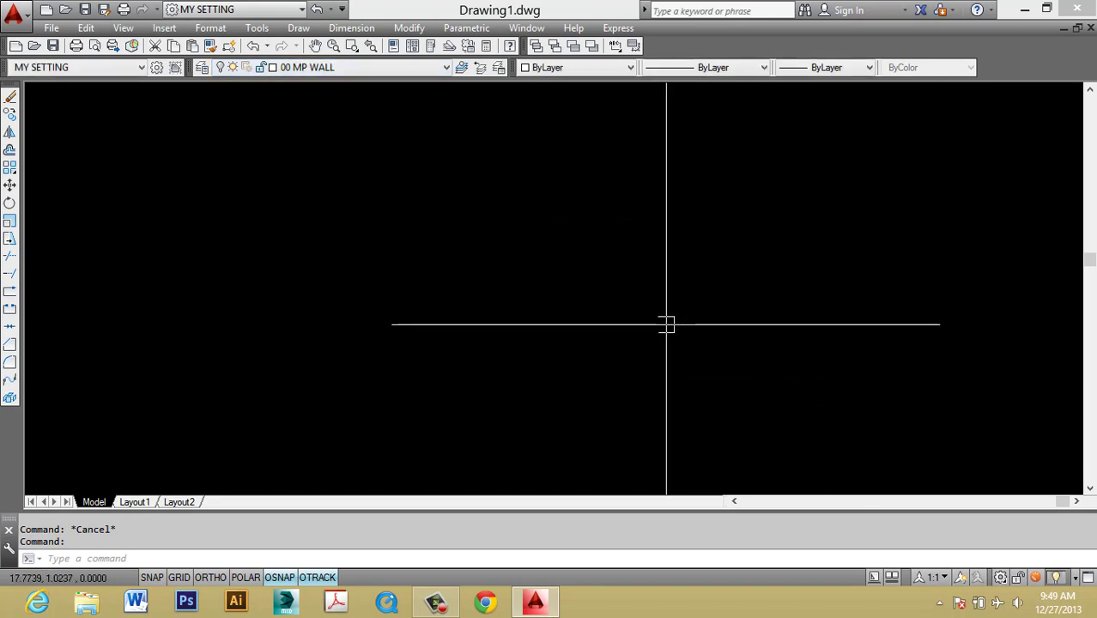
{"action": "key", "text": "Escape"}
{"action": "type", "text": "l"}
{"action": "key", "text": "Return"}
{"action": "key", "text": "Escape"}
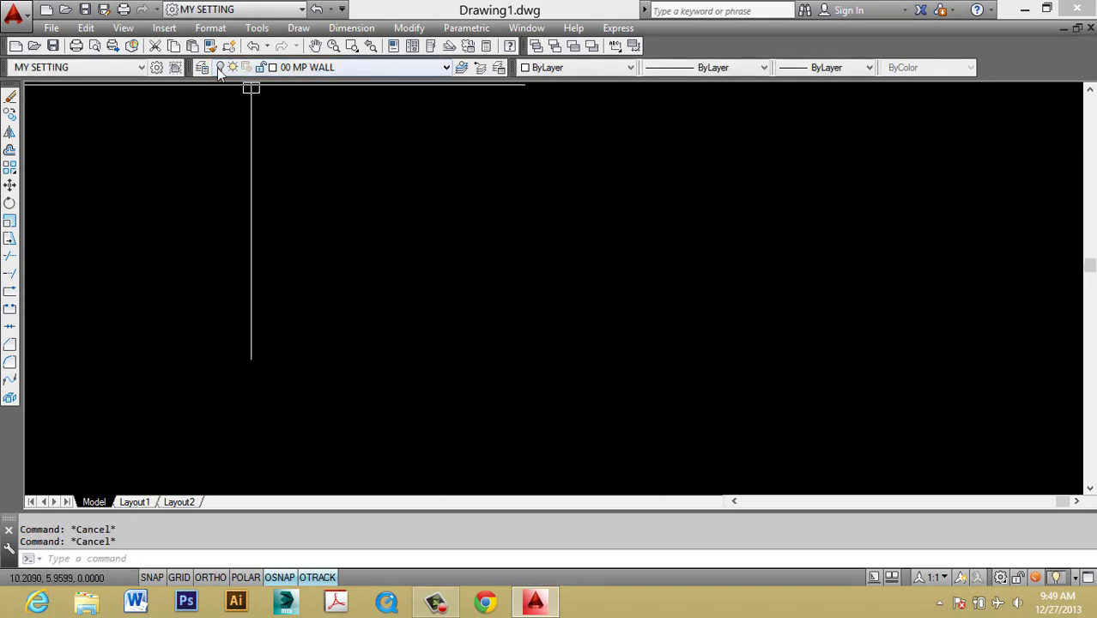
Step: Turn the 00 MP WALL layer back on
{"action": "left_click", "coordinate": [223, 68]}
{"action": "left_click", "coordinate": [381, 293]}
{"action": "key", "text": "Escape"}
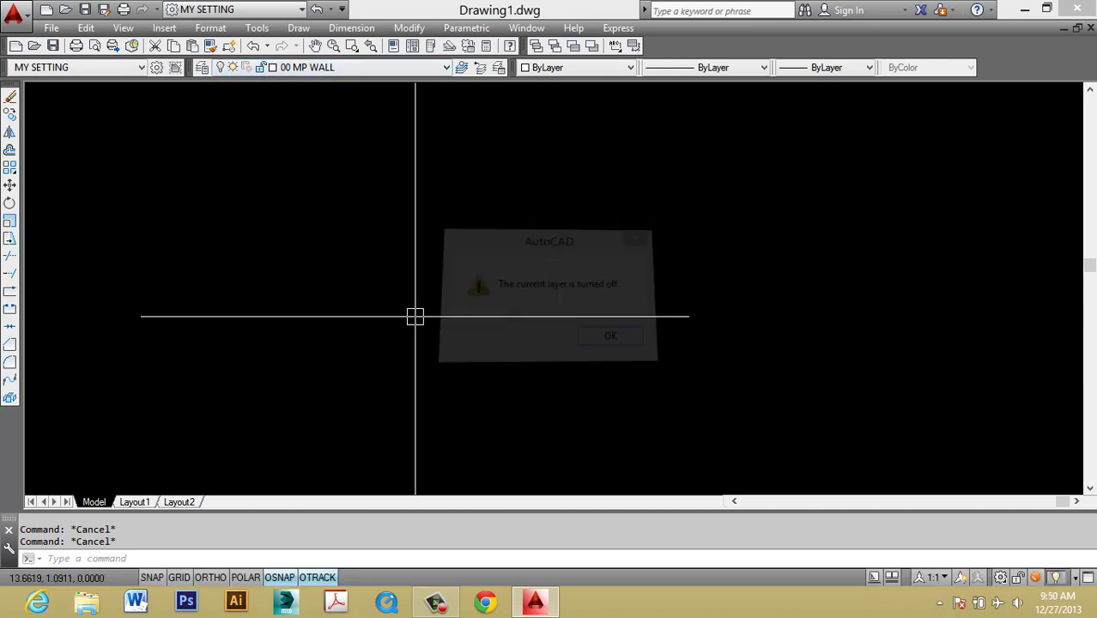
{"action": "left_click", "coordinate": [221, 69]}
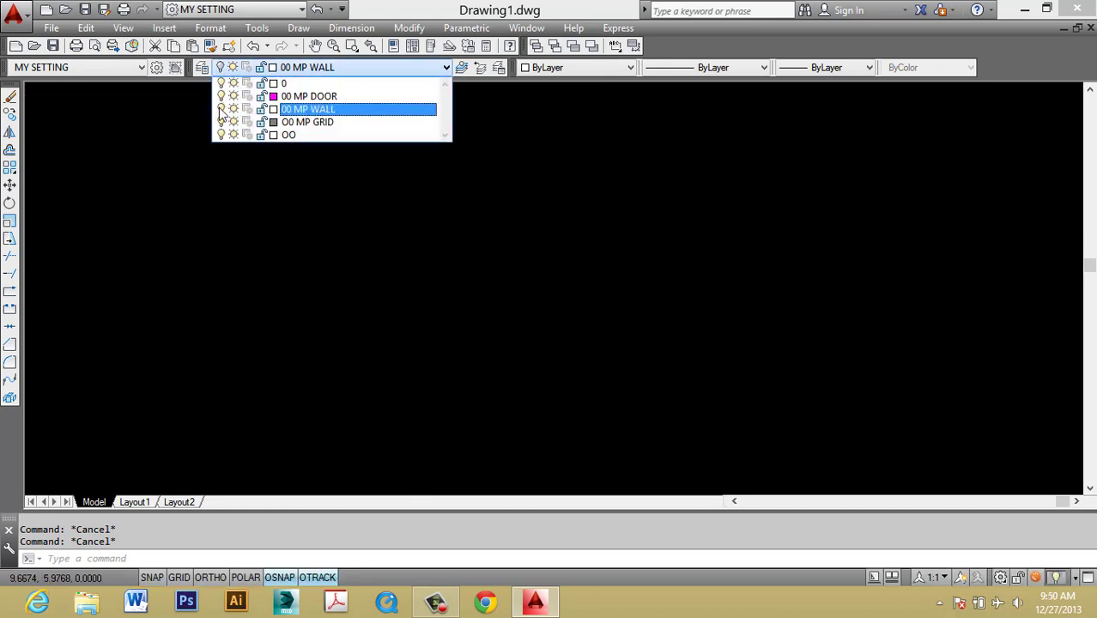
{"action": "left_click", "coordinate": [296, 203]}
Step: Select the horizontal line, turn its 00 MP WALL layer off again and accept the notice
{"action": "left_click", "coordinate": [502, 379]}
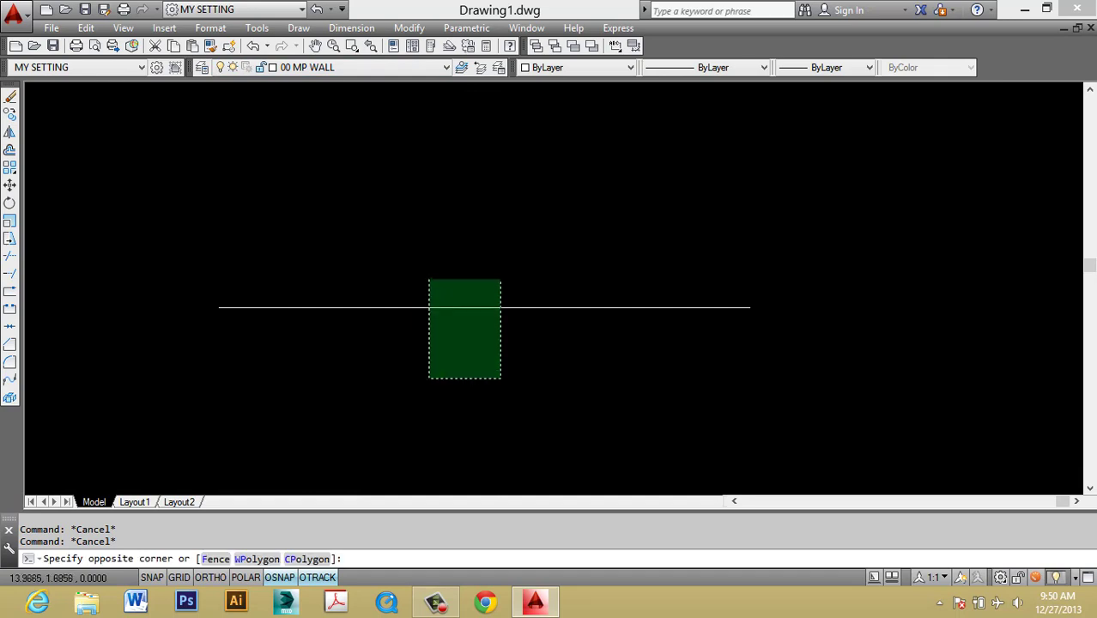
{"action": "left_click", "coordinate": [348, 130]}
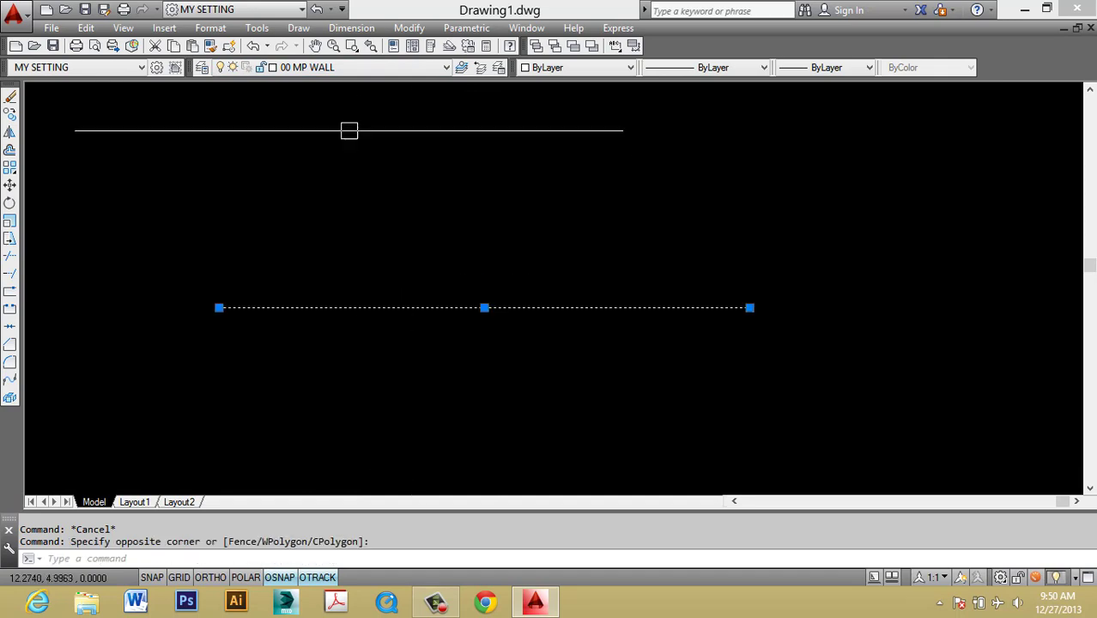
{"action": "left_click", "coordinate": [232, 74]}
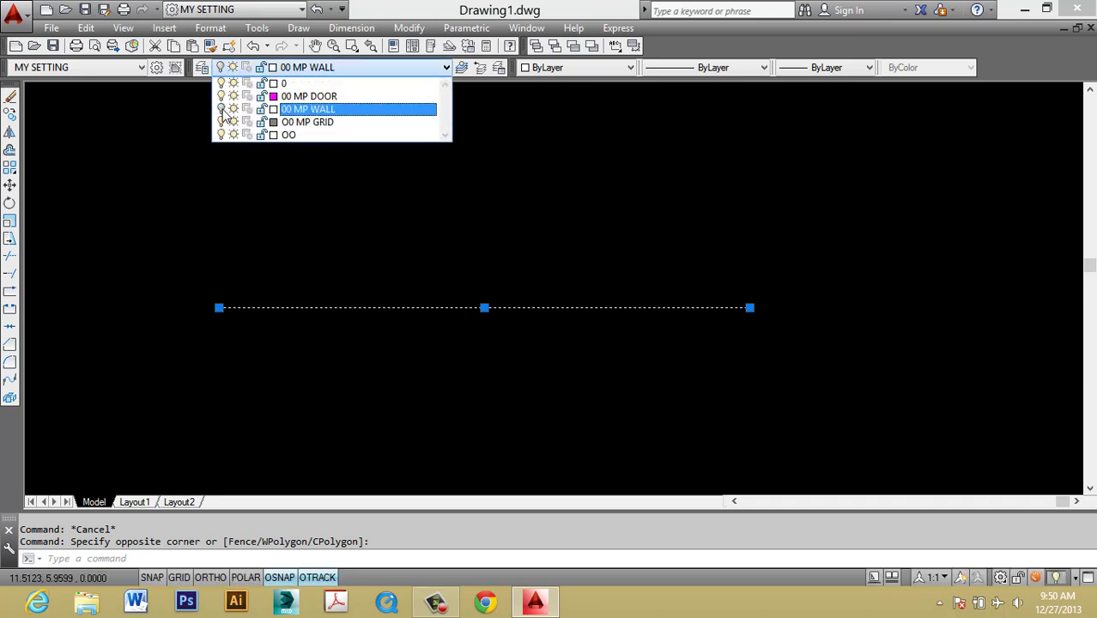
{"action": "left_click", "coordinate": [300, 271]}
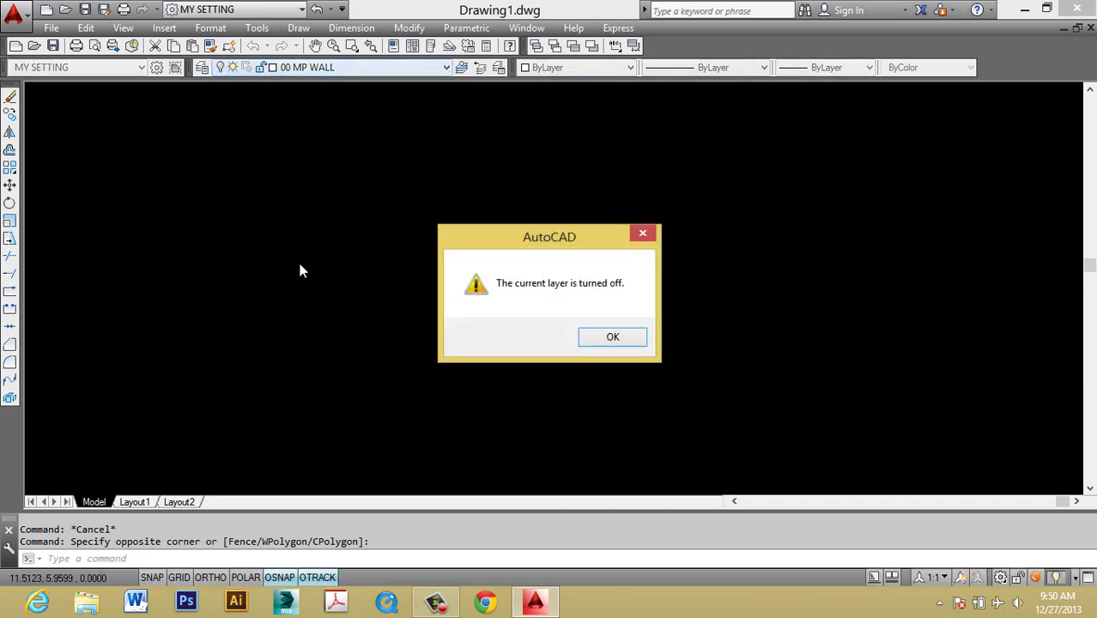
{"action": "left_click", "coordinate": [623, 342]}
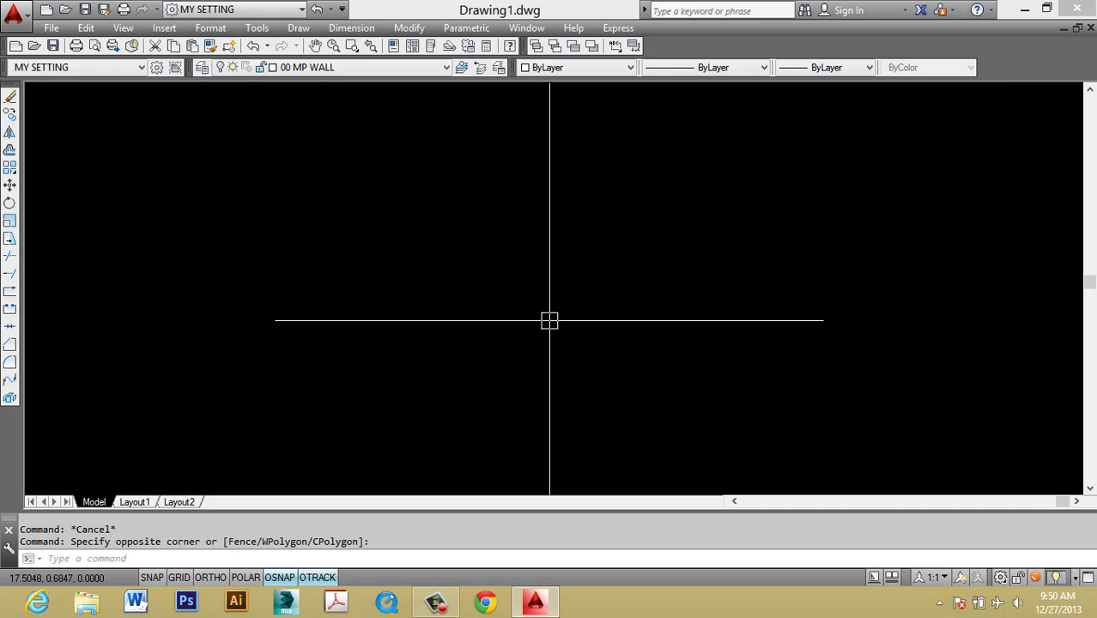
Step: Turn on all layers with the LAYON command
{"action": "type", "text": "LAYON"}
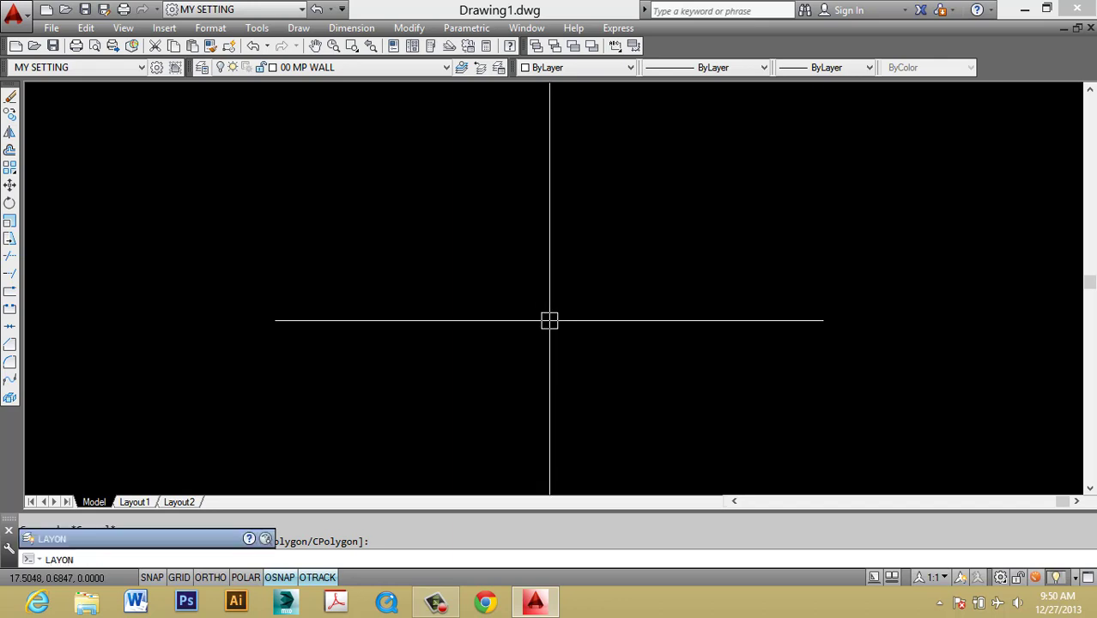
{"action": "key", "text": "Return"}
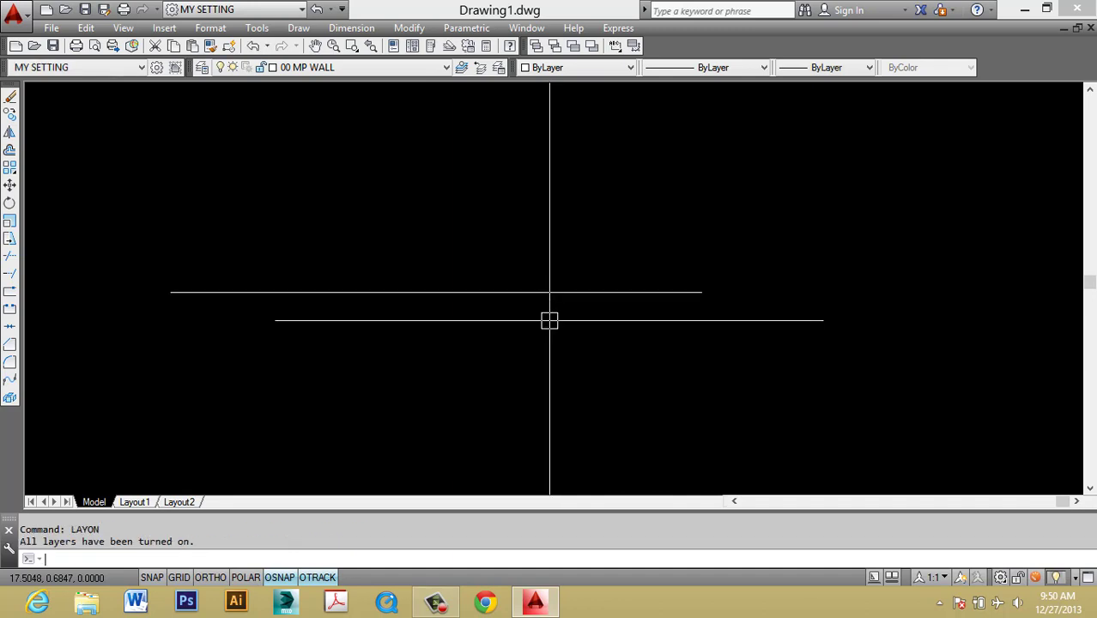
{"action": "scroll", "coordinate": [560, 312], "scroll_direction": "down", "scroll_amount": 4}
{"action": "key", "text": "Escape"}
Step: Draw a steep slanted line just right of the horizontal line and check both lines by selecting them
{"action": "type", "text": "L"}
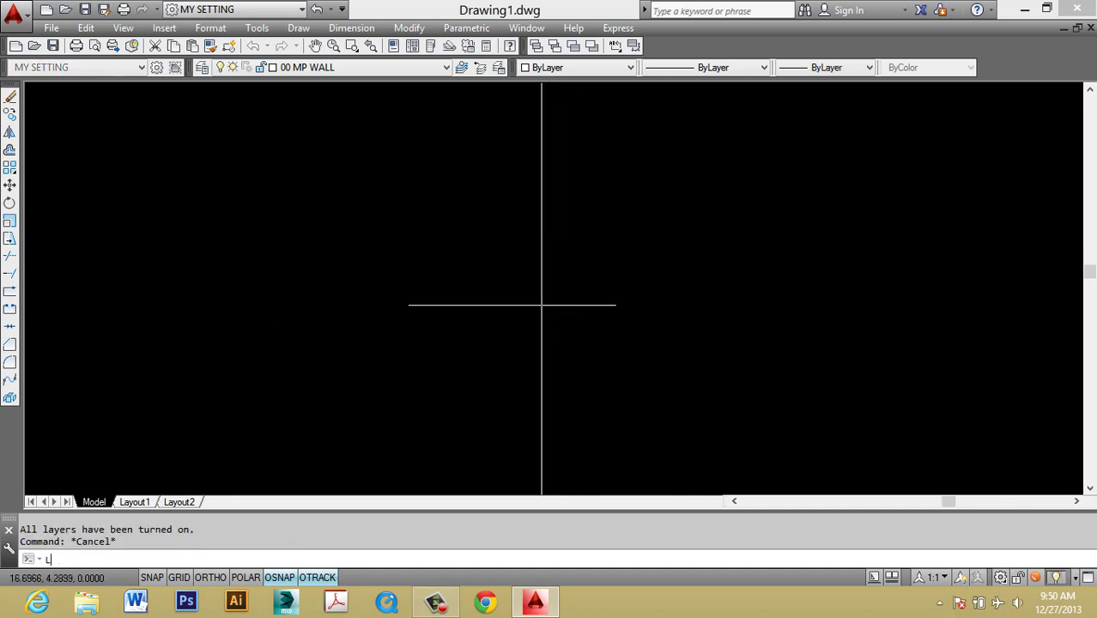
{"action": "key", "text": "Return"}
{"action": "left_click", "coordinate": [614, 413]}
{"action": "left_click", "coordinate": [680, 184]}
{"action": "key", "text": "Escape"}
{"action": "left_click_drag", "start_coordinate": [783, 387], "coordinate": [547, 184]}
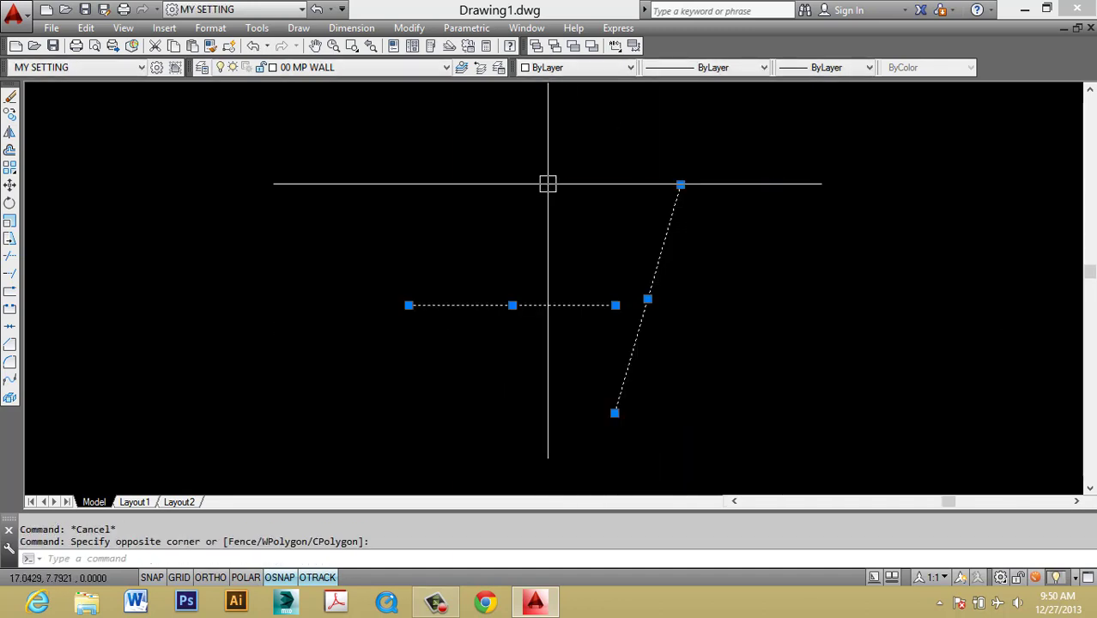
{"action": "key", "text": "Escape"}
Step: Draw two long diagonal lines across the steep line, one descending to the right and one rising to the right
{"action": "type", "text": "L"}
{"action": "key", "text": "Return"}
{"action": "left_click", "coordinate": [782, 387]}
{"action": "left_click", "coordinate": [443, 146]}
{"action": "key", "text": "Escape"}
{"action": "key", "text": "Return"}
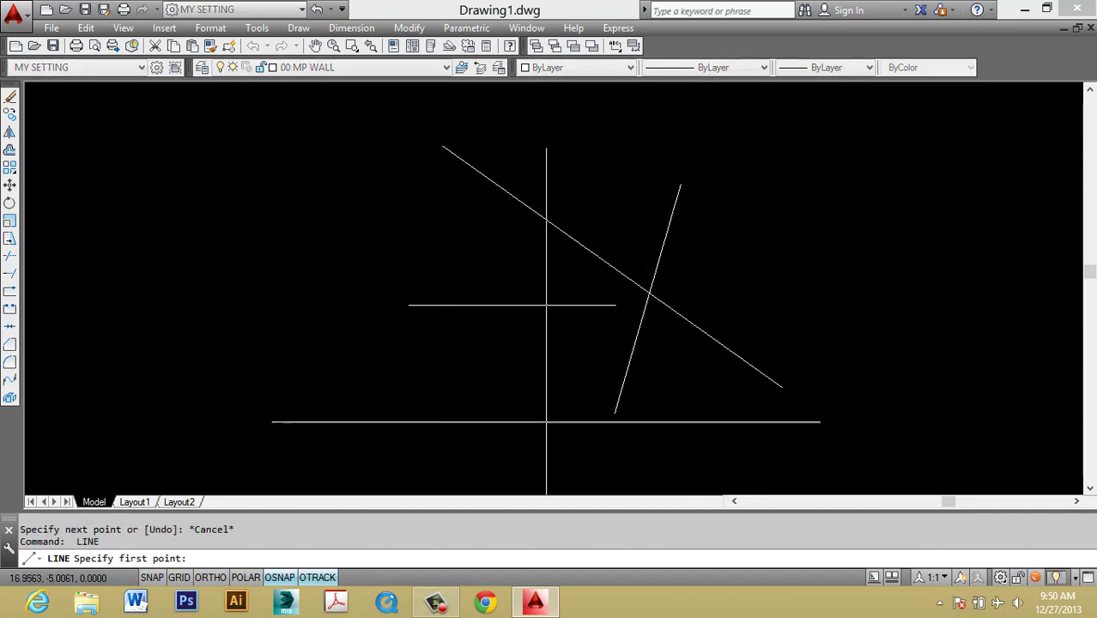
{"action": "left_click", "coordinate": [538, 421]}
{"action": "left_click", "coordinate": [944, 199]}
{"action": "key", "text": "Escape"}
Step: Move the rising diagonal line to the 00 MP DOOR layer
{"action": "left_click", "coordinate": [925, 318]}
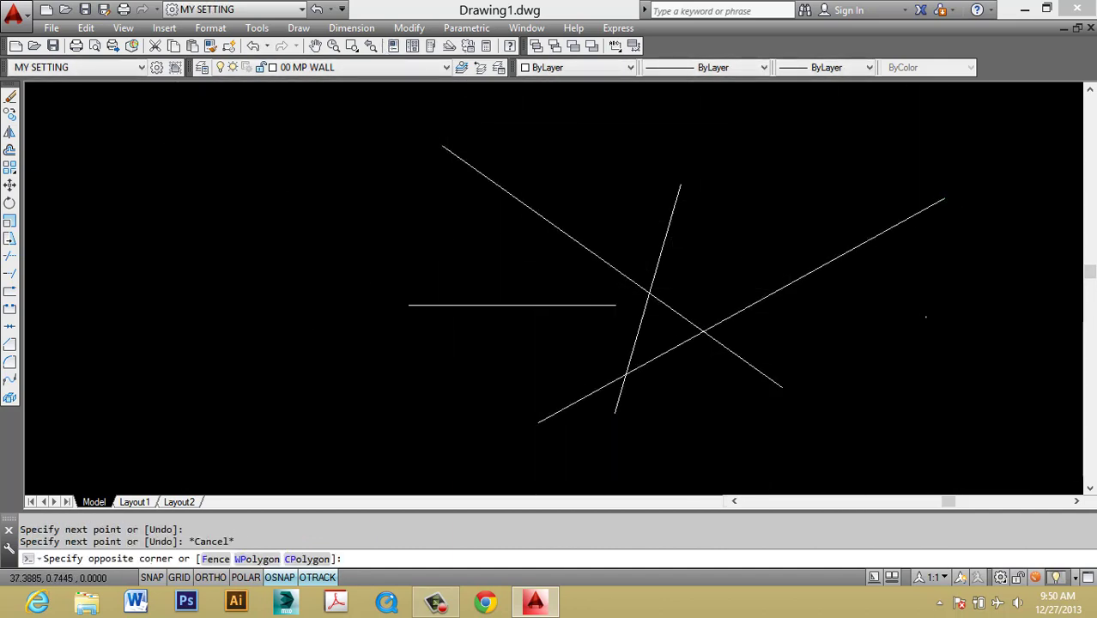
{"action": "left_click", "coordinate": [909, 206]}
{"action": "left_click", "coordinate": [333, 68]}
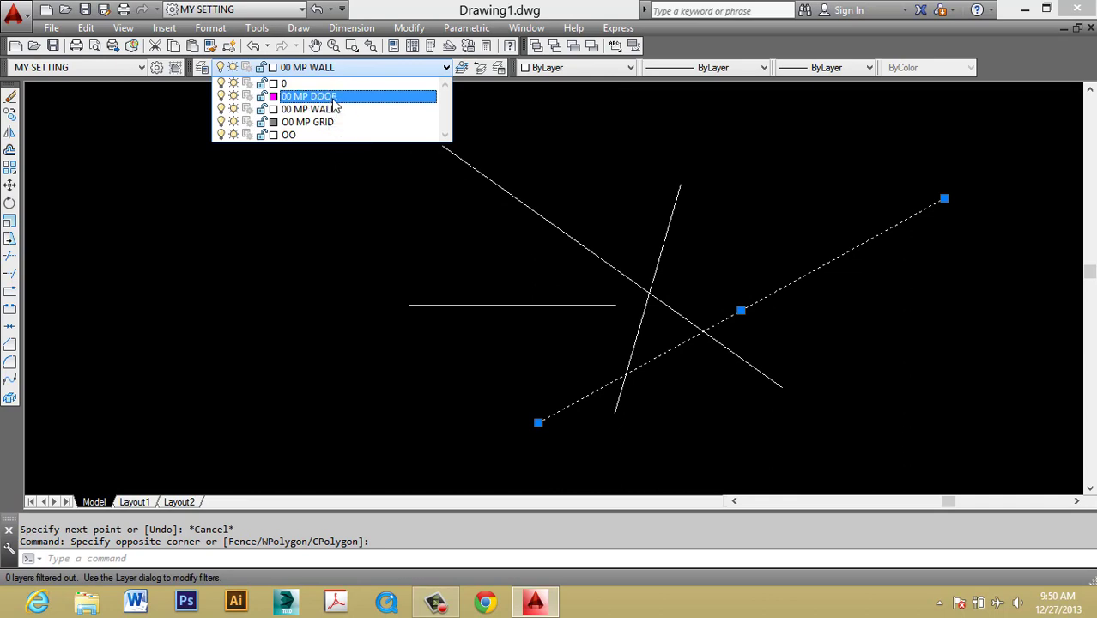
{"action": "left_click", "coordinate": [332, 97]}
{"action": "key", "text": "Escape"}
Step: Set the layer of the steep slanted line
{"action": "left_click", "coordinate": [750, 217]}
{"action": "left_click", "coordinate": [666, 240]}
{"action": "left_click", "coordinate": [368, 69]}
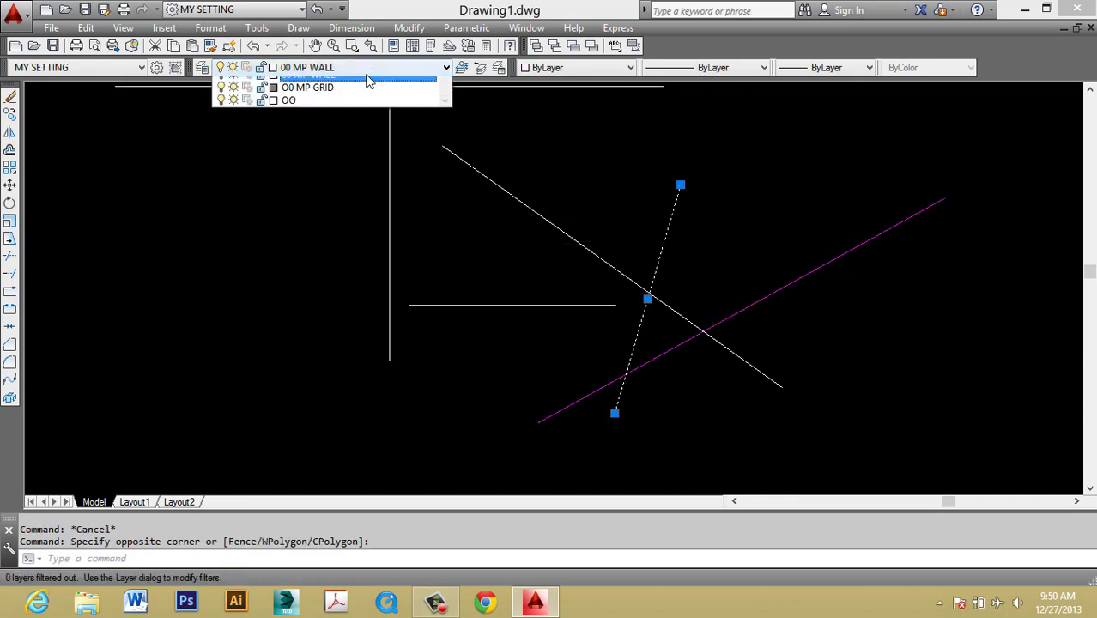
{"action": "left_click", "coordinate": [367, 82]}
{"action": "key", "text": "Escape"}
Step: Move the short horizontal line to the OO layer
{"action": "left_click", "coordinate": [550, 265]}
{"action": "left_click", "coordinate": [441, 343]}
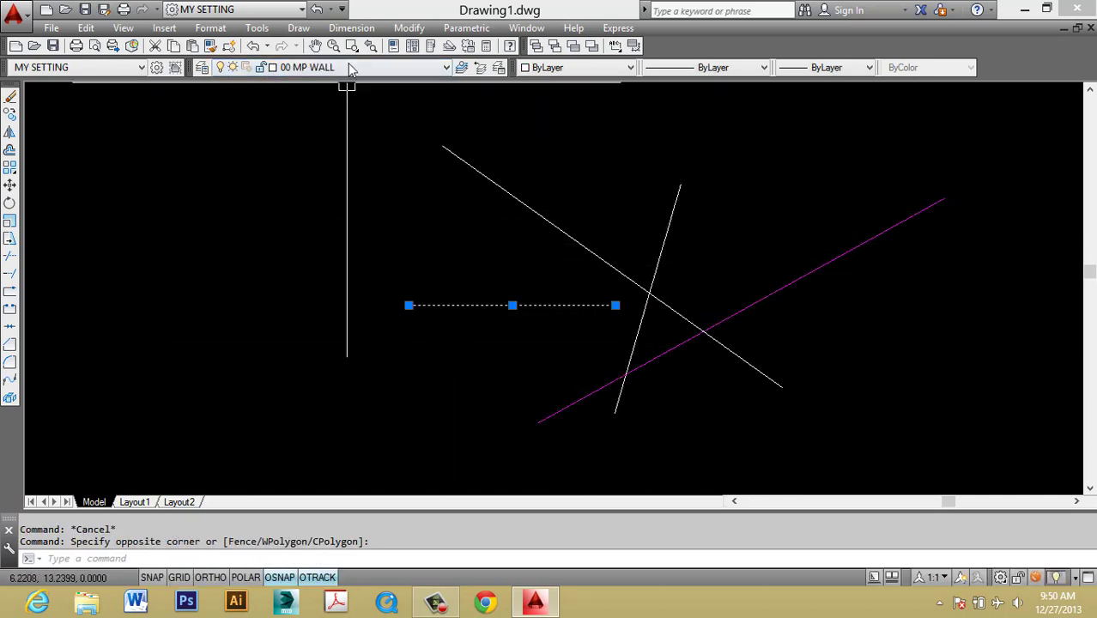
{"action": "left_click", "coordinate": [355, 70]}
{"action": "left_click", "coordinate": [342, 138]}
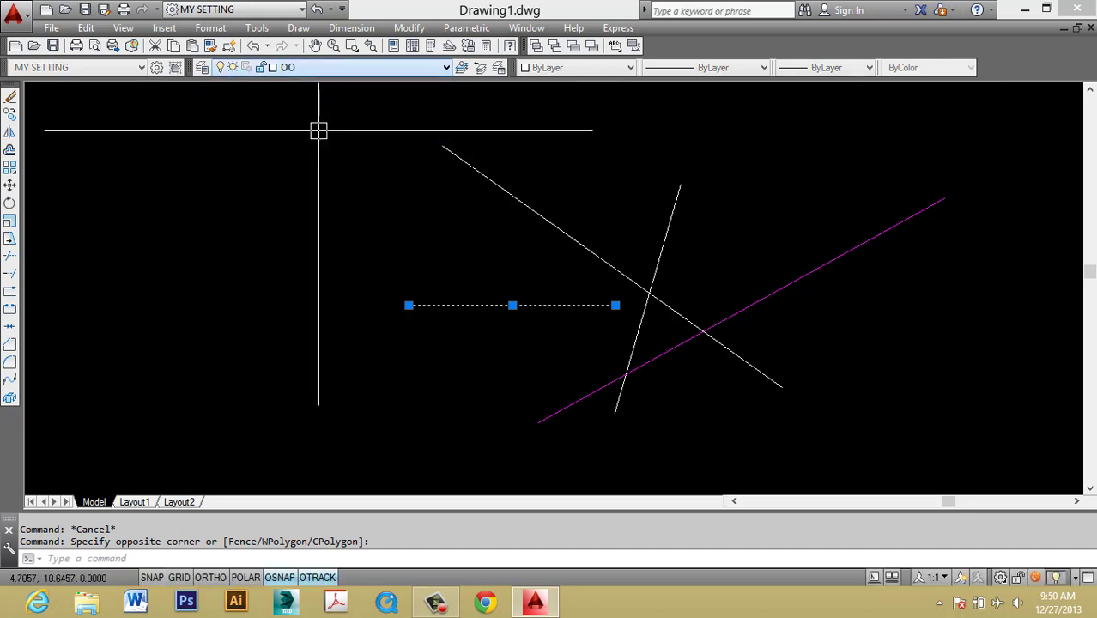
{"action": "key", "text": "Escape"}
Step: Override the colour of the long diagonal line descending to the right with Red
{"action": "left_click", "coordinate": [536, 177]}
{"action": "left_click", "coordinate": [448, 221]}
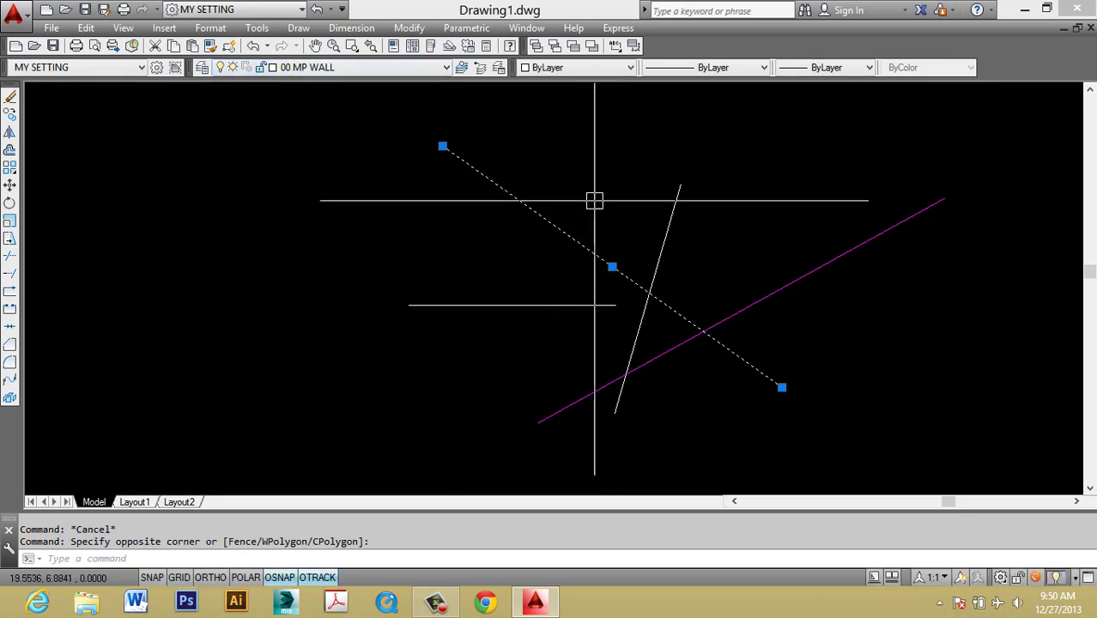
{"action": "middle_click_drag", "start_coordinate": [631, 201], "coordinate": [608, 212]}
{"action": "key", "text": "Escape"}
{"action": "left_click", "coordinate": [565, 169]}
{"action": "left_click", "coordinate": [382, 221]}
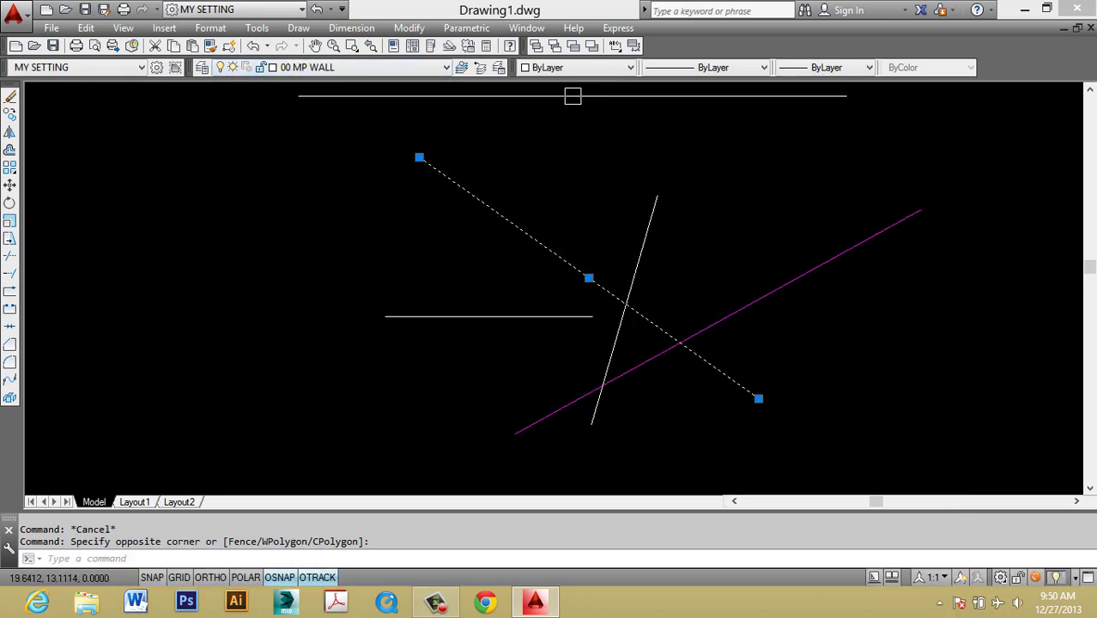
{"action": "left_click", "coordinate": [591, 69]}
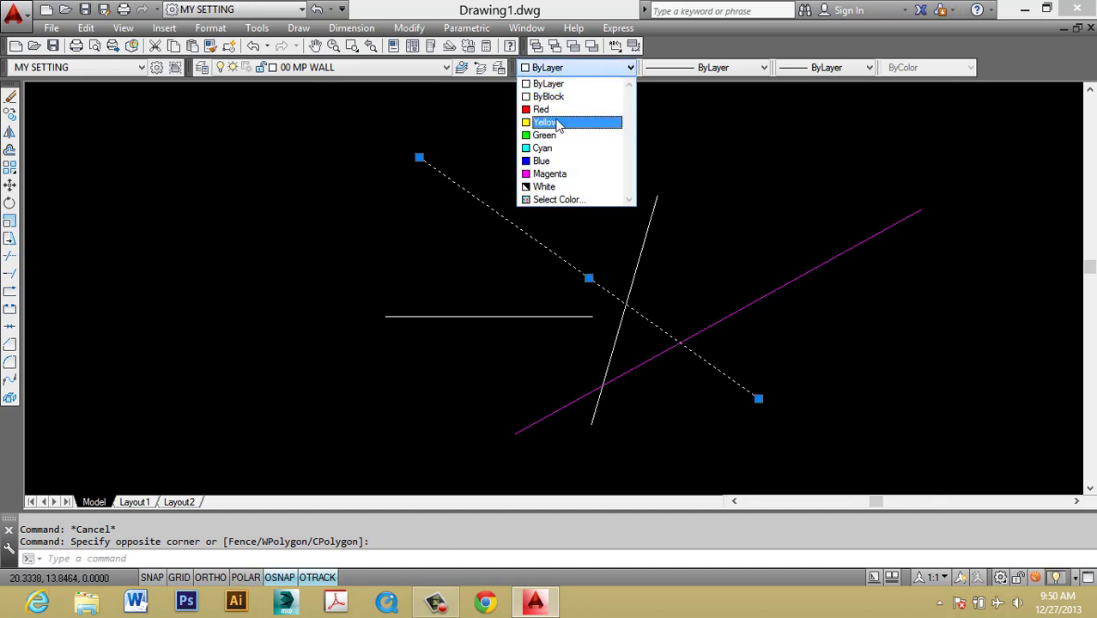
{"action": "left_click", "coordinate": [556, 109]}
Step: Check the colours assigned to the layers in the Layer Properties Manager
{"action": "left_click", "coordinate": [201, 67]}
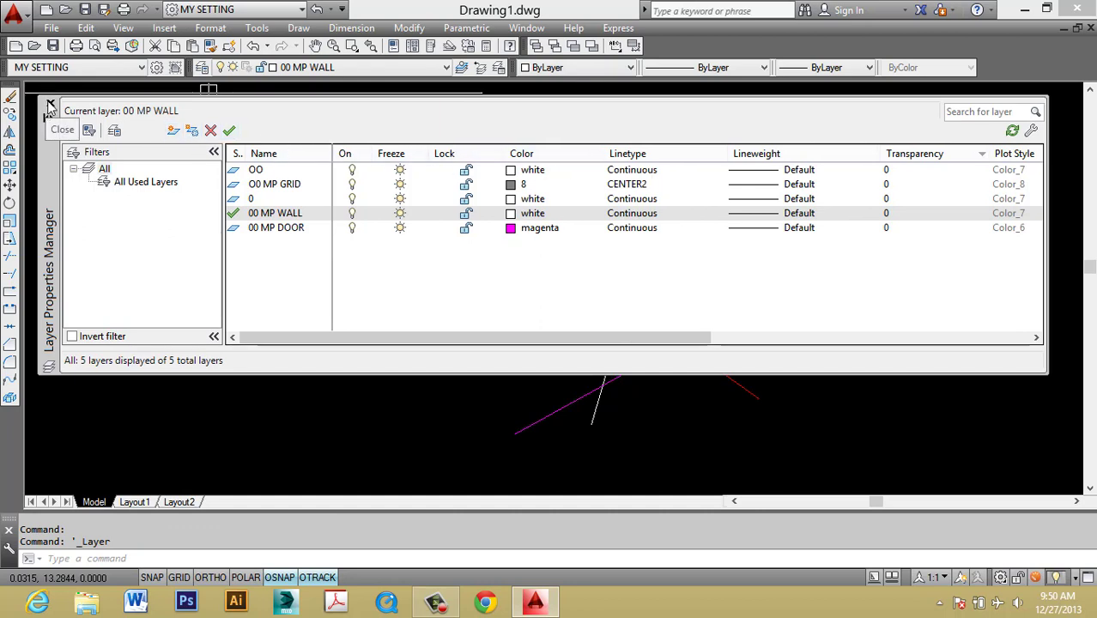
{"action": "left_click", "coordinate": [52, 105]}
{"action": "key", "text": "Escape"}
{"action": "key", "text": "Escape"}
Step: Override the colour of the steep slanted line with Blue
{"action": "left_click", "coordinate": [782, 266]}
{"action": "left_click", "coordinate": [608, 211]}
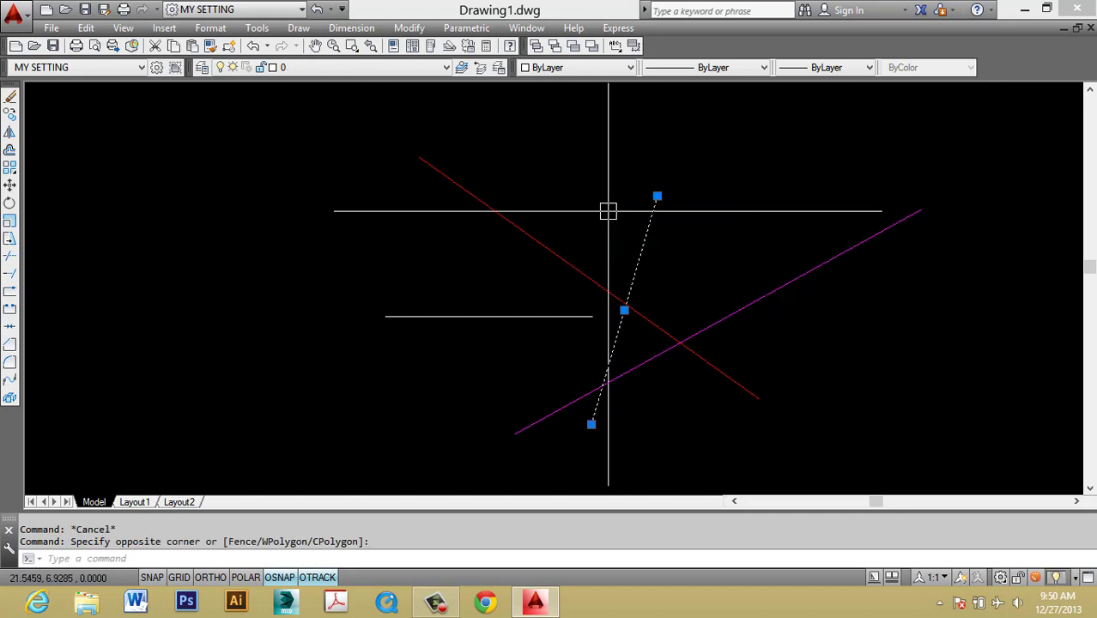
{"action": "key", "text": "Escape"}
{"action": "left_click", "coordinate": [763, 230]}
{"action": "left_click", "coordinate": [533, 179]}
{"action": "left_click", "coordinate": [576, 67]}
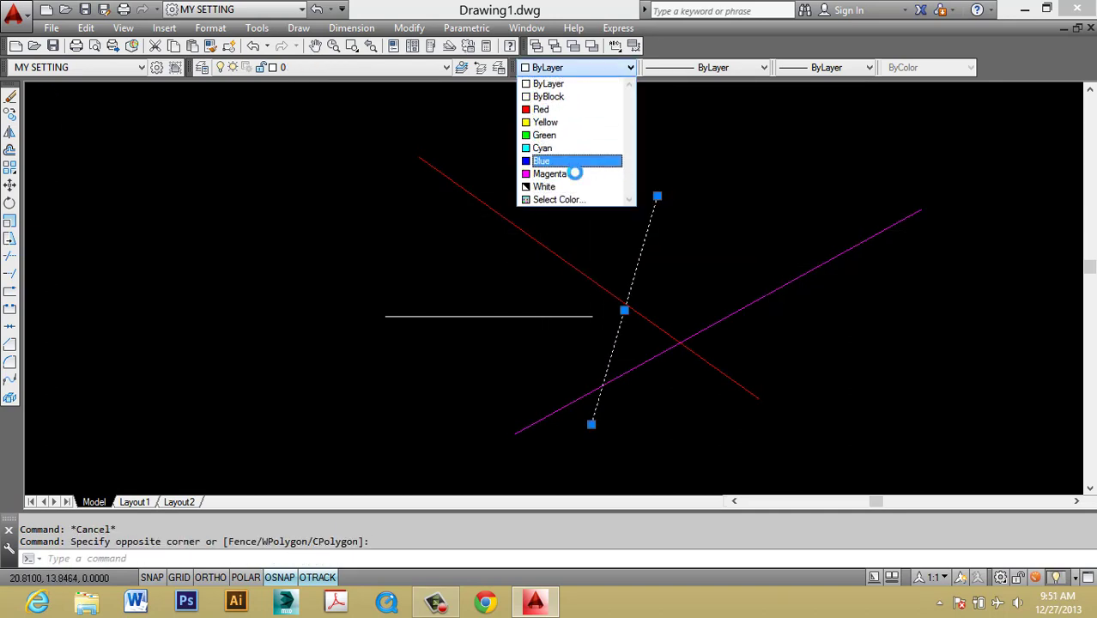
{"action": "left_click", "coordinate": [574, 163]}
{"action": "key", "text": "Escape"}
Step: Select the steep, magenta and horizontal lines in turn to examine their layer and colour properties
{"action": "left_click", "coordinate": [683, 230]}
{"action": "left_click", "coordinate": [630, 193]}
{"action": "key", "text": "Escape"}
{"action": "left_click", "coordinate": [773, 301]}
{"action": "left_click", "coordinate": [737, 279]}
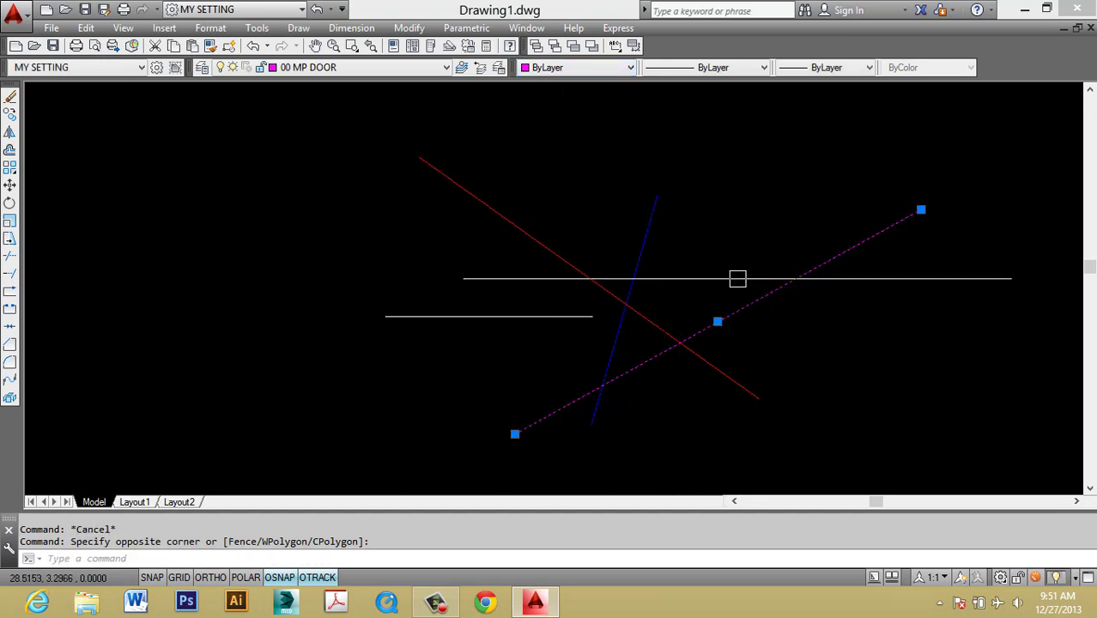
{"action": "key", "text": "Escape"}
{"action": "left_click", "coordinate": [439, 385]}
{"action": "left_click", "coordinate": [387, 275]}
{"action": "key", "text": "Escape"}
{"action": "key", "text": "Escape"}
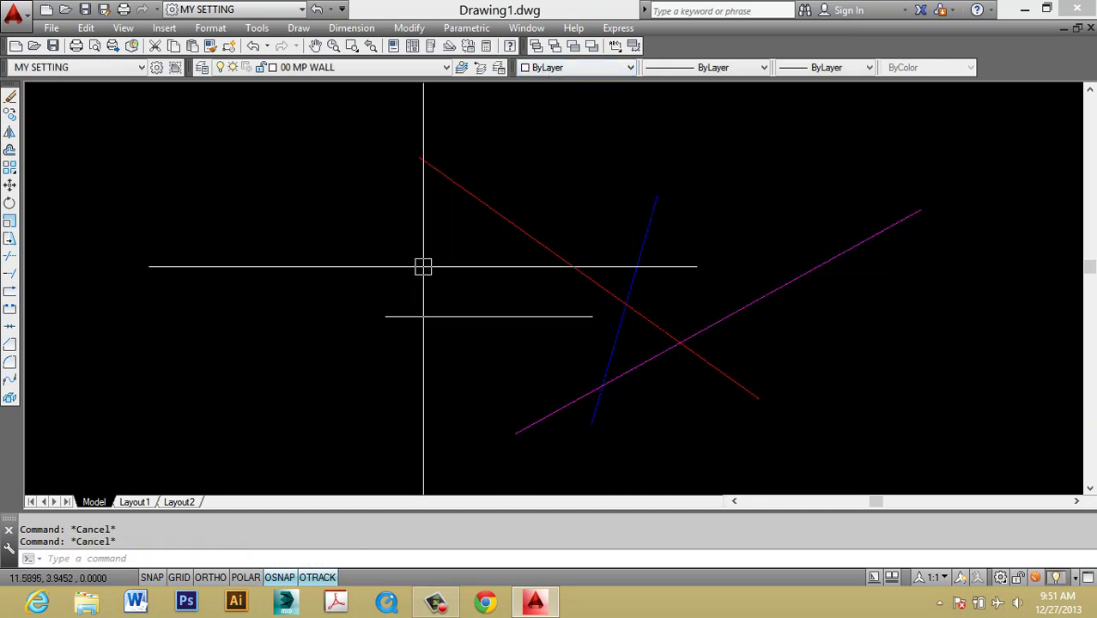
{"action": "type", "text": "LAYOFF"}
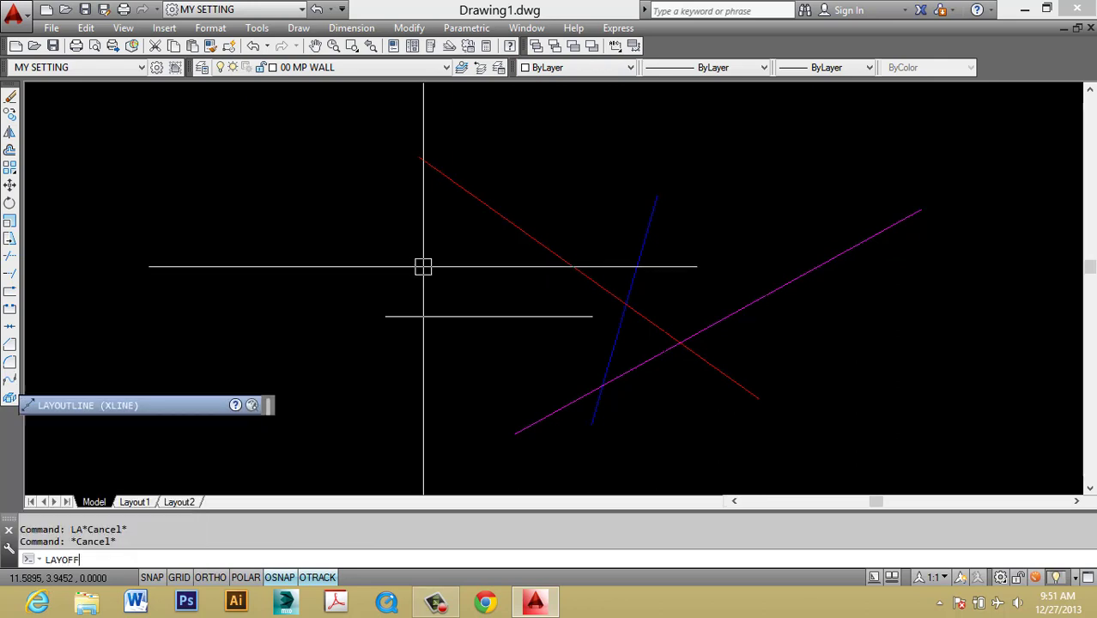
{"action": "key", "text": "Return"}
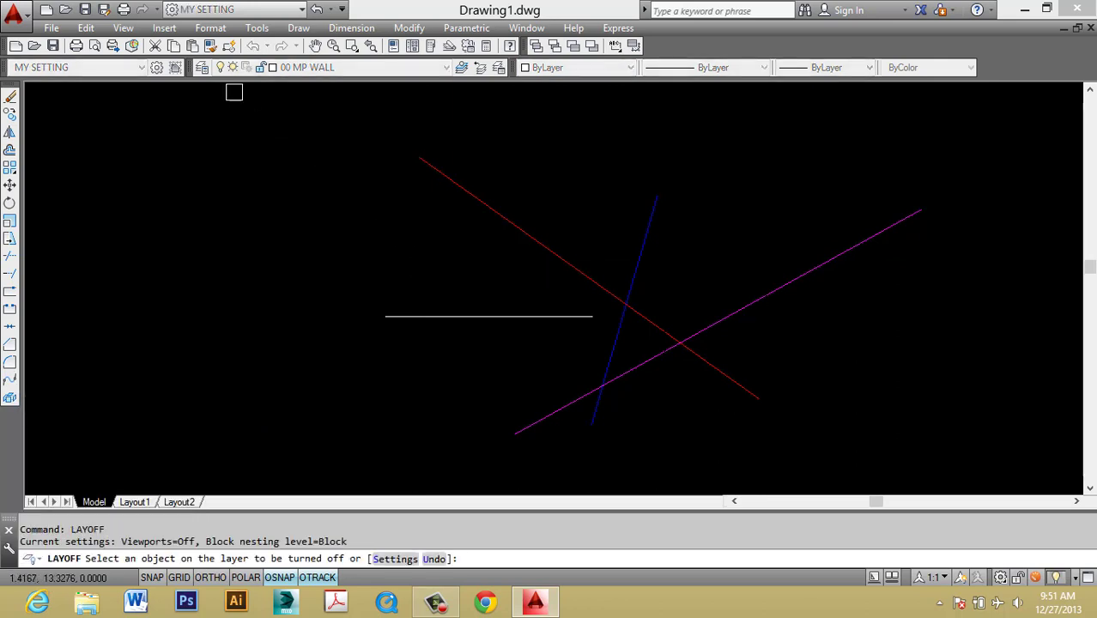
{"action": "key", "text": "Escape"}
Step: Turn off the current 00 MP WALL layer with LAYOFF by picking the red line, answering Y to the current-layer question
{"action": "type", "text": "LAYOFF"}
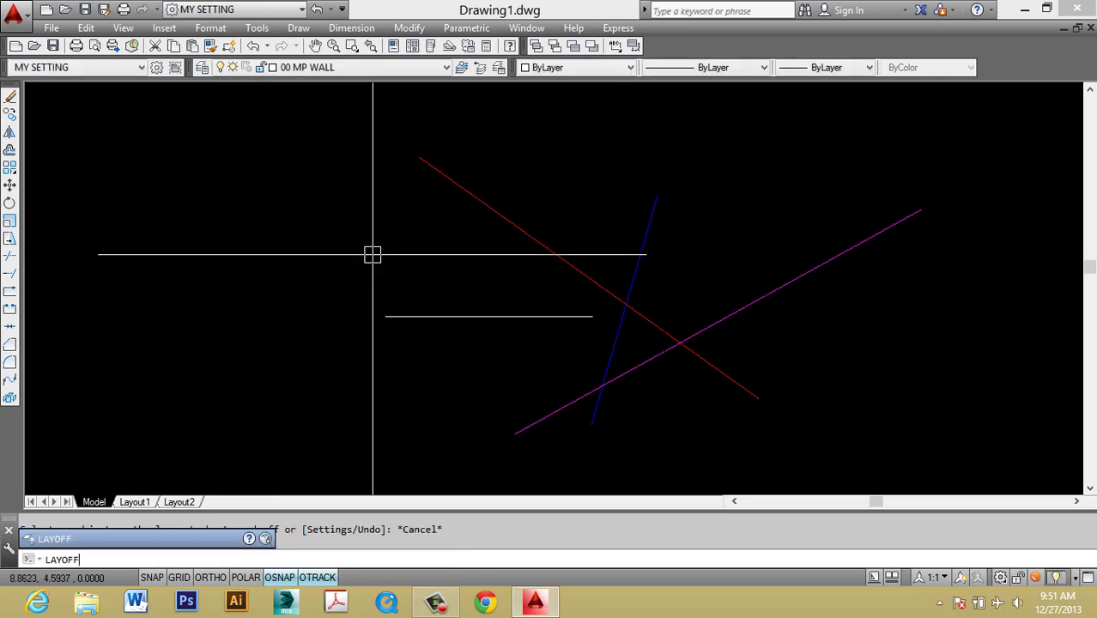
{"action": "key", "text": "Return"}
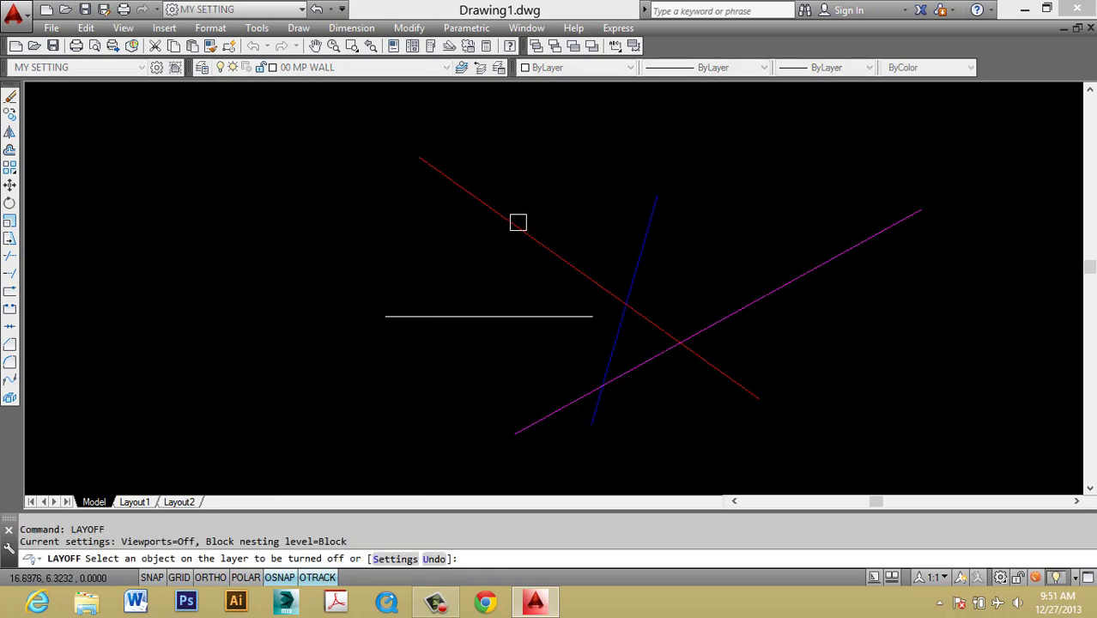
{"action": "left_click", "coordinate": [518, 316]}
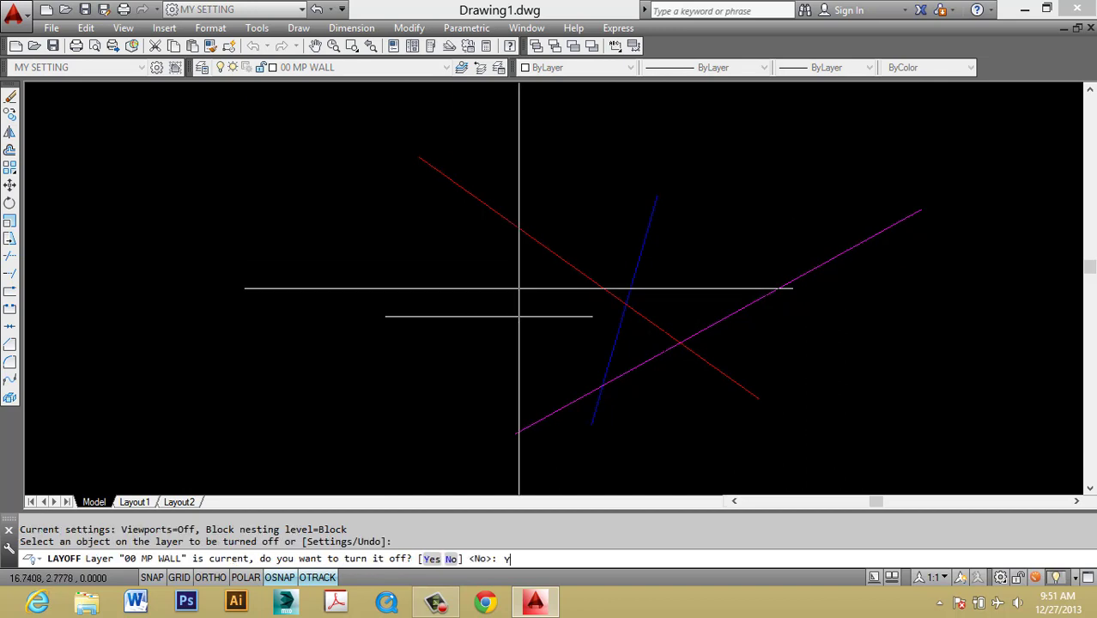
{"action": "type", "text": "Y"}
{"action": "key", "text": "Return"}
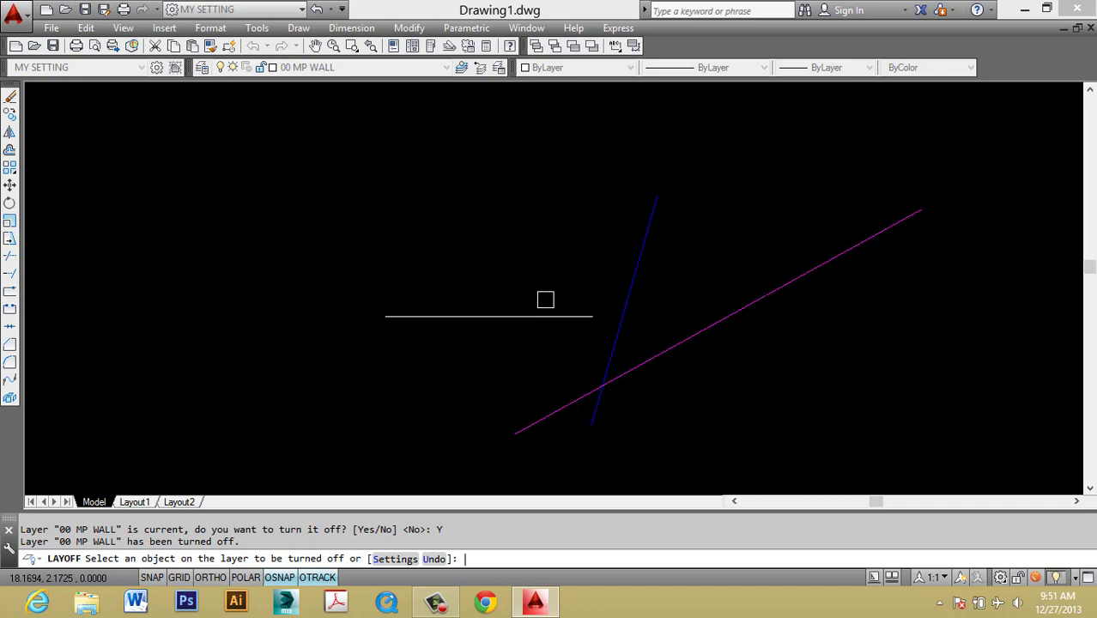
{"action": "key", "text": "Return"}
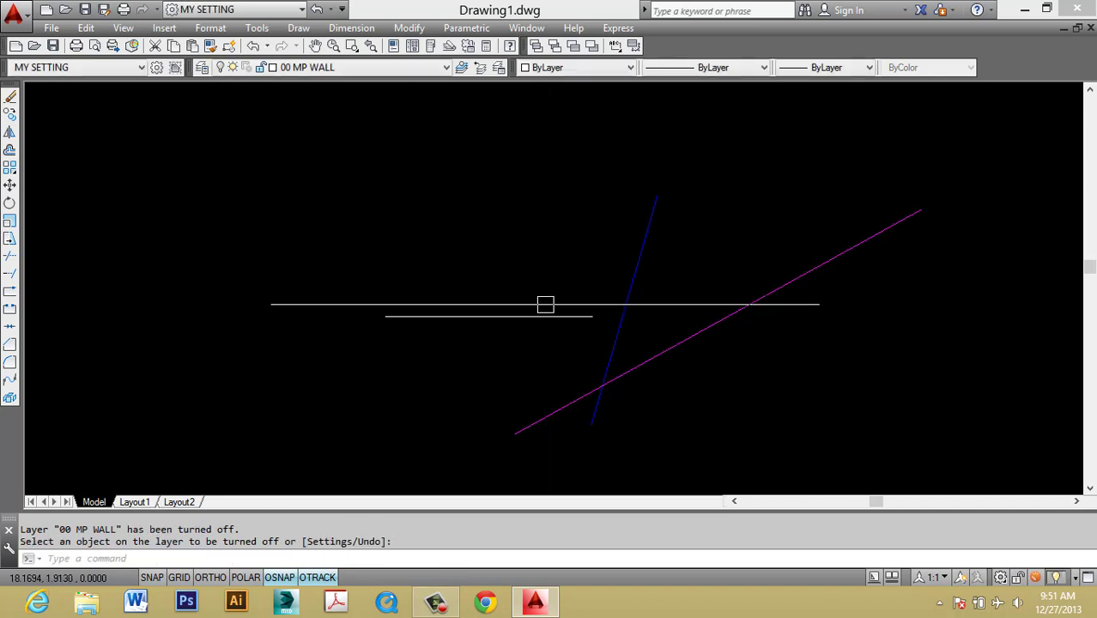
Step: Turn all layers back on with the LAYON command
{"action": "key", "text": "Escape"}
{"action": "key", "text": "Escape"}
{"action": "type", "text": "LAYON"}
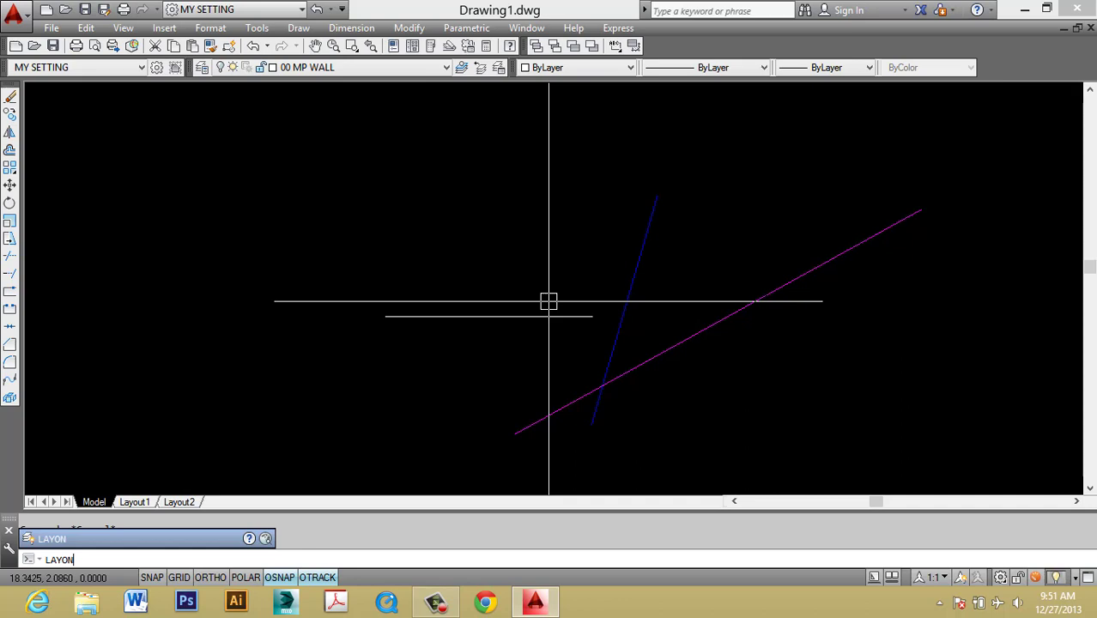
{"action": "key", "text": "Escape"}
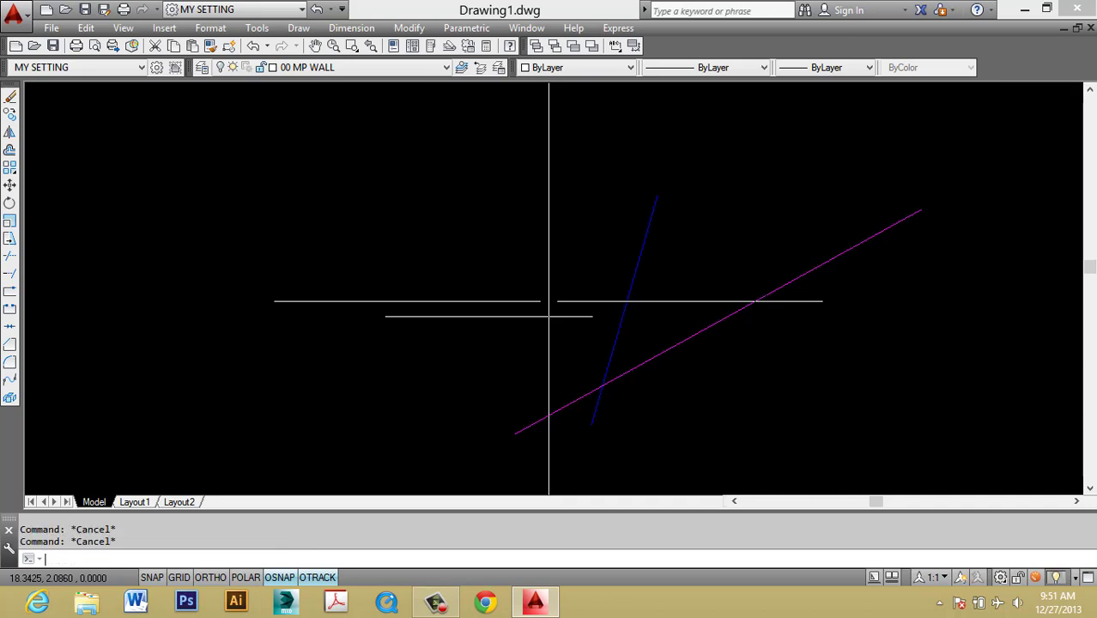
{"action": "type", "text": "LAYON"}
{"action": "key", "text": "Return"}
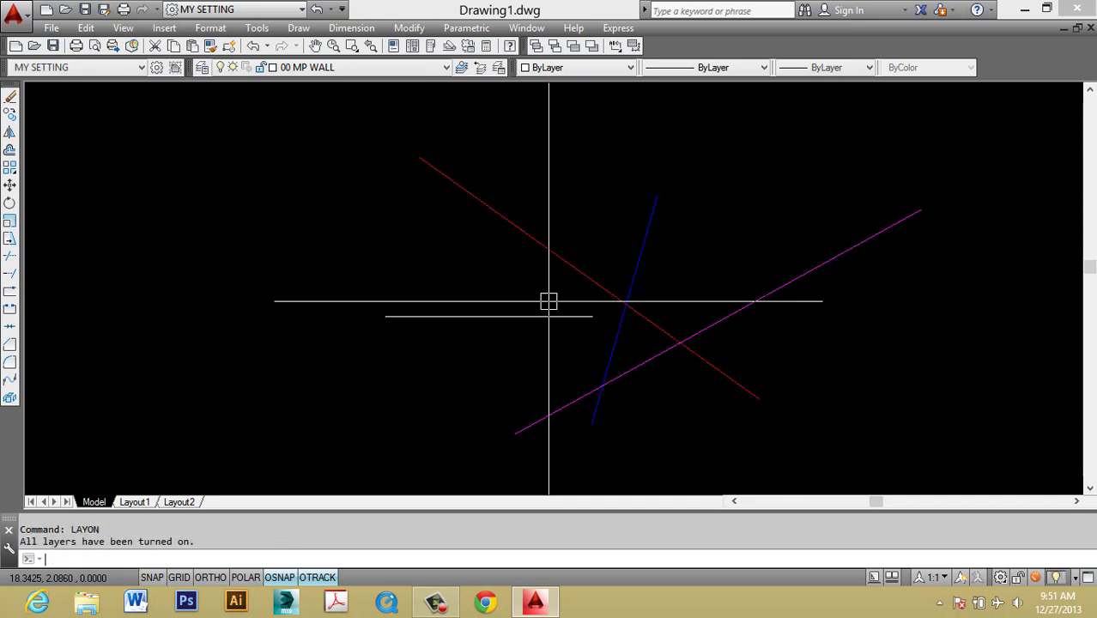
Step: Review the layers' lock settings in the Layer Properties Manager and check the magenta line's layer
{"action": "left_click", "coordinate": [201, 67]}
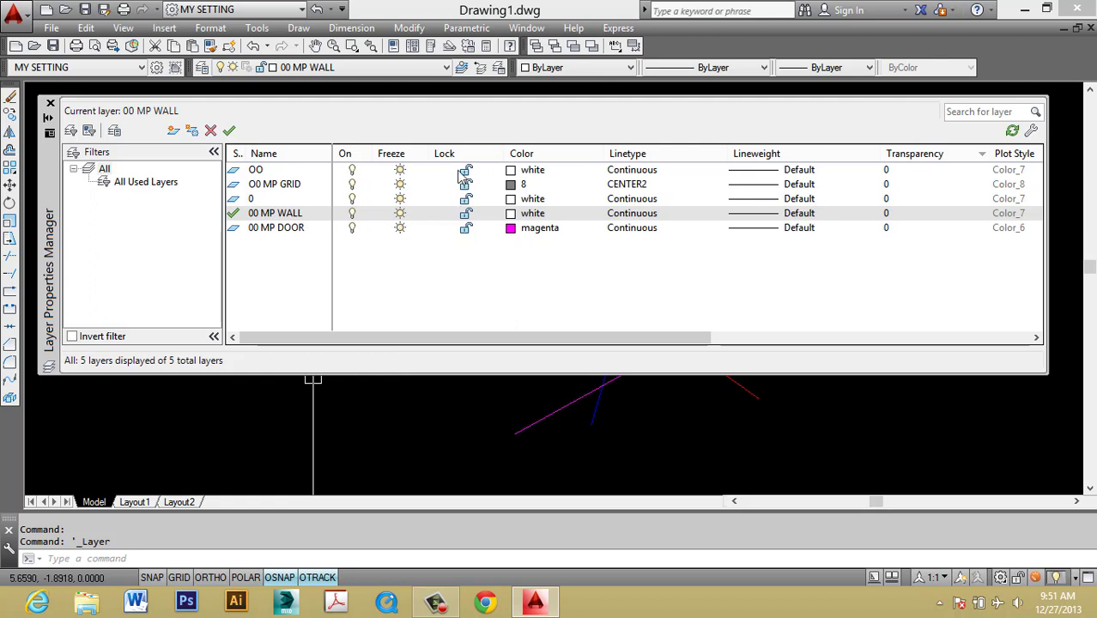
{"action": "left_click", "coordinate": [515, 434]}
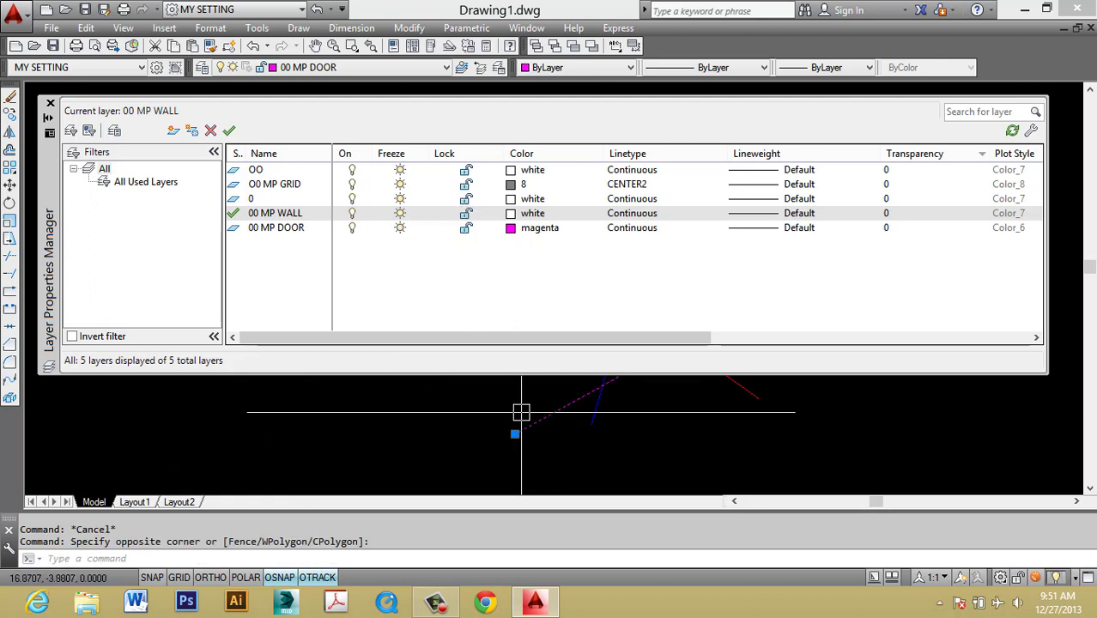
{"action": "left_click", "coordinate": [50, 104]}
{"action": "key", "text": "Escape"}
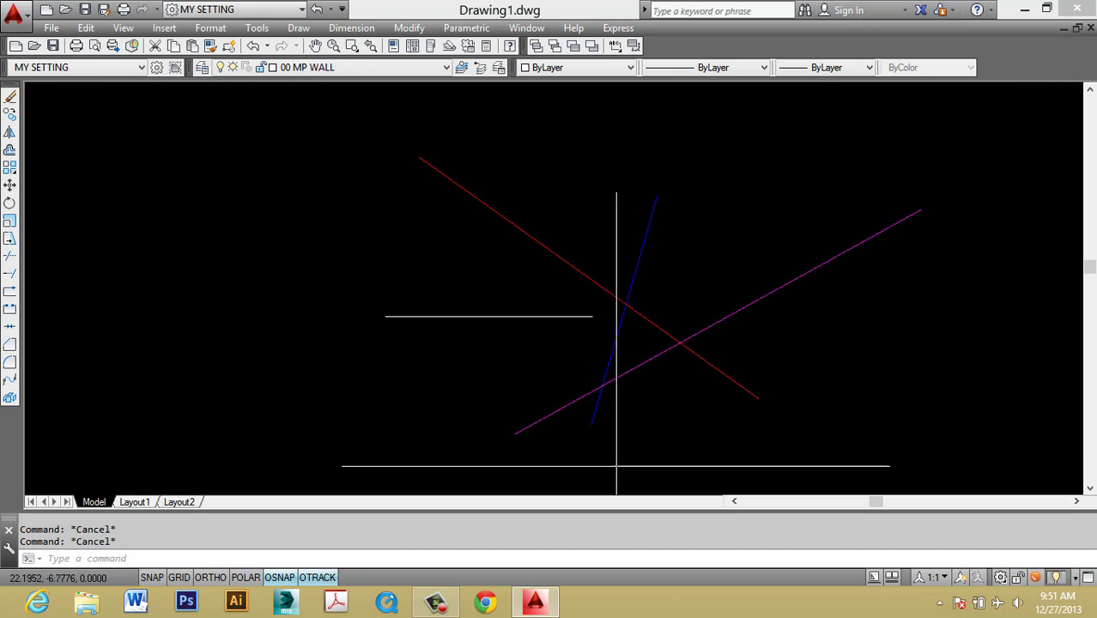
Step: Lock the 00 MP WALL layer that holds the red diagonal line
{"action": "left_click", "coordinate": [734, 381]}
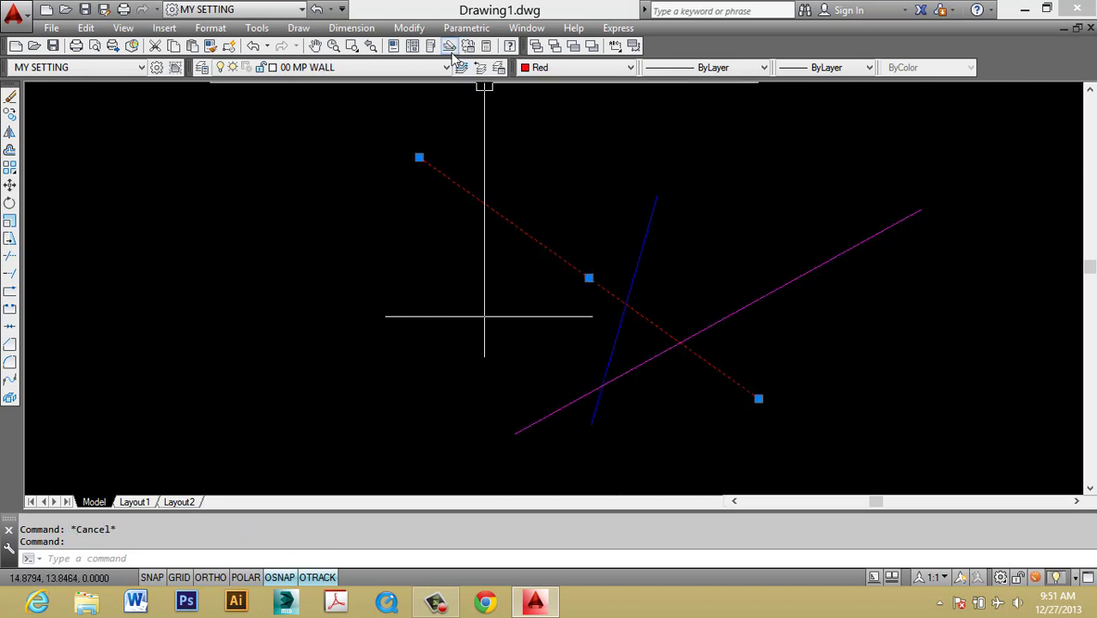
{"action": "left_click", "coordinate": [266, 72]}
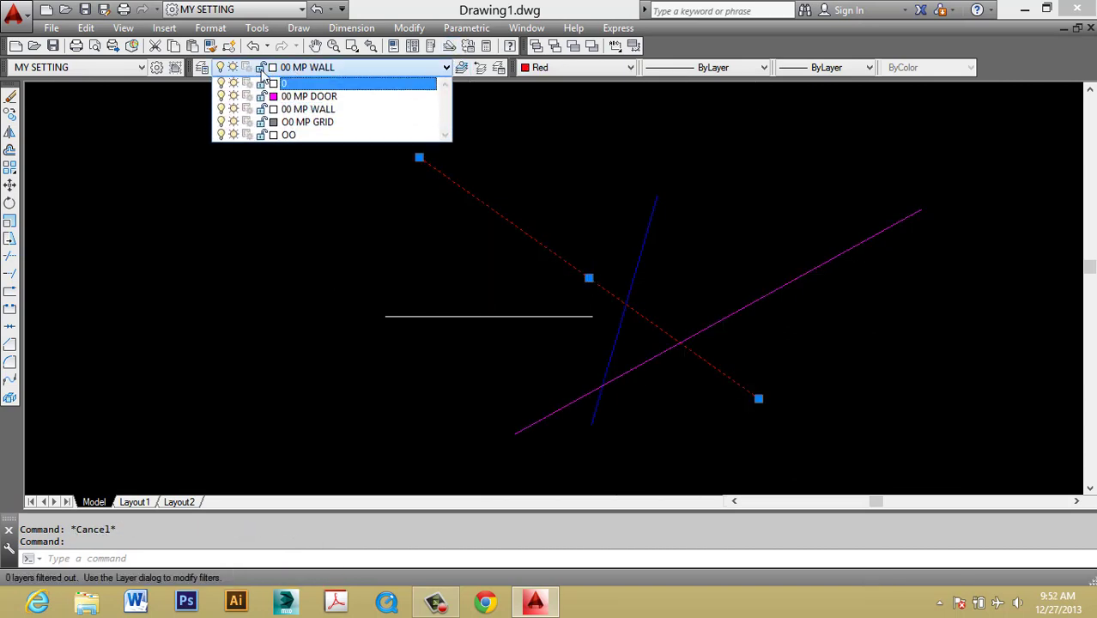
{"action": "left_click", "coordinate": [263, 72]}
{"action": "left_click", "coordinate": [264, 71]}
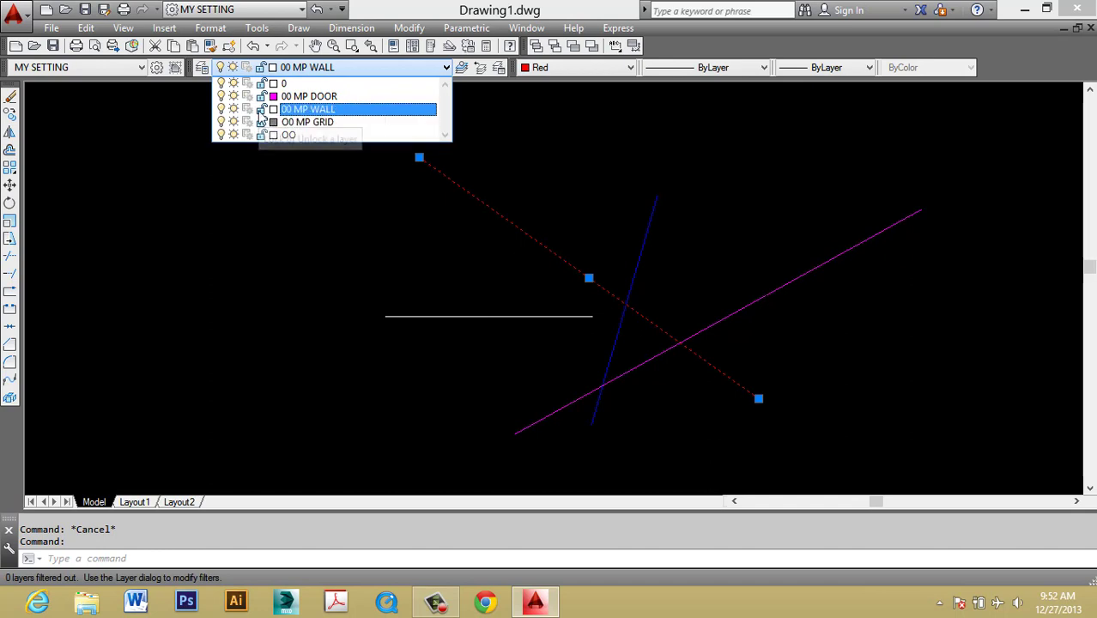
{"action": "left_click", "coordinate": [261, 111]}
{"action": "left_click", "coordinate": [656, 420]}
Step: Select the red line on the locked 00 MP WALL layer to examine how locked objects display
{"action": "scroll", "coordinate": [759, 358], "scroll_direction": "up", "scroll_amount": 2}
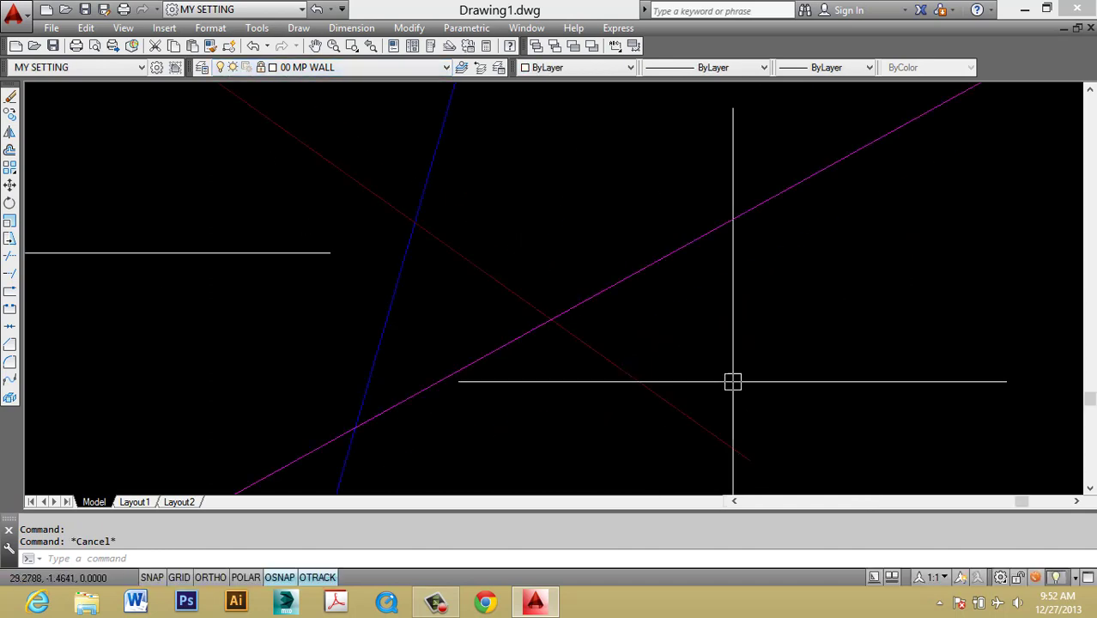
{"action": "left_click", "coordinate": [732, 380]}
{"action": "left_click", "coordinate": [490, 426]}
{"action": "scroll", "coordinate": [529, 385], "scroll_direction": "down", "scroll_amount": 3}
{"action": "scroll", "coordinate": [529, 391], "scroll_direction": "up", "scroll_amount": 3}
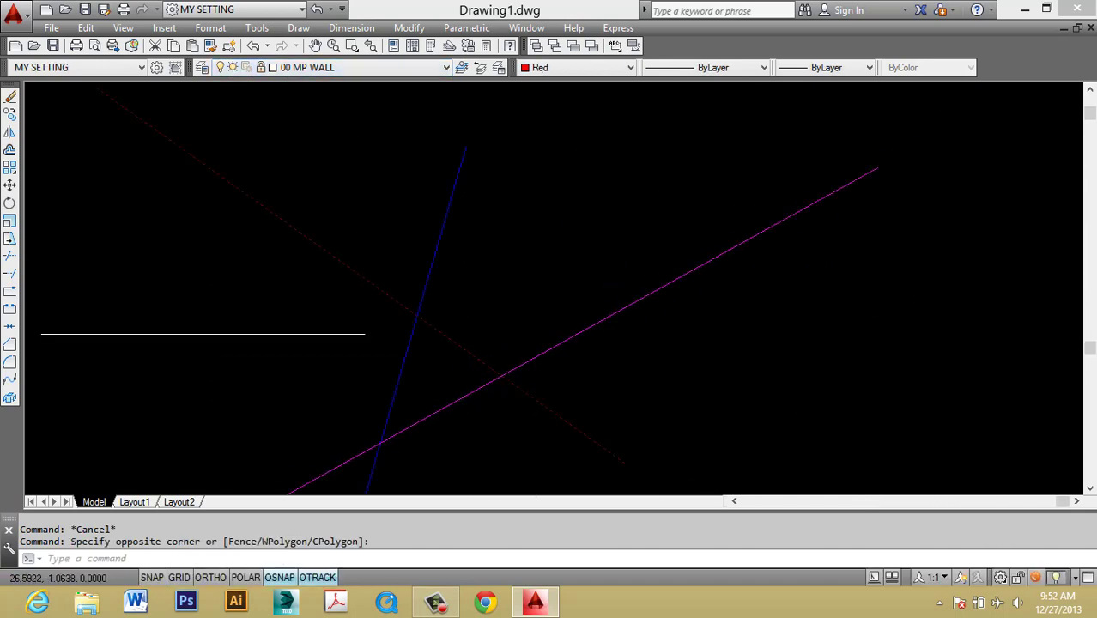
{"action": "key", "text": "Escape"}
{"action": "left_click", "coordinate": [638, 323]}
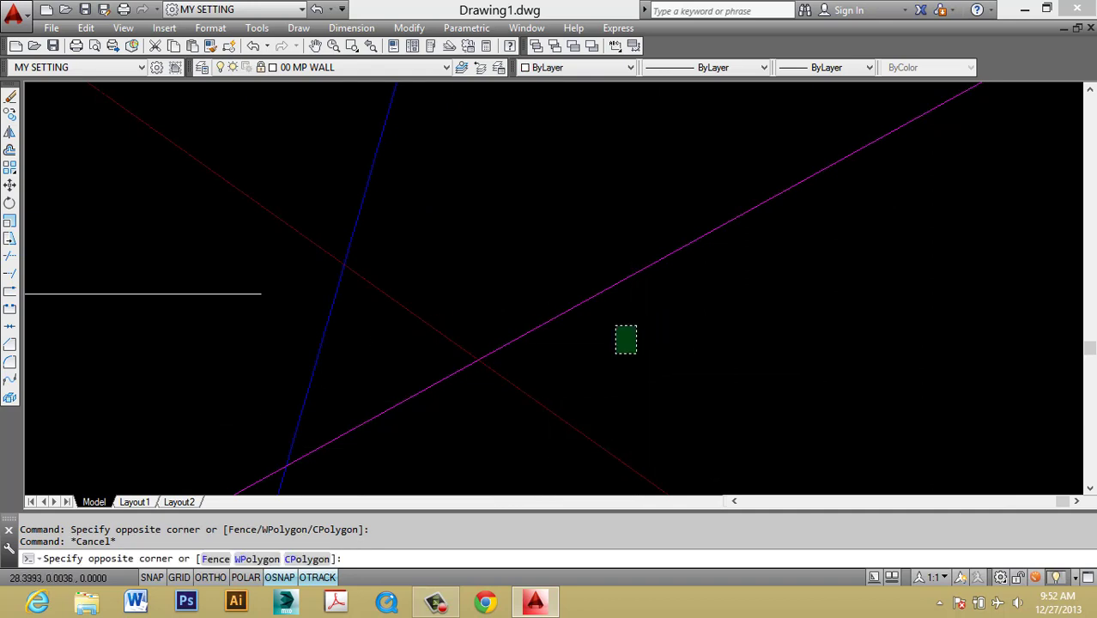
{"action": "left_click", "coordinate": [486, 462]}
{"action": "key", "text": "Escape"}
Step: Lock the OO layer that holds the short horizontal line
{"action": "middle_click_drag", "start_coordinate": [181, 326], "coordinate": [385, 350]}
{"action": "left_click", "coordinate": [384, 349]}
{"action": "left_click", "coordinate": [324, 287]}
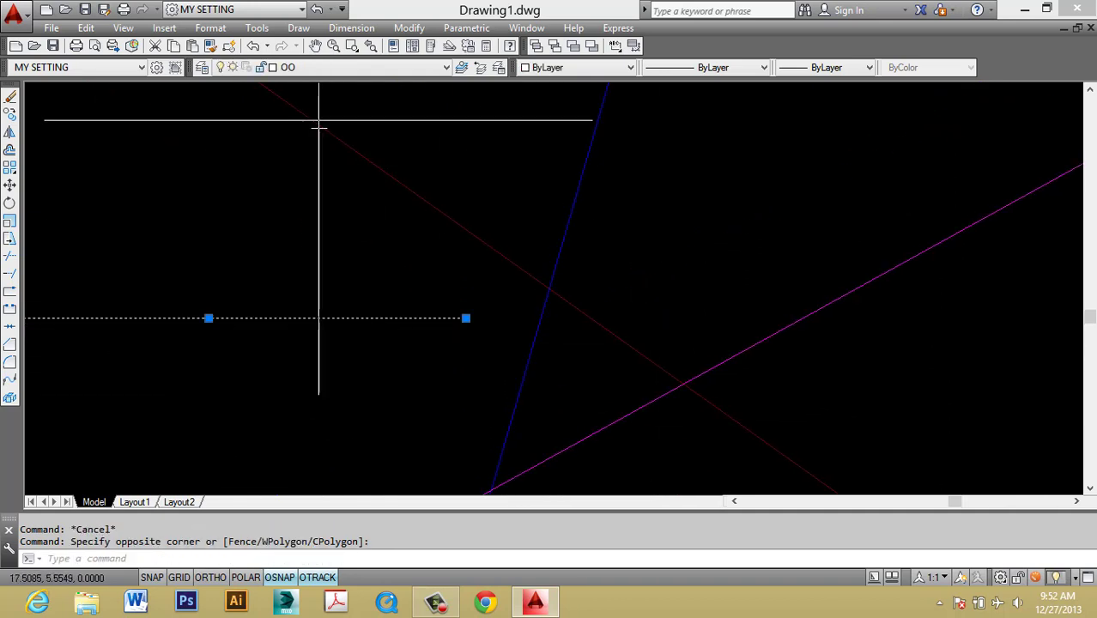
{"action": "left_click", "coordinate": [291, 71]}
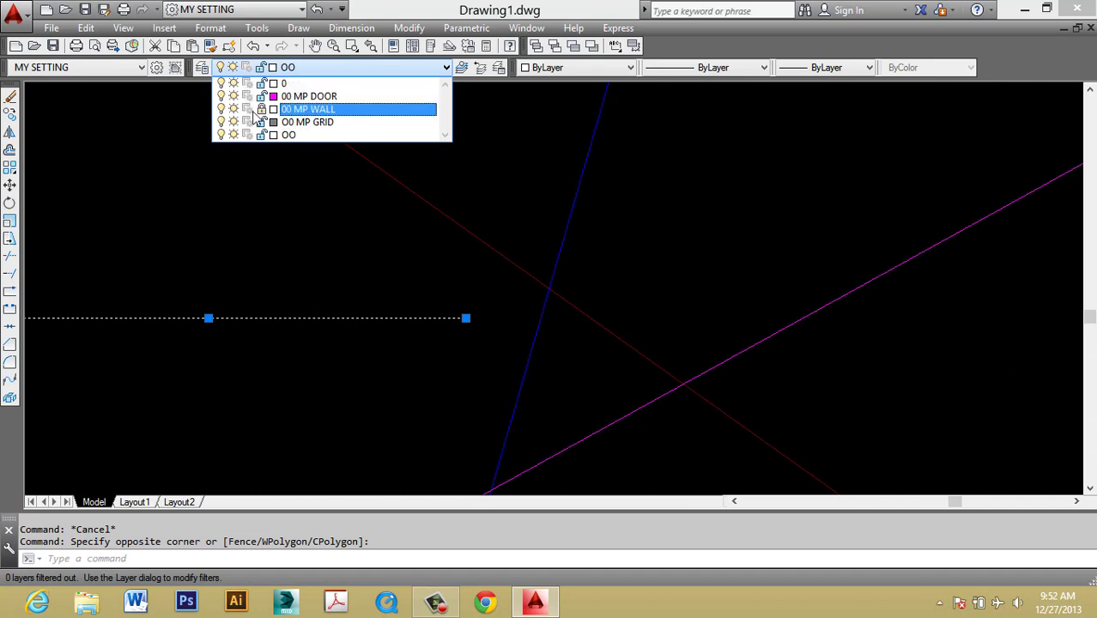
{"action": "key", "text": "Escape"}
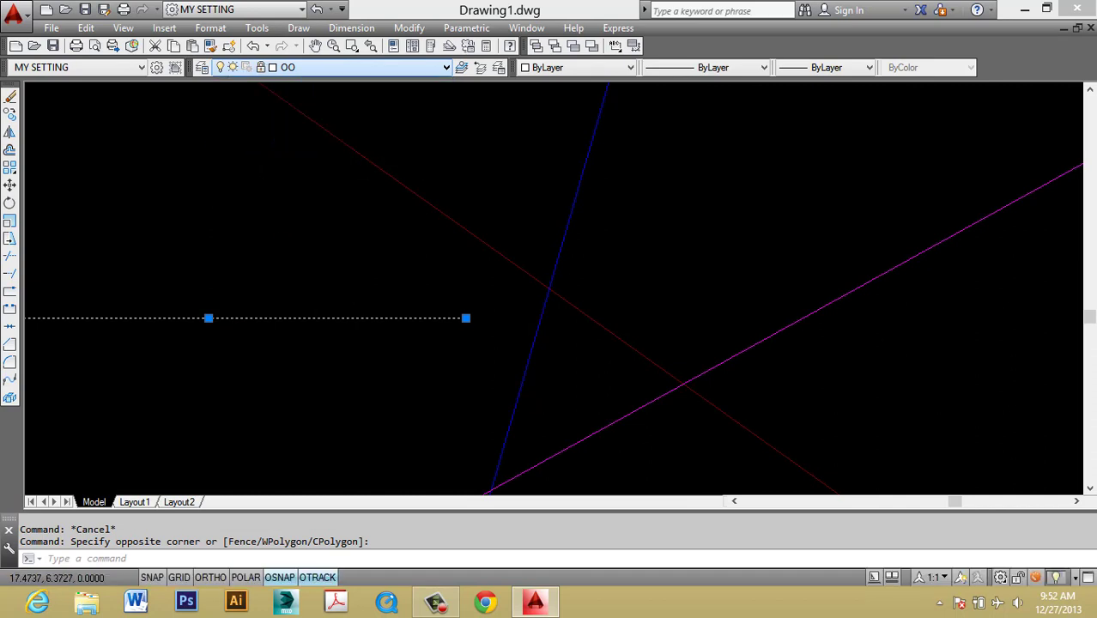
{"action": "key", "text": "Escape"}
{"action": "middle_click_drag", "start_coordinate": [344, 483], "coordinate": [499, 473]}
{"action": "key", "text": "Escape"}
Step: Select the horizontal line on the locked OO layer several times to examine its display and properties
{"action": "left_click", "coordinate": [432, 342]}
{"action": "left_click", "coordinate": [400, 339]}
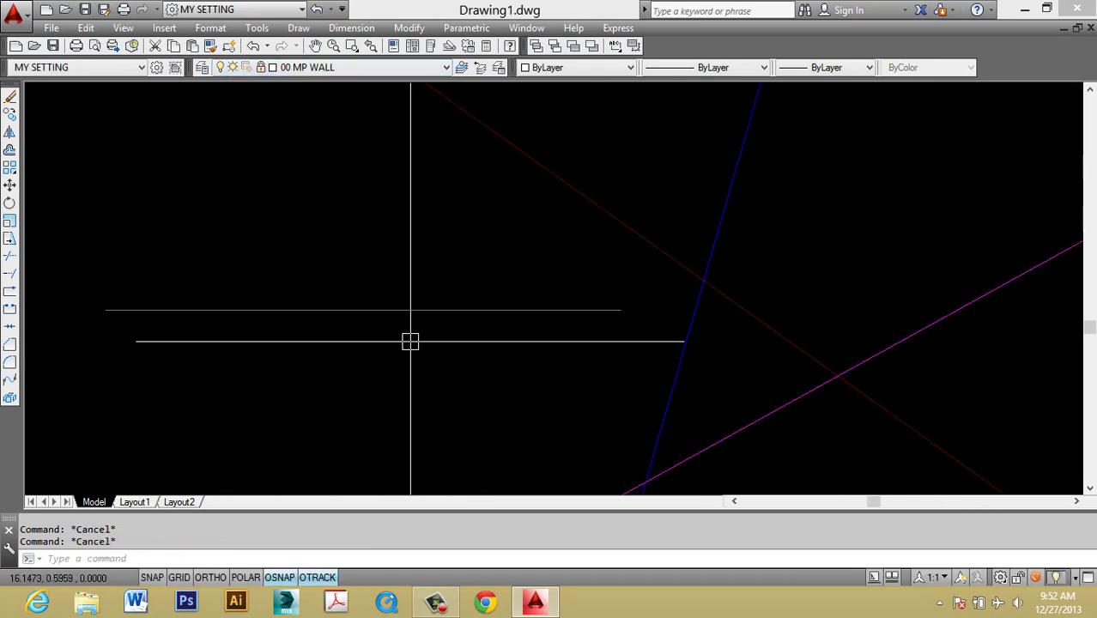
{"action": "left_click", "coordinate": [413, 342]}
{"action": "left_click", "coordinate": [291, 238]}
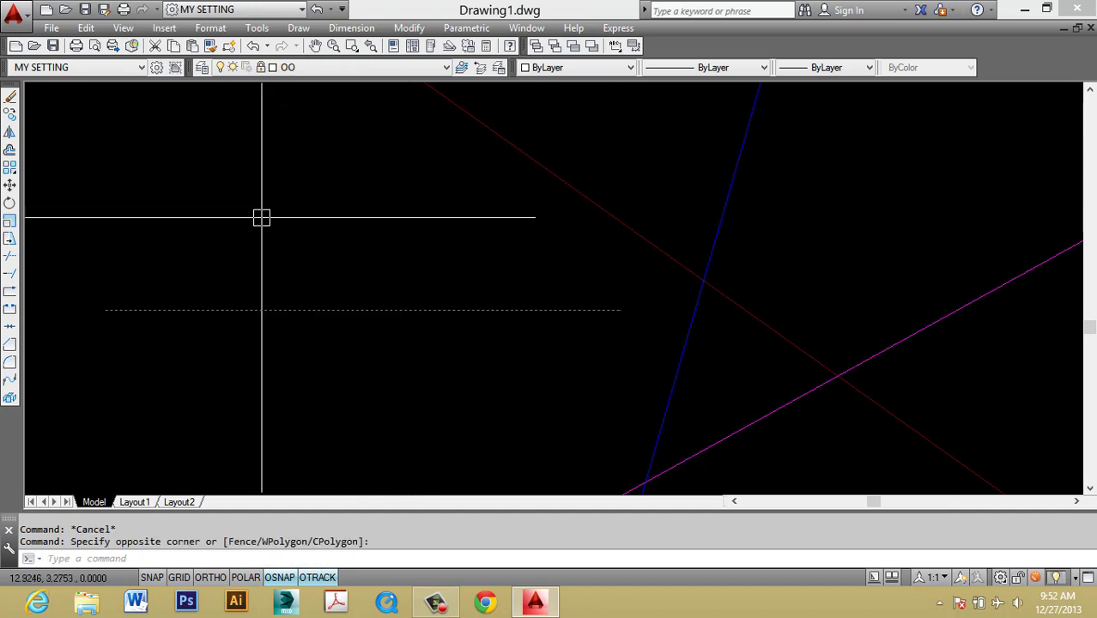
{"action": "key", "text": "Escape"}
{"action": "left_click", "coordinate": [284, 231]}
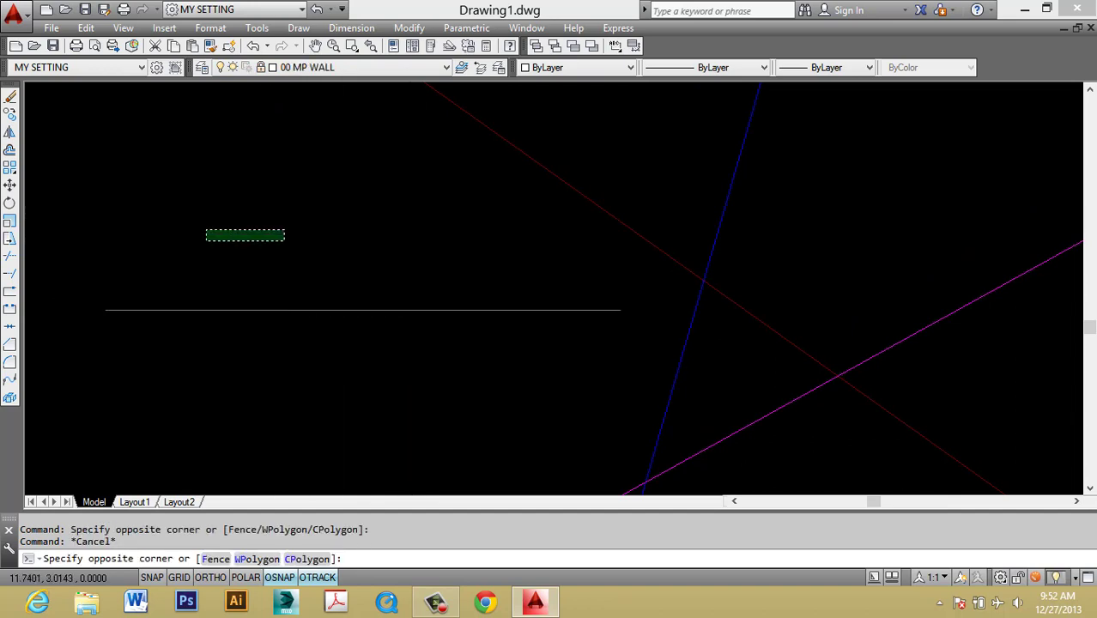
{"action": "left_click", "coordinate": [203, 241]}
{"action": "left_click", "coordinate": [161, 367]}
{"action": "key", "text": "Escape"}
{"action": "left_click", "coordinate": [243, 367]}
{"action": "left_click", "coordinate": [166, 260]}
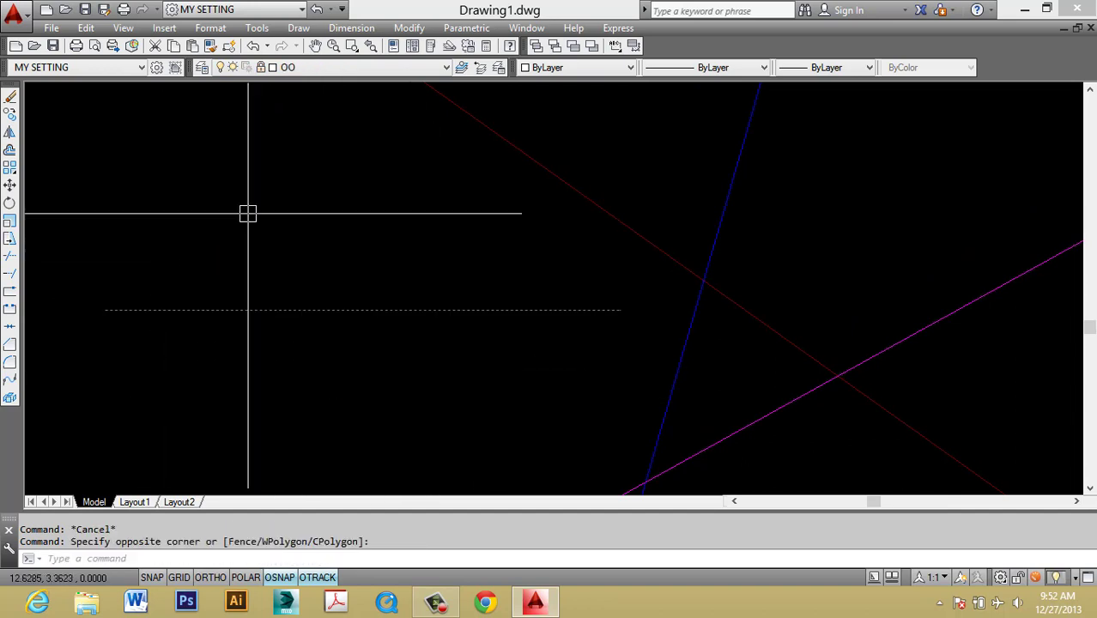
{"action": "key", "text": "Escape"}
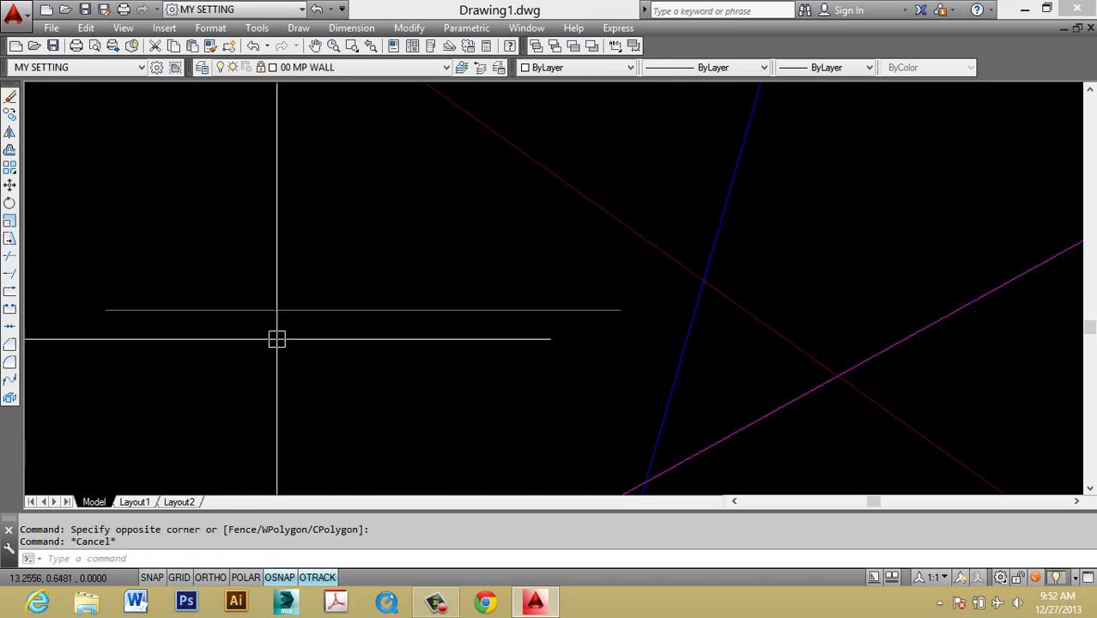
Step: Try to erase the horizontal line on the locked OO layer
{"action": "left_click", "coordinate": [331, 378]}
{"action": "left_click", "coordinate": [227, 237]}
{"action": "type", "text": "e"}
{"action": "key", "text": "Return"}
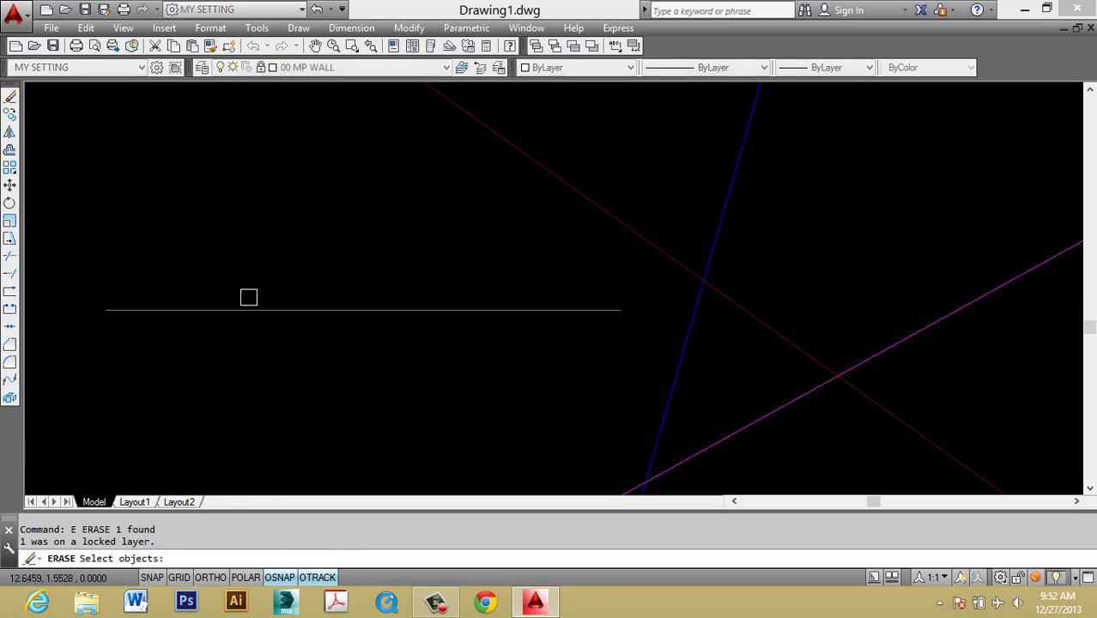
Step: Try to erase the horizontal line on the locked 00 MP WALL layer
{"action": "left_click", "coordinate": [255, 309]}
{"action": "key", "text": "Escape"}
{"action": "left_click", "coordinate": [274, 314]}
{"action": "key", "text": "Escape"}
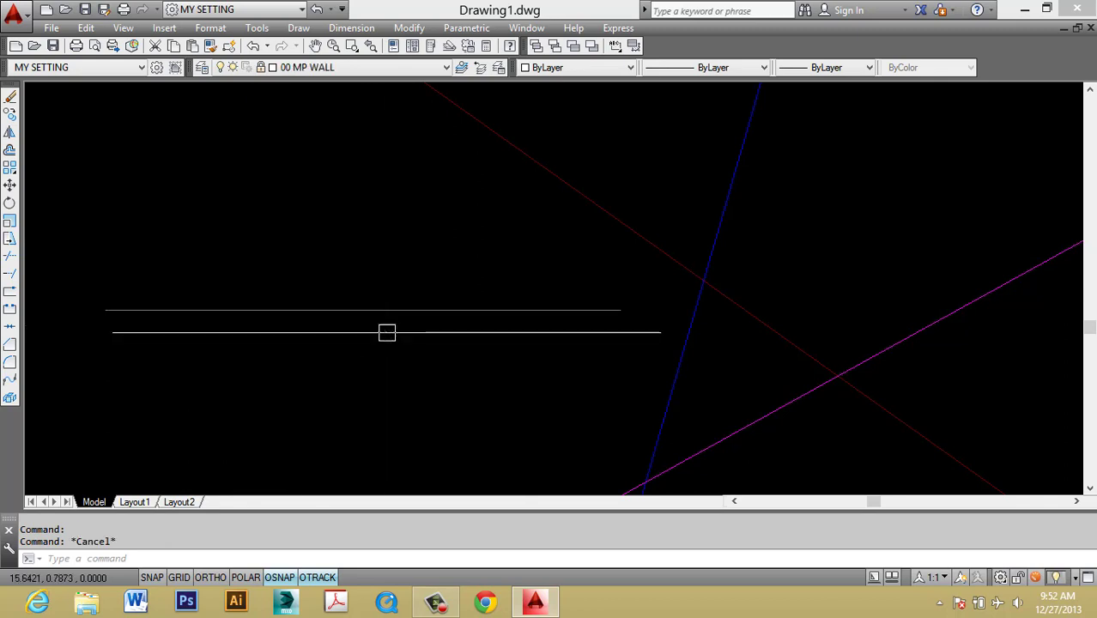
{"action": "left_click", "coordinate": [389, 333]}
{"action": "left_click", "coordinate": [254, 235]}
{"action": "key", "text": "Return"}
{"action": "key", "text": "Escape"}
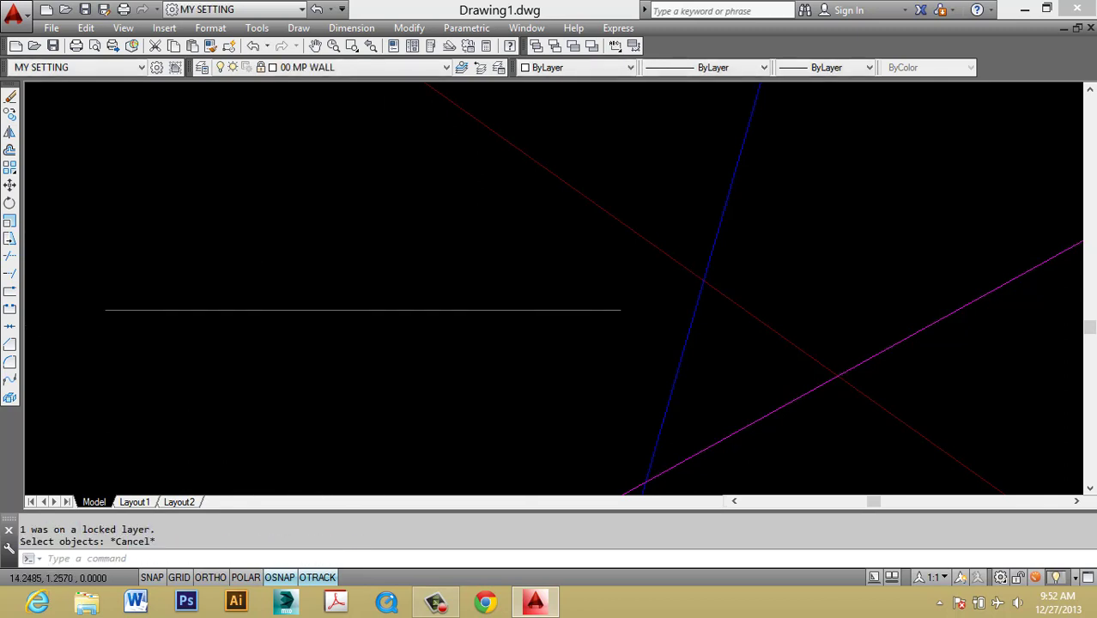
Step: Try to move the horizontal line on the locked 00 MP WALL layer
{"action": "left_click", "coordinate": [323, 311]}
{"action": "type", "text": "m"}
{"action": "key", "text": "Return"}
{"action": "key", "text": "Escape"}
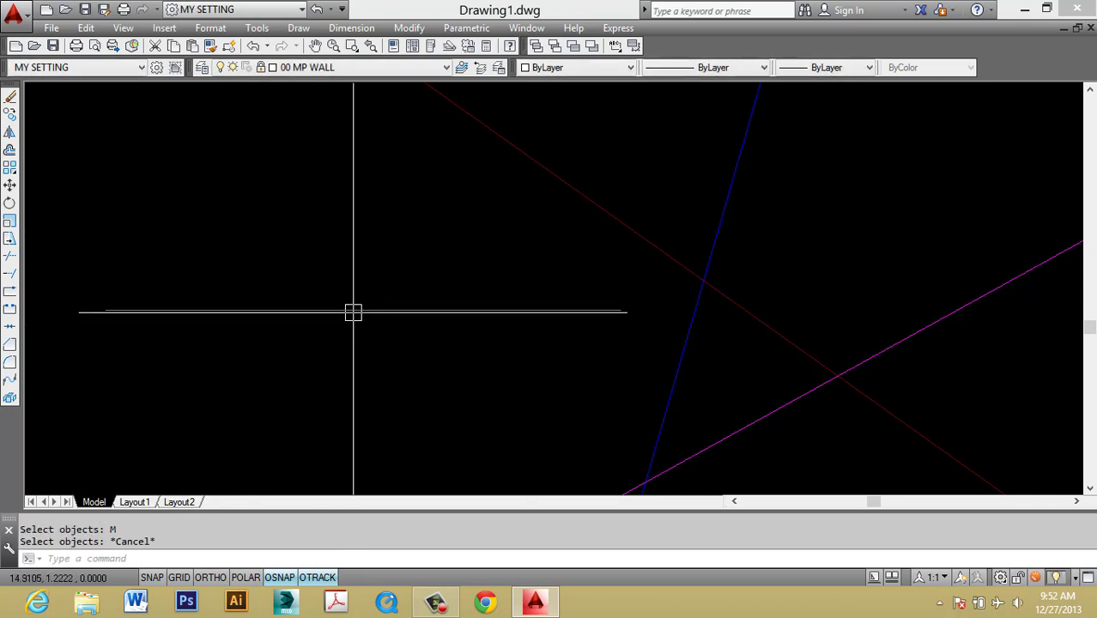
{"action": "left_click", "coordinate": [352, 311]}
{"action": "type", "text": "m"}
{"action": "key", "text": "Return"}
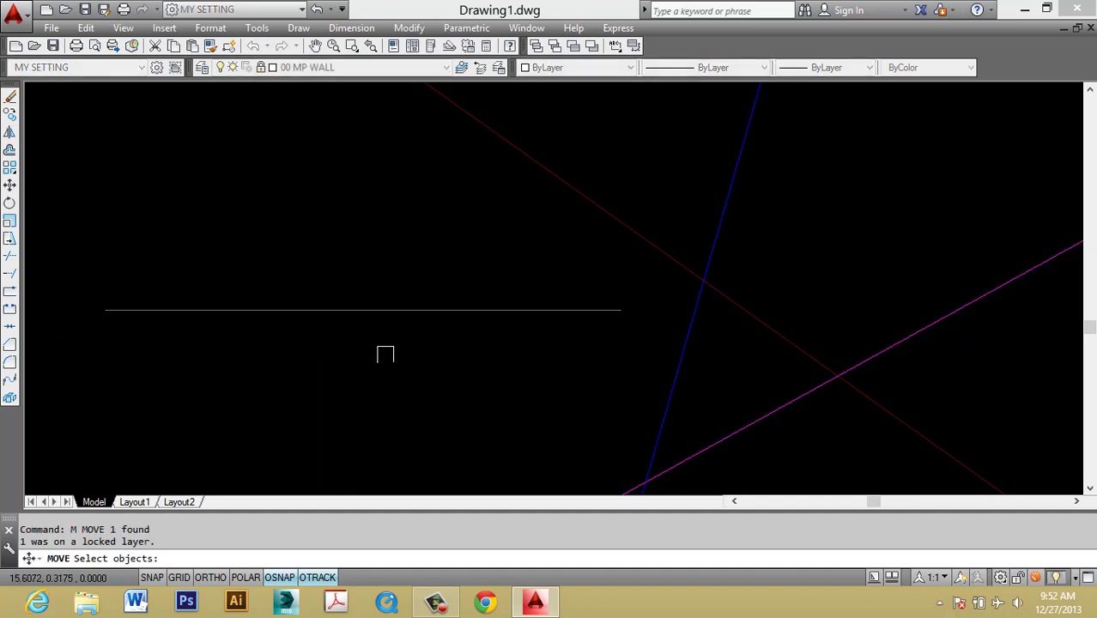
{"action": "key", "text": "Escape"}
{"action": "left_click", "coordinate": [401, 354]}
{"action": "left_click", "coordinate": [208, 205]}
{"action": "key", "text": "Escape"}
{"action": "key", "text": "Escape"}
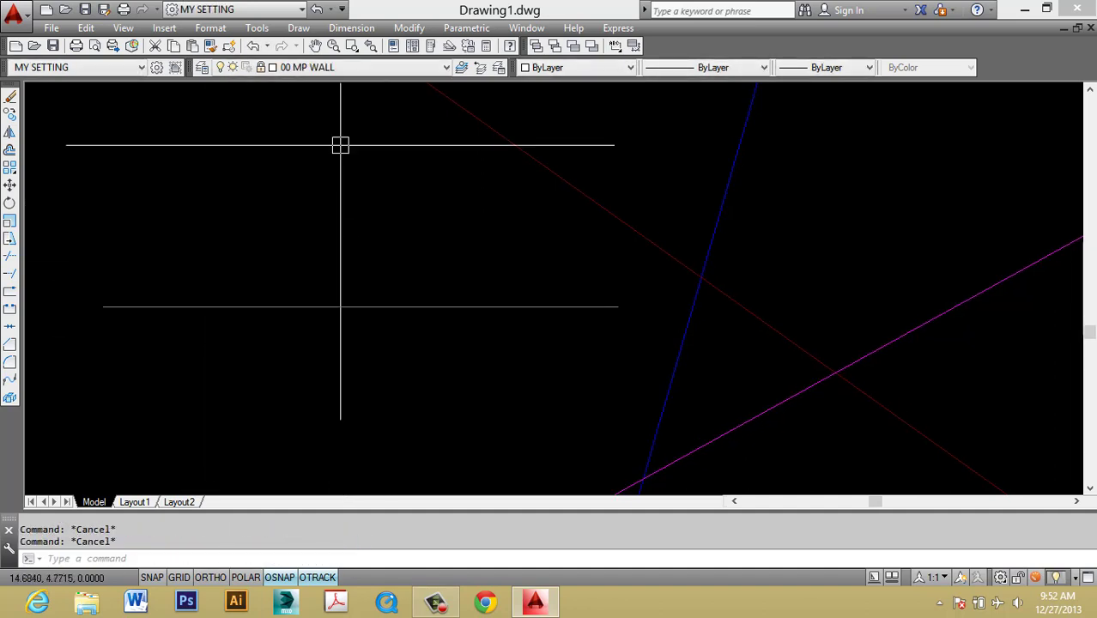
Step: Lock all the remaining unlocked layers in the drawing and regenerate the model
{"action": "left_click", "coordinate": [307, 67]}
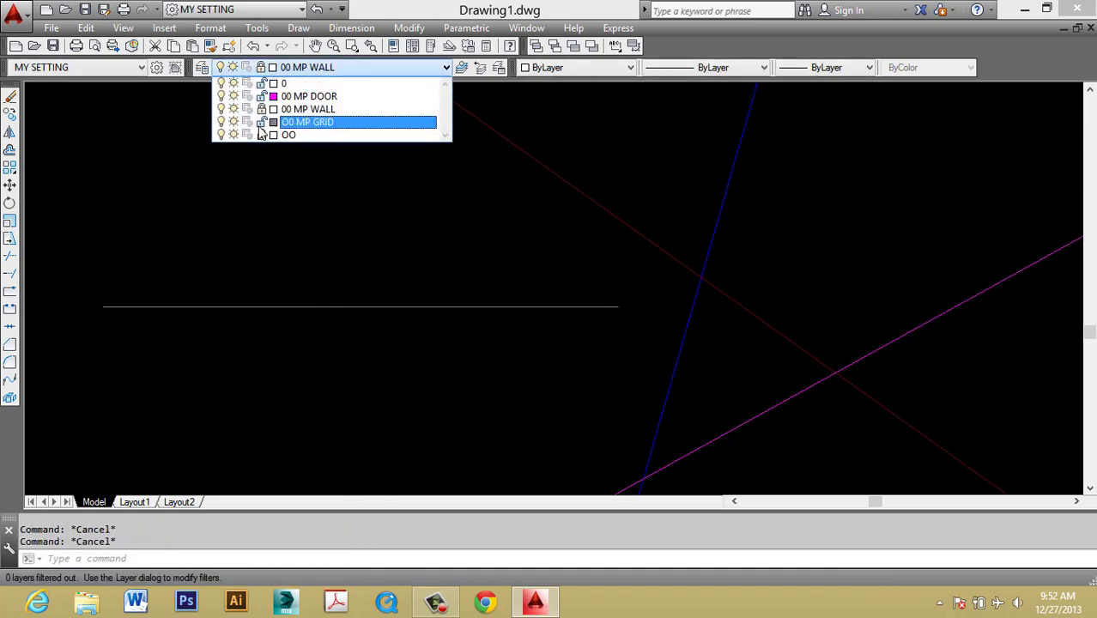
{"action": "left_click", "coordinate": [409, 291]}
{"action": "scroll", "coordinate": [431, 294], "scroll_direction": "down", "scroll_amount": 8}
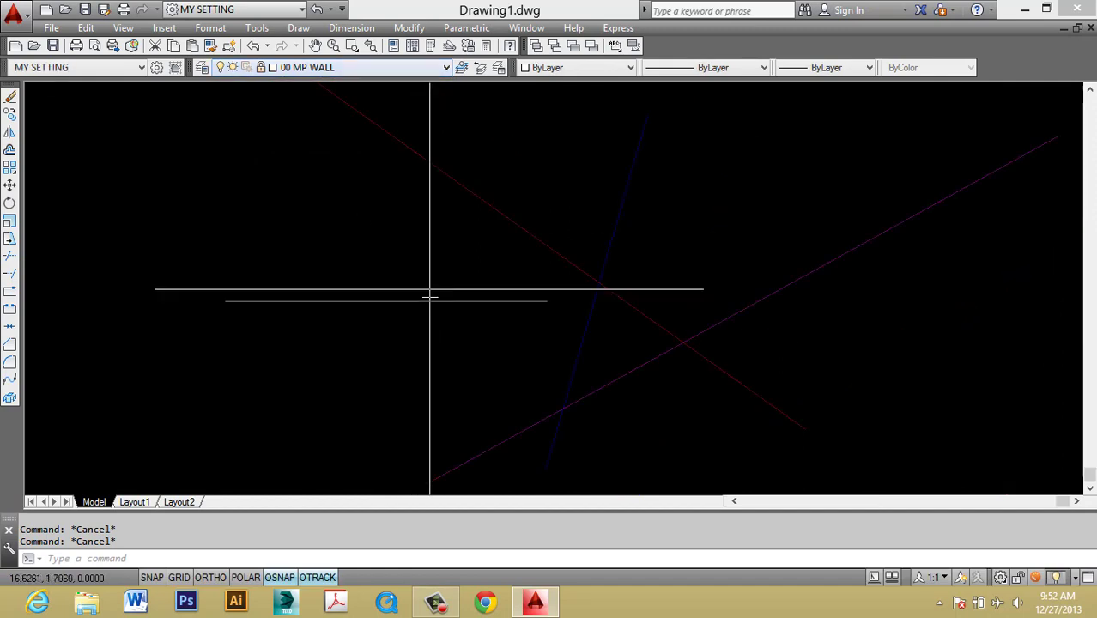
{"action": "type", "text": "re"}
{"action": "key", "text": "Return"}
{"action": "key", "text": "Escape"}
{"action": "scroll", "coordinate": [463, 301], "scroll_direction": "up", "scroll_amount": 6}
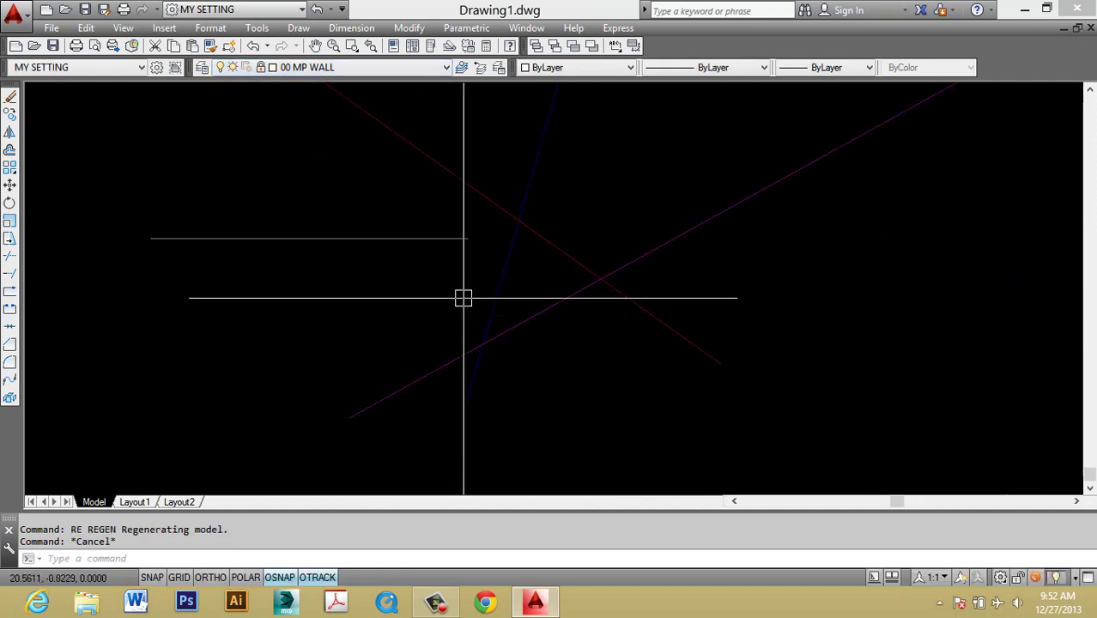
Step: Unlock all five layers: 0, 00 MP DOOR, 00 MP WALL, O0 MP GRID and OO
{"action": "left_click", "coordinate": [312, 67]}
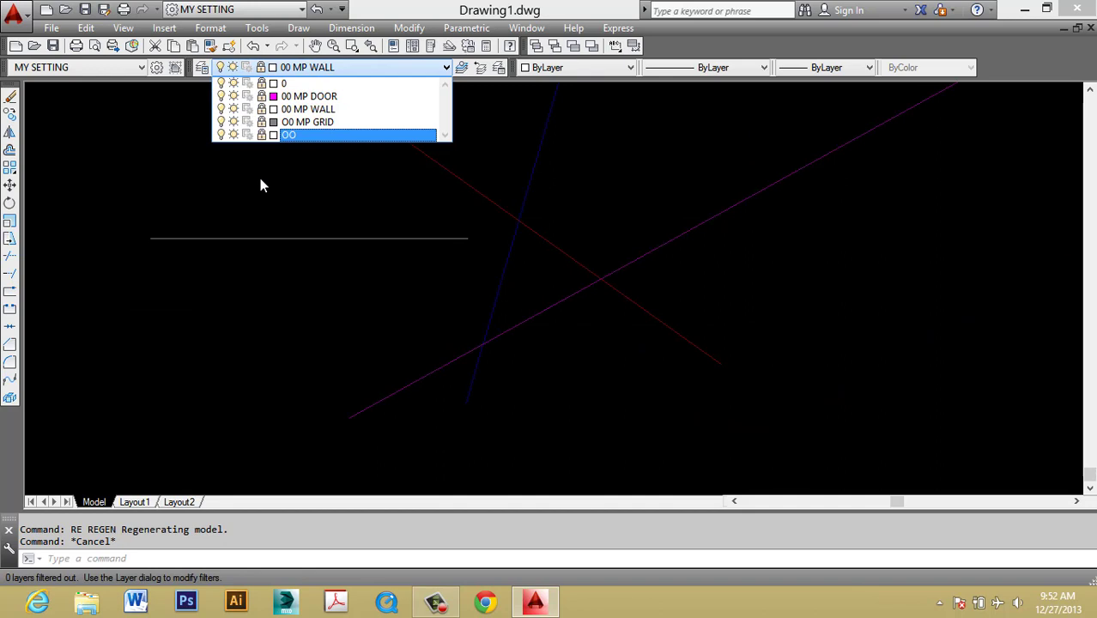
{"action": "left_click", "coordinate": [262, 109]}
{"action": "left_click", "coordinate": [262, 97]}
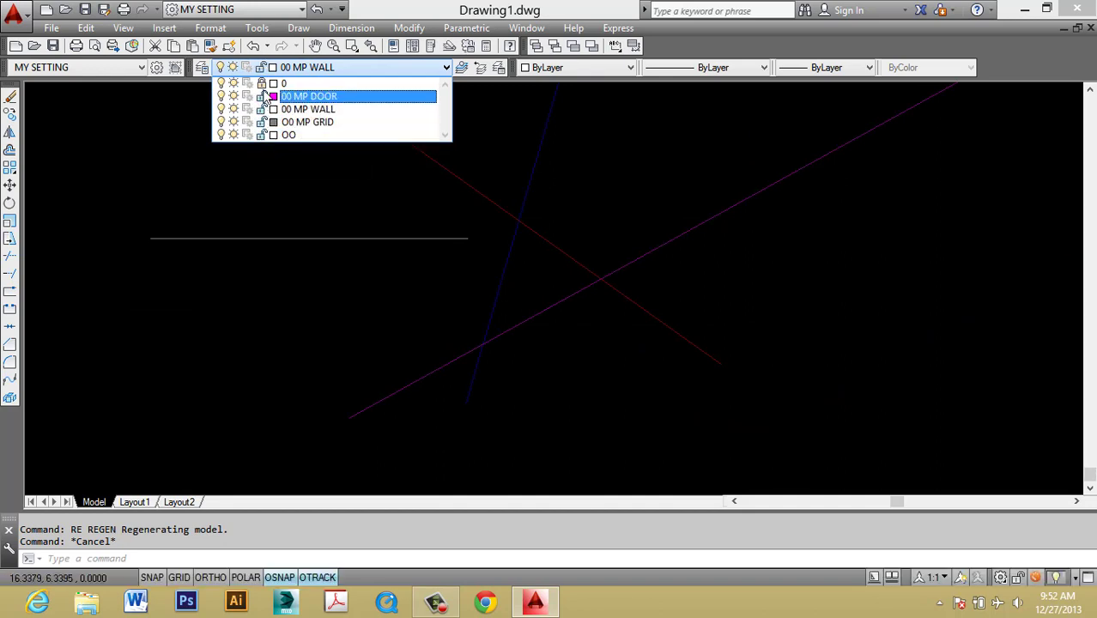
{"action": "key", "text": "Escape"}
{"action": "scroll", "coordinate": [454, 364], "scroll_direction": "down", "scroll_amount": 3}
{"action": "scroll", "coordinate": [523, 326], "scroll_direction": "up", "scroll_amount": 4}
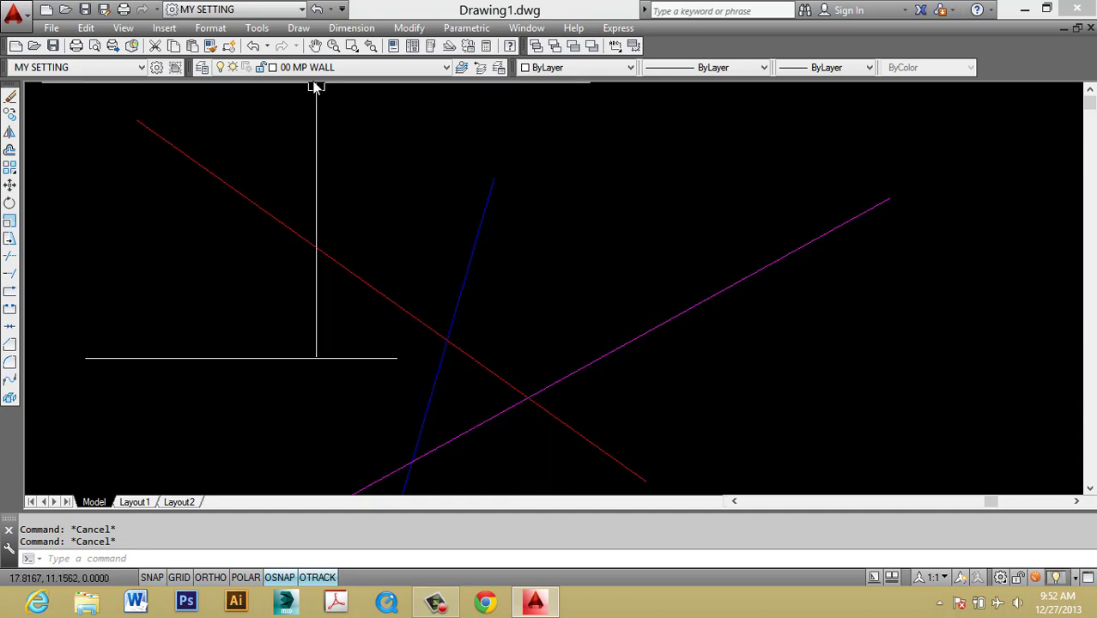
Step: Open the Layer Properties Manager and turn off plotting for all five layers
{"action": "left_click", "coordinate": [202, 68]}
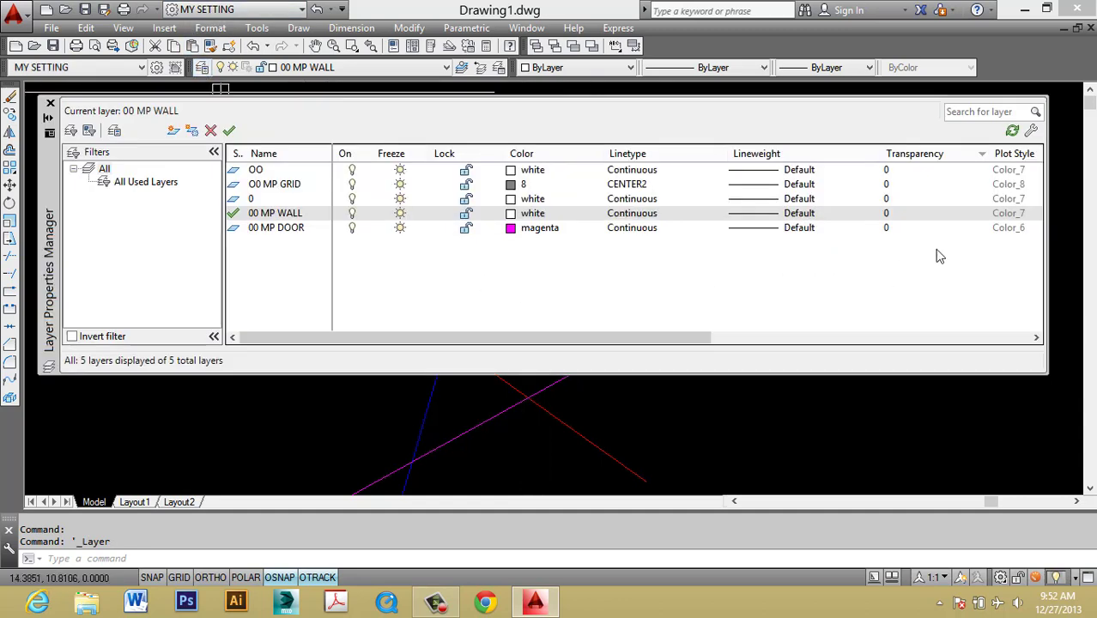
{"action": "left_click_drag", "start_coordinate": [687, 336], "coordinate": [993, 349]}
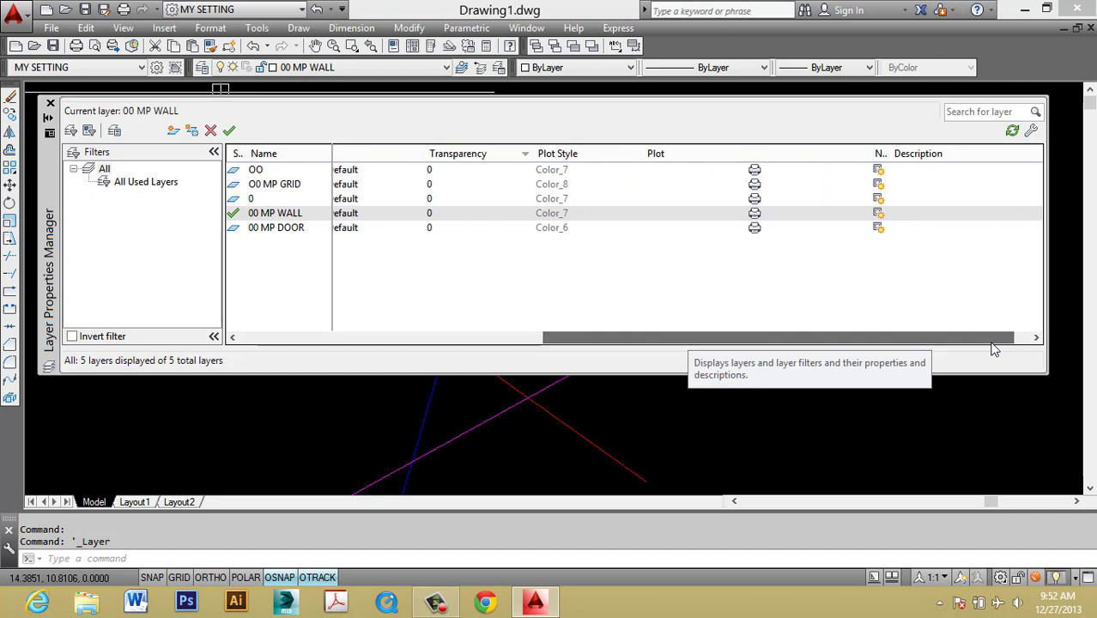
{"action": "left_click", "coordinate": [754, 230]}
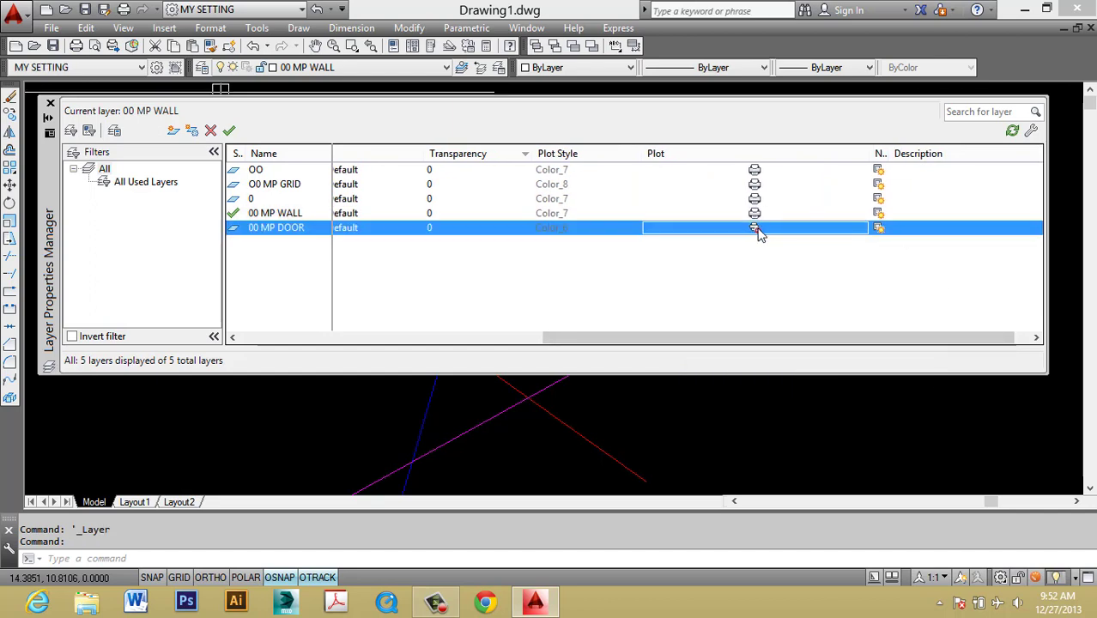
{"action": "left_click", "coordinate": [755, 216]}
{"action": "left_click", "coordinate": [755, 200]}
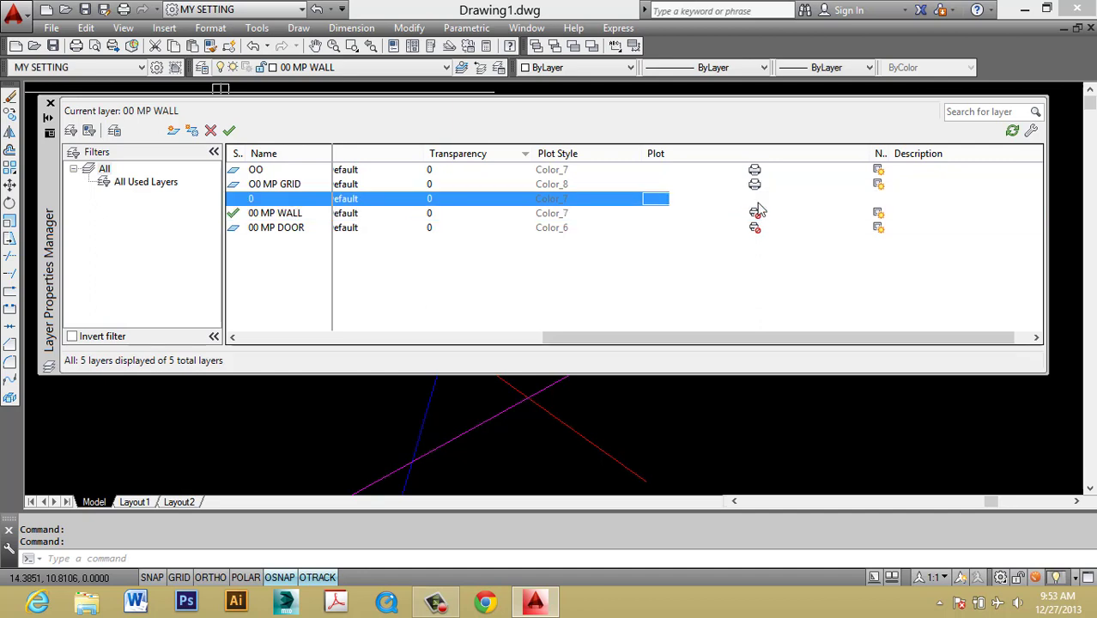
{"action": "left_click", "coordinate": [755, 186]}
{"action": "left_click", "coordinate": [755, 170]}
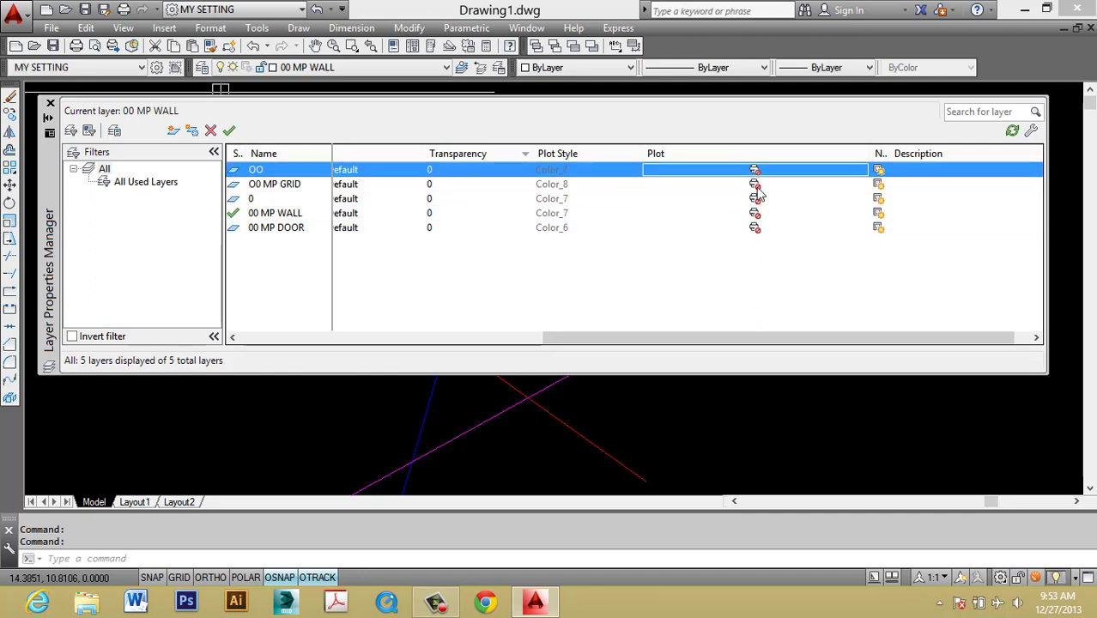
Step: Turn plotting back on for all five layers
{"action": "left_click", "coordinate": [755, 186]}
{"action": "left_click", "coordinate": [756, 199]}
{"action": "left_click", "coordinate": [756, 214]}
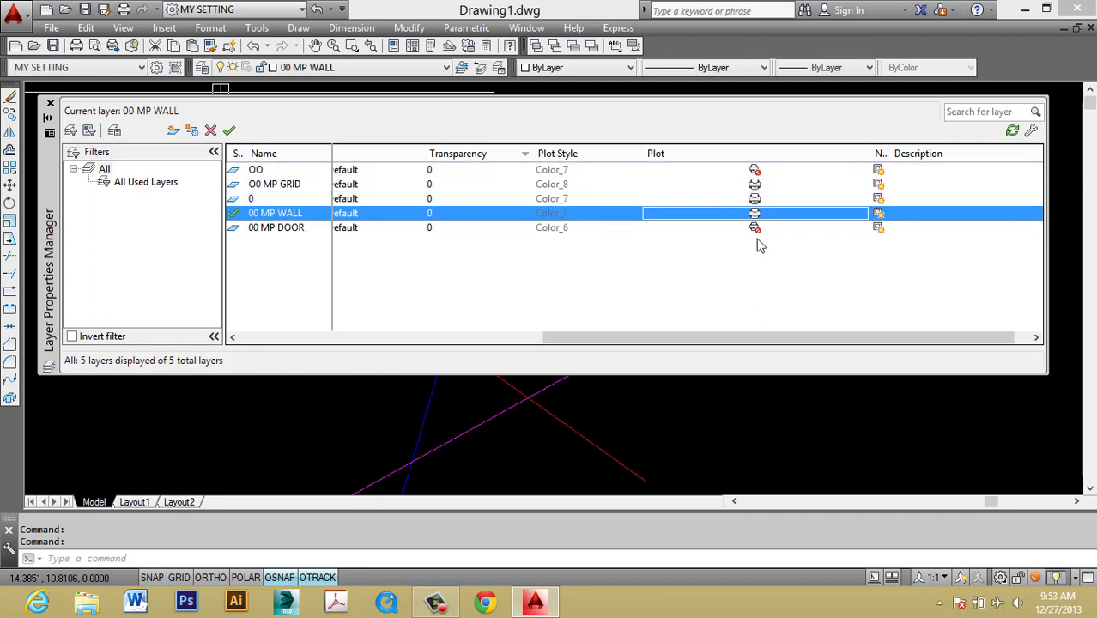
{"action": "left_click", "coordinate": [756, 229]}
{"action": "left_click", "coordinate": [755, 170]}
Step: Switch plotting off and back on for layers 0, 00 MP WALL and OO, and sort the layers by plot status
{"action": "left_click", "coordinate": [755, 199]}
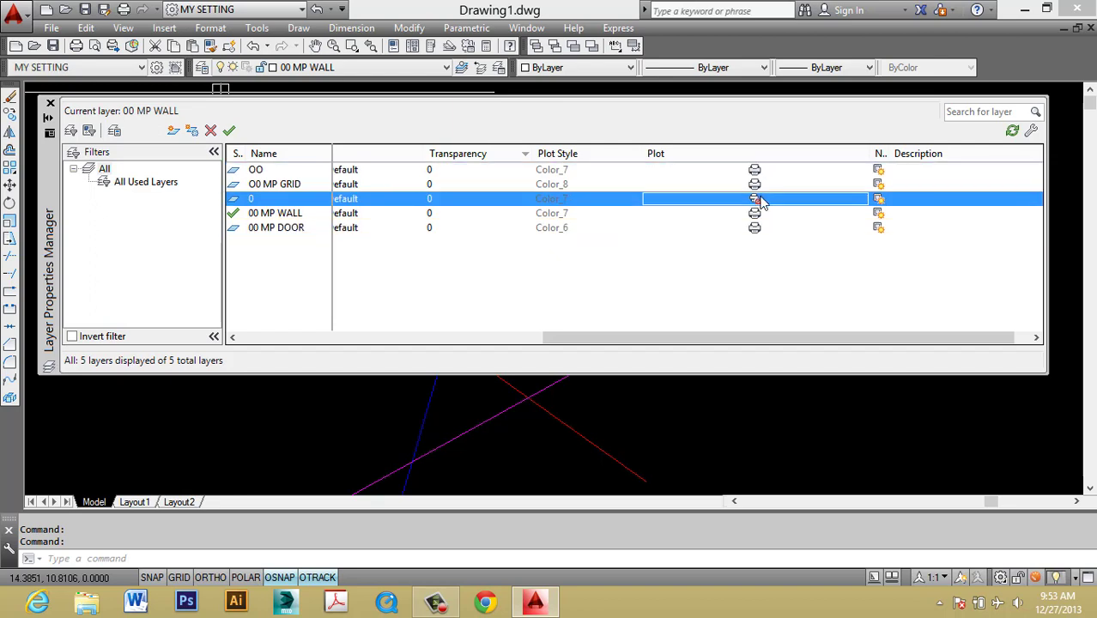
{"action": "left_click", "coordinate": [756, 214]}
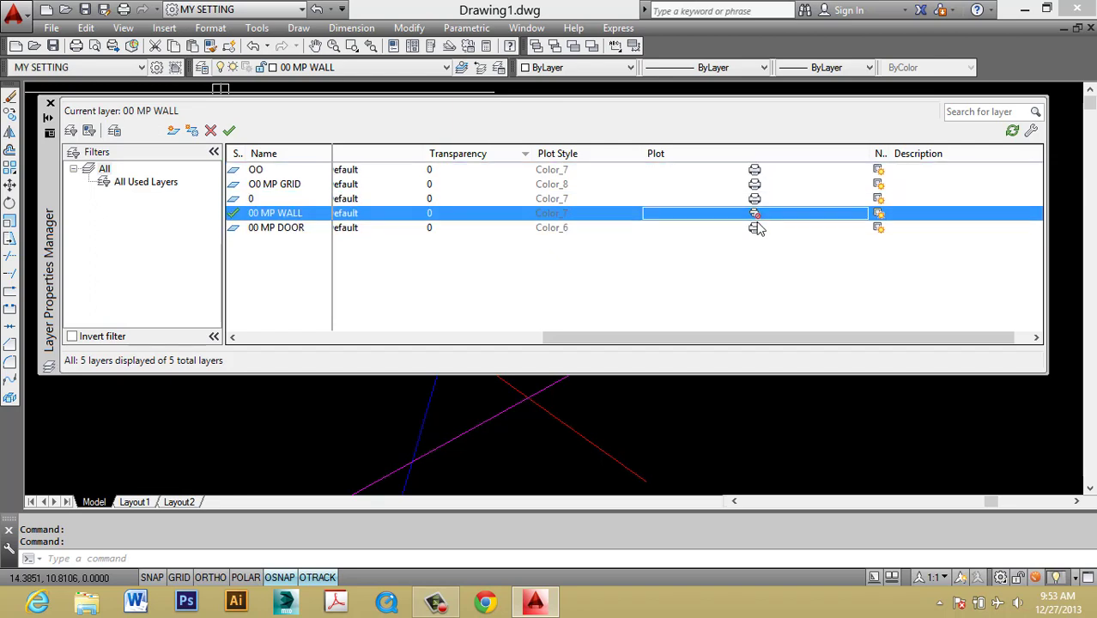
{"action": "left_click", "coordinate": [755, 171]}
{"action": "left_click", "coordinate": [755, 154]}
{"action": "left_click", "coordinate": [756, 170]}
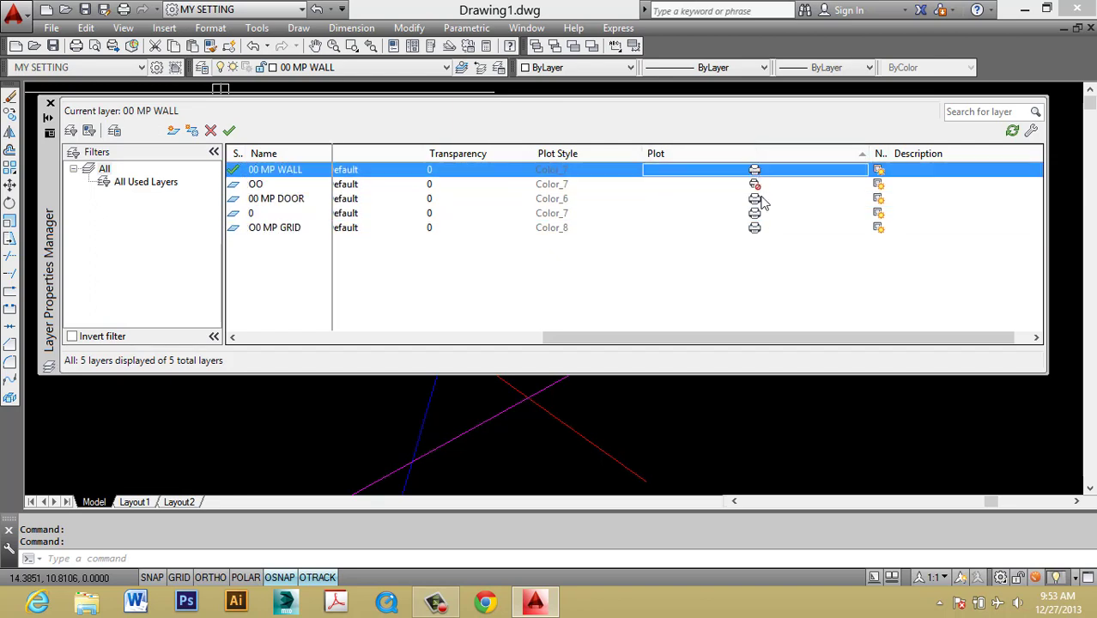
{"action": "left_click", "coordinate": [755, 185]}
{"action": "left_click", "coordinate": [761, 199]}
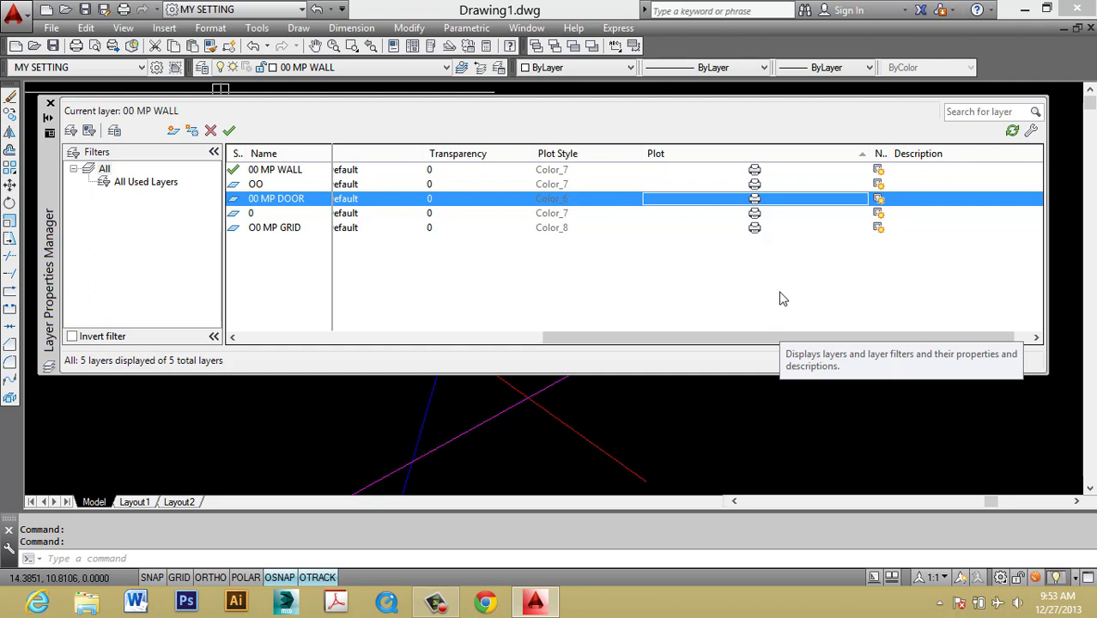
Step: Turn off plotting for layer 0 and close the Layer Properties Manager
{"action": "left_click", "coordinate": [752, 215]}
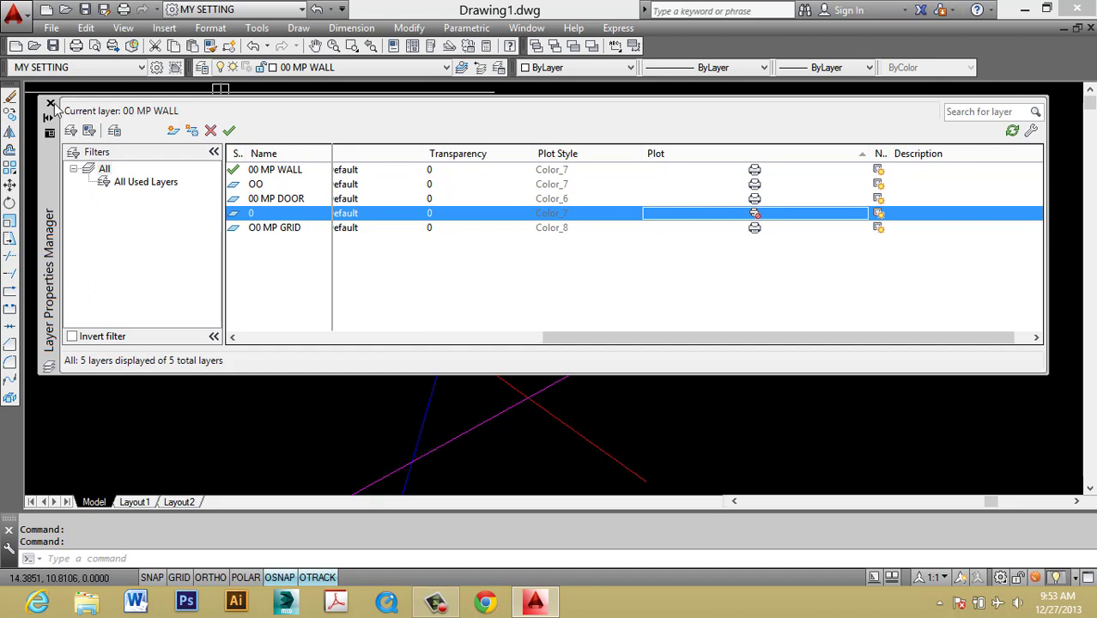
{"action": "left_click", "coordinate": [50, 104]}
Step: Erase all four crossing lines from the drawing
{"action": "scroll", "coordinate": [571, 304], "scroll_direction": "down", "scroll_amount": 5}
{"action": "left_click", "coordinate": [674, 412]}
{"action": "left_click", "coordinate": [410, 241]}
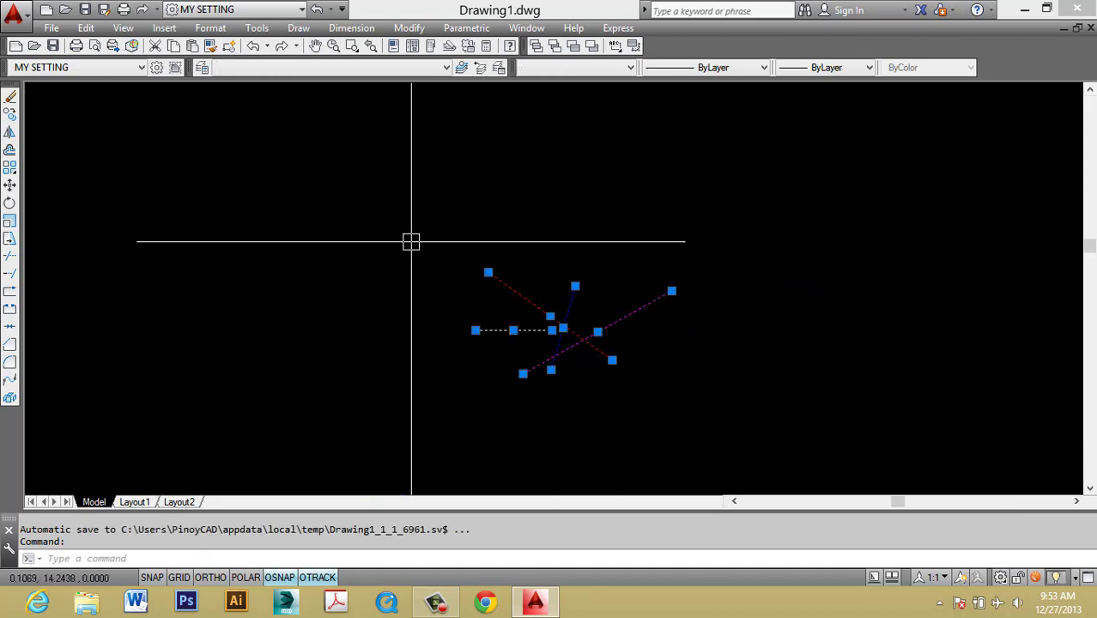
{"action": "type", "text": "e"}
{"action": "key", "text": "Return"}
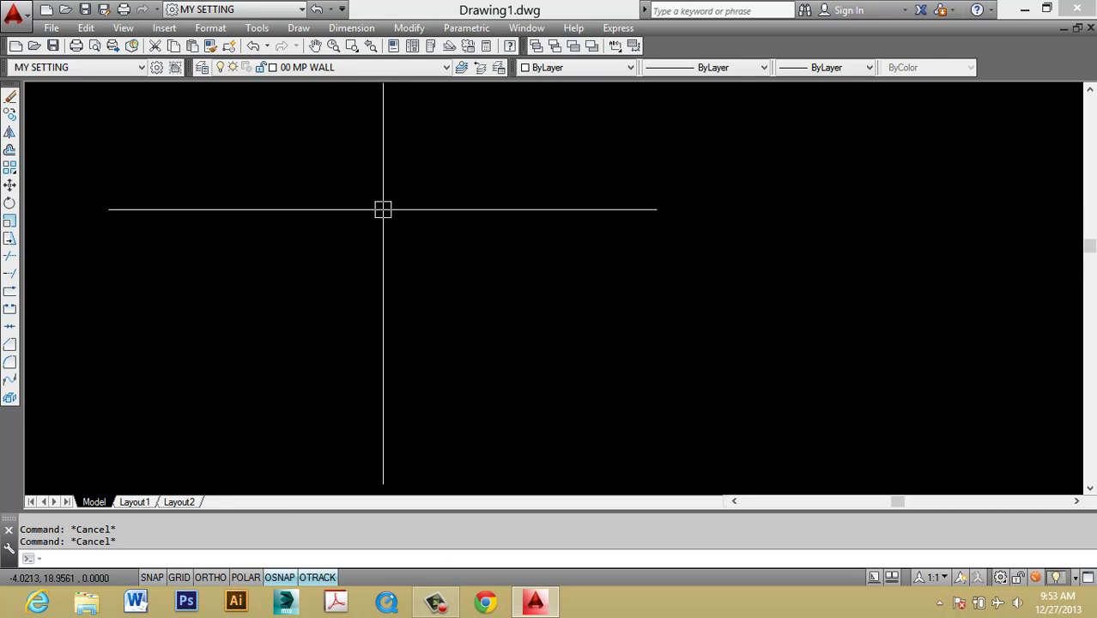
{"action": "type", "text": "DT"}
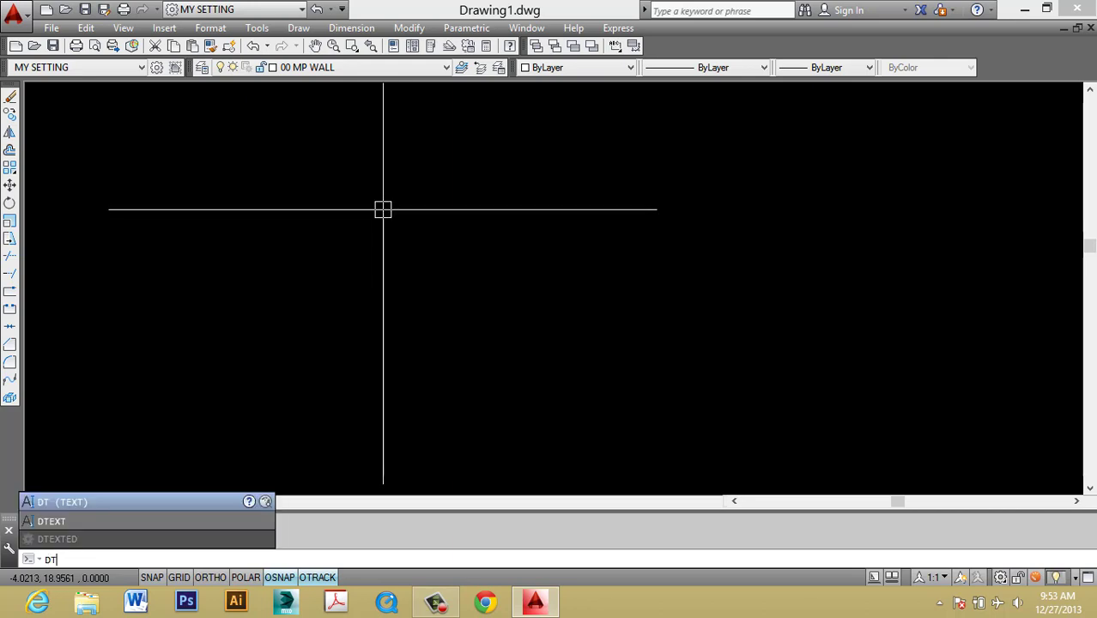
{"action": "key", "text": "Escape"}
{"action": "type", "text": "D"}
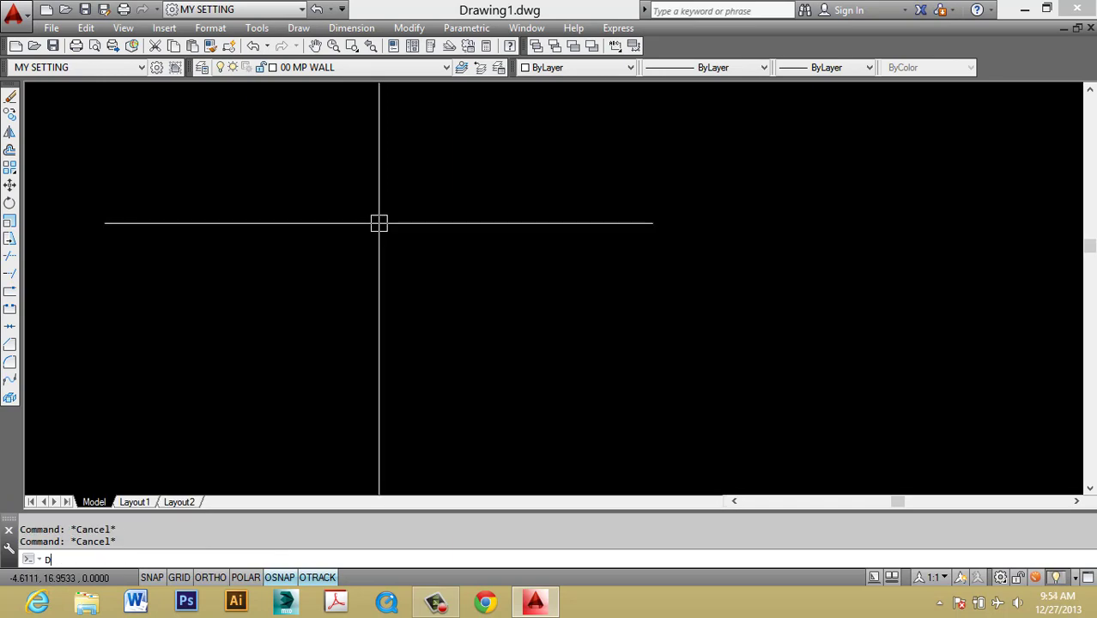
{"action": "type", "text": "T"}
{"action": "key", "text": "Escape"}
{"action": "key", "text": "Escape"}
Step: Write the single-line text PINOYCAD with height 1 and rotation angle 0, and set another text start point below it
{"action": "type", "text": "DT"}
{"action": "key", "text": "Return"}
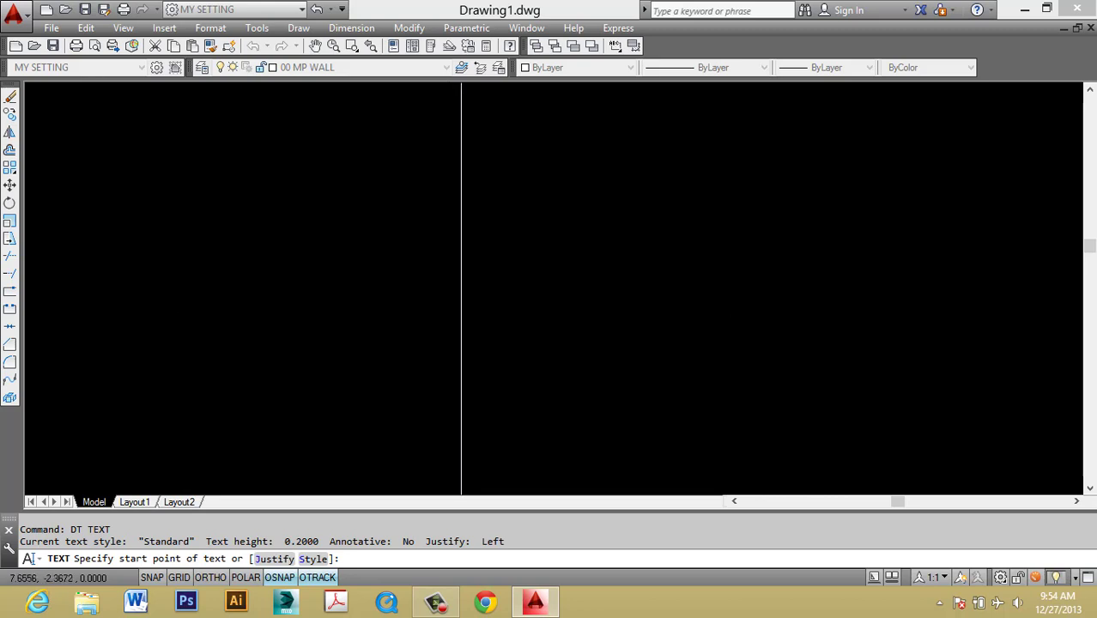
{"action": "left_click", "coordinate": [474, 355]}
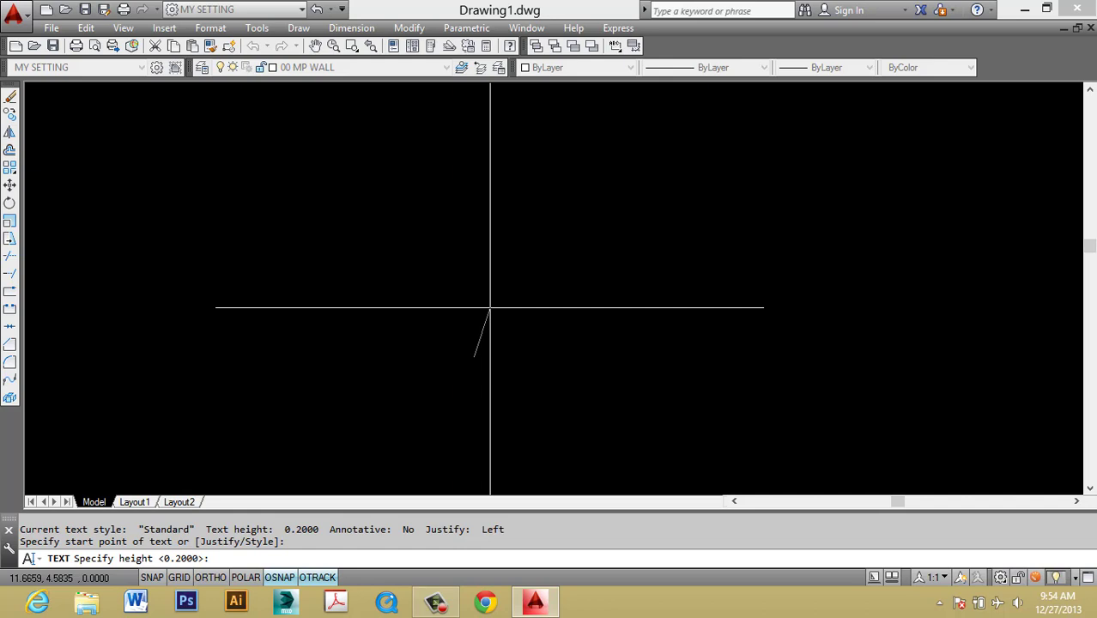
{"action": "type", "text": "1"}
{"action": "key", "text": "Return"}
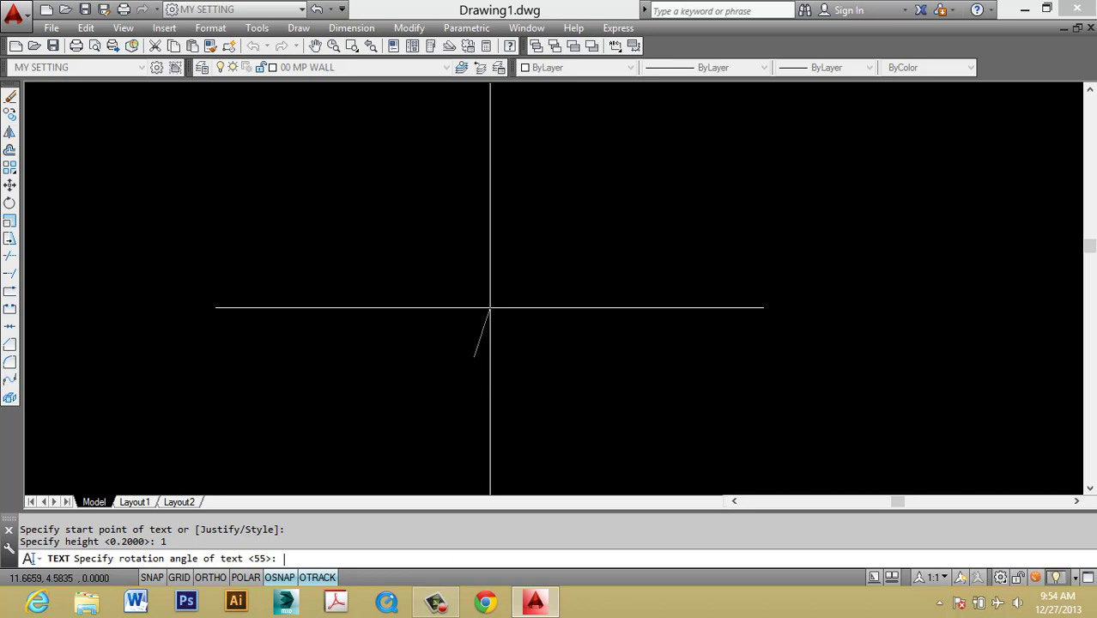
{"action": "type", "text": "0"}
{"action": "key", "text": "Return"}
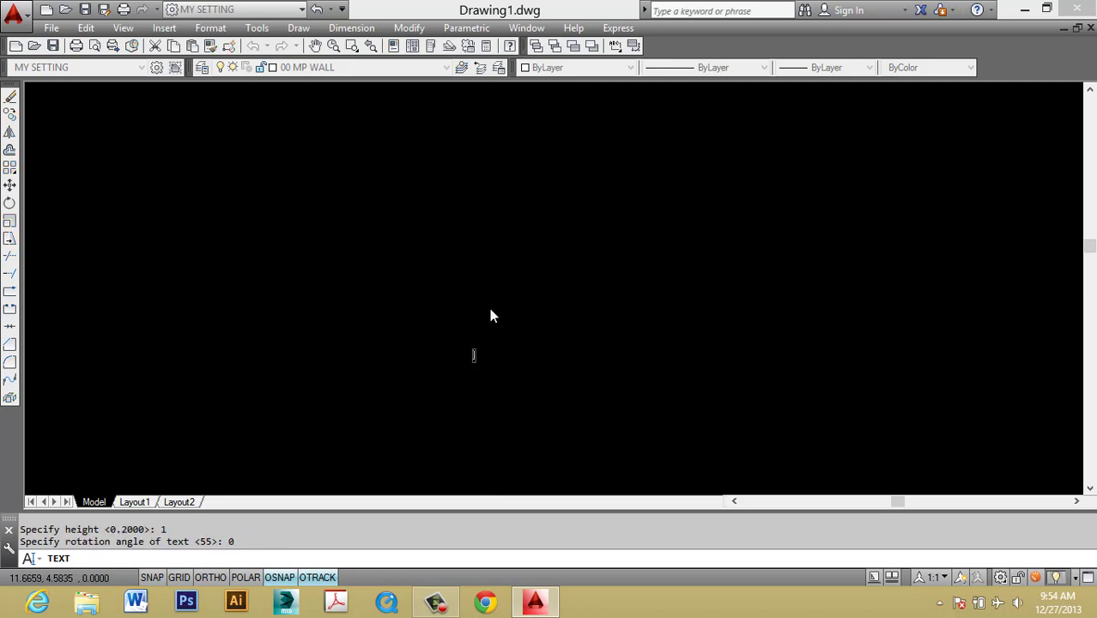
{"action": "scroll", "coordinate": [491, 355], "scroll_direction": "up", "scroll_amount": 5}
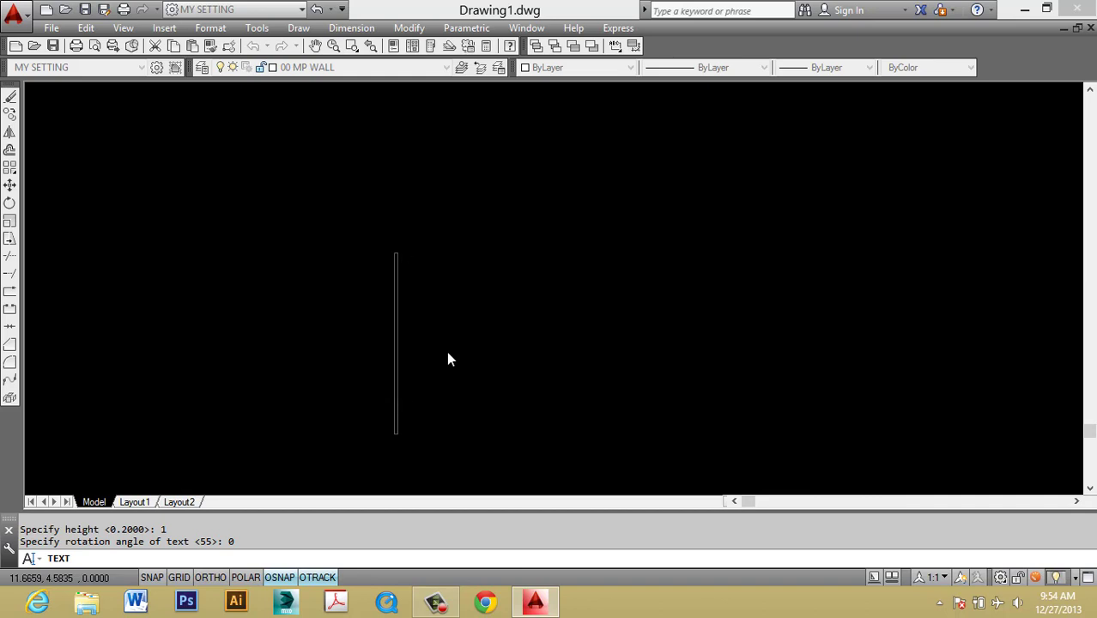
{"action": "type", "text": "P"}
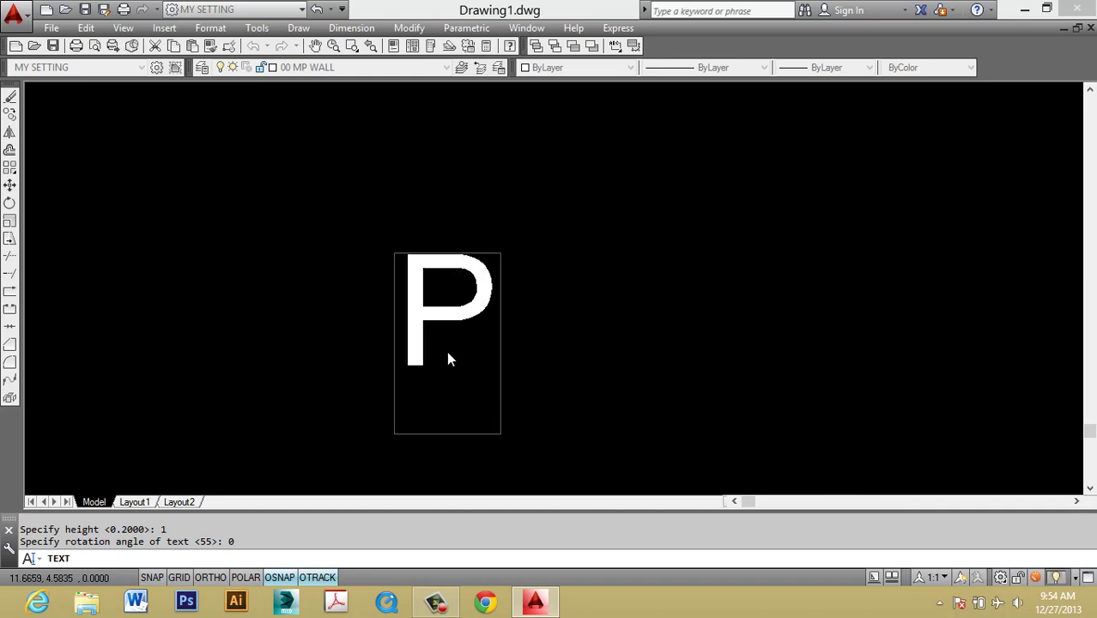
{"action": "type", "text": "INOYCAD"}
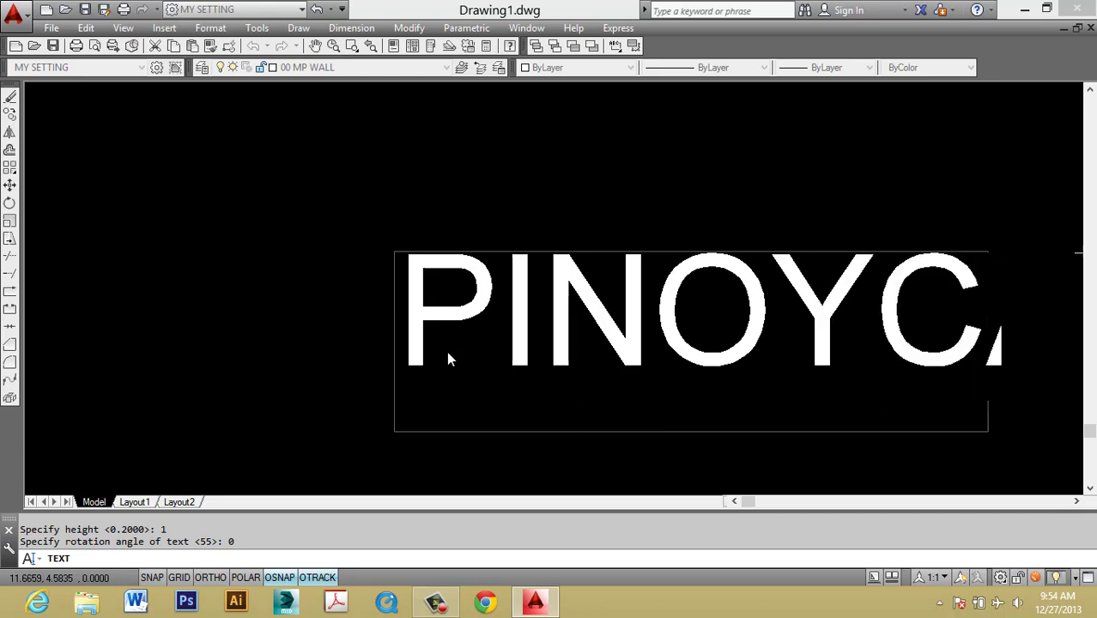
{"action": "scroll", "coordinate": [456, 355], "scroll_direction": "down", "scroll_amount": 4}
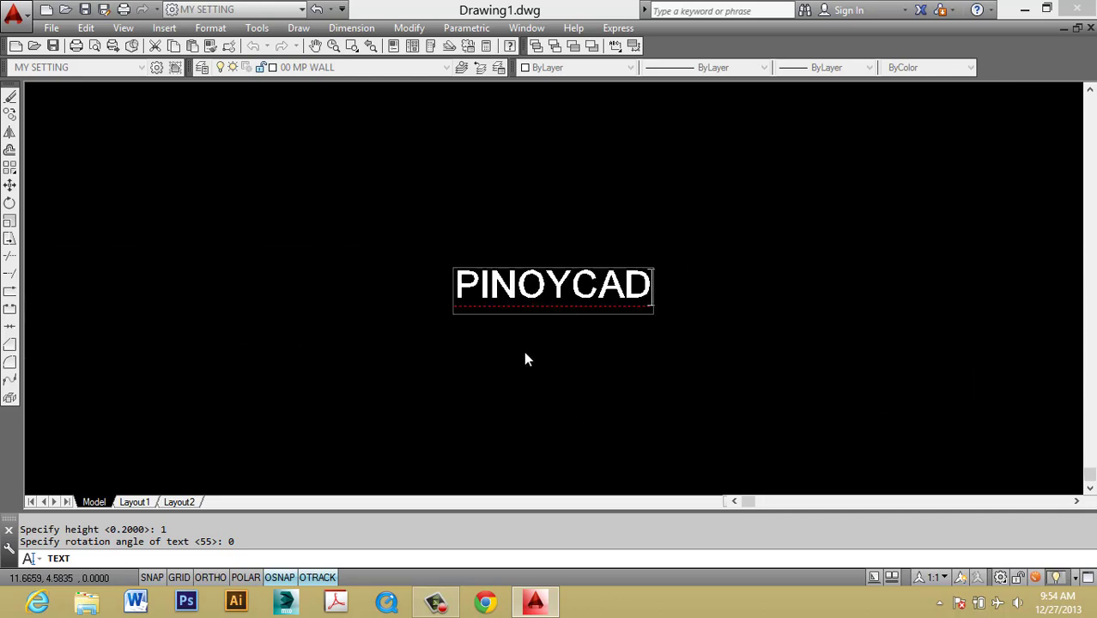
{"action": "left_click", "coordinate": [513, 374]}
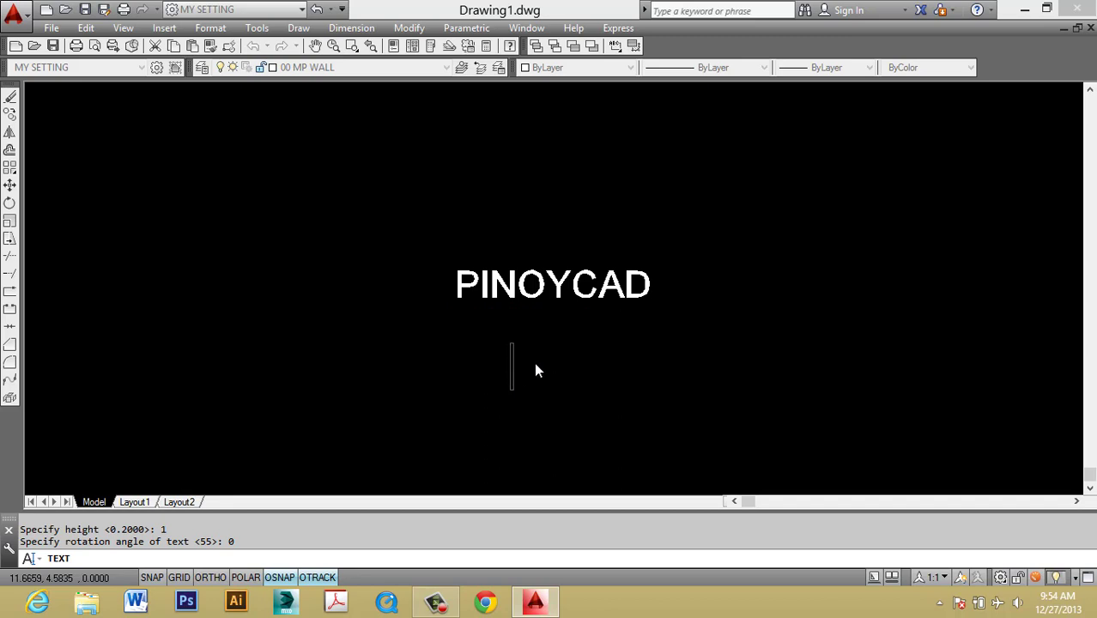
Step: Write the single-line text 2D BASIC at the start point below PINOYCAD and finish the text command
{"action": "type", "text": "2D BASIC"}
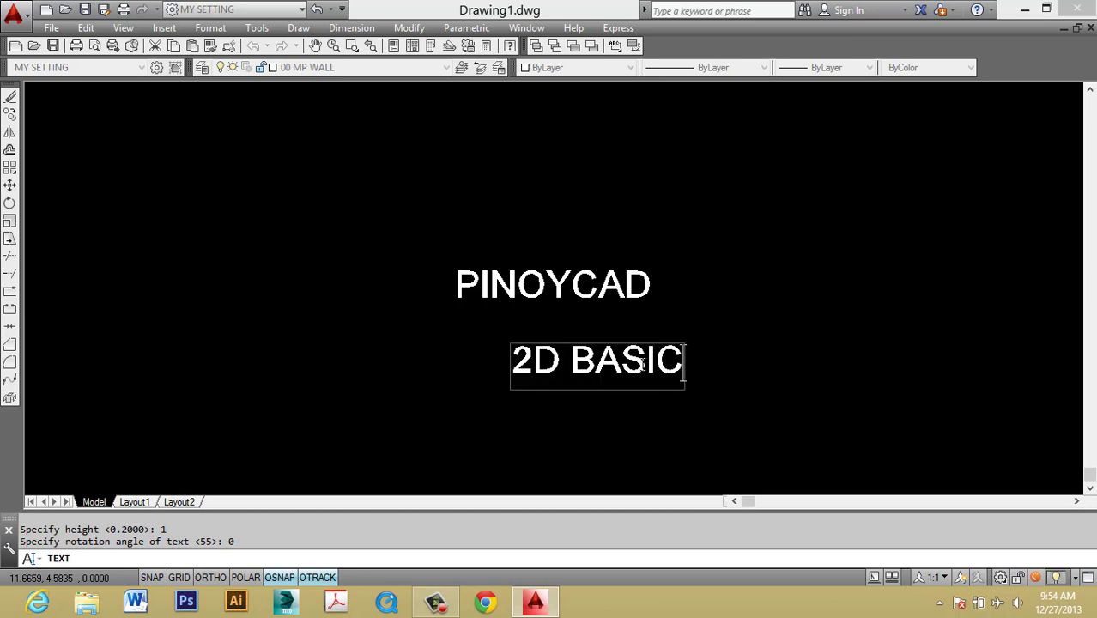
{"action": "left_click", "coordinate": [800, 301]}
{"action": "key", "text": "Return"}
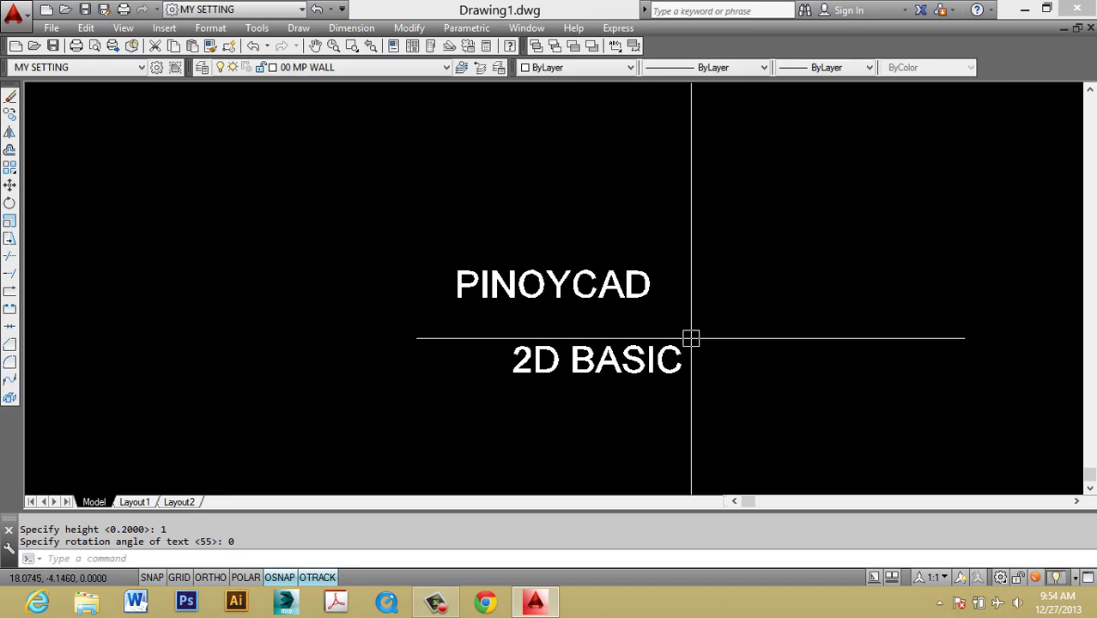
{"action": "middle_click_drag", "start_coordinate": [635, 342], "coordinate": [637, 337]}
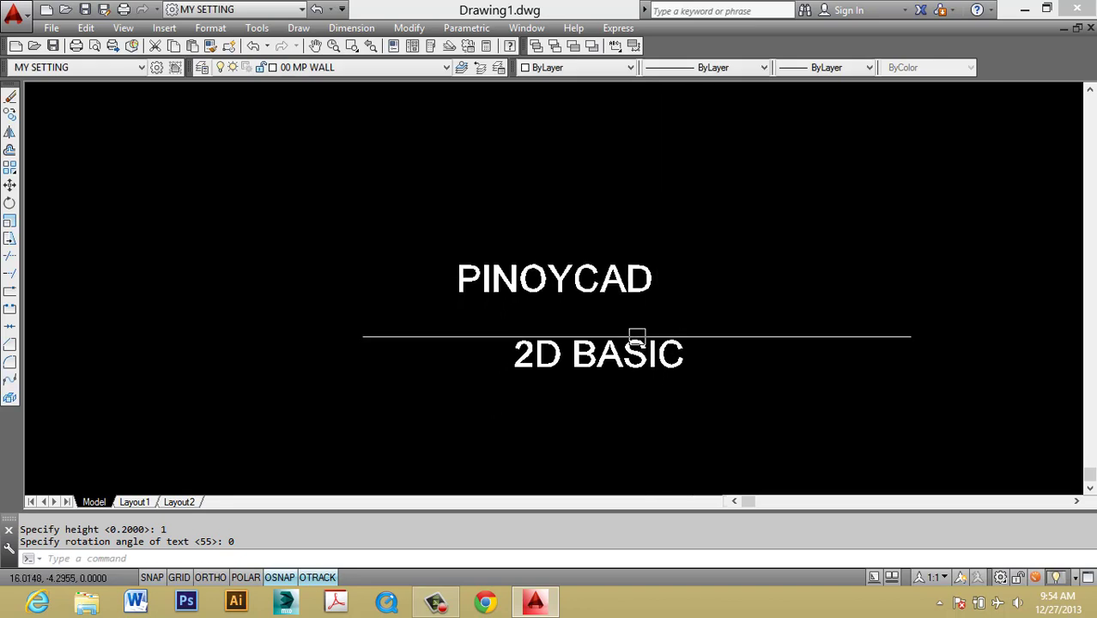
Step: Check the insertion grips of both texts and review the justification options of the single-line text command
{"action": "scroll", "coordinate": [637, 337], "scroll_direction": "up", "scroll_amount": 2}
{"action": "left_click", "coordinate": [563, 333]}
{"action": "left_click", "coordinate": [466, 257]}
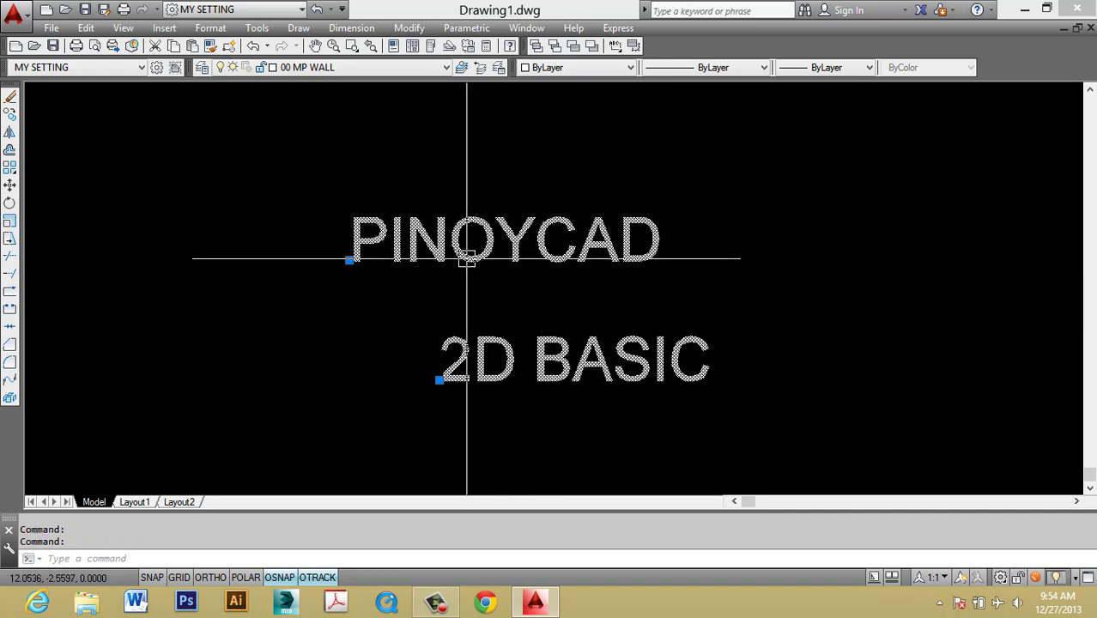
{"action": "key", "text": "Escape"}
{"action": "key", "text": "Escape"}
{"action": "type", "text": "DT"}
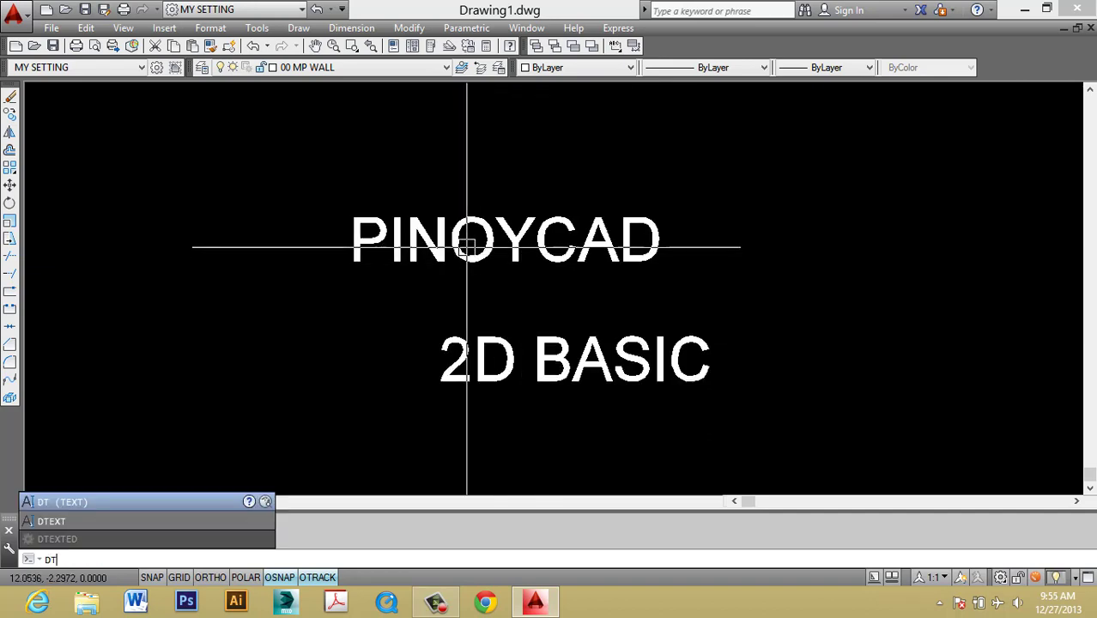
{"action": "key", "text": "Return"}
{"action": "type", "text": "J"}
{"action": "key", "text": "Return"}
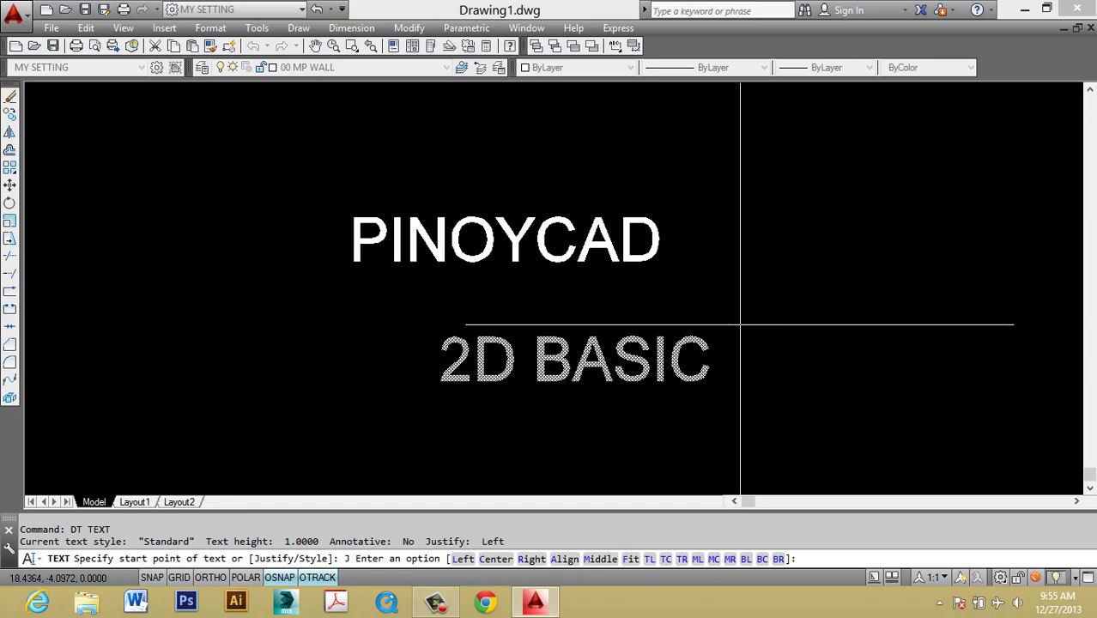
{"action": "key", "text": "Escape"}
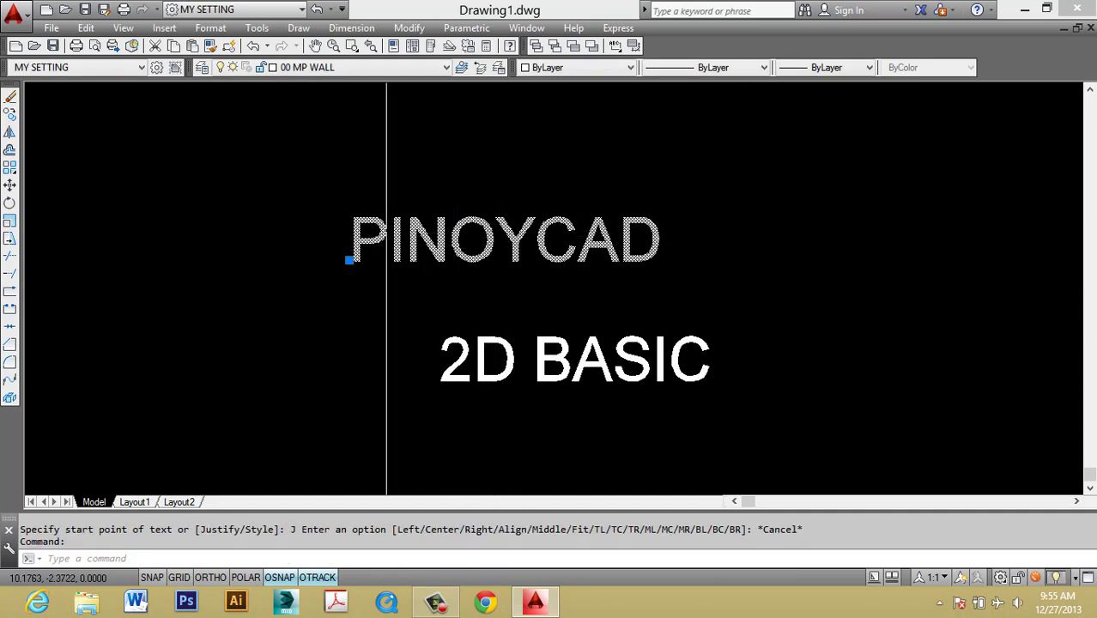
Step: Examine the insertion grip of PINOYCAD closely and compare it with the text command's justification options
{"action": "scroll", "coordinate": [343, 260], "scroll_direction": "up", "scroll_amount": 4}
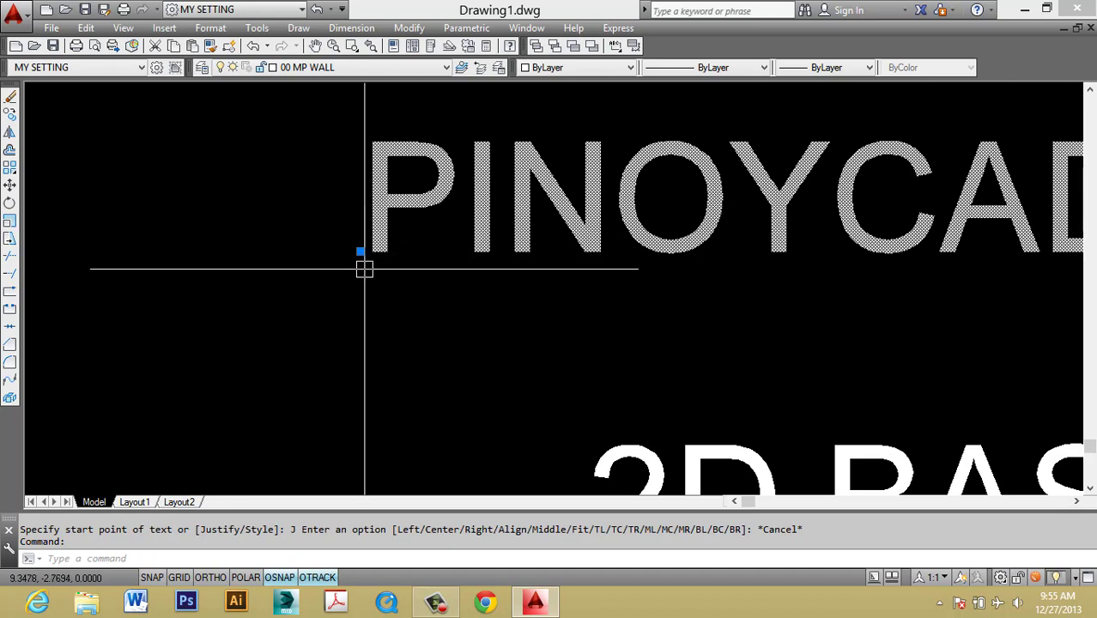
{"action": "key", "text": "Escape"}
{"action": "type", "text": "DT"}
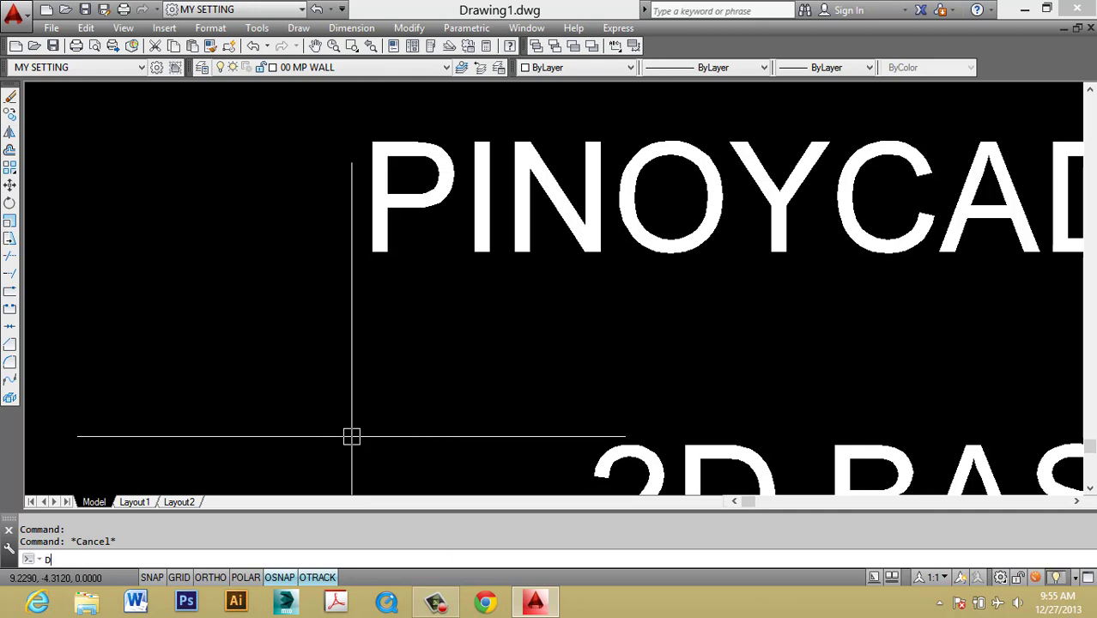
{"action": "key", "text": "Return"}
{"action": "type", "text": "J"}
{"action": "key", "text": "Return"}
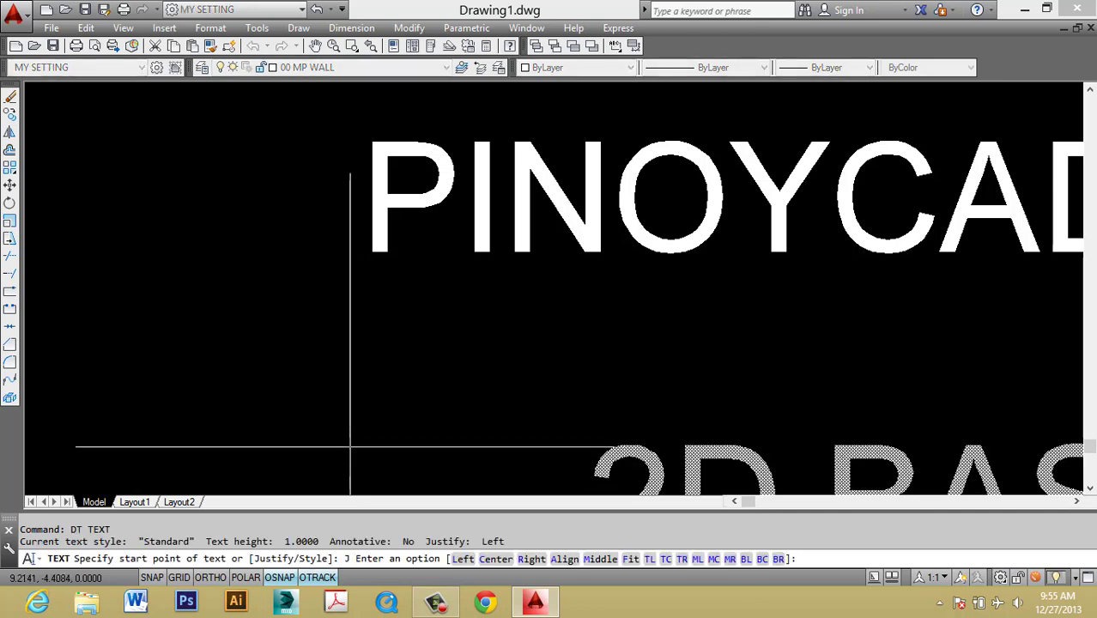
{"action": "key", "text": "Escape"}
Step: Draw a horizontal line about 5.95 units long beside PINOYCAD using Ortho mode
{"action": "scroll", "coordinate": [309, 335], "scroll_direction": "down", "scroll_amount": 6}
{"action": "type", "text": "L"}
{"action": "key", "text": "Return"}
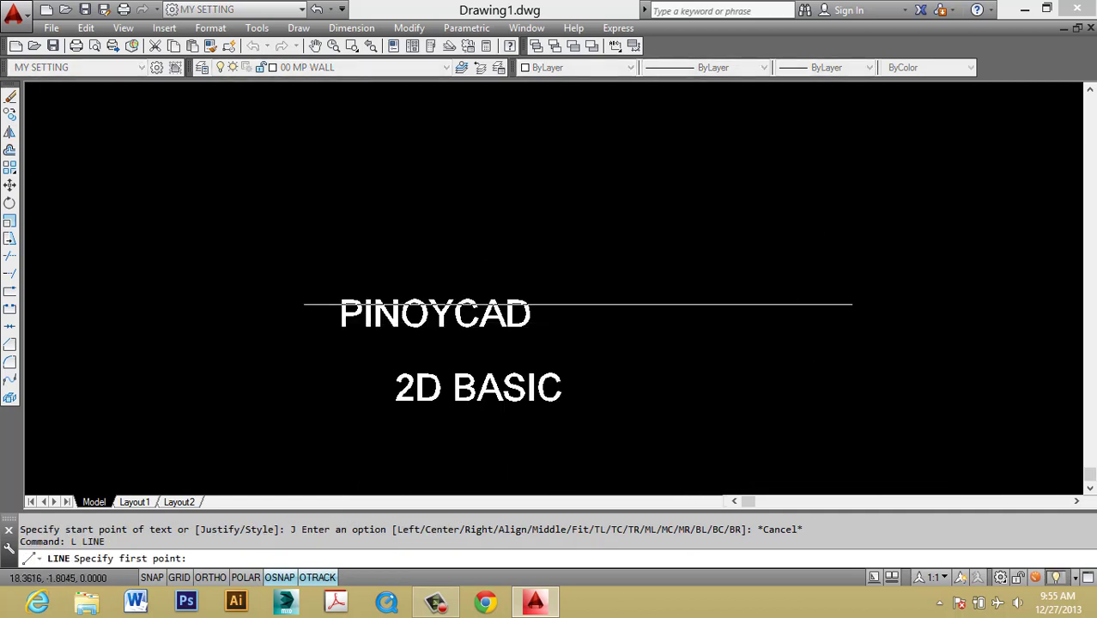
{"action": "left_click", "coordinate": [578, 304]}
{"action": "key", "text": "F8"}
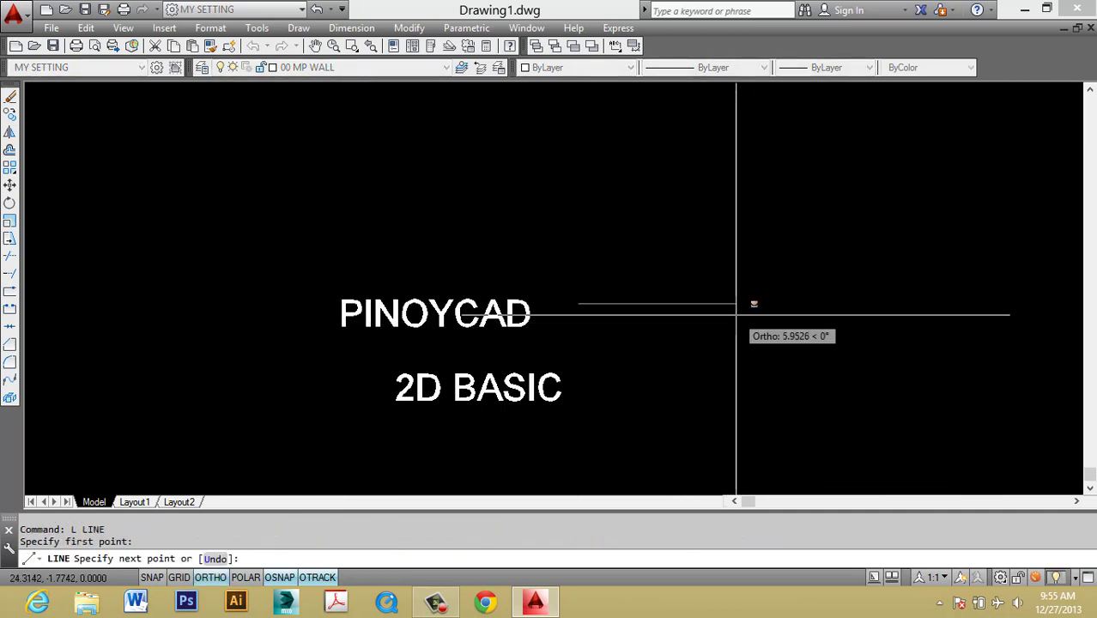
{"action": "key", "text": "Escape"}
{"action": "key", "text": "Escape"}
{"action": "scroll", "coordinate": [664, 305], "scroll_direction": "up", "scroll_amount": 3}
{"action": "left_click", "coordinate": [642, 312]}
{"action": "scroll", "coordinate": [620, 295], "scroll_direction": "up", "scroll_amount": 2}
{"action": "key", "text": "Escape"}
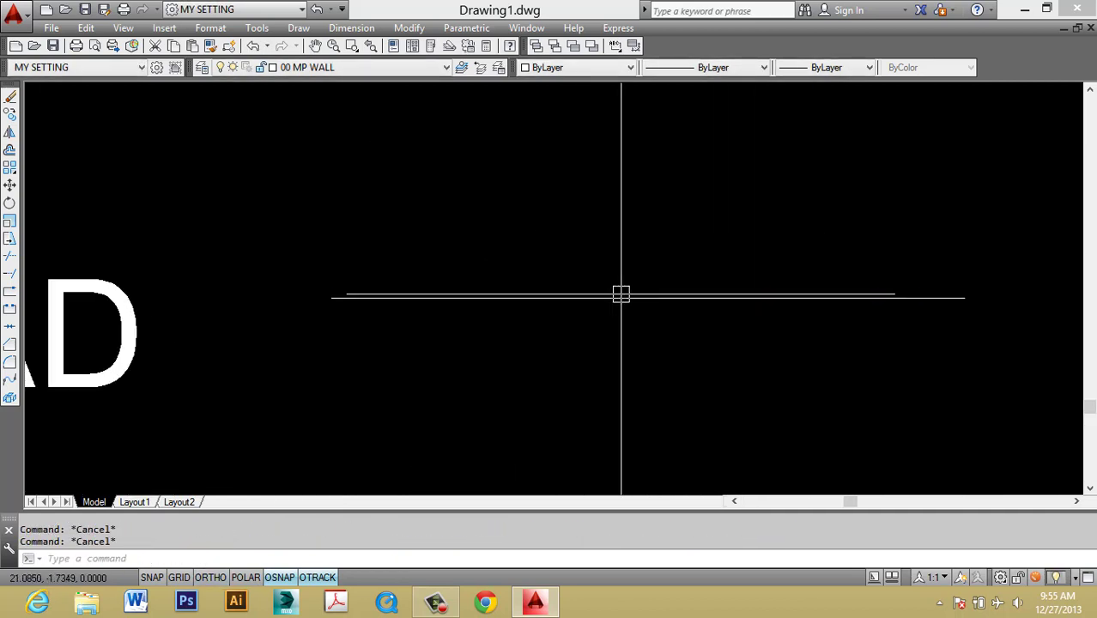
Step: Write the single-line text LKGJRRLR with Center justification at the midpoint of the line, height 1 and rotation angle 0
{"action": "type", "text": "DT"}
{"action": "key", "text": "Return"}
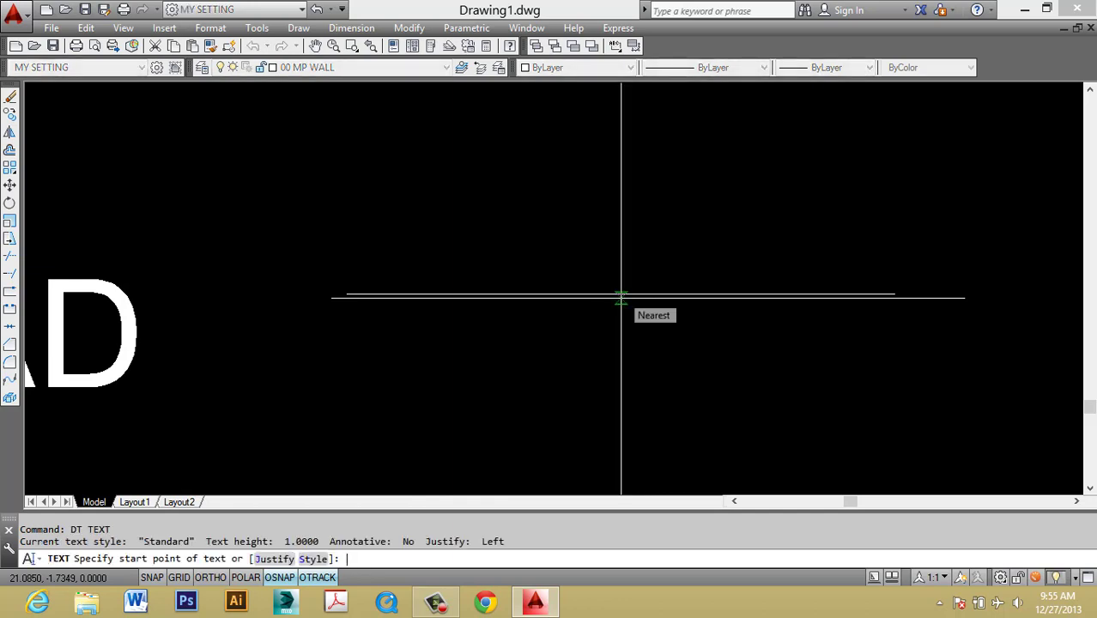
{"action": "type", "text": "J"}
{"action": "key", "text": "Return"}
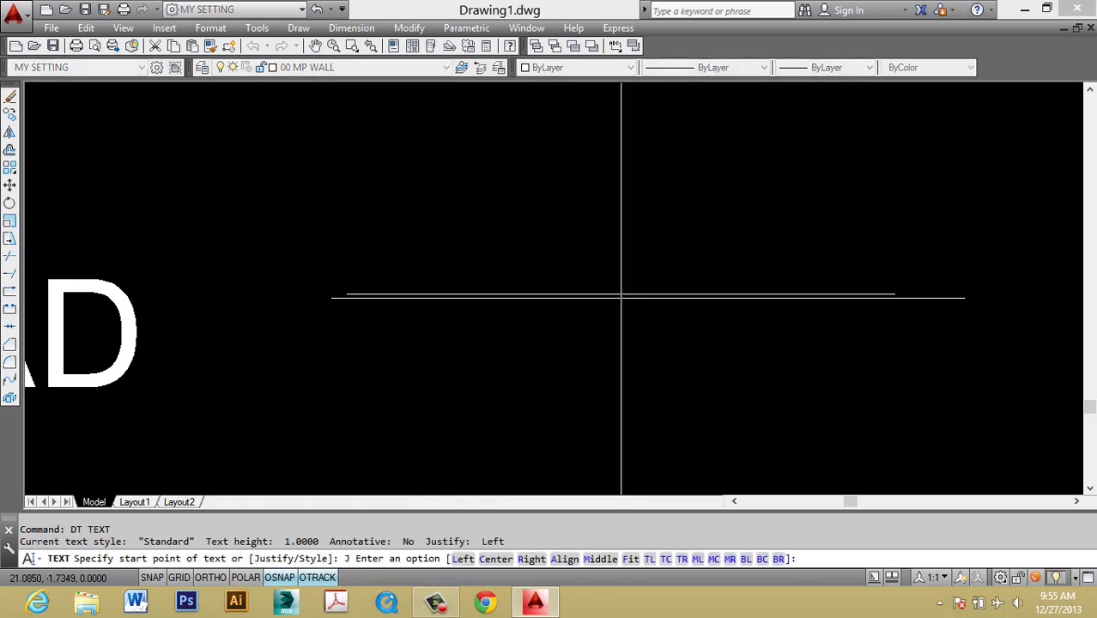
{"action": "type", "text": "c"}
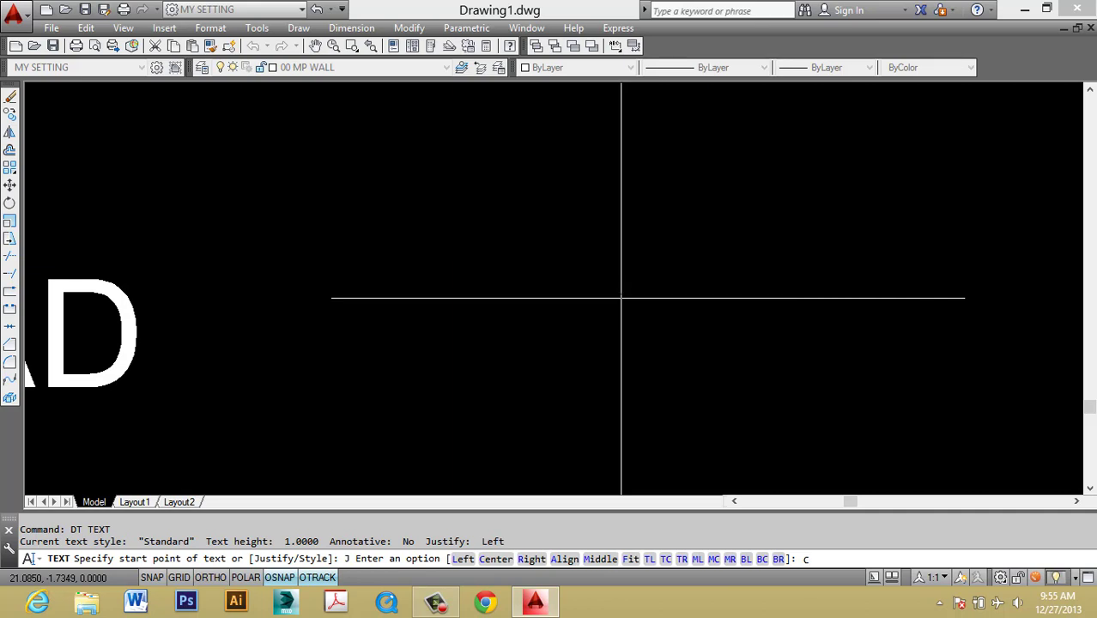
{"action": "key", "text": "Return"}
{"action": "scroll", "coordinate": [635, 296], "scroll_direction": "down", "scroll_amount": 3}
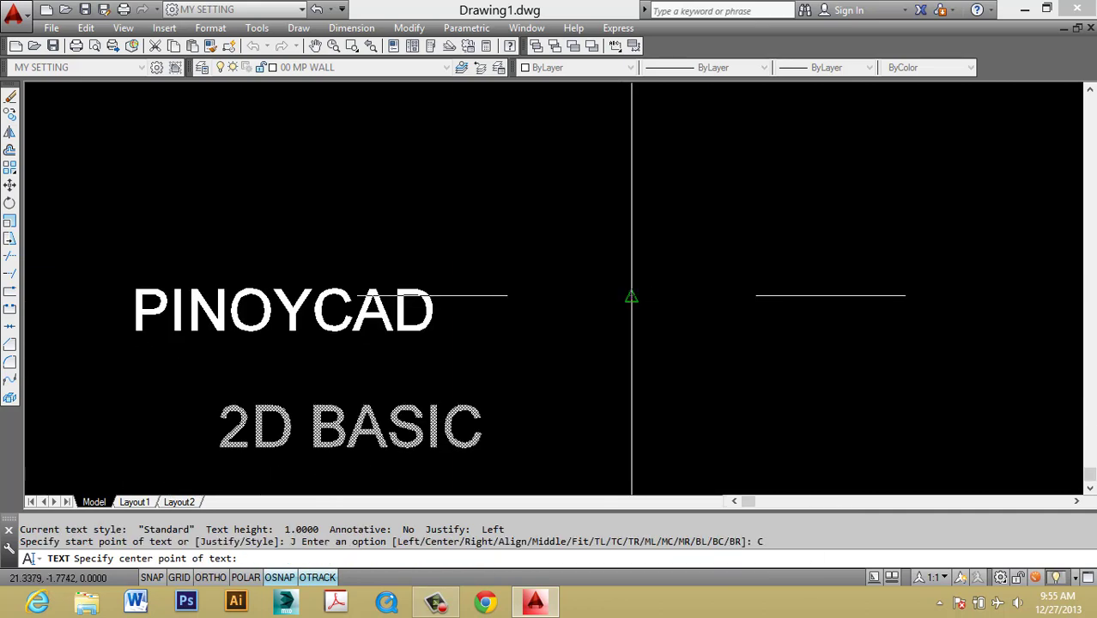
{"action": "left_click", "coordinate": [642, 295]}
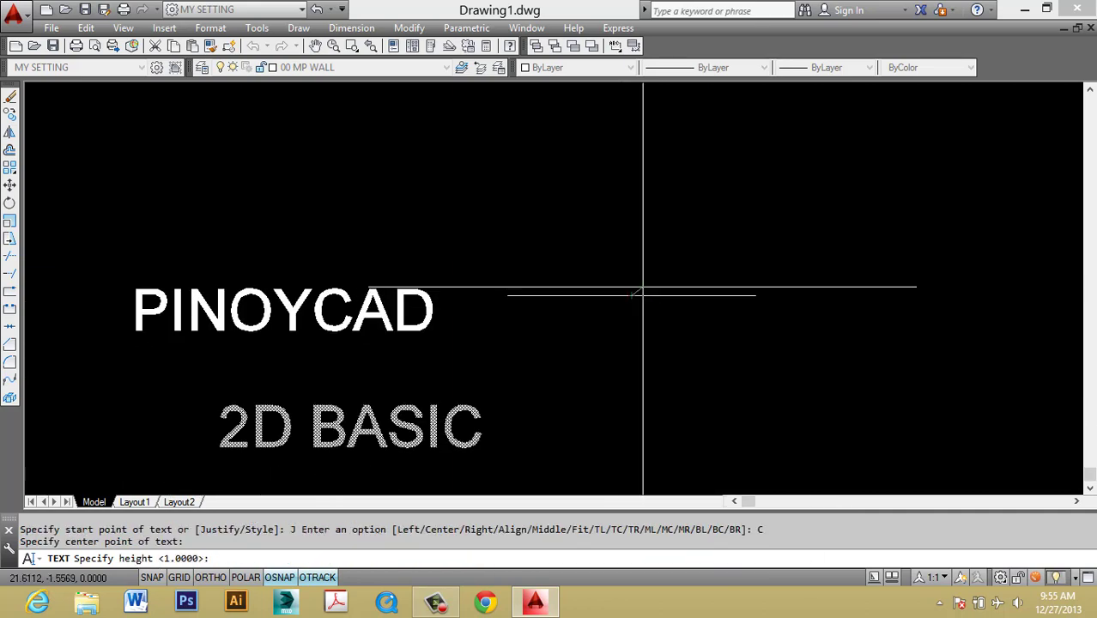
{"action": "key", "text": "Return"}
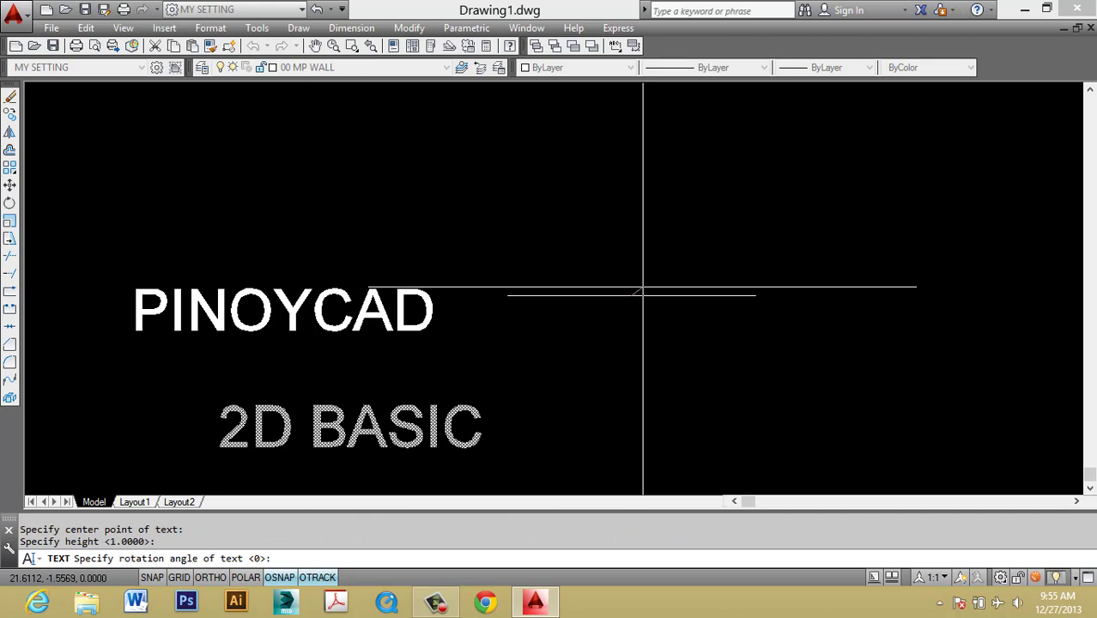
{"action": "key", "text": "Return"}
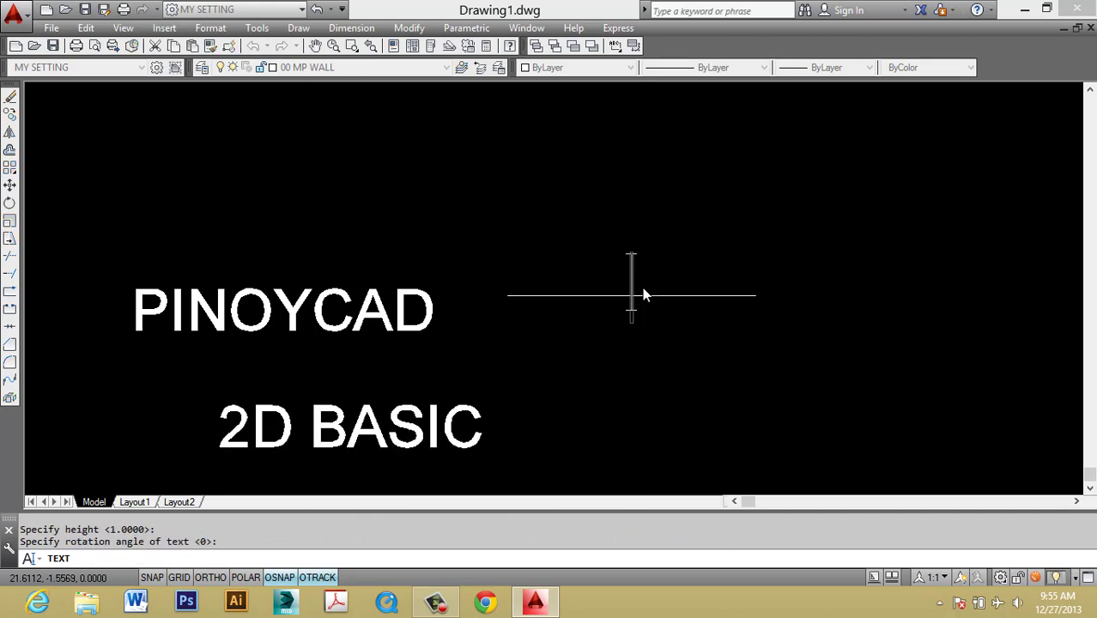
{"action": "type", "text": "LKGJRRLR"}
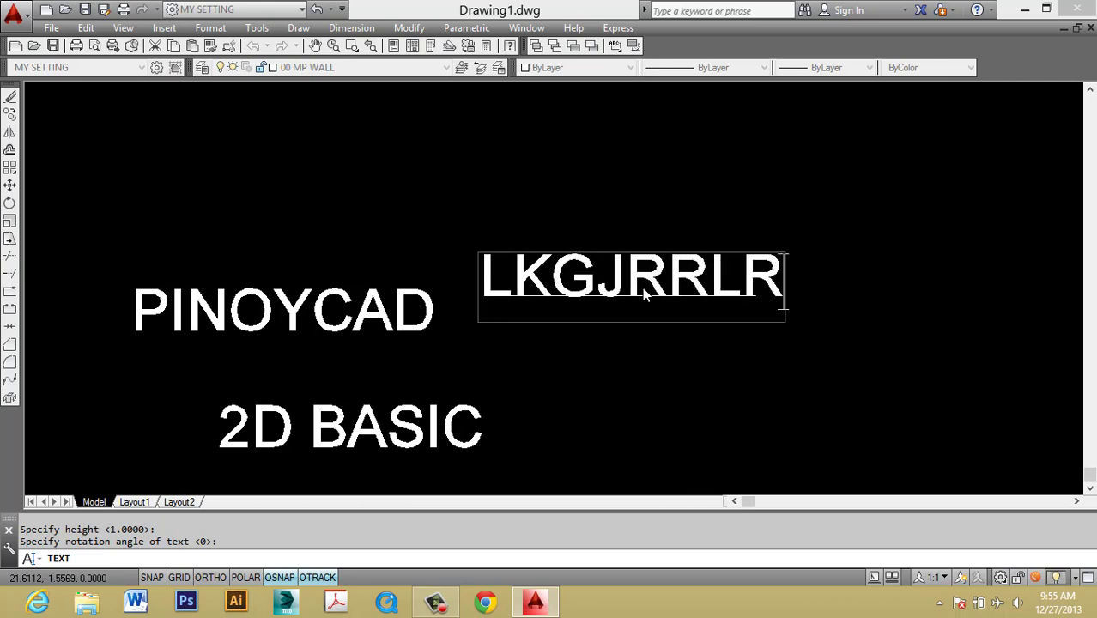
{"action": "left_click", "coordinate": [681, 203]}
{"action": "key", "text": "Return"}
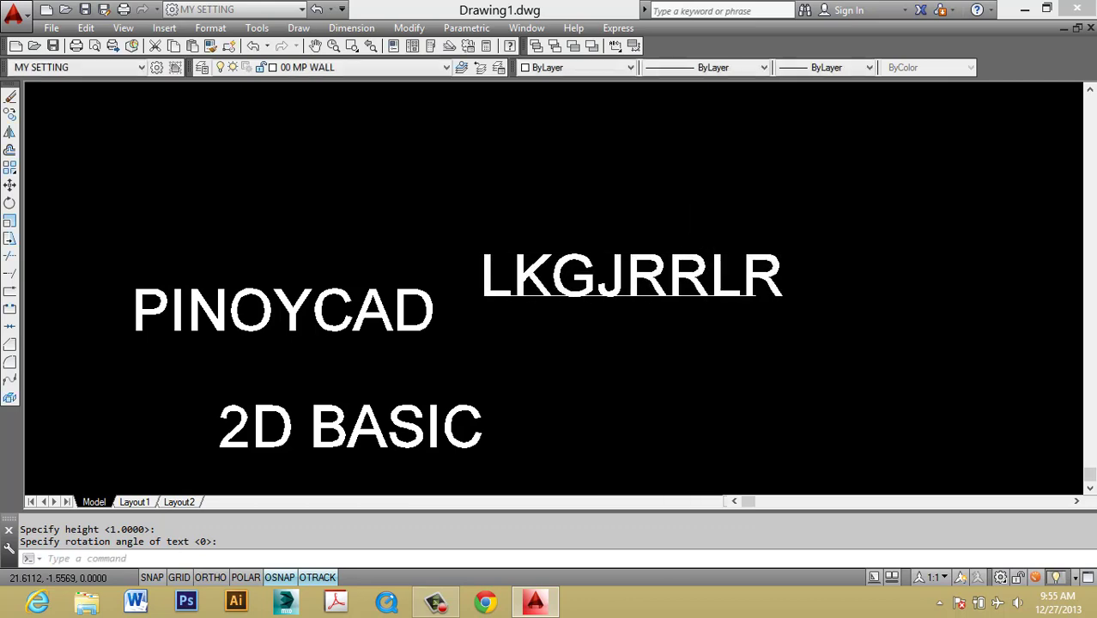
Step: Examine the grips of the center-justified text in relation to the line's midpoint
{"action": "left_click", "coordinate": [649, 262]}
{"action": "scroll", "coordinate": [654, 258], "scroll_direction": "up", "scroll_amount": 4}
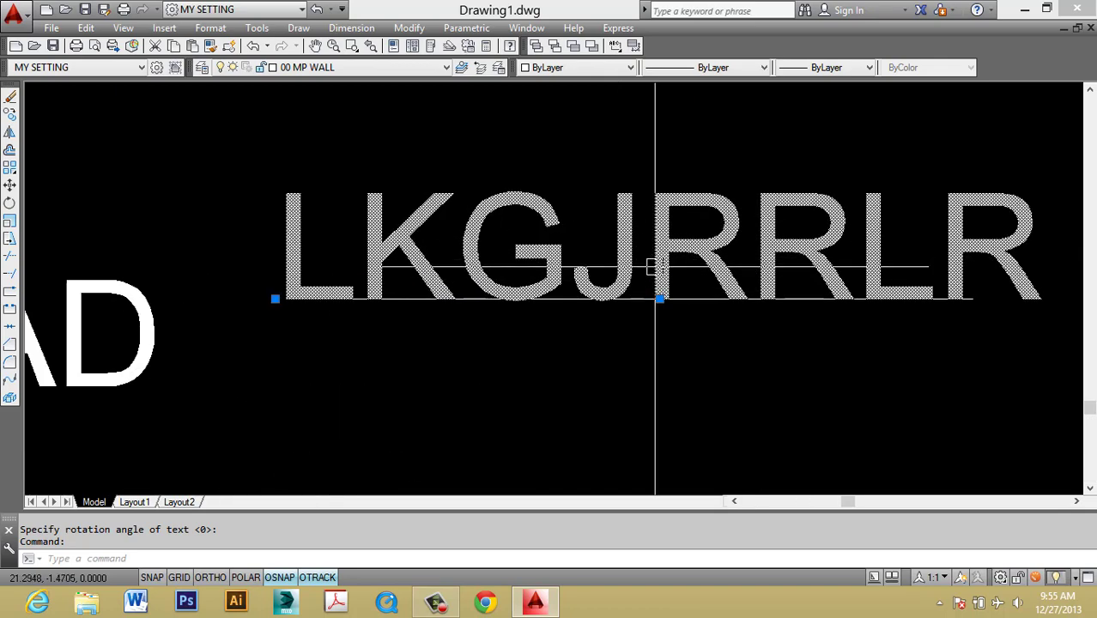
{"action": "middle_click_drag", "start_coordinate": [655, 267], "coordinate": [614, 262]}
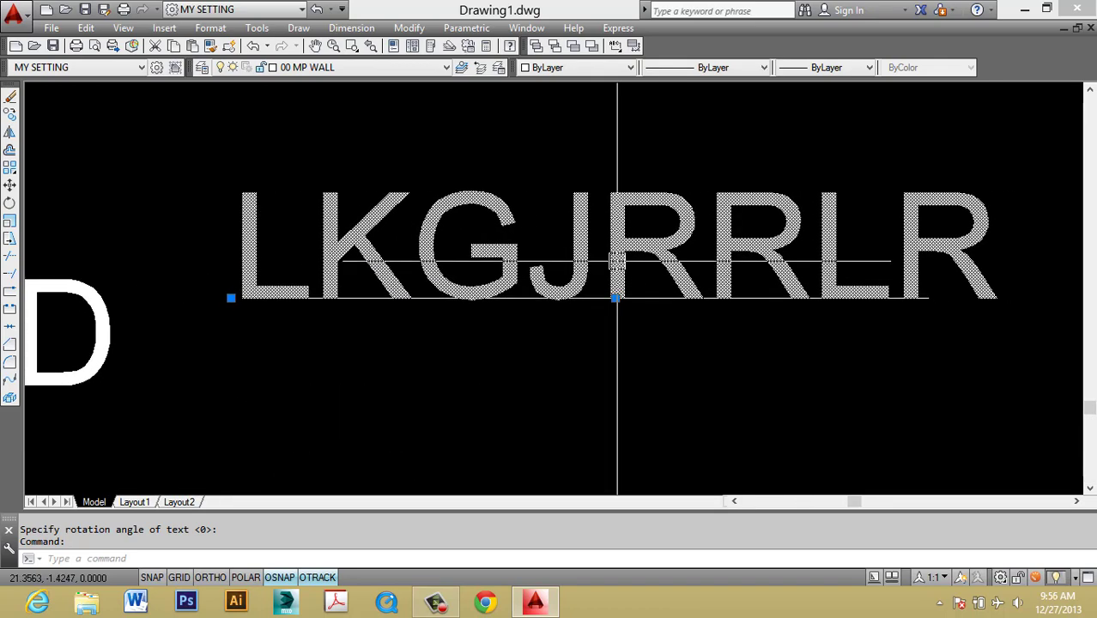
{"action": "key", "text": "Escape"}
{"action": "key", "text": "Escape"}
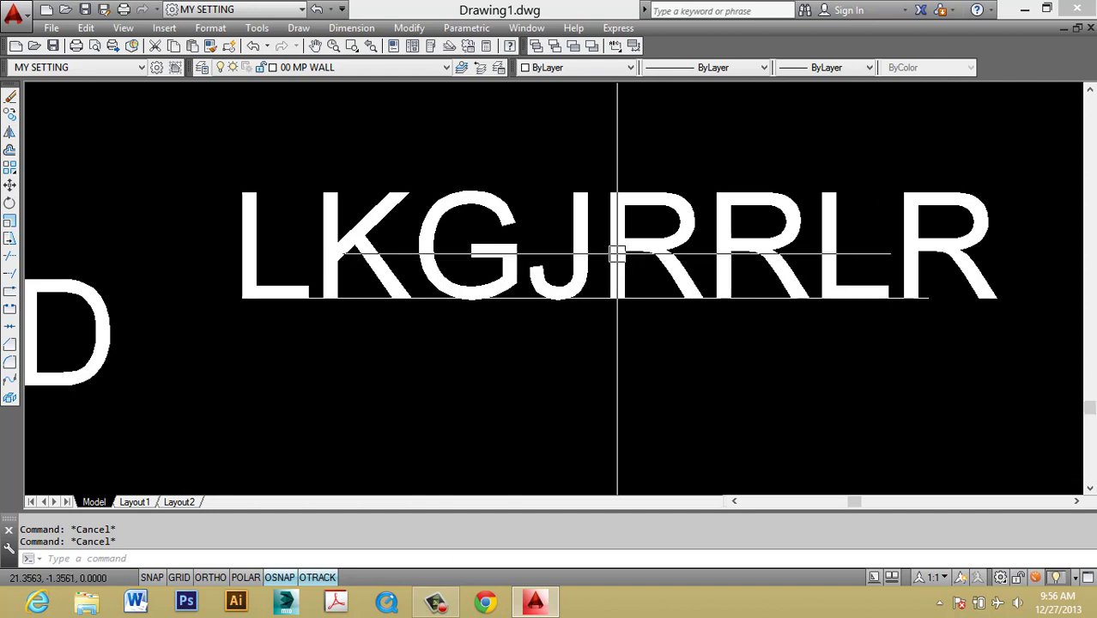
{"action": "left_click", "coordinate": [617, 262]}
{"action": "scroll", "coordinate": [616, 274], "scroll_direction": "down", "scroll_amount": 2}
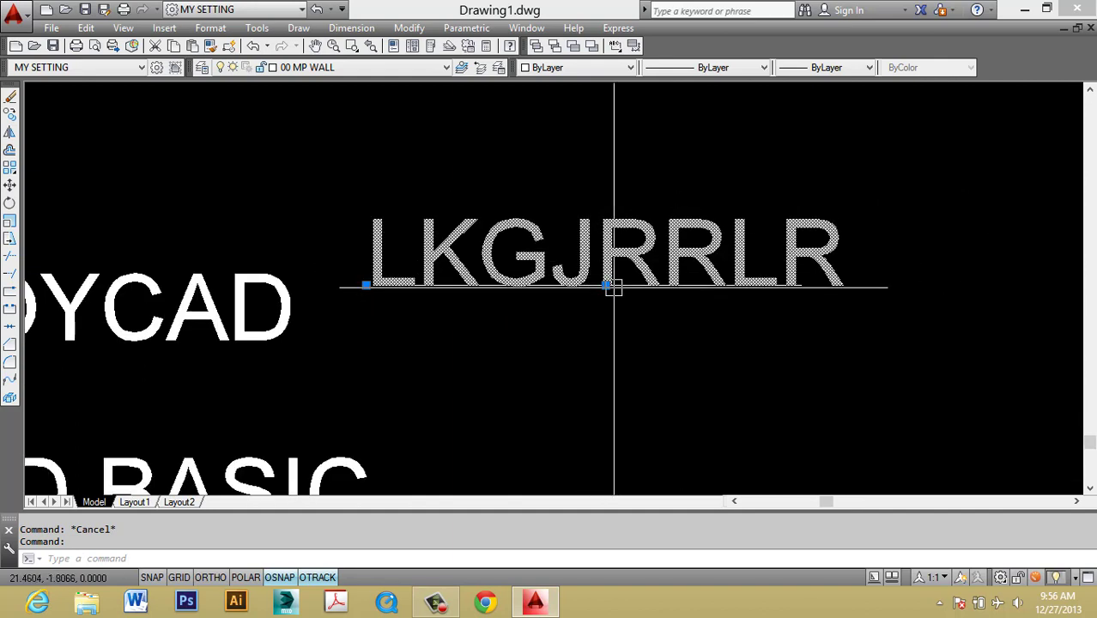
{"action": "key", "text": "Escape"}
Step: Change the content of the centered text on the line to RHTKLJFKLHFLHL/GJHLH,FHNHHH.HG.H.G
{"action": "left_click", "coordinate": [609, 252]}
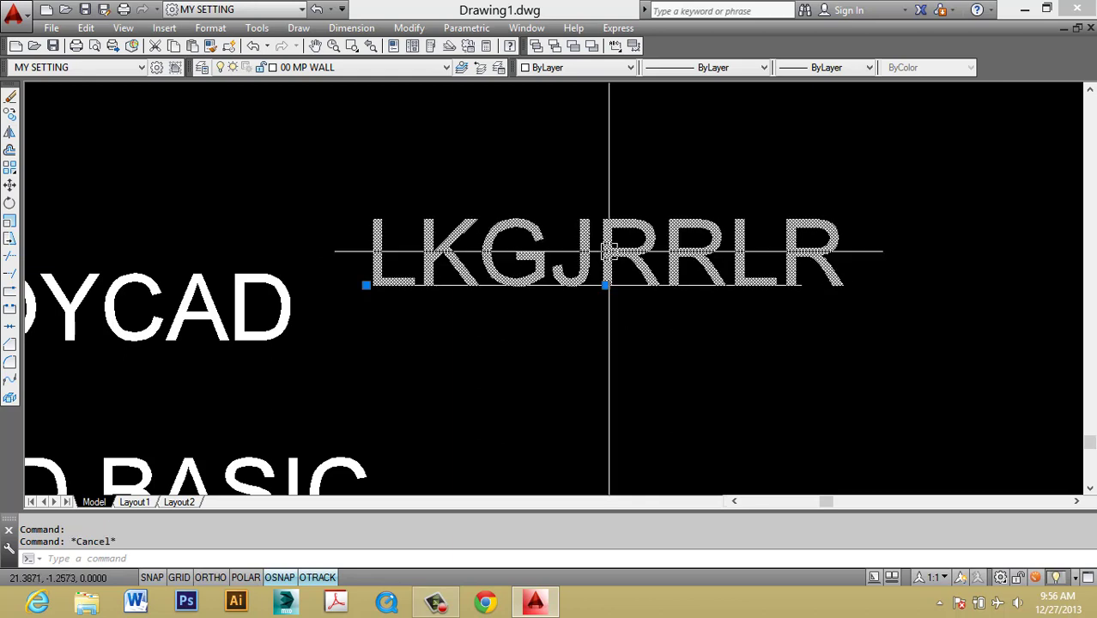
{"action": "double_click", "coordinate": [611, 257]}
{"action": "type", "text": "RHT"}
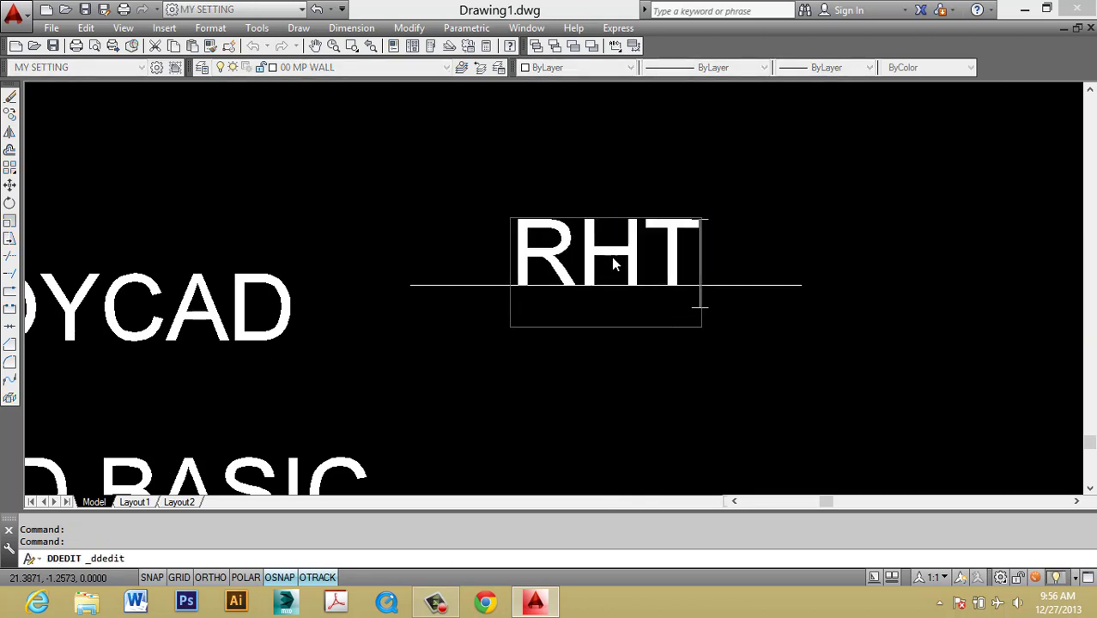
{"action": "type", "text": "KLJFKLHFLHL/GJ"}
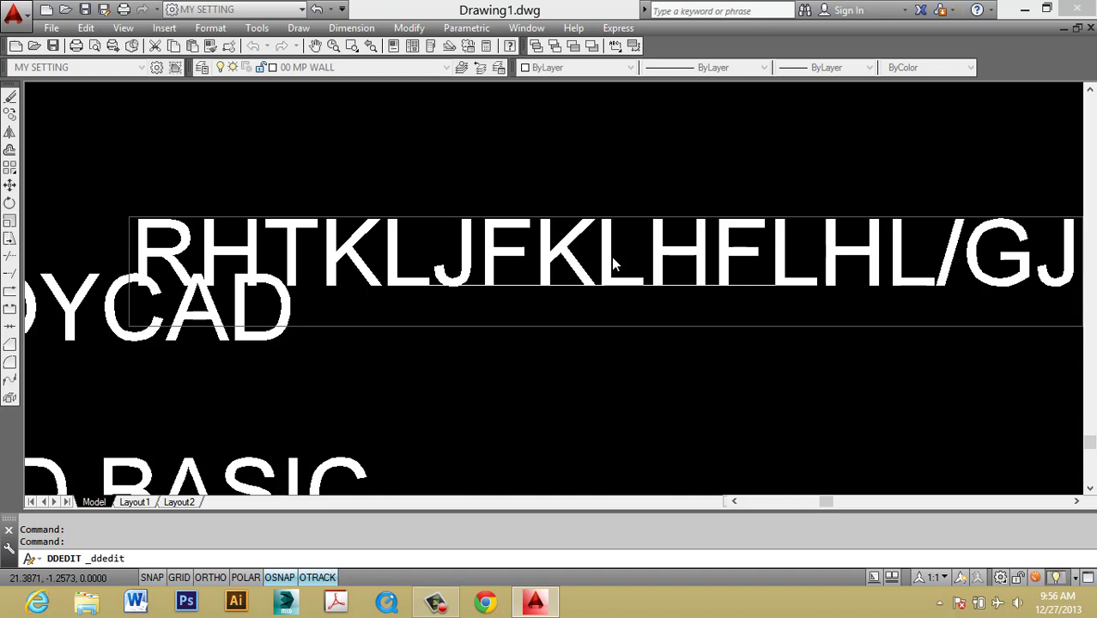
{"action": "type", "text": "HLH"}
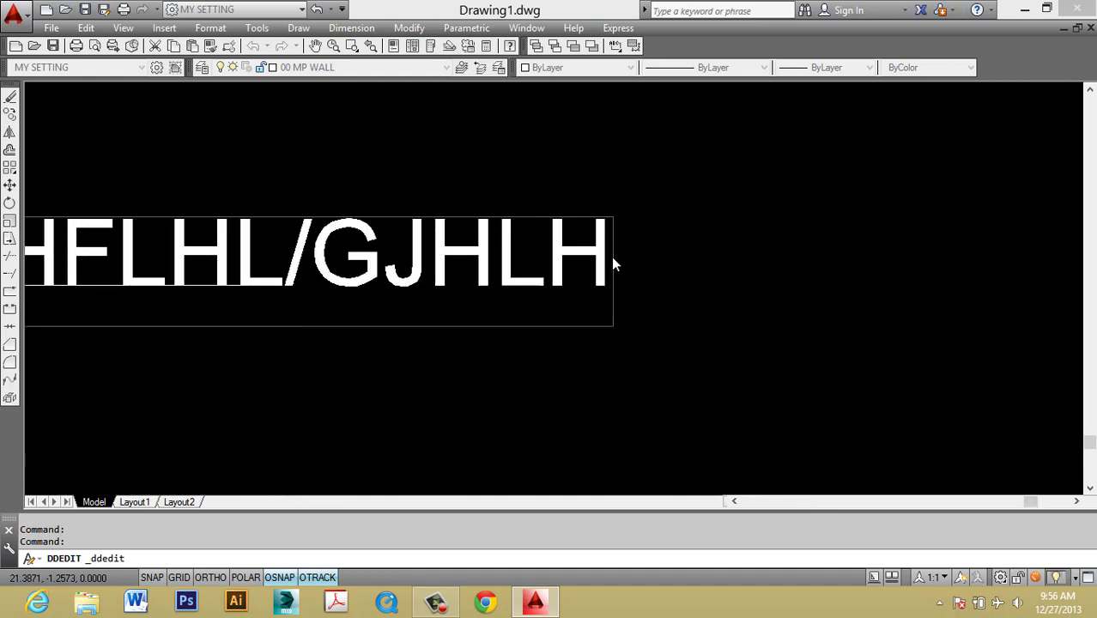
{"action": "type", "text": ",F"}
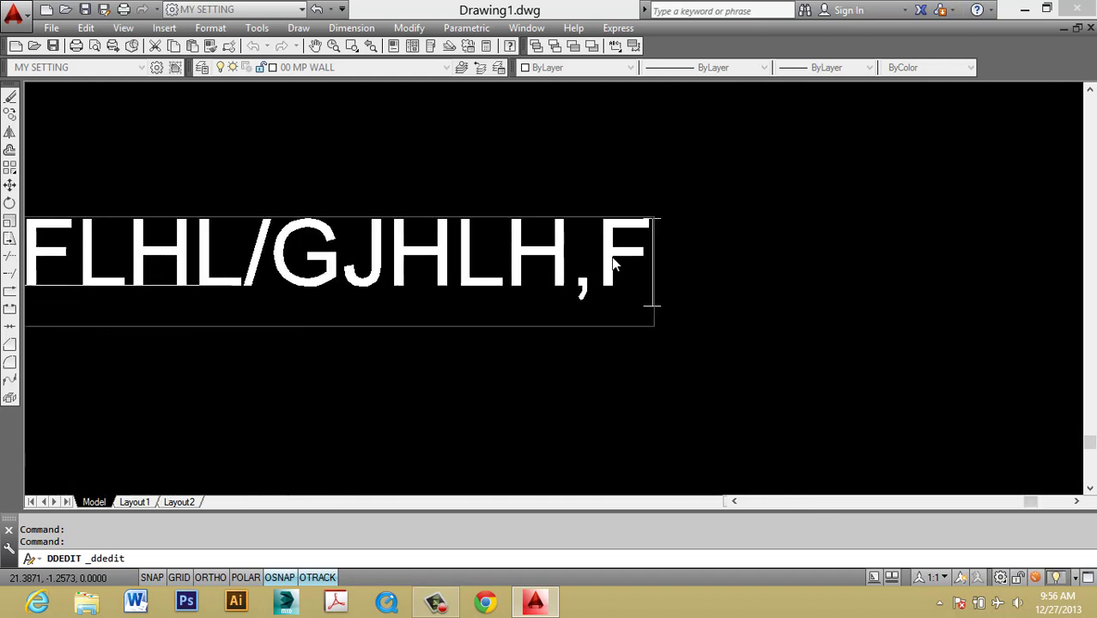
{"action": "type", "text": "HNHHH.HG.H.G."}
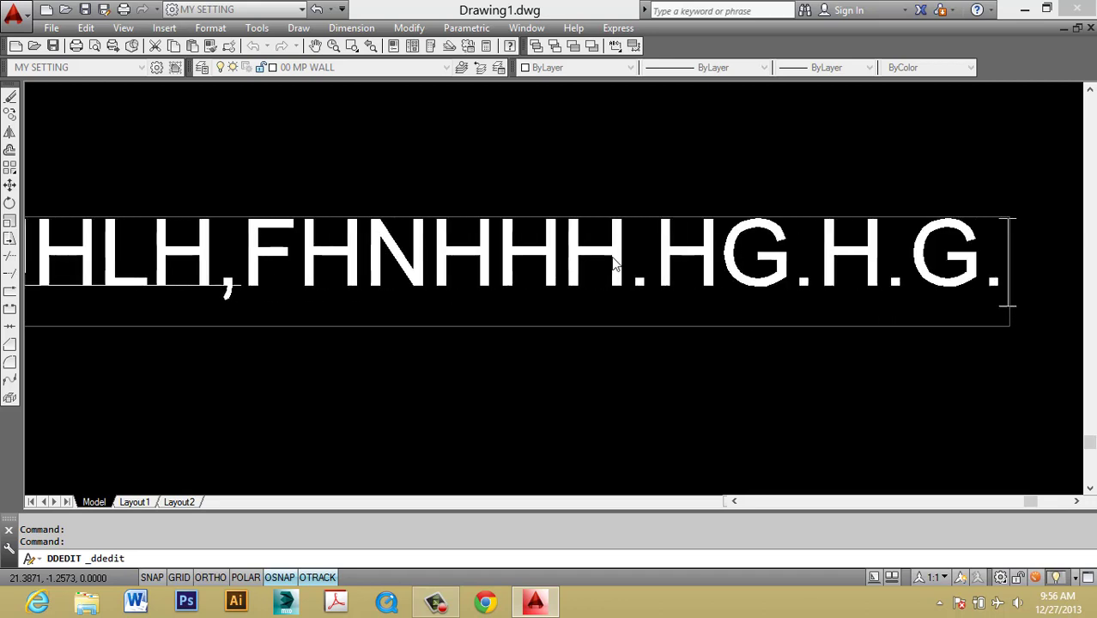
{"action": "key", "text": "Return"}
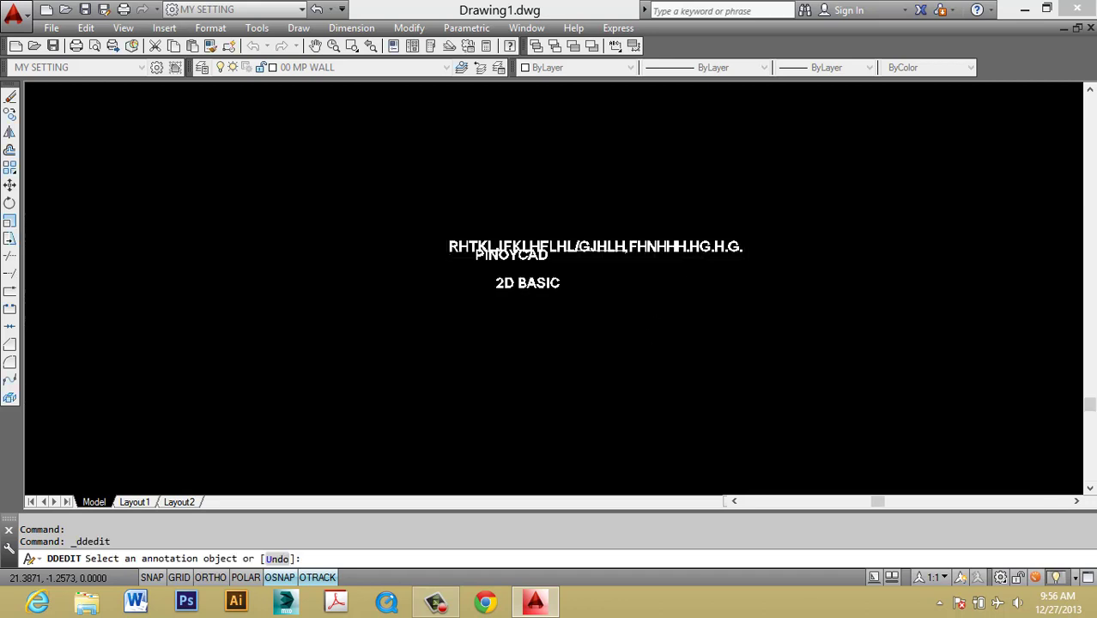
{"action": "key", "text": "Escape"}
Step: Move the long centered text by the line's endpoint to an empty area above and beside the PINOYCAD text
{"action": "left_click", "coordinate": [603, 243]}
{"action": "type", "text": "M"}
{"action": "key", "text": "Return"}
{"action": "scroll", "coordinate": [600, 254], "scroll_direction": "up", "scroll_amount": 2}
{"action": "left_click", "coordinate": [360, 250]}
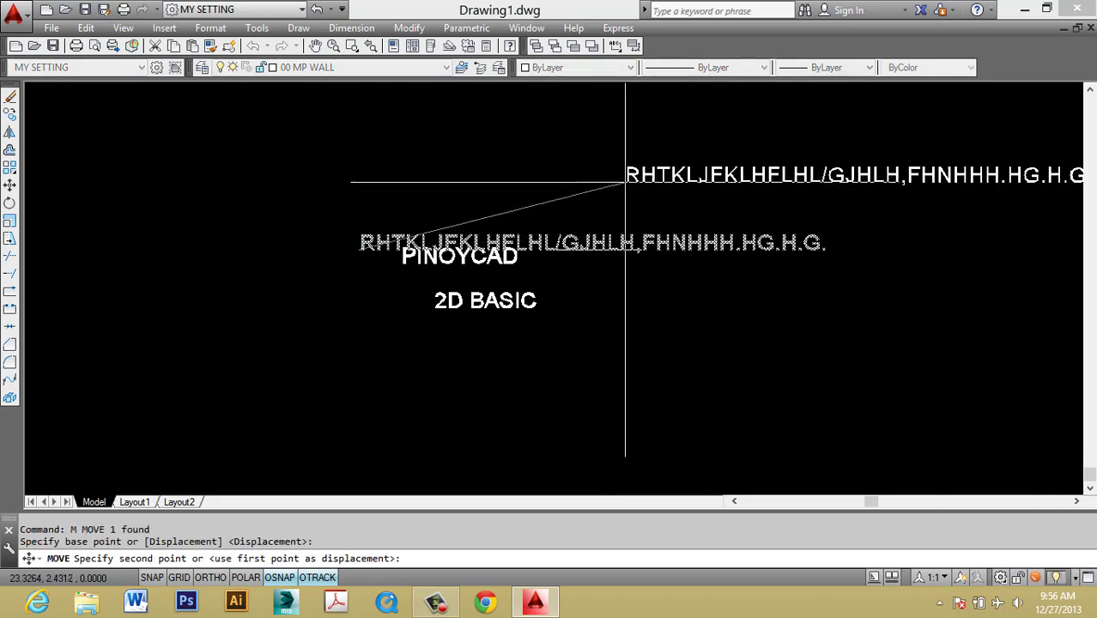
{"action": "left_click", "coordinate": [625, 182]}
{"action": "key", "text": "Escape"}
{"action": "key", "text": "Escape"}
{"action": "middle_click_drag", "start_coordinate": [841, 175], "coordinate": [636, 178]}
{"action": "left_click", "coordinate": [667, 170]}
{"action": "key", "text": "Escape"}
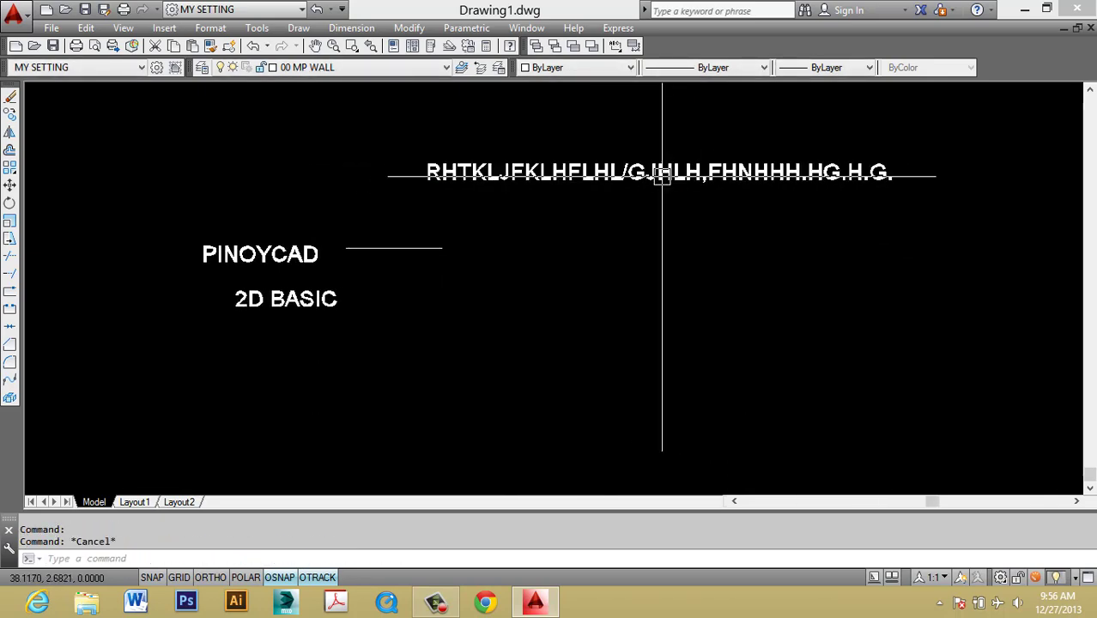
Step: Examine the grips of the moved center-justified text to see its insertion and center points
{"action": "scroll", "coordinate": [662, 175], "scroll_direction": "up", "scroll_amount": 4}
{"action": "left_click", "coordinate": [654, 178]}
{"action": "scroll", "coordinate": [655, 179], "scroll_direction": "down", "scroll_amount": 4}
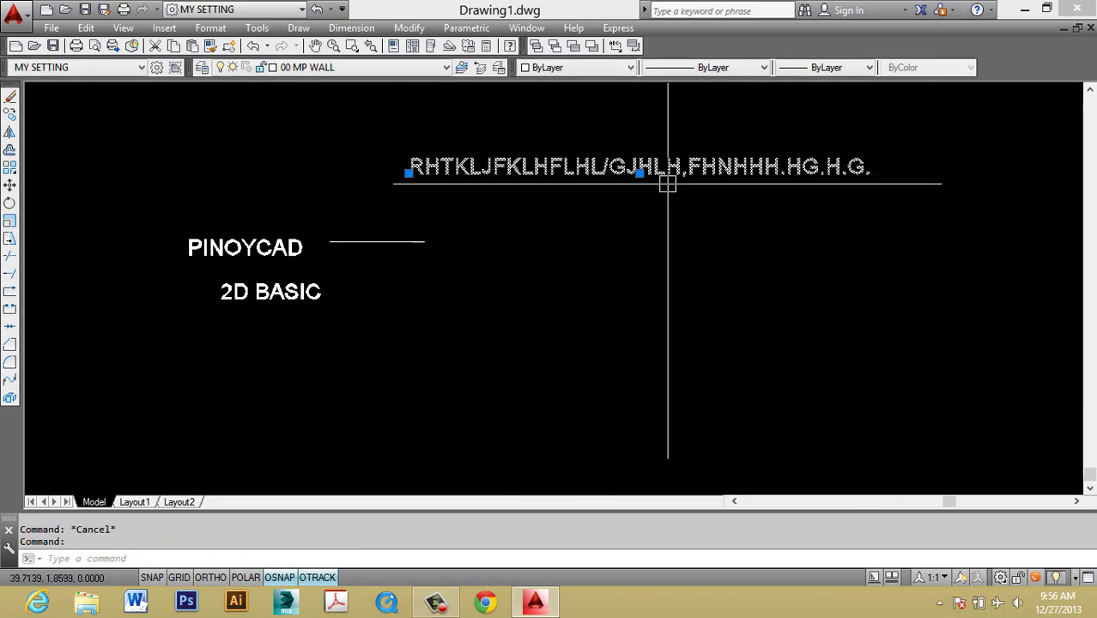
{"action": "middle_click_drag", "start_coordinate": [678, 181], "coordinate": [671, 196]}
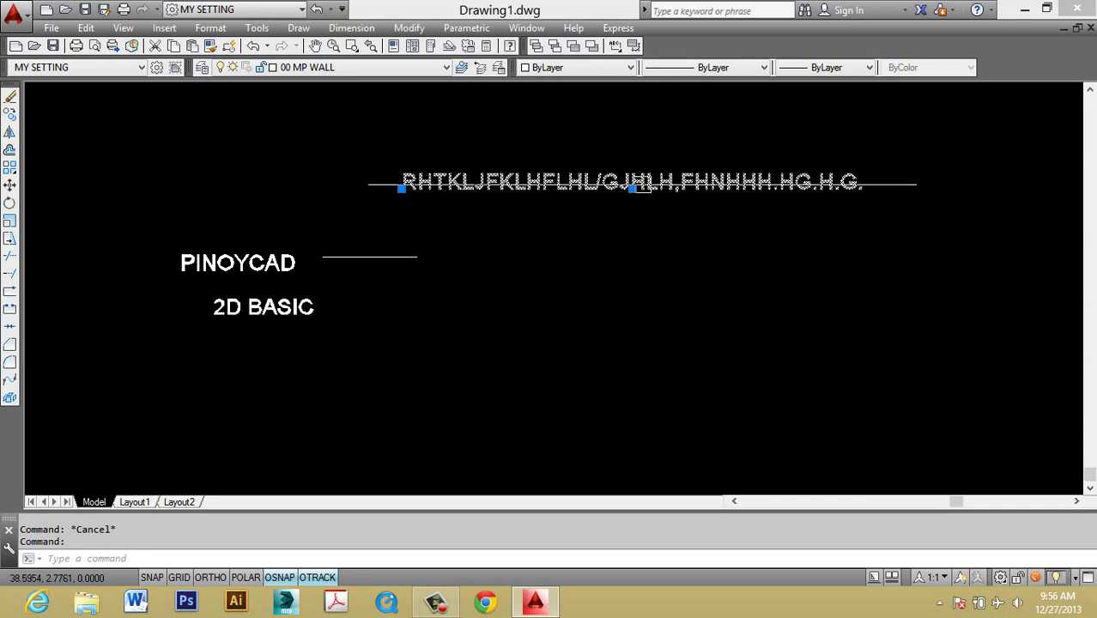
{"action": "key", "text": "Escape"}
{"action": "scroll", "coordinate": [594, 206], "scroll_direction": "up", "scroll_amount": 2}
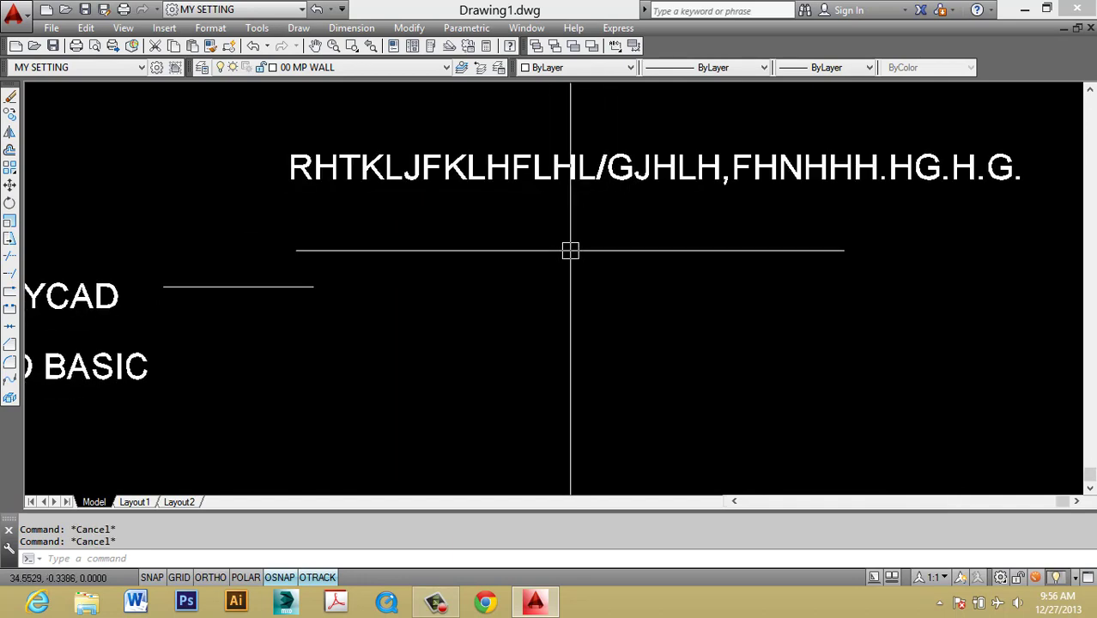
Step: Start single-line text and review its list of justification options without placing any text
{"action": "type", "text": "DT"}
{"action": "key", "text": "Return"}
{"action": "key", "text": "Escape"}
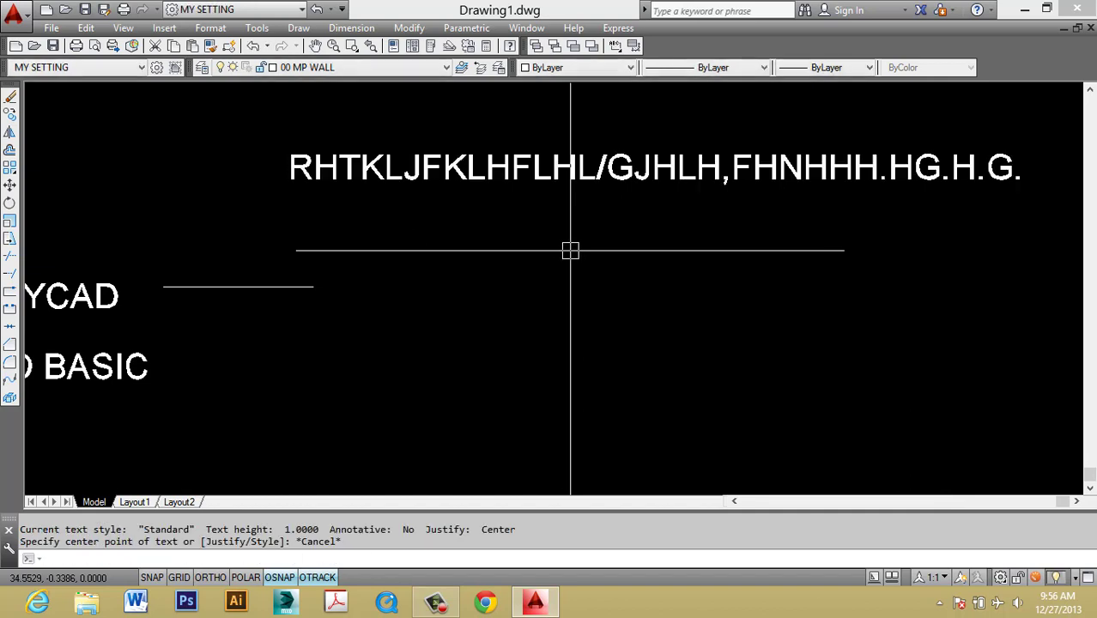
{"action": "type", "text": "DT"}
{"action": "key", "text": "Return"}
{"action": "type", "text": "J"}
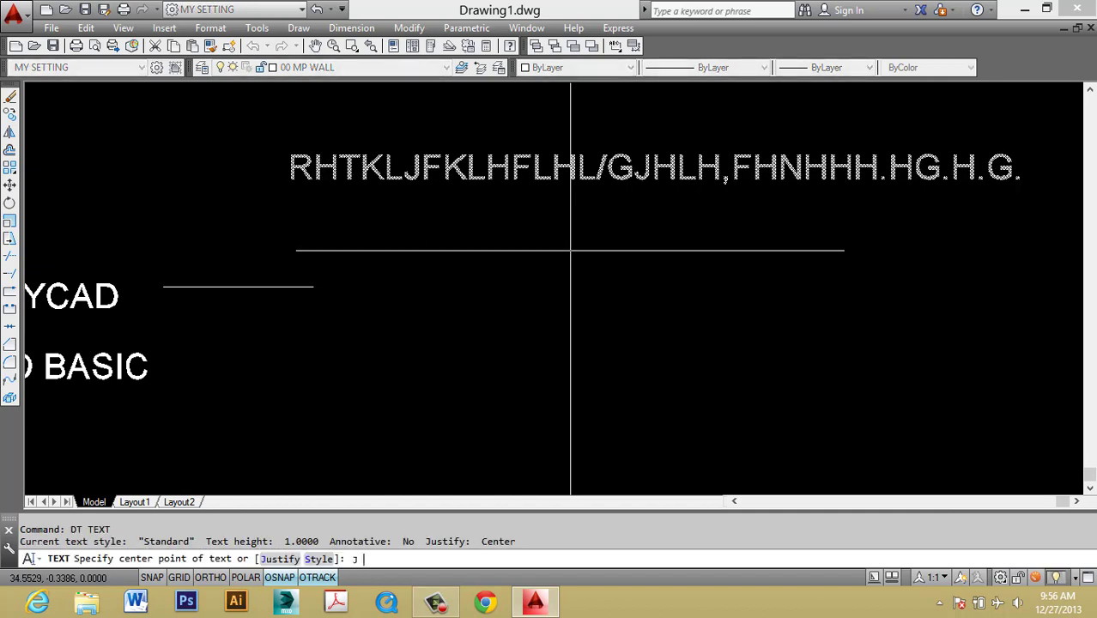
{"action": "key", "text": "Return"}
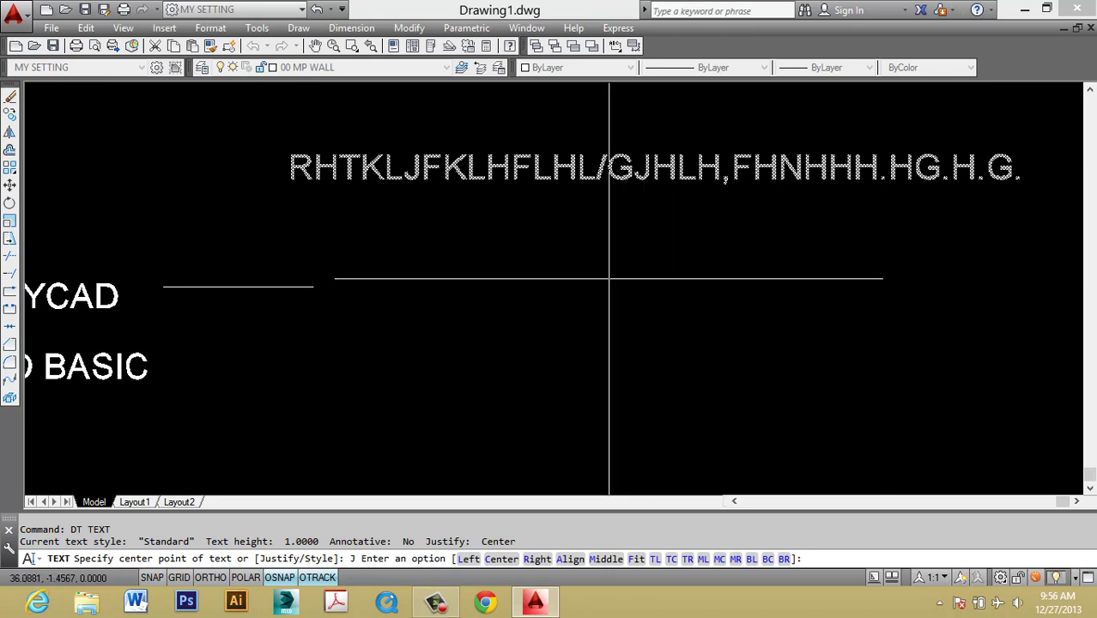
{"action": "key", "text": "Escape"}
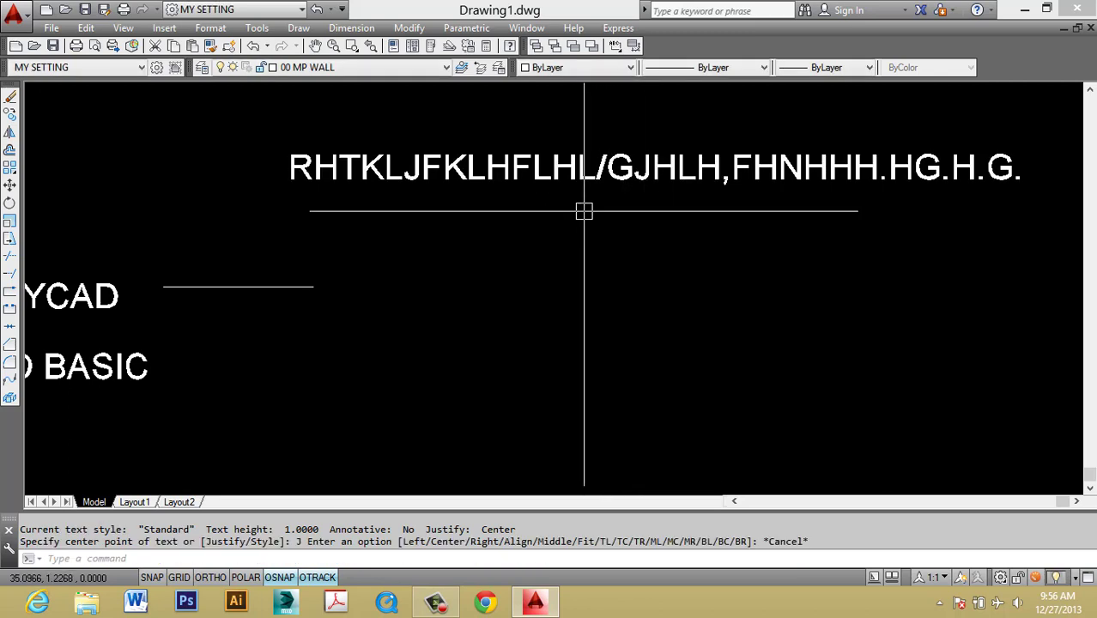
{"action": "key", "text": "Escape"}
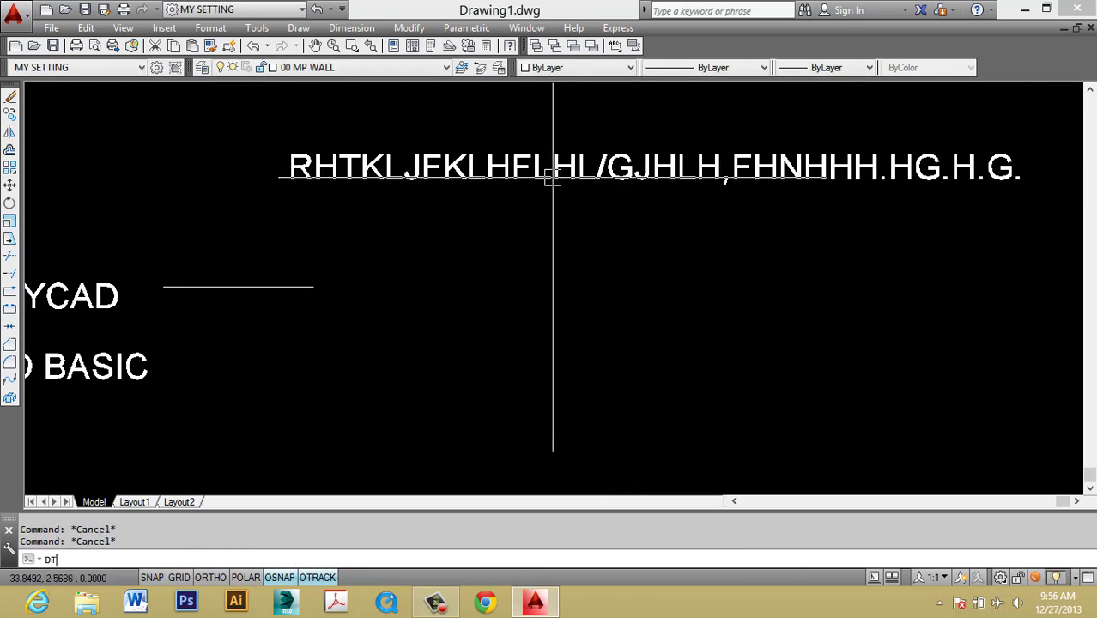
Step: Inspect the Style option of the single-line text command without changing the text style
{"action": "type", "text": "DT"}
{"action": "key", "text": "Return"}
{"action": "type", "text": "S"}
{"action": "key", "text": "Return"}
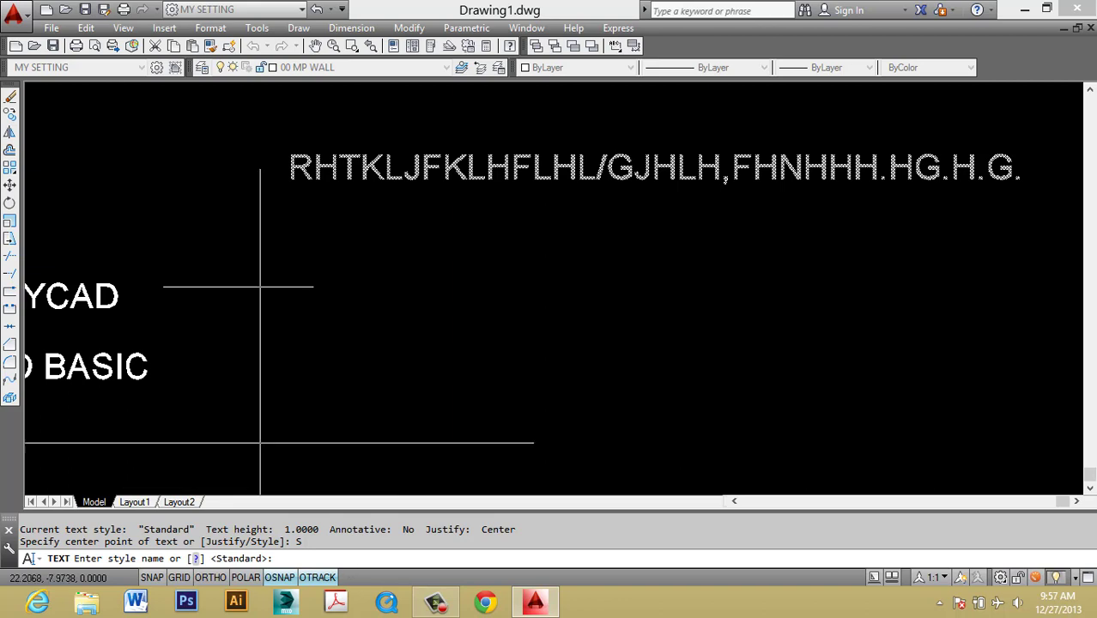
{"action": "key", "text": "Escape"}
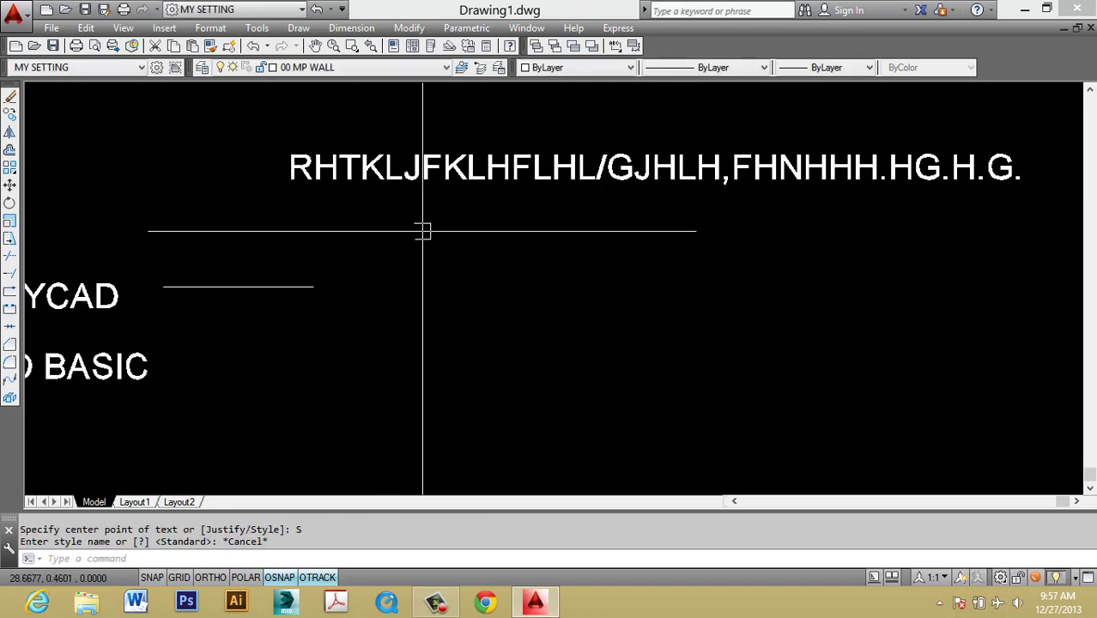
Step: Select the long single-line text at several spots to examine how it behaves as one object
{"action": "left_click", "coordinate": [512, 218]}
{"action": "left_click", "coordinate": [335, 118]}
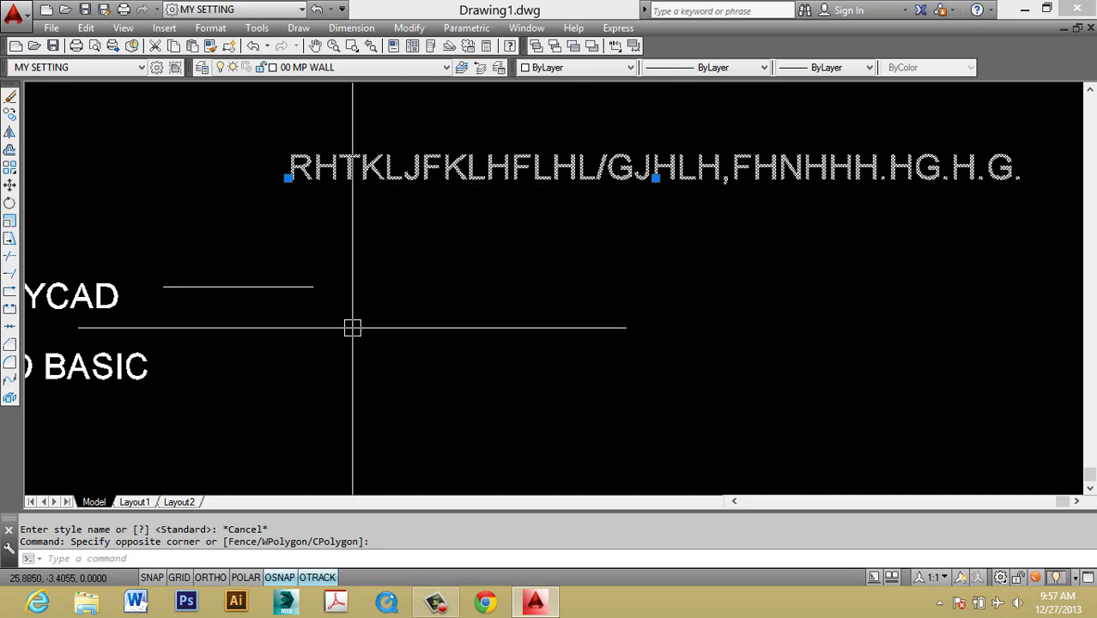
{"action": "key", "text": "Escape"}
{"action": "key", "text": "Escape"}
{"action": "left_click", "coordinate": [507, 264]}
{"action": "left_click", "coordinate": [436, 137]}
{"action": "key", "text": "Escape"}
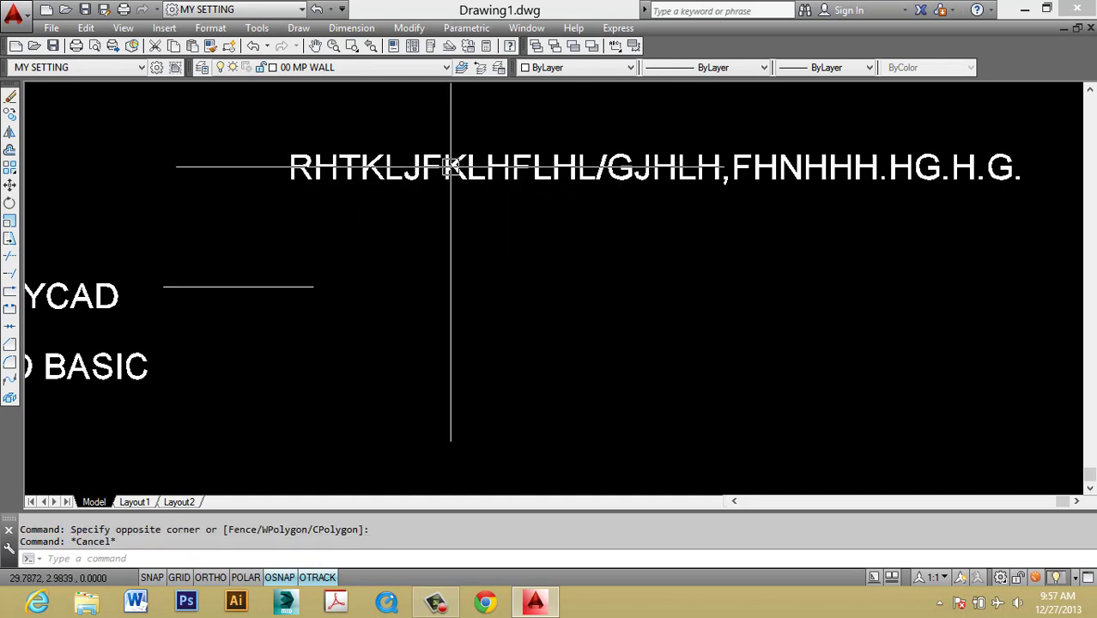
{"action": "left_click", "coordinate": [490, 171]}
{"action": "key", "text": "Escape"}
{"action": "middle_click_drag", "start_coordinate": [546, 212], "coordinate": [532, 232]}
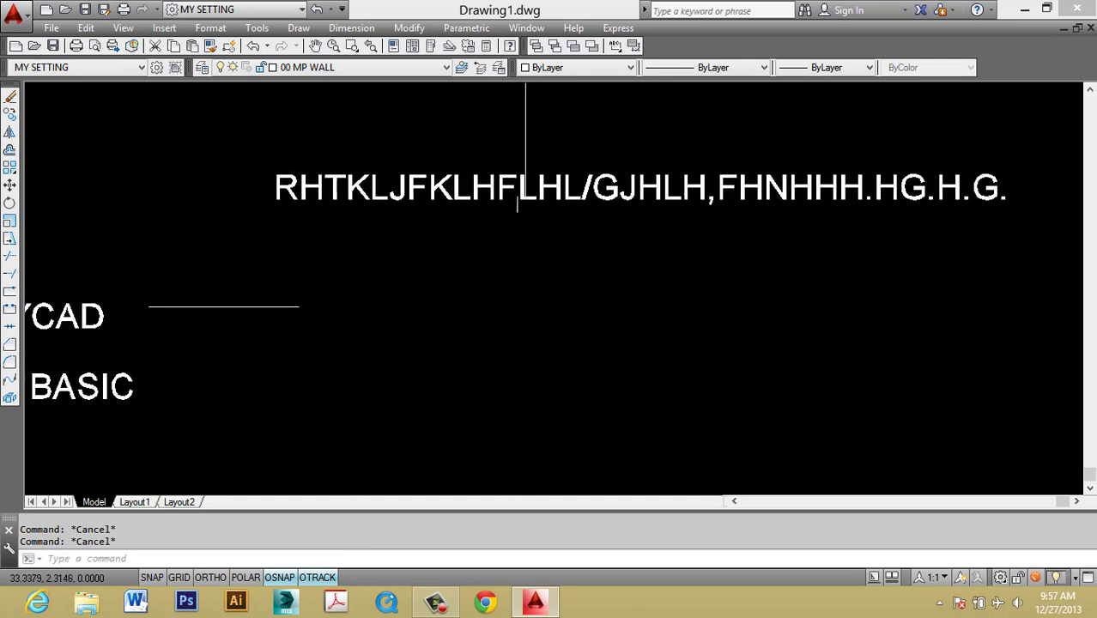
{"action": "left_click", "coordinate": [516, 199]}
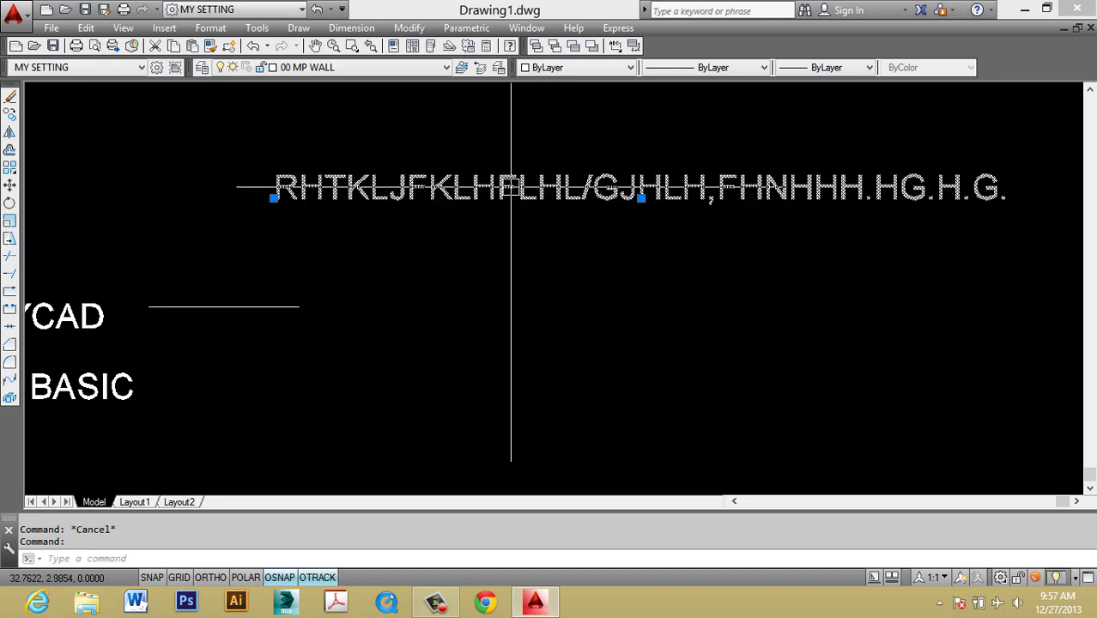
{"action": "key", "text": "Escape"}
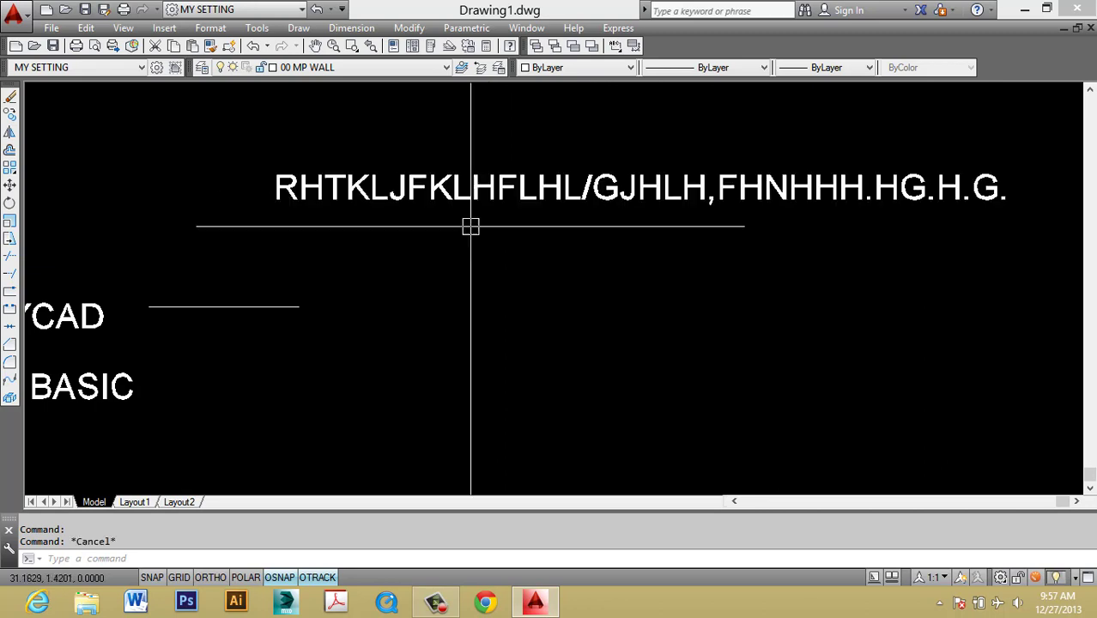
Step: Erase the long centered text, the PINOYCAD and 2D BASIC texts and the short line beside them
{"action": "scroll", "coordinate": [470, 225], "scroll_direction": "down", "scroll_amount": 2}
{"action": "left_click", "coordinate": [496, 194]}
{"action": "left_click", "coordinate": [462, 212]}
{"action": "type", "text": "e"}
{"action": "middle_click_drag", "start_coordinate": [337, 257], "coordinate": [435, 235]}
{"action": "left_click", "coordinate": [436, 339]}
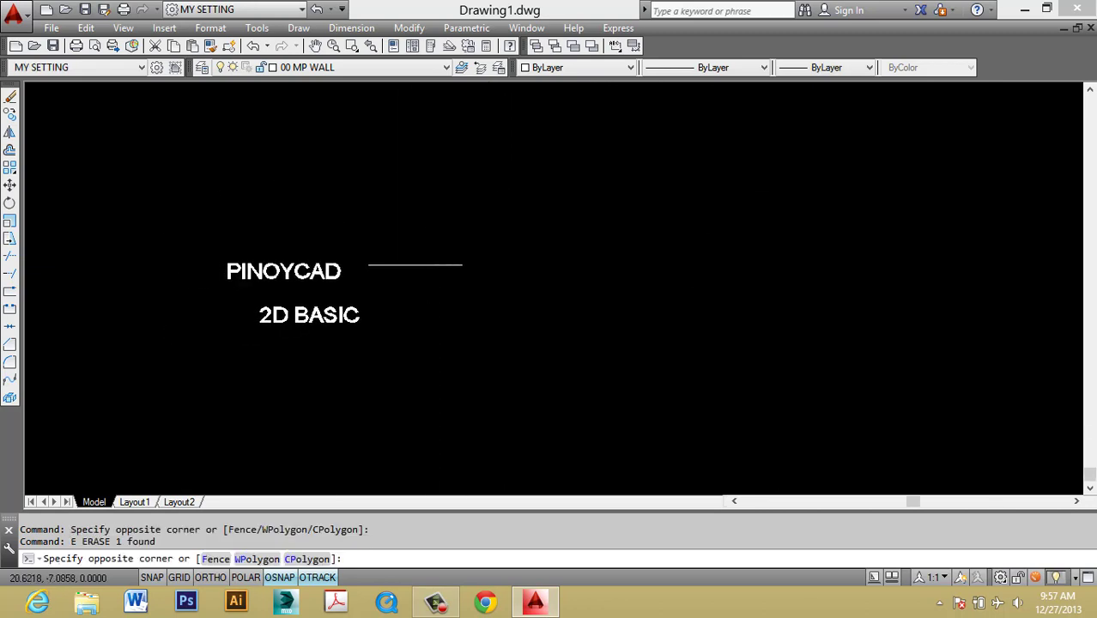
{"action": "left_click", "coordinate": [148, 120]}
{"action": "type", "text": "e"}
{"action": "key", "text": "Escape"}
{"action": "key", "text": "Escape"}
{"action": "type", "text": "Mt"}
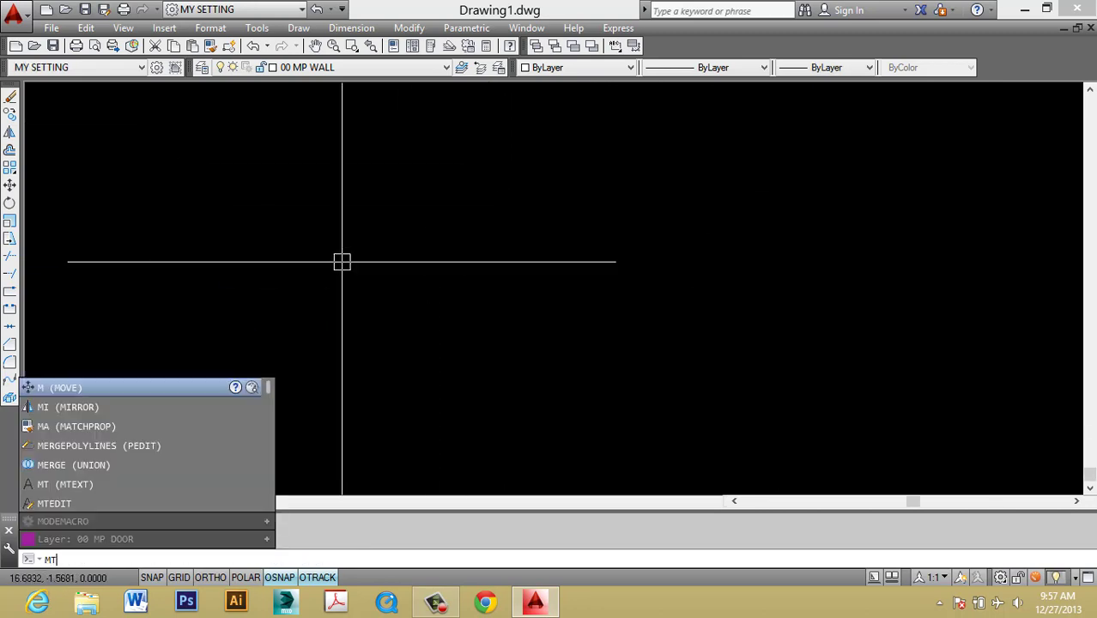
{"action": "key", "text": "Return"}
{"action": "key", "text": "Escape"}
{"action": "key", "text": "Escape"}
{"action": "type", "text": "M"}
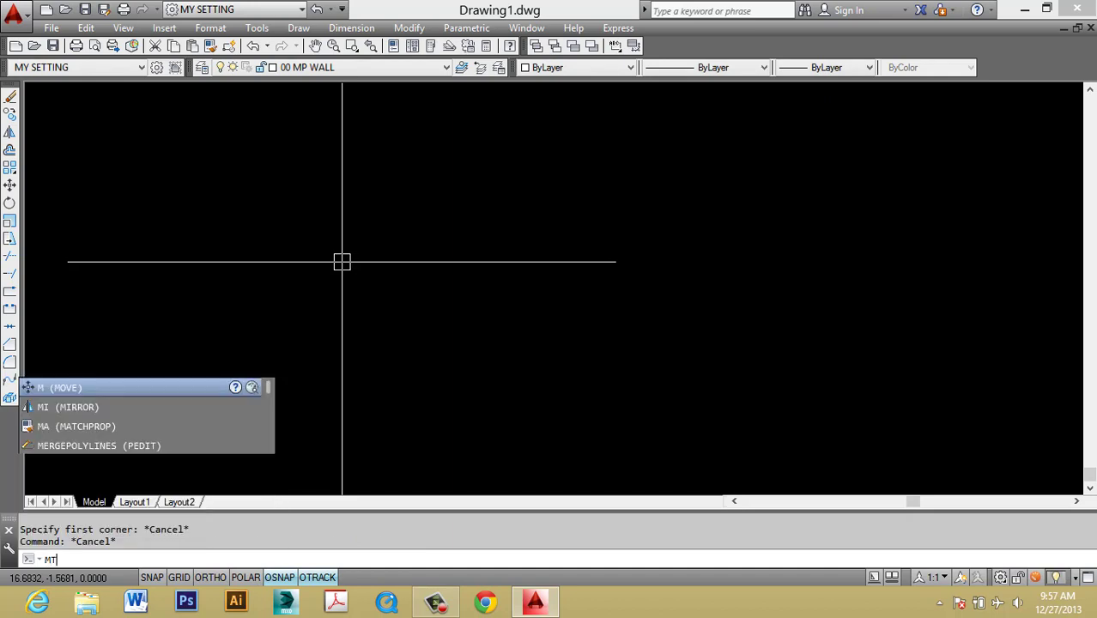
{"action": "type", "text": "t"}
{"action": "key", "text": "Return"}
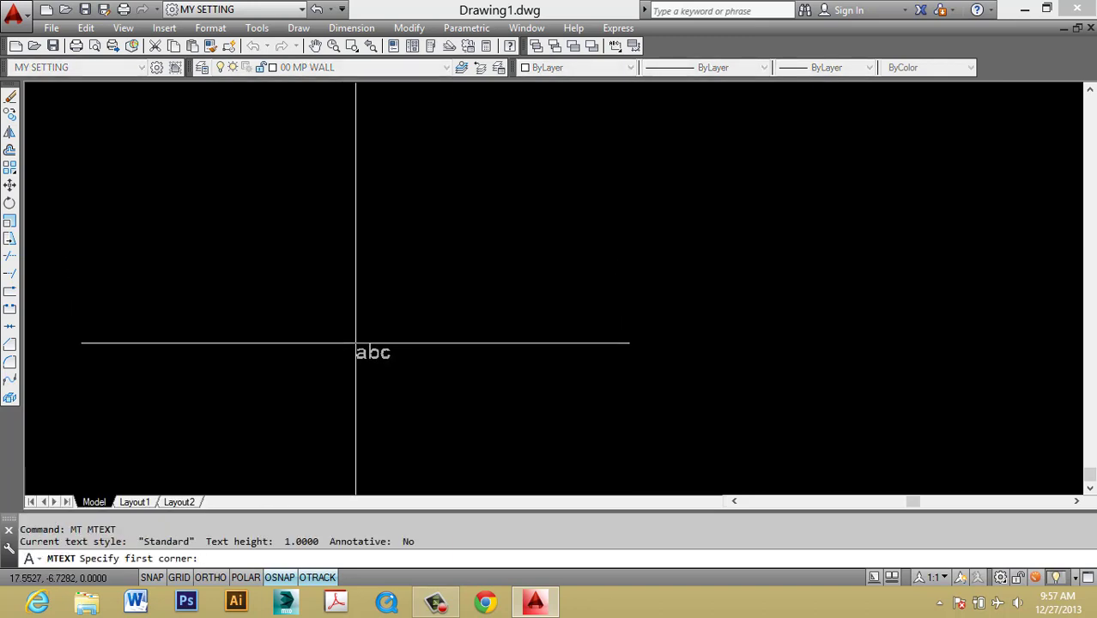
{"action": "key", "text": "Escape"}
Step: Draw a single horizontal line in the emptied drawing area as a reference for multiline text
{"action": "type", "text": "l"}
{"action": "key", "text": "Return"}
{"action": "left_click", "coordinate": [367, 314]}
{"action": "key", "text": "F8"}
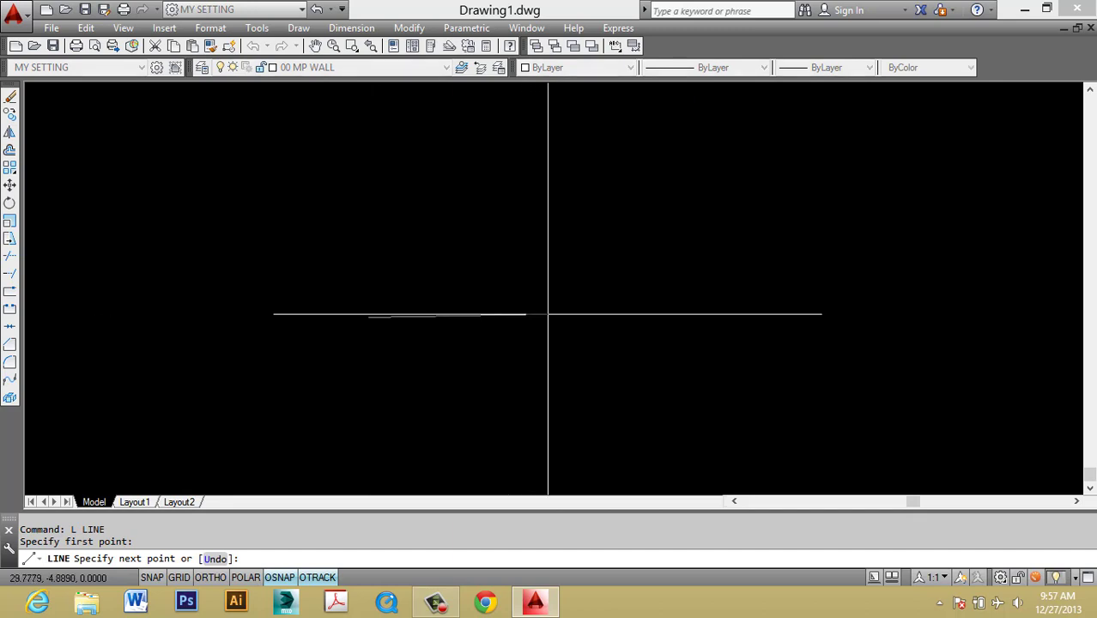
{"action": "left_click", "coordinate": [596, 317]}
{"action": "key", "text": "Escape"}
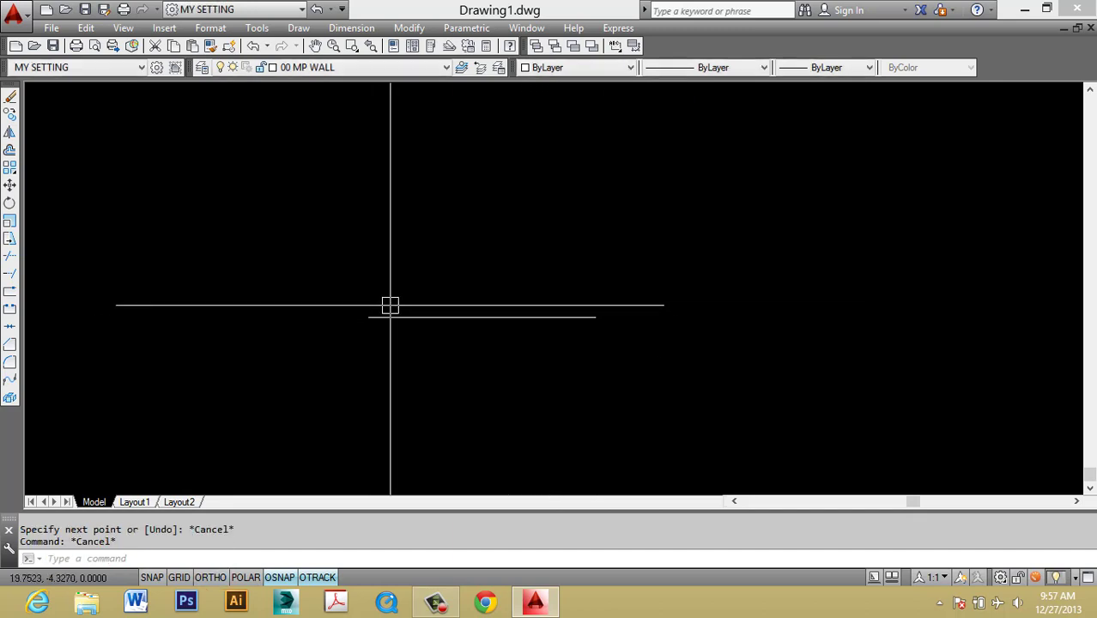
Step: Write the multiline text DKG/LGNFKHNFGH.,GFHNFG,HFGNH,.GFHGFH in a frame from the line's start point to a corner above and beyond its other end
{"action": "type", "text": "MT"}
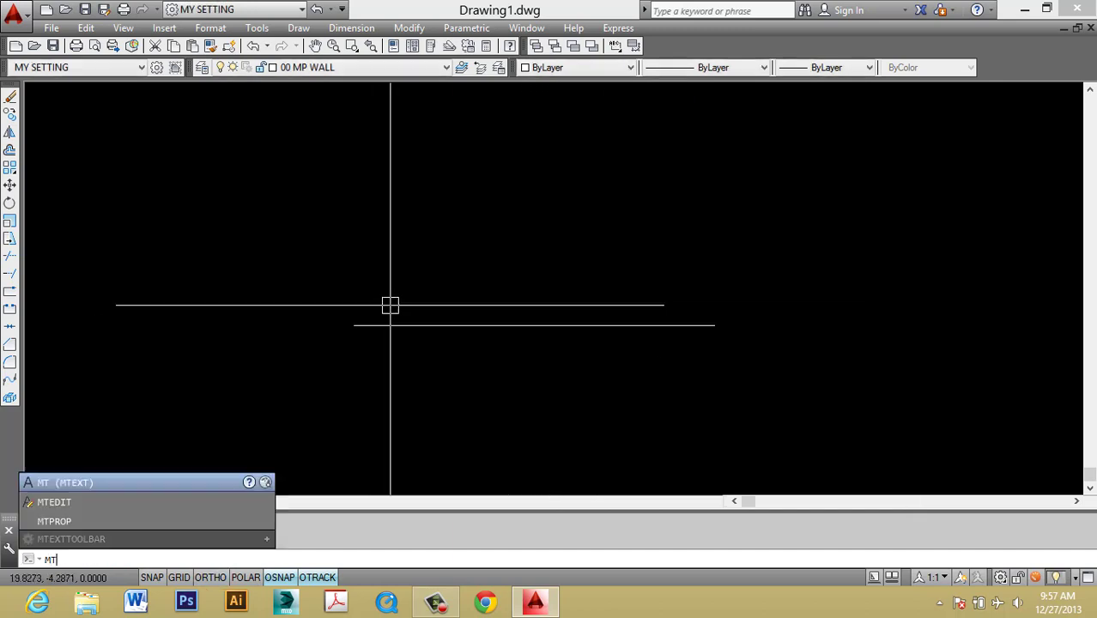
{"action": "key", "text": "Return"}
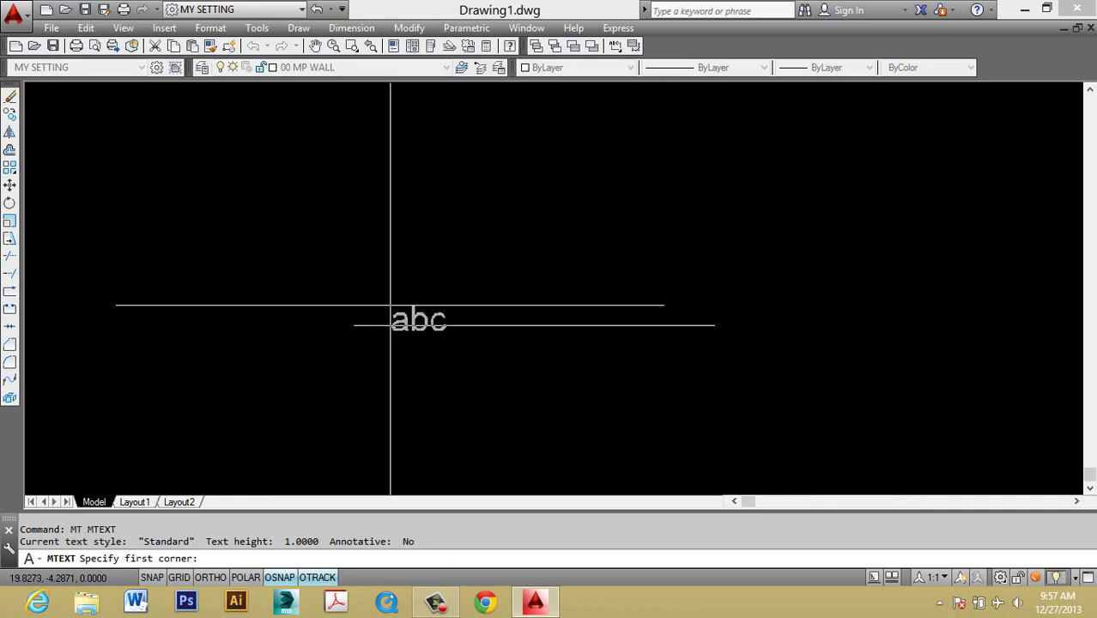
{"action": "left_click", "coordinate": [356, 325]}
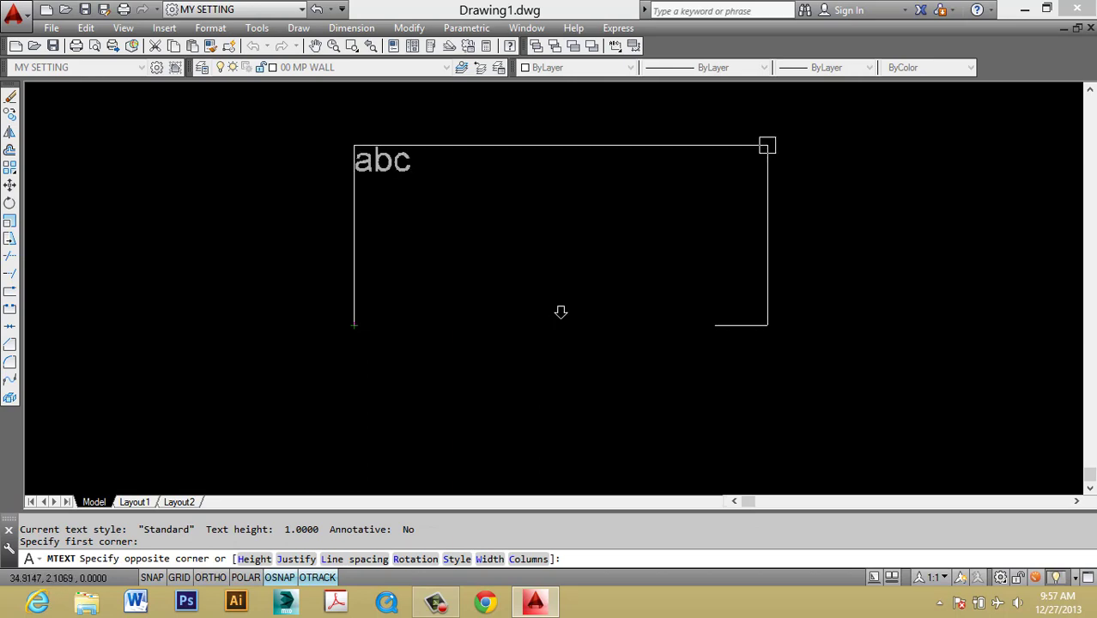
{"action": "left_click", "coordinate": [766, 146]}
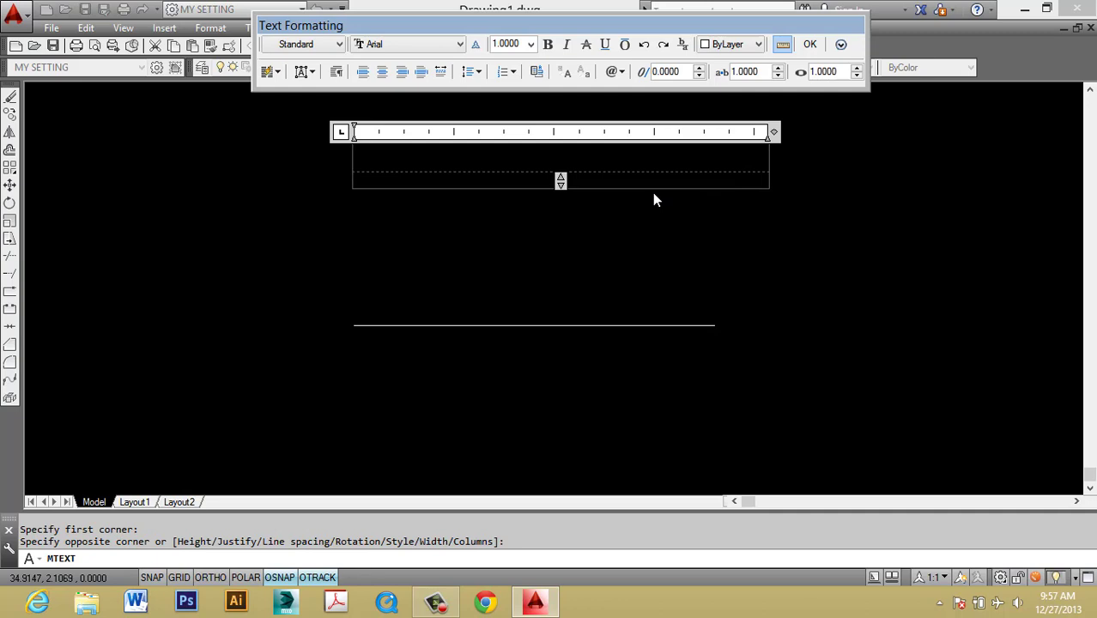
{"action": "type", "text": "DKG/LGNFKHNFGH.,GFHNFG,HFGNH,.GFHGFH"}
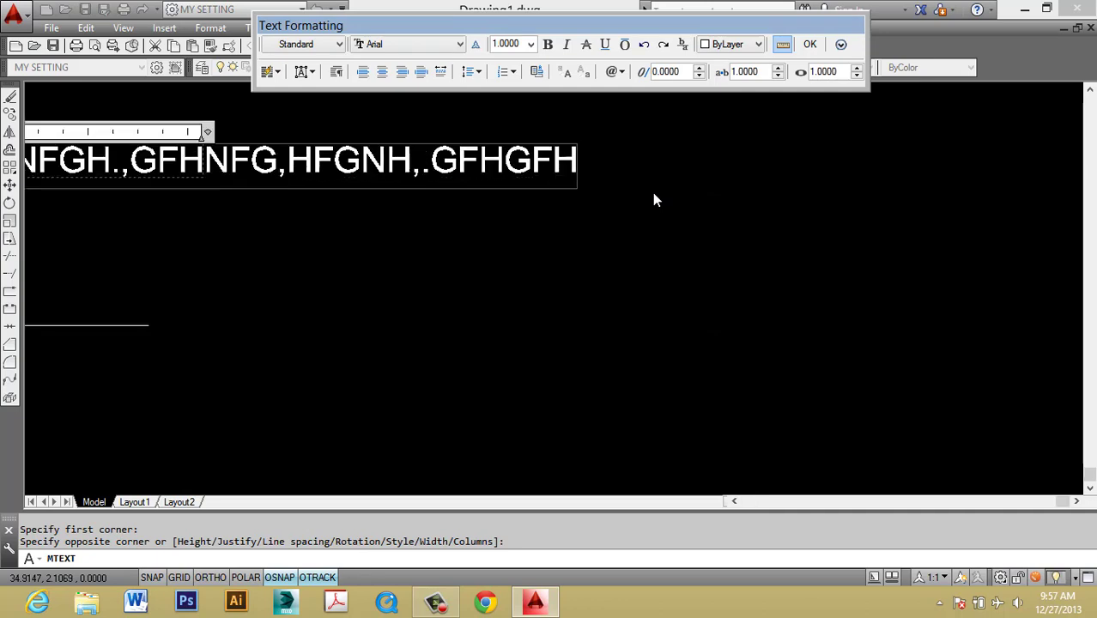
{"action": "scroll", "coordinate": [654, 206], "scroll_direction": "down", "scroll_amount": 3}
{"action": "left_click", "coordinate": [592, 266]}
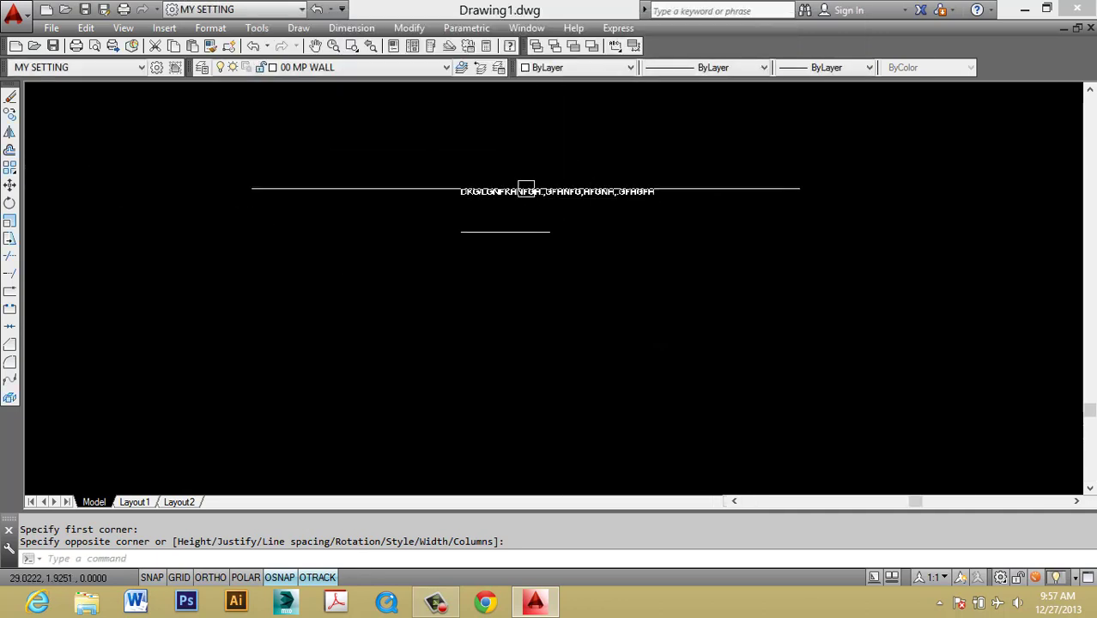
Step: Reopen the multiline text for editing and widen its frame past the end of the text
{"action": "scroll", "coordinate": [538, 188], "scroll_direction": "up", "scroll_amount": 4}
{"action": "double_click", "coordinate": [543, 220]}
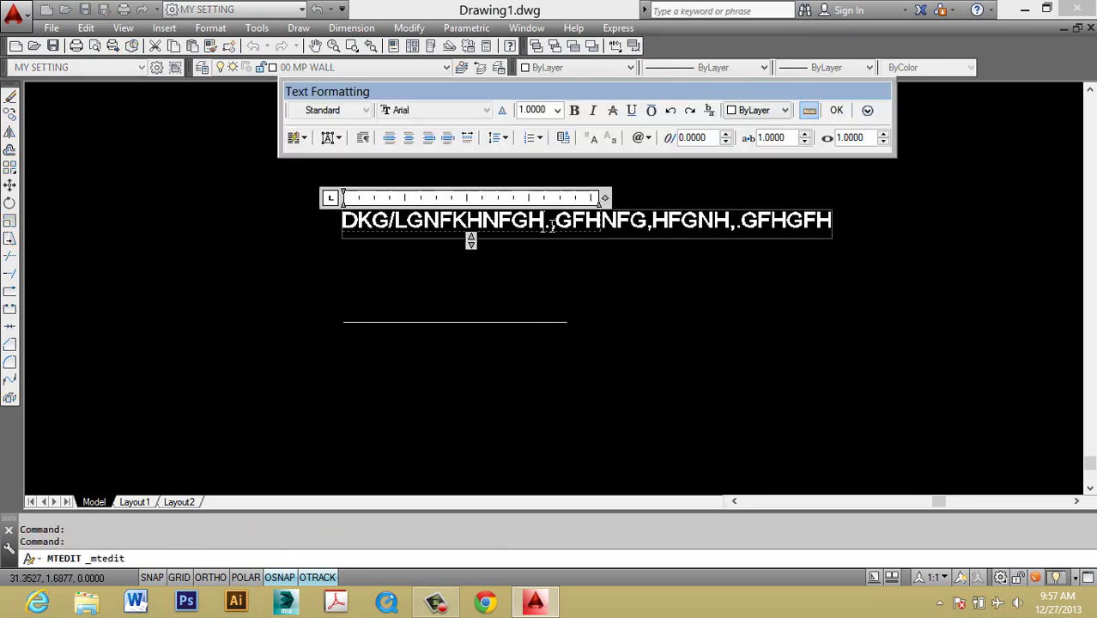
{"action": "key", "text": "Escape"}
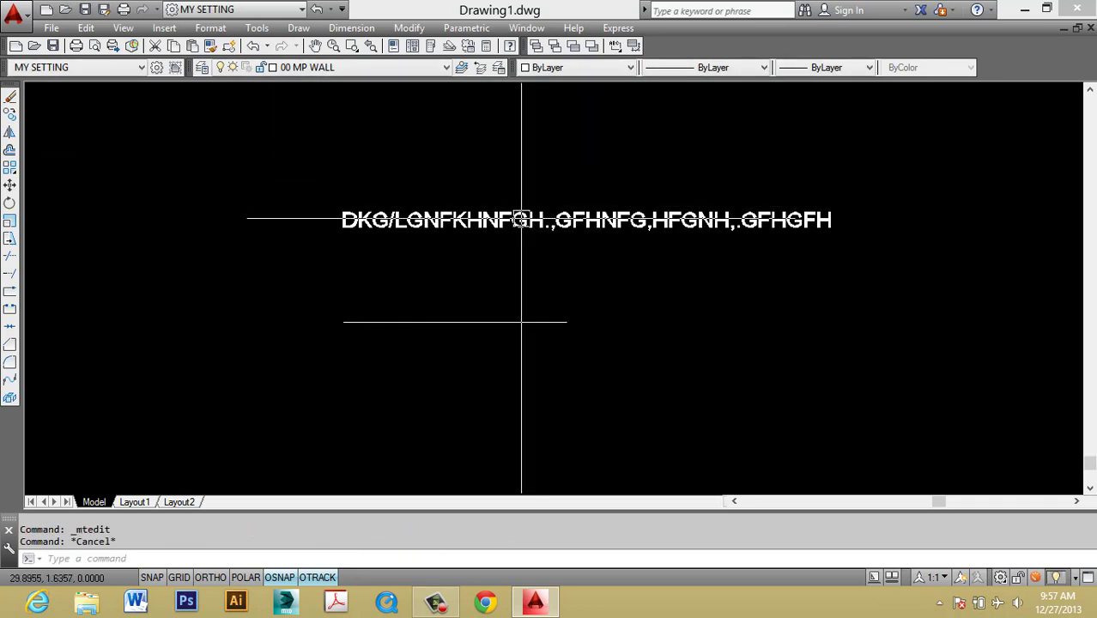
{"action": "double_click", "coordinate": [523, 221]}
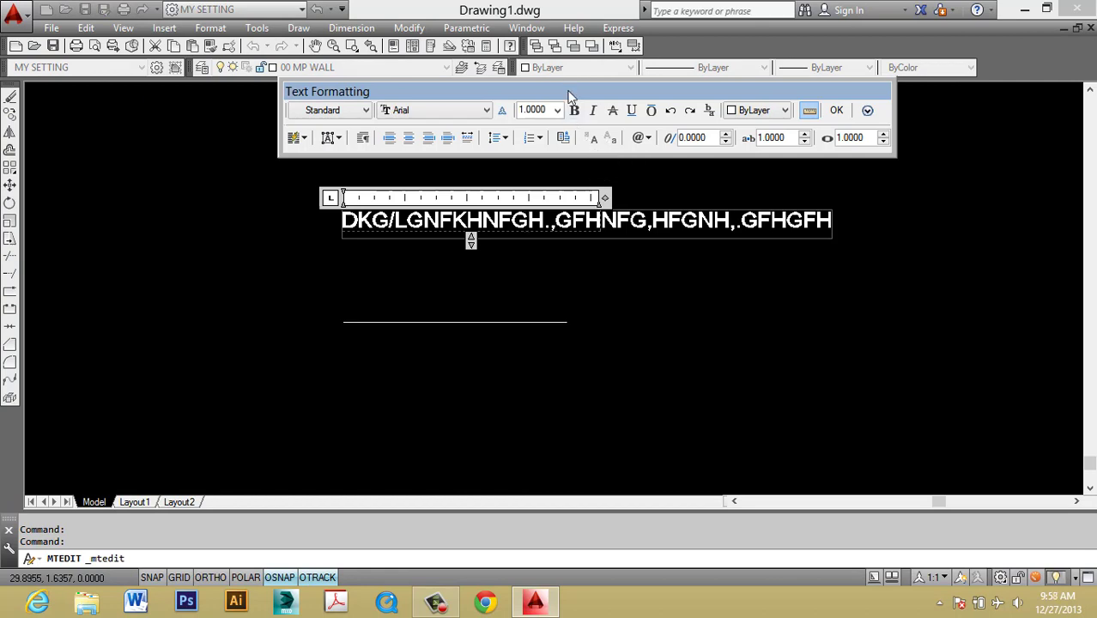
{"action": "left_click_drag", "start_coordinate": [567, 90], "coordinate": [566, 117]}
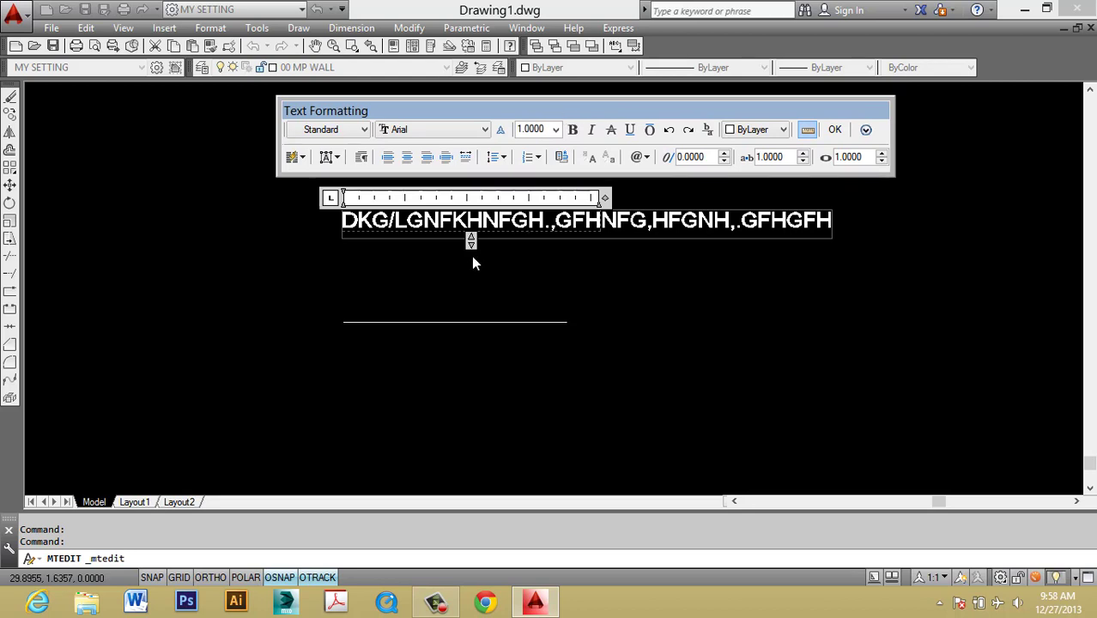
{"action": "left_click_drag", "start_coordinate": [611, 199], "coordinate": [871, 218]}
{"action": "left_click", "coordinate": [598, 264]}
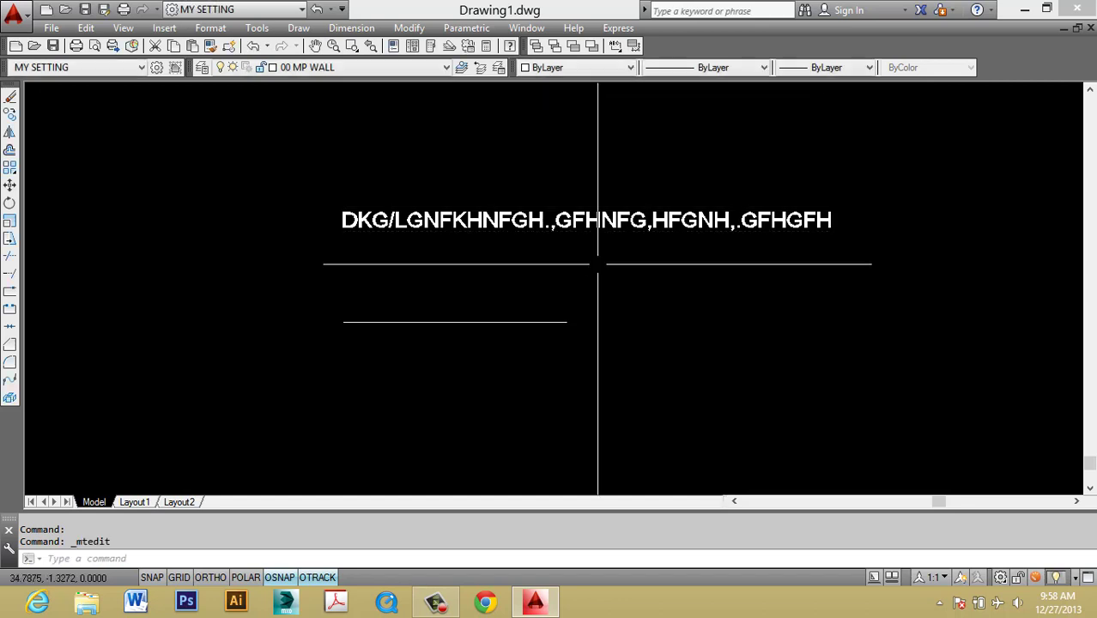
Step: Write the center-justified single-line text HGFHHJGH below the horizontal line, about 3.07 units high with 0 rotation, picking the height with Ortho on
{"action": "key", "text": "Escape"}
{"action": "type", "text": "DT"}
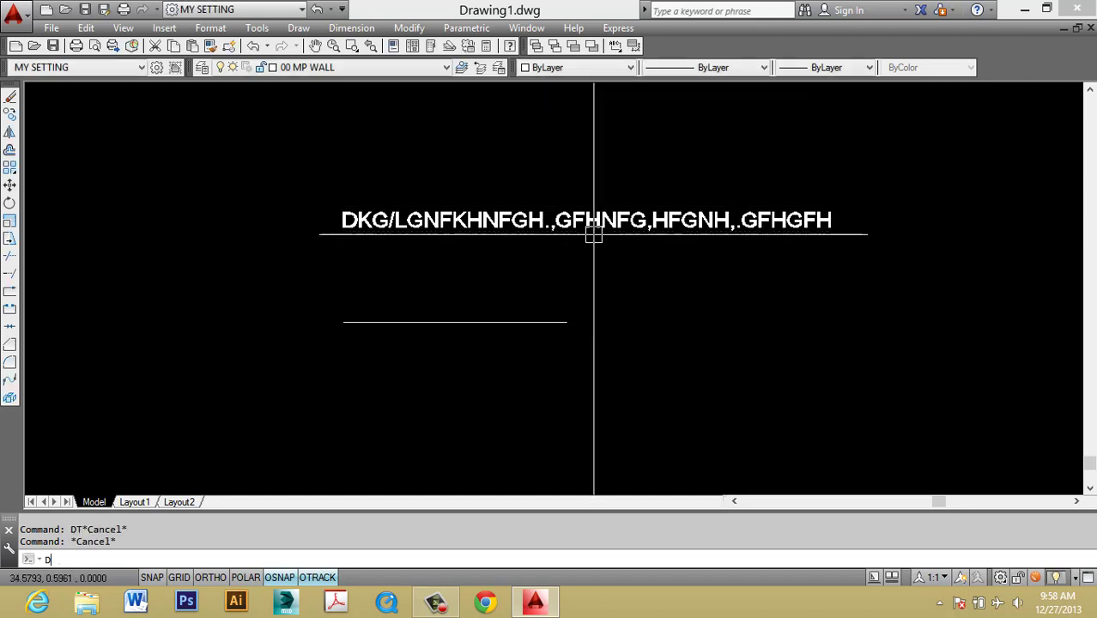
{"action": "key", "text": "Return"}
{"action": "left_click", "coordinate": [553, 390]}
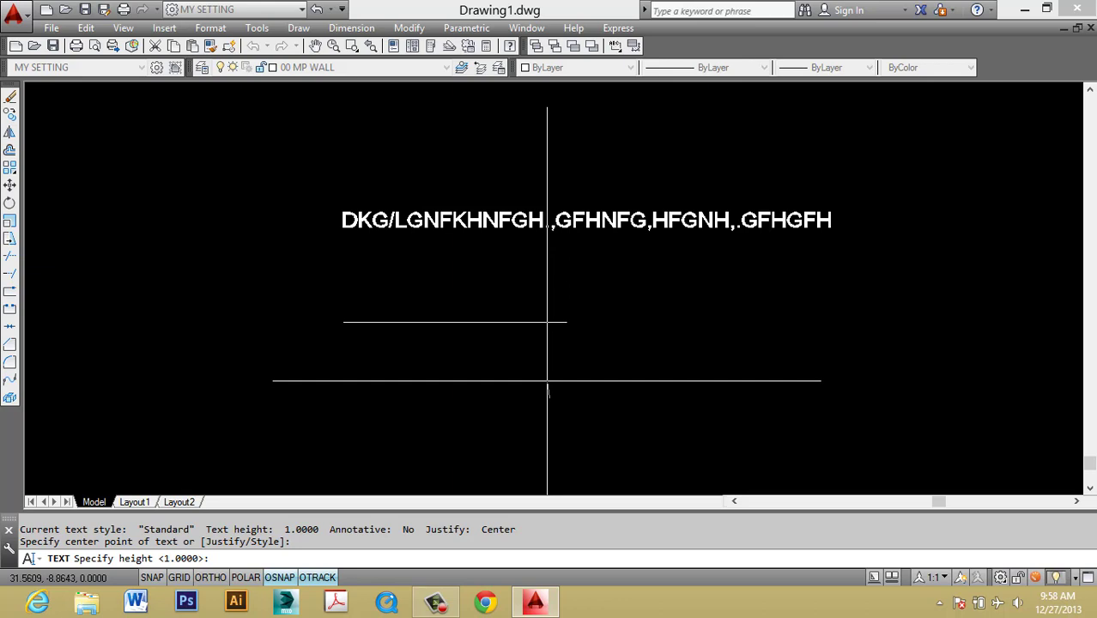
{"action": "key", "text": "F8"}
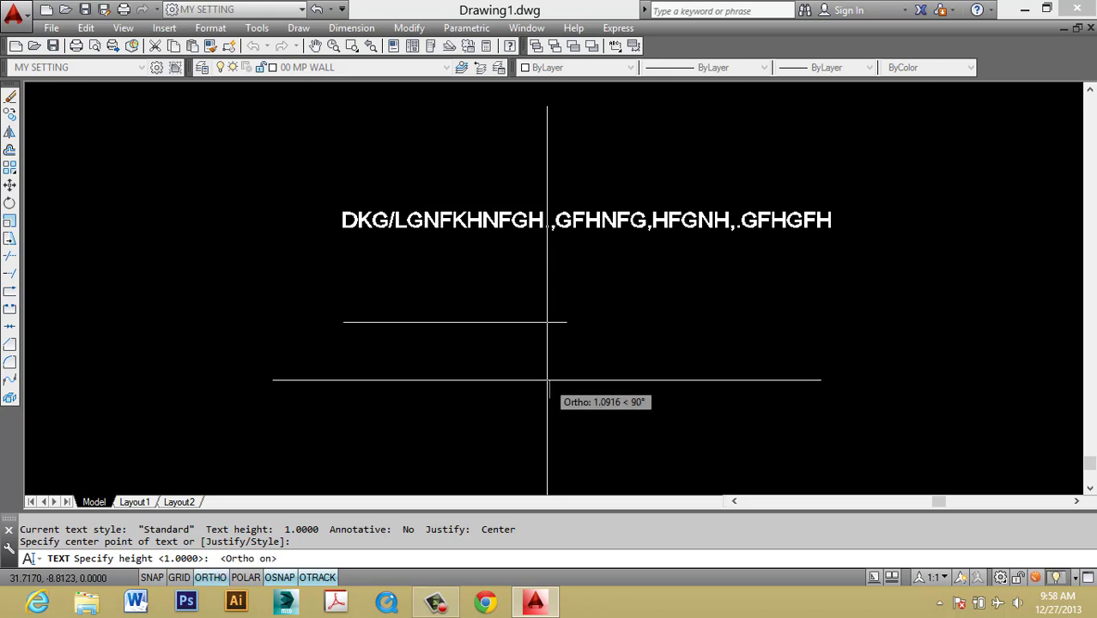
{"action": "left_click", "coordinate": [573, 357]}
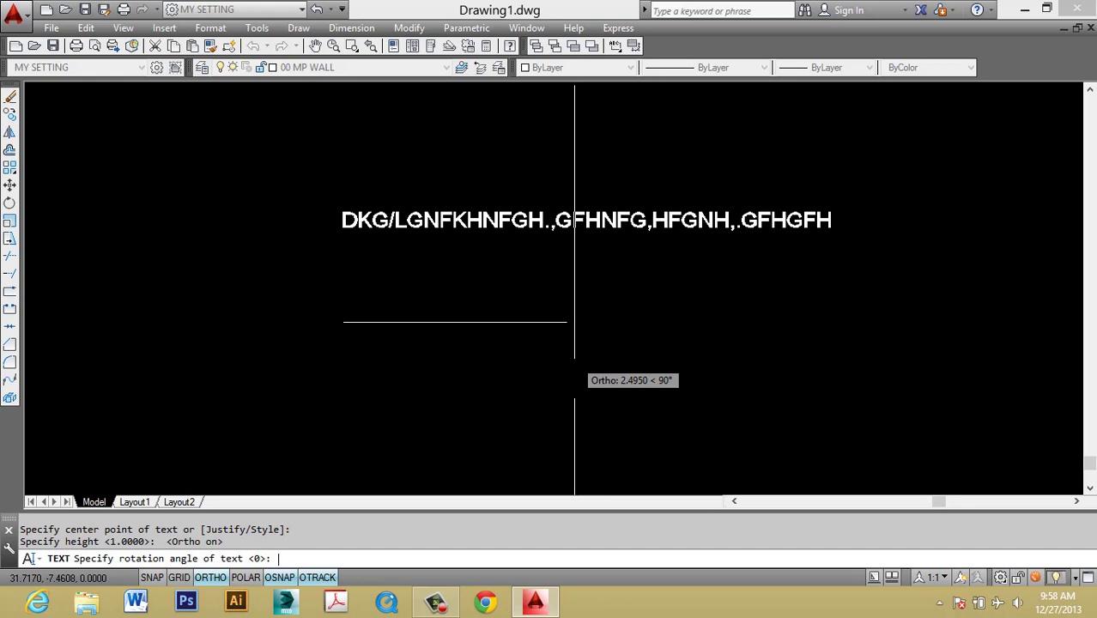
{"action": "key", "text": "Return"}
{"action": "type", "text": "HGFHHJGH"}
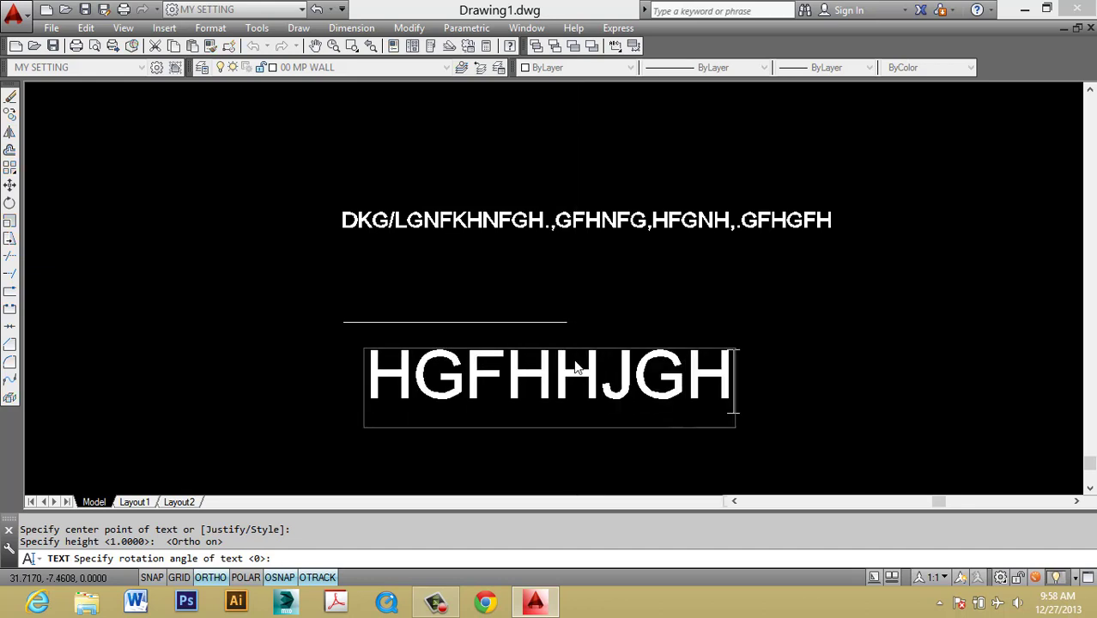
{"action": "left_click", "coordinate": [610, 336]}
{"action": "key", "text": "Escape"}
{"action": "middle_click_drag", "start_coordinate": [609, 351], "coordinate": [604, 298]}
{"action": "key", "text": "Escape"}
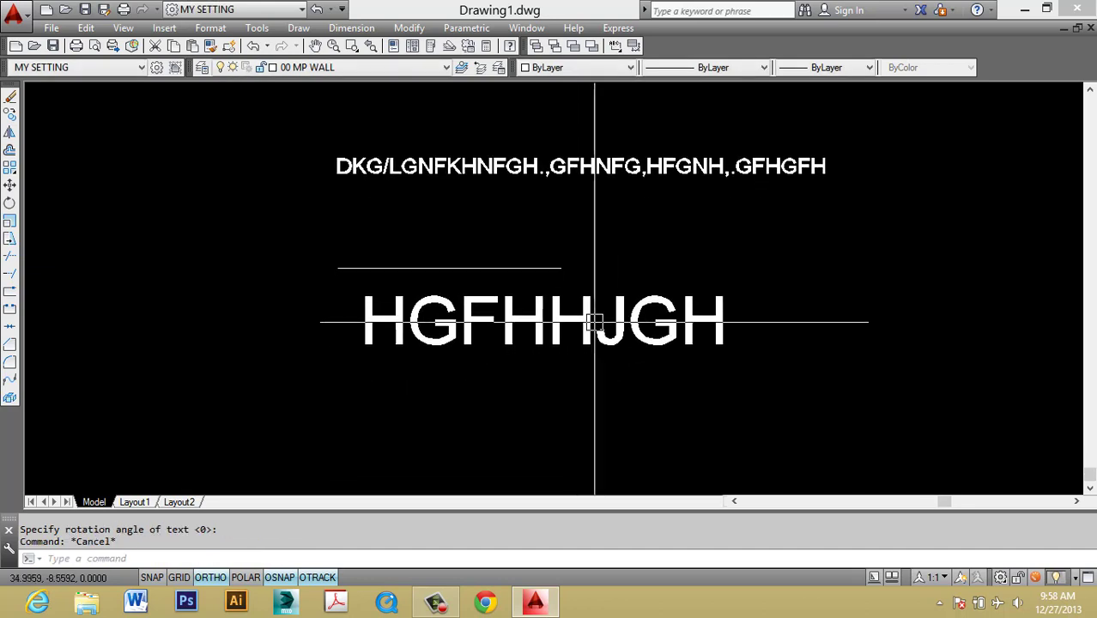
Step: Open the HGFHHJGH single-line text for in-place editing directly from the drawing and leave it without changes
{"action": "double_click", "coordinate": [588, 340]}
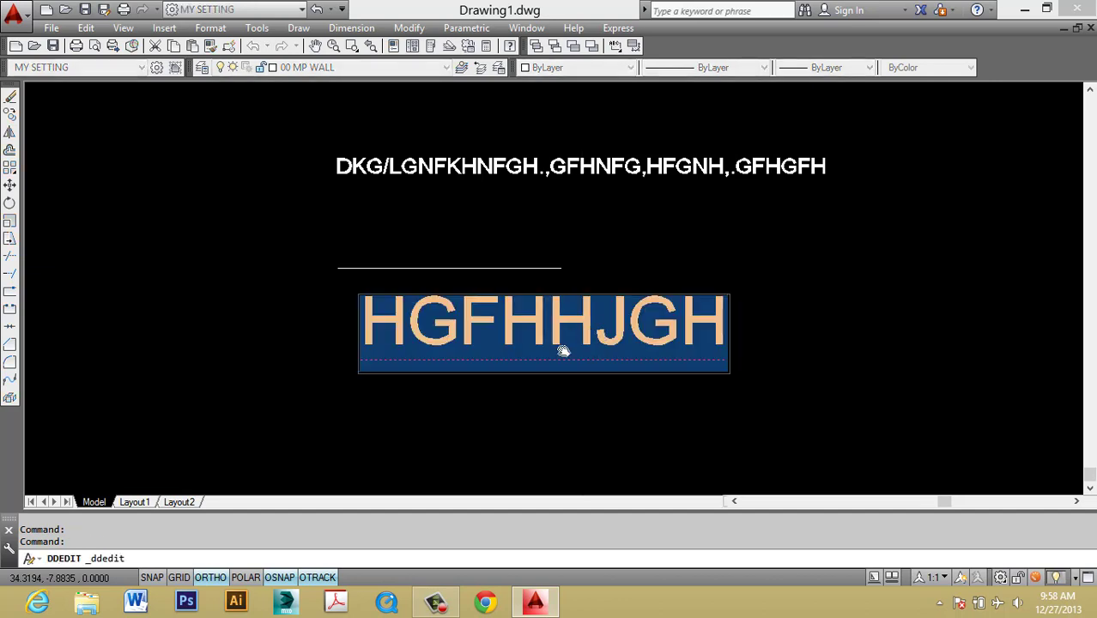
{"action": "middle_click_drag", "start_coordinate": [562, 350], "coordinate": [557, 376]}
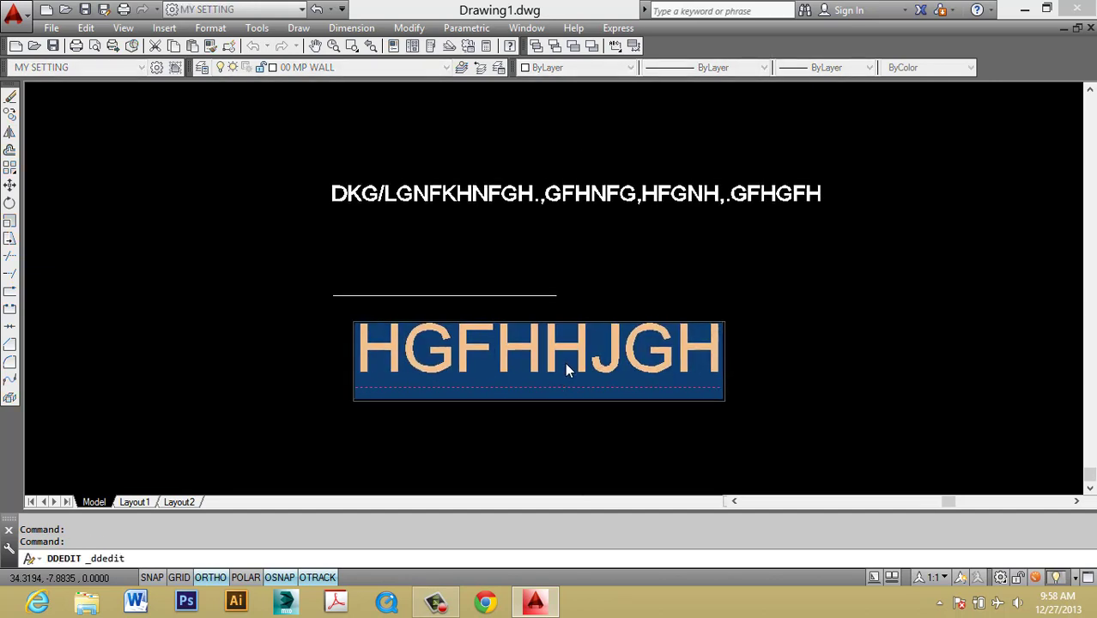
{"action": "key", "text": "Escape"}
{"action": "key", "text": "Escape"}
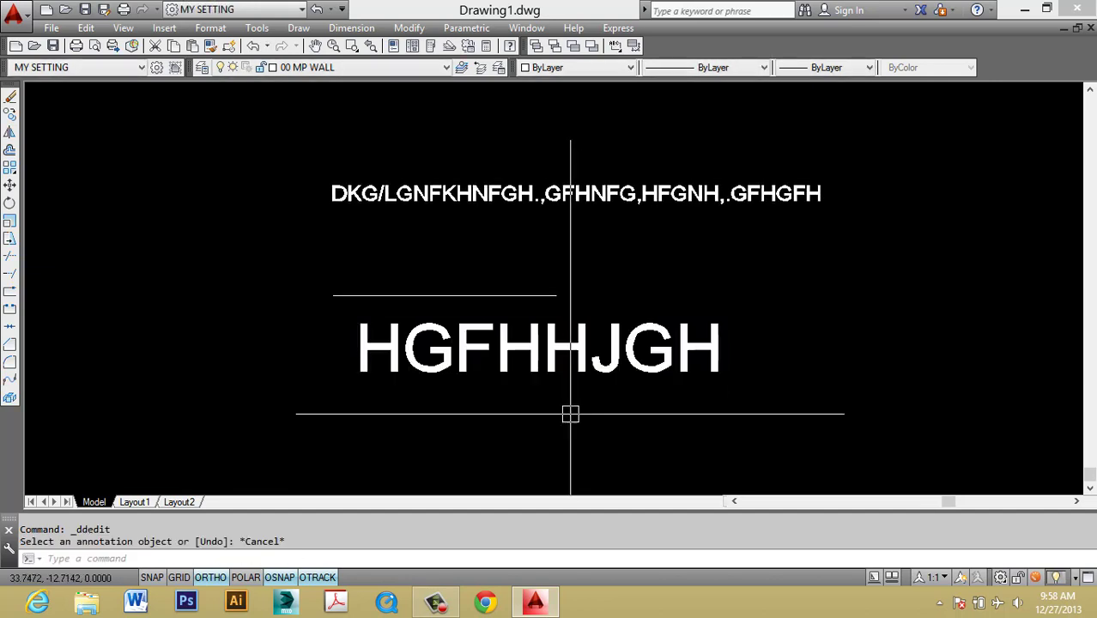
{"action": "key", "text": "Escape"}
{"action": "middle_click_drag", "start_coordinate": [614, 410], "coordinate": [561, 414]}
{"action": "key", "text": "Escape"}
Step: Inspect the properties of the HGFHHJGH text, including its height, and close the properties
{"action": "left_click", "coordinate": [517, 315]}
{"action": "key", "text": "Escape"}
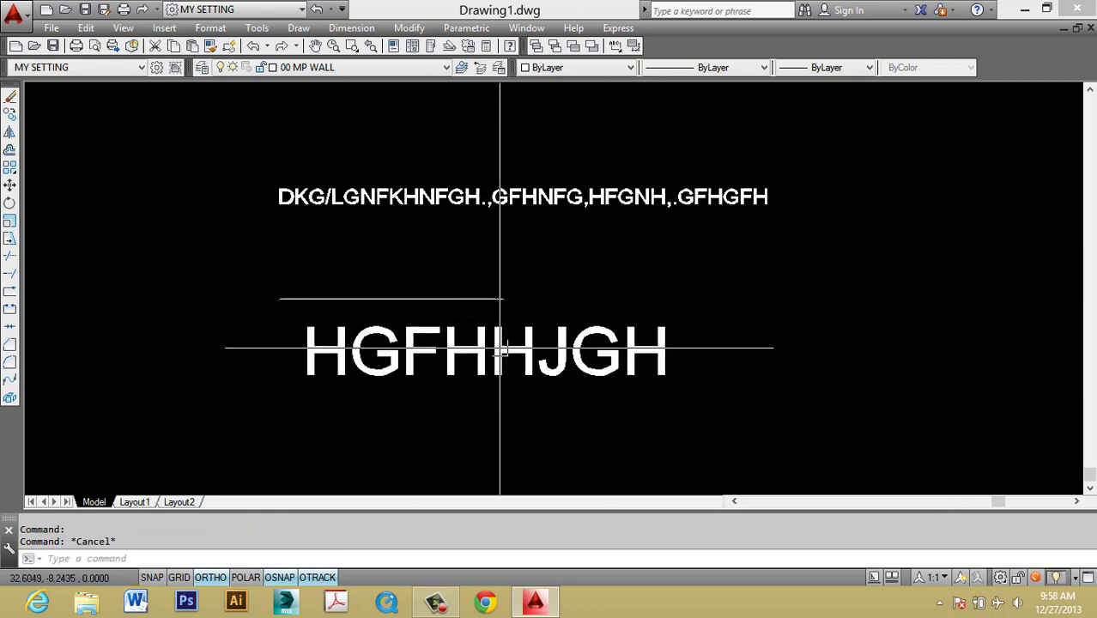
{"action": "left_click", "coordinate": [487, 349]}
{"action": "key", "text": "Escape"}
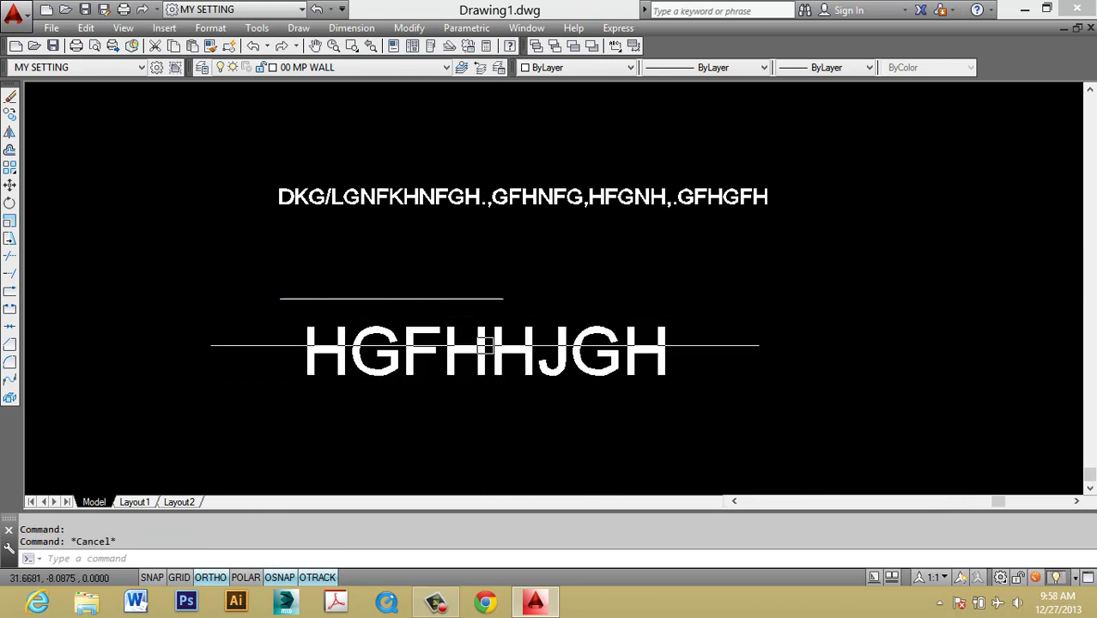
{"action": "key", "text": "ctrl+1"}
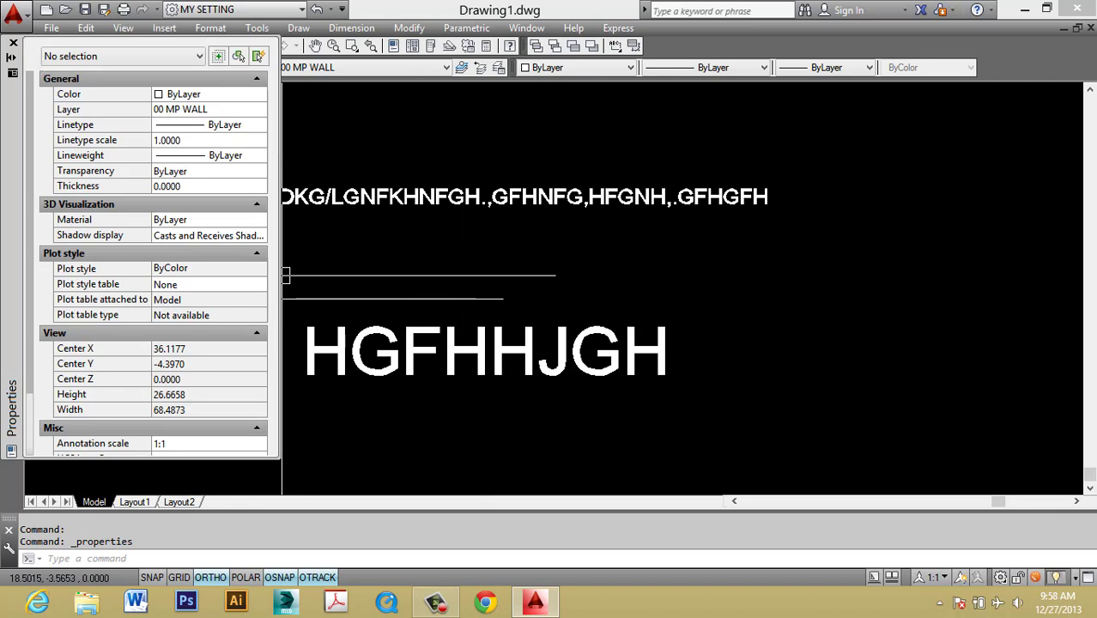
{"action": "left_click", "coordinate": [326, 349]}
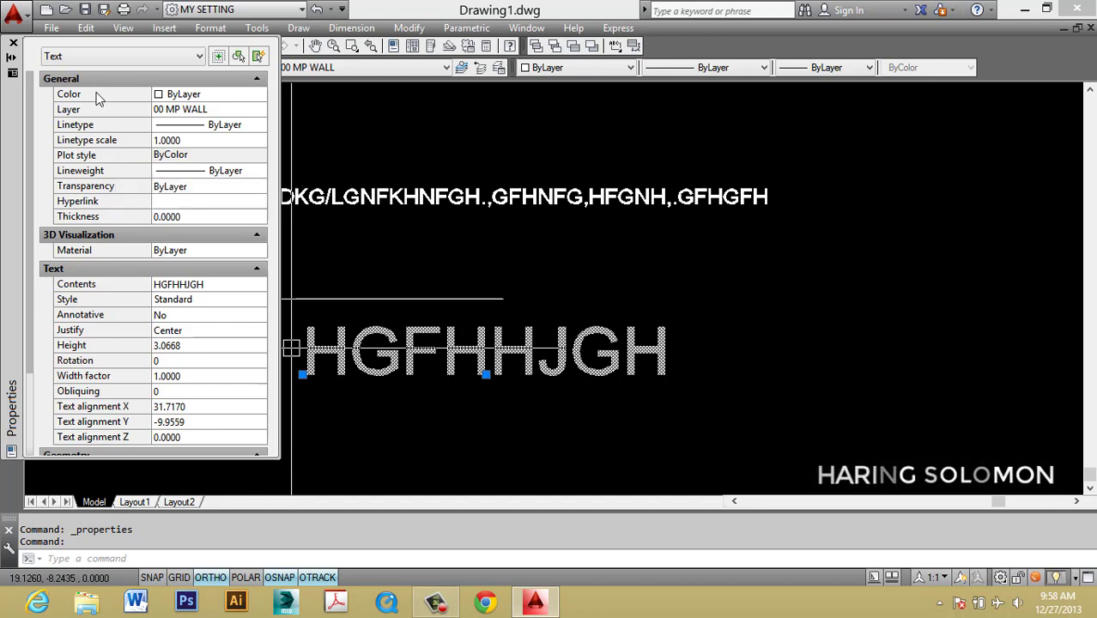
{"action": "left_click", "coordinate": [220, 342]}
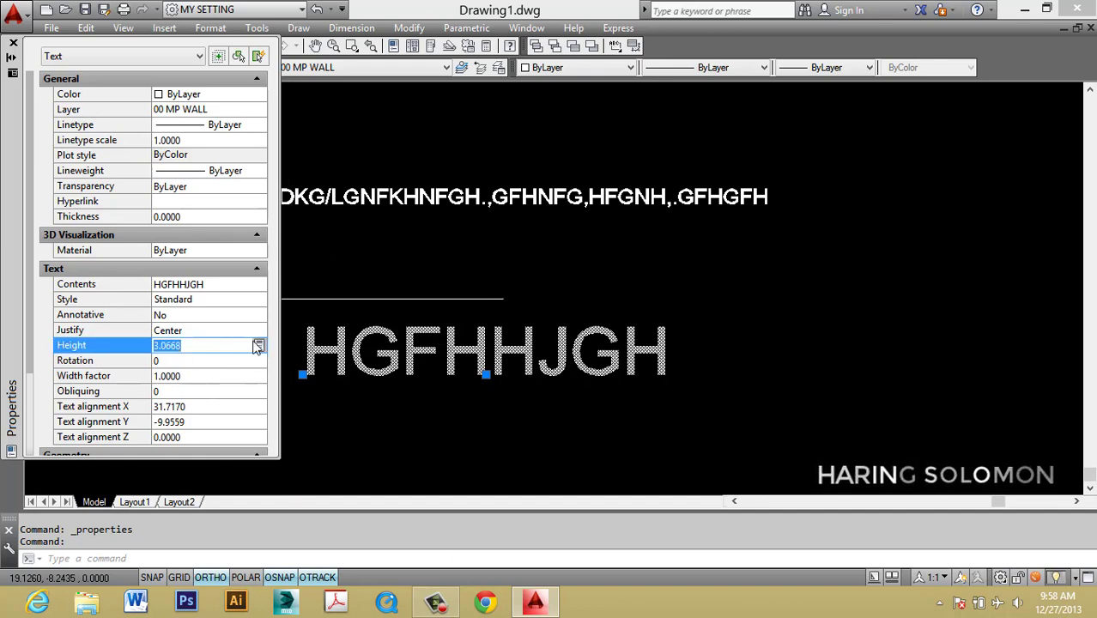
{"action": "left_click", "coordinate": [13, 42]}
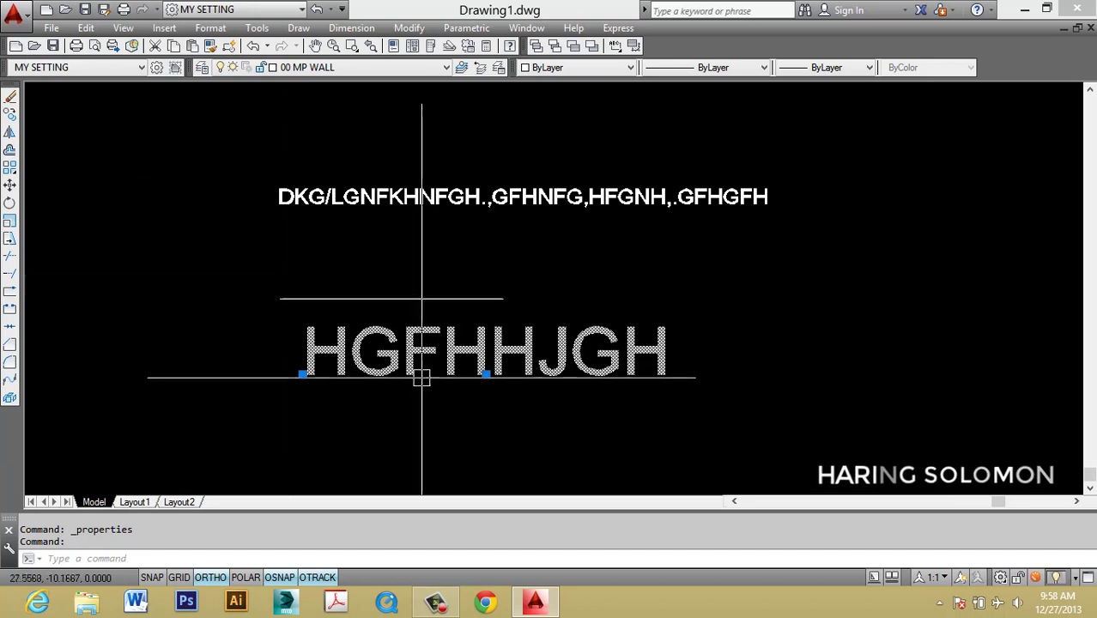
{"action": "key", "text": "Escape"}
{"action": "key", "text": "Escape"}
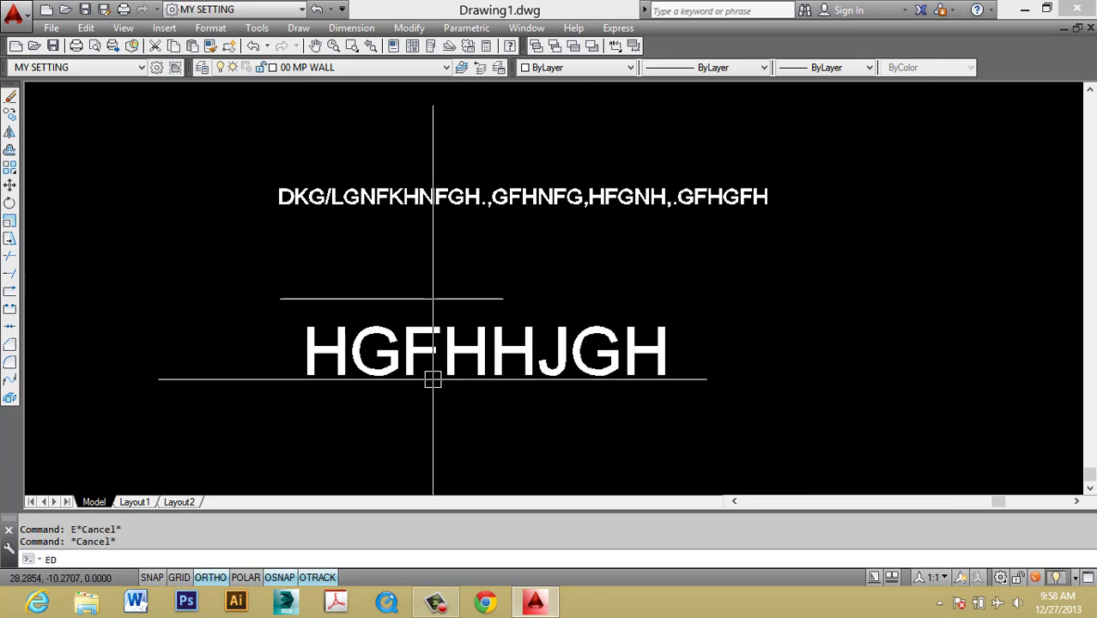
Step: Open the HGFHHJGH text for editing with the DDEDIT command and exit without changing it
{"action": "type", "text": "ED"}
{"action": "key", "text": "Return"}
{"action": "left_click", "coordinate": [447, 350]}
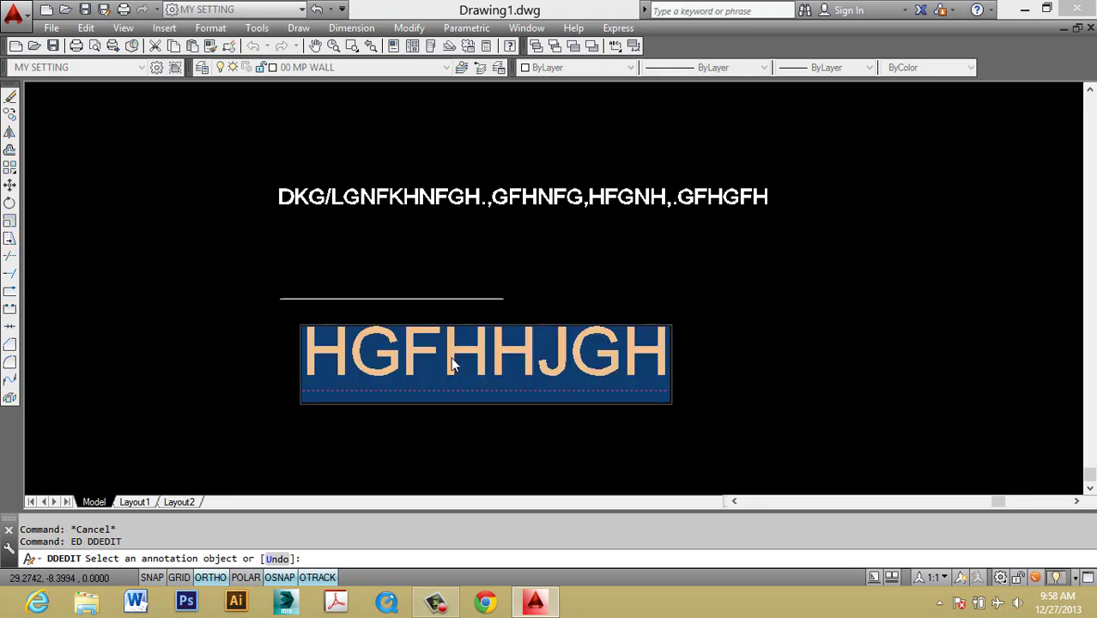
{"action": "key", "text": "Escape"}
{"action": "key", "text": "Escape"}
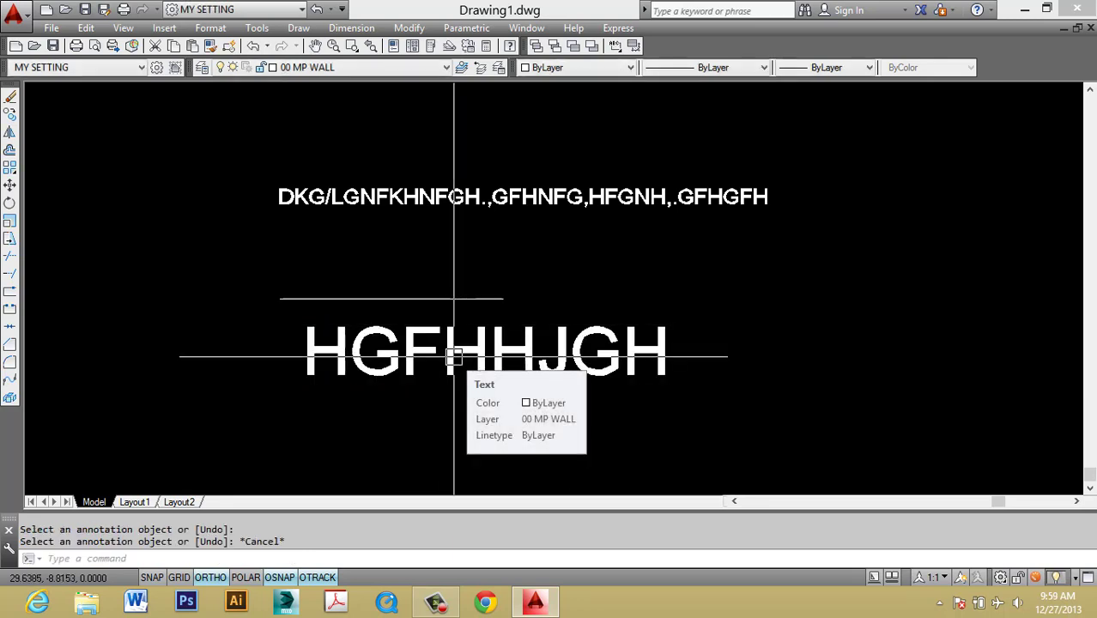
{"action": "double_click", "coordinate": [454, 357]}
{"action": "key", "text": "Escape"}
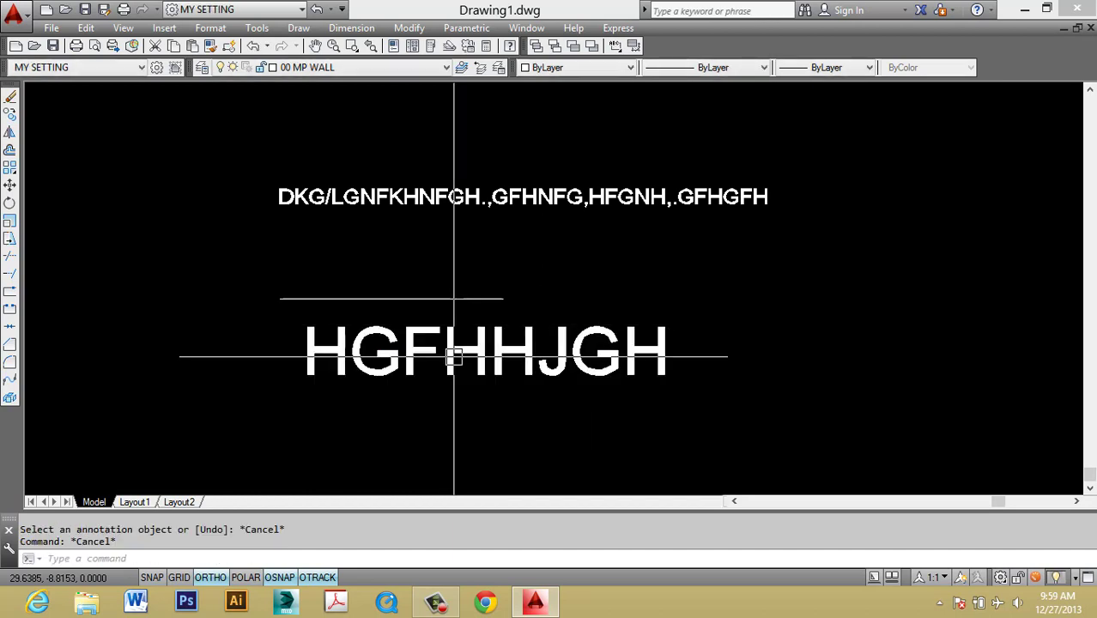
Step: Repeat the DDEDIT command twice on the HGFHHJGH text, leaving its contents as they are
{"action": "type", "text": "ED"}
{"action": "key", "text": "Return"}
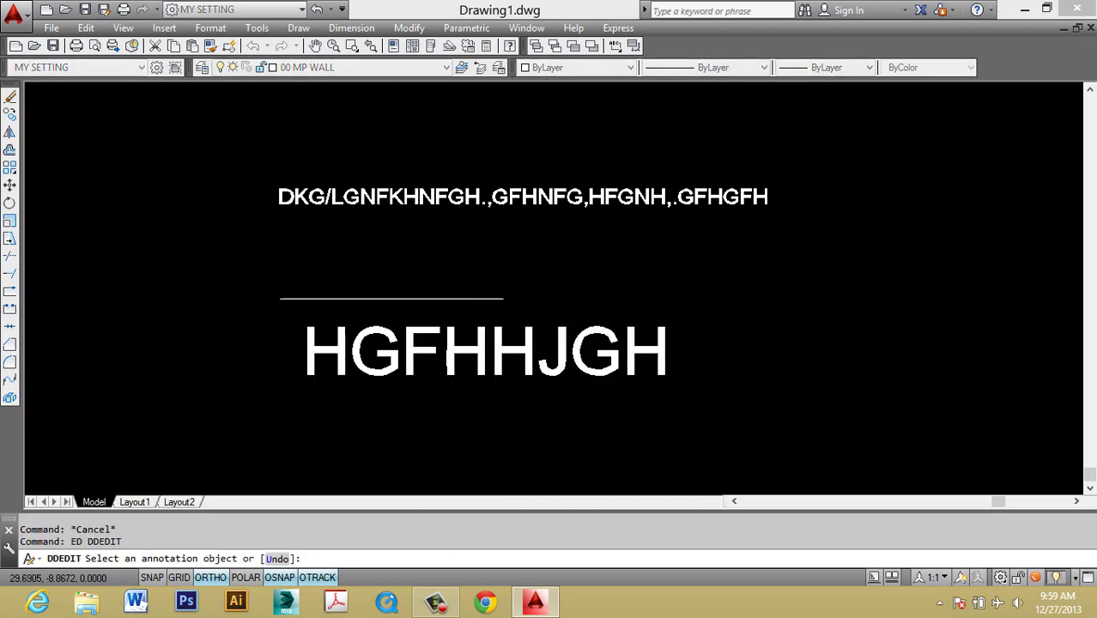
{"action": "left_click", "coordinate": [455, 353]}
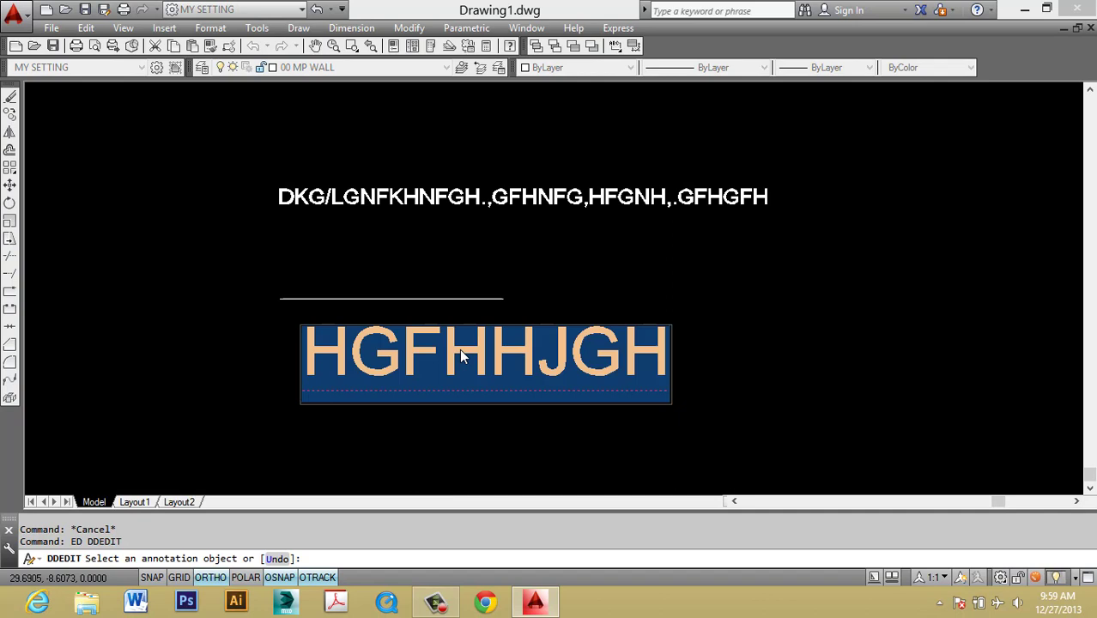
{"action": "key", "text": "Return"}
{"action": "key", "text": "Escape"}
{"action": "middle_click_drag", "start_coordinate": [503, 326], "coordinate": [516, 326]}
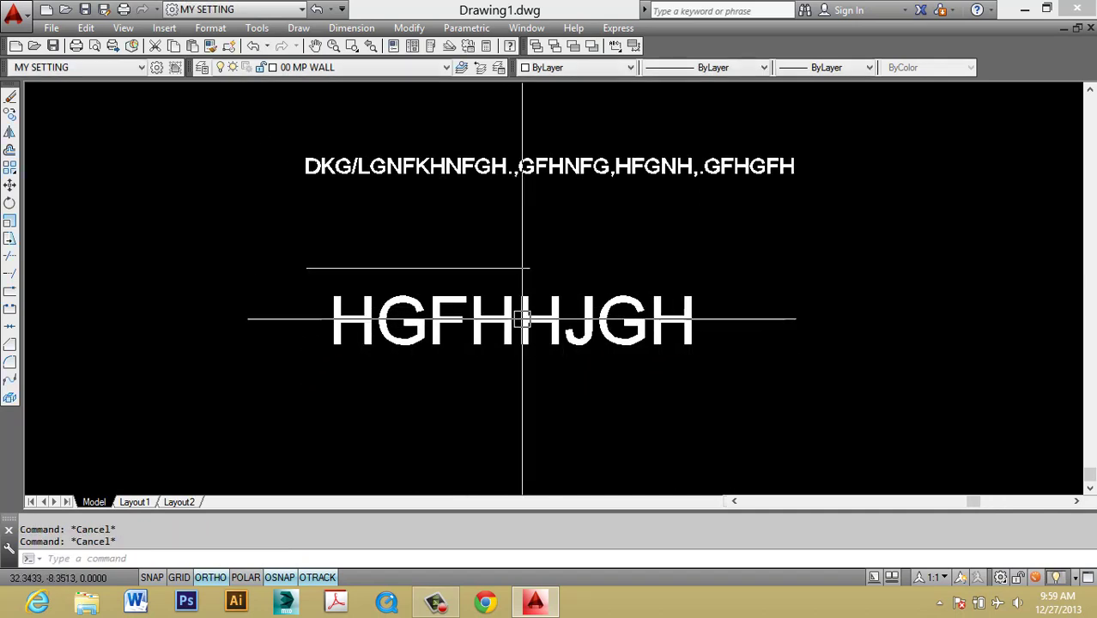
{"action": "type", "text": "ED"}
{"action": "key", "text": "Return"}
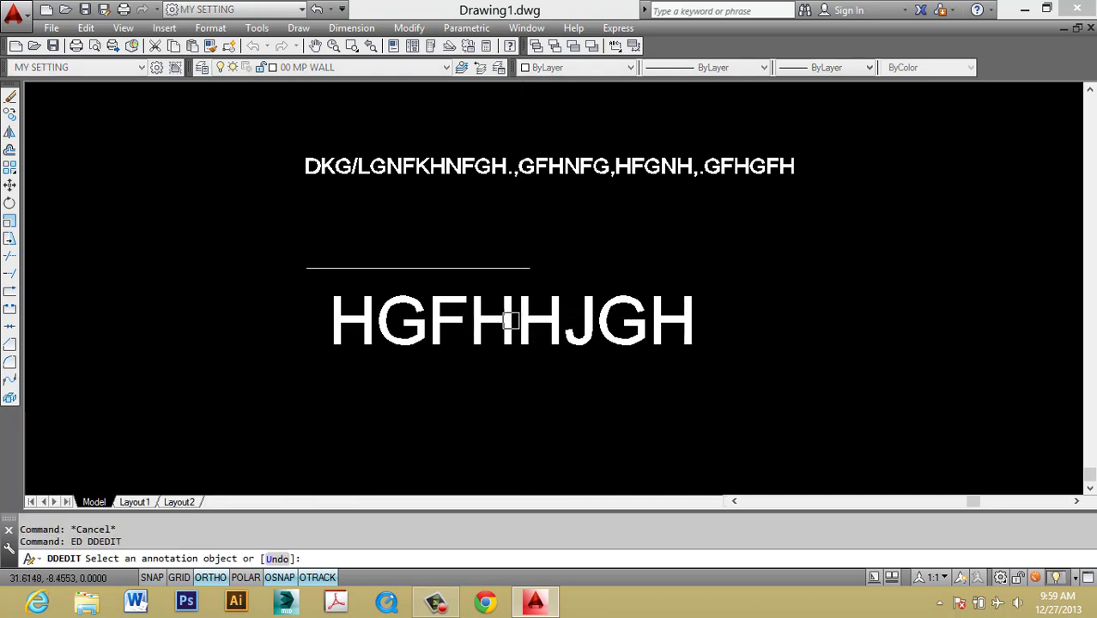
{"action": "left_click", "coordinate": [510, 324]}
{"action": "key", "text": "Escape"}
{"action": "key", "text": "Escape"}
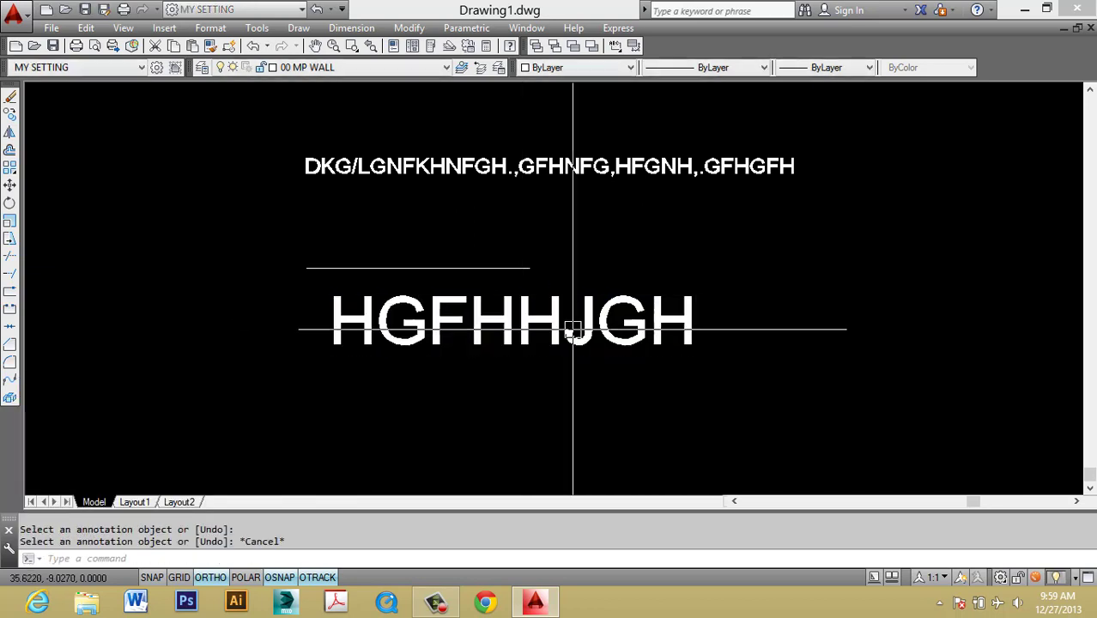
Step: Open the multiline text above the line with DDEDIT, select all its contents, and exit without changes
{"action": "type", "text": "ED"}
{"action": "key", "text": "Return"}
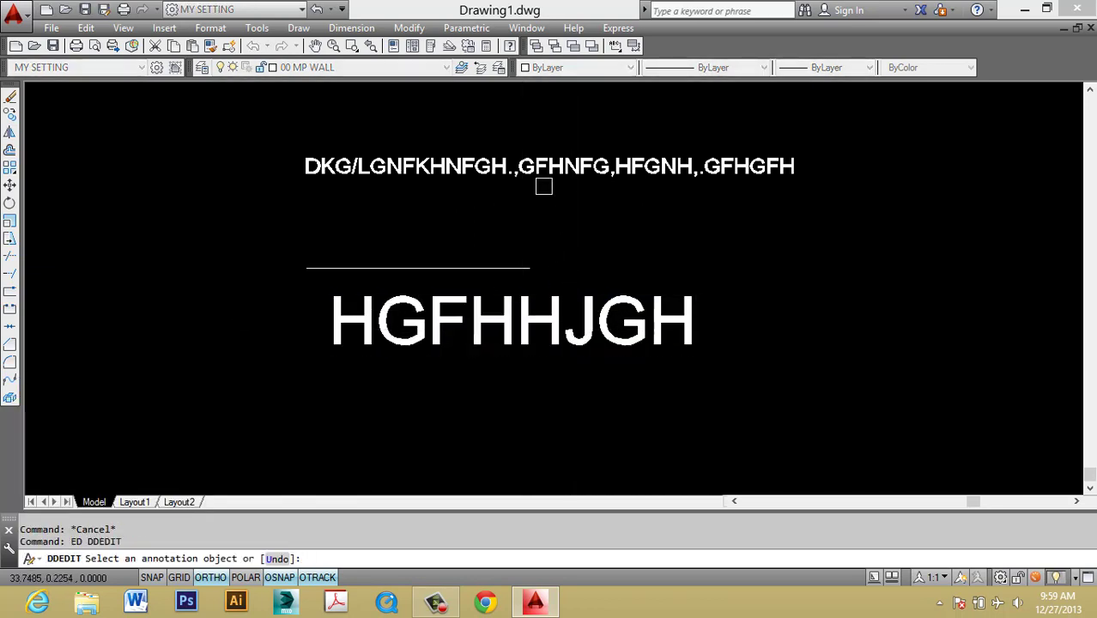
{"action": "left_click", "coordinate": [598, 168]}
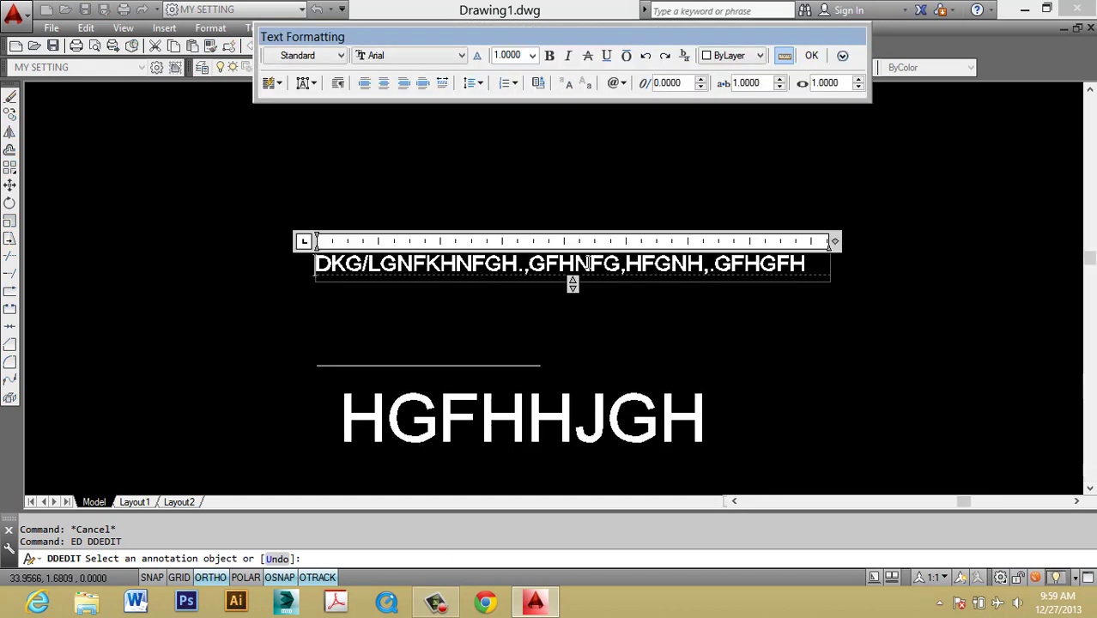
{"action": "key", "text": "ctrl+a"}
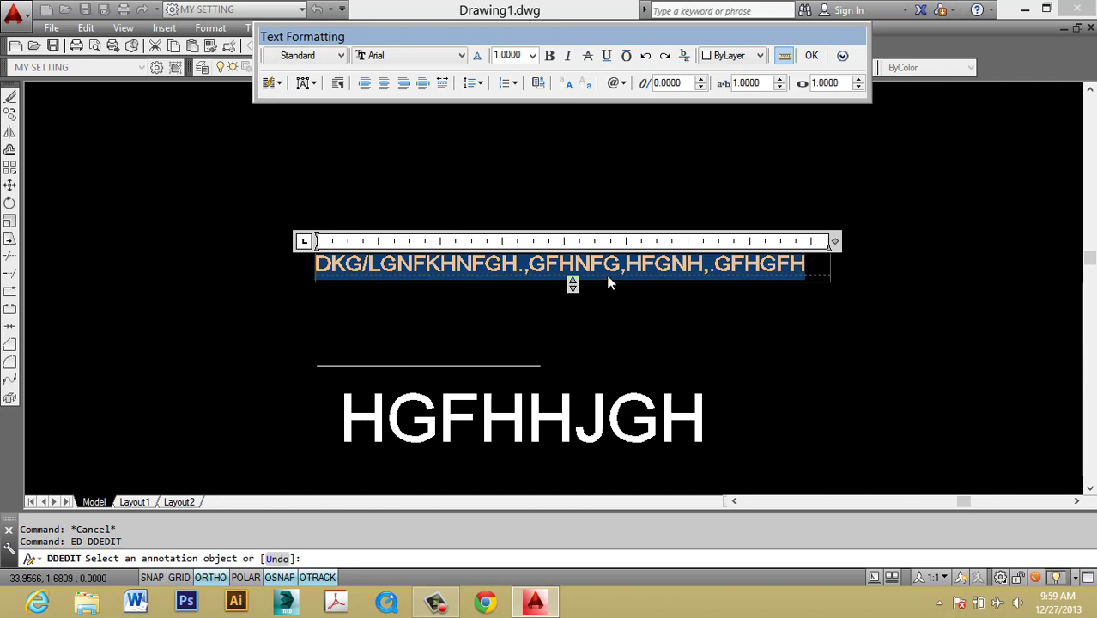
{"action": "key", "text": "Escape"}
{"action": "key", "text": "Escape"}
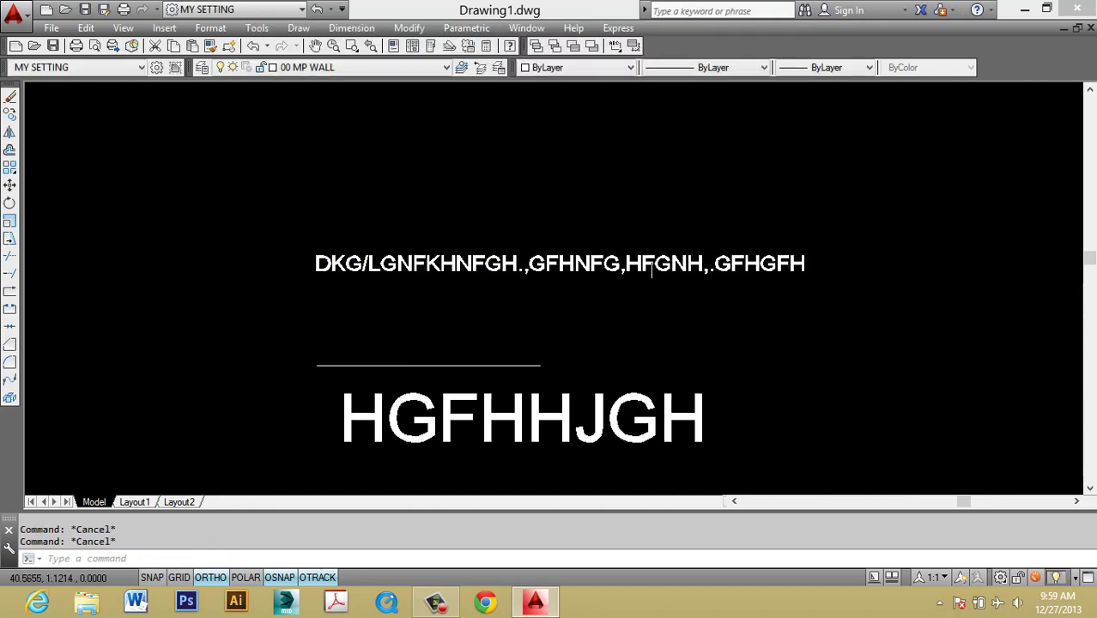
Step: Edit the multiline text with DDEDIT and set the justification of its whole contents to Top Center
{"action": "type", "text": "ED"}
{"action": "key", "text": "Return"}
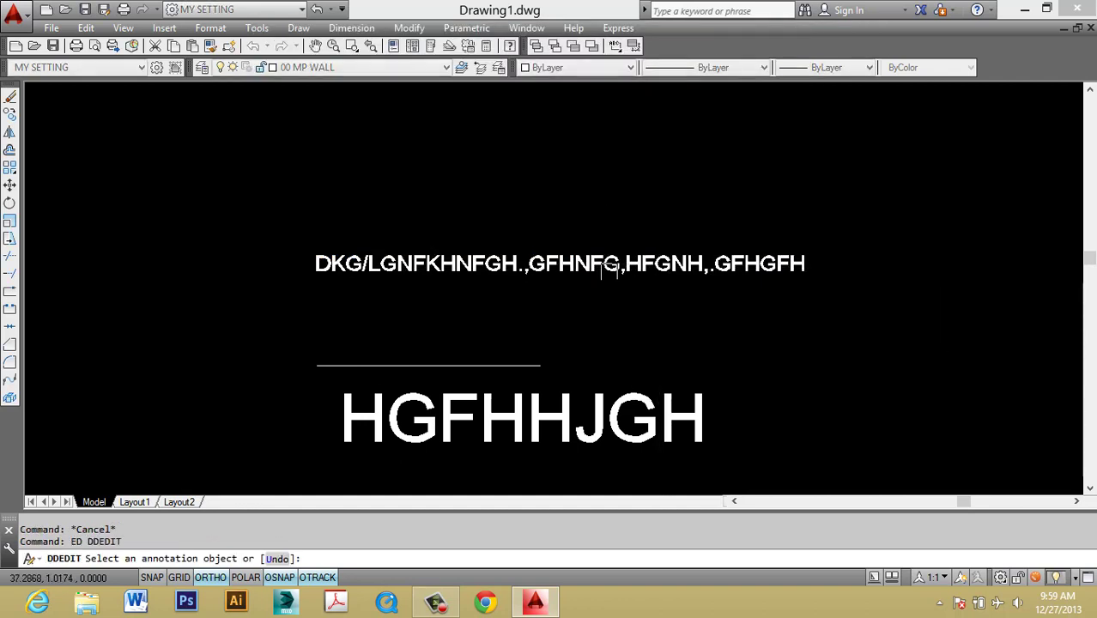
{"action": "left_click", "coordinate": [613, 268]}
{"action": "key", "text": "ctrl+a"}
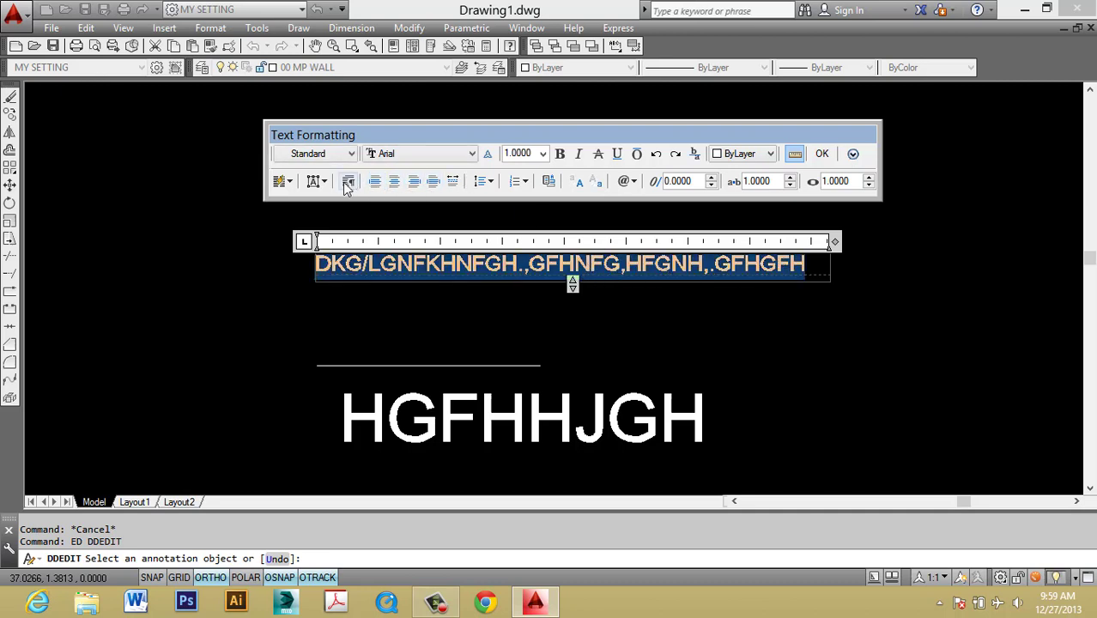
{"action": "left_click", "coordinate": [316, 181]}
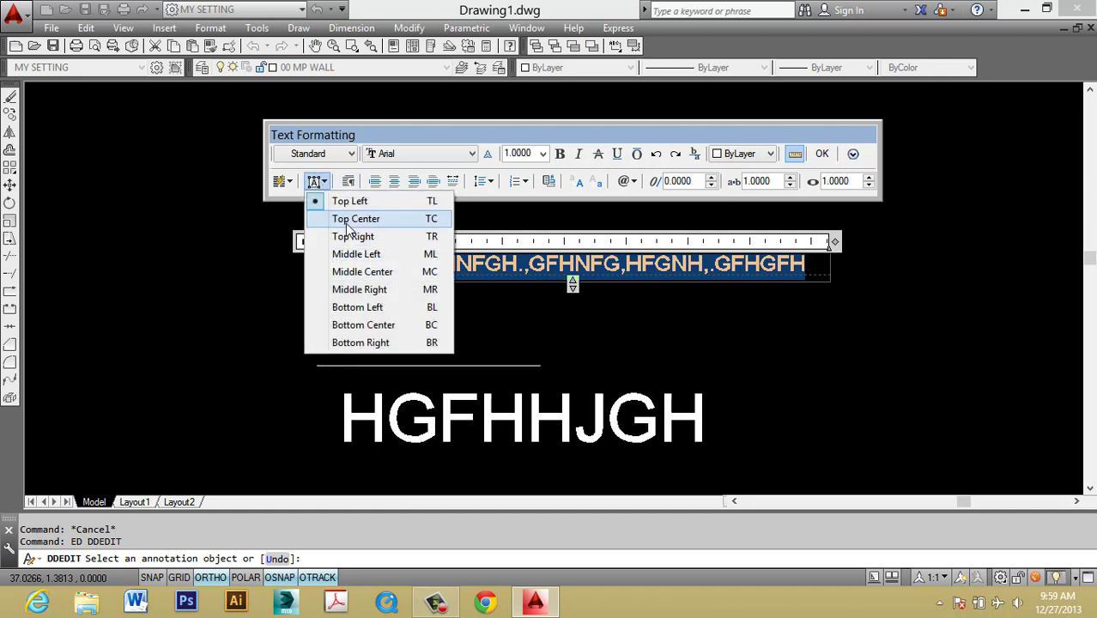
{"action": "left_click", "coordinate": [348, 222]}
{"action": "left_click", "coordinate": [495, 290]}
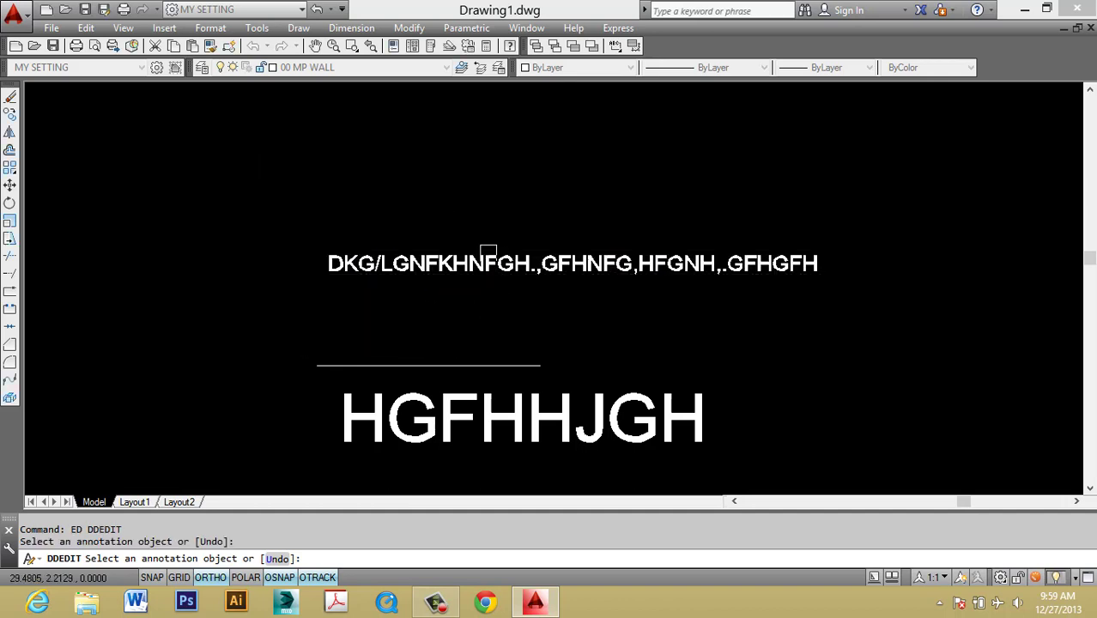
{"action": "key", "text": "Escape"}
Step: Select the multiline text and examine its grips close up around the top center insertion point
{"action": "left_click", "coordinate": [465, 263]}
{"action": "scroll", "coordinate": [810, 281], "scroll_direction": "up", "scroll_amount": 2}
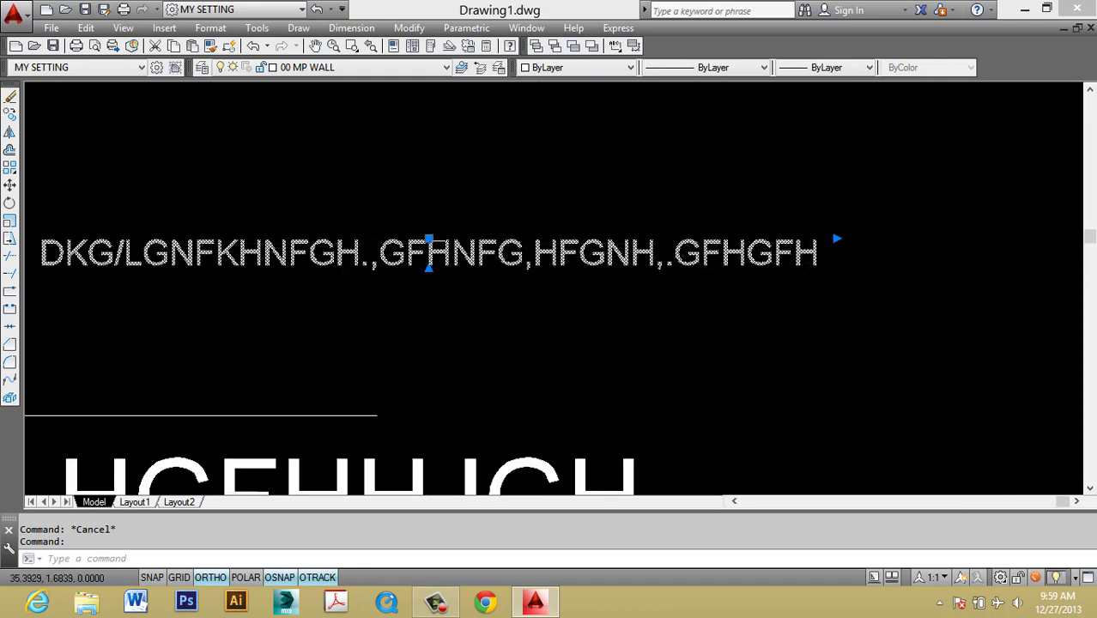
{"action": "mouse_move", "coordinate": [429, 241]}
{"action": "middle_mouse_down"}
{"action": "mouse_move", "coordinate": [726, 238]}
{"action": "mouse_move", "coordinate": [646, 245]}
{"action": "middle_mouse_up"}
{"action": "scroll", "coordinate": [645, 245], "scroll_direction": "up", "scroll_amount": 2}
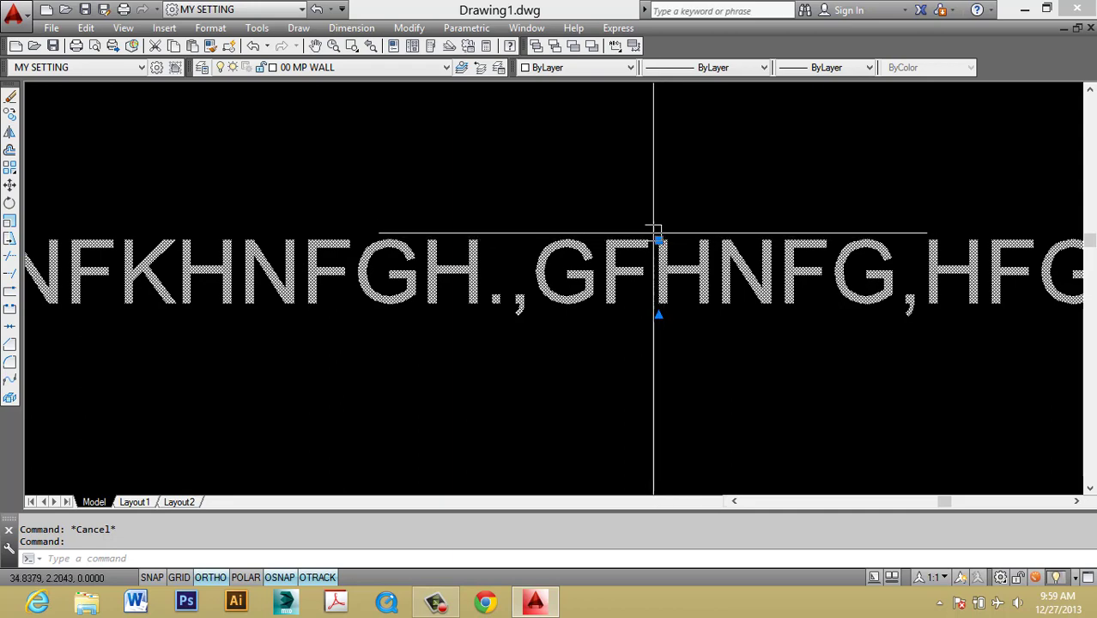
{"action": "middle_click_drag", "start_coordinate": [653, 229], "coordinate": [619, 220]}
{"action": "scroll", "coordinate": [625, 237], "scroll_direction": "down", "scroll_amount": 2}
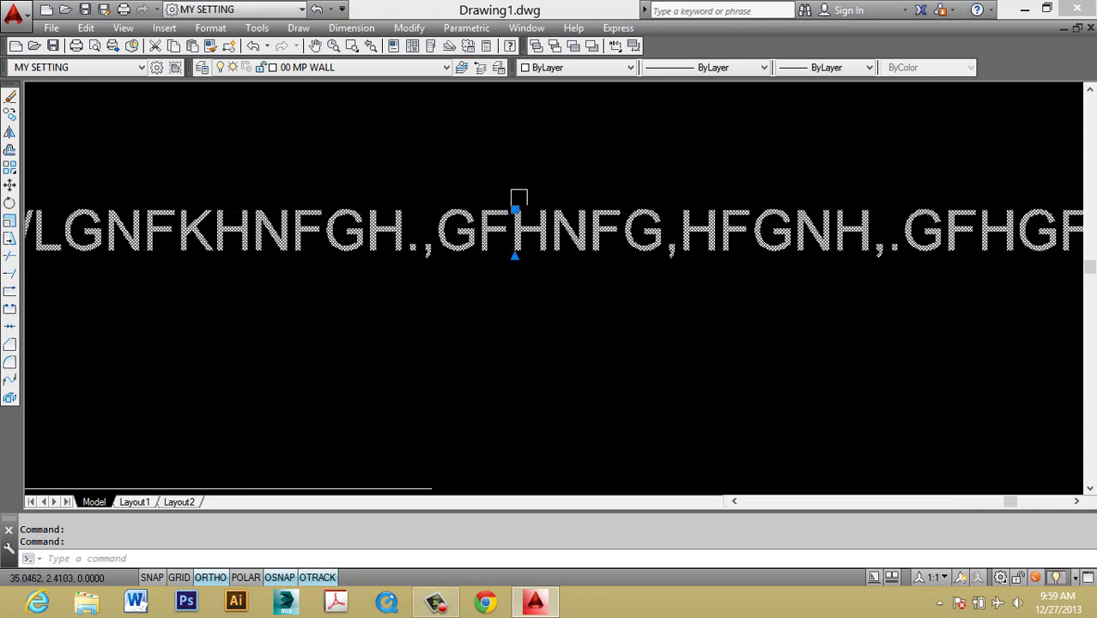
Step: Move the multiline text straight up in several stages by its top center insertion grip
{"action": "left_click", "coordinate": [515, 208]}
{"action": "left_click", "coordinate": [515, 155]}
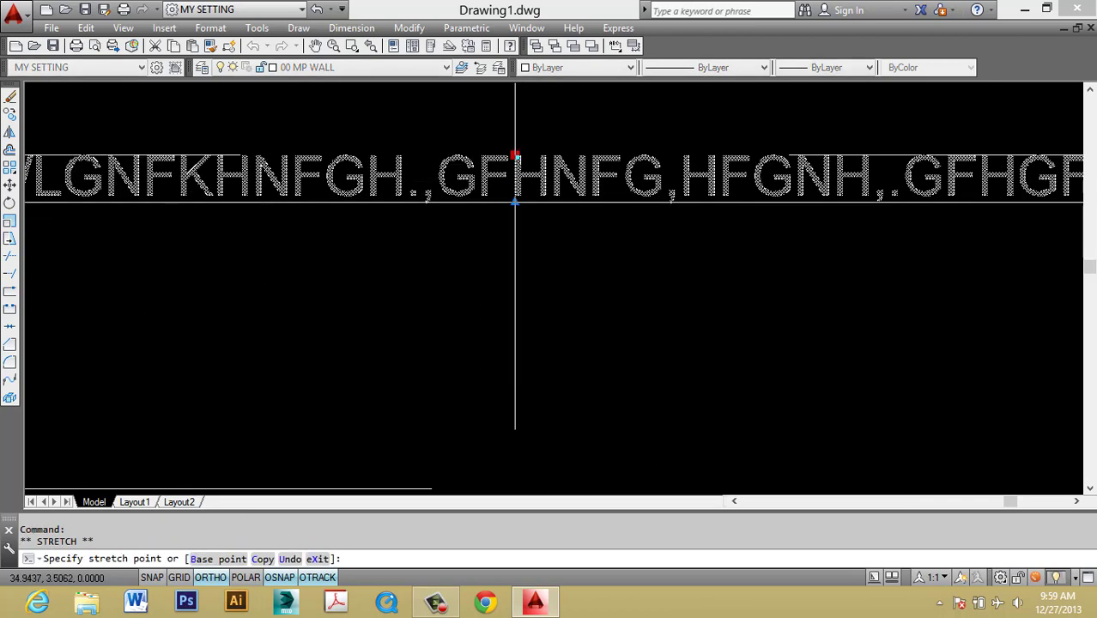
{"action": "left_click", "coordinate": [515, 122]}
{"action": "middle_click_drag", "start_coordinate": [525, 137], "coordinate": [508, 259]}
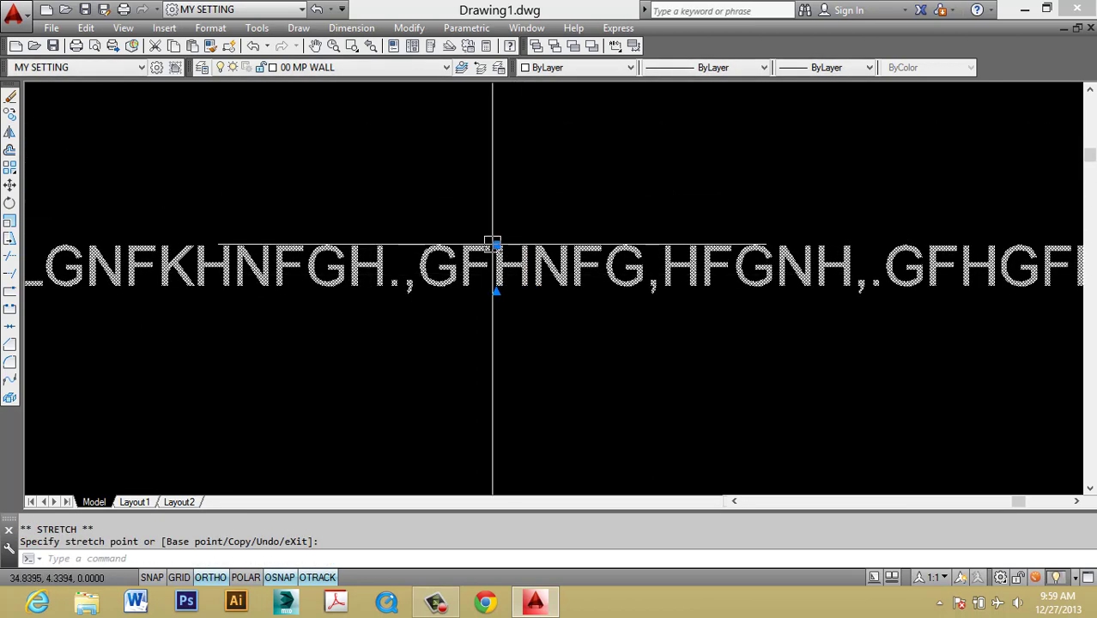
{"action": "scroll", "coordinate": [515, 266], "scroll_direction": "down", "scroll_amount": 4}
{"action": "scroll", "coordinate": [521, 279], "scroll_direction": "up", "scroll_amount": 3}
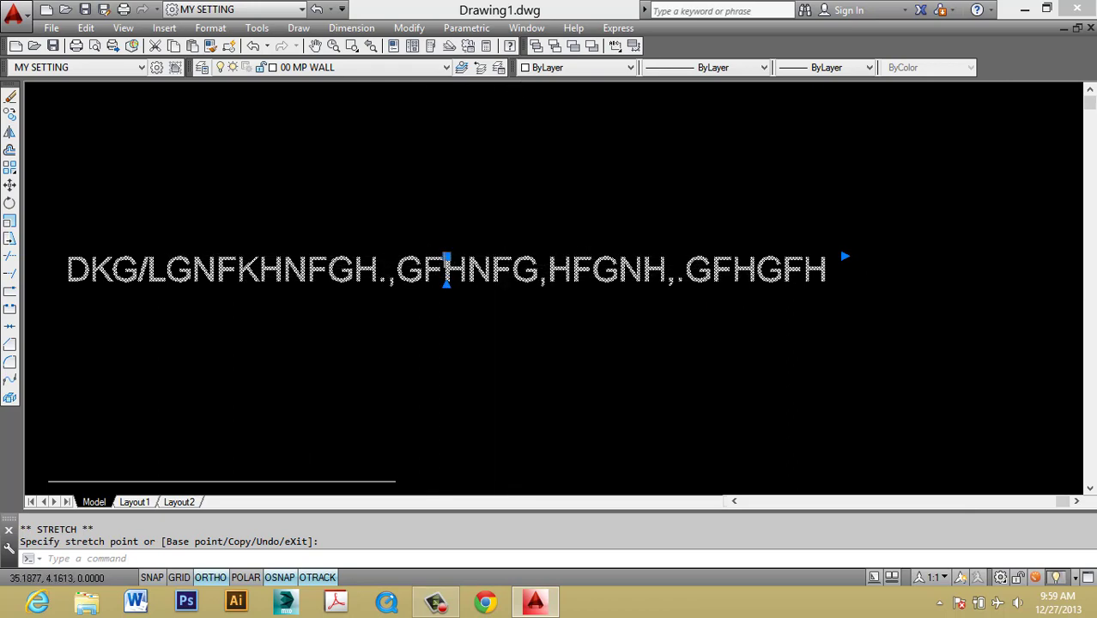
{"action": "left_click", "coordinate": [447, 255]}
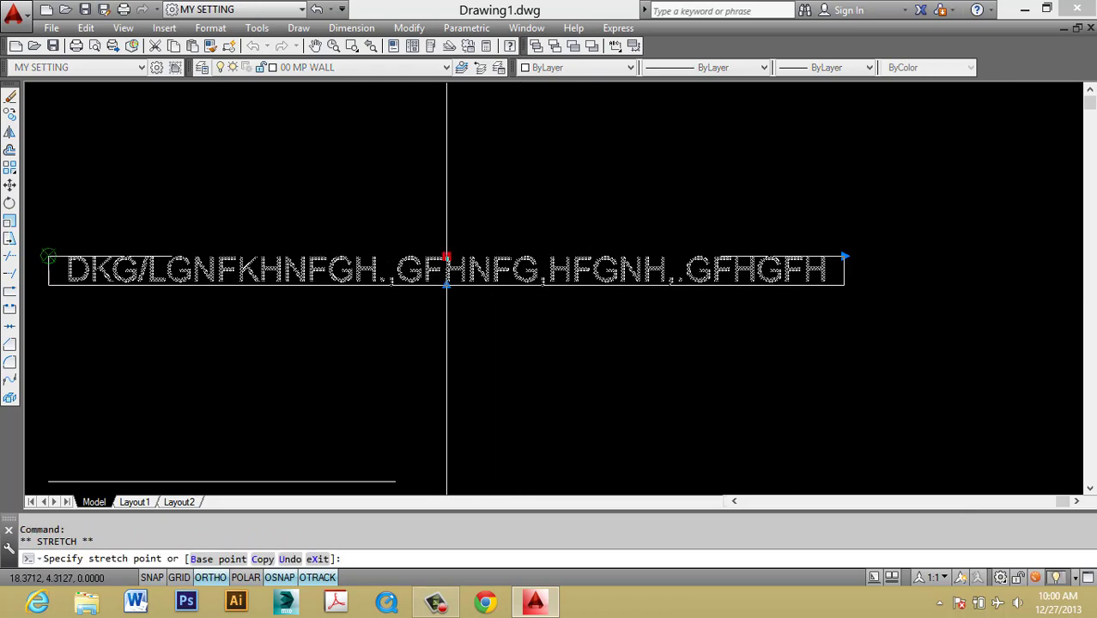
{"action": "left_click", "coordinate": [447, 182]}
{"action": "middle_click_drag", "start_coordinate": [444, 191], "coordinate": [481, 212]}
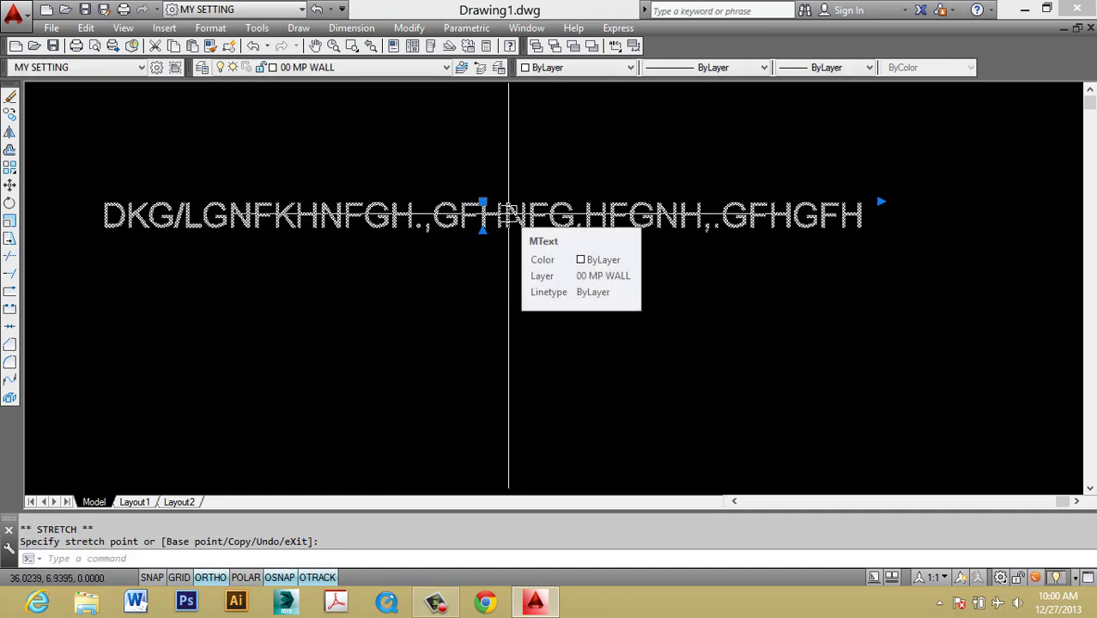
Step: Move the multiline text straight down about 3.4 units by its top center grip and deselect it
{"action": "middle_click_drag", "start_coordinate": [517, 222], "coordinate": [524, 237]}
{"action": "left_click", "coordinate": [488, 217]}
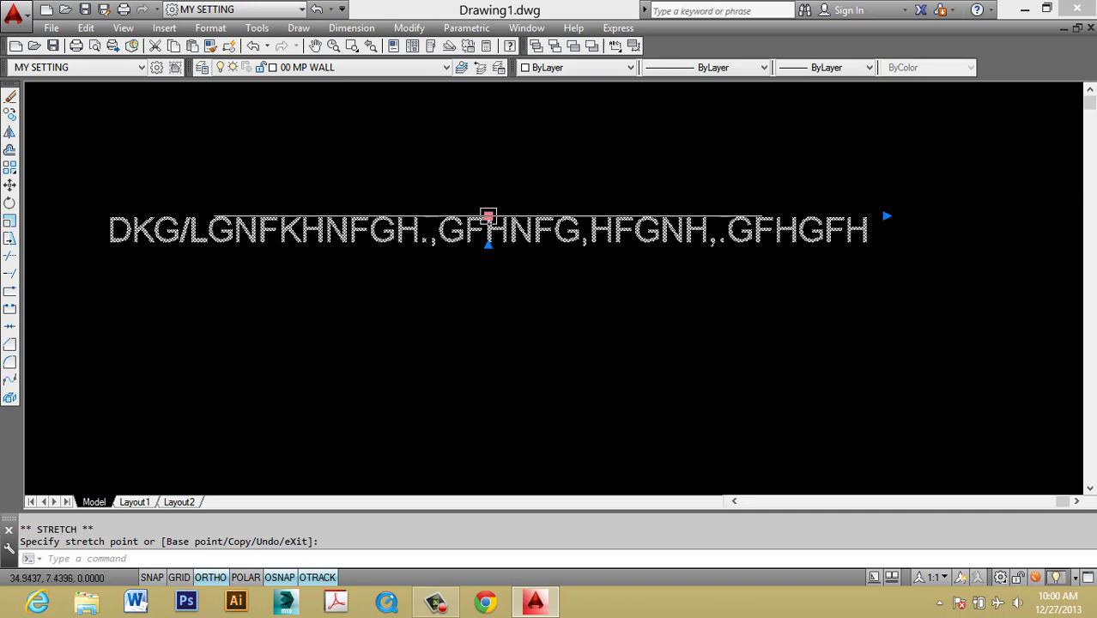
{"action": "key", "text": "Escape"}
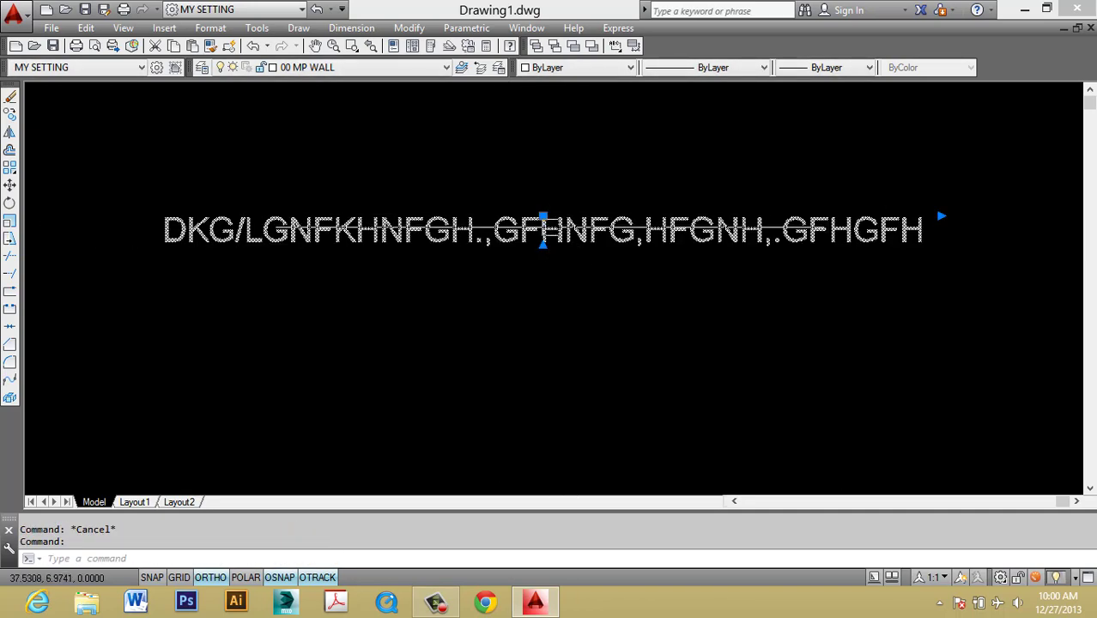
{"action": "left_click", "coordinate": [597, 259]}
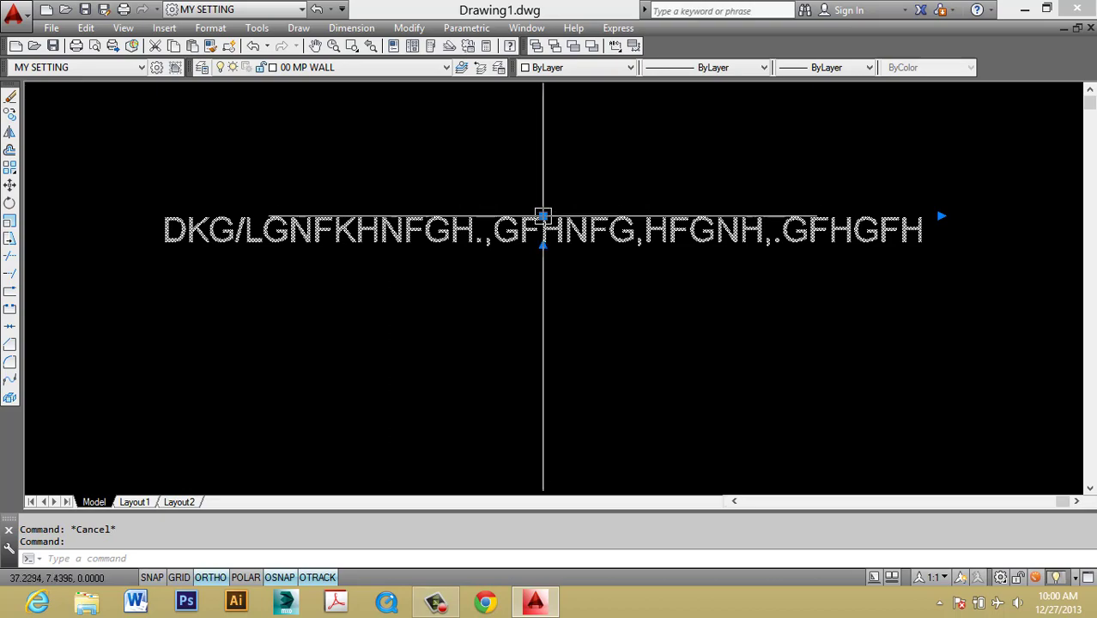
{"action": "left_click", "coordinate": [543, 215]}
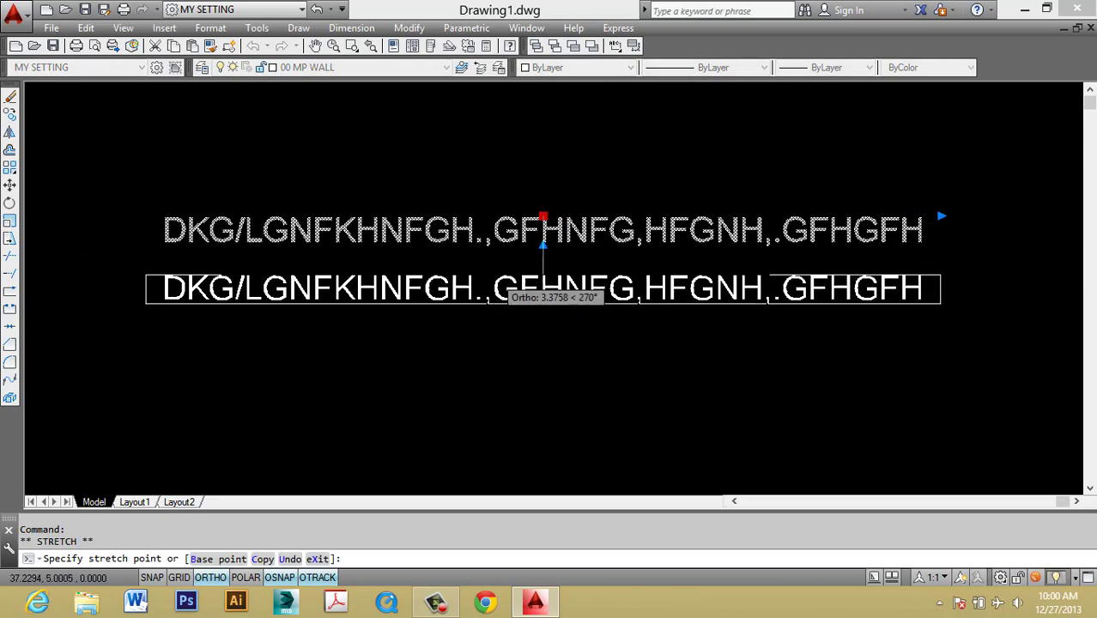
{"action": "left_click", "coordinate": [518, 289]}
{"action": "key", "text": "Escape"}
{"action": "key", "text": "Escape"}
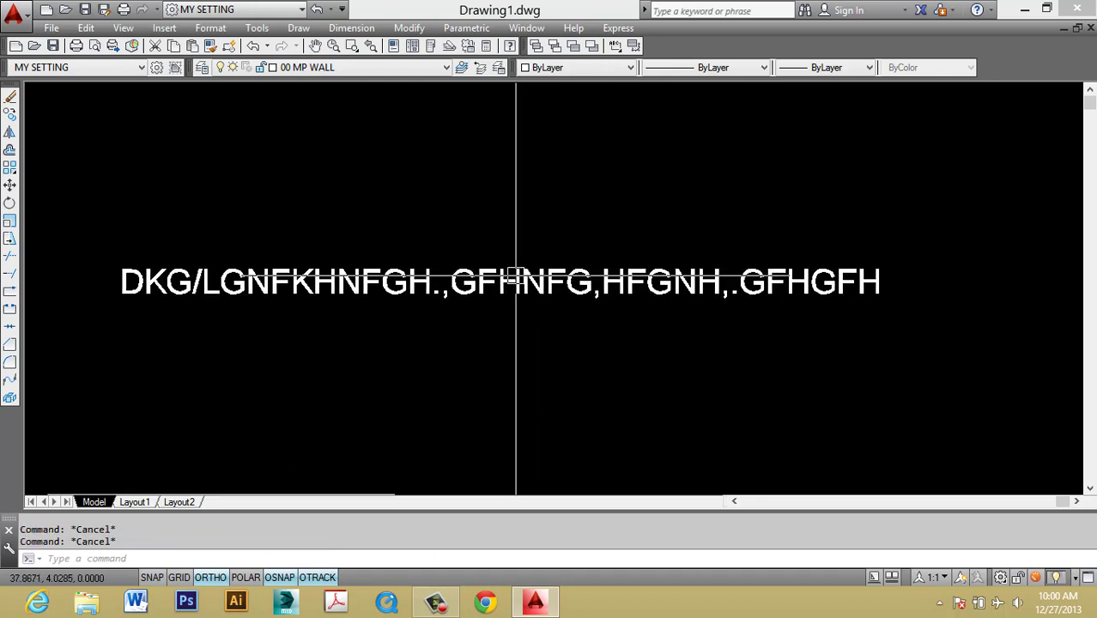
Step: Edit the multiline text with DDEDIT, apply center alignment, extend its column height downward, and exit the editor
{"action": "scroll", "coordinate": [477, 293], "scroll_direction": "down", "scroll_amount": 2}
{"action": "type", "text": "ed"}
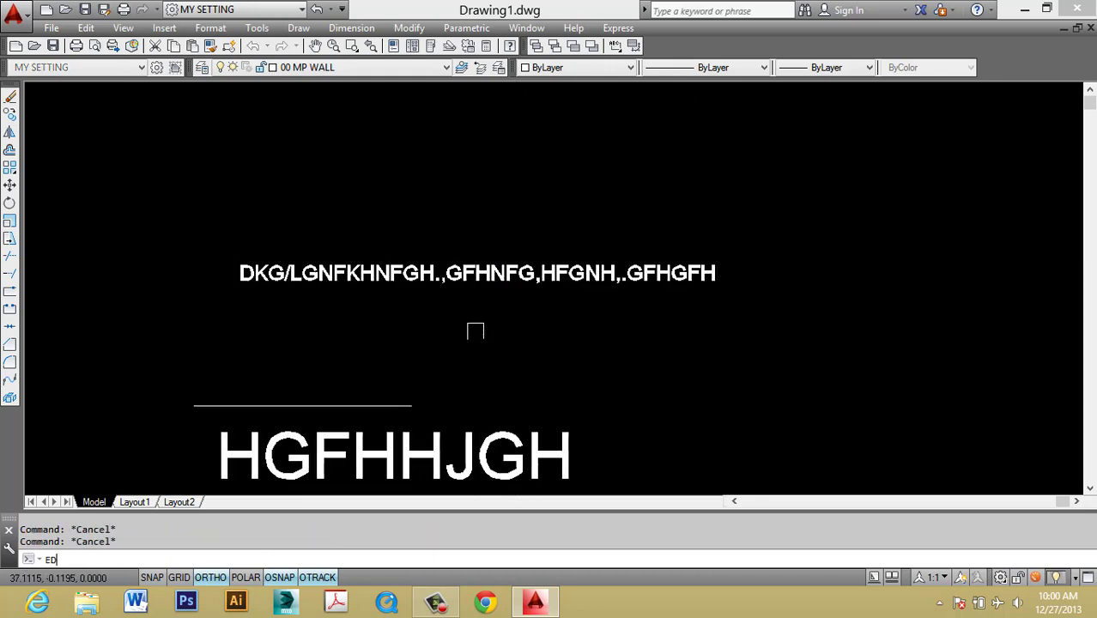
{"action": "key", "text": "Return"}
{"action": "left_click", "coordinate": [492, 272]}
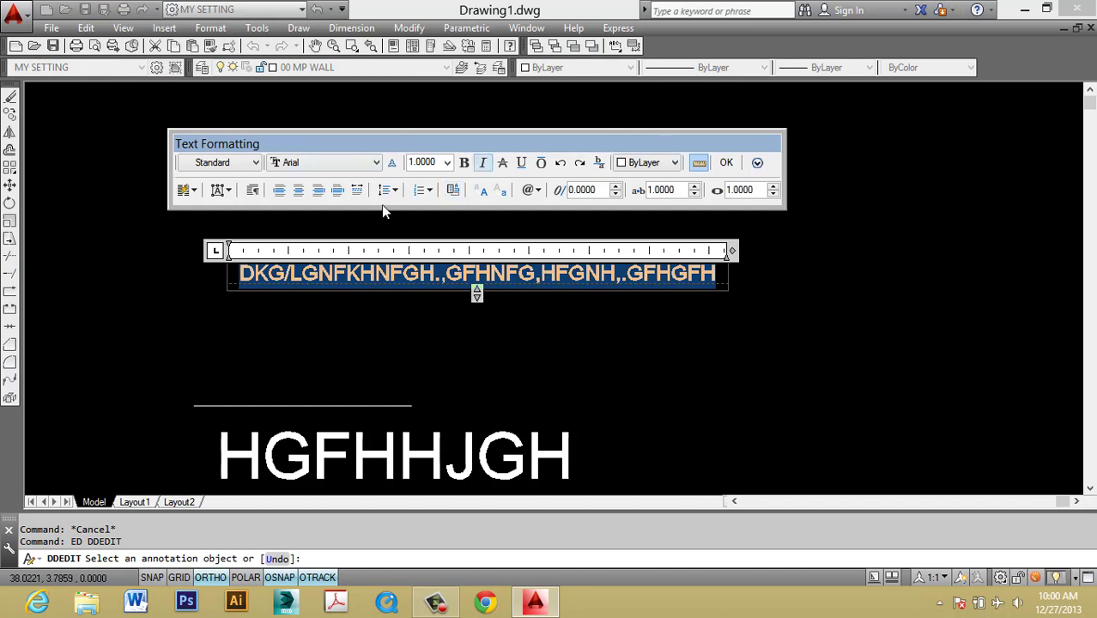
{"action": "left_click", "coordinate": [298, 195]}
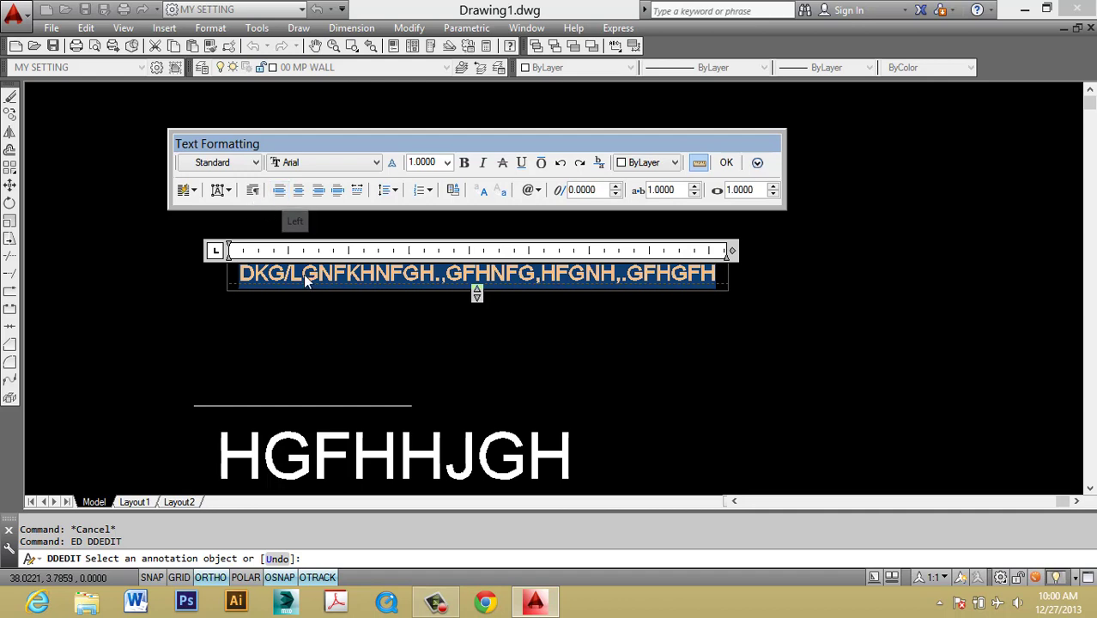
{"action": "left_click_drag", "start_coordinate": [478, 295], "coordinate": [478, 342]}
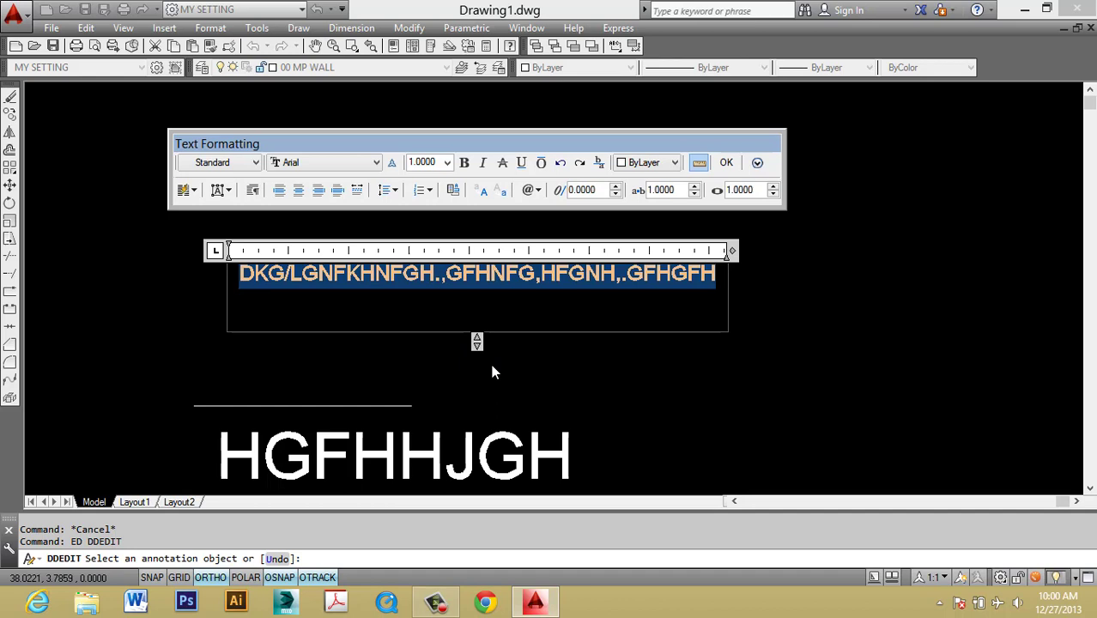
{"action": "left_click", "coordinate": [492, 372]}
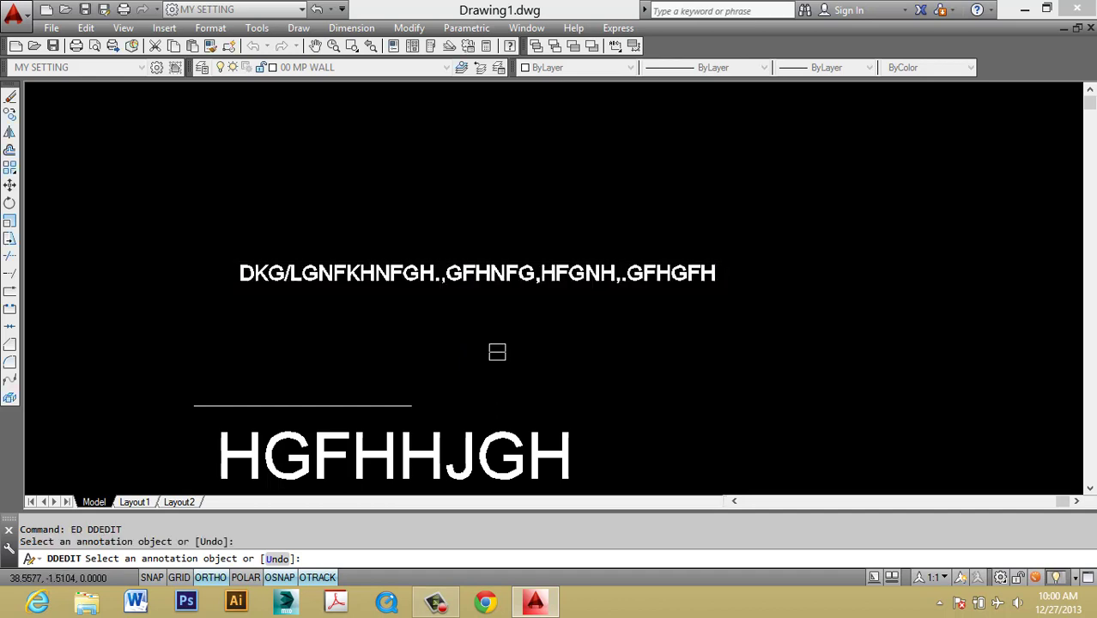
{"action": "key", "text": "Escape"}
Step: Shorten the multiline text's column height using its column height grip, and deselect the text
{"action": "left_click", "coordinate": [509, 266]}
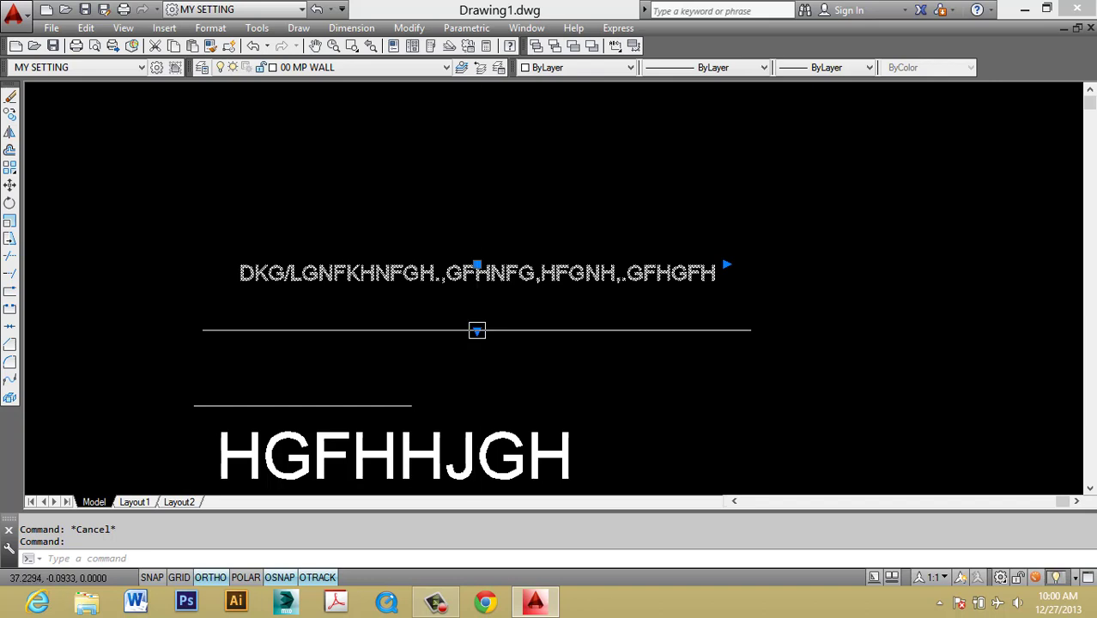
{"action": "left_click", "coordinate": [476, 331]}
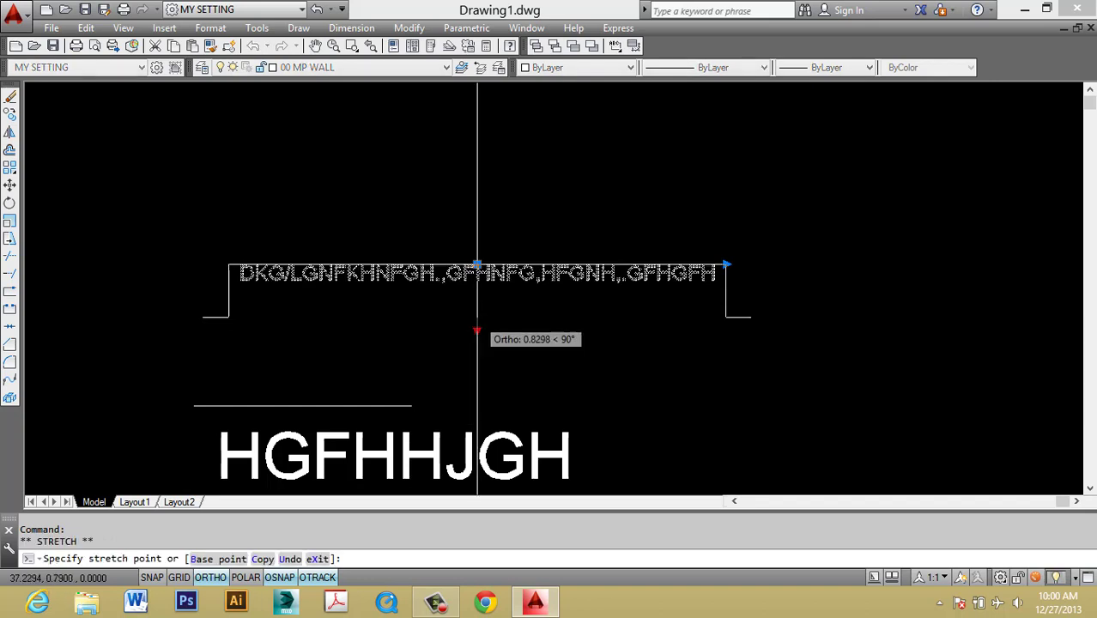
{"action": "key", "text": "Escape"}
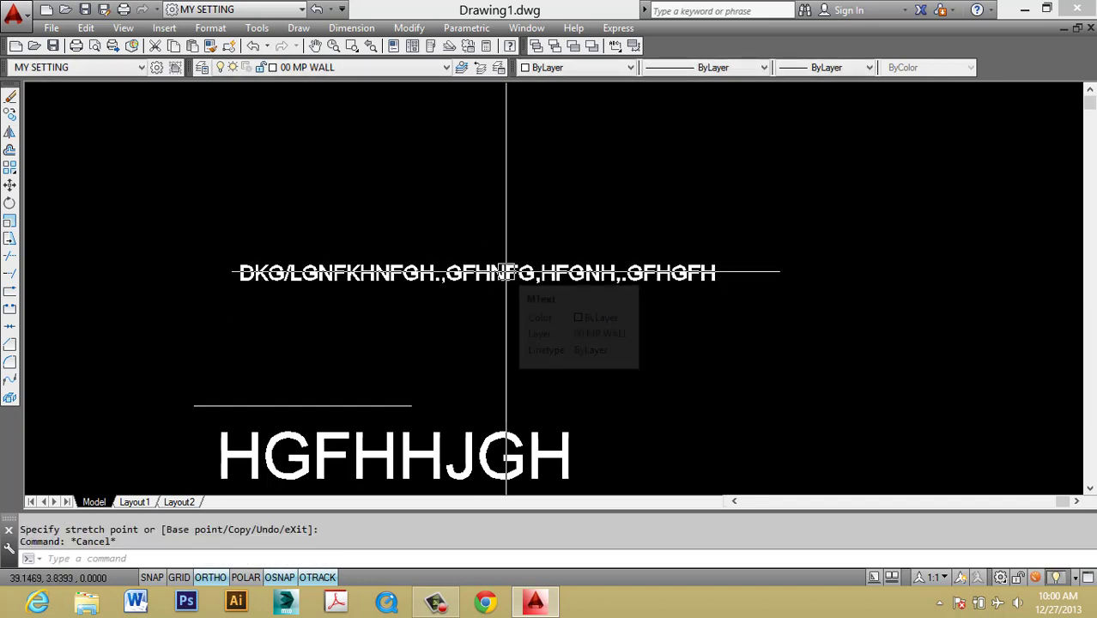
Step: Reopen the multiline text for editing, extend its column height downward, and view the column options with all contents selected
{"action": "double_click", "coordinate": [507, 273]}
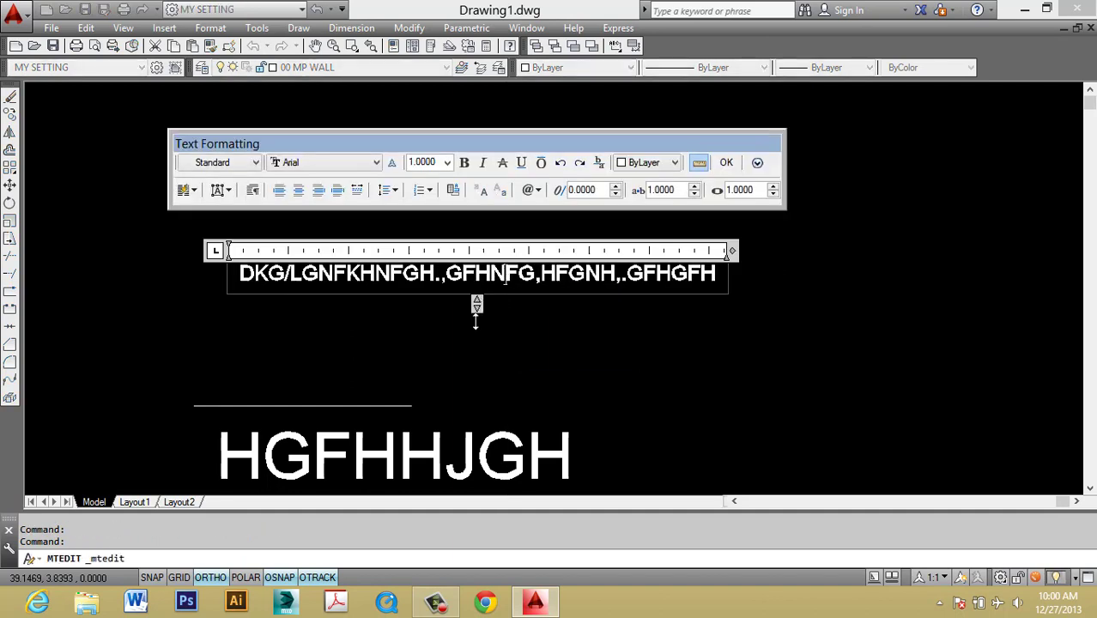
{"action": "left_click_drag", "start_coordinate": [479, 311], "coordinate": [478, 362]}
{"action": "key", "text": "ctrl+a"}
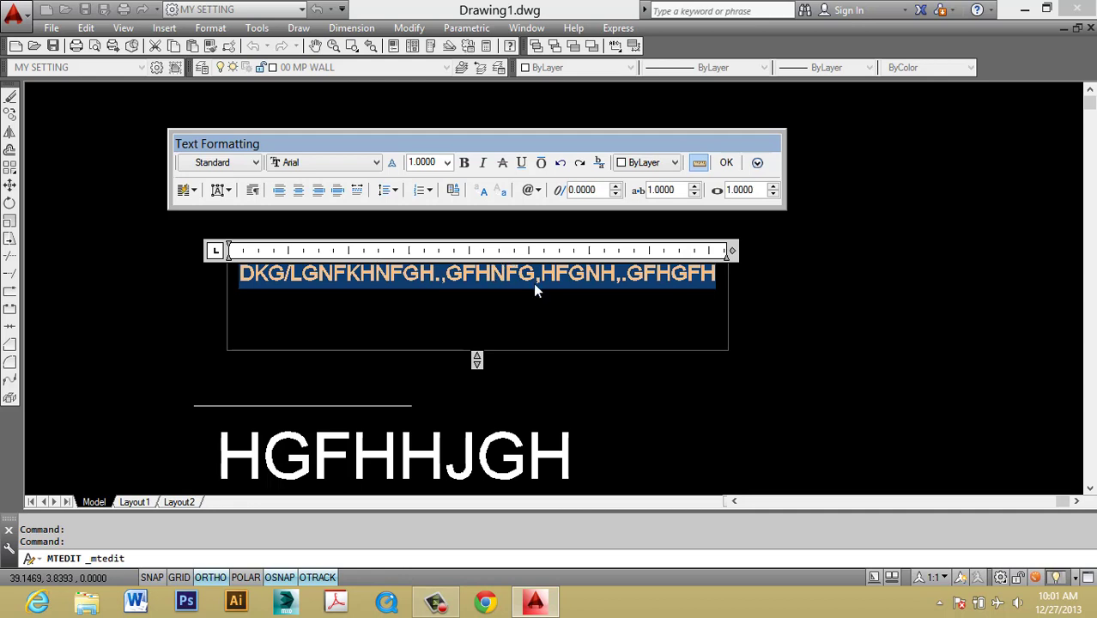
{"action": "left_click", "coordinate": [185, 190]}
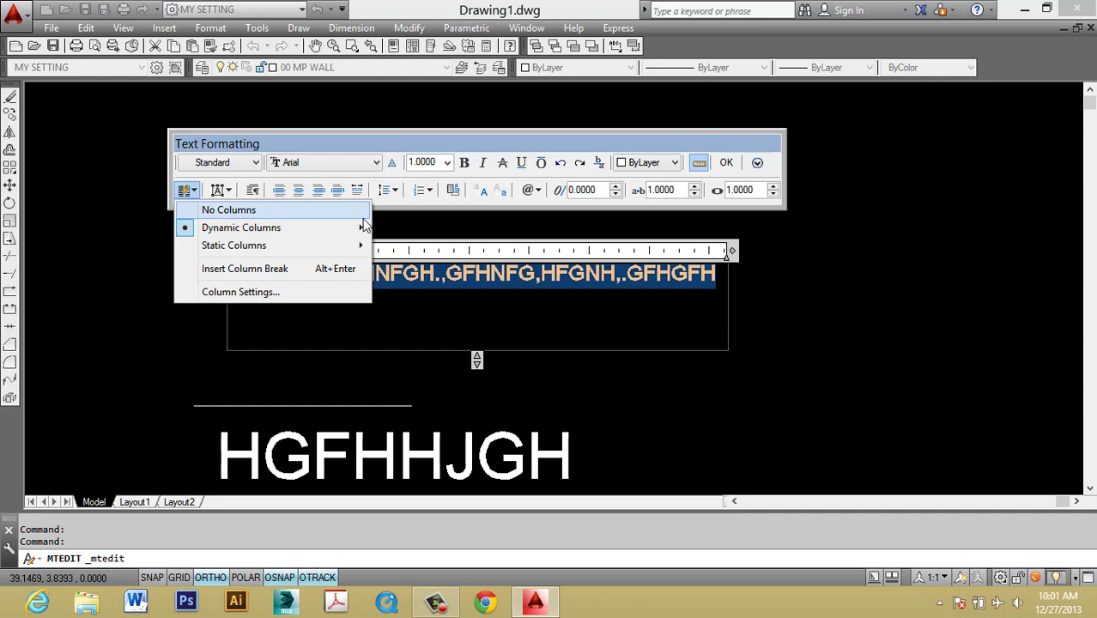
{"action": "left_click", "coordinate": [378, 180]}
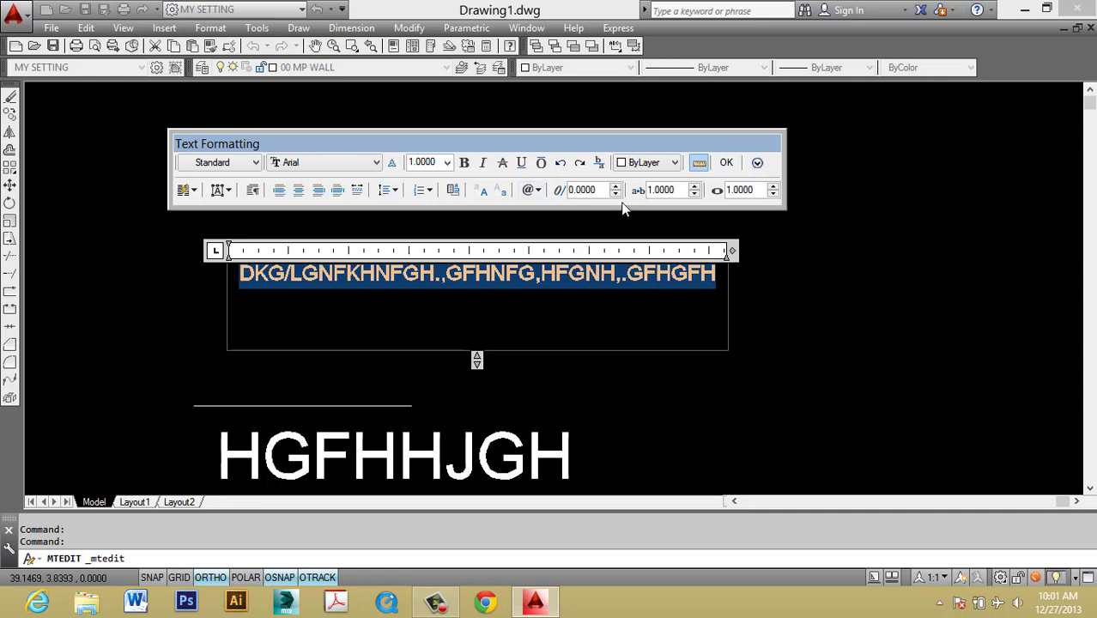
Step: Align the selected multiline text contents left, center and right in turn
{"action": "left_click", "coordinate": [280, 191]}
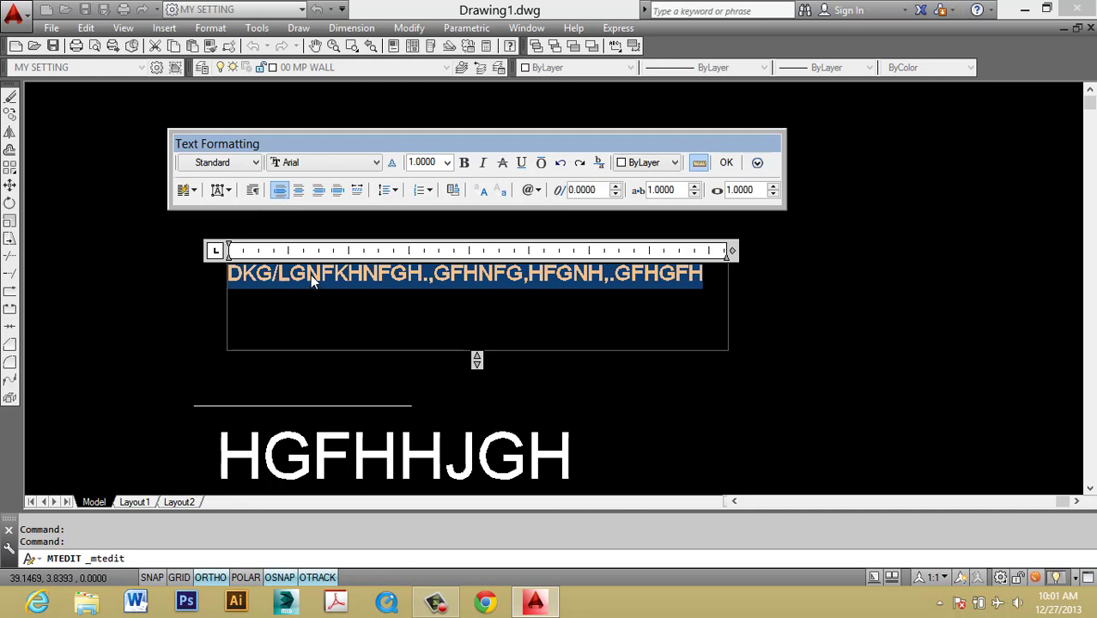
{"action": "left_click", "coordinate": [299, 191]}
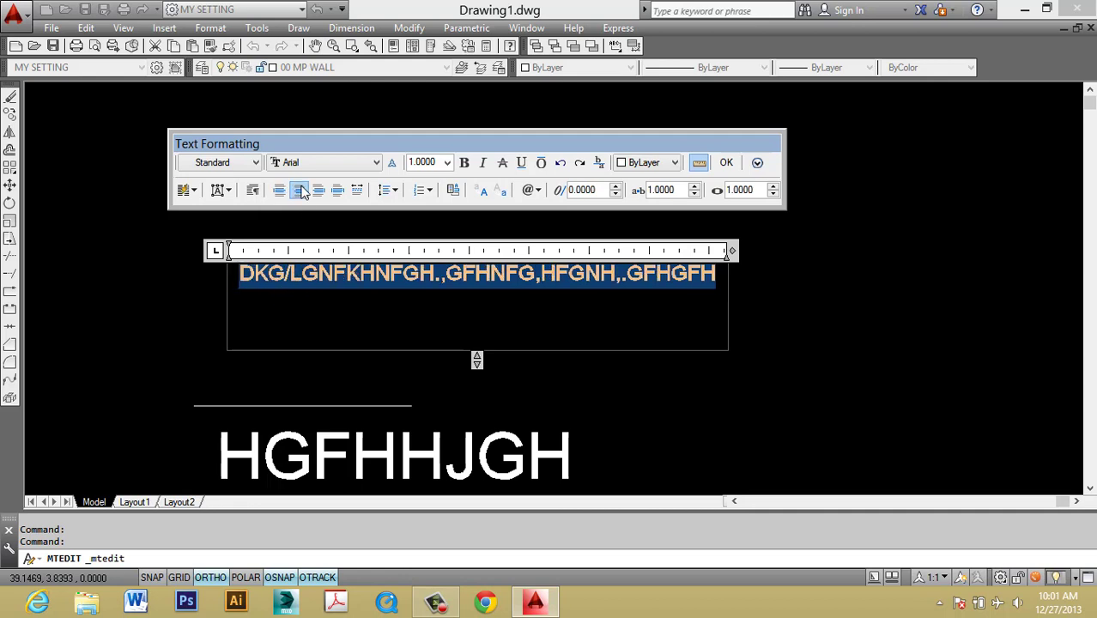
{"action": "left_click", "coordinate": [318, 191]}
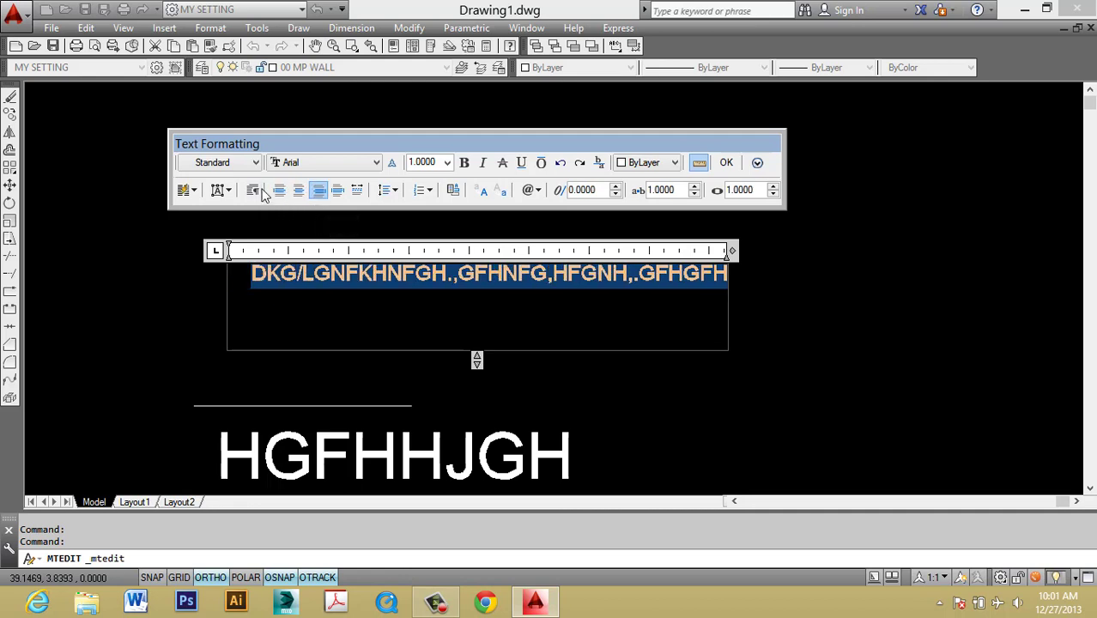
Step: View the multiline text justification options and close the editor without saving the changes
{"action": "left_click", "coordinate": [219, 190]}
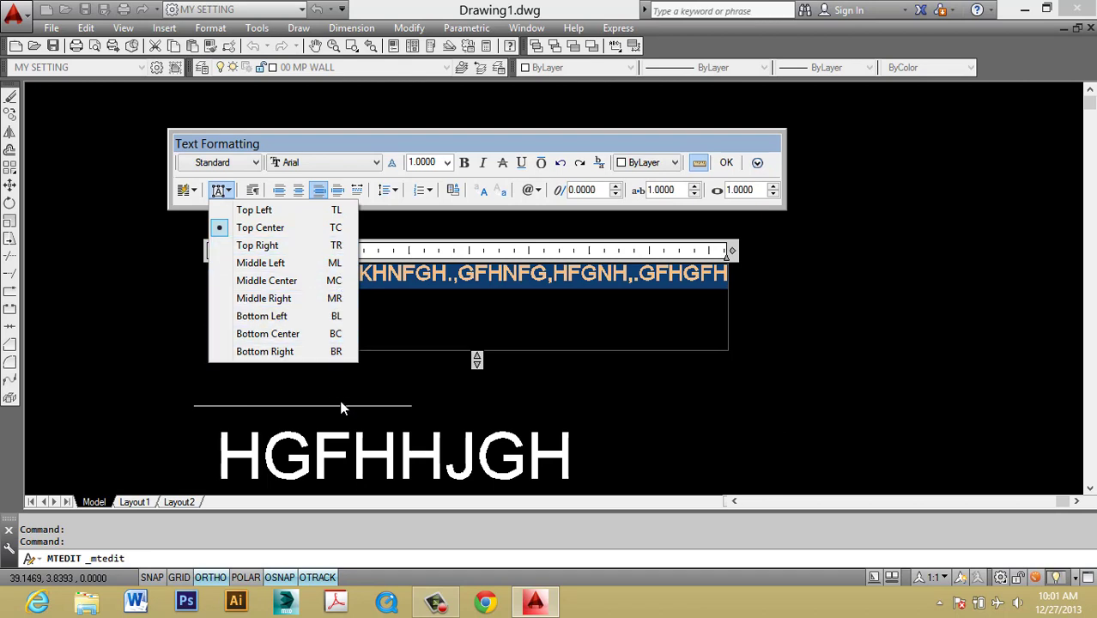
{"action": "key", "text": "Escape"}
{"action": "key", "text": "Escape"}
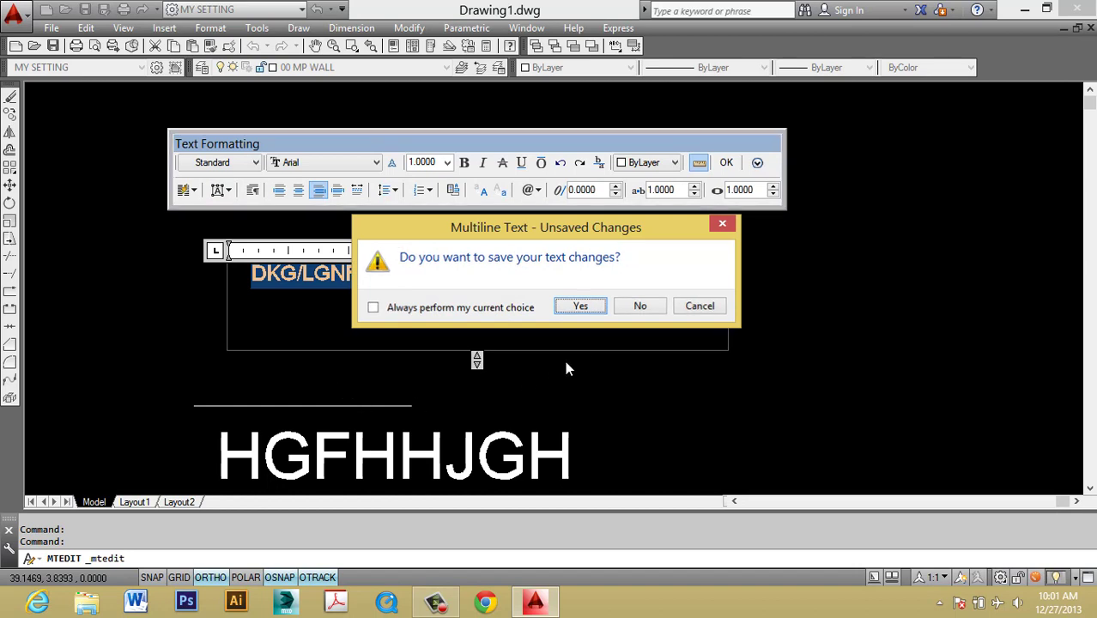
{"action": "key", "text": "Escape"}
{"action": "key", "text": "Escape"}
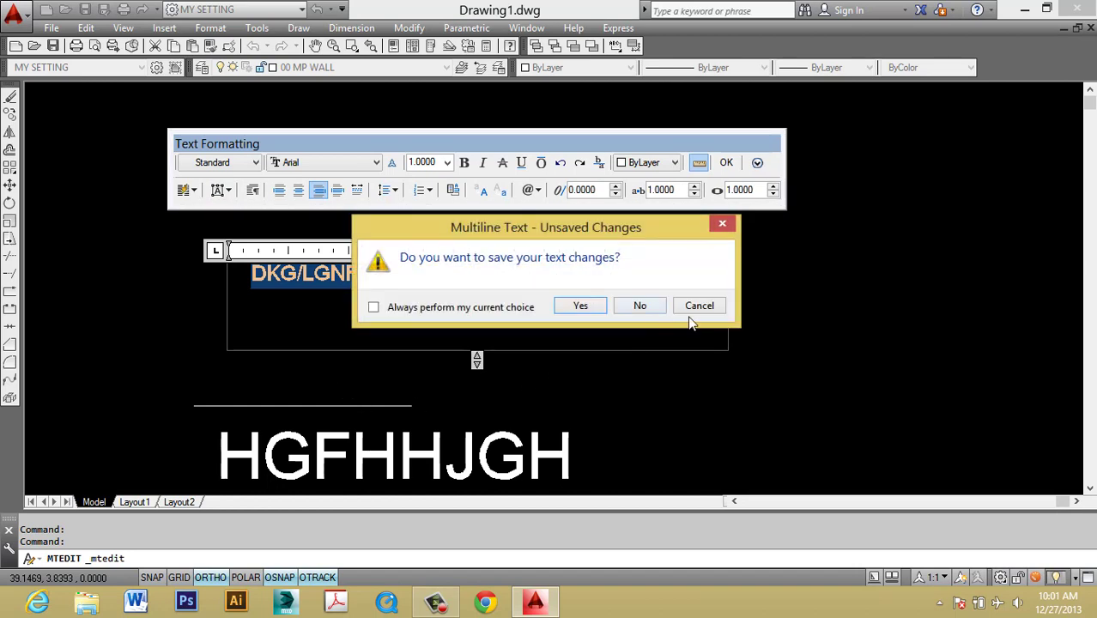
{"action": "left_click", "coordinate": [641, 307]}
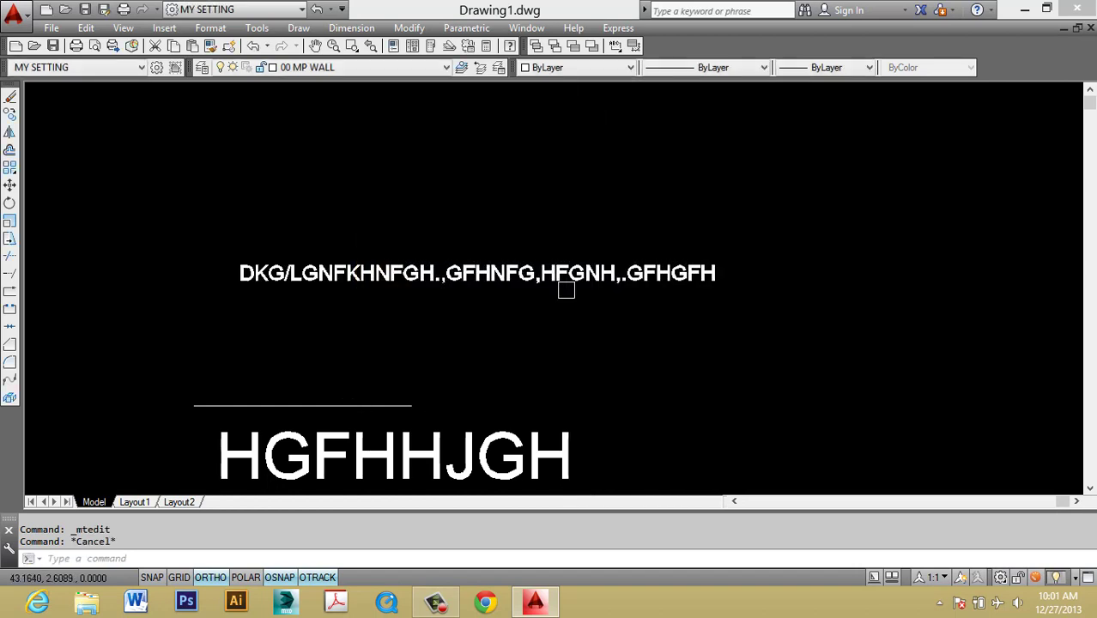
Step: Erase the multiline text above the line
{"action": "left_click", "coordinate": [558, 266]}
{"action": "type", "text": "e"}
{"action": "key", "text": "Return"}
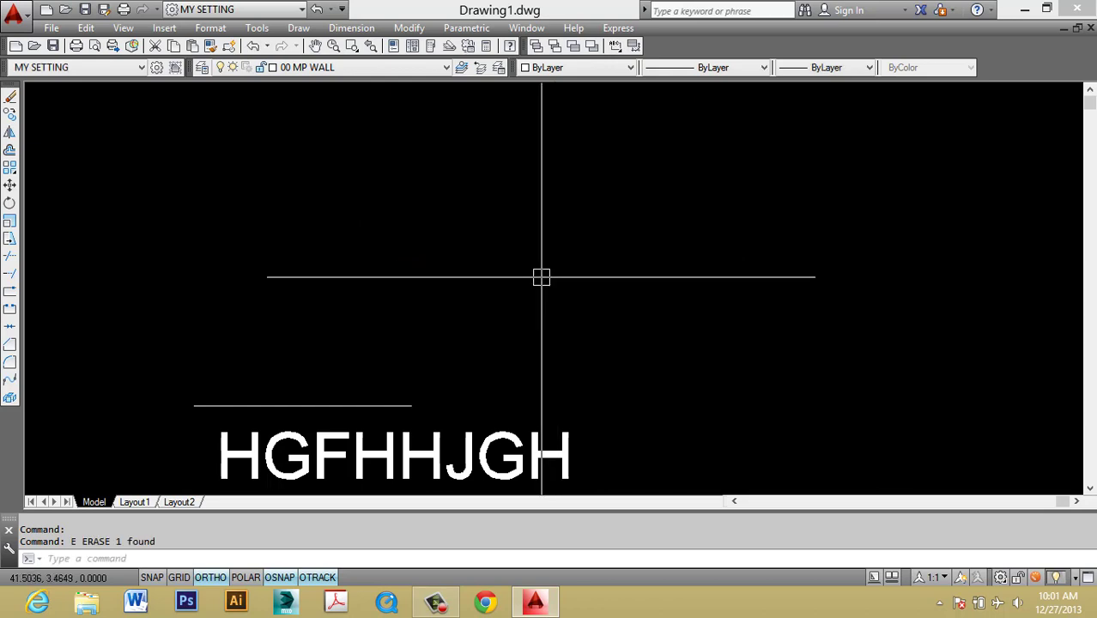
{"action": "key", "text": "Escape"}
{"action": "key", "text": "Escape"}
Step: Start single-line text with DT, examine its Justify options, and cancel the command
{"action": "type", "text": "DT"}
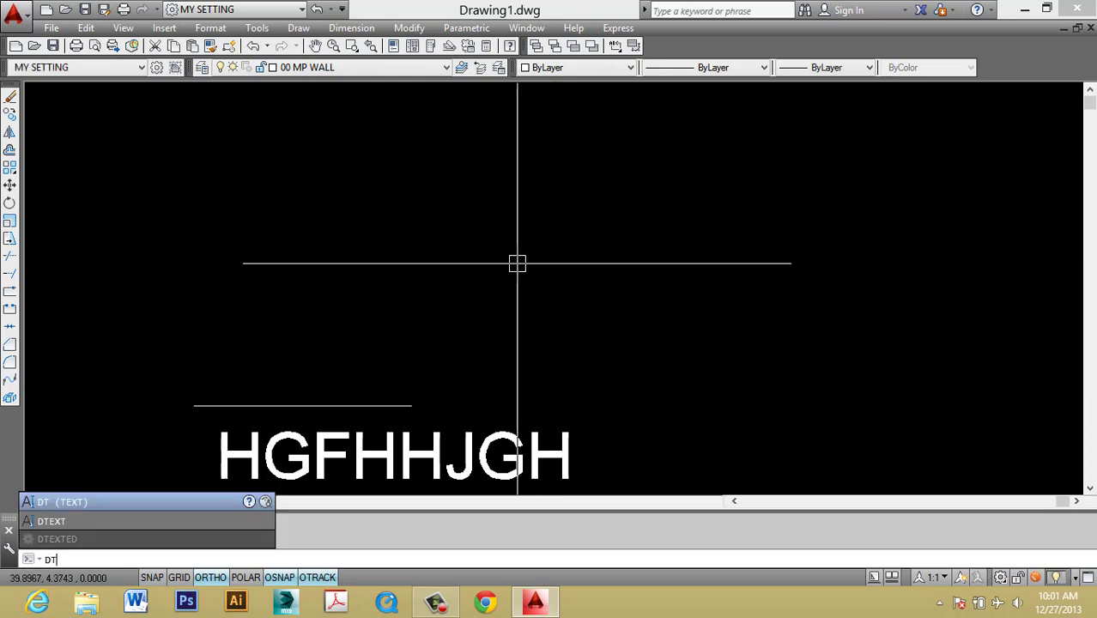
{"action": "key", "text": "Escape"}
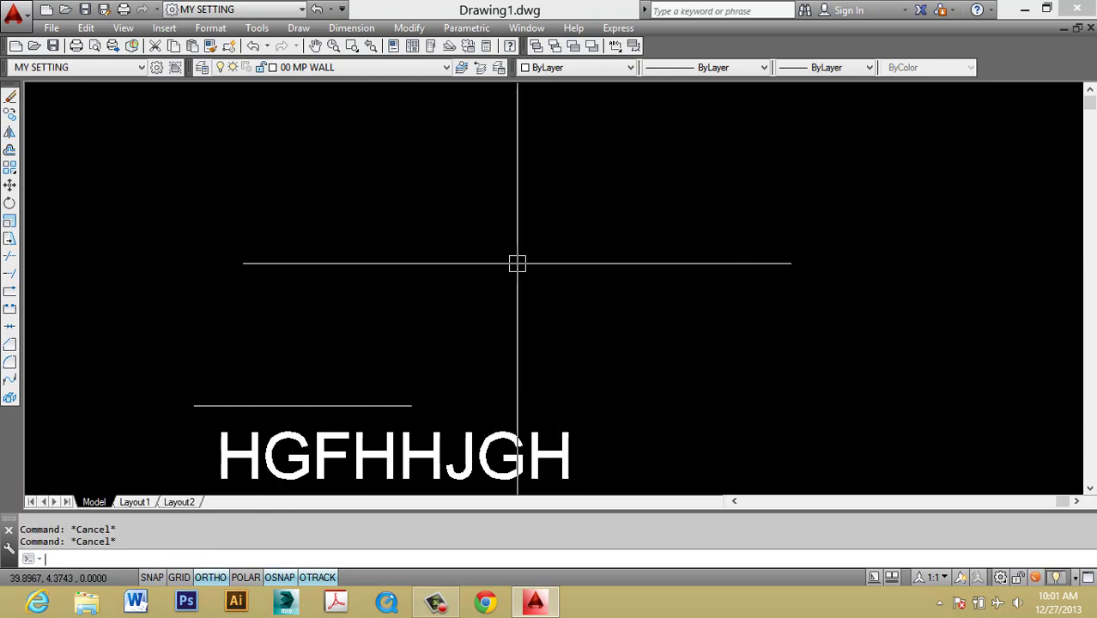
{"action": "type", "text": "DT"}
{"action": "key", "text": "Return"}
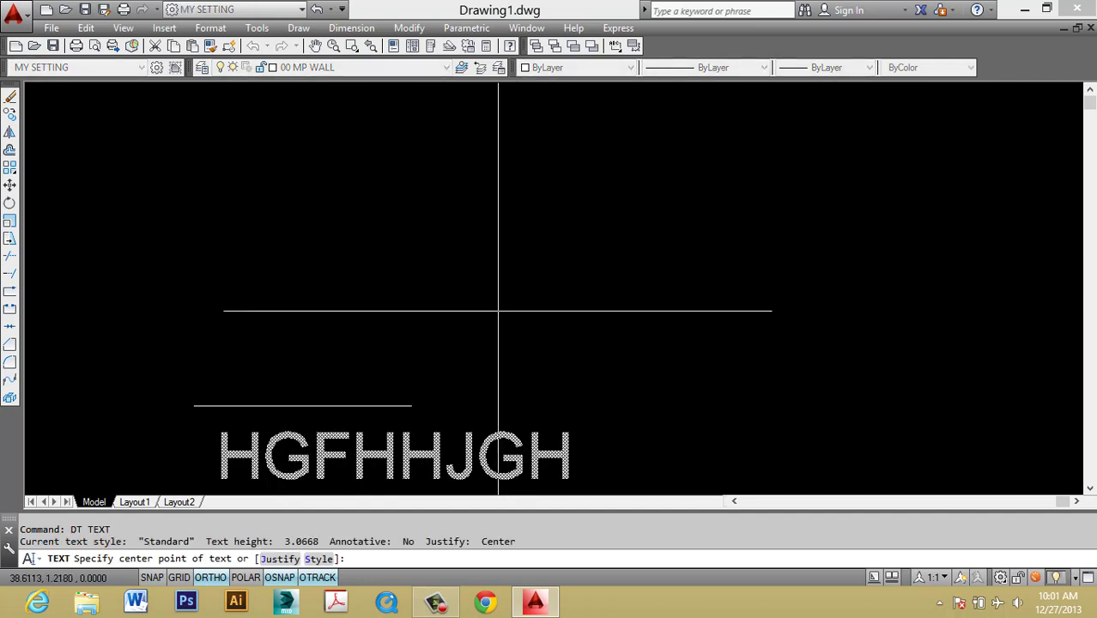
{"action": "type", "text": "J"}
{"action": "key", "text": "Return"}
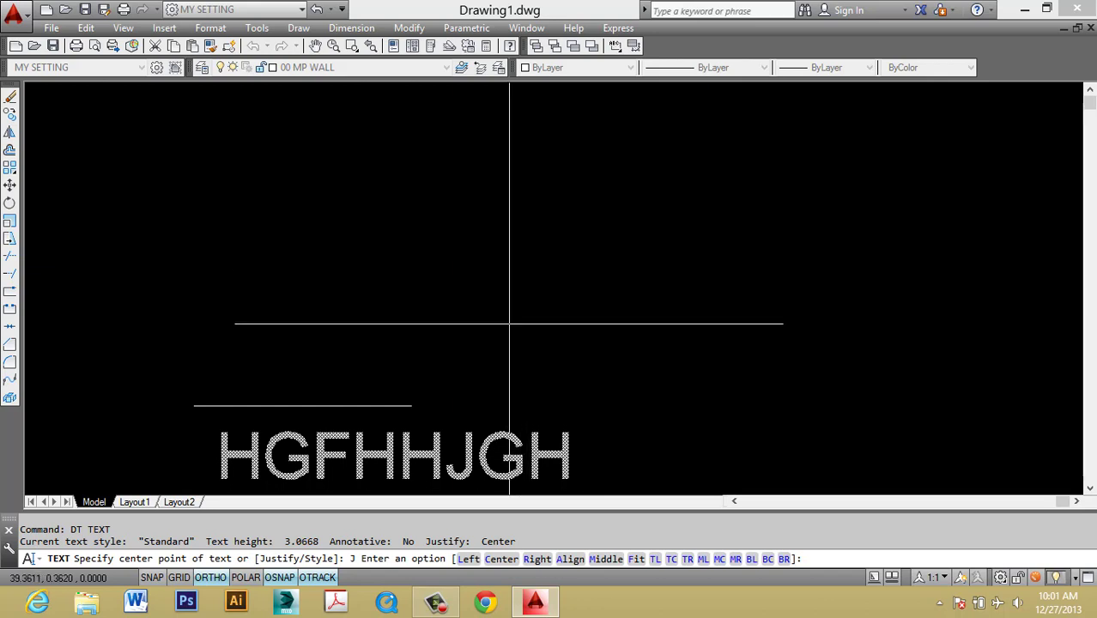
{"action": "key", "text": "Escape"}
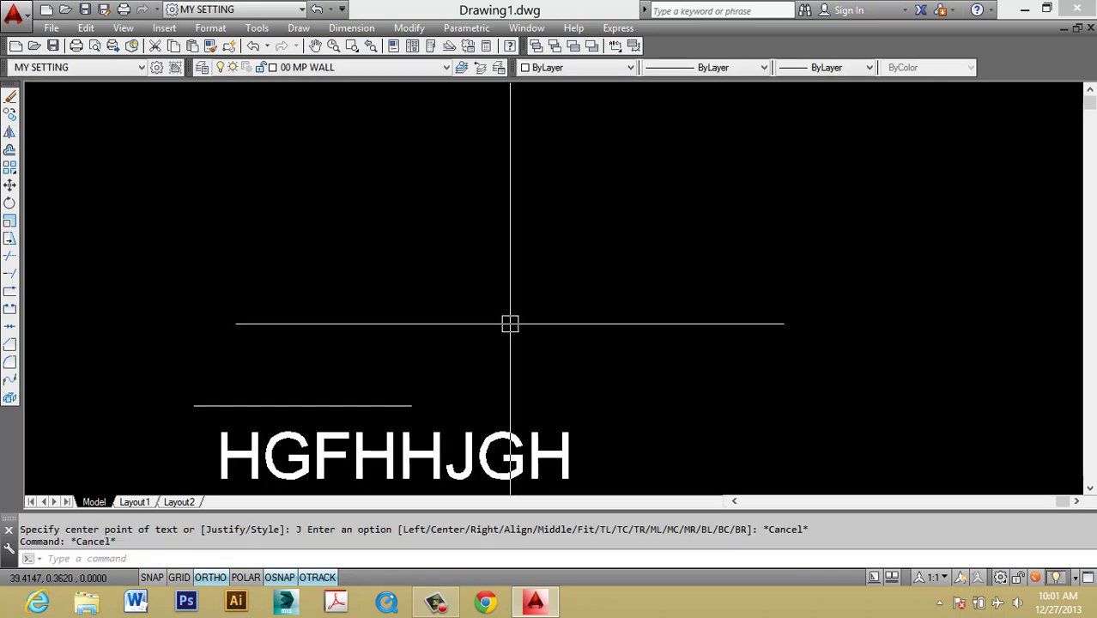
Step: Restart single-line text, bring up its Justify options again, and cancel the command
{"action": "type", "text": "DT"}
{"action": "key", "text": "Return"}
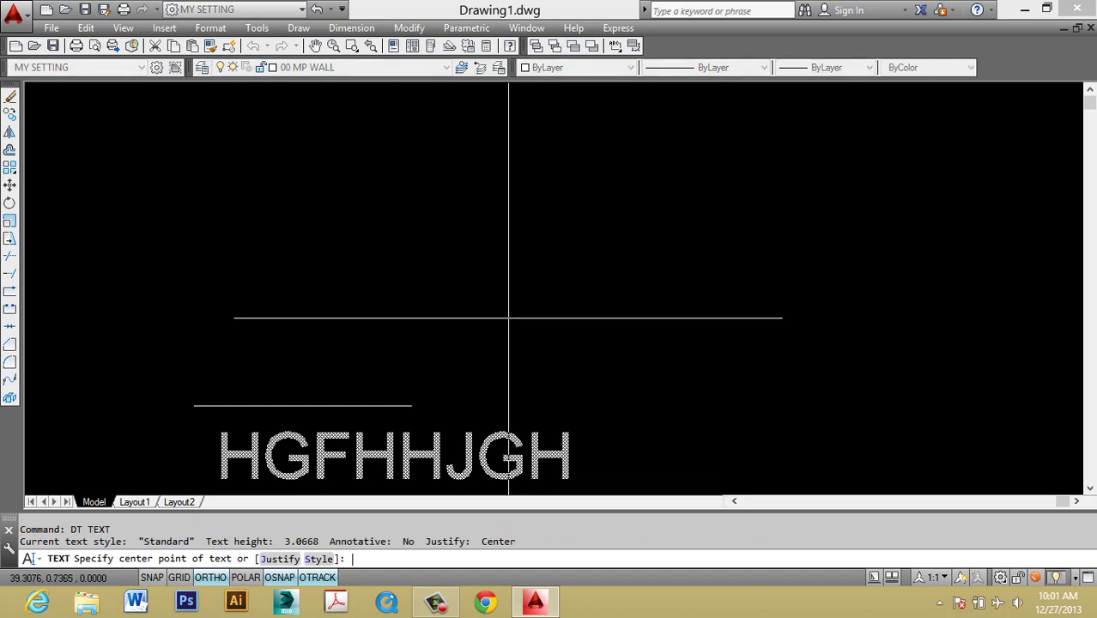
{"action": "type", "text": "J"}
{"action": "key", "text": "Return"}
{"action": "key", "text": "Escape"}
{"action": "key", "text": "Escape"}
Step: Try to place center-justified single-line text above the existing text, at the default height and rotated 90°
{"action": "type", "text": "DT"}
{"action": "key", "text": "Return"}
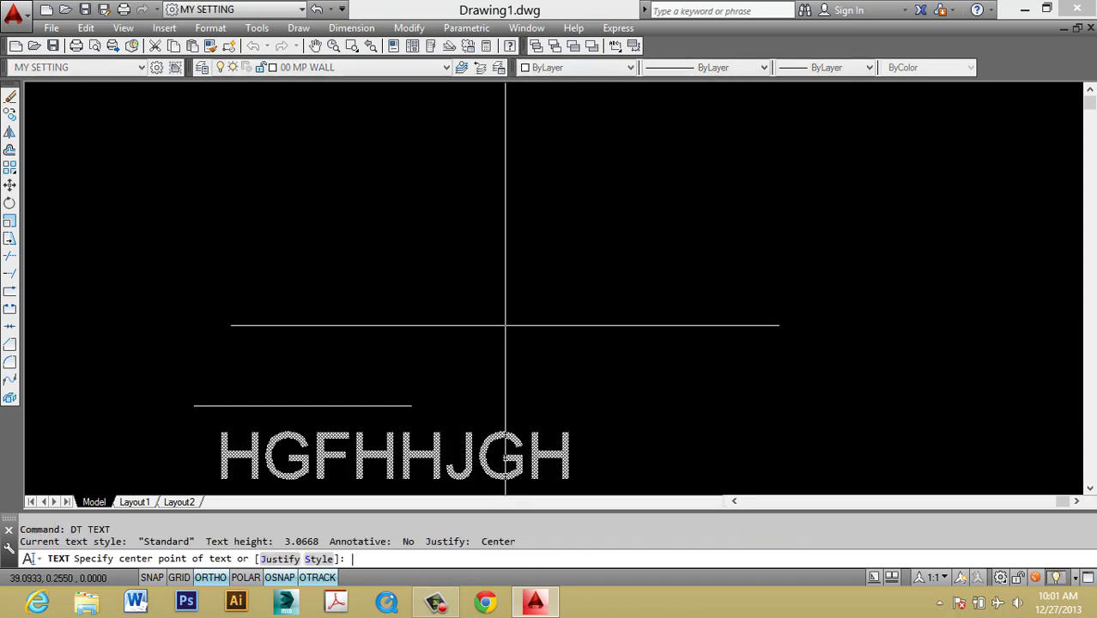
{"action": "left_click", "coordinate": [508, 344]}
{"action": "key", "text": "Return"}
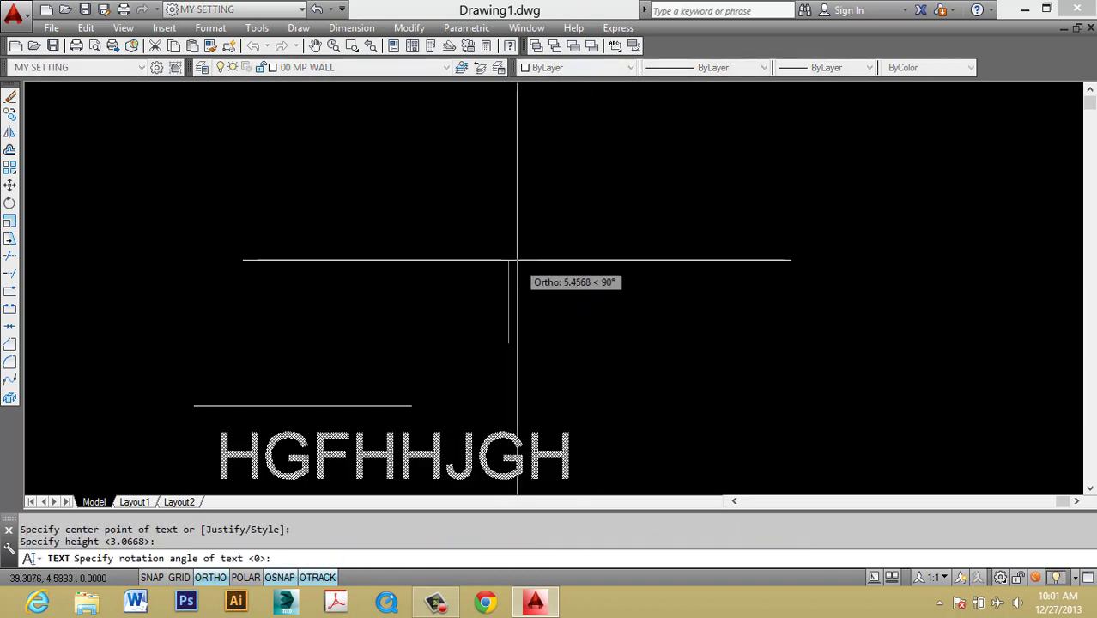
{"action": "key", "text": "Return"}
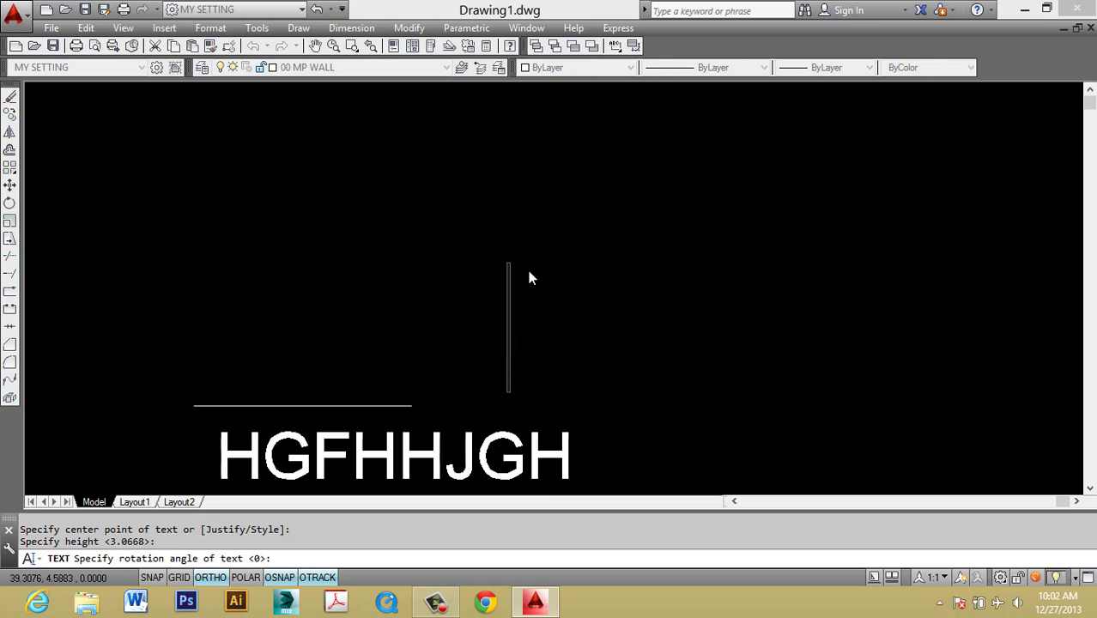
{"action": "type", "text": "45"}
{"action": "key", "text": "BackSpace"}
{"action": "key", "text": "BackSpace"}
{"action": "key", "text": "Escape"}
{"action": "key", "text": "Escape"}
{"action": "type", "text": "dt"}
{"action": "key", "text": "Return"}
{"action": "key", "text": "Escape"}
{"action": "key", "text": "Escape"}
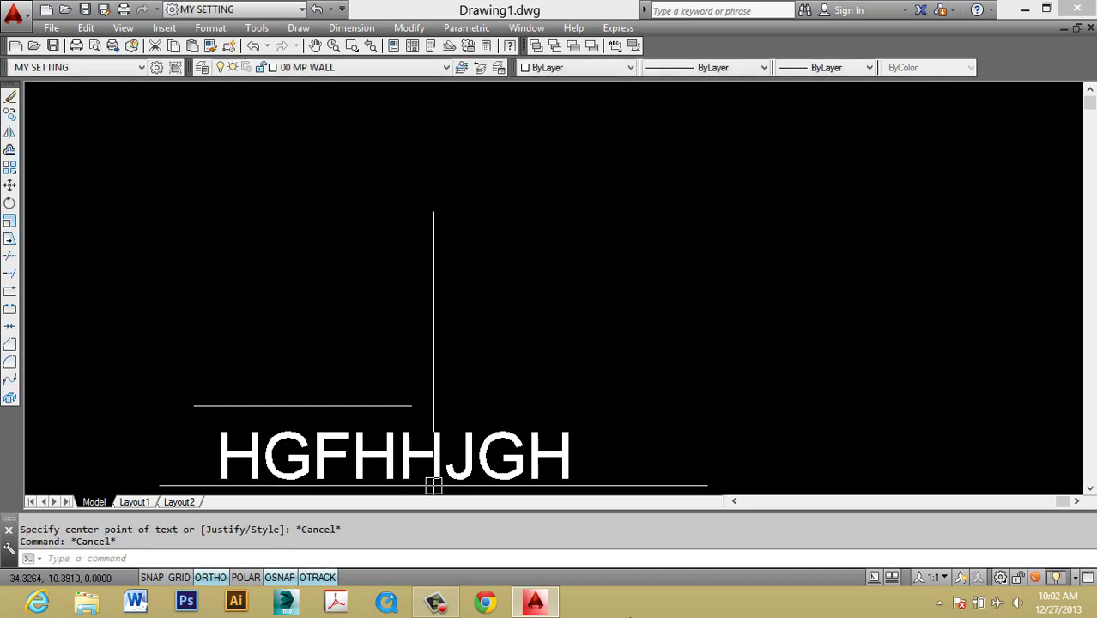
{"action": "left_click", "coordinate": [435, 603]}
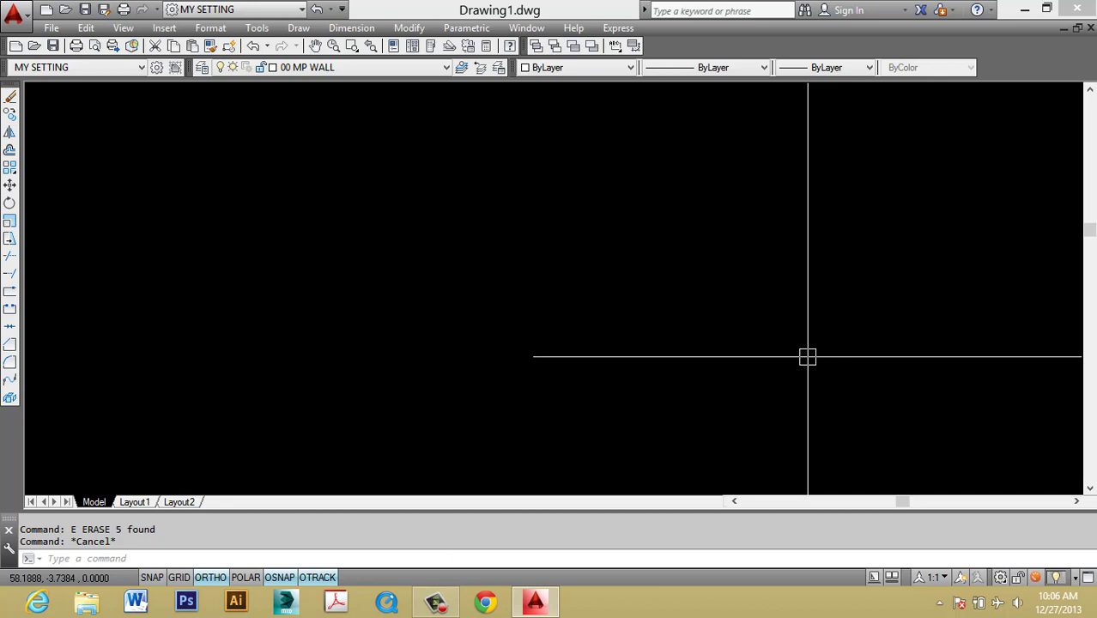
{"action": "key", "text": "Escape"}
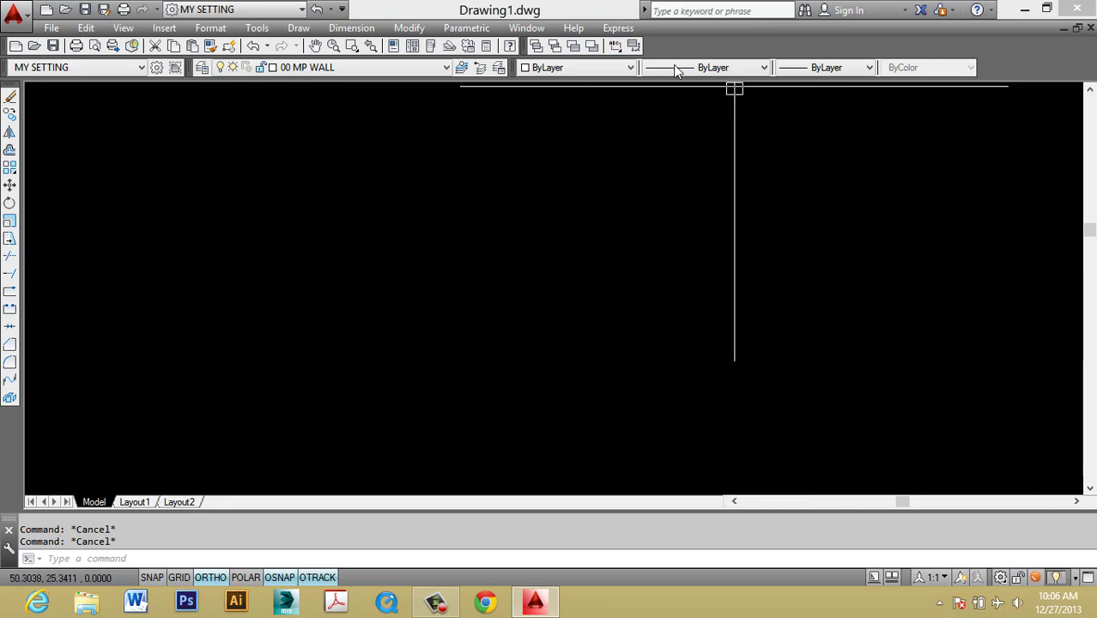
{"action": "type", "text": "D"}
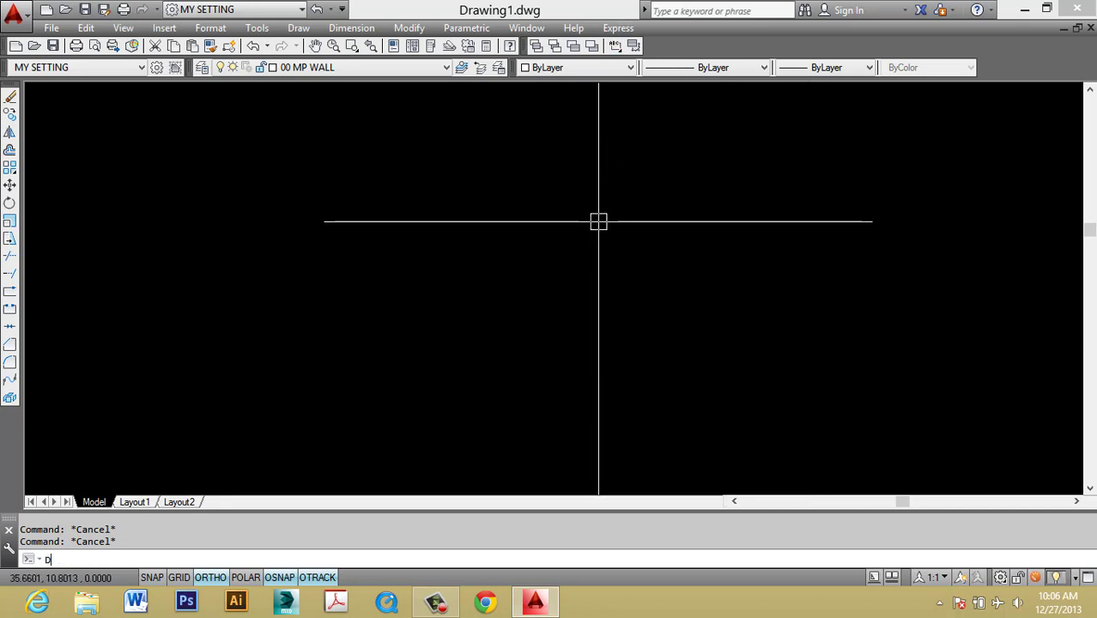
{"action": "key", "text": "Escape"}
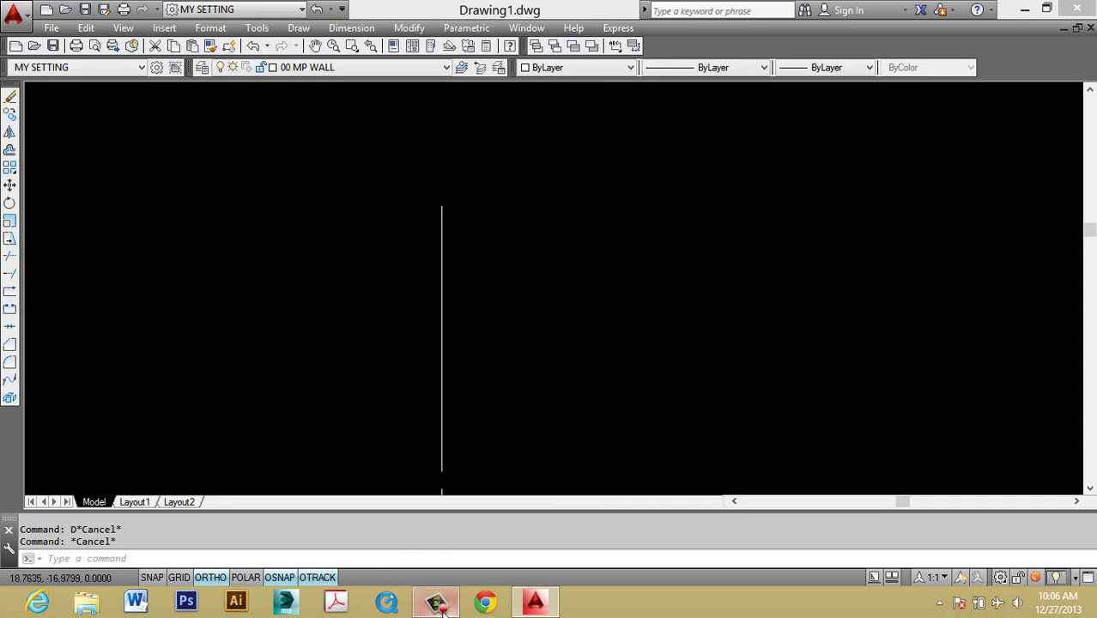
{"action": "left_click", "coordinate": [435, 601]}
{"action": "left_click", "coordinate": [954, 444]}
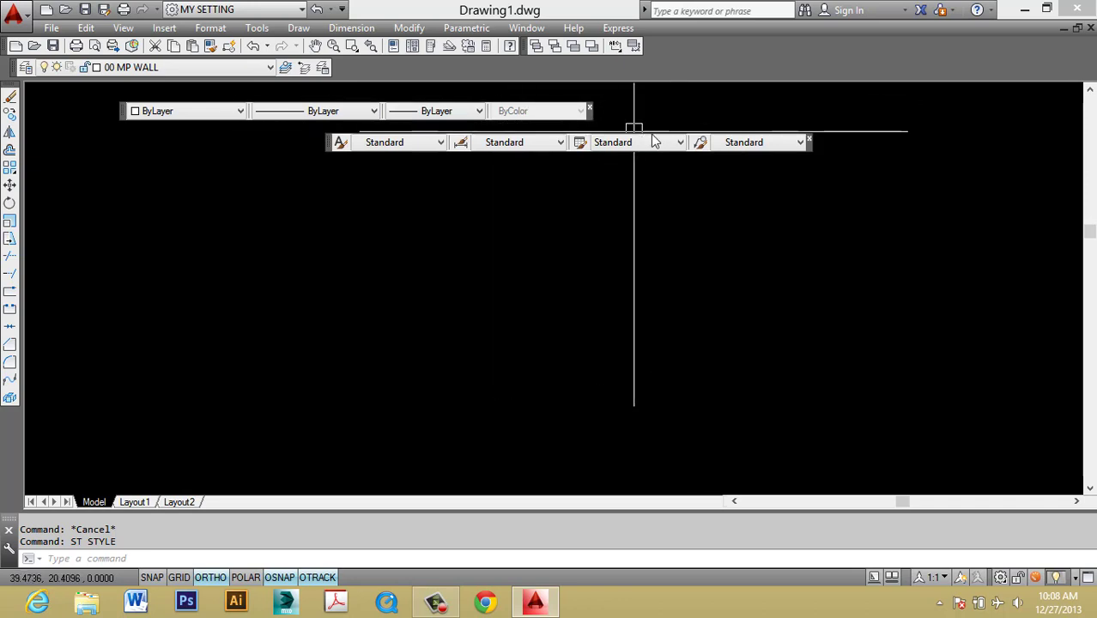
Step: Look through the list of AutoCAD toolbars, then close the floating Properties and Styles toolbars
{"action": "right_click", "coordinate": [925, 70]}
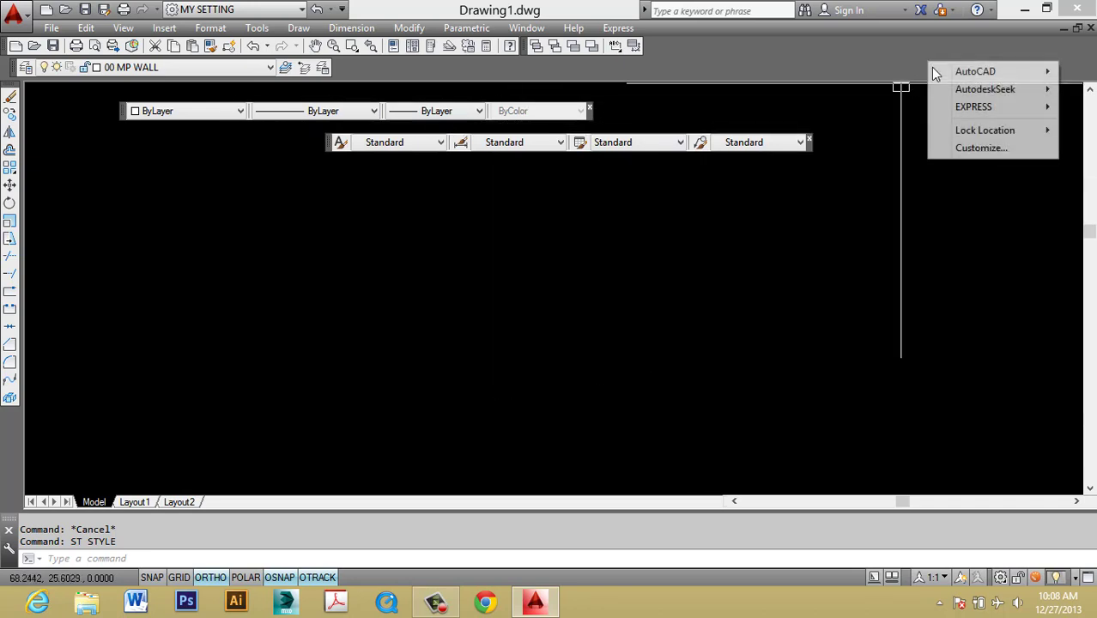
{"action": "mouse_move", "coordinate": [984, 75]}
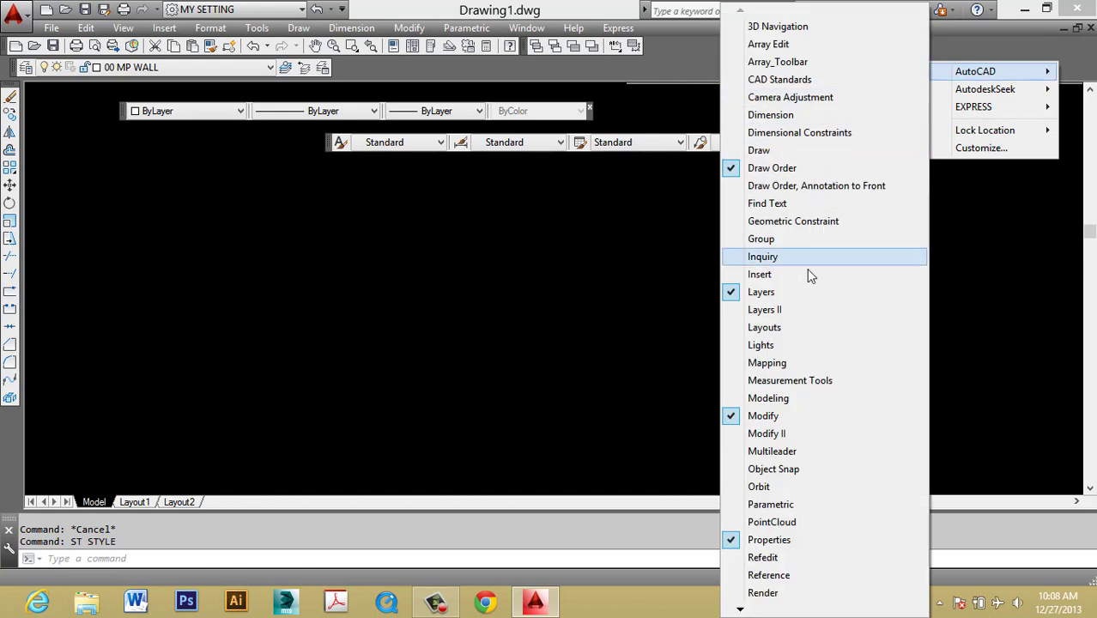
{"action": "mouse_move", "coordinate": [740, 608]}
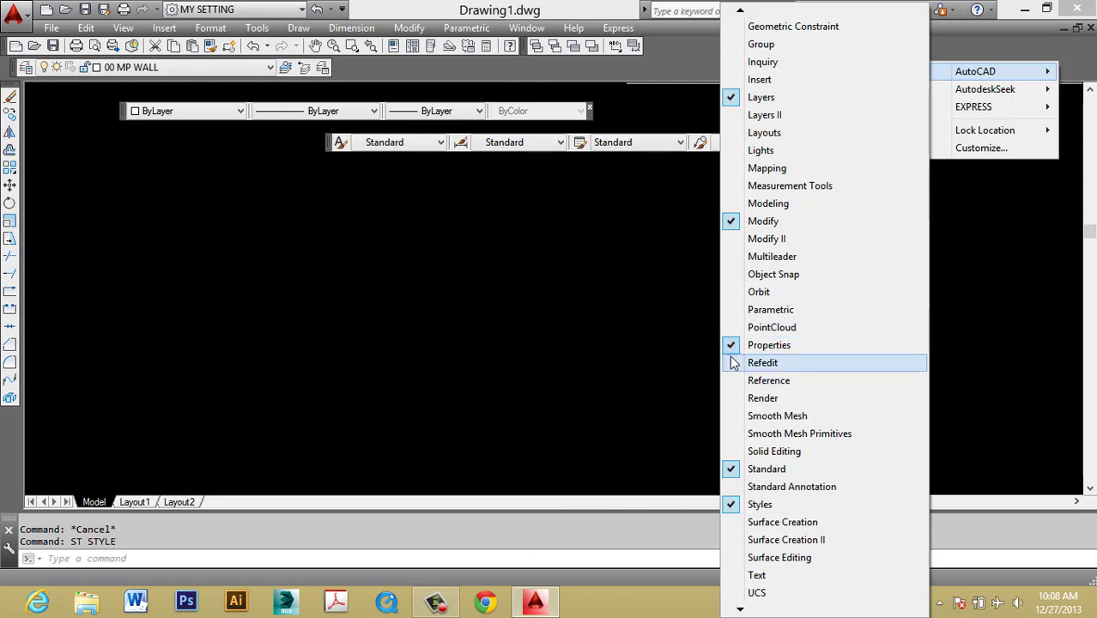
{"action": "left_click", "coordinate": [589, 106]}
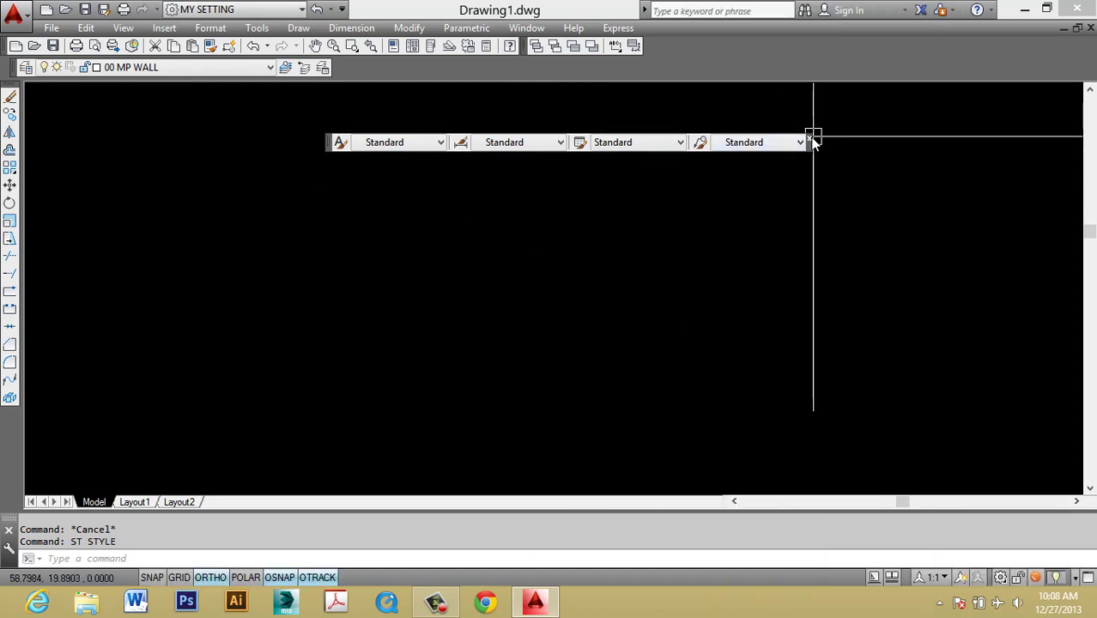
{"action": "left_click", "coordinate": [810, 138]}
Step: Display the Styles toolbar from the list of AutoCAD toolbars
{"action": "right_click", "coordinate": [960, 55]}
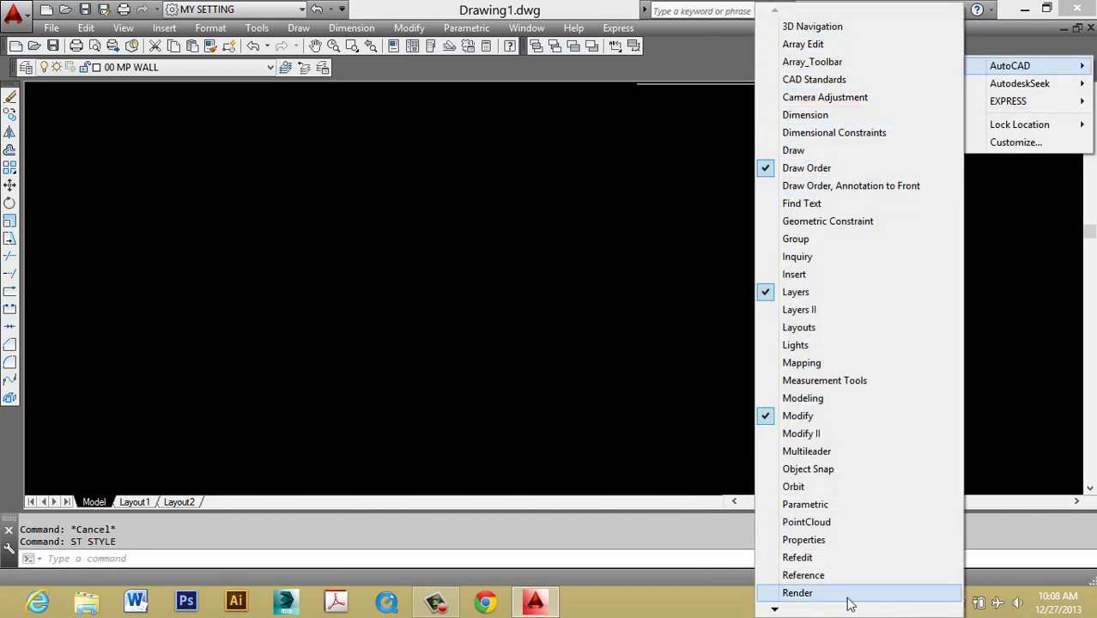
{"action": "mouse_move", "coordinate": [774, 610]}
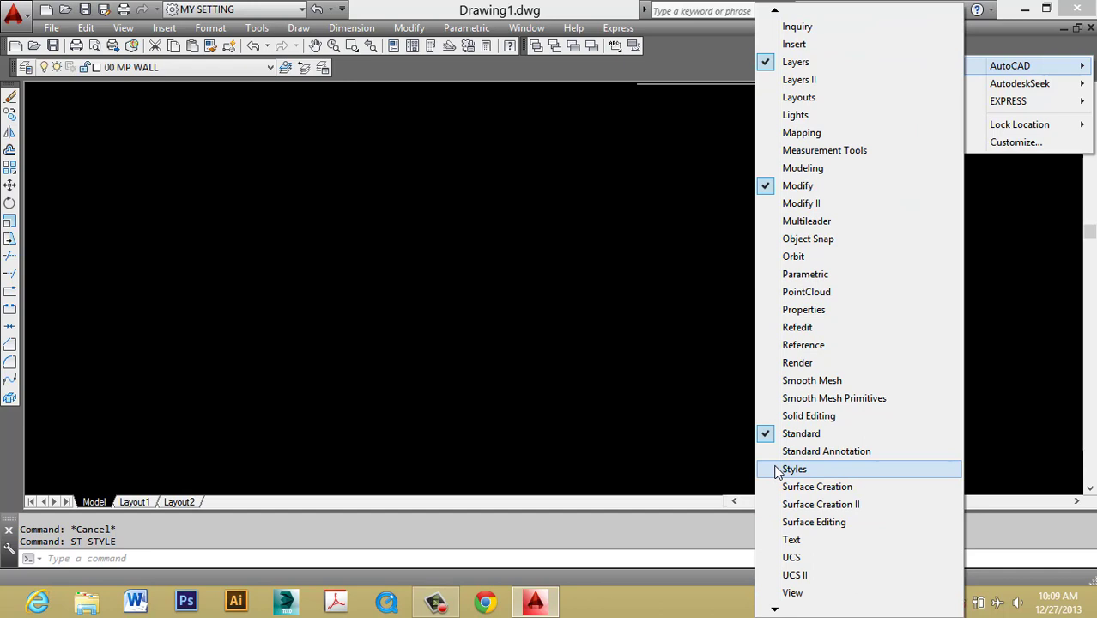
{"action": "left_click", "coordinate": [777, 469]}
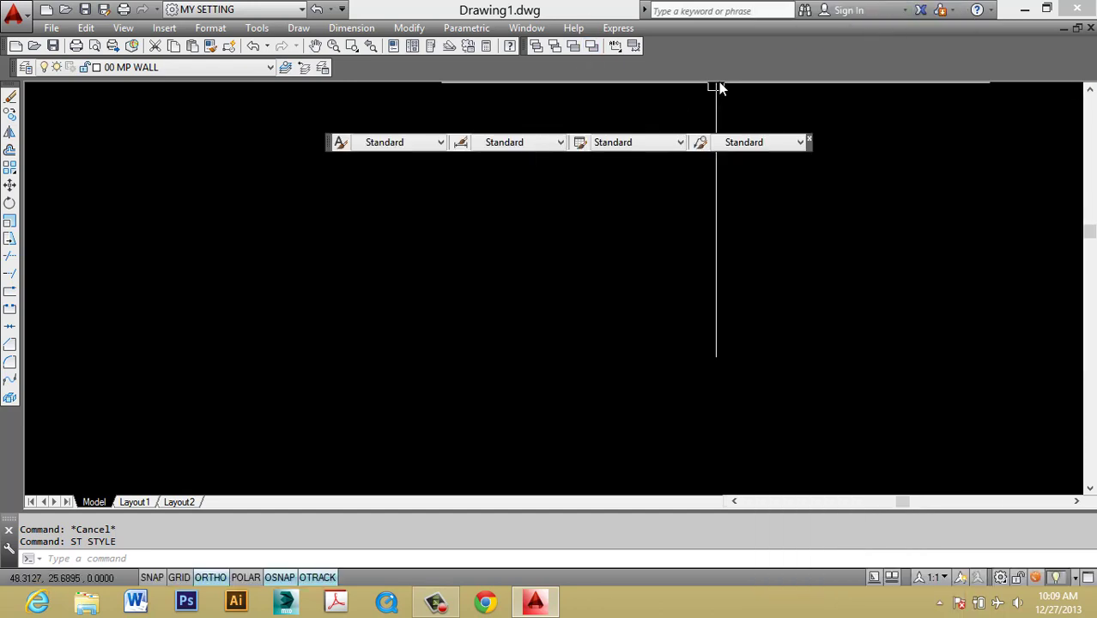
Step: Display the Properties toolbar and dock it beside the Layers toolbar
{"action": "right_click", "coordinate": [750, 66]}
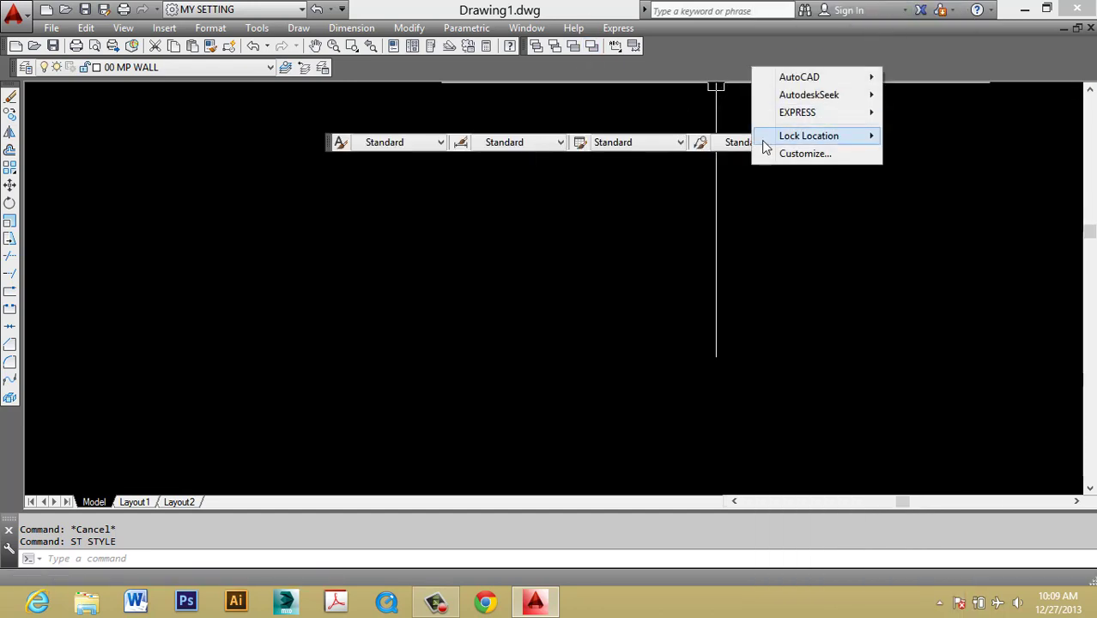
{"action": "mouse_move", "coordinate": [869, 77]}
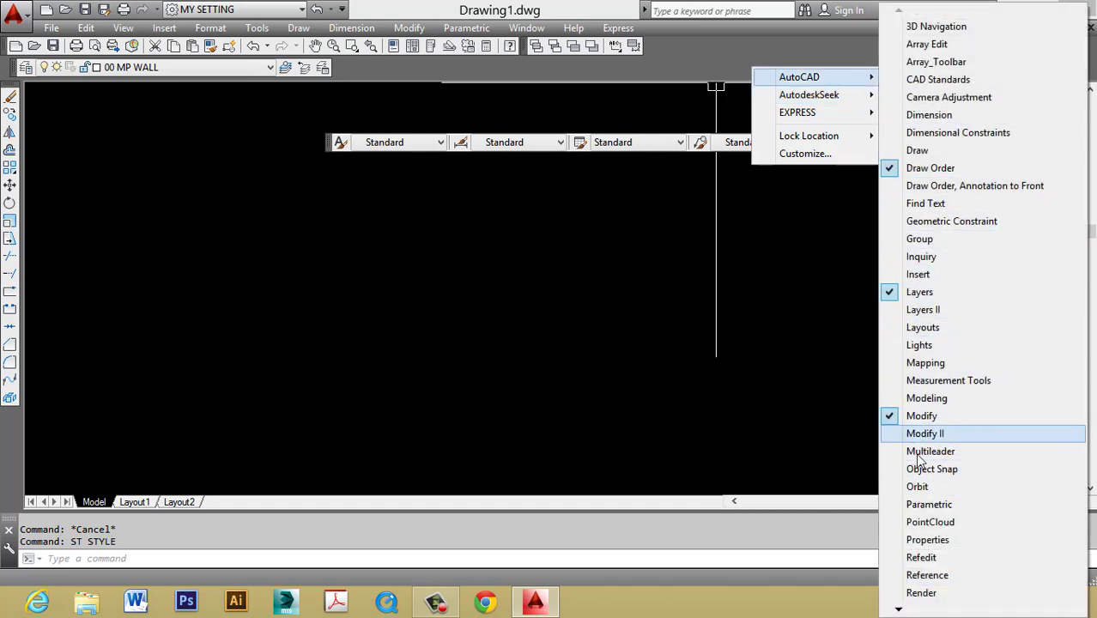
{"action": "left_click", "coordinate": [893, 540]}
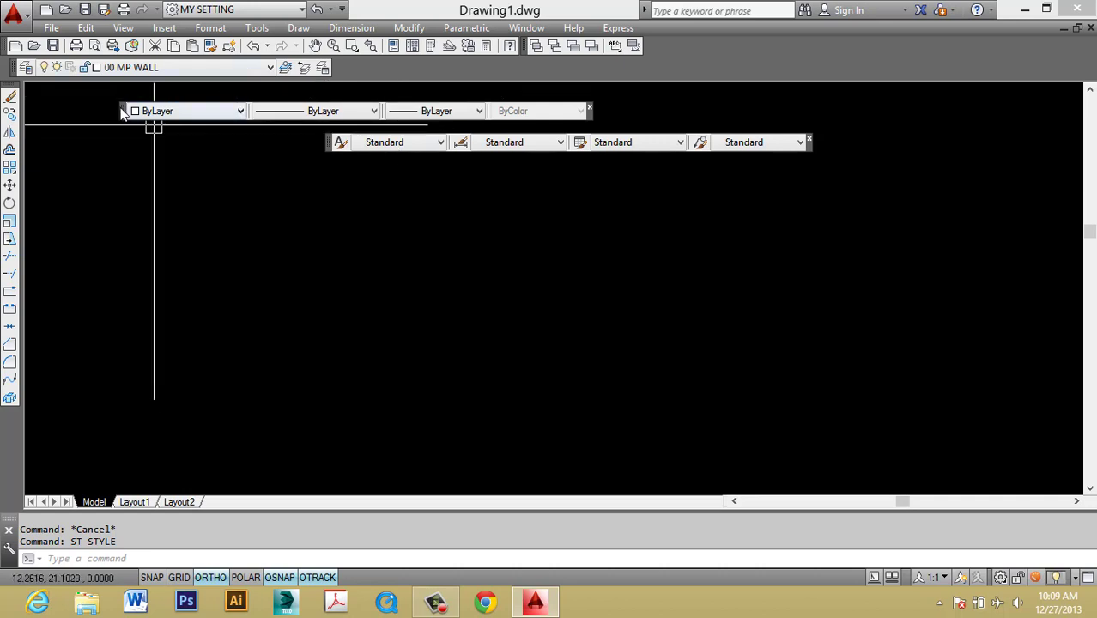
{"action": "left_click_drag", "start_coordinate": [122, 110], "coordinate": [379, 63]}
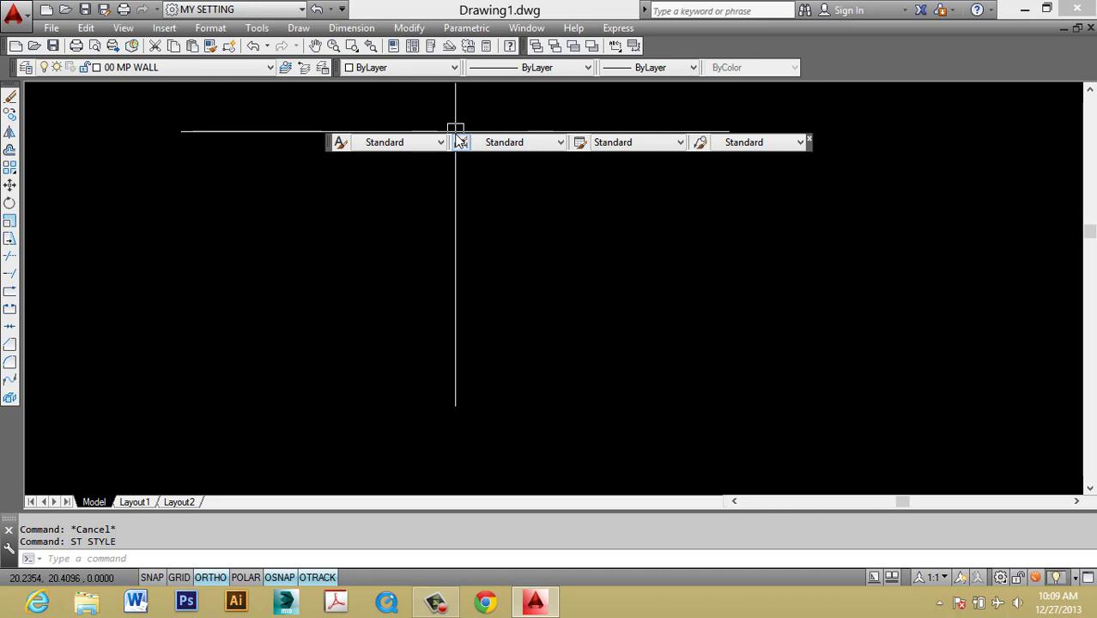
Step: Look through the available table styles and dimension styles without choosing a different one
{"action": "left_click", "coordinate": [679, 142]}
{"action": "left_click", "coordinate": [562, 144]}
{"action": "left_click", "coordinate": [560, 143]}
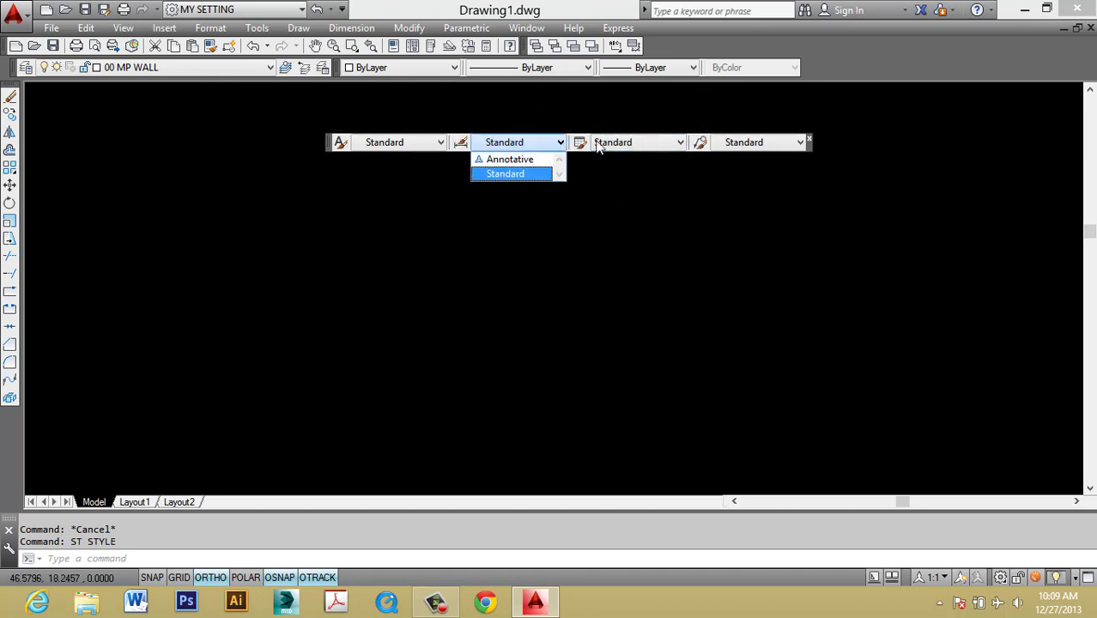
{"action": "key", "text": "Escape"}
{"action": "key", "text": "Escape"}
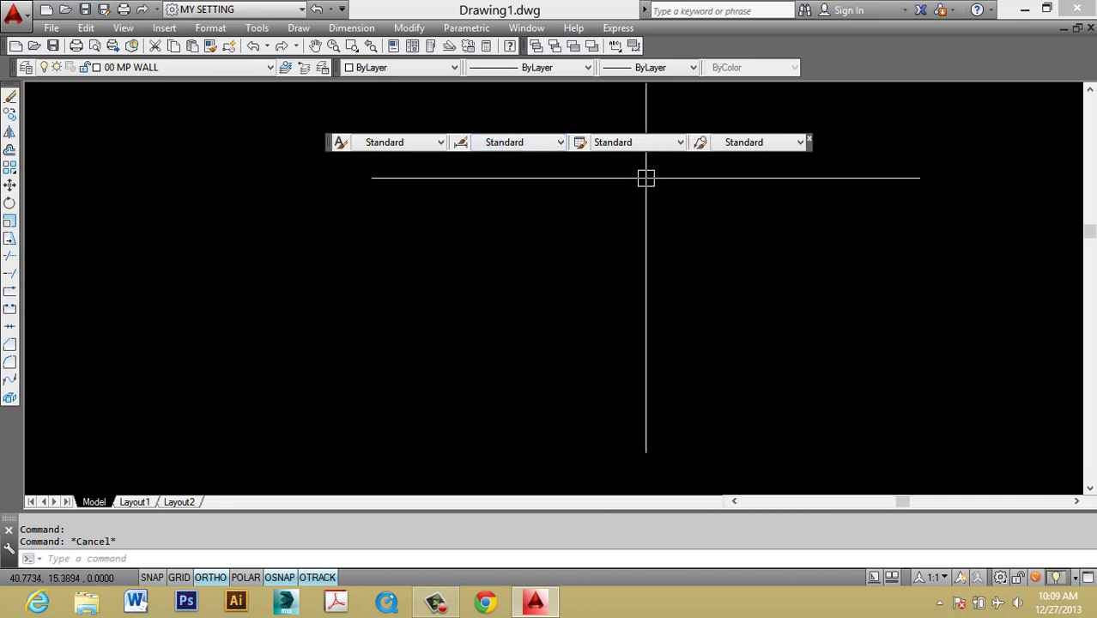
{"action": "type", "text": "s"}
{"action": "key", "text": "Return"}
{"action": "key", "text": "Escape"}
{"action": "key", "text": "Escape"}
{"action": "key", "text": "Escape"}
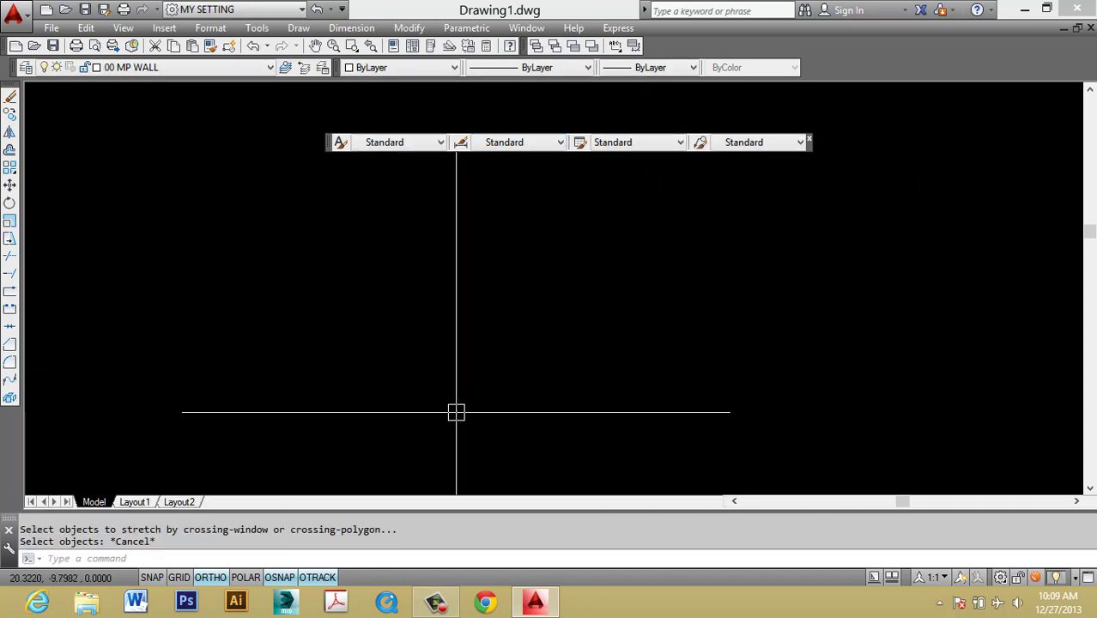
{"action": "type", "text": "st"}
{"action": "key", "text": "Return"}
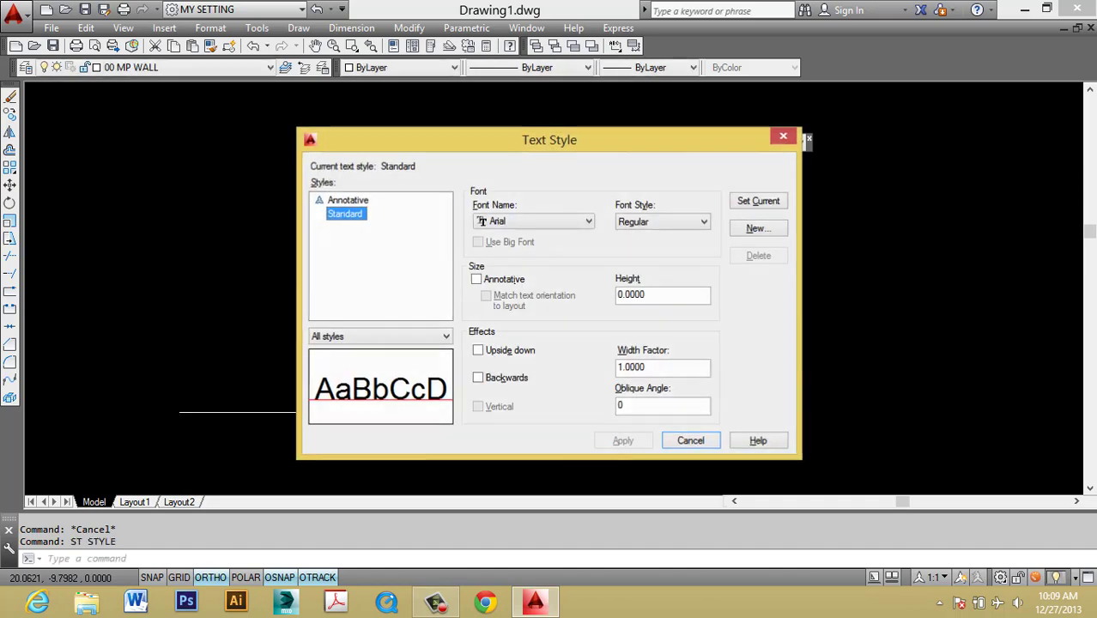
{"action": "key", "text": "Escape"}
{"action": "type", "text": "st"}
{"action": "key", "text": "Escape"}
Step: Open the text style settings with ST and create a new text style named MP TEXTROOM
{"action": "type", "text": "st"}
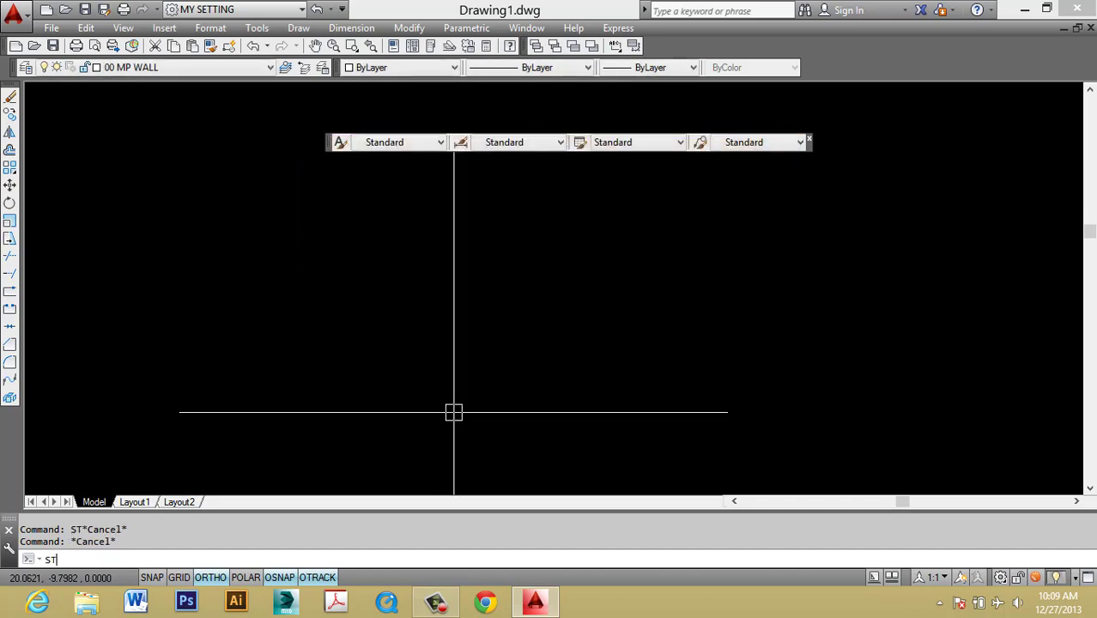
{"action": "key", "text": "Return"}
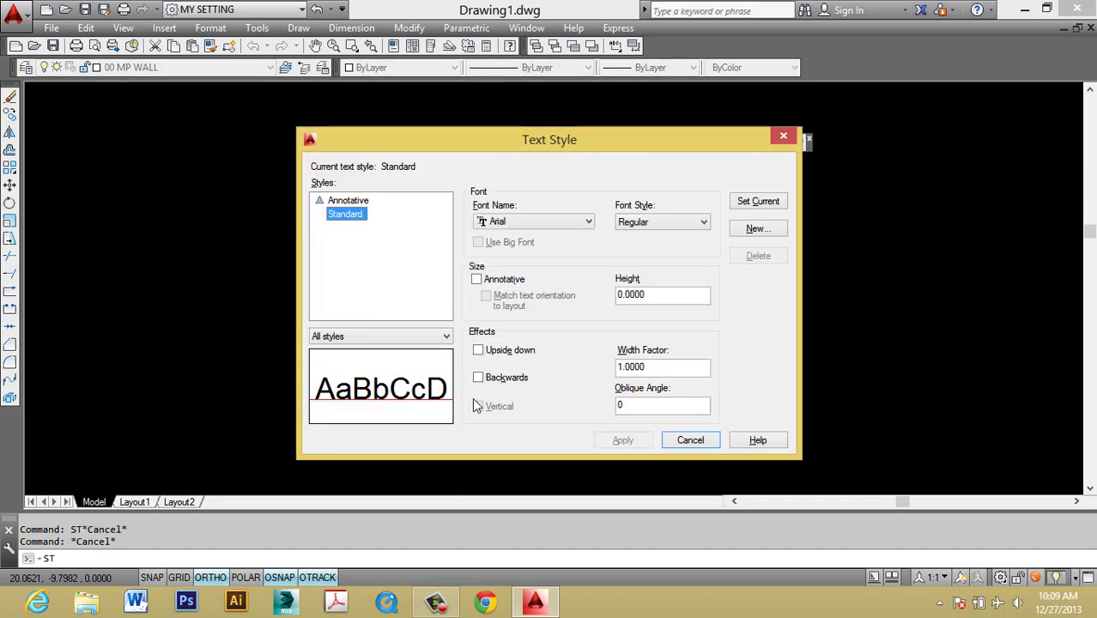
{"action": "left_click", "coordinate": [438, 603]}
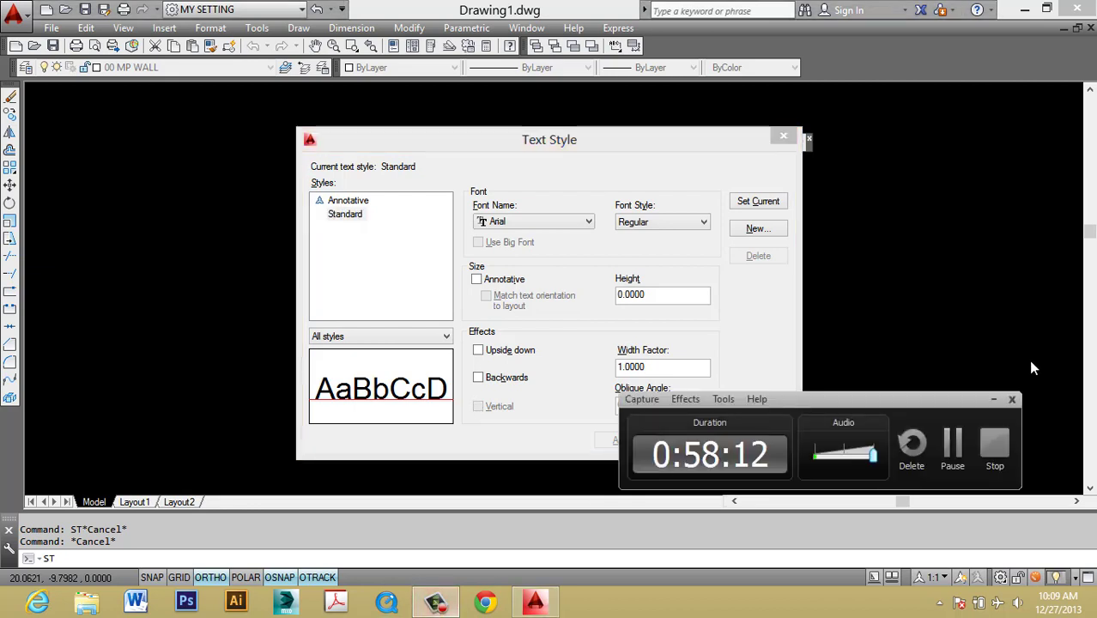
{"action": "left_click", "coordinate": [992, 399]}
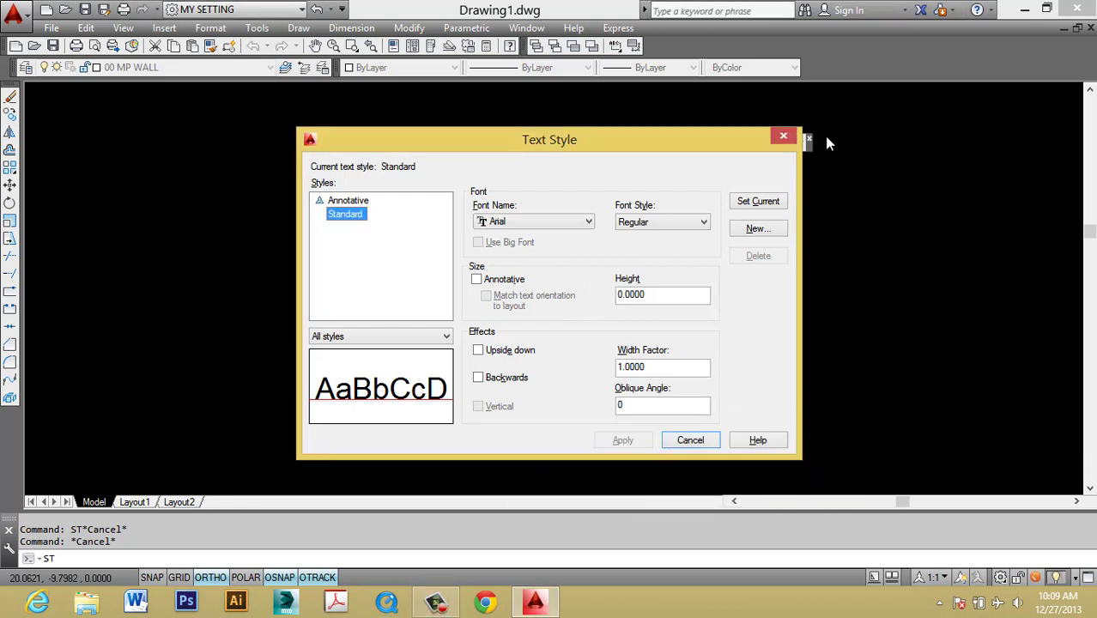
{"action": "left_click", "coordinate": [754, 230]}
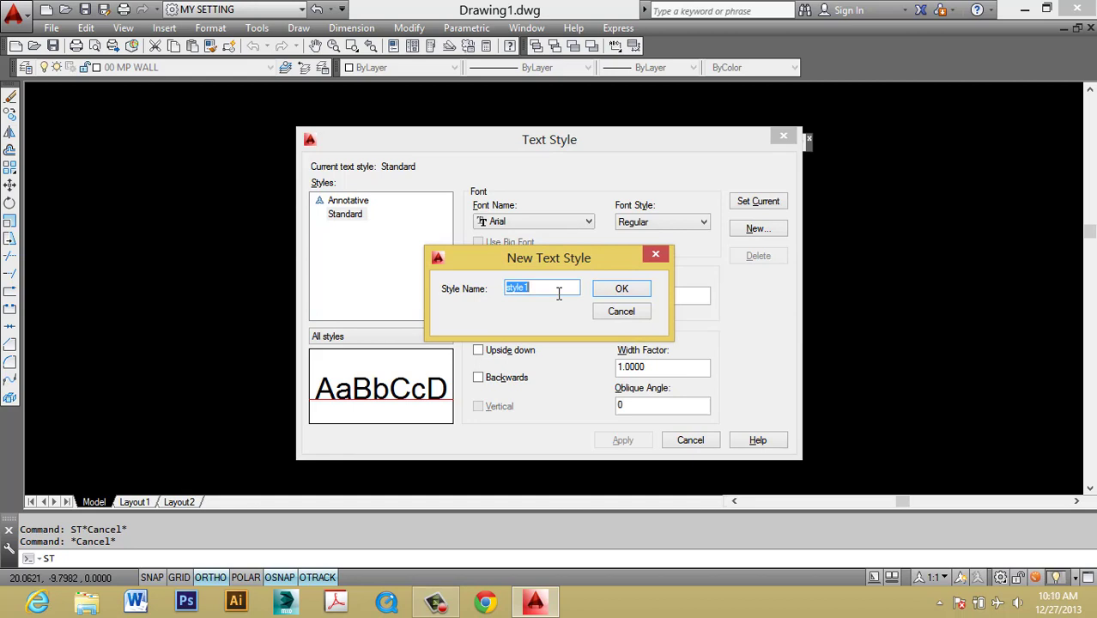
{"action": "type", "text": "MP"}
{"action": "type", "text": "TEXR"}
{"action": "key", "text": "BackSpace"}
{"action": "type", "text": "TROOM"}
{"action": "left_click", "coordinate": [640, 290]}
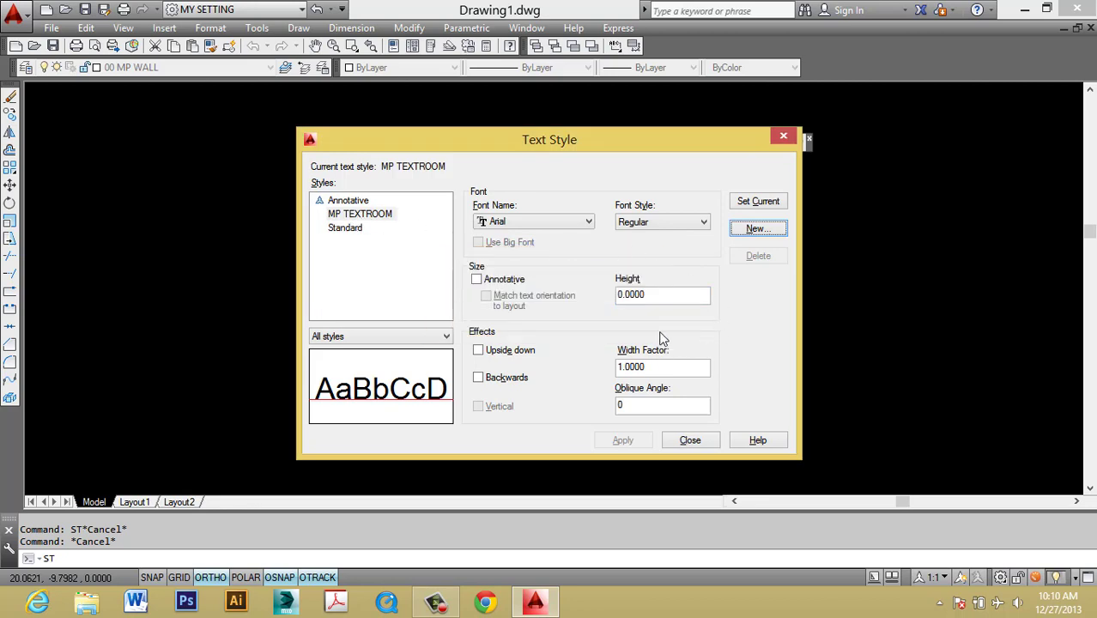
Step: Set the height of the MP TEXTROOM style to 2, apply it, and check the list of text styles
{"action": "double_click", "coordinate": [660, 301]}
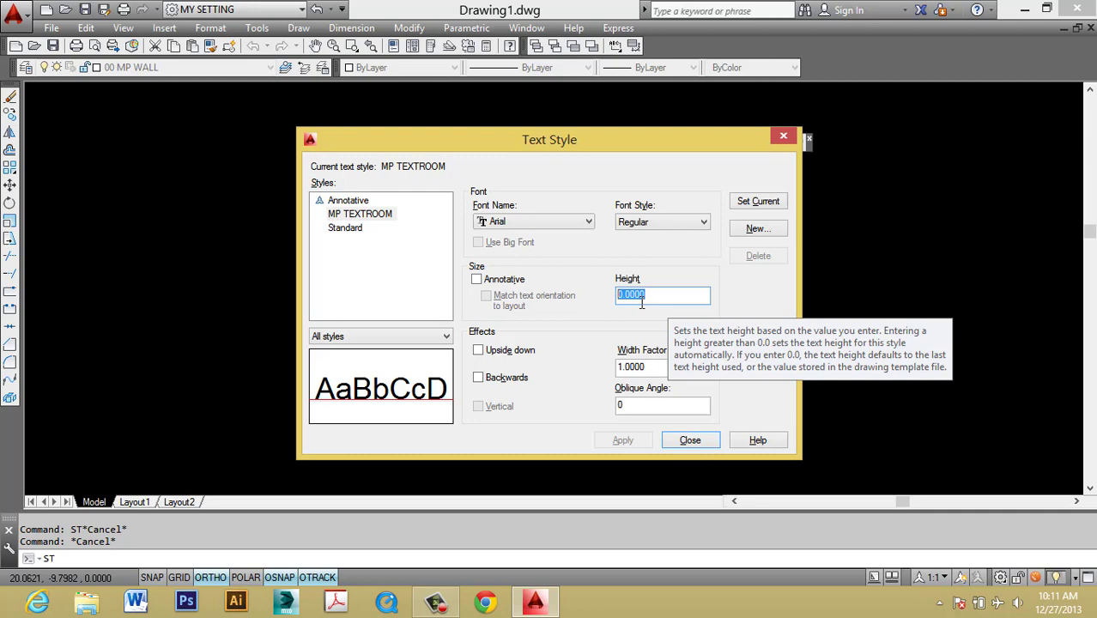
{"action": "type", "text": "1"}
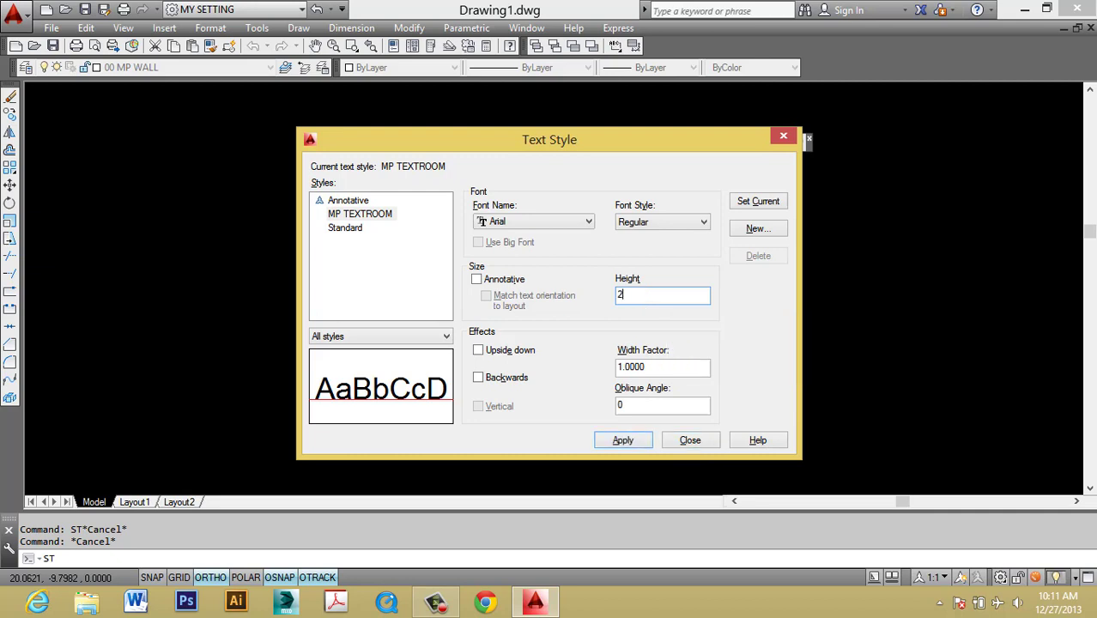
{"action": "left_click", "coordinate": [637, 448]}
{"action": "left_click", "coordinate": [690, 439]}
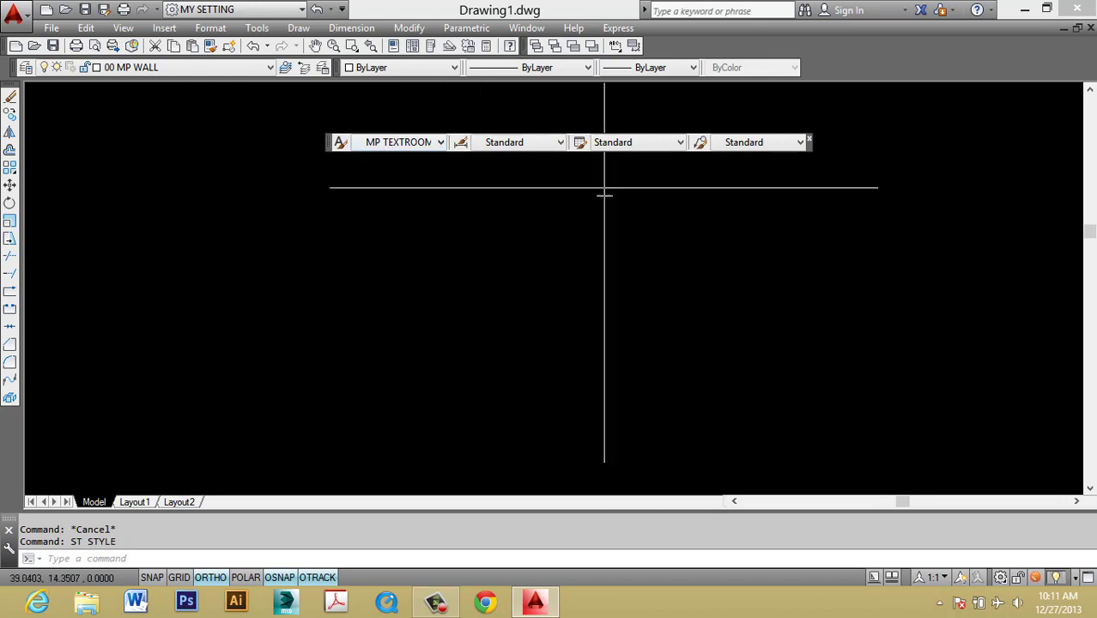
{"action": "left_click", "coordinate": [441, 144]}
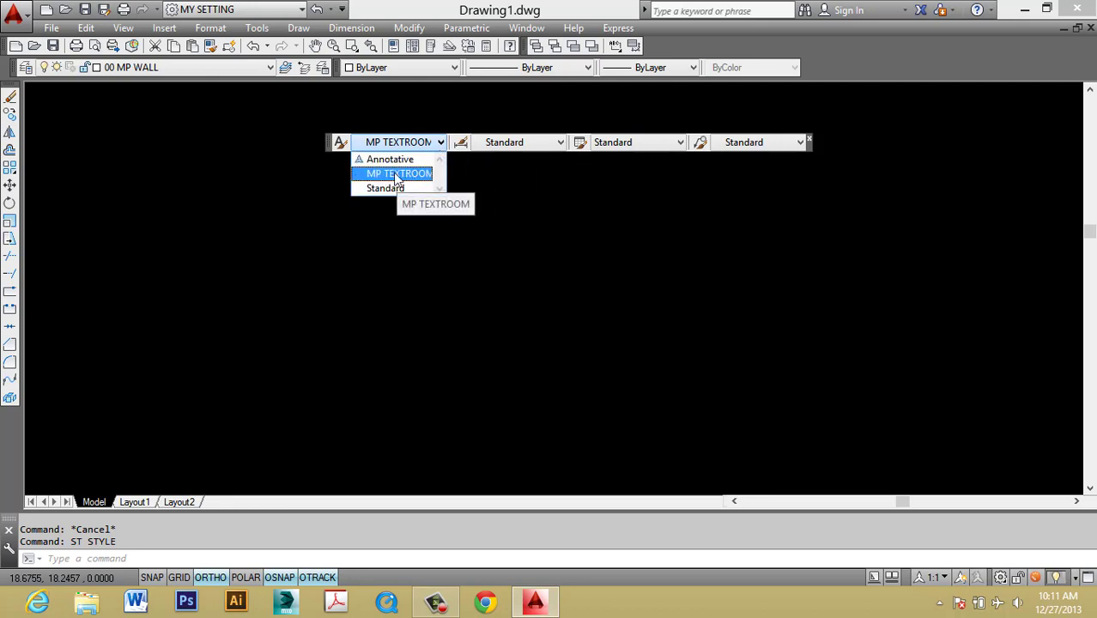
{"action": "left_click", "coordinate": [436, 241]}
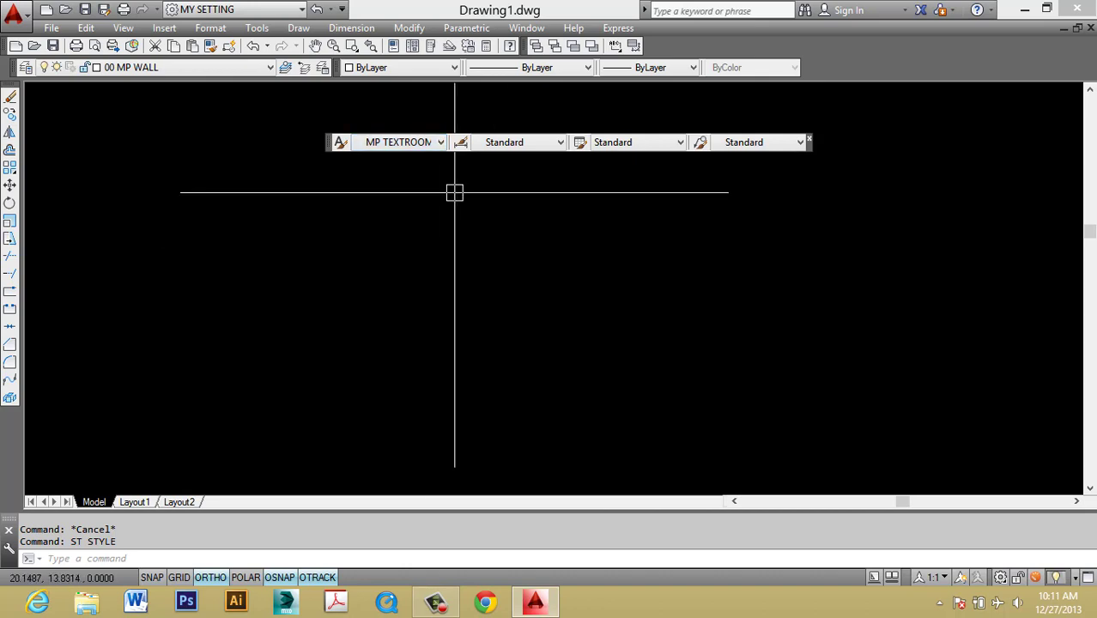
{"action": "key", "text": "Escape"}
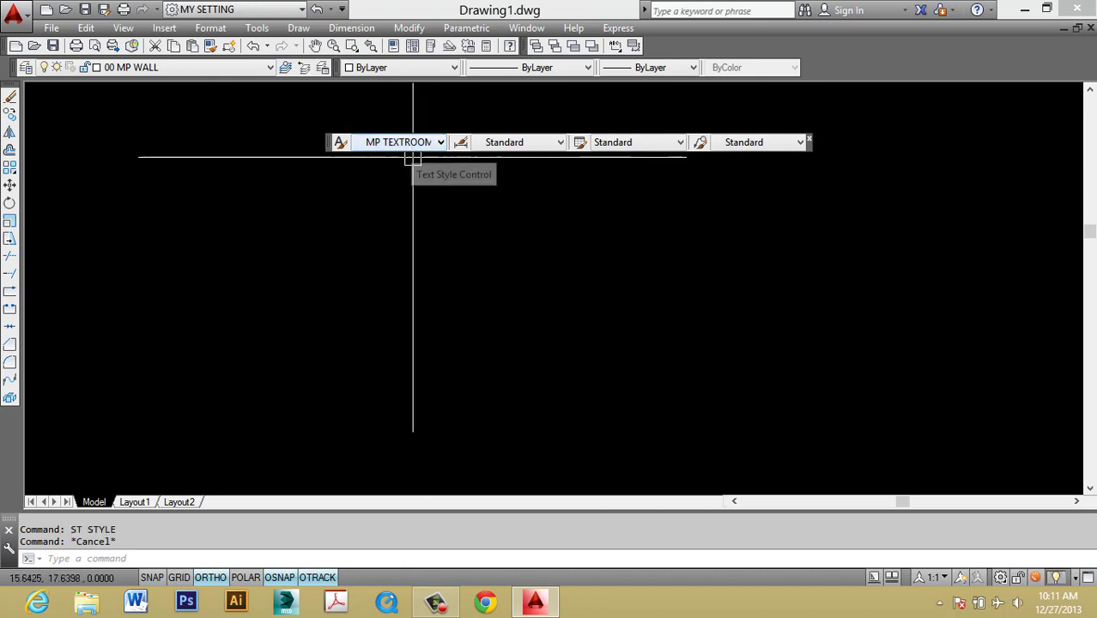
{"action": "type", "text": "dt"}
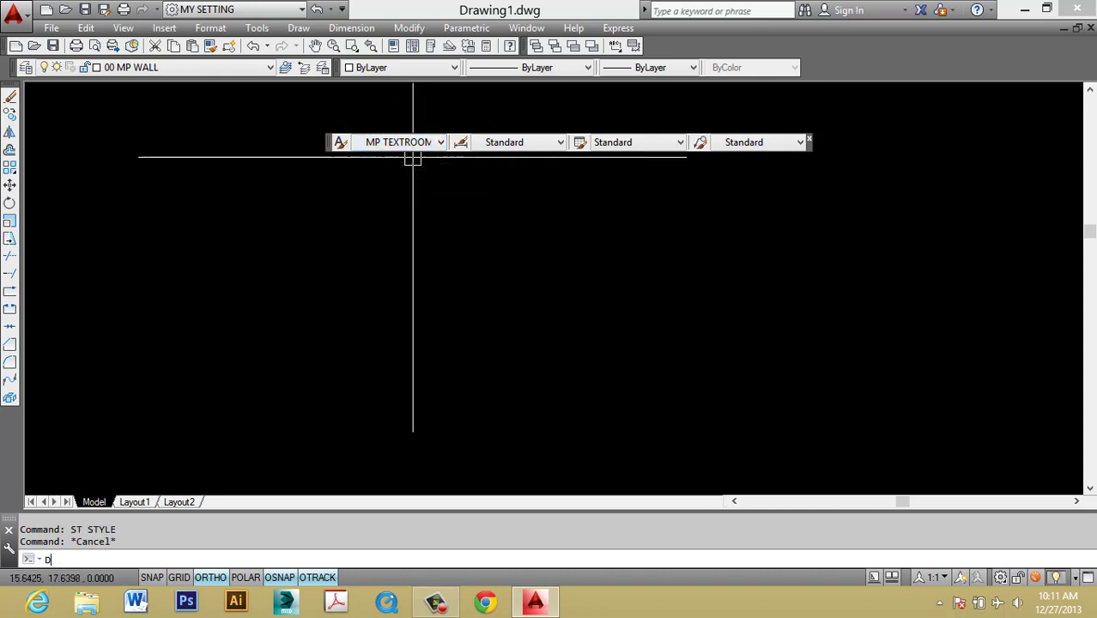
{"action": "key", "text": "Return"}
{"action": "left_click", "coordinate": [444, 372]}
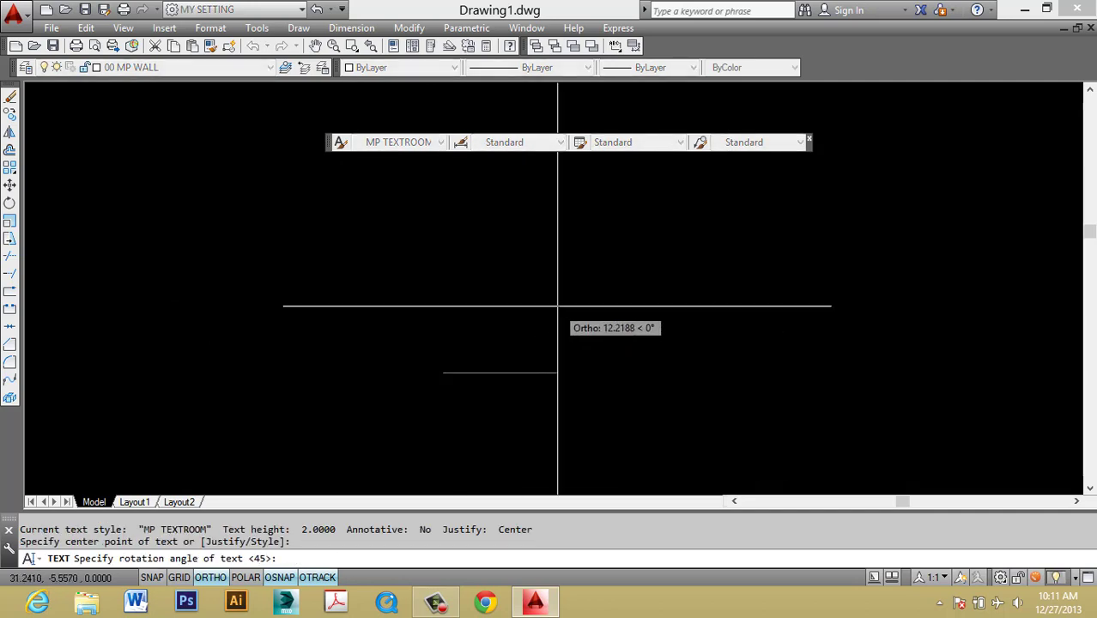
{"action": "key", "text": "Escape"}
Step: Create the multiline text DFHHGHJHJHJH in the MP TEXTROOM style near the middle of the drawing area
{"action": "type", "text": "mt"}
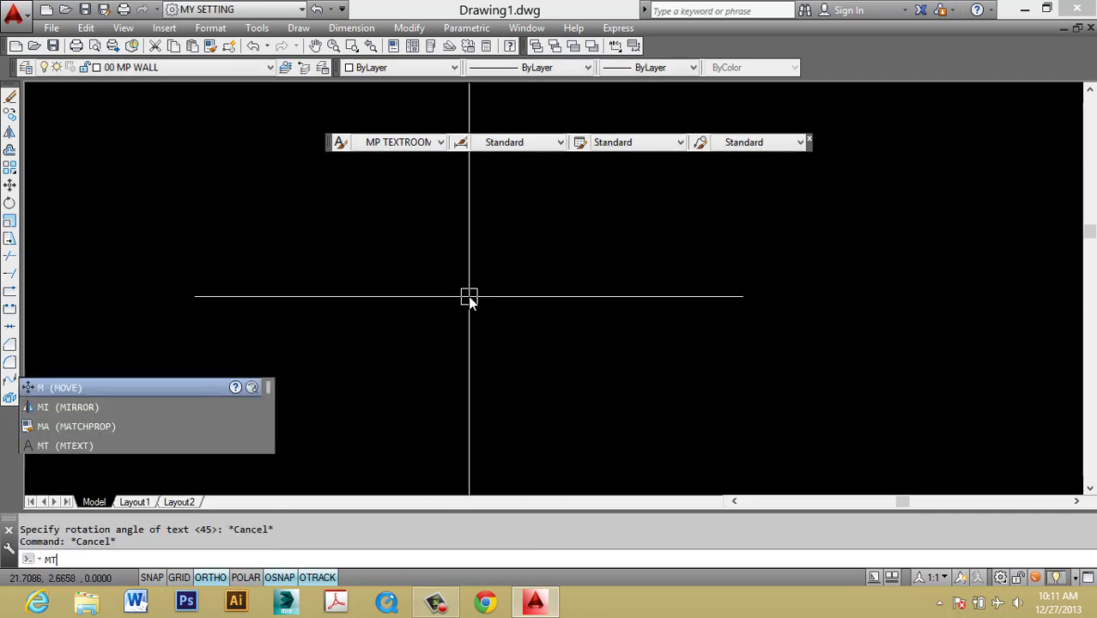
{"action": "key", "text": "Return"}
{"action": "left_click", "coordinate": [448, 374]}
{"action": "left_click", "coordinate": [753, 310]}
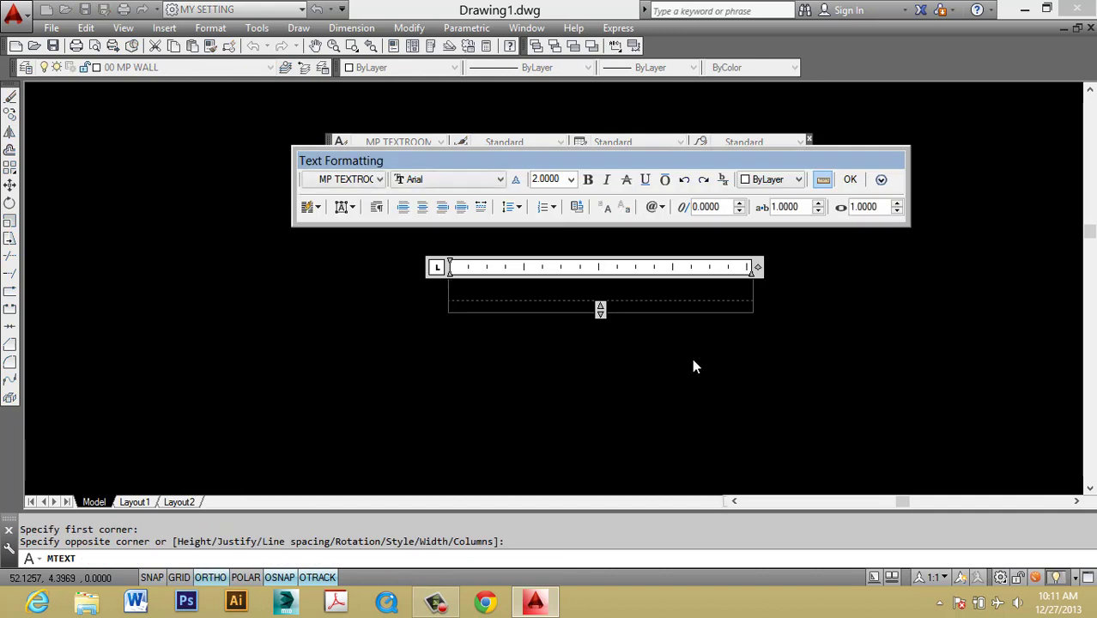
{"action": "type", "text": "DFHHGHJHJHJH"}
{"action": "left_click", "coordinate": [631, 363]}
{"action": "key", "text": "Escape"}
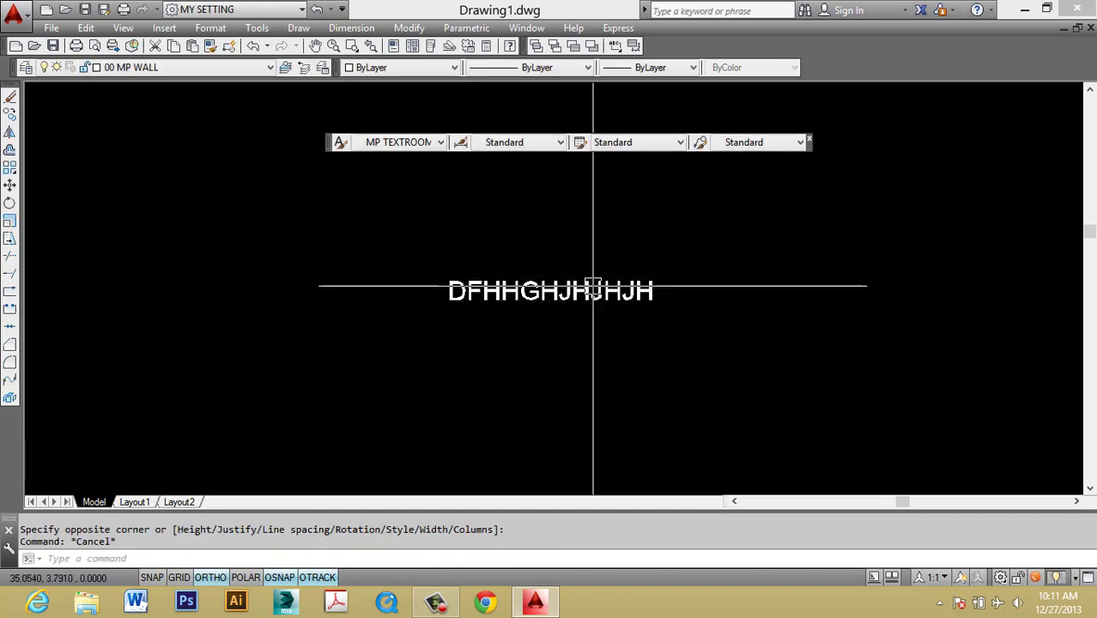
Step: Select the new multiline text to check which text style it uses, and clear the selection
{"action": "left_click", "coordinate": [571, 290]}
{"action": "key", "text": "Escape"}
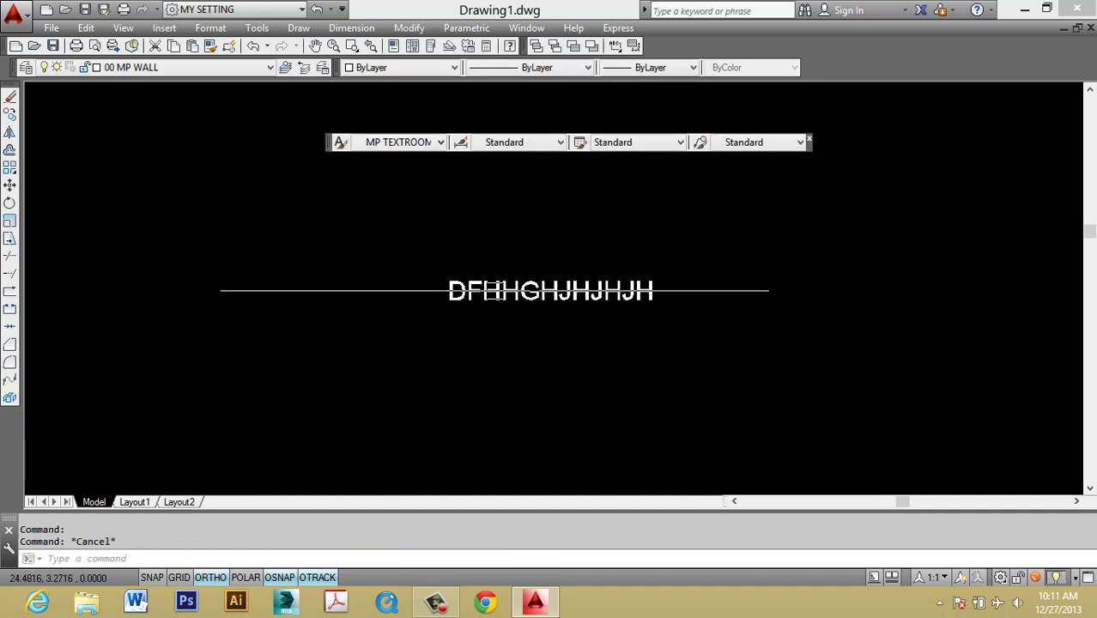
{"action": "left_click", "coordinate": [517, 294]}
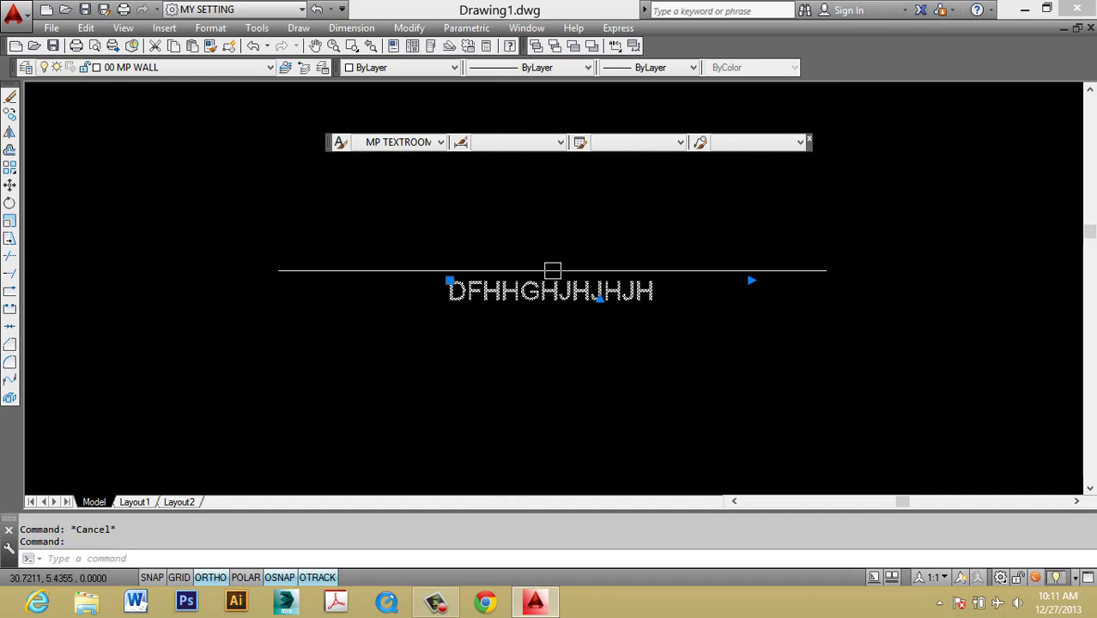
{"action": "key", "text": "Escape"}
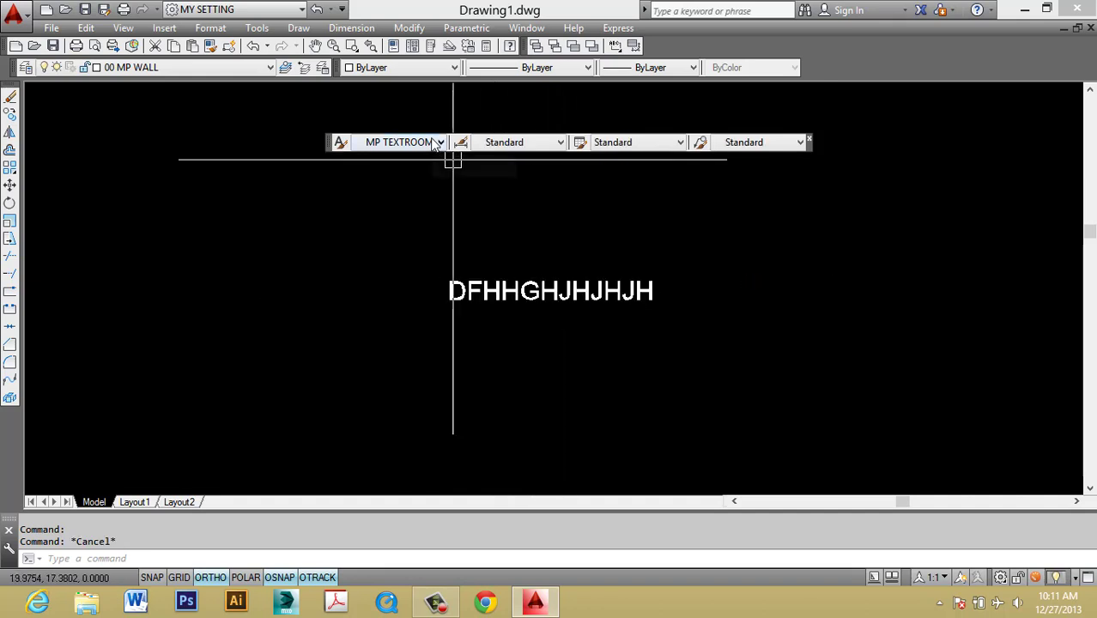
Step: Make Standard the current text style, and check the style assigned to the existing text
{"action": "left_click", "coordinate": [439, 142]}
{"action": "left_click", "coordinate": [392, 191]}
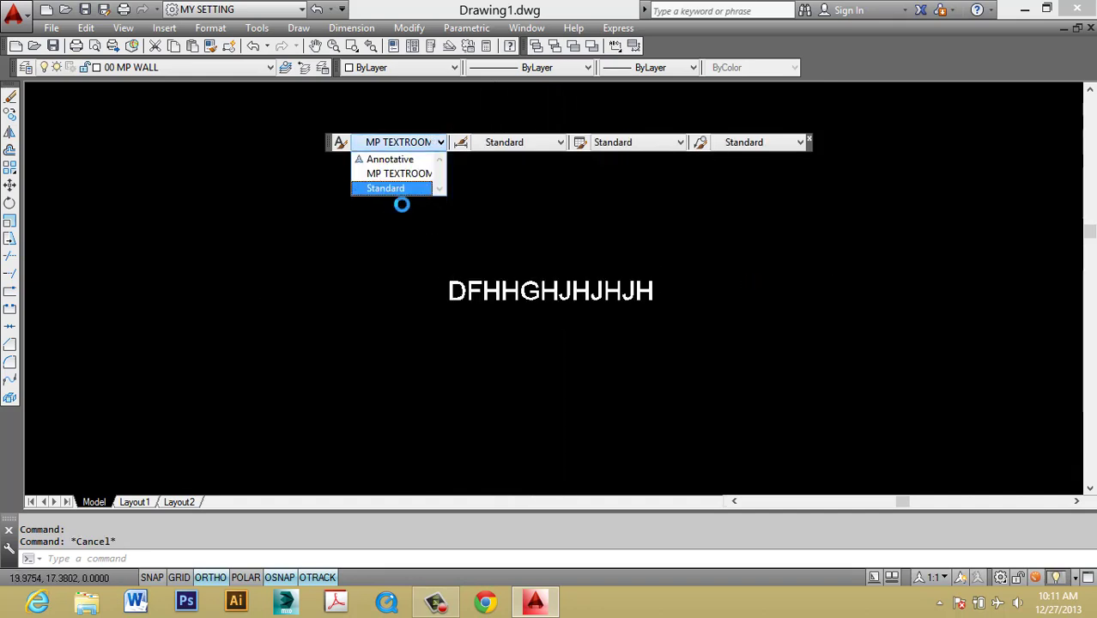
{"action": "left_click", "coordinate": [615, 344]}
{"action": "left_click", "coordinate": [539, 290]}
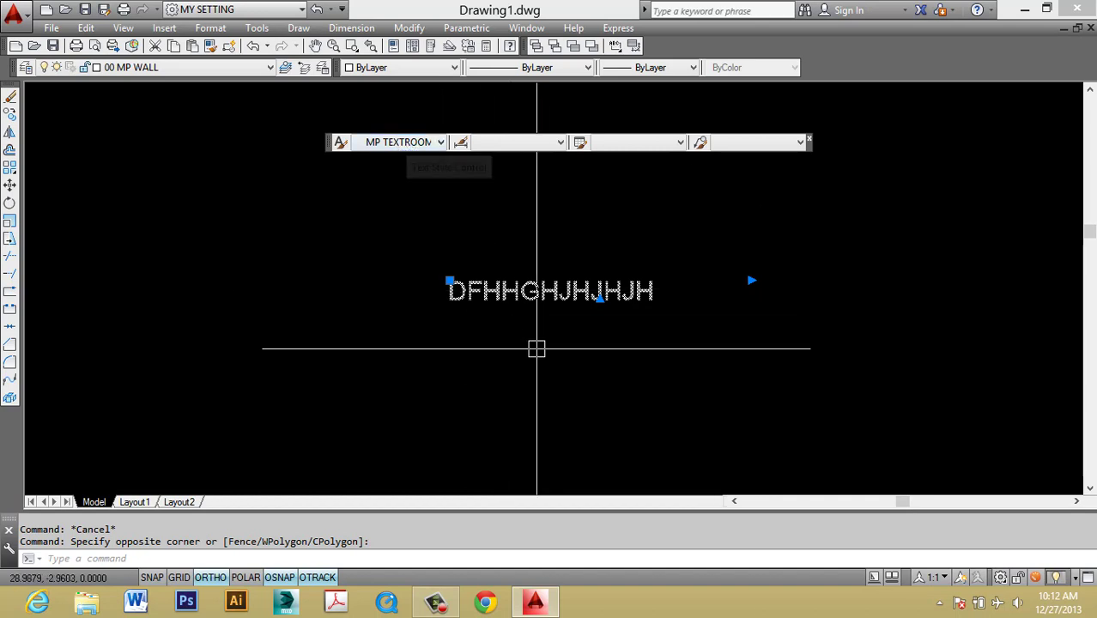
{"action": "key", "text": "Escape"}
{"action": "key", "text": "Escape"}
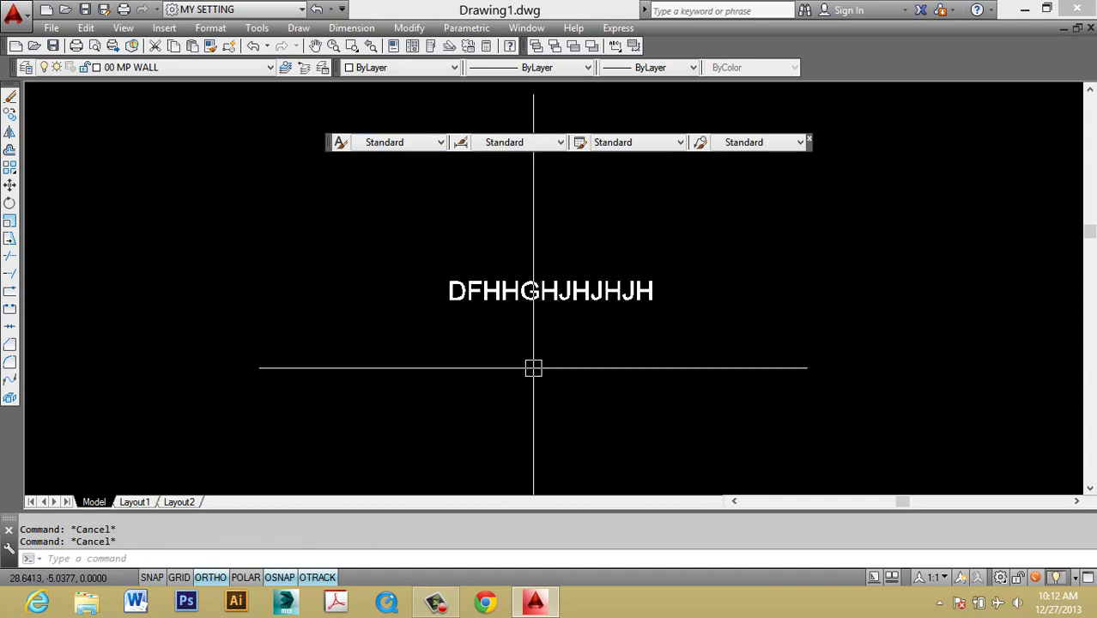
{"action": "type", "text": "re"}
{"action": "key", "text": "Escape"}
{"action": "type", "text": "rec"}
{"action": "key", "text": "Return"}
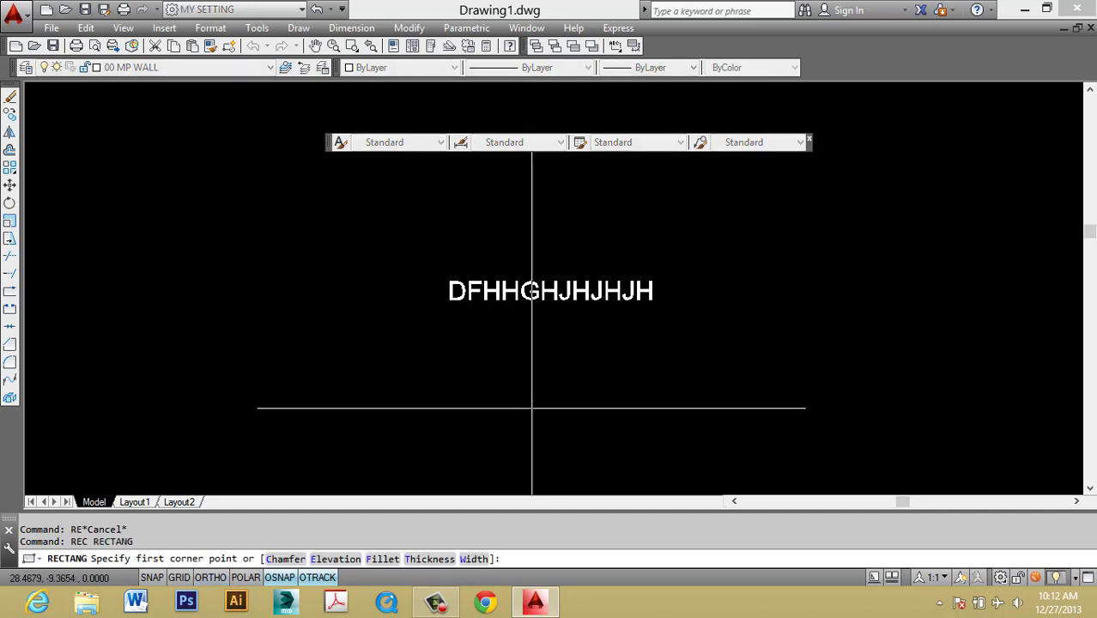
{"action": "key", "text": "Escape"}
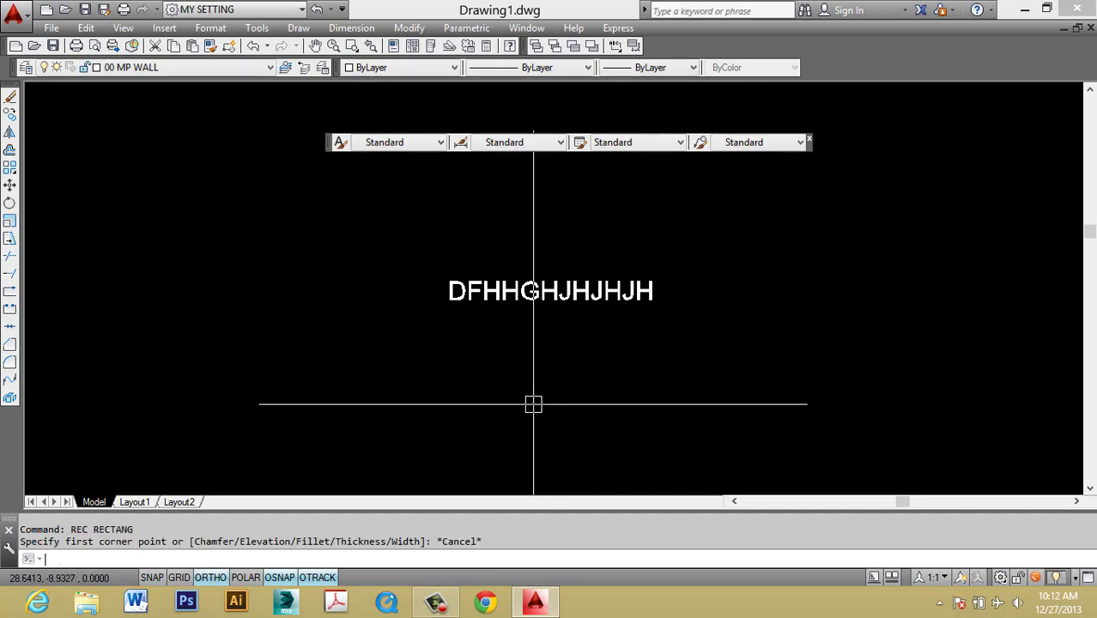
Step: Create the multiline text FHGJJJJ in the Standard style below the first text
{"action": "type", "text": "mt"}
{"action": "key", "text": "Return"}
{"action": "left_click", "coordinate": [533, 410]}
{"action": "left_click", "coordinate": [655, 380]}
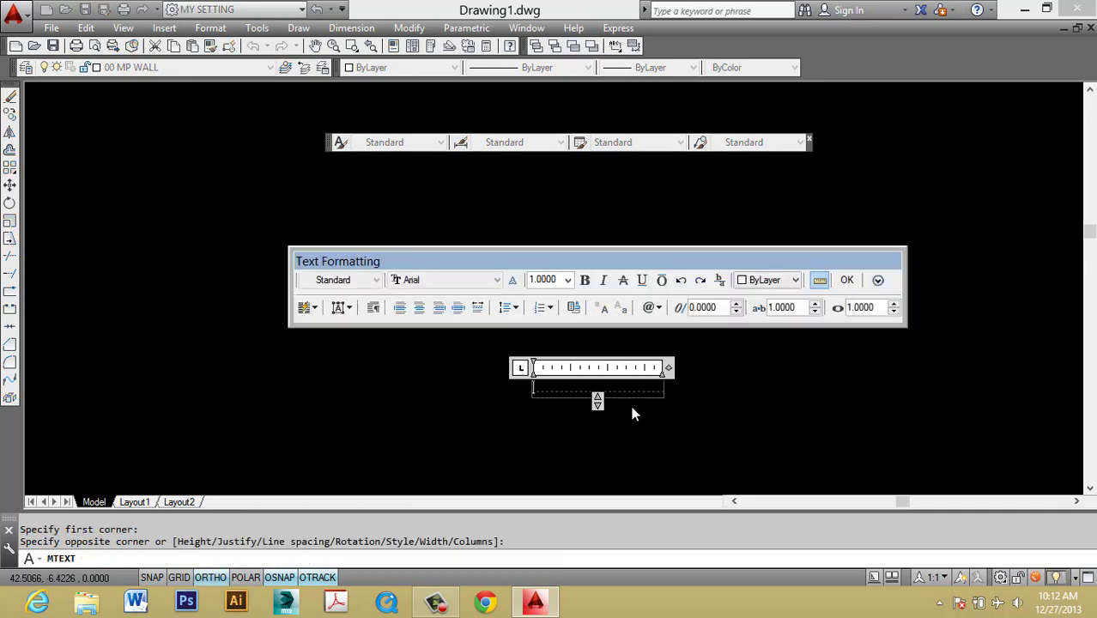
{"action": "type", "text": "FHGJJJ"}
{"action": "left_click", "coordinate": [577, 425]}
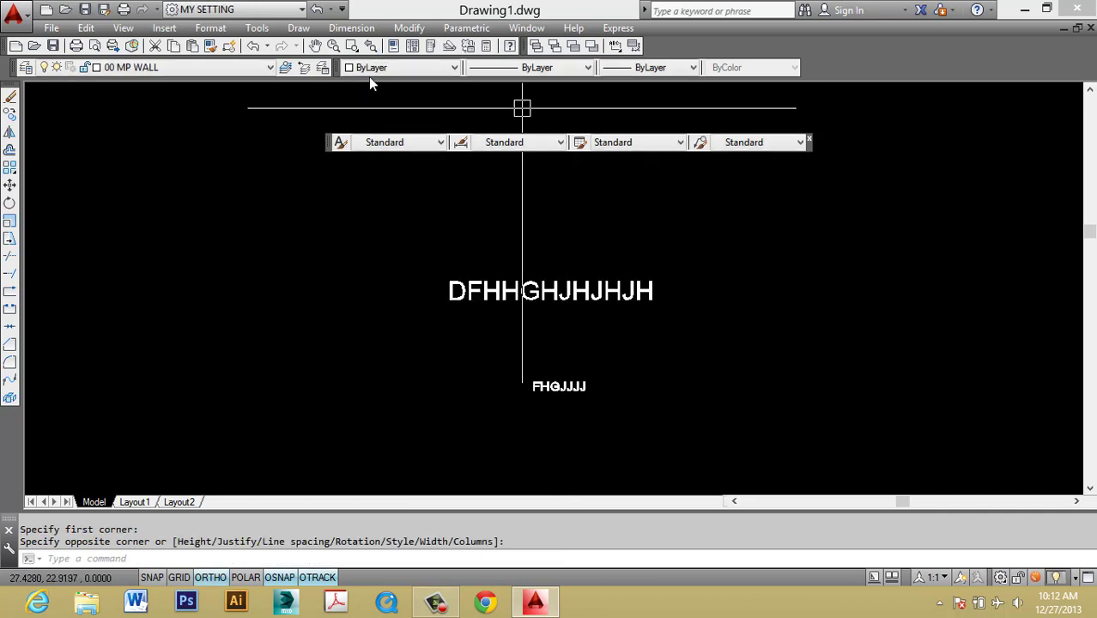
Step: Make MP TEXTROOM the current text style, and check the style assigned to the FHGJJJJ text
{"action": "left_click", "coordinate": [436, 144]}
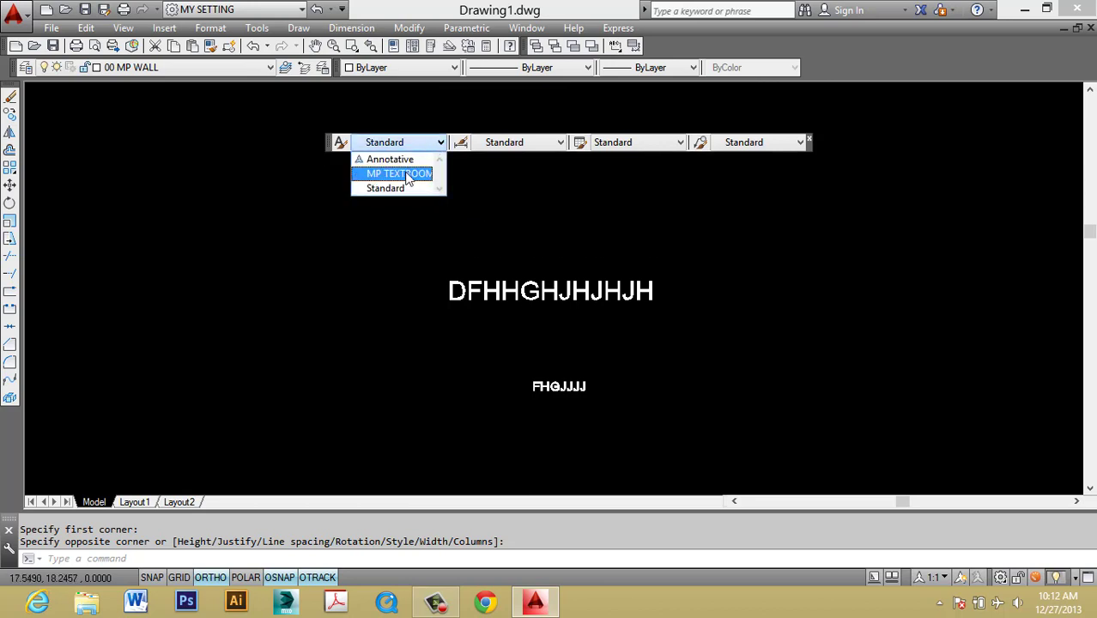
{"action": "left_click", "coordinate": [412, 173]}
{"action": "key", "text": "Escape"}
{"action": "left_click", "coordinate": [553, 385]}
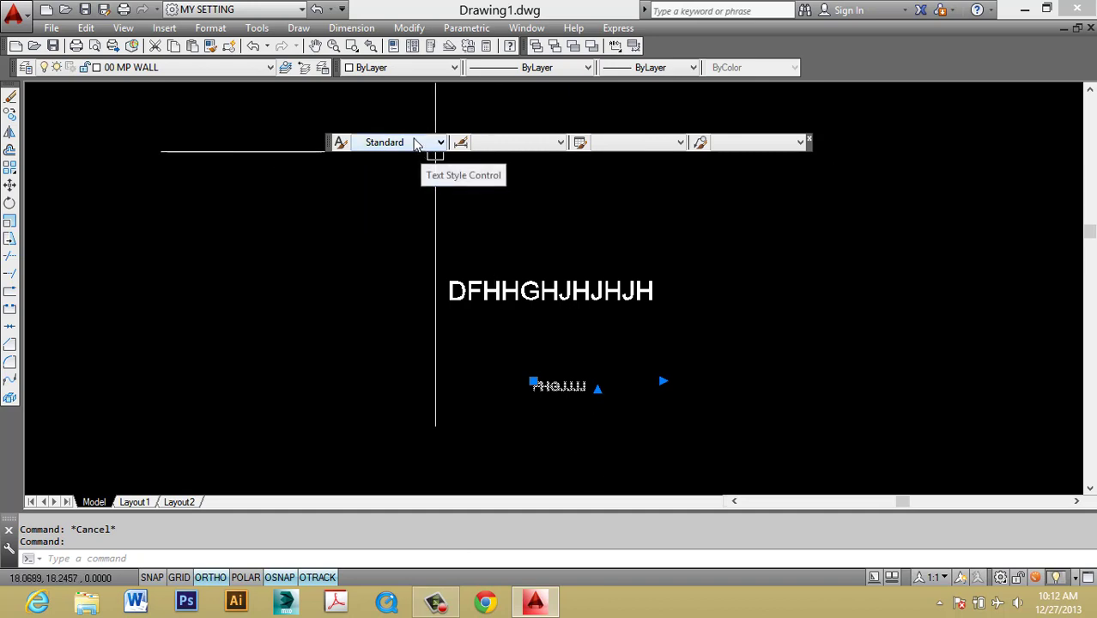
{"action": "key", "text": "Escape"}
{"action": "key", "text": "Escape"}
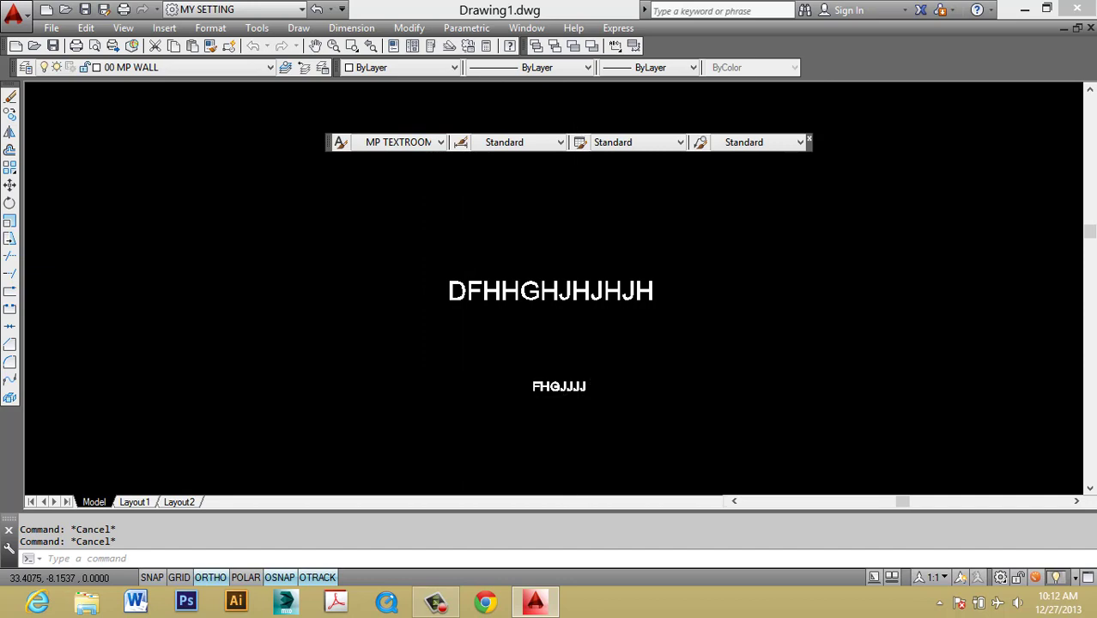
Step: Examine the object properties of both multiline texts to compare their text styles and heights
{"action": "key", "text": "ctrl+1"}
{"action": "left_click", "coordinate": [575, 387]}
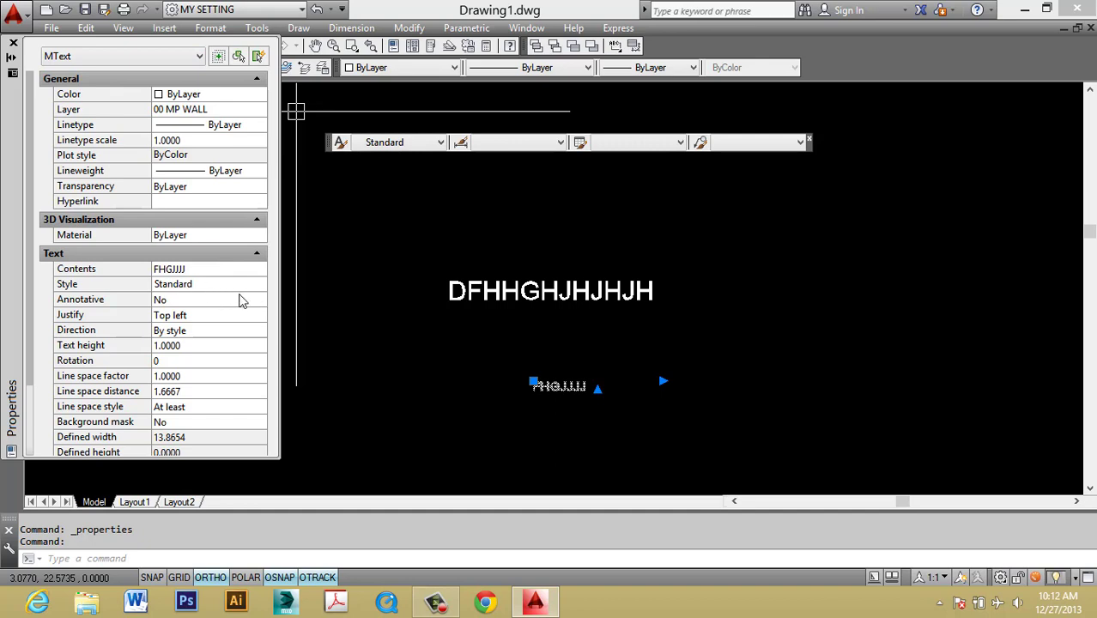
{"action": "key", "text": "Escape"}
{"action": "left_click", "coordinate": [582, 292]}
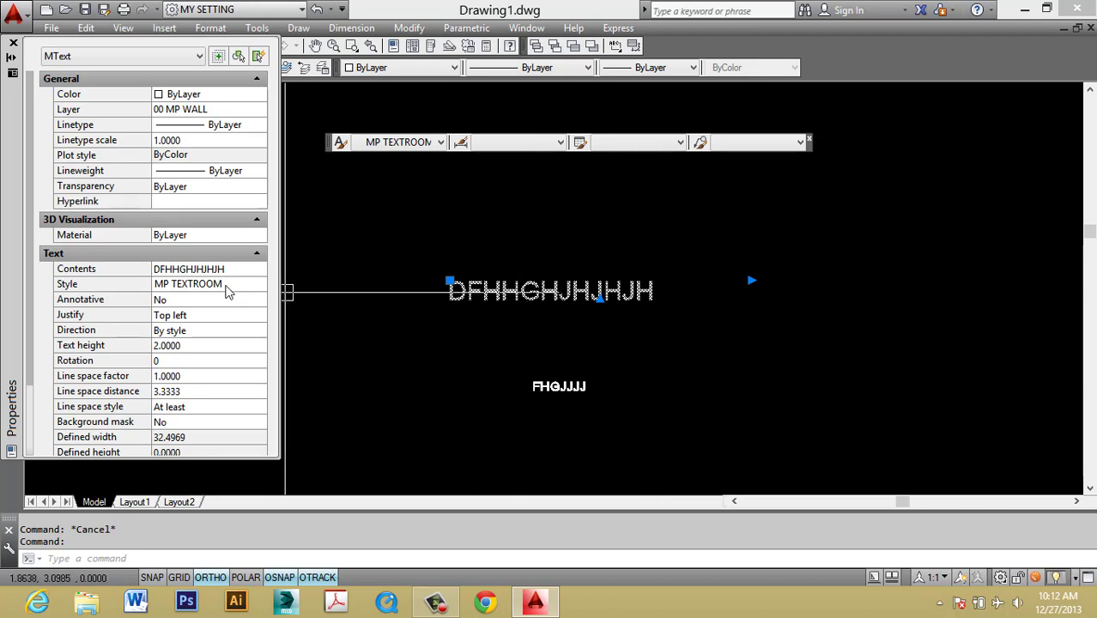
{"action": "left_click", "coordinate": [13, 43]}
Step: Delete both multiline texts from the drawing
{"action": "left_click", "coordinate": [568, 251]}
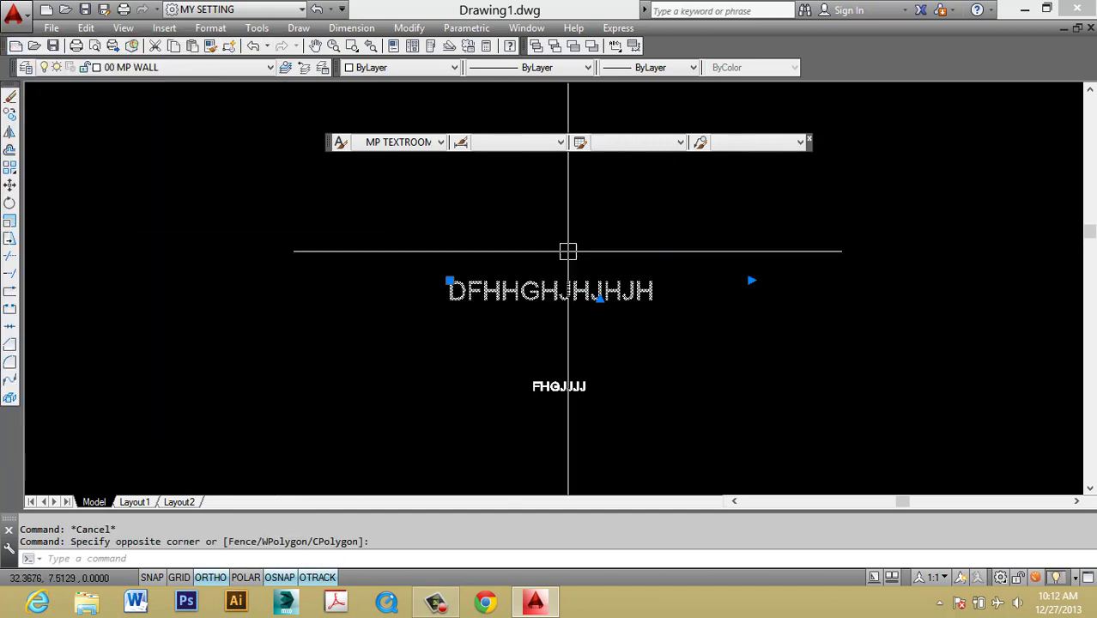
{"action": "left_click", "coordinate": [566, 376]}
{"action": "key", "text": "Delete"}
{"action": "key", "text": "Escape"}
{"action": "key", "text": "Escape"}
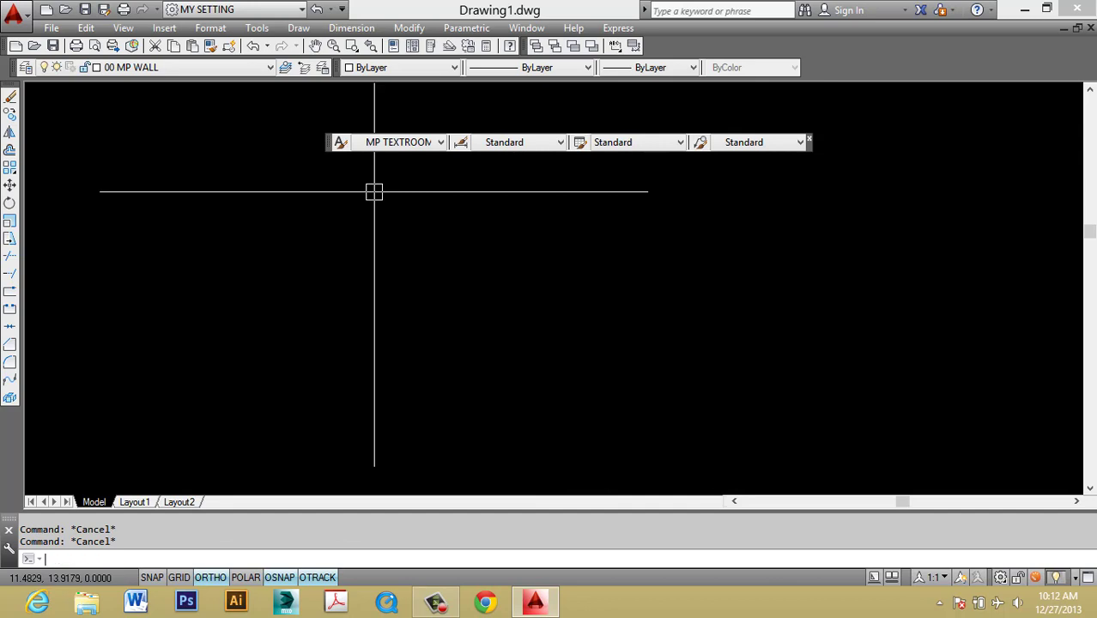
Step: Open the text style settings with ST and create a new text style named MP DIMENSION
{"action": "type", "text": "ST"}
{"action": "key", "text": "Return"}
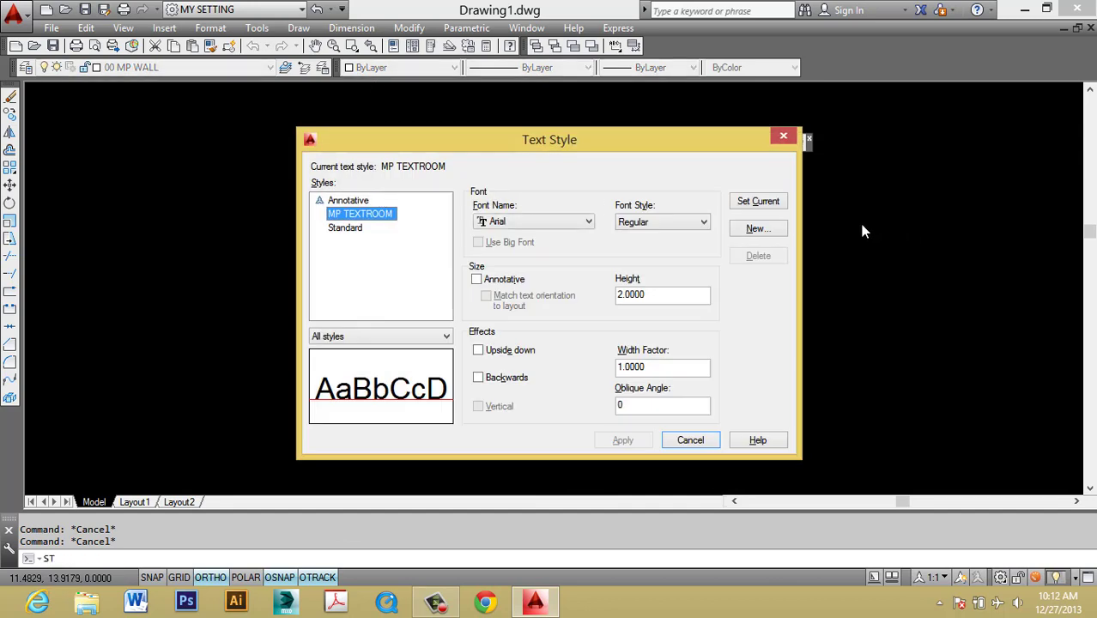
{"action": "left_click", "coordinate": [765, 230]}
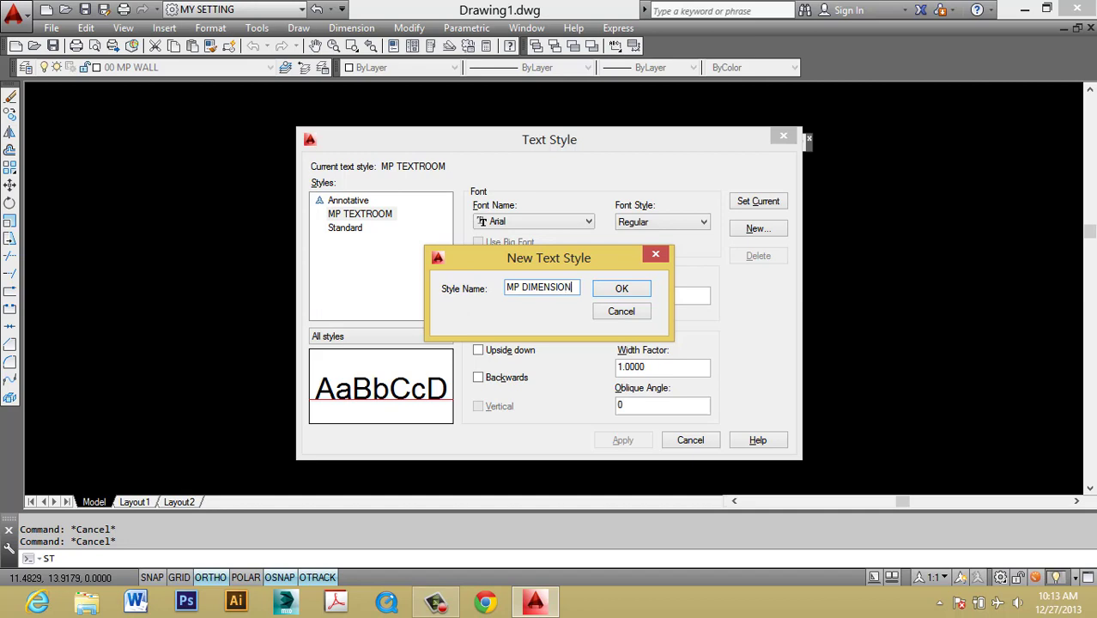
{"action": "left_click", "coordinate": [640, 289]}
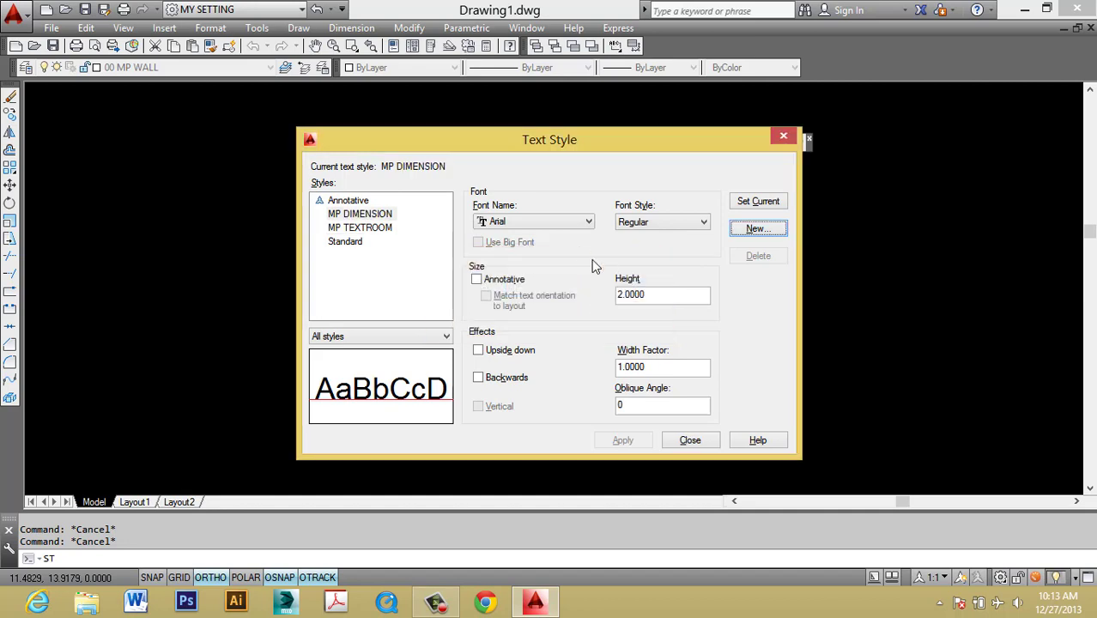
Step: Browse the available fonts and set the MP DIMENSION style's font to romans.shx
{"action": "left_click", "coordinate": [584, 223]}
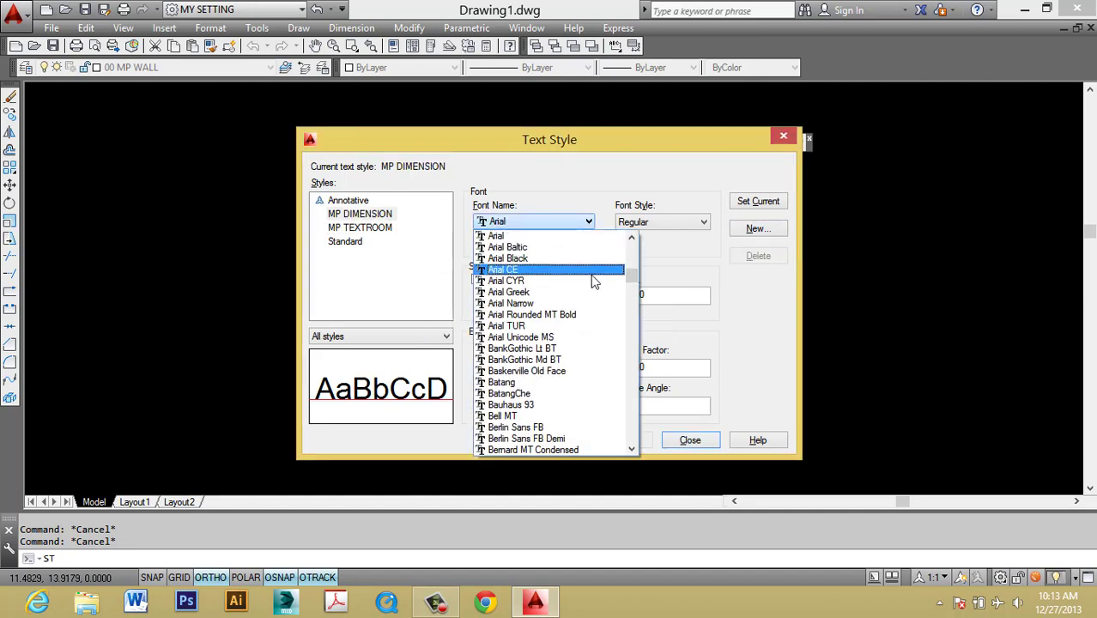
{"action": "scroll", "coordinate": [626, 300], "scroll_direction": "down", "scroll_amount": 15}
{"action": "scroll", "coordinate": [625, 327], "scroll_direction": "down", "scroll_amount": 15}
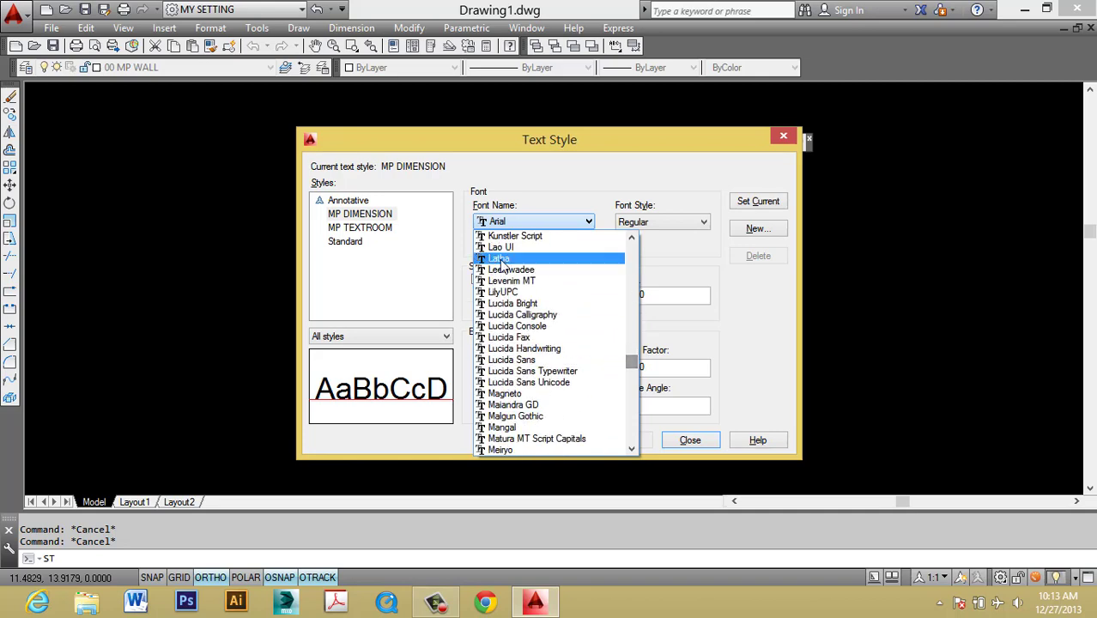
{"action": "left_click", "coordinate": [518, 322]}
{"action": "key", "text": "s"}
{"action": "left_click", "coordinate": [570, 223]}
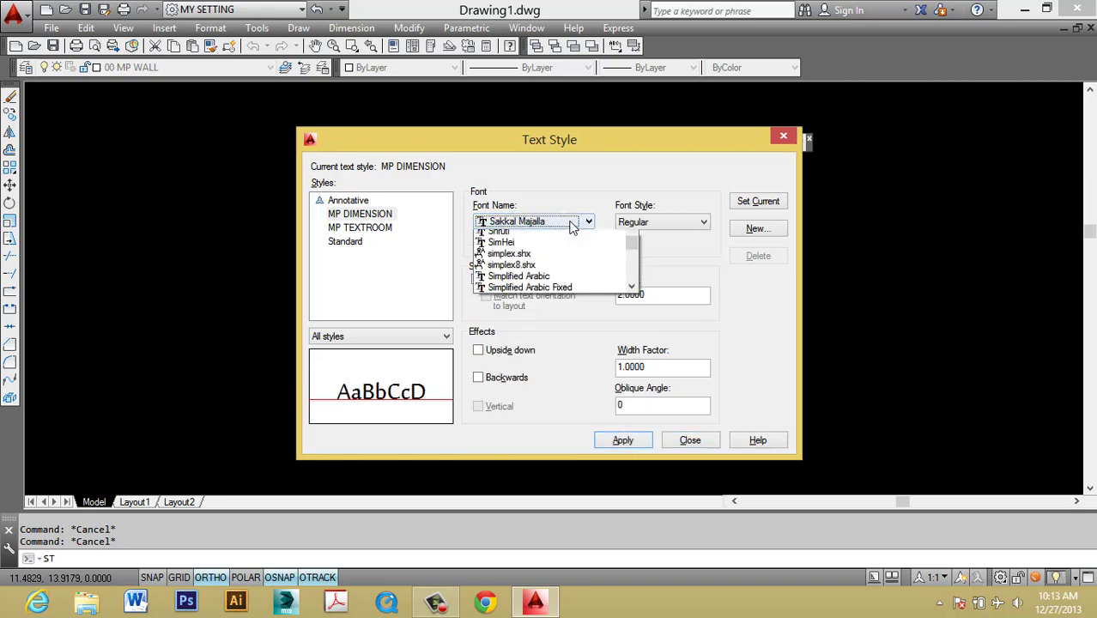
{"action": "key", "text": "s"}
{"action": "key", "text": "s"}
{"action": "key", "text": "s"}
{"action": "left_click_drag", "start_coordinate": [631, 401], "coordinate": [633, 411]}
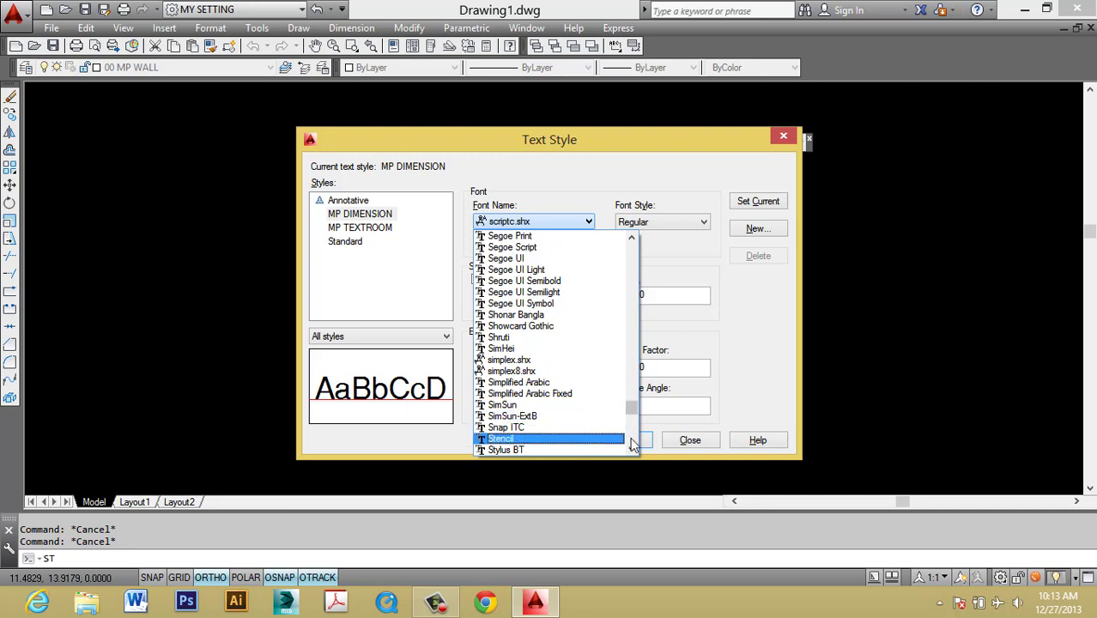
{"action": "left_click_drag", "start_coordinate": [632, 412], "coordinate": [632, 399]}
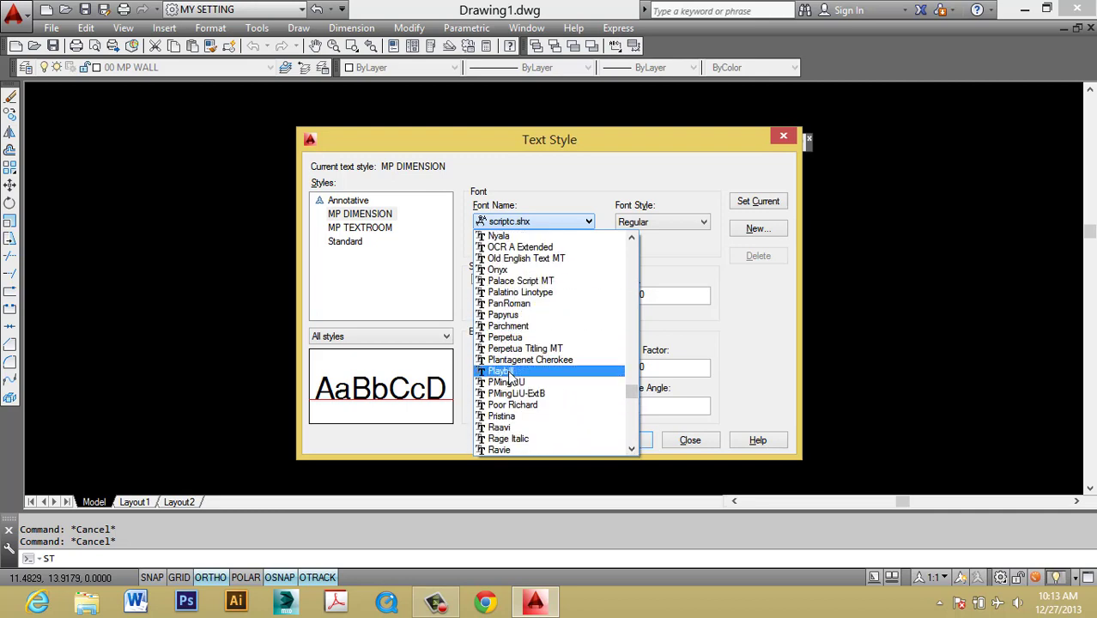
{"action": "scroll", "coordinate": [509, 377], "scroll_direction": "down", "scroll_amount": 4}
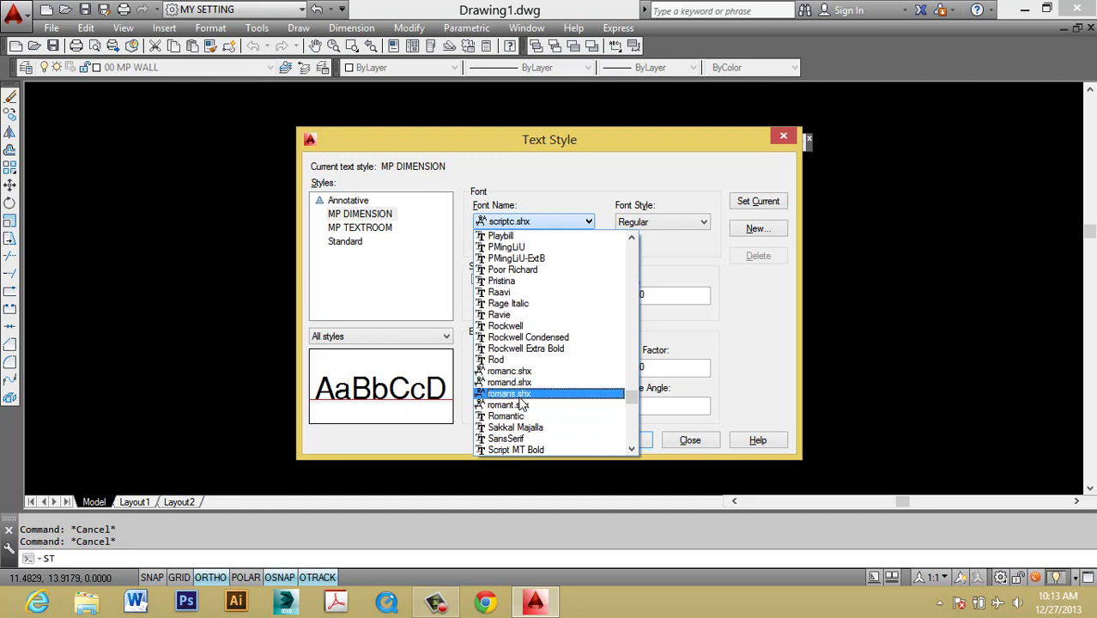
{"action": "left_click", "coordinate": [521, 399]}
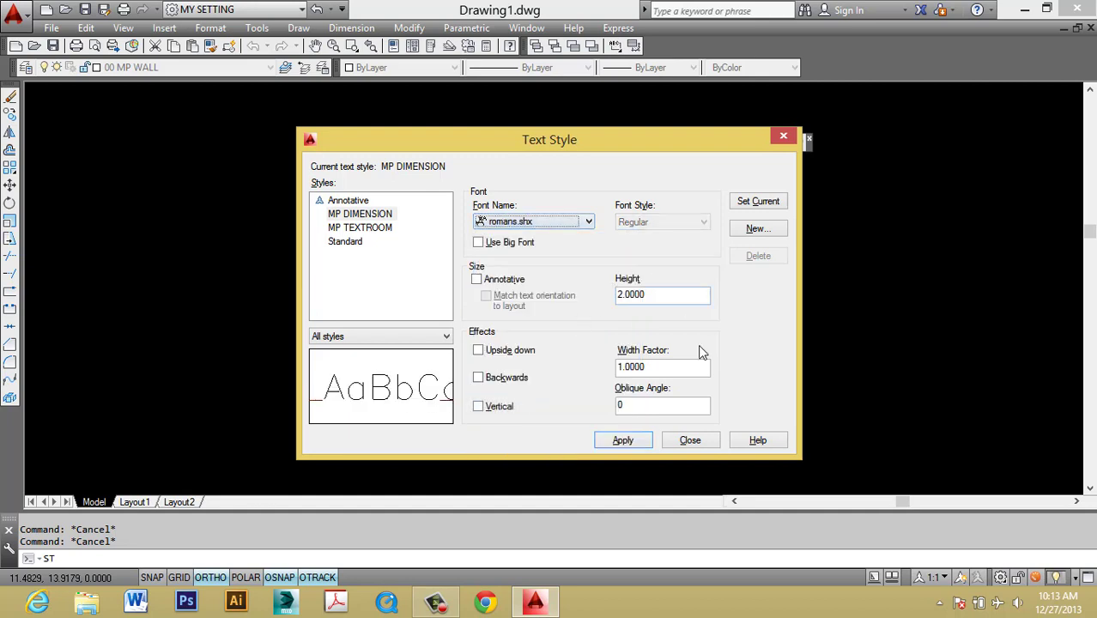
Step: Set the MP DIMENSION text style's height to 5, apply it and close the text style settings
{"action": "left_click_drag", "start_coordinate": [657, 371], "coordinate": [606, 373]}
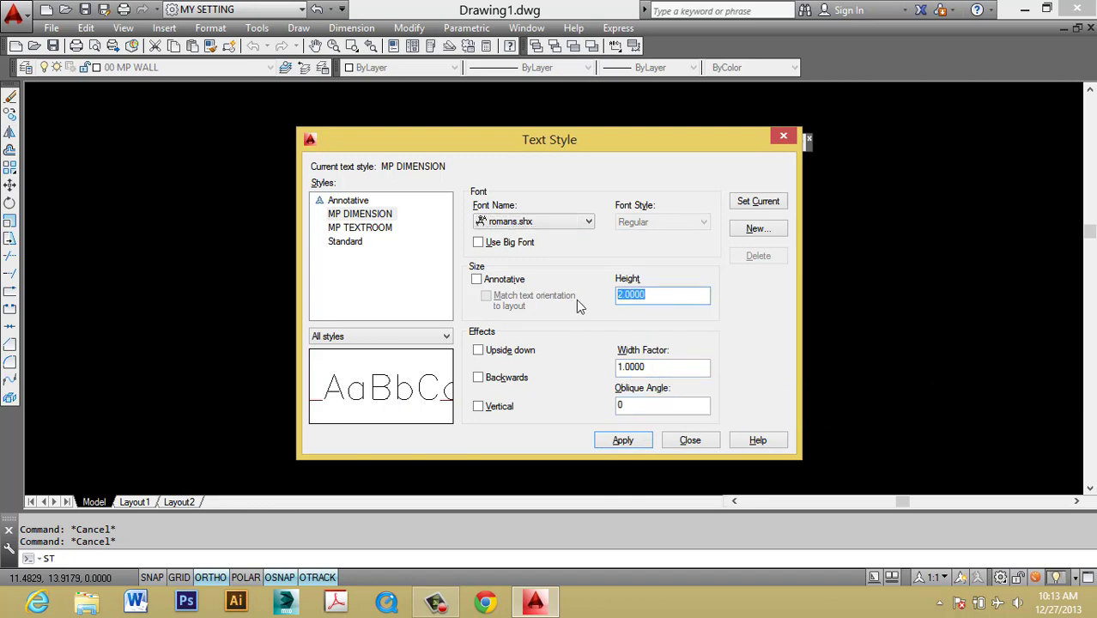
{"action": "type", "text": "5"}
{"action": "left_click", "coordinate": [623, 444]}
{"action": "left_click", "coordinate": [690, 440]}
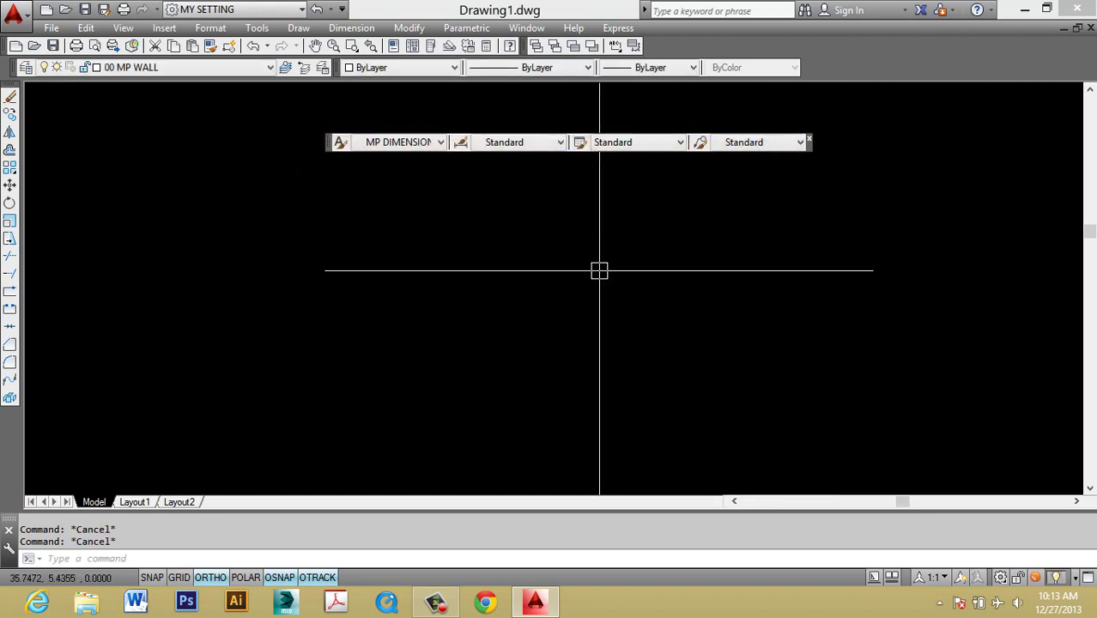
Step: Write the multiline text JKKJKLJL in the middle of the drawing using the MP DIMENSION style
{"action": "type", "text": "MT"}
{"action": "key", "text": "Return"}
{"action": "left_click", "coordinate": [488, 416]}
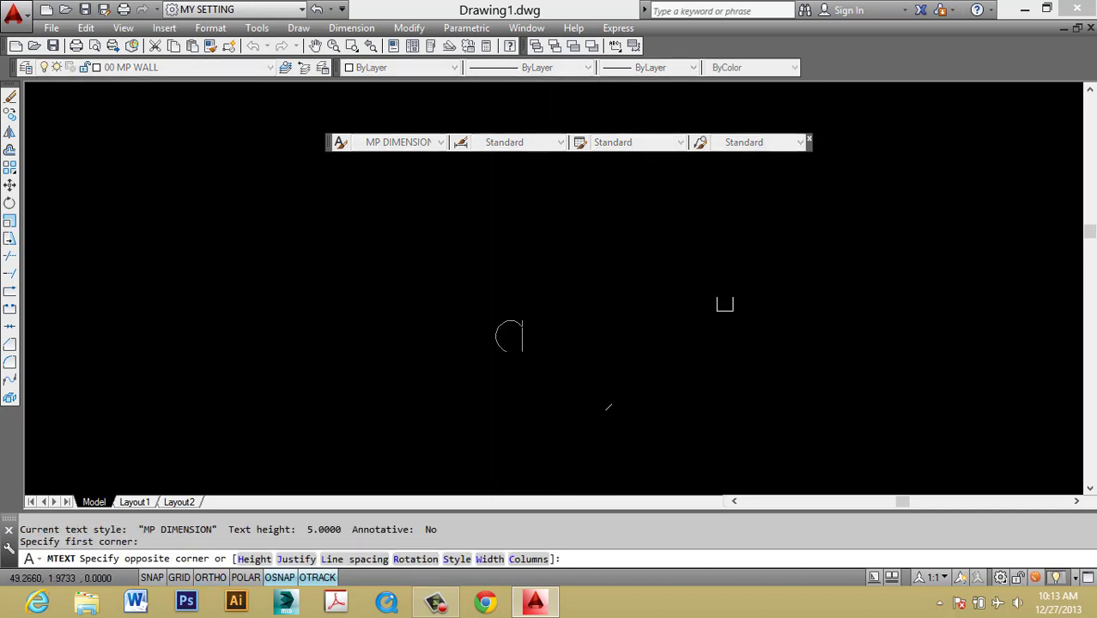
{"action": "left_click", "coordinate": [759, 284]}
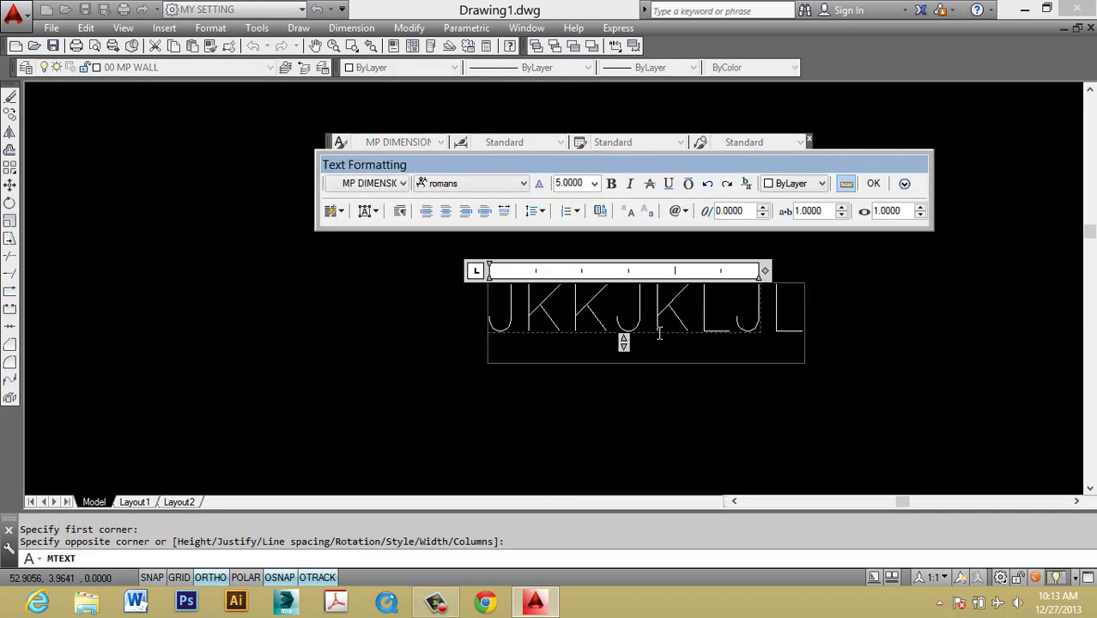
{"action": "left_click", "coordinate": [591, 400]}
{"action": "key", "text": "Escape"}
{"action": "left_click", "coordinate": [607, 316]}
{"action": "middle_click_drag", "start_coordinate": [651, 330], "coordinate": [565, 319]}
{"action": "key", "text": "Escape"}
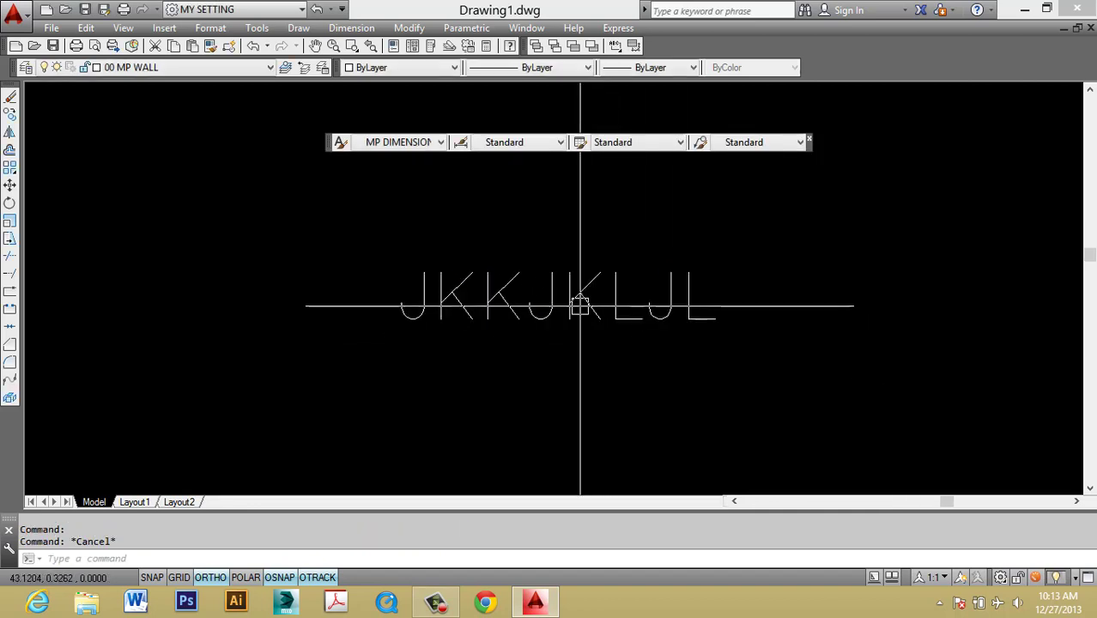
{"action": "mouse_move", "coordinate": [587, 305]}
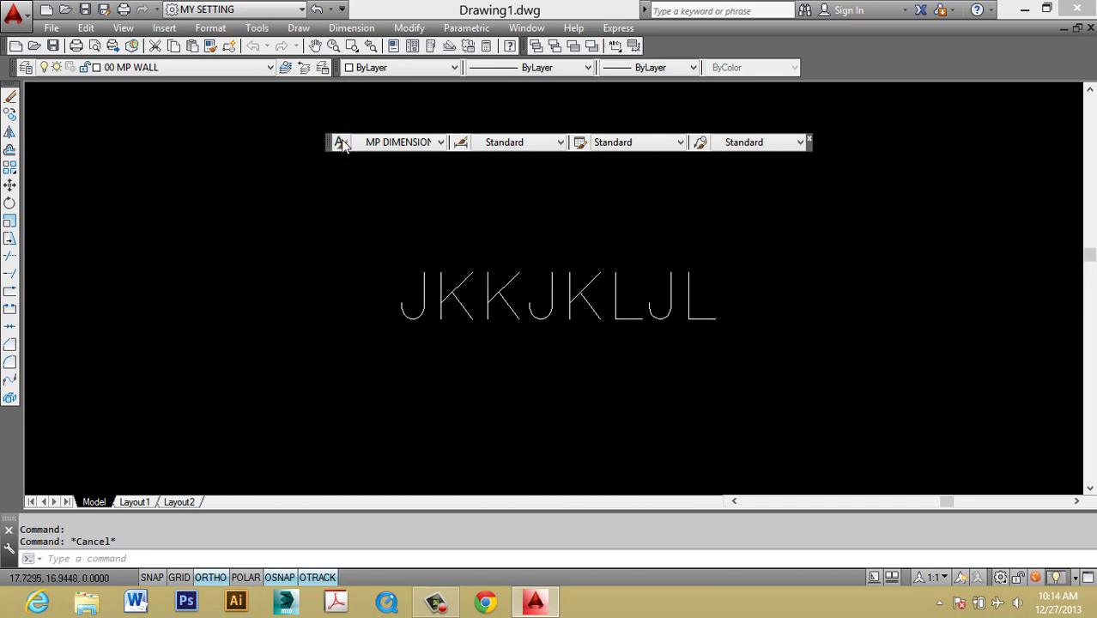
Step: Preview the Upside down, Backwards and Vertical effects on the MP DIMENSION text style, and leave the settings without applying them
{"action": "left_click", "coordinate": [340, 144]}
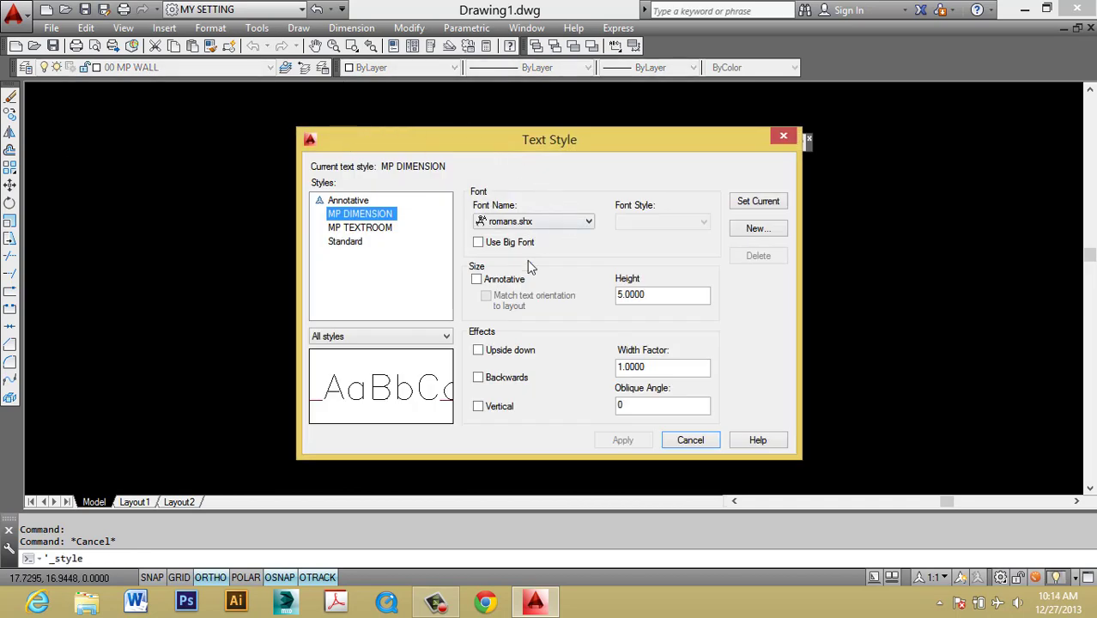
{"action": "left_click", "coordinate": [484, 356]}
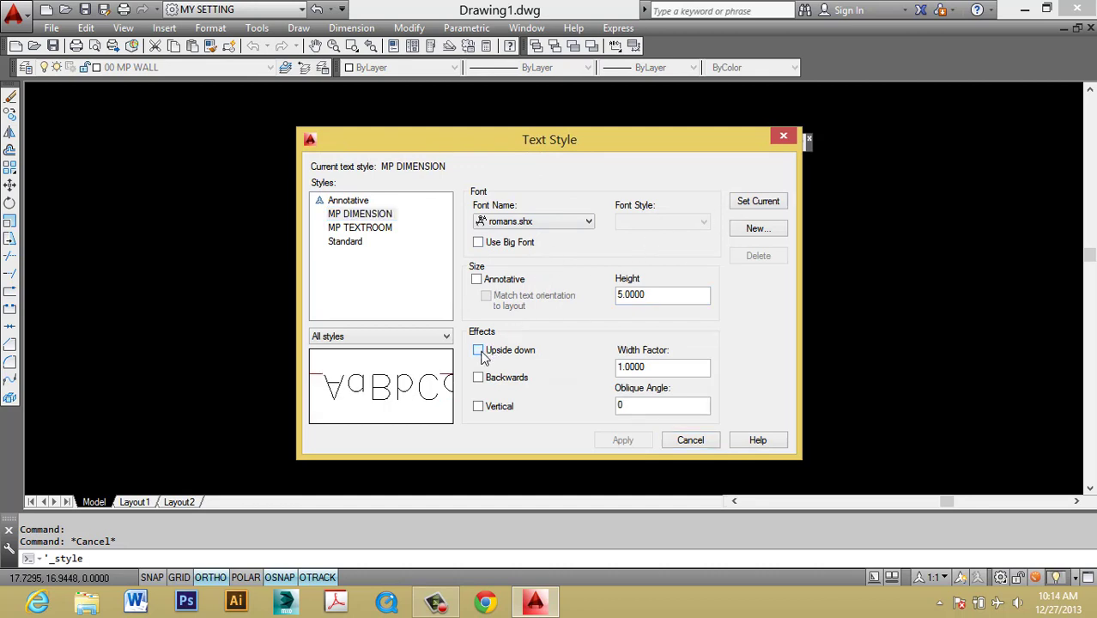
{"action": "left_click", "coordinate": [479, 378]}
{"action": "left_click", "coordinate": [479, 406]}
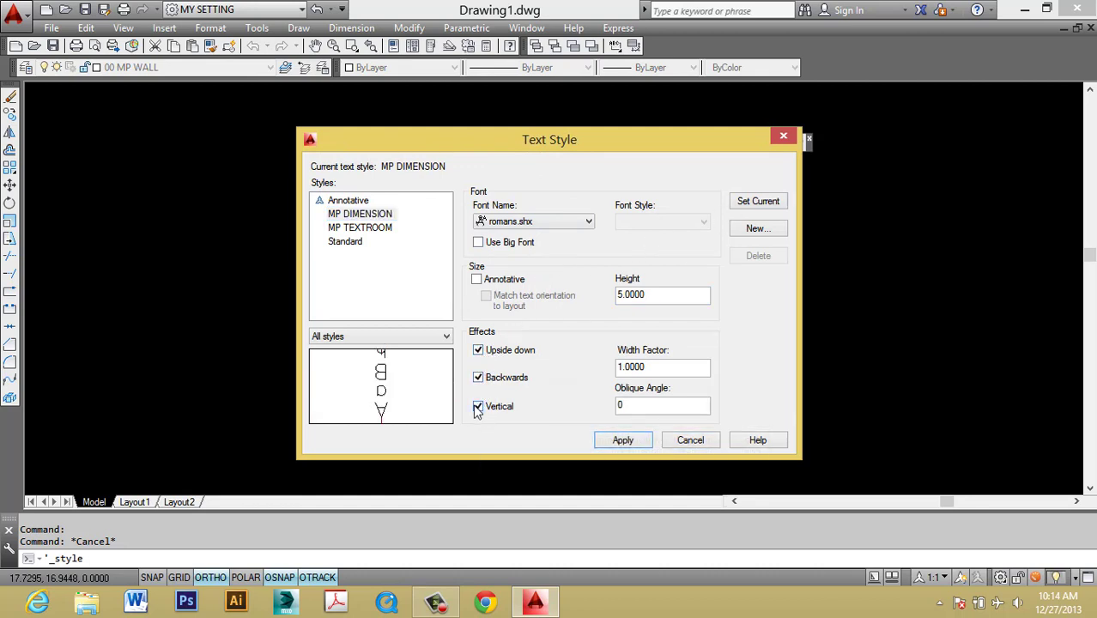
{"action": "left_click", "coordinate": [478, 406]}
{"action": "left_click", "coordinate": [479, 377]}
{"action": "left_click", "coordinate": [478, 350]}
{"action": "left_click", "coordinate": [478, 378]}
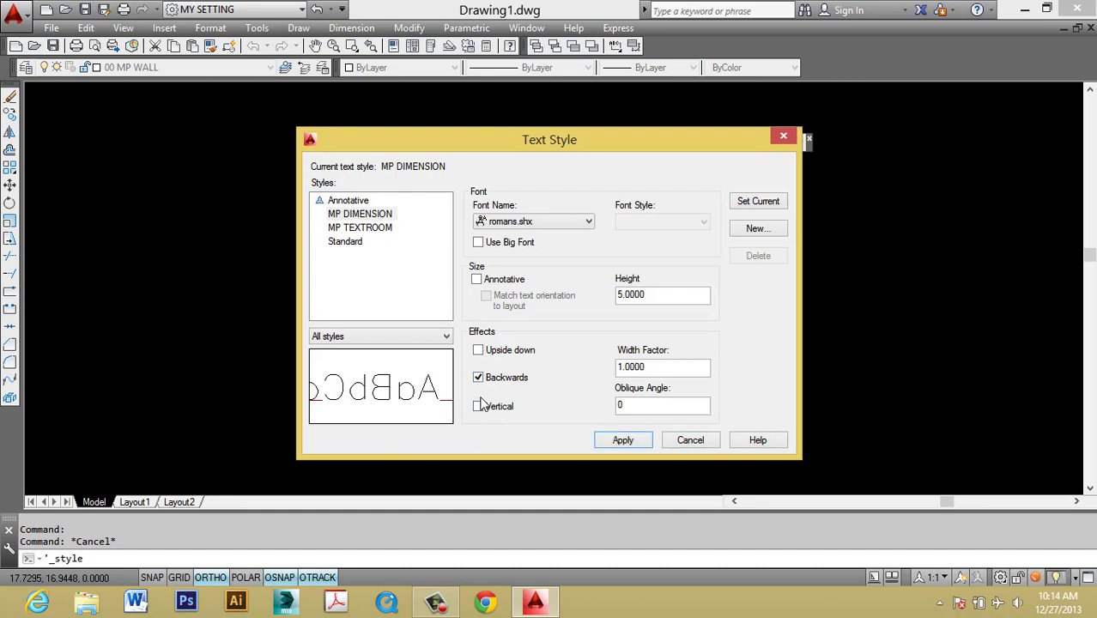
{"action": "left_click", "coordinate": [478, 406]}
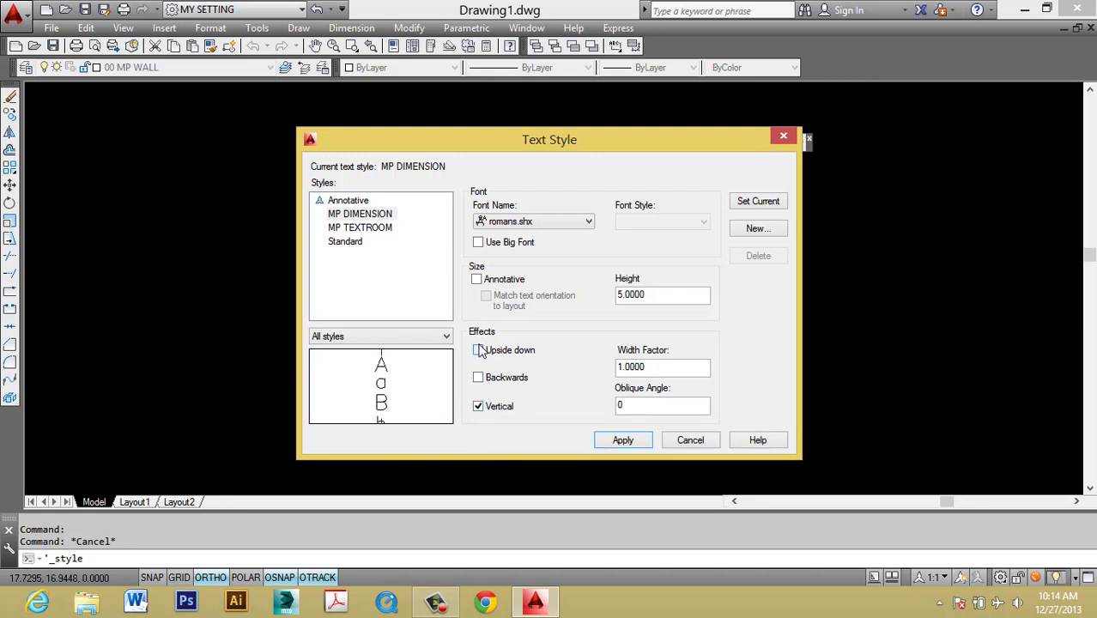
{"action": "left_click", "coordinate": [478, 406]}
{"action": "left_click", "coordinate": [478, 377]}
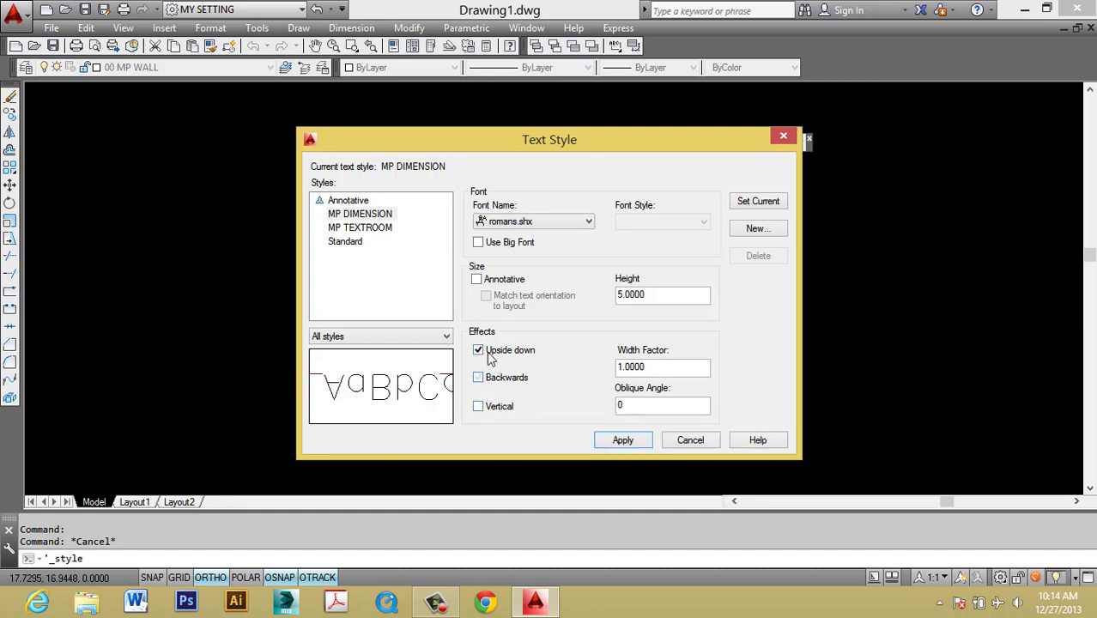
{"action": "left_click", "coordinate": [479, 351]}
{"action": "left_click", "coordinate": [478, 378]}
{"action": "left_click", "coordinate": [479, 406]}
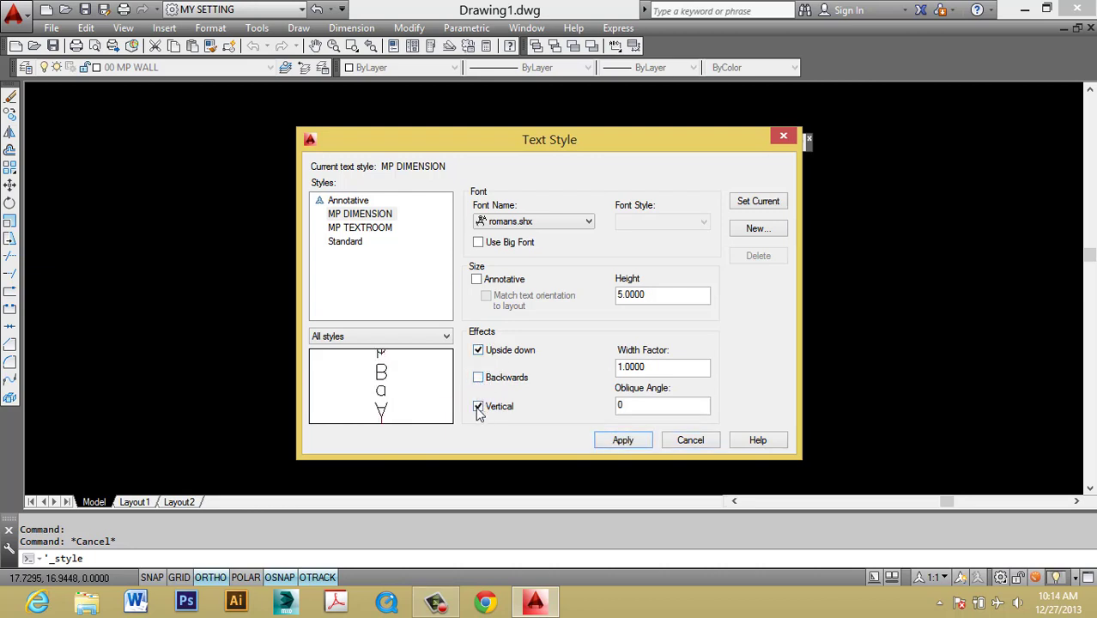
{"action": "left_click", "coordinate": [478, 406]}
{"action": "left_click", "coordinate": [478, 378]}
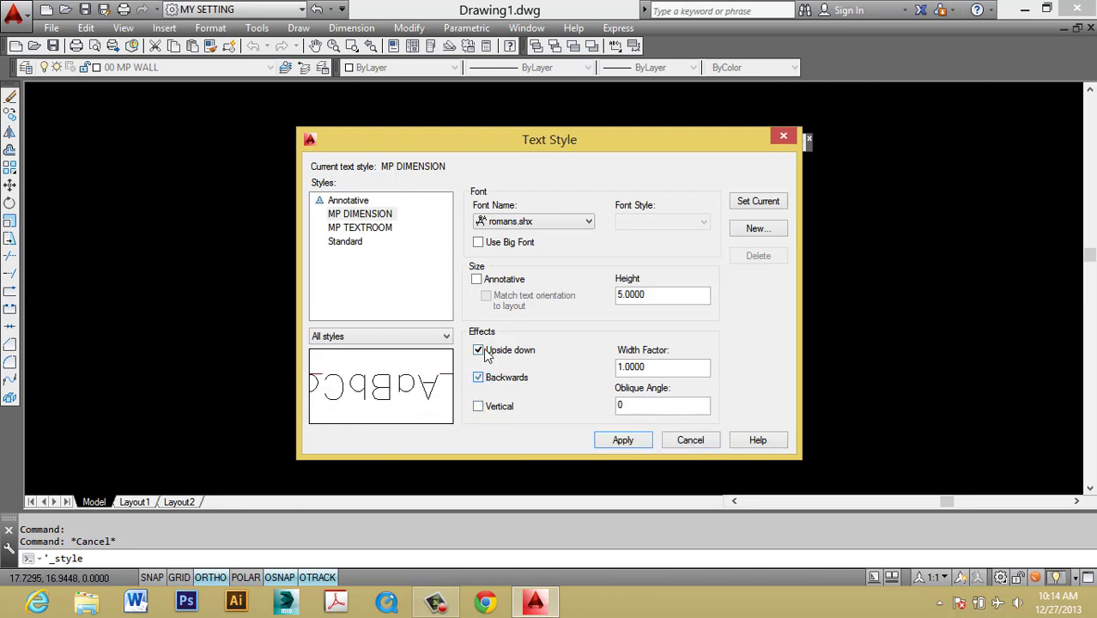
{"action": "left_click", "coordinate": [478, 377]}
{"action": "left_click", "coordinate": [478, 406]}
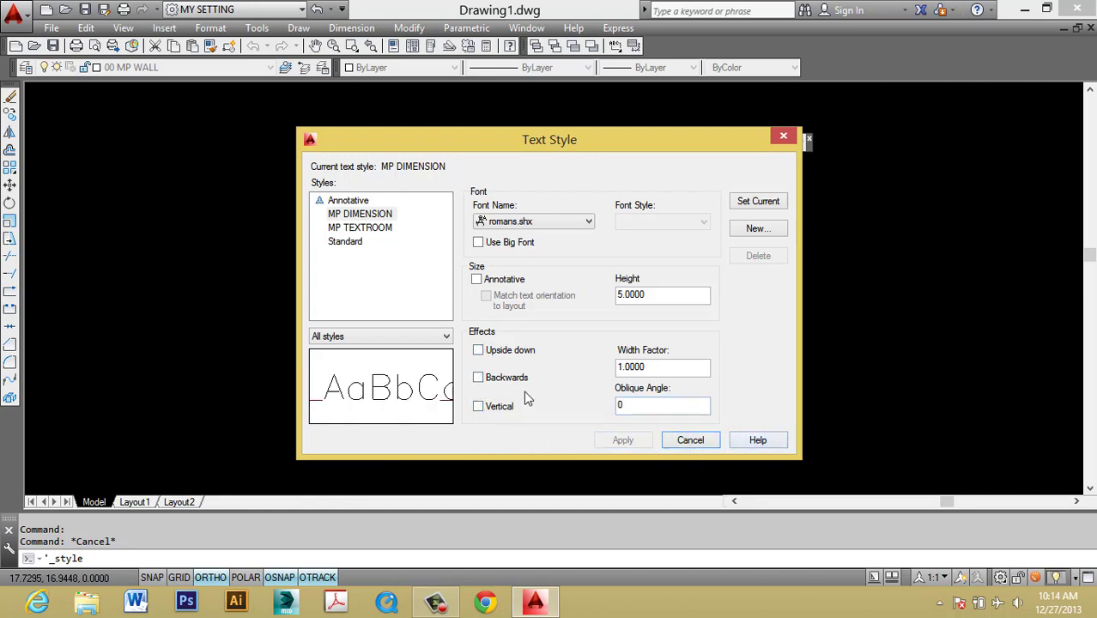
{"action": "left_click", "coordinate": [683, 439]}
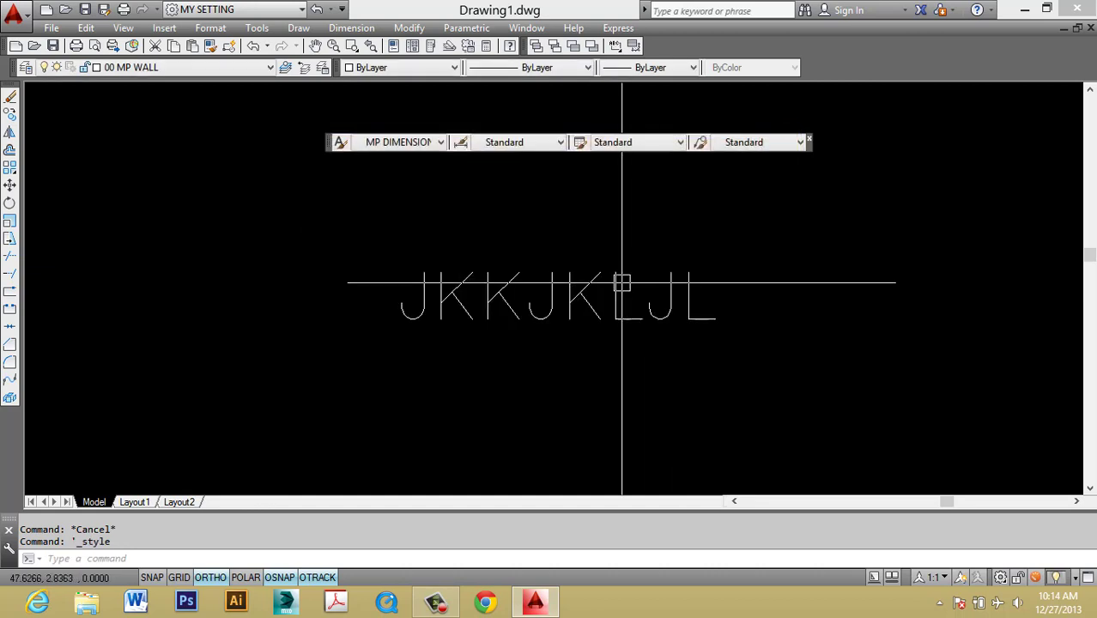
Step: Erase the JKKJKLJL multiline text from the drawing
{"action": "left_click", "coordinate": [570, 353]}
{"action": "left_click", "coordinate": [467, 281]}
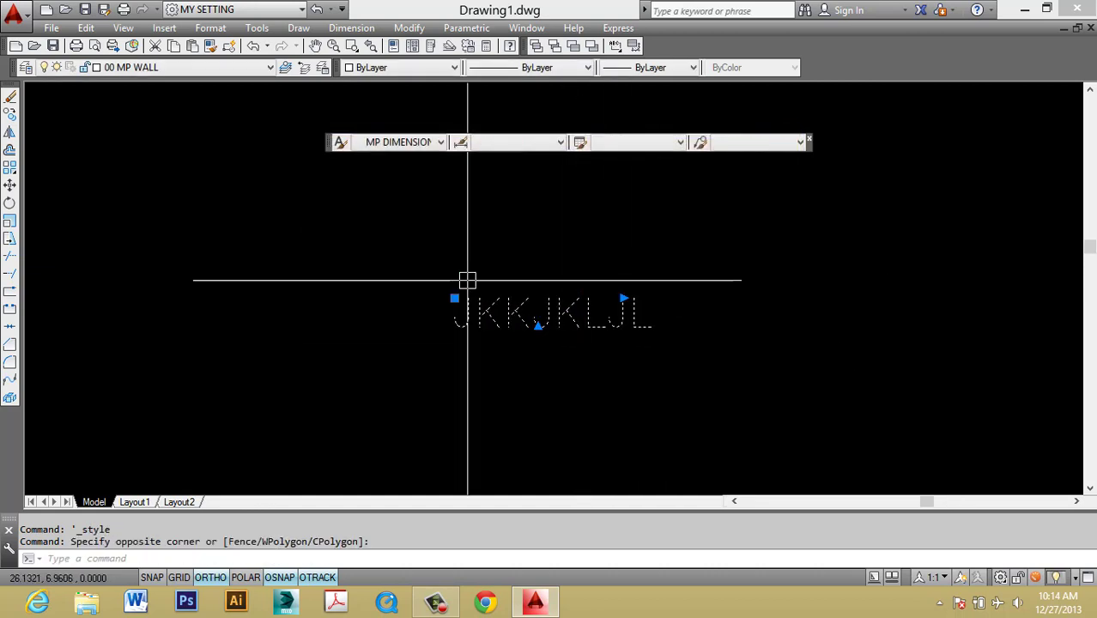
{"action": "type", "text": "e"}
{"action": "key", "text": "Return"}
{"action": "key", "text": "Escape"}
{"action": "key", "text": "Escape"}
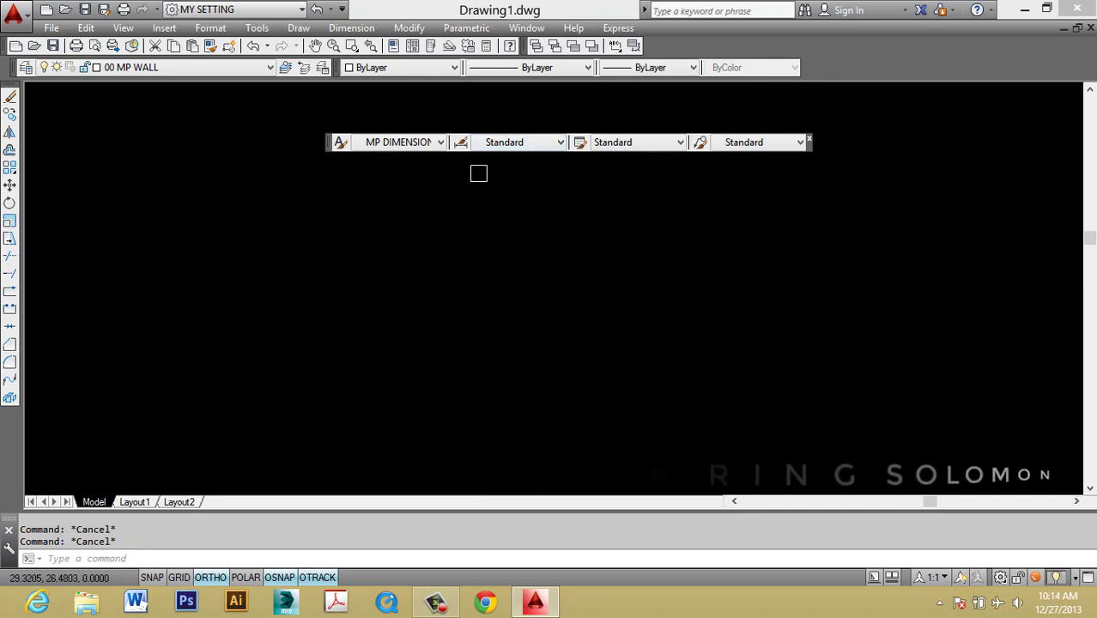
{"action": "left_click", "coordinate": [679, 144]}
{"action": "left_click", "coordinate": [615, 252]}
{"action": "left_click", "coordinate": [546, 258]}
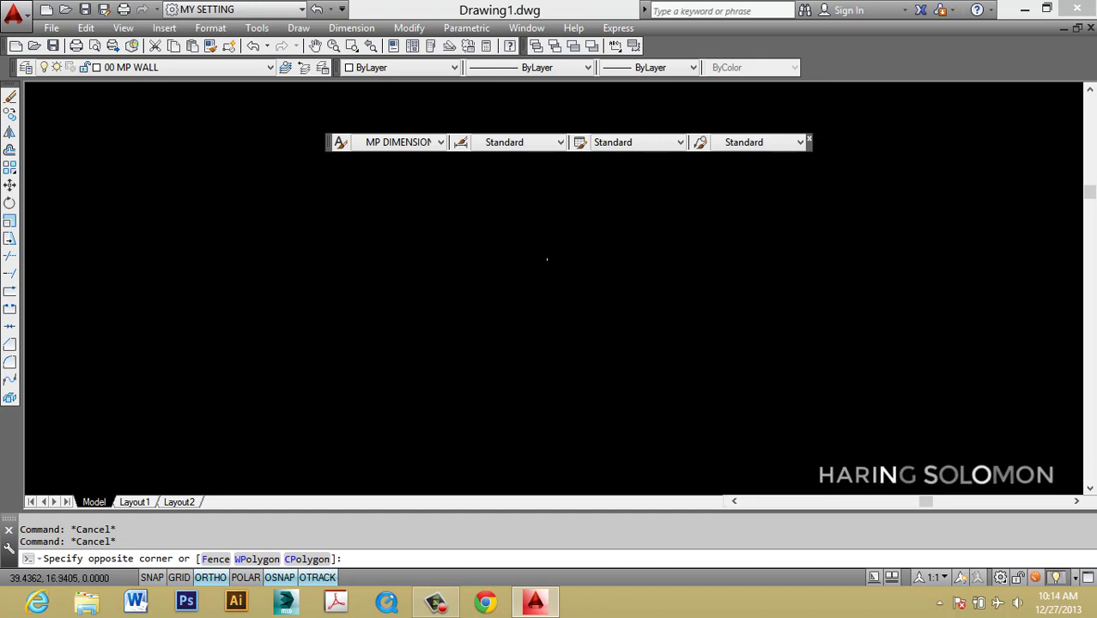
{"action": "left_click", "coordinate": [605, 414]}
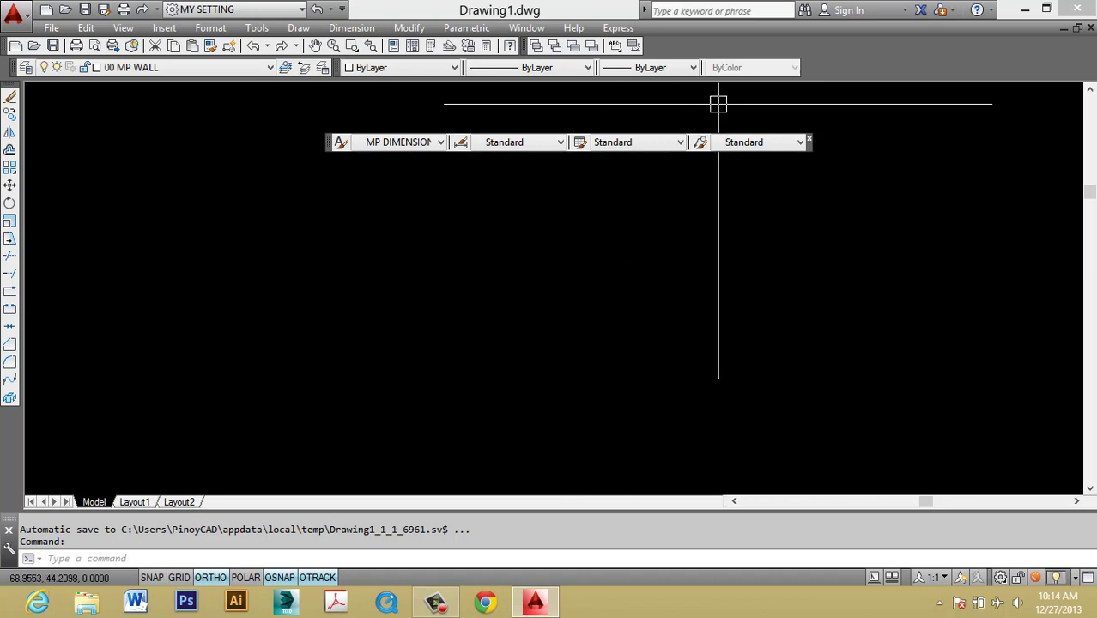
Step: Undock the Modify and Draw Order toolbars and float them over the drawing area near the Styles toolbar
{"action": "left_click_drag", "start_coordinate": [10, 86], "coordinate": [656, 217]}
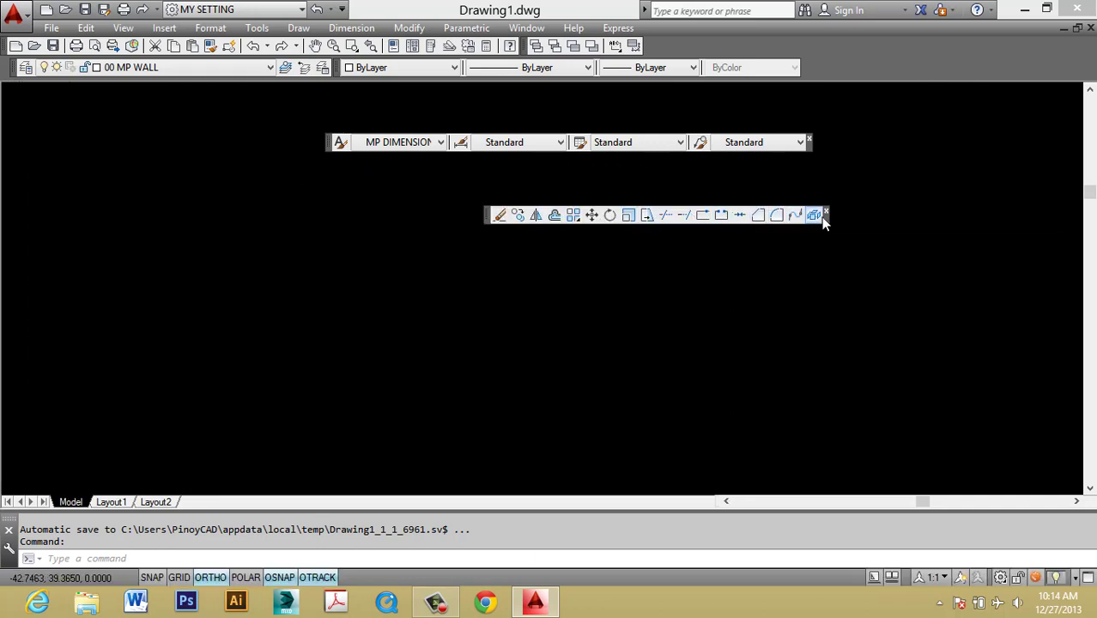
{"action": "right_click", "coordinate": [837, 60]}
{"action": "left_click", "coordinate": [805, 53]}
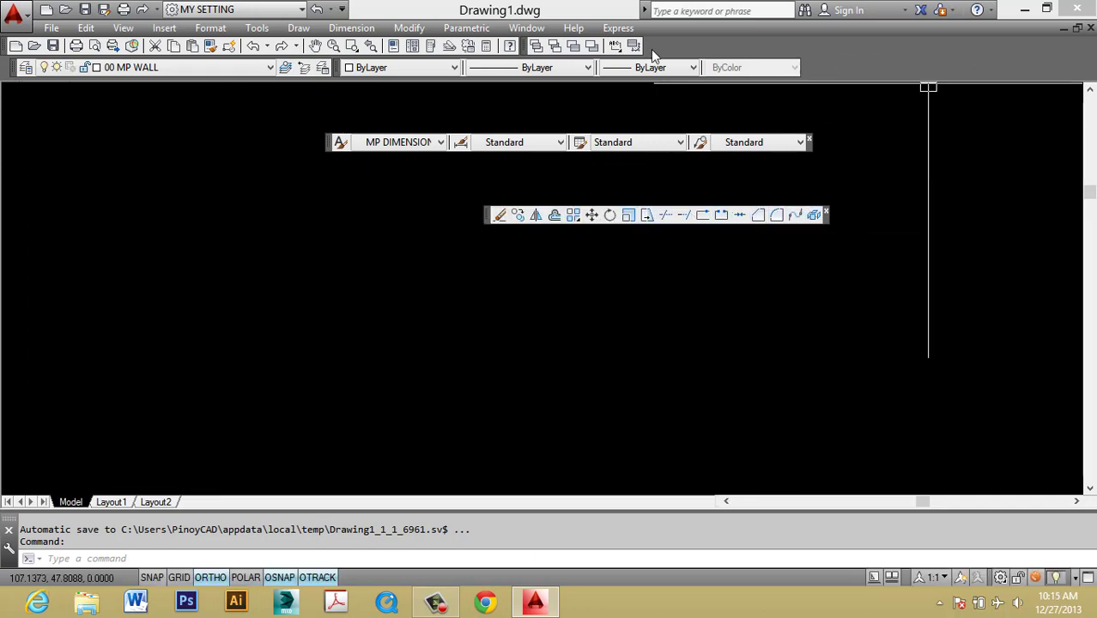
{"action": "left_click_drag", "start_coordinate": [523, 42], "coordinate": [903, 69]}
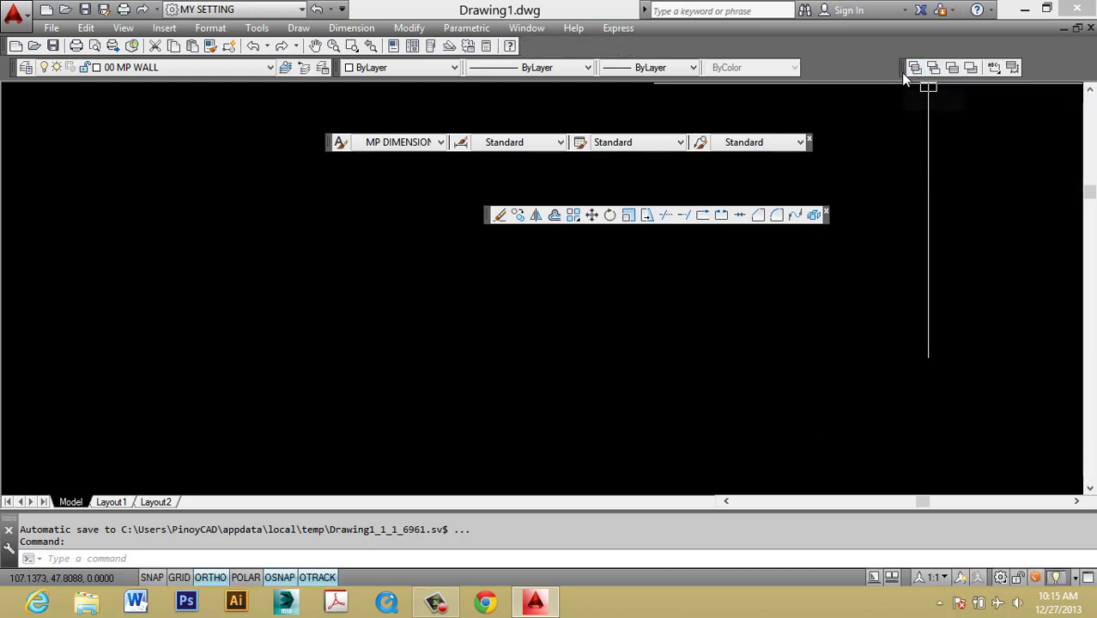
{"action": "left_click_drag", "start_coordinate": [903, 74], "coordinate": [872, 164]}
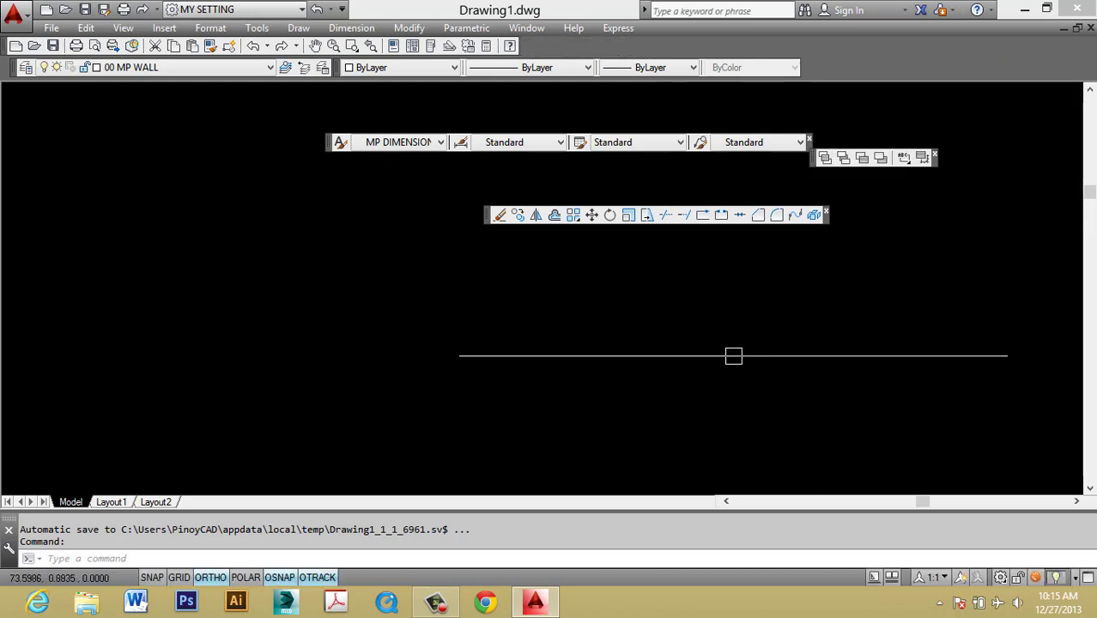
Step: Draw a single horizontal line in the empty drawing area below the floating toolbars
{"action": "type", "text": "l"}
{"action": "key", "text": "Return"}
{"action": "type", "text": "l"}
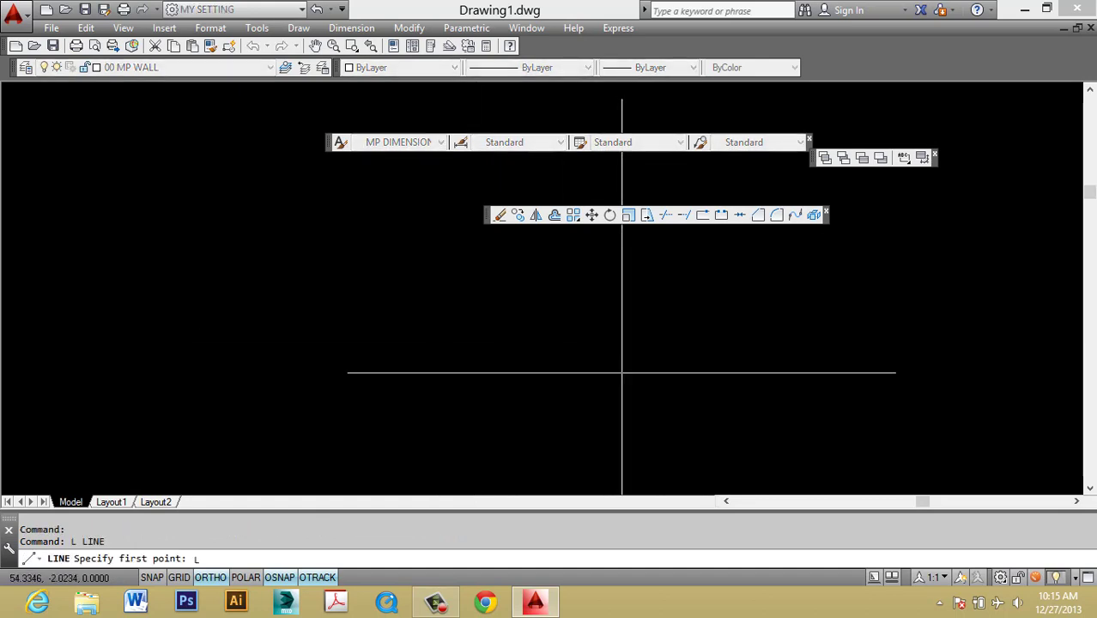
{"action": "key", "text": "Escape"}
{"action": "type", "text": "l"}
{"action": "key", "text": "Return"}
{"action": "left_click", "coordinate": [465, 351]}
{"action": "left_click", "coordinate": [668, 366]}
{"action": "key", "text": "Escape"}
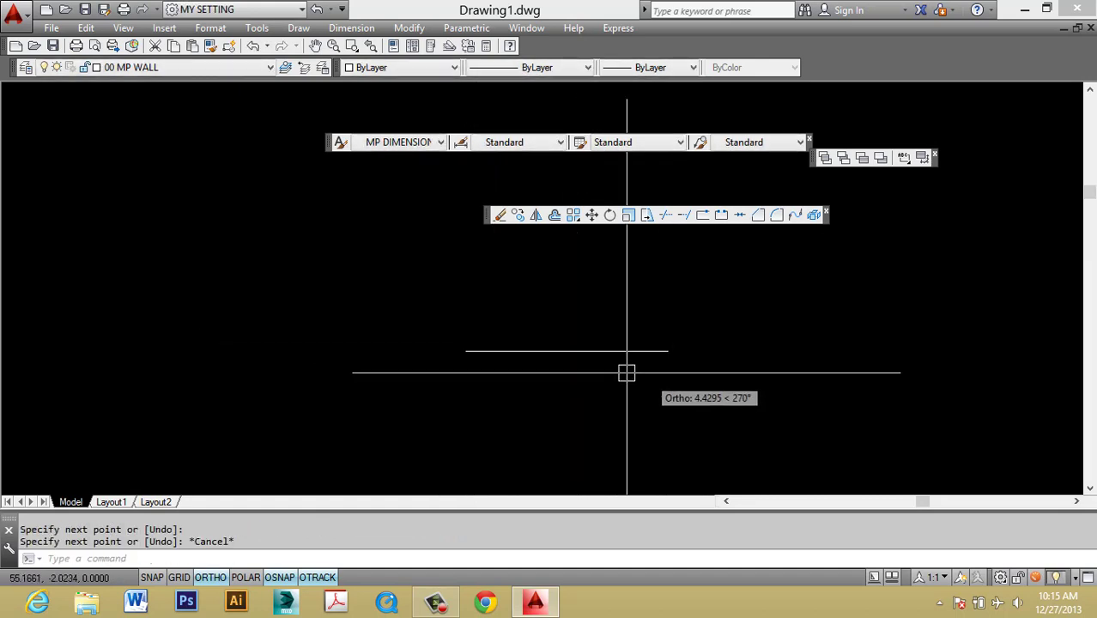
Step: Copy the horizontal line a short distance straight below the original
{"action": "left_click", "coordinate": [627, 372]}
{"action": "left_click", "coordinate": [506, 294]}
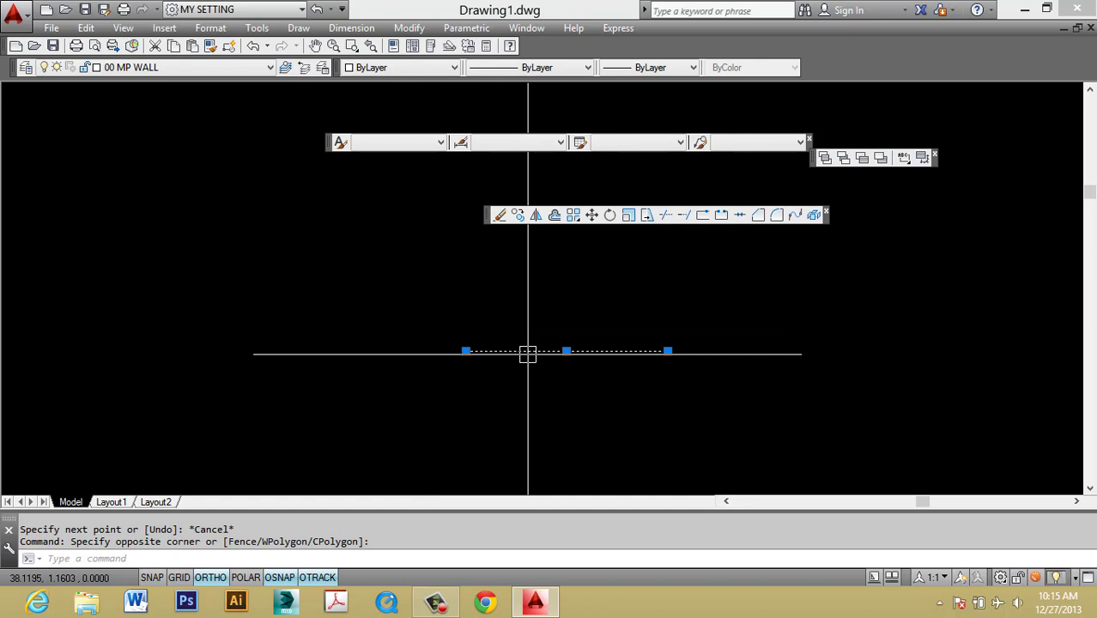
{"action": "left_click", "coordinate": [216, 69]}
{"action": "left_click", "coordinate": [622, 385]}
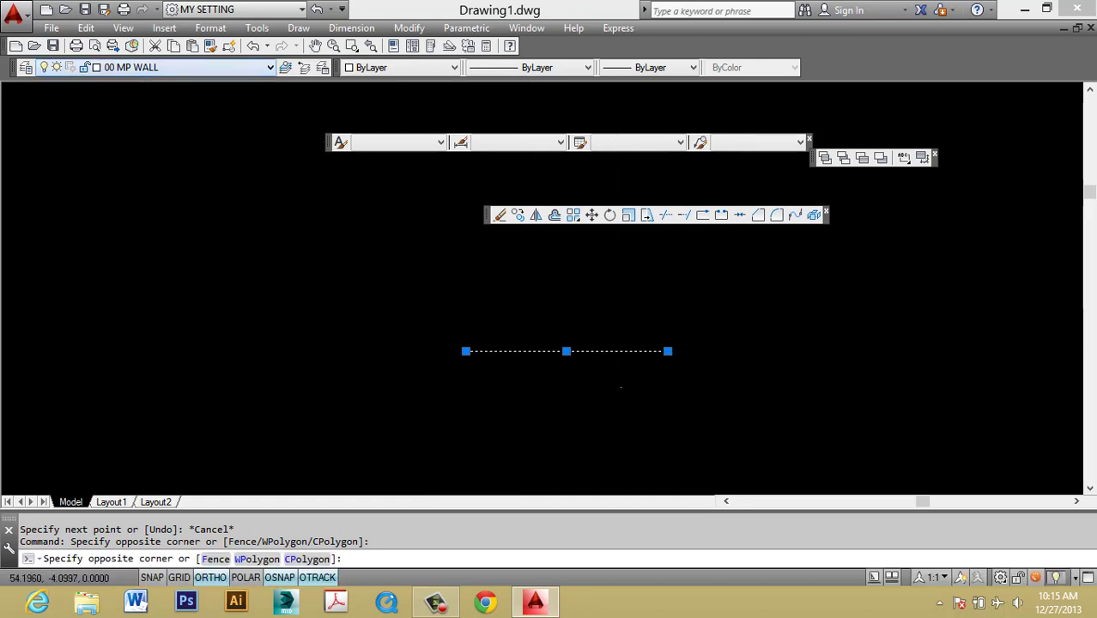
{"action": "left_click", "coordinate": [548, 327]}
{"action": "type", "text": "co"}
{"action": "key", "text": "Return"}
{"action": "left_click", "coordinate": [574, 371]}
{"action": "left_click", "coordinate": [572, 414]}
{"action": "key", "text": "Escape"}
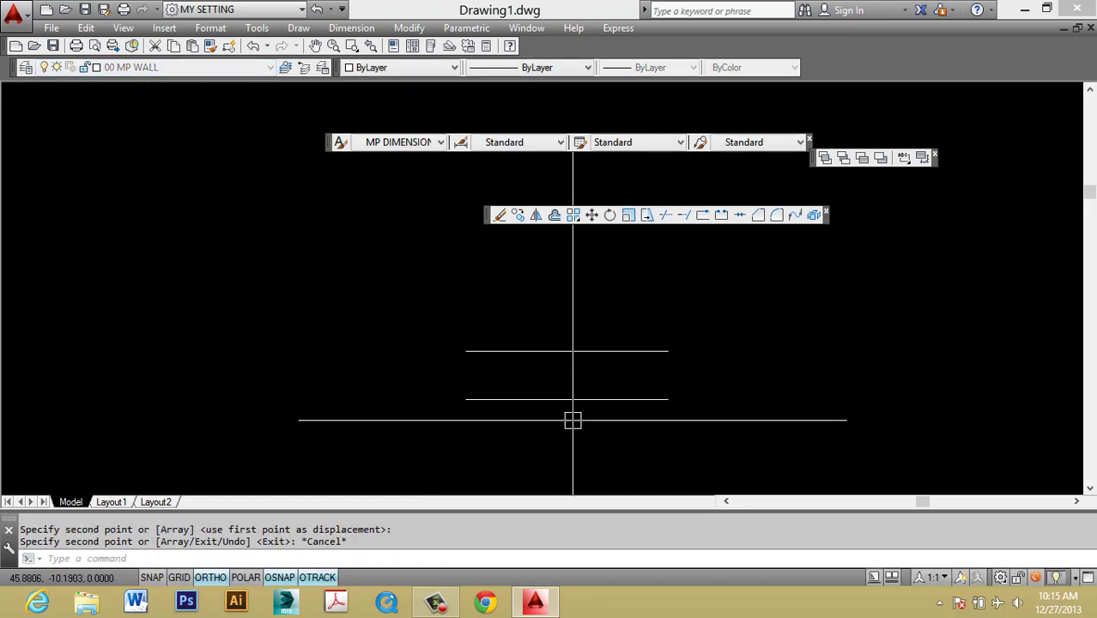
{"action": "scroll", "coordinate": [627, 411], "scroll_direction": "up", "scroll_amount": 2}
{"action": "left_click", "coordinate": [627, 411]}
{"action": "left_click", "coordinate": [523, 333]}
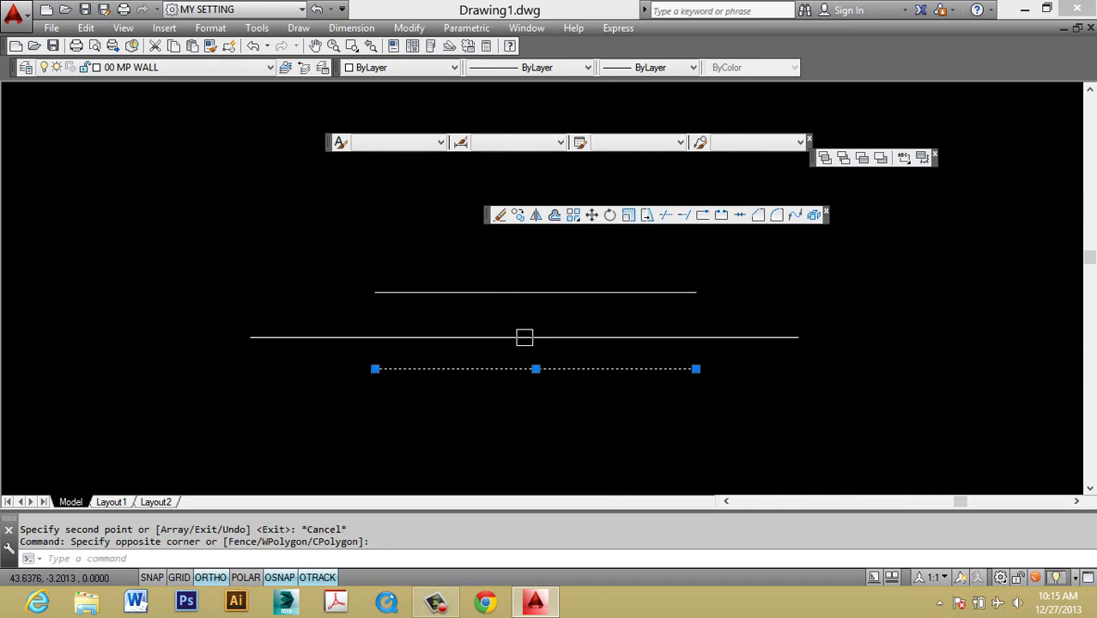
{"action": "key", "text": "Escape"}
{"action": "left_click", "coordinate": [673, 392]}
{"action": "left_click", "coordinate": [563, 263]}
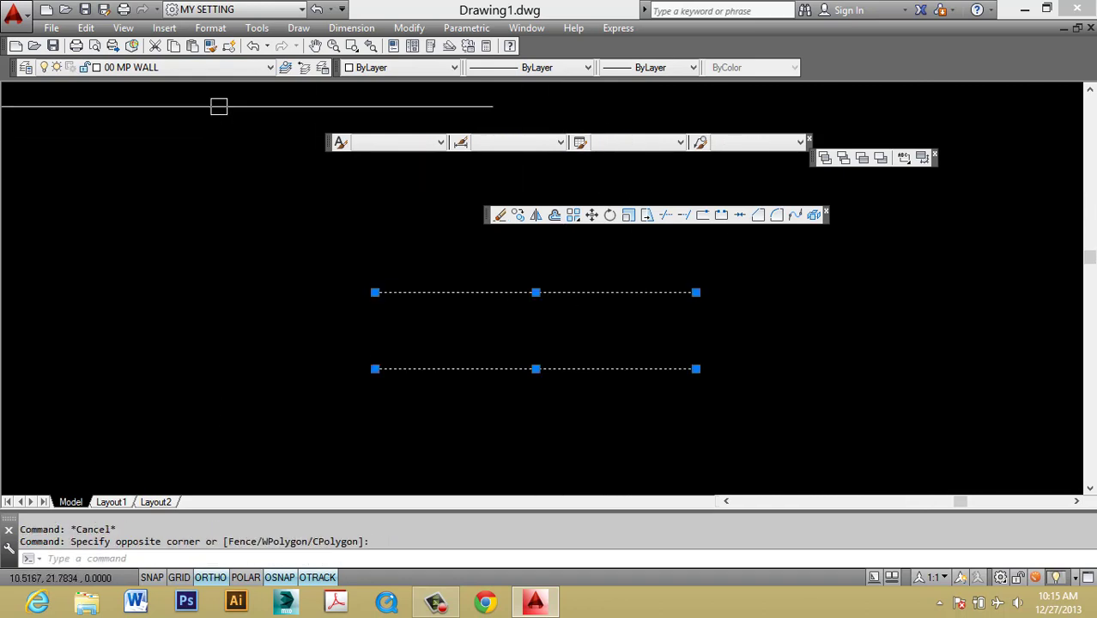
{"action": "key", "text": "Escape"}
{"action": "left_click", "coordinate": [550, 290]}
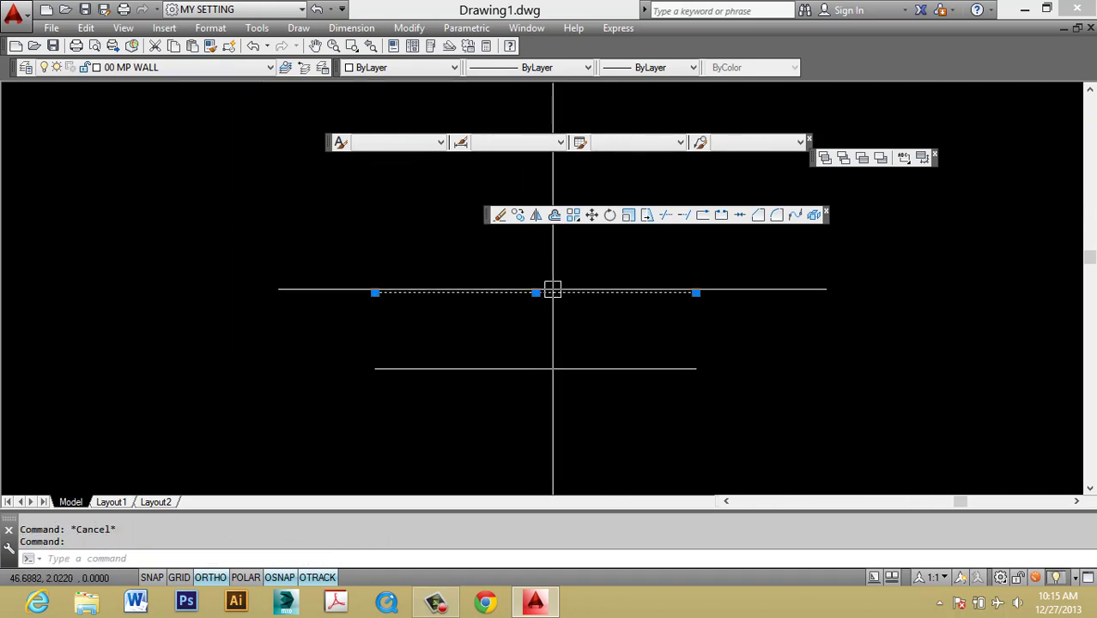
{"action": "key", "text": "Escape"}
{"action": "left_click", "coordinate": [553, 310]}
{"action": "left_click", "coordinate": [515, 289]}
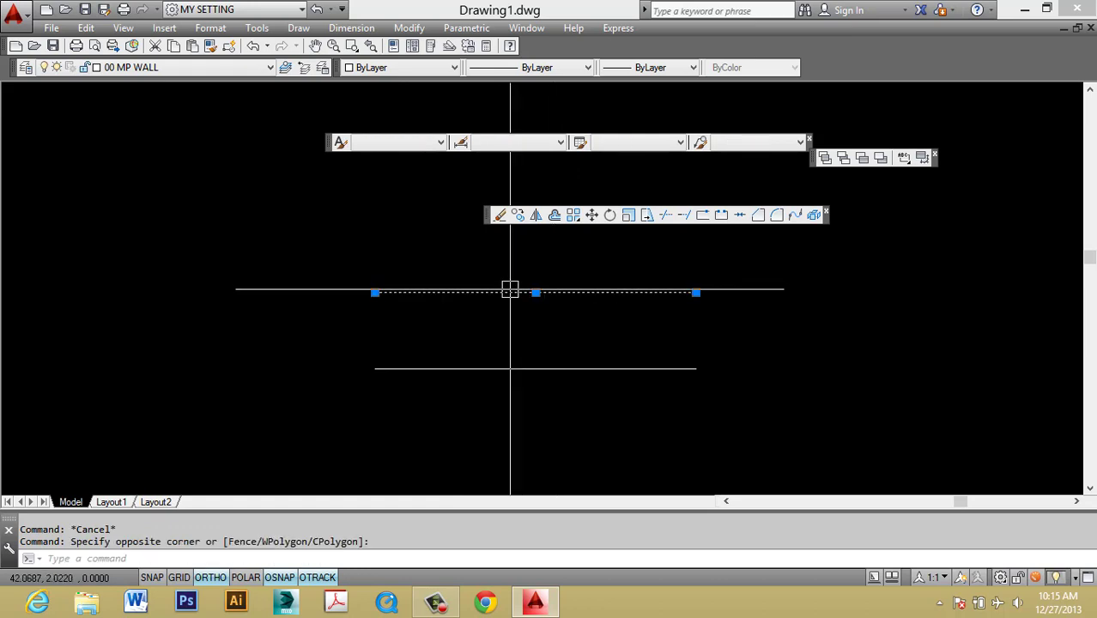
{"action": "key", "text": "Escape"}
Step: Move the upper horizontal line to the layer 00 MP DOOR
{"action": "left_click", "coordinate": [592, 319]}
{"action": "left_click", "coordinate": [498, 268]}
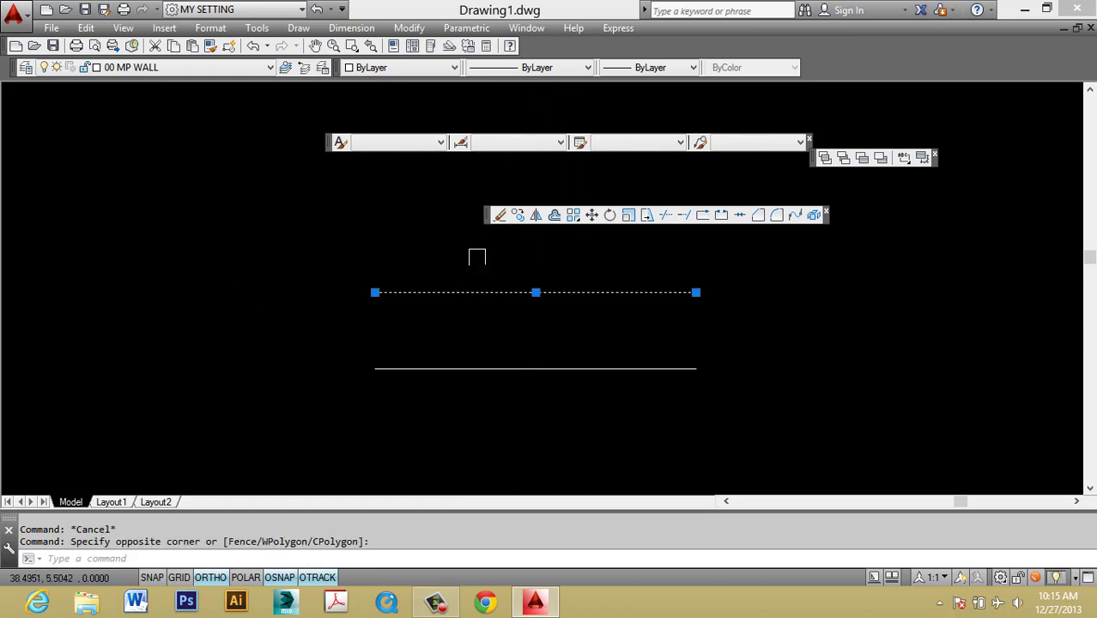
{"action": "left_click", "coordinate": [270, 68]}
{"action": "left_click", "coordinate": [129, 101]}
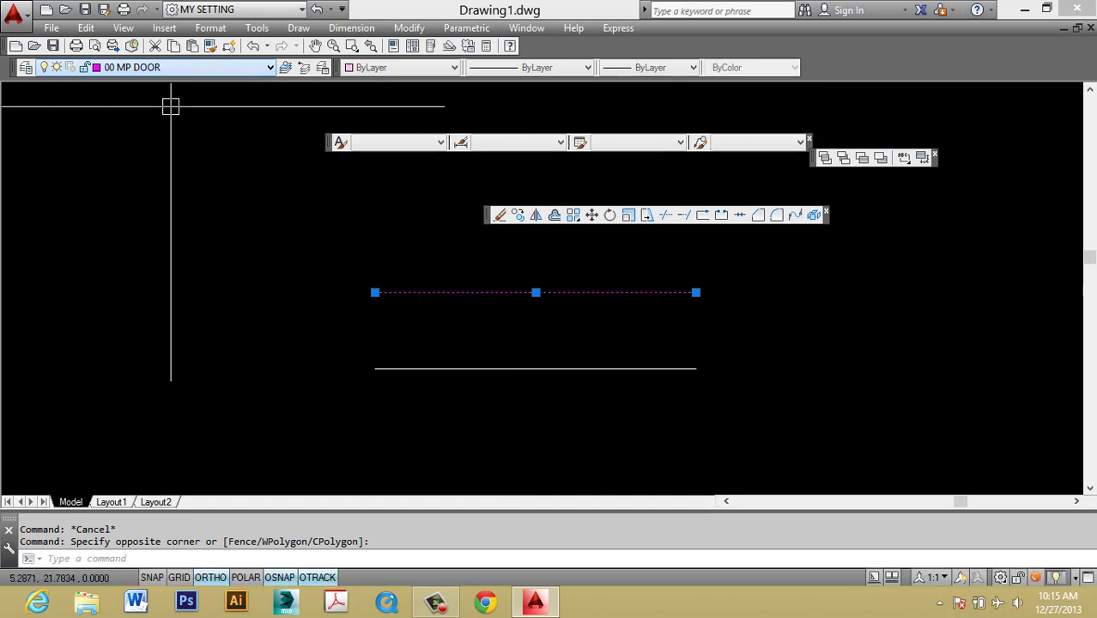
Step: Move the upper horizontal line to the layer O0 MP GRID
{"action": "key", "text": "Escape"}
{"action": "left_click", "coordinate": [660, 350]}
{"action": "left_click", "coordinate": [598, 276]}
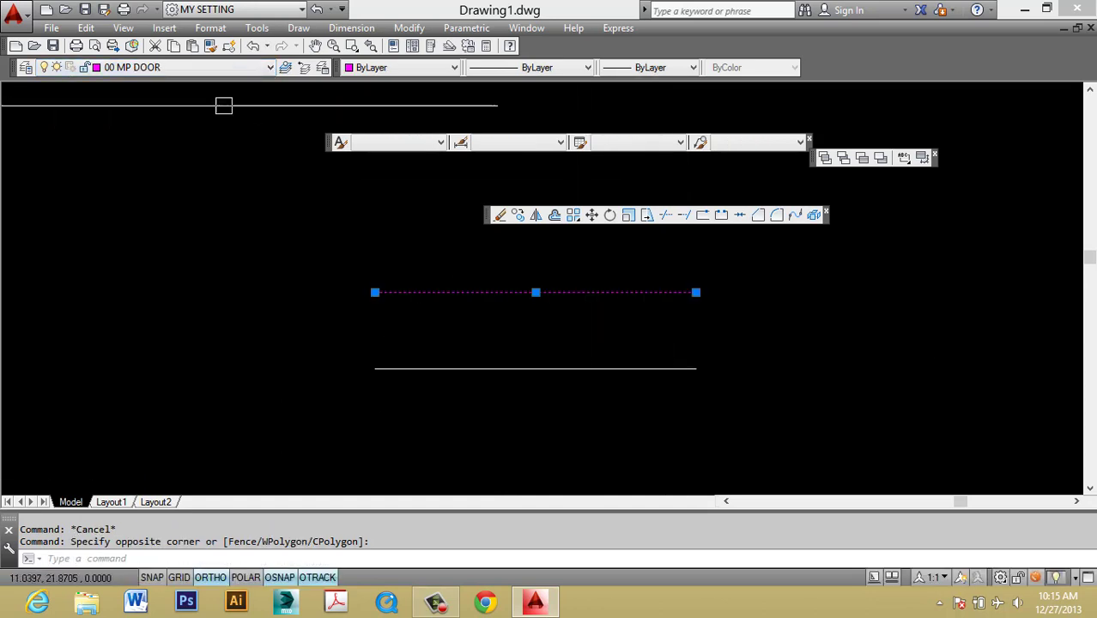
{"action": "left_click", "coordinate": [270, 68]}
{"action": "left_click", "coordinate": [154, 124]}
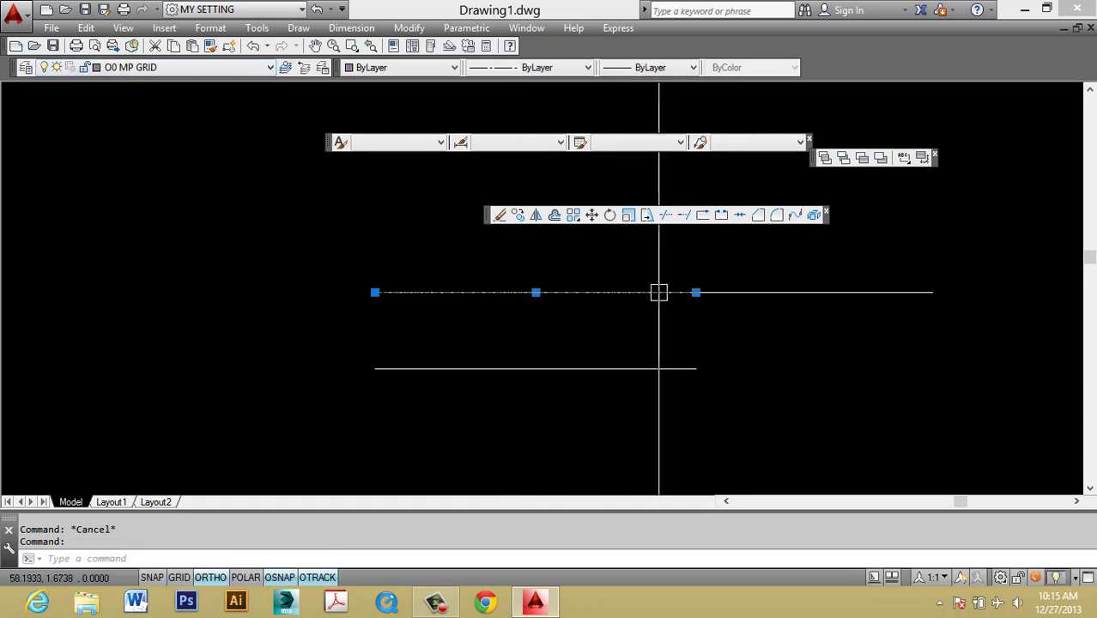
{"action": "scroll", "coordinate": [600, 296], "scroll_direction": "up", "scroll_amount": 4}
{"action": "left_click", "coordinate": [541, 279]}
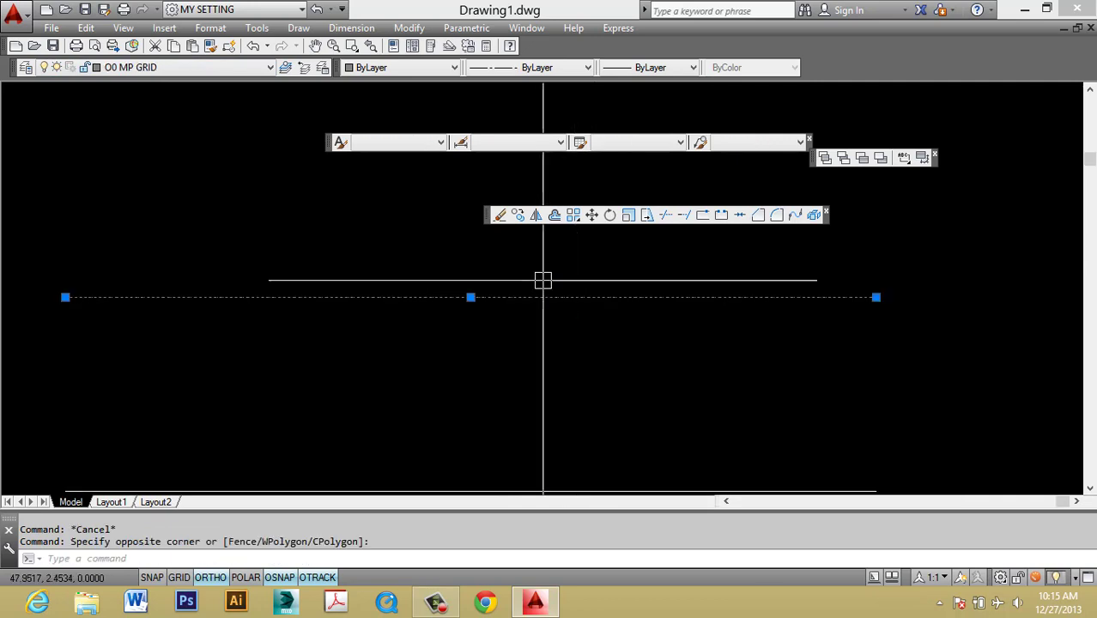
Step: Move the lower horizontal line to the layer 00 MP DOOR
{"action": "scroll", "coordinate": [549, 274], "scroll_direction": "down", "scroll_amount": 6}
{"action": "key", "text": "Escape"}
{"action": "left_click", "coordinate": [604, 349]}
{"action": "left_click", "coordinate": [562, 300]}
{"action": "left_click", "coordinate": [228, 67]}
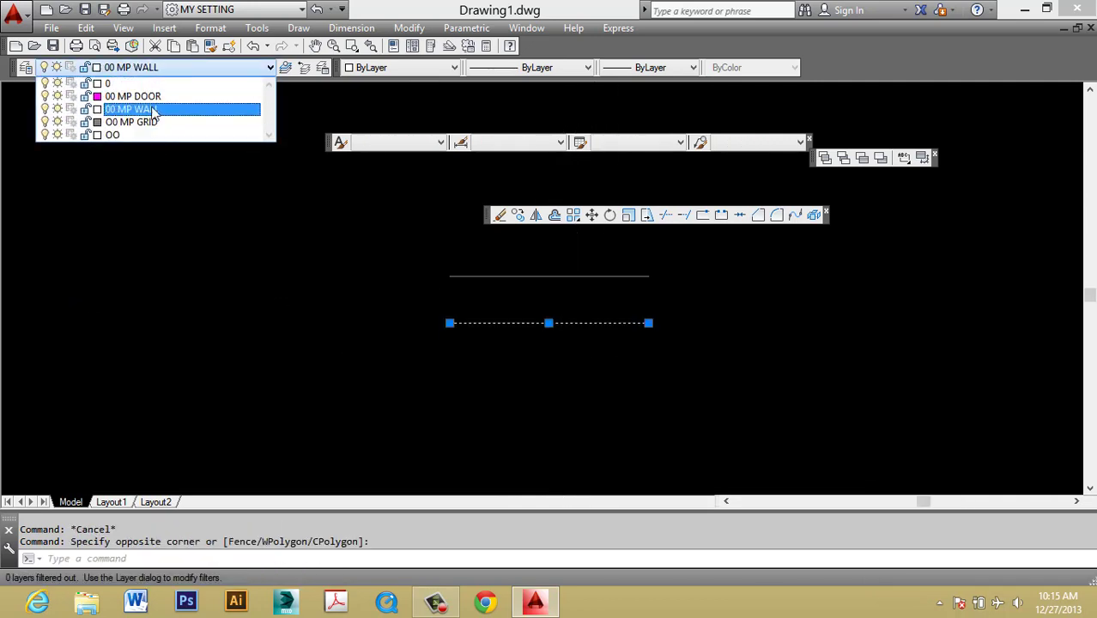
{"action": "left_click", "coordinate": [137, 93]}
{"action": "key", "text": "Escape"}
Step: Move the upper horizontal line to the layer 00 MP DOOR
{"action": "scroll", "coordinate": [600, 306], "scroll_direction": "up", "scroll_amount": 2}
{"action": "left_click", "coordinate": [551, 296]}
{"action": "left_click", "coordinate": [480, 245]}
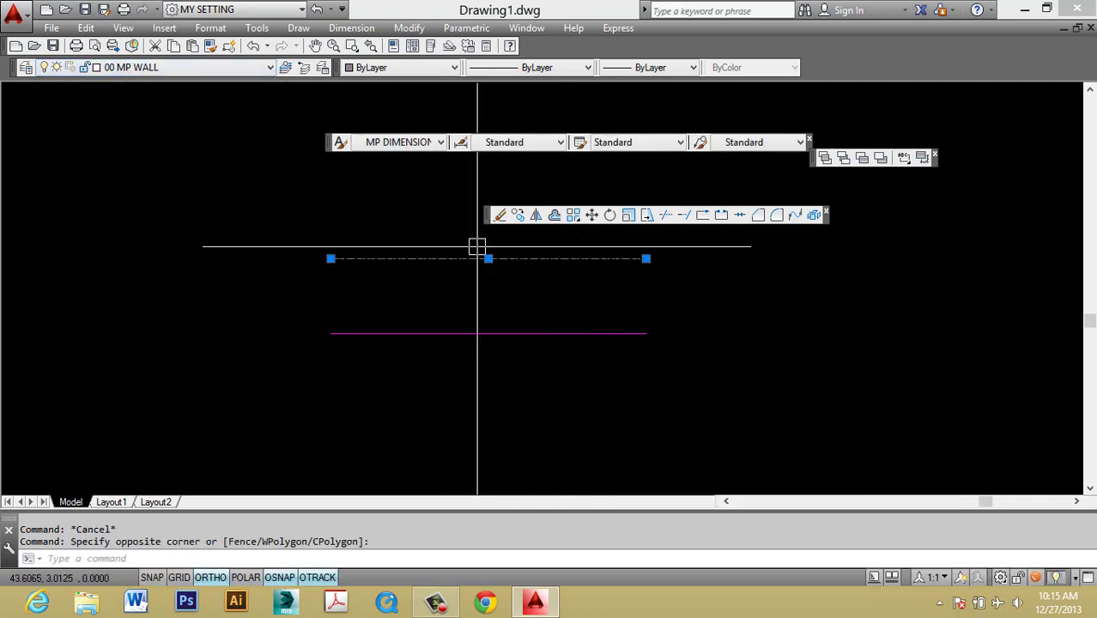
{"action": "left_click", "coordinate": [221, 68]}
{"action": "left_click", "coordinate": [220, 97]}
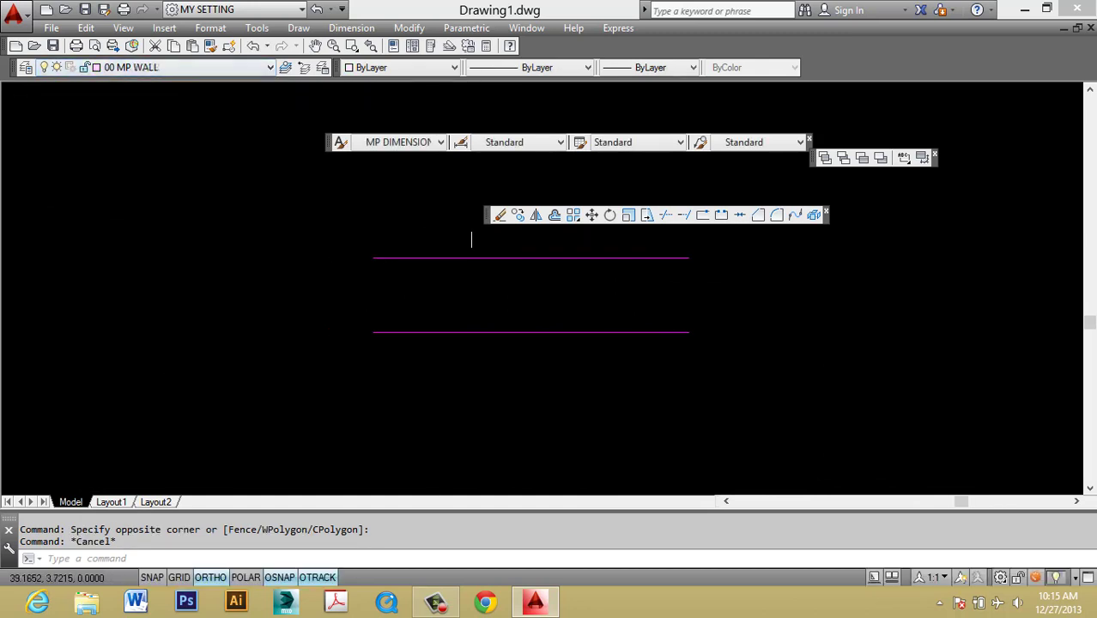
Step: Put the upper horizontal line back on the layer O0 MP GRID
{"action": "scroll", "coordinate": [371, 250], "scroll_direction": "up", "scroll_amount": 2}
{"action": "left_click", "coordinate": [221, 69]}
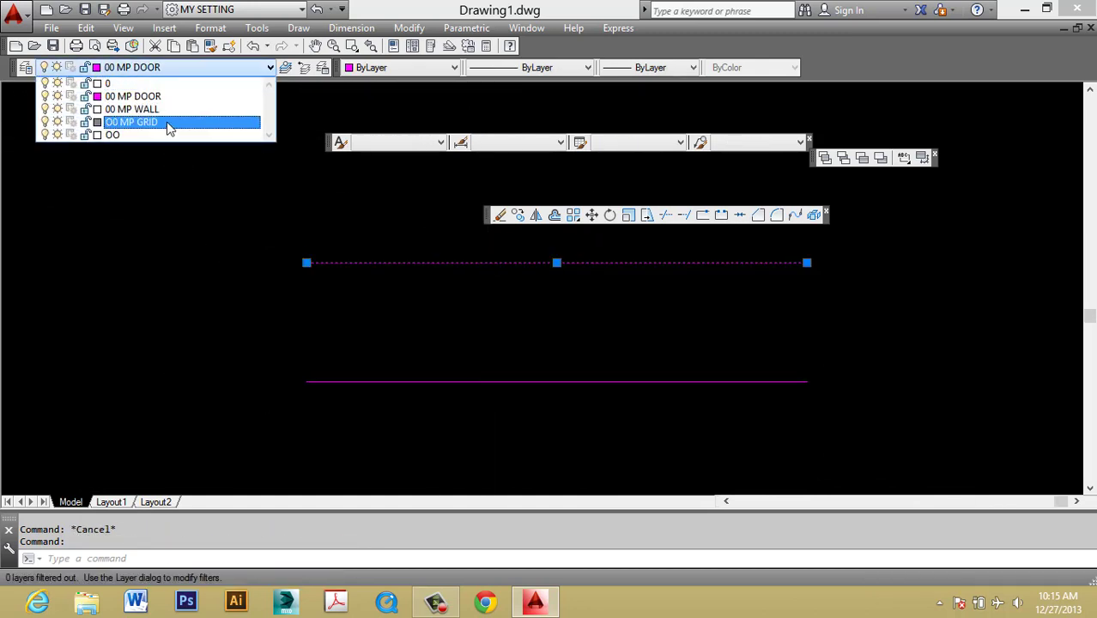
{"action": "left_click", "coordinate": [163, 109]}
{"action": "key", "text": "Escape"}
{"action": "left_click", "coordinate": [569, 401]}
{"action": "left_click", "coordinate": [553, 369]}
{"action": "type", "text": "m"}
{"action": "key", "text": "Return"}
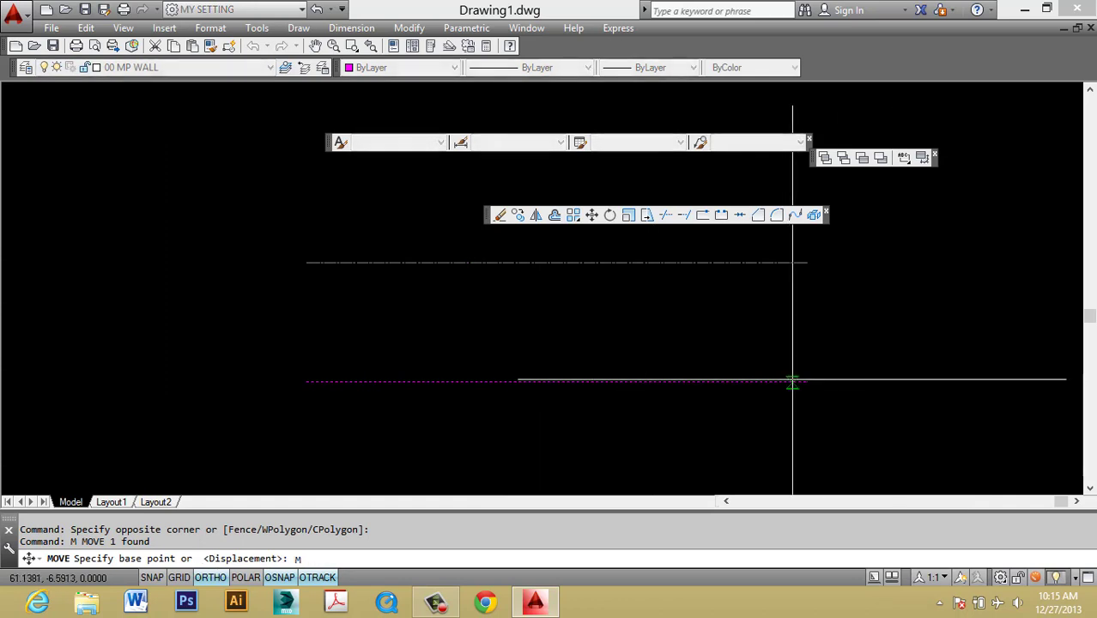
{"action": "type", "text": "m"}
{"action": "key", "text": "Escape"}
{"action": "key", "text": "Escape"}
{"action": "middle_click_drag", "start_coordinate": [739, 270], "coordinate": [747, 296]}
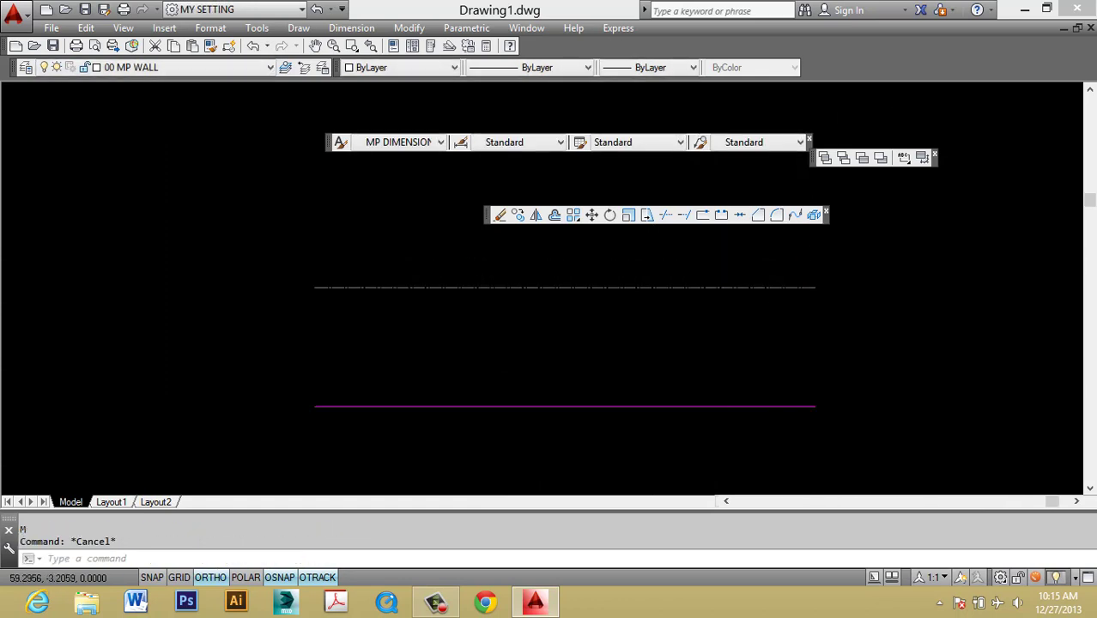
{"action": "left_click", "coordinate": [770, 396]}
{"action": "left_click", "coordinate": [718, 424]}
{"action": "type", "text": "M"}
{"action": "key", "text": "Return"}
{"action": "type", "text": "M"}
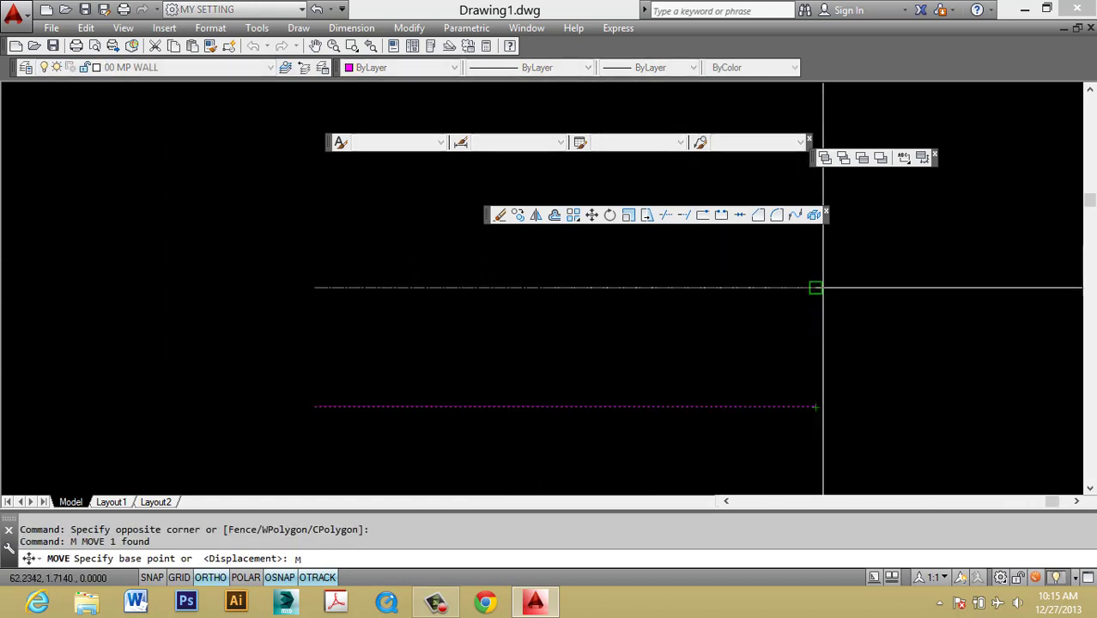
{"action": "key", "text": "Escape"}
Step: Move the lower magenta line straight up so that it lies exactly on the upper grid line
{"action": "left_click", "coordinate": [750, 407]}
{"action": "type", "text": "m"}
{"action": "key", "text": "Return"}
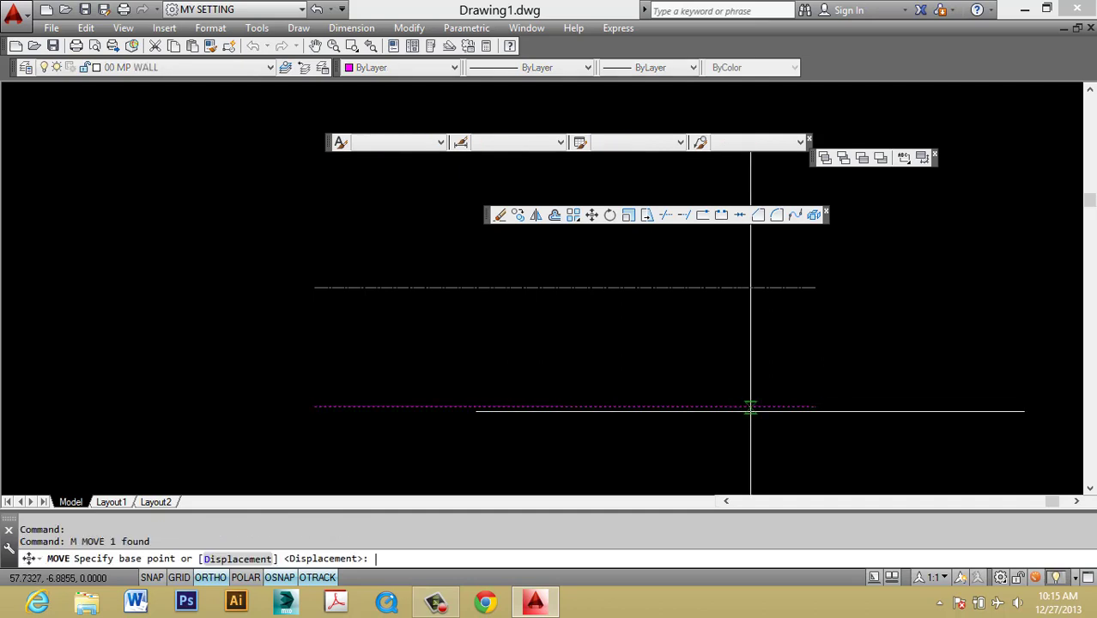
{"action": "key", "text": "Escape"}
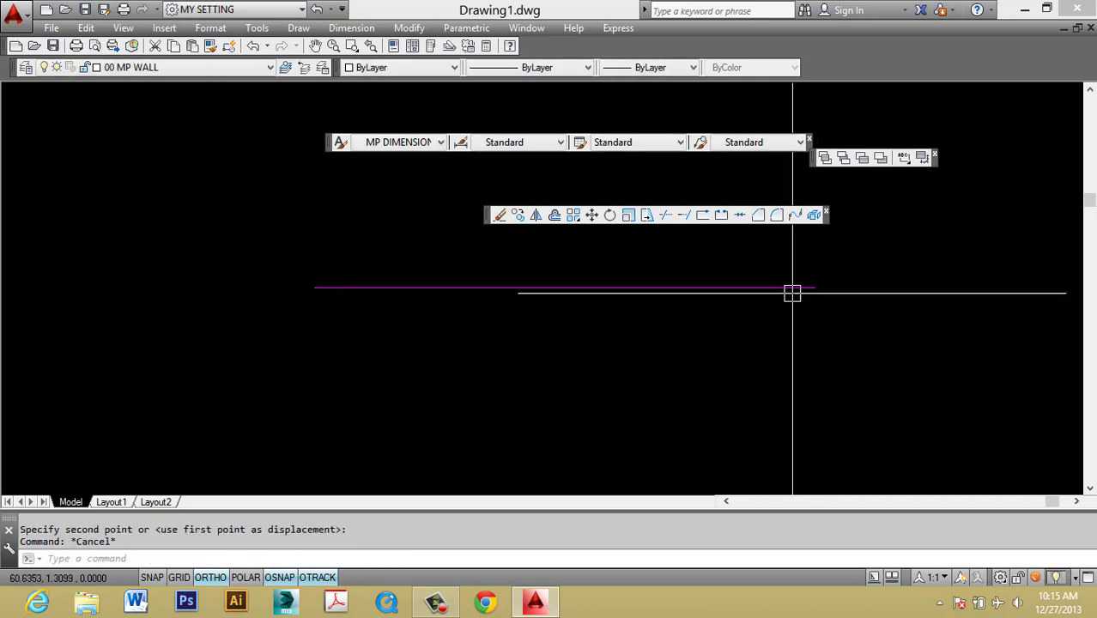
Step: Send the magenta door line to the back, behind the overlapping grid line, and test-select the grid line
{"action": "scroll", "coordinate": [763, 301], "scroll_direction": "up", "scroll_amount": 2}
{"action": "middle_click_drag", "start_coordinate": [764, 299], "coordinate": [825, 317]}
{"action": "left_click", "coordinate": [825, 316]}
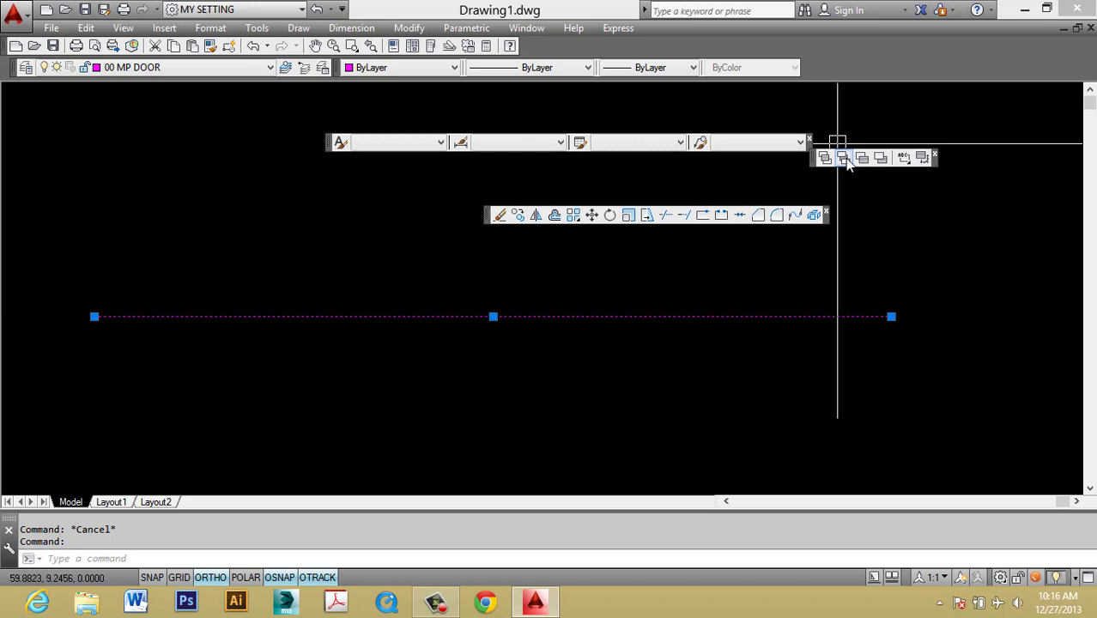
{"action": "left_click", "coordinate": [844, 160]}
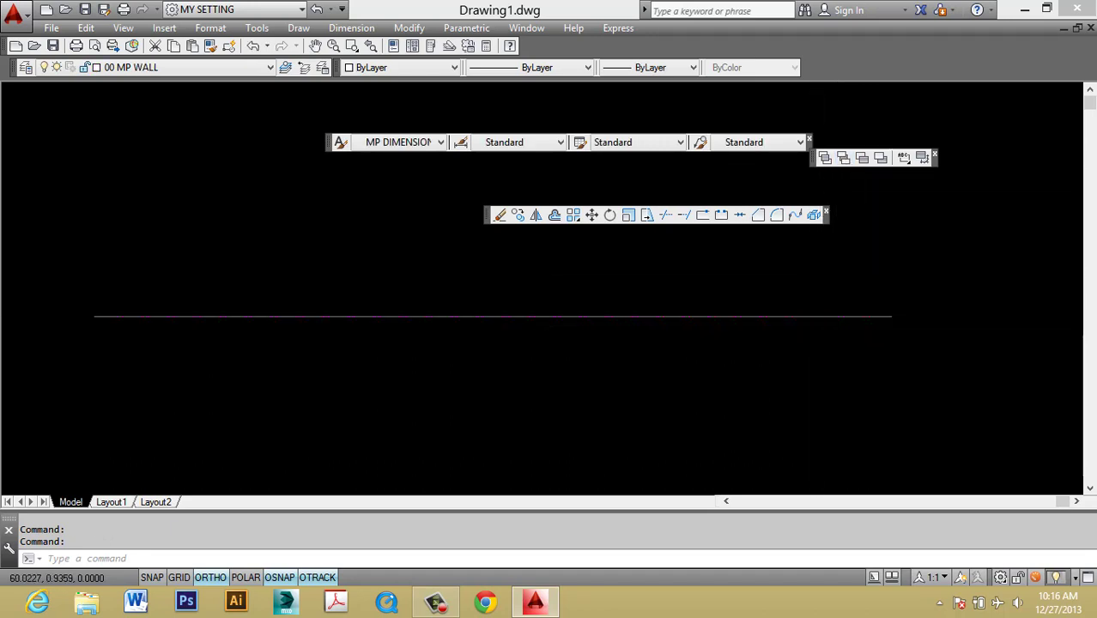
{"action": "scroll", "coordinate": [813, 315], "scroll_direction": "up", "scroll_amount": 2}
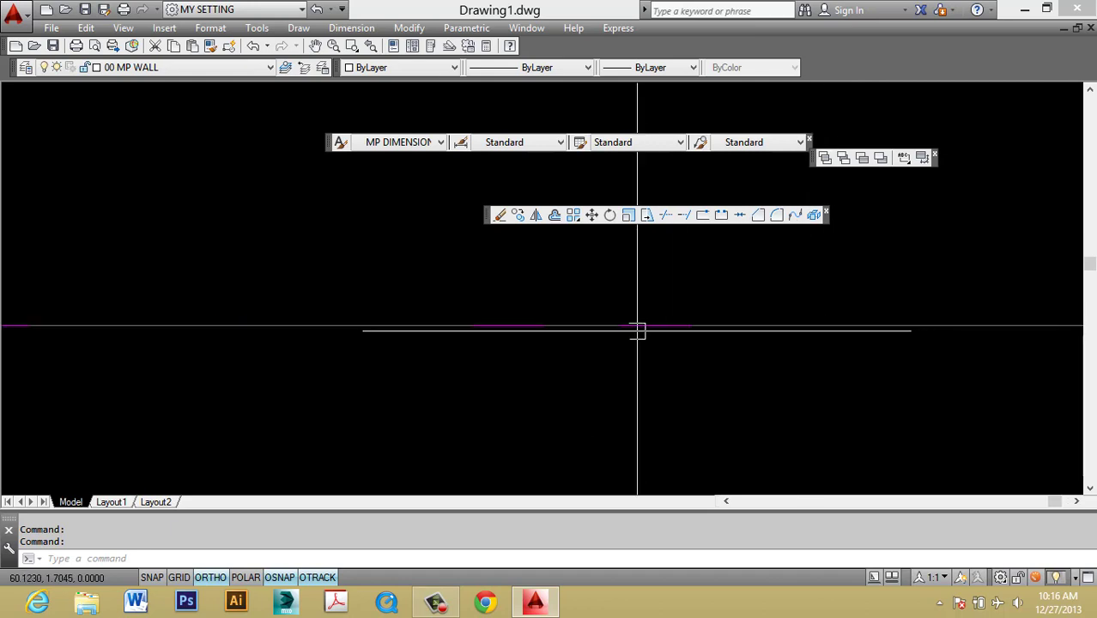
{"action": "left_click", "coordinate": [716, 325]}
{"action": "left_click", "coordinate": [715, 325]}
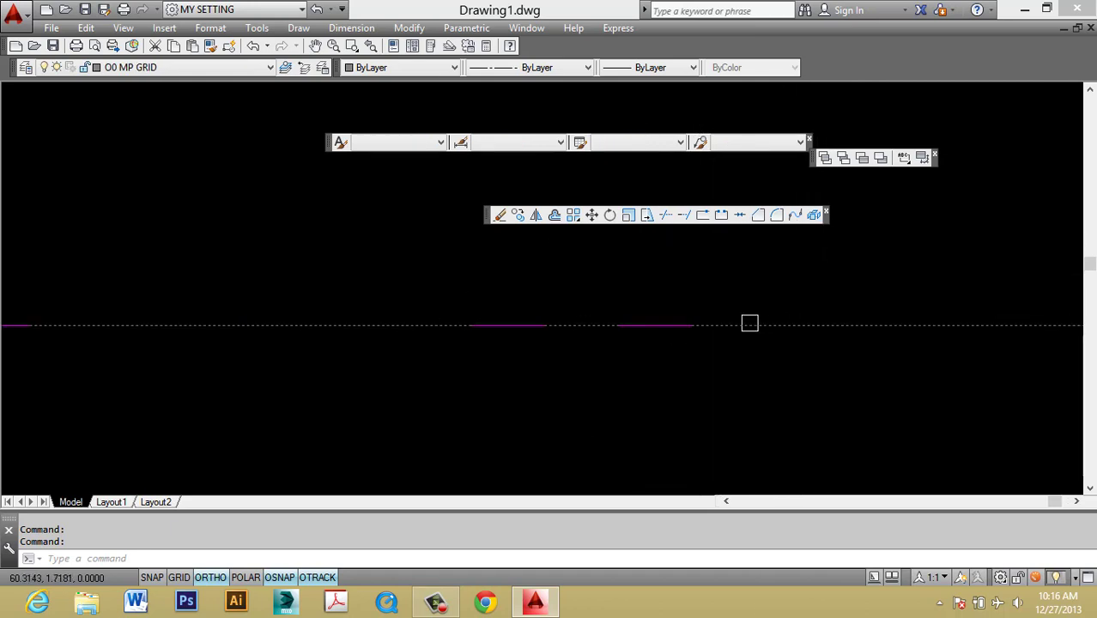
{"action": "key", "text": "Escape"}
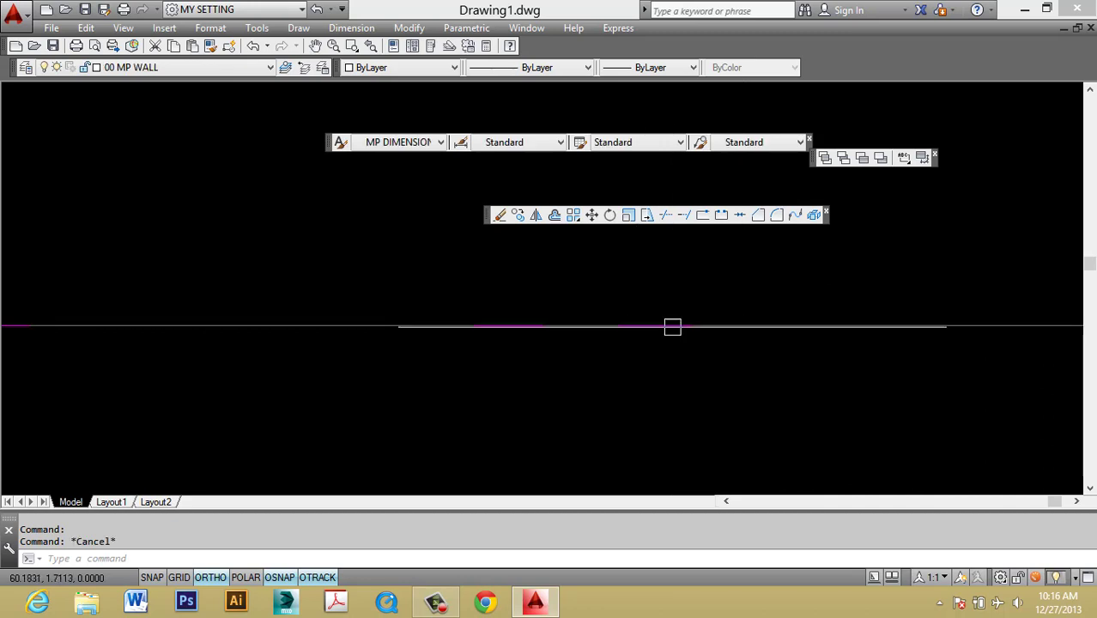
Step: Send the gray grid line to the back, behind the overlapping magenta line
{"action": "left_click", "coordinate": [748, 326]}
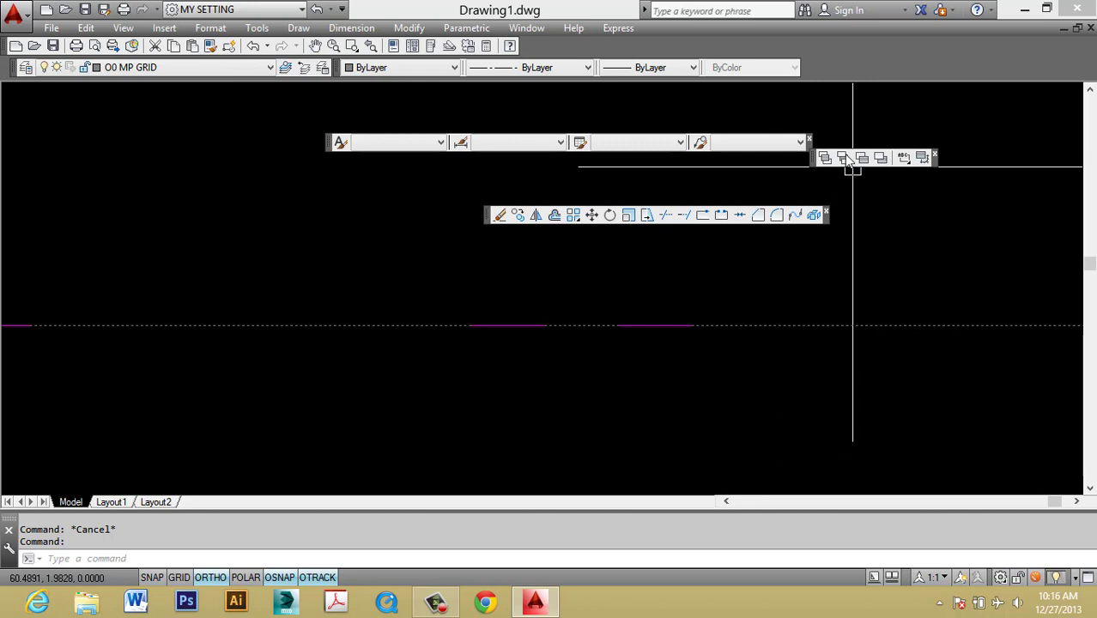
{"action": "left_click", "coordinate": [846, 160]}
{"action": "scroll", "coordinate": [720, 283], "scroll_direction": "down", "scroll_amount": 2}
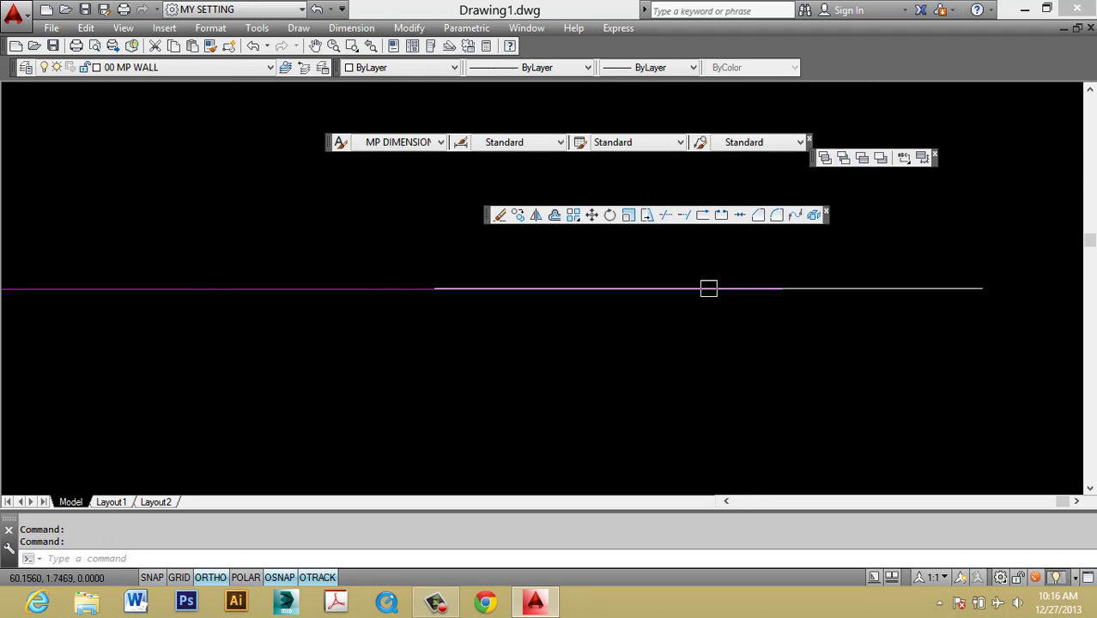
Step: Select the overlapping lines at several points to check which one is picked, clearing the selection each time
{"action": "middle_click_drag", "start_coordinate": [685, 293], "coordinate": [772, 305]}
{"action": "left_click", "coordinate": [770, 306]}
{"action": "middle_click_drag", "start_coordinate": [618, 329], "coordinate": [813, 318]}
{"action": "scroll", "coordinate": [810, 320], "scroll_direction": "down", "scroll_amount": 4}
{"action": "key", "text": "Escape"}
{"action": "left_click", "coordinate": [740, 315]}
{"action": "key", "text": "Escape"}
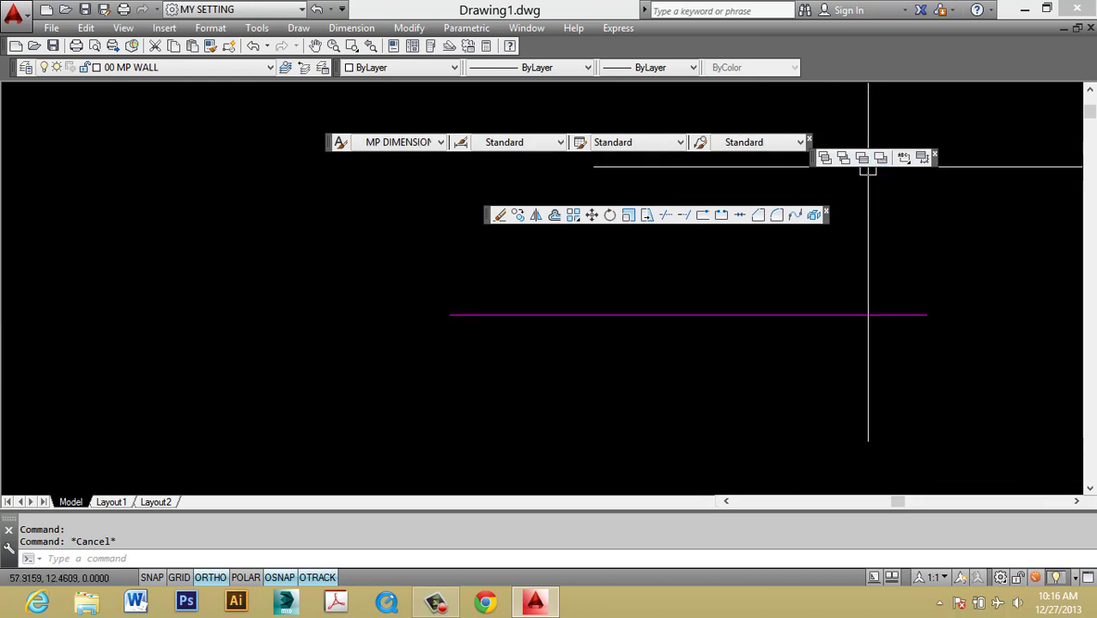
{"action": "left_click", "coordinate": [568, 315]}
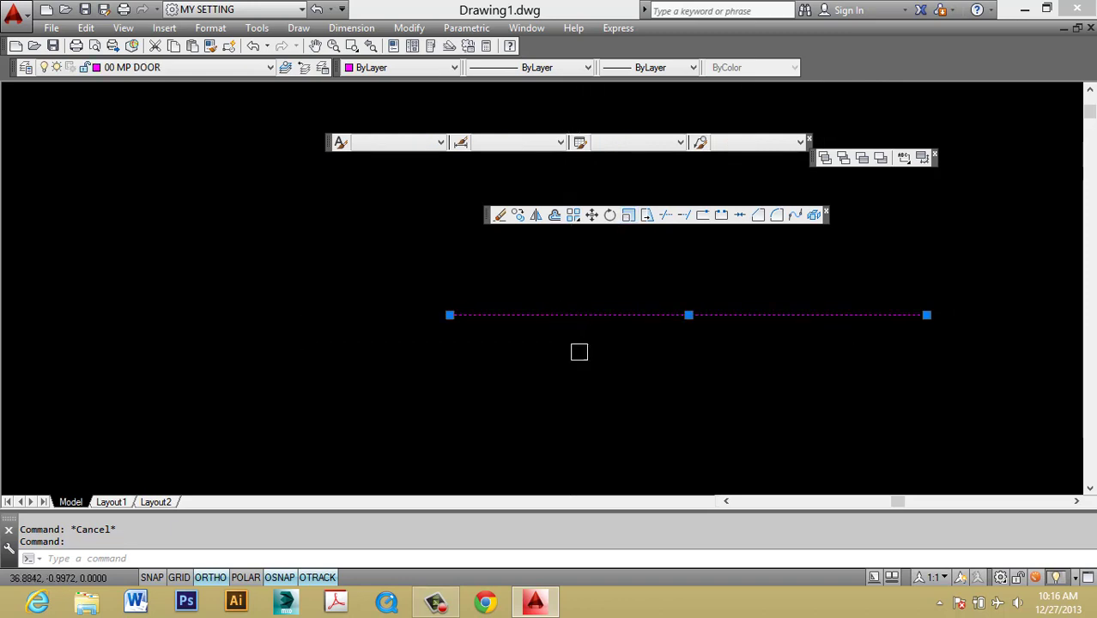
{"action": "key", "text": "Escape"}
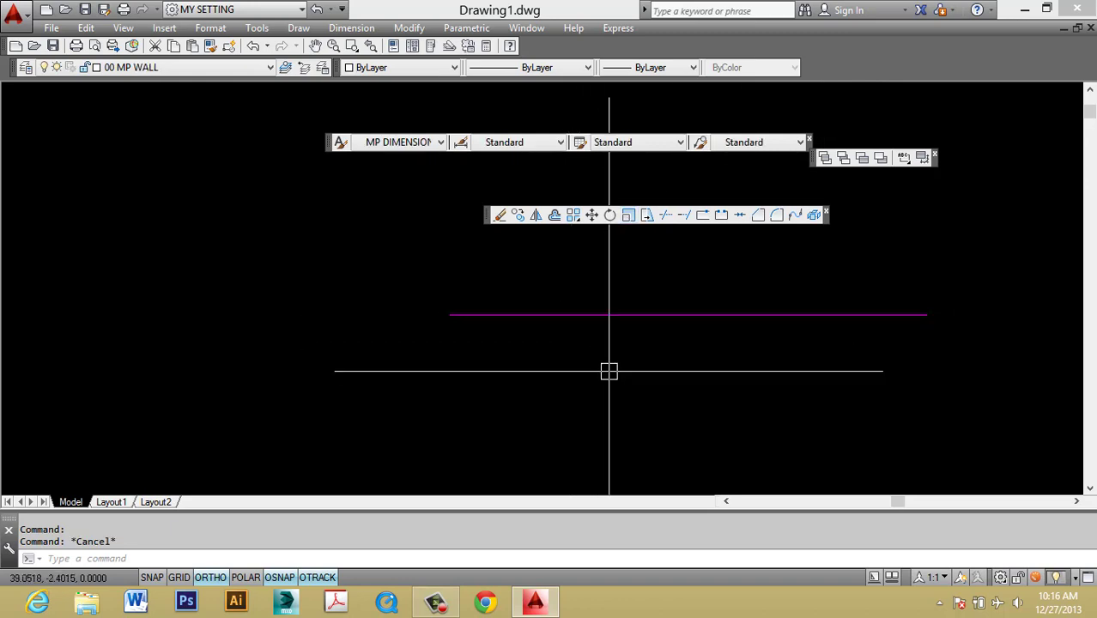
Step: Turn selection cycling off and test picking the overlapping lines
{"action": "key", "text": "ctrl+w"}
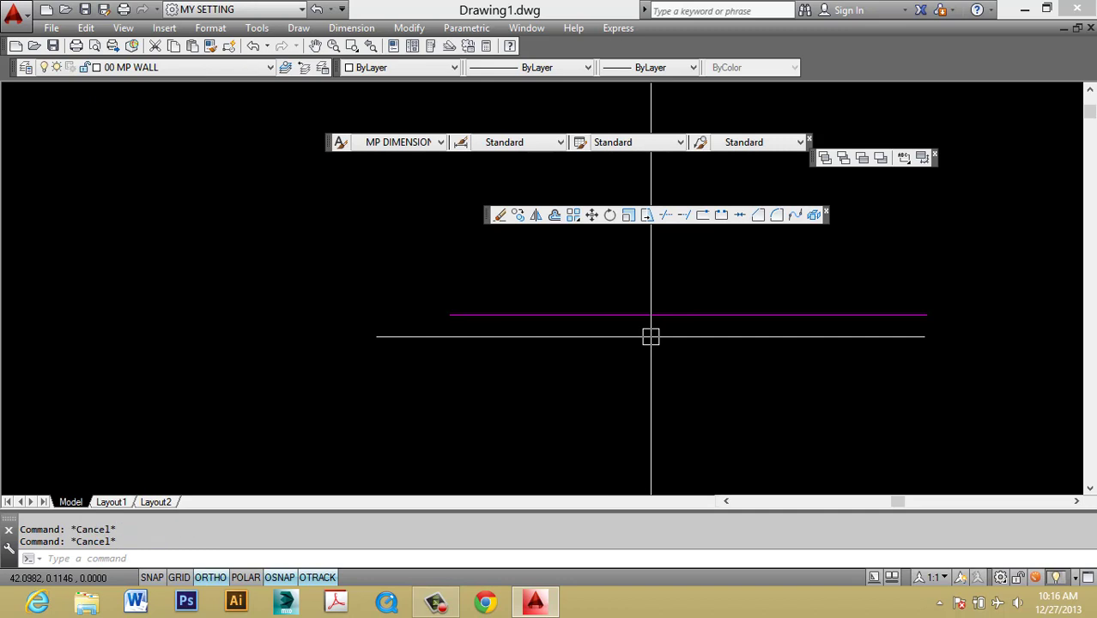
{"action": "key", "text": "ctrl+w"}
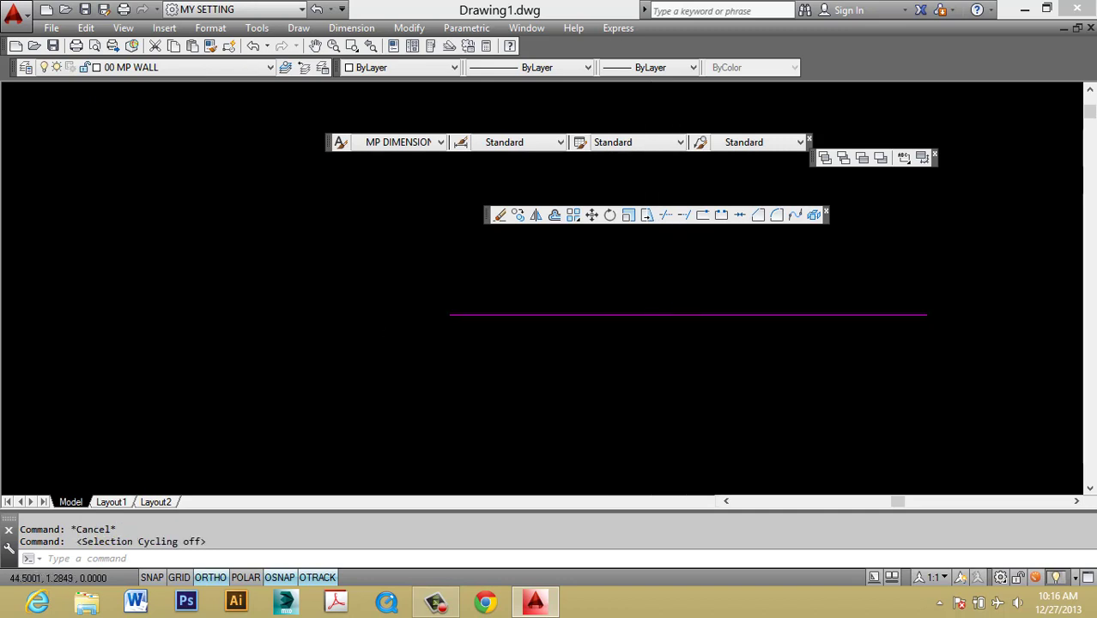
{"action": "left_click", "coordinate": [685, 315]}
{"action": "key", "text": "Escape"}
{"action": "key", "text": "Escape"}
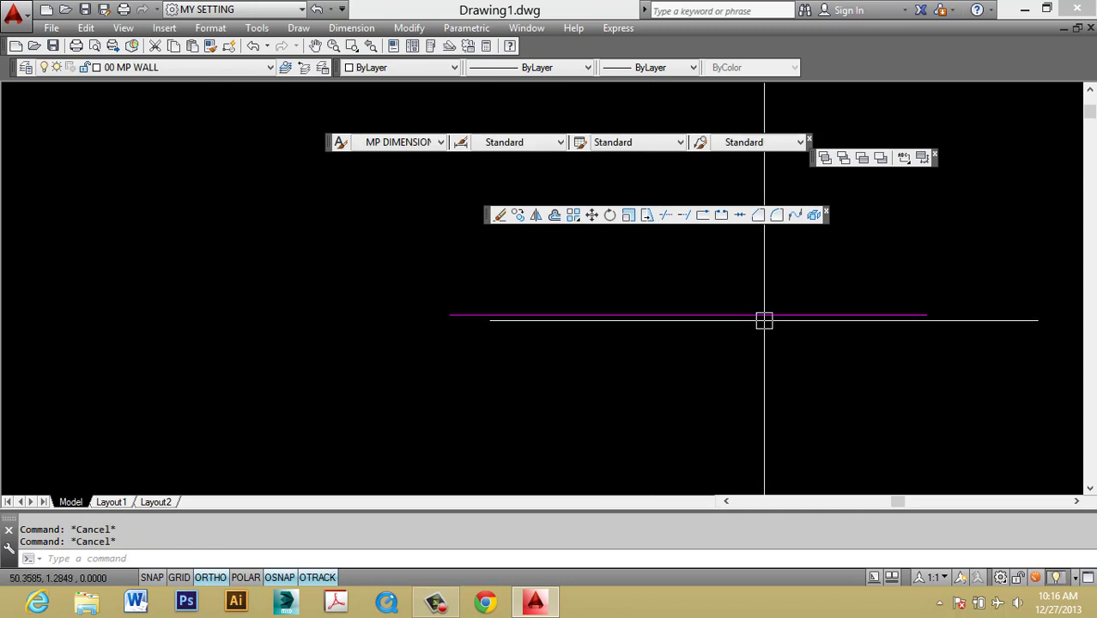
Step: Turn selection cycling on, test picking the overlapping lines, and toggle it off and on once more
{"action": "key", "text": "ctrl+w"}
{"action": "left_click", "coordinate": [765, 316]}
{"action": "key", "text": "Escape"}
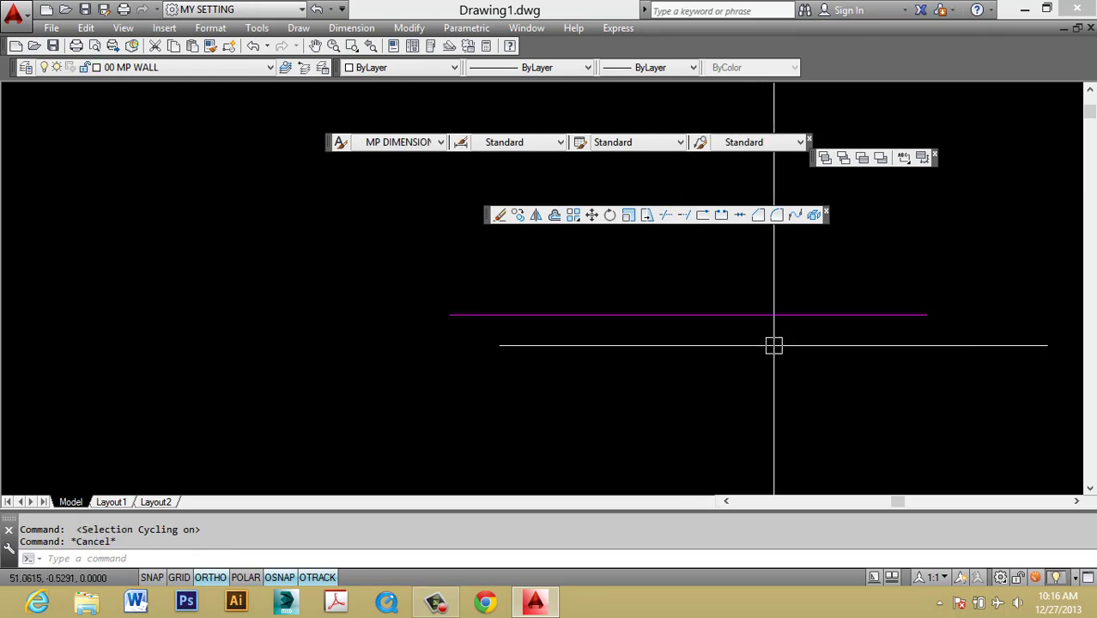
{"action": "key", "text": "ctrl+w"}
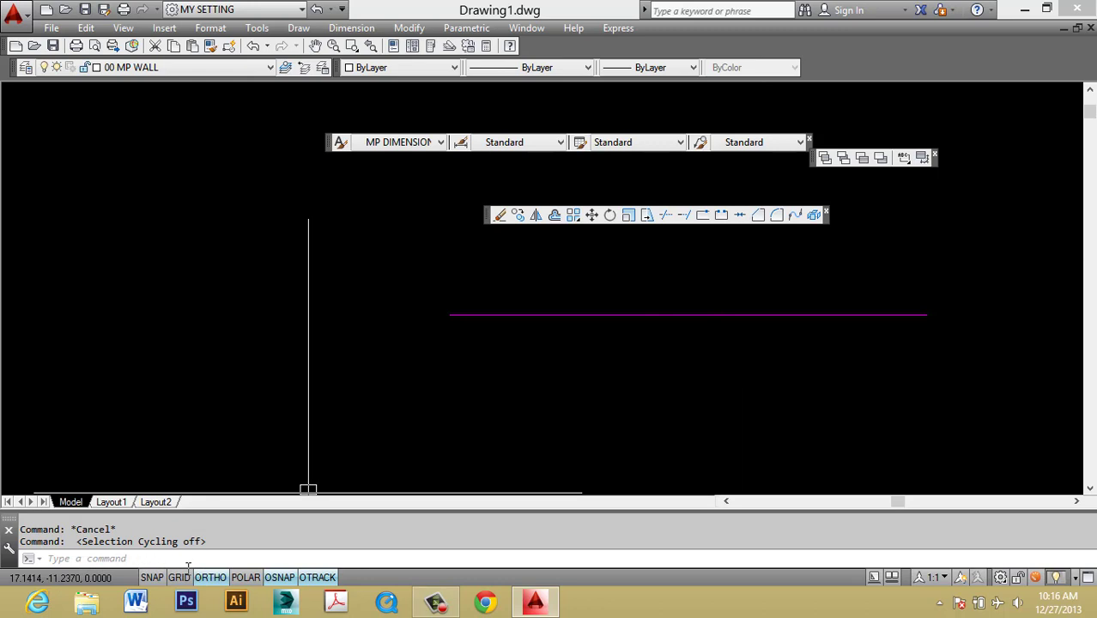
{"action": "key", "text": "ctrl+w"}
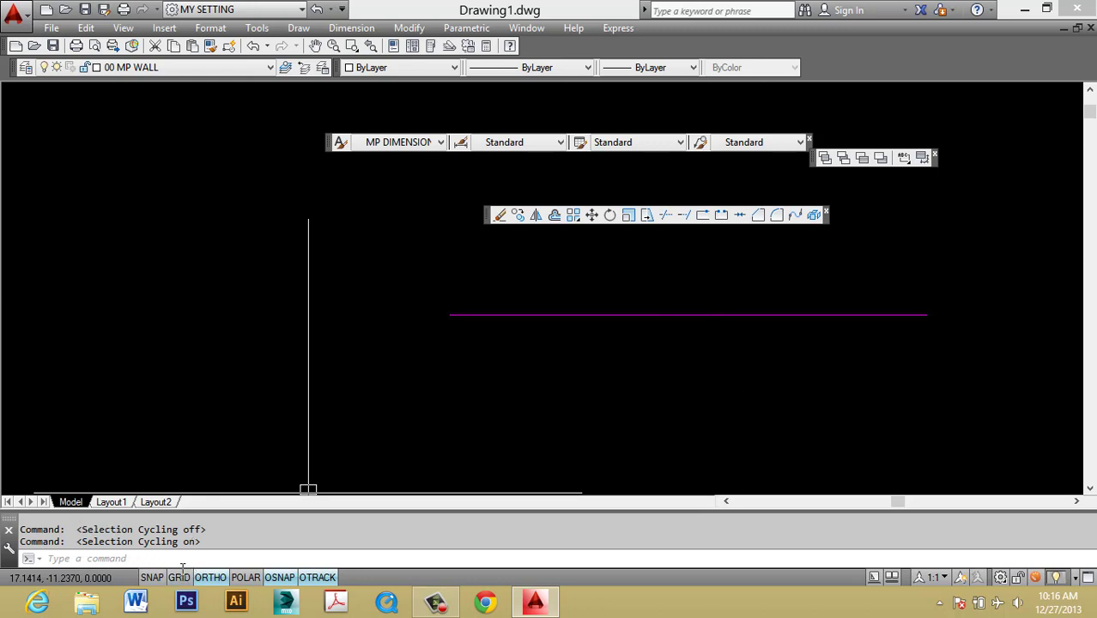
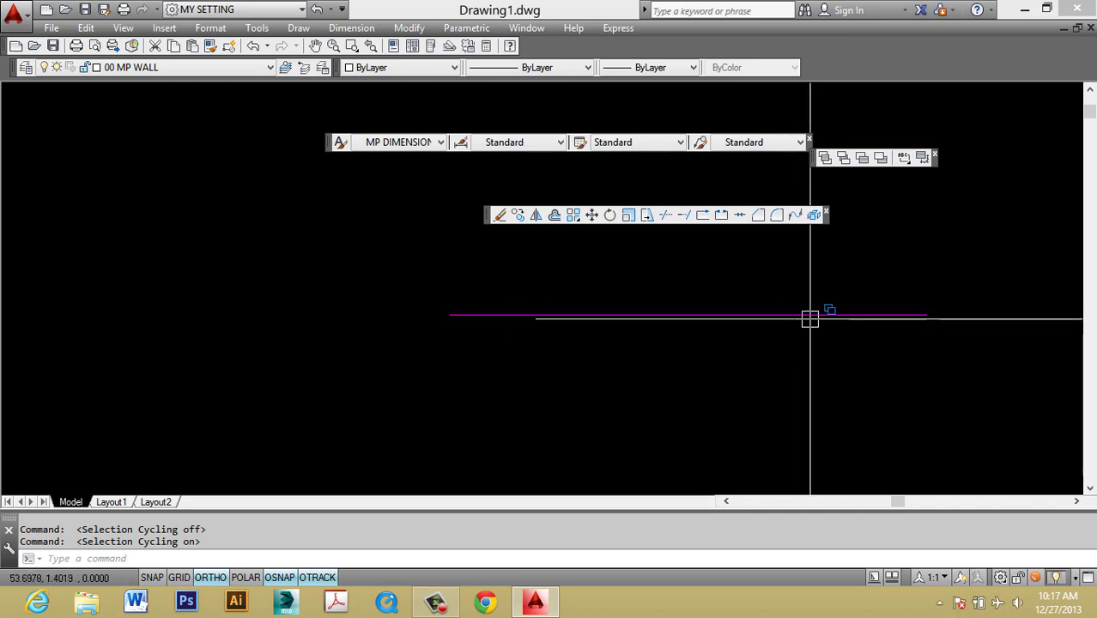
{"action": "left_click", "coordinate": [808, 315]}
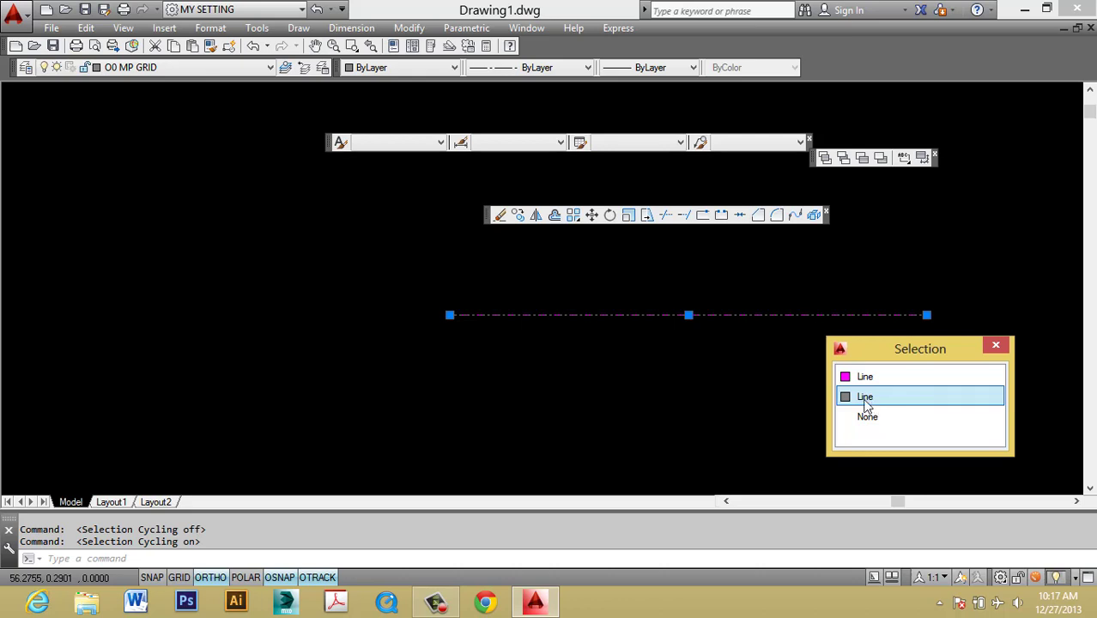
{"action": "left_click", "coordinate": [867, 397]}
{"action": "type", "text": "m"}
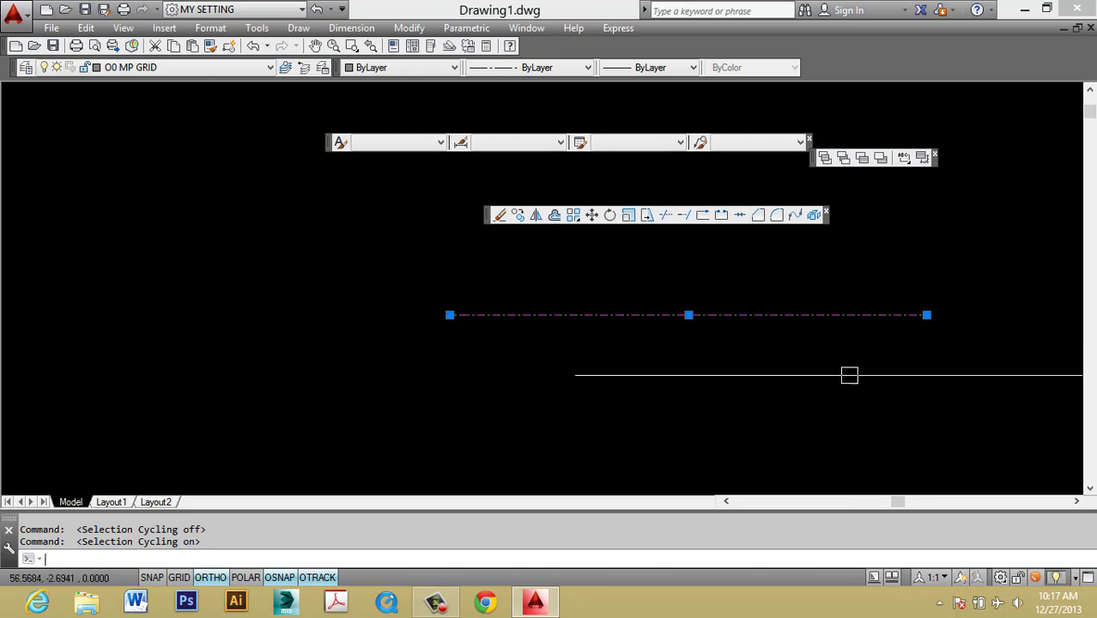
{"action": "key", "text": "Return"}
{"action": "type", "text": "m"}
{"action": "key", "text": "Escape"}
{"action": "key", "text": "Escape"}
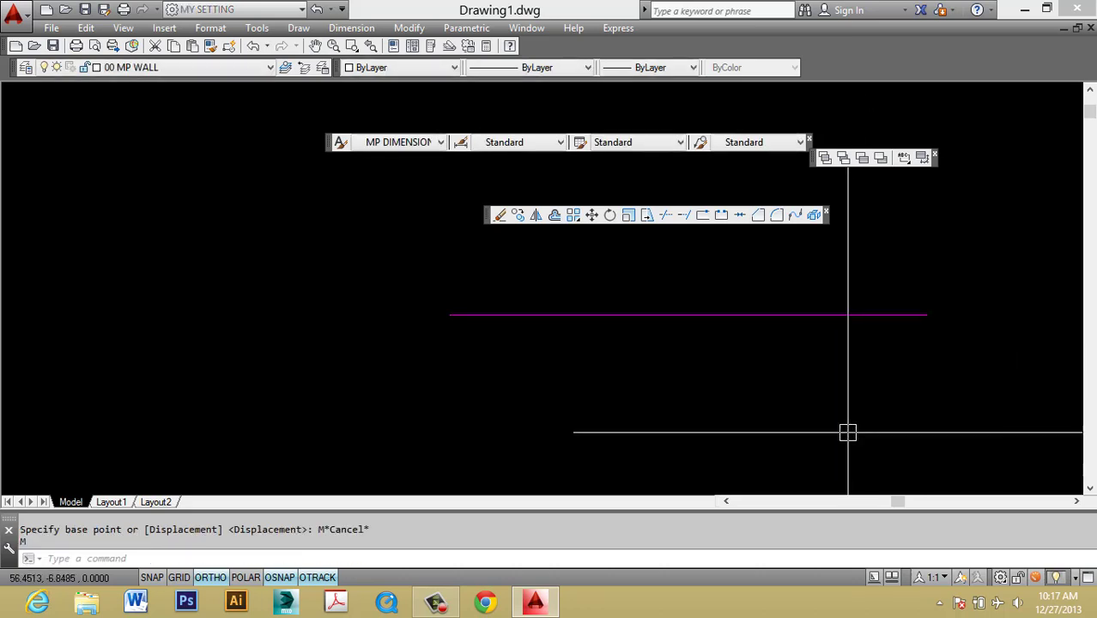
Step: Pick the gray grid line from the overlapping lines using selection cycling and move it a short distance straight up
{"action": "left_click", "coordinate": [836, 317]}
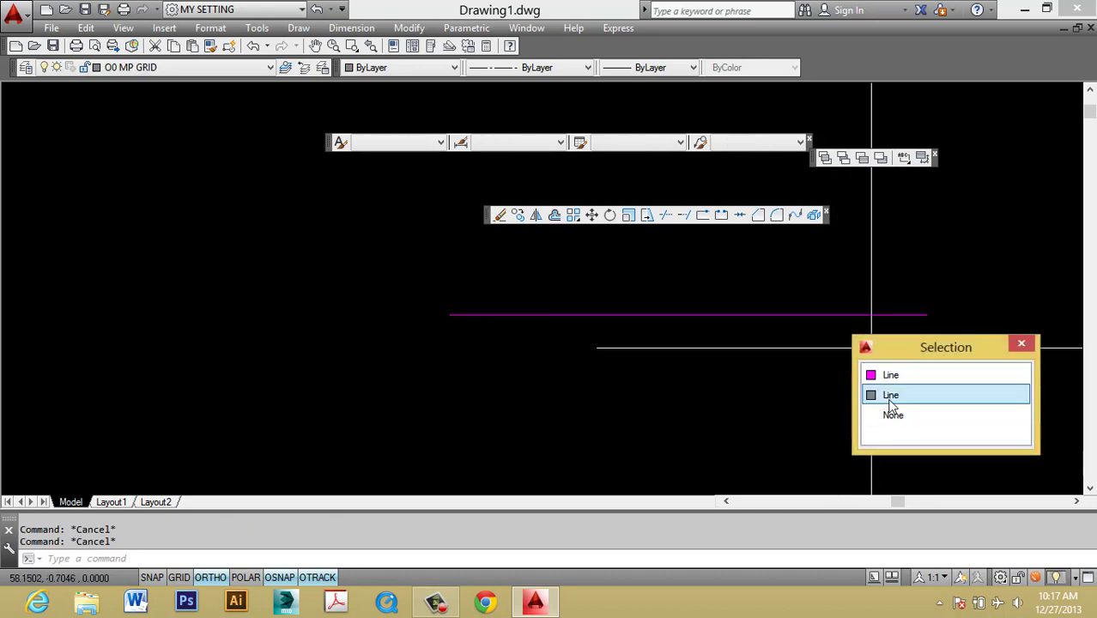
{"action": "left_click", "coordinate": [891, 396]}
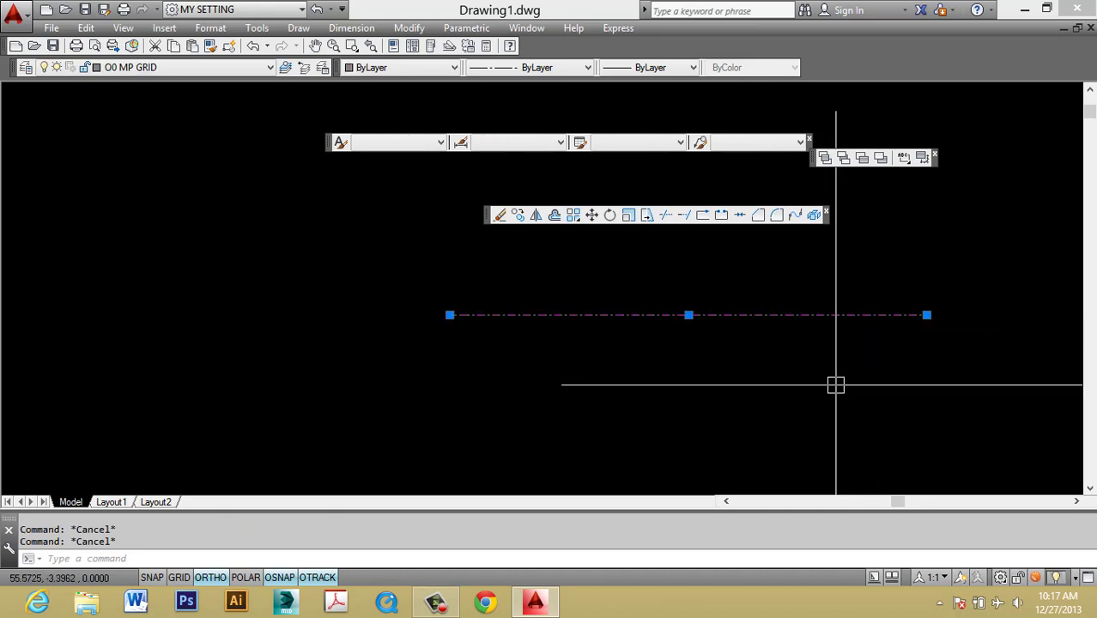
{"action": "key", "text": "Return"}
{"action": "left_click", "coordinate": [832, 430]}
{"action": "left_click", "coordinate": [832, 407]}
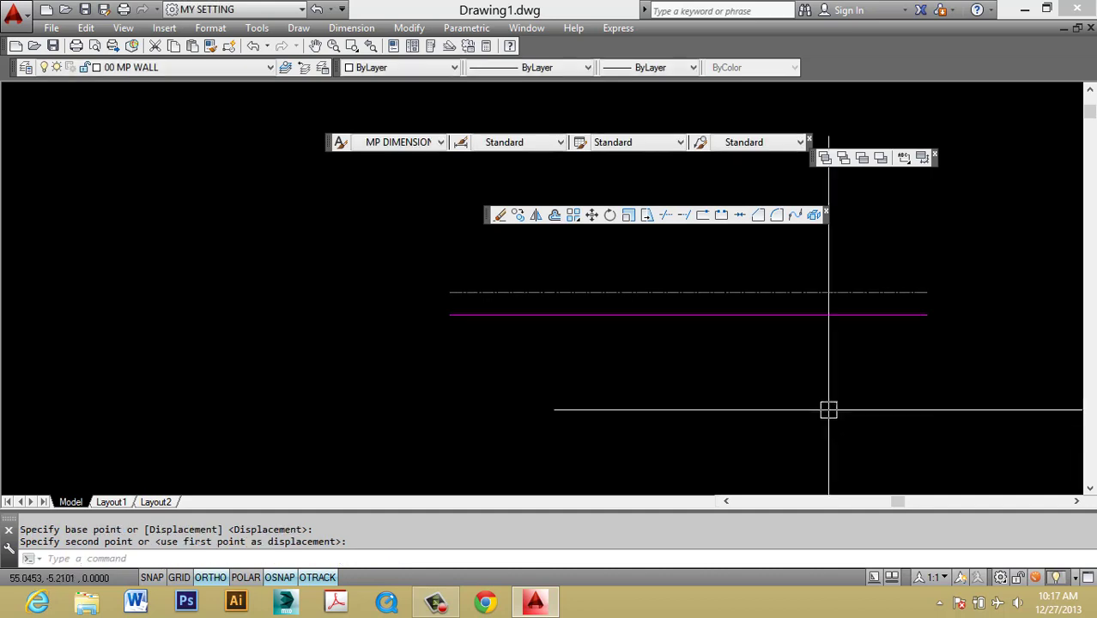
Step: Test picking the gray grid line on its own, clear the selection, and turn selection cycling off
{"action": "left_click", "coordinate": [824, 293]}
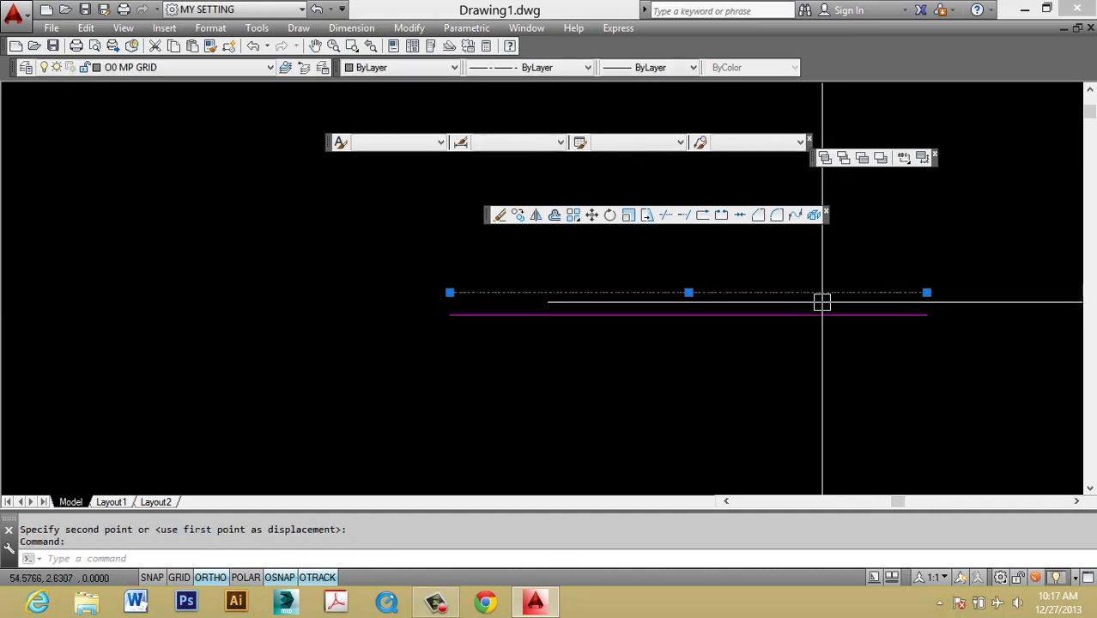
{"action": "key", "text": "Escape"}
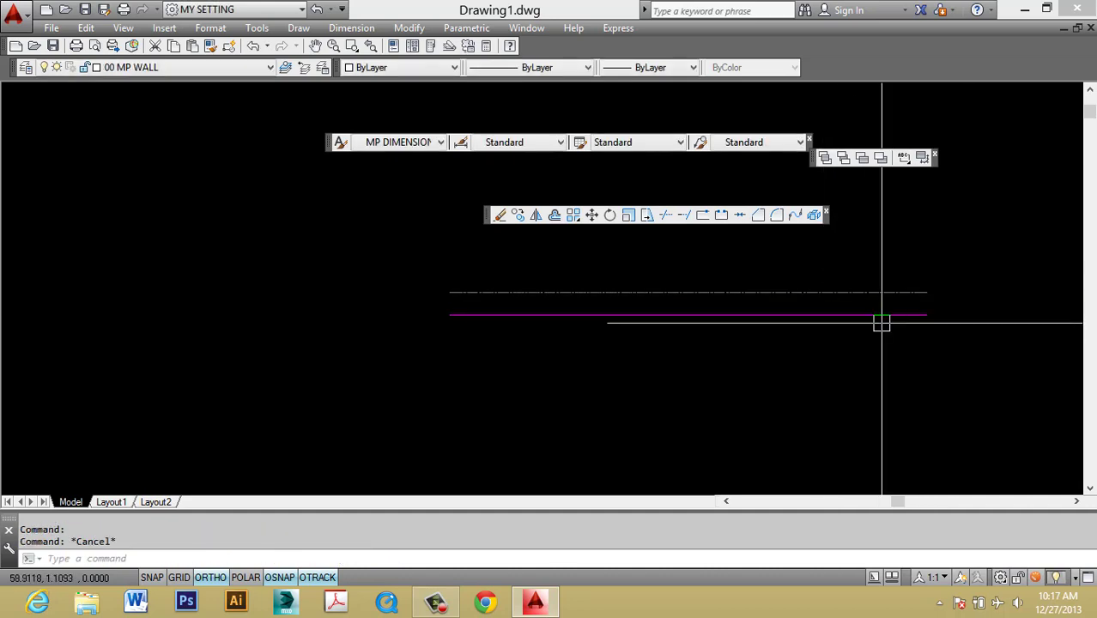
{"action": "left_click", "coordinate": [210, 581]}
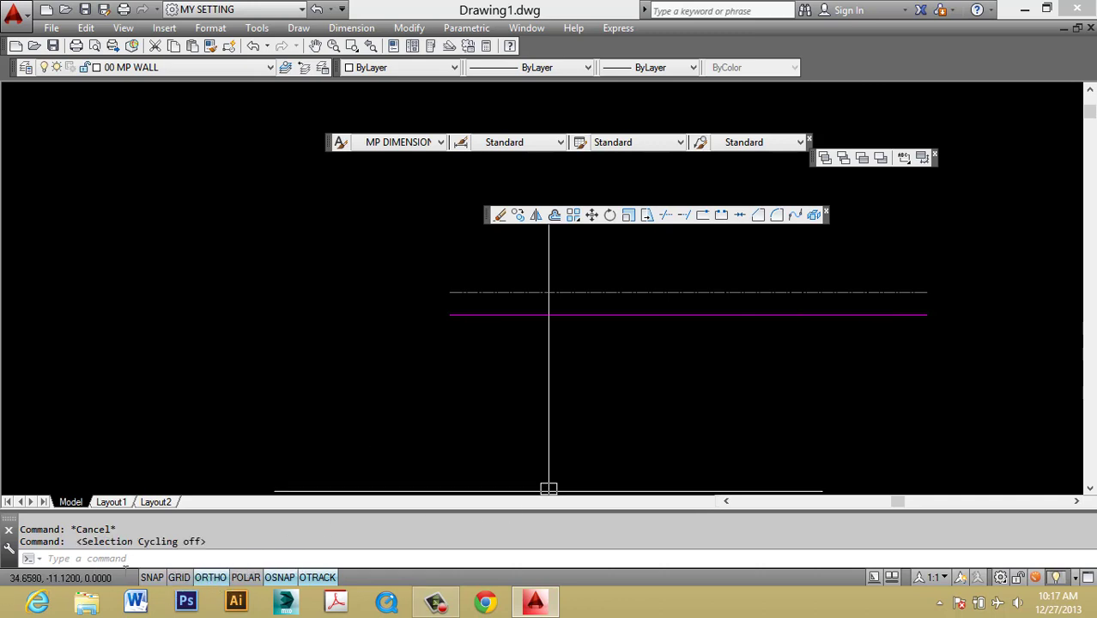
{"action": "right_click", "coordinate": [371, 574]}
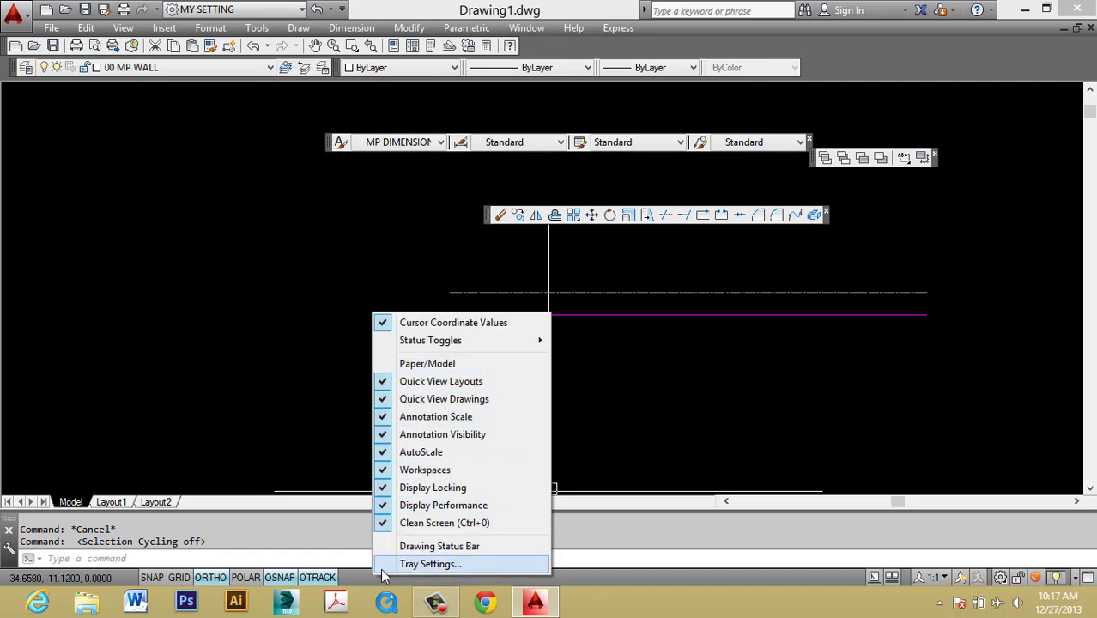
{"action": "key", "text": "Escape"}
{"action": "key", "text": "Escape"}
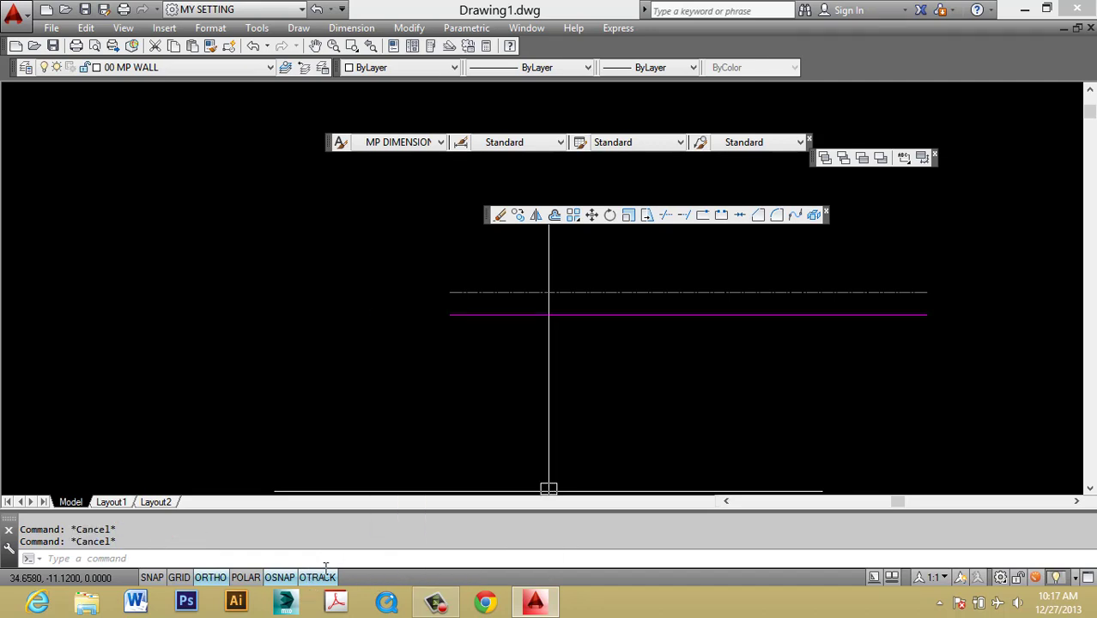
Step: Show the Selection Cycling toggle on the status bar and switch selection cycling on and off, leaving it on
{"action": "right_click", "coordinate": [319, 578]}
{"action": "mouse_move", "coordinate": [348, 569]}
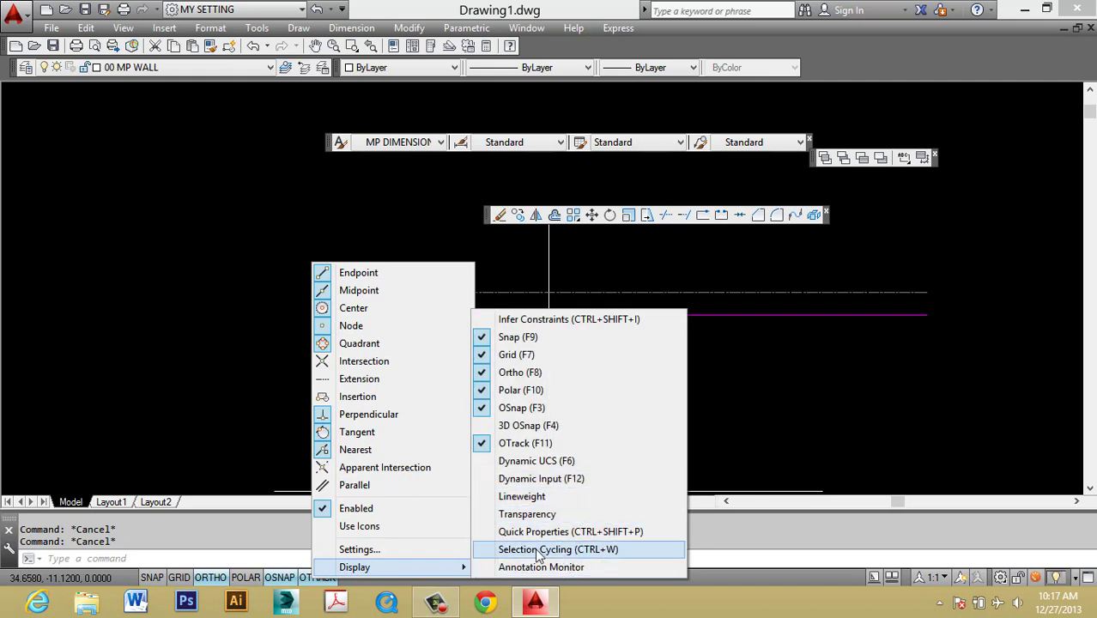
{"action": "left_click", "coordinate": [493, 554]}
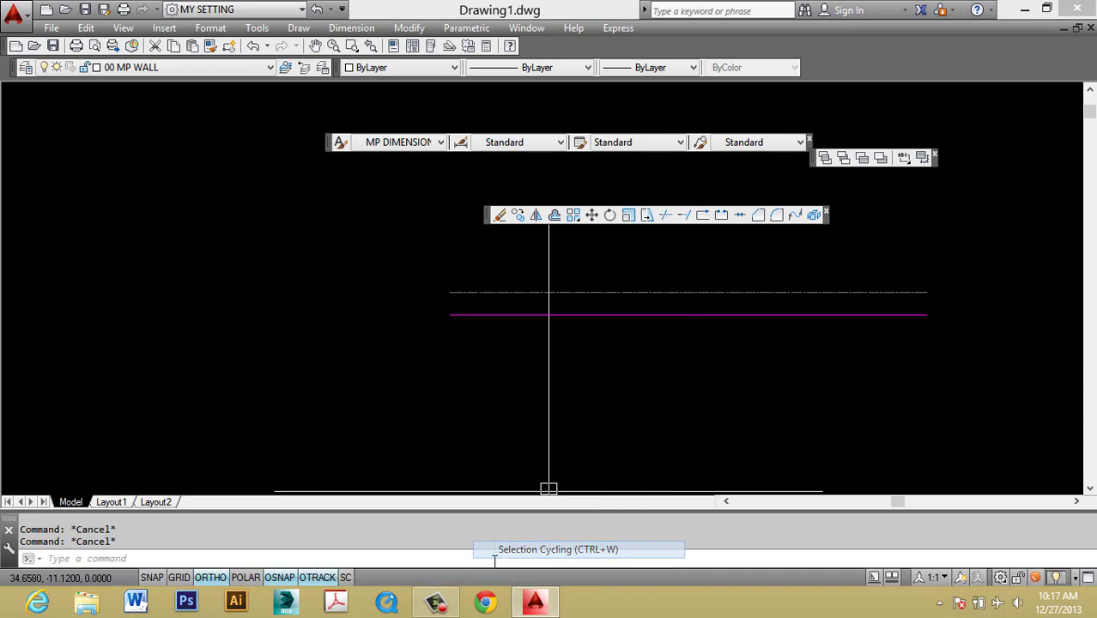
{"action": "left_click", "coordinate": [346, 578]}
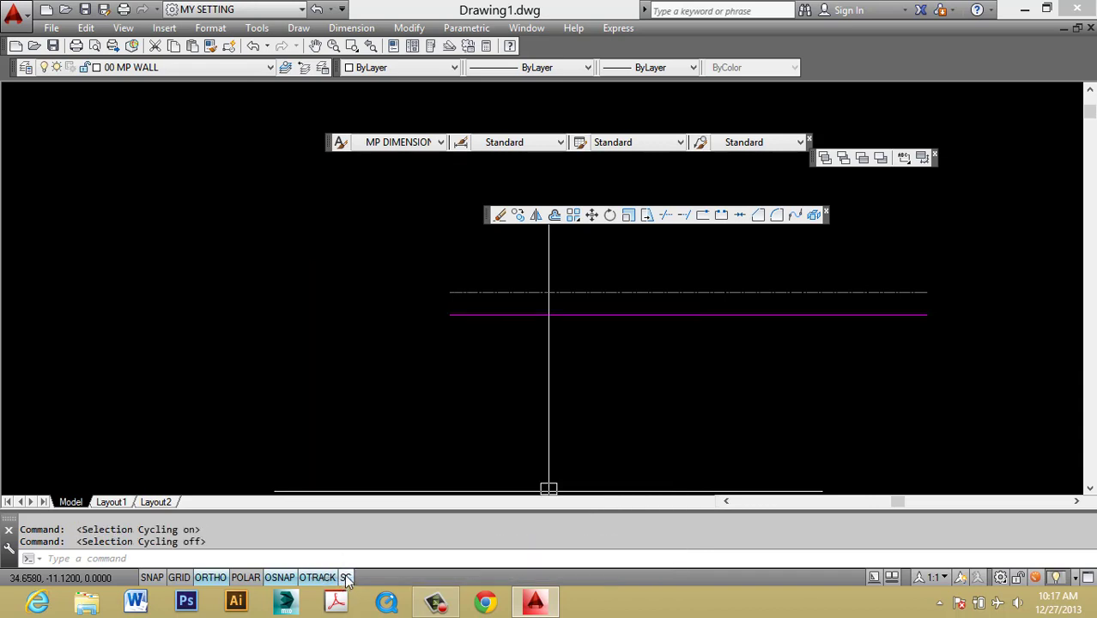
Step: Move the gray grid line straight down onto the magenta door line so that the two overlap
{"action": "left_click", "coordinate": [747, 295]}
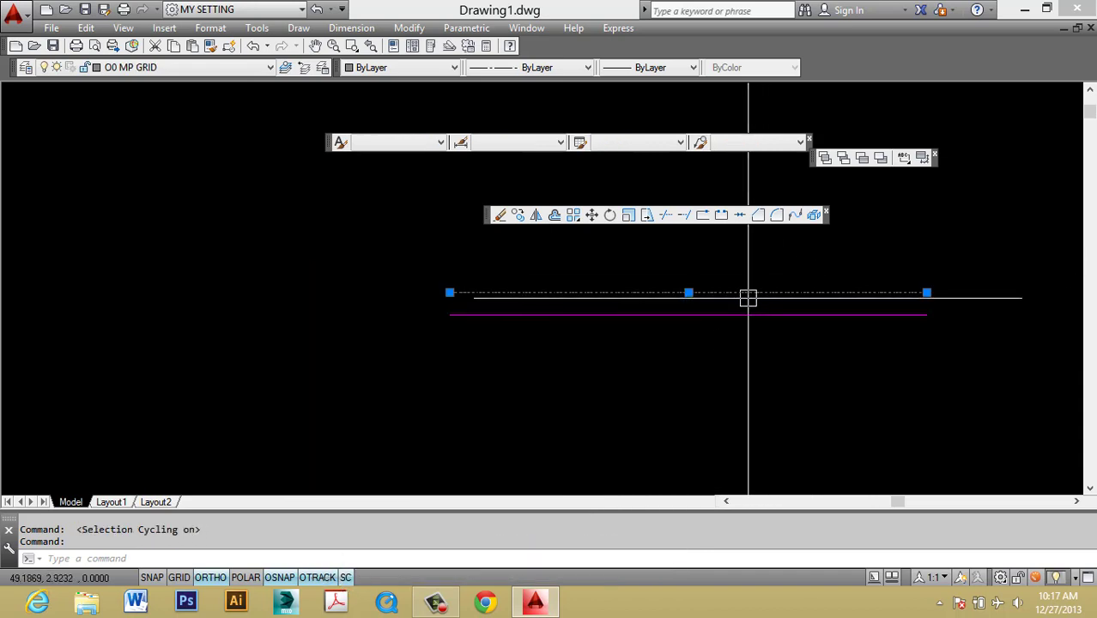
{"action": "type", "text": "m"}
{"action": "key", "text": "Return"}
{"action": "left_click", "coordinate": [750, 294]}
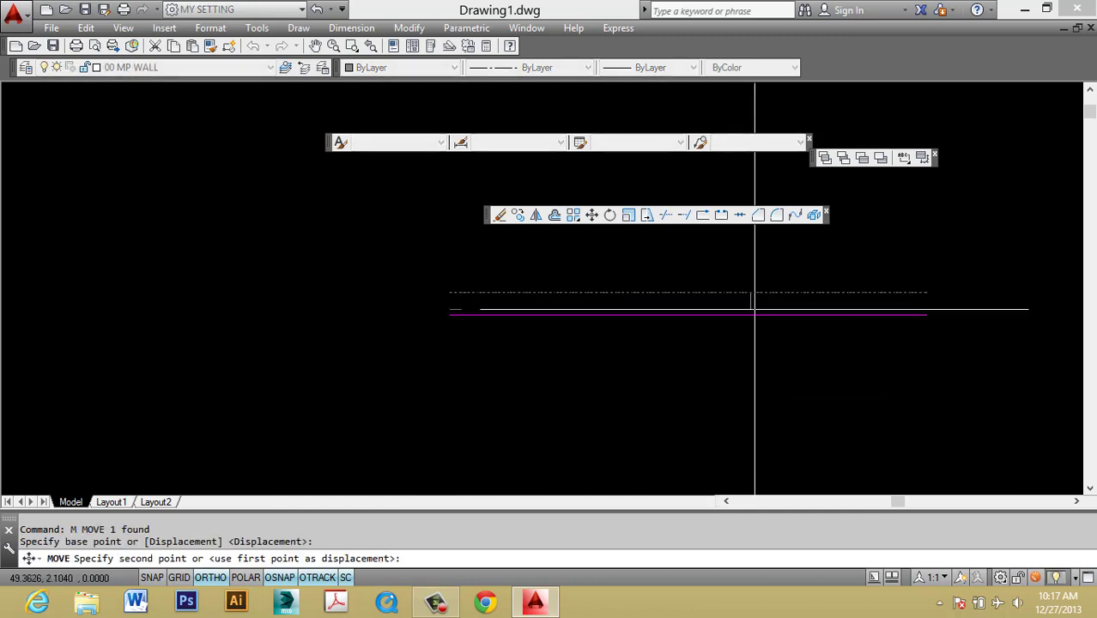
{"action": "key", "text": "Escape"}
Step: Pick the gray line from the overlapping pair using selection cycling and erase it
{"action": "left_click", "coordinate": [822, 314]}
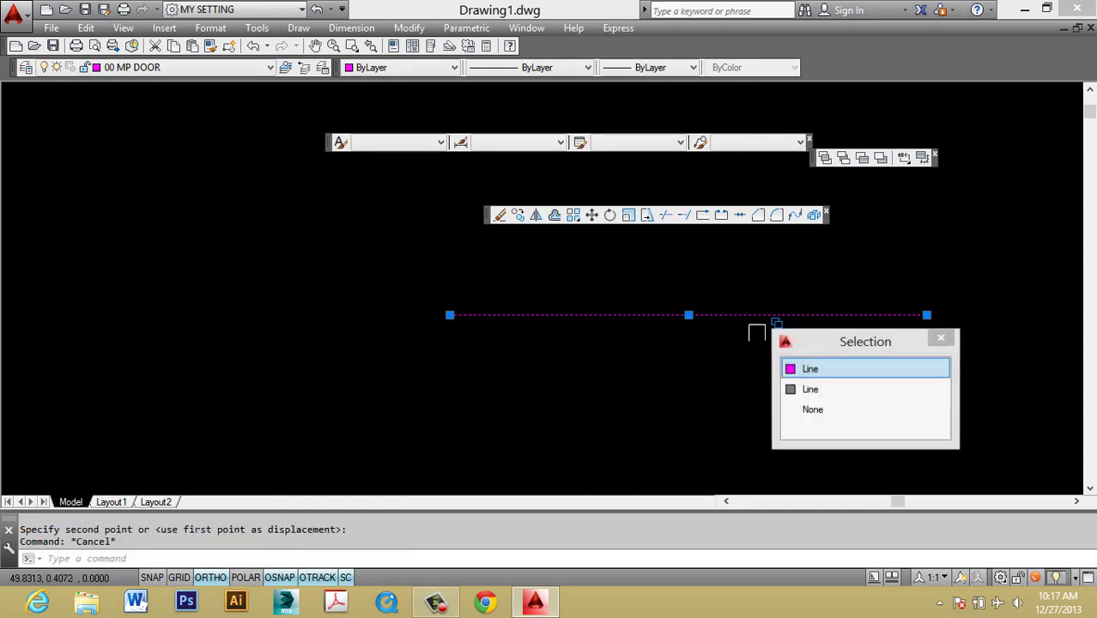
{"action": "left_click", "coordinate": [822, 389]}
{"action": "type", "text": "e"}
{"action": "key", "text": "Return"}
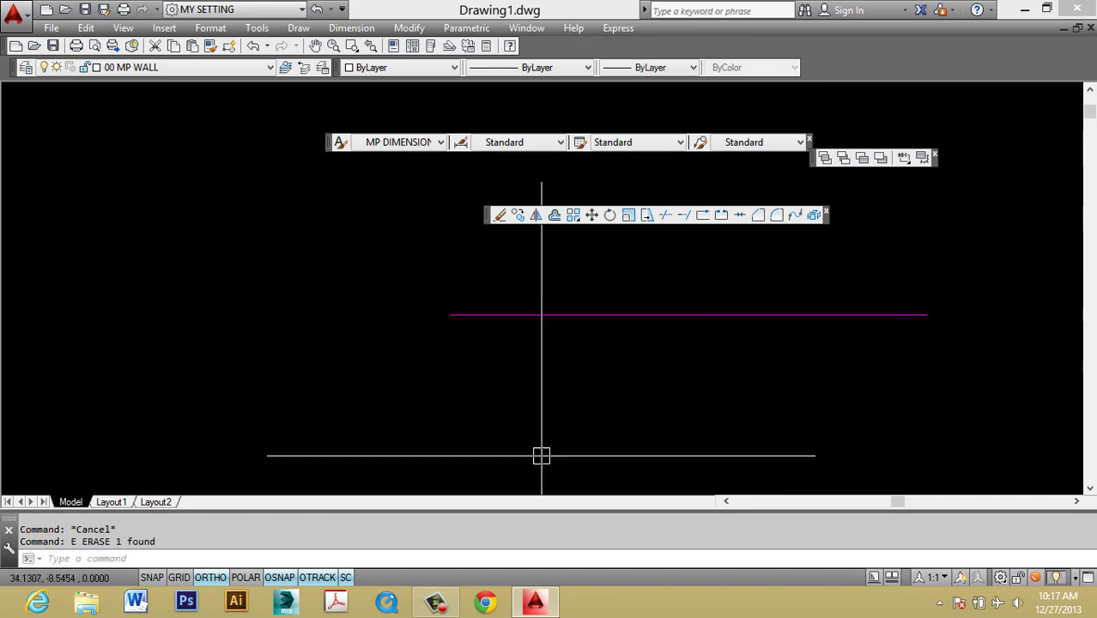
Step: Turn selection cycling off and remove its toggle from the status bar
{"action": "left_click", "coordinate": [346, 580]}
{"action": "key", "text": "Escape"}
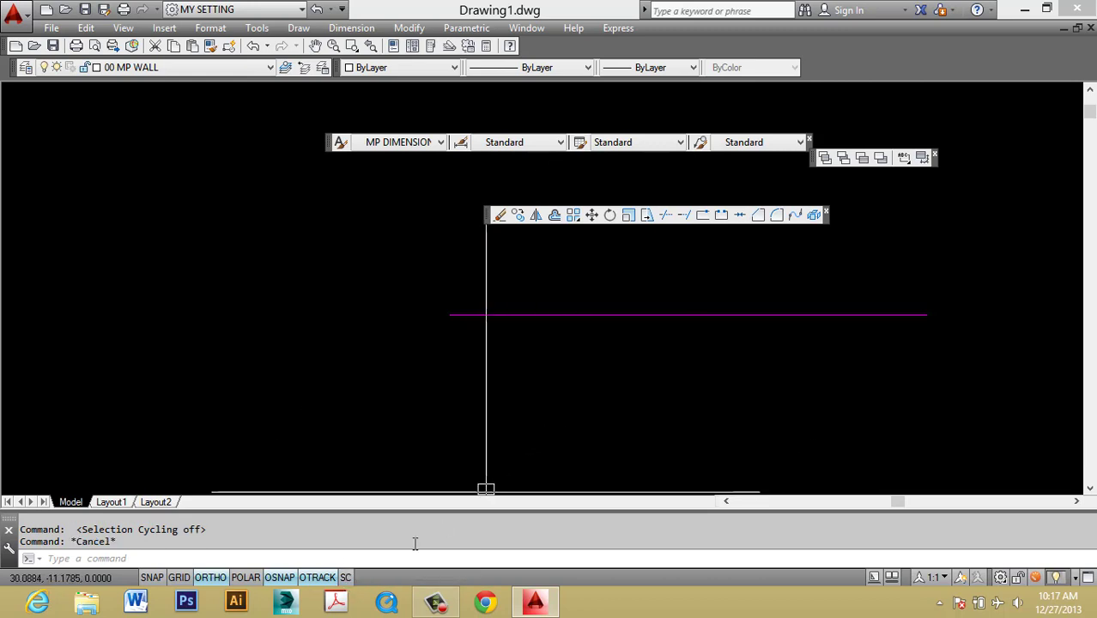
{"action": "right_click", "coordinate": [342, 581]}
{"action": "mouse_move", "coordinate": [417, 566]}
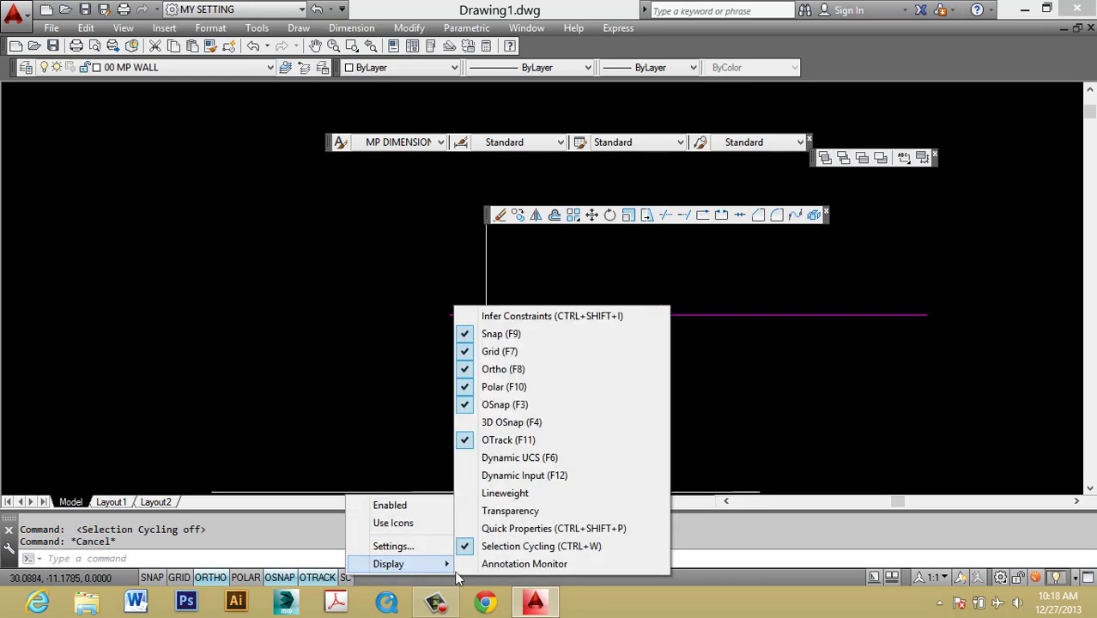
{"action": "left_click", "coordinate": [469, 549]}
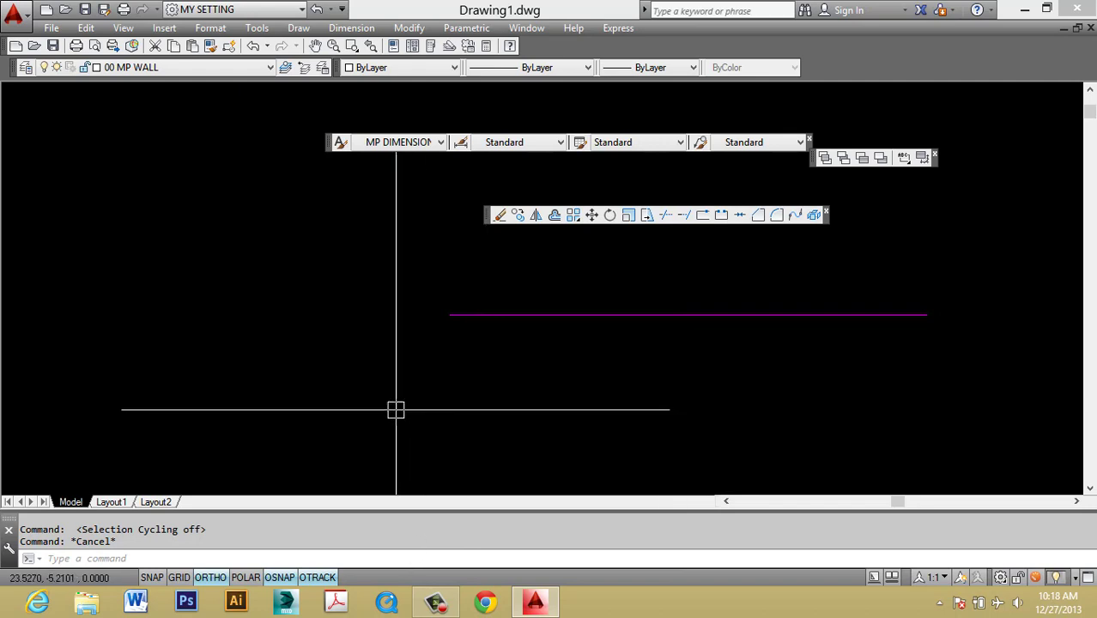
{"action": "middle_click_drag", "start_coordinate": [394, 407], "coordinate": [443, 417]}
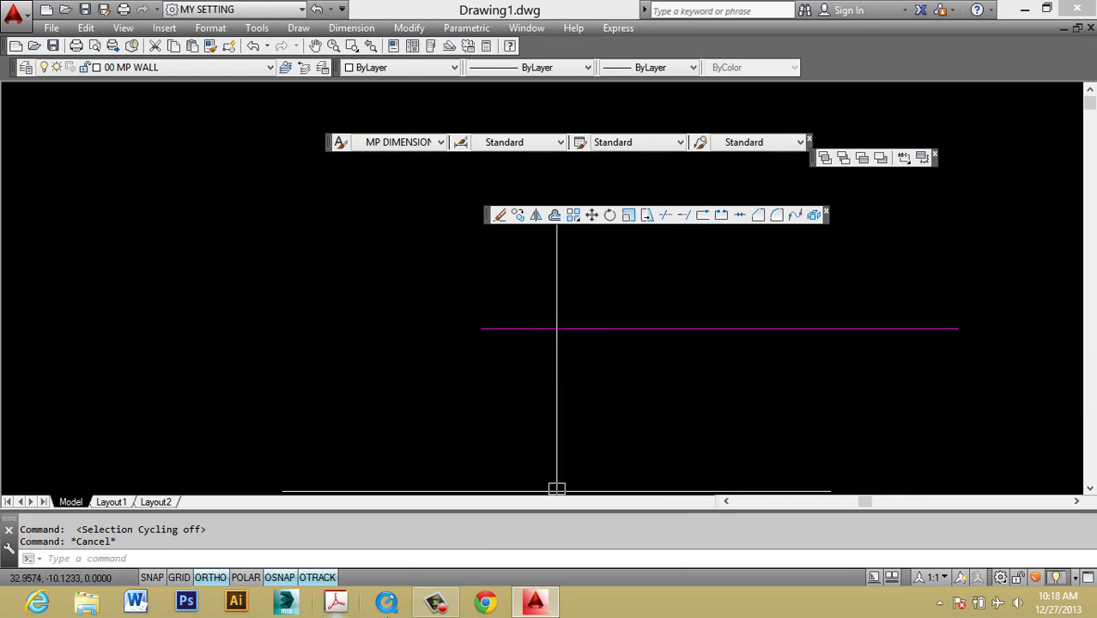
{"action": "left_click", "coordinate": [436, 601]}
{"action": "left_click", "coordinate": [993, 400]}
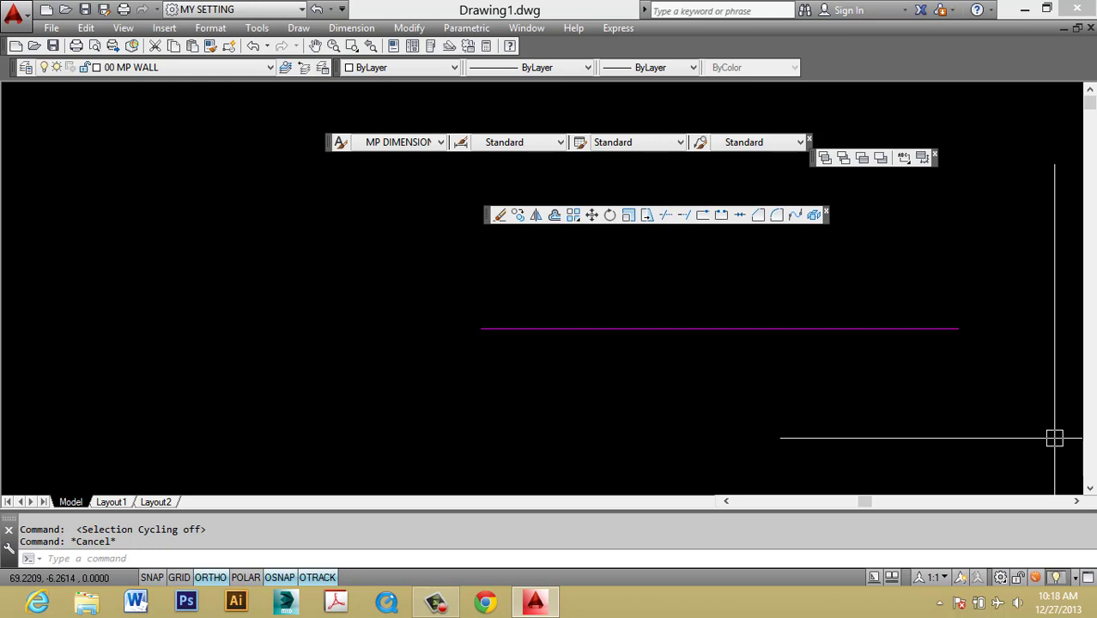
{"action": "left_click", "coordinate": [458, 607]}
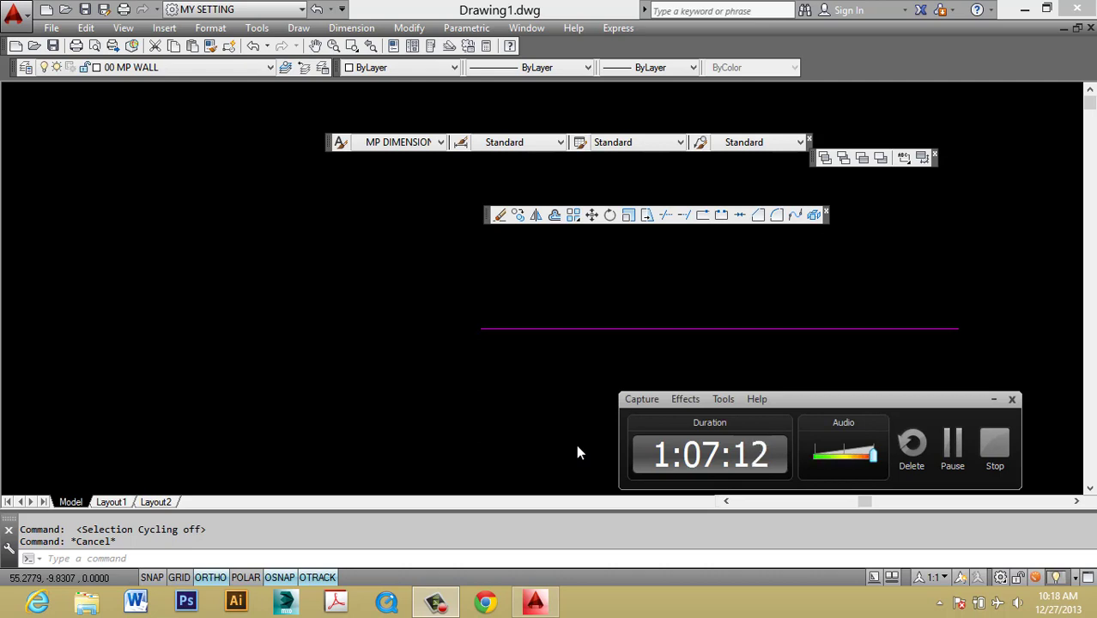
Step: Erase the remaining magenta line with a crossing selection
{"action": "left_click", "coordinate": [535, 387]}
{"action": "key", "text": "Escape"}
{"action": "left_click", "coordinate": [577, 350]}
{"action": "left_click", "coordinate": [530, 320]}
{"action": "type", "text": "e"}
{"action": "key", "text": "space"}
{"action": "key", "text": "Escape"}
{"action": "scroll", "coordinate": [311, 219], "scroll_direction": "down", "scroll_amount": 5}
{"action": "key", "text": "Escape"}
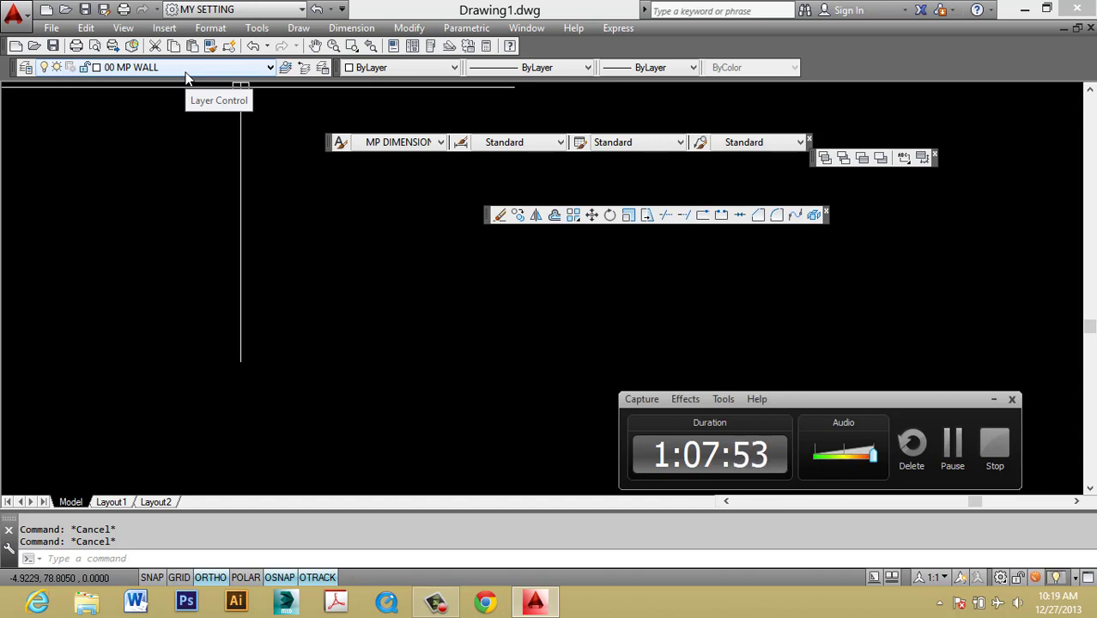
{"action": "type", "text": "az"}
{"action": "key", "text": "BackSpace"}
{"action": "key", "text": "BackSpace"}
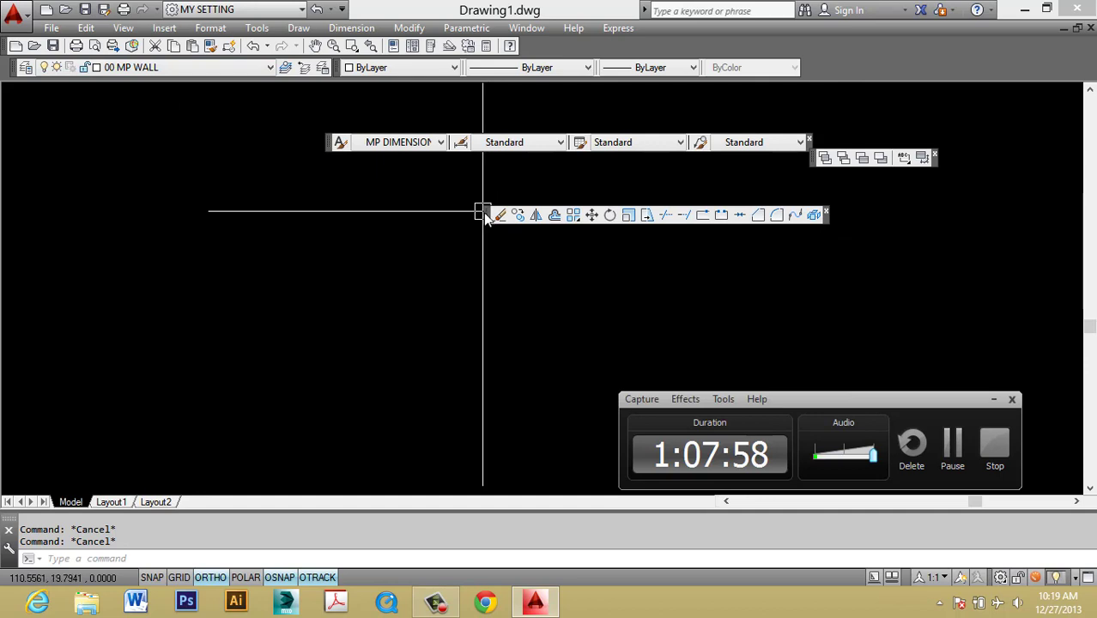
Step: Dock the floating Modify, Styles and Draw Order toolbars in rows below the Layers toolbar
{"action": "left_click_drag", "start_coordinate": [485, 217], "coordinate": [60, 113]}
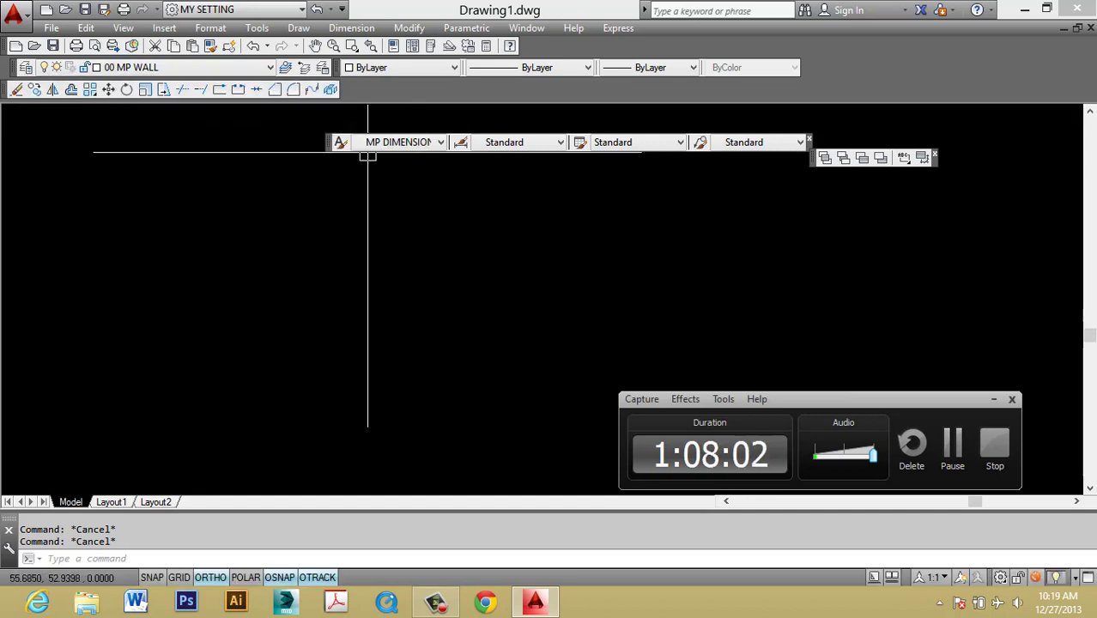
{"action": "left_click_drag", "start_coordinate": [330, 142], "coordinate": [121, 110]}
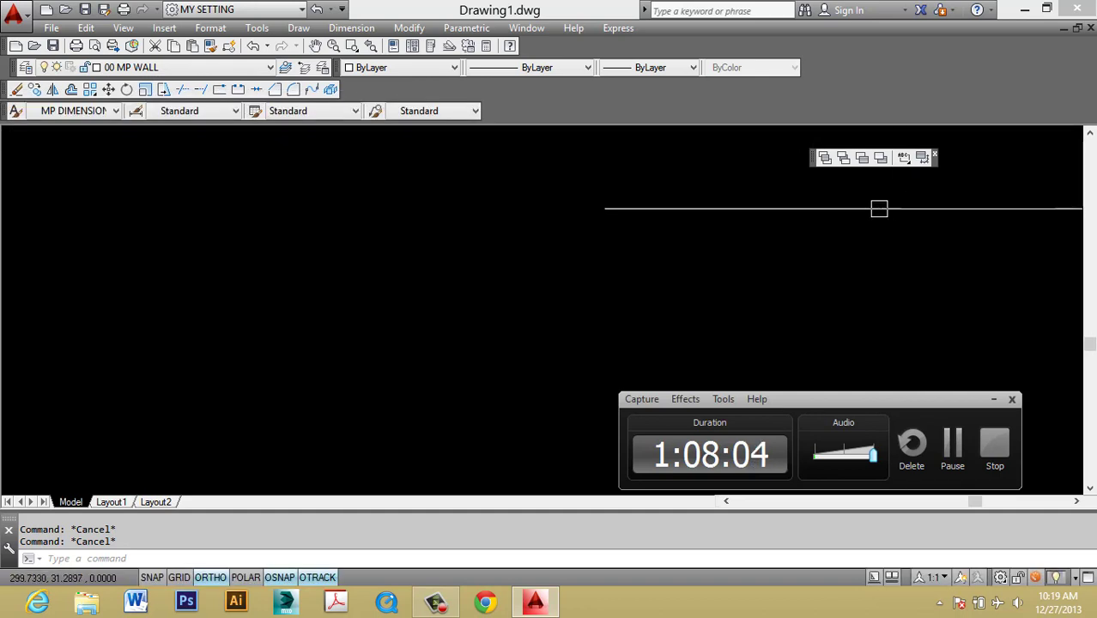
{"action": "left_click_drag", "start_coordinate": [810, 158], "coordinate": [523, 81]}
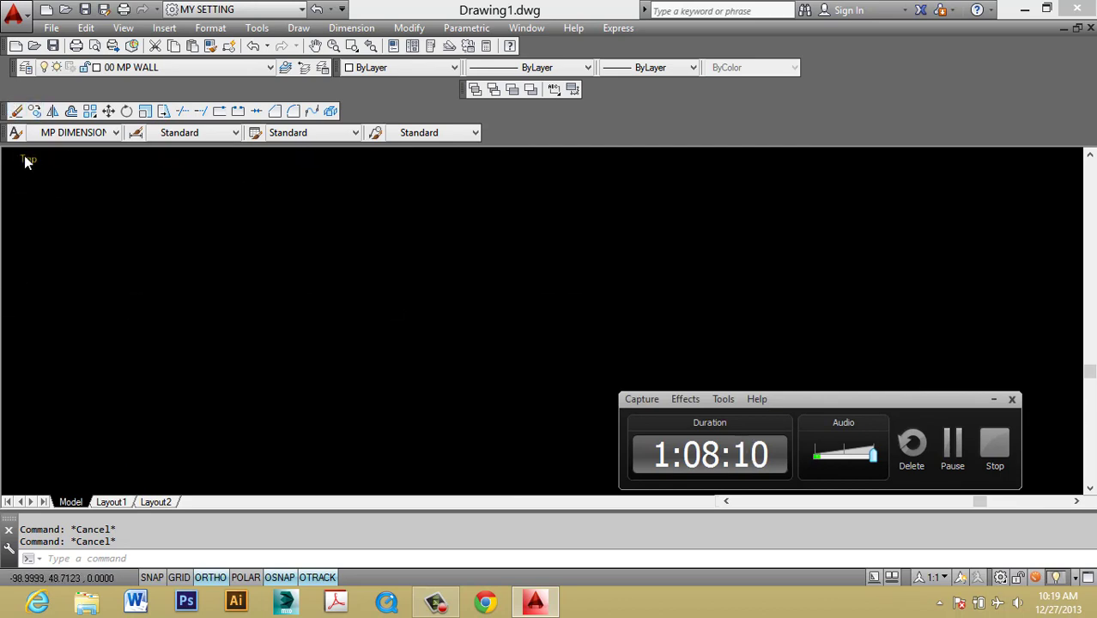
{"action": "left_click_drag", "start_coordinate": [8, 111], "coordinate": [25, 89]}
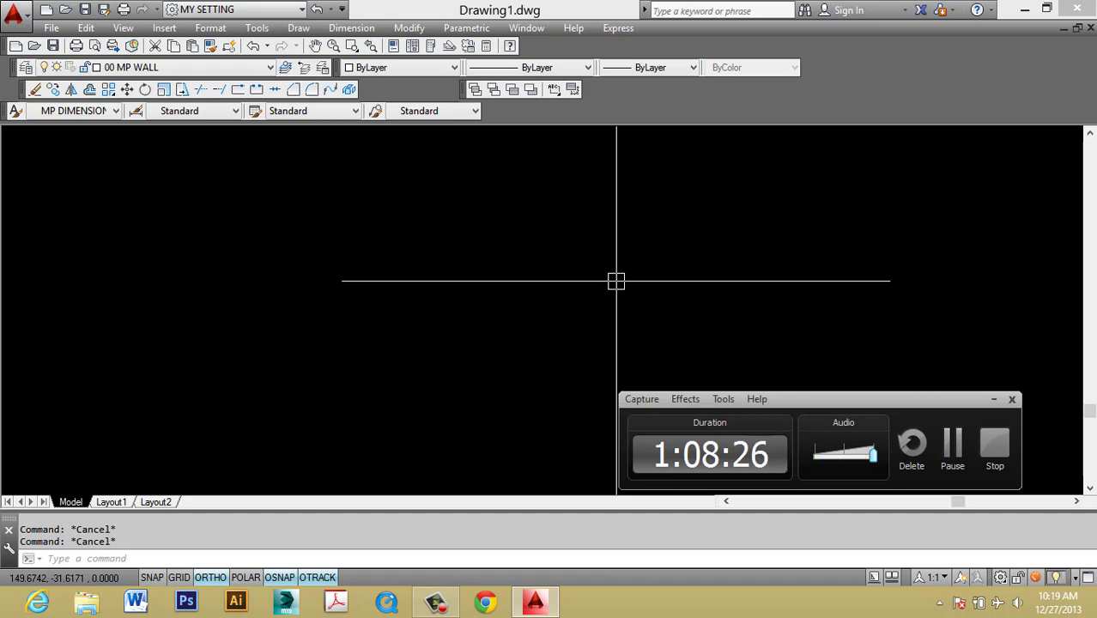
{"action": "type", "text": "UN"}
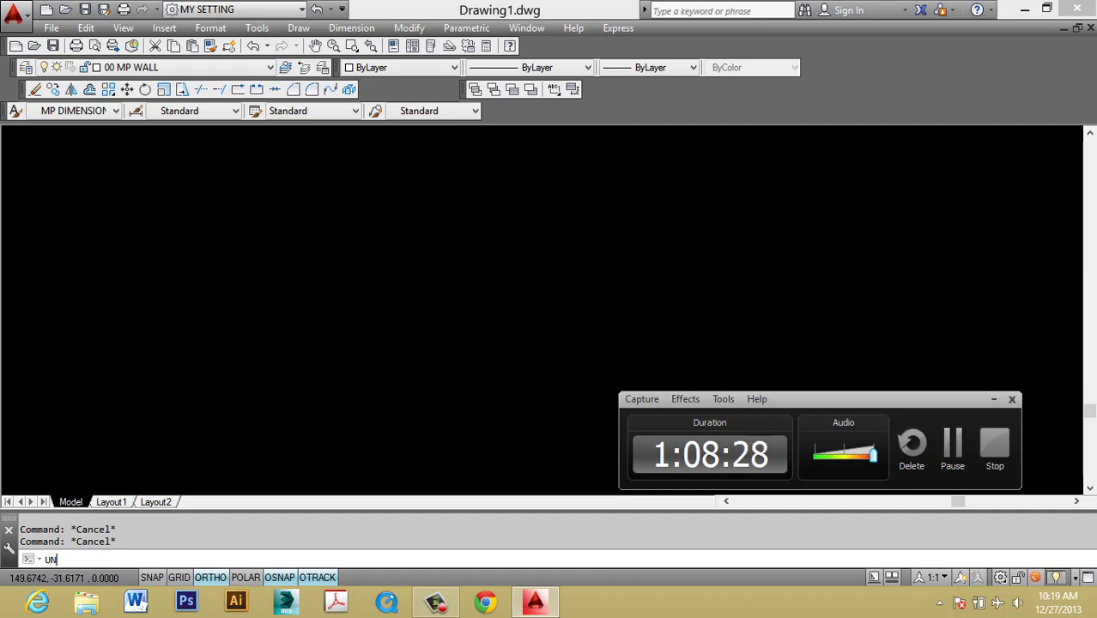
{"action": "key", "text": "Return"}
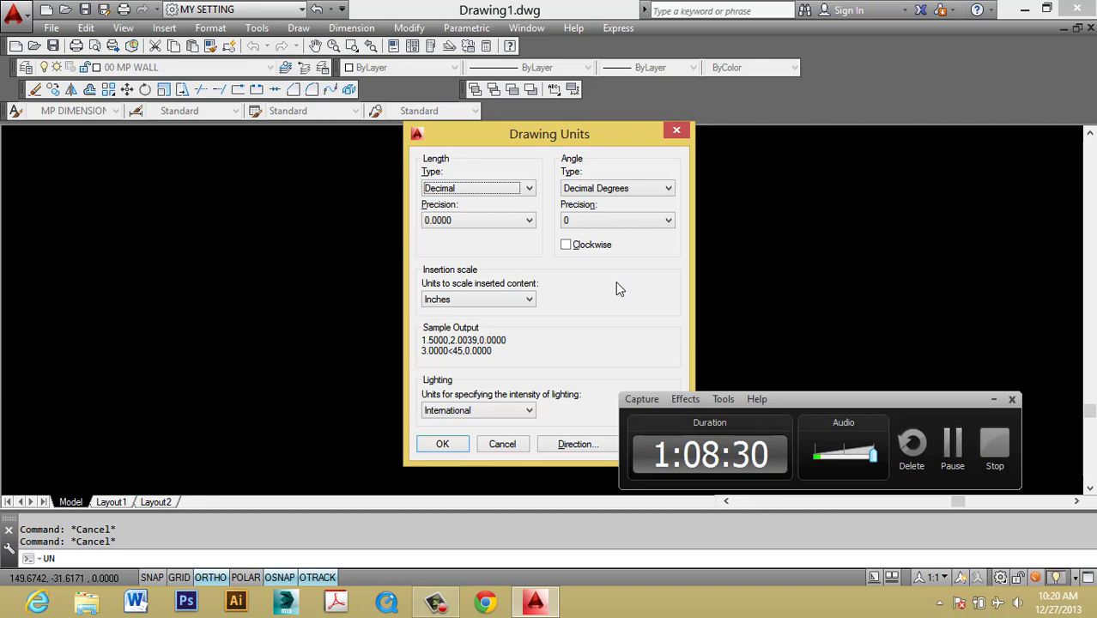
{"action": "left_click", "coordinate": [679, 134]}
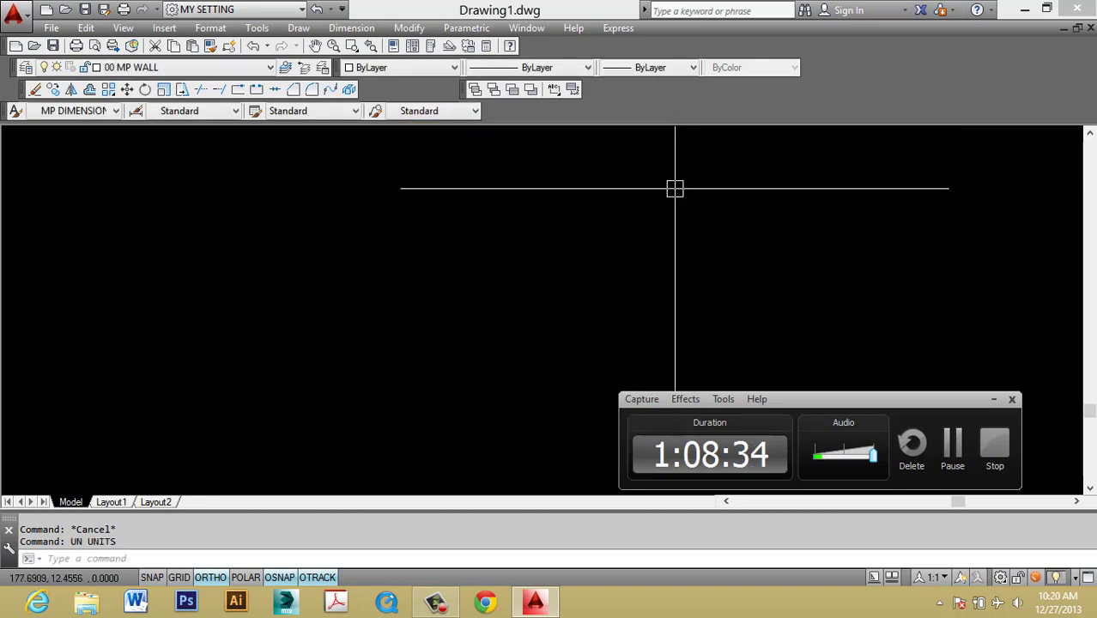
{"action": "type", "text": "UN"}
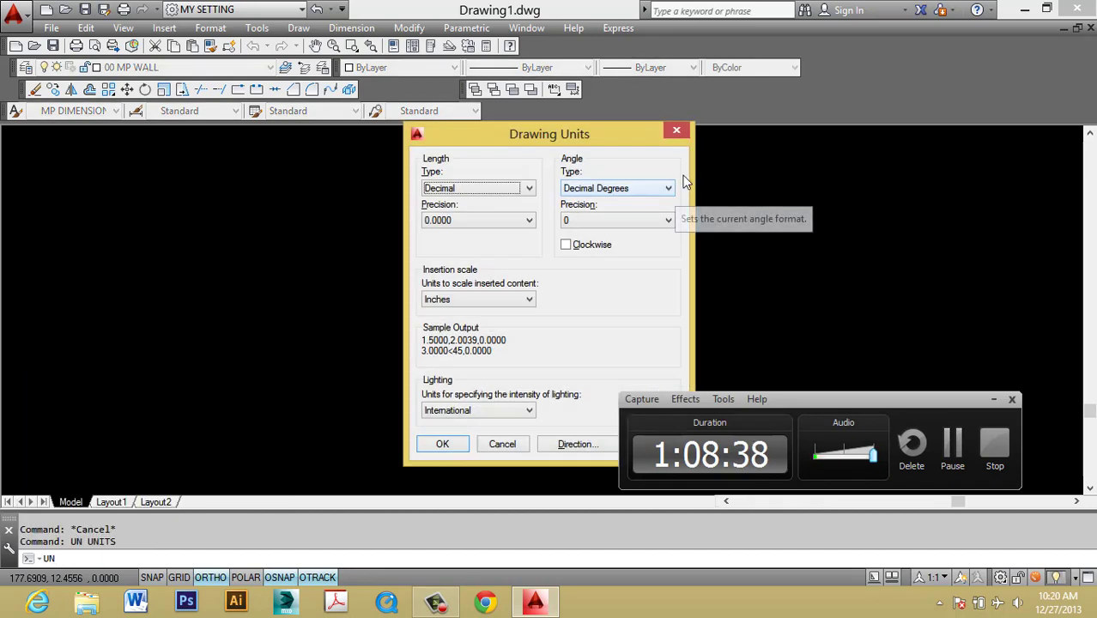
{"action": "left_click_drag", "start_coordinate": [564, 132], "coordinate": [440, 117]}
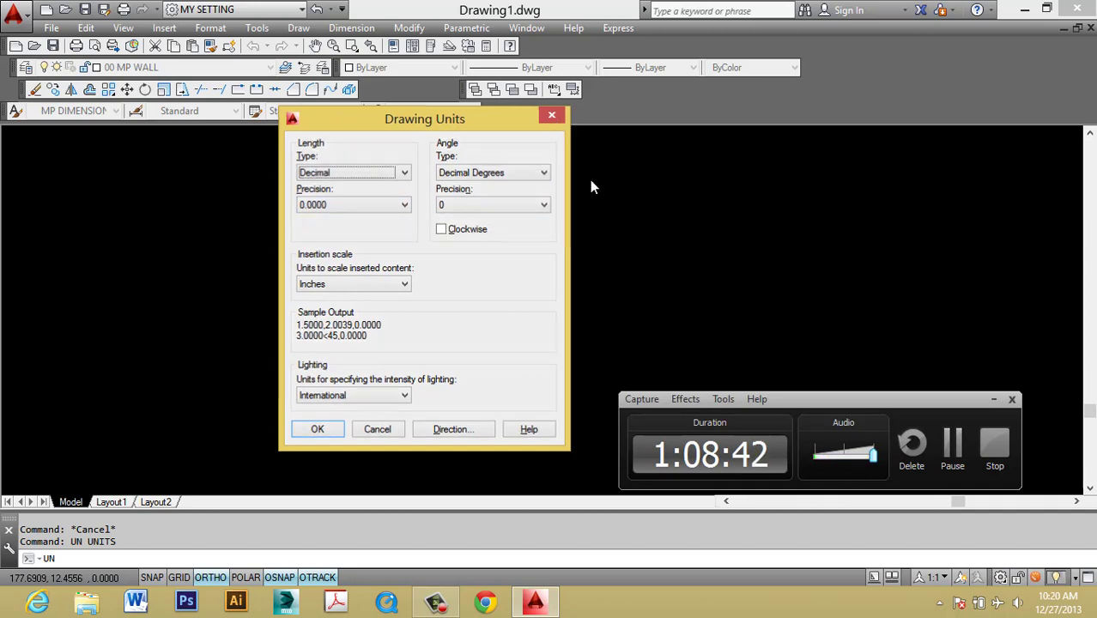
{"action": "key", "text": "Return"}
Step: Reload the MY SETTING workspace to restore its saved toolbar layout
{"action": "left_click", "coordinate": [999, 577]}
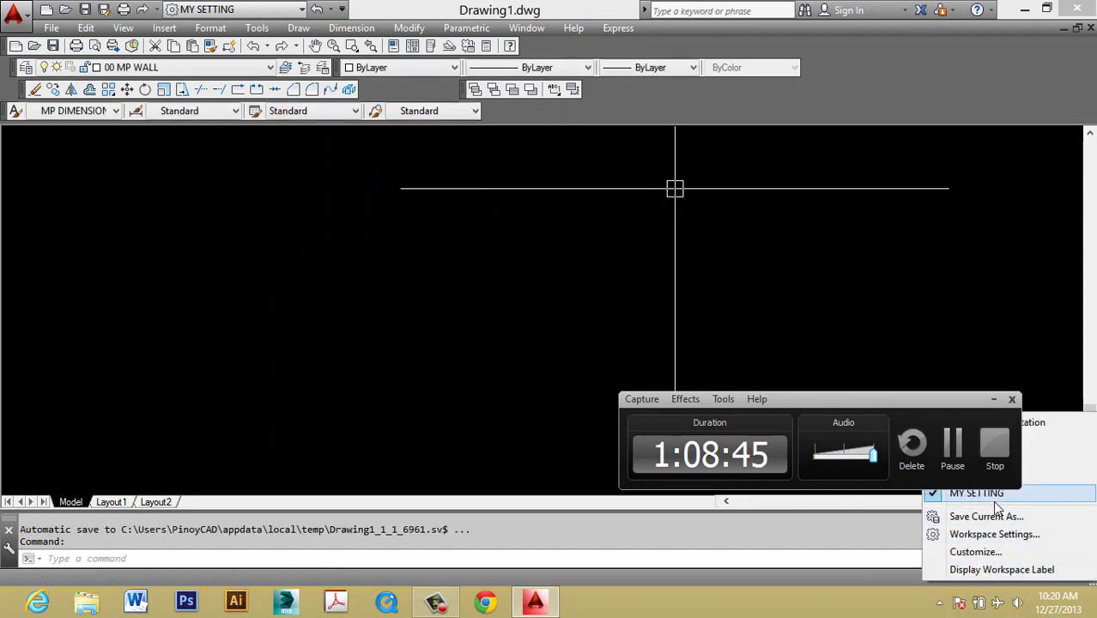
{"action": "left_click", "coordinate": [949, 488]}
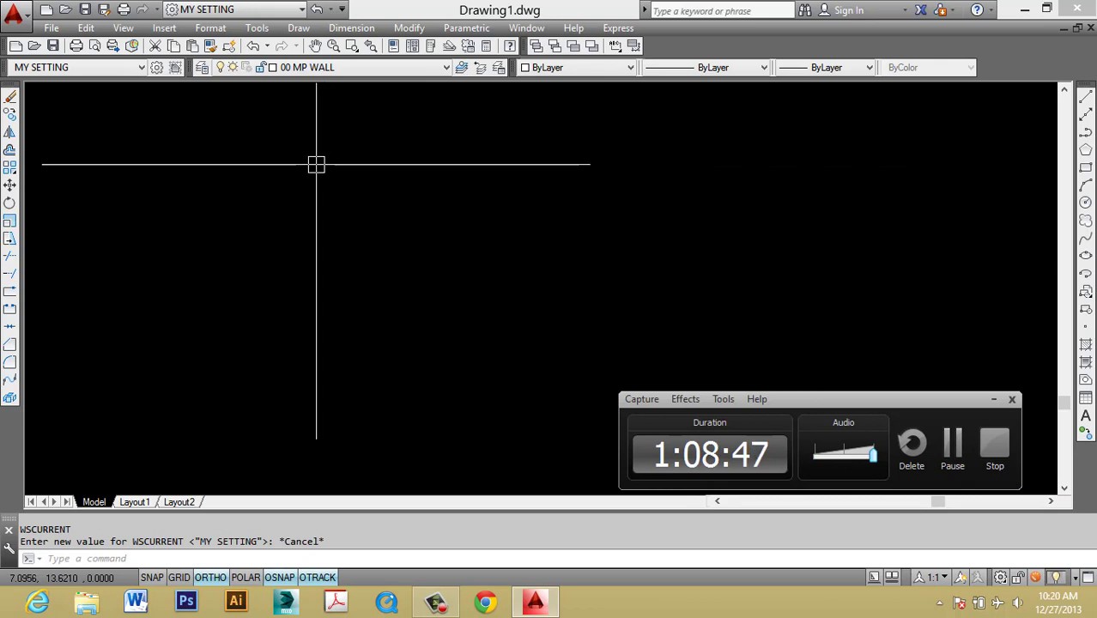
Step: Configure the drawing units with a length precision of 0 and Millimeters as the insertion scale
{"action": "type", "text": "UN"}
{"action": "key", "text": "Return"}
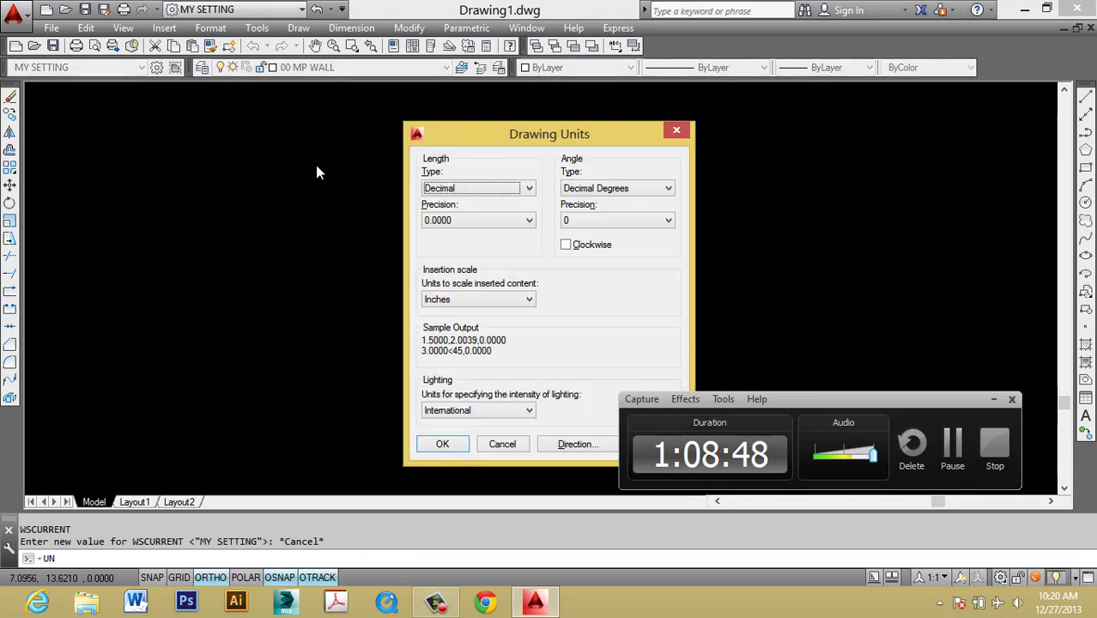
{"action": "left_click", "coordinate": [499, 225]}
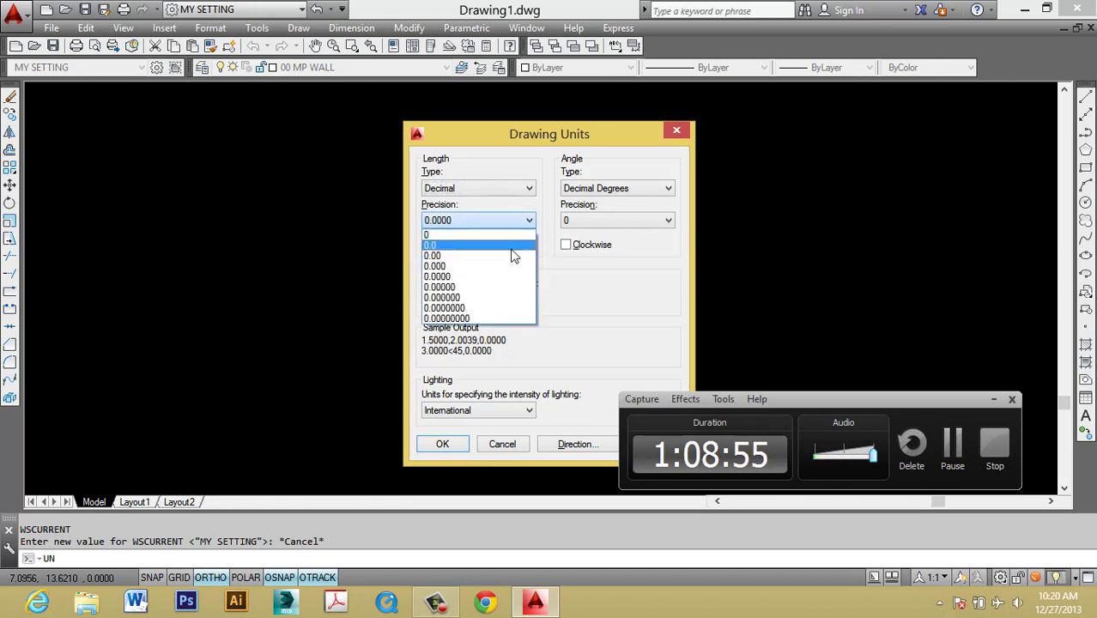
{"action": "left_click", "coordinate": [498, 236]}
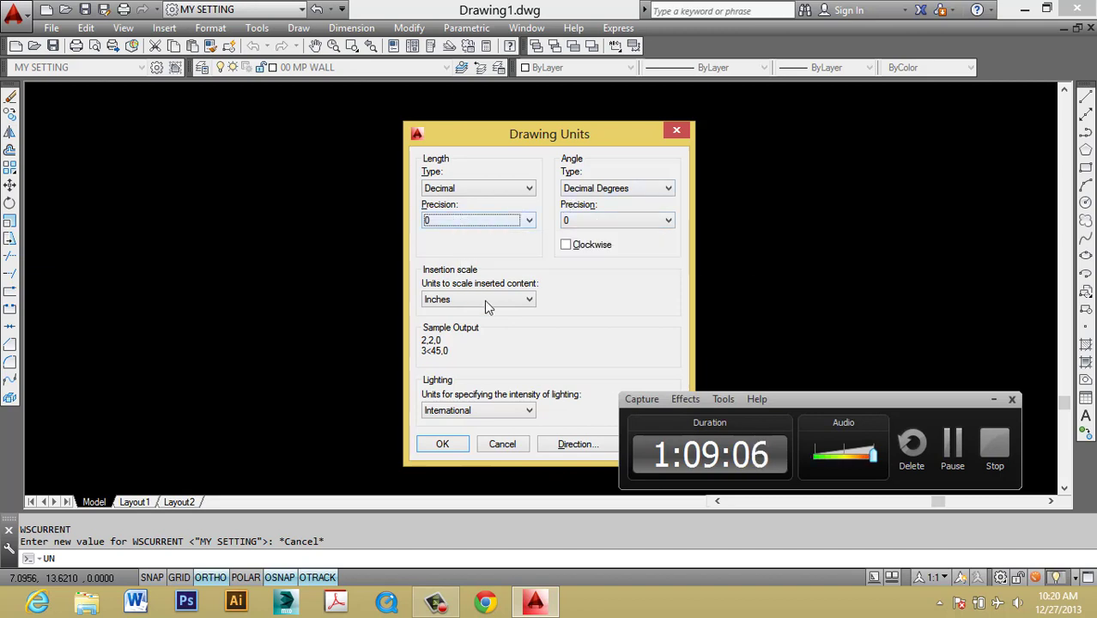
{"action": "left_click", "coordinate": [517, 303]}
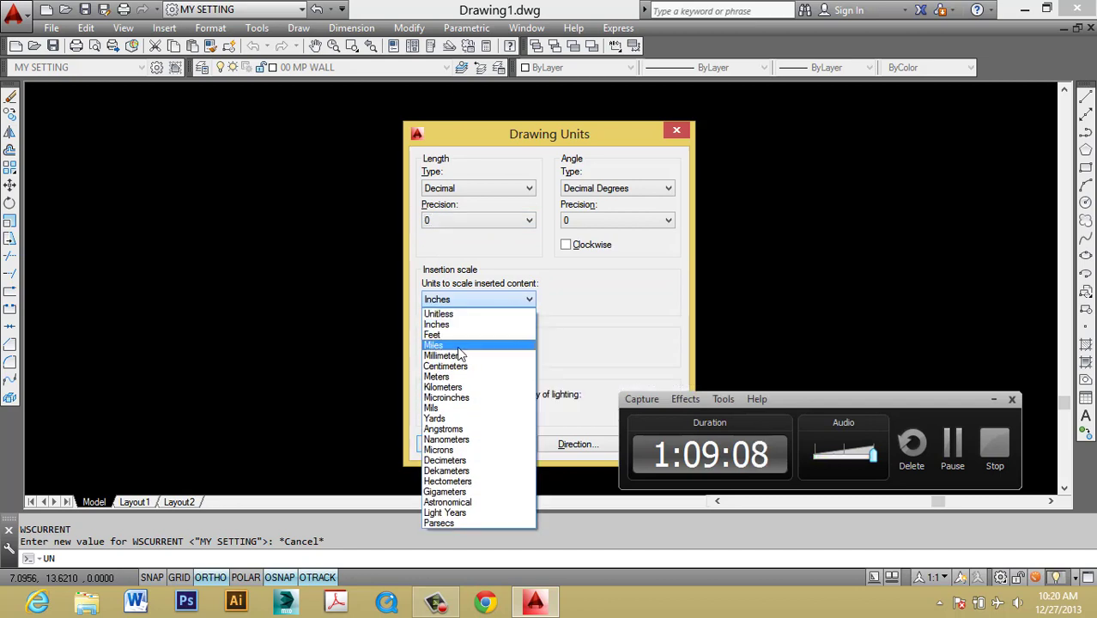
{"action": "left_click", "coordinate": [459, 354]}
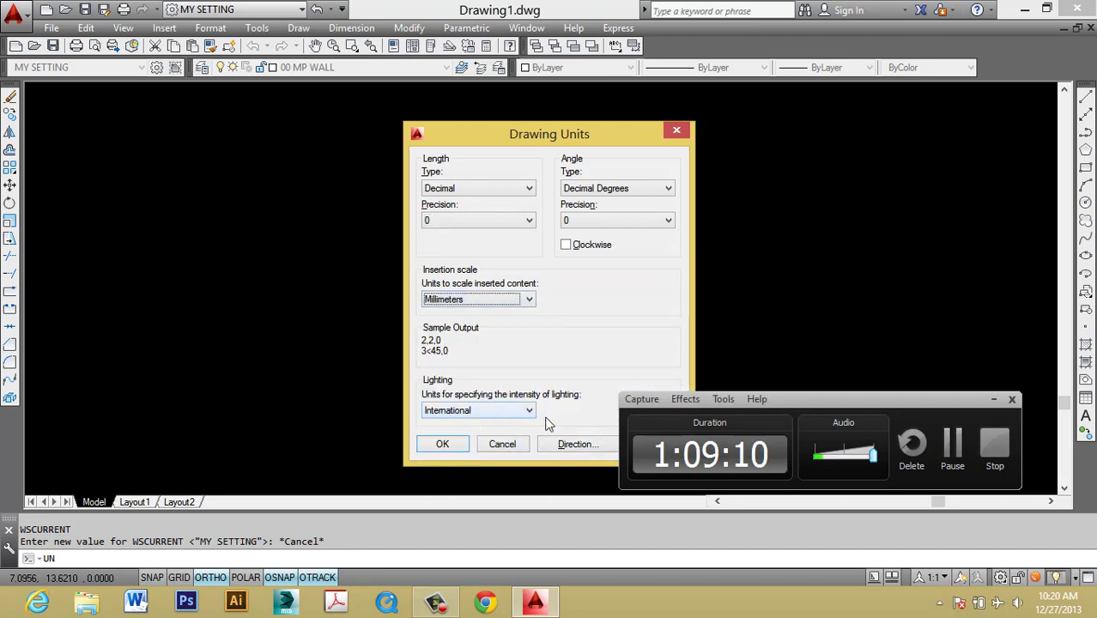
{"action": "left_click", "coordinate": [443, 445]}
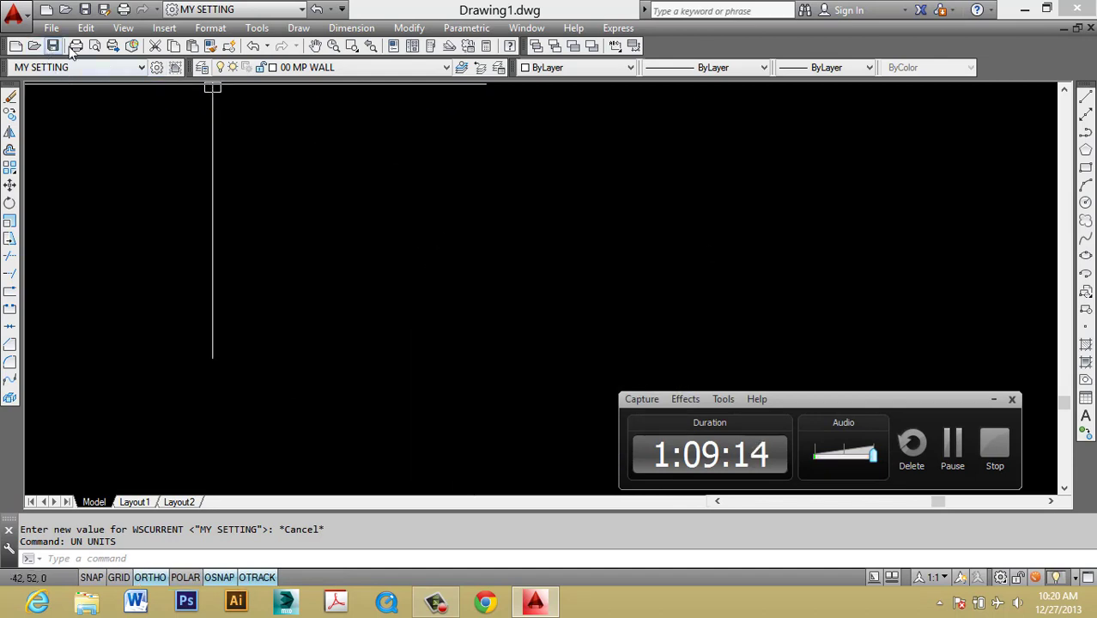
Step: Save the drawing to the Desktop as SAMPLE in AutoCAD 2004/LT2004 Drawing format
{"action": "left_click_drag", "start_coordinate": [955, 399], "coordinate": [764, 225]}
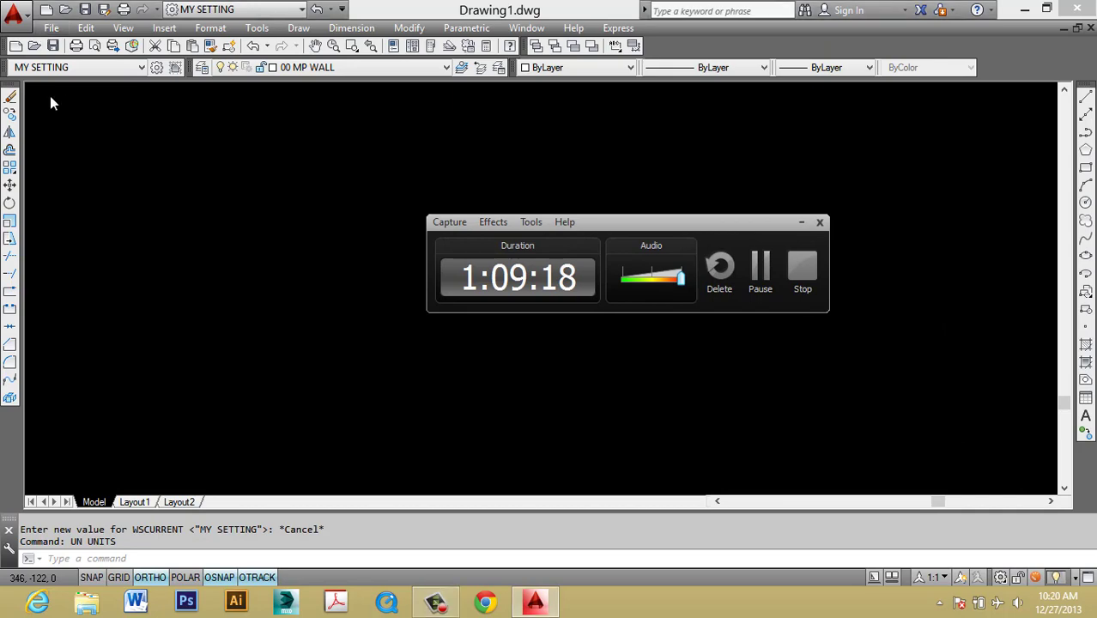
{"action": "left_click", "coordinate": [50, 31]}
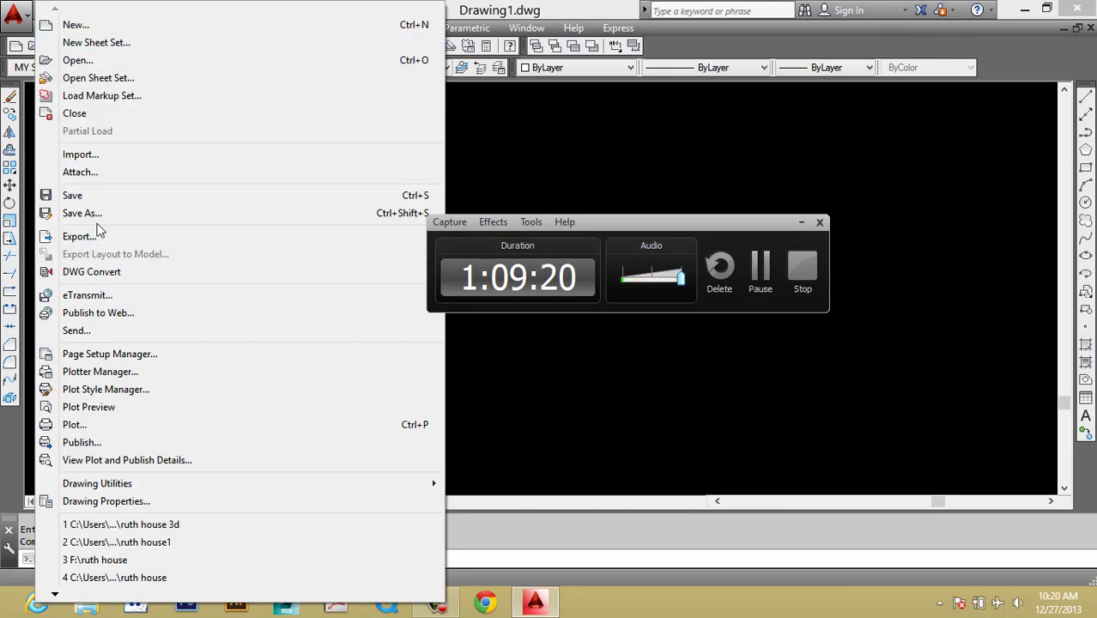
{"action": "left_click", "coordinate": [82, 213]}
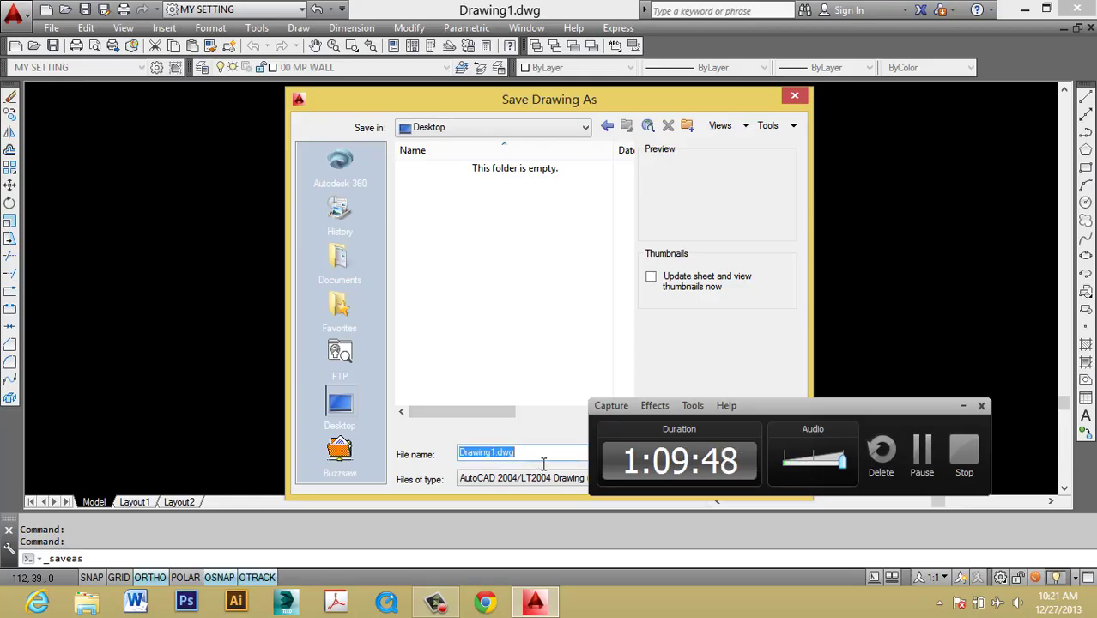
{"action": "type", "text": "S"}
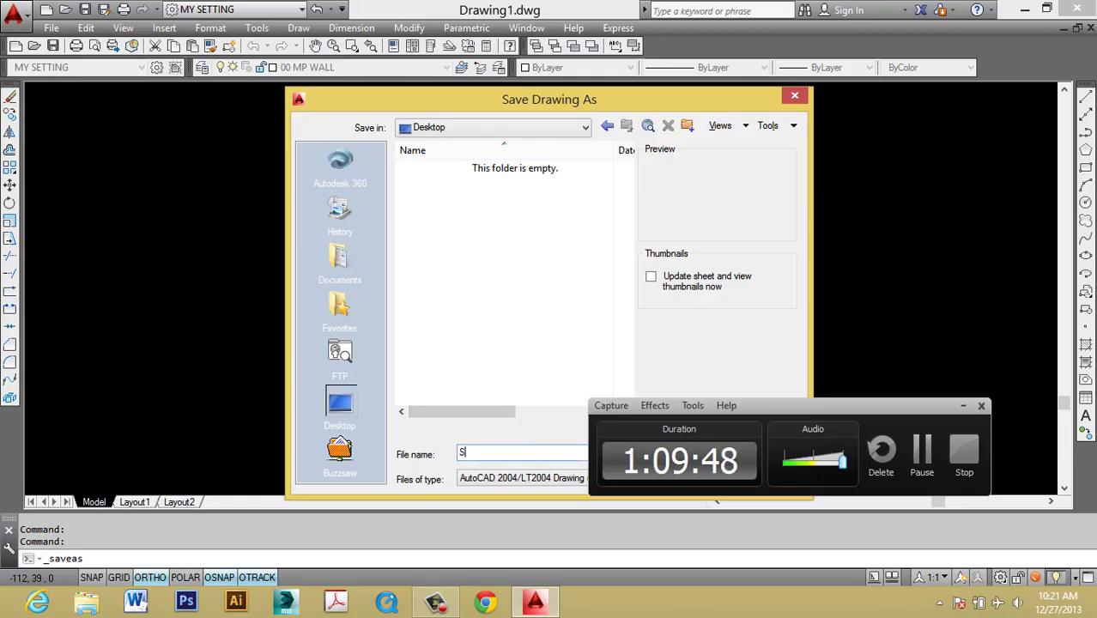
{"action": "type", "text": "AMPLE"}
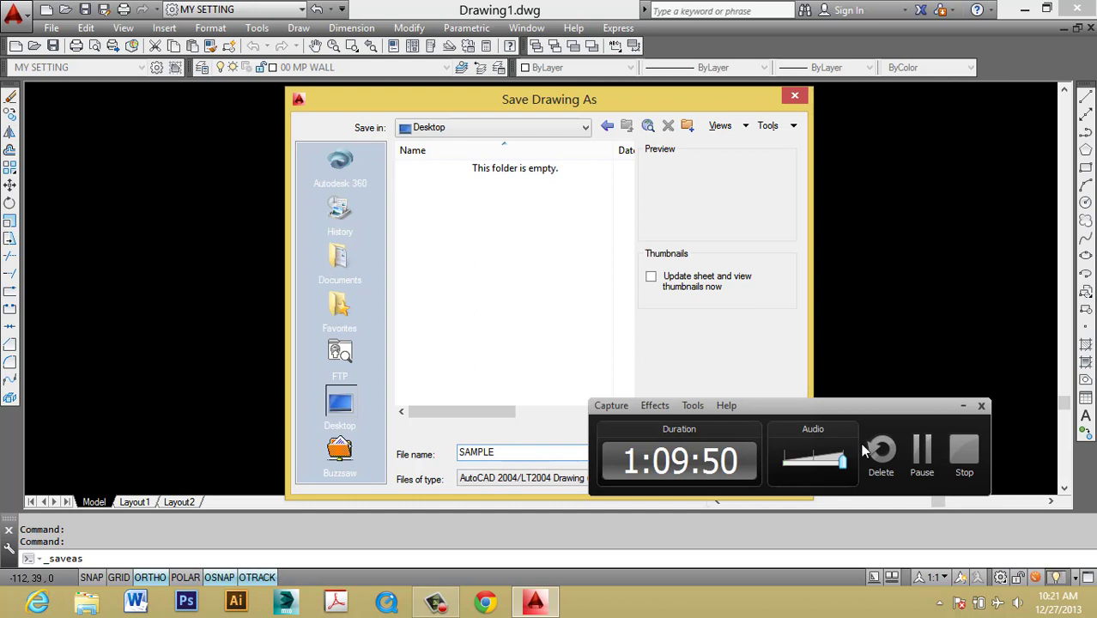
{"action": "left_click_drag", "start_coordinate": [933, 407], "coordinate": [933, 94]}
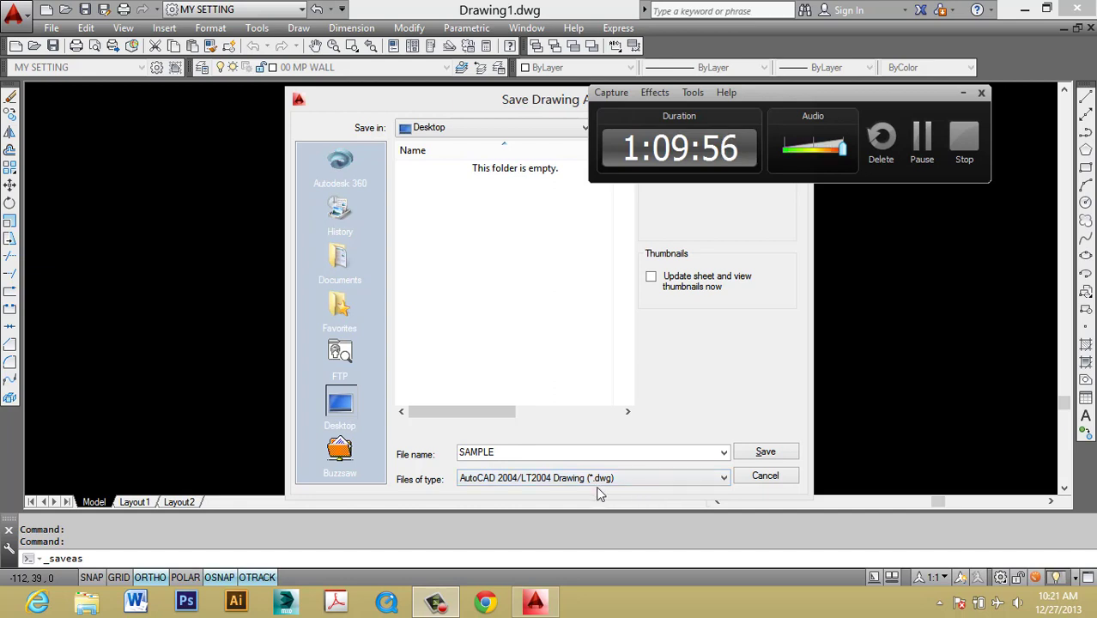
{"action": "left_click", "coordinate": [764, 452]}
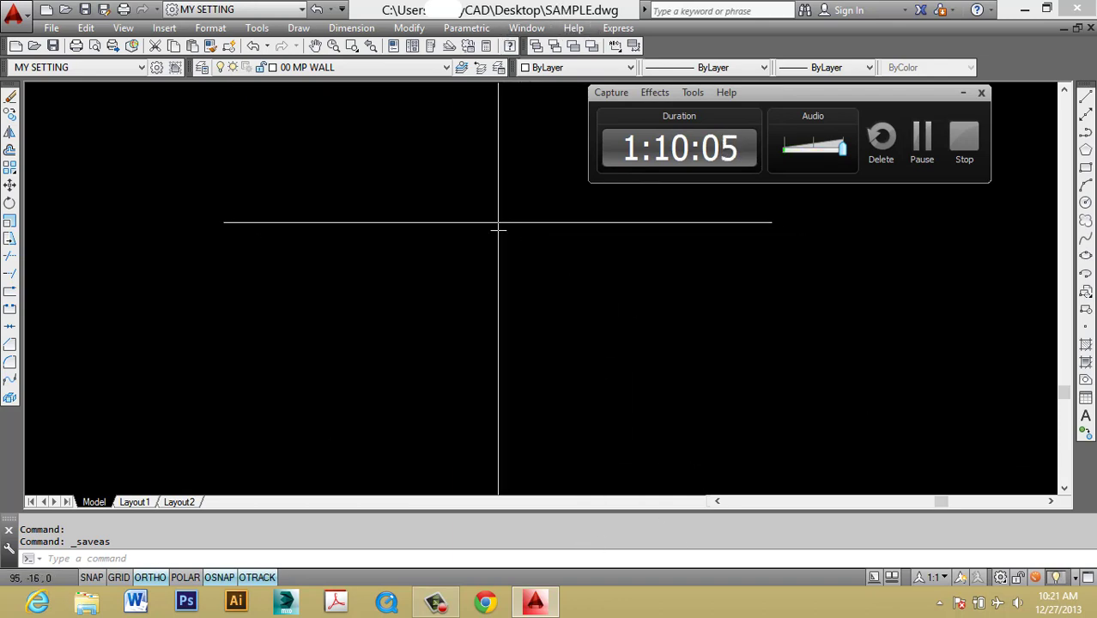
Step: Examine the drawing's layers and their properties in the Layer Properties Manager and the current-layer list
{"action": "left_click", "coordinate": [202, 67]}
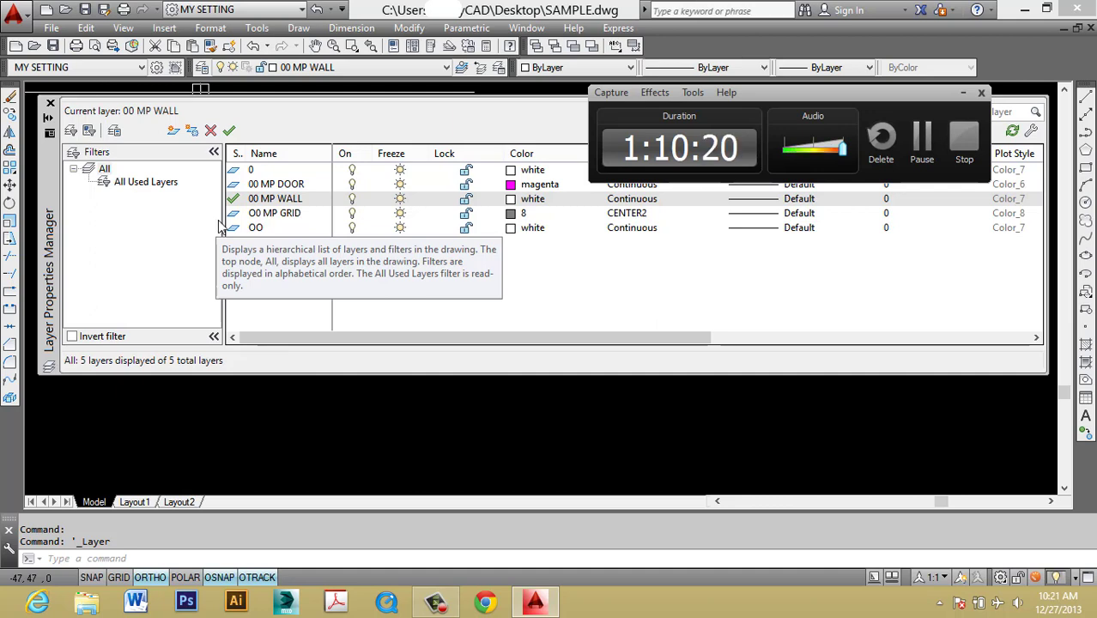
{"action": "left_click", "coordinate": [962, 92]}
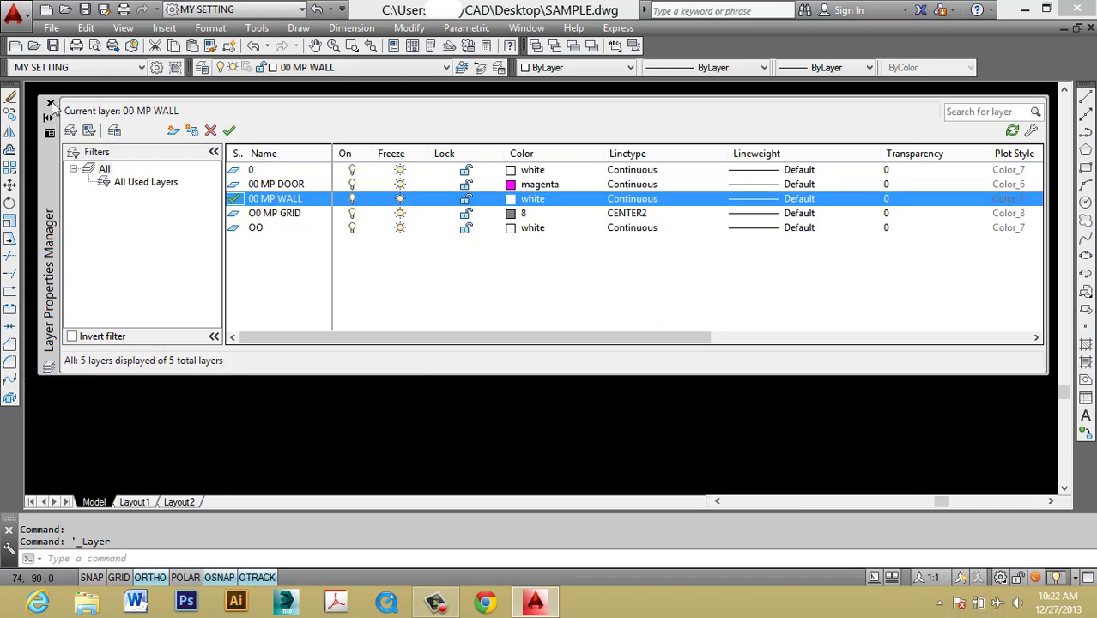
{"action": "left_click", "coordinate": [50, 104]}
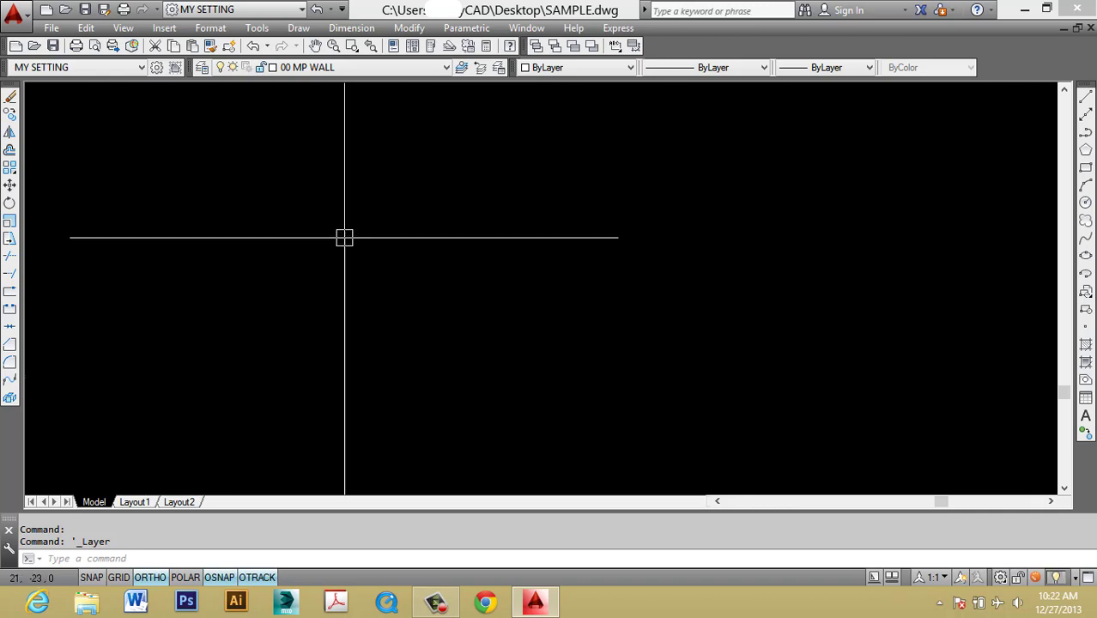
{"action": "left_click", "coordinate": [388, 67]}
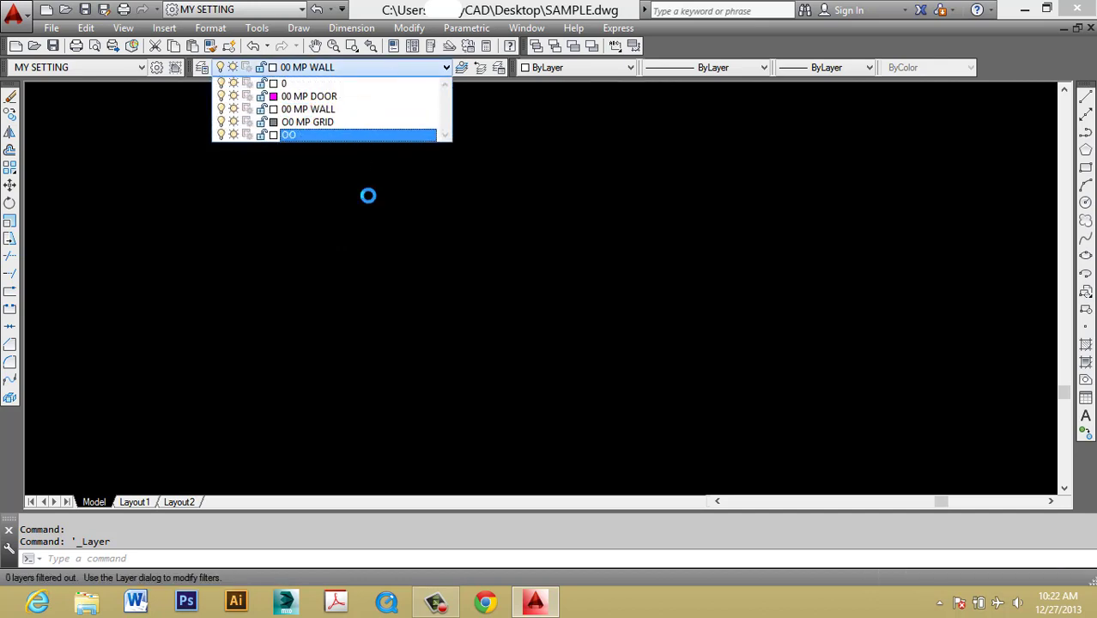
{"action": "left_click", "coordinate": [367, 195]}
{"action": "left_click", "coordinate": [202, 69]}
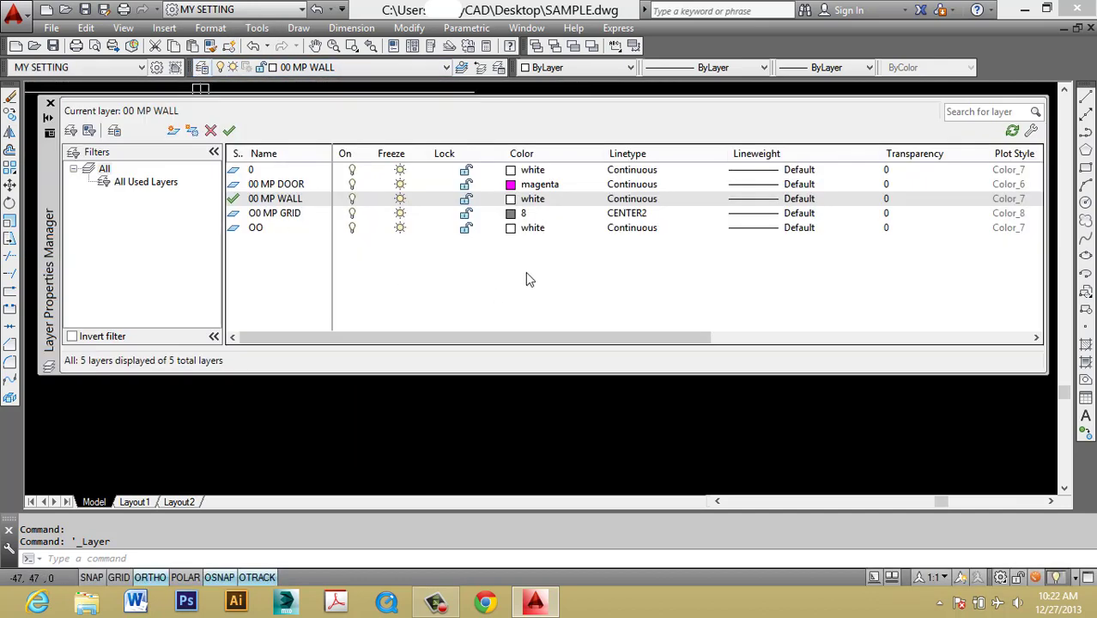
{"action": "left_click", "coordinate": [50, 104]}
Step: Make 00 MP DOOR the current layer from the Layer Properties Manager and close the manager
{"action": "left_click", "coordinate": [202, 69]}
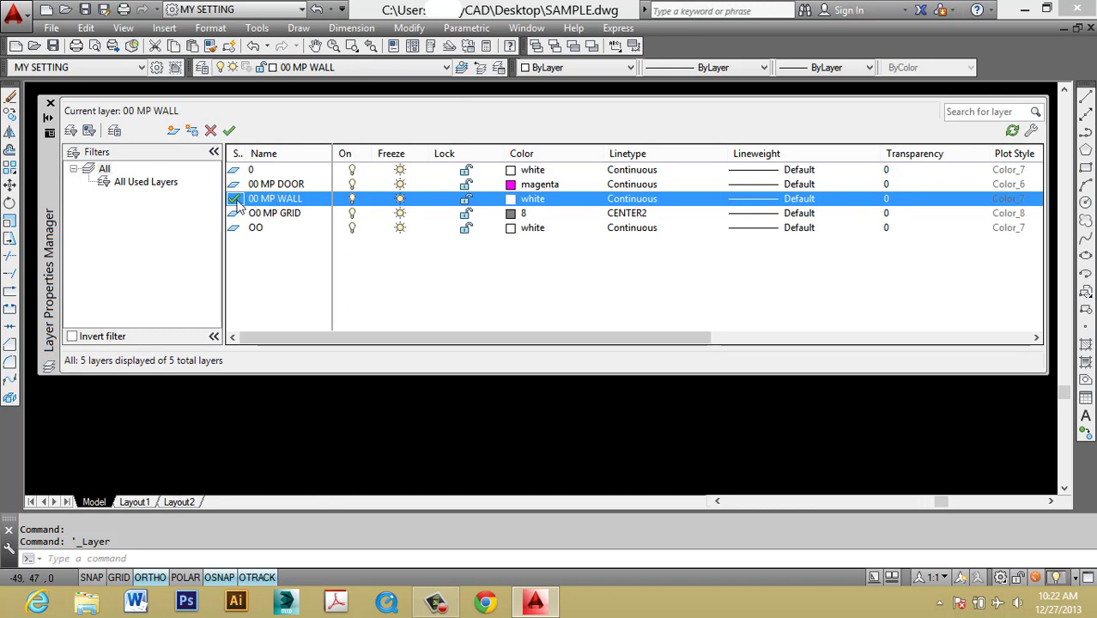
{"action": "left_click", "coordinate": [284, 191]}
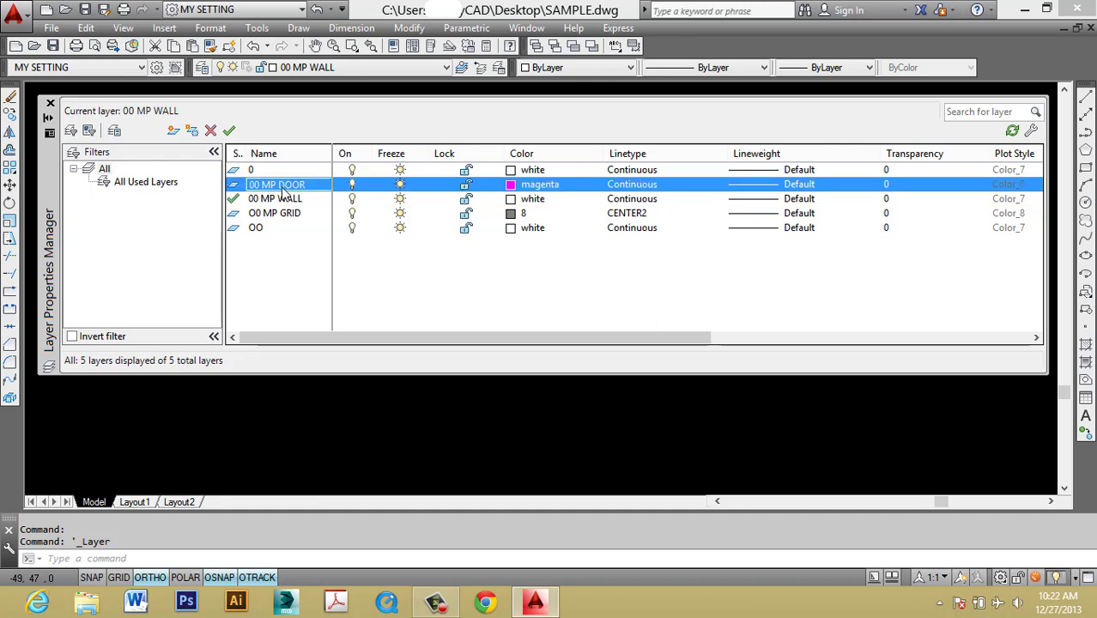
{"action": "left_click", "coordinate": [230, 131]}
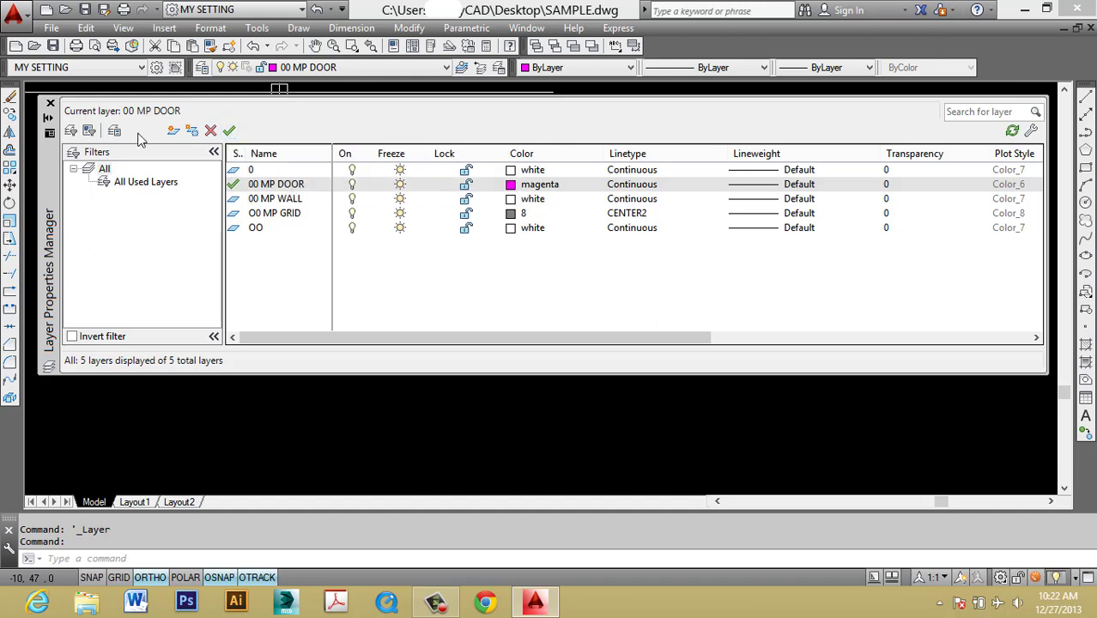
{"action": "left_click", "coordinate": [50, 102]}
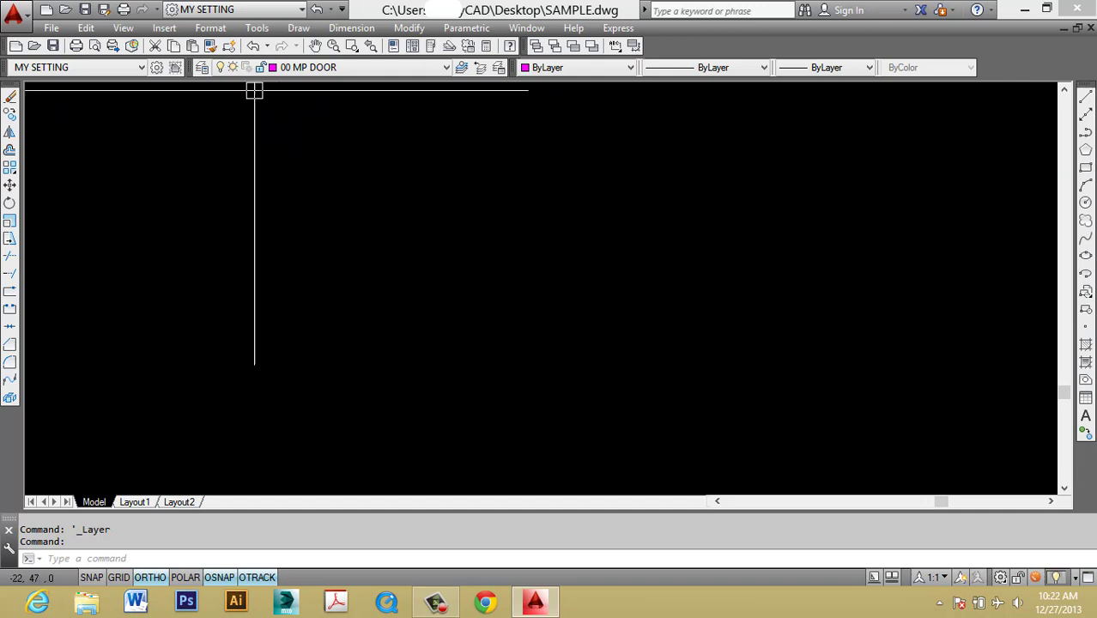
Step: Switch the current layer to 00 MP WALL directly, without opening the Layer Properties Manager
{"action": "left_click", "coordinate": [339, 70]}
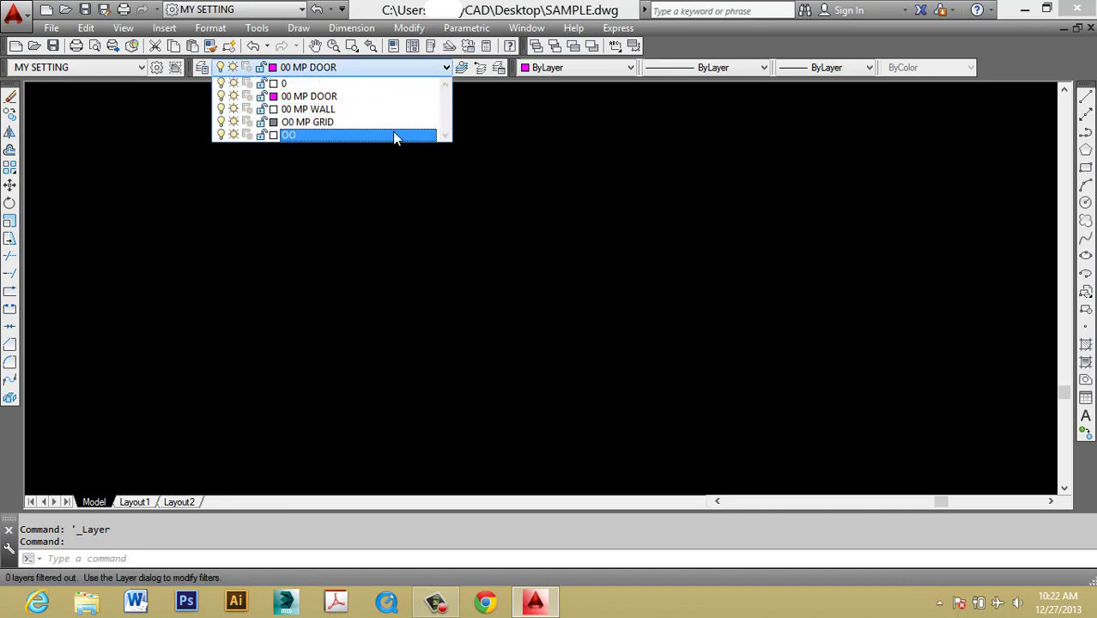
{"action": "left_click", "coordinate": [543, 152]}
{"action": "left_click", "coordinate": [488, 116]}
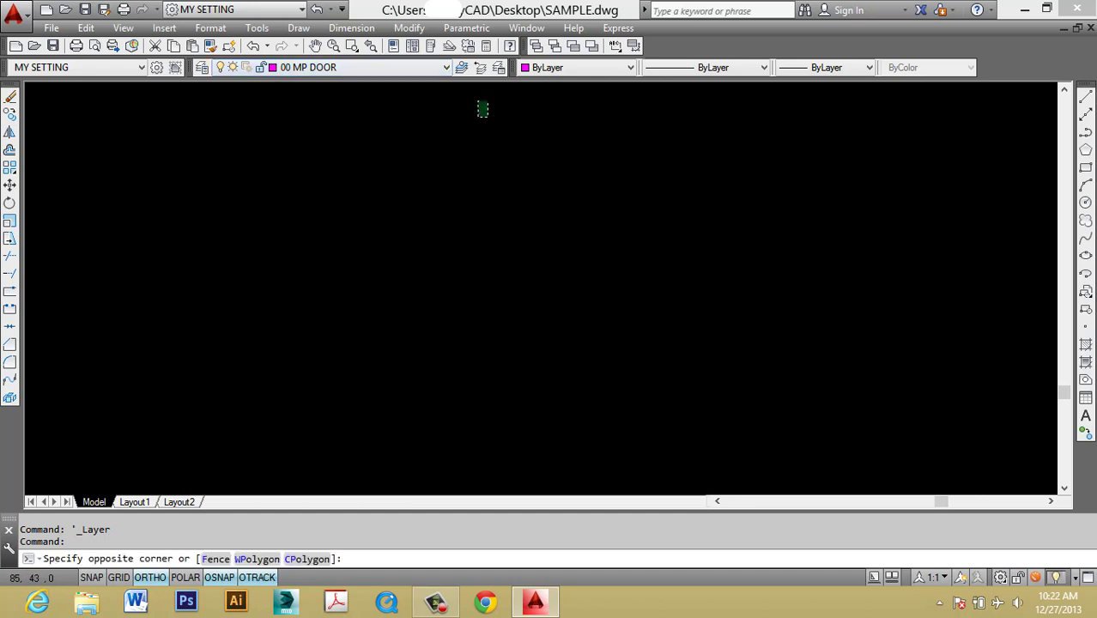
{"action": "left_click", "coordinate": [482, 110]}
{"action": "left_click", "coordinate": [444, 69]}
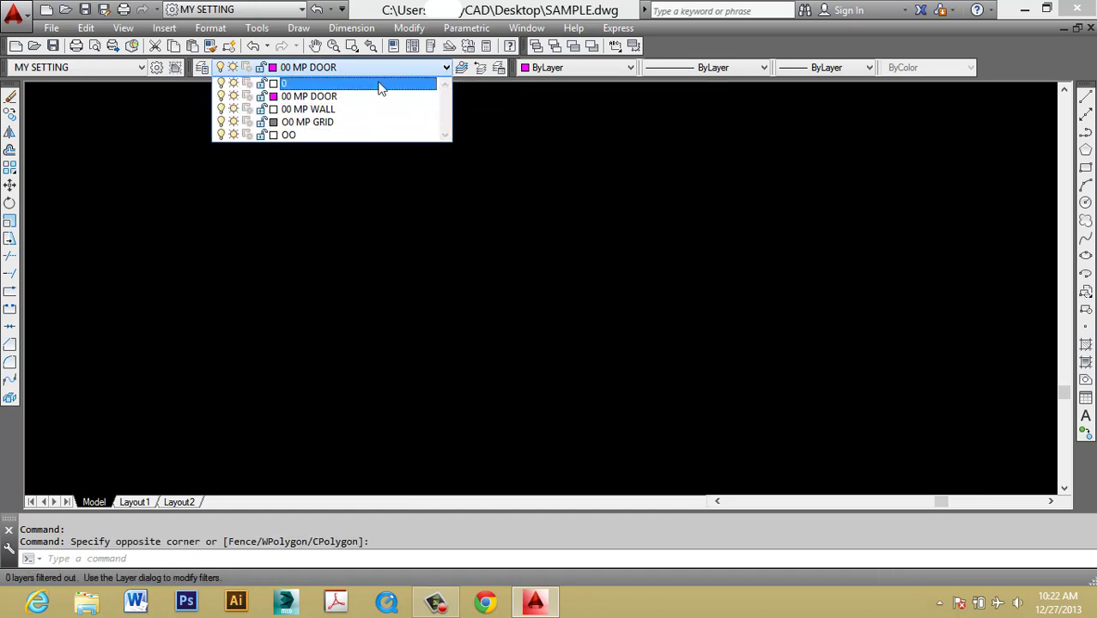
{"action": "left_click", "coordinate": [333, 109]}
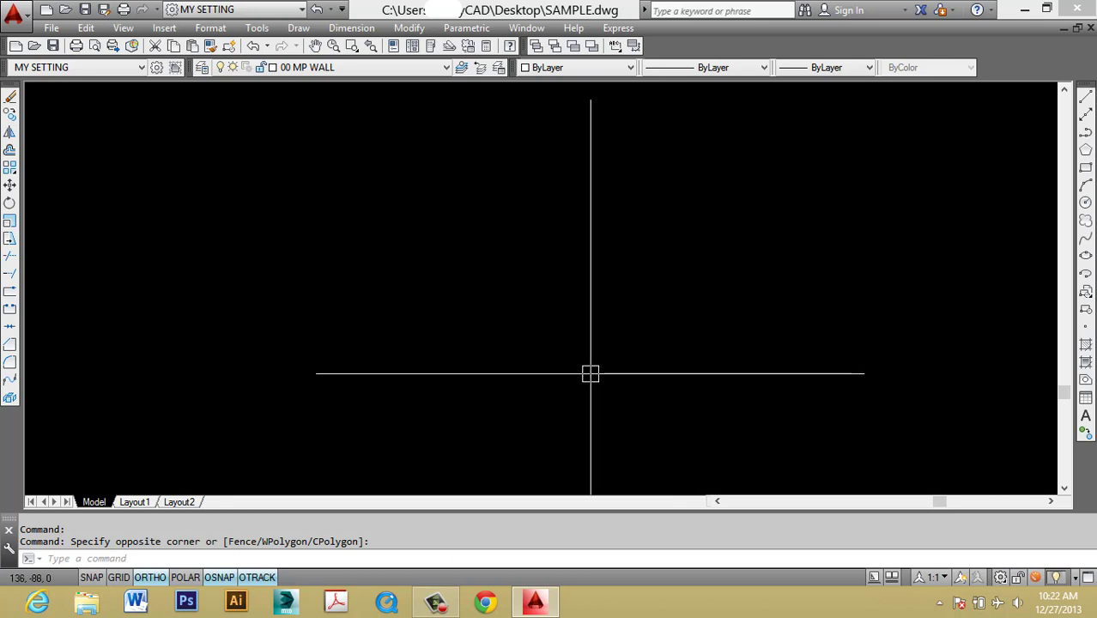
Step: Draw a rectangle 16800 wide and 18500 high from a picked lower-left corner using relative coordinates
{"action": "type", "text": "rec"}
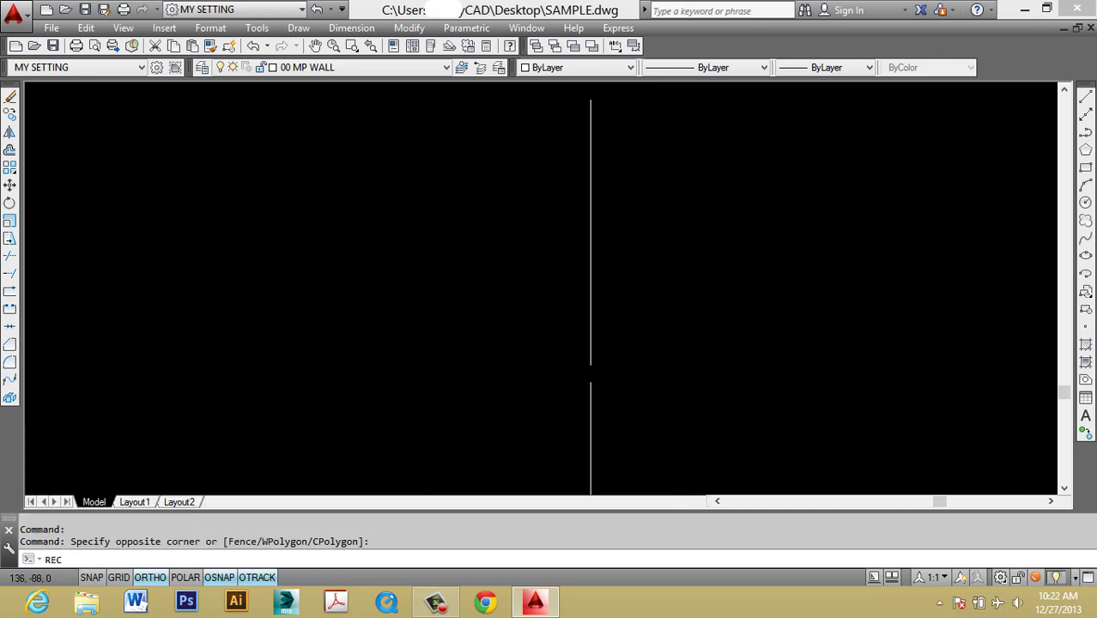
{"action": "key", "text": "Return"}
{"action": "left_click", "coordinate": [364, 408]}
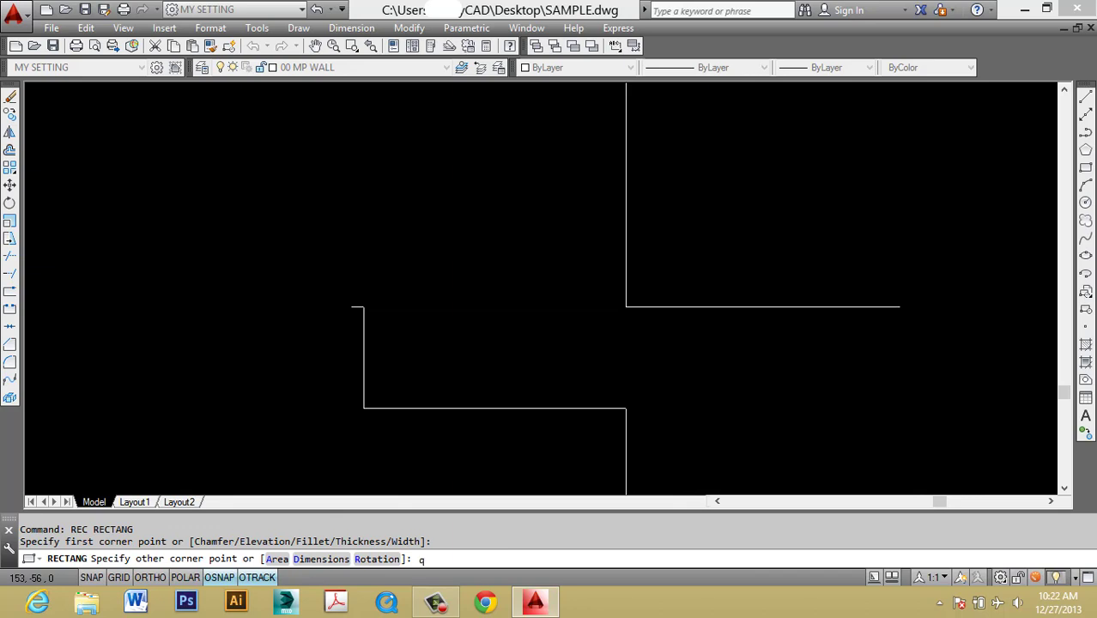
{"action": "type", "text": "@"}
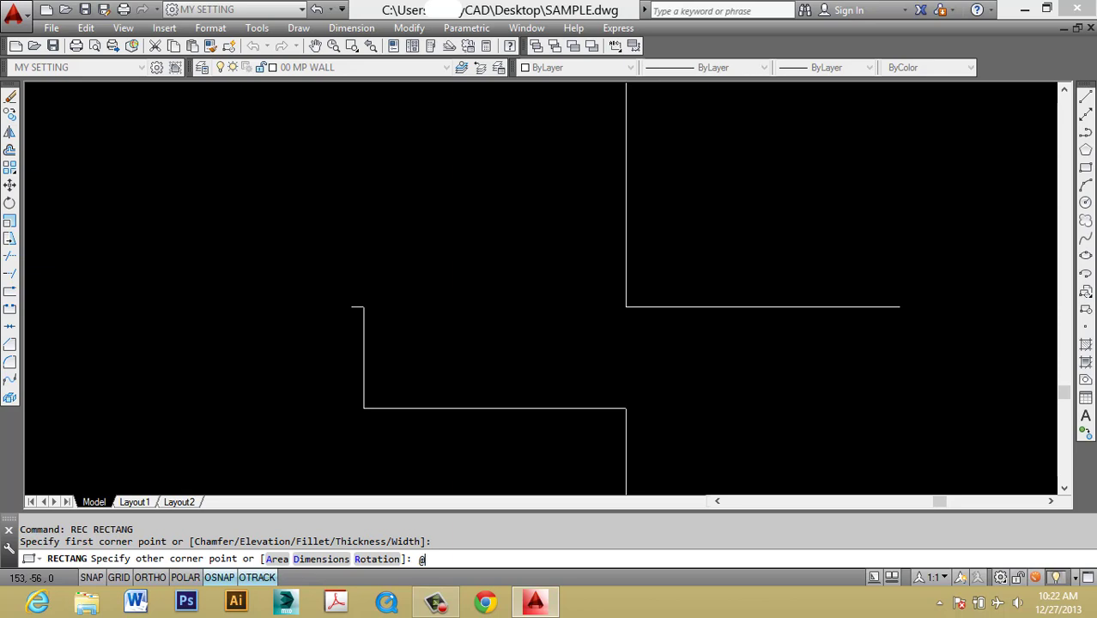
{"action": "type", "text": "16800,18500"}
{"action": "key", "text": "Return"}
Step: Try to zoom out and pan to bring the whole rectangle into view
{"action": "scroll", "coordinate": [626, 307], "scroll_direction": "down", "scroll_amount": 2}
{"action": "middle_click_drag", "start_coordinate": [673, 290], "coordinate": [620, 326]}
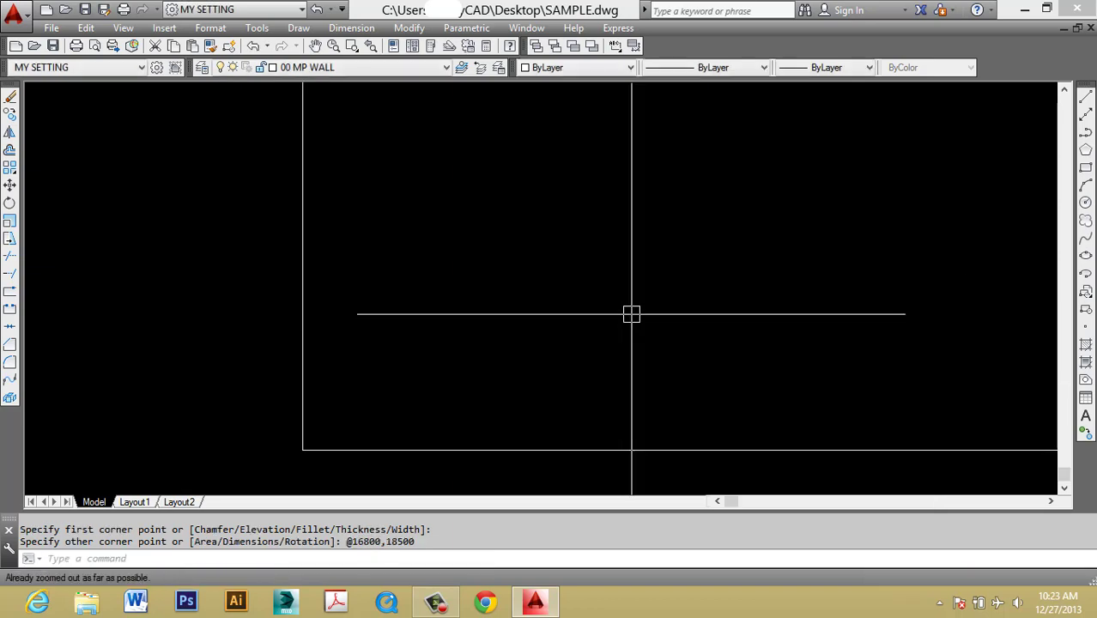
{"action": "middle_click_drag", "start_coordinate": [735, 273], "coordinate": [653, 259]}
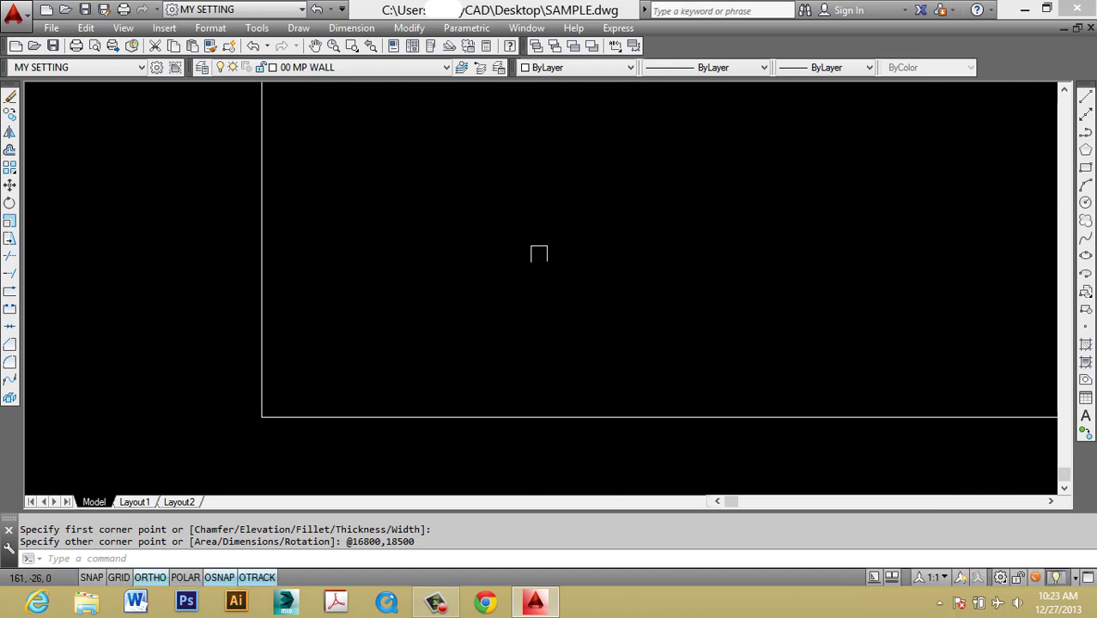
{"action": "middle_click_drag", "start_coordinate": [536, 252], "coordinate": [702, 276]}
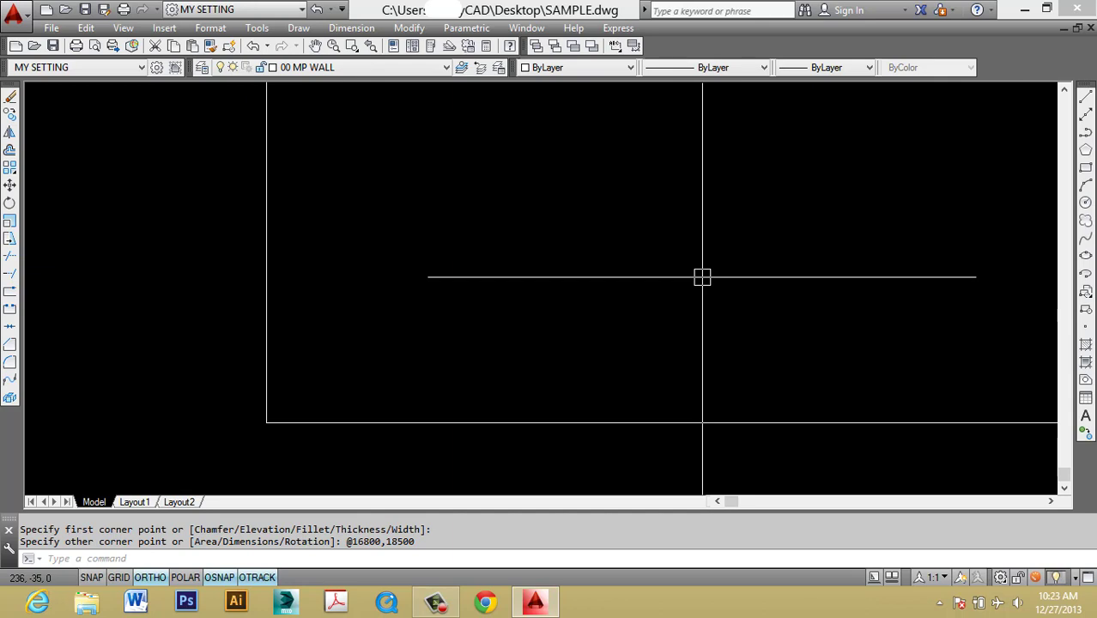
{"action": "key", "text": "Escape"}
{"action": "key", "text": "Escape"}
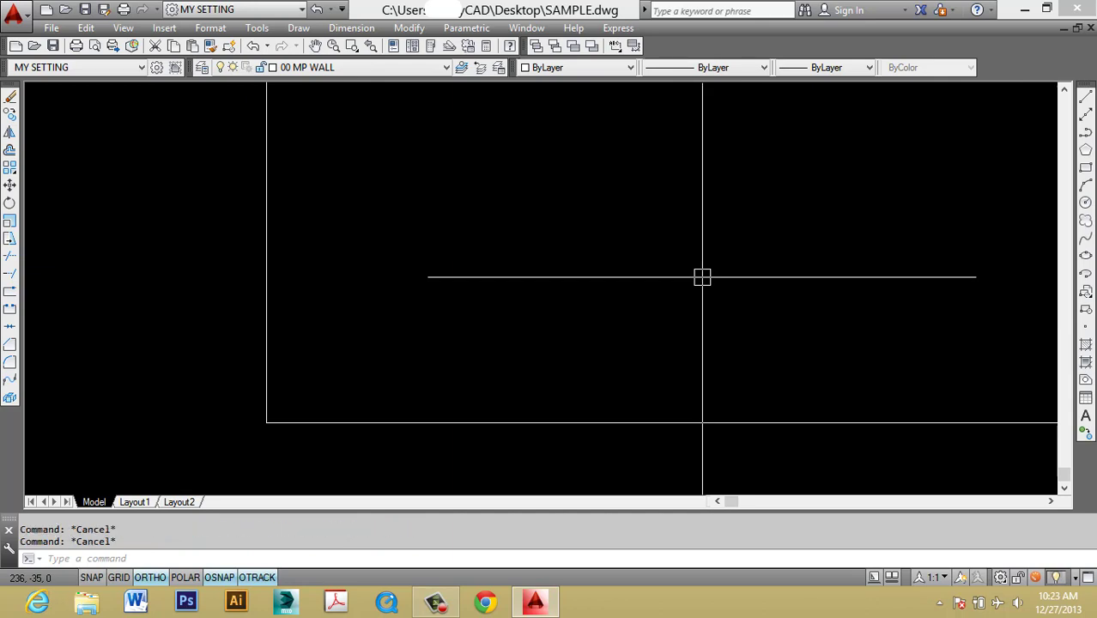
{"action": "type", "text": "RE"}
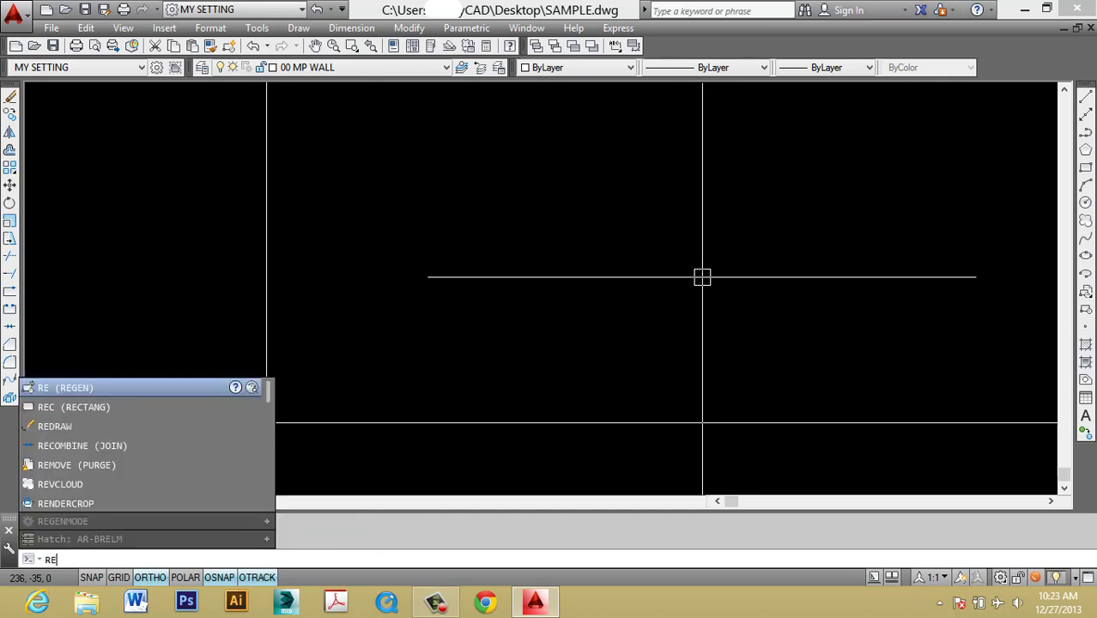
{"action": "key", "text": "BackSpace"}
{"action": "key", "text": "BackSpace"}
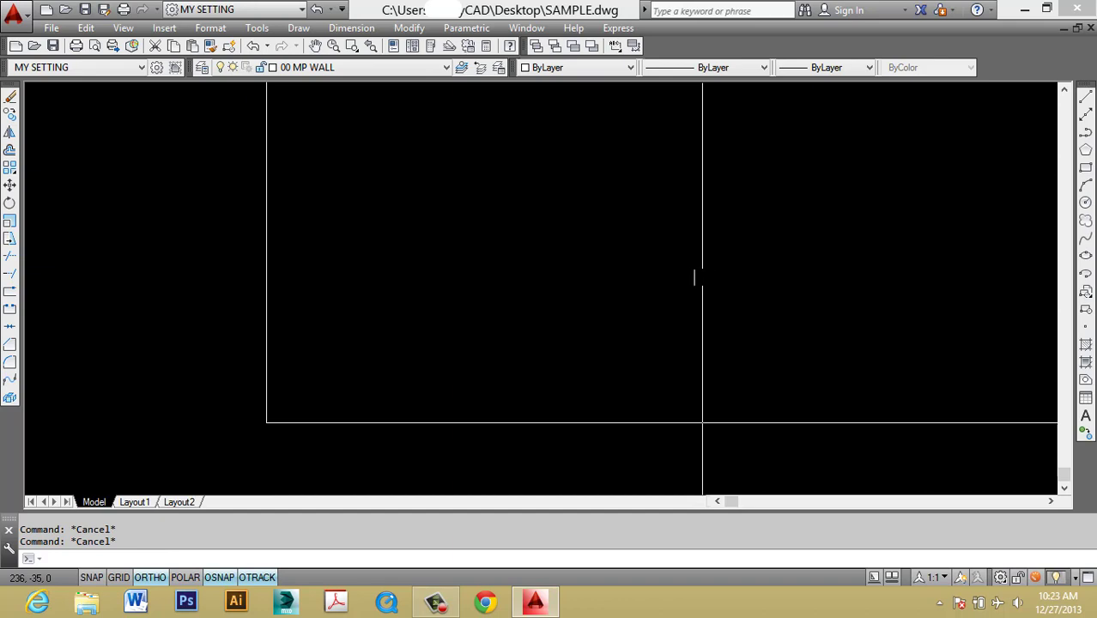
Step: Regenerate the model and bring the whole rectangle into view
{"action": "type", "text": "RE"}
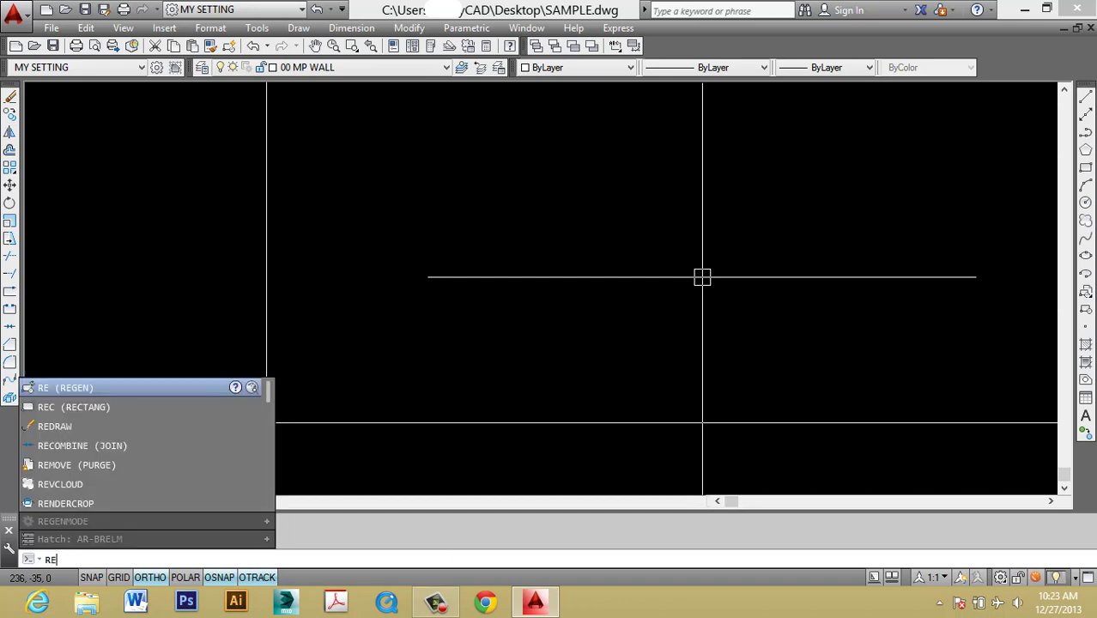
{"action": "key", "text": "Return"}
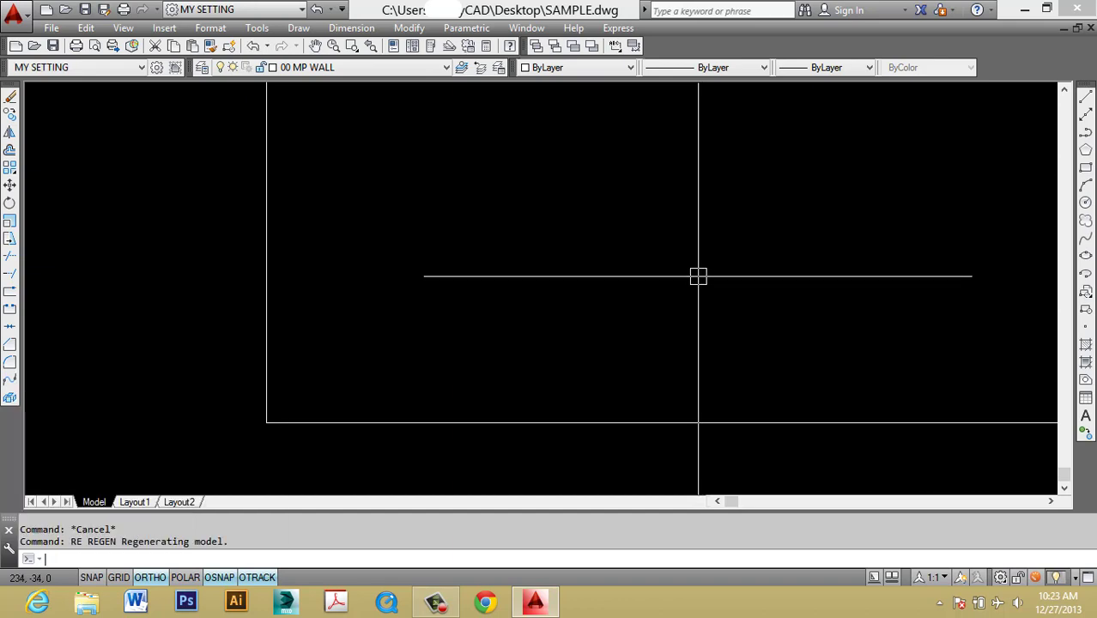
{"action": "scroll", "coordinate": [673, 241], "scroll_direction": "down", "scroll_amount": 10}
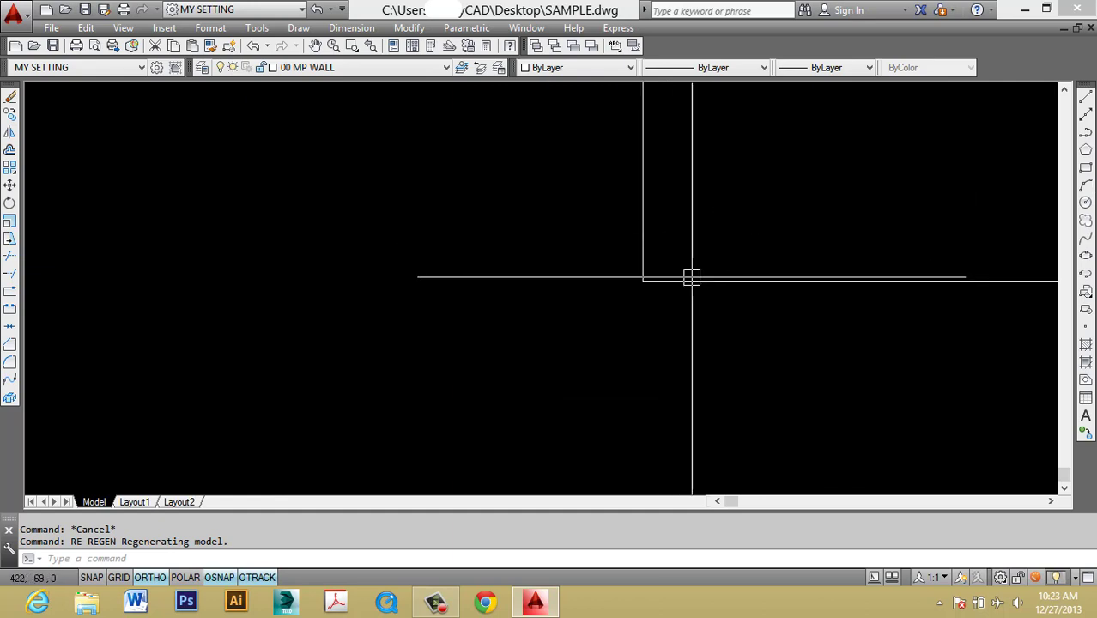
{"action": "scroll", "coordinate": [691, 275], "scroll_direction": "down", "scroll_amount": 5}
{"action": "scroll", "coordinate": [751, 215], "scroll_direction": "up", "scroll_amount": 2}
{"action": "scroll", "coordinate": [706, 185], "scroll_direction": "down", "scroll_amount": 2}
{"action": "scroll", "coordinate": [706, 184], "scroll_direction": "up", "scroll_amount": 2}
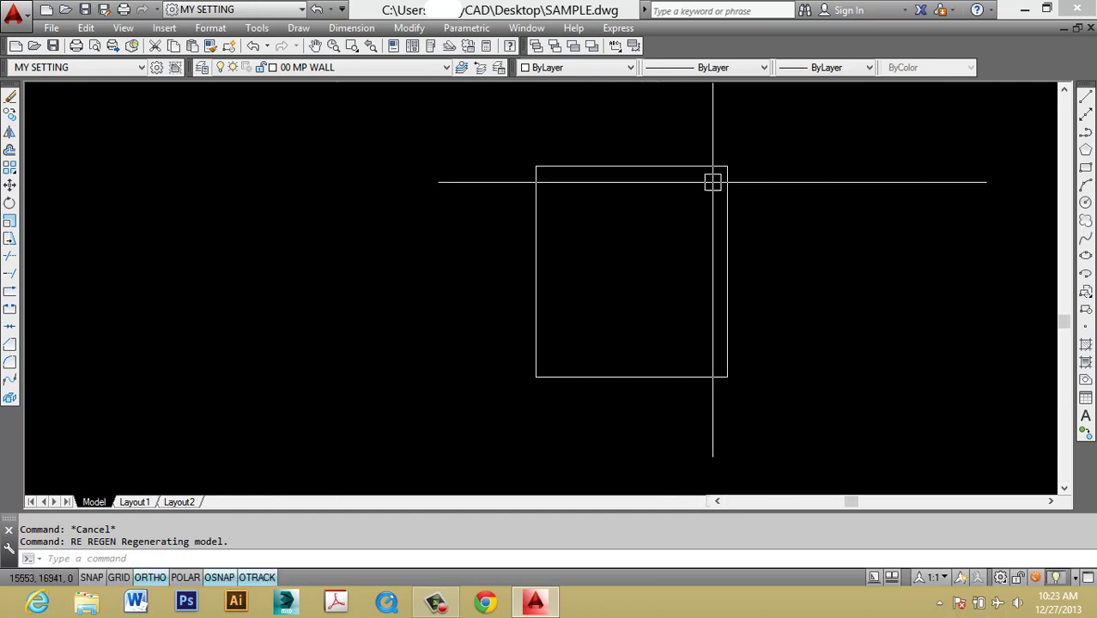
{"action": "scroll", "coordinate": [720, 162], "scroll_direction": "down", "scroll_amount": 2}
{"action": "scroll", "coordinate": [617, 193], "scroll_direction": "up", "scroll_amount": 6}
{"action": "scroll", "coordinate": [534, 198], "scroll_direction": "down", "scroll_amount": 5}
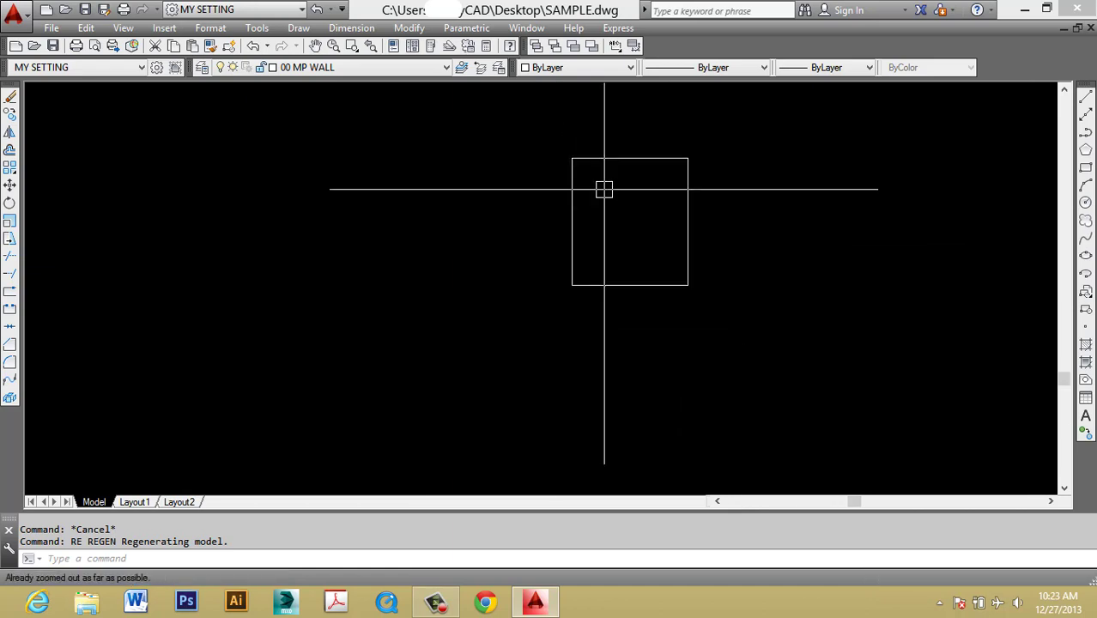
{"action": "middle_click_drag", "start_coordinate": [602, 189], "coordinate": [556, 209]}
{"action": "scroll", "coordinate": [465, 227], "scroll_direction": "up", "scroll_amount": 3}
{"action": "middle_click_drag", "start_coordinate": [466, 227], "coordinate": [601, 238]}
{"action": "left_click", "coordinate": [599, 228]}
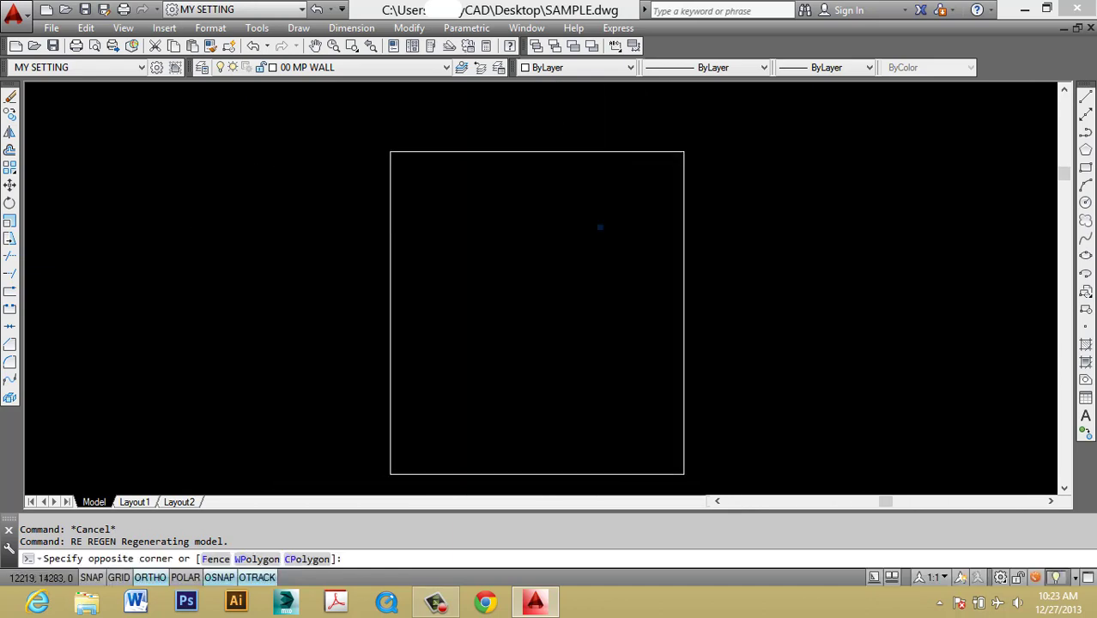
{"action": "left_click", "coordinate": [501, 139]}
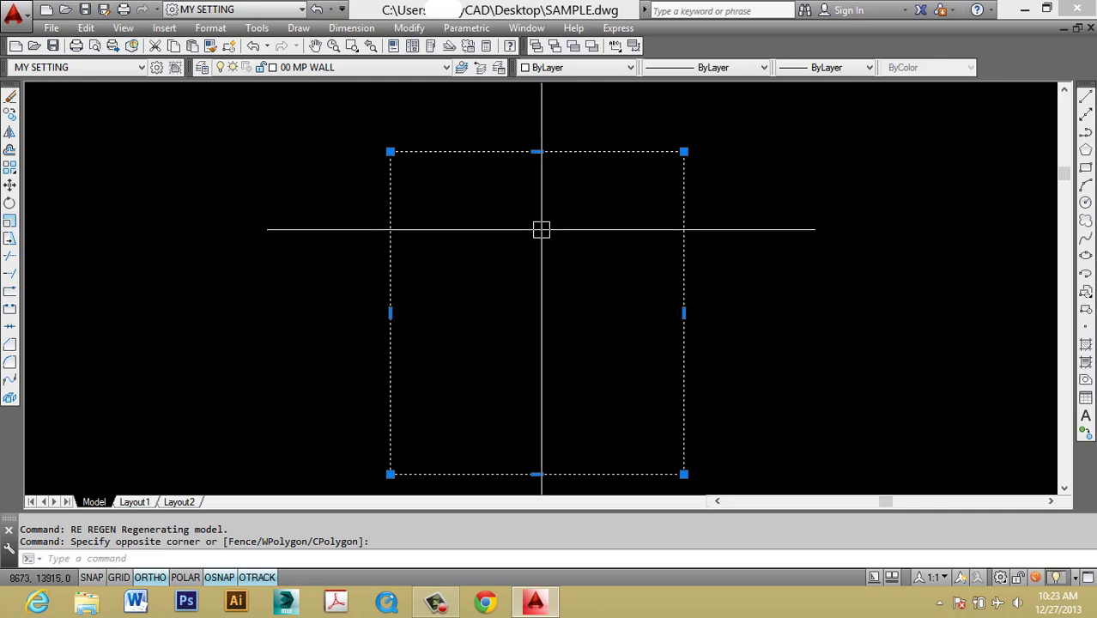
{"action": "middle_click_drag", "start_coordinate": [544, 231], "coordinate": [553, 226]}
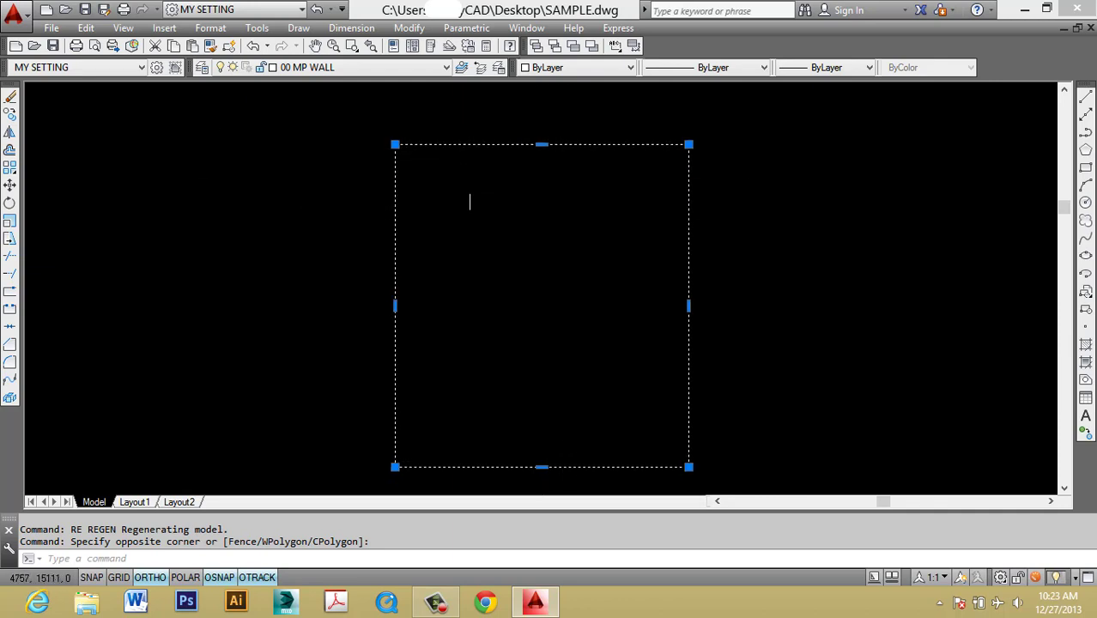
{"action": "middle_click_drag", "start_coordinate": [483, 212], "coordinate": [483, 208]}
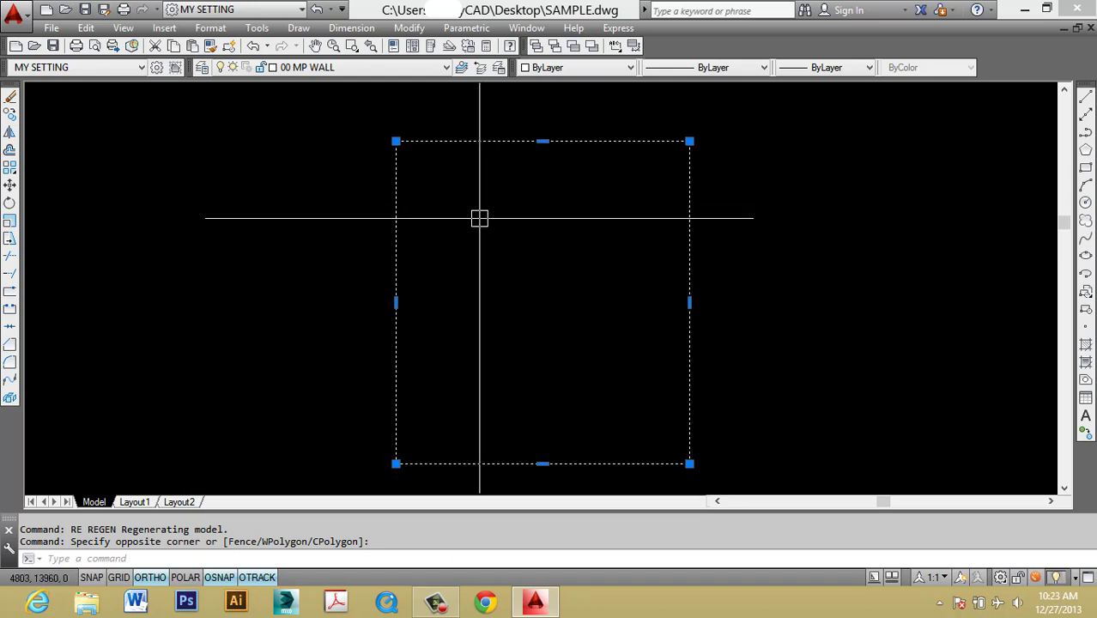
{"action": "key", "text": "Escape"}
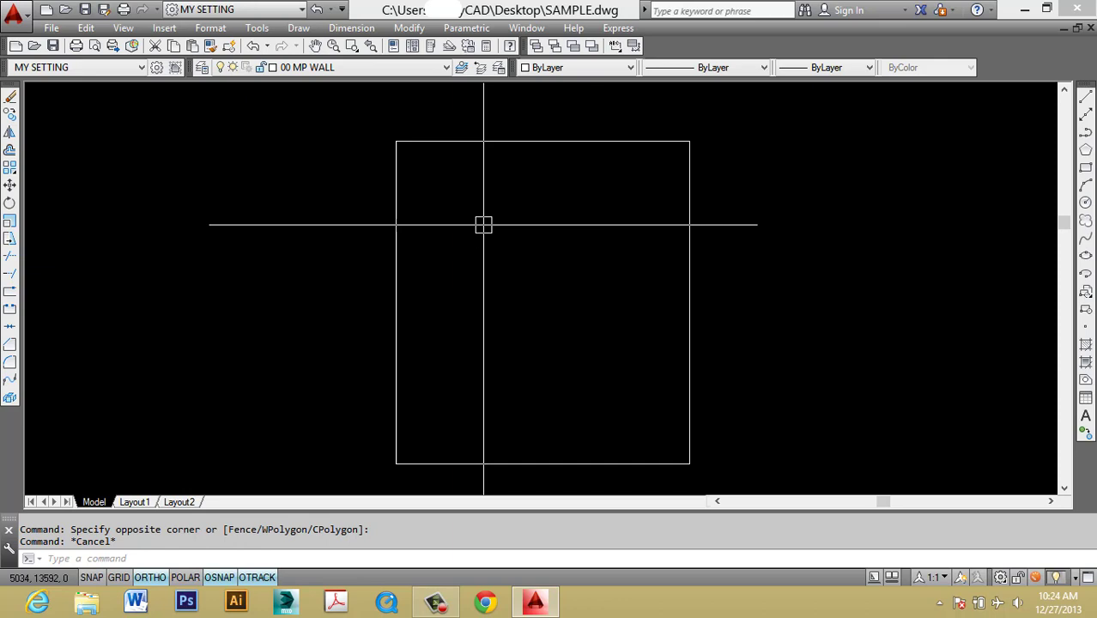
{"action": "key", "text": "Escape"}
{"action": "left_click", "coordinate": [540, 190]}
{"action": "left_click", "coordinate": [495, 123]}
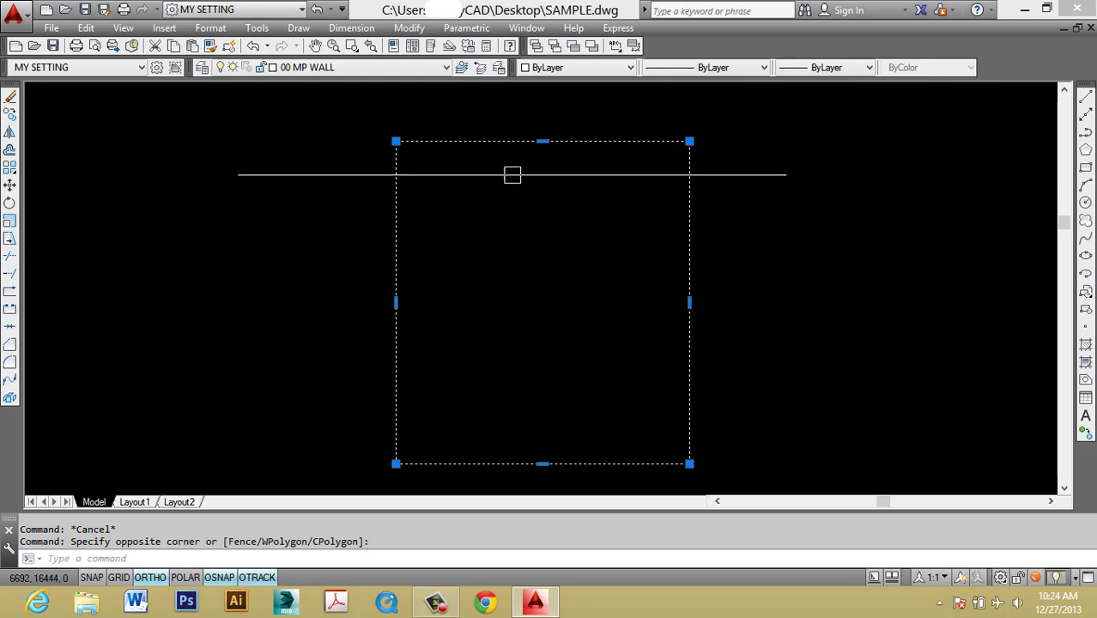
{"action": "key", "text": "Escape"}
Step: Offset the rectangle 200 mm inward to form the inner face of the outer wall
{"action": "type", "text": "o"}
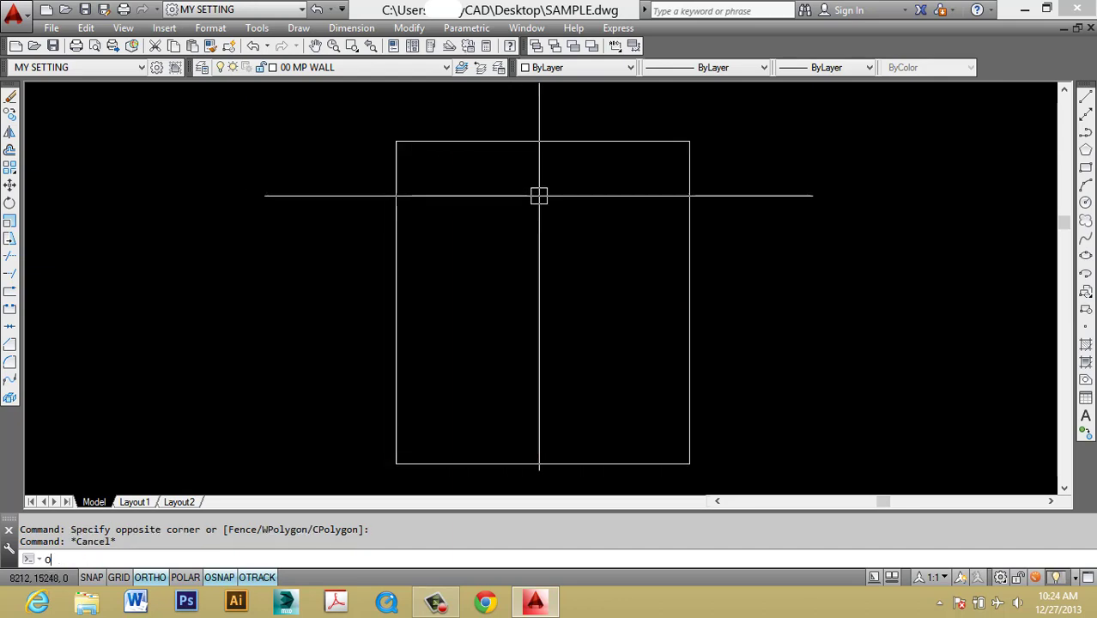
{"action": "key", "text": "Return"}
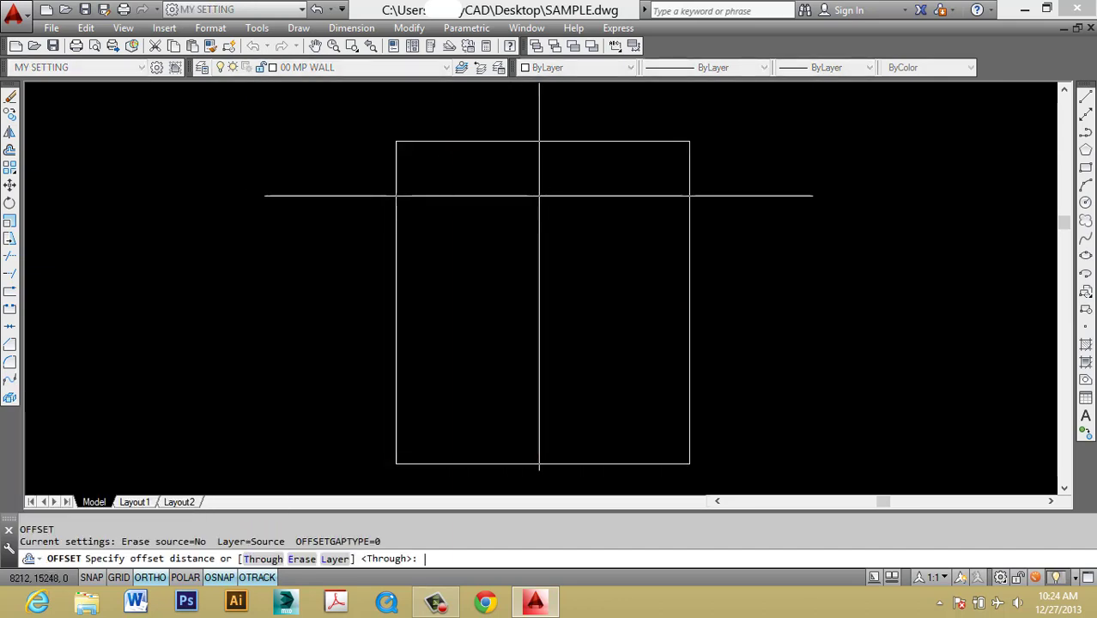
{"action": "type", "text": "200"}
{"action": "key", "text": "Return"}
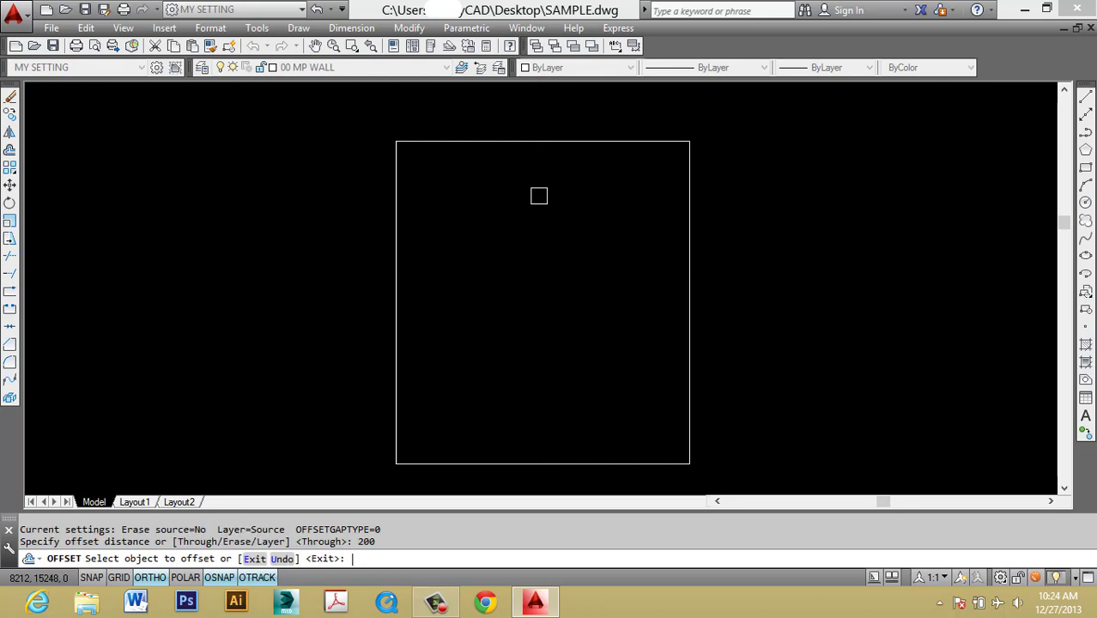
{"action": "left_click", "coordinate": [575, 142]}
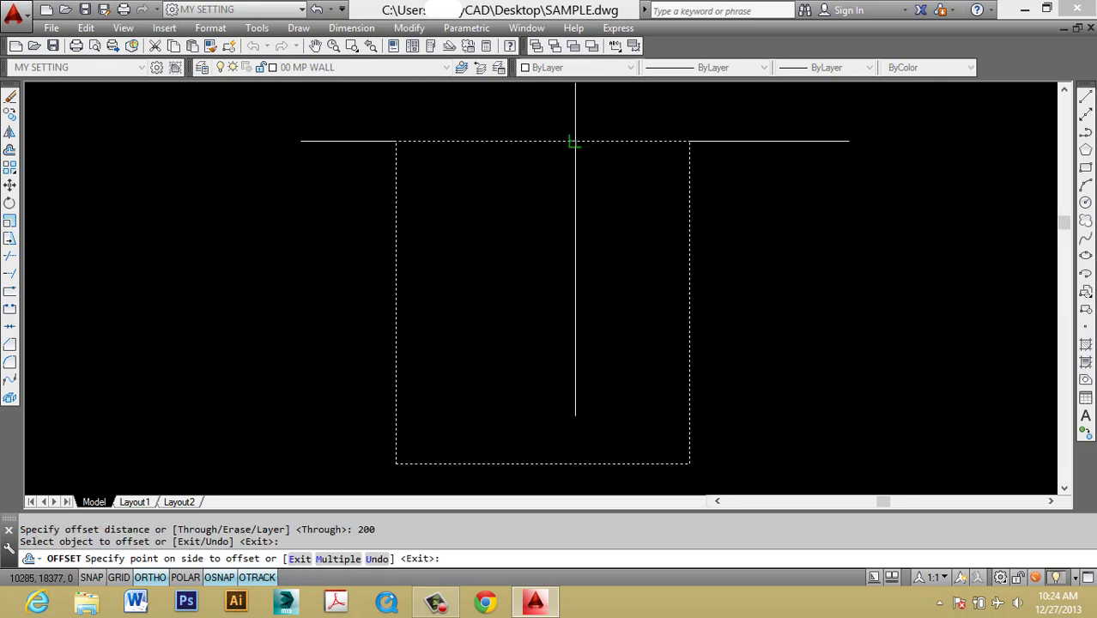
{"action": "left_click", "coordinate": [565, 190]}
{"action": "scroll", "coordinate": [527, 121], "scroll_direction": "up", "scroll_amount": 4}
{"action": "middle_click_drag", "start_coordinate": [548, 168], "coordinate": [622, 160]}
{"action": "scroll", "coordinate": [619, 168], "scroll_direction": "up", "scroll_amount": 2}
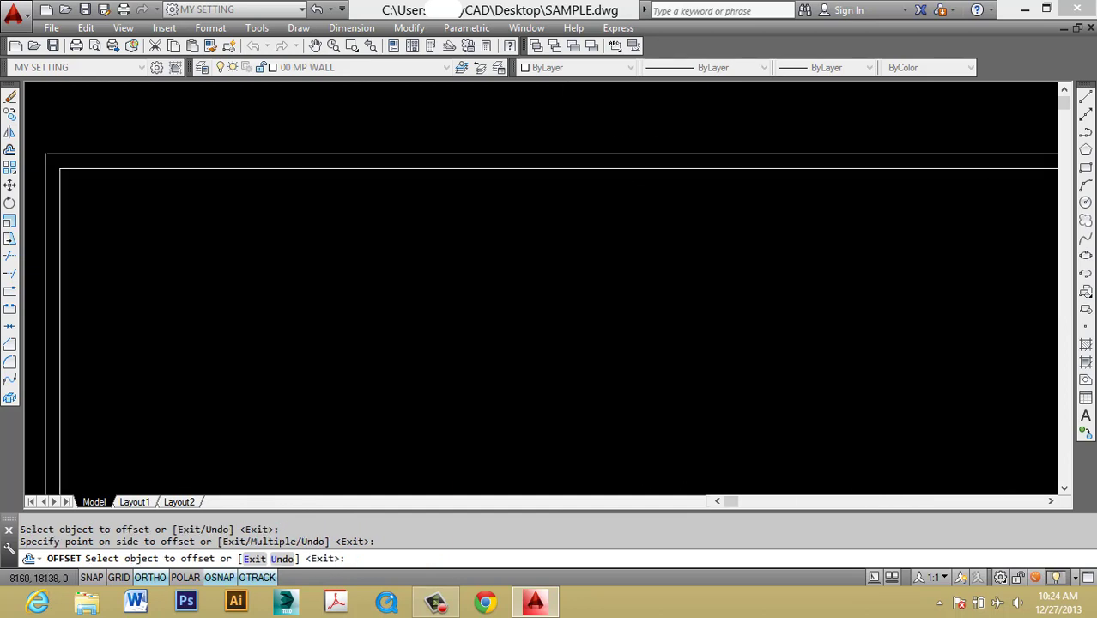
{"action": "scroll", "coordinate": [625, 194], "scroll_direction": "down", "scroll_amount": 2}
{"action": "key", "text": "Escape"}
{"action": "key", "text": "Escape"}
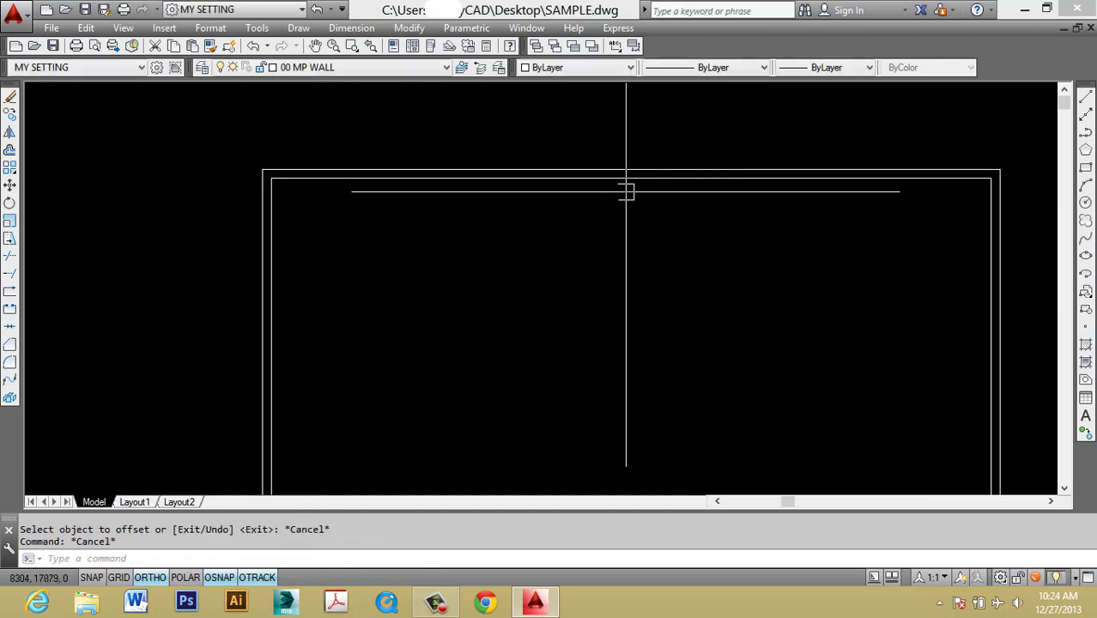
Step: Explode both the outer and the inner wall rectangles into separate lines
{"action": "left_click", "coordinate": [627, 188]}
{"action": "key", "text": "Escape"}
{"action": "key", "text": "Escape"}
{"action": "left_click", "coordinate": [686, 246]}
{"action": "left_click", "coordinate": [607, 149]}
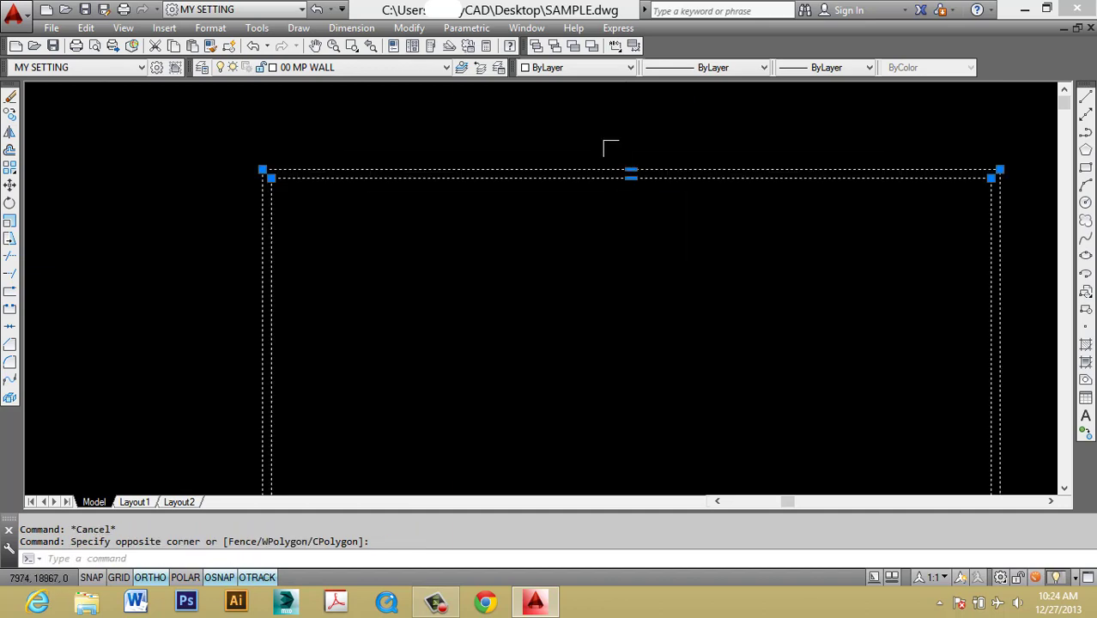
{"action": "type", "text": "x"}
{"action": "key", "text": "Return"}
{"action": "scroll", "coordinate": [617, 223], "scroll_direction": "down", "scroll_amount": 5}
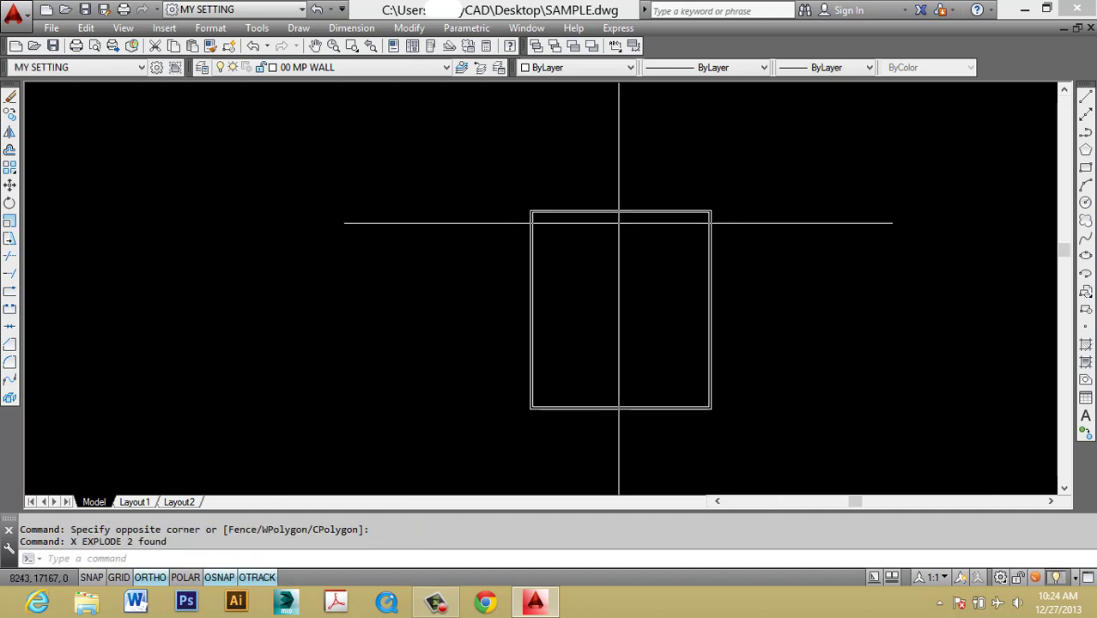
{"action": "left_click", "coordinate": [786, 302]}
{"action": "left_click", "coordinate": [491, 273]}
{"action": "key", "text": "Escape"}
{"action": "middle_click_drag", "start_coordinate": [632, 269], "coordinate": [665, 263]}
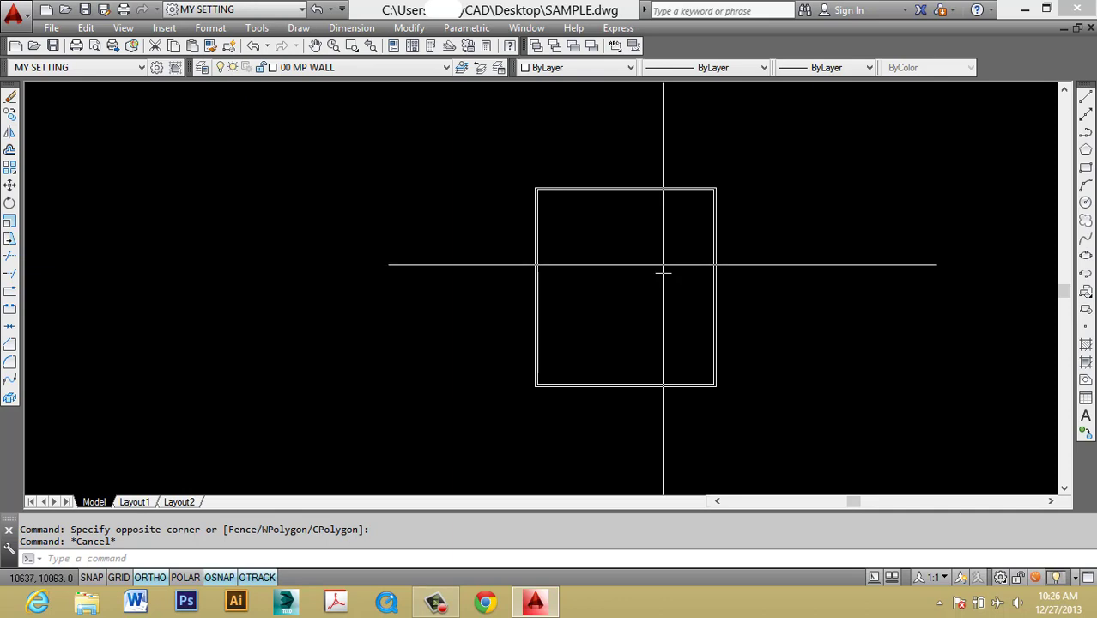
{"action": "left_click", "coordinate": [439, 603]}
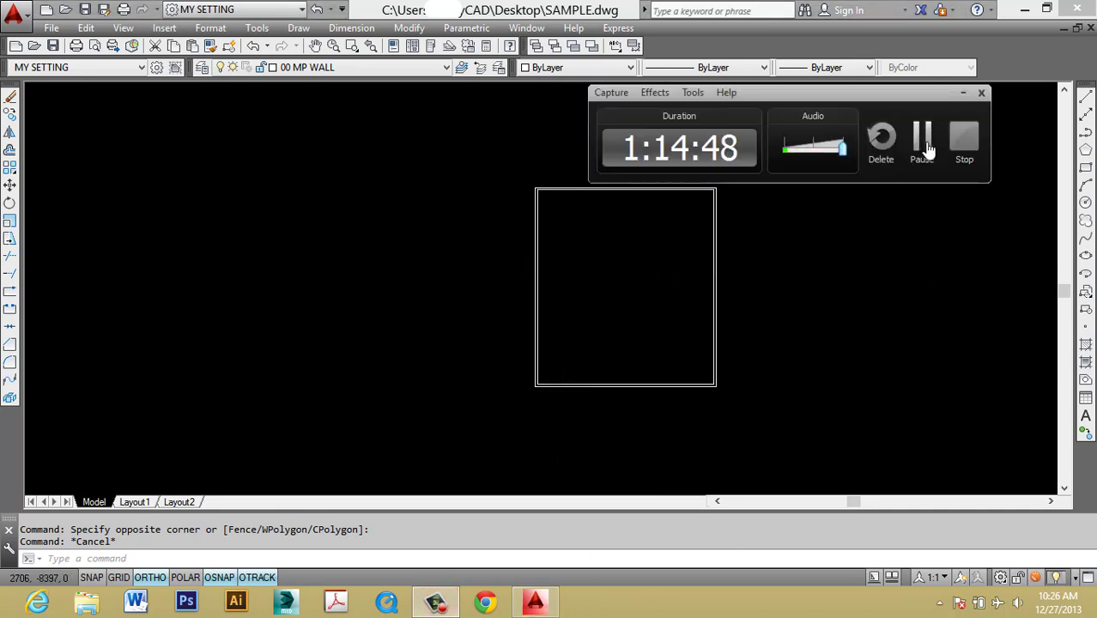
{"action": "left_click", "coordinate": [966, 145]}
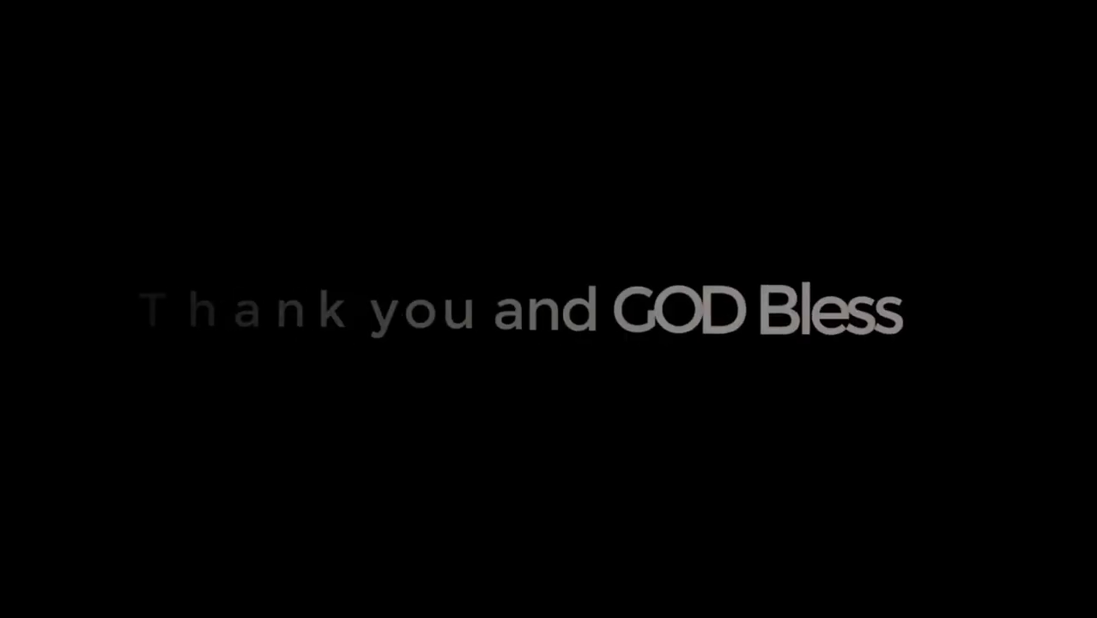